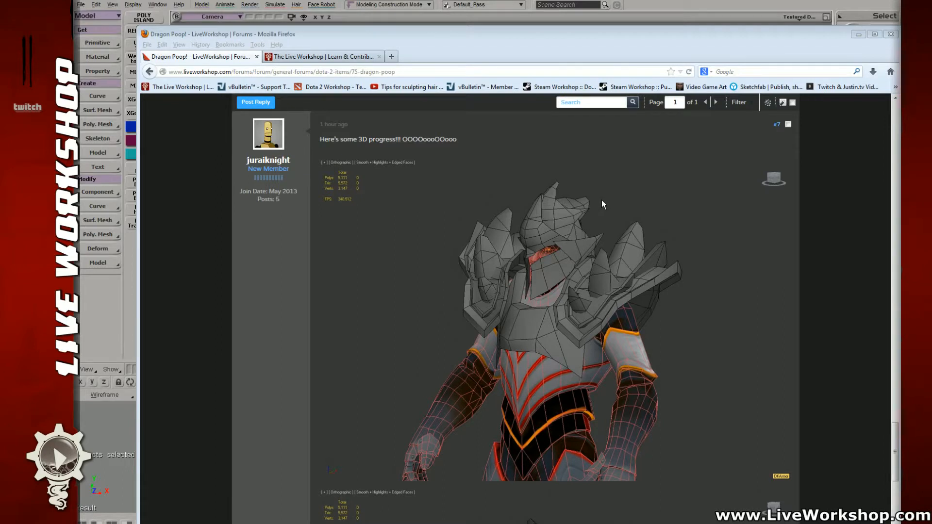
# - Switch to Softimage and extract the polygons on the character's right half of the shoulder-and-chest armour into a separate mesh, deleting them from the original
pyautogui.hotkey('alt', 'Tab')
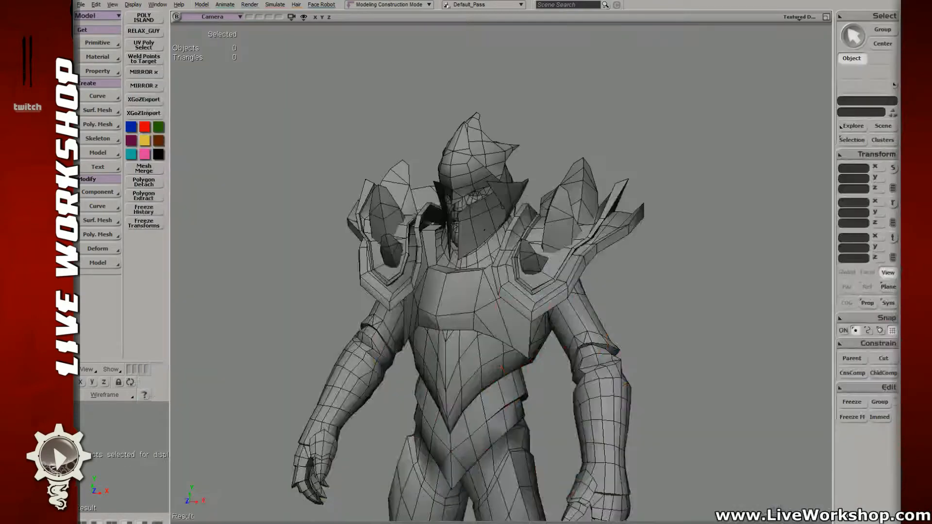
pyautogui.press('s')
pyautogui.moveTo(534, 224); pyautogui.dragTo(670, 275, button='right')
pyautogui.scroll(5, 670, 275)
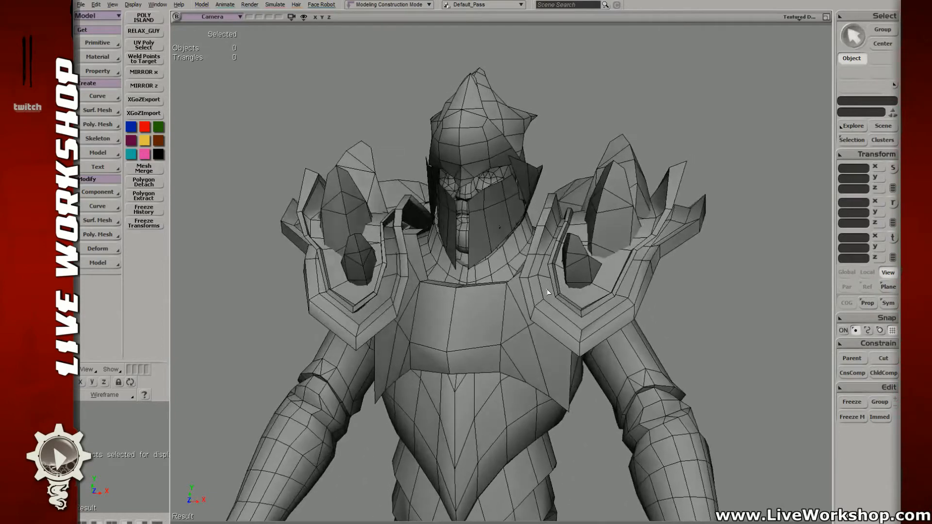
pyautogui.click(547, 291)
pyautogui.moveTo(548, 291)
pyautogui.mouseDown(button='right')
pyautogui.moveTo(569, 281)
pyautogui.moveTo(539, 277)
pyautogui.mouseUp(button='right')
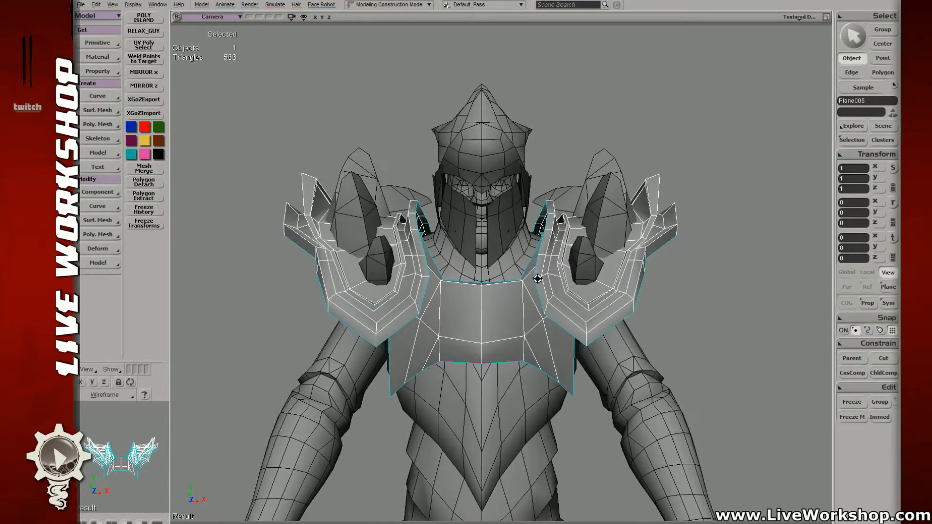
pyautogui.press('4')
pyautogui.press('u')
pyautogui.moveTo(214, 96); pyautogui.dragTo(624, 440)
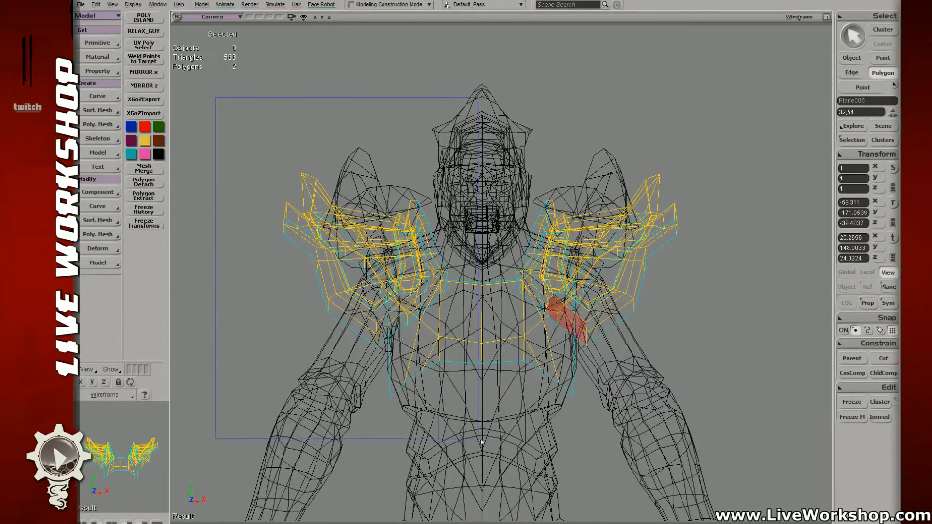
pyautogui.rightClick(436, 320)
pyautogui.click(461, 313)
pyautogui.click(748, 283)
pyautogui.press('5')
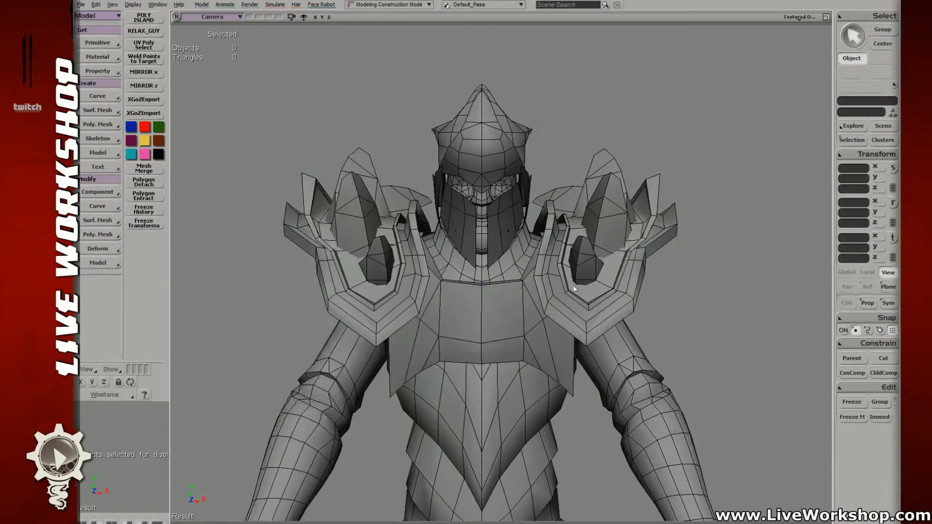
# - Extract the character's left-side shoulder spikes into a separate mesh using Extract Polygons (delete)
pyautogui.moveTo(612, 262); pyautogui.dragTo(612, 277, button='right')
pyautogui.click(612, 277)
pyautogui.keyDown('shift'); pyautogui.click(612, 211); pyautogui.keyUp('shift')
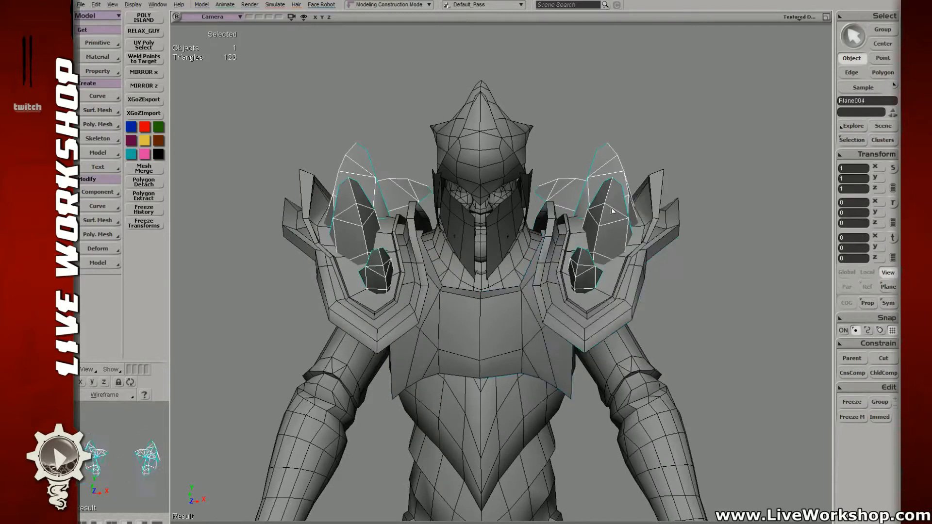
pyautogui.press('4')
pyautogui.press('u')
pyautogui.click(605, 212)
pyautogui.rightClick(604, 209)
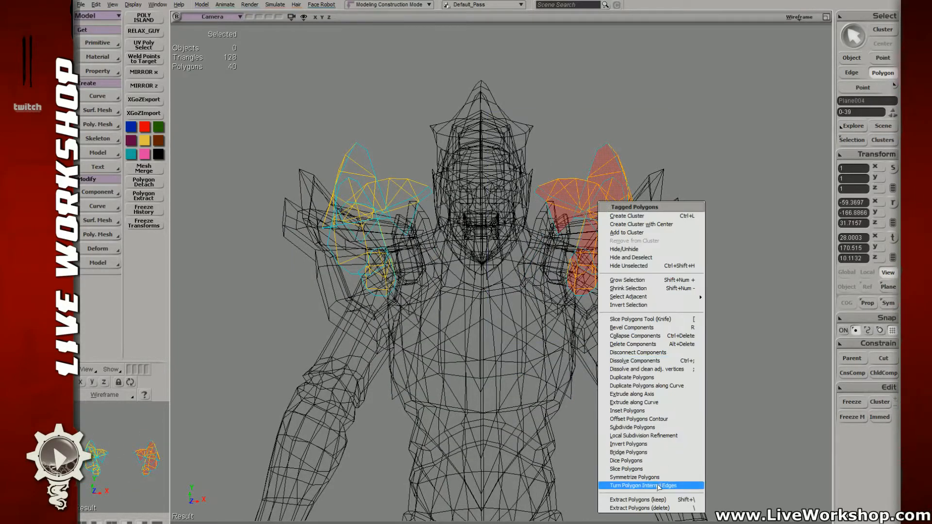
pyautogui.click(631, 508)
pyautogui.click(701, 329)
pyautogui.press('5')
pyautogui.moveTo(700, 330); pyautogui.dragTo(631, 292, button='right')
pyautogui.click(612, 211)
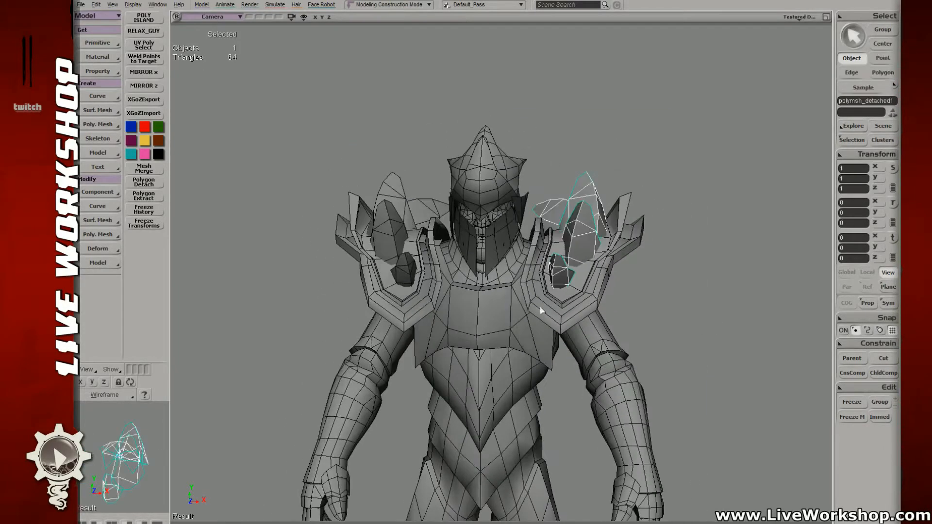
pyautogui.keyDown('shift'); pyautogui.click(653, 306); pyautogui.keyUp('shift')
pyautogui.moveTo(652, 306); pyautogui.dragTo(743, 306)
pyautogui.hotkey('ctrl', 'z')
# - Extract the outer rim polygons of the character's left shoulder armour into their own mesh, deleting them from the original
pyautogui.click(591, 301)
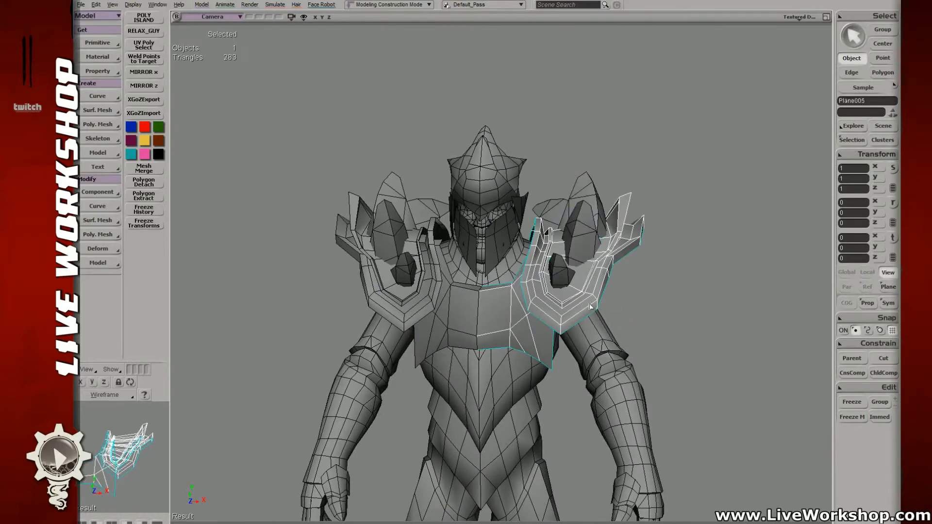
pyautogui.press('u')
pyautogui.hotkey('ctrl', 'a')
pyautogui.rightClick(606, 293)
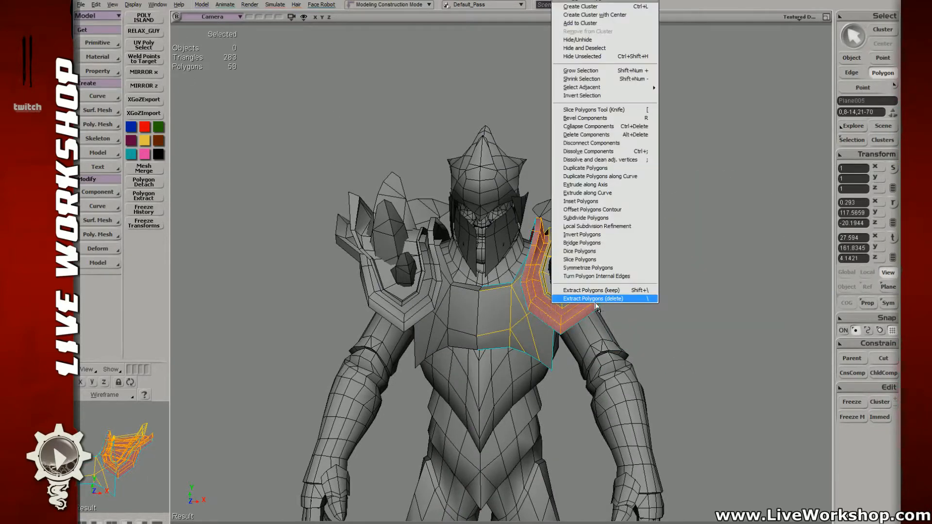
pyautogui.click(606, 294)
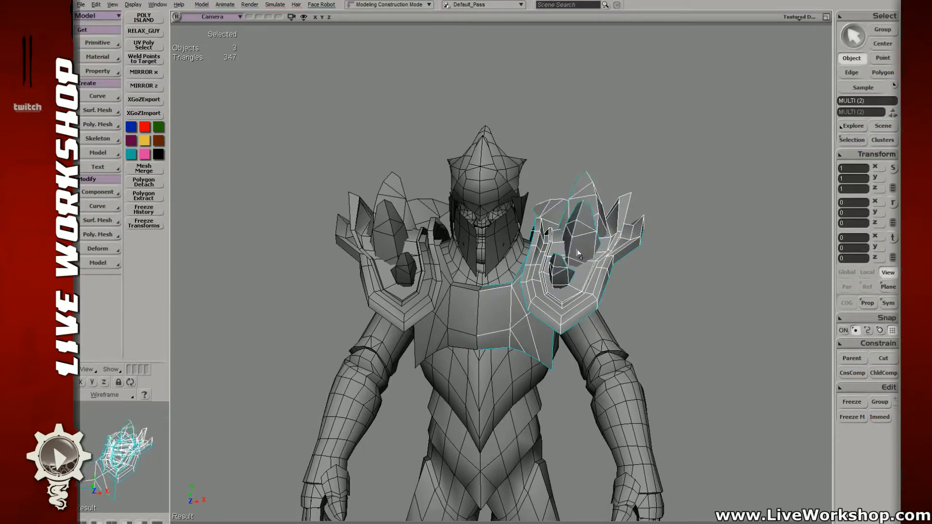
# - Select the left chest plate's polygon island and extract it into a separate mesh from the inner shoulder trim
pyautogui.click(579, 298)
pyautogui.press('u')
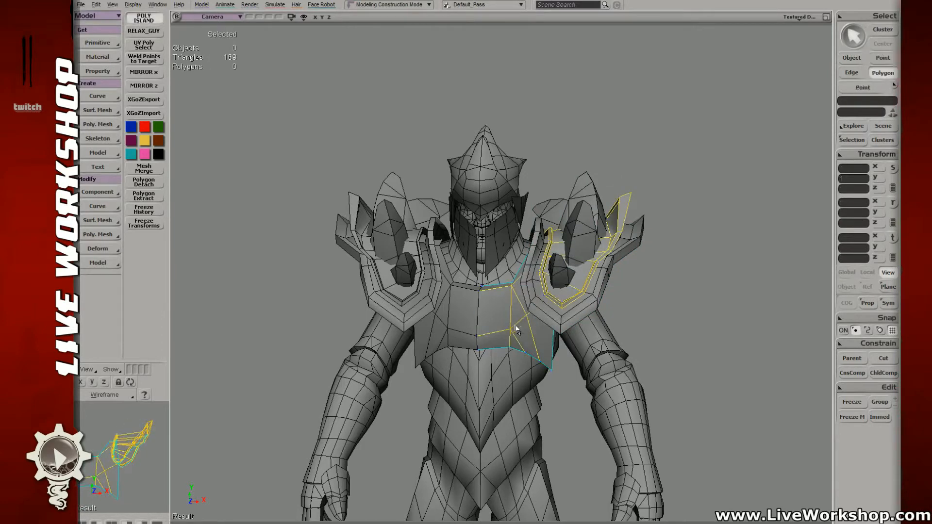
pyautogui.click(524, 335)
pyautogui.click(154, 21)
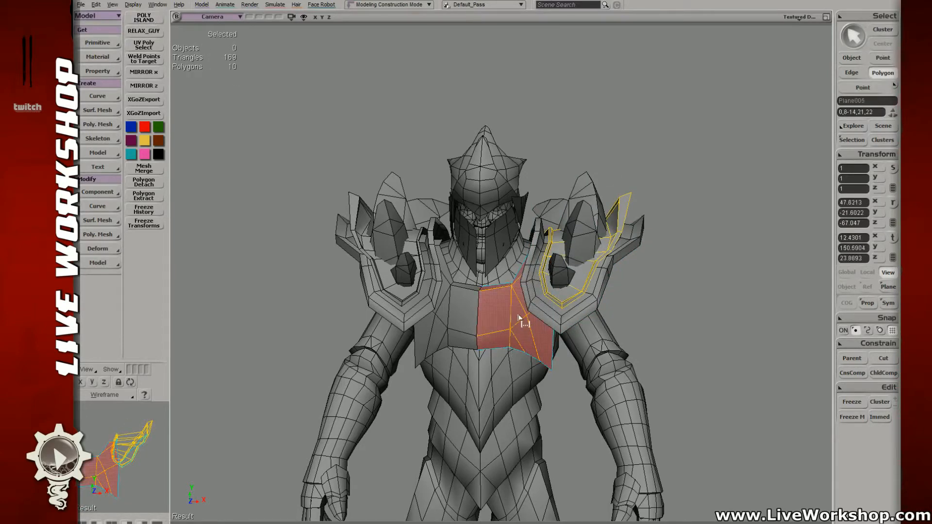
pyautogui.press('s')
pyautogui.moveTo(670, 268); pyautogui.dragTo(474, 322, button='right')
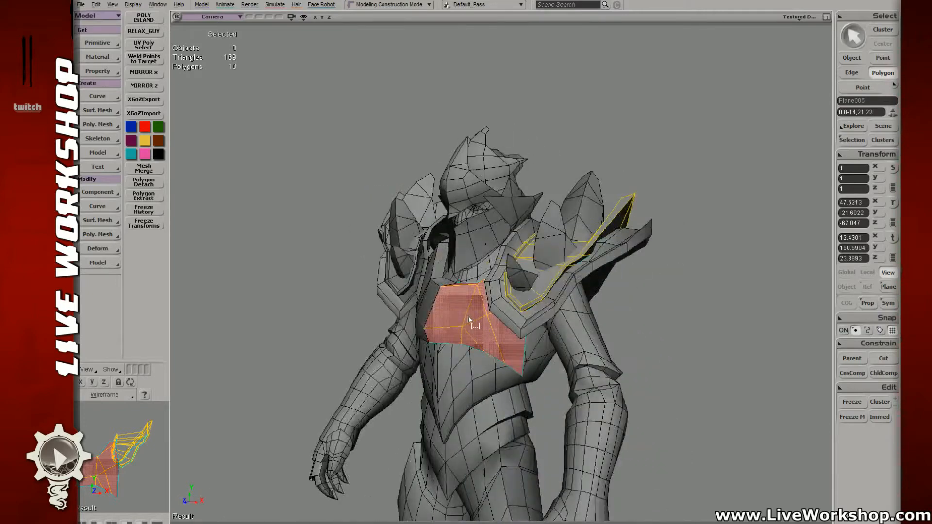
pyautogui.rightClick(474, 320)
pyautogui.click(514, 313)
pyautogui.click(653, 316)
pyautogui.press('s')
pyautogui.moveTo(653, 316); pyautogui.dragTo(599, 294, button='right')
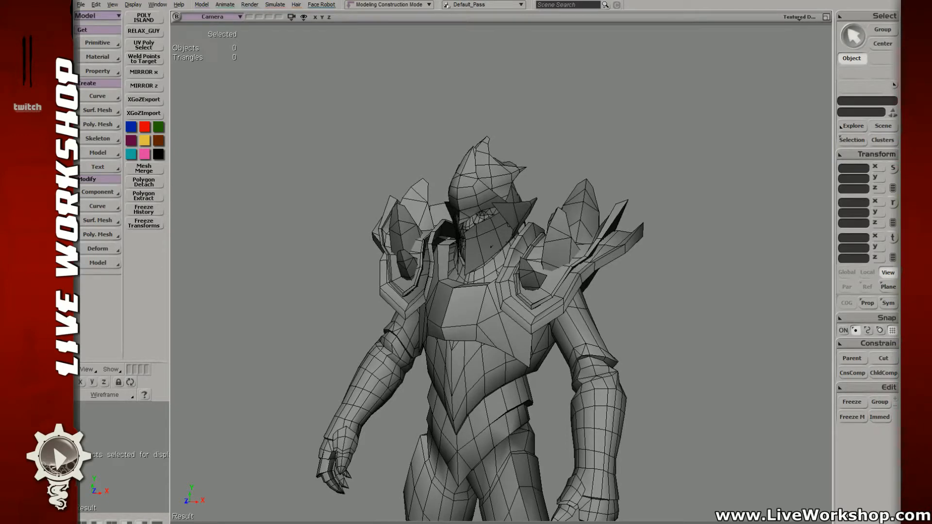
# - Apply a new Phong material with a red diffuse colour to the outer rim of the character's left shoulder armour
pyautogui.click(613, 233)
pyautogui.moveTo(613, 233); pyautogui.dragTo(646, 271, button='right')
pyautogui.click(657, 281)
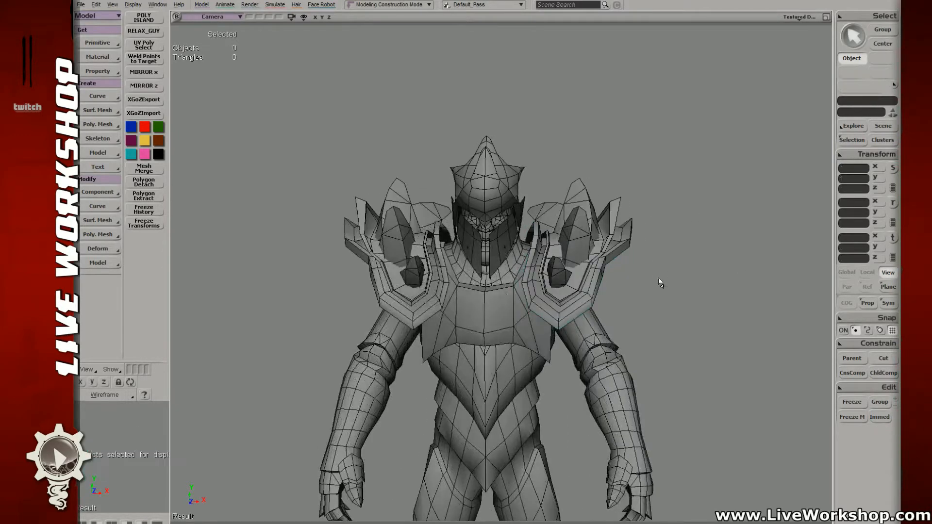
pyautogui.click(533, 307)
pyautogui.click(534, 306)
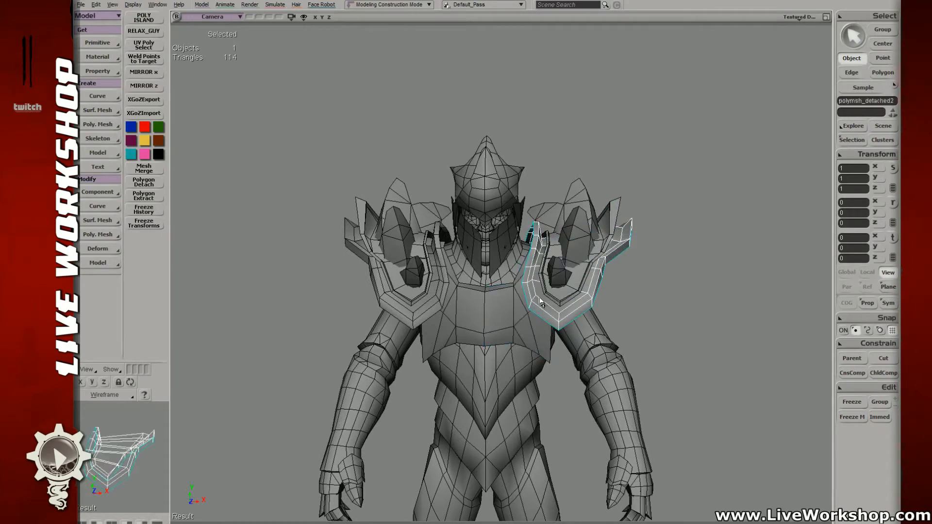
pyautogui.click(99, 57)
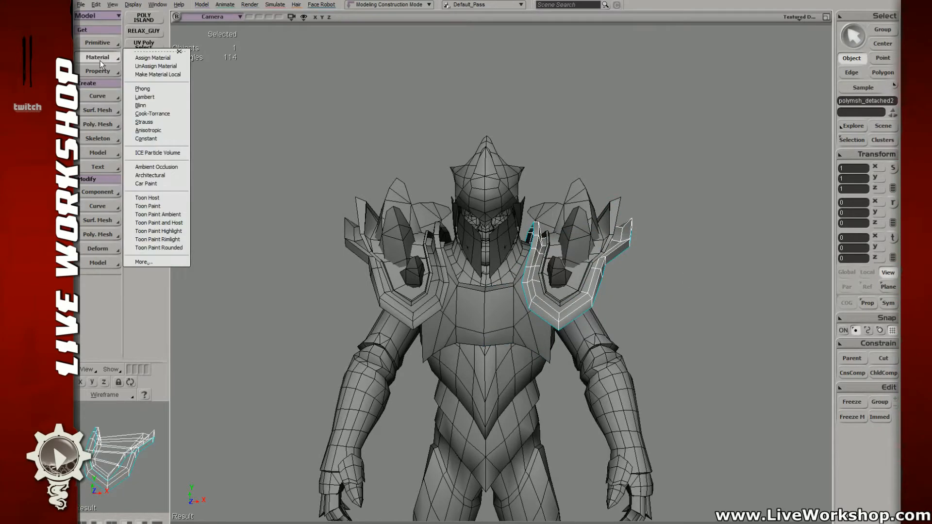
pyautogui.click(159, 91)
pyautogui.click(202, 162)
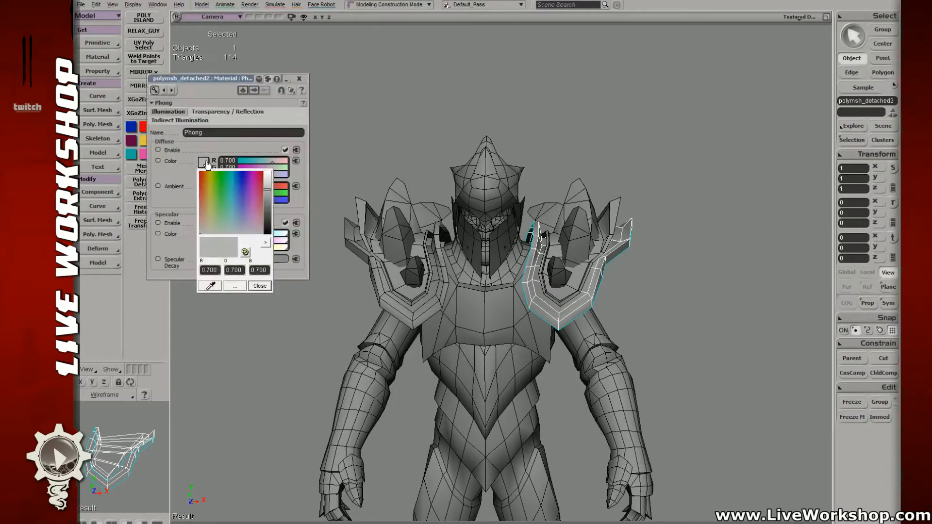
pyautogui.moveTo(202, 197); pyautogui.dragTo(269, 201)
pyautogui.click(300, 78)
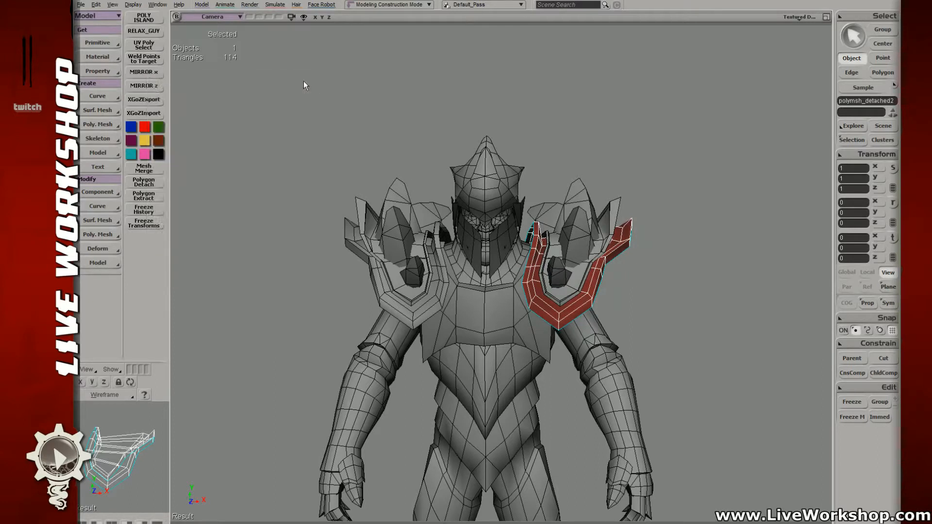
# - Give the left chest plate and inner shoulder trim the same red material as the outer rim
pyautogui.keyDown('shift'); pyautogui.click(518, 307); pyautogui.keyUp('shift')
pyautogui.keyDown('shift'); pyautogui.click(580, 284); pyautogui.keyUp('shift')
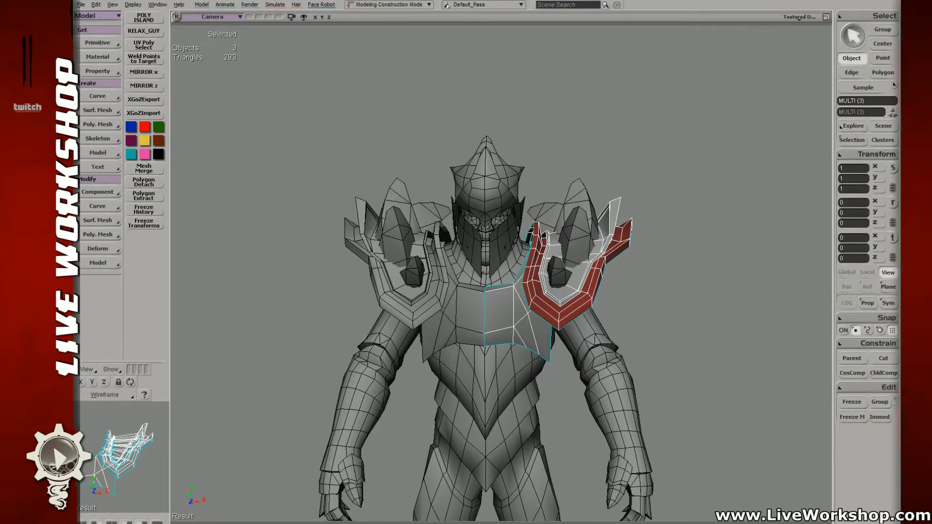
pyautogui.click(708, 307)
pyautogui.moveTo(708, 306); pyautogui.dragTo(707, 254, button='middle')
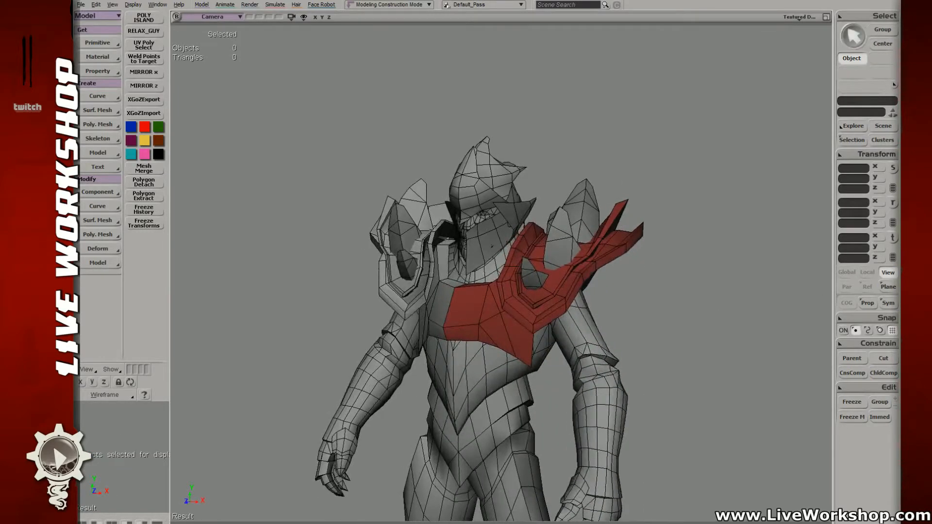
# - Darken the diffuse colour of Scene_Material to a grey of about 0.41
pyautogui.press('Return')
pyautogui.click(236, 209)
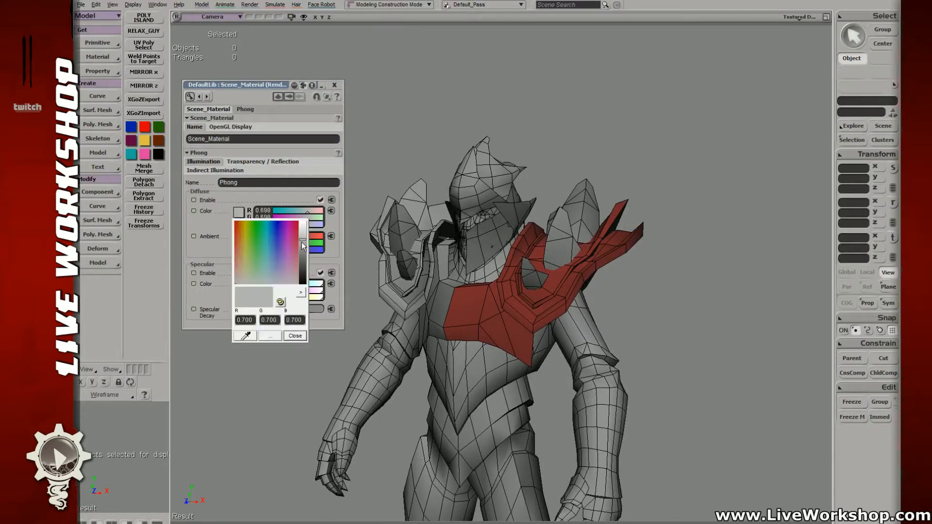
pyautogui.moveTo(302, 241); pyautogui.dragTo(300, 256)
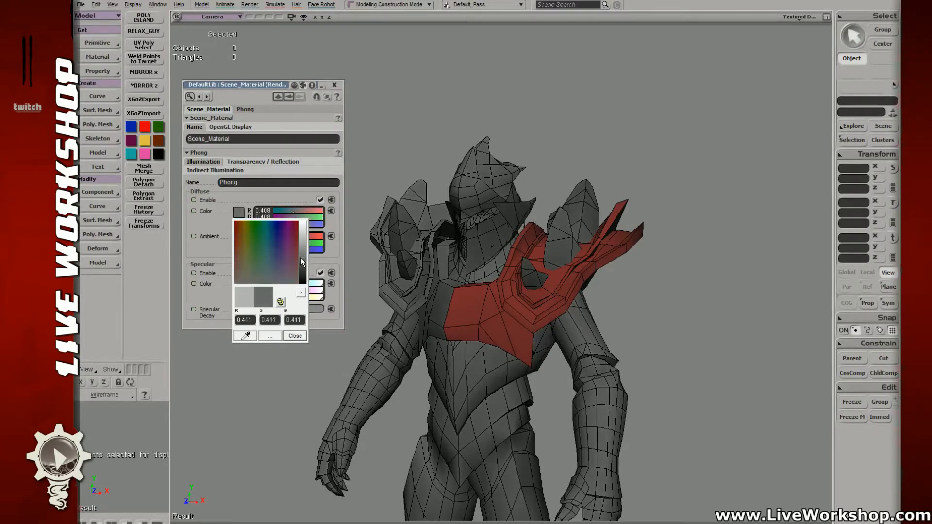
pyautogui.click(384, 127)
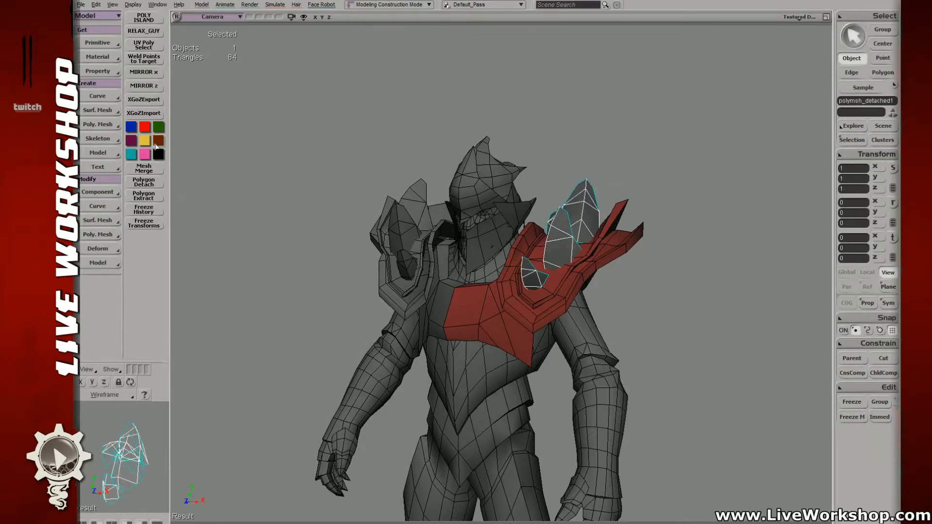
# - Apply a new Phong material with a pale cream-yellow diffuse colour to the left shoulder spikes
pyautogui.click(97, 72)
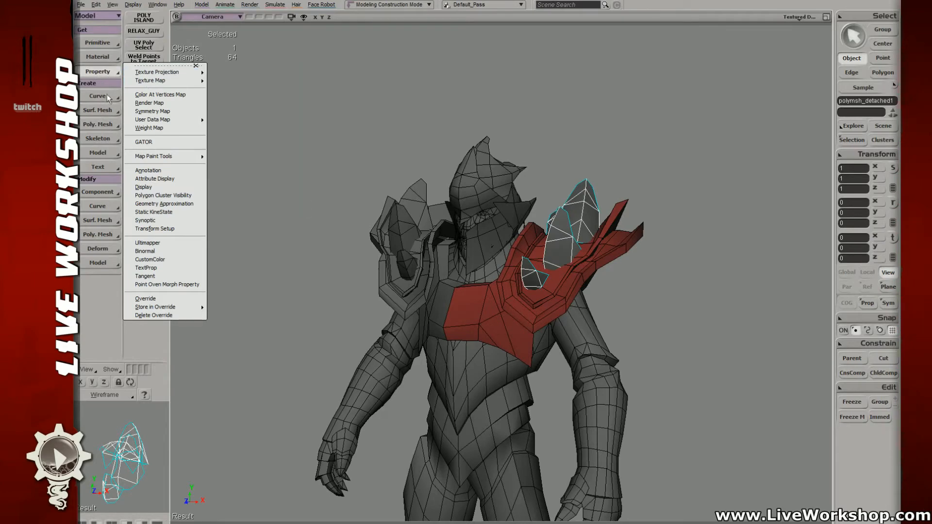
pyautogui.click(97, 57)
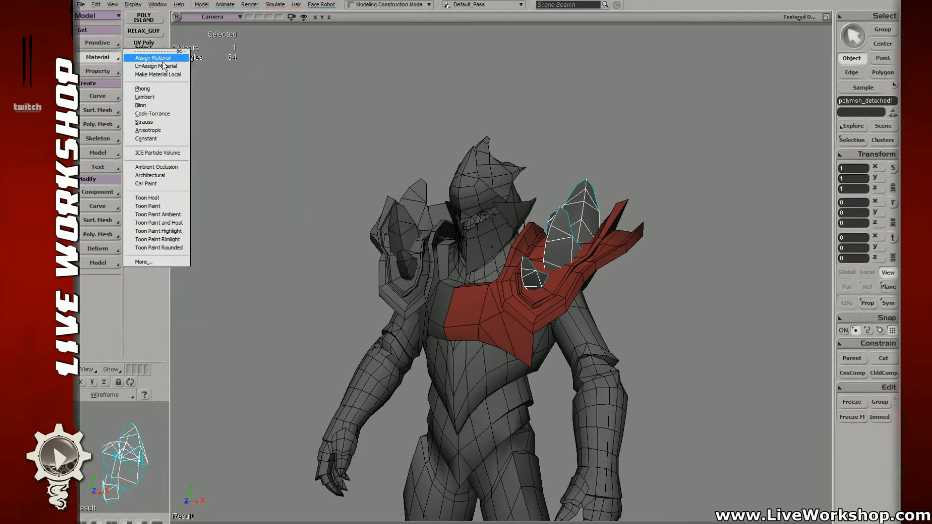
pyautogui.click(165, 87)
pyautogui.click(203, 163)
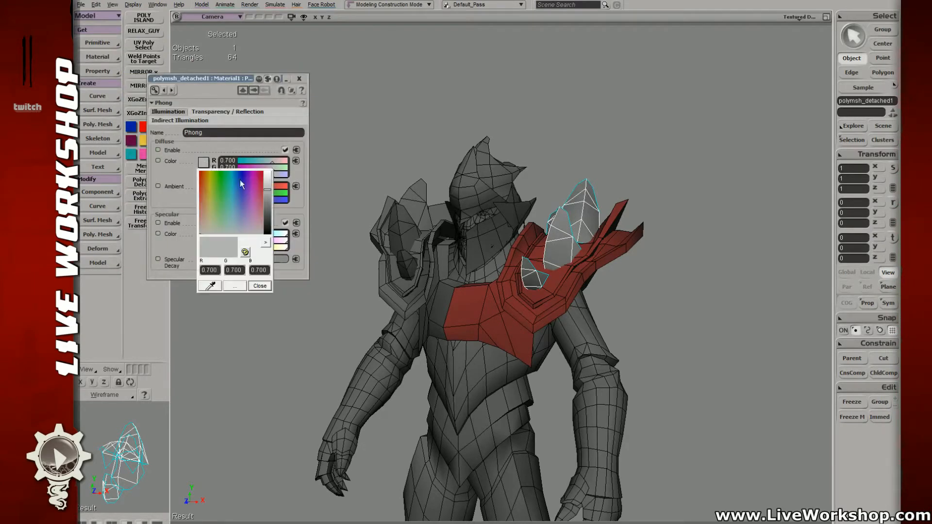
pyautogui.click(207, 217)
pyautogui.click(207, 225)
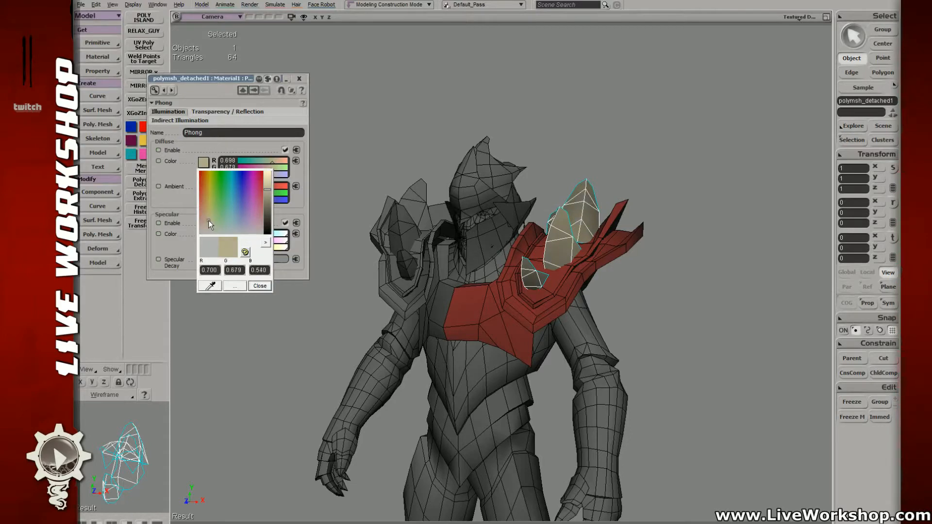
pyautogui.click(208, 220)
pyautogui.moveTo(267, 193); pyautogui.dragTo(265, 180)
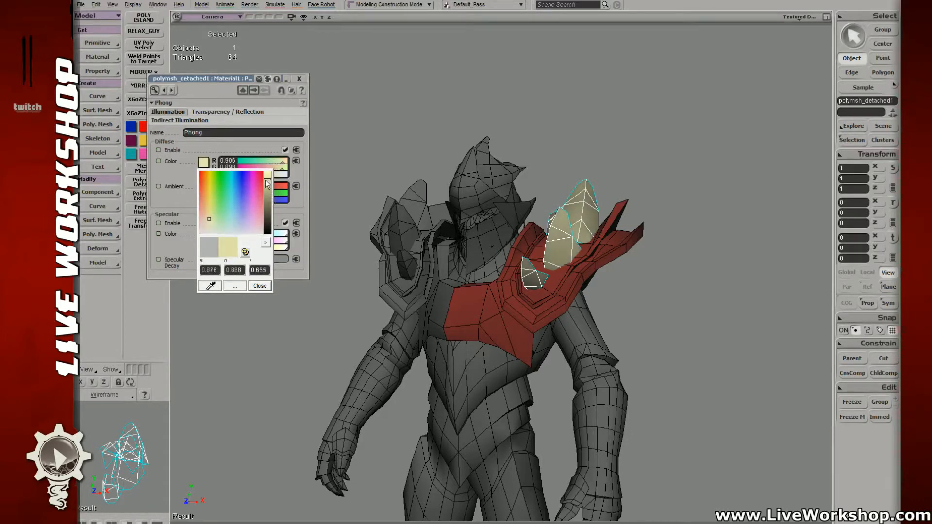
pyautogui.click(299, 79)
# - Compare the coloured shoulder armour with the 3D progress render in the Firefox forum thread, and return to Softimage
pyautogui.moveTo(505, 169); pyautogui.dragTo(548, 213, button='right')
pyautogui.moveTo(560, 251)
pyautogui.mouseDown(button='right')
pyautogui.moveTo(524, 250)
pyautogui.moveTo(559, 251)
pyautogui.mouseUp(button='right')
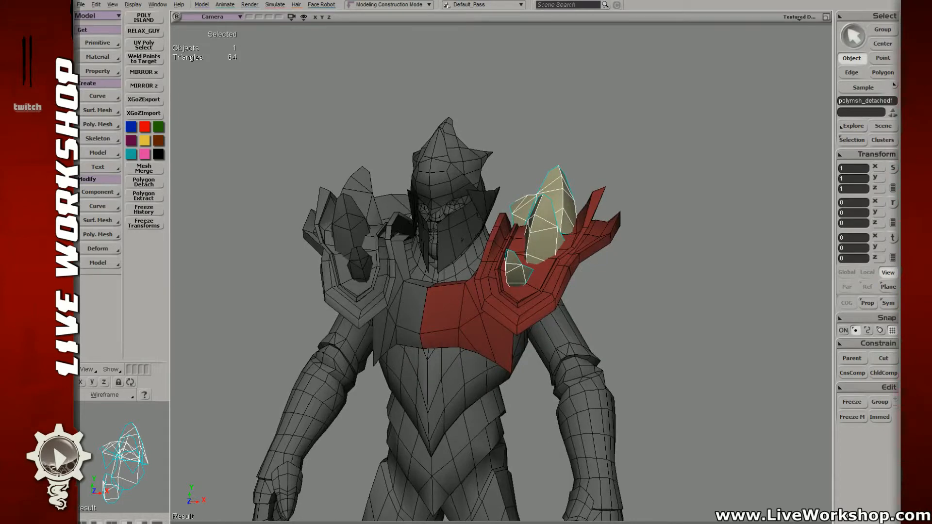
pyautogui.hotkey('alt', 'Tab')
pyautogui.scroll(-3, 659, 370)
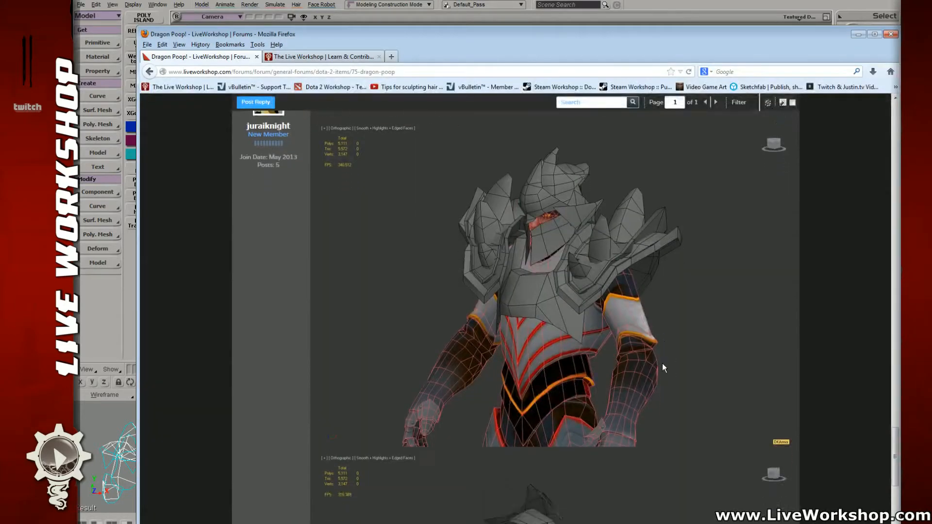
pyautogui.hotkey('alt', 'Tab')
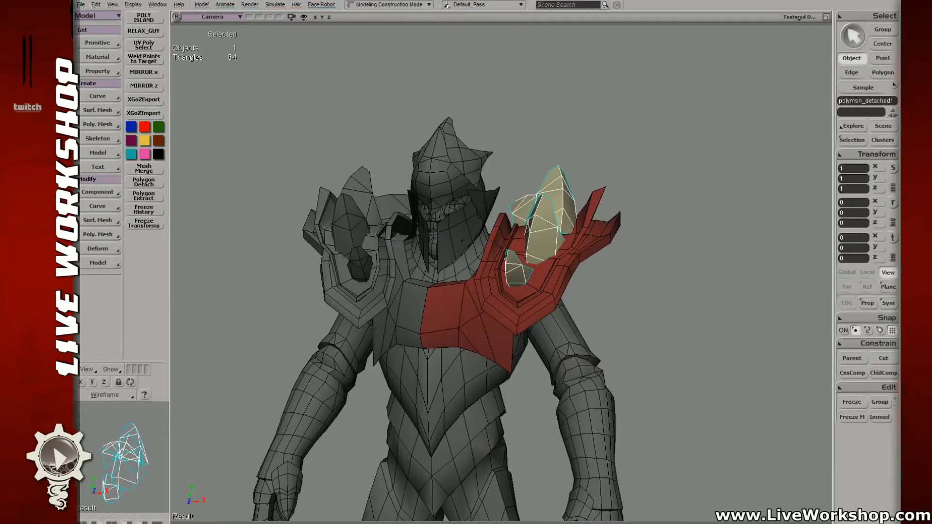
# - Switch to Firefox and go back to the first post of the Dragon Poop! thread
pyautogui.moveTo(650, 228); pyautogui.dragTo(626, 254, button='right')
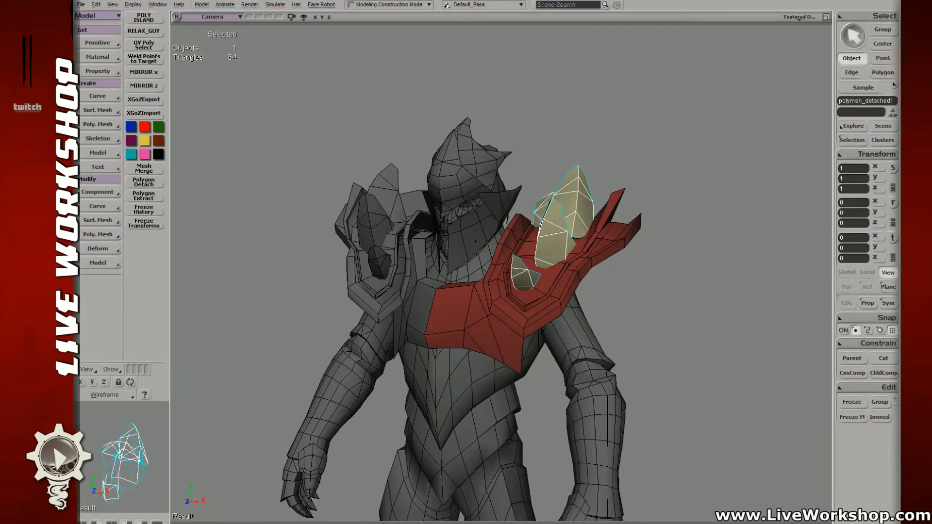
pyautogui.hotkey('alt', 'Tab')
pyautogui.scroll(10, 494, 272)
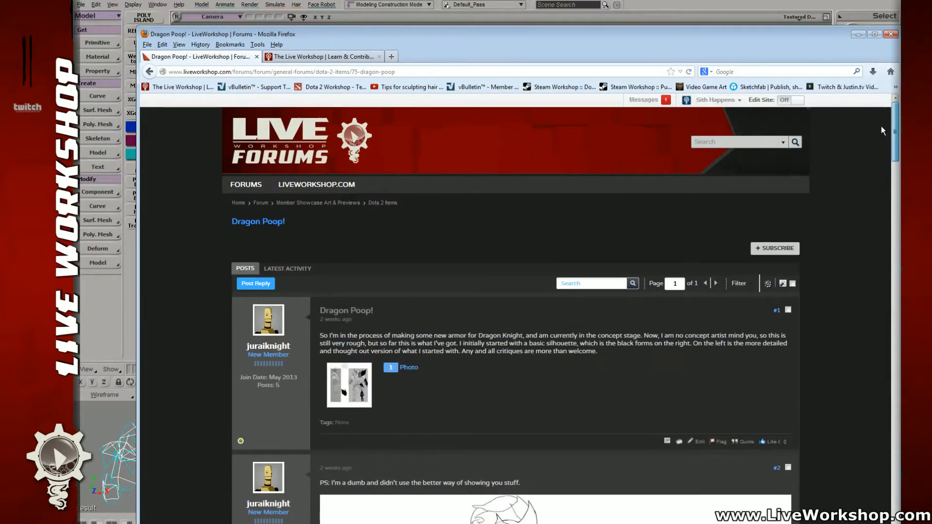
# - Review the concept sketches, the red paintover and the 3D progress render in the Dragon Poop! thread, and return to Softimage
pyautogui.scroll(-3, 881, 132)
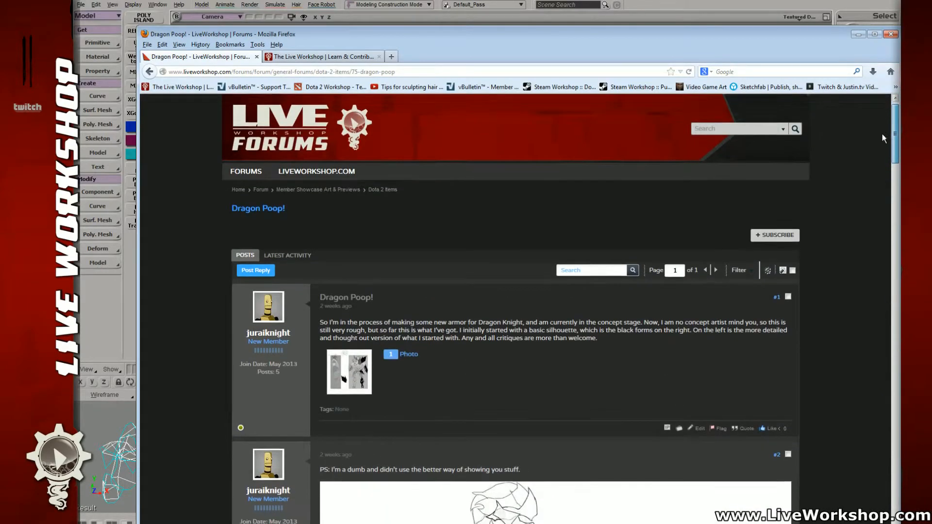
pyautogui.scroll(-7, 882, 148)
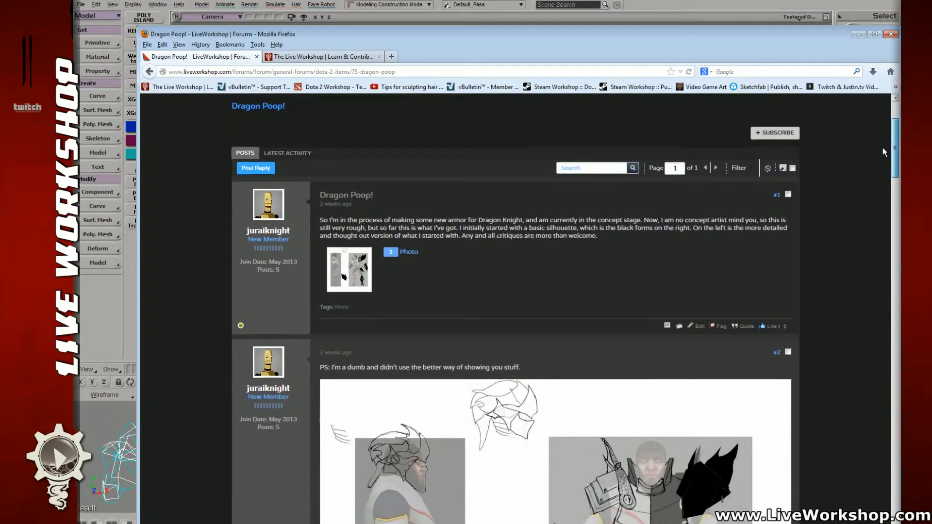
pyautogui.scroll(-8, 881, 174)
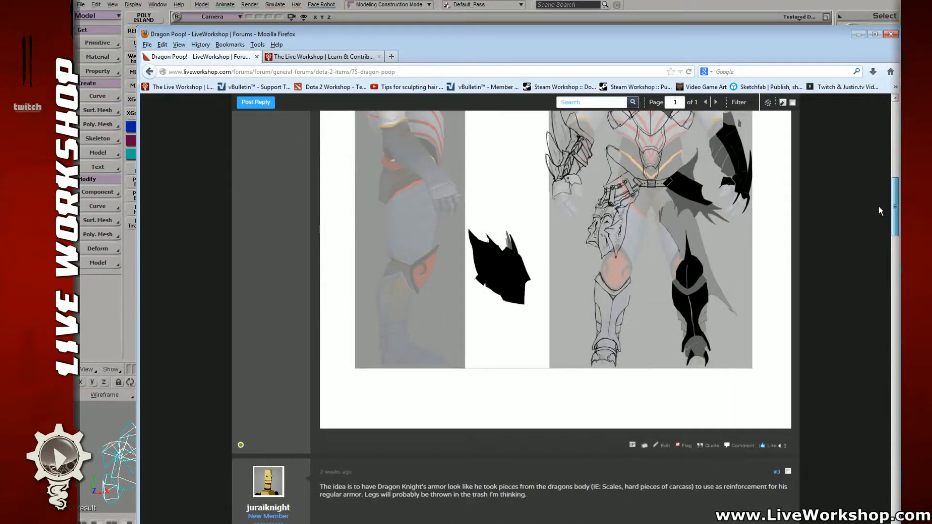
pyautogui.scroll(-15, 879, 205)
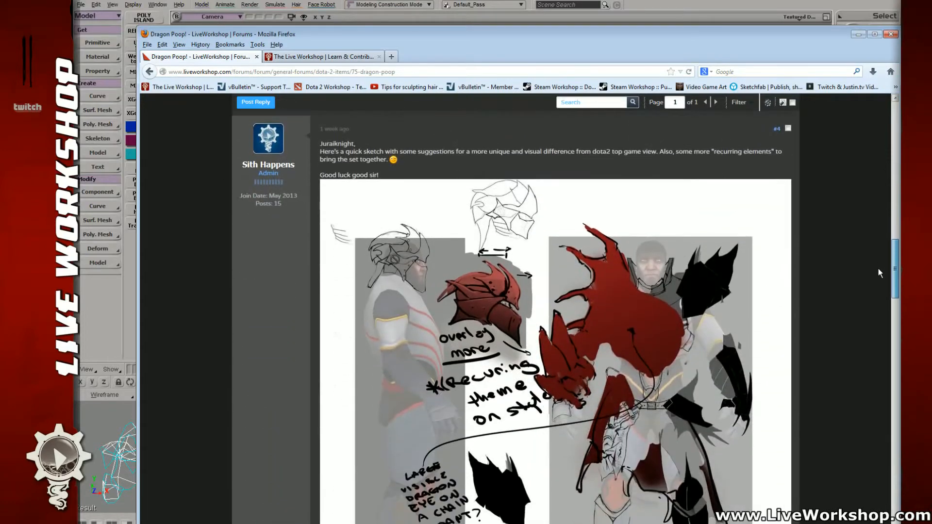
pyautogui.scroll(-2, 879, 270)
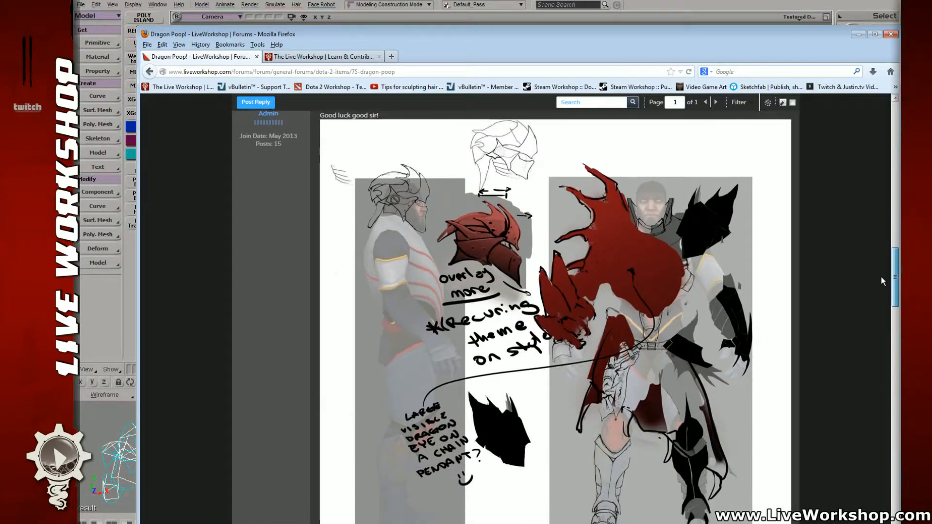
pyautogui.scroll(-19, 881, 278)
pyautogui.scroll(-12, 881, 350)
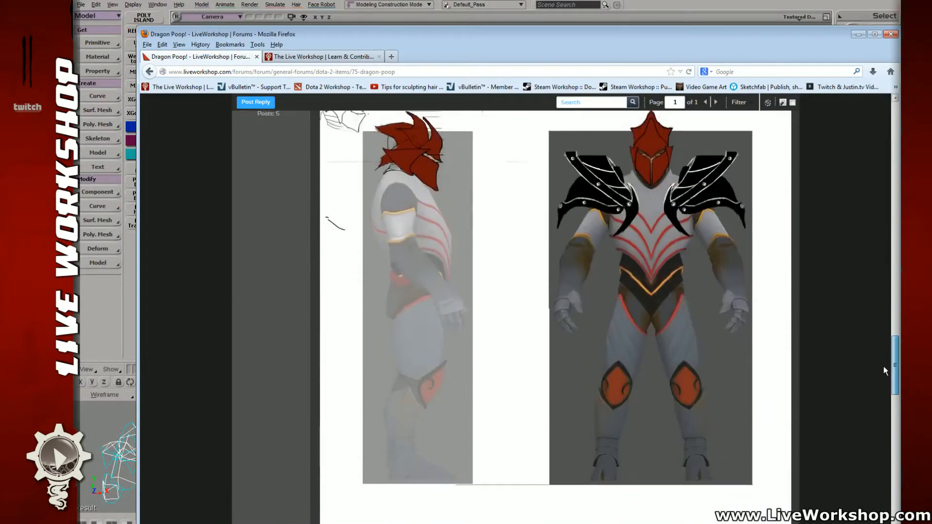
pyautogui.moveTo(881, 406); pyautogui.dragTo(882, 450)
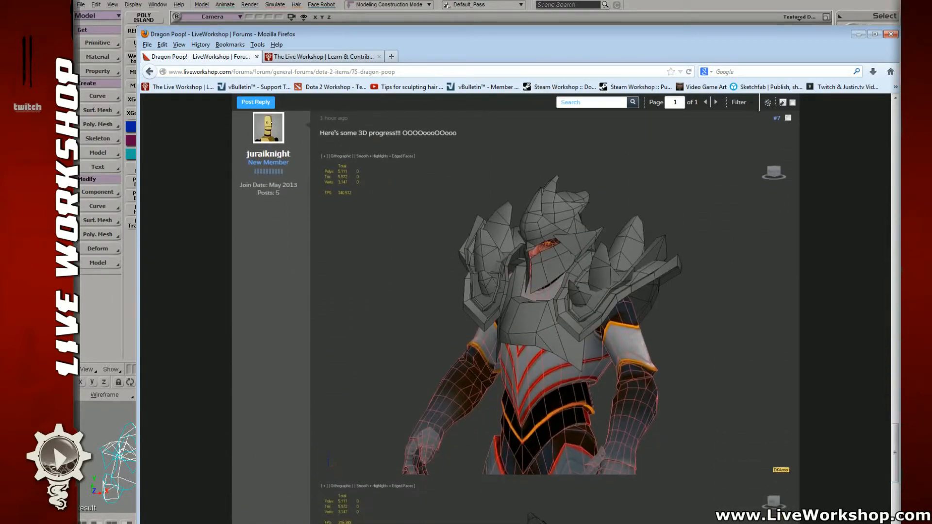
pyautogui.hotkey('alt', 'Tab')
# - Select the inner red plate around the spikes on the left shoulder and examine how it overlaps the outer plate
pyautogui.moveTo(505, 269); pyautogui.dragTo(546, 250, button='right')
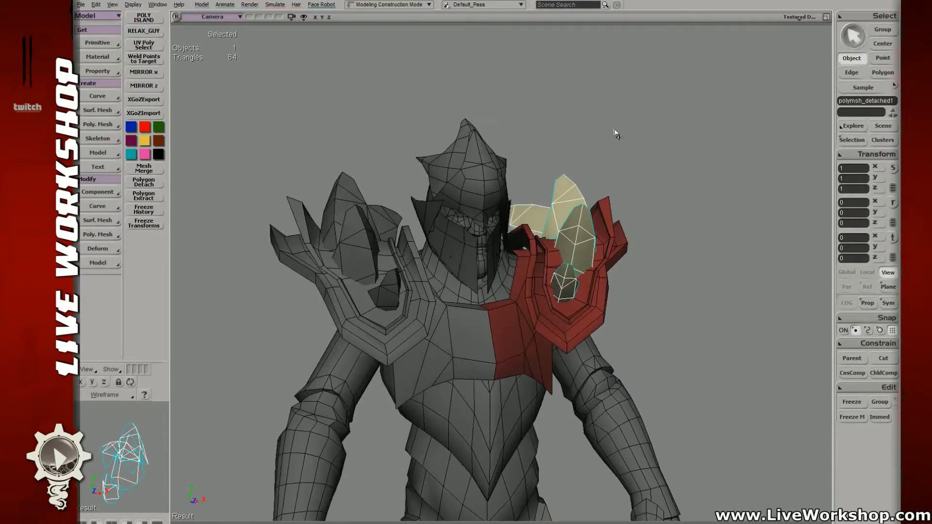
pyautogui.click(614, 130)
pyautogui.moveTo(614, 130); pyautogui.dragTo(617, 165, button='right')
pyautogui.moveTo(574, 233); pyautogui.dragTo(477, 221, button='right')
pyautogui.click(493, 287)
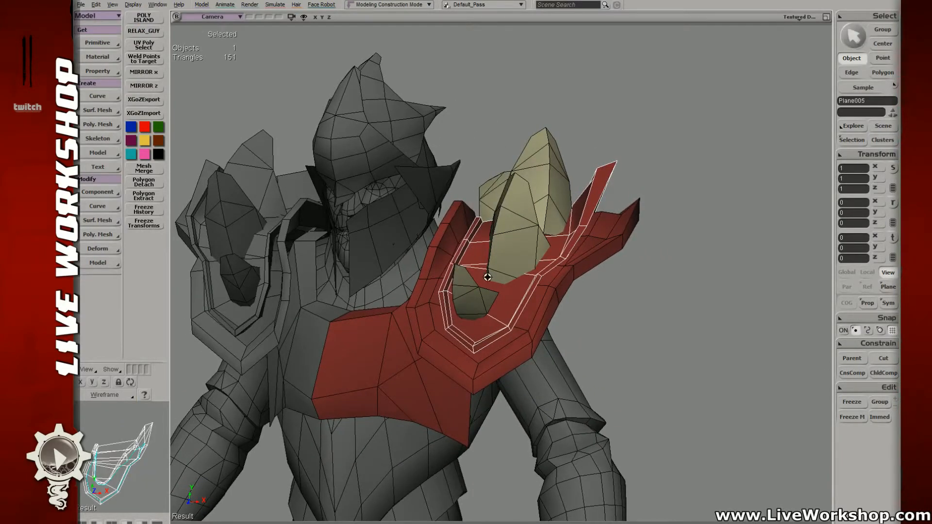
pyautogui.moveTo(464, 259); pyautogui.dragTo(488, 228, button='right')
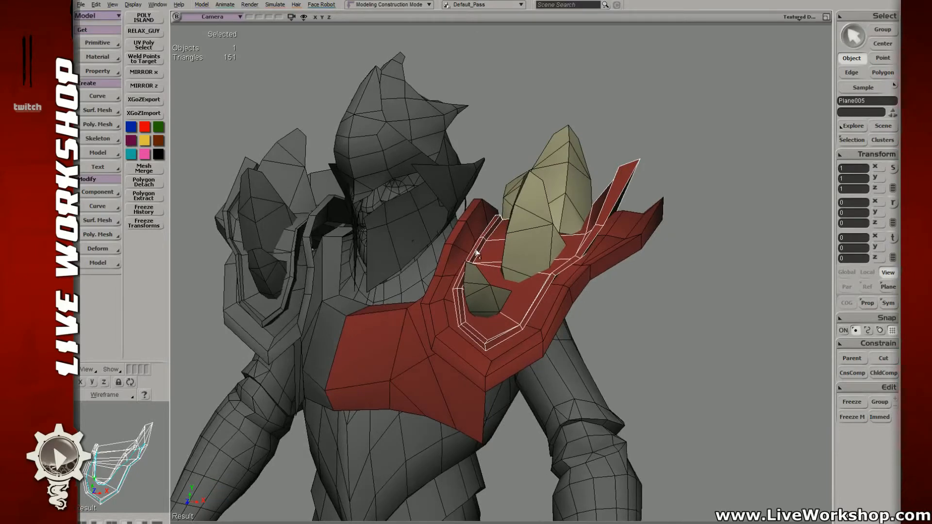
pyautogui.moveTo(473, 248); pyautogui.dragTo(539, 267, button='right')
pyautogui.press('s')
pyautogui.moveTo(539, 267); pyautogui.dragTo(611, 266, button='middle')
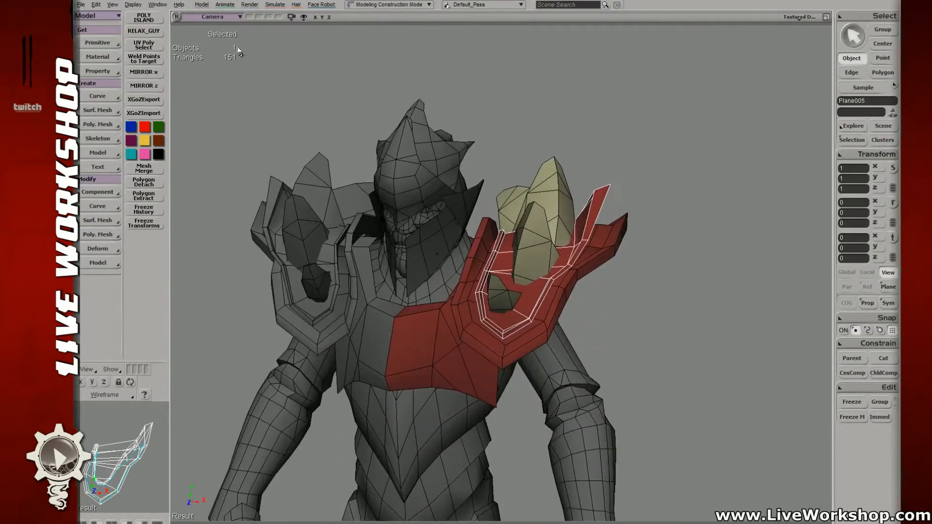
pyautogui.press('s')
pyautogui.moveTo(433, 222); pyautogui.dragTo(533, 262, button='right')
pyautogui.press('v')
pyautogui.press('space')
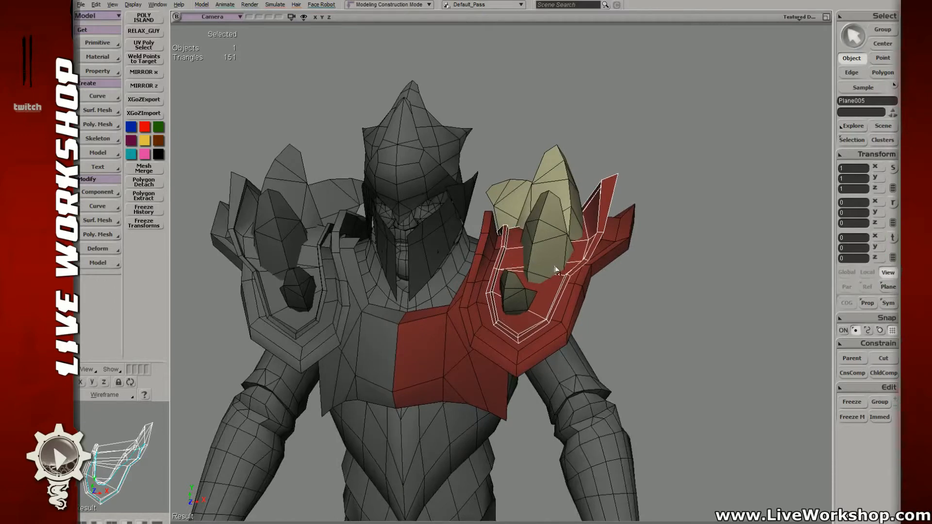
# - Try moving the inner shoulder plate up and outward off the left shoulder, inspect the simplified armour, and undo the move
pyautogui.press('v')
pyautogui.moveTo(550, 252); pyautogui.dragTo(635, 170)
pyautogui.press('space')
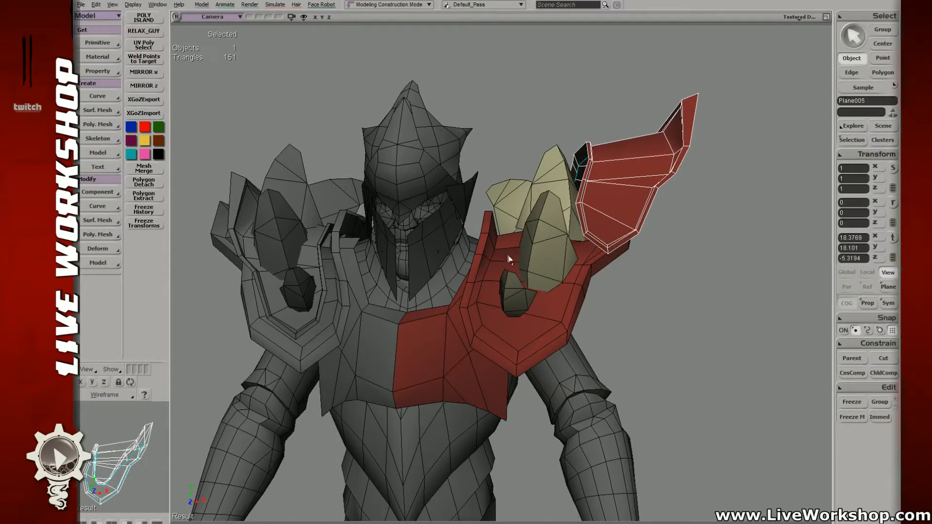
pyautogui.press('s')
pyautogui.moveTo(508, 256); pyautogui.dragTo(540, 260, button='middle')
pyautogui.moveTo(540, 259); pyautogui.dragTo(513, 242, button='right')
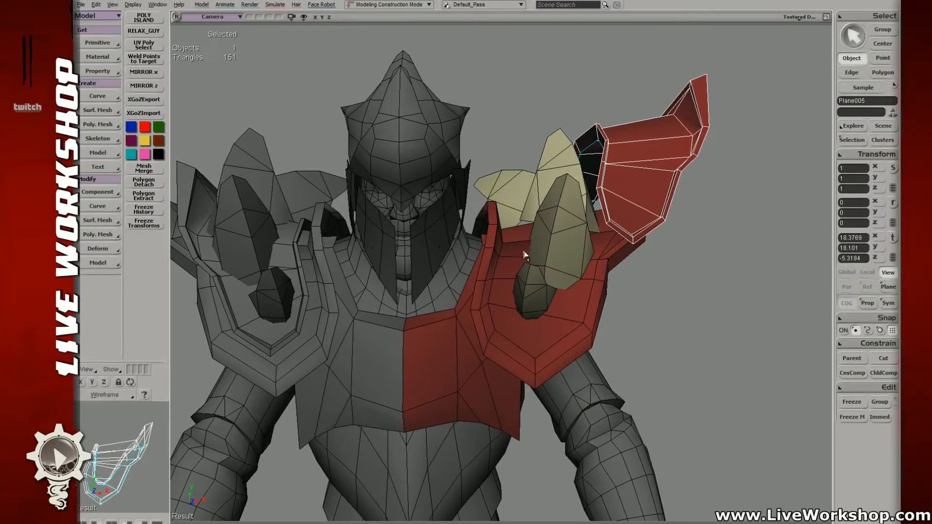
pyautogui.press('s')
pyautogui.moveTo(558, 234); pyautogui.dragTo(593, 214, button='right')
pyautogui.moveTo(593, 214); pyautogui.dragTo(455, 200, button='middle')
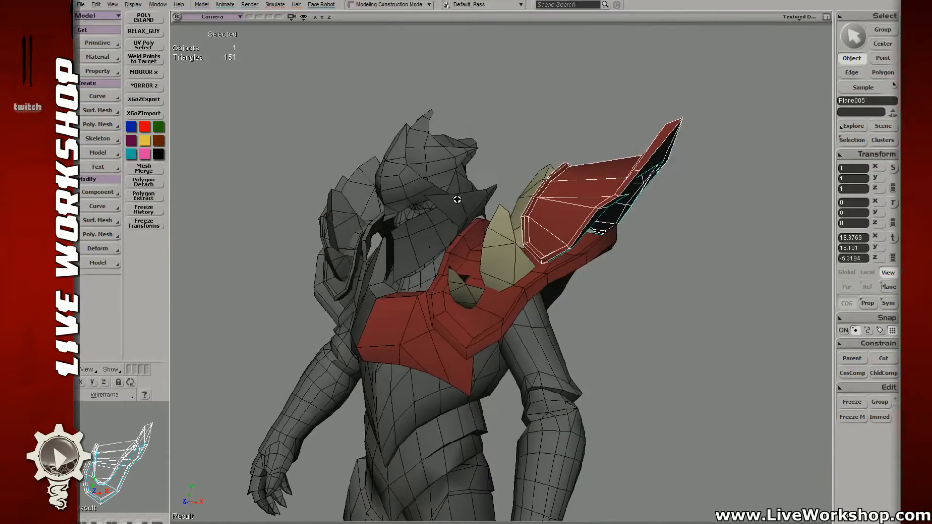
pyautogui.hotkey('ctrl', 'z')
# - Add the chest plate, both shoulder armours and the spike pieces to the selection with the inner plate
pyautogui.press('s')
pyautogui.moveTo(369, 208); pyautogui.dragTo(481, 225, button='right')
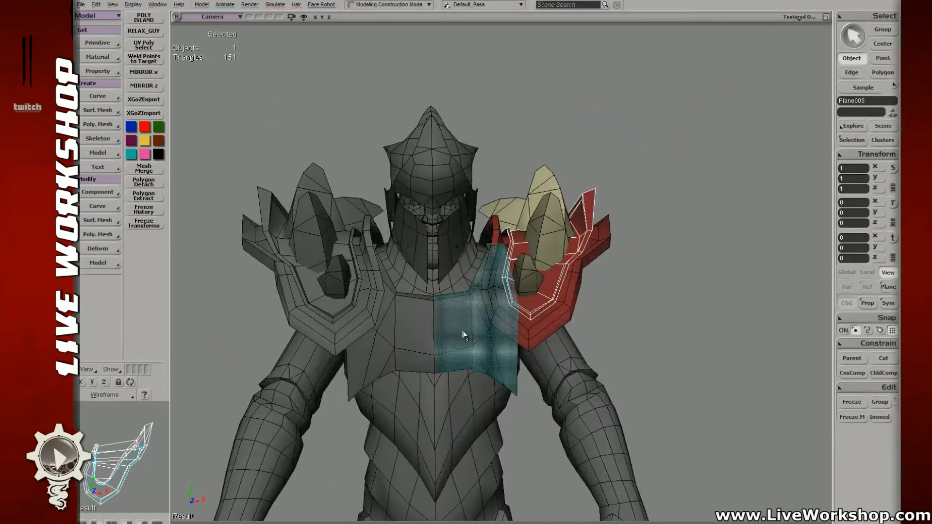
pyautogui.keyDown('shift'); pyautogui.click(464, 333); pyautogui.keyUp('shift')
pyautogui.keyDown('shift'); pyautogui.click(398, 315); pyautogui.keyUp('shift')
pyautogui.keyDown('shift'); pyautogui.click(336, 248); pyautogui.keyUp('shift')
pyautogui.keyDown('shift'); pyautogui.click(542, 239); pyautogui.keyUp('shift')
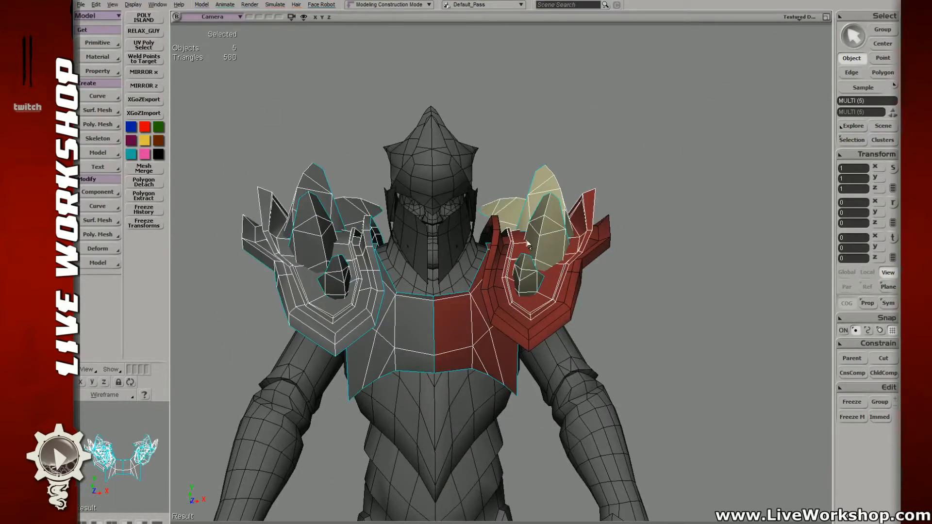
pyautogui.keyDown('shift'); pyautogui.click(502, 262); pyautogui.keyUp('shift')
# - Examine the selected shoulder and chest armour from the front, near and far, to judge its silhouette and proportions
pyautogui.press('s')
pyautogui.moveTo(510, 248); pyautogui.dragTo(413, 243, button='middle')
pyautogui.moveTo(413, 242); pyautogui.dragTo(431, 239)
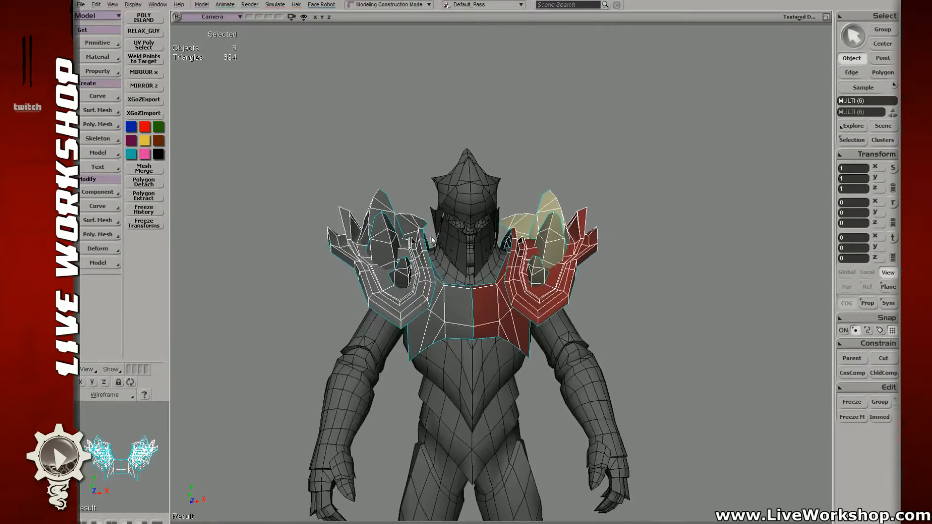
pyautogui.press('s')
pyautogui.moveTo(431, 240); pyautogui.dragTo(513, 246, button='middle')
pyautogui.moveTo(514, 246)
pyautogui.mouseDown()
pyautogui.moveTo(524, 242)
pyautogui.moveTo(517, 238)
pyautogui.mouseUp()
pyautogui.moveTo(517, 238); pyautogui.dragTo(523, 199, button='right')
pyautogui.press('v')
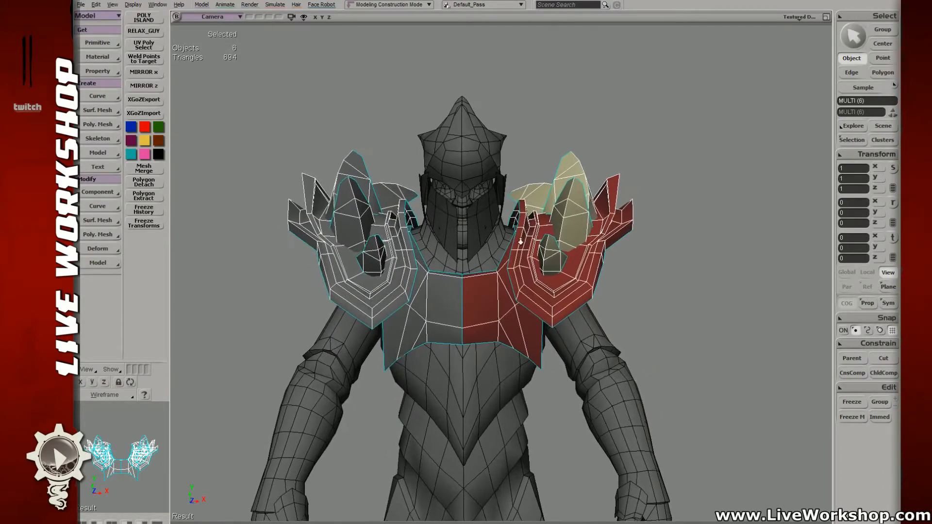
pyautogui.moveTo(524, 199)
pyautogui.mouseDown(button='middle')
pyautogui.moveTo(525, 153)
pyautogui.moveTo(525, 204)
pyautogui.mouseUp(button='middle')
pyautogui.press('s')
pyautogui.moveTo(526, 204); pyautogui.dragTo(543, 234, button='right')
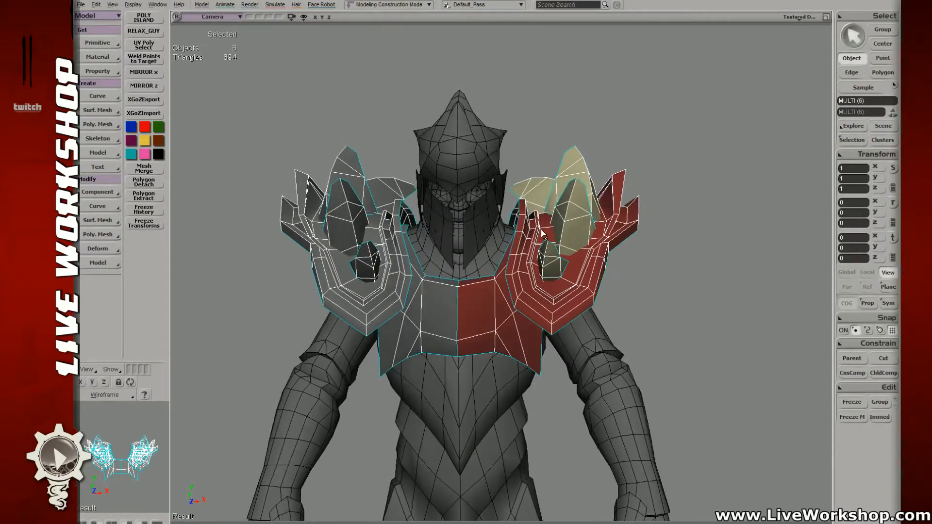
pyautogui.moveTo(529, 281); pyautogui.dragTo(512, 345, button='right')
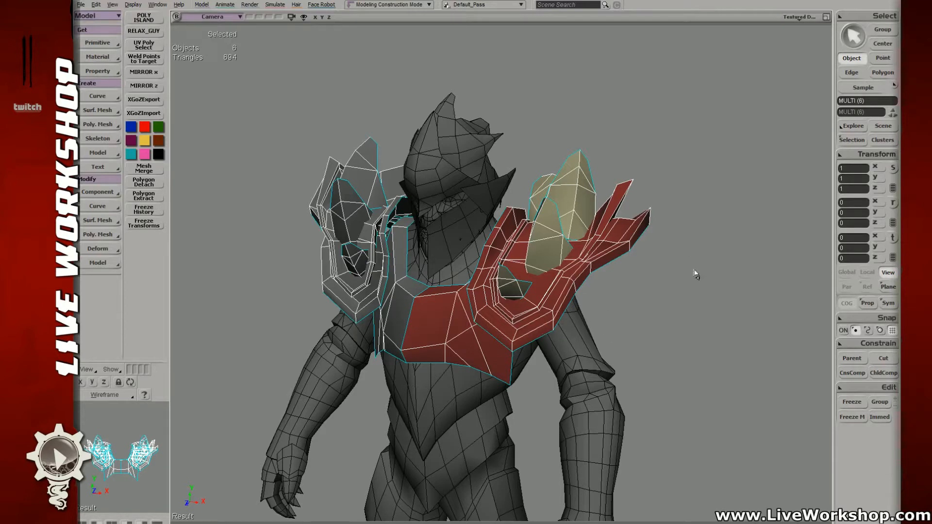
# - Try deleting the inner red plate from the left shoulder to preview the armour without it, and undo the deletion
pyautogui.moveTo(658, 276); pyautogui.dragTo(699, 278, button='right')
pyautogui.click(578, 268)
pyautogui.moveTo(578, 268); pyautogui.dragTo(588, 281, button='middle')
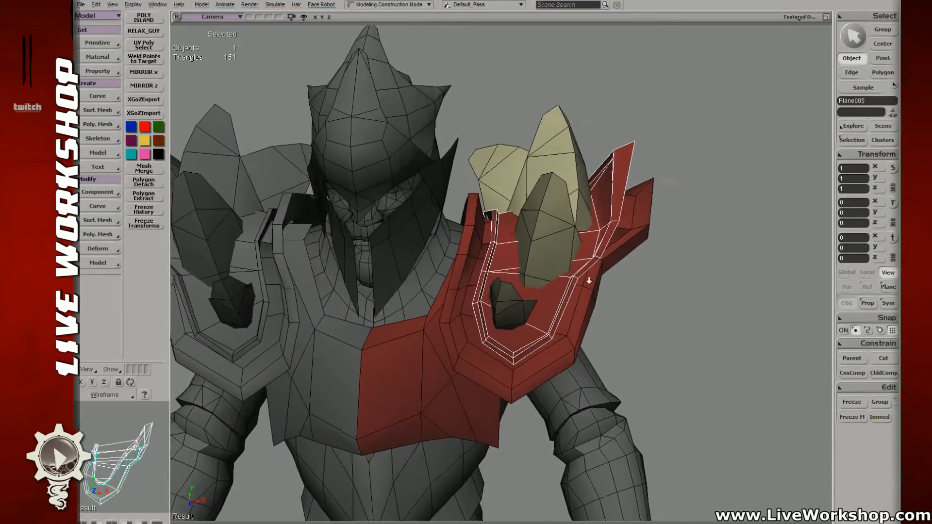
pyautogui.moveTo(589, 281); pyautogui.dragTo(583, 223, button='right')
pyautogui.press('Delete')
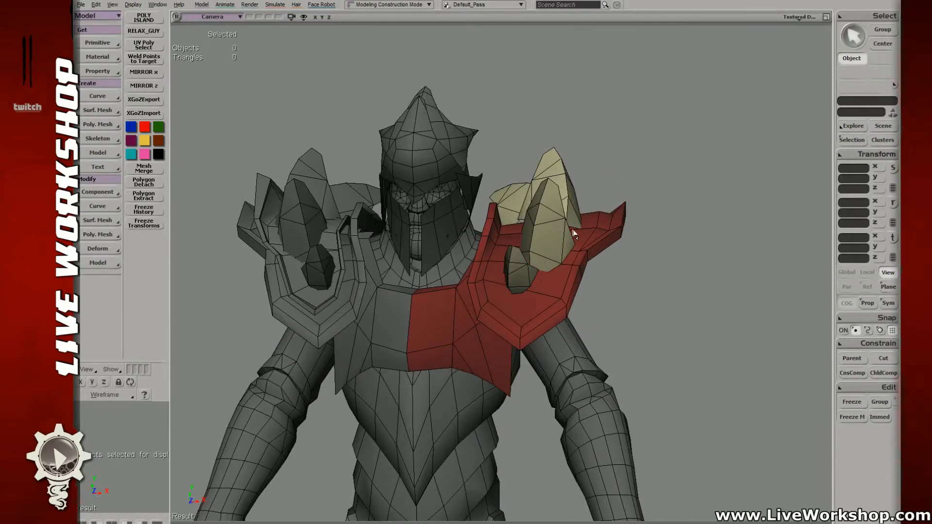
pyautogui.hotkey('ctrl', 'z')
# - Select polygons along the front rim of the left shoulder's inner plate
pyautogui.press('u')
pyautogui.moveTo(502, 326); pyautogui.dragTo(510, 277, button='right')
pyautogui.scroll(-3, 512, 278)
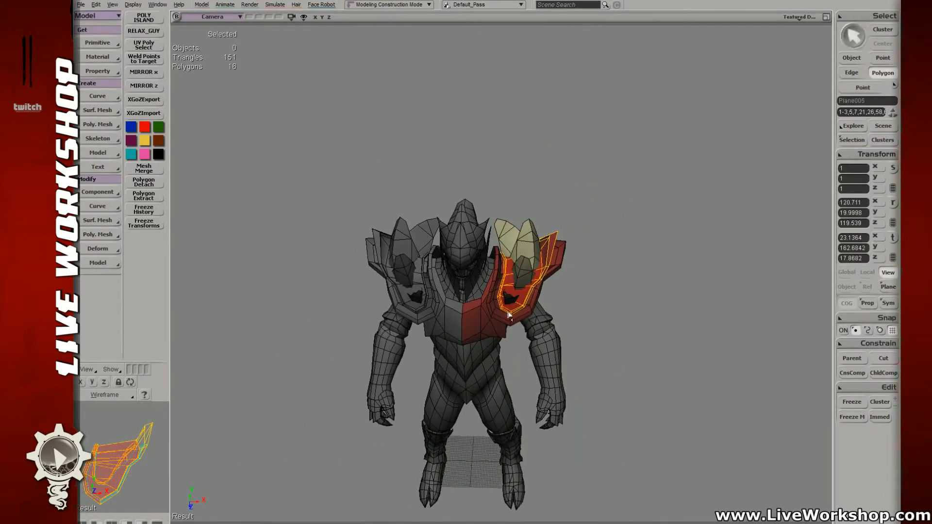
pyautogui.scroll(2, 501, 277)
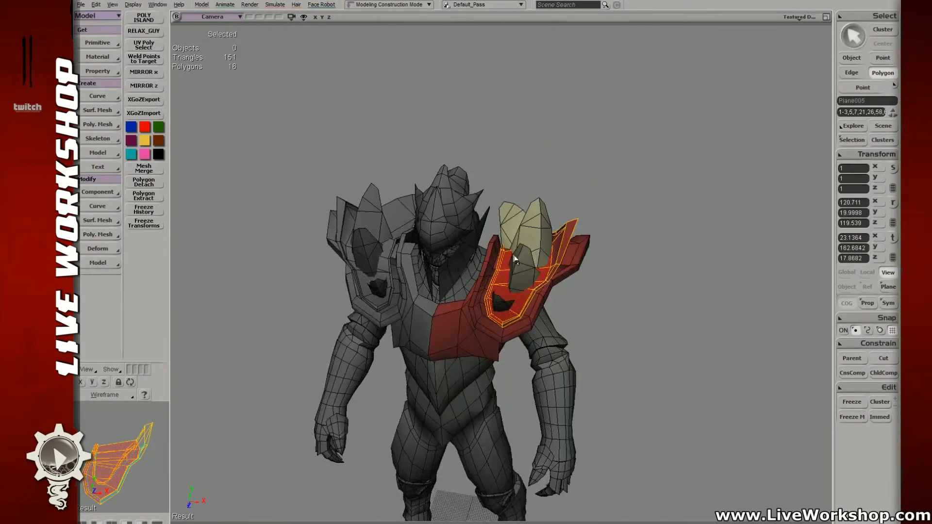
pyautogui.click(491, 315)
pyautogui.scroll(3, 558, 262)
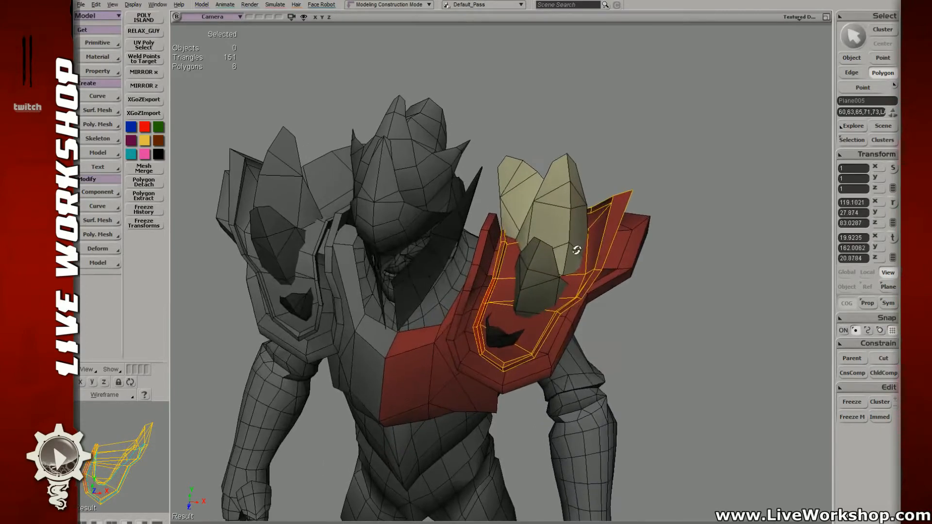
# - Select a rim polygon on the neck side of the inner shoulder plate, working from behind the character
pyautogui.moveTo(577, 249); pyautogui.dragTo(558, 206, button='right')
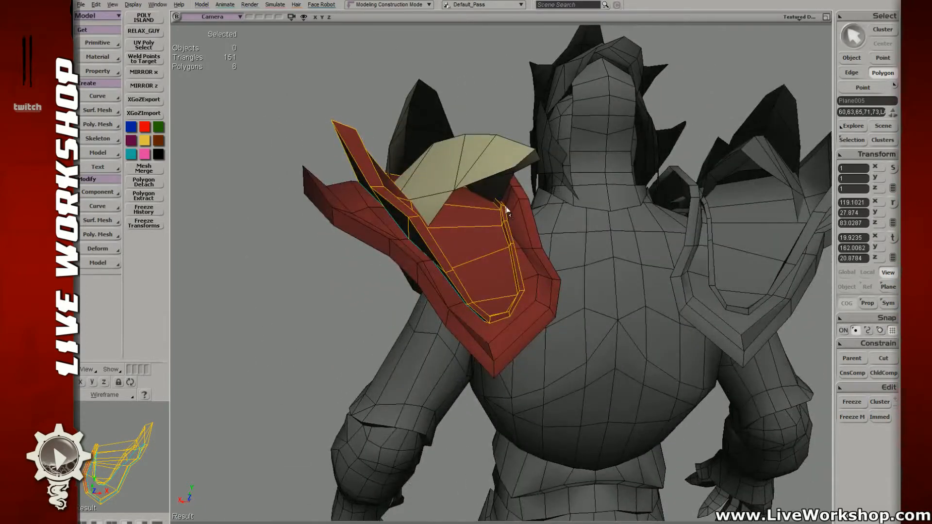
pyautogui.keyDown('shift'); pyautogui.click(519, 268); pyautogui.keyUp('shift')
pyautogui.moveTo(518, 269)
pyautogui.mouseDown(button='right')
pyautogui.moveTo(482, 266)
pyautogui.moveTo(526, 258)
pyautogui.mouseUp(button='right')
pyautogui.moveTo(481, 245); pyautogui.dragTo(528, 233)
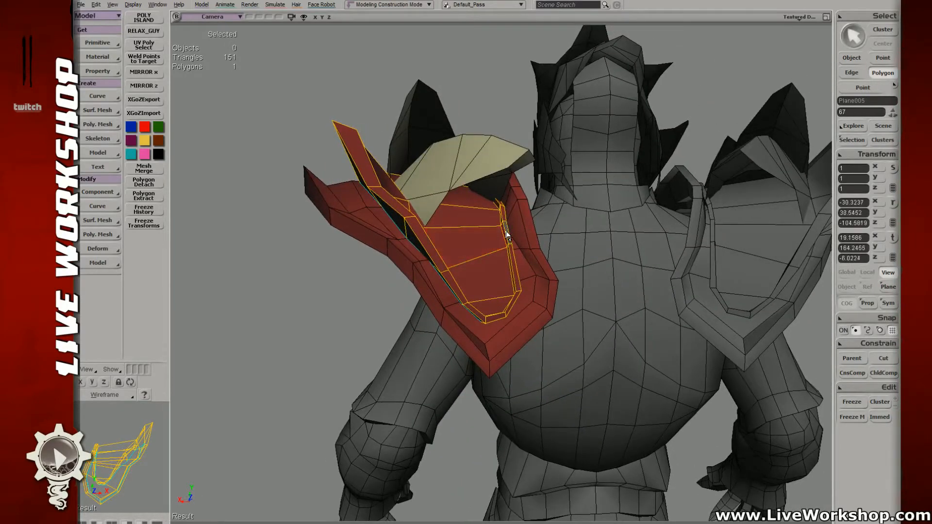
pyautogui.keyDown('shift'); pyautogui.click(507, 234); pyautogui.keyUp('shift')
pyautogui.moveTo(507, 235); pyautogui.dragTo(502, 323, button='right')
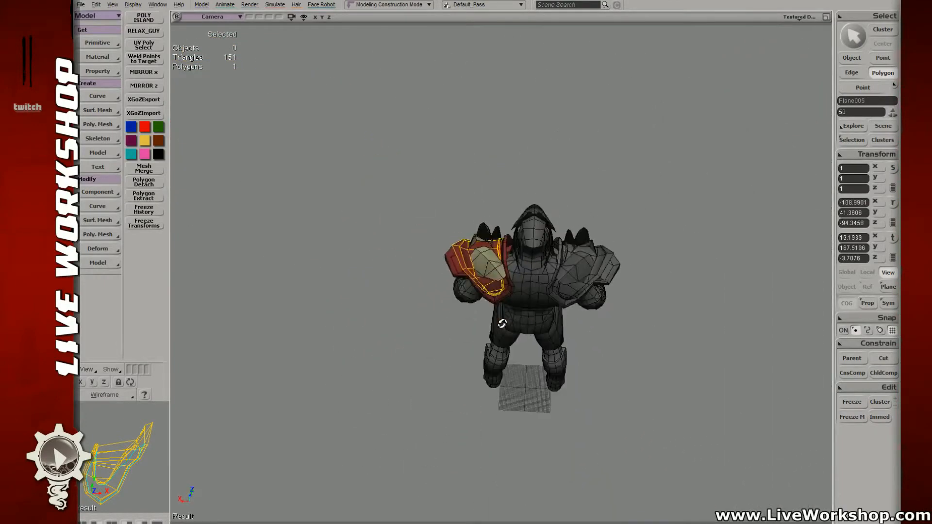
# - Select the polygons of the inner shoulder plate's upswept outer tip and check them from above and from the front
pyautogui.moveTo(626, 313); pyautogui.dragTo(561, 236, button='middle')
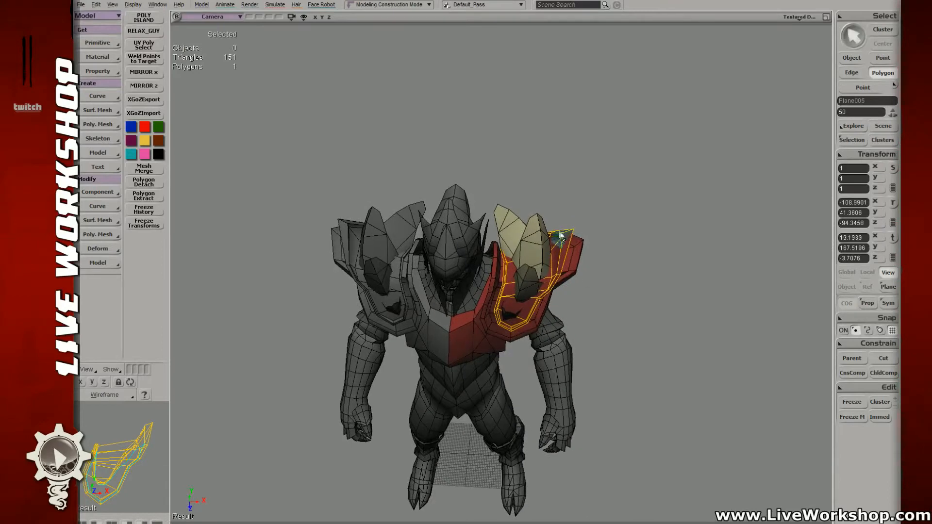
pyautogui.moveTo(551, 294); pyautogui.dragTo(552, 291)
pyautogui.moveTo(552, 291); pyautogui.dragTo(549, 273, button='right')
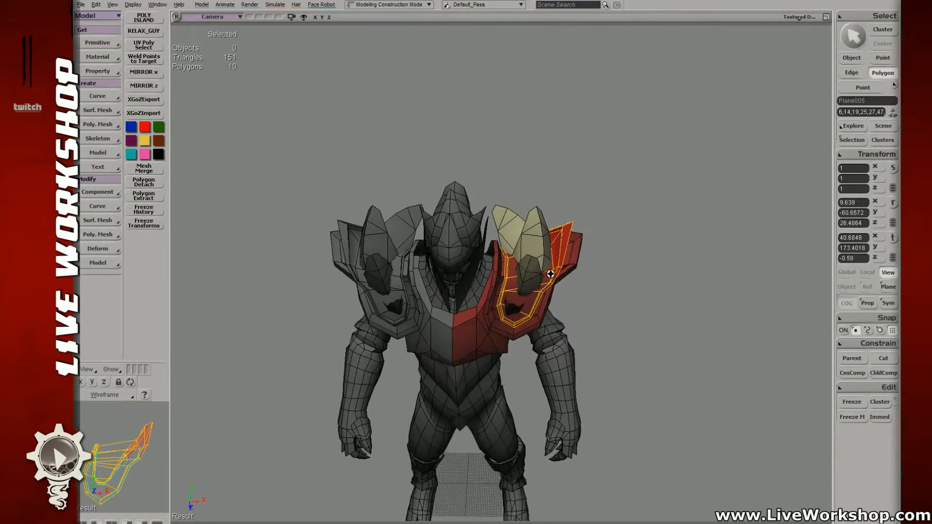
pyautogui.moveTo(549, 273); pyautogui.dragTo(563, 218, button='middle')
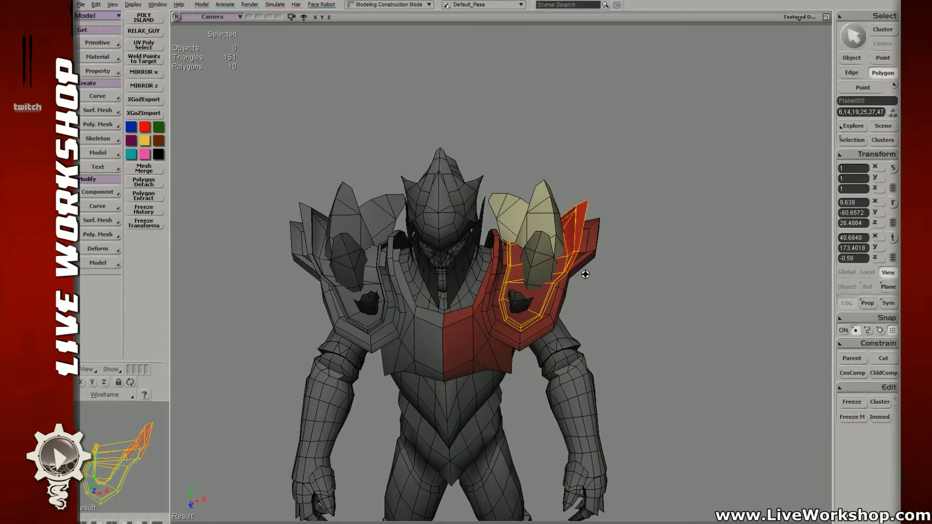
pyautogui.moveTo(585, 274); pyautogui.dragTo(565, 205, button='right')
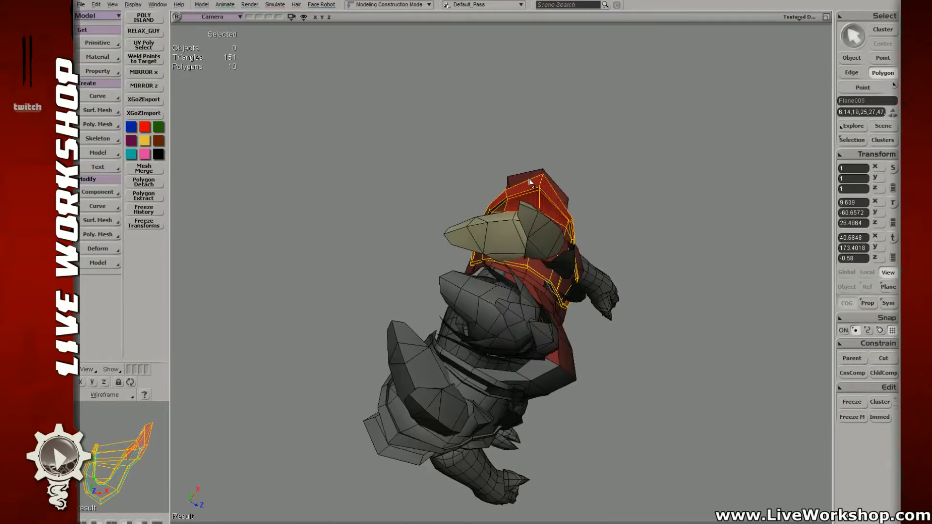
pyautogui.moveTo(581, 205); pyautogui.dragTo(555, 247, button='middle')
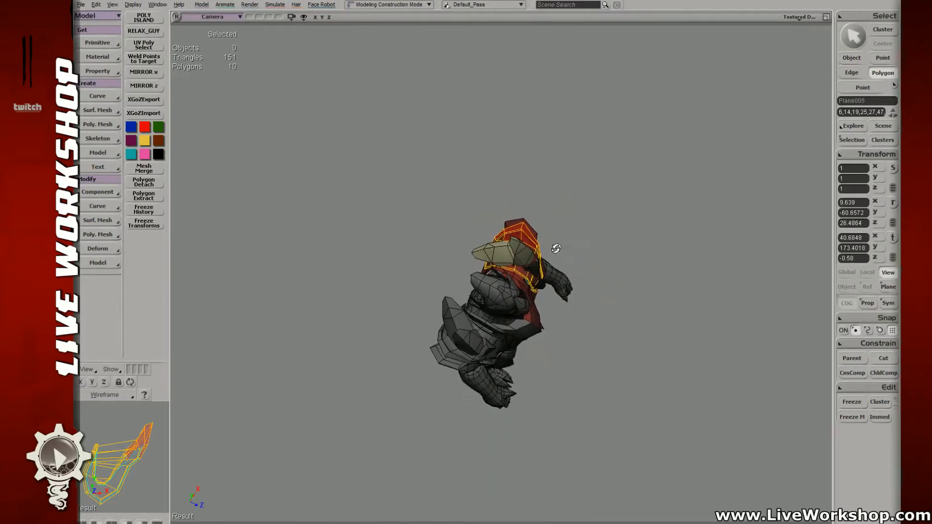
pyautogui.moveTo(555, 247); pyautogui.dragTo(528, 220, button='right')
pyautogui.moveTo(529, 221); pyautogui.dragTo(646, 250, button='middle')
pyautogui.moveTo(647, 250); pyautogui.dragTo(616, 235, button='right')
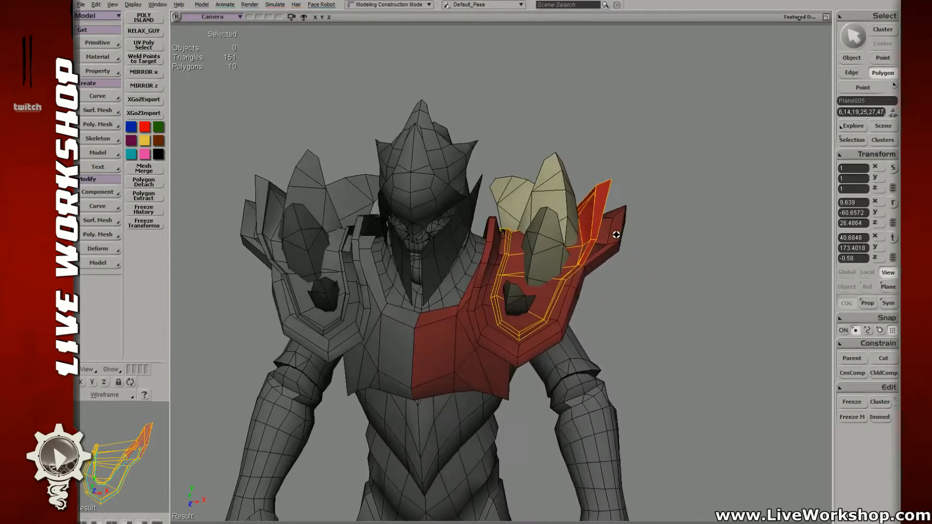
# - Delete the selected polygons of the left shoulder's inner plate
pyautogui.press('space')
pyautogui.press('Delete')
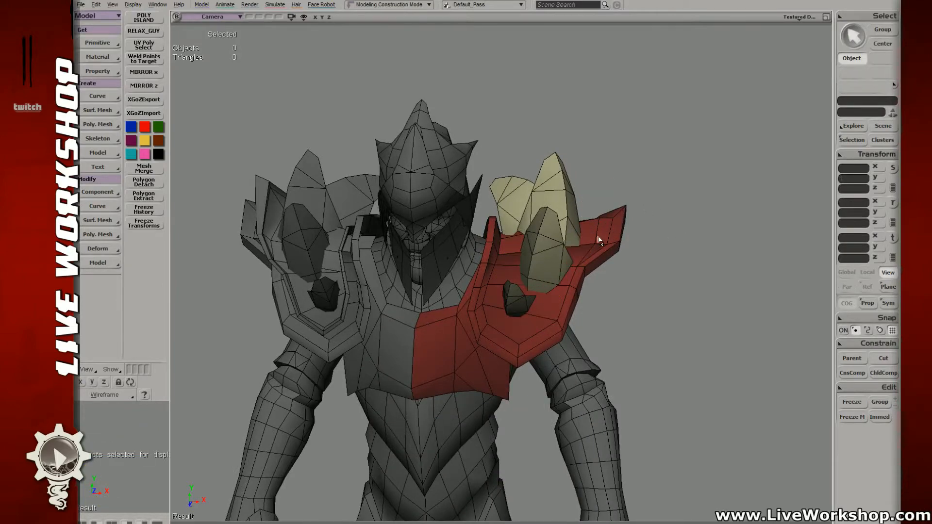
pyautogui.moveTo(569, 219); pyautogui.dragTo(568, 201)
# - Show the red left shoulder plate in wireframe from the side and reposition the upper points of its neck-side rim
pyautogui.click(491, 233)
pyautogui.moveTo(491, 233); pyautogui.dragTo(474, 206, button='right')
pyautogui.press('4')
pyautogui.press('t')
pyautogui.press('v')
pyautogui.moveTo(471, 192); pyautogui.dragTo(499, 198)
pyautogui.press('t')
pyautogui.moveTo(426, 212); pyautogui.dragTo(465, 201)
pyautogui.press('v')
pyautogui.press('t')
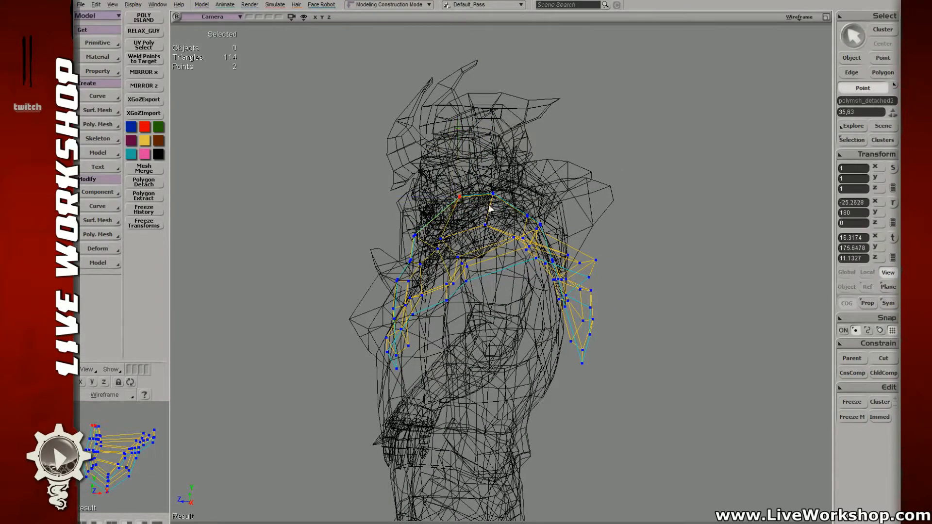
# - Raise the front point of the shoulder plate's neck-side rim to round the arch and adjust the points beneath it
pyautogui.press('v')
pyautogui.moveTo(492, 233); pyautogui.dragTo(435, 214)
pyautogui.press('t')
pyautogui.press('v')
pyautogui.press('t')
pyautogui.click(456, 233)
pyautogui.press('v')
pyautogui.press('t')
pyautogui.press('v')
pyautogui.press('t')
pyautogui.press('v')
# - Move the lower front rim point and the inner front points so they follow the shoulder plate's arch
pyautogui.moveTo(407, 251); pyautogui.dragTo(413, 262)
pyautogui.moveTo(427, 206); pyautogui.dragTo(437, 243)
pyautogui.press('v')
pyautogui.click(461, 231)
pyautogui.press('v')
pyautogui.press('t')
pyautogui.press('v')
pyautogui.press('t')
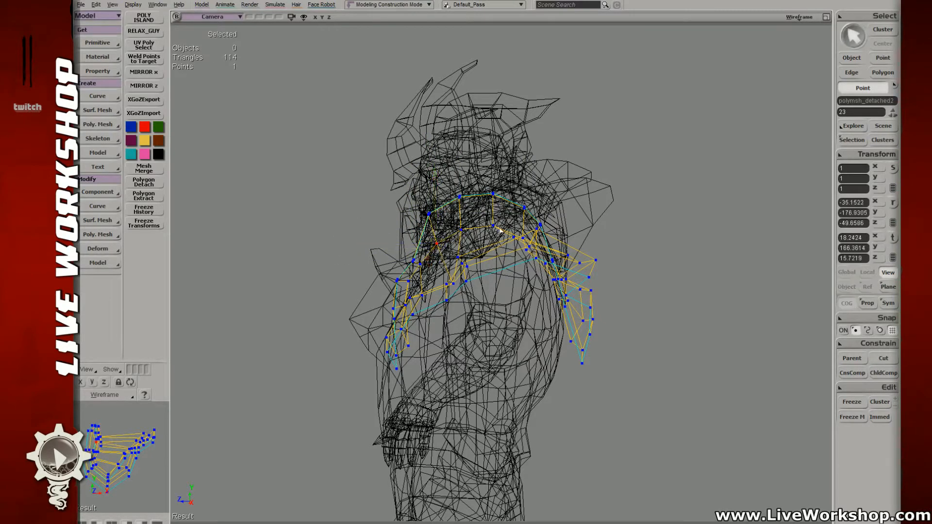
# - Reposition the rear points of the shoulder plate's neck-side arch, working from a slightly rotated side view
pyautogui.press('s')
pyautogui.moveTo(493, 249); pyautogui.dragTo(487, 247)
pyautogui.moveTo(487, 248); pyautogui.dragTo(502, 246, button='right')
pyautogui.moveTo(503, 245); pyautogui.dragTo(515, 241, button='middle')
pyautogui.press('v')
pyautogui.moveTo(512, 229); pyautogui.dragTo(543, 224)
pyautogui.press('t')
pyautogui.click(536, 215)
pyautogui.press('v')
pyautogui.press('t')
pyautogui.press('s')
pyautogui.moveTo(483, 194); pyautogui.dragTo(491, 195, button='right')
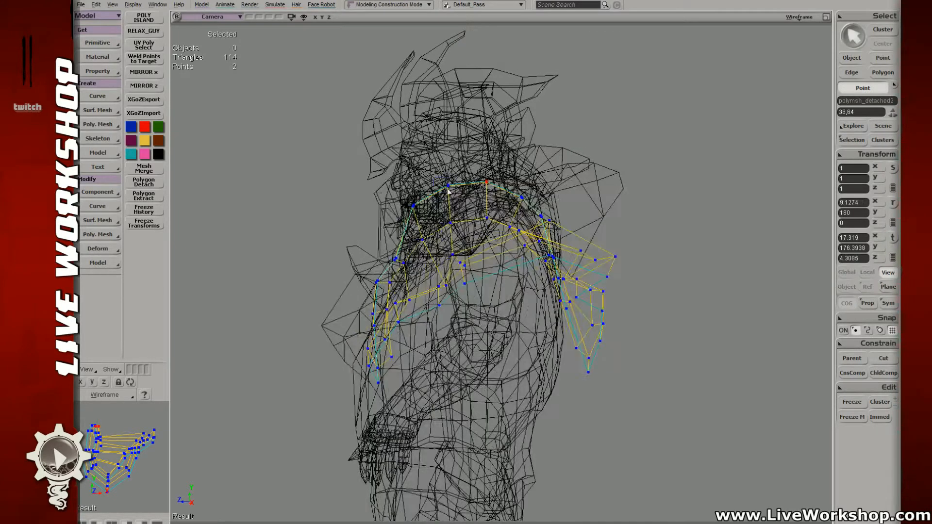
# - Even out the spacing of the point pairs at the arch's crest and shift the inner point below them
pyautogui.press('v')
pyautogui.moveTo(440, 177); pyautogui.dragTo(481, 219)
pyautogui.press('t')
pyautogui.press('v')
pyautogui.press('t')
pyautogui.press('v')
pyautogui.press('t')
pyautogui.click(444, 223)
pyautogui.press('v')
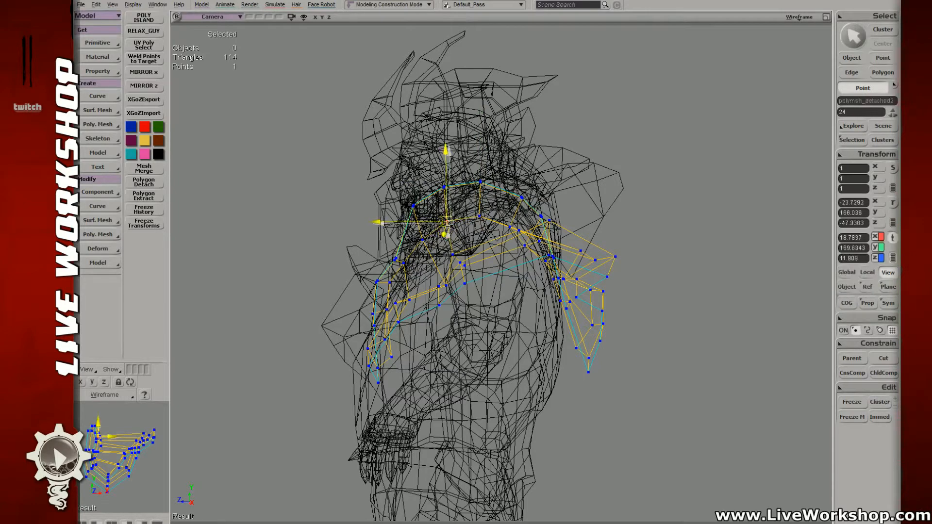
pyautogui.press('t')
# - Move the rear rim points and the inner point behind the crest to smooth the back of the arch
pyautogui.press('v')
pyautogui.moveTo(514, 191); pyautogui.dragTo(535, 235)
pyautogui.press('t')
pyautogui.press('v')
pyautogui.press('t')
pyautogui.press('v')
pyautogui.press('t')
pyautogui.press('v')
pyautogui.press('s')
pyautogui.moveTo(486, 238); pyautogui.dragTo(464, 243, button='right')
pyautogui.moveTo(463, 243); pyautogui.dragTo(493, 225)
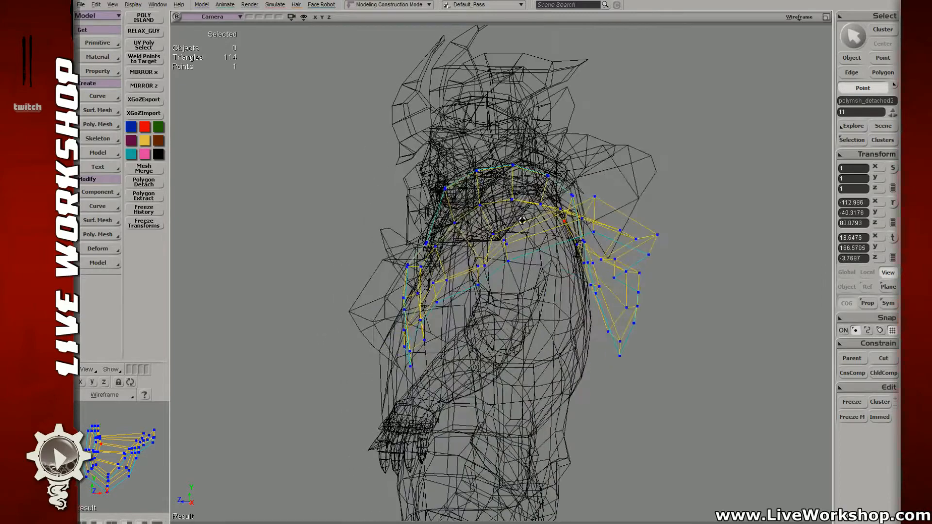
# - Reposition the front rim point pair and the nearby inner point where the shoulder plate's arch descends
pyautogui.moveTo(492, 226); pyautogui.dragTo(420, 240, button='right')
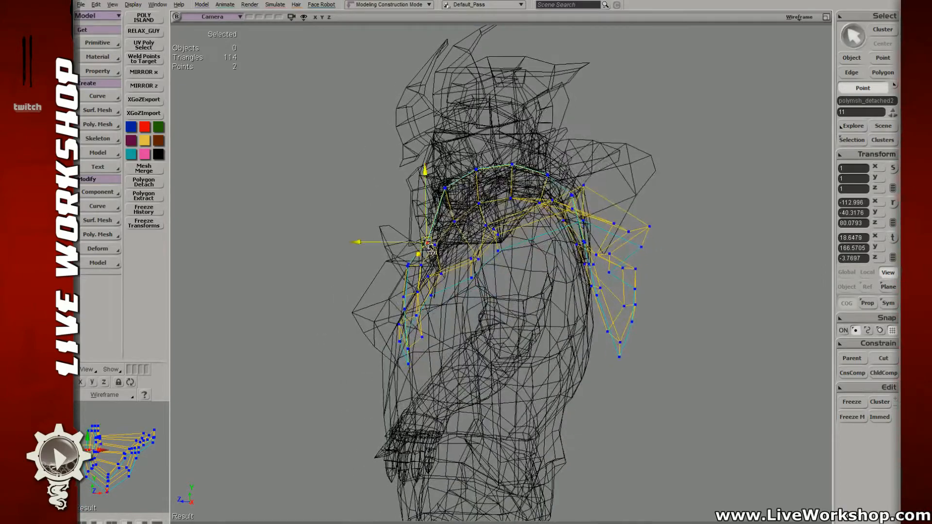
pyautogui.moveTo(429, 244); pyautogui.dragTo(462, 229)
pyautogui.press('t')
pyautogui.press('v')
pyautogui.press('t')
pyautogui.press('v')
pyautogui.moveTo(461, 229); pyautogui.dragTo(465, 258)
pyautogui.press('t')
pyautogui.press('v')
pyautogui.press('t')
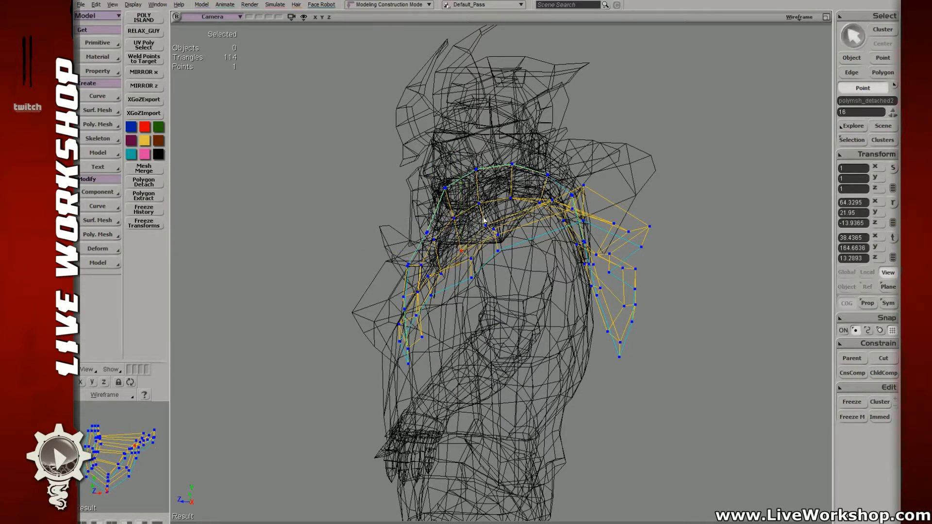
# - Lower the inner points under the middle and rear of the shoulder plate's arch slightly
pyautogui.press('v')
pyautogui.moveTo(483, 218); pyautogui.dragTo(489, 236)
pyautogui.press('t')
pyautogui.press('v')
pyautogui.moveTo(535, 202)
pyautogui.mouseDown()
pyautogui.moveTo(548, 212)
pyautogui.moveTo(536, 212)
pyautogui.mouseUp()
pyautogui.press('t')
pyautogui.press('F12')
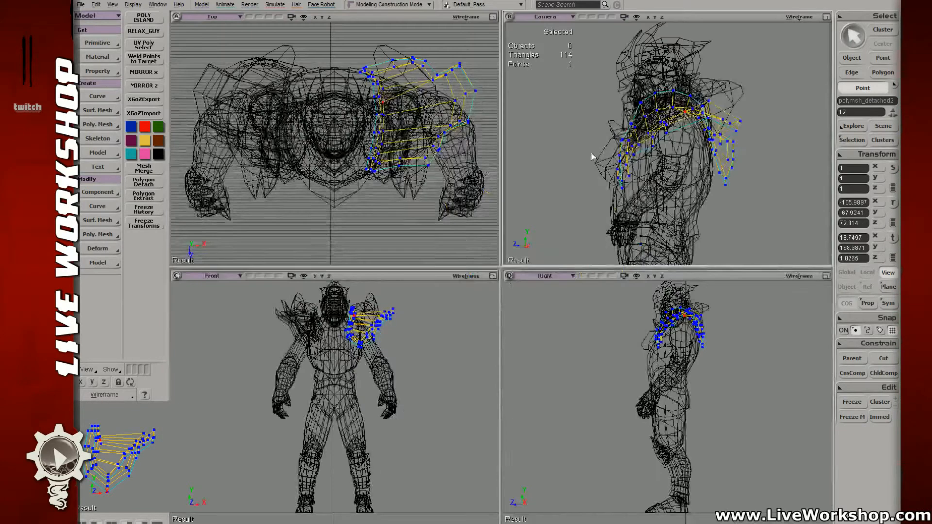
pyautogui.press('F12')
pyautogui.press('F1')
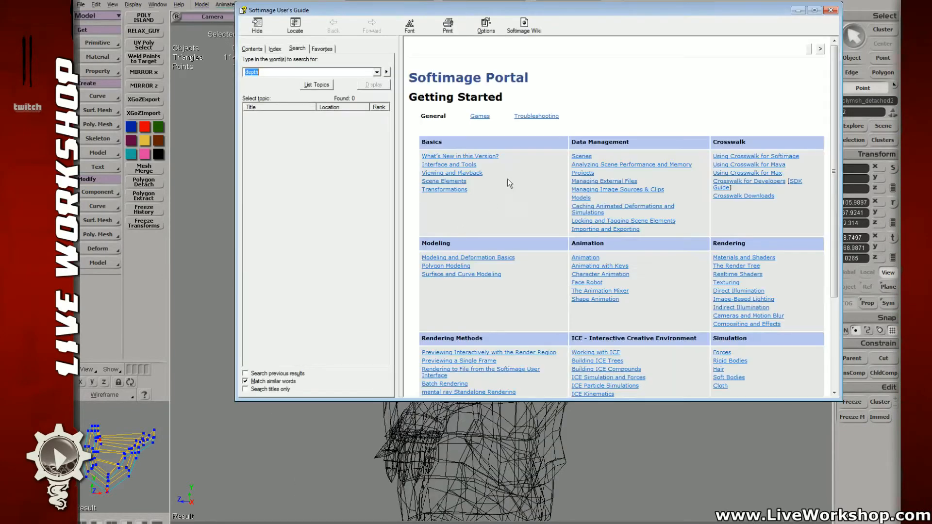
pyautogui.click(831, 10)
# - Fine-tune the inner arch points and the rear rim point pair of the shoulder plate from the side
pyautogui.moveTo(518, 192); pyautogui.dragTo(440, 251)
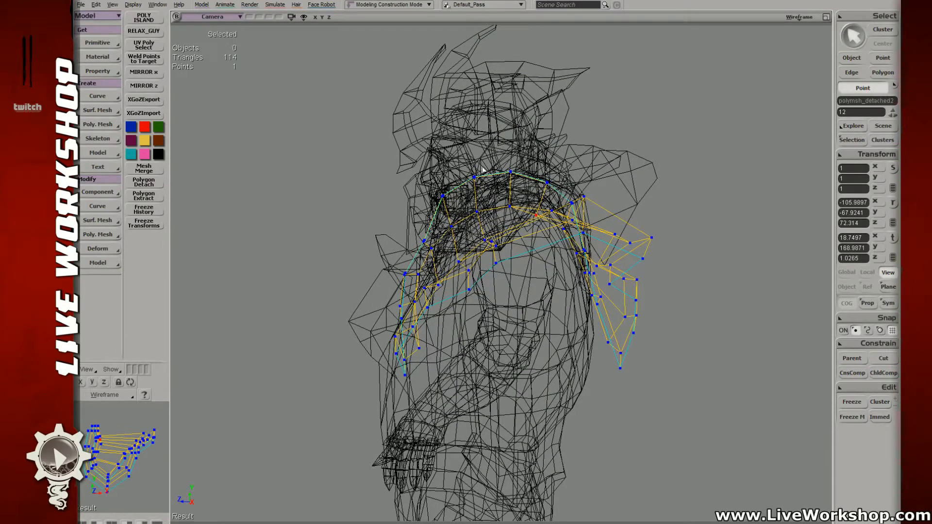
pyautogui.moveTo(483, 217); pyautogui.dragTo(453, 195)
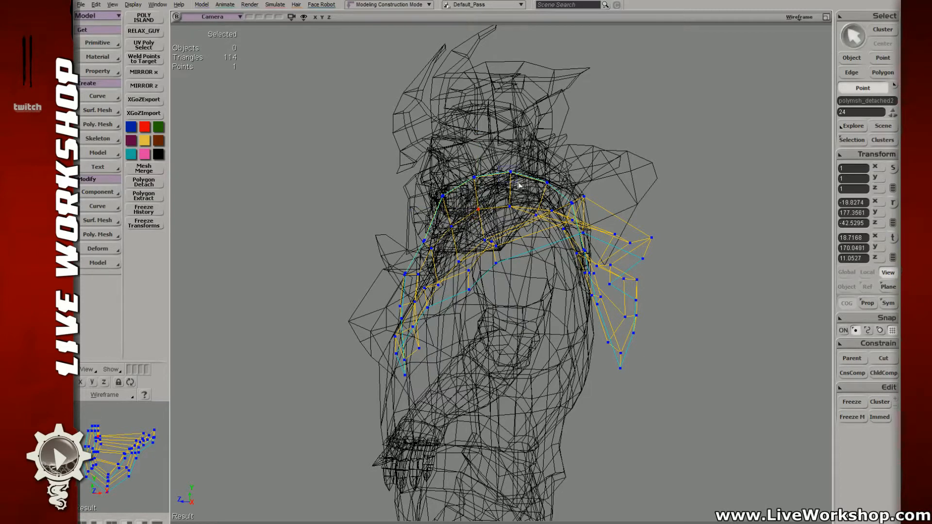
pyautogui.click(518, 209)
pyautogui.click(540, 217)
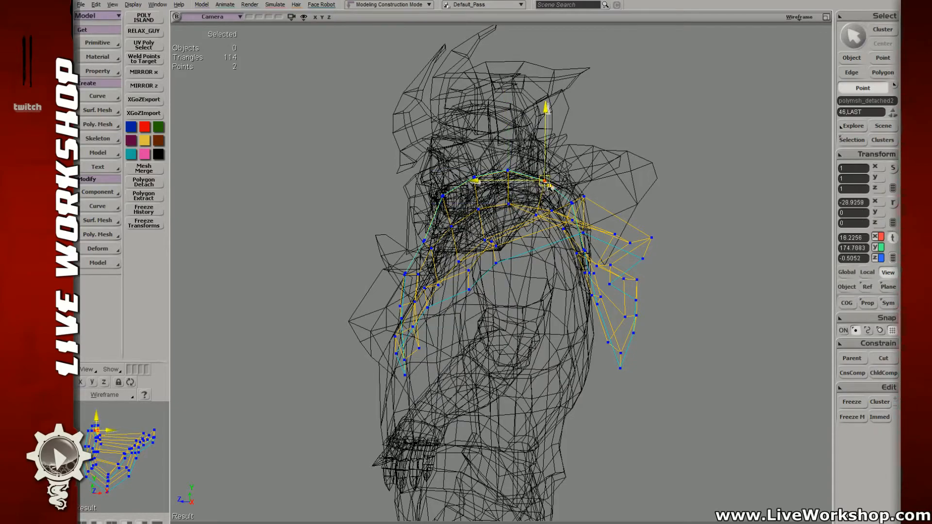
pyautogui.click(543, 218)
pyautogui.press('s')
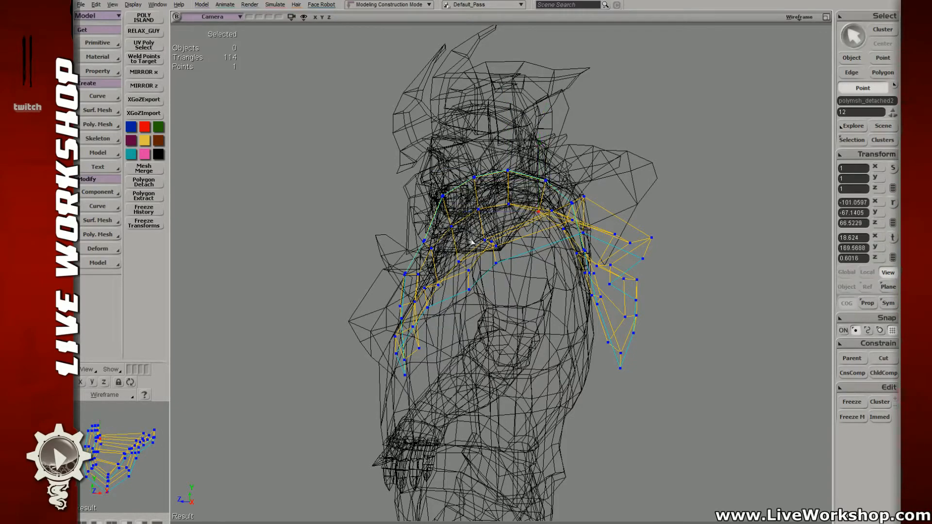
# - Return to the shaded front view and adjust the plate's upper inner point and the rim edges at the neck-side peak
pyautogui.moveTo(473, 241)
pyautogui.mouseDown(button='right')
pyautogui.moveTo(513, 243)
pyautogui.moveTo(541, 218)
pyautogui.moveTo(509, 178)
pyautogui.mouseUp(button='right')
pyautogui.hotkey('shift', 'd')
pyautogui.press('v')
pyautogui.moveTo(515, 202); pyautogui.dragTo(524, 200)
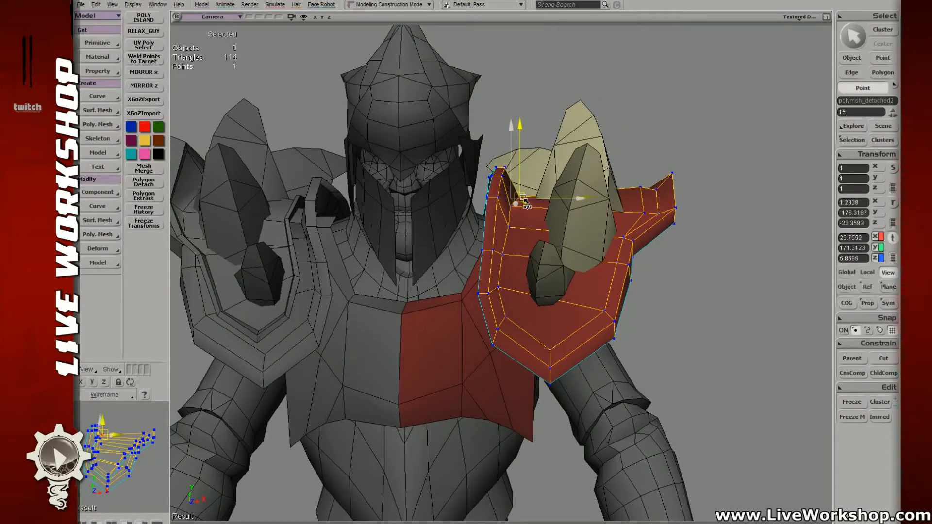
pyautogui.press('e')
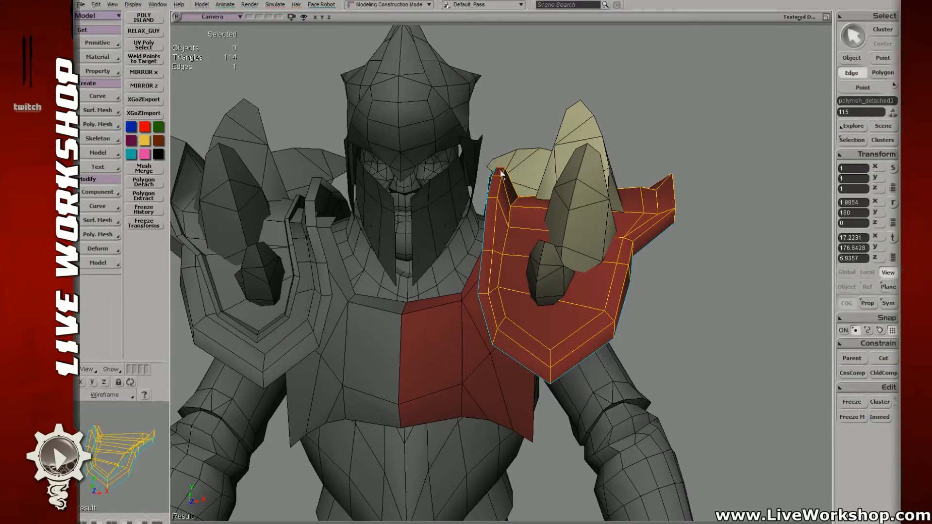
pyautogui.press('v')
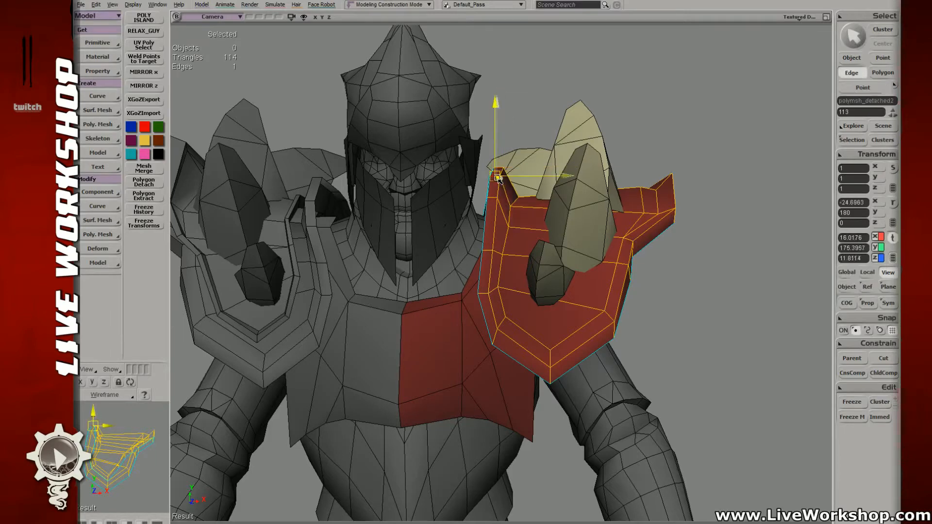
pyautogui.click(491, 200)
pyautogui.press('t')
# - Adjust the two inner points below the neck-side peak and move the rim edges beneath them toward the neck
pyautogui.click(515, 210)
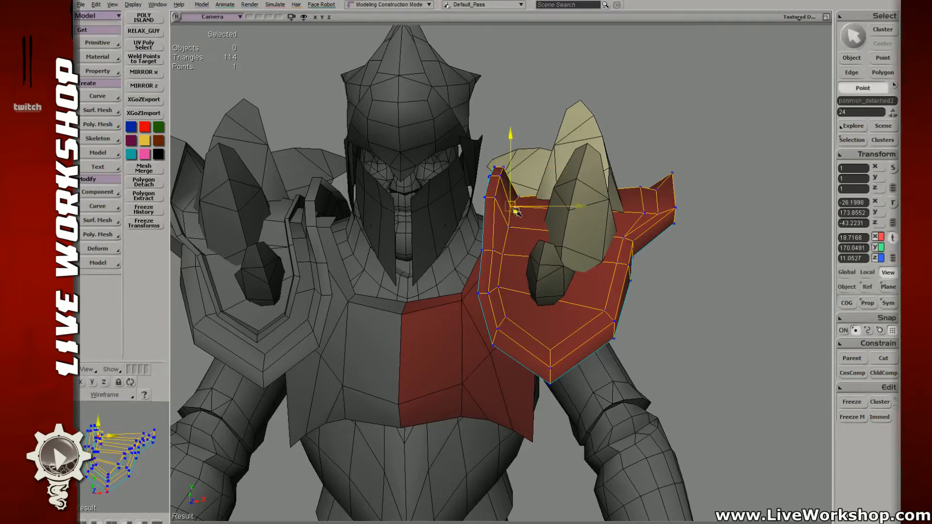
pyautogui.press('t')
pyautogui.click(511, 228)
pyautogui.press('t')
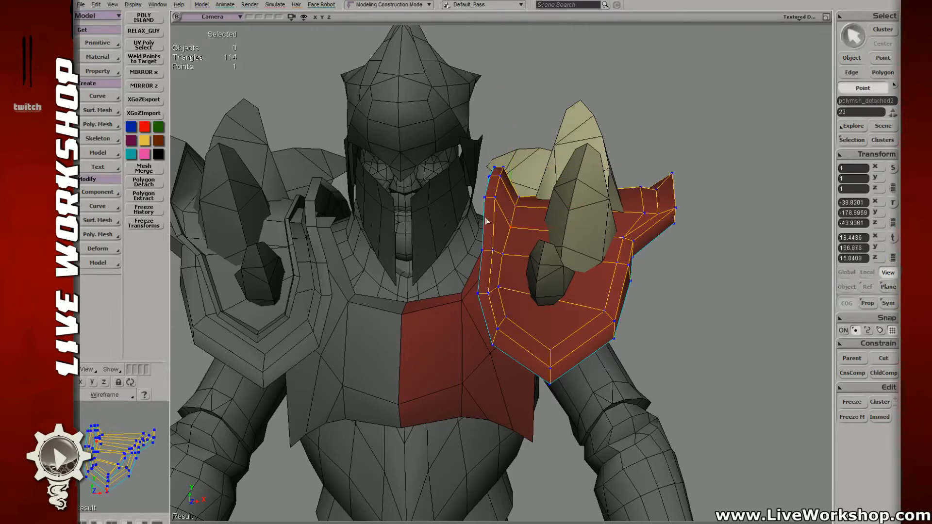
pyautogui.press('e')
pyautogui.click(485, 252)
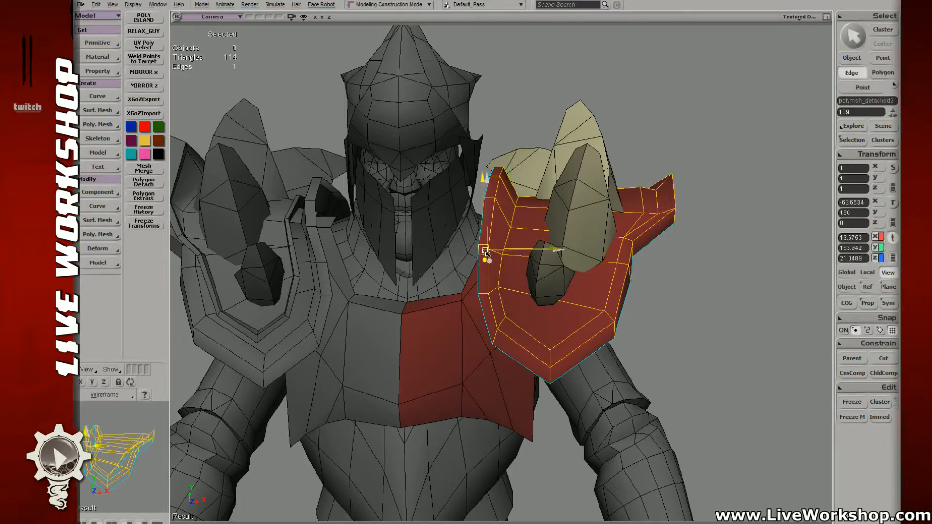
pyautogui.press('e')
pyautogui.click(484, 295)
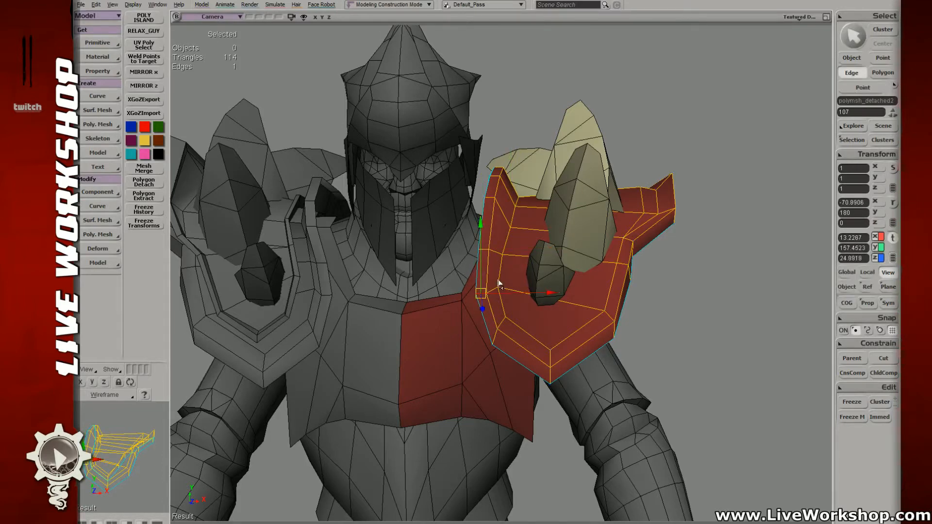
# - Shift the inner bevel points down the plate's neck side to even out the rim's width
pyautogui.press('t')
pyautogui.click(503, 254)
pyautogui.moveTo(502, 255); pyautogui.dragTo(507, 255)
pyautogui.press('t')
pyautogui.click(511, 227)
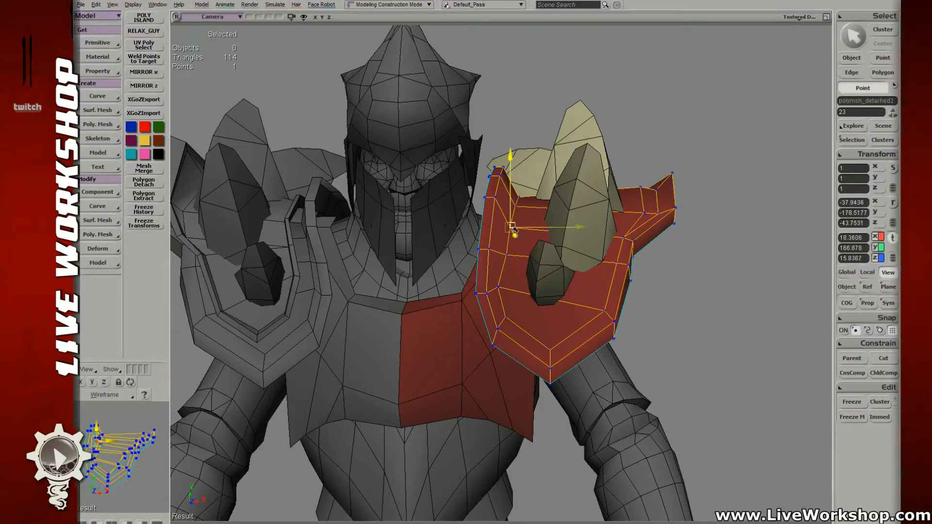
pyautogui.press('t')
pyautogui.click(518, 210)
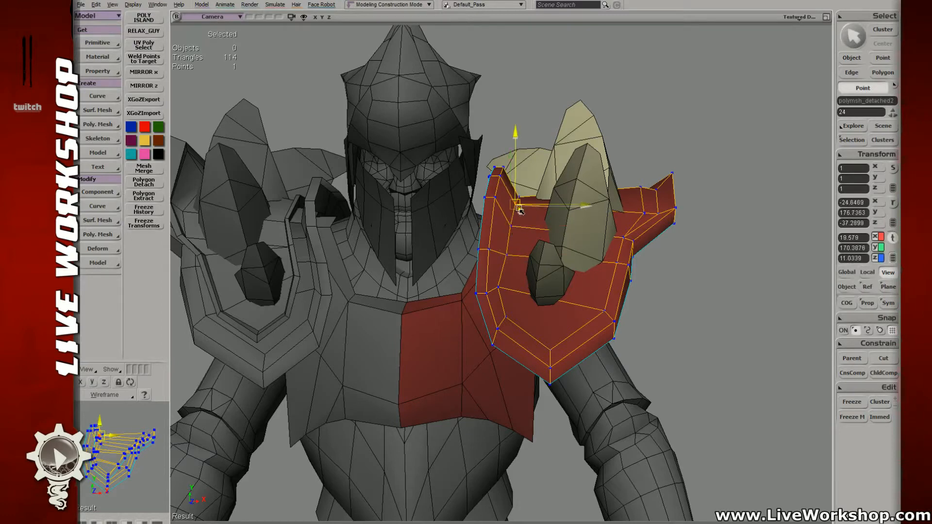
# - Refine the inner points around the neck-side peak and along the front rim of the shoulder plate
pyautogui.press('t')
pyautogui.click(522, 201)
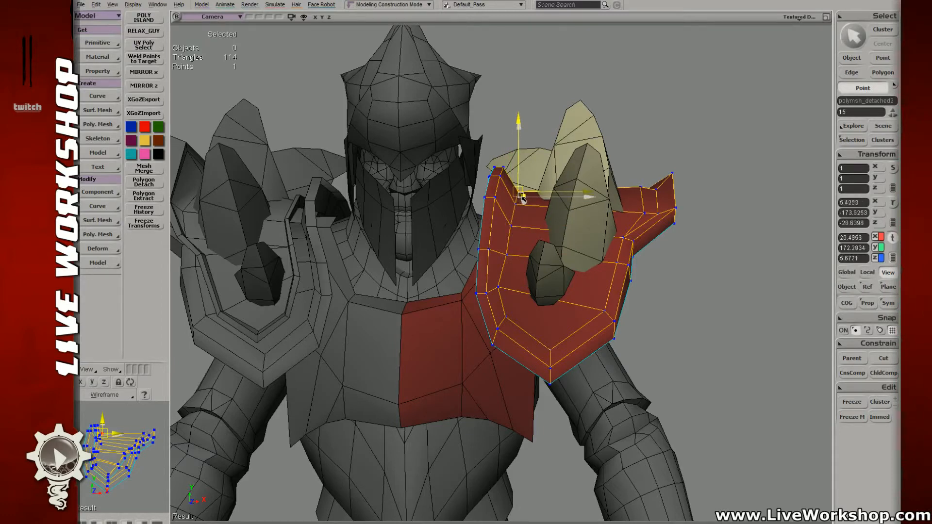
pyautogui.press('t')
pyautogui.click(520, 207)
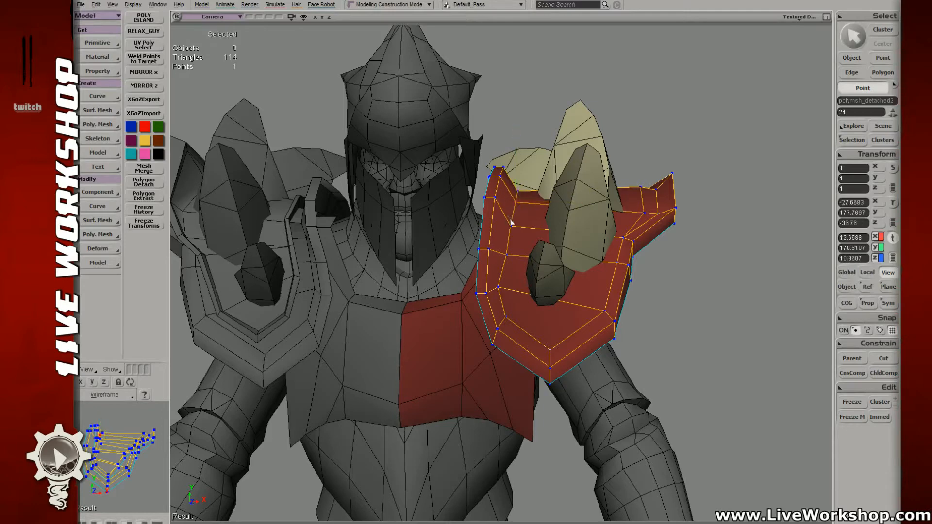
pyautogui.click(512, 225)
pyautogui.moveTo(516, 232); pyautogui.dragTo(534, 217, button='middle')
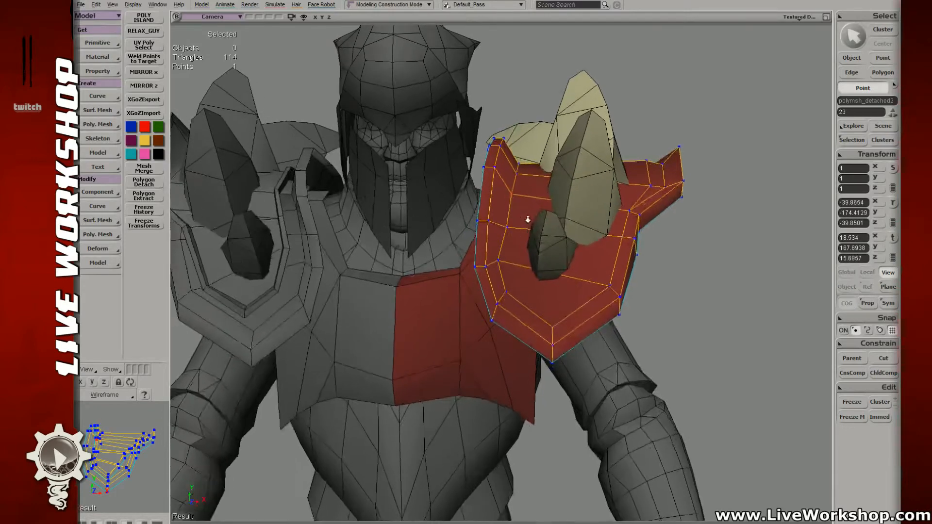
pyautogui.click(505, 266)
# - Bevel the edges at the shoulder plate's lower front tip with a distance of 2
pyautogui.moveTo(518, 301)
pyautogui.mouseDown(button='middle')
pyautogui.moveTo(493, 291)
pyautogui.moveTo(499, 326)
pyautogui.moveTo(490, 297)
pyautogui.moveTo(468, 299)
pyautogui.moveTo(504, 297)
pyautogui.mouseUp(button='middle')
pyautogui.scroll(3, 500, 295)
pyautogui.press('e')
pyautogui.click(497, 309)
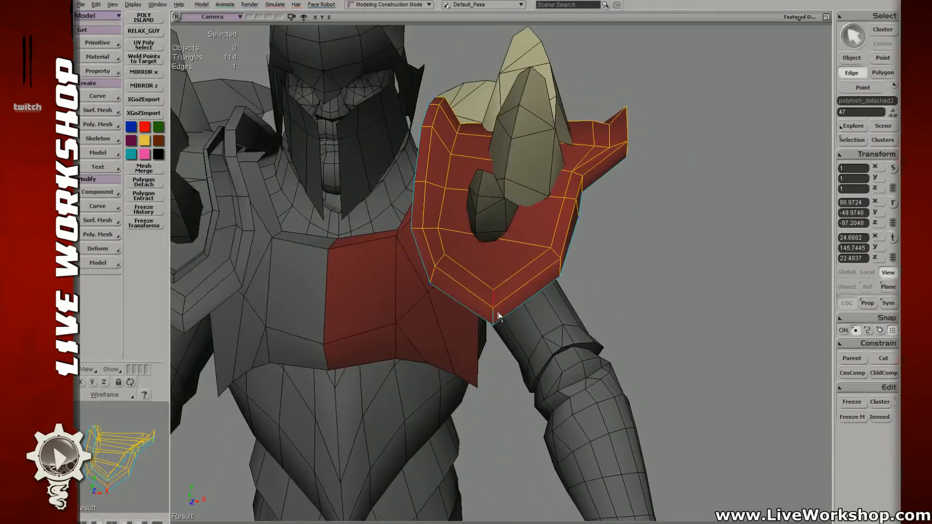
pyautogui.hotkey('ctrl', 'b')
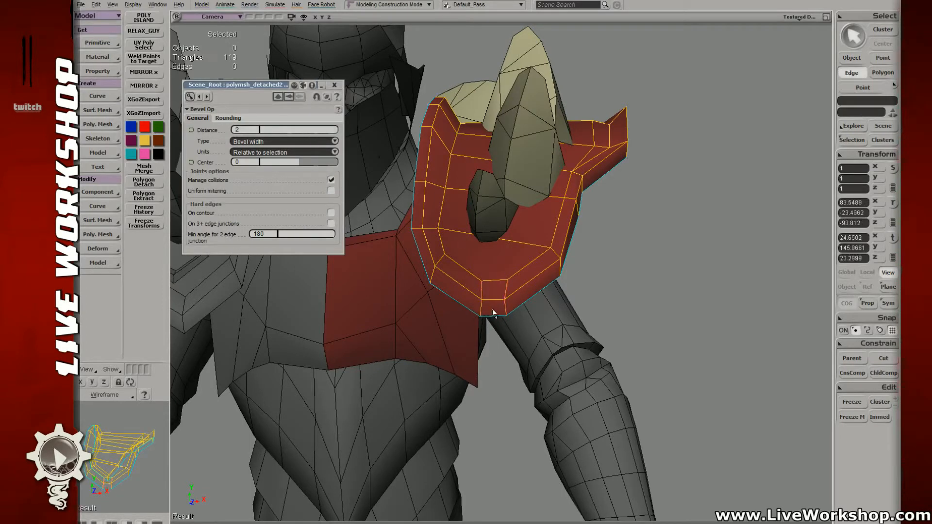
# - Try selecting the bevelled edges on both sides of the lower tip and pulling them forward
pyautogui.click(481, 309)
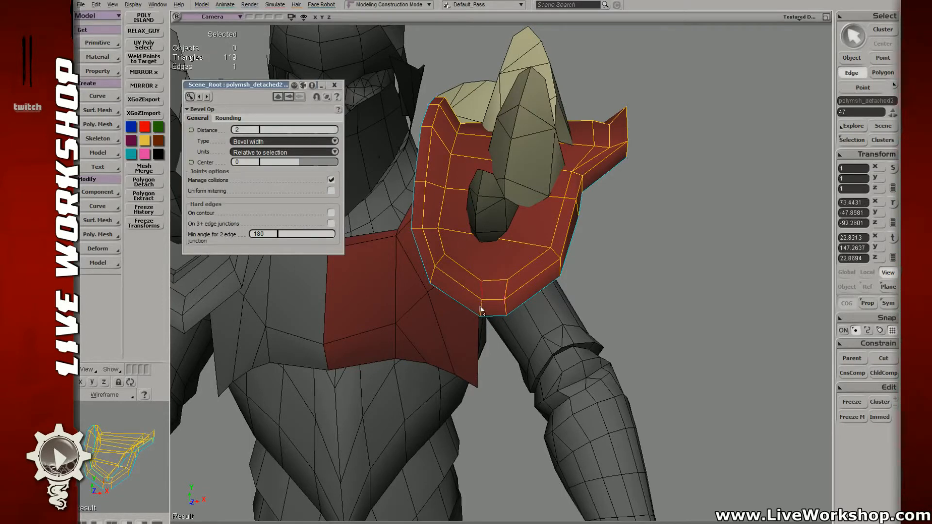
pyautogui.keyDown('ctrl'); pyautogui.click(525, 304); pyautogui.keyUp('ctrl')
pyautogui.moveTo(518, 276); pyautogui.dragTo(517, 357, button='right')
pyautogui.press('v')
pyautogui.moveTo(533, 341); pyautogui.dragTo(533, 367)
pyautogui.rightClick(599, 333)
pyautogui.click(274, 189)
pyautogui.rightClick(588, 329)
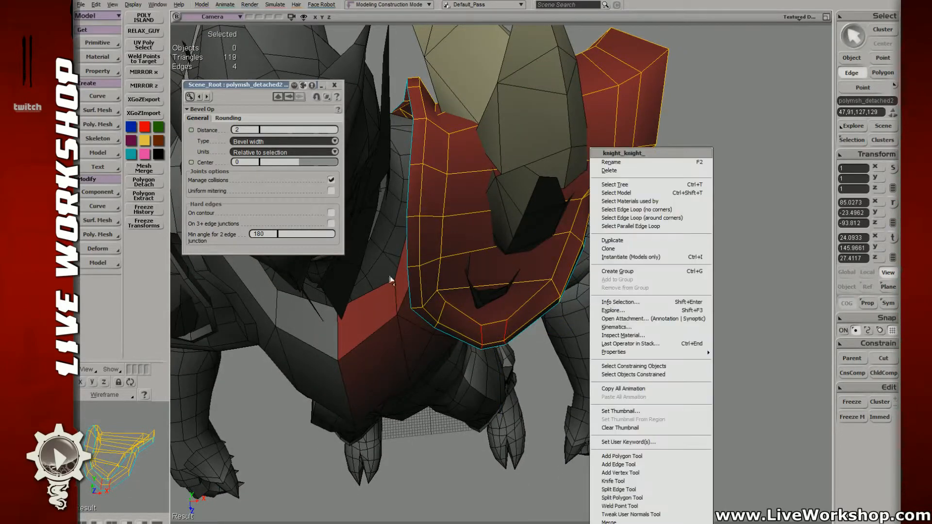
pyautogui.click(390, 276)
pyautogui.click(529, 326)
pyautogui.press('s')
pyautogui.moveTo(530, 318); pyautogui.dragTo(418, 301, button='middle')
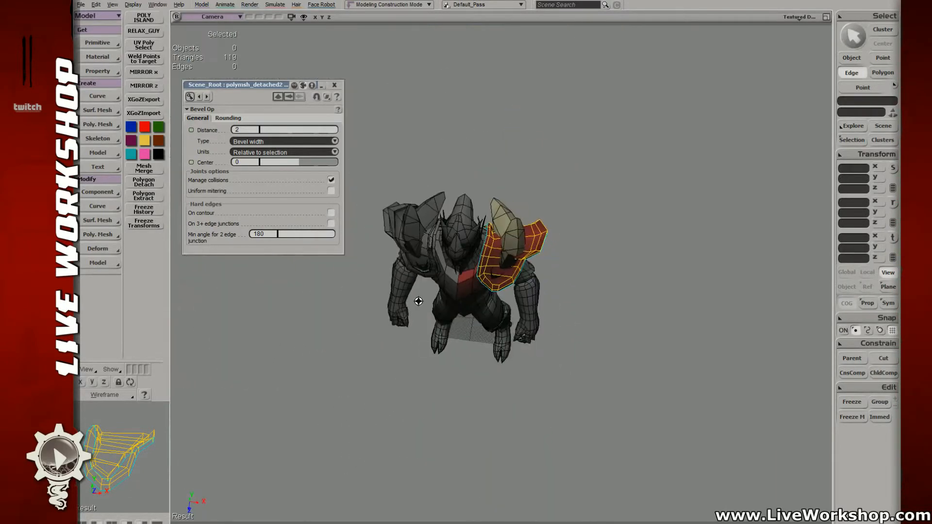
# - Undo the forward move of the tip edges and return to the front view
pyautogui.hotkey('ctrl', 'z')
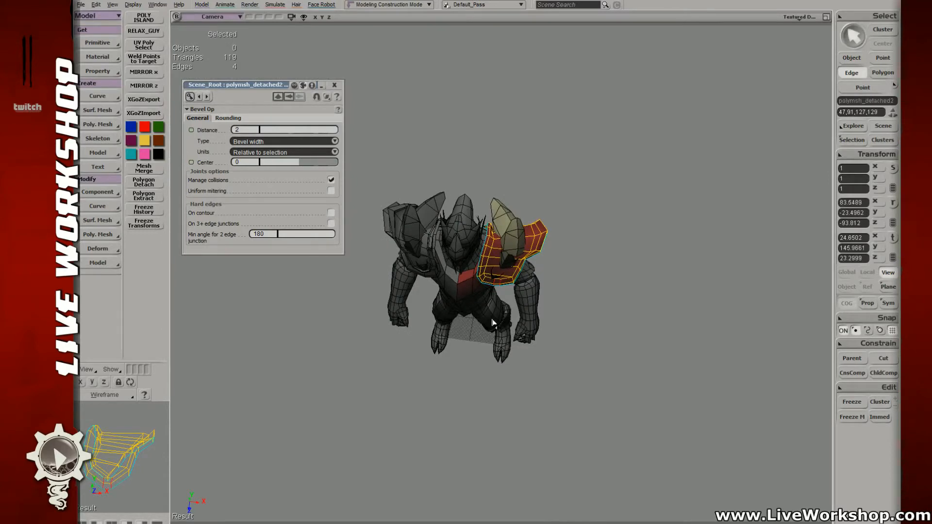
pyautogui.hotkey('ctrl', 'z')
pyautogui.press('s')
pyautogui.moveTo(492, 323); pyautogui.dragTo(547, 286, button='middle')
pyautogui.moveTo(547, 287); pyautogui.dragTo(534, 262, button='right')
pyautogui.moveTo(534, 262); pyautogui.dragTo(513, 283, button='middle')
pyautogui.hotkey('ctrl', 'z')
pyautogui.press('s')
pyautogui.moveTo(520, 296); pyautogui.dragTo(483, 282, button='right')
pyautogui.hotkey('ctrl', 'z')
# - Widen the flattened lower tip by moving its neck-side edges and its arm-side corner point outward
pyautogui.press('s')
pyautogui.press('v')
pyautogui.moveTo(485, 276); pyautogui.dragTo(474, 275)
pyautogui.press('t')
pyautogui.click(516, 293)
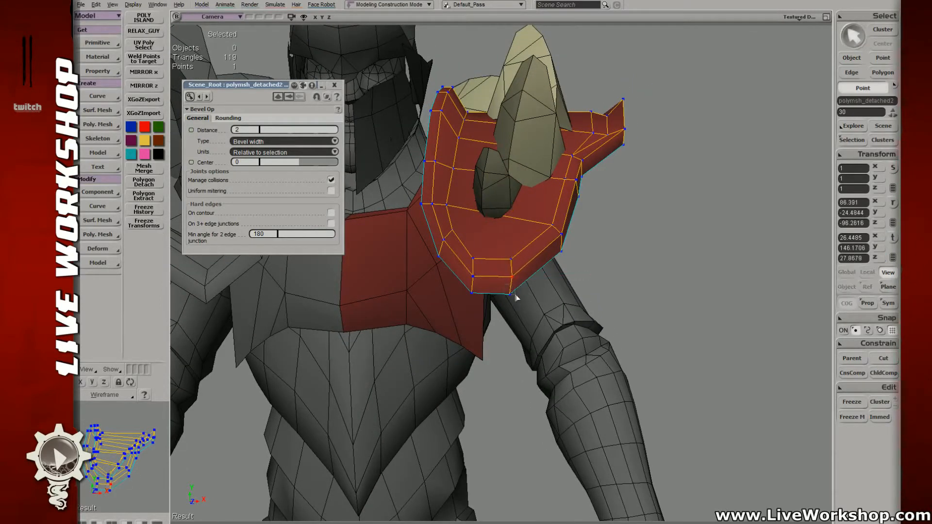
# - Split the three lower rim edges on the arm side at a ratio of 50, connected, and pull the new points outward
pyautogui.press('e')
pyautogui.moveTo(529, 235); pyautogui.dragTo(558, 285)
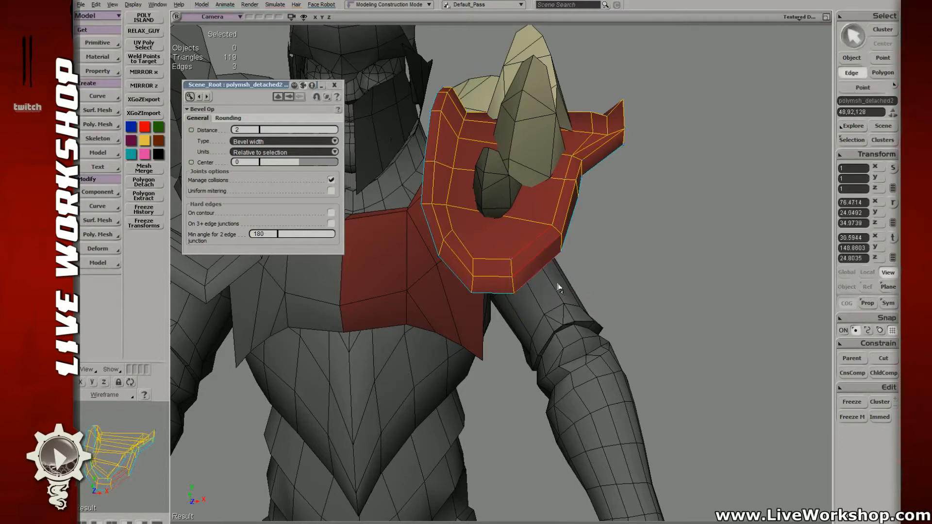
pyautogui.hotkey('ctrl', 'd')
pyautogui.press('t')
pyautogui.press('v')
pyautogui.moveTo(548, 222); pyautogui.dragTo(555, 269)
pyautogui.press('v')
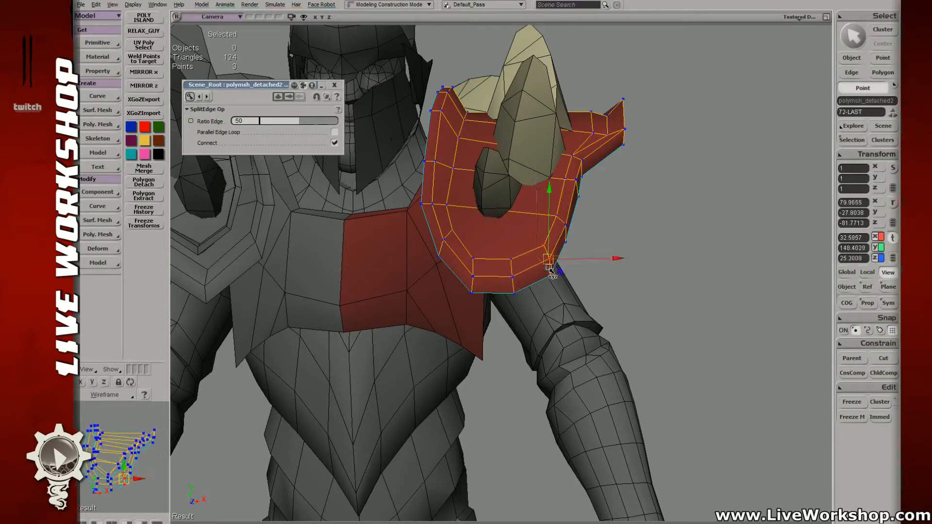
# - Round out the flattened lower tip by moving its arm-side corner points down and its neck-side corner points toward the neck
pyautogui.press('t')
pyautogui.press('v')
pyautogui.moveTo(505, 254); pyautogui.dragTo(527, 291)
pyautogui.press('t')
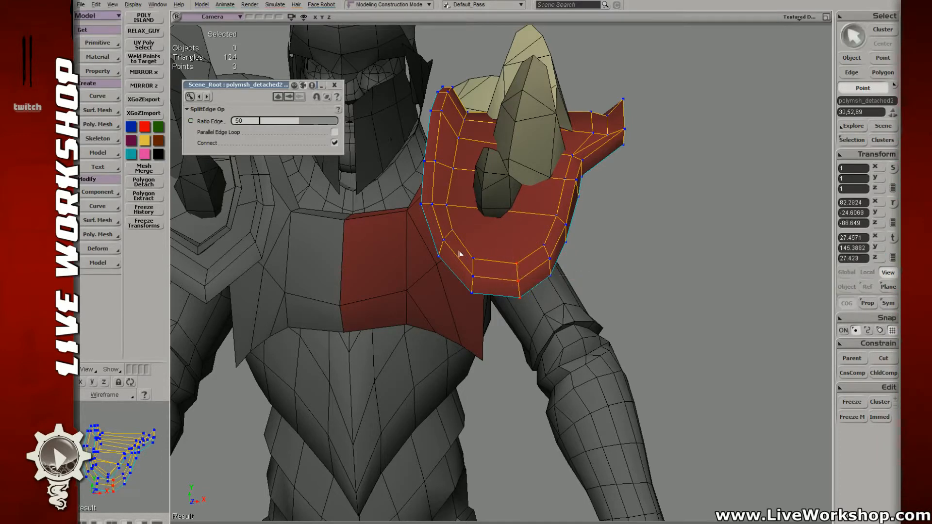
pyautogui.press('v')
pyautogui.moveTo(459, 252); pyautogui.dragTo(471, 282)
pyautogui.press('t')
pyautogui.moveTo(505, 253); pyautogui.dragTo(531, 302)
pyautogui.press('v')
pyautogui.moveTo(524, 292); pyautogui.dragTo(523, 289)
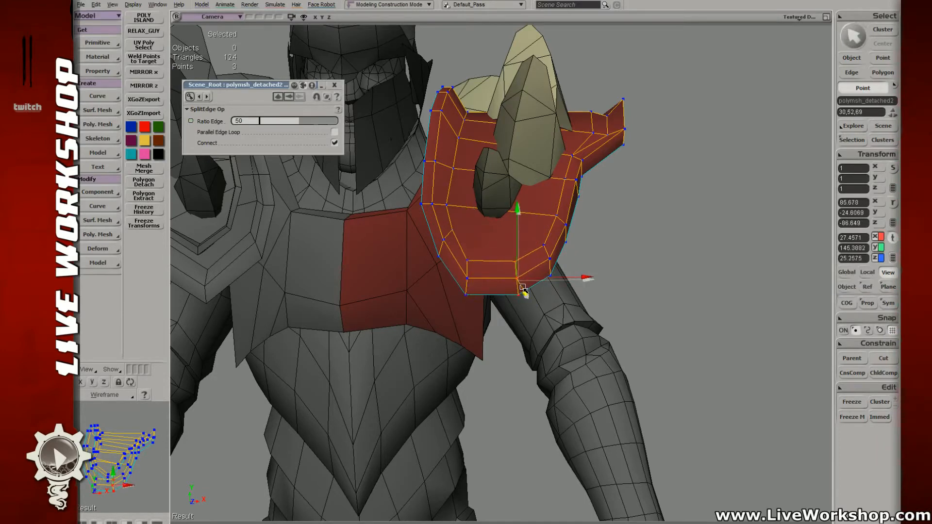
# - Shift the neck-side rim points just above the lower tip outward and pull them forward, away from the chest
pyautogui.press('t')
pyautogui.moveTo(434, 226); pyautogui.dragTo(461, 273)
pyautogui.press('v')
pyautogui.press('t')
pyautogui.hotkey('ctrl', 'z')
pyautogui.press('v')
pyautogui.moveTo(446, 242); pyautogui.dragTo(443, 245)
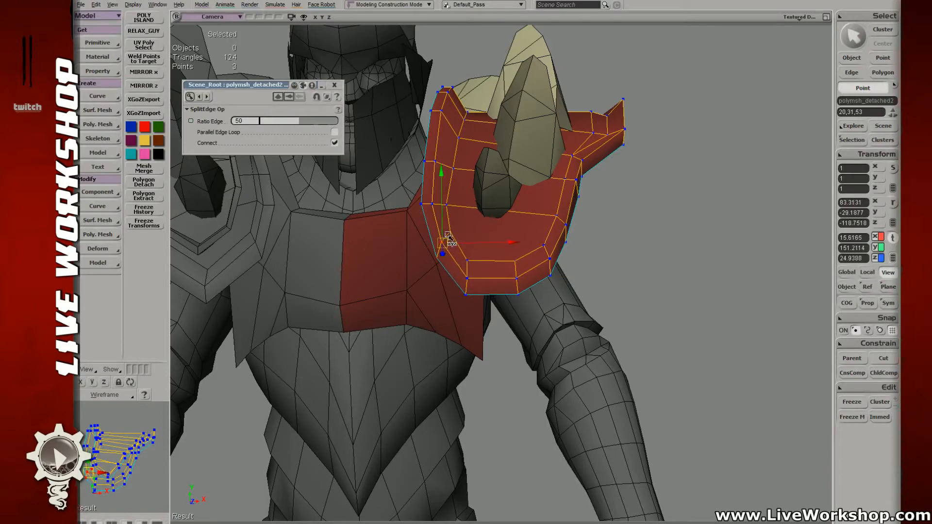
pyautogui.press('s')
pyautogui.moveTo(481, 231); pyautogui.dragTo(472, 253, button='right')
pyautogui.press('v')
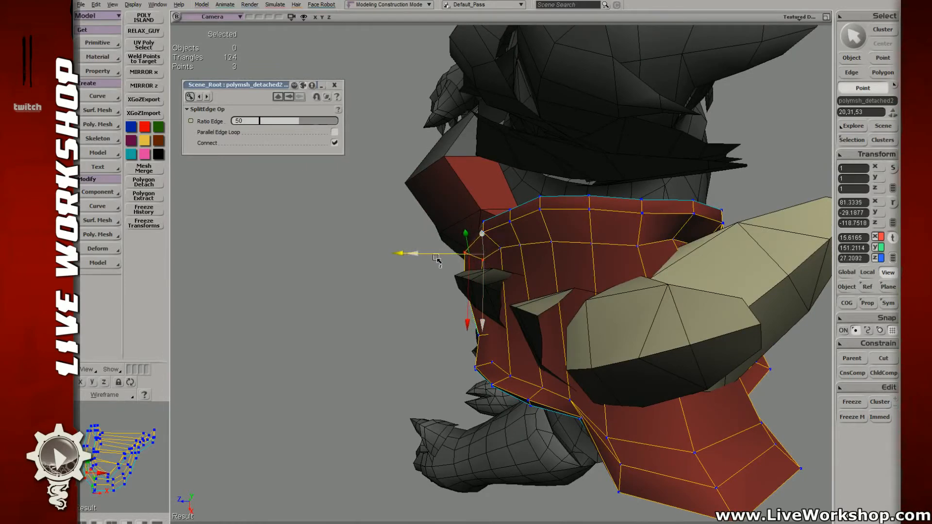
# - Move the next sets of points along the front of the neck-side rim to smooth its curve
pyautogui.press('t')
pyautogui.keyDown('shift'); pyautogui.click(500, 249); pyautogui.keyUp('shift')
pyautogui.press('v')
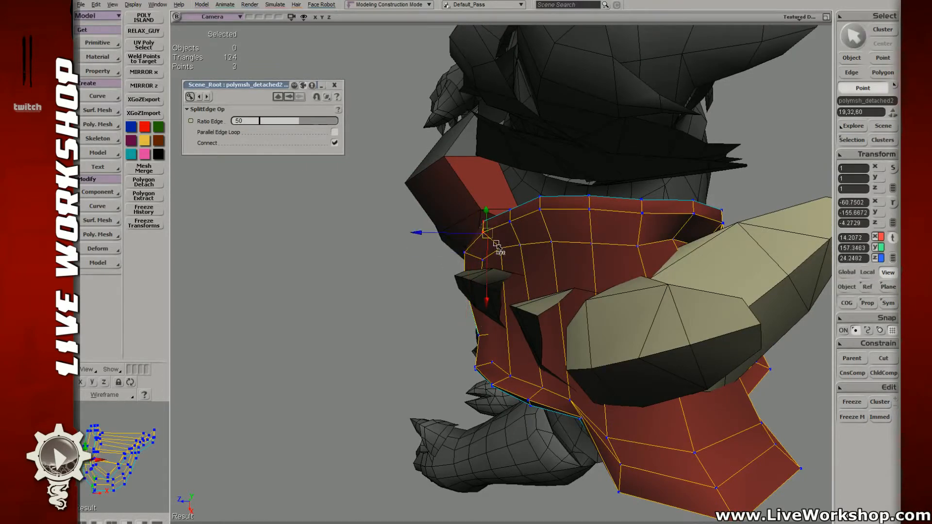
pyautogui.press('t')
pyautogui.moveTo(503, 202)
pyautogui.mouseDown()
pyautogui.moveTo(514, 227)
pyautogui.moveTo(508, 214)
pyautogui.mouseUp()
pyautogui.press('v')
# - Push the middle points of the neck-side rim over the top of the shoulder closer to the neck
pyautogui.press('t')
pyautogui.moveTo(580, 193); pyautogui.dragTo(595, 217)
pyautogui.press('v')
pyautogui.moveTo(595, 217); pyautogui.dragTo(648, 214)
pyautogui.press('t')
pyautogui.press('v')
pyautogui.hotkey('ctrl', 'z')
pyautogui.press('v')
pyautogui.press('t')
# - Select the five rim polygons at the front of the neck side and move them together
pyautogui.press('u')
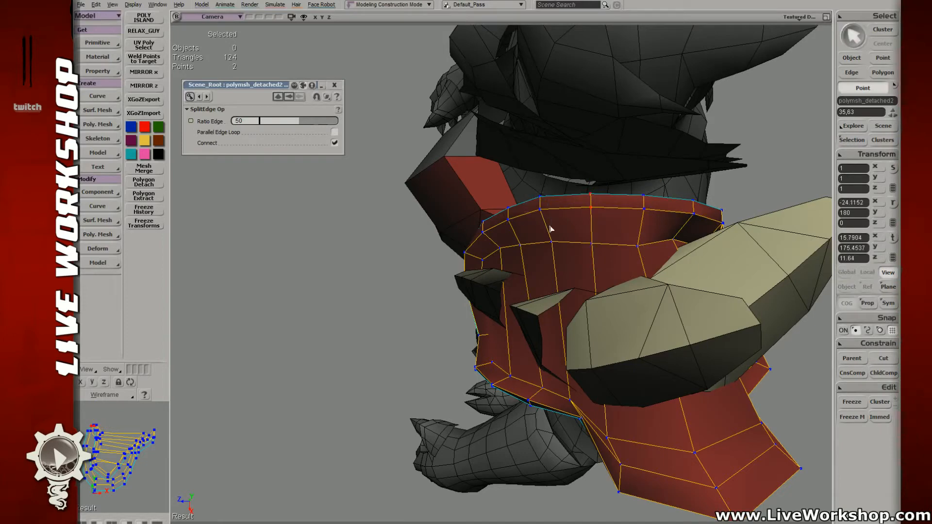
pyautogui.moveTo(520, 212); pyautogui.dragTo(487, 225)
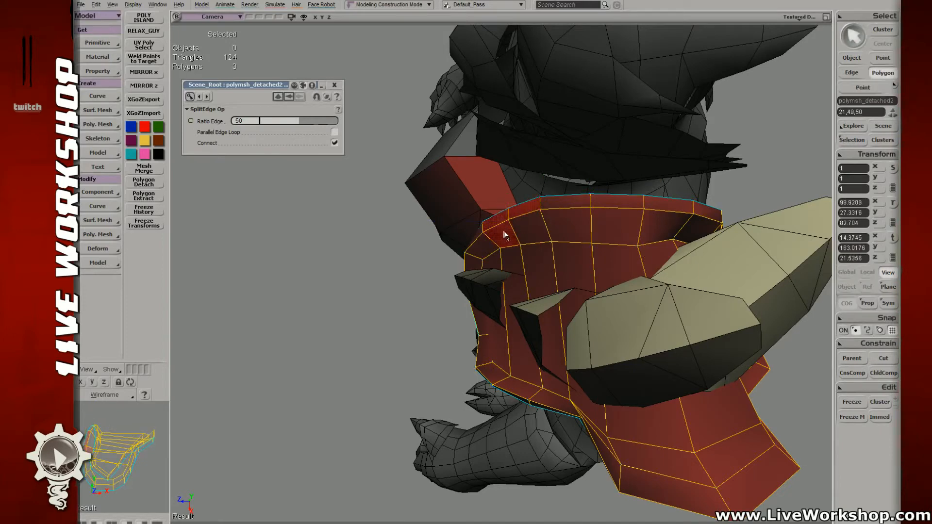
pyautogui.keyDown('shift'); pyautogui.click(477, 245); pyautogui.keyUp('shift')
pyautogui.press('v')
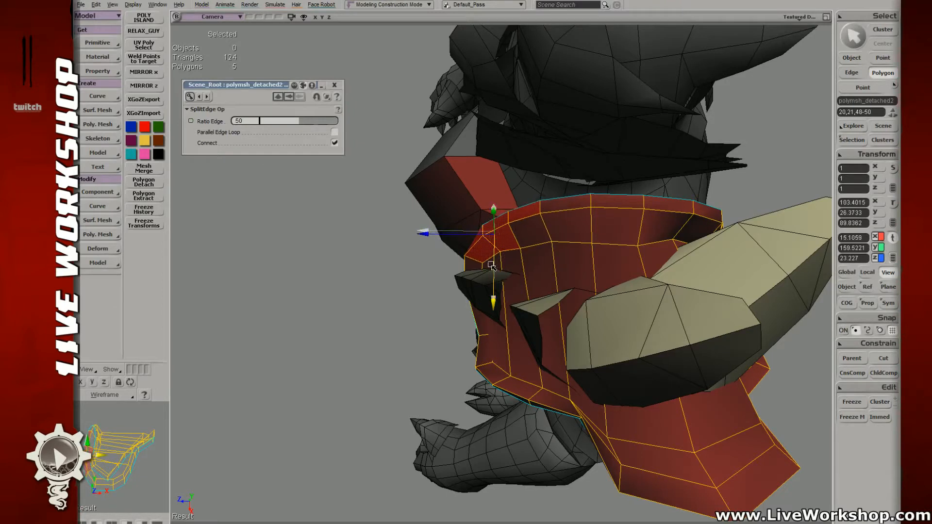
# - Adjust single points along the inner edge of the neck-side rim so the bevel follows an even curve
pyautogui.press('t')
pyautogui.click(494, 250)
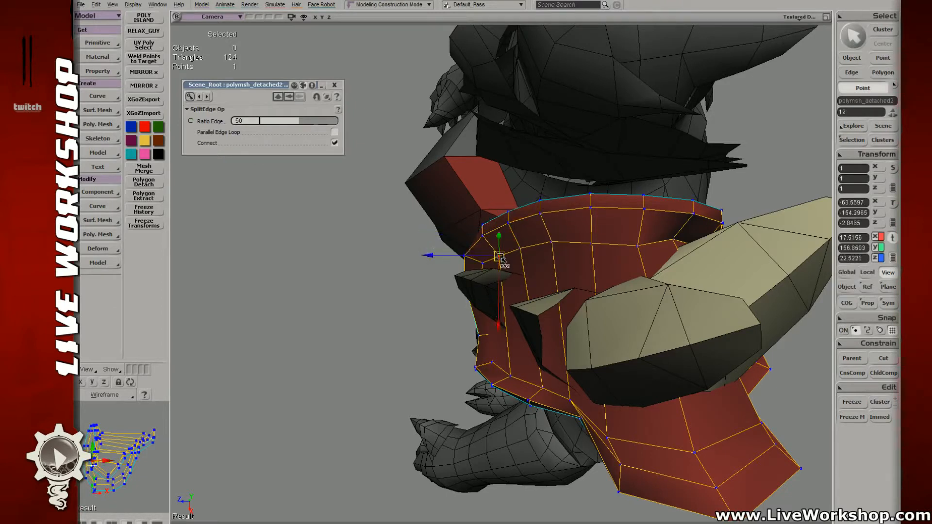
pyautogui.click(485, 268)
pyautogui.moveTo(486, 271); pyautogui.dragTo(486, 272)
pyautogui.press('t')
pyautogui.press('v')
pyautogui.moveTo(578, 232); pyautogui.dragTo(593, 244)
pyautogui.press('t')
pyautogui.press('o')
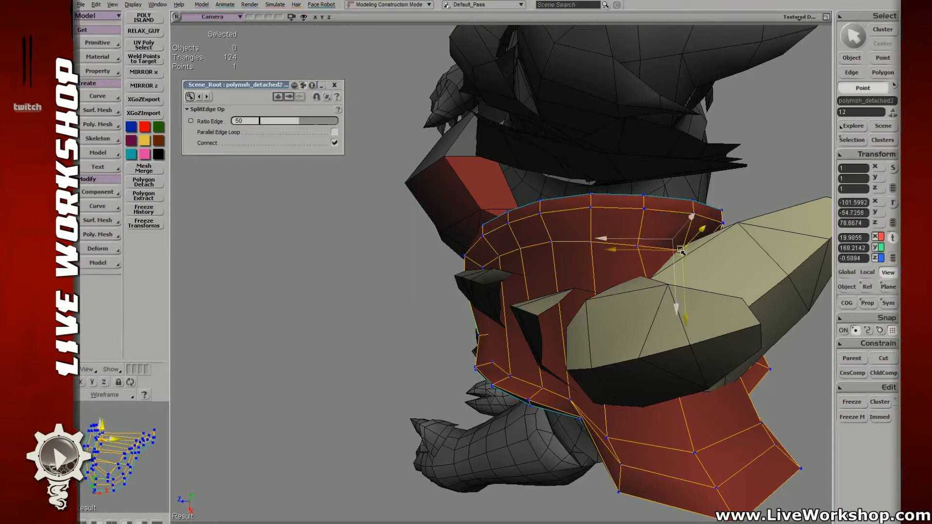
# - Move the outer rim point above the neck-side lower corner up and toward the neck to even out the bevel
pyautogui.moveTo(677, 299); pyautogui.dragTo(603, 164)
pyautogui.moveTo(519, 148); pyautogui.dragTo(493, 105)
pyautogui.press('e')
pyautogui.press('o')
pyautogui.click(491, 103)
pyautogui.press('v')
pyautogui.press('t')
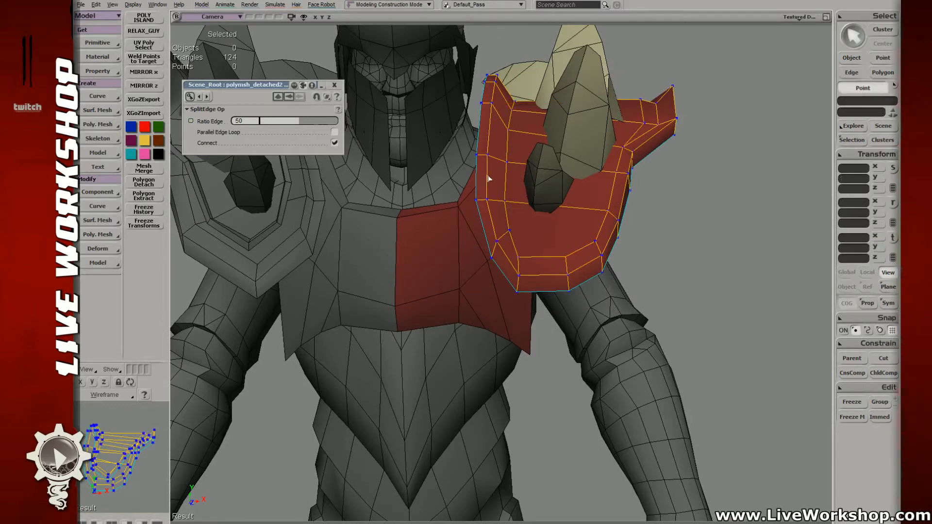
pyautogui.press('v')
pyautogui.moveTo(485, 246); pyautogui.dragTo(531, 260)
pyautogui.press('t')
pyautogui.press('v')
pyautogui.click(527, 259)
pyautogui.press('t')
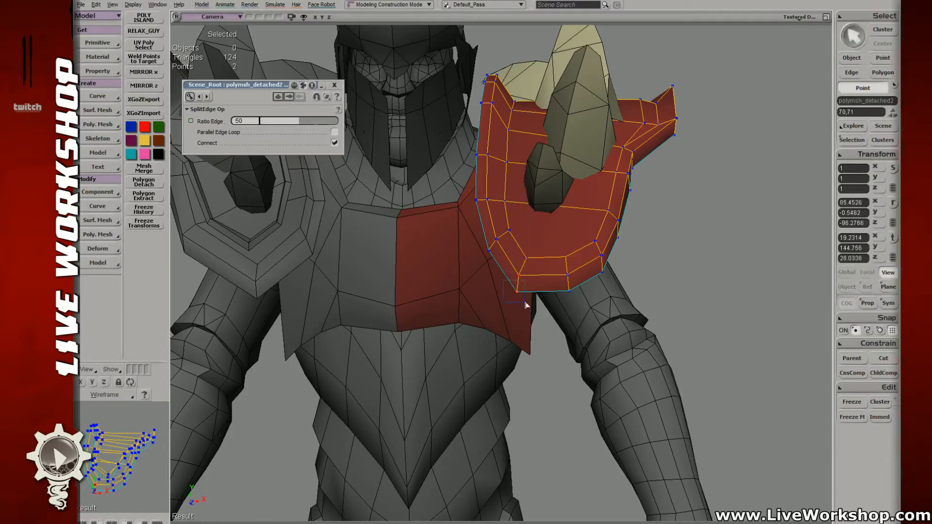
# - Pull the outermost point of the neck-side lower corner and the rim point above it further outward
pyautogui.press('v')
pyautogui.moveTo(525, 302); pyautogui.dragTo(515, 291)
pyautogui.press('t')
pyautogui.press('v')
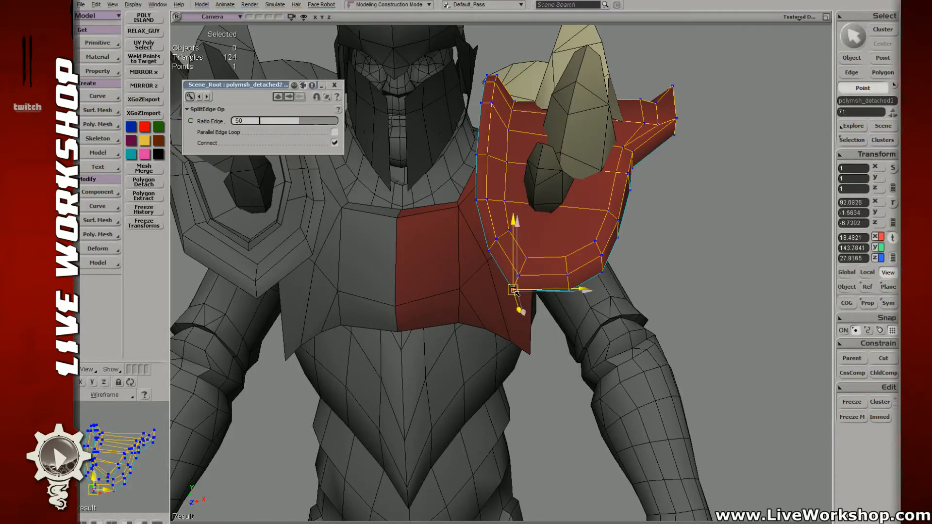
pyautogui.click(487, 251)
pyautogui.press('t')
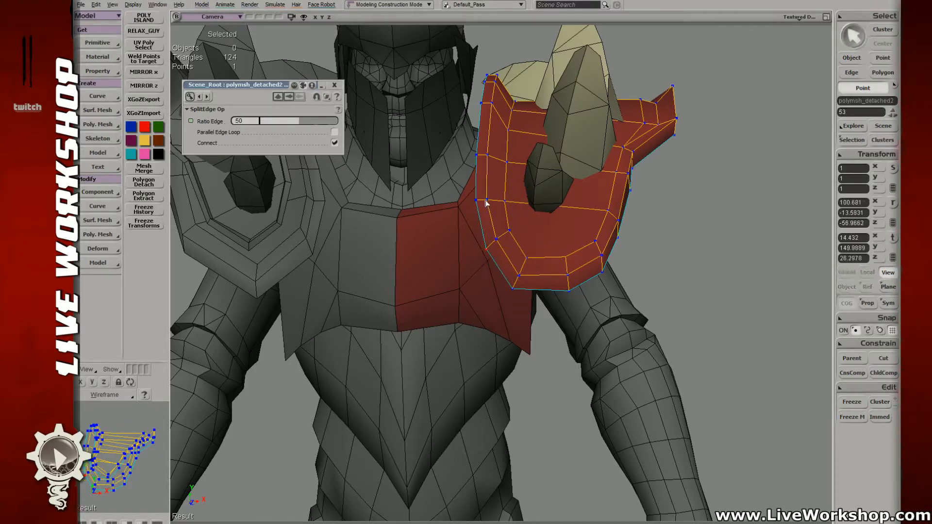
# - Adjust the depth of the neck-side outer rim point from the side and select the lower corner point beneath it
pyautogui.moveTo(543, 233); pyautogui.dragTo(474, 214)
pyautogui.press('v')
pyautogui.press('s')
pyautogui.press('v')
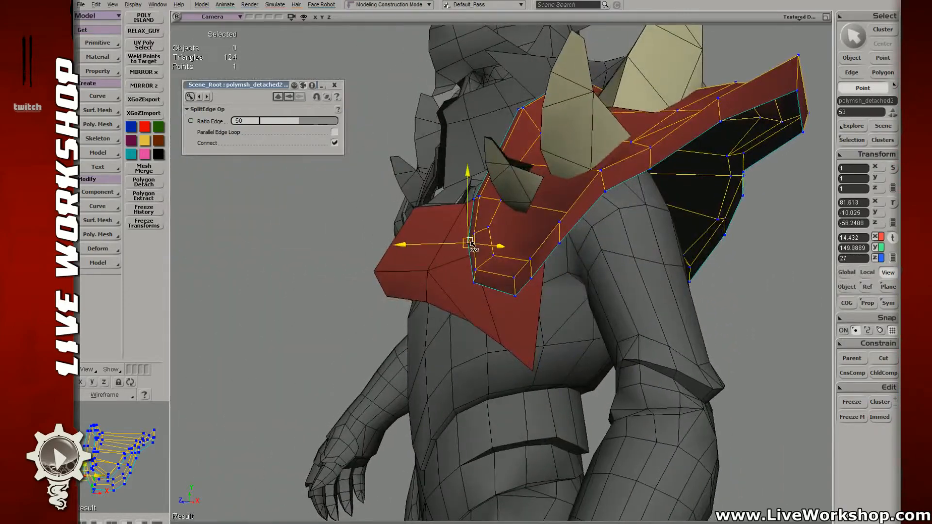
pyautogui.press('t')
pyautogui.click(473, 283)
# - Reposition the three points of the arm-side lower corner to balance the shape of the tip
pyautogui.press('s')
pyautogui.moveTo(497, 288); pyautogui.dragTo(523, 290, button='right')
pyautogui.press('v')
pyautogui.press('s')
pyautogui.moveTo(494, 249); pyautogui.dragTo(510, 291)
pyautogui.press('v')
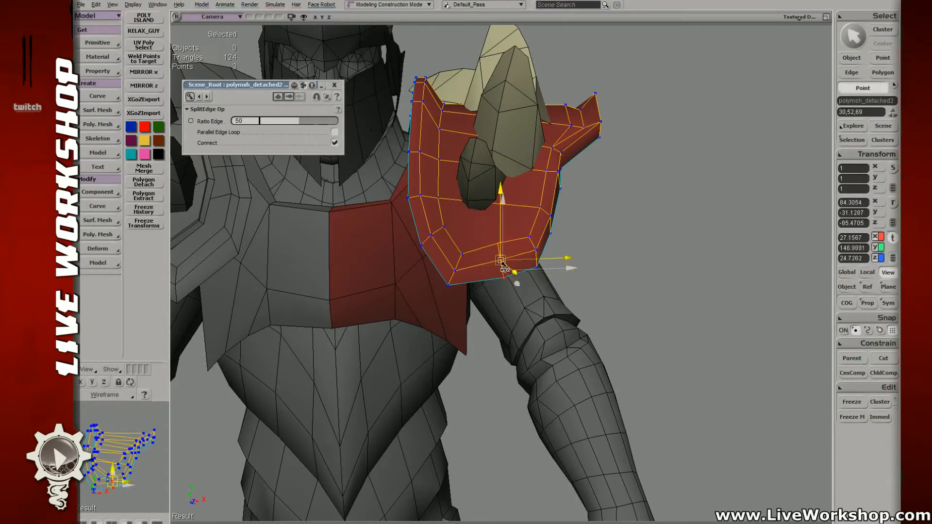
# - Deselect the shoulder plate and compare its new shape with the original plate on the opposite shoulder
pyautogui.press('space')
pyautogui.click(624, 212)
pyautogui.press('s')
pyautogui.moveTo(543, 182); pyautogui.dragTo(613, 248)
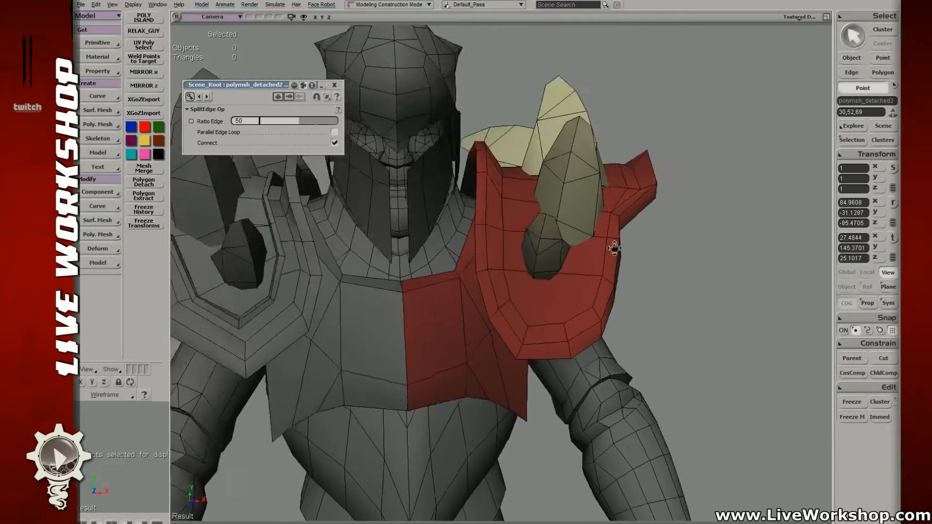
pyautogui.moveTo(613, 247); pyautogui.dragTo(558, 238, button='middle')
pyautogui.moveTo(559, 238); pyautogui.dragTo(500, 199, button='right')
pyautogui.press('s')
pyautogui.moveTo(410, 135); pyautogui.dragTo(482, 201, button='right')
# - Start saving the scene under a new name and browse up to the D:\XSI\PROJECTS folder
pyautogui.hotkey('ctrl', 's')
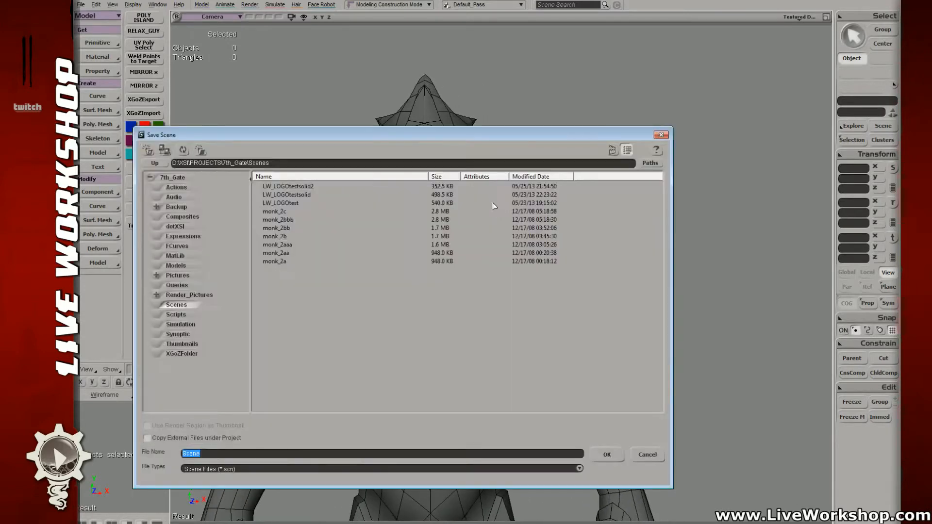
pyautogui.click(662, 135)
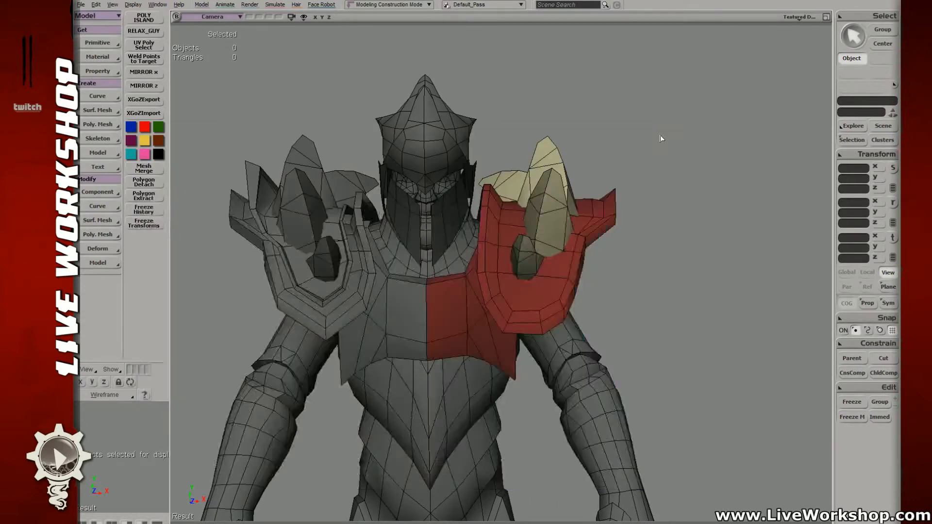
pyautogui.click(81, 5)
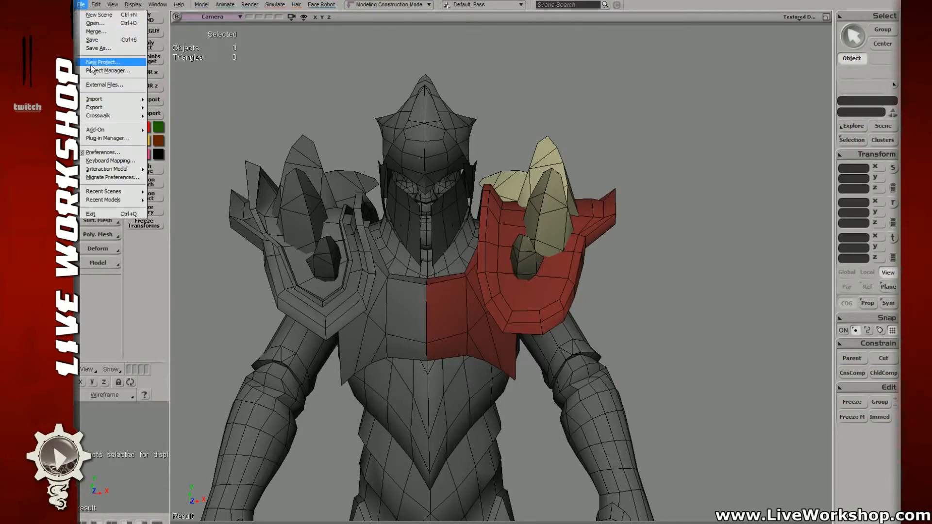
pyautogui.click(94, 49)
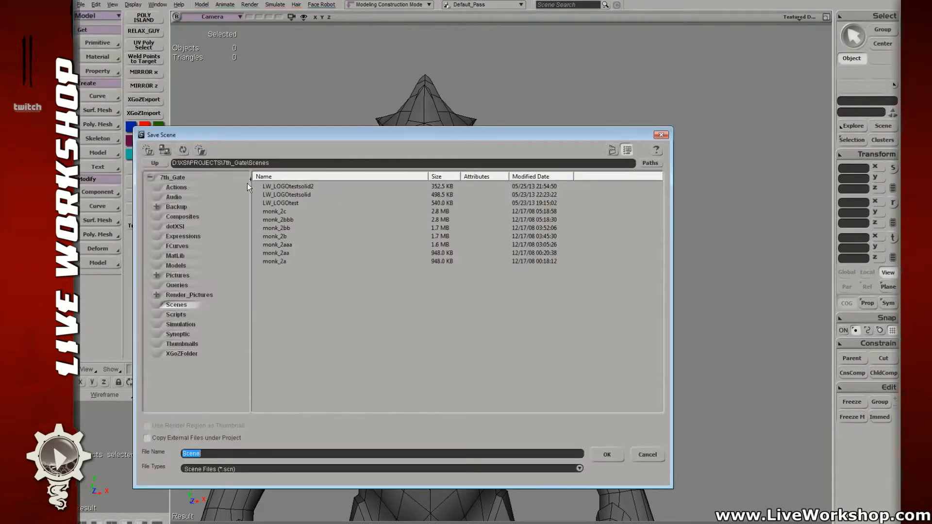
pyautogui.click(156, 164)
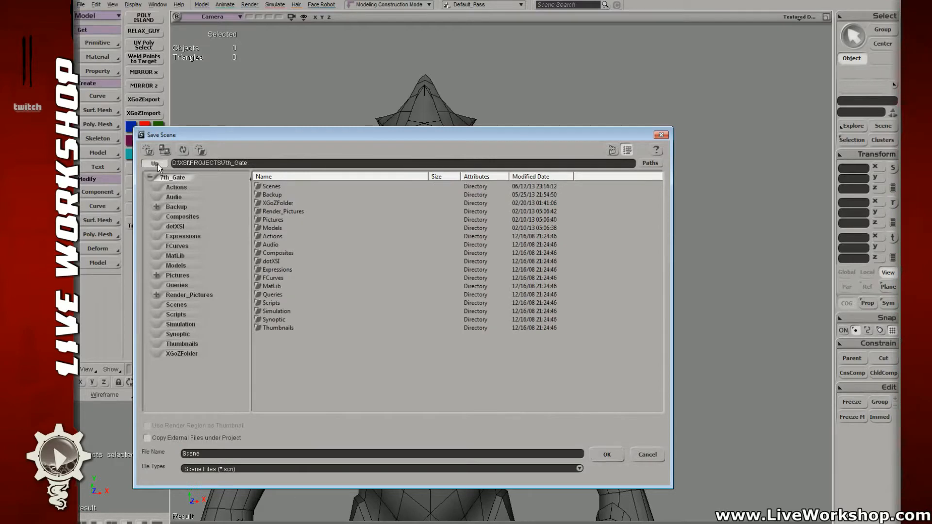
pyautogui.click(156, 164)
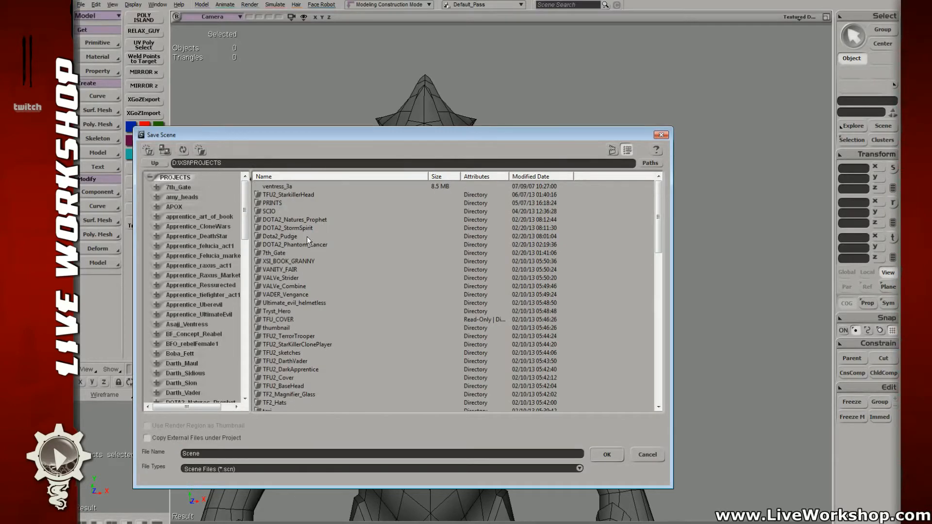
# - Save the scene as jurai_knight_1a in the Scenes folder of the Dota2_Pudge project
pyautogui.click(291, 310)
pyautogui.scroll(-1, 291, 309)
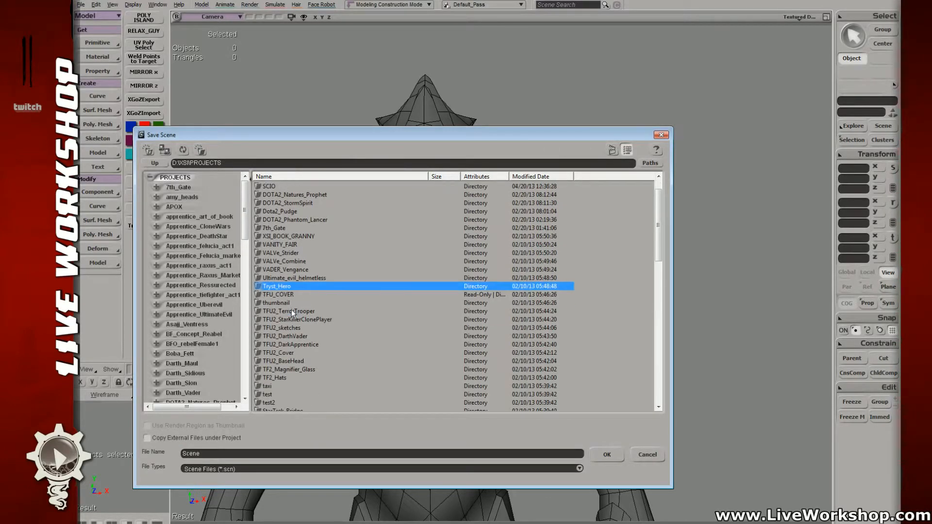
pyautogui.scroll(-1, 295, 373)
pyautogui.scroll(2, 287, 347)
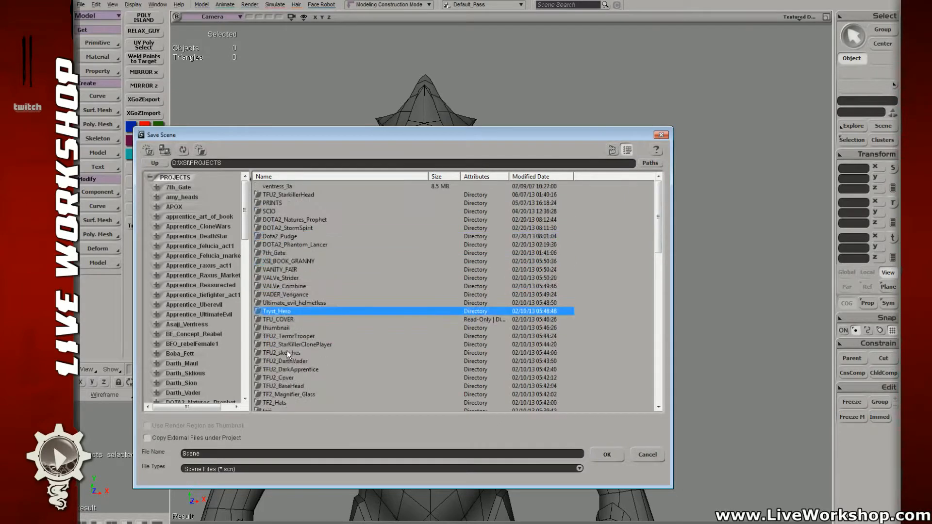
pyautogui.click(282, 237)
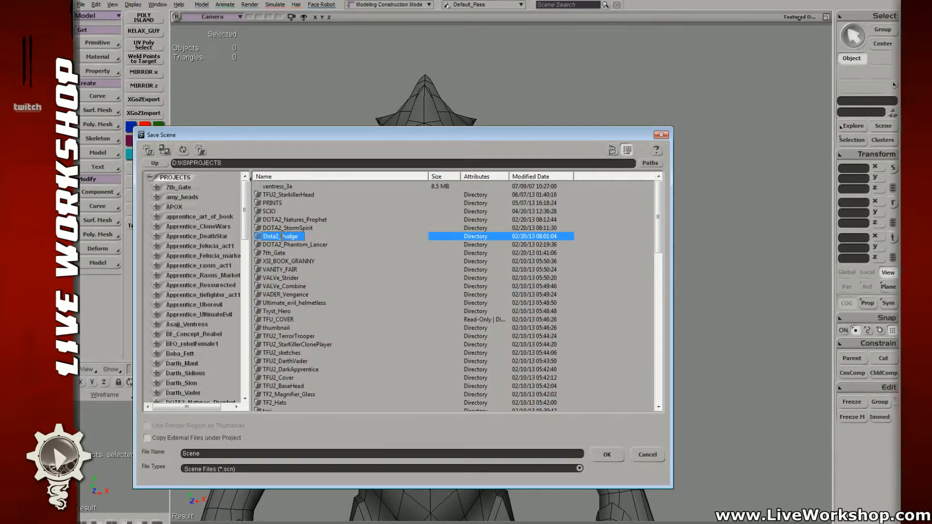
pyautogui.doubleClick(276, 237)
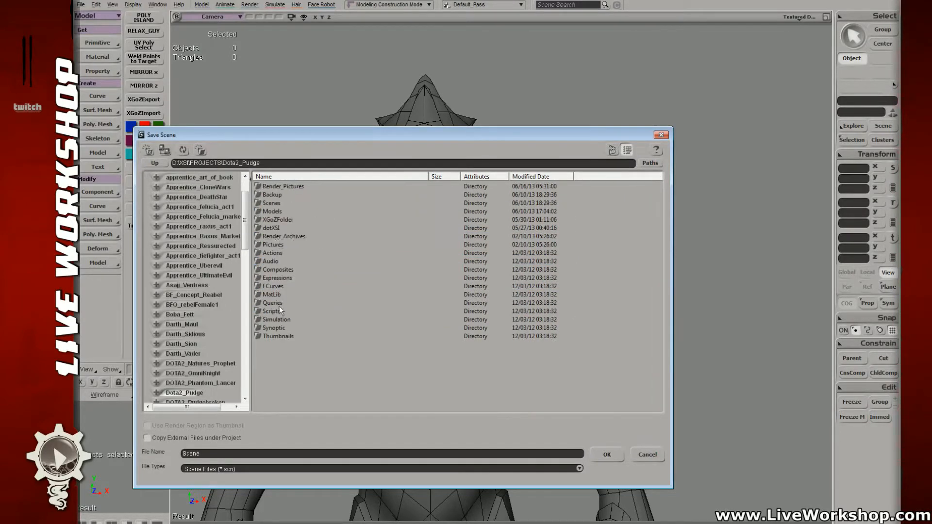
pyautogui.doubleClick(275, 204)
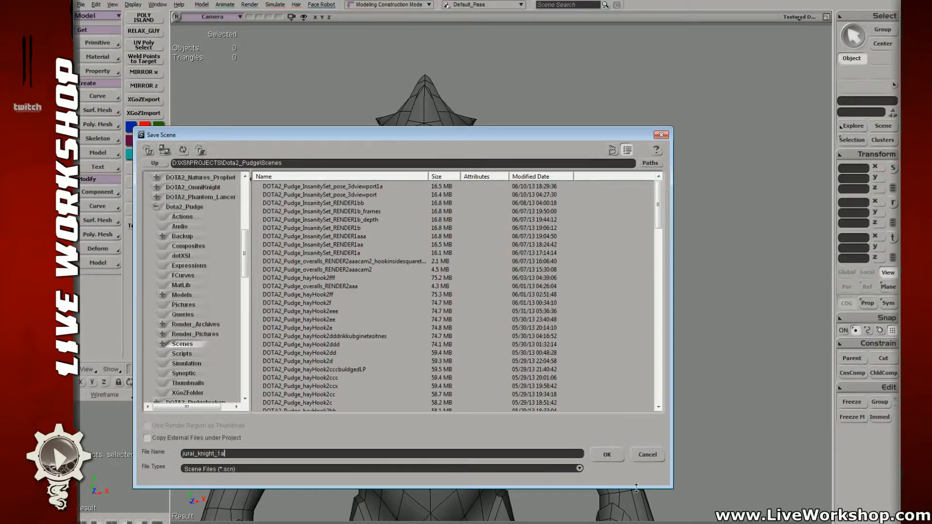
pyautogui.click(608, 455)
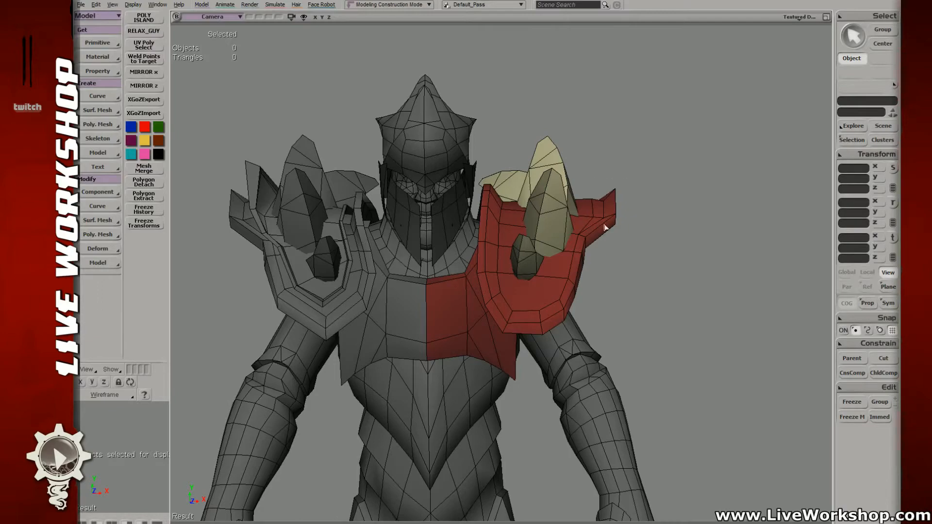
# - Select the three points at the front bend of the shoulder plate's neck-side rim and move them forward
pyautogui.moveTo(604, 228); pyautogui.dragTo(501, 272, button='right')
pyautogui.click(583, 252)
pyautogui.press('t')
pyautogui.moveTo(511, 285); pyautogui.dragTo(496, 256)
pyautogui.moveTo(496, 256); pyautogui.dragTo(493, 258, button='right')
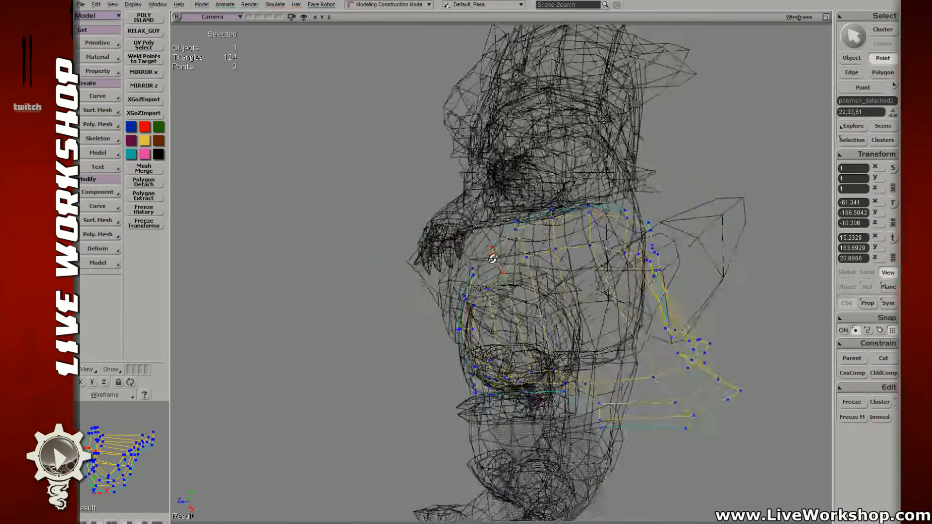
pyautogui.press('6')
pyautogui.press('v')
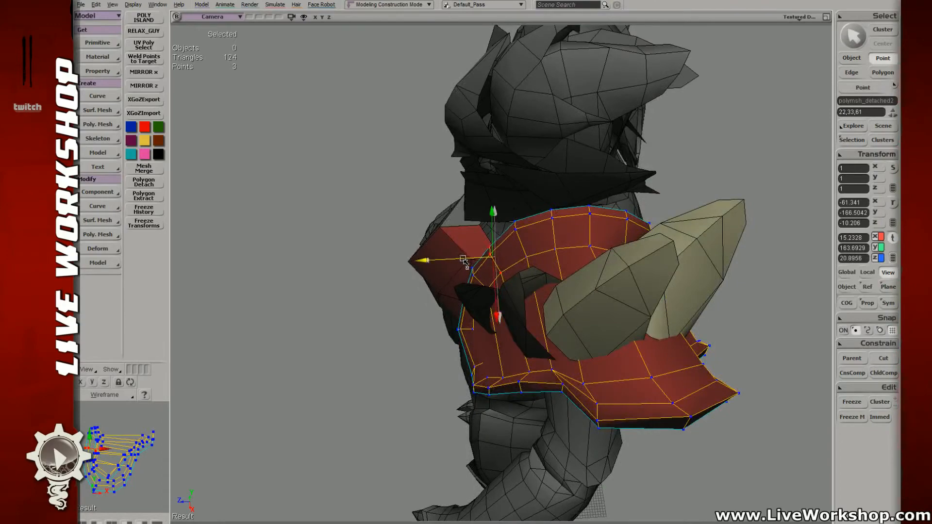
# - Pull the arm-side rim points below the flare and the points at the flare's outer end outward
pyautogui.press('space')
pyautogui.moveTo(462, 259); pyautogui.dragTo(651, 199, button='right')
pyautogui.moveTo(586, 265); pyautogui.dragTo(587, 221, button='right')
pyautogui.press('3')
pyautogui.press('6')
pyautogui.press('v')
pyautogui.moveTo(586, 221); pyautogui.dragTo(595, 222)
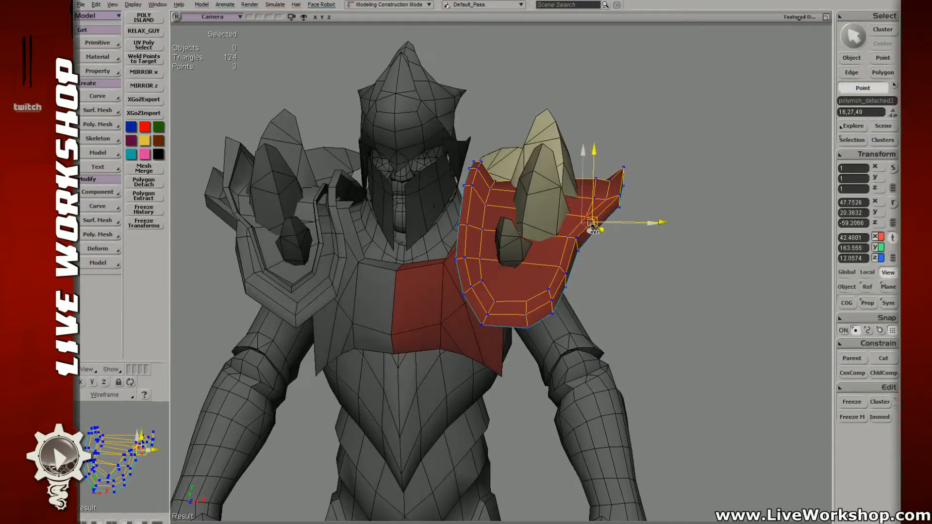
pyautogui.click(623, 182)
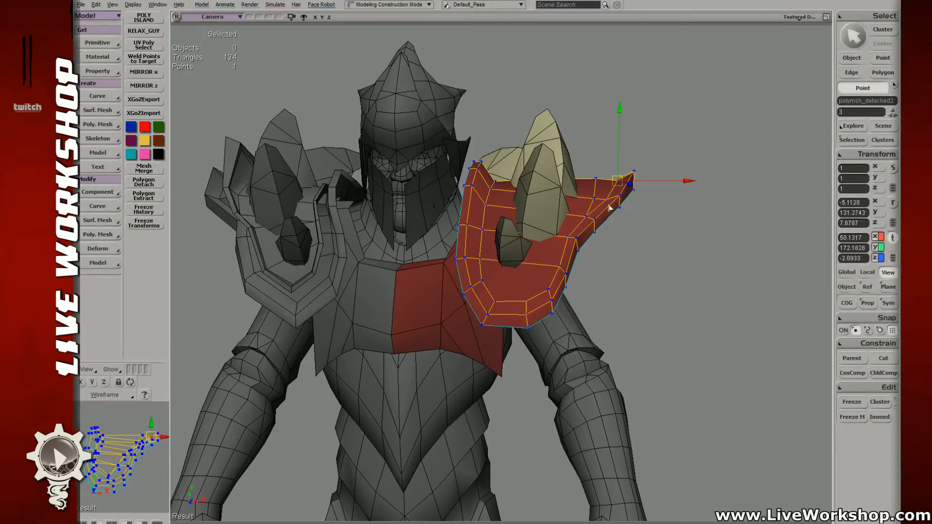
pyautogui.keyDown('shift'); pyautogui.click(625, 201); pyautogui.keyUp('shift')
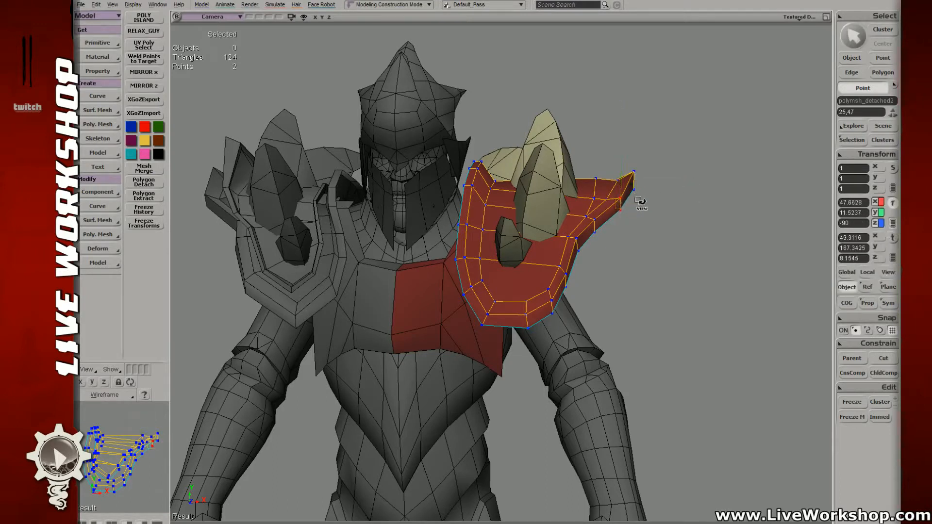
pyautogui.moveTo(639, 202); pyautogui.dragTo(666, 209)
pyautogui.hotkey('ctrl', 'z')
pyautogui.press('c')
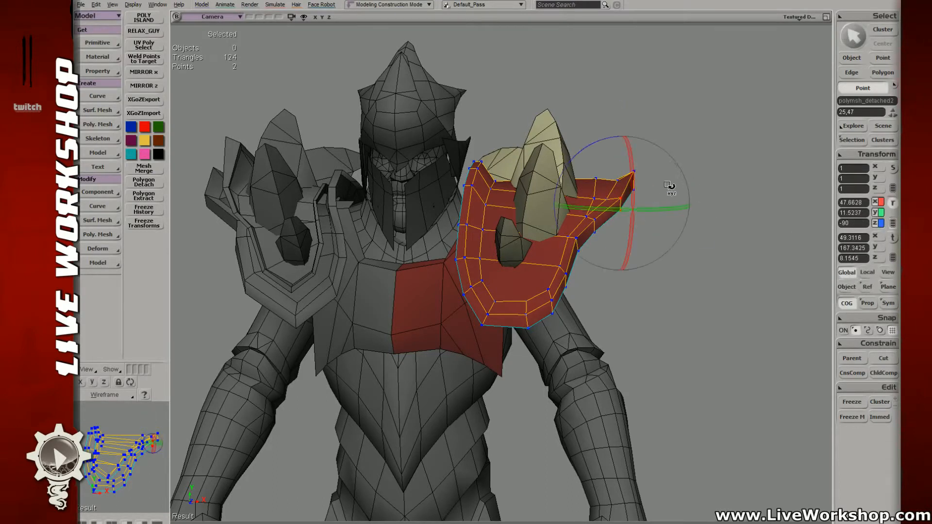
# - Select the two points at the tip of the shoulder plate's flare, rotate them and move them outward
pyautogui.press('space')
pyautogui.moveTo(629, 169); pyautogui.dragTo(650, 198)
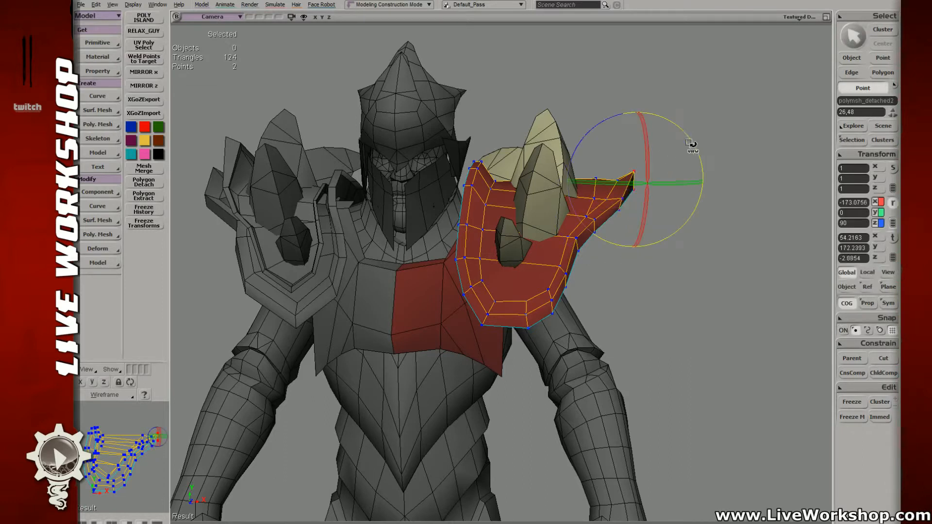
pyautogui.moveTo(689, 141); pyautogui.dragTo(706, 186)
pyautogui.press('v')
pyautogui.moveTo(642, 180); pyautogui.dragTo(646, 184)
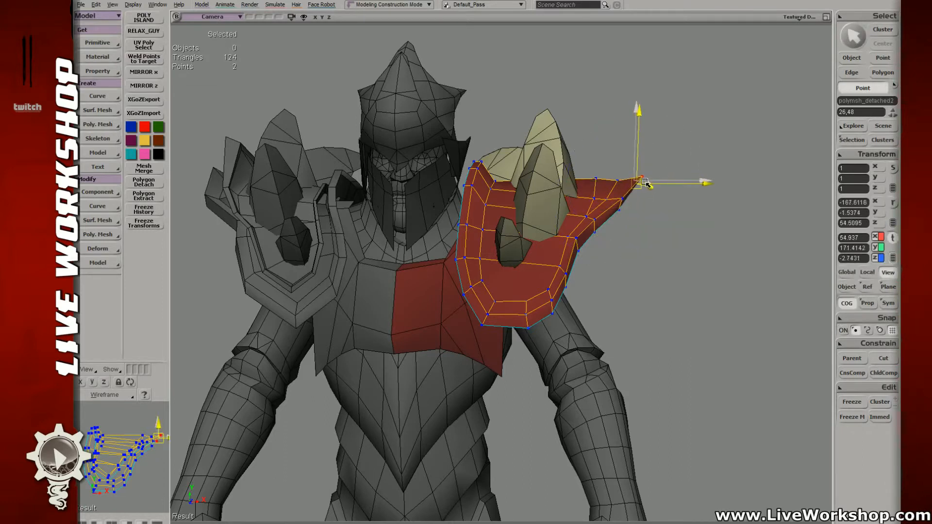
# - Pull the lower points of the shoulder plate's arm-side rim inward
pyautogui.press('space')
pyautogui.press('v')
pyautogui.moveTo(577, 241); pyautogui.dragTo(565, 299)
pyautogui.press('space')
pyautogui.press('v')
pyautogui.press('space')
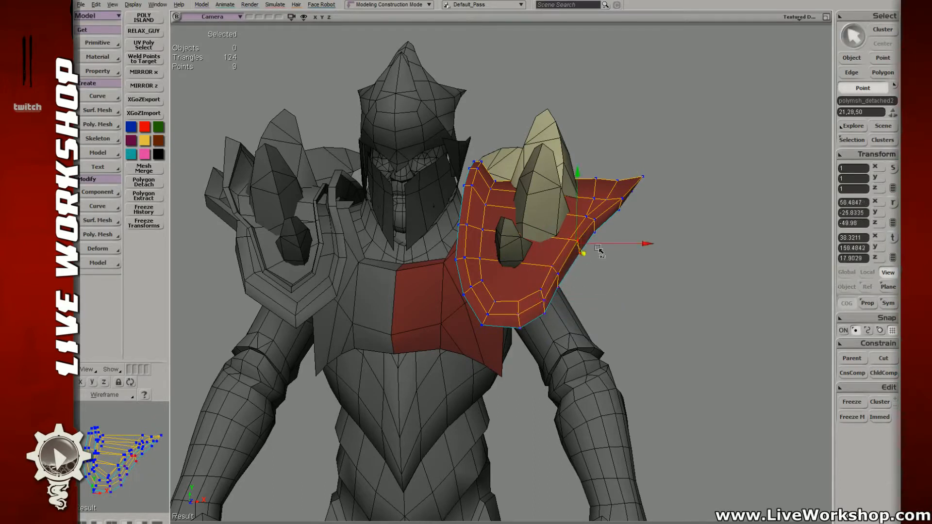
# - Shift the arm-side rim points beneath the flare to even out the edge running up to its tip
pyautogui.moveTo(599, 250); pyautogui.dragTo(628, 233)
pyautogui.press('space')
pyautogui.press('v')
pyautogui.press('space')
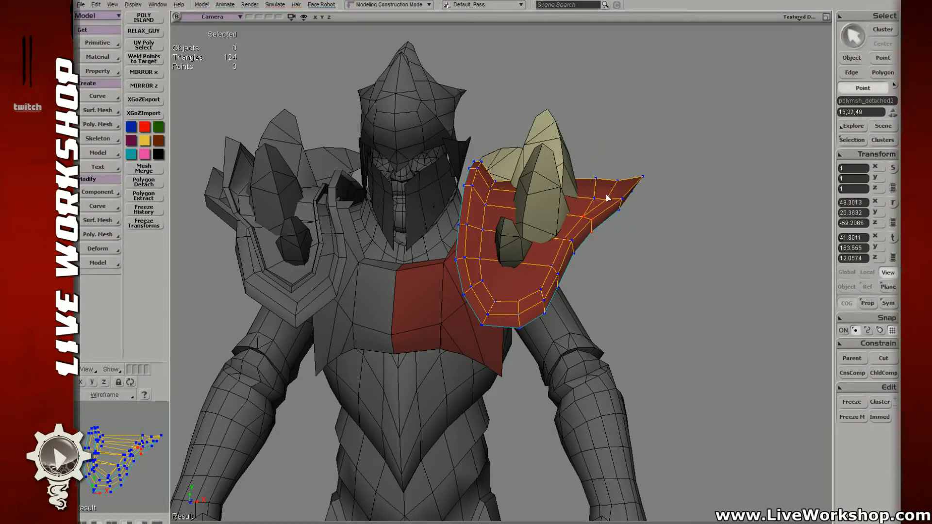
pyautogui.press('v')
pyautogui.moveTo(610, 193); pyautogui.dragTo(653, 206)
pyautogui.press('space')
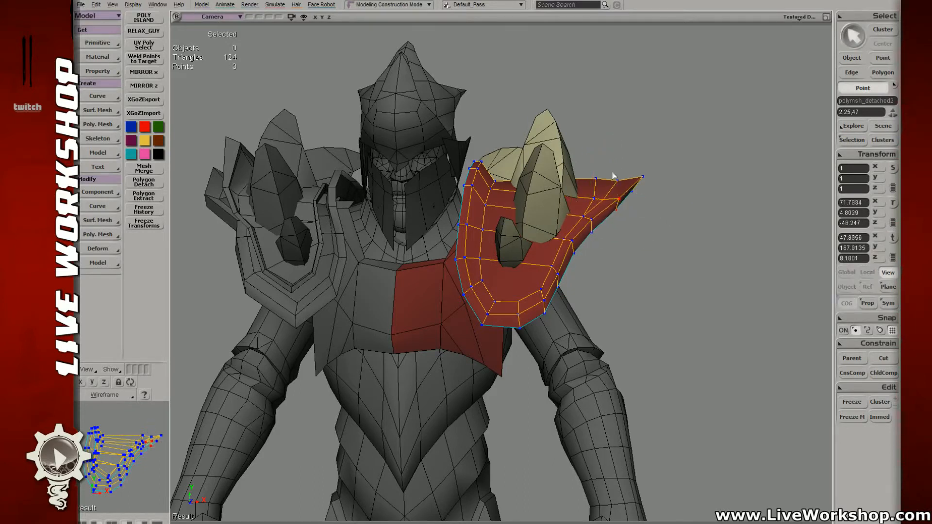
# - Reposition the upper surface points along the inside of the flare
pyautogui.click(625, 183)
pyautogui.press('v')
pyautogui.press('space')
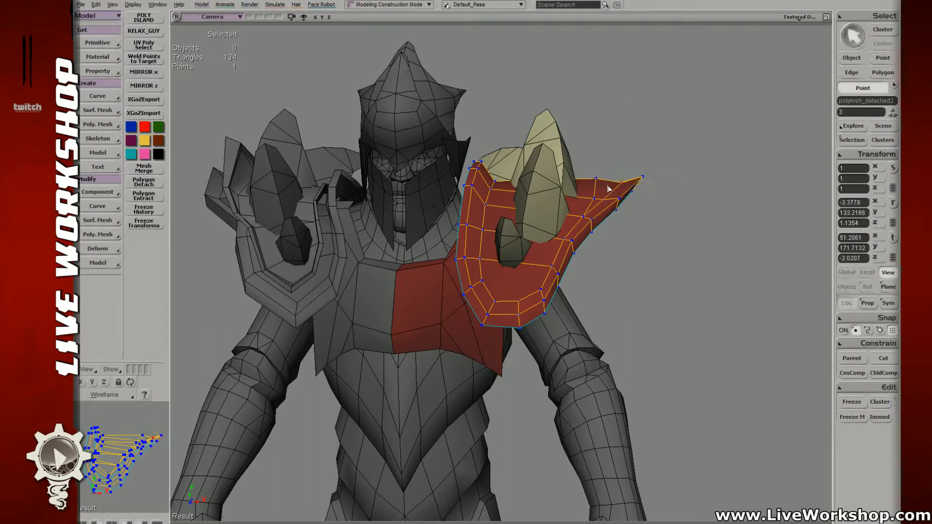
pyautogui.click(604, 193)
pyautogui.press('v')
pyautogui.moveTo(605, 194); pyautogui.dragTo(591, 207)
pyautogui.press('space')
pyautogui.click(596, 200)
pyautogui.press('v')
pyautogui.press('space')
pyautogui.moveTo(566, 215); pyautogui.dragTo(584, 242, button='middle')
pyautogui.press('space')
# - Select the polygons of the shoulder's larger front spike and narrow it horizontally
pyautogui.click(585, 168)
pyautogui.press('u')
pyautogui.click(529, 250)
pyautogui.press('x')
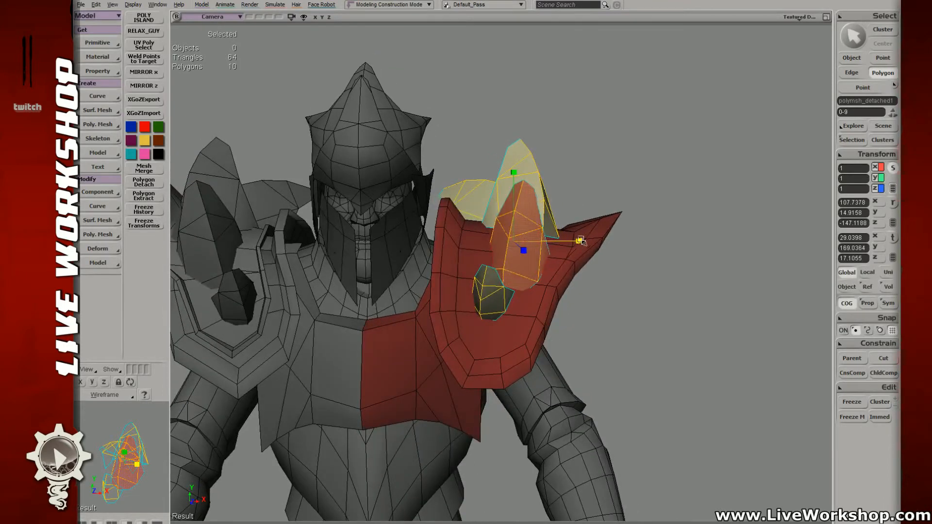
pyautogui.moveTo(581, 241); pyautogui.dragTo(555, 236)
pyautogui.press('c')
# - Select the polygons of the small front spike and rotate it upright
pyautogui.press('space')
pyautogui.click(505, 297)
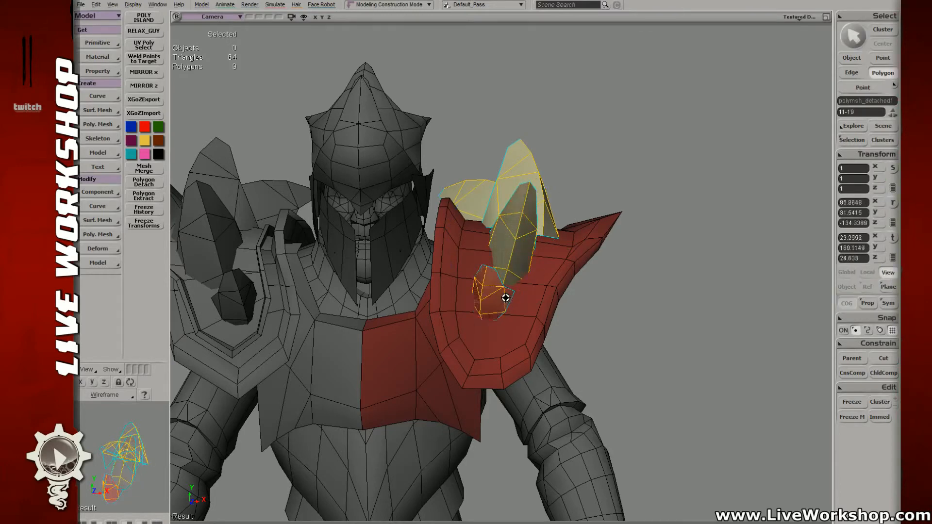
pyautogui.moveTo(505, 295); pyautogui.dragTo(504, 318, button='right')
pyautogui.press('c')
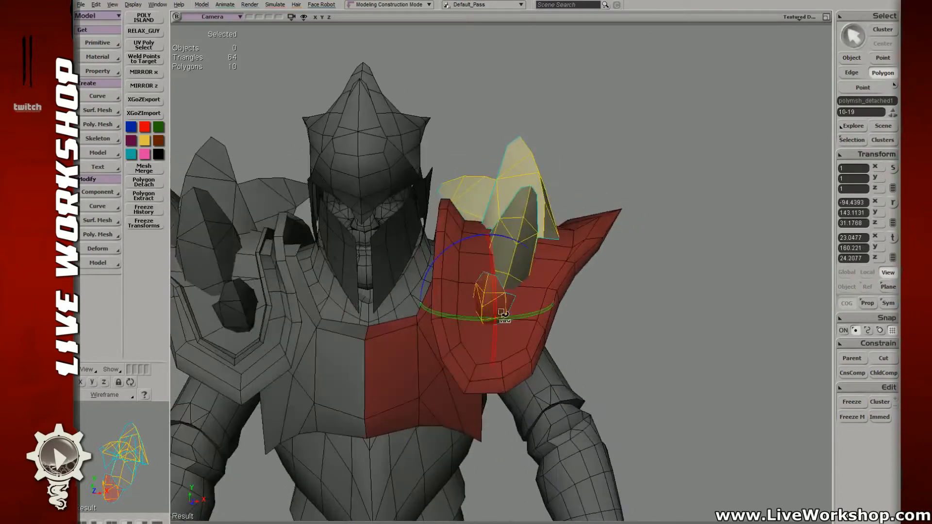
pyautogui.moveTo(507, 296); pyautogui.dragTo(529, 334)
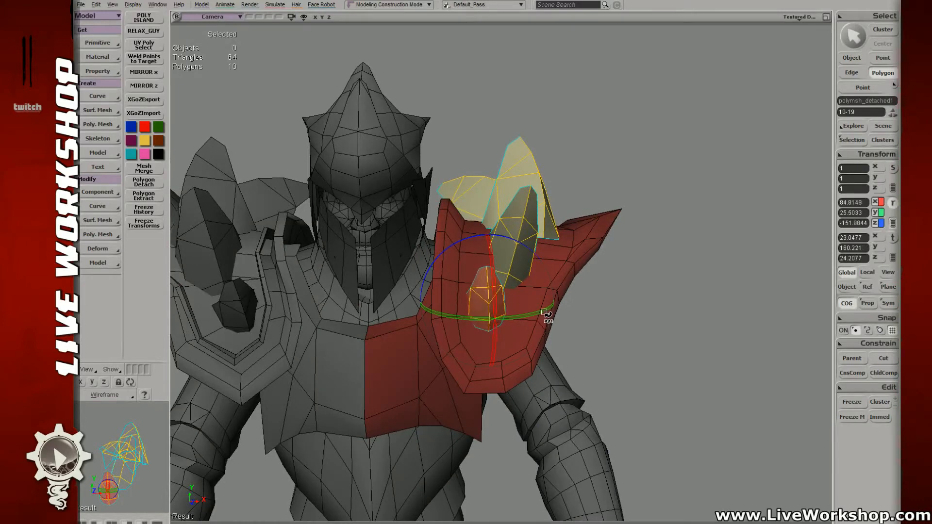
# - Scale the small front spike narrower horizontally
pyautogui.press('x')
pyautogui.press('s')
pyautogui.moveTo(523, 301); pyautogui.dragTo(526, 302, button='right')
pyautogui.press('x')
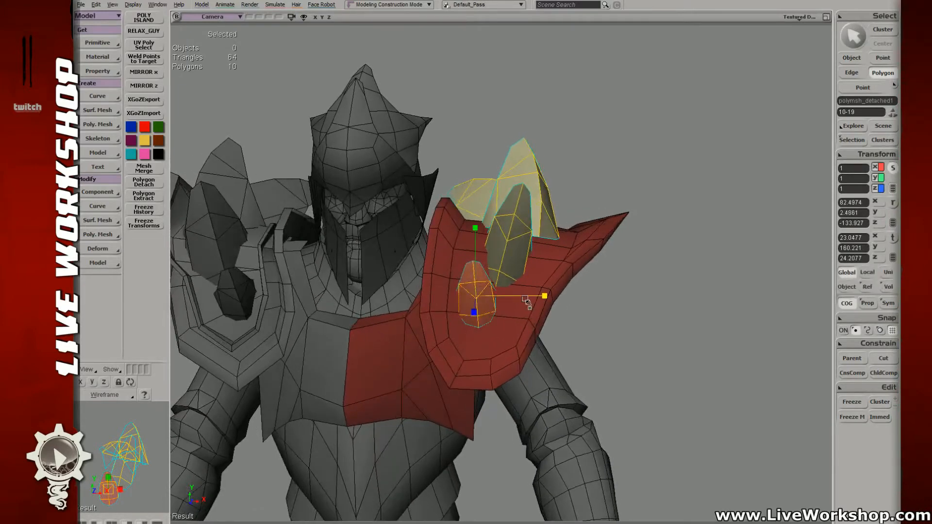
pyautogui.moveTo(526, 302); pyautogui.dragTo(498, 301)
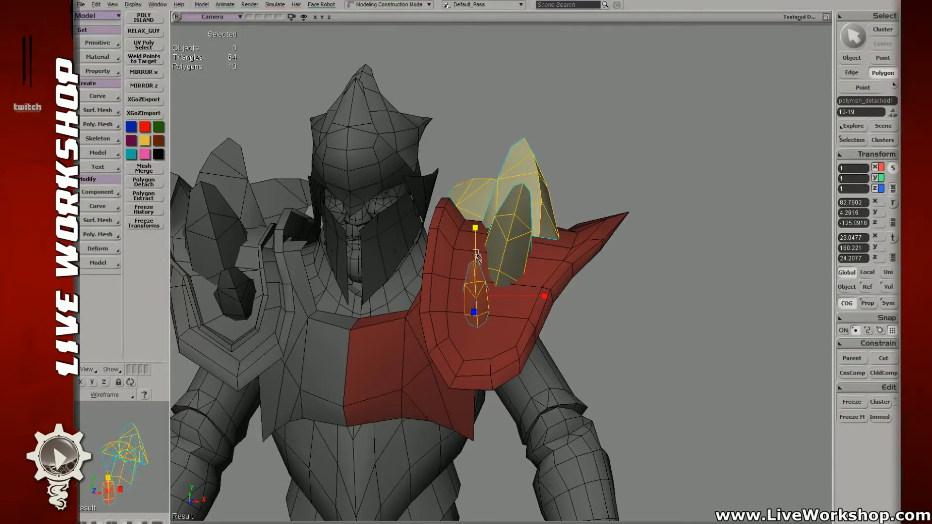
# - Move the small front spike slightly forward off the shoulder plate and adjust its tilt
pyautogui.press('s')
pyautogui.moveTo(486, 275); pyautogui.dragTo(605, 294, button='right')
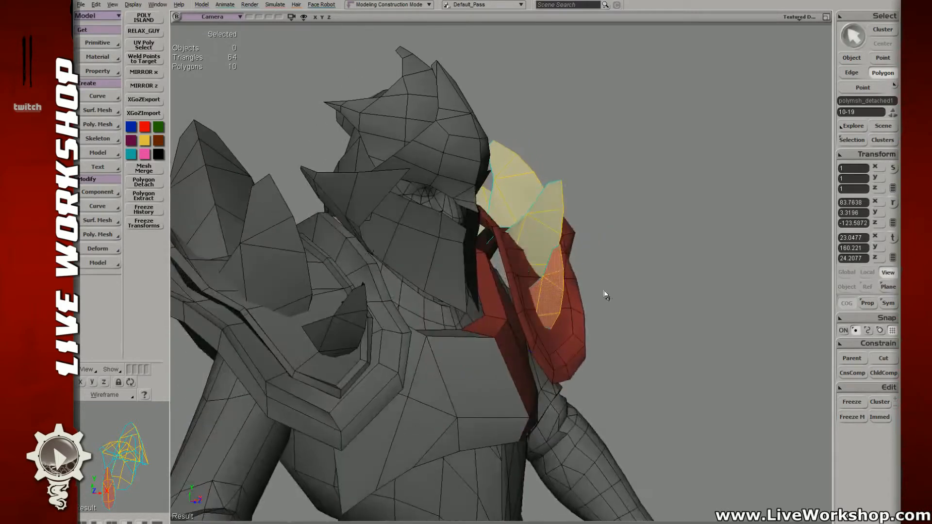
pyautogui.press('c')
pyautogui.press('v')
pyautogui.moveTo(548, 297); pyautogui.dragTo(553, 300)
pyautogui.press('c')
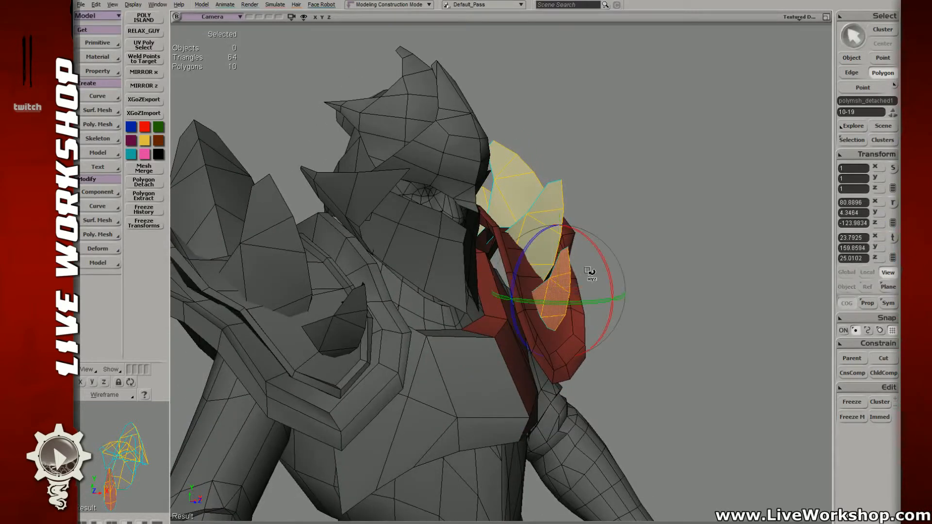
pyautogui.moveTo(590, 272); pyautogui.dragTo(595, 277)
# - In a wireframe side view, select the two rear points of the small spike's base and move them down
pyautogui.press('s')
pyautogui.press('s')
pyautogui.moveTo(557, 304); pyautogui.dragTo(489, 310, button='right')
pyautogui.moveTo(489, 310); pyautogui.dragTo(541, 313)
pyautogui.moveTo(541, 313); pyautogui.dragTo(557, 316, button='middle')
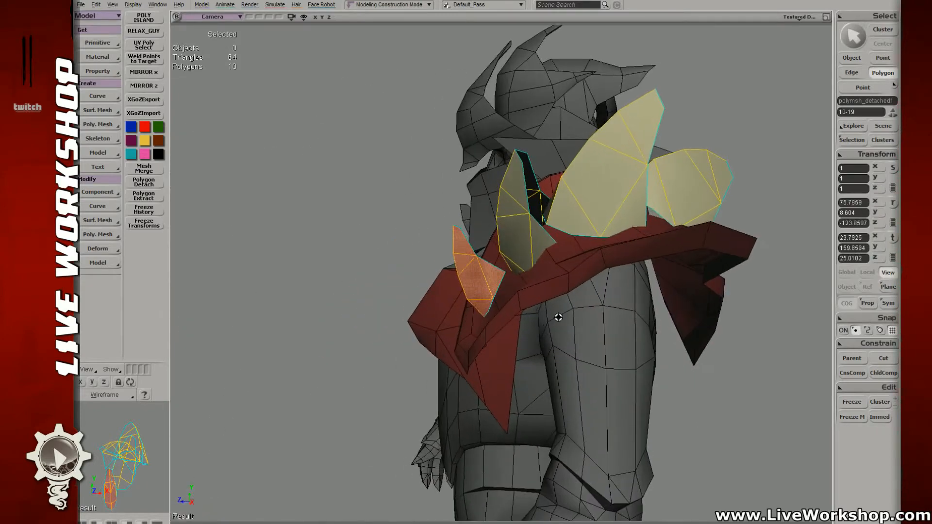
pyautogui.press('4')
pyautogui.press('s')
pyautogui.moveTo(514, 279); pyautogui.dragTo(500, 274, button='middle')
pyautogui.press('t')
pyautogui.click(501, 275)
pyautogui.press('s')
pyautogui.moveTo(505, 281); pyautogui.dragTo(499, 279, button='right')
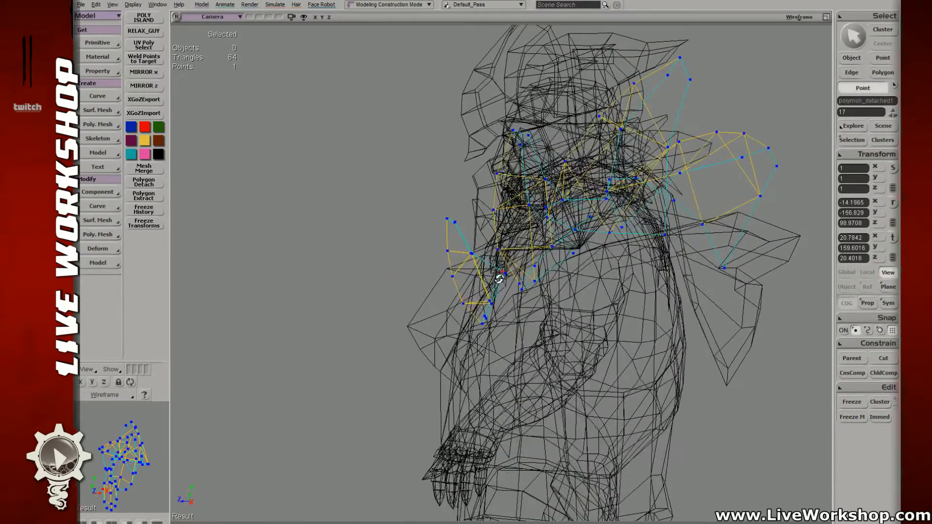
pyautogui.keyDown('shift'); pyautogui.click(501, 276); pyautogui.keyUp('shift')
pyautogui.press('v')
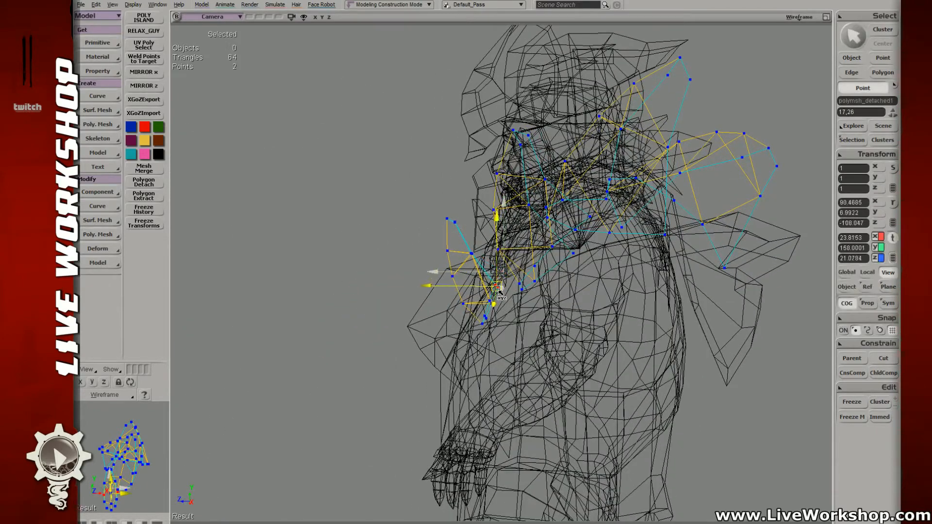
# - Move the small spike's back-side middle points forward and shift its back-side tip points to refine the profile
pyautogui.press('t')
pyautogui.moveTo(467, 248); pyautogui.dragTo(476, 259)
pyautogui.press('v')
pyautogui.moveTo(472, 254); pyautogui.dragTo(464, 259)
pyautogui.press('t')
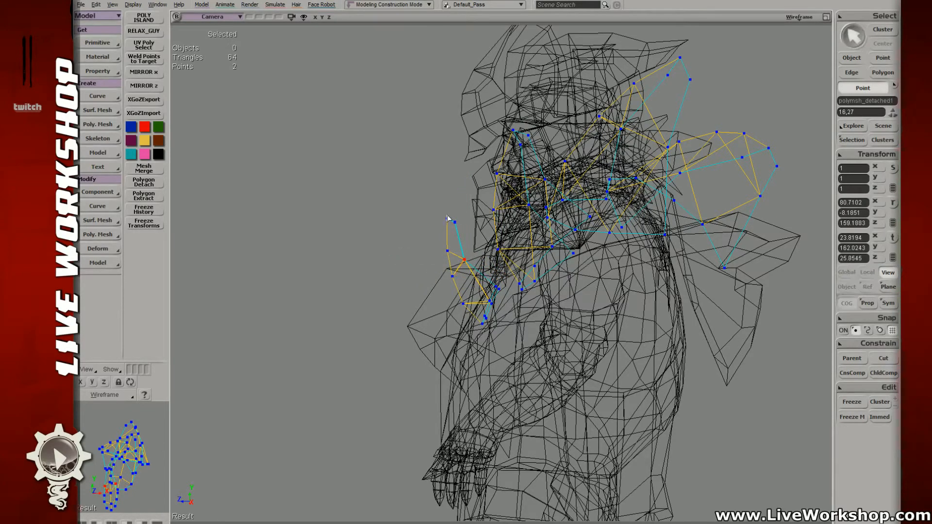
pyautogui.press('v')
pyautogui.moveTo(444, 214); pyautogui.dragTo(452, 222)
pyautogui.press('t')
pyautogui.press('v')
pyautogui.press('t')
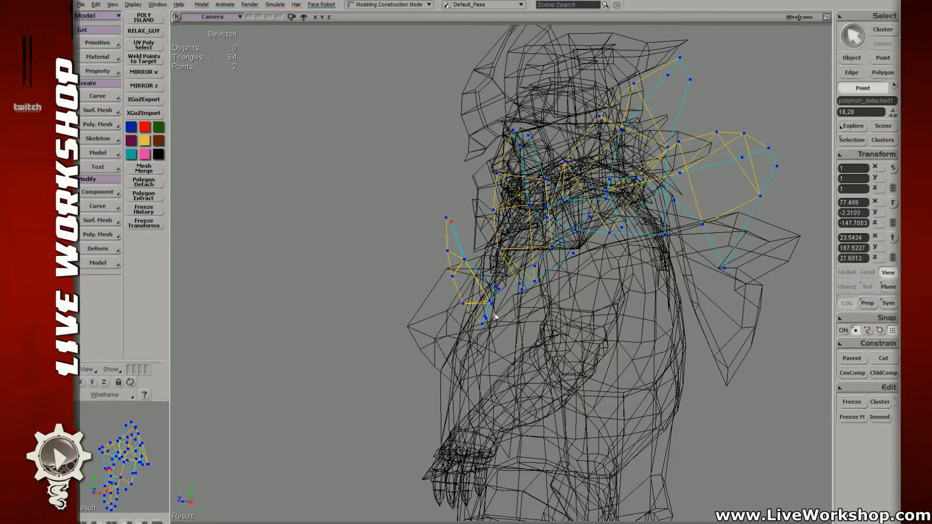
# - Adjust the point pairs at the small spike's base and along its back side to smooth the profile
pyautogui.keyDown('shift'); pyautogui.click(490, 302); pyautogui.keyUp('shift')
pyautogui.press('v')
pyautogui.moveTo(491, 306)
pyautogui.mouseDown(button='right')
pyautogui.moveTo(493, 296)
pyautogui.moveTo(491, 306)
pyautogui.mouseUp(button='right')
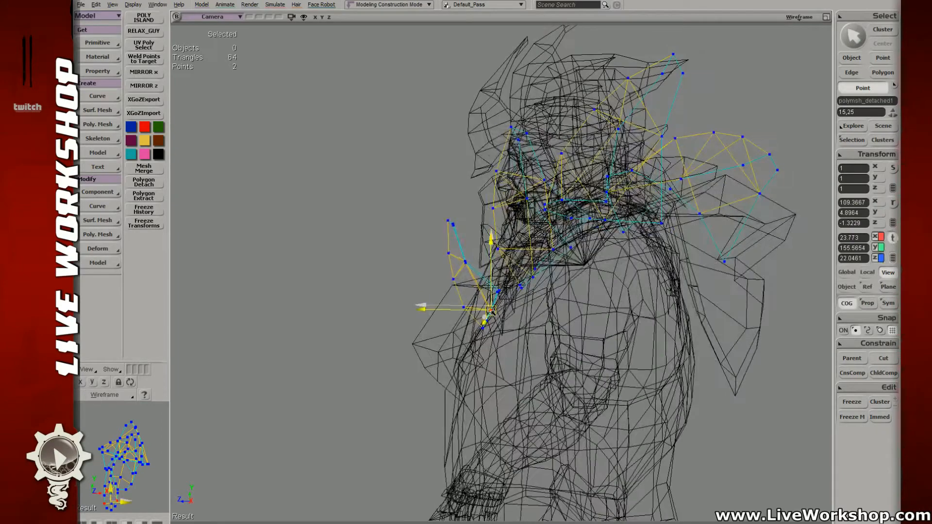
pyautogui.moveTo(491, 306)
pyautogui.mouseDown()
pyautogui.moveTo(490, 314)
pyautogui.moveTo(496, 299)
pyautogui.mouseUp()
pyautogui.press('t')
pyautogui.press('v')
pyautogui.press('t')
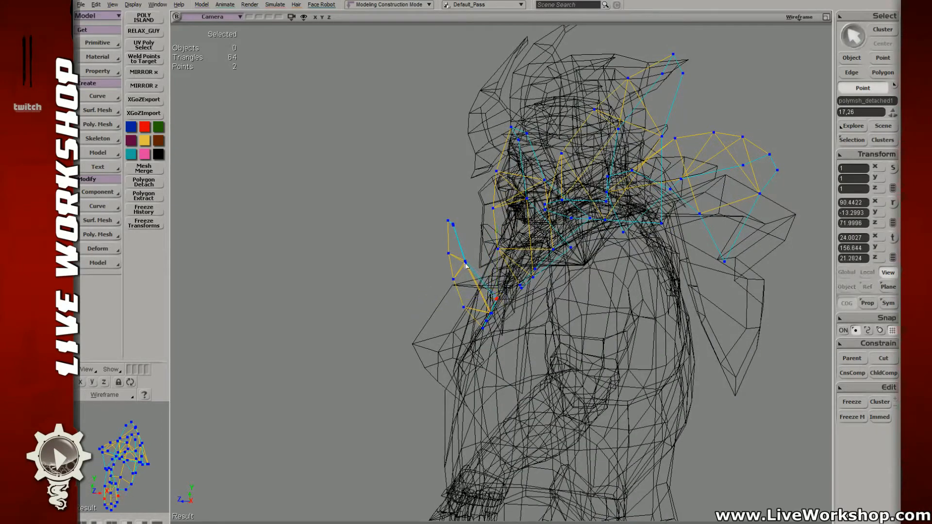
pyautogui.press('v')
pyautogui.moveTo(456, 255)
pyautogui.mouseDown()
pyautogui.moveTo(473, 269)
pyautogui.moveTo(462, 266)
pyautogui.mouseUp()
# - Return to the shaded front view and scale and reposition the small spike's two middle points
pyautogui.press('d')
pyautogui.press('s')
pyautogui.moveTo(462, 266); pyautogui.dragTo(529, 243, button='right')
pyautogui.press('v')
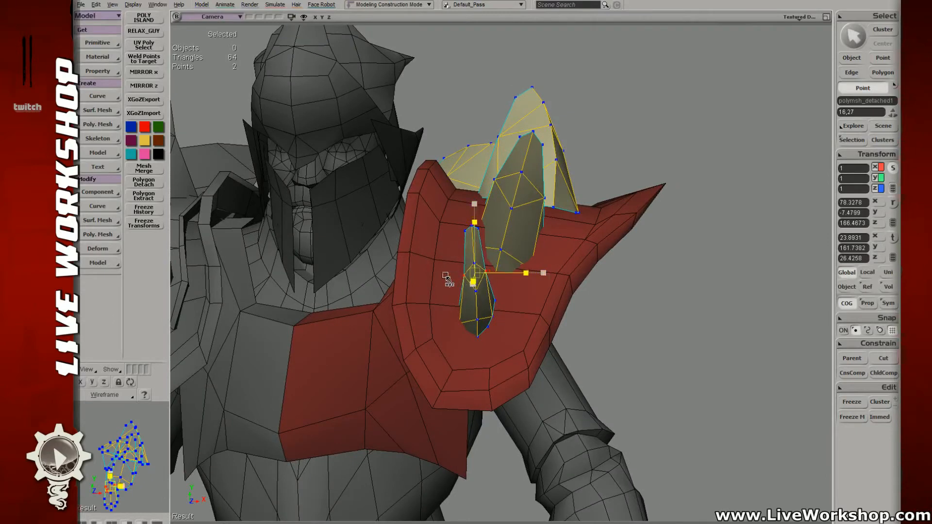
pyautogui.press('v')
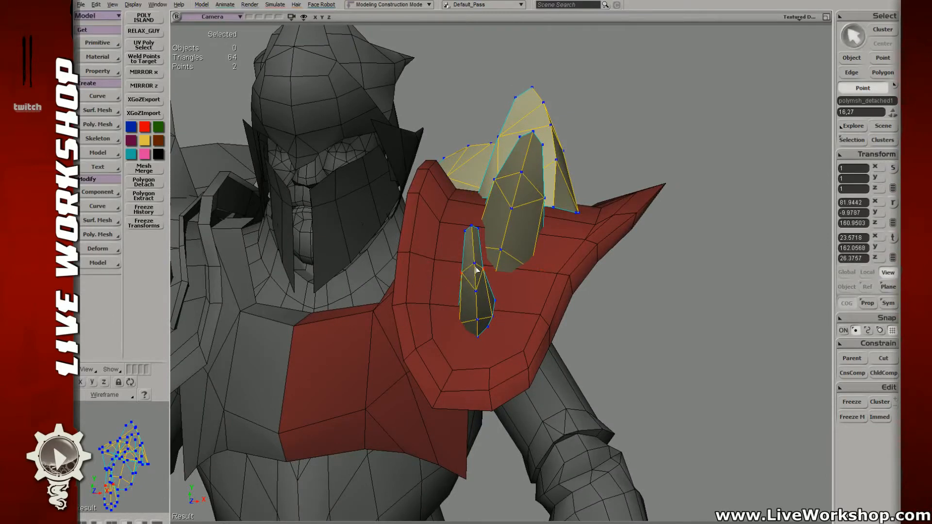
pyautogui.press('v')
pyautogui.moveTo(476, 270); pyautogui.dragTo(478, 270)
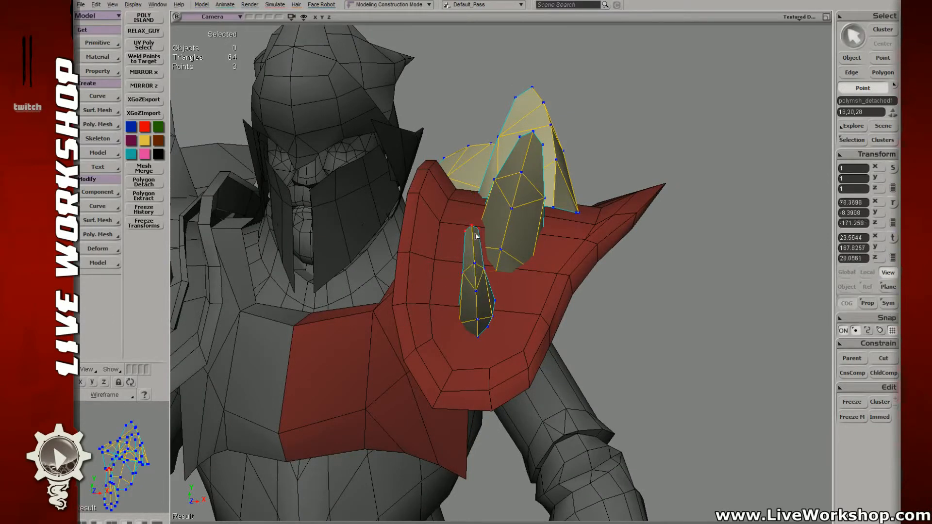
# - Select the points at the small spike's tip and bring them closer together to sharpen it
pyautogui.click(474, 235)
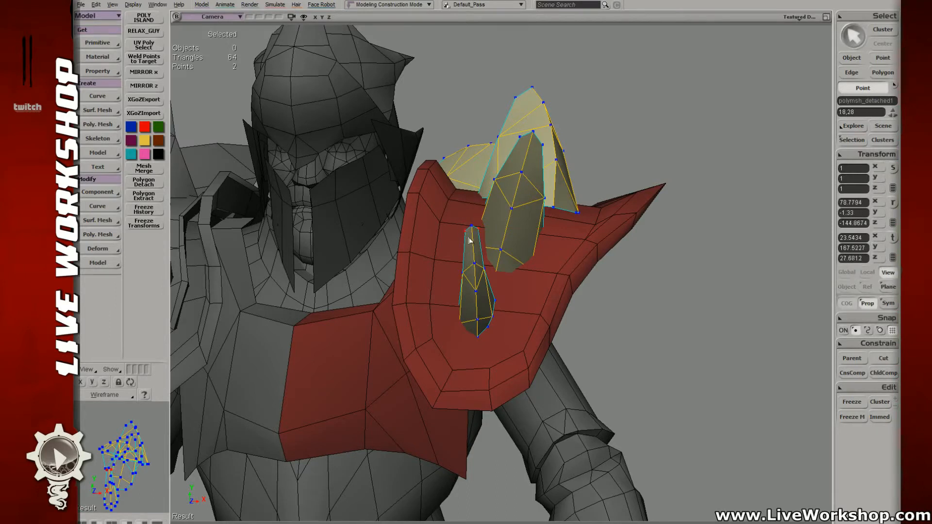
pyautogui.press('x')
pyautogui.keyDown('shift'); pyautogui.click(471, 226); pyautogui.keyUp('shift')
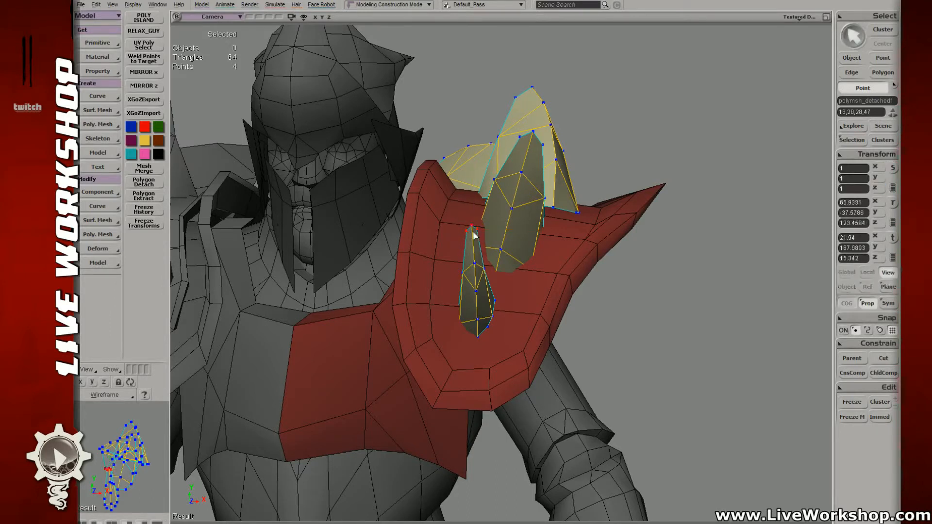
pyautogui.press('v')
pyautogui.press('space')
# - Inspect the reshaped shoulder plate and spikes on the full figure and in close-up from several angles
pyautogui.click(647, 294)
pyautogui.moveTo(647, 295); pyautogui.dragTo(544, 257, button='middle')
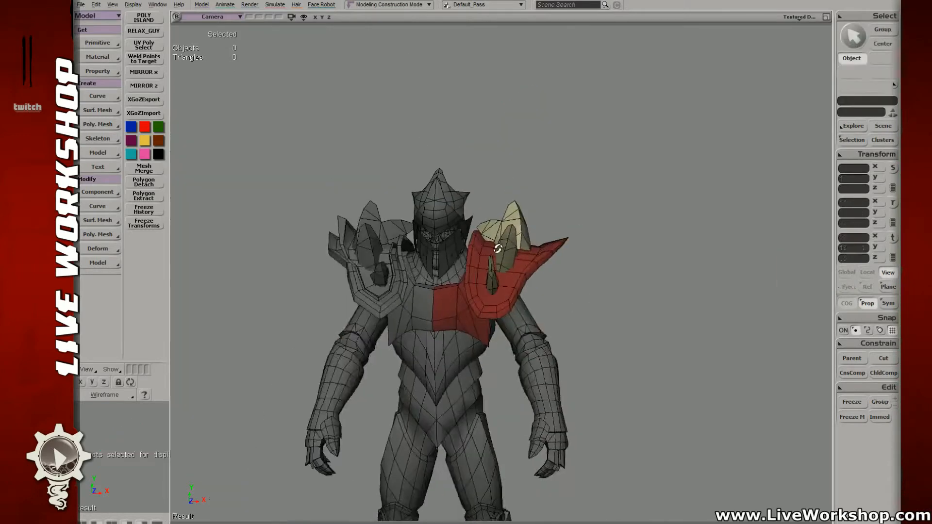
pyautogui.moveTo(543, 258); pyautogui.dragTo(490, 256, button='right')
pyautogui.moveTo(491, 256); pyautogui.dragTo(495, 254, button='middle')
pyautogui.moveTo(495, 253); pyautogui.dragTo(489, 218, button='right')
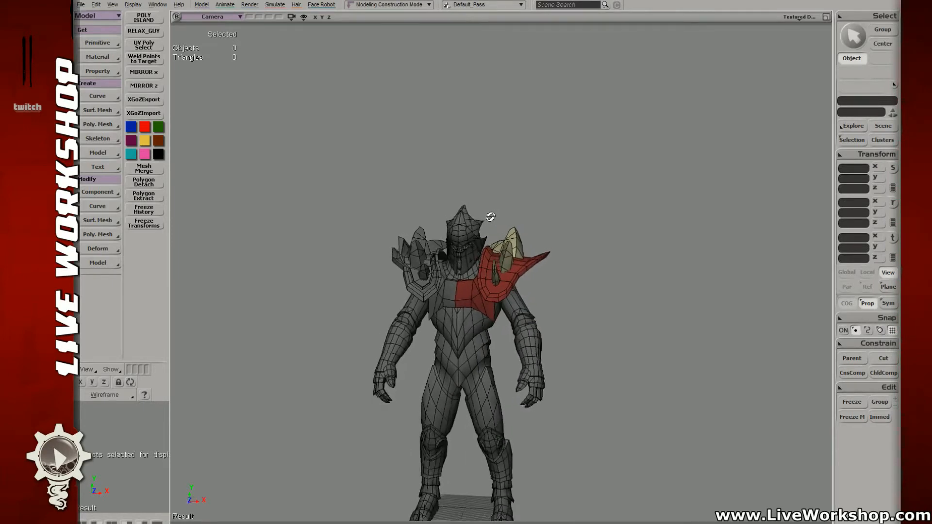
pyautogui.moveTo(489, 217); pyautogui.dragTo(500, 201)
pyautogui.moveTo(499, 201); pyautogui.dragTo(548, 222, button='middle')
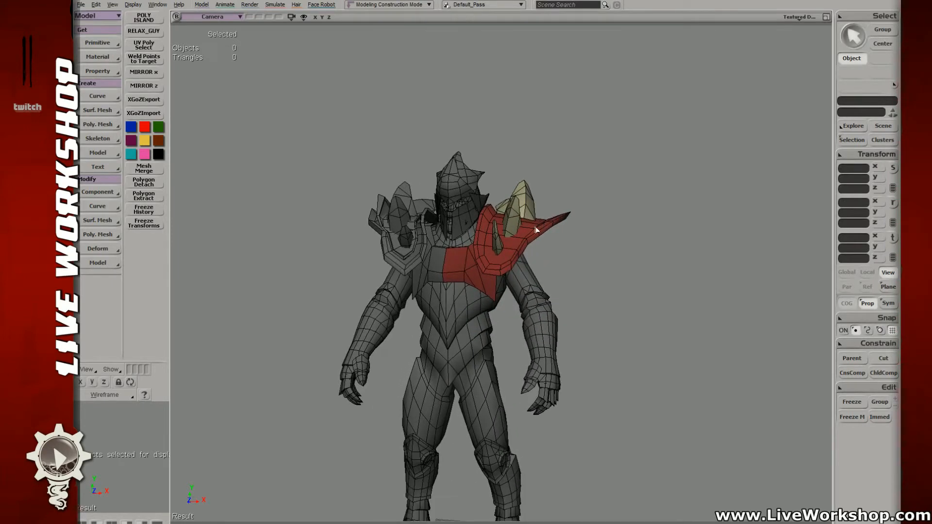
pyautogui.scroll(5, 536, 230)
pyautogui.click(467, 232)
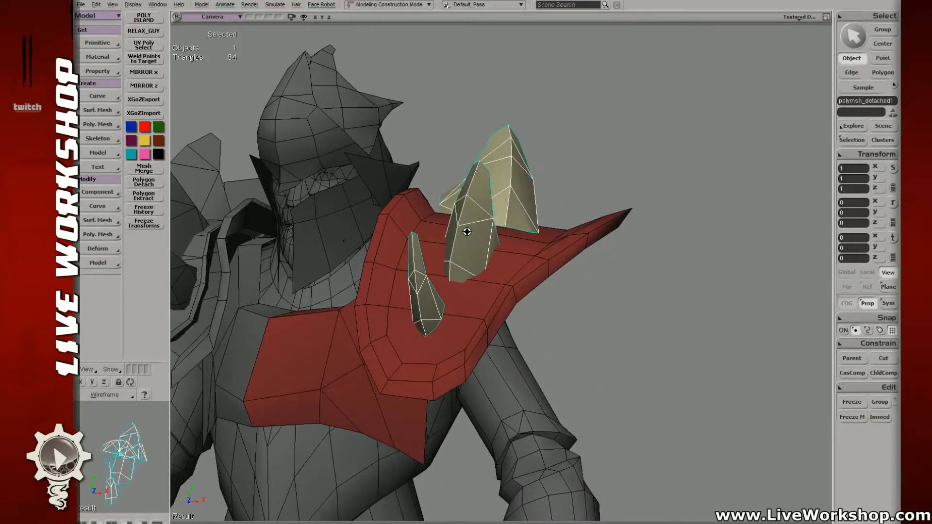
pyautogui.moveTo(467, 232); pyautogui.dragTo(568, 269, button='right')
pyautogui.click(559, 248)
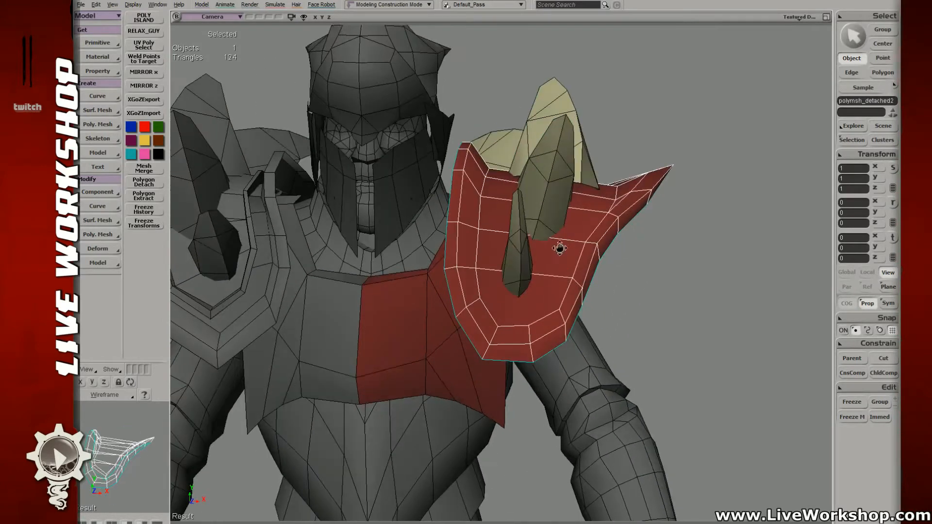
pyautogui.moveTo(559, 248); pyautogui.dragTo(555, 238)
pyautogui.press('t')
pyautogui.press('space')
# - Extract the middle front spike's polygons into a separate object, deleting them from the combined spike mesh
pyautogui.click(537, 226)
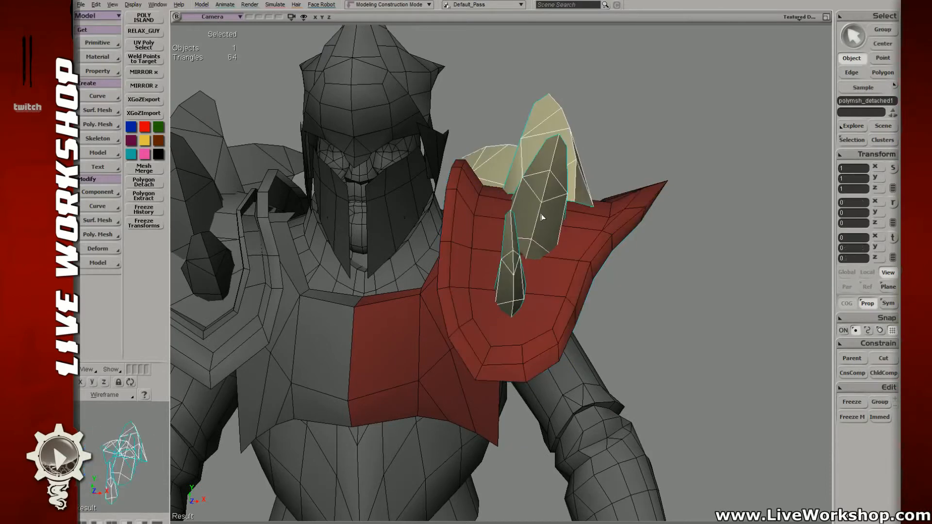
pyautogui.press('u')
pyautogui.rightClick(541, 187)
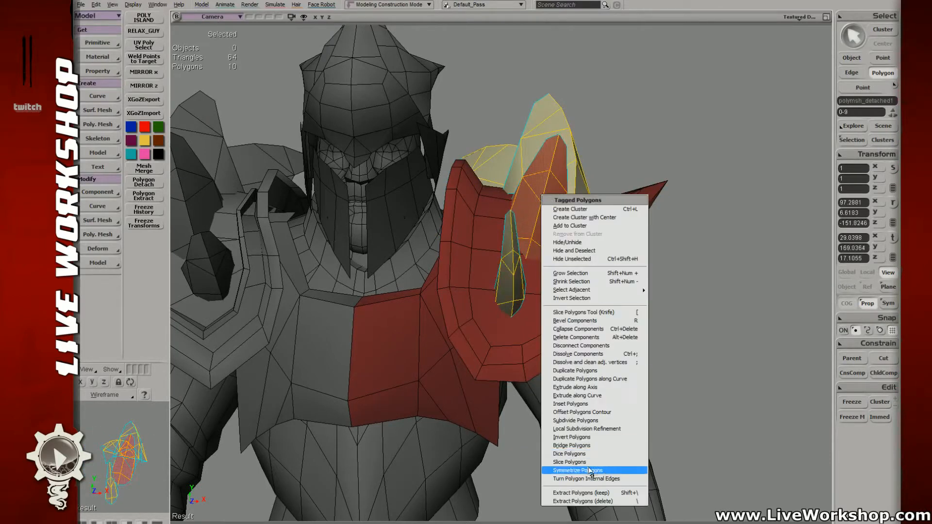
pyautogui.click(582, 504)
# - Extract the tall spike behind it as a polygon island into a separate object, deleting it from the combined mesh
pyautogui.moveTo(604, 441); pyautogui.dragTo(549, 214)
pyautogui.click(576, 220)
pyautogui.press('t')
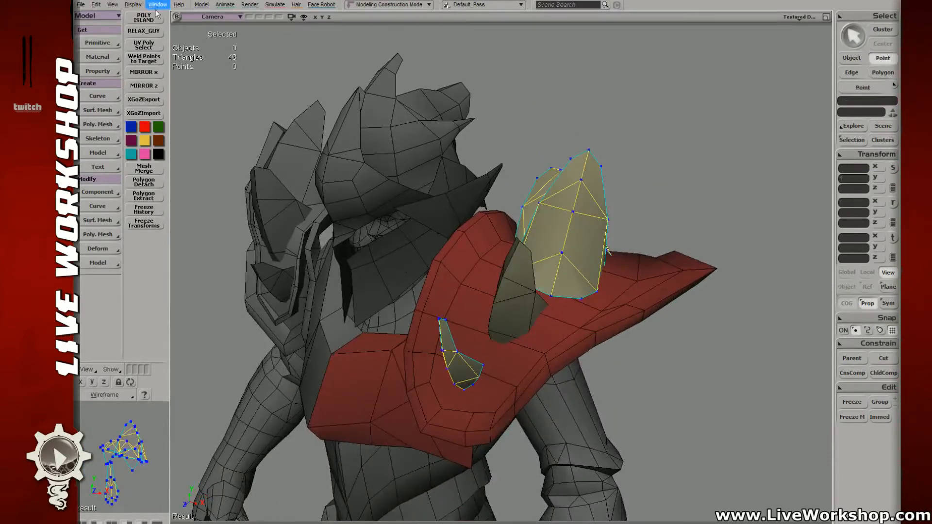
pyautogui.click(143, 18)
pyautogui.click(565, 240)
pyautogui.rightClick(566, 239)
pyautogui.click(597, 485)
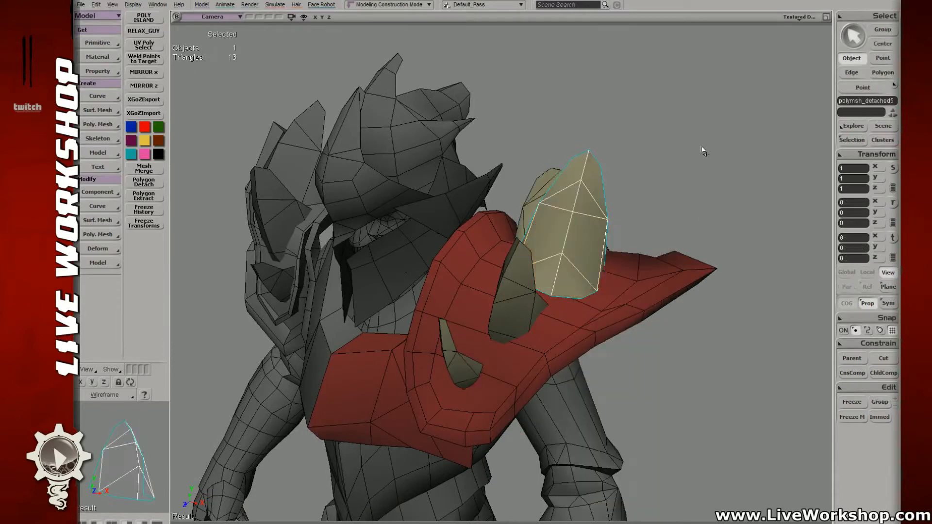
# - Extract the rearmost spike's polygons into a separate object in wireframe display, then return to the shaded view
pyautogui.press('y')
pyautogui.hotkey('shift', 's')
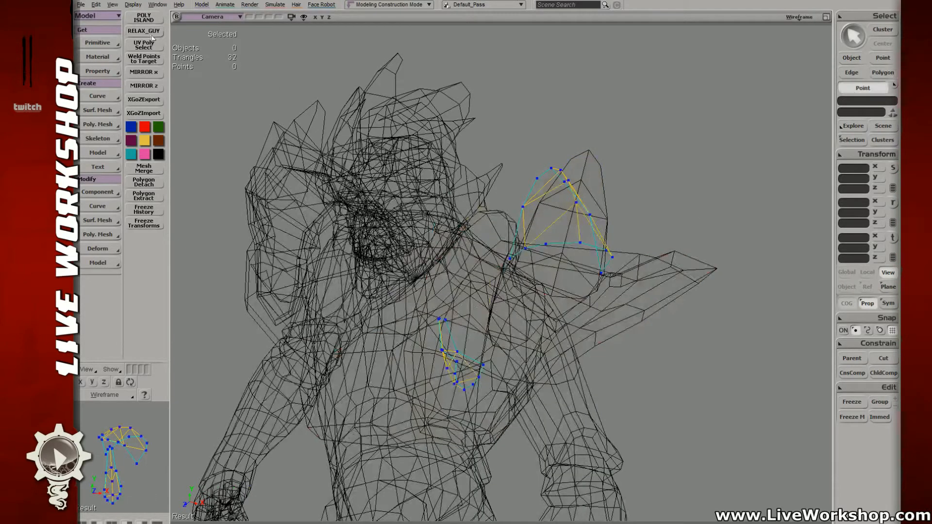
pyautogui.click(560, 211)
pyautogui.rightClick(559, 212)
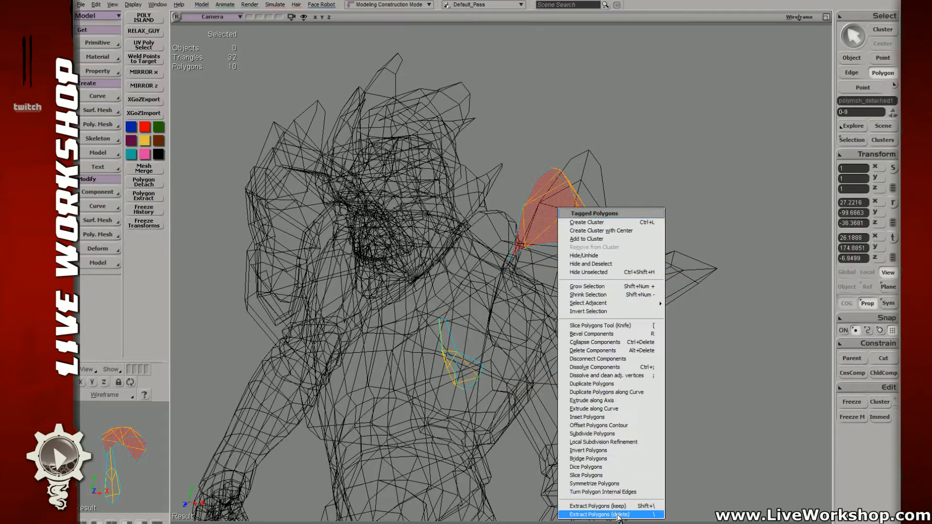
pyautogui.click(607, 505)
pyautogui.hotkey('shift', 's')
# - Check the separated spikes individually, then select the shoulder plate with the three larger spikes and freeze their transforms
pyautogui.moveTo(576, 205); pyautogui.dragTo(616, 206, button='right')
pyautogui.click(470, 217)
pyautogui.click(514, 296)
pyautogui.click(493, 367)
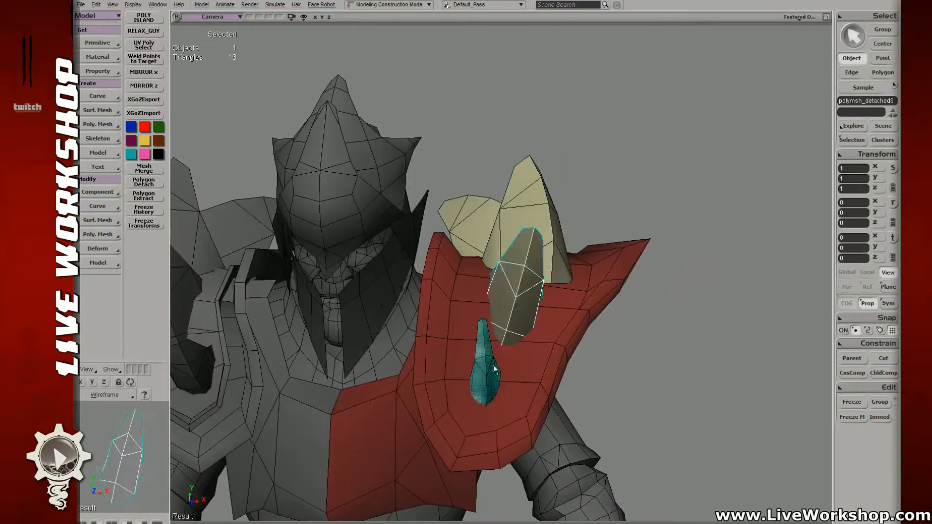
pyautogui.click(522, 204)
pyautogui.moveTo(473, 170); pyautogui.dragTo(470, 274)
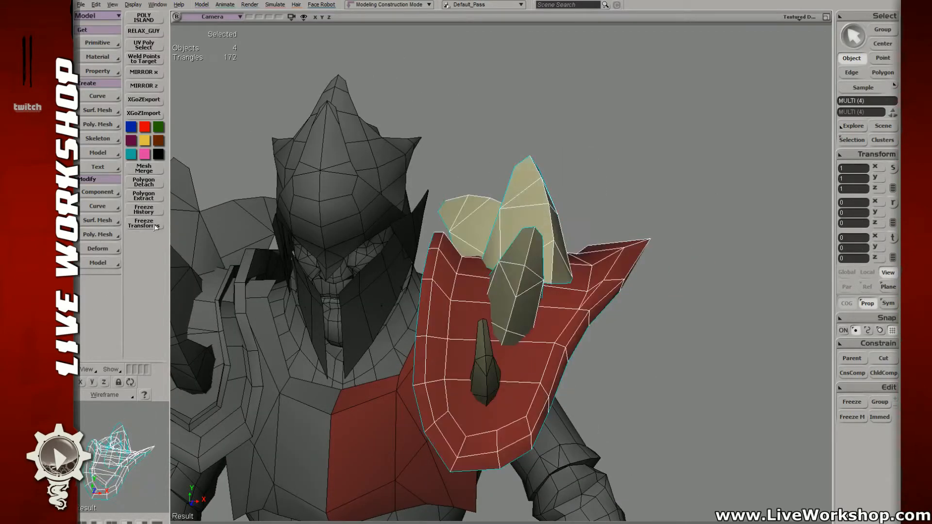
# - Select the middle front spike and scale it along X to about 0.87 to make it narrower
pyautogui.click(459, 134)
pyautogui.moveTo(459, 134); pyautogui.dragTo(379, 151, button='middle')
pyautogui.moveTo(378, 151); pyautogui.dragTo(456, 157)
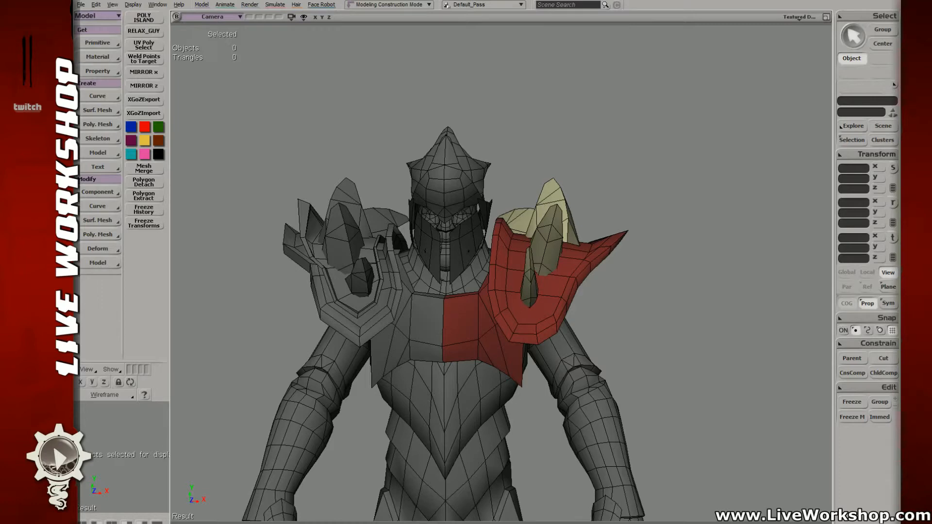
pyautogui.moveTo(578, 222); pyautogui.dragTo(569, 239, button='right')
pyautogui.moveTo(570, 240); pyautogui.dragTo(616, 260, button='middle')
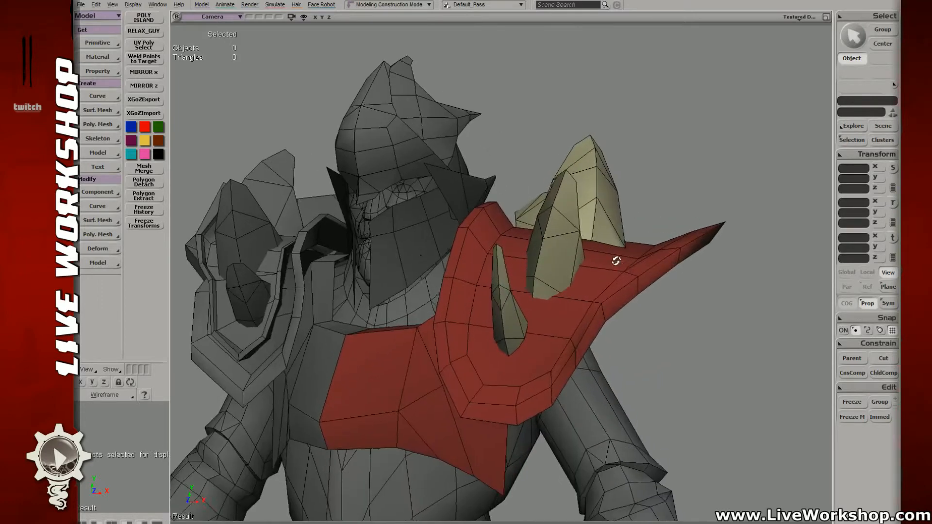
pyautogui.click(579, 241)
pyautogui.moveTo(616, 261); pyautogui.dragTo(530, 250, button='right')
pyautogui.press('x')
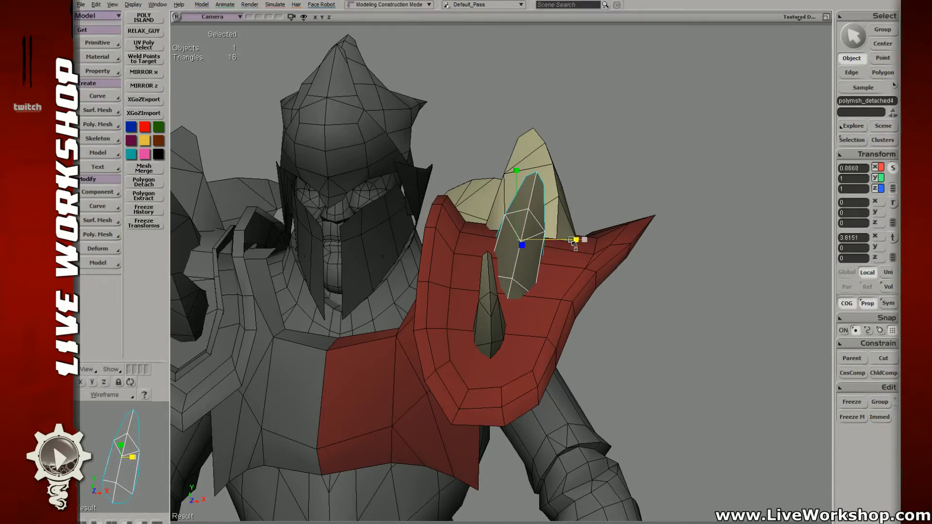
# - Bridge the open border edges on the back of the middle front spike with new polygons
pyautogui.press('s')
pyautogui.moveTo(574, 242); pyautogui.dragTo(508, 275, button='right')
pyautogui.press('e')
pyautogui.click(508, 293)
pyautogui.press('b')
pyautogui.press('s')
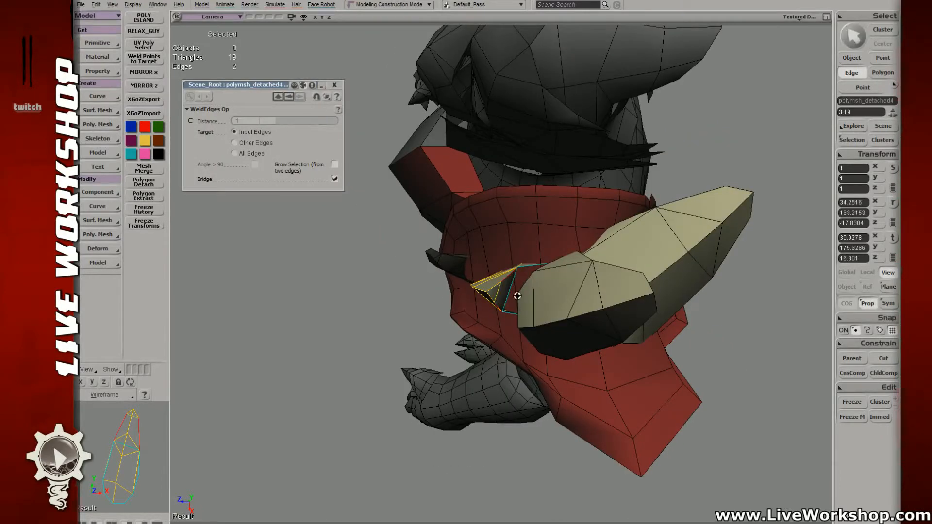
pyautogui.moveTo(517, 296); pyautogui.dragTo(525, 270, button='right')
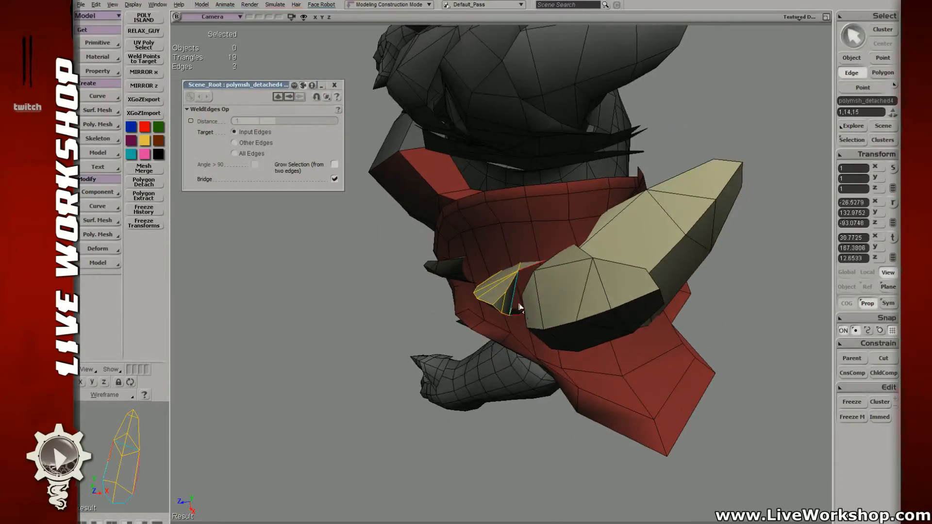
pyautogui.moveTo(524, 307)
pyautogui.mouseDown(button='right')
pyautogui.moveTo(541, 270)
pyautogui.moveTo(545, 219)
pyautogui.moveTo(545, 249)
pyautogui.moveTo(516, 274)
pyautogui.moveTo(493, 253)
pyautogui.mouseUp(button='right')
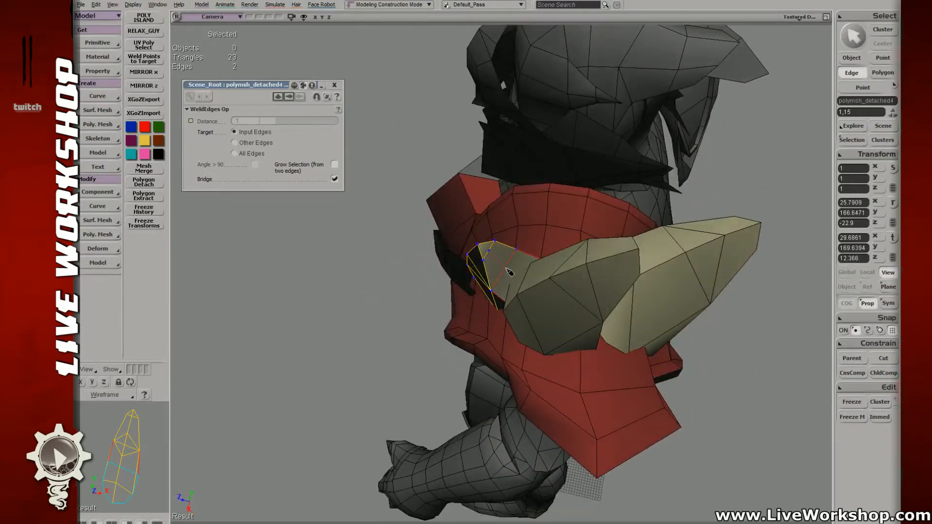
pyautogui.click(544, 294)
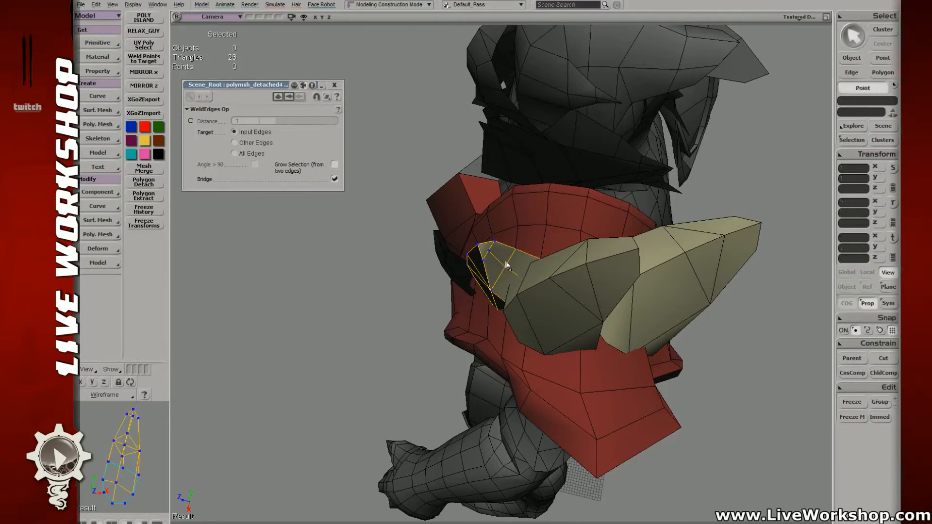
# - Move the new back edges of the middle front spike and adjust a back point to shape its rear side
pyautogui.rightClick(505, 266)
pyautogui.moveTo(512, 285); pyautogui.dragTo(543, 262, button='right')
pyautogui.press('v')
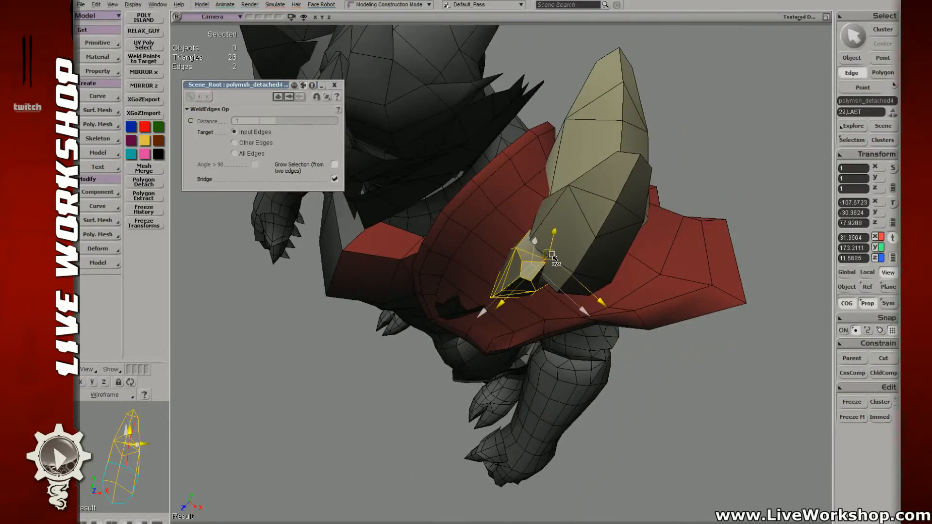
pyautogui.moveTo(552, 255); pyautogui.dragTo(538, 269)
pyautogui.press('t')
pyautogui.click(544, 263)
pyautogui.press('v')
pyautogui.moveTo(538, 269); pyautogui.dragTo(512, 223, button='right')
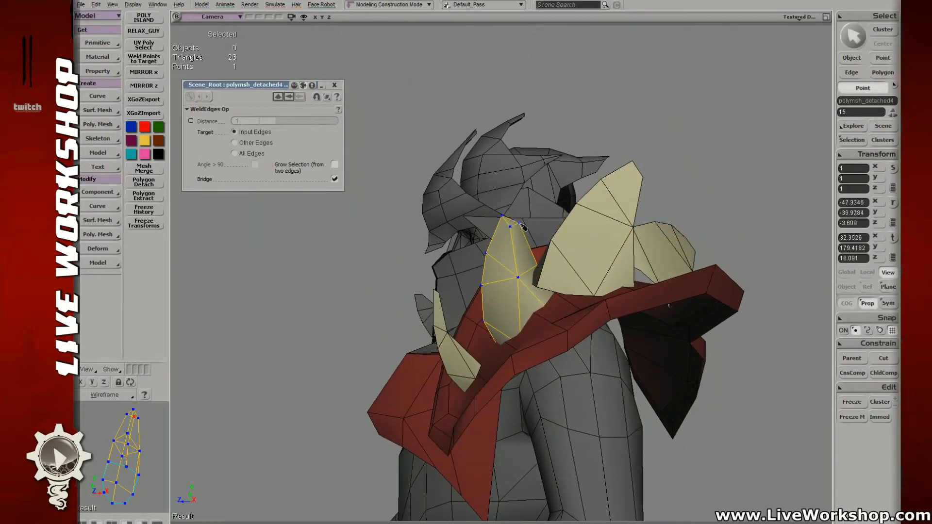
# - Reposition the points at the middle front spike's tip from the side to refine its profile
pyautogui.click(503, 216)
pyautogui.press('v')
pyautogui.moveTo(502, 216)
pyautogui.mouseDown()
pyautogui.moveTo(507, 209)
pyautogui.moveTo(512, 224)
pyautogui.mouseUp()
pyautogui.click(510, 227)
pyautogui.press('v')
# - Select the two points just below the middle front spike's tip, scale them closer together and shift them slightly
pyautogui.moveTo(535, 208); pyautogui.dragTo(486, 238, button='right')
pyautogui.keyDown('shift'); pyautogui.click(477, 244); pyautogui.keyUp('shift')
pyautogui.press('v')
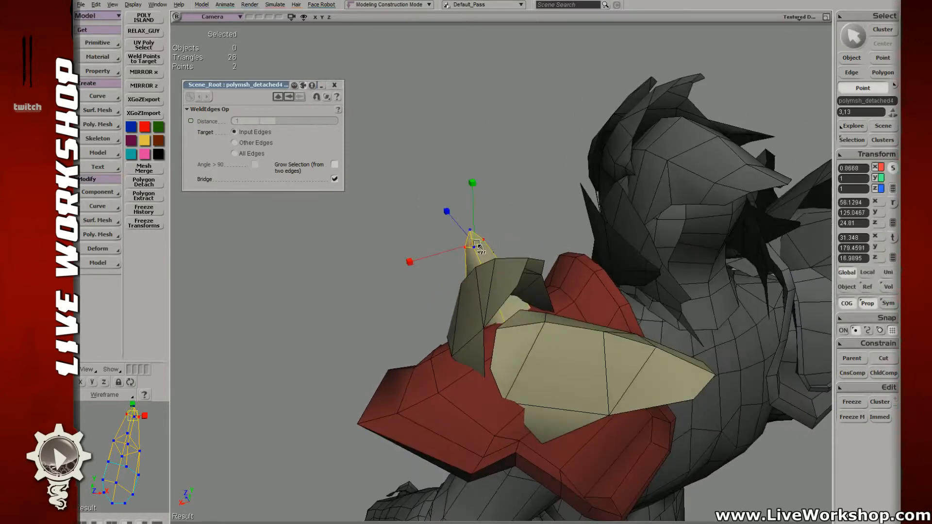
pyautogui.moveTo(459, 245); pyautogui.dragTo(456, 247)
pyautogui.press('v')
pyautogui.moveTo(474, 243)
pyautogui.mouseDown()
pyautogui.moveTo(474, 227)
pyautogui.moveTo(475, 243)
pyautogui.mouseUp()
# - Move the tip point and the inner point below it on the middle front spike to sharpen its end
pyautogui.click(470, 230)
pyautogui.press('v')
pyautogui.press('m')
pyautogui.moveTo(474, 243); pyautogui.dragTo(549, 220, button='right')
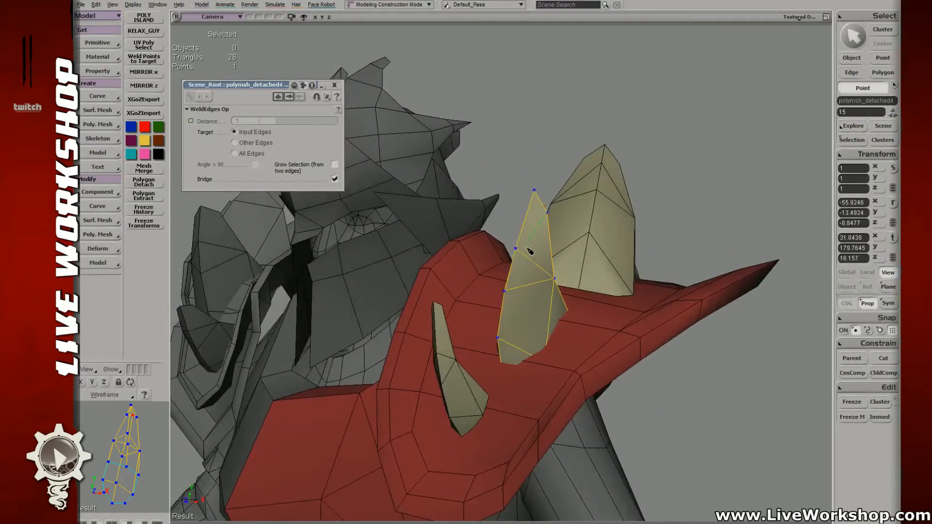
pyautogui.moveTo(511, 247); pyautogui.dragTo(524, 208, button='right')
pyautogui.click(525, 209)
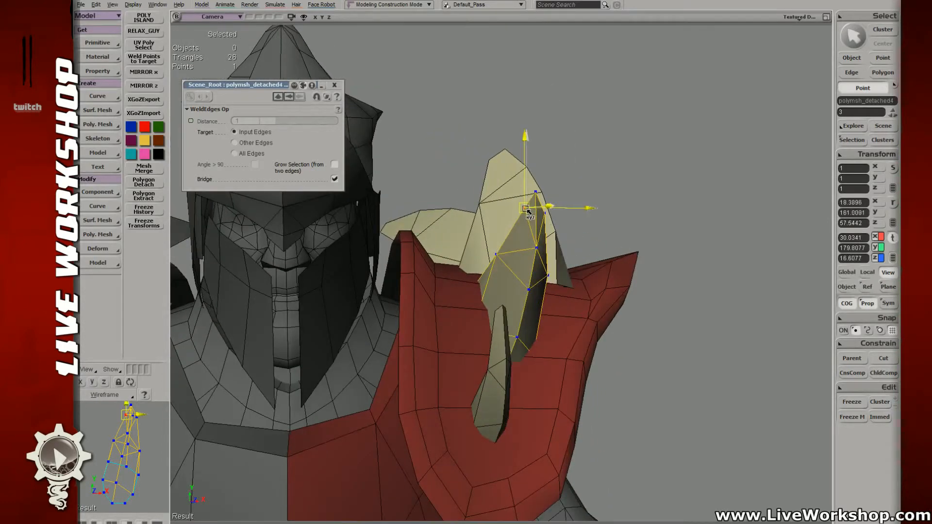
pyautogui.press('v')
pyautogui.moveTo(532, 210); pyautogui.dragTo(533, 210)
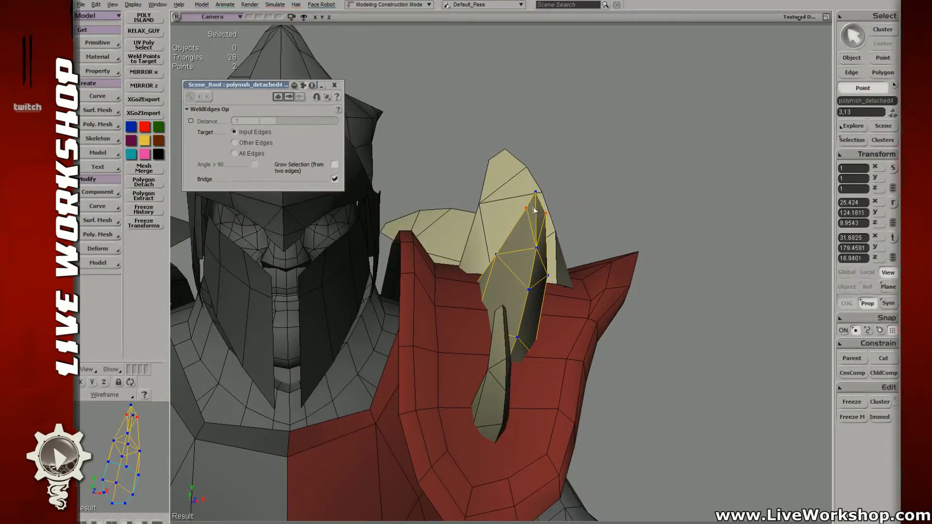
# - Reposition the point at the middle of the front spike's inner side, working from above
pyautogui.moveTo(536, 235); pyautogui.dragTo(506, 250, button='right')
pyautogui.click(496, 254)
pyautogui.press('m')
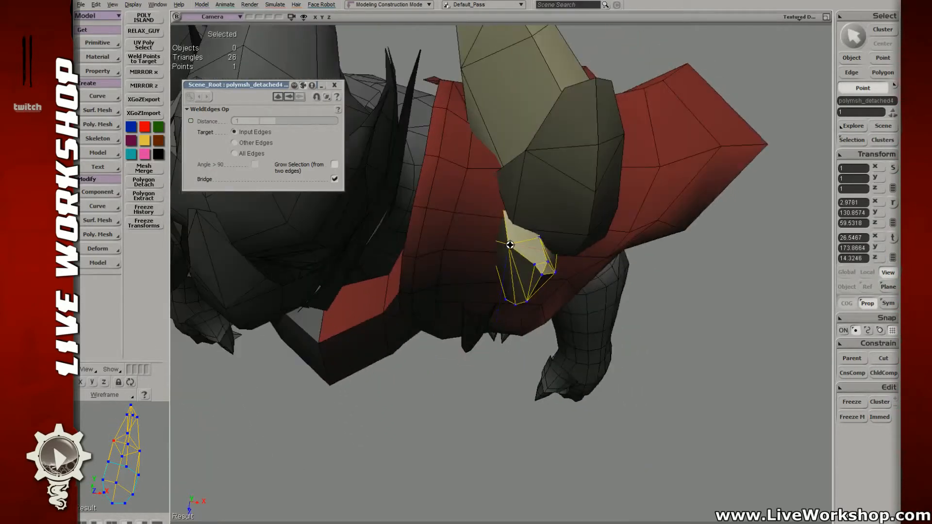
pyautogui.moveTo(514, 247); pyautogui.dragTo(508, 245)
pyautogui.moveTo(507, 246)
pyautogui.mouseDown(button='right')
pyautogui.moveTo(532, 166)
pyautogui.moveTo(534, 239)
pyautogui.moveTo(583, 268)
pyautogui.moveTo(517, 279)
pyautogui.moveTo(491, 249)
pyautogui.mouseUp(button='right')
pyautogui.press('v')
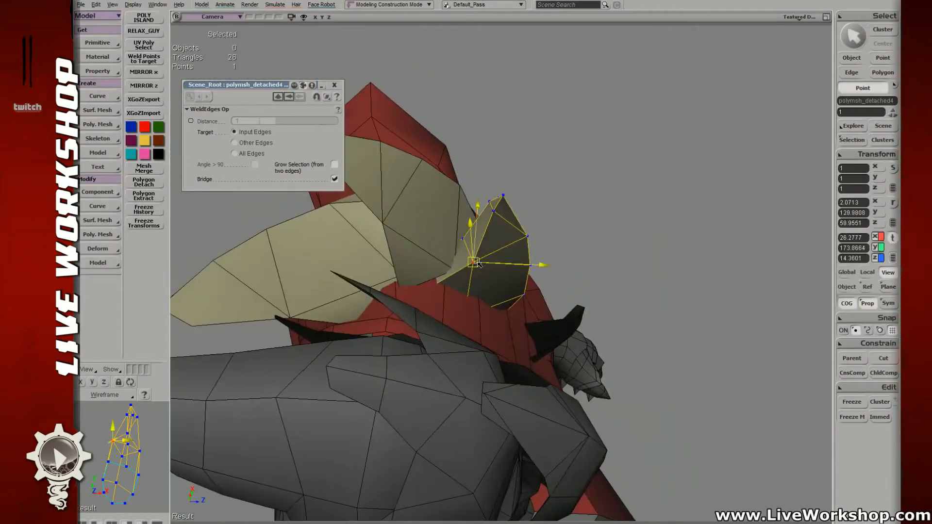
pyautogui.moveTo(475, 264); pyautogui.dragTo(477, 263)
# - Adjust the back and outer points just below the middle front spike's tip to even out its cross-section
pyautogui.click(494, 213)
pyautogui.press('v')
pyautogui.moveTo(495, 213); pyautogui.dragTo(499, 217)
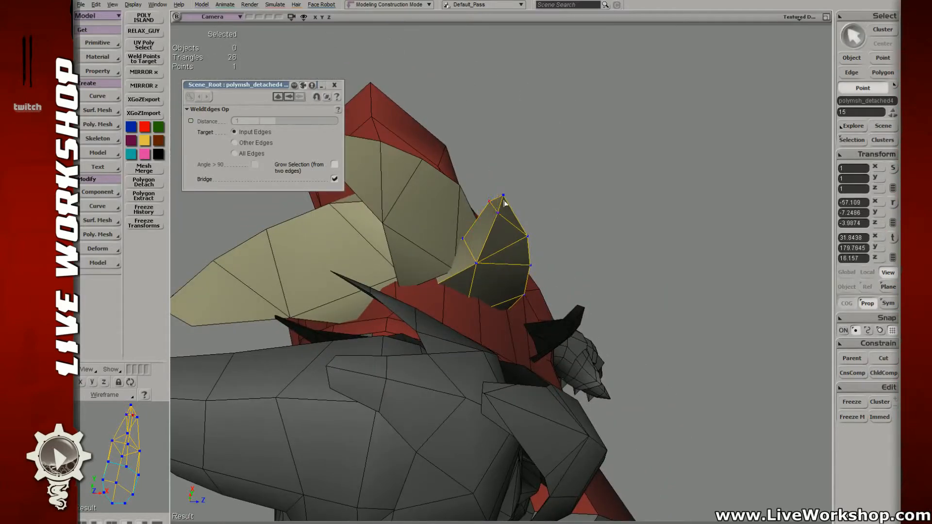
pyautogui.moveTo(510, 219); pyautogui.dragTo(479, 247, button='right')
pyautogui.press('v')
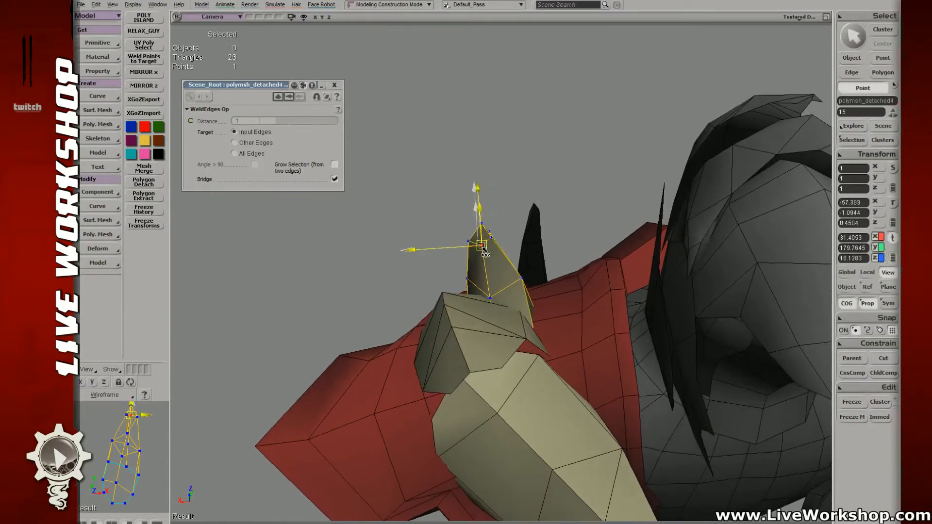
pyautogui.press('space')
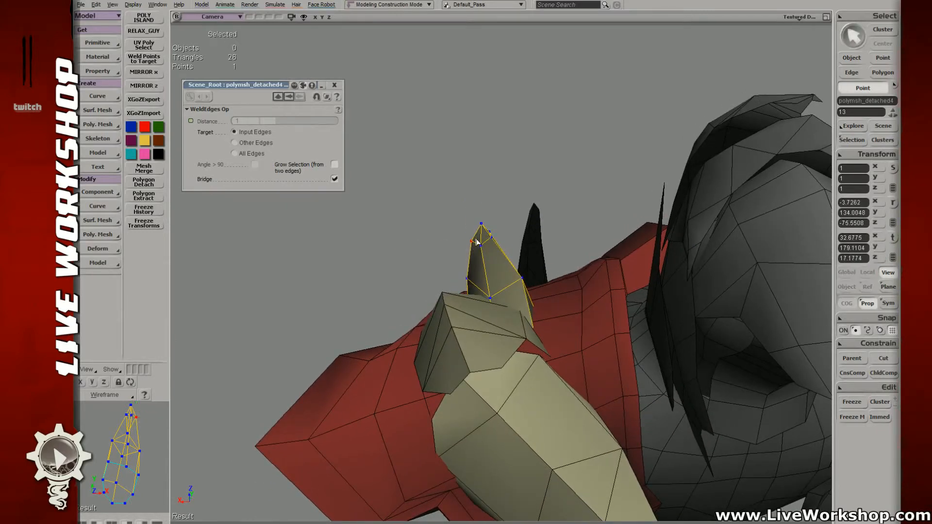
# - Reposition the inner point below the middle front spike's tip and the point at its inner bulge
pyautogui.moveTo(533, 214); pyautogui.dragTo(554, 172, button='right')
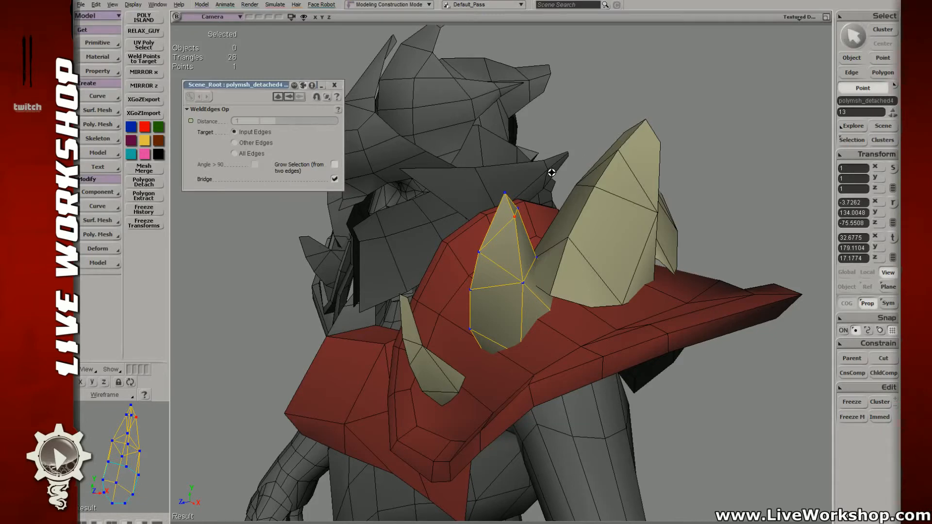
pyautogui.moveTo(551, 173); pyautogui.dragTo(569, 164, button='right')
pyautogui.press('v')
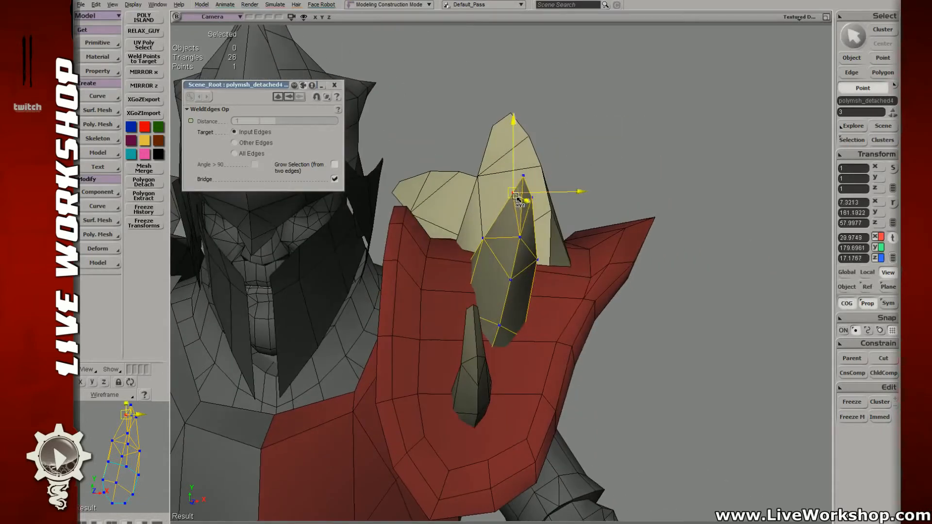
pyautogui.moveTo(513, 196); pyautogui.dragTo(524, 219, button='right')
pyautogui.press('v')
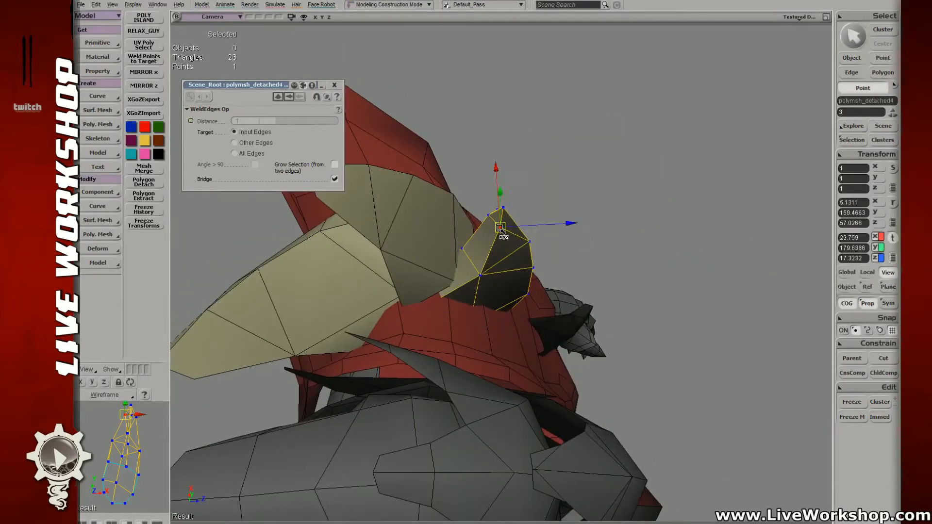
pyautogui.press('t')
pyautogui.click(481, 276)
pyautogui.press('v')
pyautogui.moveTo(482, 278); pyautogui.dragTo(487, 272)
# - Select the three points along the middle front spike's front ridge and pull them back slightly
pyautogui.press('s')
pyautogui.moveTo(540, 273)
pyautogui.mouseDown(button='right')
pyautogui.moveTo(537, 254)
pyautogui.moveTo(537, 262)
pyautogui.mouseUp(button='right')
pyautogui.press('t')
pyautogui.moveTo(515, 218); pyautogui.dragTo(548, 314)
pyautogui.press('v')
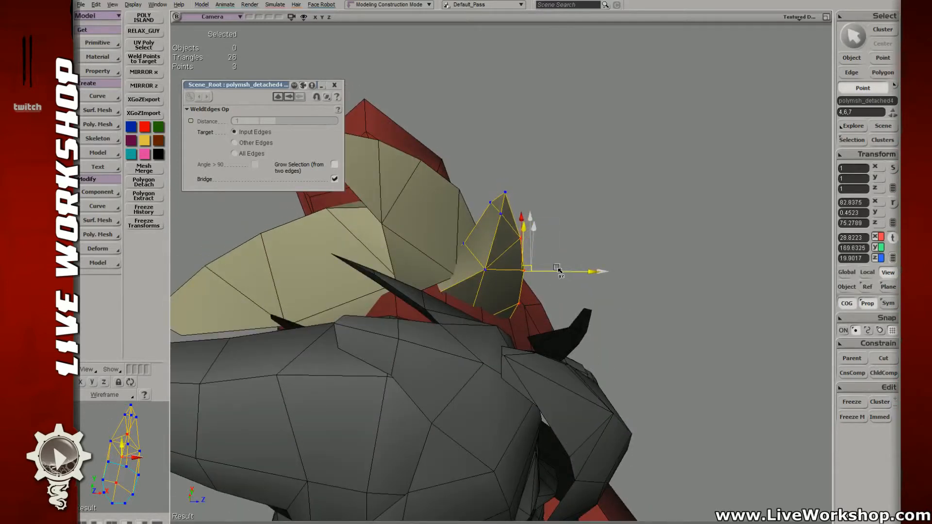
pyautogui.press('s')
# - Adjust the middle front spike's upper ridge points and a side point individually from the front to smooth its outline
pyautogui.moveTo(565, 267); pyautogui.dragTo(527, 258, button='right')
pyautogui.press('t')
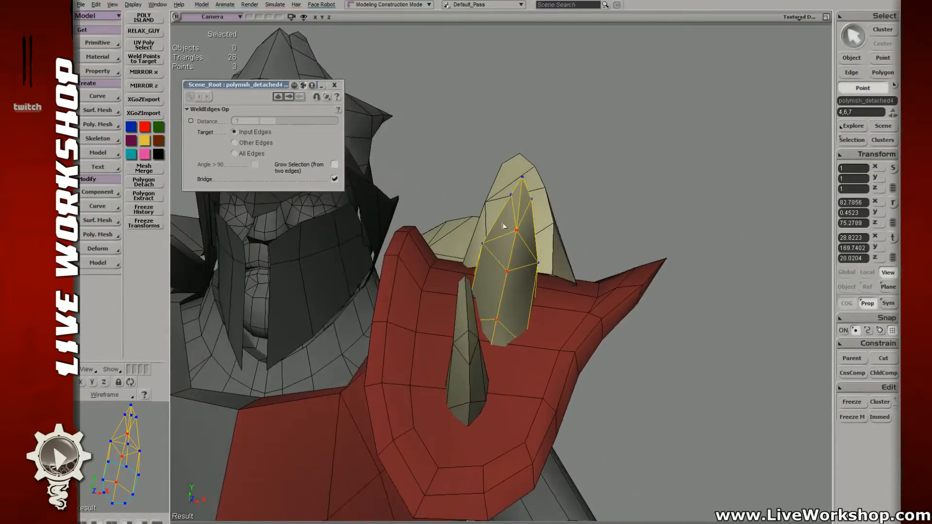
pyautogui.press('v')
pyautogui.moveTo(504, 225); pyautogui.dragTo(489, 251)
pyautogui.press('t')
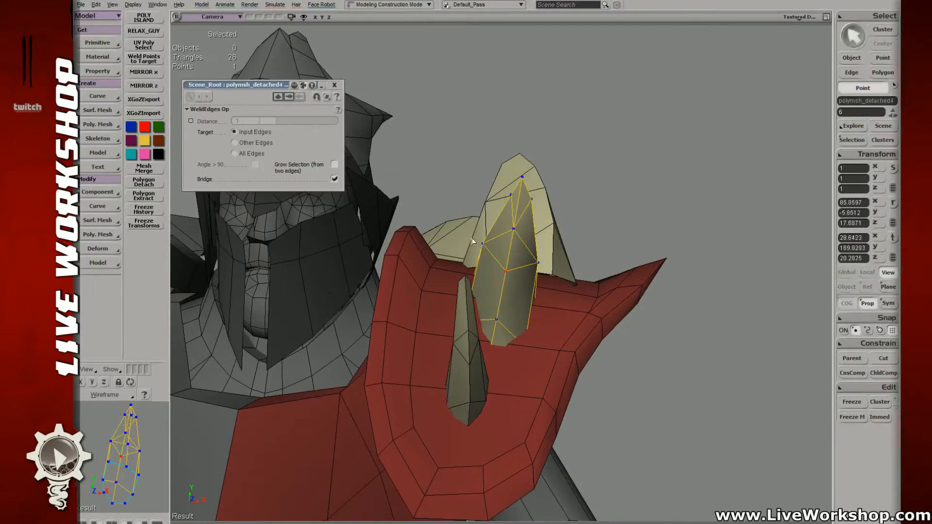
pyautogui.press('v')
pyautogui.press('s')
# - Select the three points ringing the middle front spike just below its tip and adjust their position from the side
pyautogui.moveTo(490, 251); pyautogui.dragTo(548, 240, button='right')
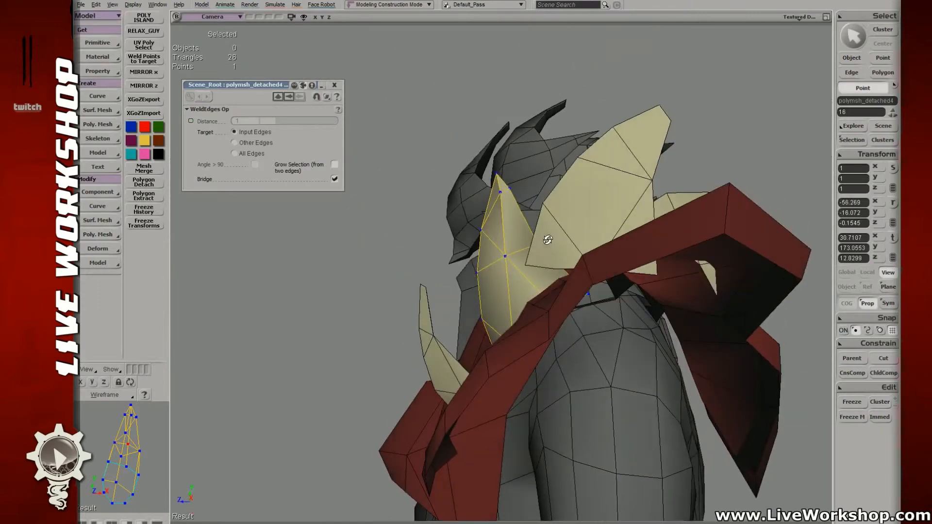
pyautogui.moveTo(537, 241); pyautogui.dragTo(533, 243)
pyautogui.press('t')
pyautogui.moveTo(494, 183); pyautogui.dragTo(516, 200)
pyautogui.press('v')
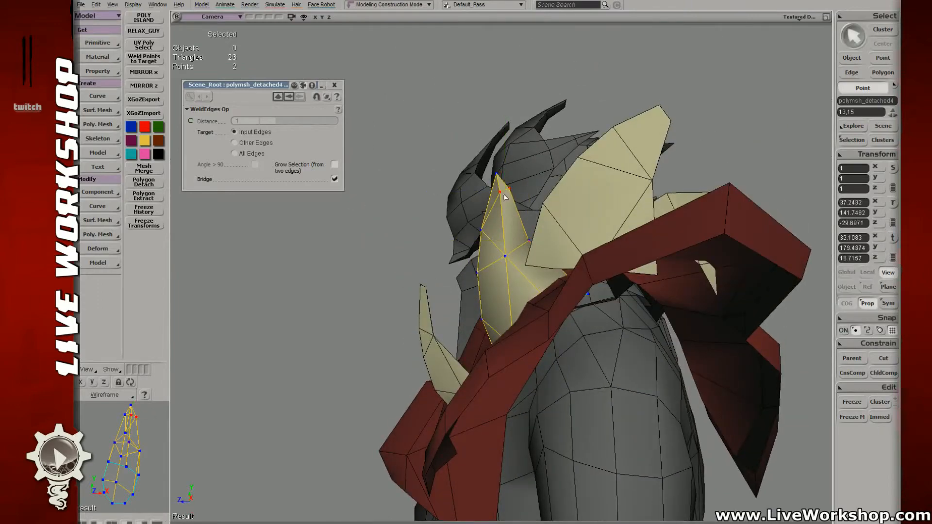
pyautogui.press('4')
pyautogui.keyDown('shift'); pyautogui.click(505, 191); pyautogui.keyUp('shift')
pyautogui.press('v')
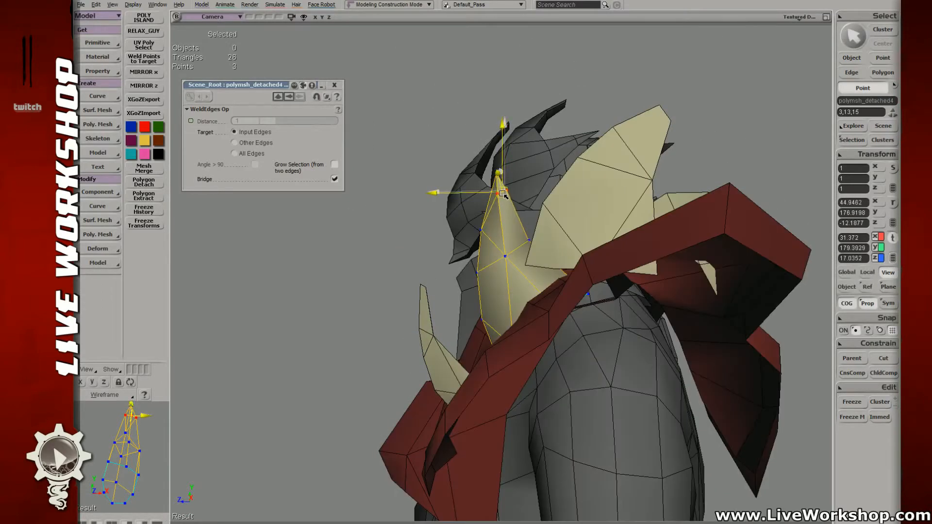
# - Reposition the upper front point below the middle front spike's tip to smooth its side profile
pyautogui.press('s')
pyautogui.moveTo(491, 205); pyautogui.dragTo(484, 243, button='right')
pyautogui.press('t')
pyautogui.click(530, 203)
pyautogui.press('v')
pyautogui.press('s')
pyautogui.press('t')
pyautogui.click(485, 212)
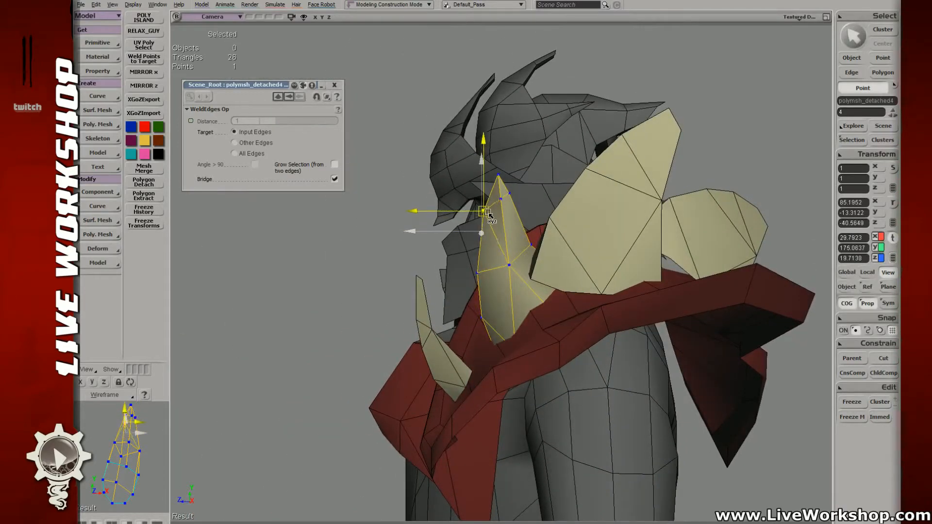
# - Shift the mid-height point on the middle front spike's front ridge outward from the front
pyautogui.press('s')
pyautogui.moveTo(491, 212); pyautogui.dragTo(539, 213, button='right')
pyautogui.click(514, 266)
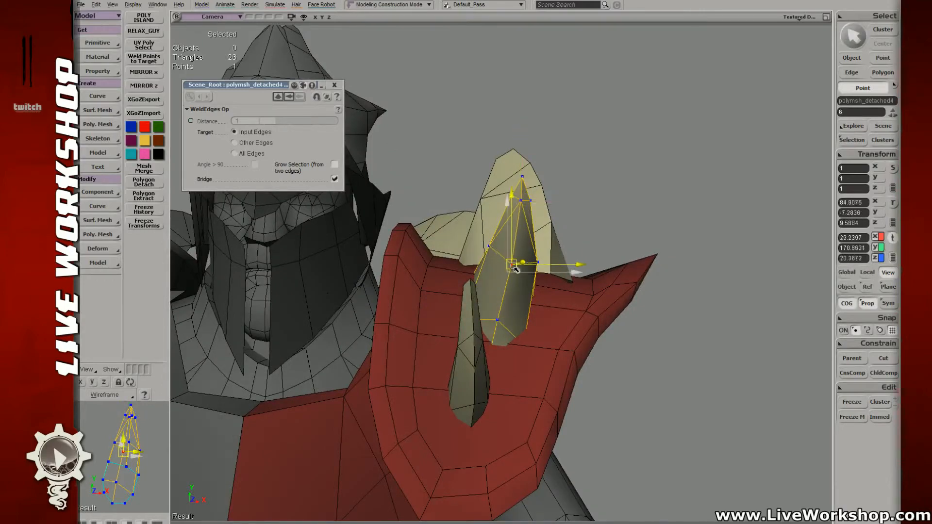
pyautogui.press('s')
pyautogui.moveTo(506, 291); pyautogui.dragTo(475, 309, button='right')
# - Raise the lowest point on the middle front spike's front ridge slightly to straighten the profile near the base
pyautogui.press('t')
pyautogui.press('4')
pyautogui.click(509, 280)
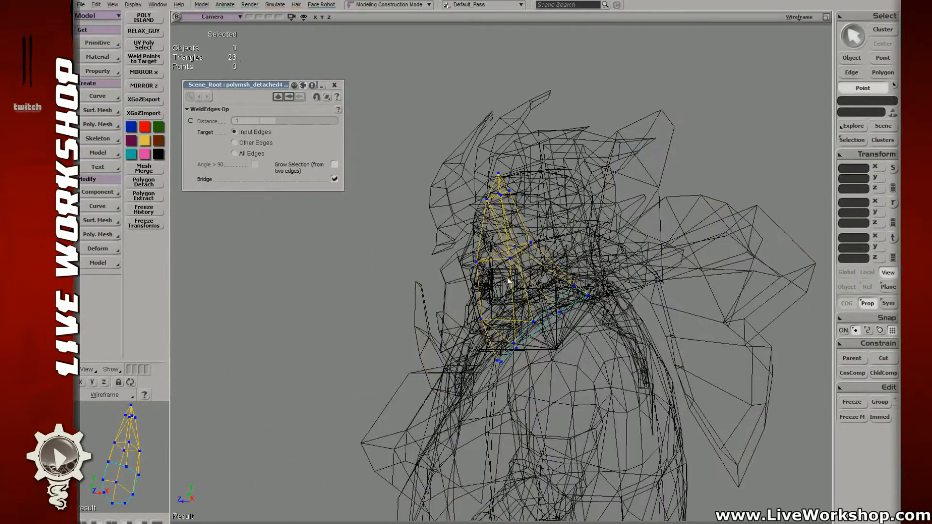
pyautogui.press('s')
pyautogui.moveTo(509, 277); pyautogui.dragTo(490, 286, button='right')
pyautogui.press('4')
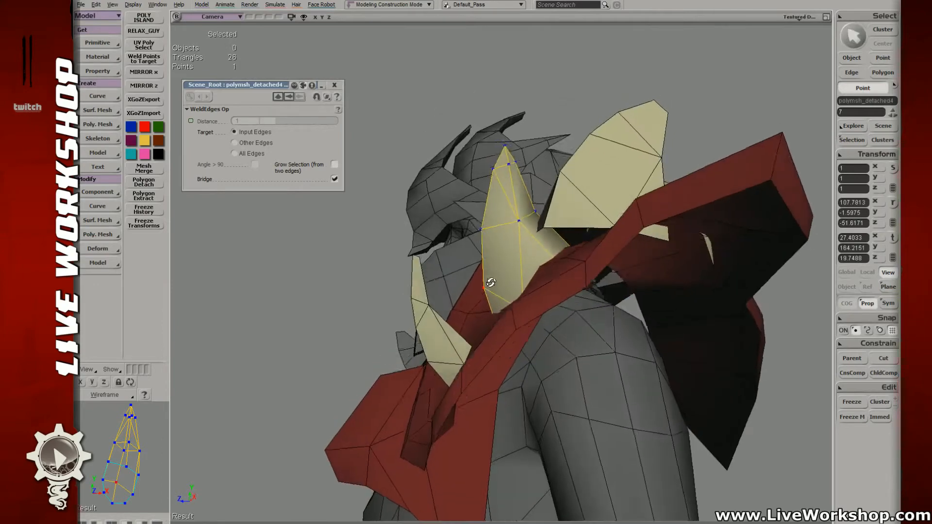
pyautogui.click(486, 286)
pyautogui.moveTo(485, 281); pyautogui.dragTo(485, 280)
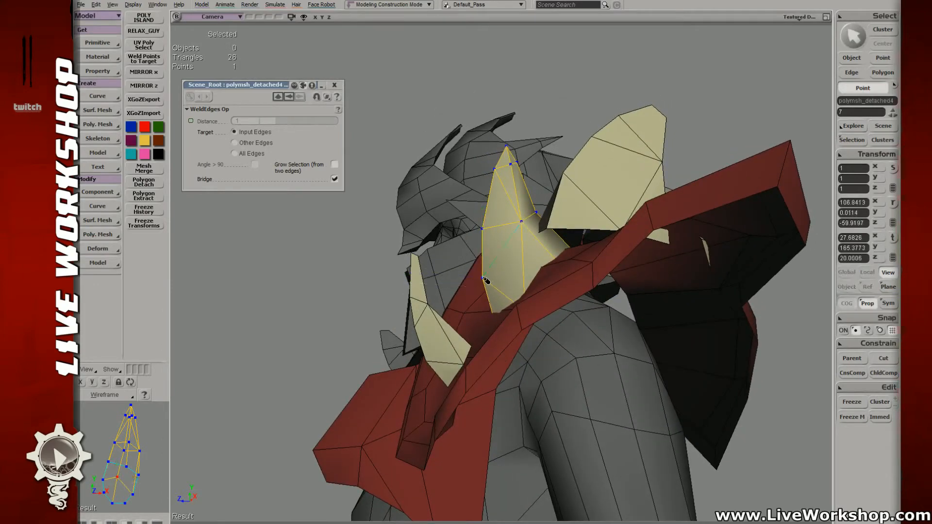
pyautogui.press('s')
pyautogui.moveTo(486, 280); pyautogui.dragTo(501, 340, button='right')
# - Leave point editing, deselect the middle front spike and review the whole shoulder armour from the front
pyautogui.press('s')
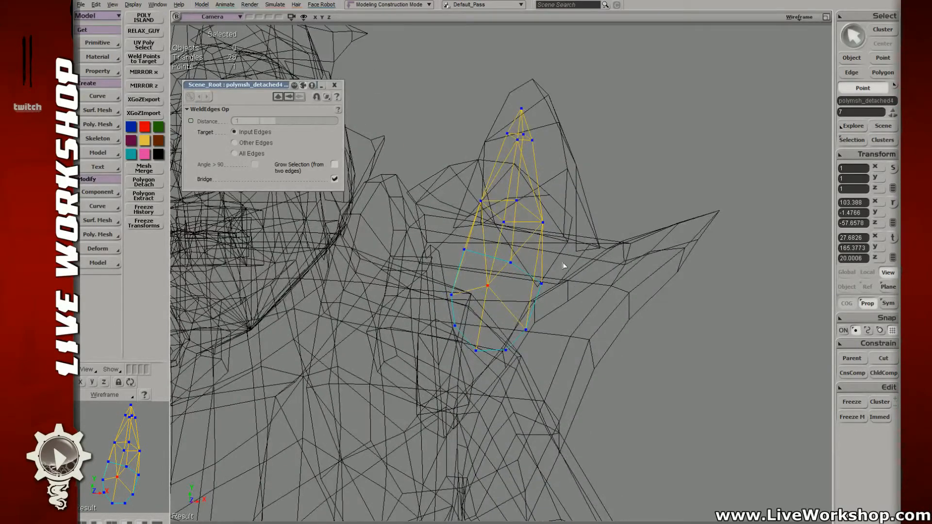
pyautogui.press('space')
pyautogui.press('5')
pyautogui.hotkey('ctrl', 'z')
pyautogui.hotkey('ctrl', 'z')
pyautogui.press('space')
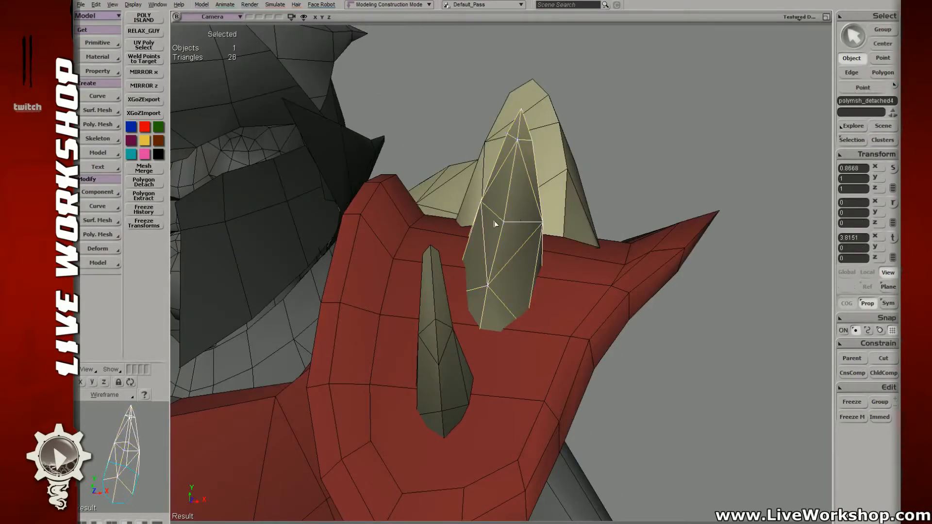
pyautogui.click(604, 163)
pyautogui.moveTo(604, 163); pyautogui.dragTo(558, 176, button='middle')
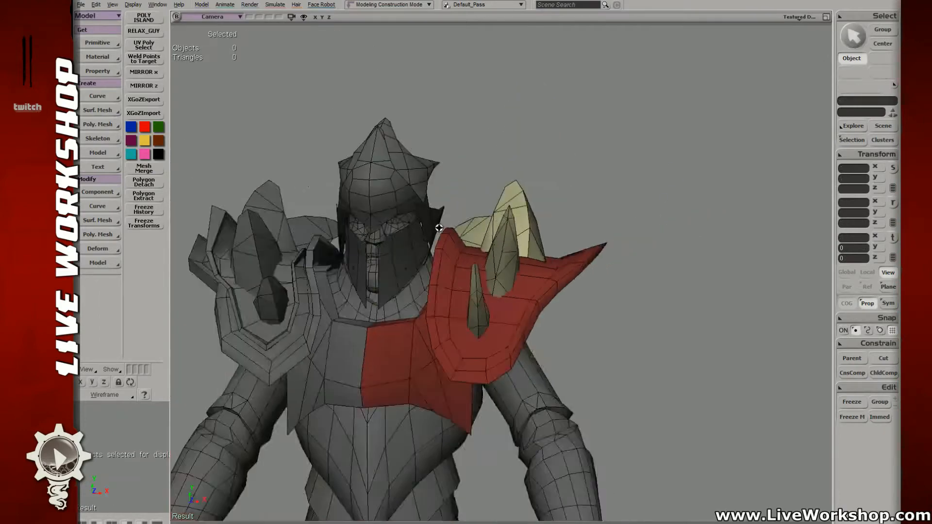
pyautogui.moveTo(558, 176); pyautogui.dragTo(491, 266, button='right')
# - Weld a surplus point at the middle front spike's lower base into its neighbour and reposition the merged point
pyautogui.press('space')
pyautogui.click(501, 272)
pyautogui.moveTo(501, 272); pyautogui.dragTo(505, 291, button='middle')
pyautogui.moveTo(505, 291); pyautogui.dragTo(499, 322, button='right')
pyautogui.press('4')
pyautogui.press('t')
pyautogui.moveTo(488, 304); pyautogui.dragTo(531, 338)
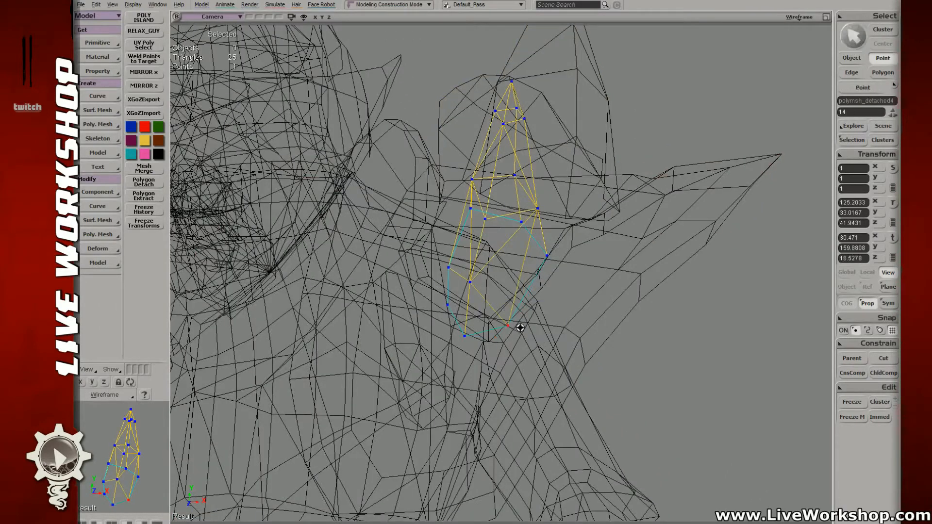
pyautogui.click(510, 326)
pyautogui.moveTo(532, 339)
pyautogui.mouseDown(button='right')
pyautogui.moveTo(511, 326)
pyautogui.moveTo(535, 313)
pyautogui.moveTo(499, 322)
pyautogui.mouseUp(button='right')
pyautogui.press('5')
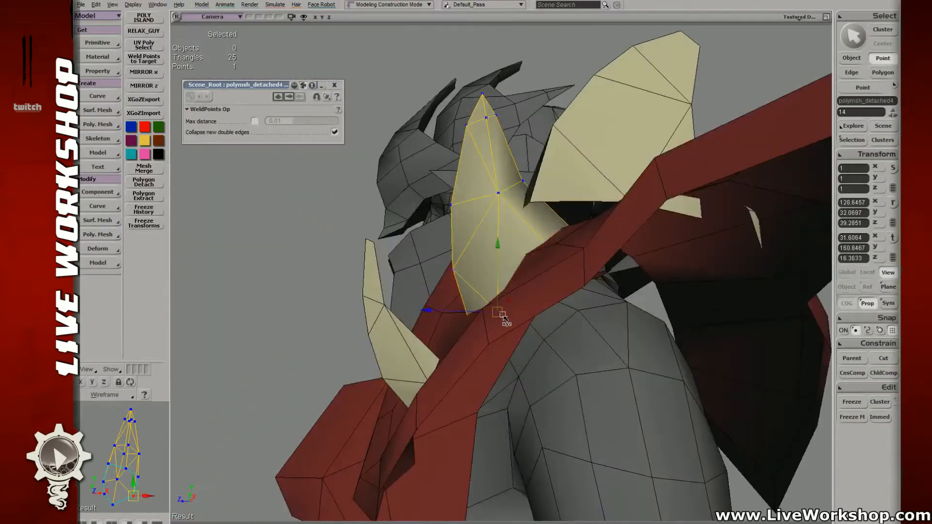
pyautogui.press('v')
pyautogui.moveTo(492, 312); pyautogui.dragTo(493, 313)
# - Reposition the outer base point of the middle front spike where it meets the shoulder plate
pyautogui.press('4')
pyautogui.press('t')
pyautogui.moveTo(536, 278)
pyautogui.mouseDown(button='right')
pyautogui.moveTo(536, 292)
pyautogui.moveTo(534, 280)
pyautogui.moveTo(559, 277)
pyautogui.mouseUp(button='right')
pyautogui.click(535, 281)
pyautogui.press('5')
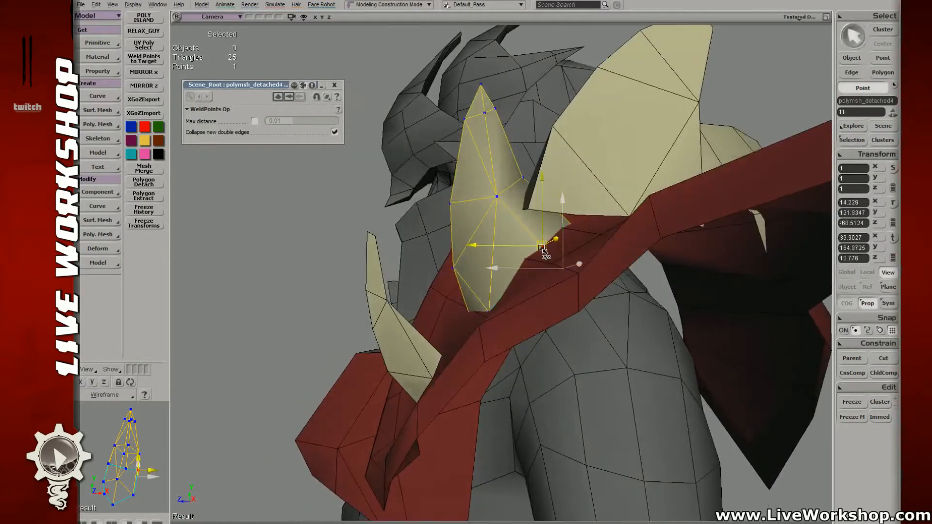
pyautogui.moveTo(542, 248); pyautogui.dragTo(550, 255)
# - Weld the surplus inner base point of the middle front spike and move the merged point up and outward
pyautogui.press('4')
pyautogui.moveTo(550, 255)
pyautogui.mouseDown(button='right')
pyautogui.moveTo(535, 266)
pyautogui.moveTo(542, 252)
pyautogui.mouseUp(button='right')
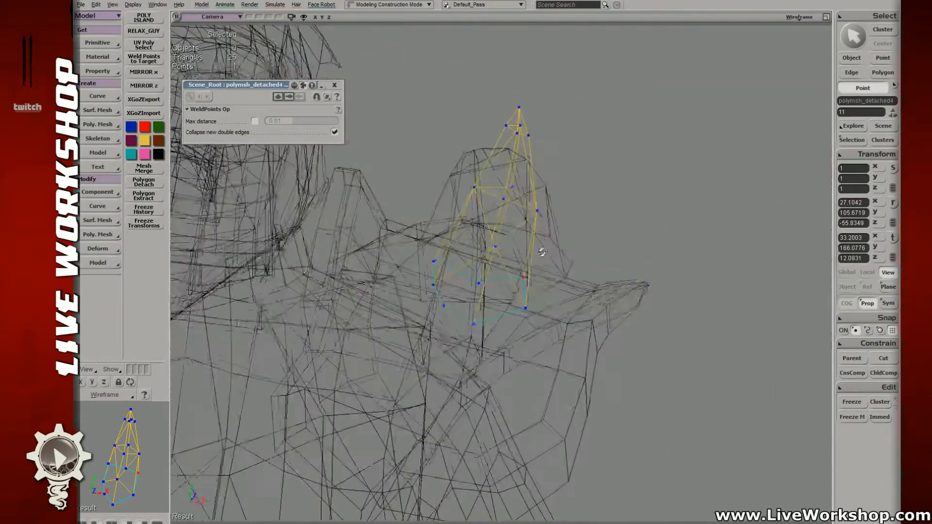
pyautogui.click(444, 305)
pyautogui.press('v')
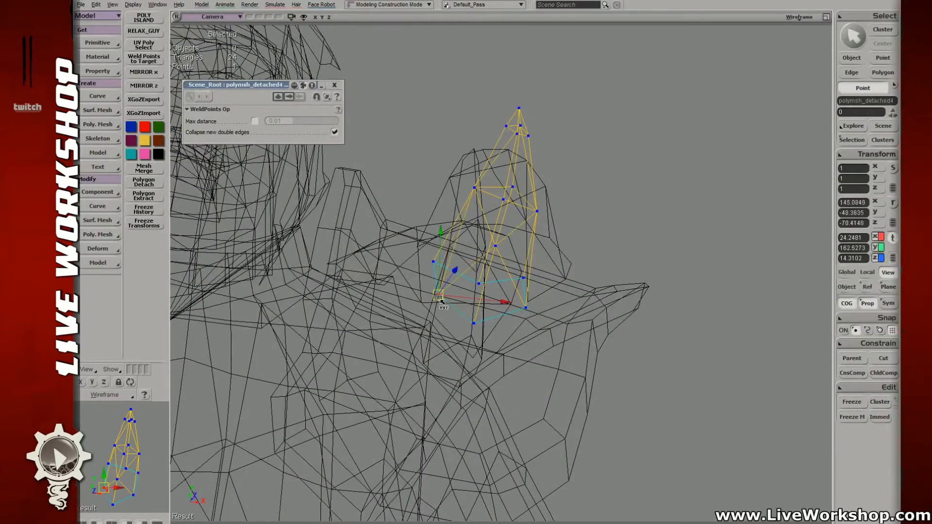
pyautogui.moveTo(444, 305); pyautogui.dragTo(434, 288)
pyautogui.press('5')
pyautogui.moveTo(461, 297)
pyautogui.mouseDown(button='right')
pyautogui.moveTo(476, 314)
pyautogui.moveTo(491, 306)
pyautogui.moveTo(467, 311)
pyautogui.mouseUp(button='right')
pyautogui.press('v')
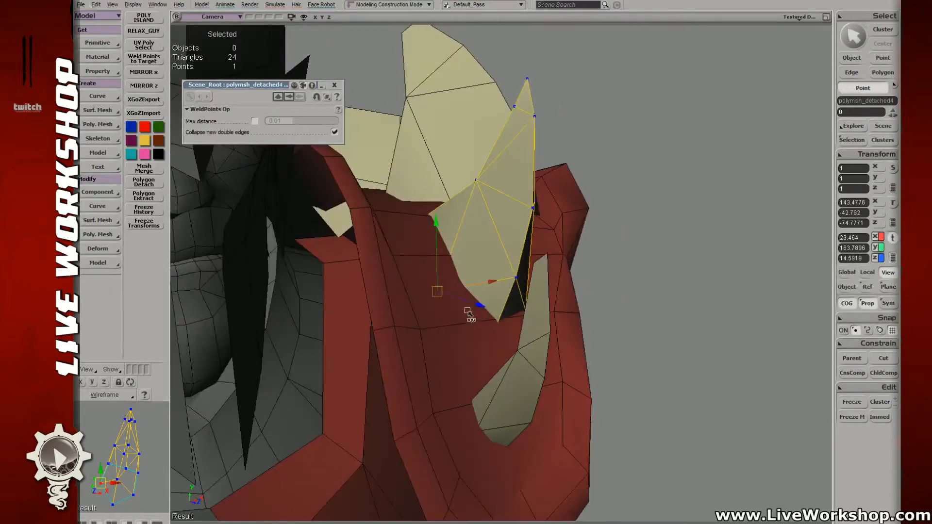
pyautogui.moveTo(462, 278); pyautogui.dragTo(473, 272)
# - Try adding faces around the lowest base point of the middle front spike
pyautogui.press('t')
pyautogui.press('4')
pyautogui.moveTo(483, 327); pyautogui.dragTo(502, 349)
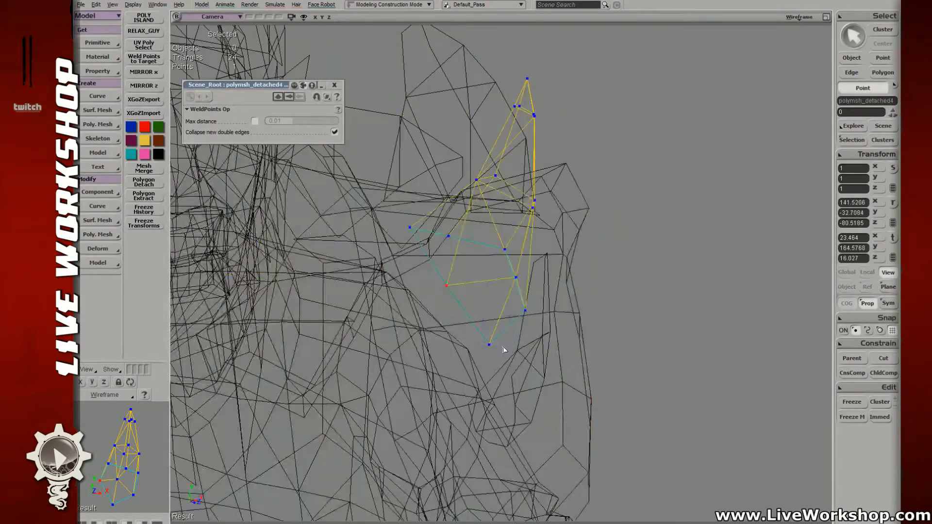
pyautogui.press('5')
pyautogui.press('4')
pyautogui.press('5')
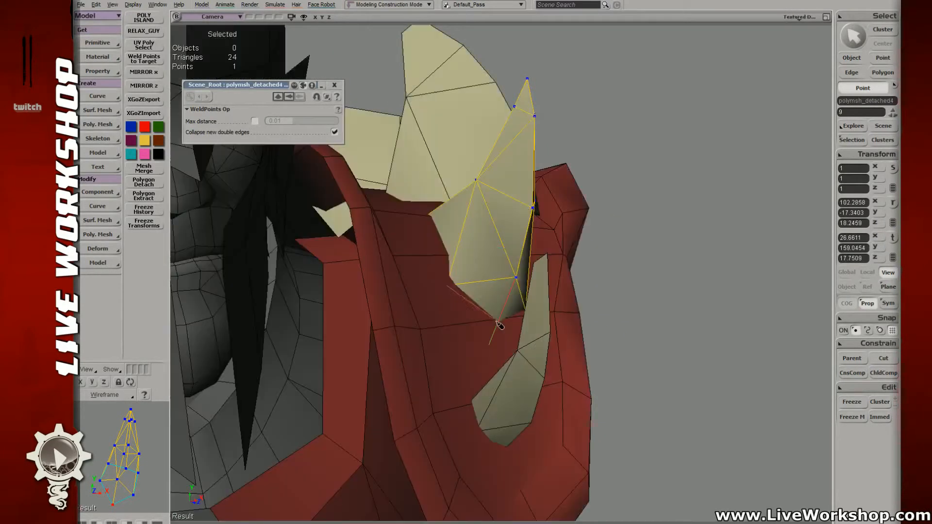
pyautogui.press('u')
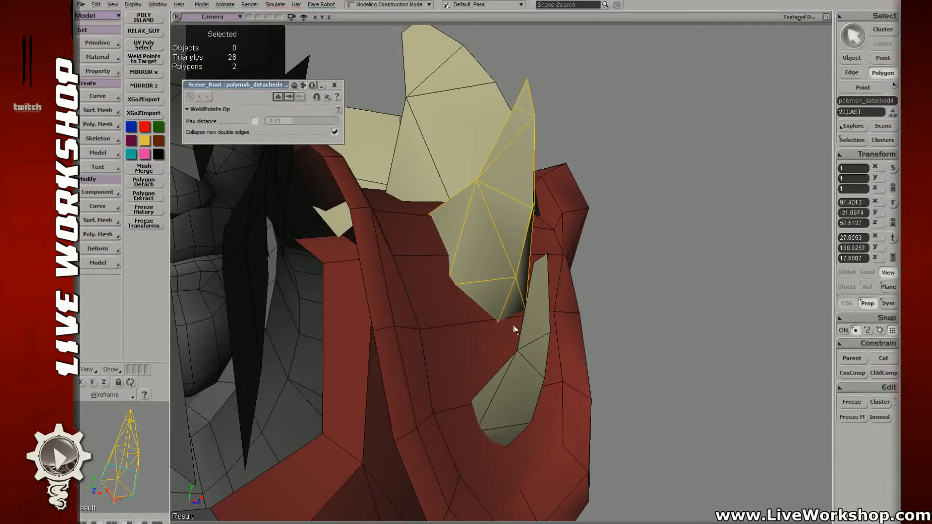
pyautogui.moveTo(476, 261); pyautogui.dragTo(459, 290, button='right')
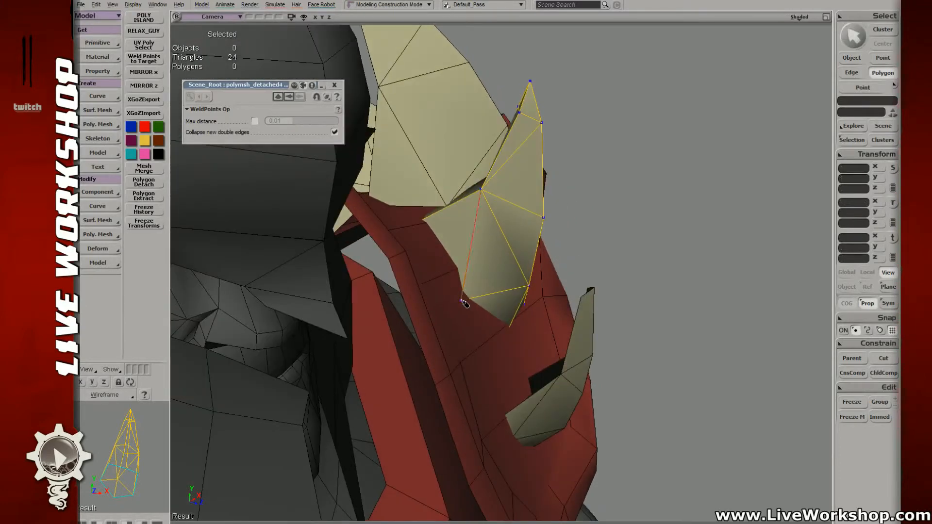
# - Delete the surplus polygons at the underside of the middle front spike's base
pyautogui.moveTo(450, 202)
pyautogui.mouseDown(button='right')
pyautogui.moveTo(360, 256)
pyautogui.moveTo(516, 285)
pyautogui.moveTo(471, 258)
pyautogui.moveTo(476, 241)
pyautogui.moveTo(524, 258)
pyautogui.moveTo(515, 222)
pyautogui.moveTo(518, 247)
pyautogui.moveTo(478, 241)
pyautogui.mouseUp(button='right')
pyautogui.press('4')
pyautogui.press('6')
pyautogui.press('4')
pyautogui.moveTo(500, 250)
pyautogui.mouseDown(button='right')
pyautogui.moveTo(539, 244)
pyautogui.moveTo(485, 264)
pyautogui.moveTo(495, 254)
pyautogui.moveTo(500, 275)
pyautogui.mouseUp(button='right')
pyautogui.press('6')
pyautogui.press('4')
pyautogui.press('u')
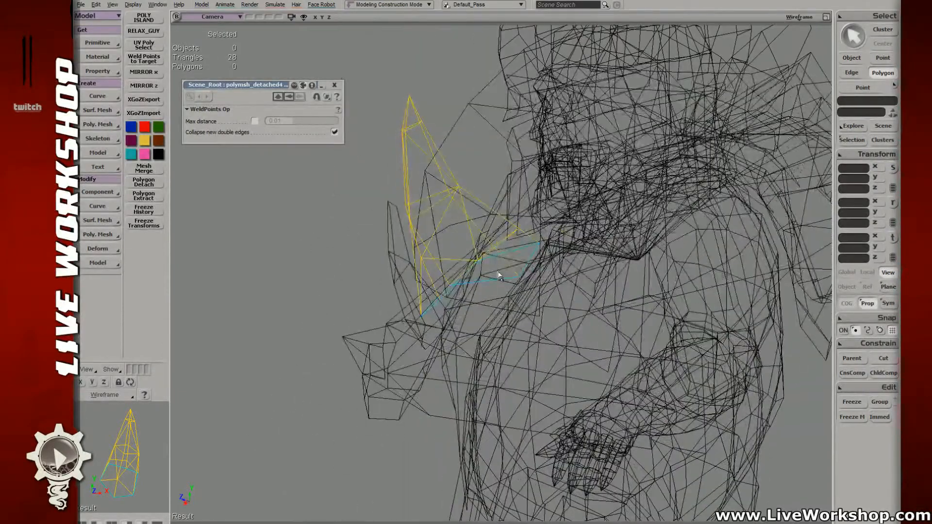
pyautogui.moveTo(500, 274); pyautogui.dragTo(517, 264)
pyautogui.moveTo(517, 265); pyautogui.dragTo(668, 308, button='right')
pyautogui.press('Delete')
# - Examine the middle front spike's open base from several angles in shaded and wireframe display
pyautogui.press('6')
pyautogui.moveTo(500, 206); pyautogui.dragTo(515, 249, button='right')
pyautogui.moveTo(441, 309); pyautogui.dragTo(437, 324, button='right')
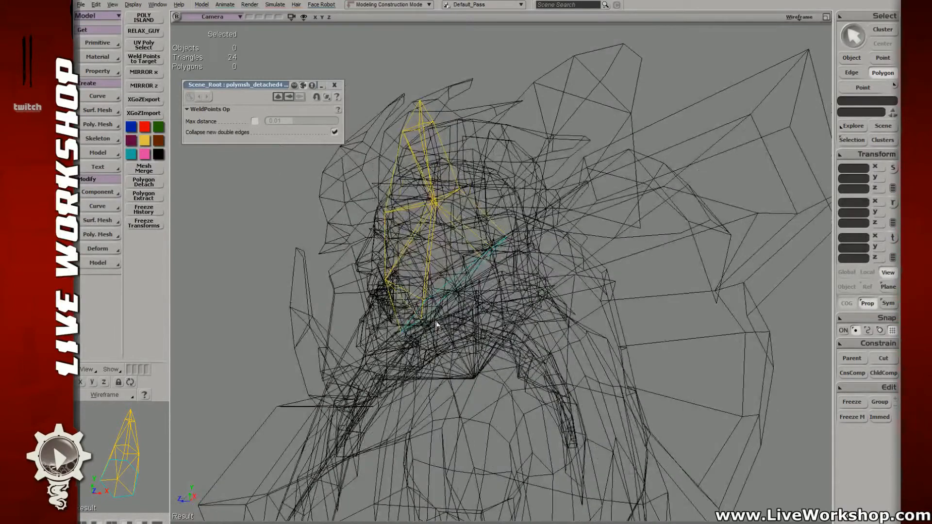
pyautogui.moveTo(494, 296); pyautogui.dragTo(458, 282, button='right')
pyautogui.moveTo(439, 327); pyautogui.dragTo(468, 335, button='right')
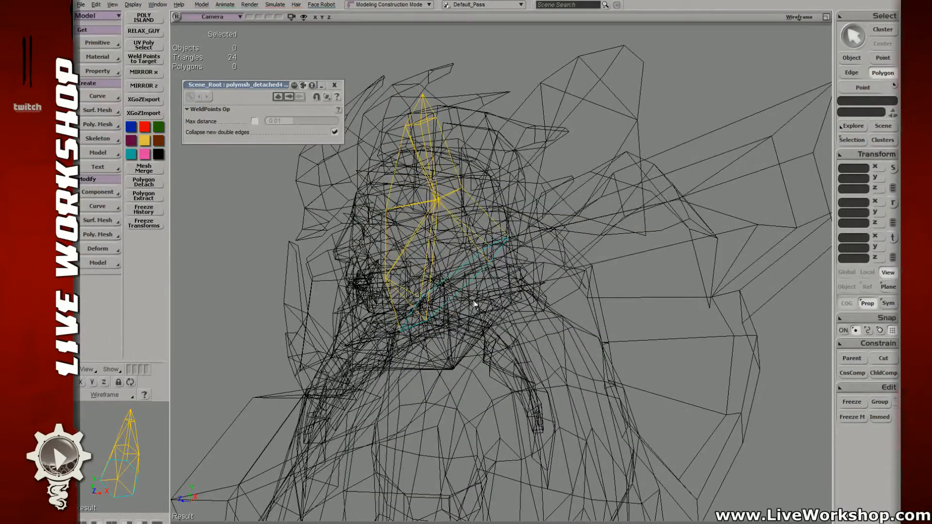
pyautogui.moveTo(517, 273); pyautogui.dragTo(557, 262, button='right')
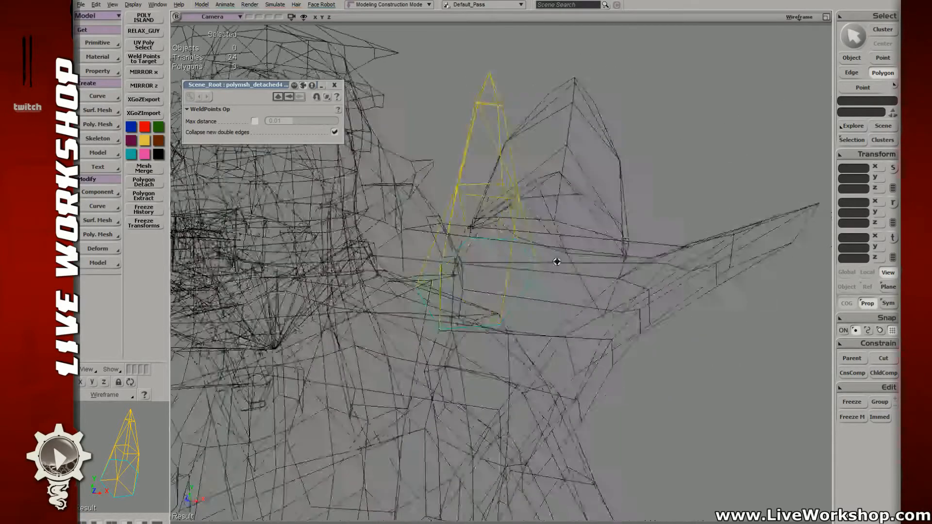
pyautogui.moveTo(558, 262); pyautogui.dragTo(495, 272, button='middle')
pyautogui.press('6')
pyautogui.moveTo(496, 273); pyautogui.dragTo(609, 202, button='right')
# - Pull the lowest front ridge point of the middle front spike forward from the side and refine it from the front
pyautogui.press('t')
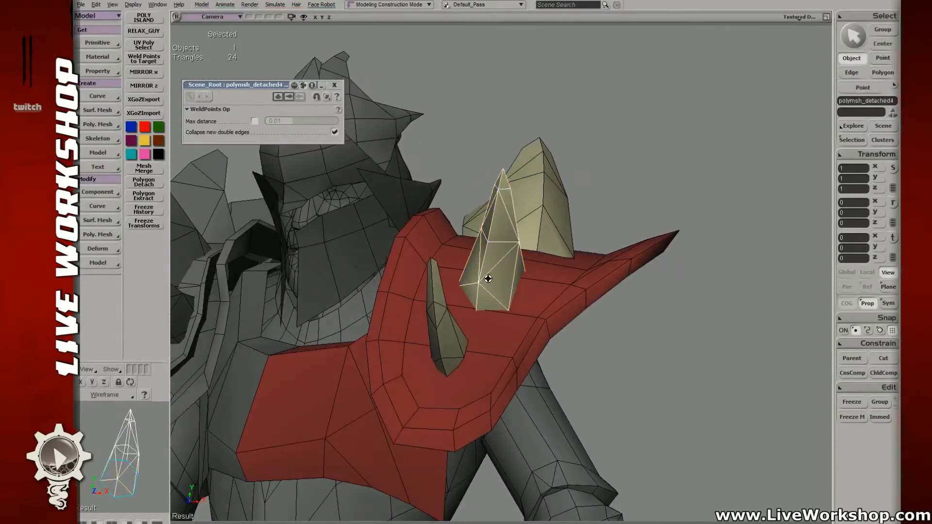
pyautogui.moveTo(487, 279); pyautogui.dragTo(439, 279, button='right')
pyautogui.click(495, 286)
pyautogui.press('v')
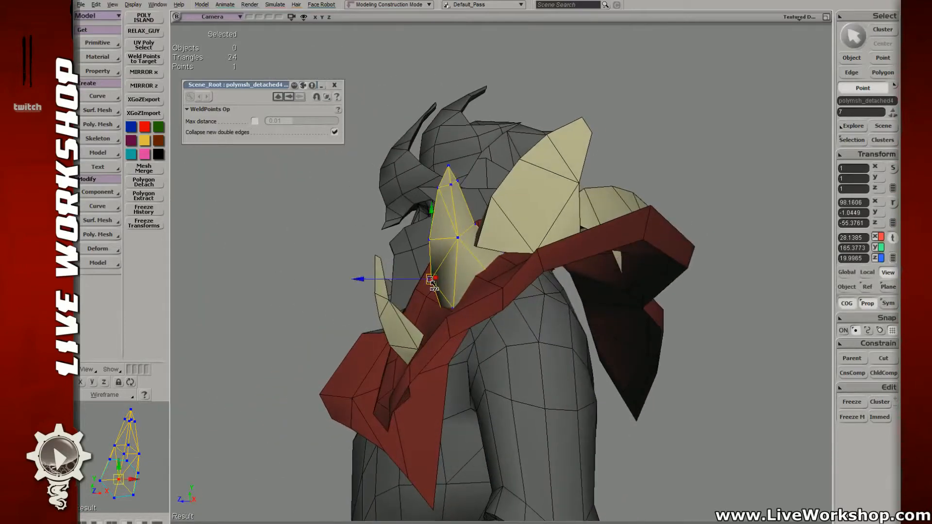
pyautogui.moveTo(430, 282); pyautogui.dragTo(427, 281)
pyautogui.moveTo(428, 281); pyautogui.dragTo(491, 281, button='right')
pyautogui.press('v')
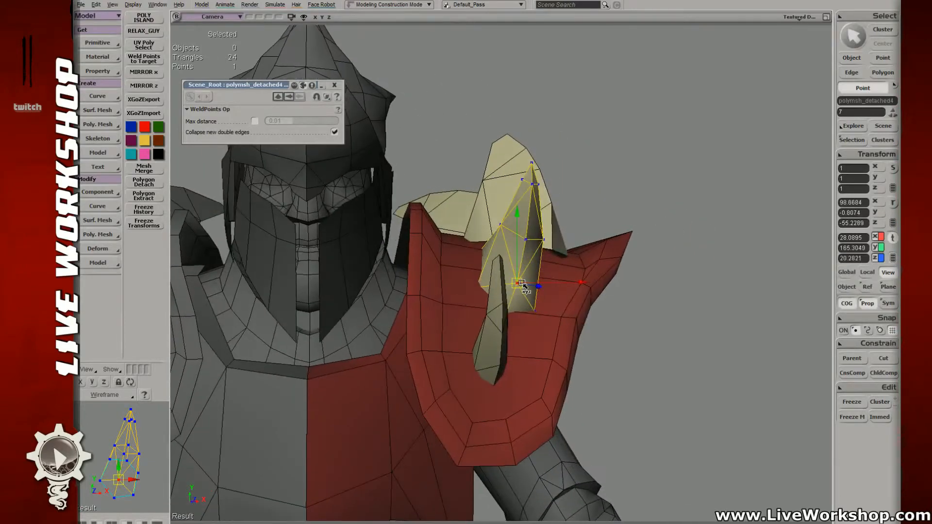
pyautogui.moveTo(521, 284); pyautogui.dragTo(522, 280)
# - Insert new edges at the inner and outer sides of the middle front spike's base
pyautogui.moveTo(545, 270); pyautogui.dragTo(496, 302, button='right')
pyautogui.press('v')
pyautogui.press('v')
pyautogui.hotkey('shift', 's')
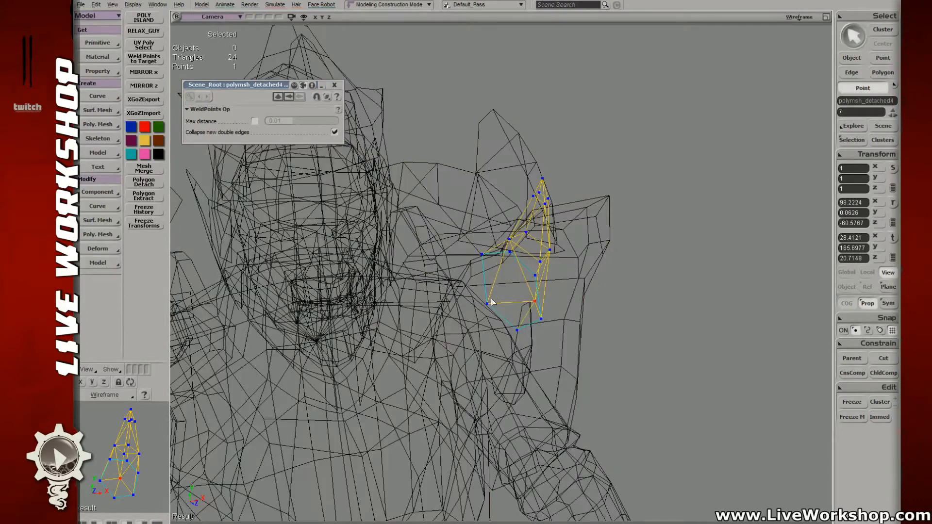
pyautogui.press('e')
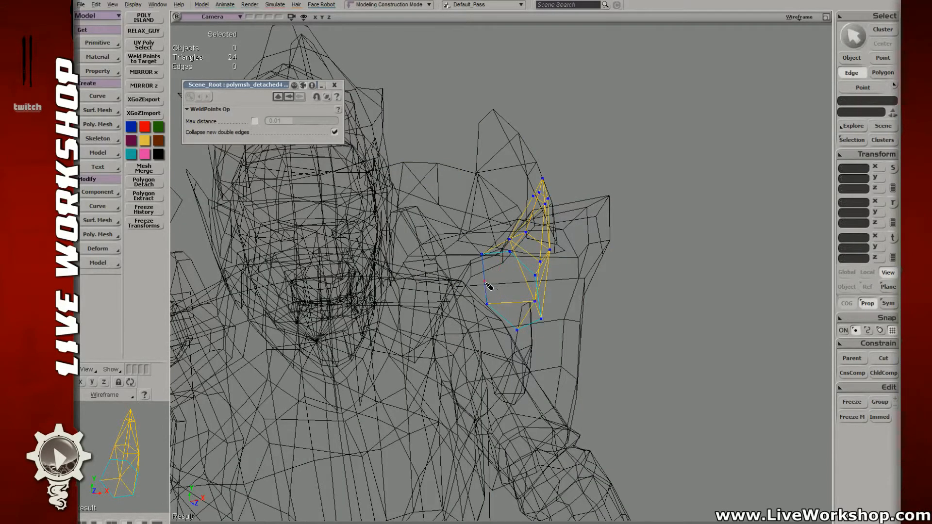
pyautogui.moveTo(538, 304); pyautogui.dragTo(491, 290, button='right')
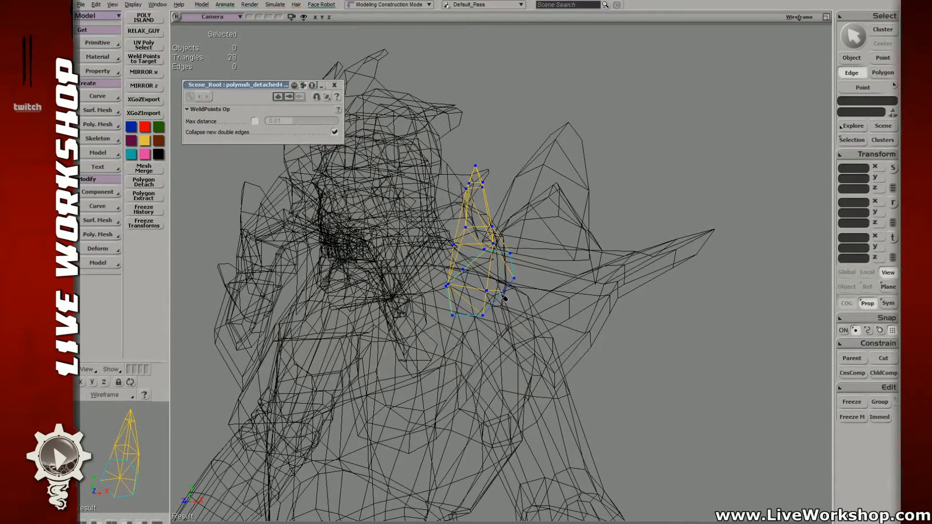
# - Select the two outer base points of the middle front spike and adjust them from the side and front
pyautogui.press('t')
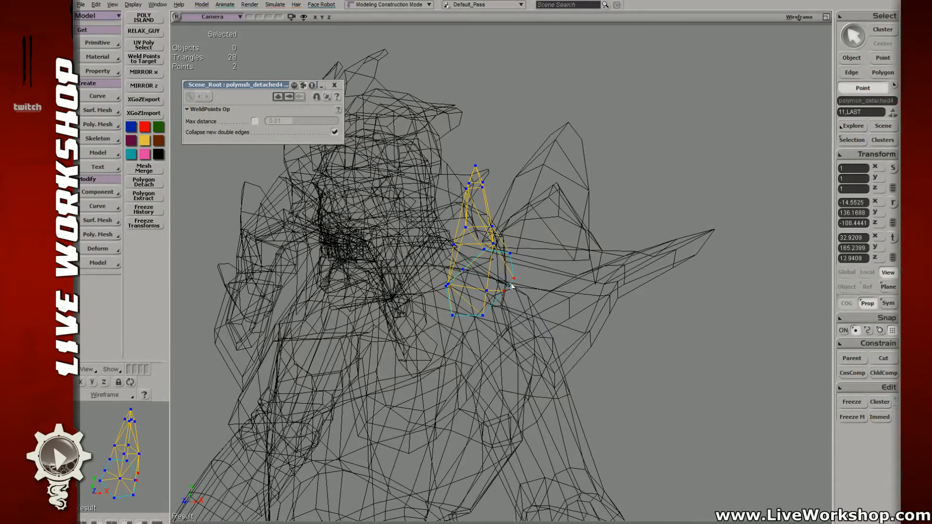
pyautogui.moveTo(512, 287); pyautogui.dragTo(487, 287, button='right')
pyautogui.press('m')
pyautogui.moveTo(486, 286); pyautogui.dragTo(489, 279)
pyautogui.moveTo(489, 278); pyautogui.dragTo(532, 270, button='right')
pyautogui.moveTo(532, 268); pyautogui.dragTo(534, 271)
pyautogui.press('t')
pyautogui.click(533, 290)
pyautogui.press('v')
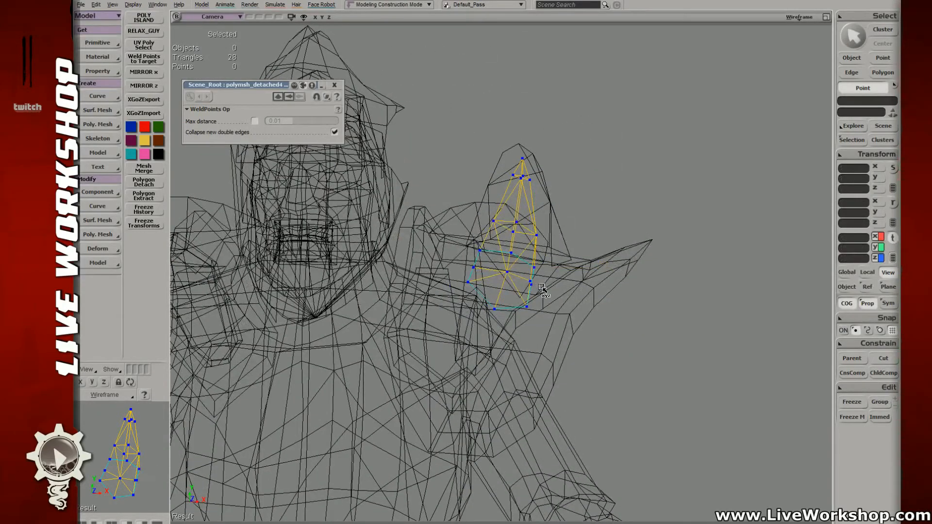
# - Move the newly added outer base point of the middle front spike outward to round its outline
pyautogui.press('t')
pyautogui.click(532, 286)
pyautogui.press('v')
pyautogui.moveTo(537, 289); pyautogui.dragTo(527, 290, button='right')
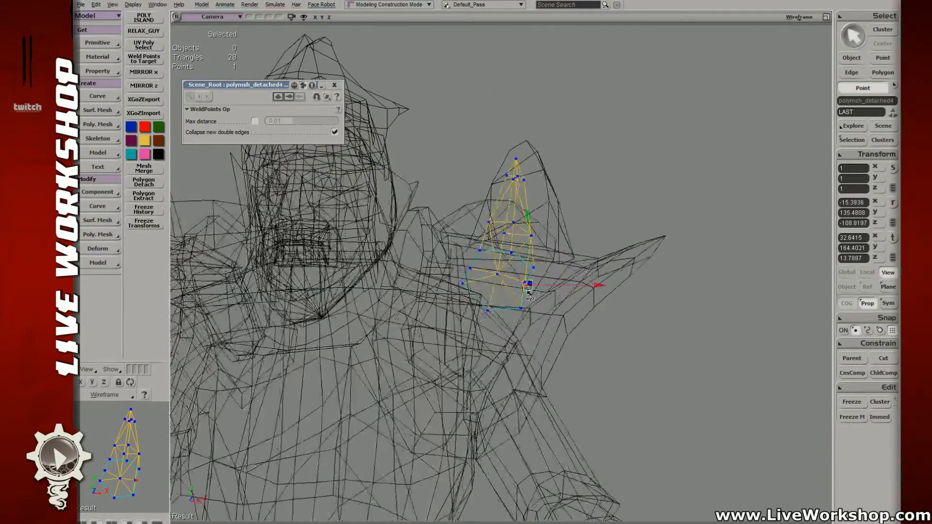
pyautogui.moveTo(526, 287); pyautogui.dragTo(532, 286)
# - Adjust the outer base point of the middle front spike from the side view
pyautogui.press('s')
pyautogui.moveTo(536, 290); pyautogui.dragTo(466, 265, button='right')
pyautogui.press('d')
pyautogui.press('m')
pyautogui.press('s')
pyautogui.click(537, 284)
pyautogui.press('s')
pyautogui.click(430, 276)
pyautogui.press('s')
pyautogui.press('e')
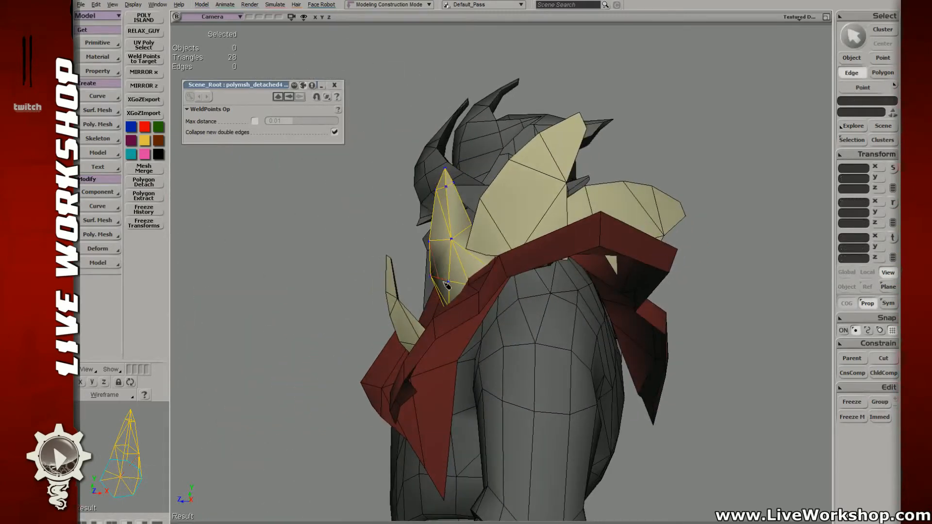
# - Pull the lower and middle points on the outer side of the middle front spike forward from the side
pyautogui.click(448, 281)
pyautogui.press('t')
pyautogui.click(448, 281)
pyautogui.press('s')
pyautogui.moveTo(443, 279); pyautogui.dragTo(449, 253, button='right')
pyautogui.moveTo(455, 246); pyautogui.dragTo(451, 247)
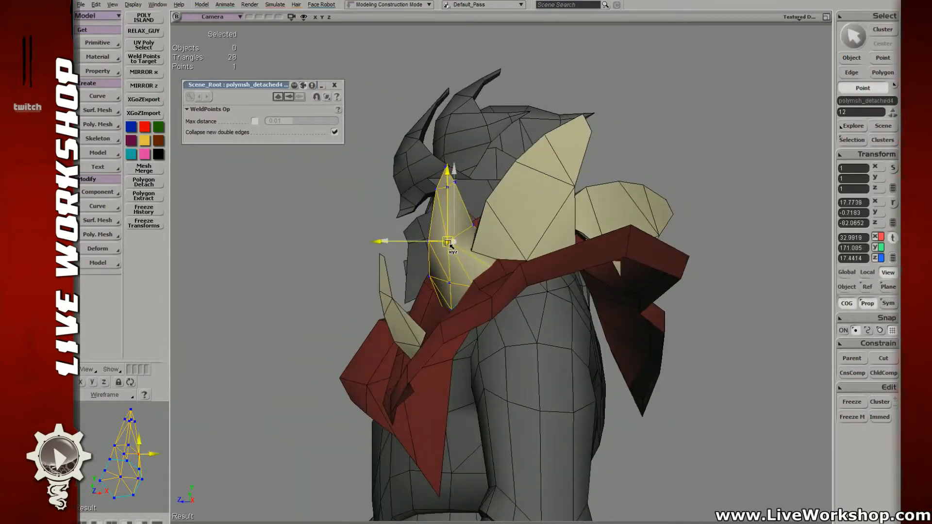
pyautogui.moveTo(470, 285); pyautogui.dragTo(531, 308, button='right')
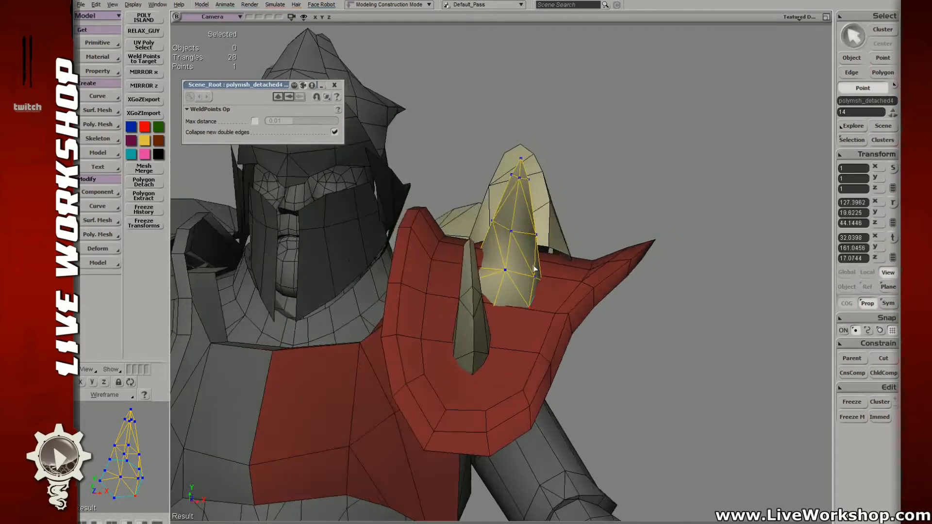
# - Adjust the outer side point and the middle front ridge point of the middle front spike from the front
pyautogui.click(537, 234)
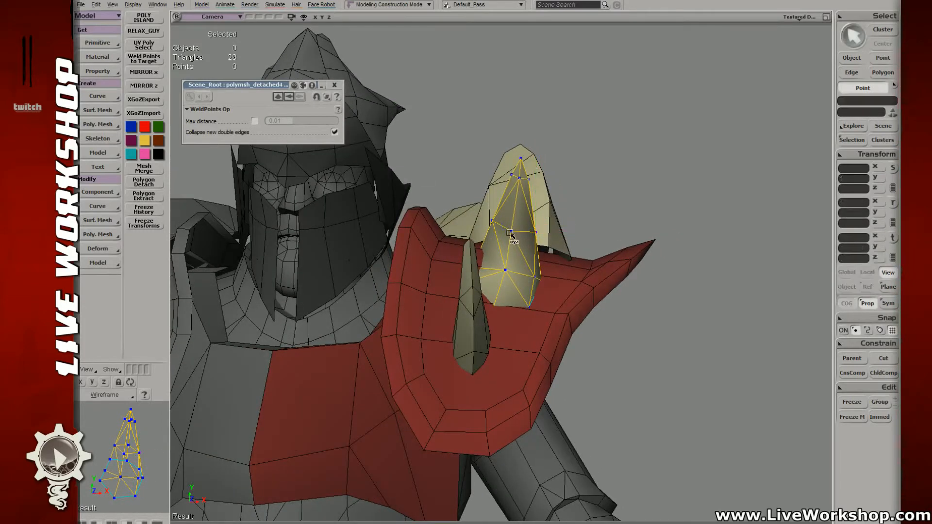
pyautogui.moveTo(511, 231); pyautogui.dragTo(515, 230)
pyautogui.press('s')
pyautogui.moveTo(504, 260); pyautogui.dragTo(509, 306, button='right')
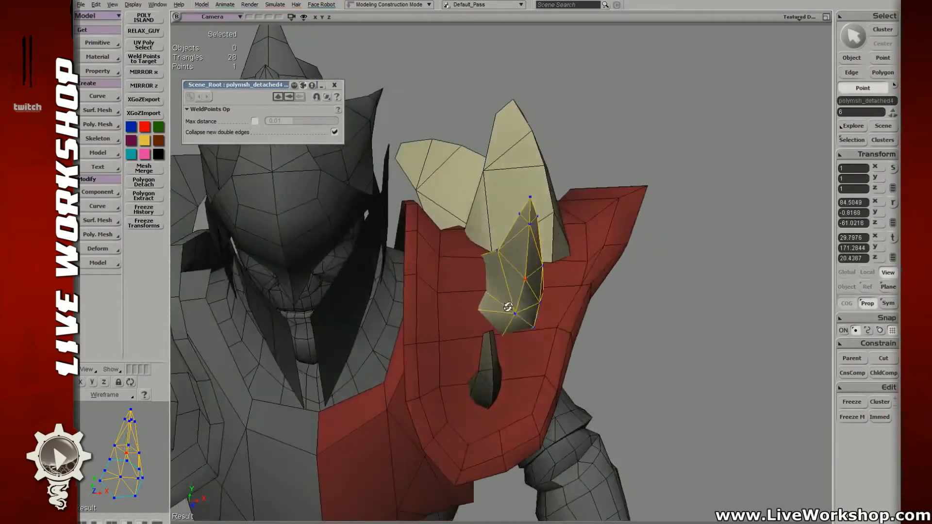
# - Move the inner base point of the middle front spike inward toward the neck
pyautogui.press('4')
pyautogui.press('6')
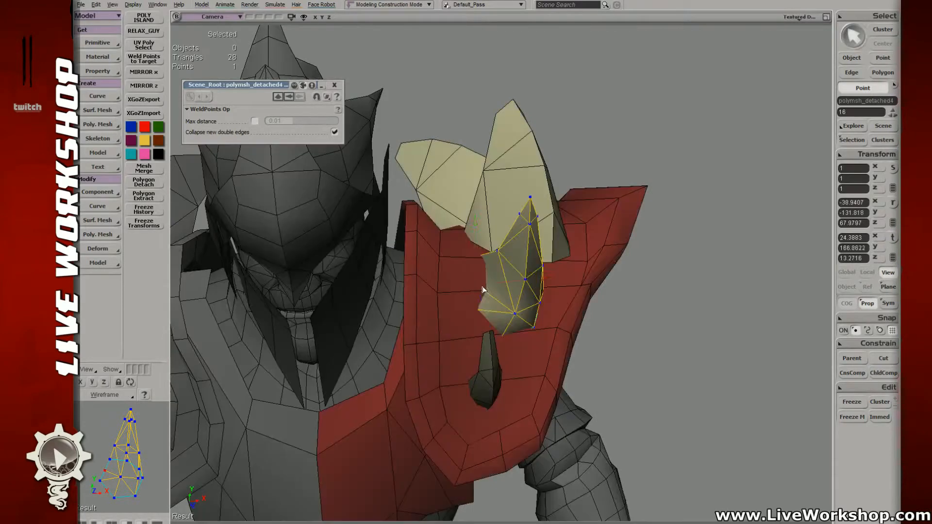
pyautogui.press('m')
pyautogui.moveTo(476, 286); pyautogui.dragTo(472, 282)
pyautogui.press('s')
pyautogui.moveTo(478, 286); pyautogui.dragTo(520, 267, button='right')
# - Raise the middle front spike's inner base point and bring it outward and forward from a three-quarter view
pyautogui.press('e')
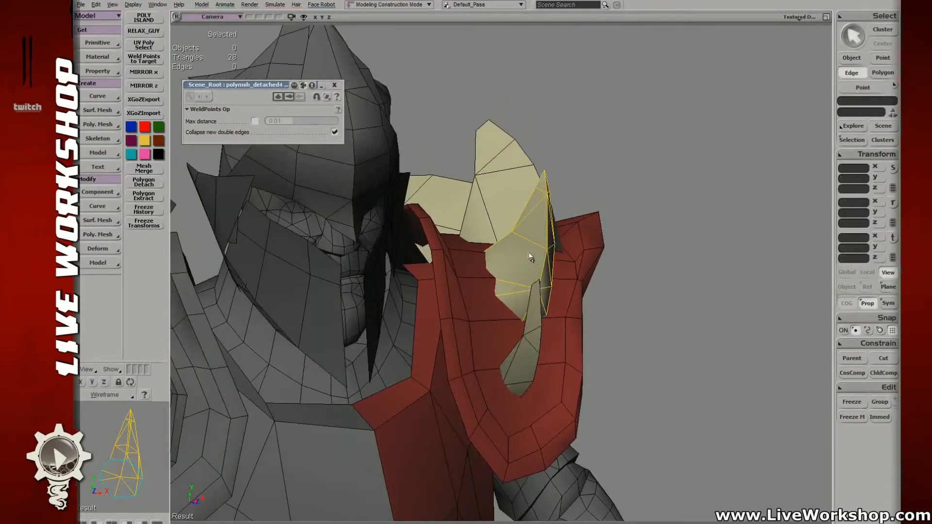
pyautogui.press('t')
pyautogui.click(482, 277)
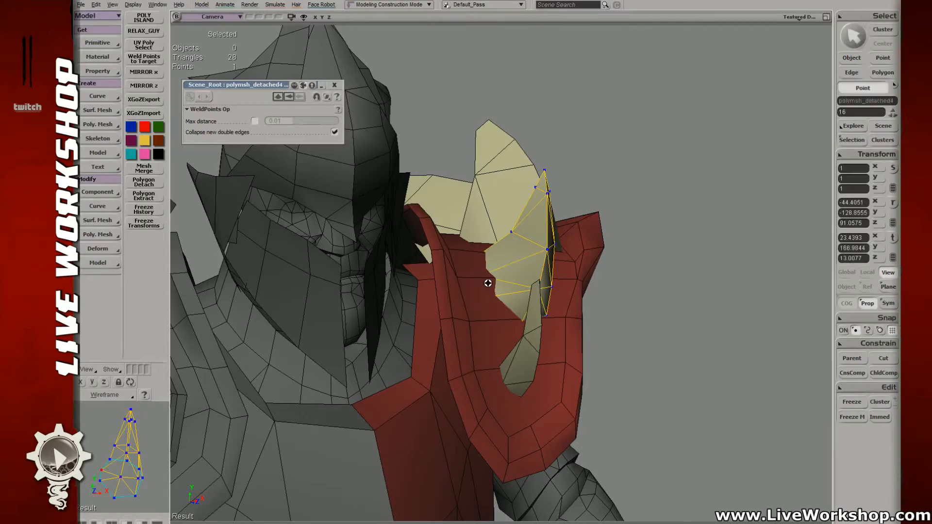
pyautogui.press('s')
pyautogui.moveTo(487, 283); pyautogui.dragTo(510, 270, button='right')
pyautogui.press('v')
pyautogui.press('s')
pyautogui.press('v')
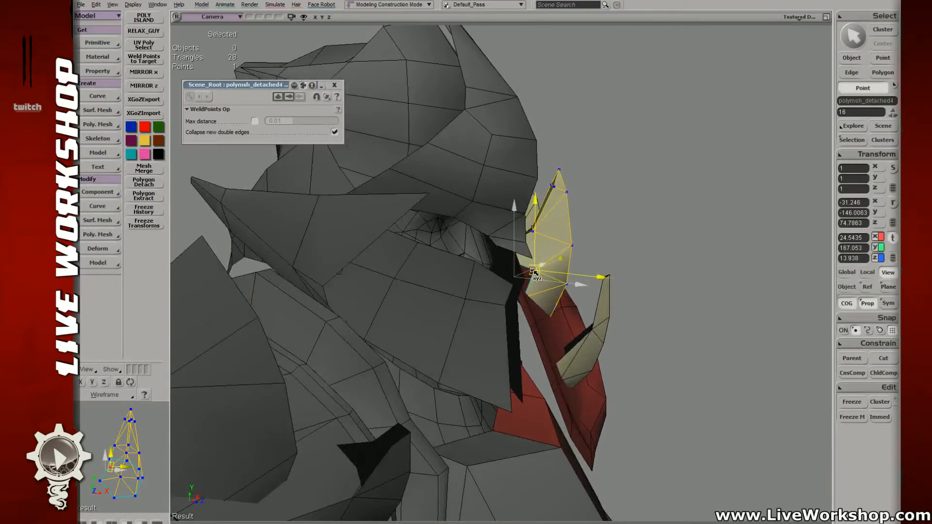
pyautogui.press('space')
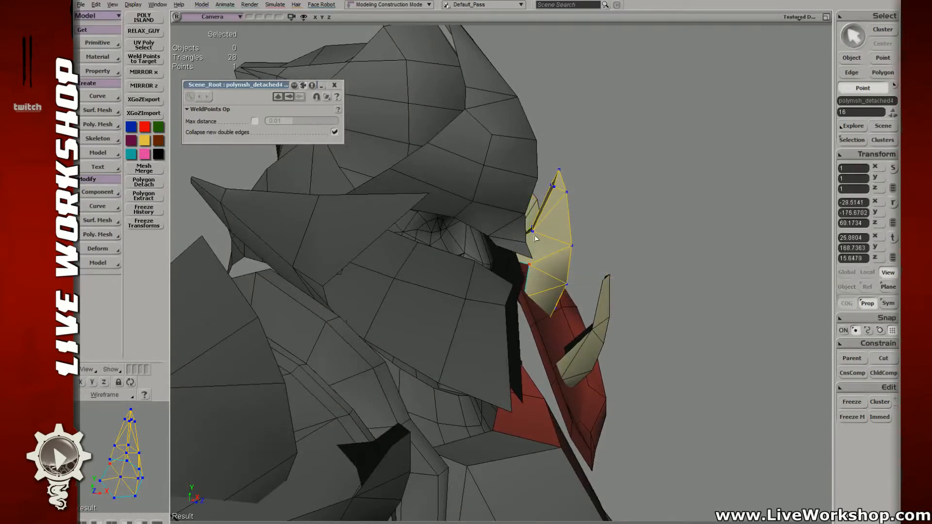
pyautogui.rightClick(527, 266)
pyautogui.press('Escape')
# - Insert a new edge along the inner side of the middle front spike near its base
pyautogui.press('e')
pyautogui.press('s')
pyautogui.moveTo(534, 281); pyautogui.dragTo(495, 233, button='right')
pyautogui.click(516, 290)
pyautogui.keyDown('shift'); pyautogui.click(532, 291); pyautogui.keyUp('shift')
pyautogui.press('s')
# - Move the middle front spike's inner base and inner side points from the front to smooth its inner outline
pyautogui.press('t')
pyautogui.click(480, 284)
pyautogui.press('t')
pyautogui.click(480, 269)
pyautogui.press('s')
pyautogui.press('v')
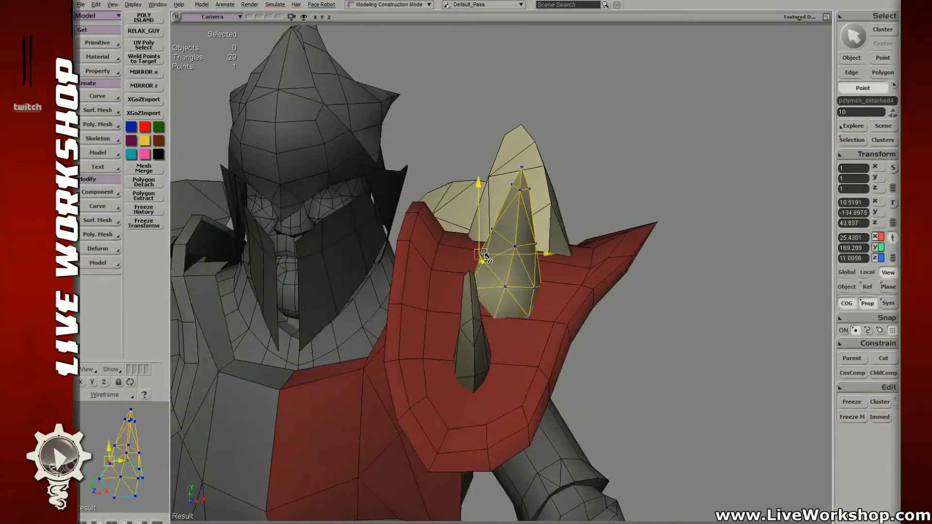
pyautogui.click(493, 228)
pyautogui.press('v')
pyautogui.moveTo(498, 234); pyautogui.dragTo(496, 233)
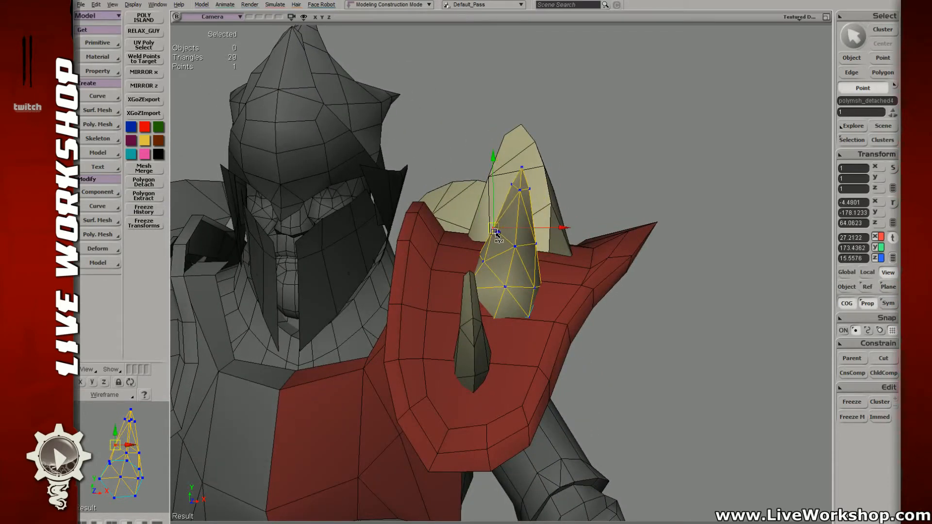
# - Nudge the lower and middle outer side points of the middle front spike further forward in the side view
pyautogui.moveTo(497, 234); pyautogui.dragTo(467, 221, button='right')
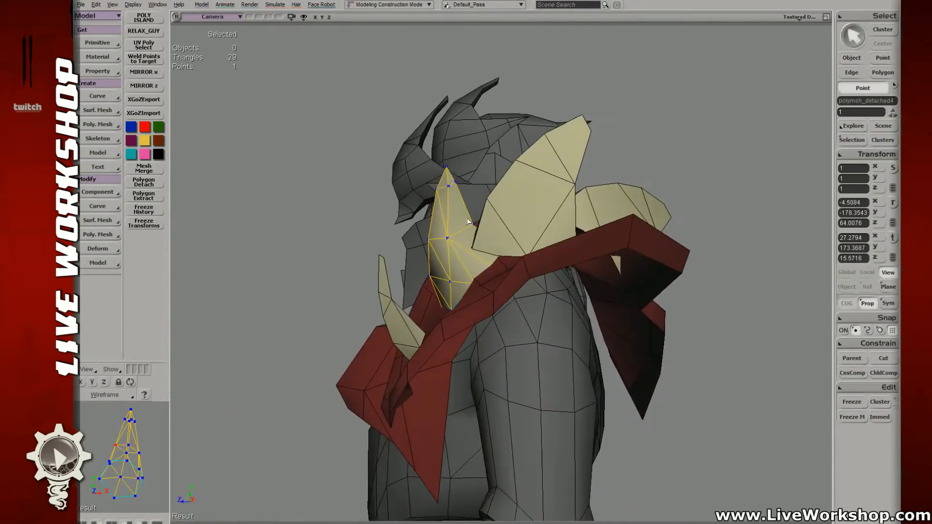
pyautogui.click(451, 283)
pyautogui.moveTo(451, 283); pyautogui.dragTo(448, 282)
pyautogui.press('t')
pyautogui.click(448, 239)
pyautogui.moveTo(448, 239); pyautogui.dragTo(445, 239)
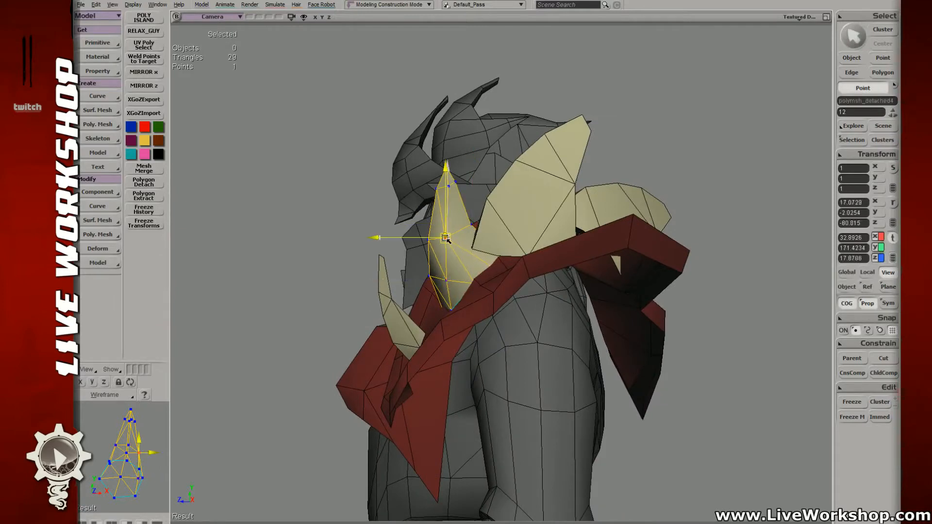
# - Leave point editing, review the middle front spike on the whole character, and freeze its history
pyautogui.moveTo(447, 239); pyautogui.dragTo(583, 257, button='right')
pyautogui.moveTo(583, 258); pyautogui.dragTo(559, 262, button='middle')
pyautogui.press('space')
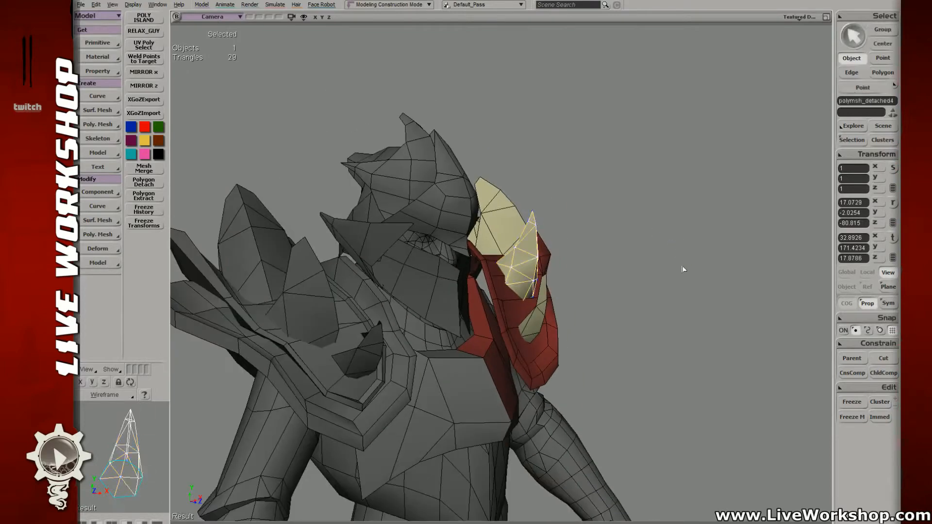
pyautogui.click(683, 269)
pyautogui.moveTo(682, 268); pyautogui.dragTo(537, 307, button='middle')
pyautogui.moveTo(537, 307); pyautogui.dragTo(498, 305, button='right')
pyautogui.moveTo(497, 305); pyautogui.dragTo(574, 305, button='middle')
pyautogui.moveTo(575, 305); pyautogui.dragTo(534, 291, button='right')
pyautogui.click(492, 272)
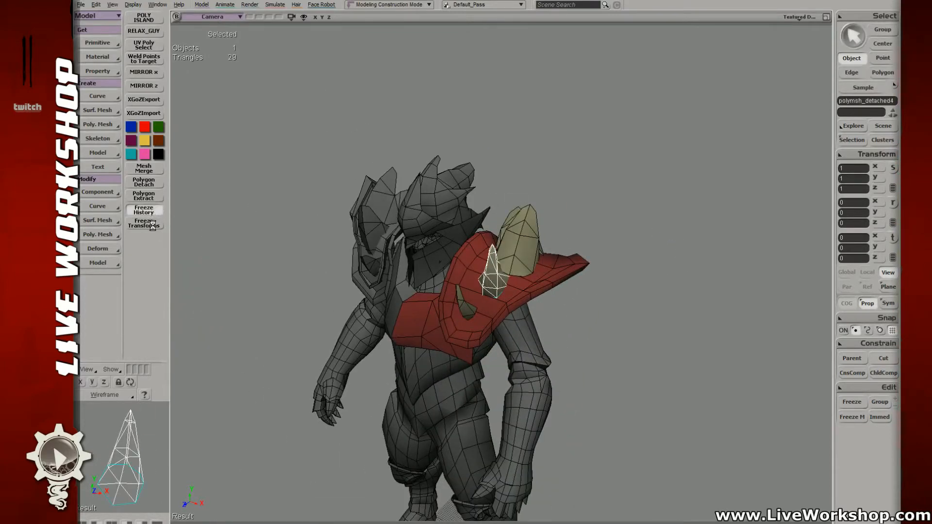
pyautogui.click(280, 221)
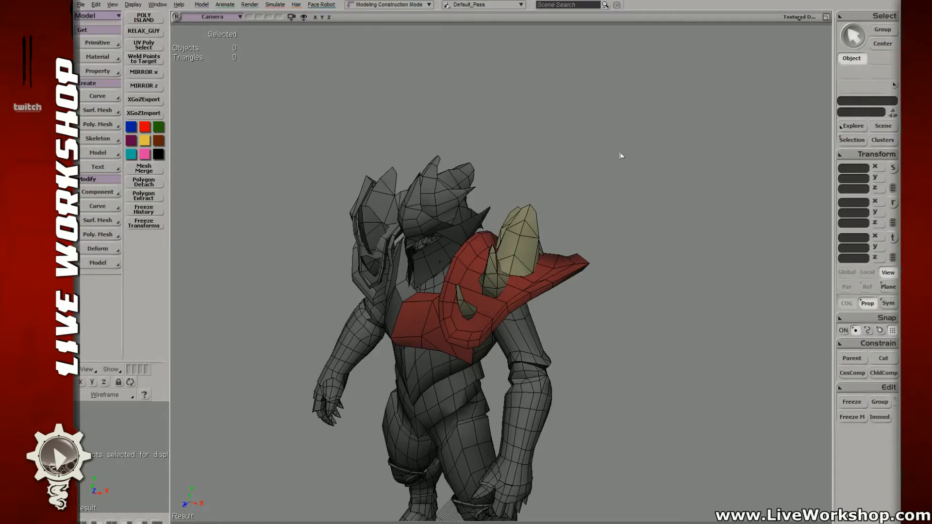
# - Select the upper polygons along the shoulder plate's inner rim and move them outward, away from the neck
pyautogui.scroll(6, 597, 163)
pyautogui.click(542, 205)
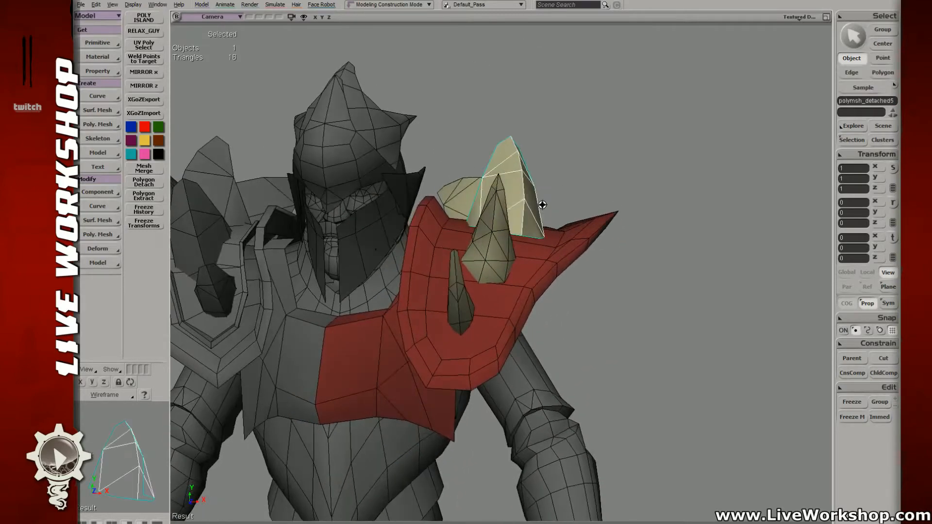
pyautogui.moveTo(543, 205); pyautogui.dragTo(590, 291, button='middle')
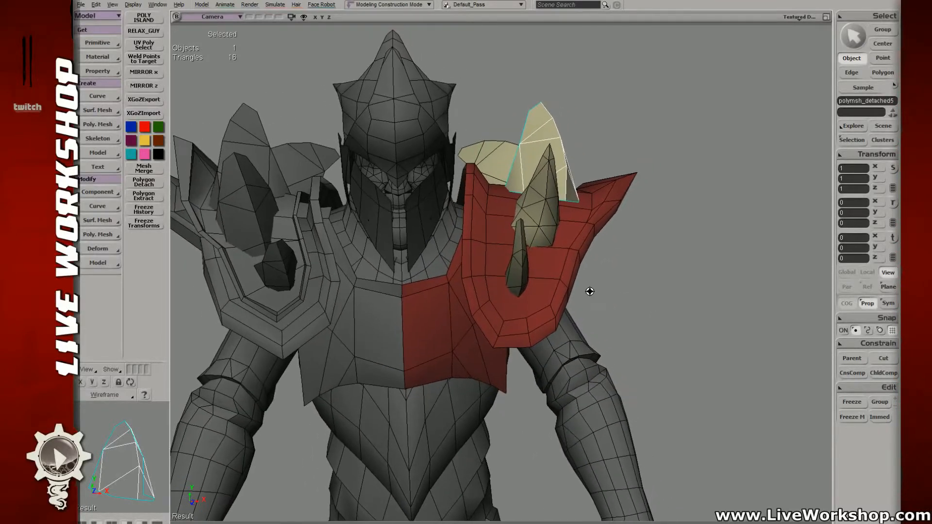
pyautogui.click(501, 208)
pyautogui.moveTo(501, 208); pyautogui.dragTo(481, 190, button='middle')
pyautogui.moveTo(481, 189); pyautogui.dragTo(488, 240, button='right')
pyautogui.press('u')
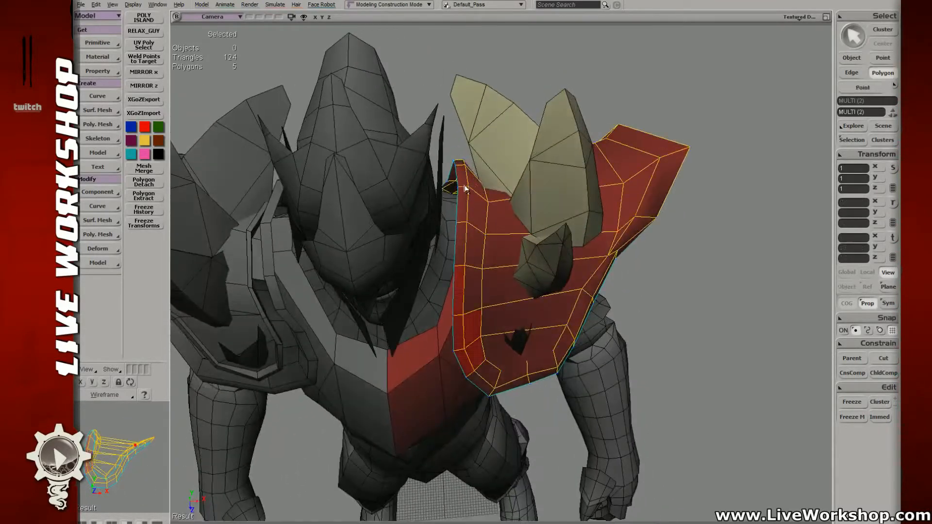
pyautogui.moveTo(475, 199); pyautogui.dragTo(475, 280)
pyautogui.moveTo(474, 171); pyautogui.dragTo(553, 256, button='right')
pyautogui.press('v')
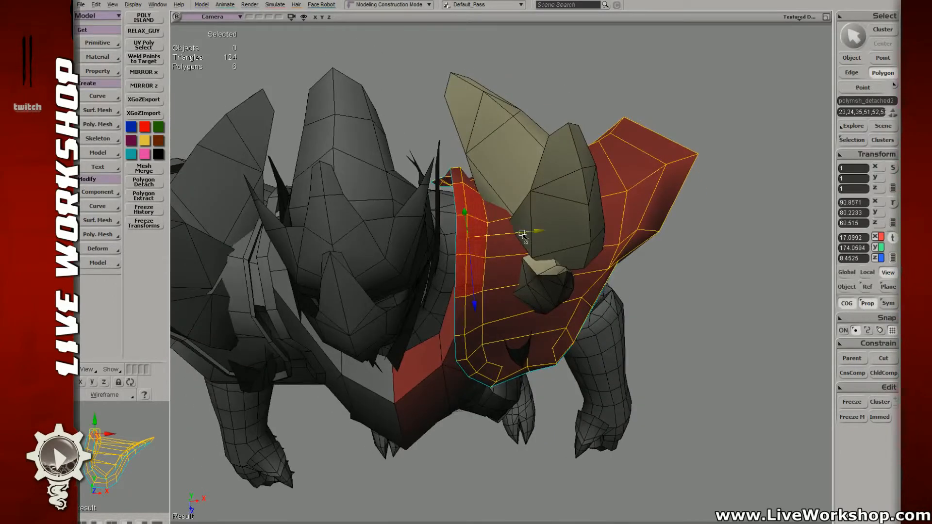
pyautogui.moveTo(533, 232); pyautogui.dragTo(531, 231)
# - Shift the pair of rim edges at mid-height on the shoulder plate's inner side horizontally from the front
pyautogui.press('s')
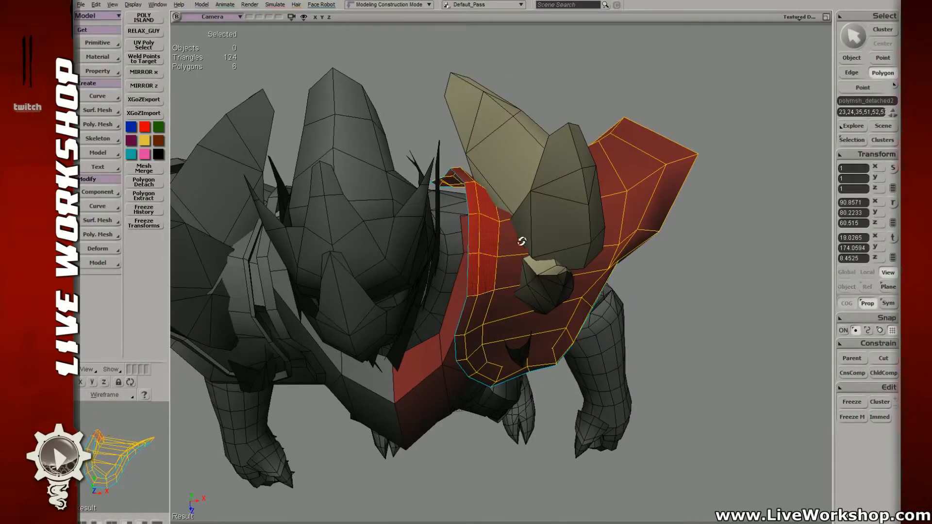
pyautogui.moveTo(522, 242); pyautogui.dragTo(488, 223, button='right')
pyautogui.press('e')
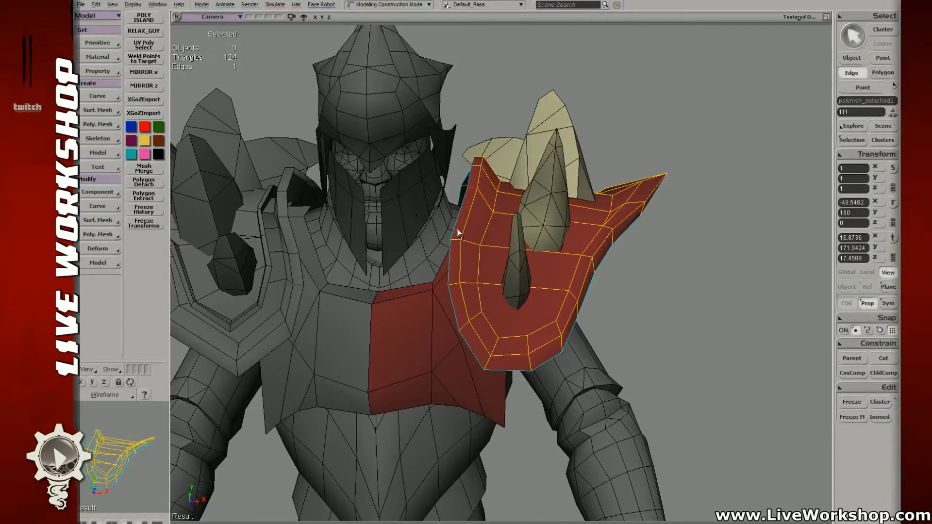
pyautogui.click(468, 240)
pyautogui.press('v')
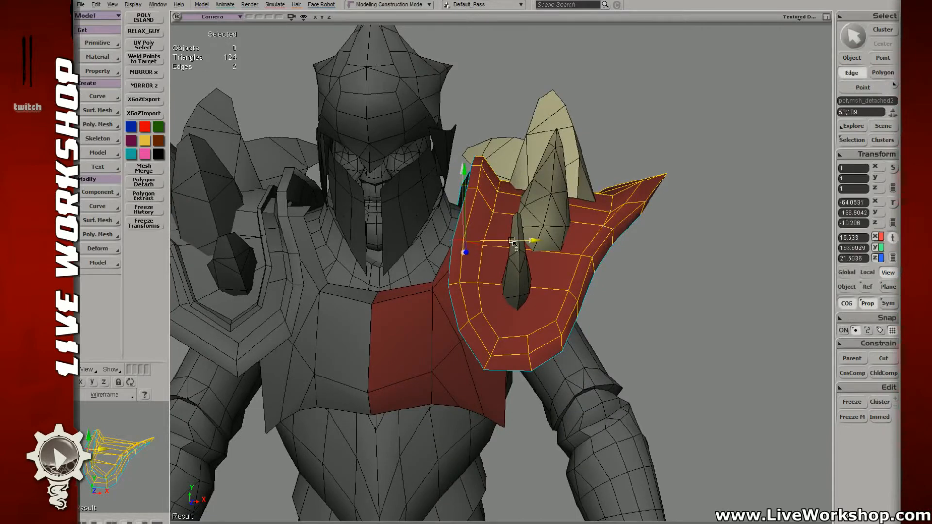
pyautogui.moveTo(511, 240); pyautogui.dragTo(508, 240)
# - Move the two lower pairs of inner rim edges toward the chest, pulling the lowest pair forward from the side
pyautogui.press('e')
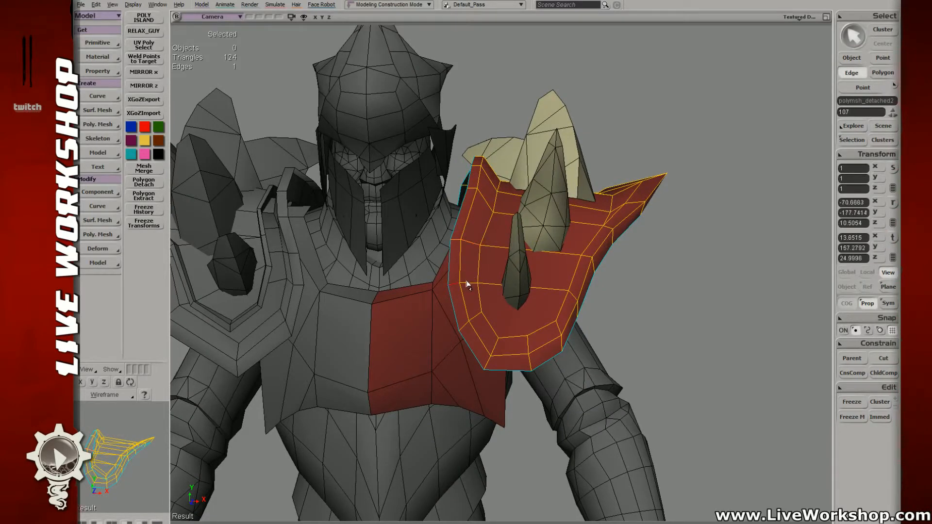
pyautogui.keyDown('shift'); pyautogui.click(467, 285); pyautogui.keyUp('shift')
pyautogui.press('v')
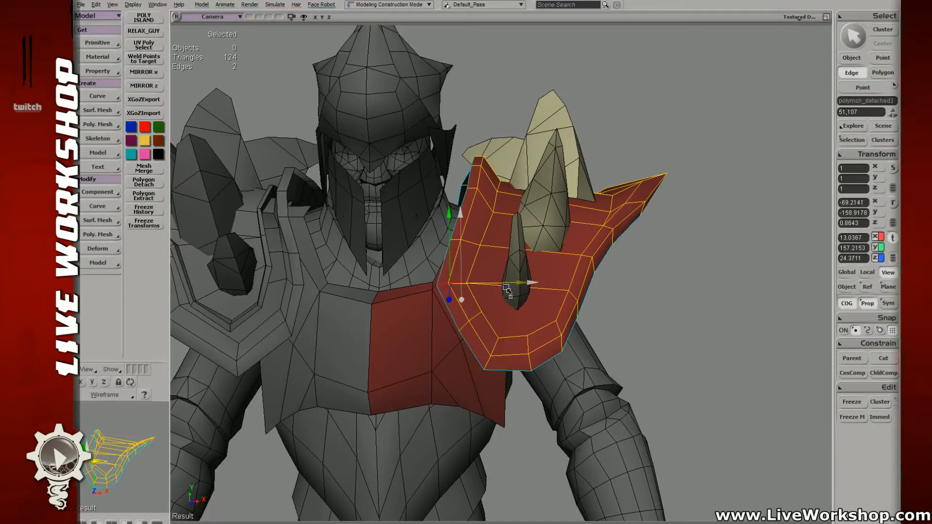
pyautogui.moveTo(505, 289); pyautogui.dragTo(507, 289)
pyautogui.press('e')
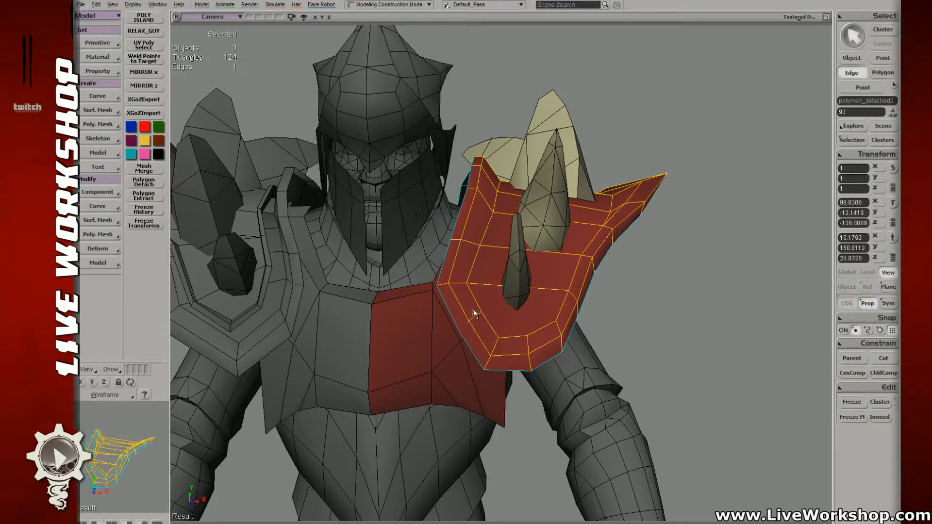
pyautogui.keyDown('shift'); pyautogui.click(475, 315); pyautogui.keyUp('shift')
pyautogui.press('v')
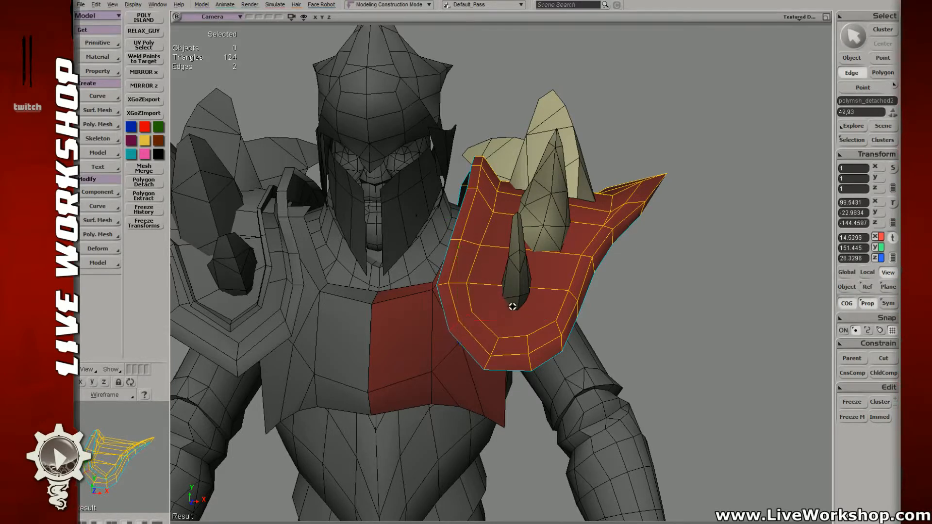
pyautogui.moveTo(513, 307); pyautogui.dragTo(458, 300, button='right')
pyautogui.moveTo(365, 300); pyautogui.dragTo(361, 300)
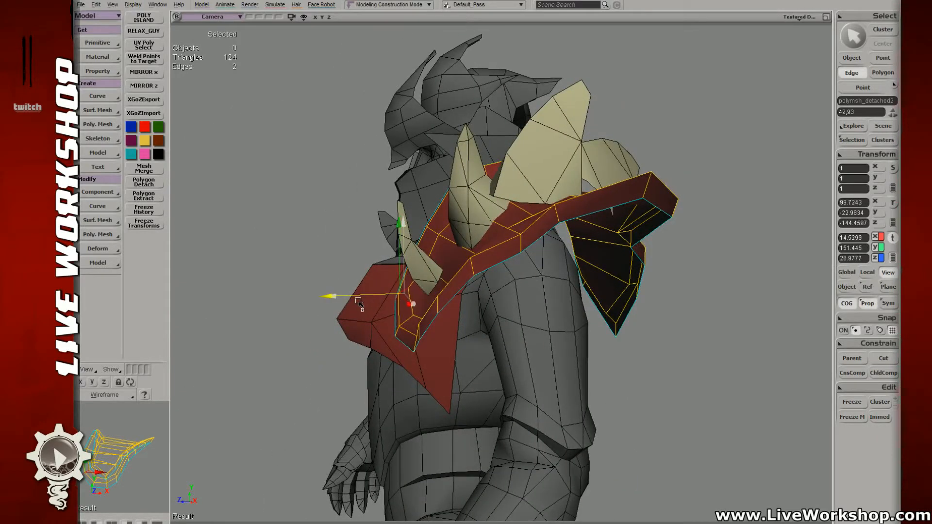
# - Isolate the shoulder plate and adjust the points along its front inner band from the side for a smoother curve
pyautogui.press('t')
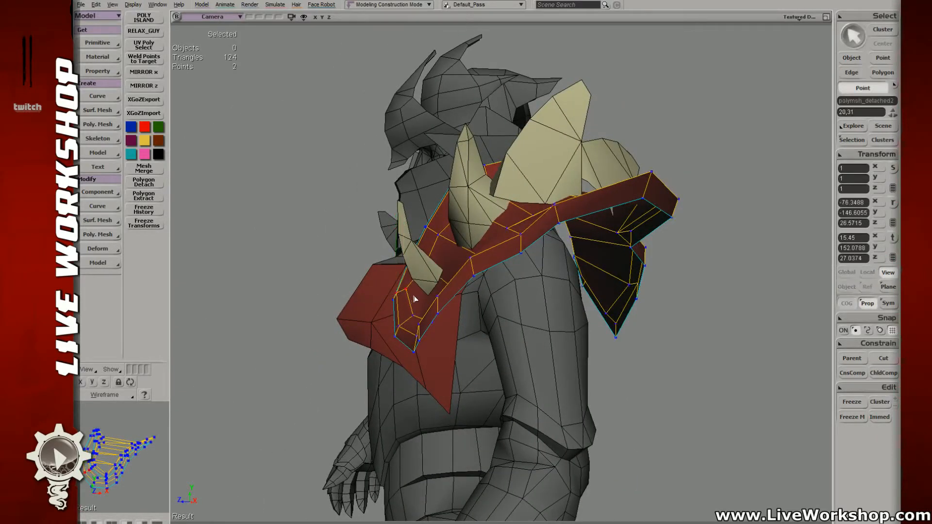
pyautogui.moveTo(415, 299); pyautogui.dragTo(430, 268)
pyautogui.hotkey('shift', 'i')
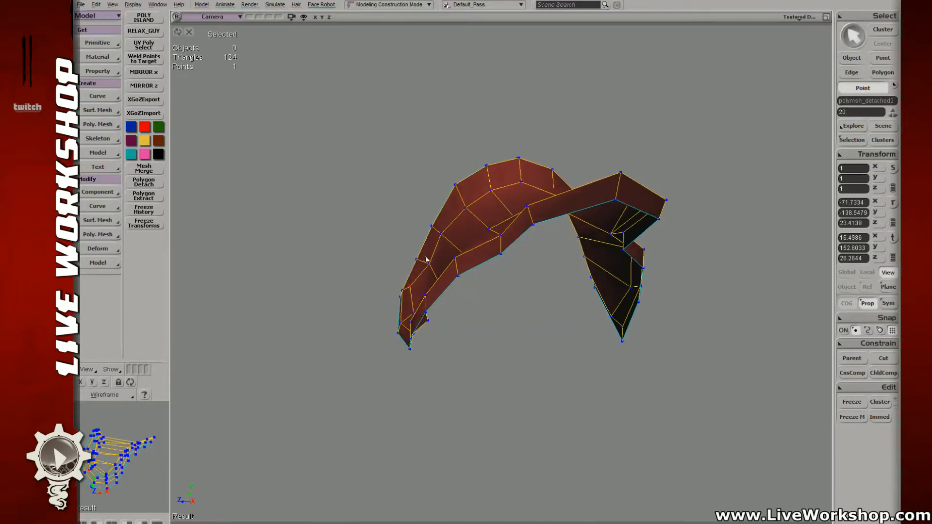
pyautogui.click(429, 264)
pyautogui.press('v')
pyautogui.click(442, 235)
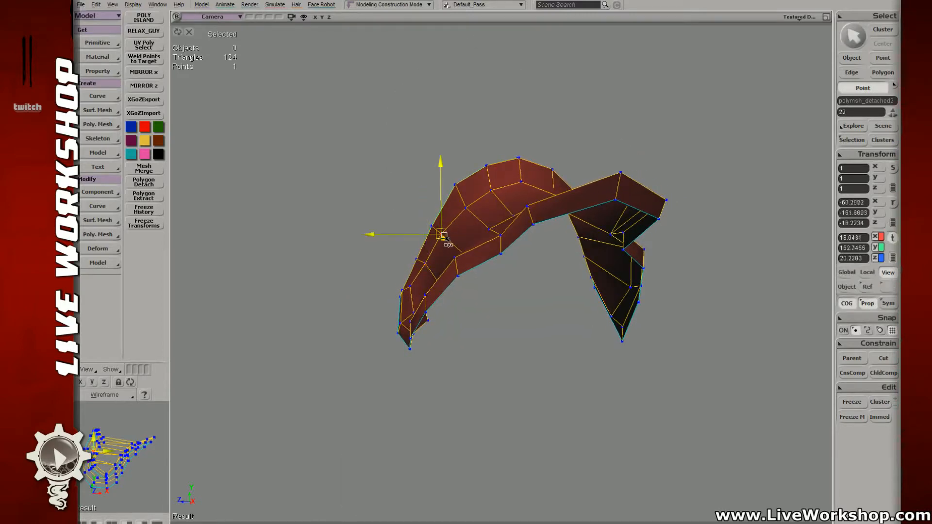
pyautogui.moveTo(445, 236); pyautogui.dragTo(444, 237)
# - Reposition the point below the crest of the shoulder plate to even out its arched surface
pyautogui.press('t')
pyautogui.click(521, 183)
pyautogui.press('s')
pyautogui.moveTo(522, 184)
pyautogui.mouseDown(button='right')
pyautogui.moveTo(530, 194)
pyautogui.moveTo(524, 185)
pyautogui.mouseUp(button='right')
pyautogui.press('s')
pyautogui.press('v')
pyautogui.moveTo(524, 185); pyautogui.dragTo(527, 183)
# - Move the points along the shoulder plate's front outer rim to even out the edge flow
pyautogui.click(502, 214)
pyautogui.press('s')
pyautogui.moveTo(511, 214); pyautogui.dragTo(490, 227, button='right')
pyautogui.press('s')
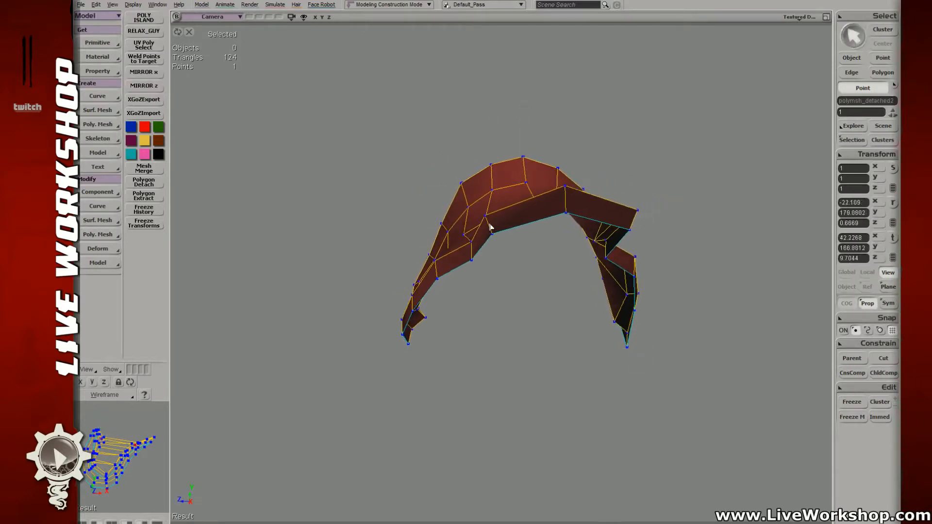
pyautogui.press('v')
pyautogui.click(465, 235)
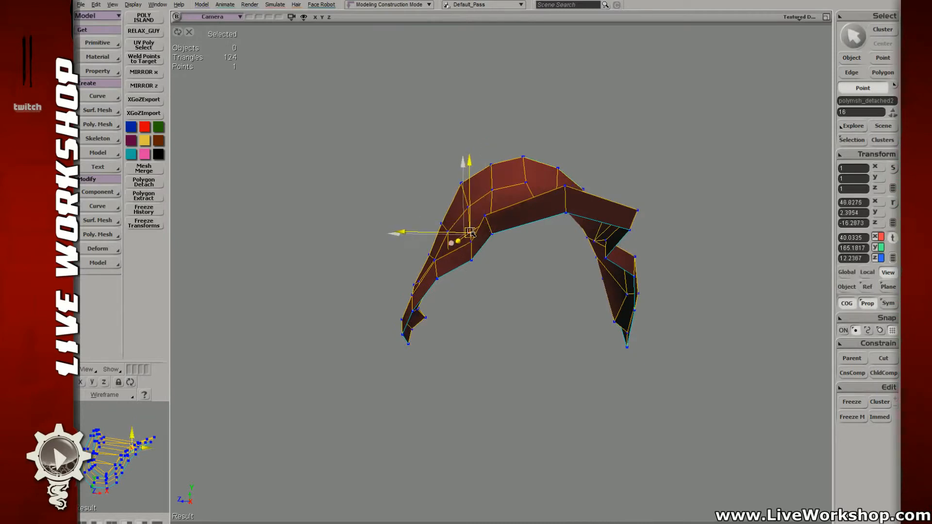
pyautogui.moveTo(474, 249); pyautogui.dragTo(465, 263)
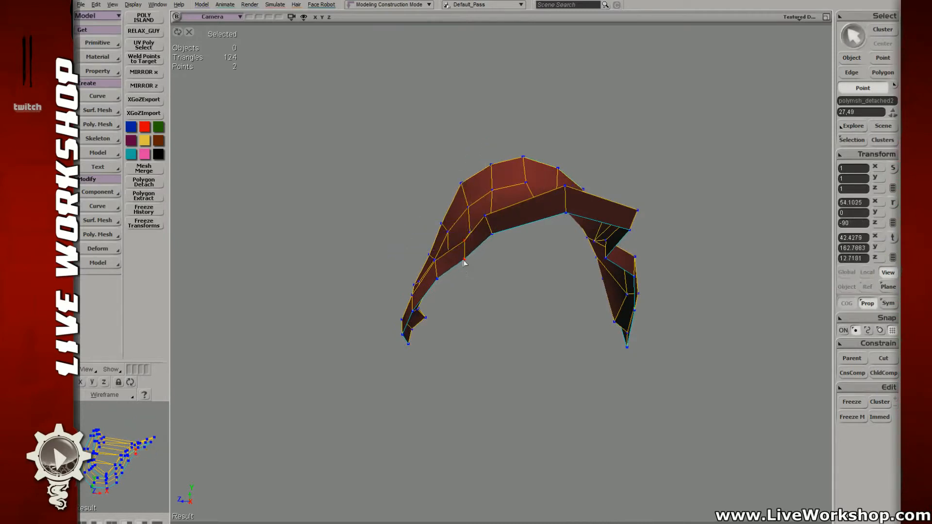
# - Reposition the points and edge midway down the shoulder plate's front outer rim to smooth the arch seen from the side
pyautogui.moveTo(475, 244); pyautogui.dragTo(500, 235, button='middle')
pyautogui.keyDown('shift'); pyautogui.click(462, 233); pyautogui.keyUp('shift')
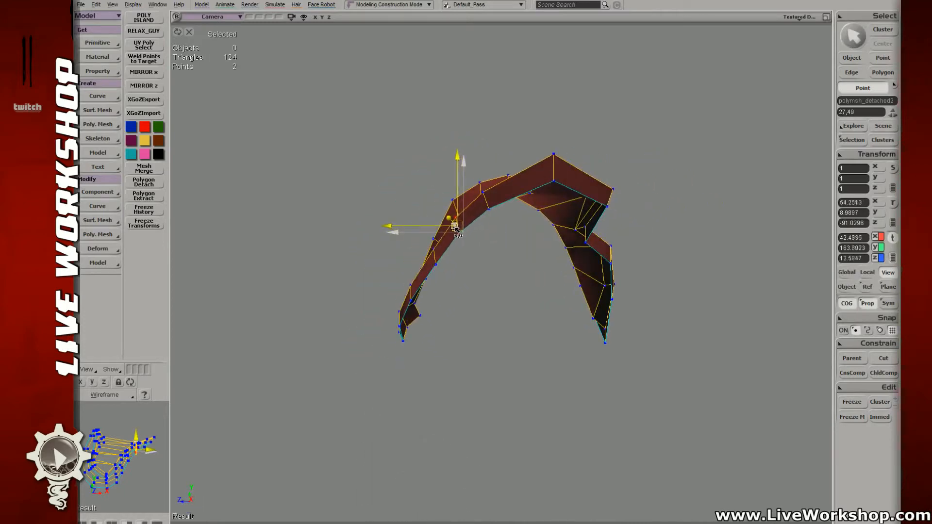
pyautogui.press('e')
pyautogui.click(434, 256)
pyautogui.press('e')
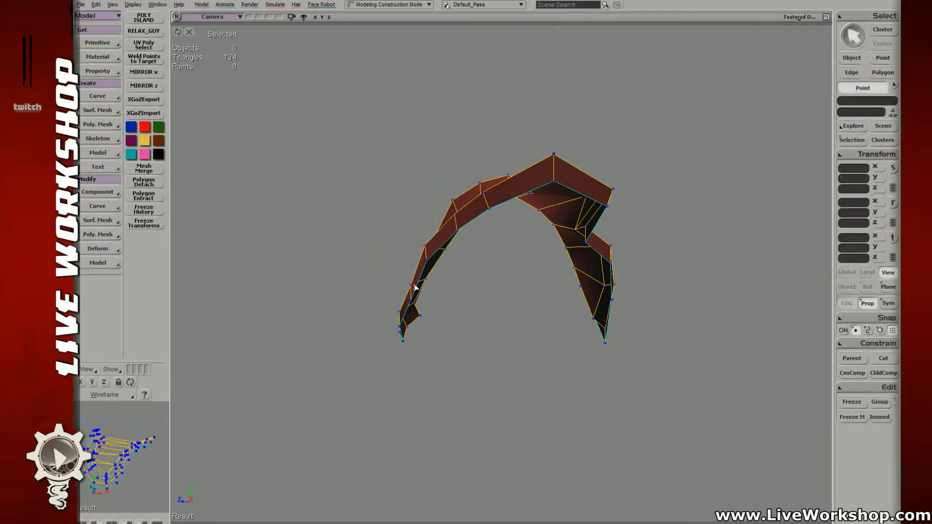
# - Rotate and move the edge across the lower part of the front outer rim so it follows the arch
pyautogui.click(415, 290)
pyautogui.press('c')
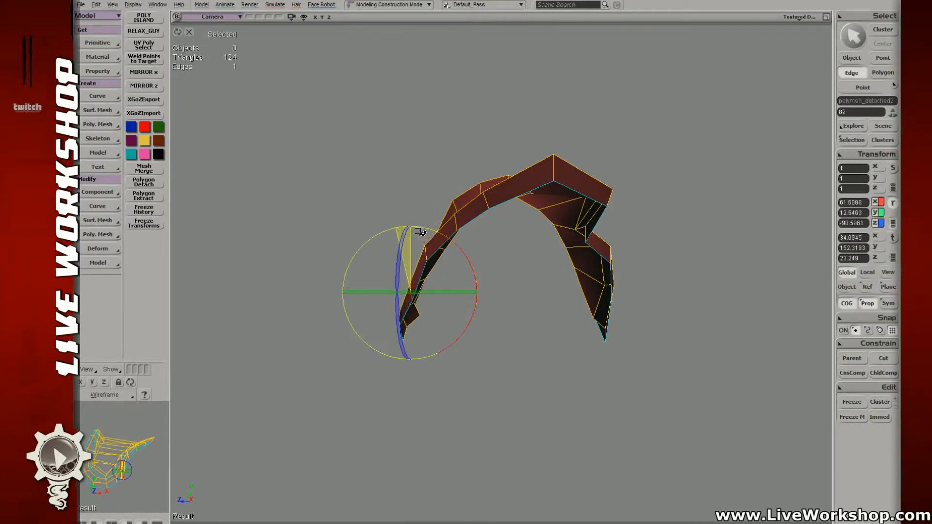
pyautogui.press('v')
pyautogui.moveTo(420, 286); pyautogui.dragTo(504, 250)
pyautogui.press('y')
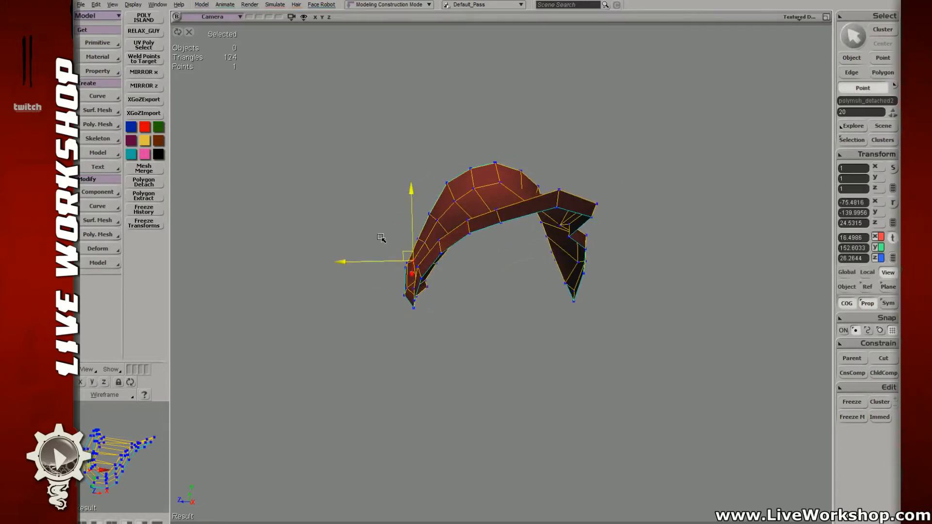
# - View the plate from its inner side and reposition the points along the lowest edge of the front flap
pyautogui.moveTo(381, 238); pyautogui.dragTo(385, 241, button='middle')
pyautogui.press('s')
pyautogui.moveTo(385, 242); pyautogui.dragTo(469, 364, button='right')
pyautogui.press('t')
pyautogui.moveTo(464, 353); pyautogui.dragTo(488, 385)
pyautogui.press('v')
pyautogui.press('t')
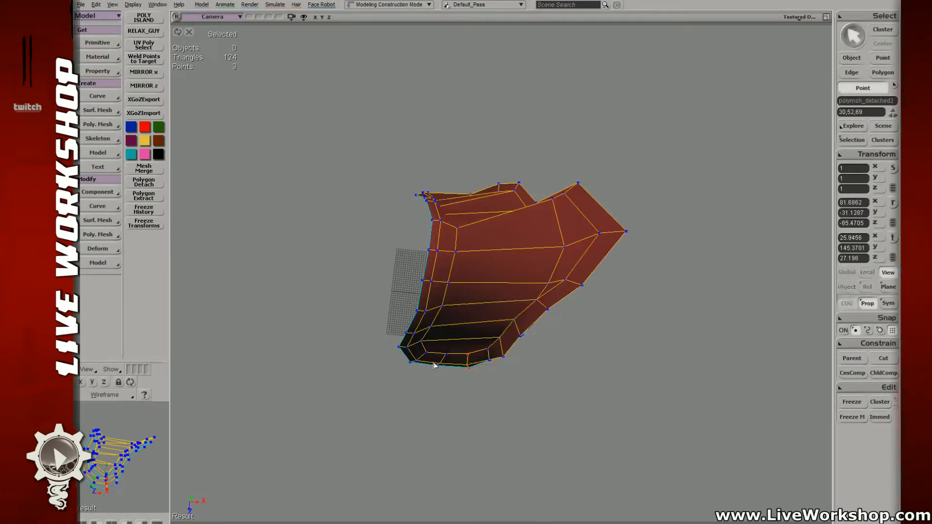
pyautogui.moveTo(434, 362); pyautogui.dragTo(453, 378)
pyautogui.press('v')
pyautogui.moveTo(472, 388); pyautogui.dragTo(475, 391)
pyautogui.press('t')
# - Adjust the inner band point and the rim points at the front flap's lower inner corner to round it
pyautogui.press('v')
pyautogui.moveTo(440, 352)
pyautogui.mouseDown()
pyautogui.moveTo(447, 358)
pyautogui.moveTo(428, 348)
pyautogui.mouseUp()
pyautogui.press('t')
pyautogui.press('v')
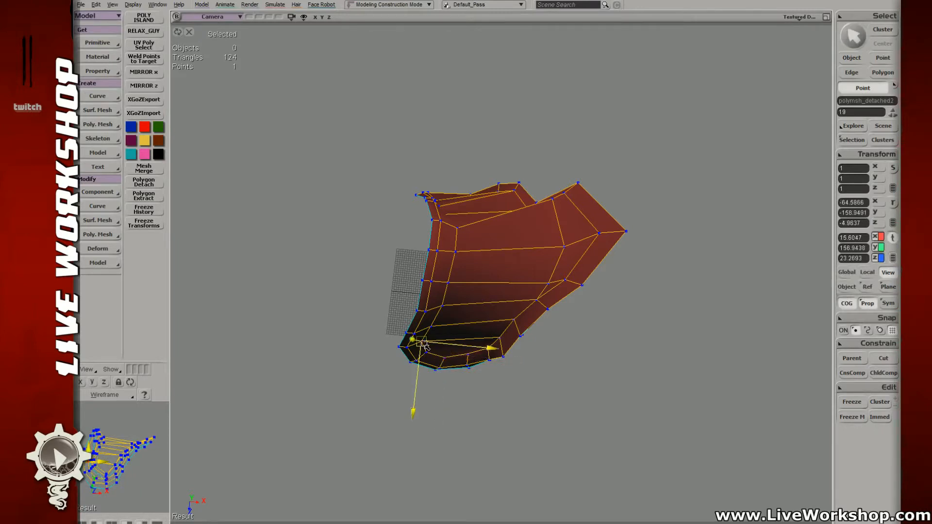
pyautogui.press('t')
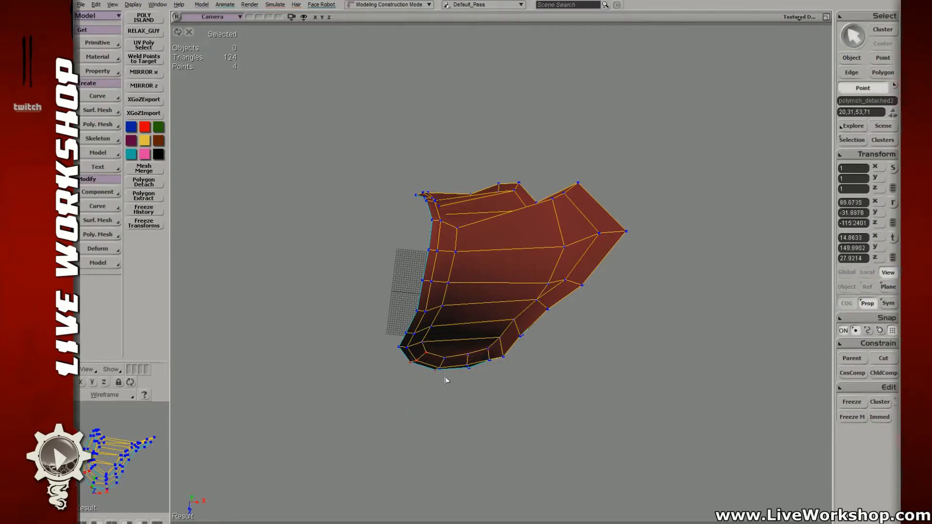
pyautogui.keyDown('ctrl'); pyautogui.click(436, 370); pyautogui.keyUp('ctrl')
pyautogui.press('v')
pyautogui.press('t')
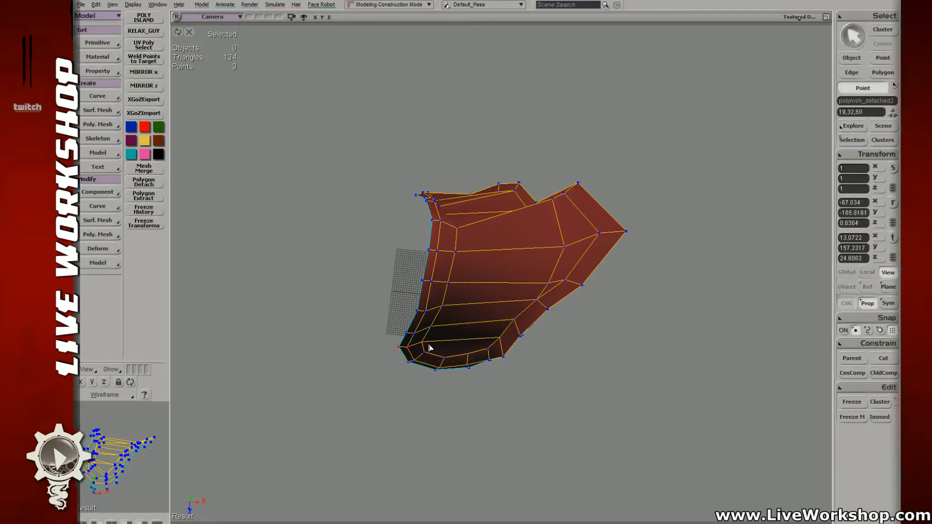
# - Move the two point groups above the front flap's lower inner corner to even out the rim curve
pyautogui.press('v')
pyautogui.press('t')
pyautogui.press('v')
pyautogui.press('t')
pyautogui.moveTo(399, 328); pyautogui.dragTo(422, 338)
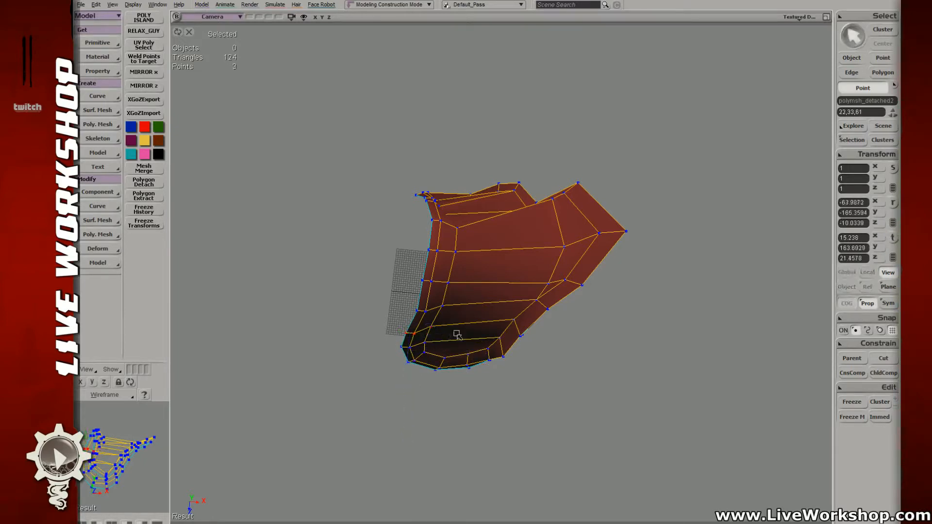
pyautogui.press('v')
pyautogui.press('t')
pyautogui.press('v')
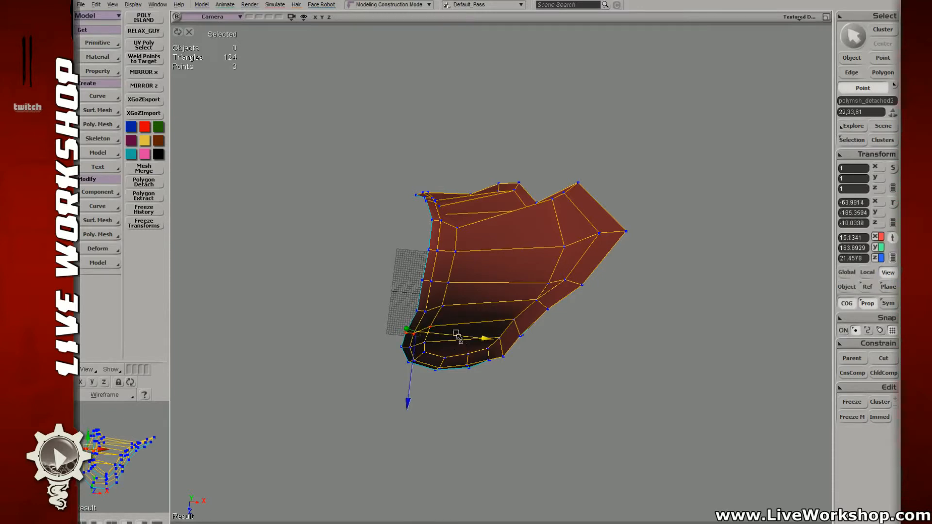
pyautogui.press('t')
# - Fine-tune the two point groups along the bottom of the front flap toward its outer side for a smoother curve
pyautogui.press('s')
pyautogui.moveTo(488, 346); pyautogui.dragTo(467, 348)
pyautogui.moveTo(464, 384); pyautogui.dragTo(464, 385)
pyautogui.press('v')
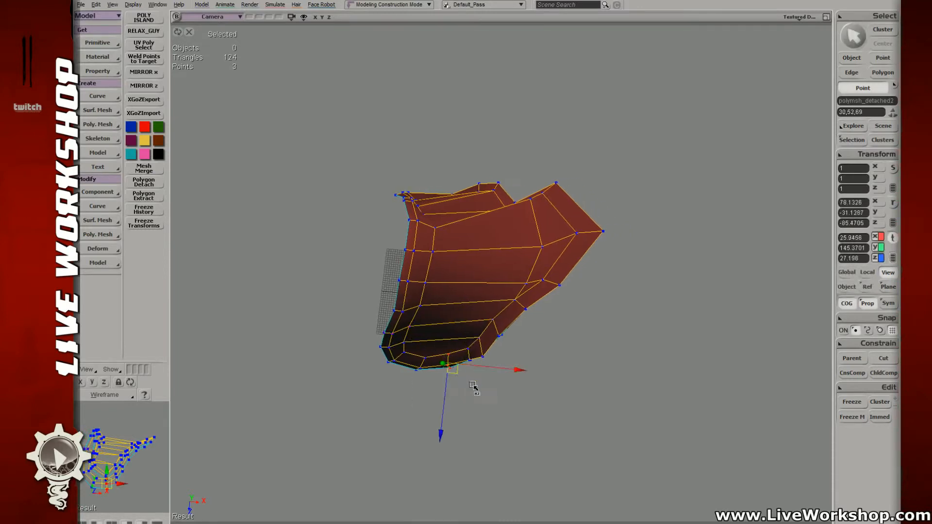
pyautogui.press('t')
pyautogui.moveTo(463, 343); pyautogui.dragTo(477, 369)
pyautogui.press('v')
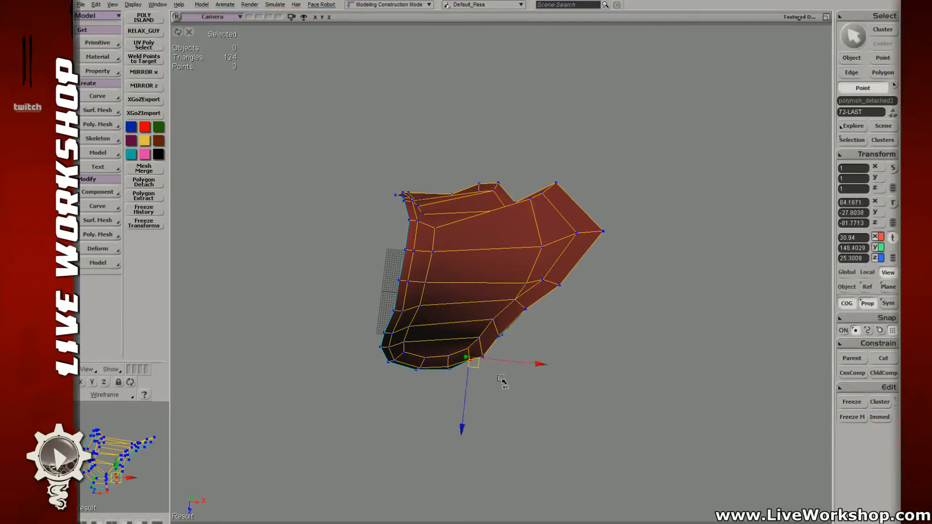
# - Reposition the point groups partway up the front flap's outer rim to continue the smooth edge curve
pyautogui.press('t')
pyautogui.moveTo(473, 331)
pyautogui.mouseDown()
pyautogui.moveTo(485, 347)
pyautogui.moveTo(514, 345)
pyautogui.moveTo(526, 358)
pyautogui.moveTo(503, 254)
pyautogui.moveTo(478, 246)
pyautogui.moveTo(526, 242)
pyautogui.moveTo(515, 257)
pyautogui.mouseUp()
pyautogui.press('v')
pyautogui.press('t')
pyautogui.press('v')
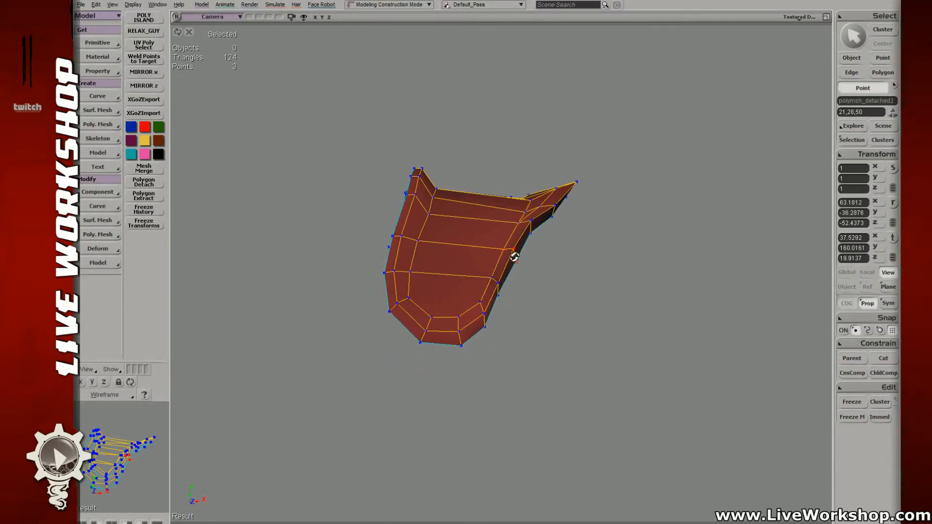
pyautogui.click(517, 261)
pyautogui.press('s')
pyautogui.moveTo(525, 269); pyautogui.dragTo(445, 253, button='right')
pyautogui.press('v')
pyautogui.moveTo(440, 251); pyautogui.dragTo(432, 245)
pyautogui.press('t')
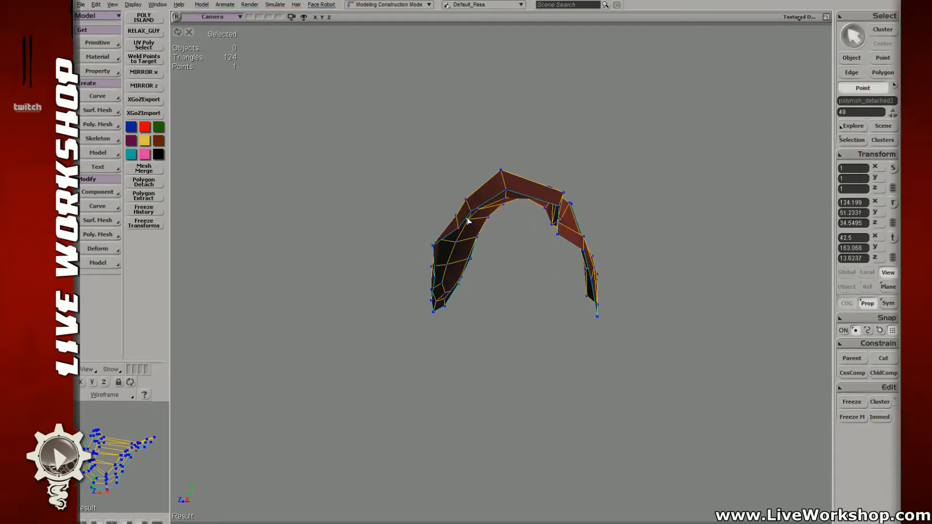
# - Select the two outer rim edges just in front of the plate's tip and move them outward and upward
pyautogui.press('e')
pyautogui.click(463, 222)
pyautogui.press('s')
pyautogui.moveTo(491, 213); pyautogui.dragTo(469, 220, button='right')
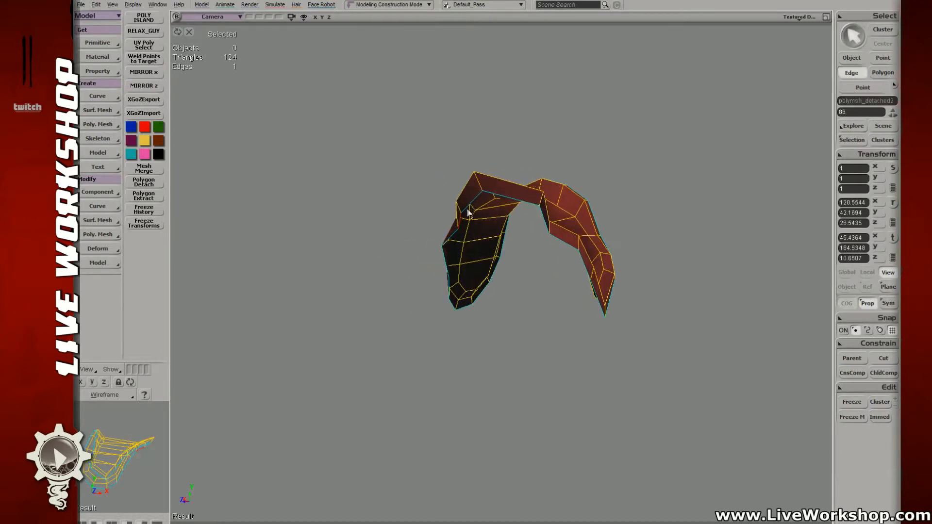
pyautogui.keyDown('shift'); pyautogui.click(468, 211); pyautogui.keyUp('shift')
pyautogui.press('v')
pyautogui.moveTo(469, 216); pyautogui.dragTo(454, 206)
pyautogui.press('s')
pyautogui.moveTo(459, 209); pyautogui.dragTo(573, 214, button='right')
pyautogui.press('v')
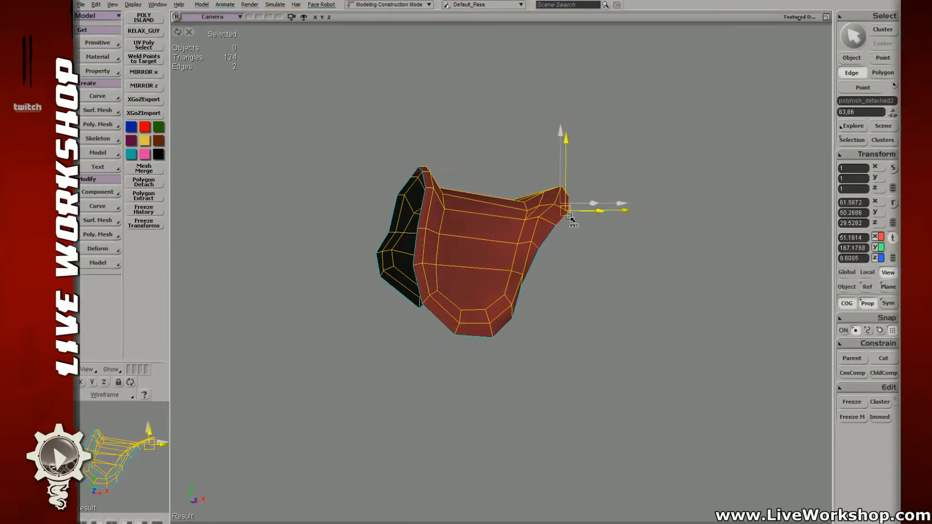
pyautogui.moveTo(571, 217); pyautogui.dragTo(569, 211)
pyautogui.moveTo(572, 213); pyautogui.dragTo(562, 198, button='right')
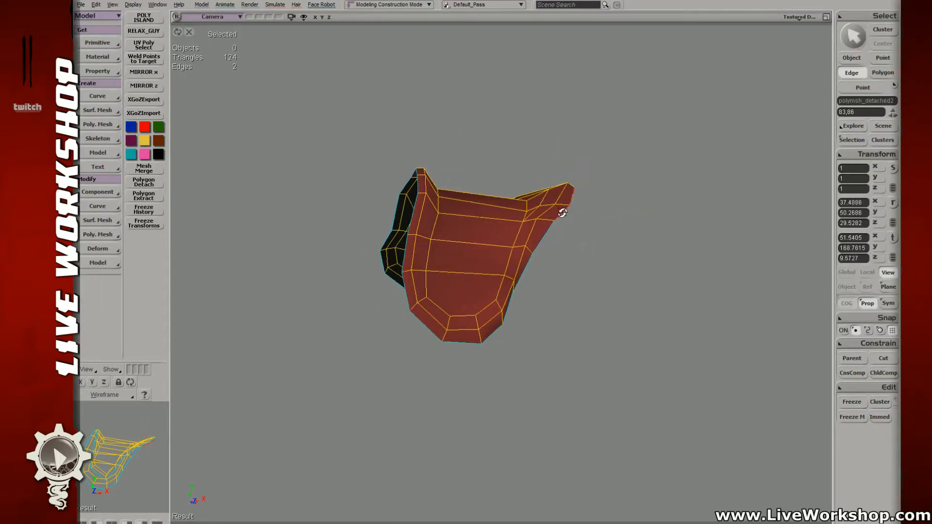
# - Move the two points at the plate's outer tip outward and raise them into a sharper flare
pyautogui.press('t')
pyautogui.press('c')
pyautogui.moveTo(585, 160); pyautogui.dragTo(563, 165, button='right')
pyautogui.press('v')
pyautogui.moveTo(590, 189); pyautogui.dragTo(594, 186)
pyautogui.press('s')
pyautogui.moveTo(576, 210); pyautogui.dragTo(587, 198, button='right')
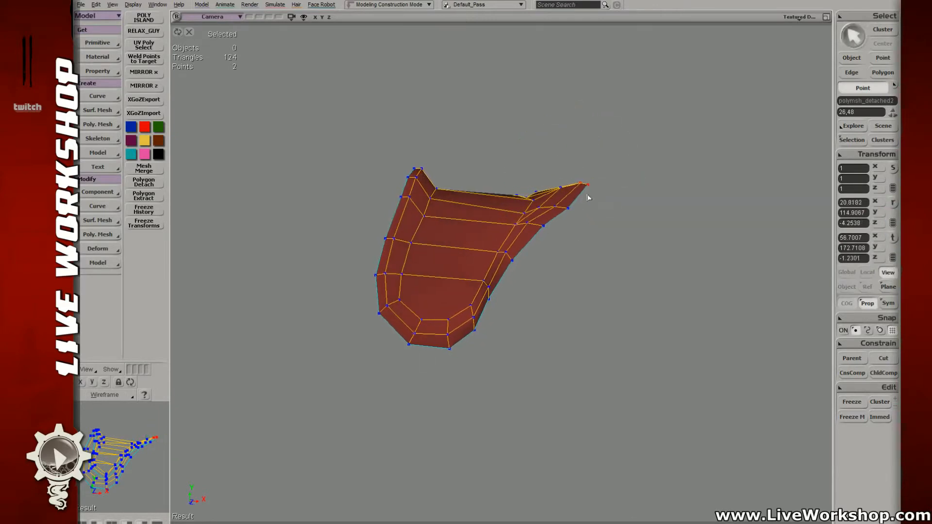
pyautogui.moveTo(586, 184); pyautogui.dragTo(581, 176)
# - Reposition the outer rim points just in front of the raised tip to match its flare
pyautogui.press('s')
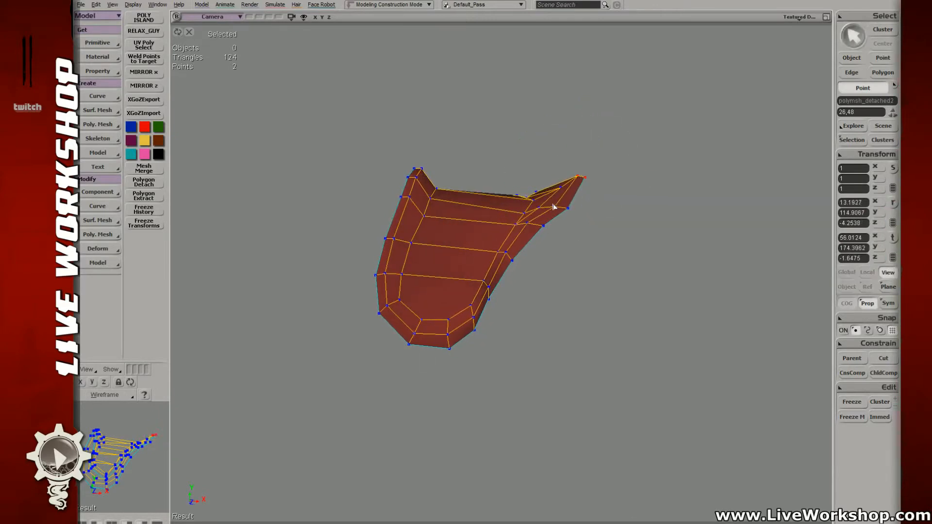
pyautogui.moveTo(557, 209); pyautogui.dragTo(567, 207, button='right')
pyautogui.moveTo(565, 201); pyautogui.dragTo(592, 183)
pyautogui.press('t')
pyautogui.press('s')
pyautogui.moveTo(581, 194); pyautogui.dragTo(495, 296, button='right')
pyautogui.press('t')
pyautogui.keyDown('shift'); pyautogui.click(523, 179); pyautogui.keyUp('shift')
pyautogui.press('s')
pyautogui.press('t')
pyautogui.click(479, 322)
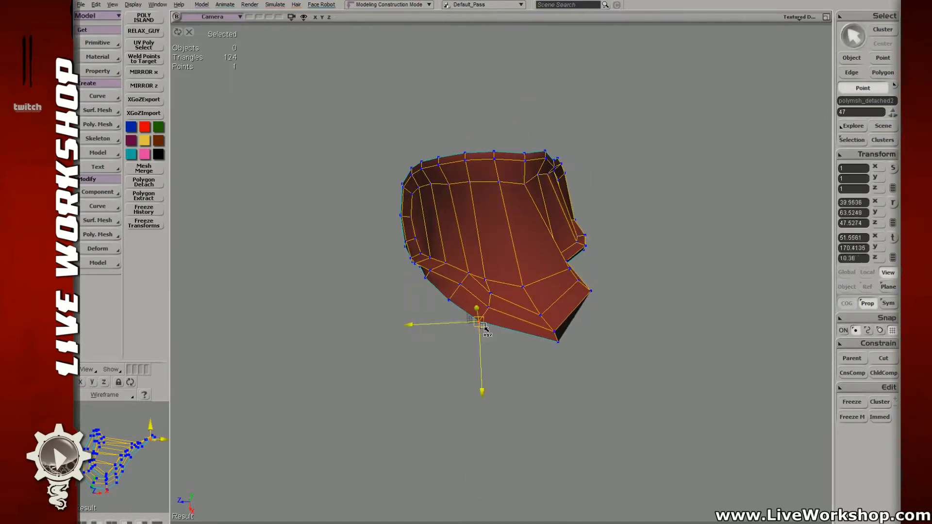
# - Select the four lower points along the plate's rear outer rim and move them slightly outward and upward
pyautogui.press('s')
pyautogui.moveTo(540, 340); pyautogui.dragTo(470, 214, button='right')
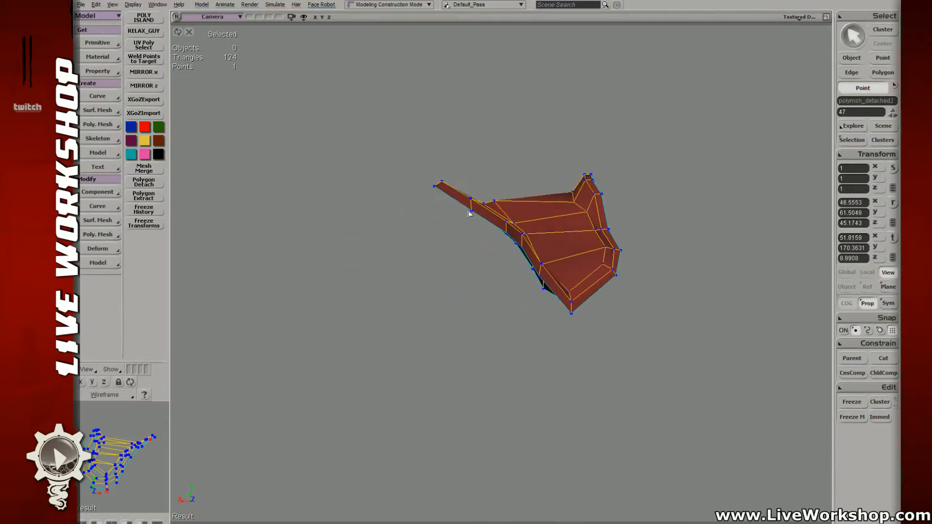
pyautogui.keyDown('shift'); pyautogui.click(519, 245); pyautogui.keyUp('shift')
pyautogui.moveTo(519, 245); pyautogui.dragTo(536, 288, button='right')
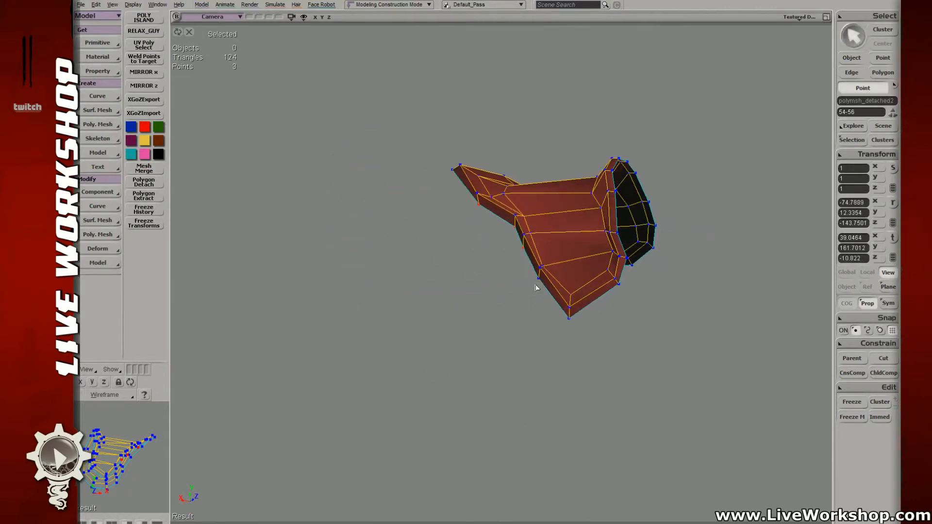
pyautogui.keyDown('ctrl'); pyautogui.click(565, 318); pyautogui.keyUp('ctrl')
pyautogui.press('s')
pyautogui.moveTo(564, 318); pyautogui.dragTo(530, 254, button='right')
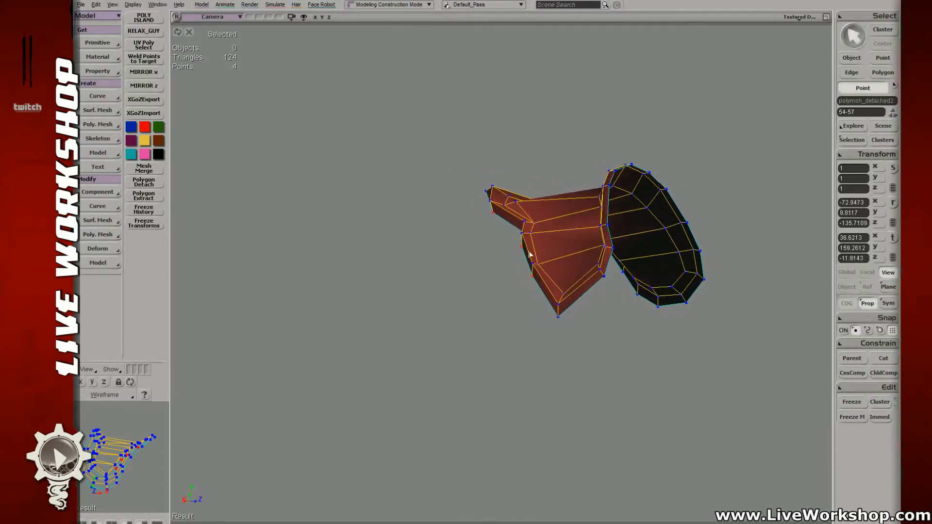
pyautogui.press('v')
pyautogui.moveTo(526, 243); pyautogui.dragTo(518, 238)
# - Push the three points midway along the rear outer rim backward, and show the rest of the character
pyautogui.moveTo(514, 234); pyautogui.dragTo(499, 248, button='right')
pyautogui.moveTo(499, 247); pyautogui.dragTo(503, 256)
pyautogui.press('space')
pyautogui.press('o')
pyautogui.moveTo(500, 245); pyautogui.dragTo(483, 217, button='right')
pyautogui.press('v')
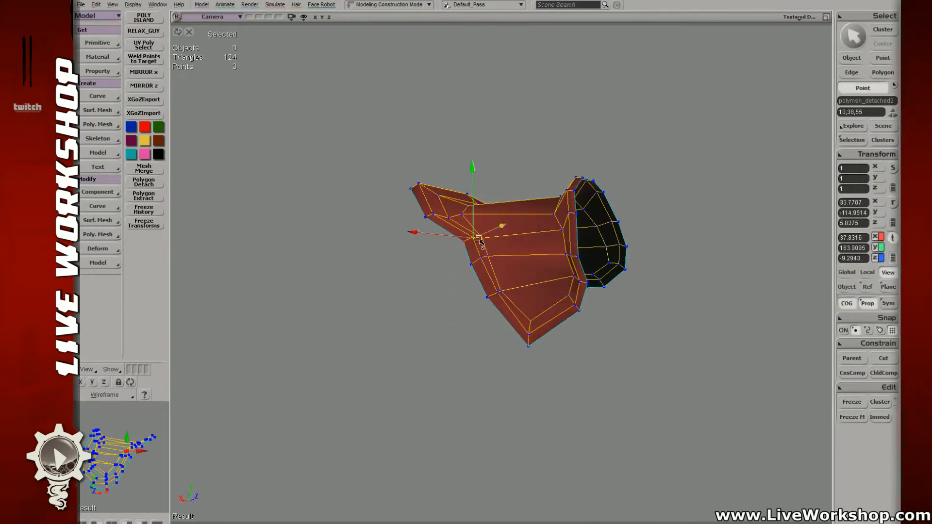
pyautogui.moveTo(482, 217); pyautogui.dragTo(469, 241)
pyautogui.press('o')
pyautogui.moveTo(469, 242); pyautogui.dragTo(493, 231, button='right')
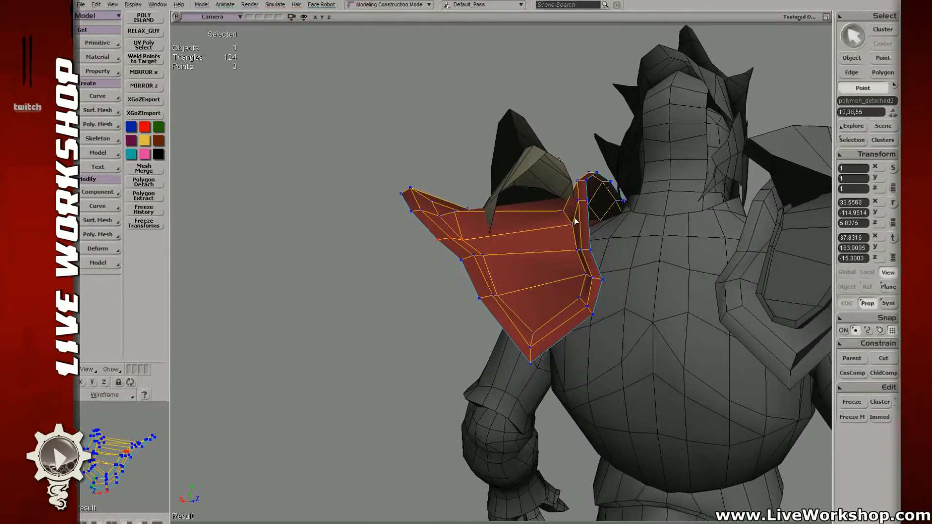
# - Move the rear inner band point away from the body and lower the points at the rear flap's bottom inner corner
pyautogui.click(577, 250)
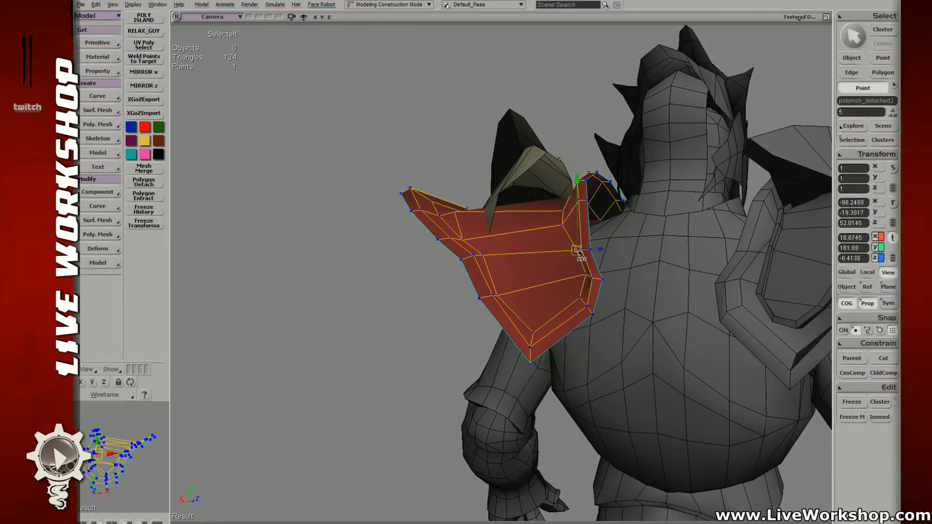
pyautogui.moveTo(579, 253); pyautogui.dragTo(596, 318)
pyautogui.press('t')
pyautogui.moveTo(587, 307); pyautogui.dragTo(577, 329)
pyautogui.press('t')
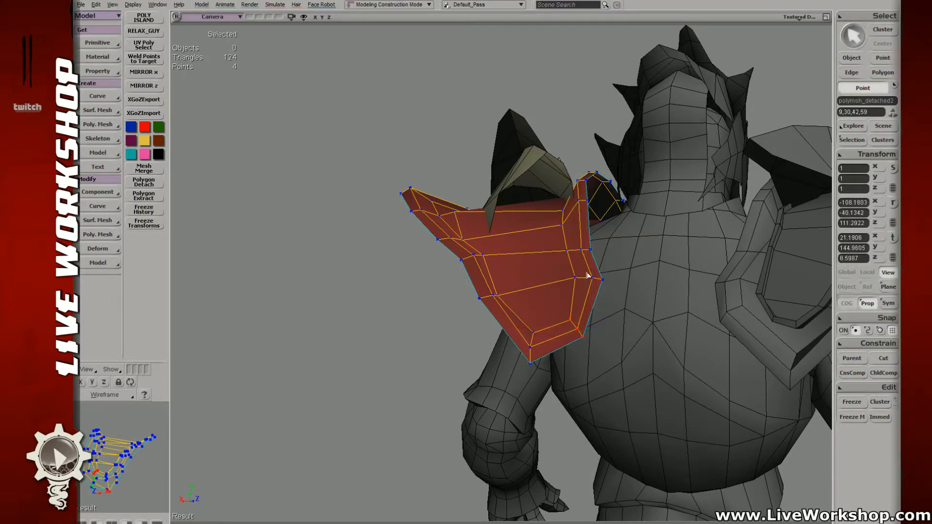
# - Lower the rear inner rim points above the bottom corner, along with the adjoining band point, to widen the flap
pyautogui.click(601, 306)
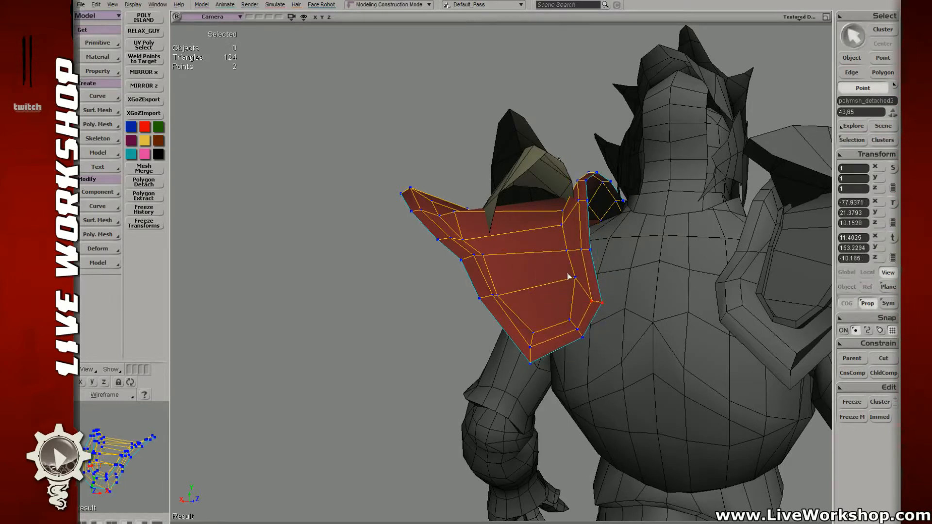
pyautogui.click(583, 301)
pyautogui.press('t')
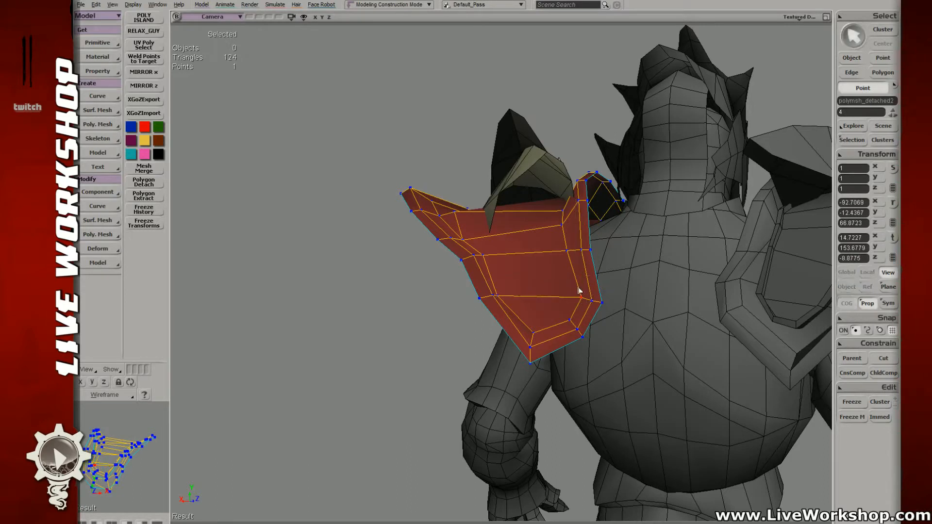
pyautogui.keyDown('shift'); pyautogui.click(593, 302); pyautogui.keyUp('shift')
pyautogui.press('v')
pyautogui.moveTo(588, 300); pyautogui.dragTo(593, 301)
pyautogui.press('t')
# - Try shifting the points around the rear flap's bottom inner corner, and undo those moves
pyautogui.moveTo(564, 315); pyautogui.dragTo(593, 339)
pyautogui.press('v')
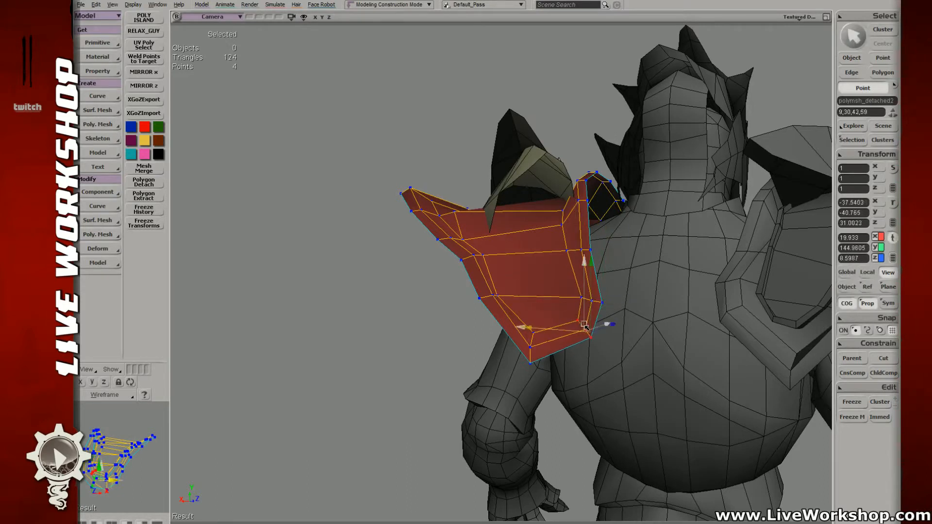
pyautogui.press('t')
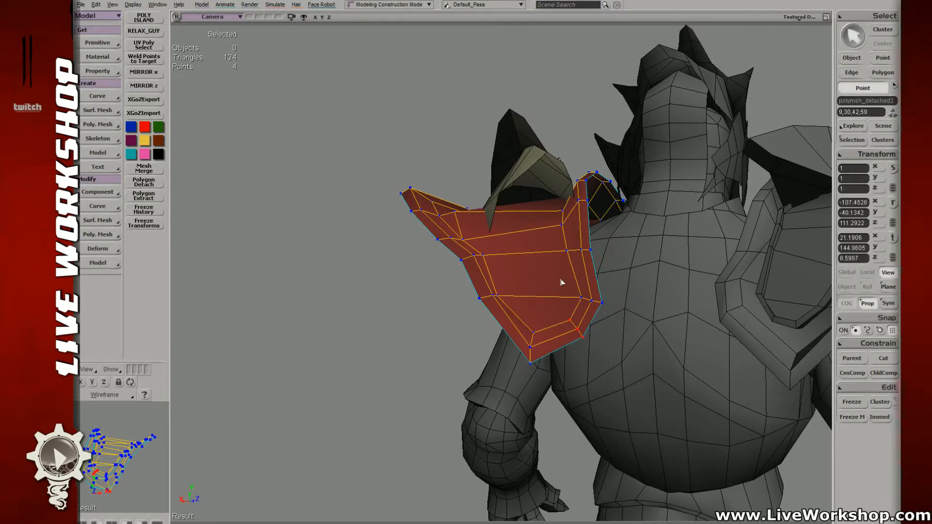
pyautogui.press('v')
pyautogui.moveTo(581, 299); pyautogui.dragTo(585, 277)
pyautogui.press('t')
pyautogui.moveTo(564, 312); pyautogui.dragTo(597, 297)
pyautogui.press('v')
pyautogui.press('s')
pyautogui.moveTo(596, 273); pyautogui.dragTo(604, 270, button='right')
pyautogui.moveTo(604, 271); pyautogui.dragTo(534, 283, button='middle')
pyautogui.moveTo(535, 283)
pyautogui.mouseDown(button='right')
pyautogui.moveTo(544, 307)
pyautogui.moveTo(537, 292)
pyautogui.mouseUp(button='right')
pyautogui.moveTo(537, 292); pyautogui.dragTo(562, 305, button='middle')
pyautogui.moveTo(562, 305); pyautogui.dragTo(569, 323, button='right')
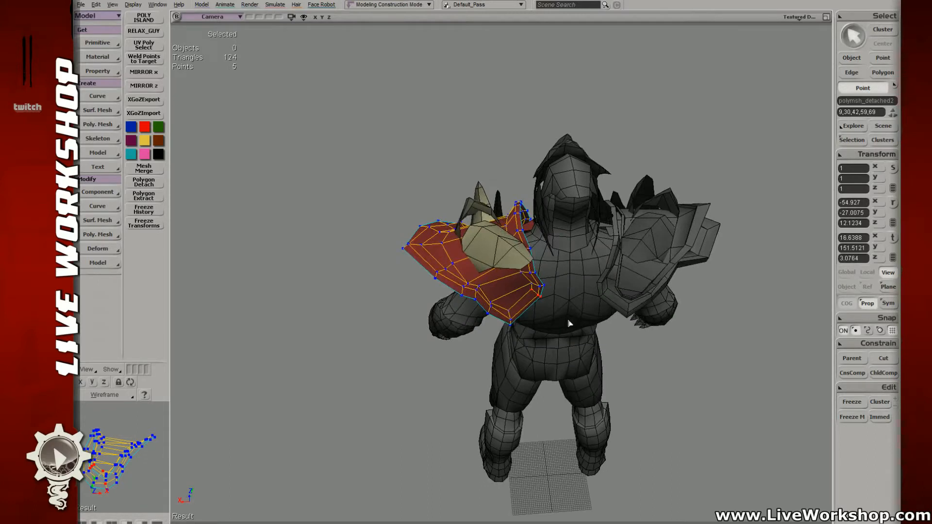
pyautogui.hotkey('ctrl', 'z')
pyautogui.hotkey('ctrl', 'z')
pyautogui.hotkey('ctrl', 'z')
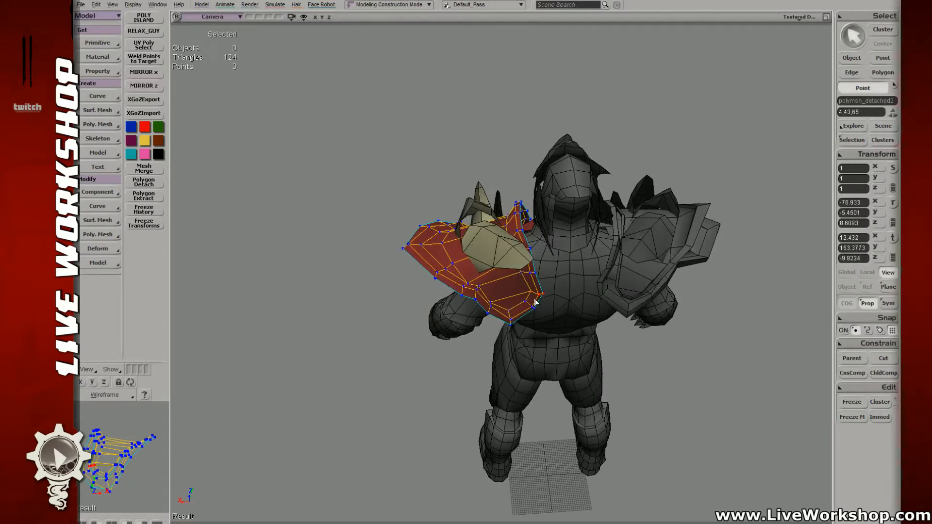
# - Move the two edges crossing the inner rim band at the top of the rear flap away from the neck
pyautogui.moveTo(535, 302); pyautogui.dragTo(506, 273, button='middle')
pyautogui.moveTo(505, 272); pyautogui.dragTo(497, 258, button='right')
pyautogui.moveTo(497, 257); pyautogui.dragTo(538, 259, button='middle')
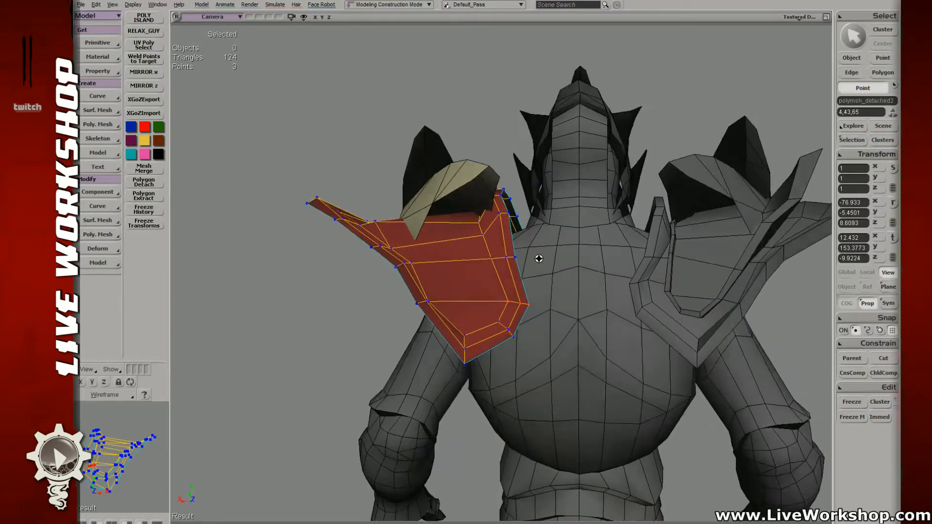
pyautogui.press('e')
pyautogui.click(504, 216)
pyautogui.press('v')
pyautogui.press('space')
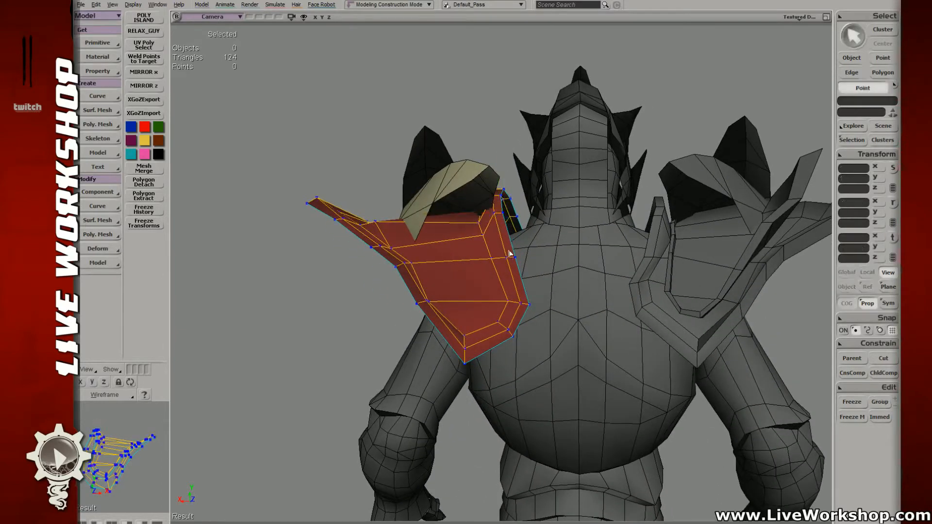
pyautogui.click(501, 224)
pyautogui.press('v')
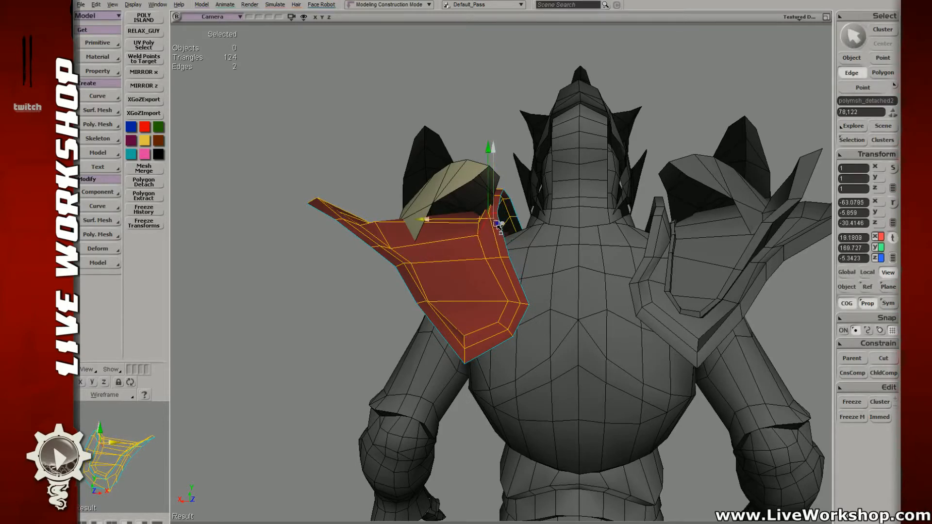
# - Nudge the neighbouring pair of inner rim edges near the shoulder's crest away from the neck, and clear the selection
pyautogui.press('o')
pyautogui.moveTo(498, 226); pyautogui.dragTo(495, 204)
pyautogui.press('v')
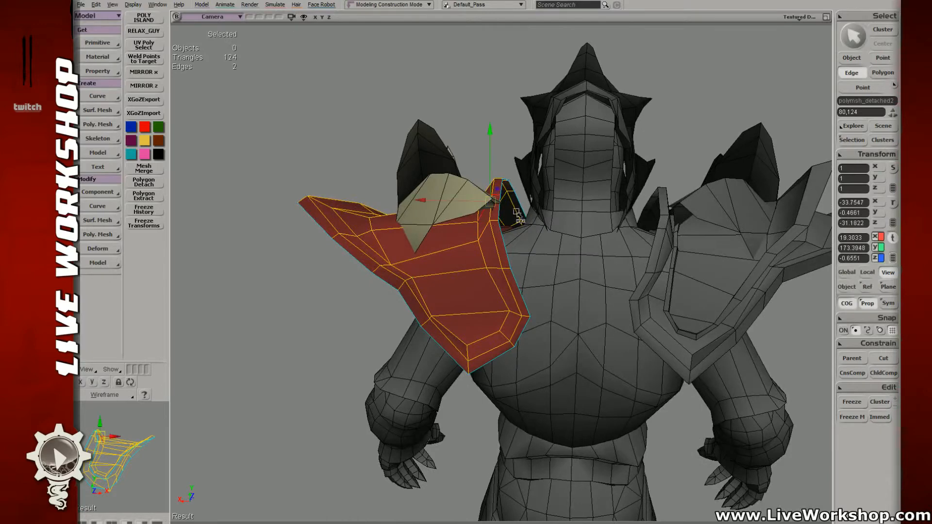
pyautogui.press('s')
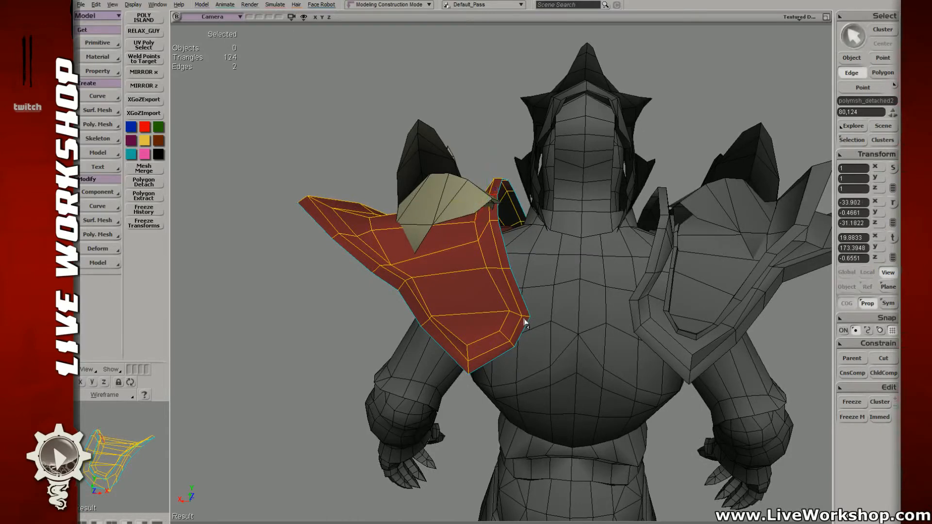
pyautogui.moveTo(525, 321); pyautogui.dragTo(415, 262, button='middle')
pyautogui.moveTo(415, 262); pyautogui.dragTo(414, 152, button='right')
pyautogui.hotkey('ctrl', 'shift', 'a')
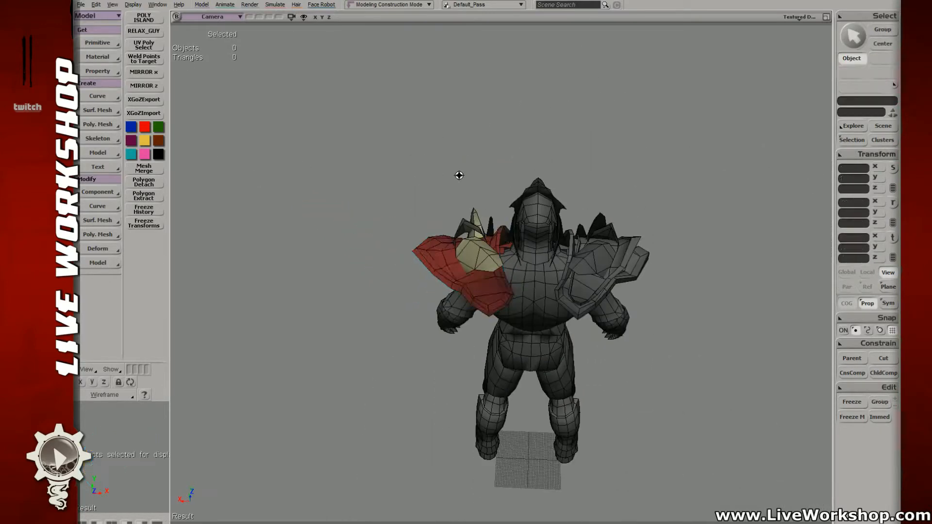
pyautogui.moveTo(459, 175); pyautogui.dragTo(401, 247, button='right')
pyautogui.moveTo(517, 338); pyautogui.dragTo(511, 269, button='right')
pyautogui.moveTo(510, 269); pyautogui.dragTo(531, 294, button='middle')
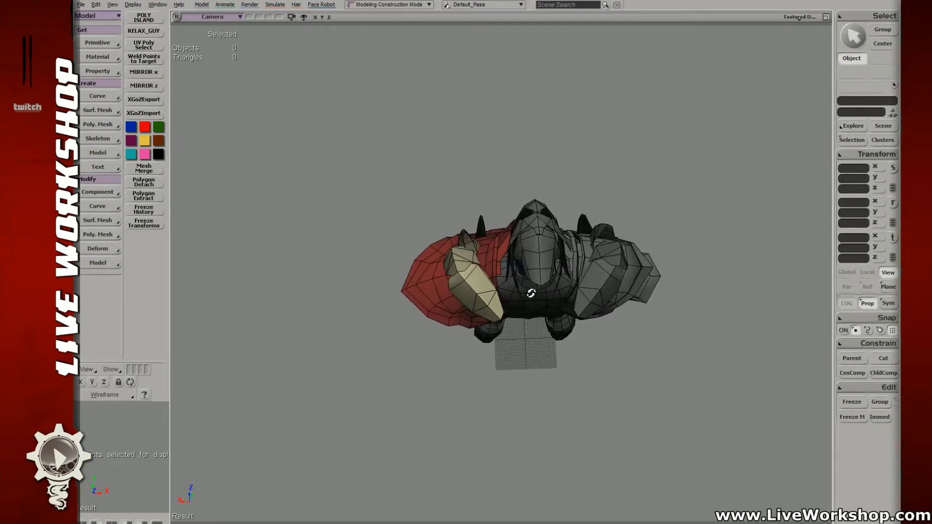
# - Select the red shoulder plate and move the two inner rim polygons on top of the shoulder away from the neck
pyautogui.press('space')
pyautogui.click(495, 269)
pyautogui.press('s')
pyautogui.moveTo(495, 268); pyautogui.dragTo(505, 272, button='right')
pyautogui.moveTo(505, 272)
pyautogui.mouseDown(button='middle')
pyautogui.moveTo(493, 276)
pyautogui.moveTo(514, 282)
pyautogui.mouseUp(button='middle')
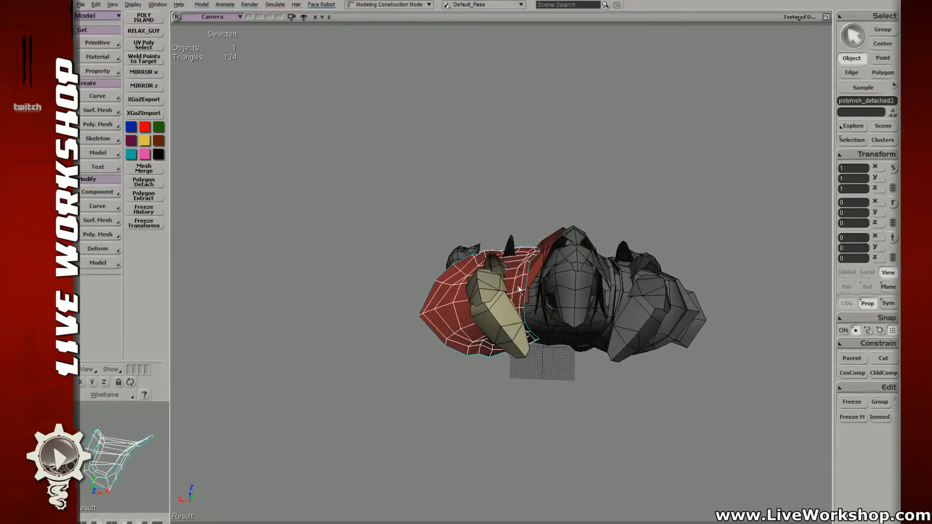
pyautogui.press('u')
pyautogui.click(526, 285)
pyautogui.press('v')
pyautogui.press('u')
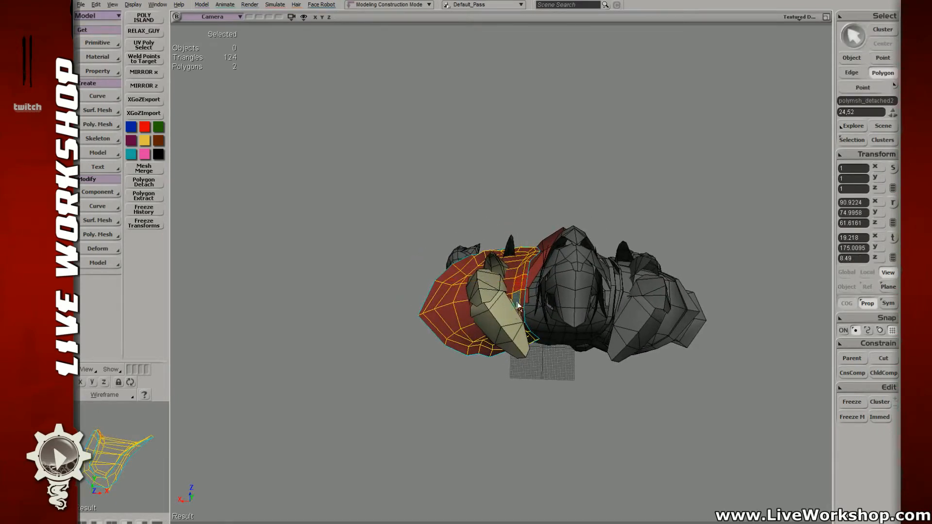
pyautogui.press('v')
pyautogui.keyDown('shift'); pyautogui.moveTo(521, 291); pyautogui.dragTo(519, 306); pyautogui.keyUp('shift')
pyautogui.press('u')
pyautogui.press('v')
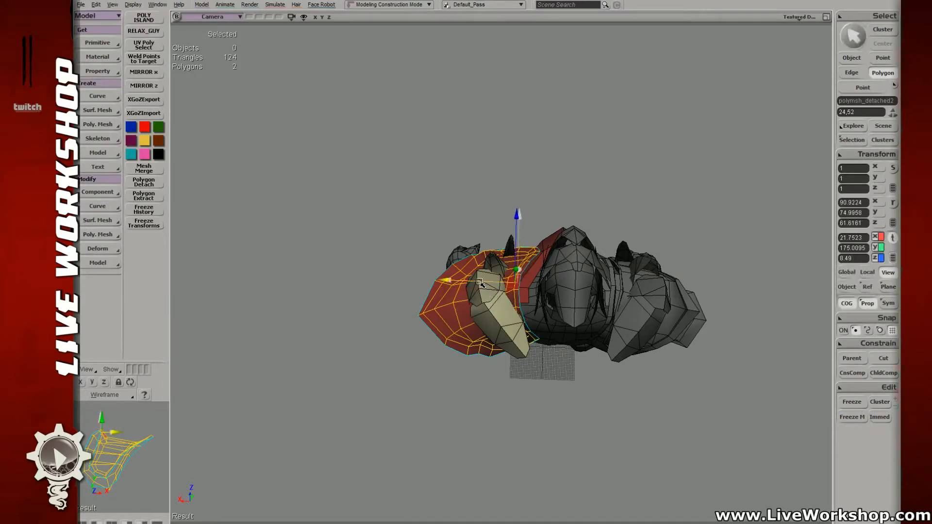
# - Move the inner rim points just ahead of the rear collar corner outward, away from the neck
pyautogui.press('t')
pyautogui.moveTo(523, 255); pyautogui.dragTo(532, 269)
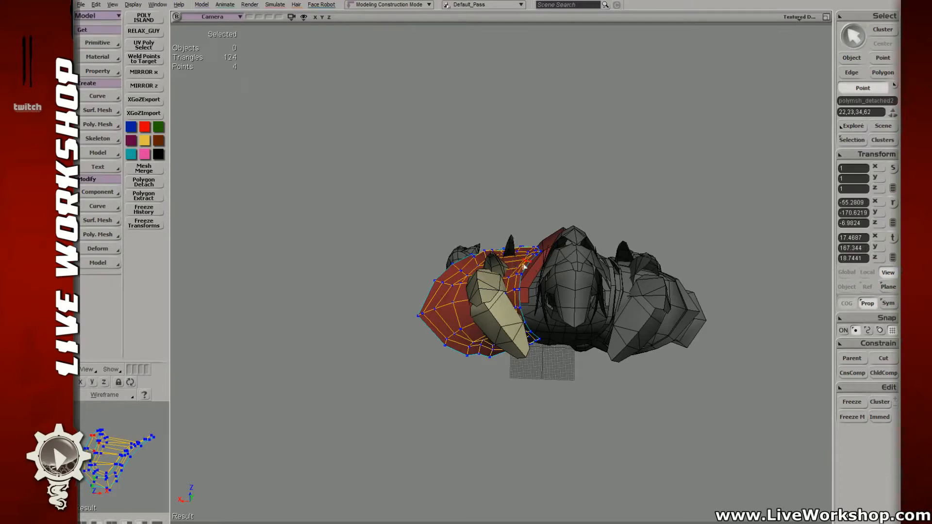
pyautogui.press('v')
pyautogui.press('t')
pyautogui.keyDown('shift'); pyautogui.click(523, 263); pyautogui.keyUp('shift')
pyautogui.press('v')
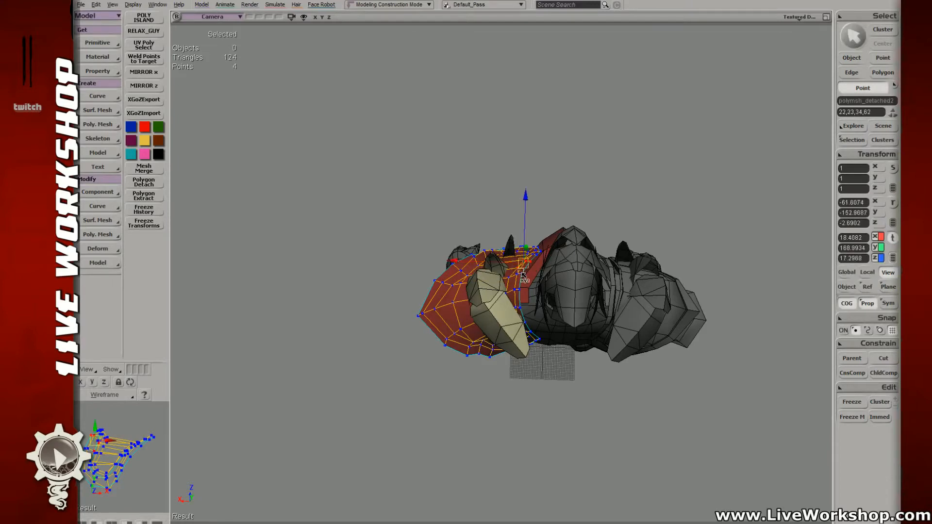
pyautogui.press('t')
pyautogui.press('v')
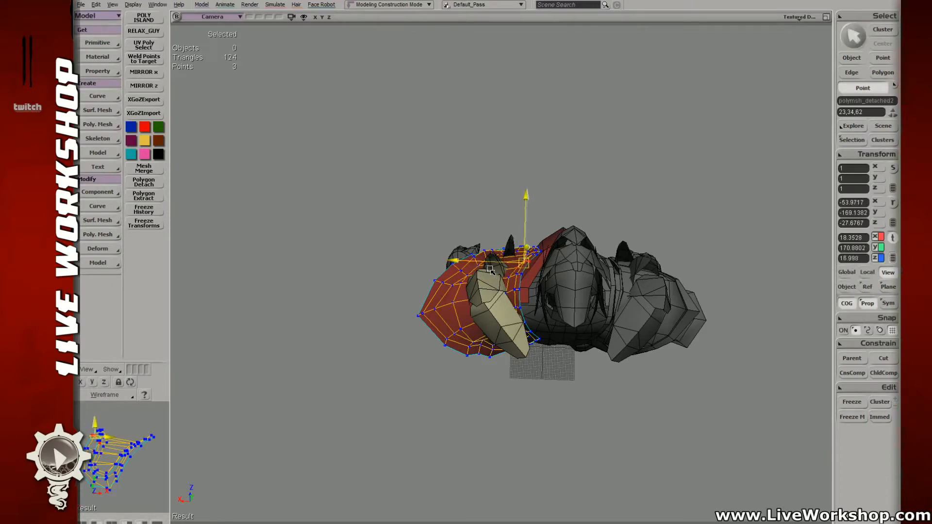
# - Move the two edges crossing the inner rim band just below the front flap's upper peak away from the neck
pyautogui.press('space')
pyautogui.click(593, 202)
pyautogui.press('s')
pyautogui.moveTo(613, 234); pyautogui.dragTo(585, 232)
pyautogui.moveTo(585, 232); pyautogui.dragTo(512, 233, button='right')
pyautogui.moveTo(511, 233); pyautogui.dragTo(587, 290, button='middle')
pyautogui.moveTo(587, 290); pyautogui.dragTo(586, 287, button='right')
pyautogui.press('space')
pyautogui.click(526, 272)
pyautogui.press('e')
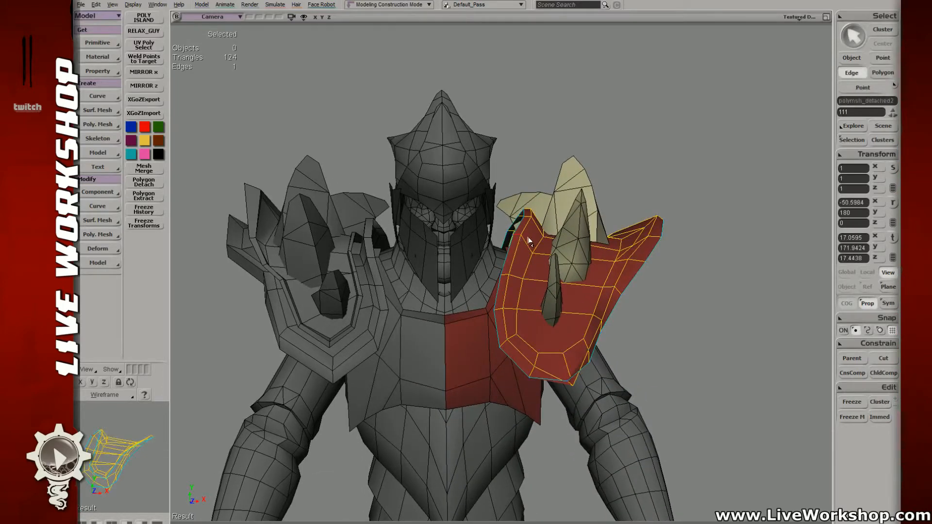
pyautogui.press('v')
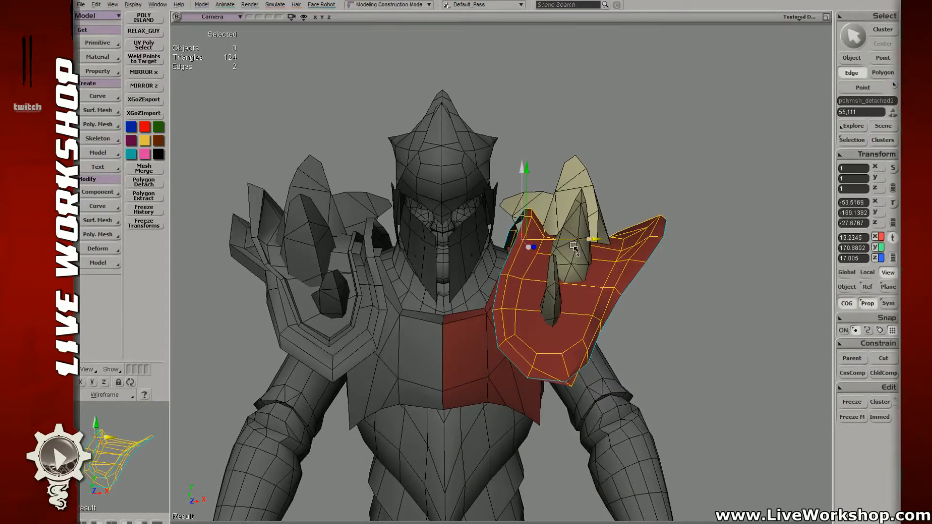
pyautogui.press('m')
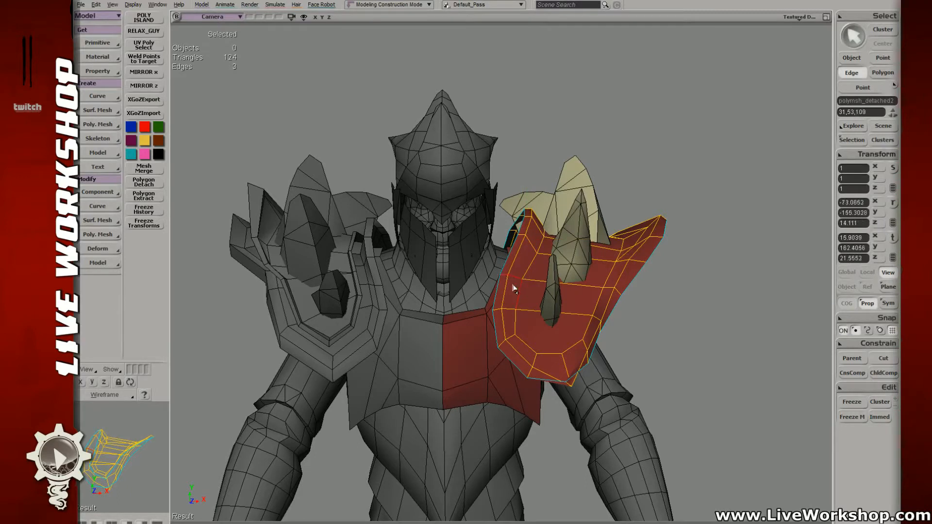
# - Move the two edge pairs across the middle of the front flap's inner rim toward the chest
pyautogui.keyDown('ctrl'); pyautogui.click(514, 288); pyautogui.keyUp('ctrl')
pyautogui.press('v')
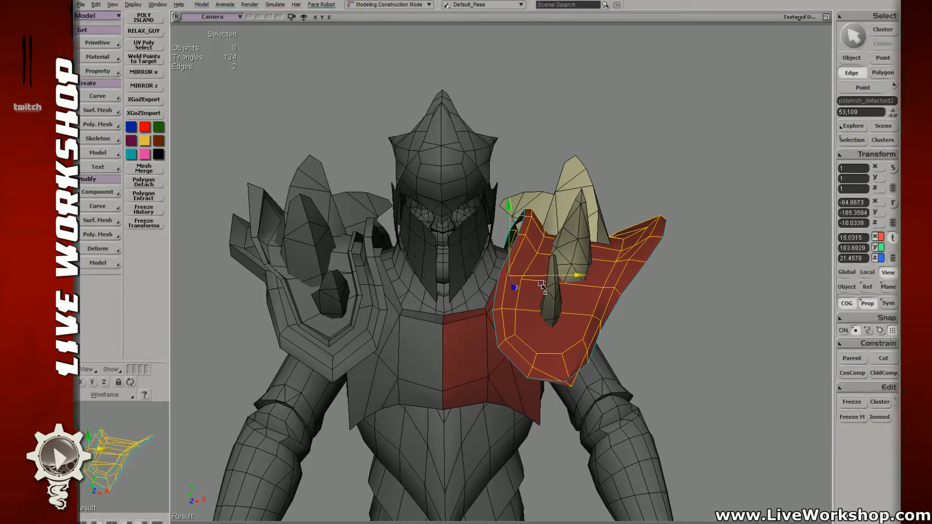
pyautogui.press('m')
pyautogui.click(507, 308)
pyautogui.keyDown('shift'); pyautogui.click(496, 310); pyautogui.keyUp('shift')
pyautogui.press('v')
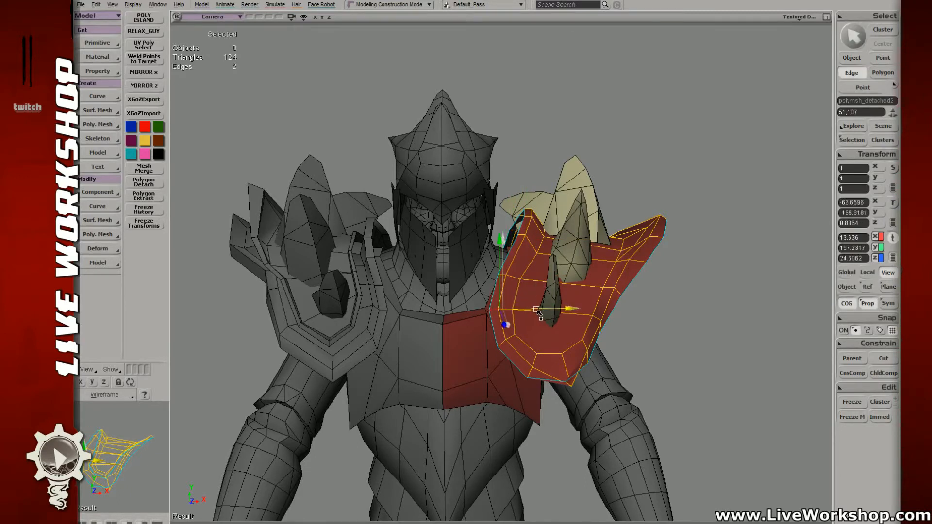
pyautogui.press('m')
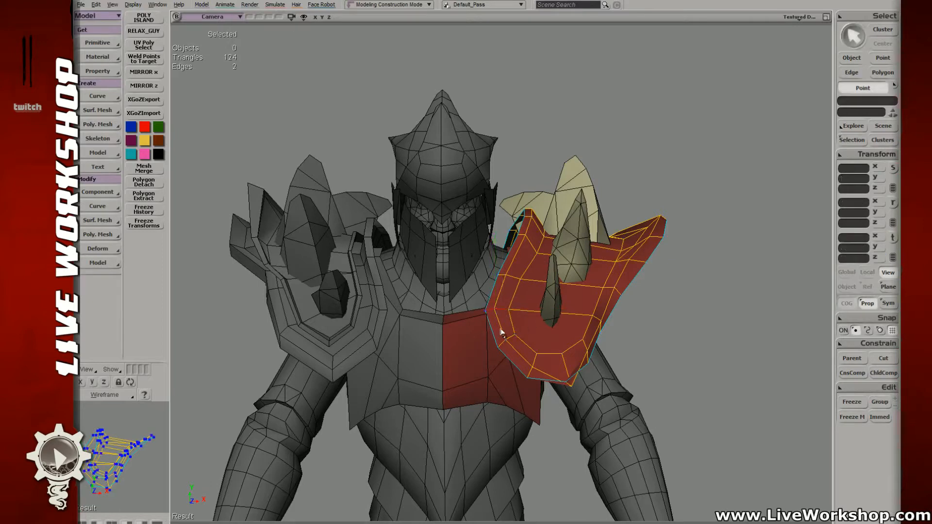
# - Move the edge pair at the front flap's lower inner corner toward the chest
pyautogui.click(510, 337)
pyautogui.keyDown('shift'); pyautogui.click(501, 343); pyautogui.keyUp('shift')
pyautogui.press('v')
pyautogui.moveTo(549, 339); pyautogui.dragTo(538, 339)
pyautogui.press('s')
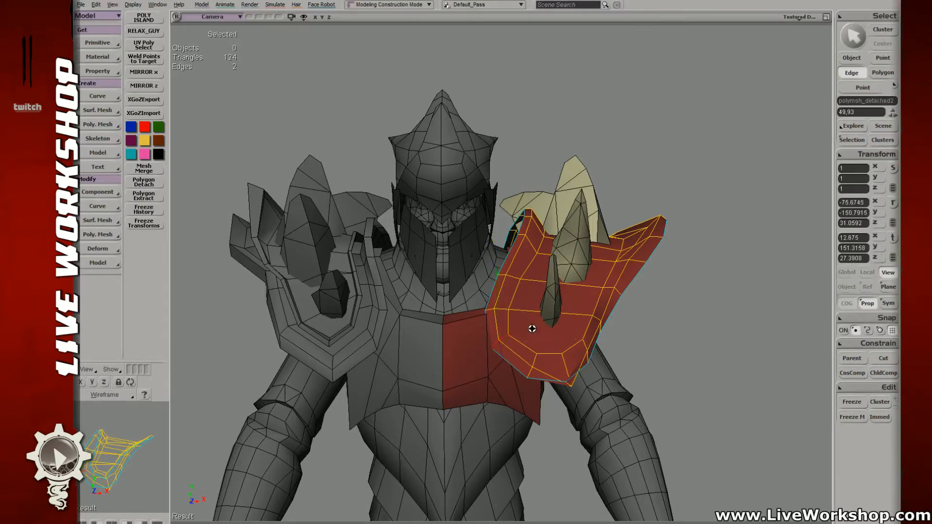
# - Pull the front flap's lower inner corner edges and the three bottom inner points forward, away from the chest
pyautogui.moveTo(532, 326); pyautogui.dragTo(507, 383, button='right')
pyautogui.press('v')
pyautogui.moveTo(507, 383); pyautogui.dragTo(504, 389)
pyautogui.press('m')
pyautogui.press('s')
pyautogui.moveTo(523, 359); pyautogui.dragTo(533, 383, button='right')
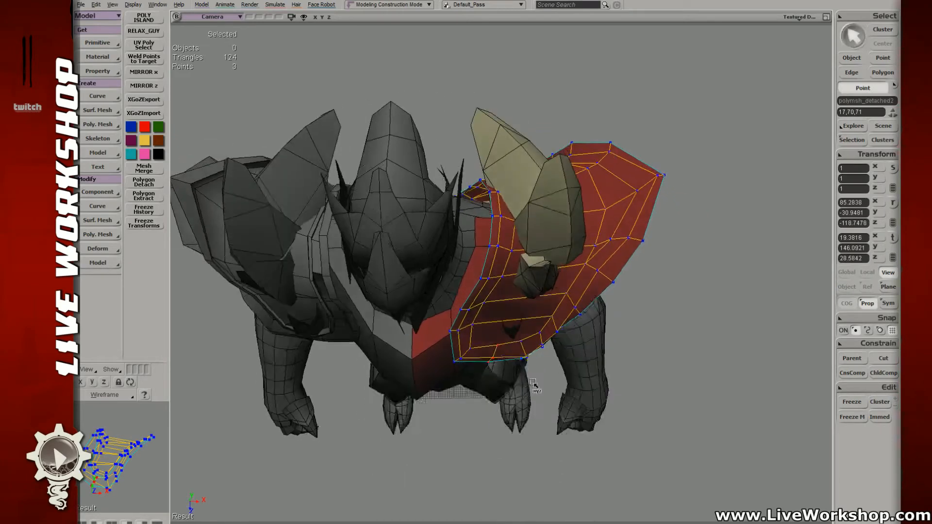
pyautogui.press('v')
pyautogui.moveTo(527, 381); pyautogui.dragTo(527, 394)
pyautogui.press('s')
pyautogui.moveTo(527, 394); pyautogui.dragTo(521, 316, button='right')
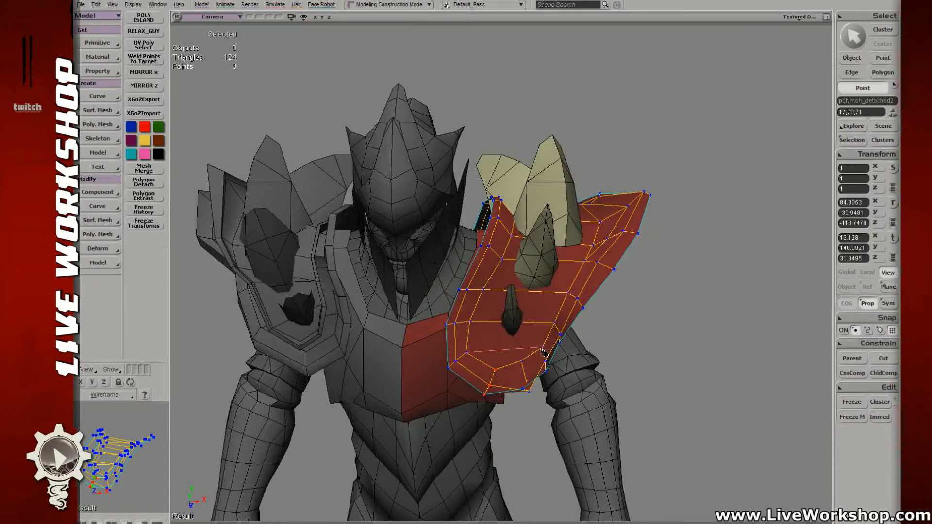
# - Reposition the two lower outer rim points of the front flap in side view to smooth its profile
pyautogui.moveTo(533, 381); pyautogui.dragTo(474, 331, button='right')
pyautogui.press('v')
pyautogui.click(510, 369)
pyautogui.press('s')
pyautogui.moveTo(460, 291); pyautogui.dragTo(449, 287)
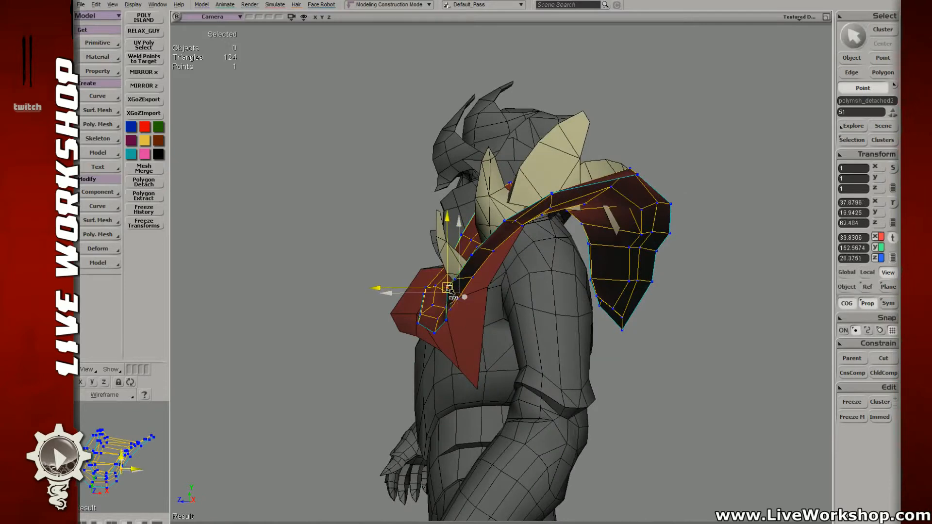
pyautogui.moveTo(449, 324); pyautogui.dragTo(440, 316)
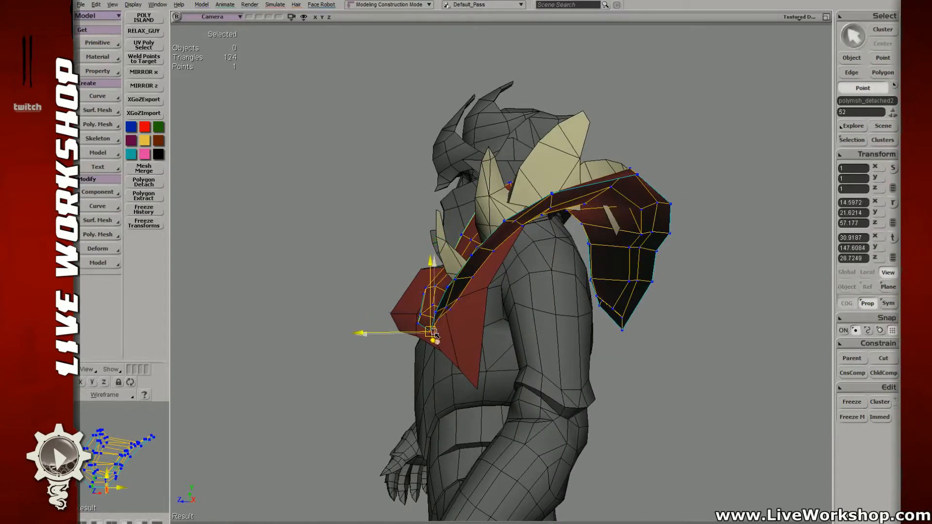
# - Move the two lower points on the front flap's outer rim outward to widen the flap
pyautogui.press('s')
pyautogui.moveTo(435, 334); pyautogui.dragTo(565, 313, button='right')
pyautogui.moveTo(568, 295); pyautogui.dragTo(576, 292)
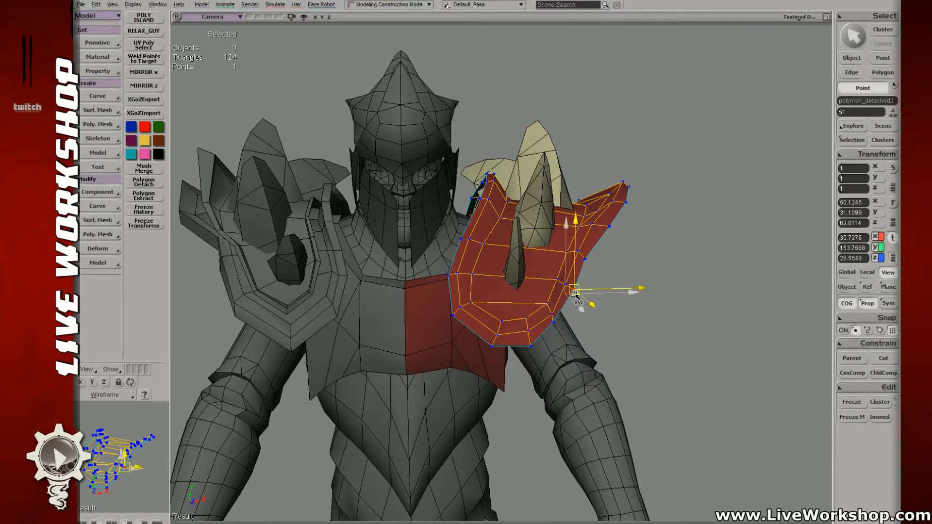
pyautogui.moveTo(556, 324); pyautogui.dragTo(527, 343)
# - Spread the front flap's bottom points farther apart and fine-tune its bottom outer band point and the rim corner above
pyautogui.press('Escape')
pyautogui.press('v')
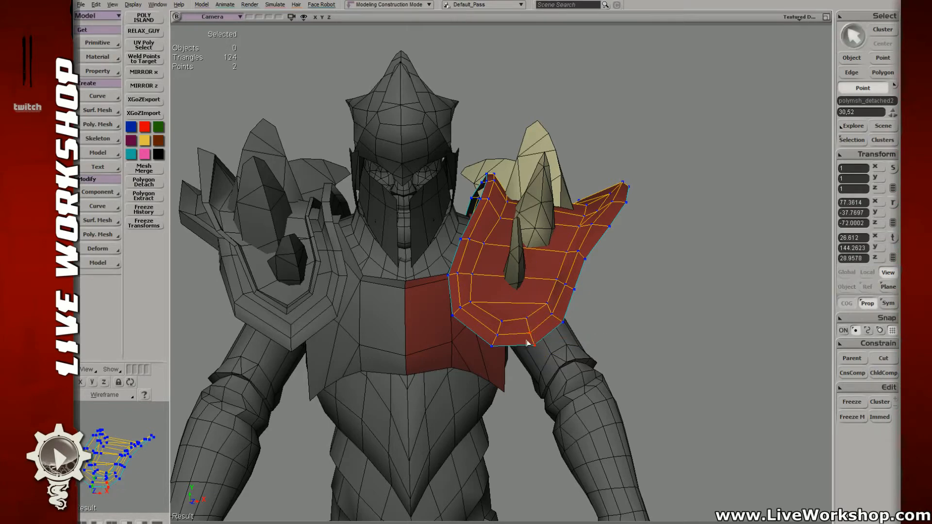
pyautogui.click(493, 346)
pyautogui.press('v')
pyautogui.keyDown('shift'); pyautogui.moveTo(486, 322); pyautogui.dragTo(538, 338); pyautogui.keyUp('shift')
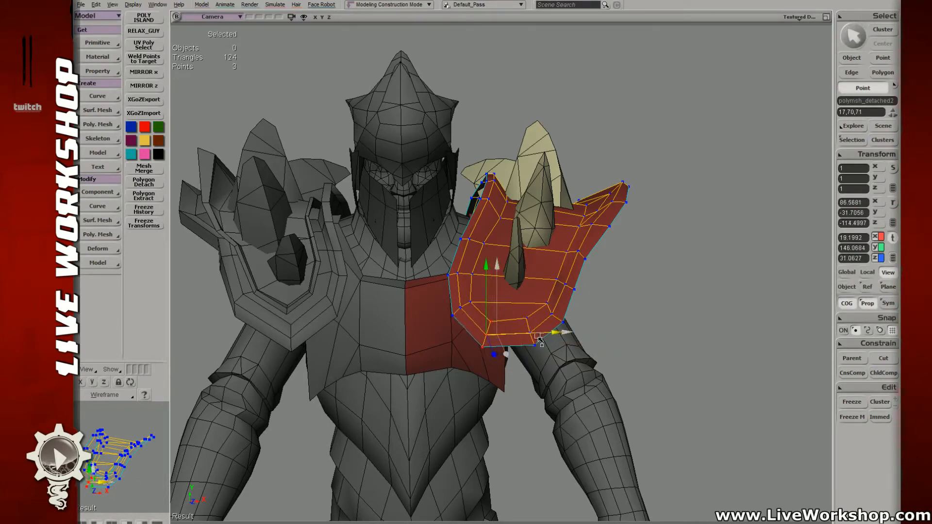
pyautogui.click(532, 333)
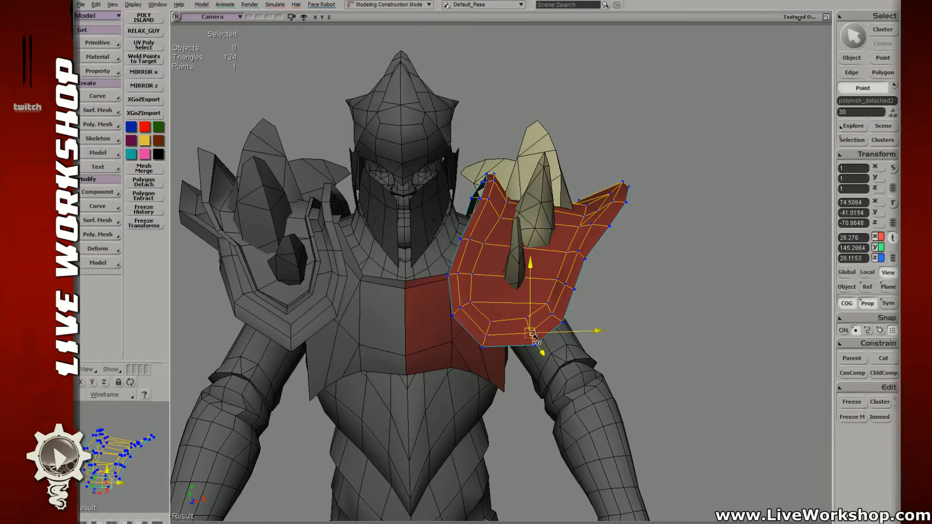
pyautogui.click(561, 323)
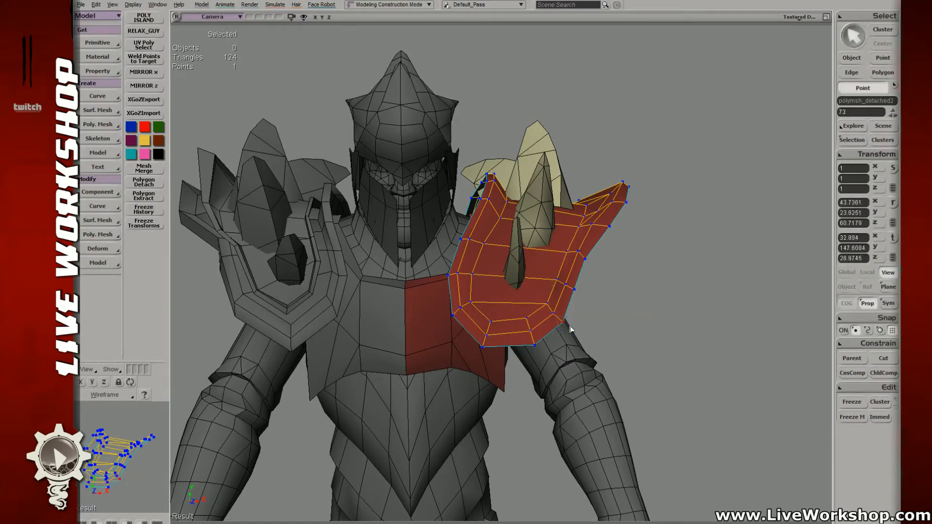
pyautogui.moveTo(565, 326); pyautogui.dragTo(566, 325)
# - Move the four rim band points on the front flap's lower outer side outward
pyautogui.press('s')
pyautogui.moveTo(563, 295); pyautogui.dragTo(553, 263, button='right')
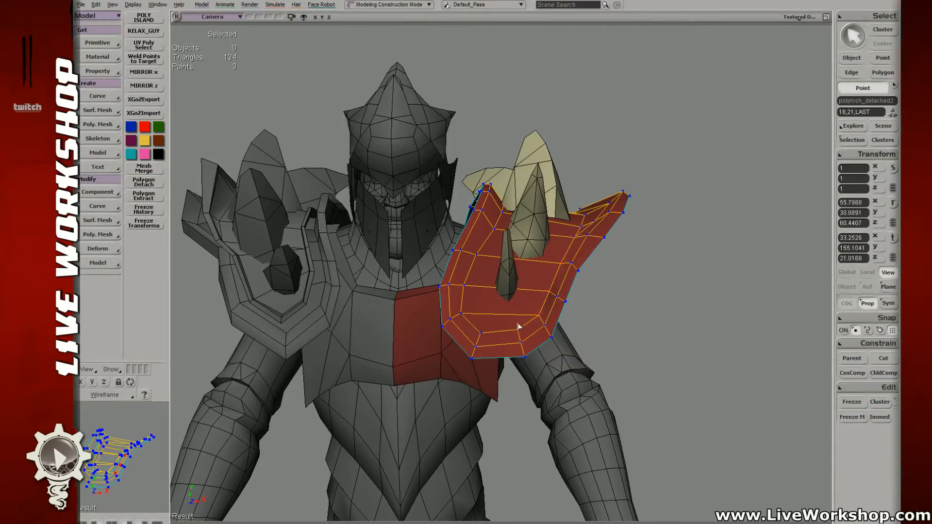
pyautogui.moveTo(570, 291); pyautogui.dragTo(569, 333, button='middle')
pyautogui.press('v')
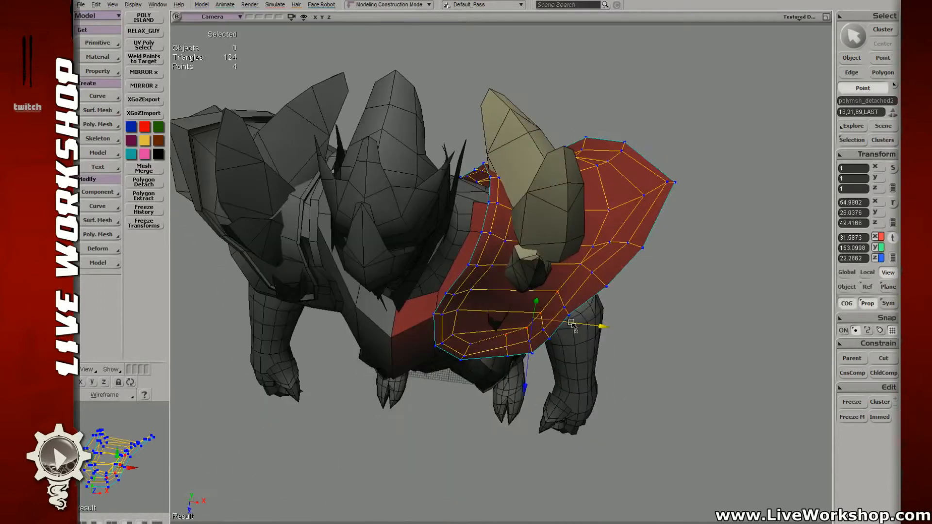
pyautogui.press('space')
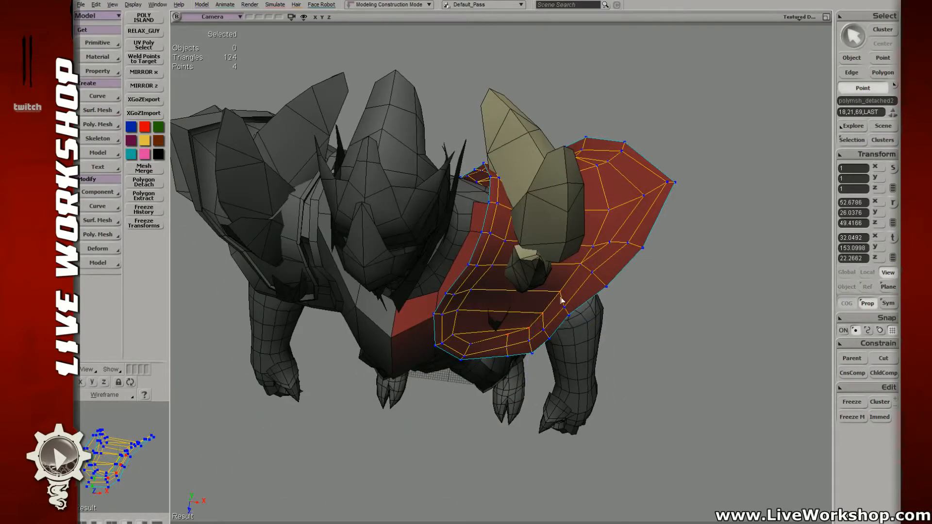
# - Move two inner band points along the shoulder plate's outer side down toward the front flap
pyautogui.moveTo(550, 302); pyautogui.dragTo(571, 278, button='middle')
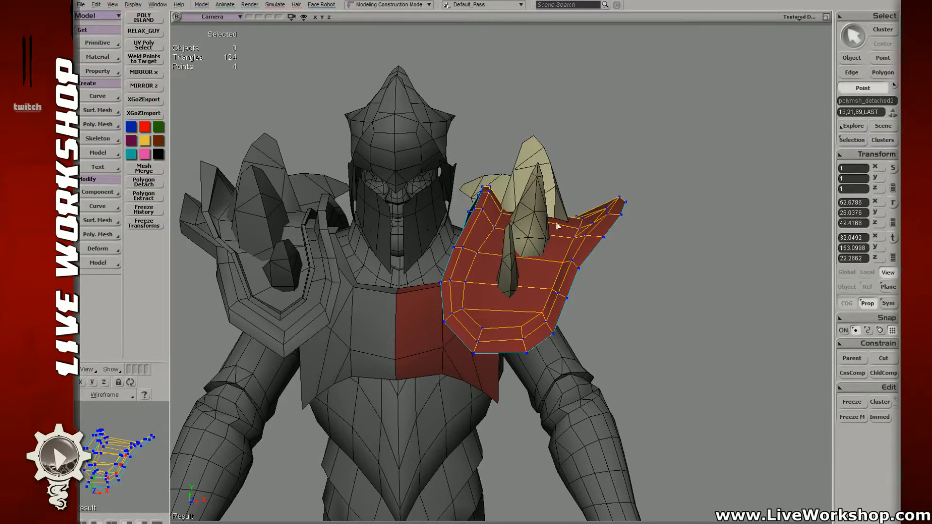
pyautogui.moveTo(588, 211); pyautogui.dragTo(518, 287, button='middle')
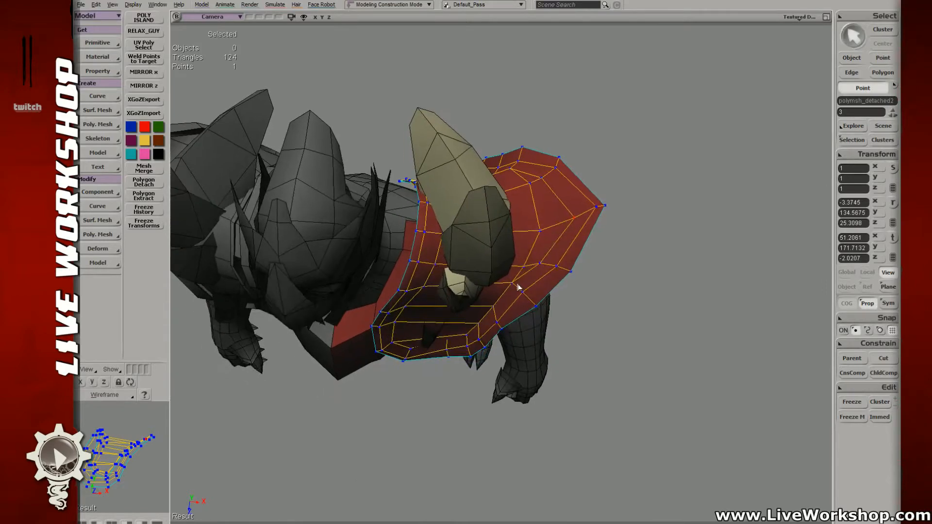
pyautogui.moveTo(525, 303); pyautogui.dragTo(508, 278)
pyautogui.moveTo(519, 287); pyautogui.dragTo(522, 263, button='right')
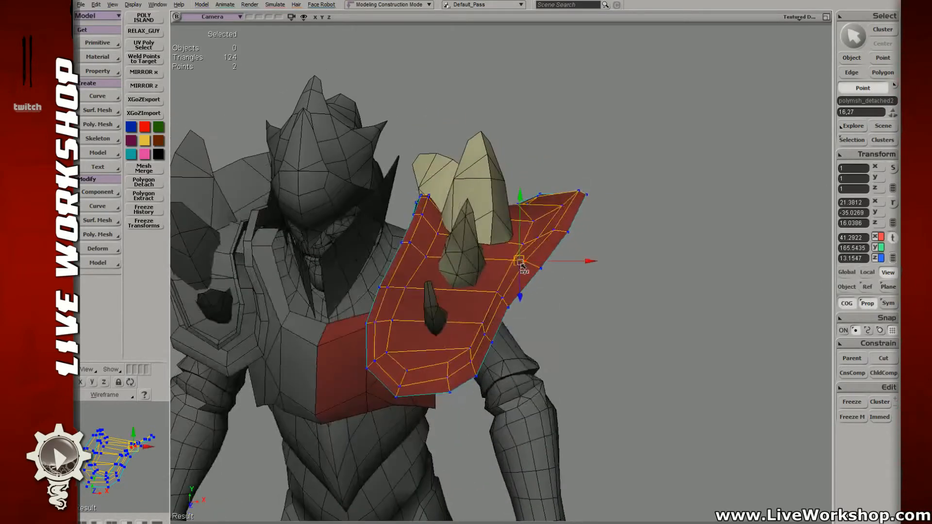
pyautogui.moveTo(520, 261); pyautogui.dragTo(499, 296)
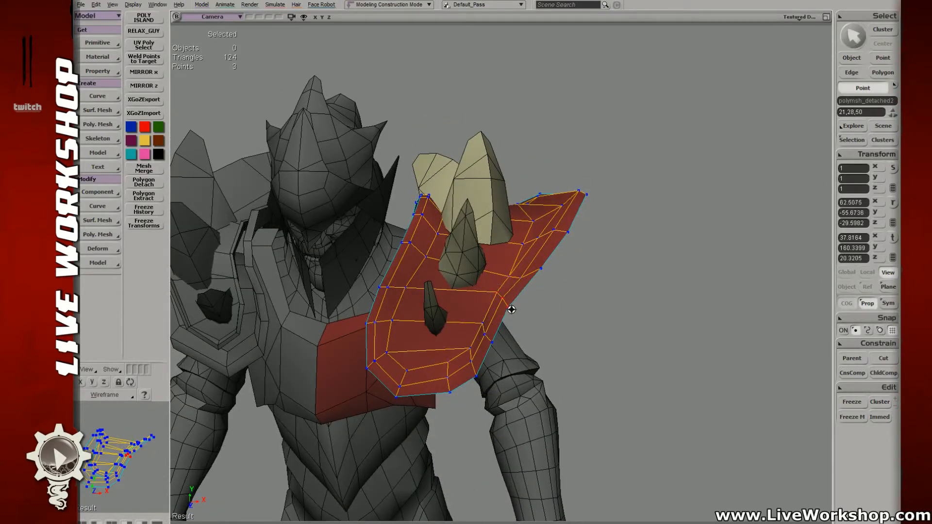
# - Reposition the three-point row above the front flap's outer corner and adjust the two band points next to it
pyautogui.moveTo(511, 309); pyautogui.dragTo(493, 323, button='middle')
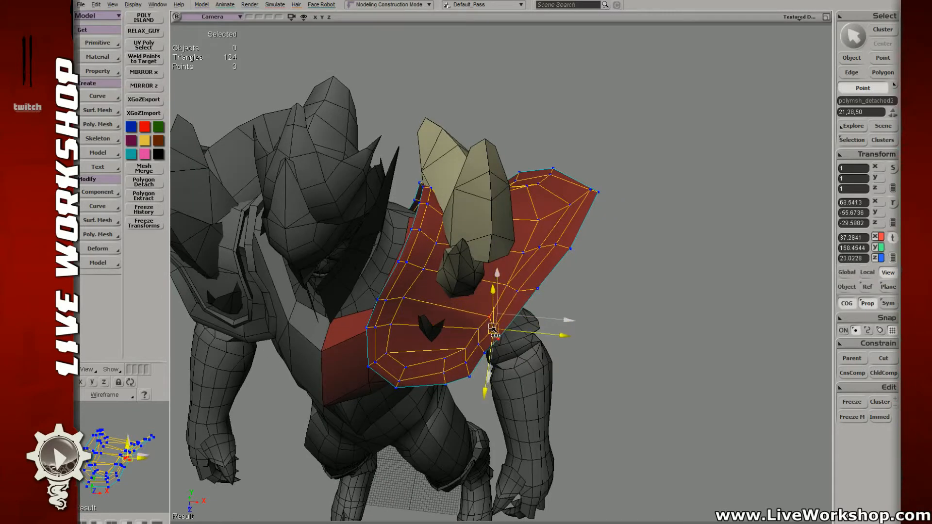
pyautogui.moveTo(492, 328); pyautogui.dragTo(492, 331)
pyautogui.moveTo(500, 315); pyautogui.dragTo(492, 262, button='right')
pyautogui.moveTo(482, 306); pyautogui.dragTo(509, 298)
pyautogui.press('t')
pyautogui.press('t')
pyautogui.moveTo(505, 257); pyautogui.dragTo(548, 272)
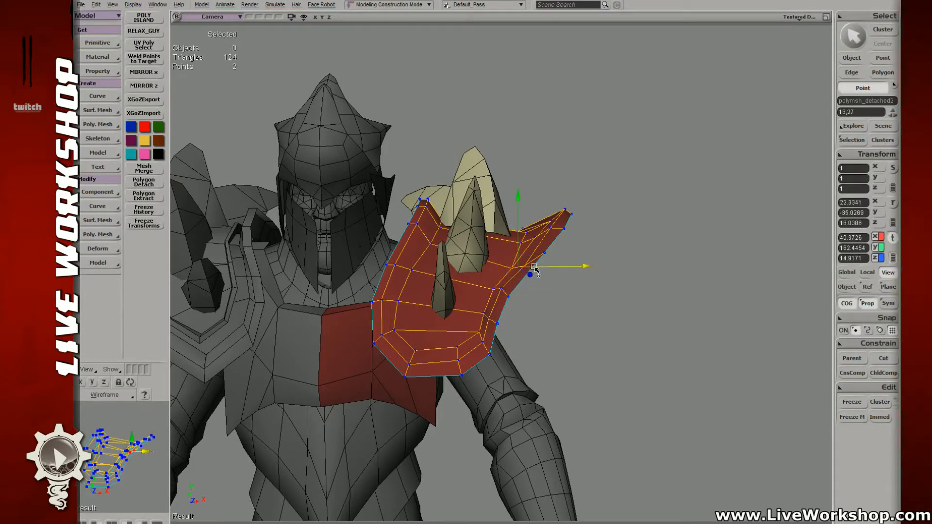
# - Pull the outer rim point midway up the plate's outer side inward and fine-tune its three-point row
pyautogui.press('t')
pyautogui.click(536, 274)
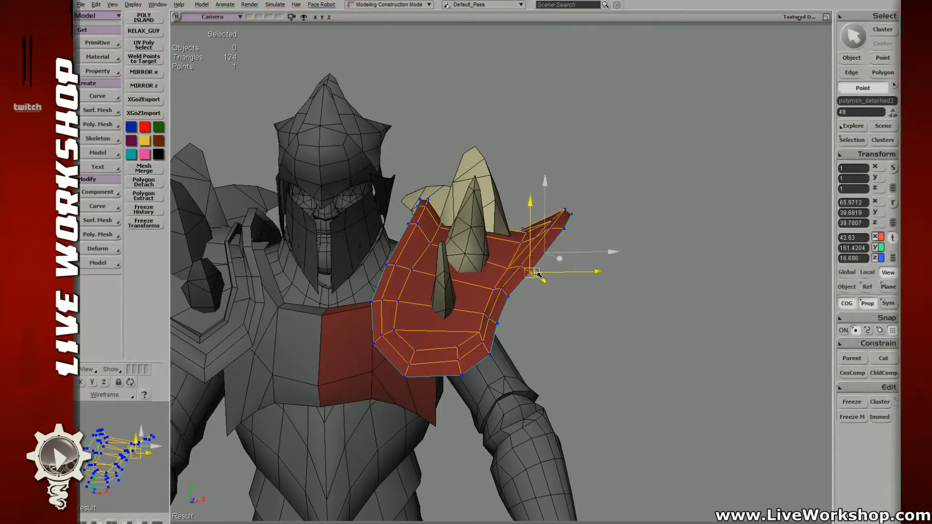
pyautogui.press('t')
pyautogui.press('s')
pyautogui.moveTo(550, 232); pyautogui.dragTo(548, 331, button='right')
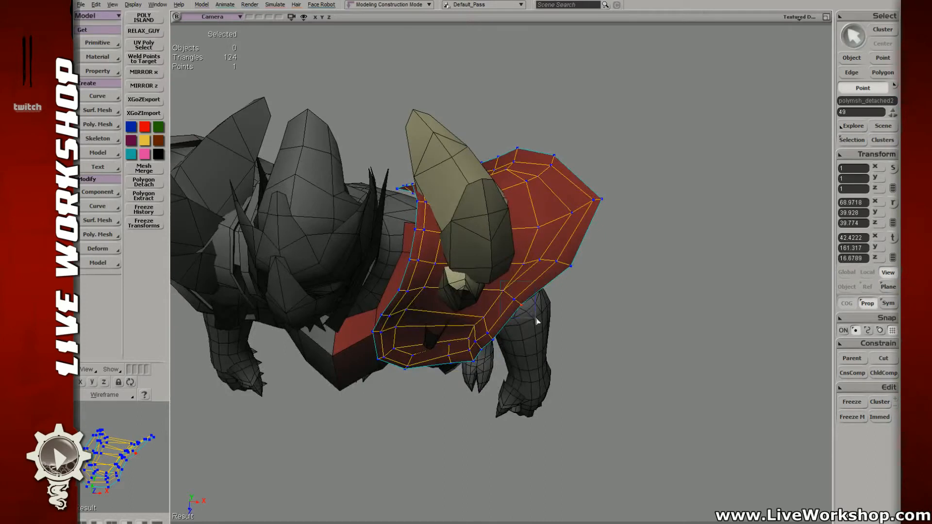
pyautogui.moveTo(536, 321); pyautogui.dragTo(515, 299)
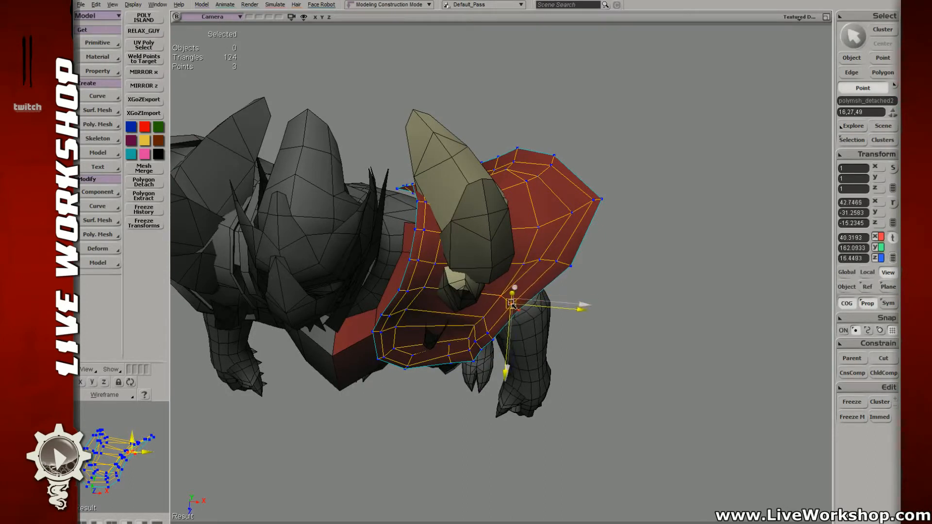
# - Adjust the four-point row near the plate's outer end and shift its rim point forward to round the outline
pyautogui.moveTo(518, 252); pyautogui.dragTo(607, 299)
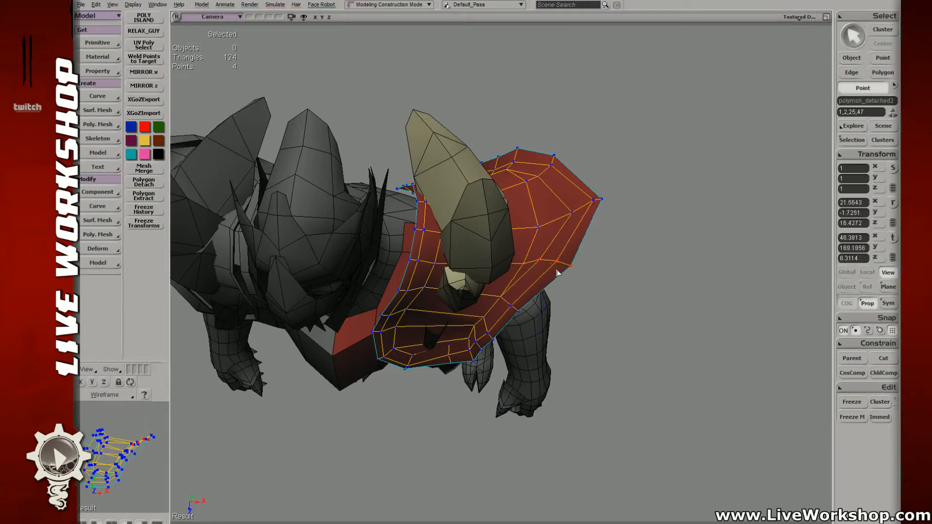
pyautogui.press('v')
pyautogui.moveTo(552, 266); pyautogui.dragTo(572, 278)
pyautogui.press('v')
pyautogui.press('t')
pyautogui.press('v')
pyautogui.press('t')
pyautogui.click(563, 284)
pyautogui.press('v')
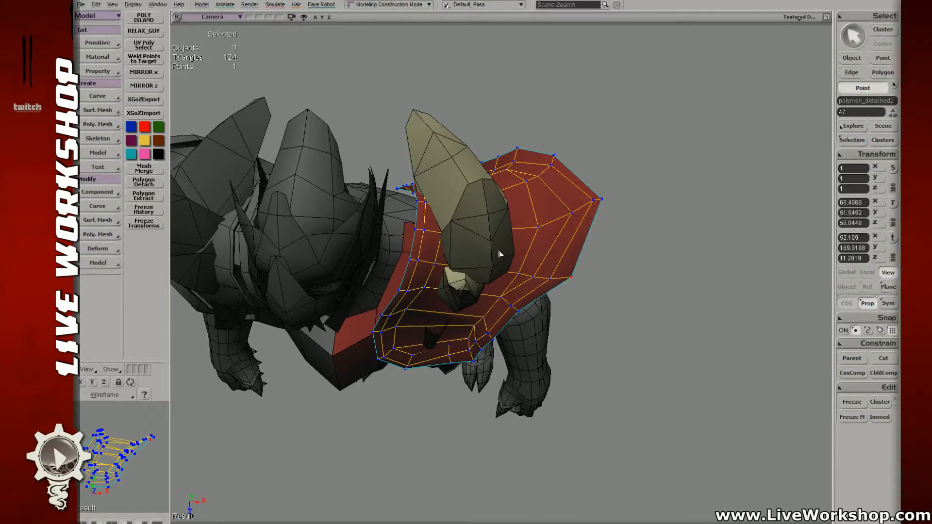
# - Split the edge ring across the plate's outer end at a ratio of 50 and pull the new rim points outward
pyautogui.press('e')
pyautogui.hotkey('ctrl', 'd')
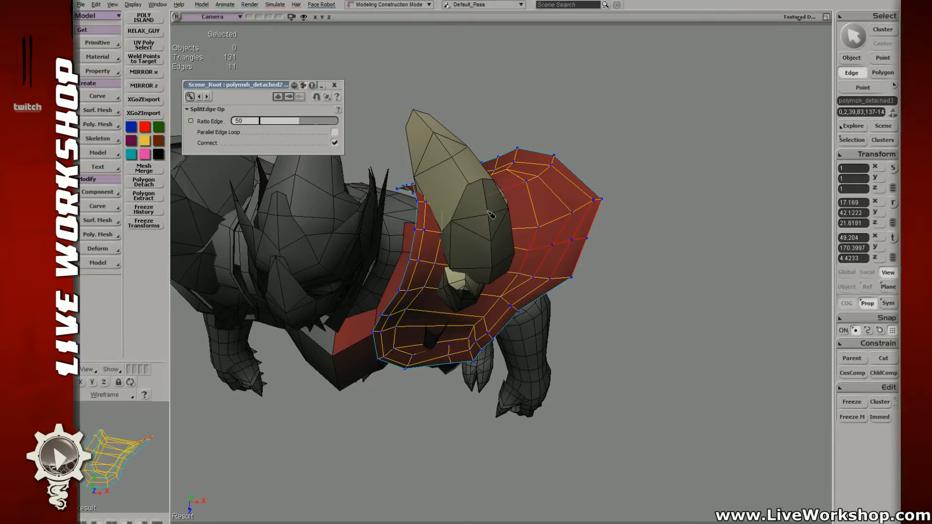
pyautogui.press('t')
pyautogui.click(528, 247)
pyautogui.press('v')
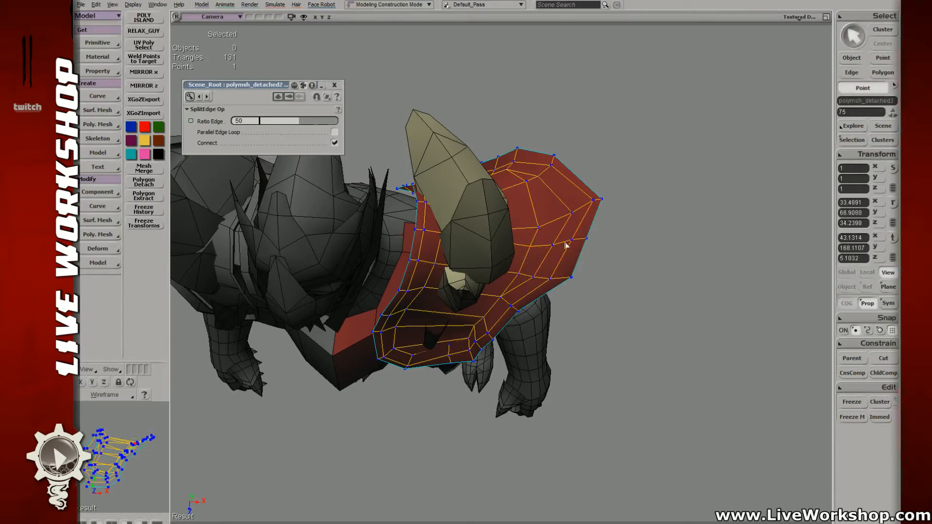
pyautogui.moveTo(577, 241); pyautogui.dragTo(605, 241)
pyautogui.press('t')
# - Reposition the inner band points at the plate's outer end to space out the new edge row evenly
pyautogui.moveTo(557, 201); pyautogui.dragTo(583, 221)
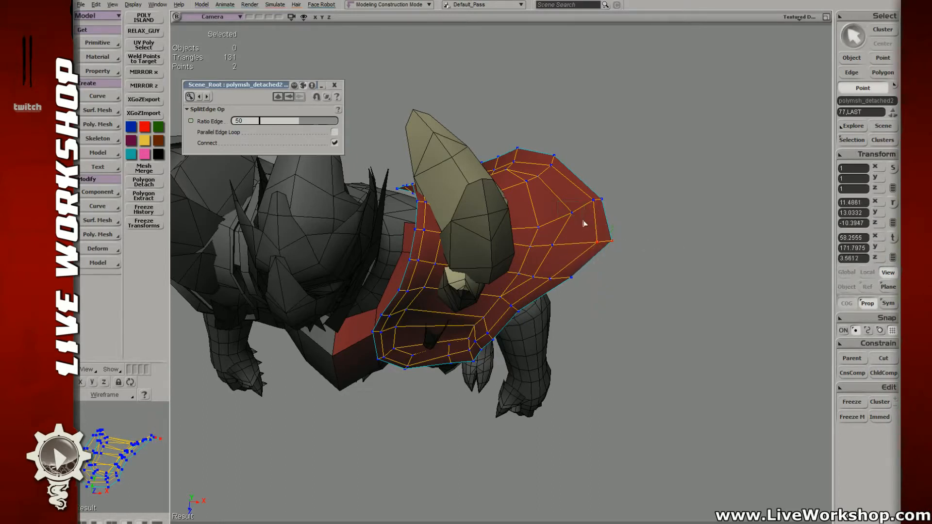
pyautogui.click(557, 249)
pyautogui.press('v')
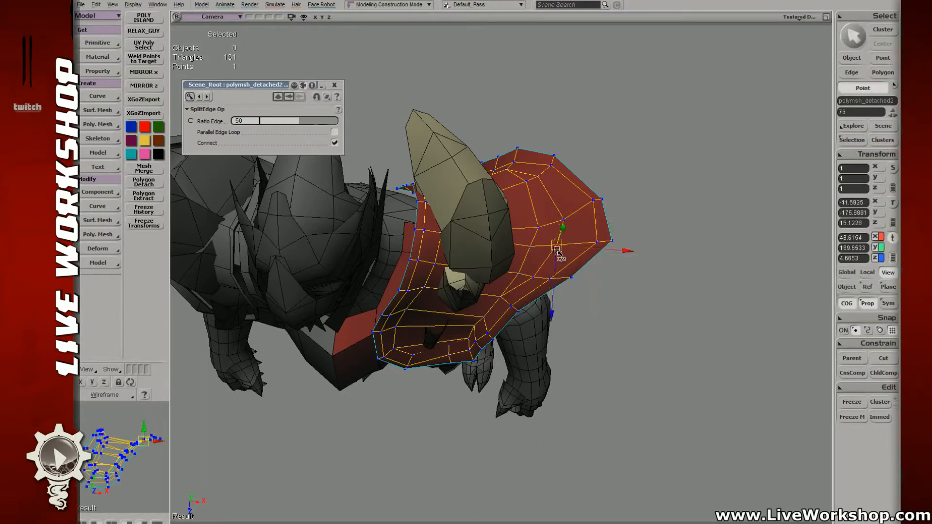
pyautogui.press('t')
pyautogui.click(530, 247)
pyautogui.press('v')
pyautogui.moveTo(530, 247); pyautogui.dragTo(536, 248)
# - Adjust the height and depth of the plate's outer tip points in side and front views
pyautogui.press('s')
pyautogui.moveTo(544, 245); pyautogui.dragTo(507, 239, button='right')
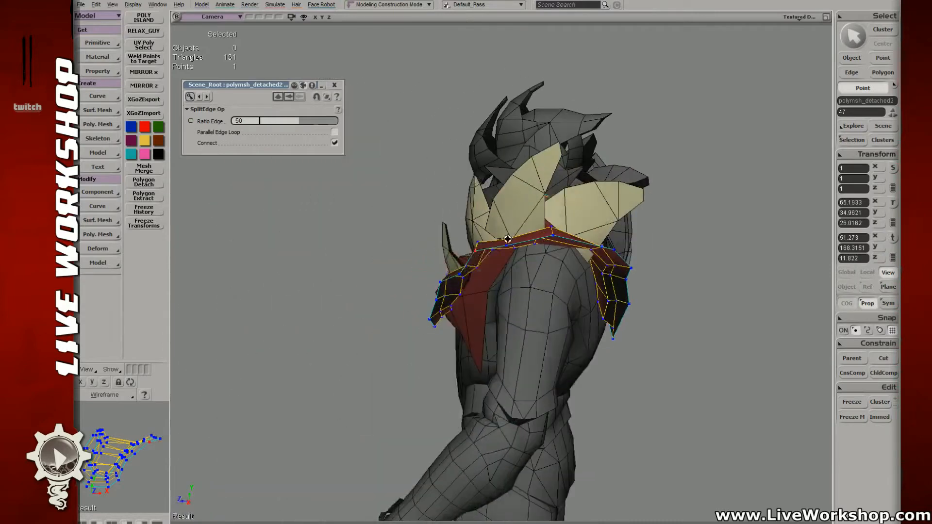
pyautogui.moveTo(507, 238)
pyautogui.mouseDown()
pyautogui.moveTo(405, 241)
pyautogui.moveTo(500, 240)
pyautogui.mouseUp()
pyautogui.press('v')
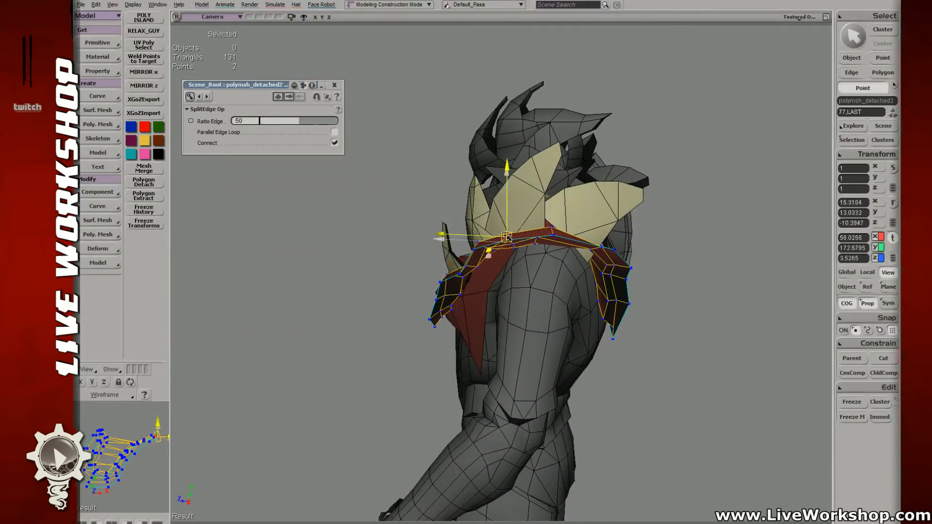
pyautogui.press('s')
pyautogui.moveTo(504, 234); pyautogui.dragTo(597, 238, button='right')
pyautogui.press('v')
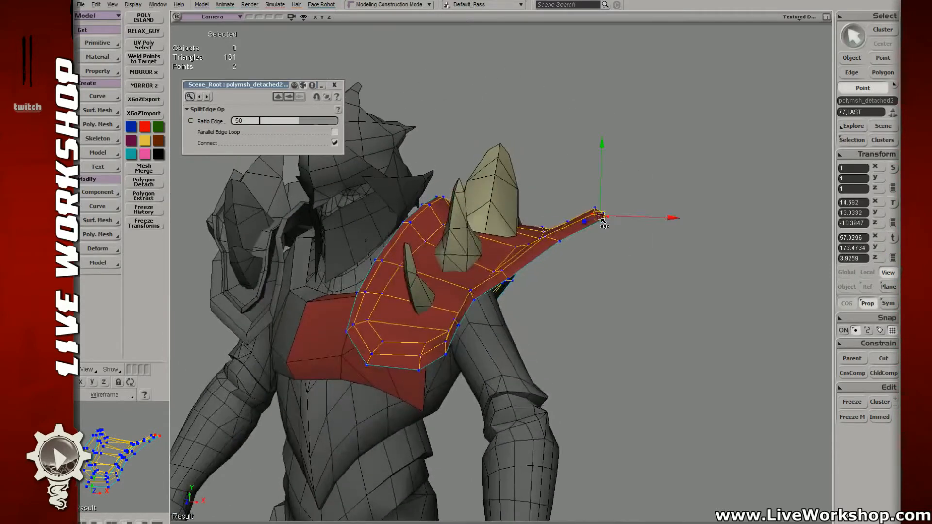
pyautogui.moveTo(599, 215); pyautogui.dragTo(595, 216)
# - Examine the shoulder plate's silhouette from a distance and close up from several angles
pyautogui.press('s')
pyautogui.moveTo(594, 216); pyautogui.dragTo(426, 233, button='right')
pyautogui.moveTo(426, 233); pyautogui.dragTo(450, 208, button='middle')
pyautogui.moveTo(450, 208); pyautogui.dragTo(441, 206, button='right')
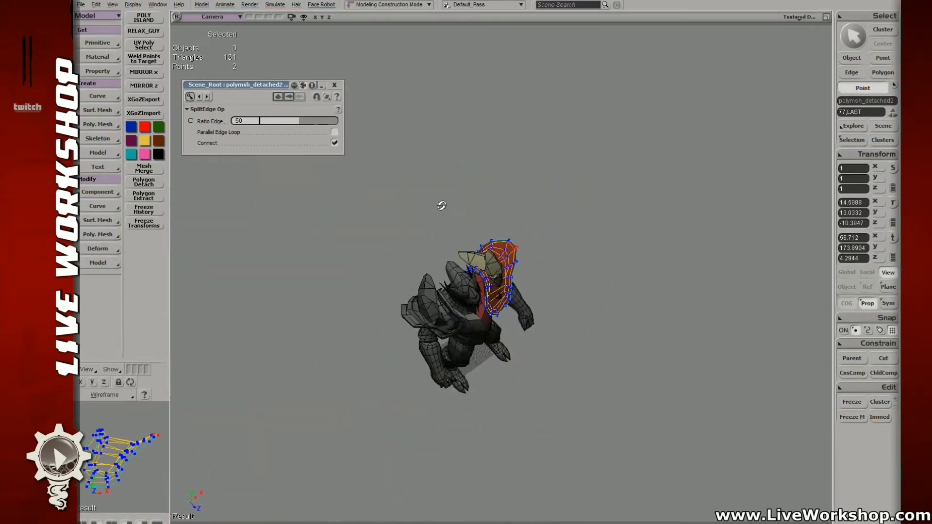
pyautogui.moveTo(441, 206); pyautogui.dragTo(637, 239, button='middle')
pyautogui.moveTo(636, 239); pyautogui.dragTo(605, 233)
pyautogui.moveTo(605, 233); pyautogui.dragTo(639, 217, button='middle')
pyautogui.moveTo(639, 216); pyautogui.dragTo(622, 220)
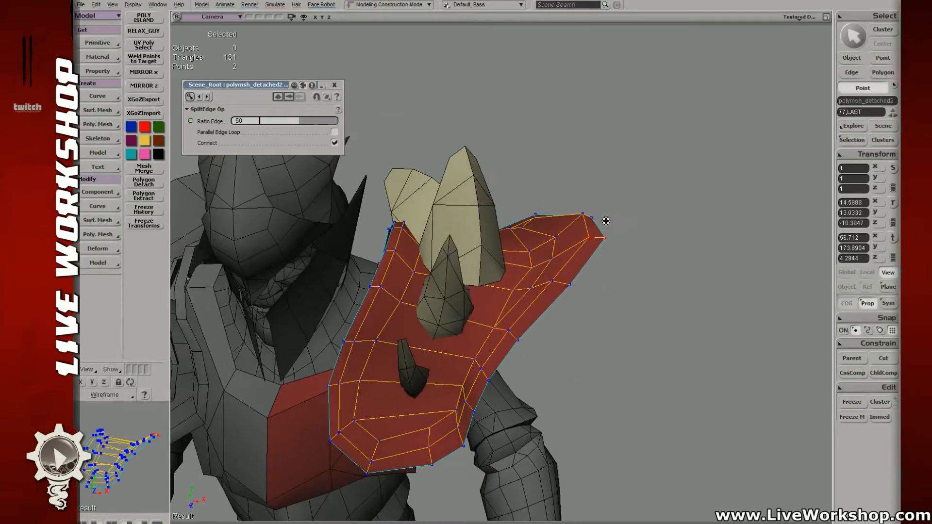
pyautogui.moveTo(606, 220); pyautogui.dragTo(524, 253, button='right')
# - Weld the redundant pairs of inner points at the plate's outer end together
pyautogui.click(532, 248)
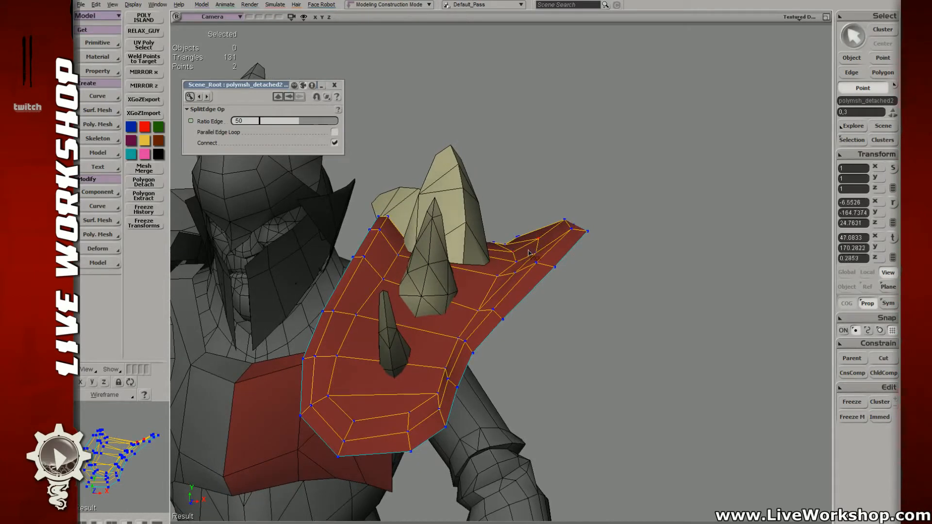
pyautogui.moveTo(541, 254); pyautogui.dragTo(537, 298, button='right')
pyautogui.moveTo(509, 261); pyautogui.dragTo(551, 275)
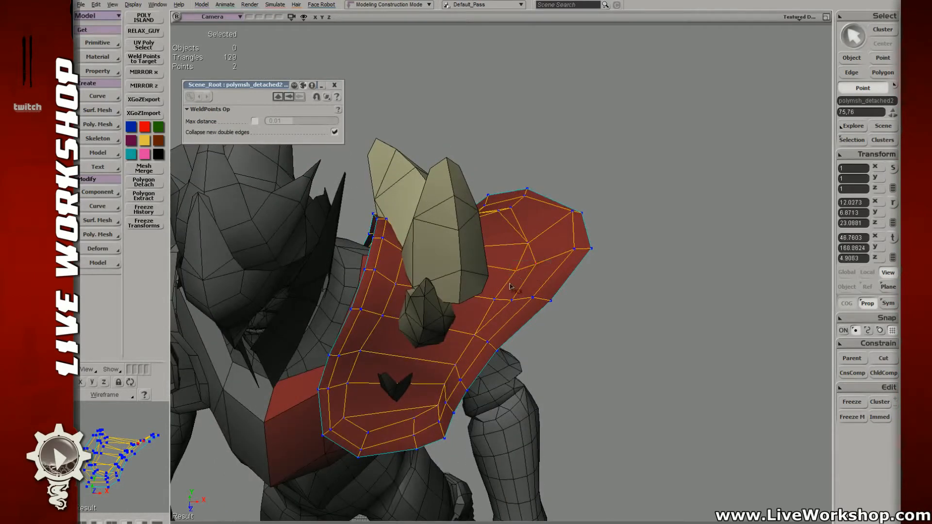
pyautogui.moveTo(531, 285); pyautogui.dragTo(526, 249, button='right')
# - Reposition the welded inner points at the plate's outer end to even out the surface
pyautogui.click(529, 249)
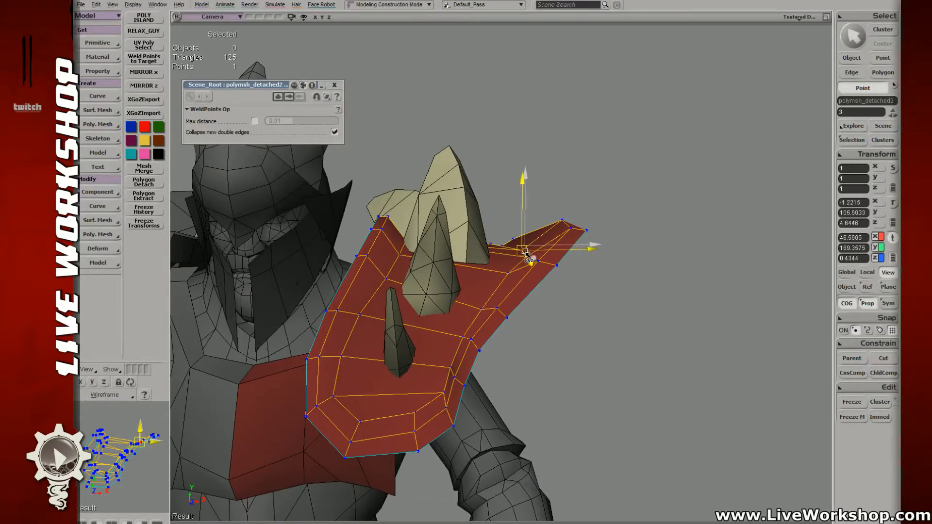
pyautogui.press('t')
pyautogui.click(525, 260)
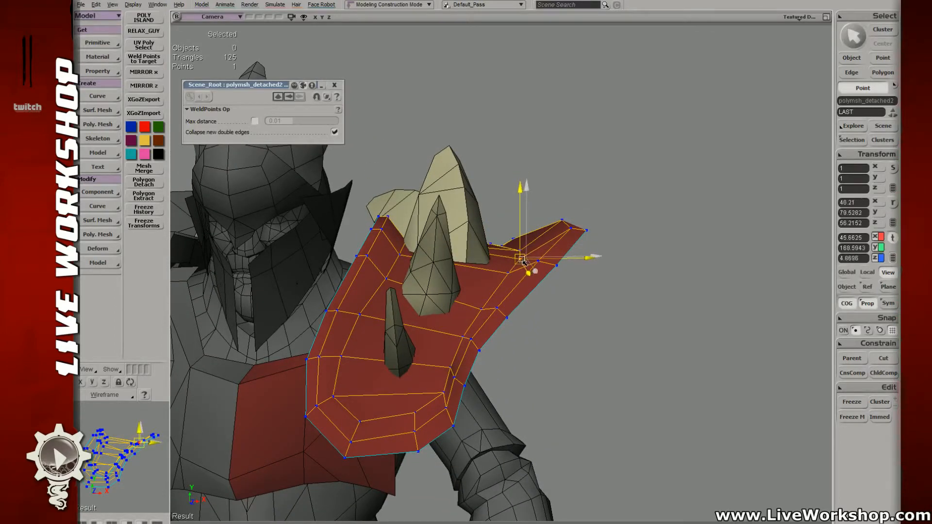
pyautogui.click(509, 273)
pyautogui.click(523, 262)
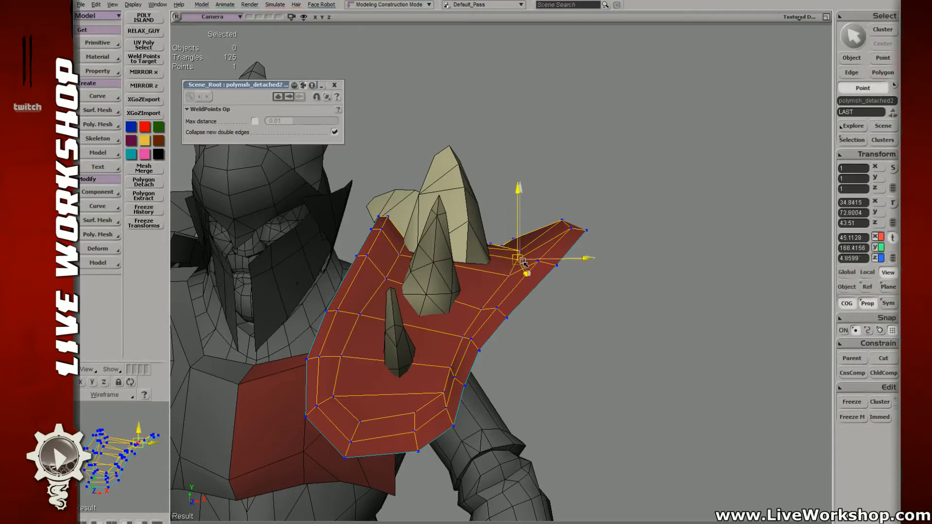
pyautogui.moveTo(528, 264); pyautogui.dragTo(514, 282, button='right')
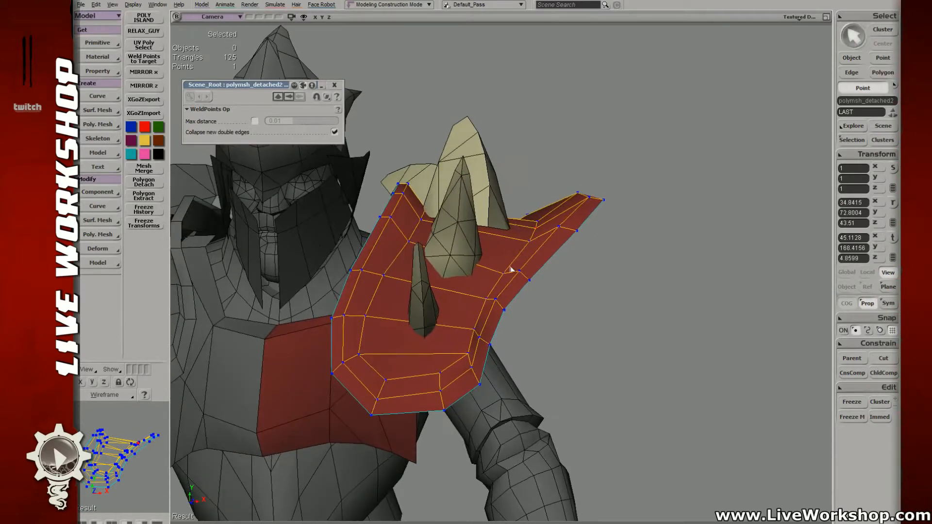
# - Adjust the inner band point on the plate's outer side and the three-point row above the front flap
pyautogui.click(505, 274)
pyautogui.moveTo(506, 274); pyautogui.dragTo(517, 318)
pyautogui.press('t')
pyautogui.press('v')
pyautogui.press('t')
pyautogui.press('s')
pyautogui.moveTo(500, 316); pyautogui.dragTo(535, 286)
pyautogui.moveTo(536, 286); pyautogui.dragTo(532, 287, button='right')
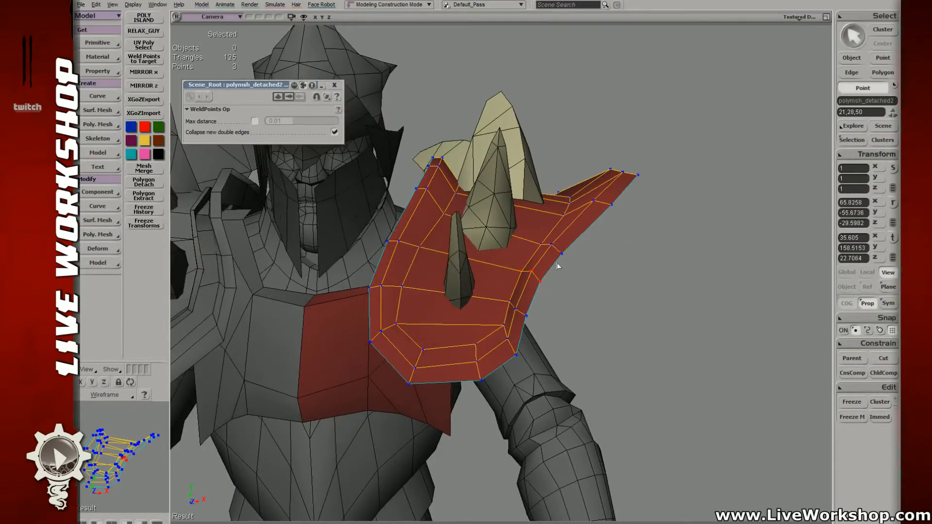
# - Move the points along the shoulder plate's upper outer edge inward to tighten the contour
pyautogui.moveTo(538, 239); pyautogui.dragTo(565, 258)
pyautogui.press('v')
pyautogui.press('t')
pyautogui.press('v')
pyautogui.moveTo(590, 197); pyautogui.dragTo(565, 275)
pyautogui.press('t')
pyautogui.press('v')
pyautogui.press('t')
pyautogui.press('v')
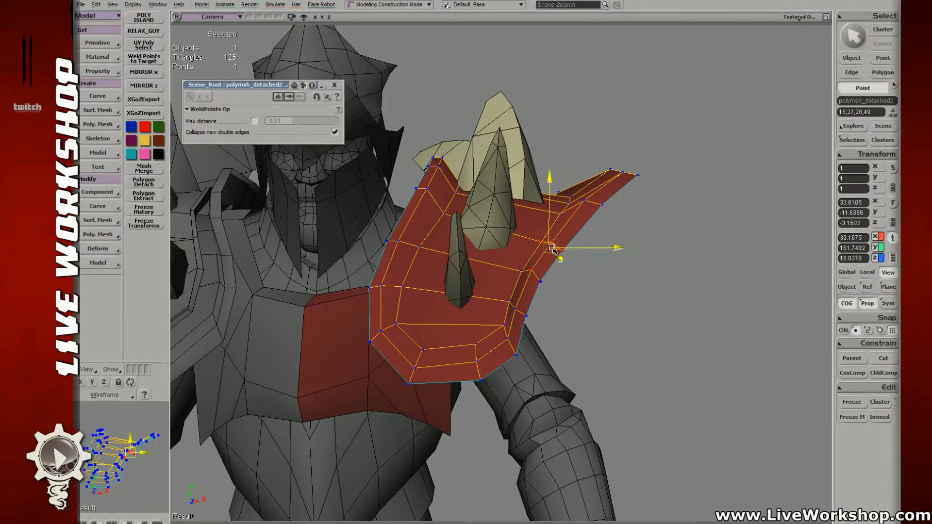
pyautogui.press('t')
pyautogui.press('v')
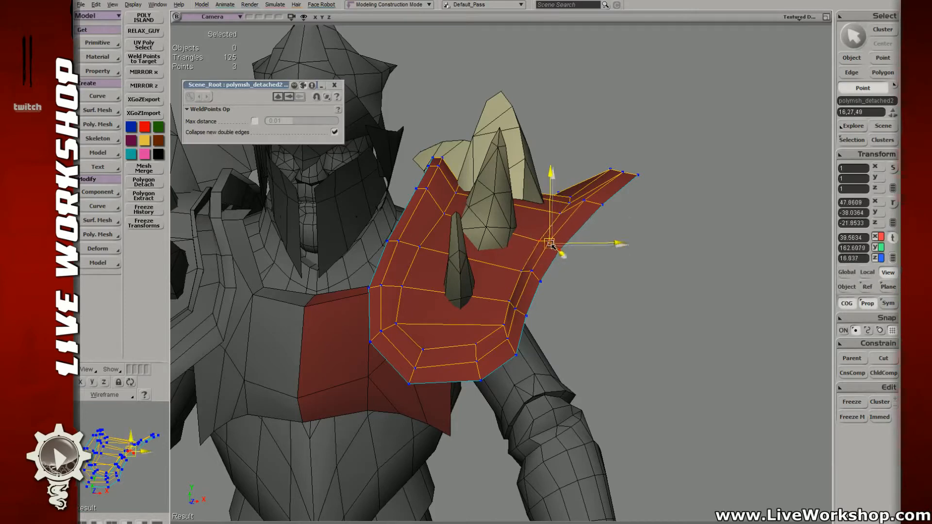
pyautogui.moveTo(552, 242)
pyautogui.mouseDown(button='middle')
pyautogui.moveTo(507, 231)
pyautogui.moveTo(458, 248)
pyautogui.moveTo(556, 245)
pyautogui.mouseUp(button='middle')
pyautogui.press('v')
# - Select the points around the shoulder plate's lower outer corner and shift them to reshape the rim
pyautogui.moveTo(515, 231); pyautogui.dragTo(526, 313)
pyautogui.press('space')
pyautogui.press('space')
pyautogui.press('v')
pyautogui.press('space')
pyautogui.moveTo(469, 308); pyautogui.dragTo(502, 355)
pyautogui.press('v')
pyautogui.moveTo(491, 331); pyautogui.dragTo(503, 340)
# - Reposition the rim point group 30, 52 and 69 at the bottom of the shoulder plate
pyautogui.press('s')
pyautogui.moveTo(504, 340); pyautogui.dragTo(478, 306, button='middle')
pyautogui.moveTo(478, 306); pyautogui.dragTo(437, 306, button='right')
pyautogui.moveTo(437, 306); pyautogui.dragTo(339, 235, button='middle')
pyautogui.moveTo(339, 235); pyautogui.dragTo(524, 233, button='right')
pyautogui.moveTo(524, 233); pyautogui.dragTo(626, 276, button='middle')
pyautogui.moveTo(626, 275); pyautogui.dragTo(558, 257, button='right')
pyautogui.moveTo(559, 257); pyautogui.dragTo(514, 290, button='middle')
pyautogui.press('v')
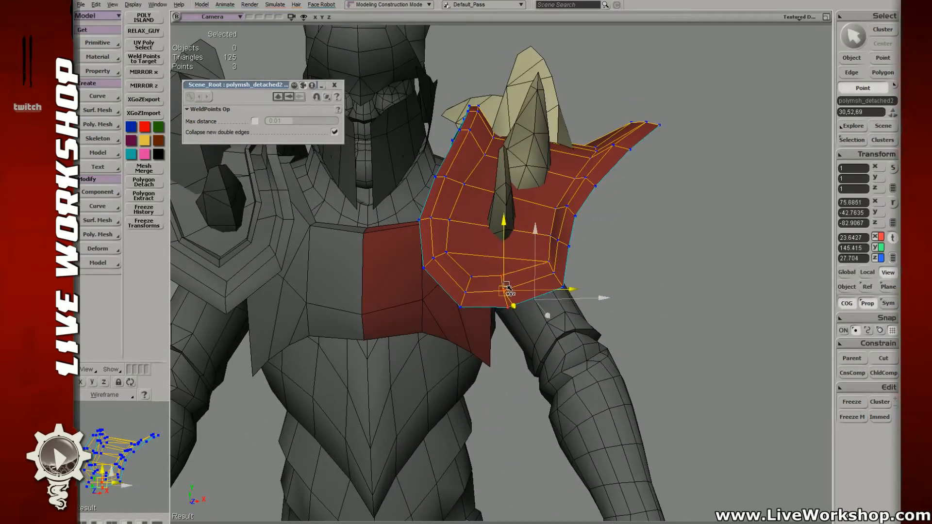
# - Pull the two groups of rim points above the plate's lower outer corner inward to round that corner
pyautogui.press('t')
pyautogui.moveTo(543, 256); pyautogui.dragTo(569, 292)
pyautogui.press('v')
pyautogui.moveTo(558, 283); pyautogui.dragTo(538, 265)
pyautogui.press('t')
pyautogui.moveTo(545, 229); pyautogui.dragTo(572, 254)
pyautogui.press('v')
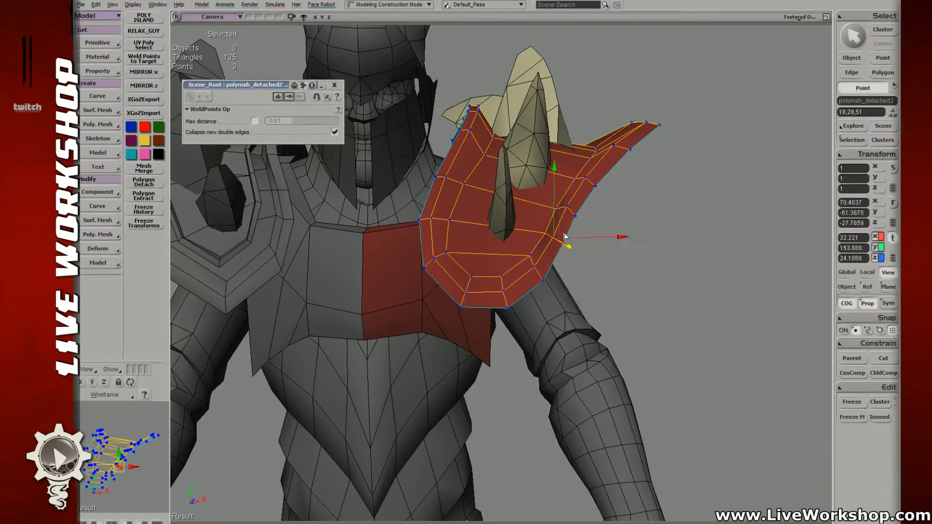
# - Shift the next two rim point groups up the plate's outer side to even out the curve
pyautogui.press('t')
pyautogui.press('v')
pyautogui.moveTo(552, 198); pyautogui.dragTo(575, 206)
pyautogui.press('t')
pyautogui.press('v')
pyautogui.moveTo(572, 170); pyautogui.dragTo(590, 180)
# - Viewed from above, adjust the short rim edges 134 and 45 near the plate's front outer corner
pyautogui.press('s')
pyautogui.moveTo(592, 224); pyautogui.dragTo(546, 280, button='right')
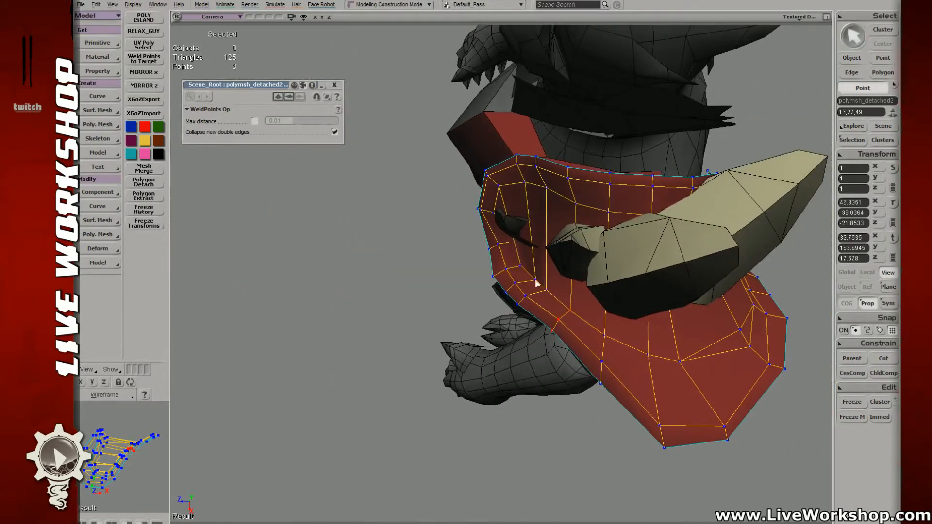
pyautogui.press('e')
pyautogui.moveTo(516, 272); pyautogui.dragTo(517, 277)
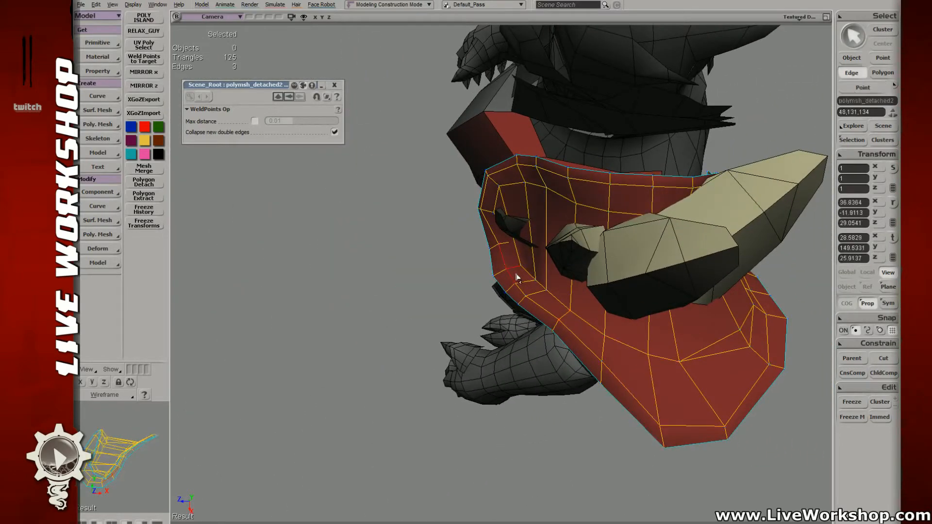
pyautogui.press('v')
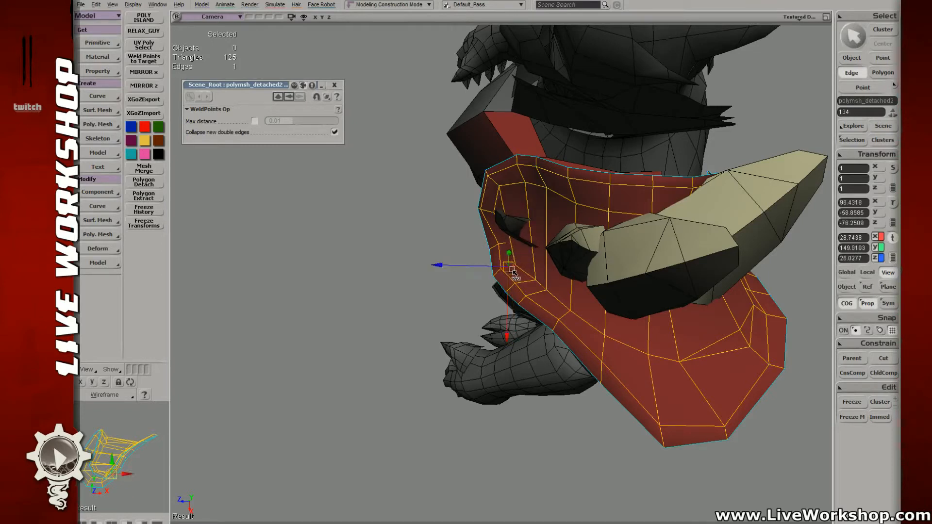
pyautogui.click(521, 282)
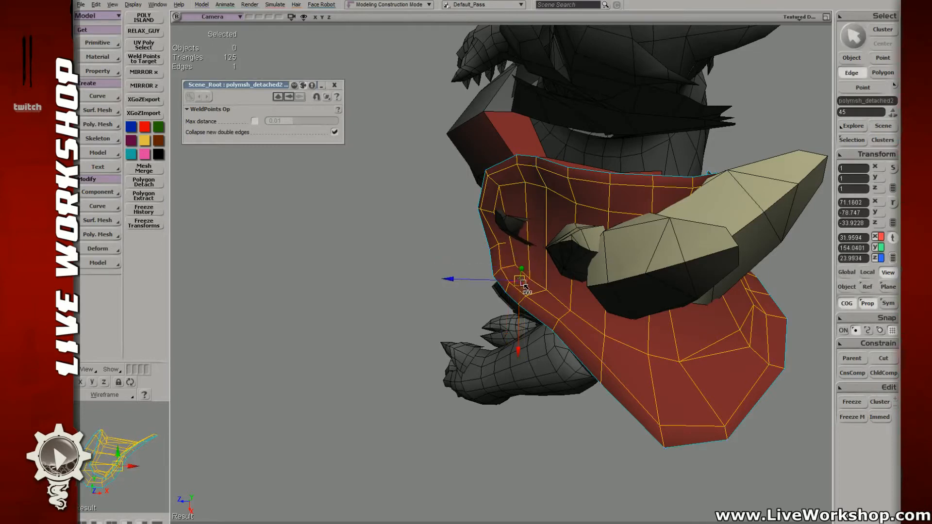
# - Even out the plate's outer rim by moving points 21 and 50 and edge 85
pyautogui.press('t')
pyautogui.click(553, 300)
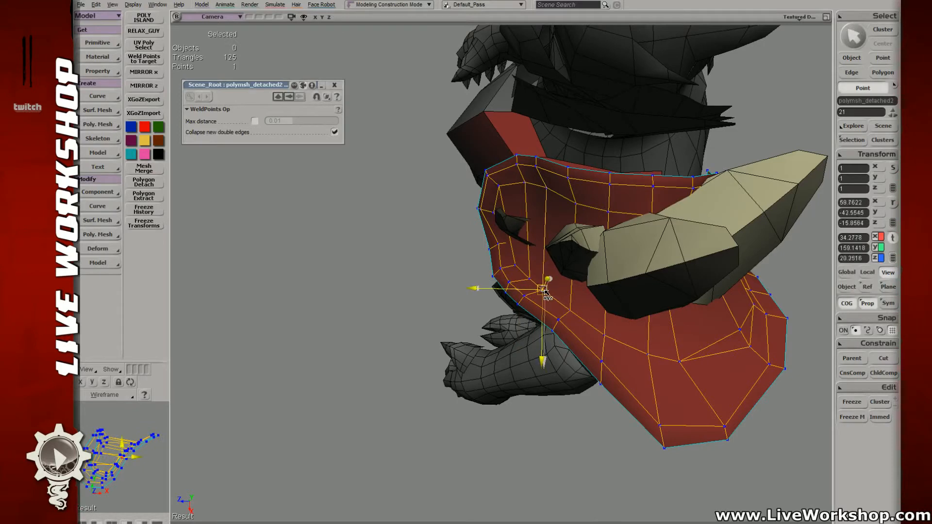
pyautogui.press('e')
pyautogui.click(555, 324)
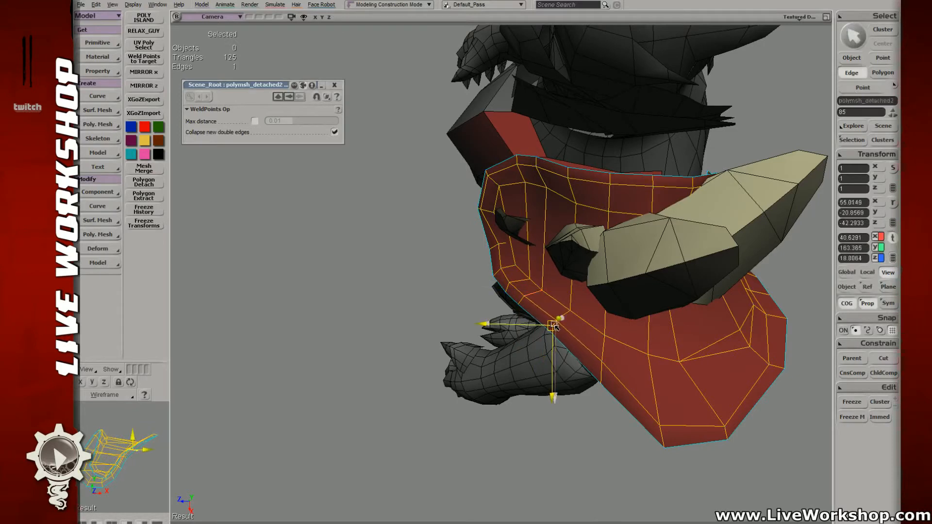
pyautogui.press('t')
pyautogui.click(520, 309)
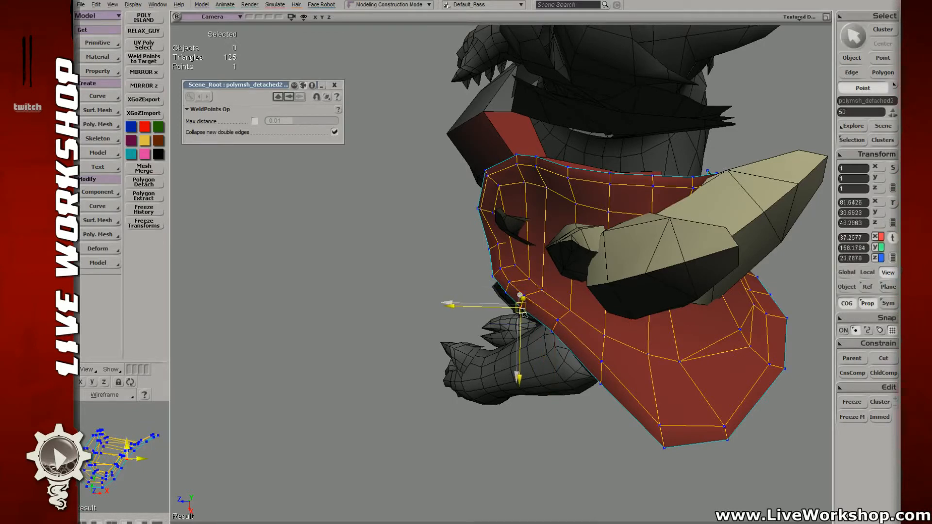
pyautogui.moveTo(522, 311); pyautogui.dragTo(521, 310)
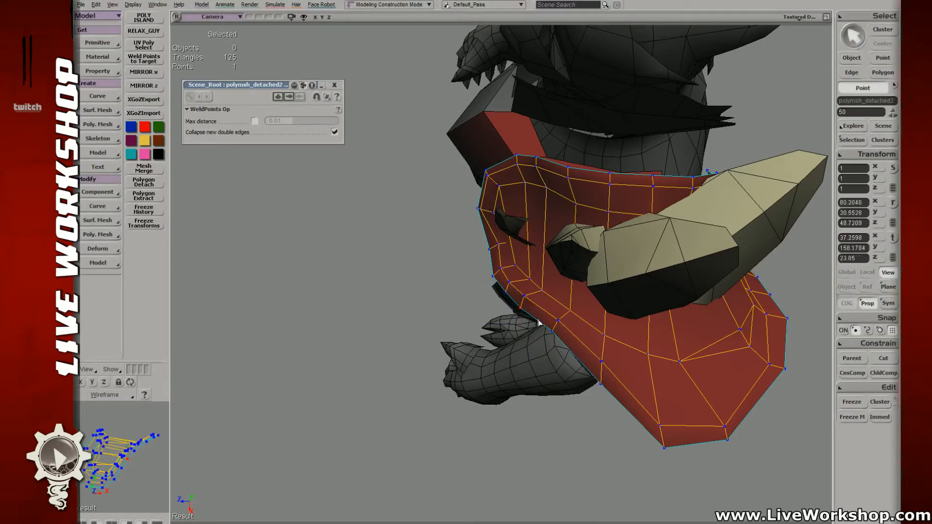
# - Move points 30 and 52 outward at the plate's front border and adjust inner point 69 beside them
pyautogui.keyDown('shift'); pyautogui.click(492, 245); pyautogui.keyUp('shift')
pyautogui.moveTo(493, 246); pyautogui.dragTo(486, 245)
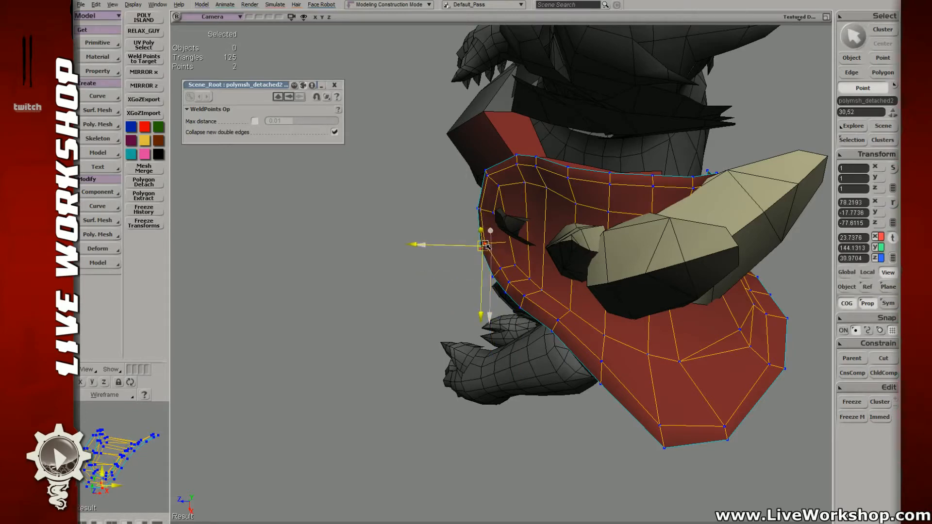
pyautogui.click(510, 245)
pyautogui.press('4')
pyautogui.click(507, 242)
pyautogui.press('4')
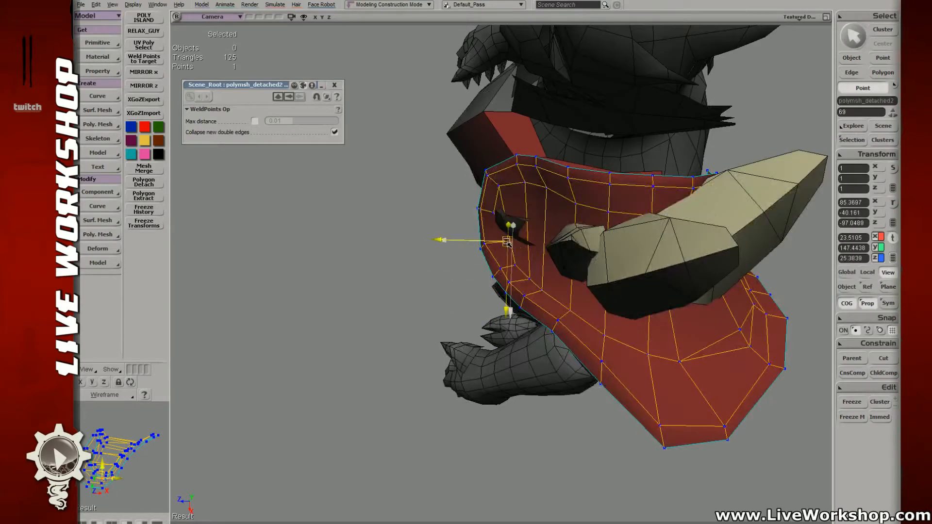
# - Tweak points 69, 70 and 31 along the plate's front border to smooth its rim
pyautogui.press('m')
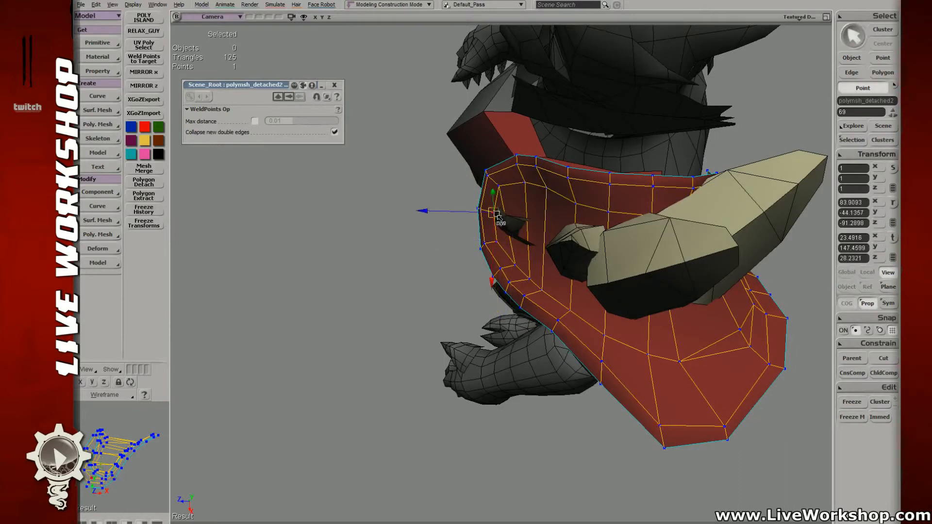
pyautogui.moveTo(496, 214); pyautogui.dragTo(482, 210)
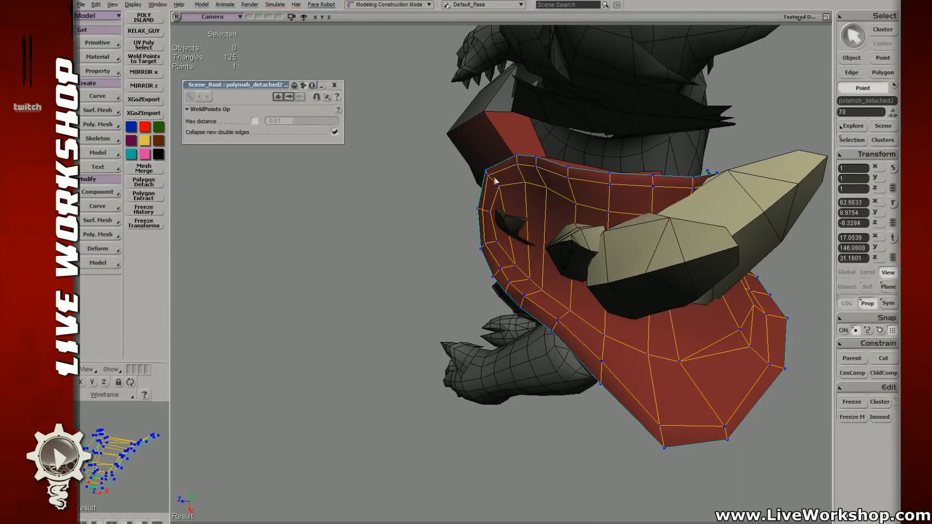
pyautogui.click(486, 174)
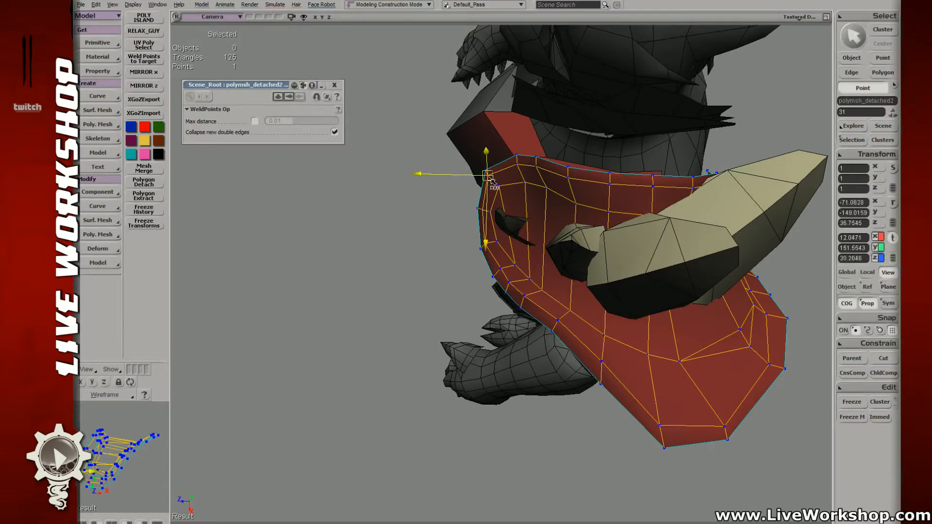
pyautogui.press('m')
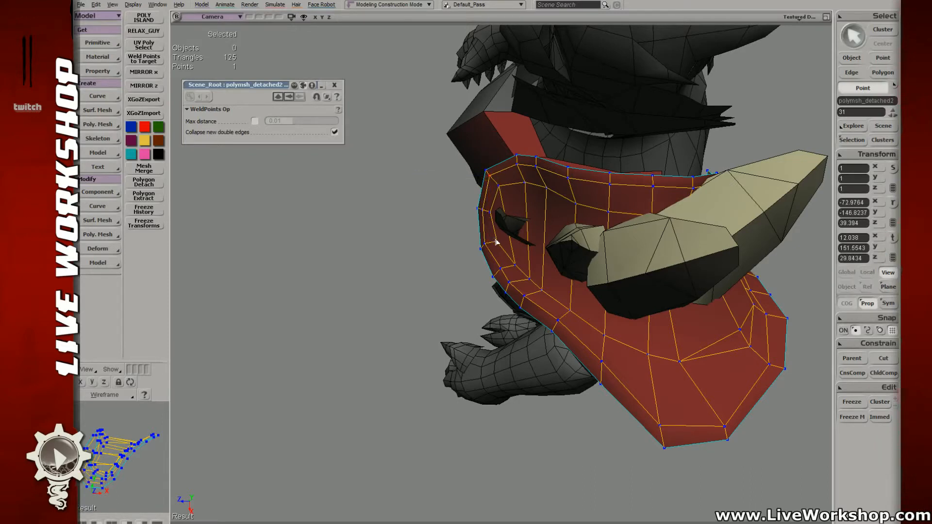
# - Tweak inner rim point 74 and the point pair 16 and 27 on the plate's outer side
pyautogui.click(516, 266)
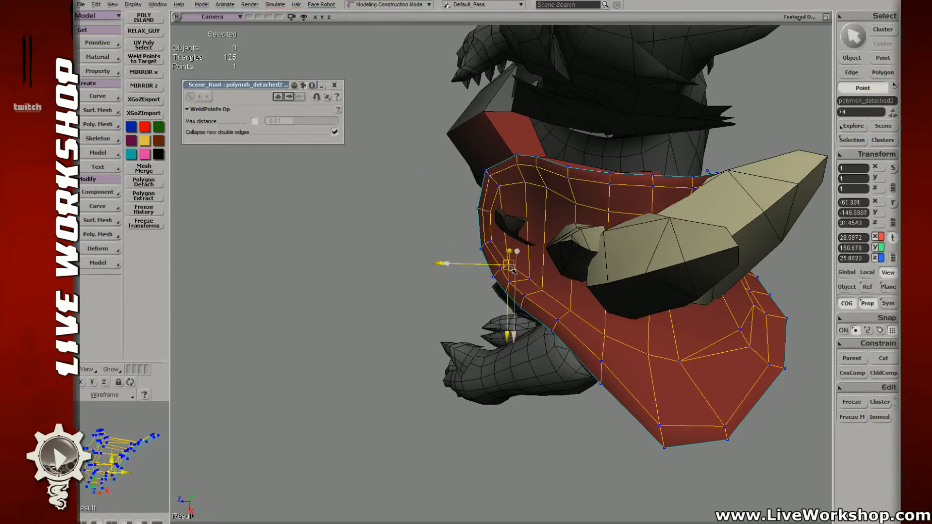
pyautogui.moveTo(511, 268); pyautogui.dragTo(568, 312)
pyautogui.press('m')
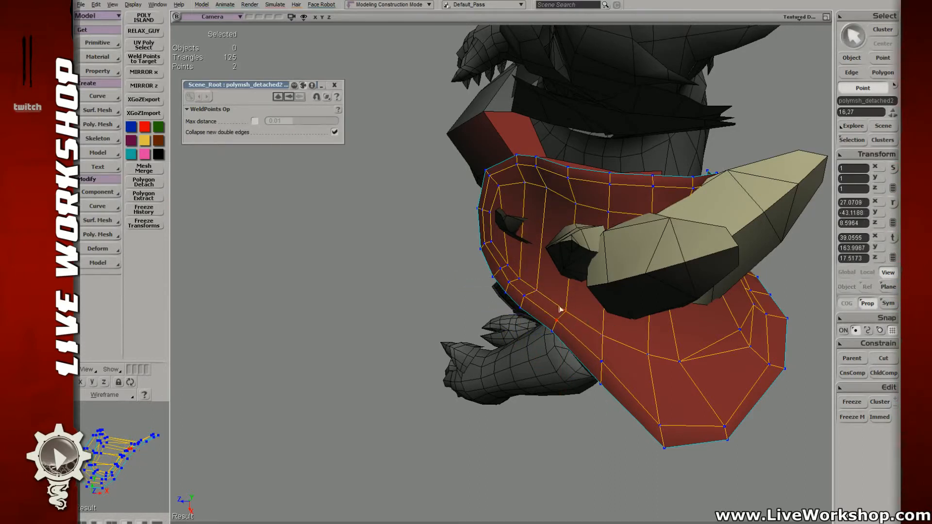
# - Shift the inner junction point toward the plate's outer tip and weld the extra rim point into its neighbour
pyautogui.press('s')
pyautogui.moveTo(641, 322); pyautogui.dragTo(590, 323)
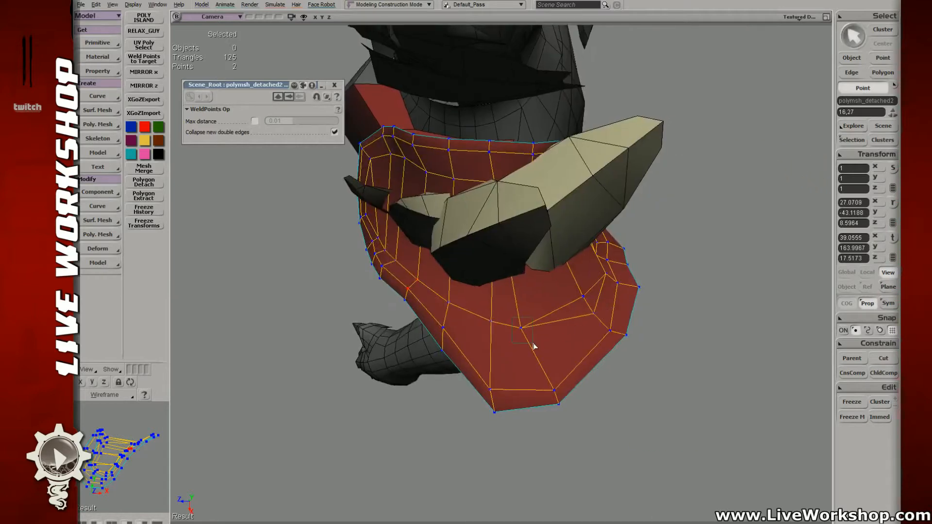
pyautogui.moveTo(522, 328); pyautogui.dragTo(558, 300)
pyautogui.click(595, 313)
pyautogui.press('s')
pyautogui.press('m')
# - Tweak points 54 and 38 on the rim around the plate's outer tip
pyautogui.press('m')
pyautogui.moveTo(593, 337); pyautogui.dragTo(587, 348)
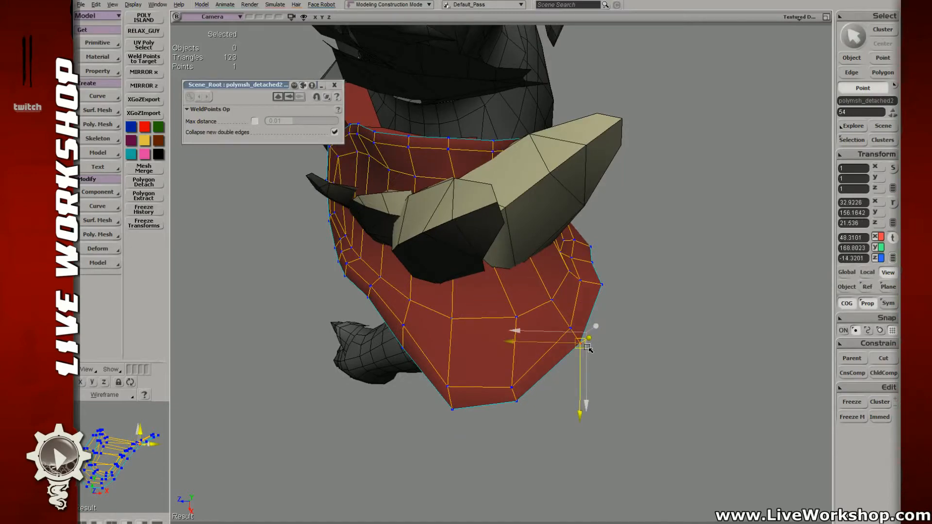
pyautogui.press('m')
pyautogui.moveTo(581, 283); pyautogui.dragTo(584, 278)
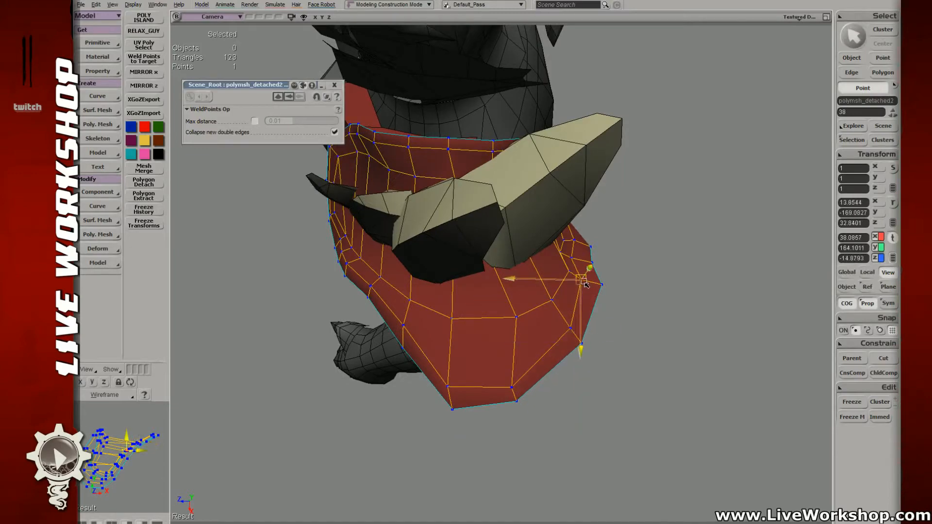
# - Return to object selection and examine the reshaped shoulder plate from the front
pyautogui.press('s')
pyautogui.moveTo(584, 277); pyautogui.dragTo(543, 194, button='right')
pyautogui.moveTo(543, 193); pyautogui.dragTo(604, 252, button='middle')
pyautogui.press('space')
pyautogui.press('s')
pyautogui.moveTo(604, 252); pyautogui.dragTo(538, 220, button='right')
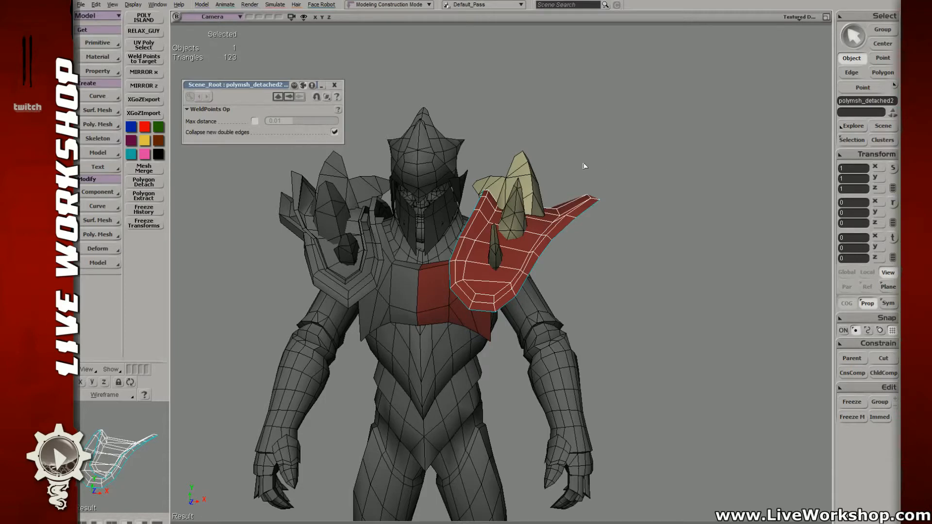
pyautogui.press('s')
pyautogui.moveTo(464, 197); pyautogui.dragTo(474, 196)
pyautogui.moveTo(474, 195); pyautogui.dragTo(512, 208, button='middle')
pyautogui.moveTo(512, 208); pyautogui.dragTo(567, 209)
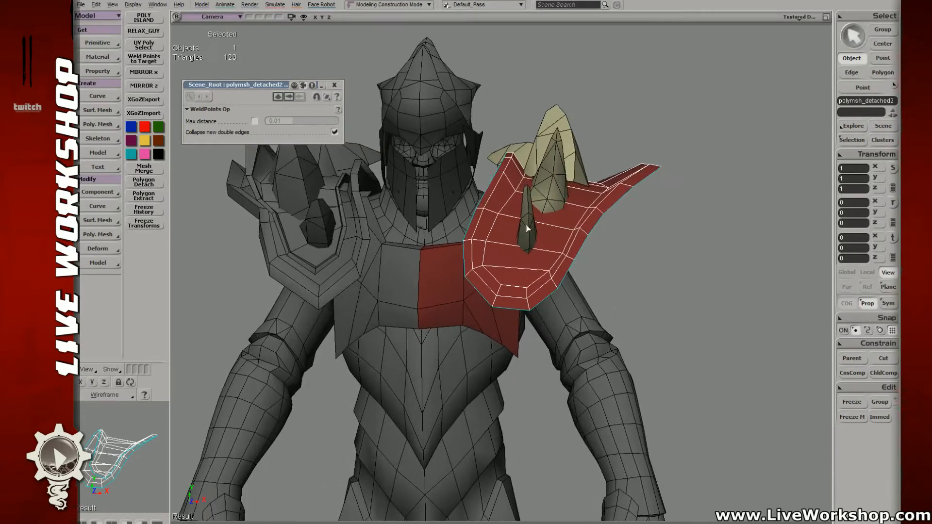
# - Rotate and move the smallest front spike so it sits on the reshaped shoulder plate
pyautogui.click(527, 229)
pyautogui.press('s')
pyautogui.moveTo(549, 229); pyautogui.dragTo(497, 223, button='right')
pyautogui.press('c')
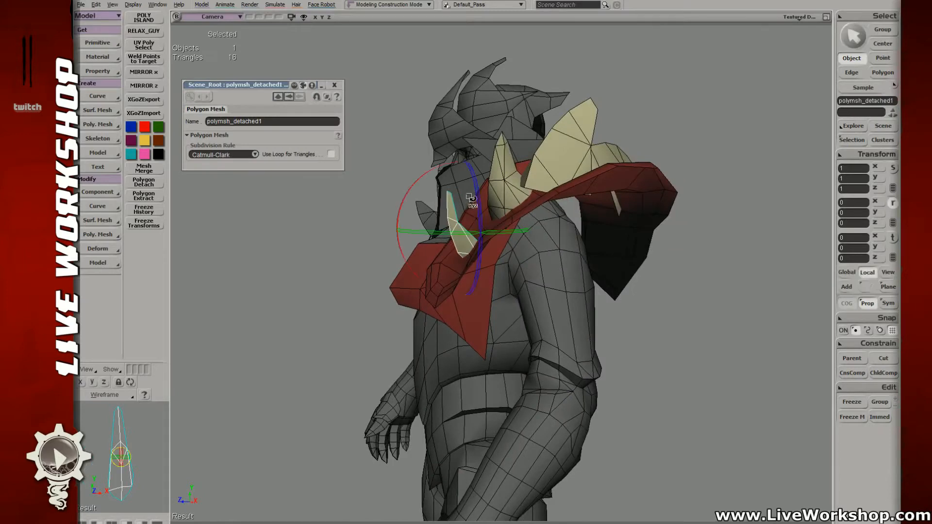
pyautogui.moveTo(501, 172); pyautogui.dragTo(509, 180)
pyautogui.press('v')
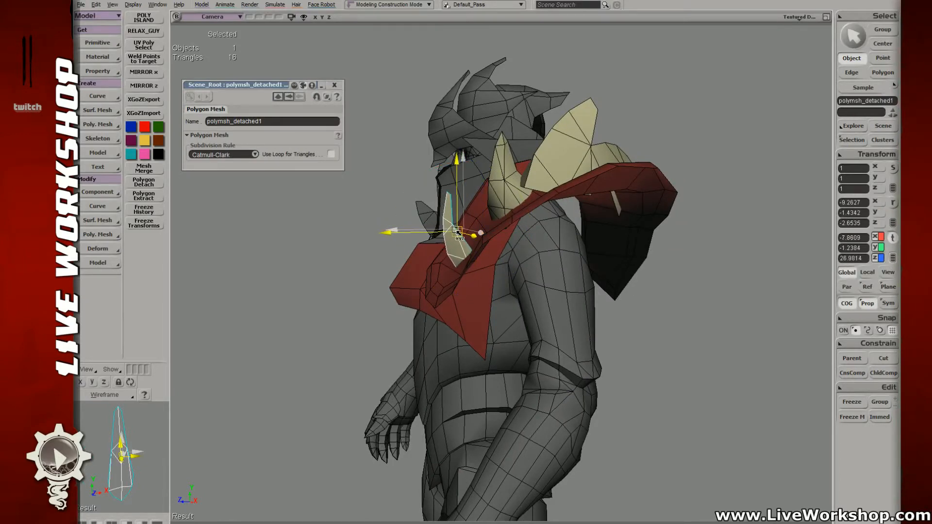
pyautogui.press('s')
pyautogui.moveTo(457, 231); pyautogui.dragTo(572, 239, button='right')
pyautogui.moveTo(572, 239)
pyautogui.mouseDown()
pyautogui.moveTo(547, 248)
pyautogui.moveTo(567, 252)
pyautogui.mouseUp()
pyautogui.press('s')
pyautogui.moveTo(559, 238); pyautogui.dragTo(540, 236, button='right')
# - Duplicate the middle shoulder spike and freeze the copy's history
pyautogui.press('space')
pyautogui.click(553, 208)
pyautogui.press('s')
pyautogui.moveTo(576, 210); pyautogui.dragTo(495, 228, button='right')
pyautogui.press('v')
pyautogui.press('s')
pyautogui.press('s')
pyautogui.press('space')
pyautogui.click(494, 224)
pyautogui.press('s')
pyautogui.press('space')
pyautogui.click(493, 231)
pyautogui.click(148, 212)
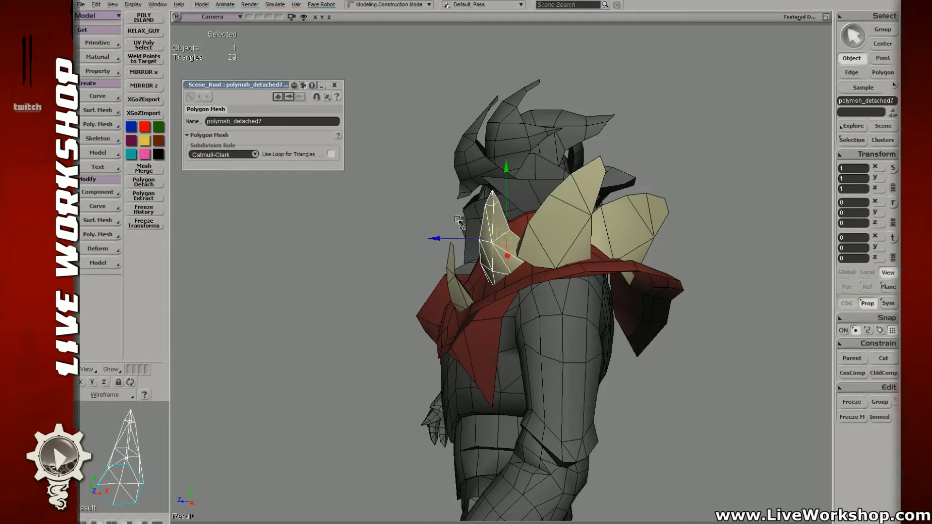
# - Move the duplicated spike back beside the large spike and rotate it to follow the plate
pyautogui.press('v')
pyautogui.moveTo(487, 219); pyautogui.dragTo(524, 198)
pyautogui.press('s')
pyautogui.moveTo(529, 207); pyautogui.dragTo(554, 263, button='right')
pyautogui.moveTo(488, 249); pyautogui.dragTo(510, 213)
pyautogui.press('c')
pyautogui.moveTo(522, 254); pyautogui.dragTo(542, 250)
# - Scale the duplicated spike uniformly to about 1.27
pyautogui.press('s')
pyautogui.moveTo(542, 252); pyautogui.dragTo(514, 228, button='right')
pyautogui.press('x')
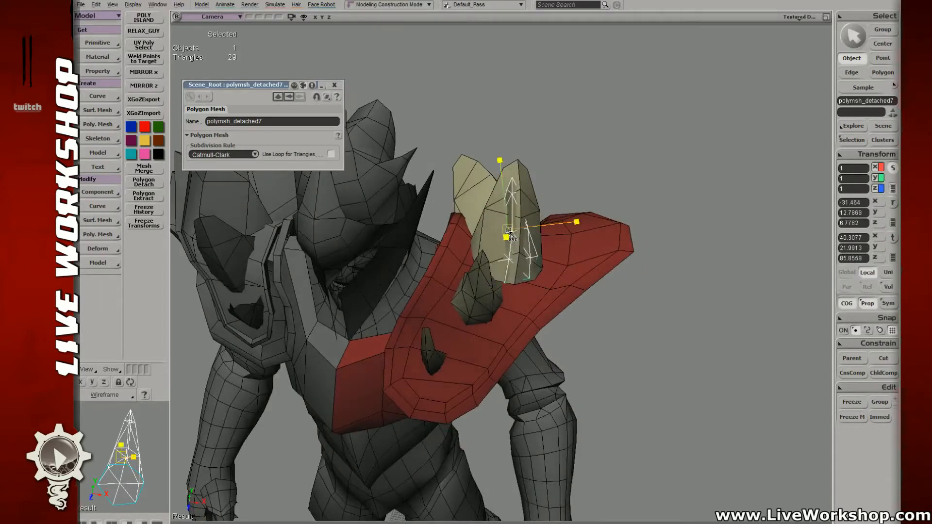
pyautogui.moveTo(514, 231); pyautogui.dragTo(537, 230)
pyautogui.press('s')
pyautogui.moveTo(537, 230)
pyautogui.mouseDown(button='right')
pyautogui.moveTo(500, 224)
pyautogui.moveTo(534, 232)
pyautogui.mouseUp(button='right')
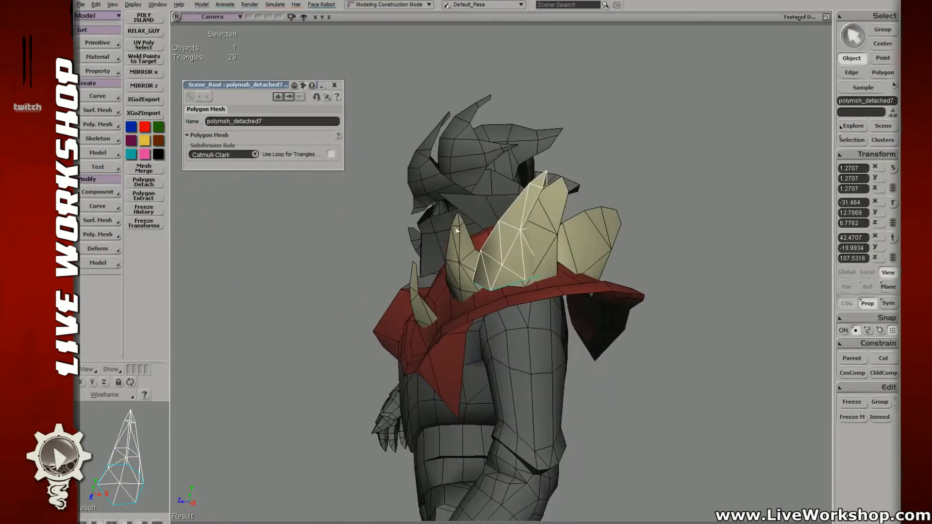
# - Rotate and reposition the enlarged duplicate spike so its base rests on the plate next to the large spike
pyautogui.press('s')
pyautogui.moveTo(529, 248); pyautogui.dragTo(488, 235)
pyautogui.press('v')
pyautogui.press('c')
pyautogui.press('s')
pyautogui.moveTo(488, 235); pyautogui.dragTo(517, 226, button='right')
pyautogui.press('c')
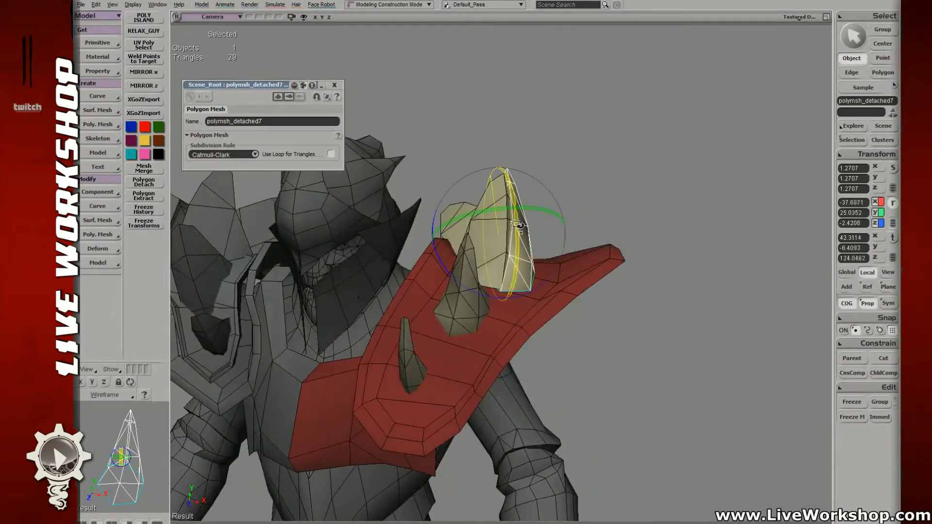
pyautogui.moveTo(497, 210); pyautogui.dragTo(491, 212)
pyautogui.press('v')
pyautogui.moveTo(493, 262); pyautogui.dragTo(496, 235)
# - Widen the duplicated spike by scaling it along X to about 1.78
pyautogui.press('s')
pyautogui.moveTo(530, 233); pyautogui.dragTo(514, 213, button='right')
pyautogui.press('x')
pyautogui.press('s')
pyautogui.moveTo(543, 243); pyautogui.dragTo(560, 243)
# - Move the widened duplicate spike back over the plate and tilt it to lean with the neighbouring large spike
pyautogui.press('v')
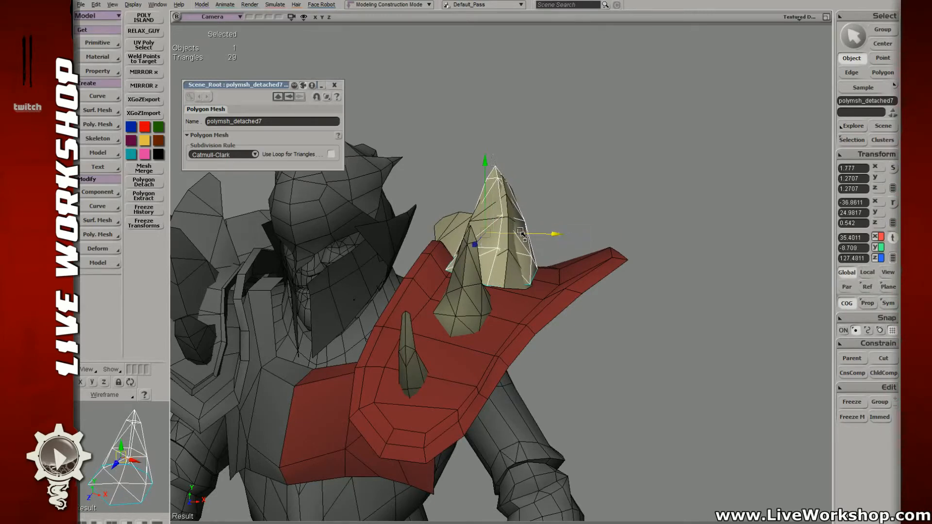
pyautogui.press('c')
pyautogui.moveTo(503, 268); pyautogui.dragTo(496, 275)
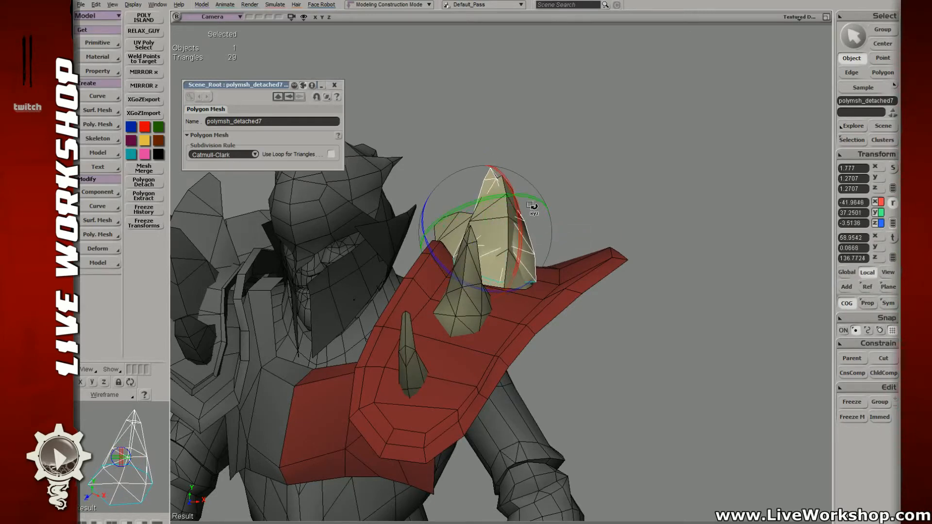
pyautogui.moveTo(531, 207); pyautogui.dragTo(499, 225)
pyautogui.press('v')
pyautogui.press('s')
pyautogui.moveTo(583, 224); pyautogui.dragTo(501, 225, button='right')
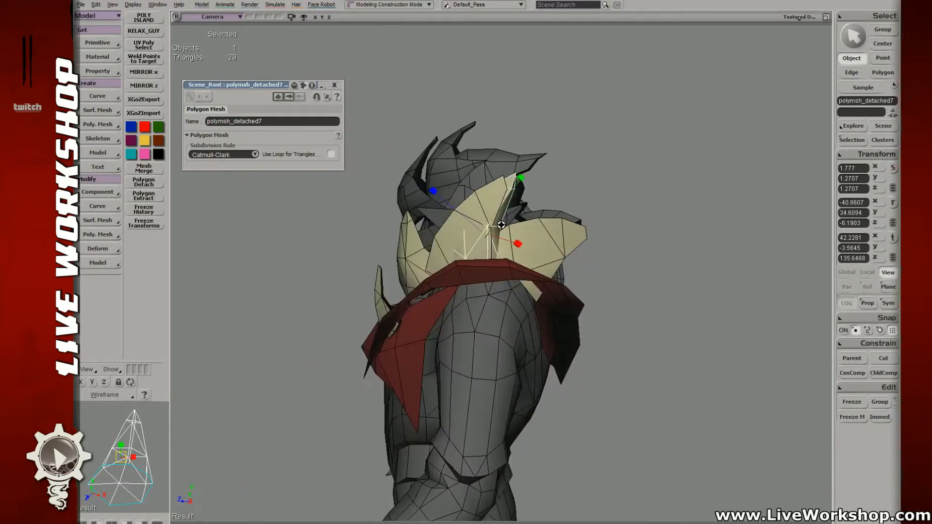
# - Fine-tune the duplicate spike's position and rotation from the side so its base settles into the plate
pyautogui.press('v')
pyautogui.press('c')
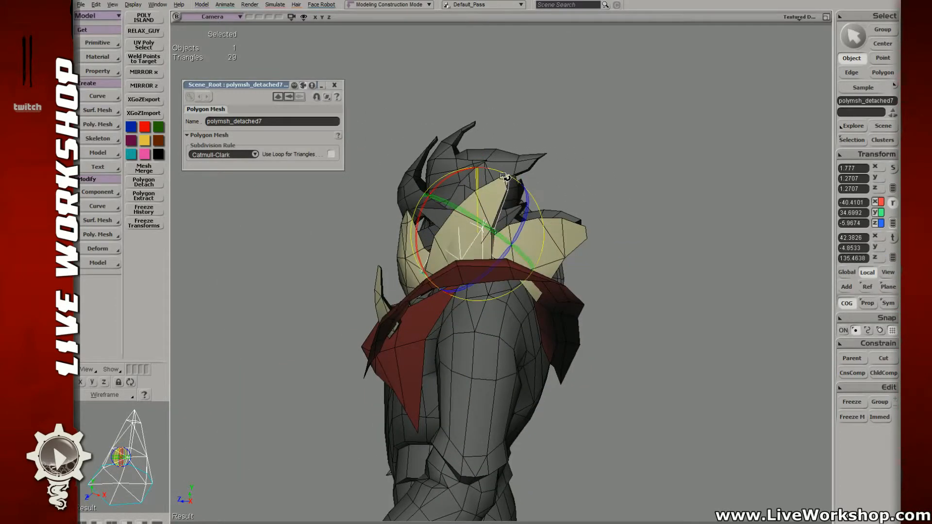
pyautogui.moveTo(504, 177); pyautogui.dragTo(509, 179)
pyautogui.press('x')
pyautogui.press('v')
pyautogui.press('x')
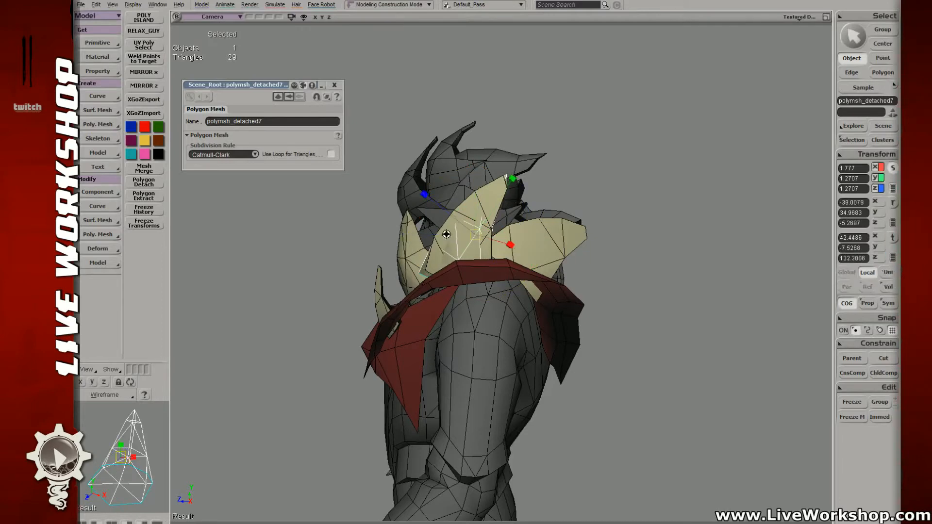
# - Shift the whole duplicate spike along the plate between the large spike and the smaller front spike
pyautogui.press('s')
pyautogui.moveTo(446, 234); pyautogui.dragTo(568, 335, button='right')
pyautogui.press('t')
pyautogui.press('v')
pyautogui.press('t')
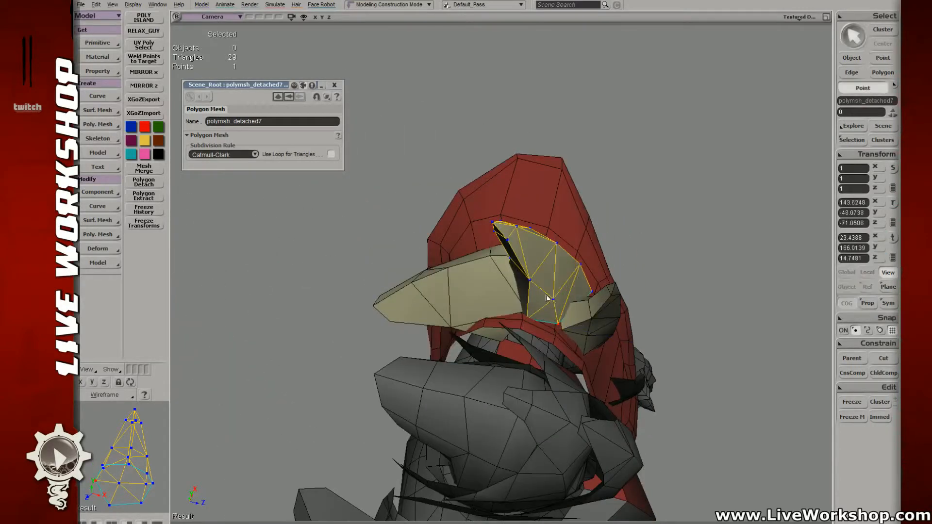
pyautogui.press('space')
pyautogui.click(597, 285)
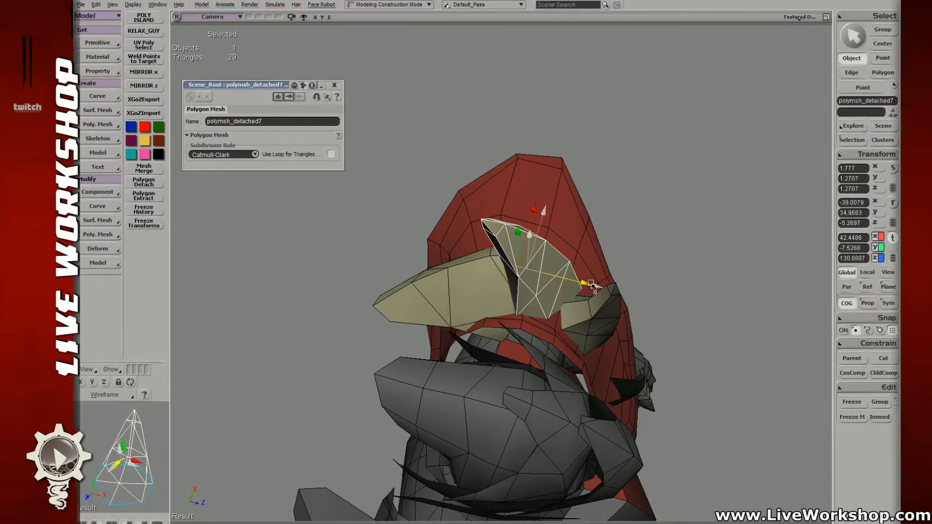
# - Reposition single points at the duplicate spike's base and along its front edge to round its profile
pyautogui.moveTo(591, 284); pyautogui.dragTo(460, 331, button='right')
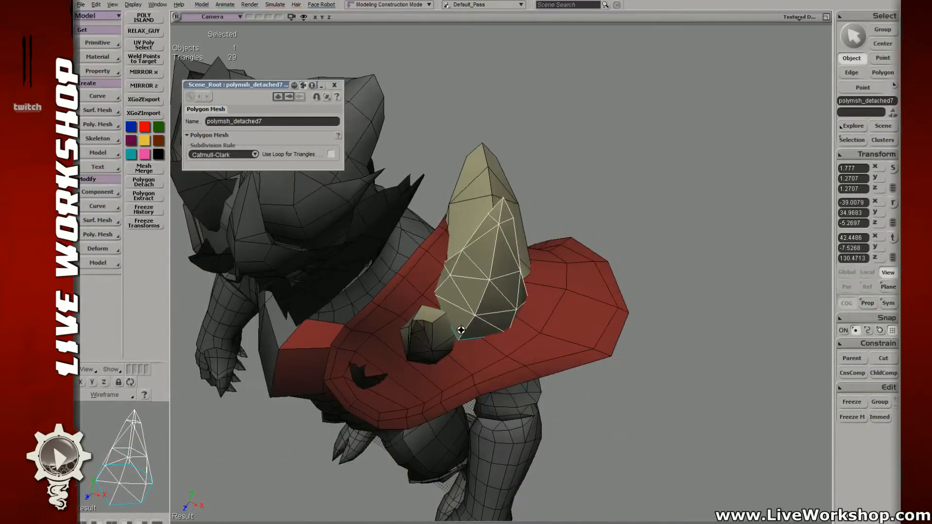
pyautogui.press('t')
pyautogui.moveTo(452, 333); pyautogui.dragTo(465, 350)
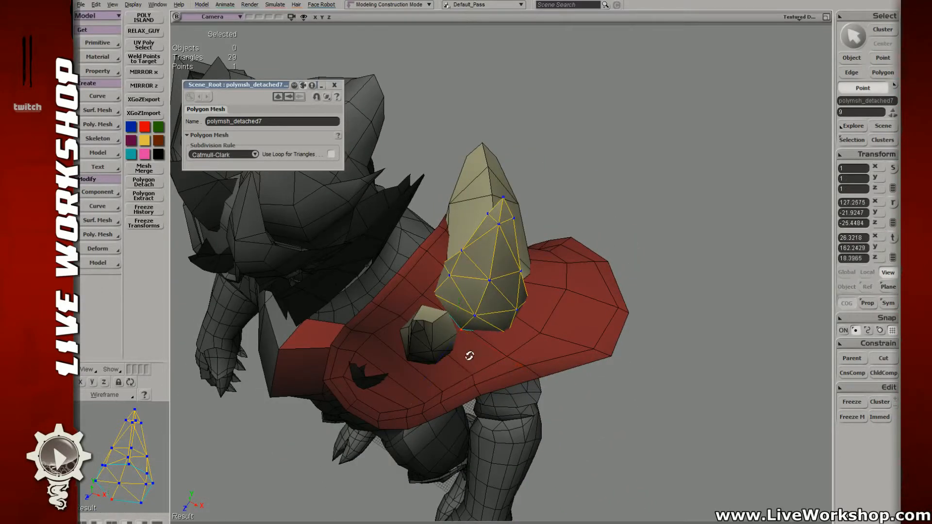
pyautogui.moveTo(469, 358); pyautogui.dragTo(438, 291, button='right')
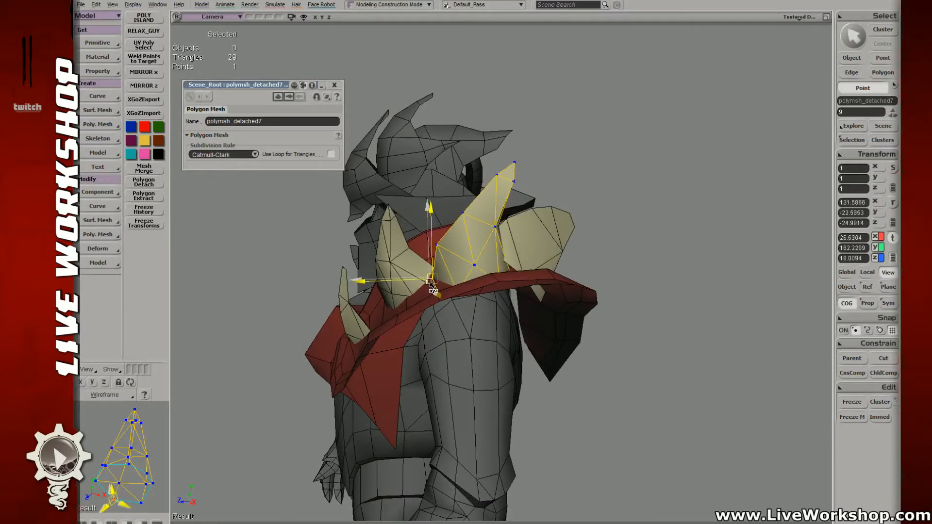
pyautogui.click(439, 245)
pyautogui.press('t')
pyautogui.click(462, 213)
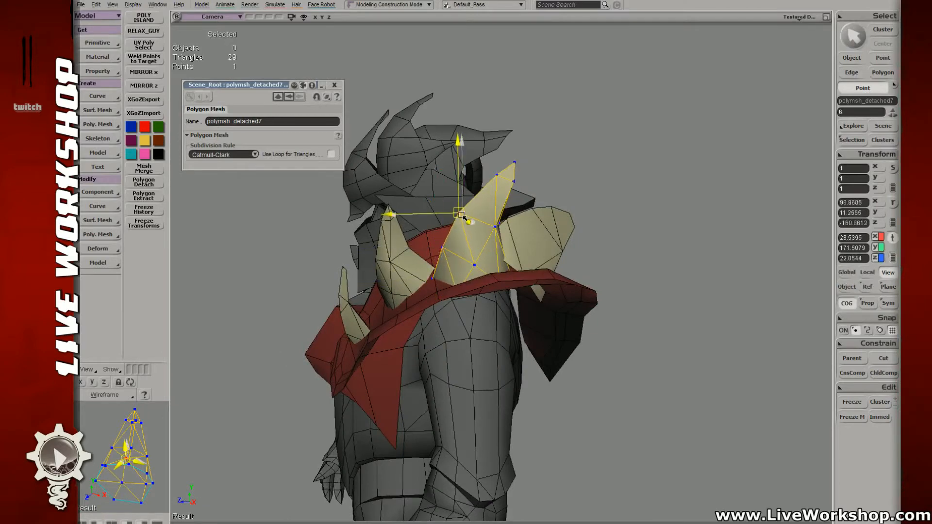
pyautogui.moveTo(462, 213); pyautogui.dragTo(458, 213)
# - Select the five points around the duplicate spike's tip and move them to refine the tip's curve
pyautogui.press('t')
pyautogui.click(497, 174)
pyautogui.press('4')
pyautogui.moveTo(497, 175); pyautogui.dragTo(532, 204)
pyautogui.press('6')
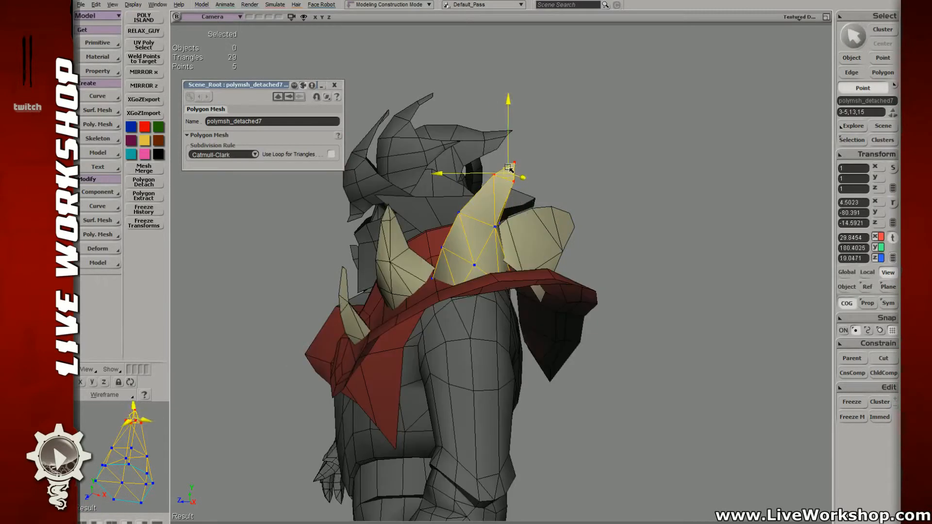
pyautogui.click(500, 174)
pyautogui.moveTo(500, 174)
pyautogui.mouseDown()
pyautogui.moveTo(484, 179)
pyautogui.moveTo(507, 189)
pyautogui.mouseUp()
pyautogui.press('t')
pyautogui.press('4')
pyautogui.click(482, 179)
pyautogui.press('t')
pyautogui.press('6')
pyautogui.press('s')
pyautogui.moveTo(508, 190); pyautogui.dragTo(580, 200, button='right')
# - Return to object selection, close the spike's property page and deselect the spike
pyautogui.press('space')
pyautogui.moveTo(549, 239); pyautogui.dragTo(549, 264, button='right')
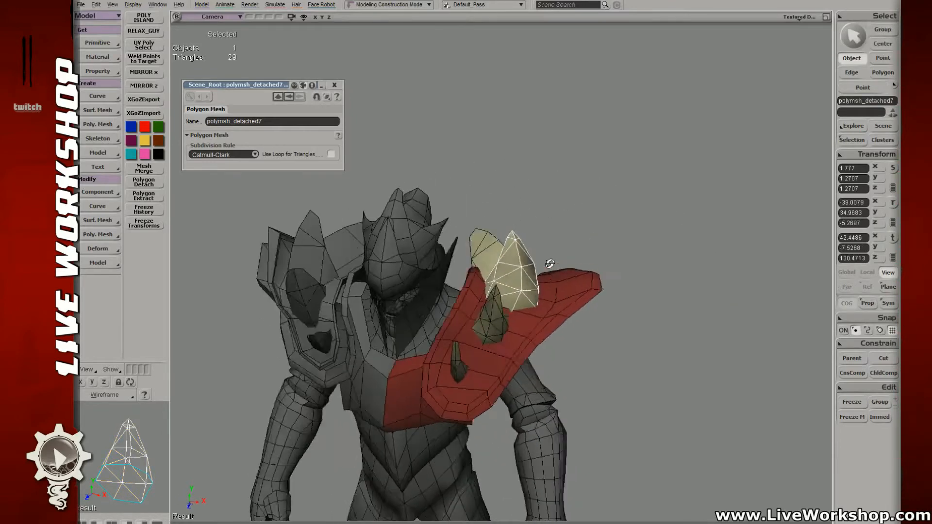
pyautogui.moveTo(549, 264); pyautogui.dragTo(361, 178, button='middle')
pyautogui.click(337, 85)
pyautogui.moveTo(558, 247); pyautogui.dragTo(540, 235, button='right')
pyautogui.click(536, 226)
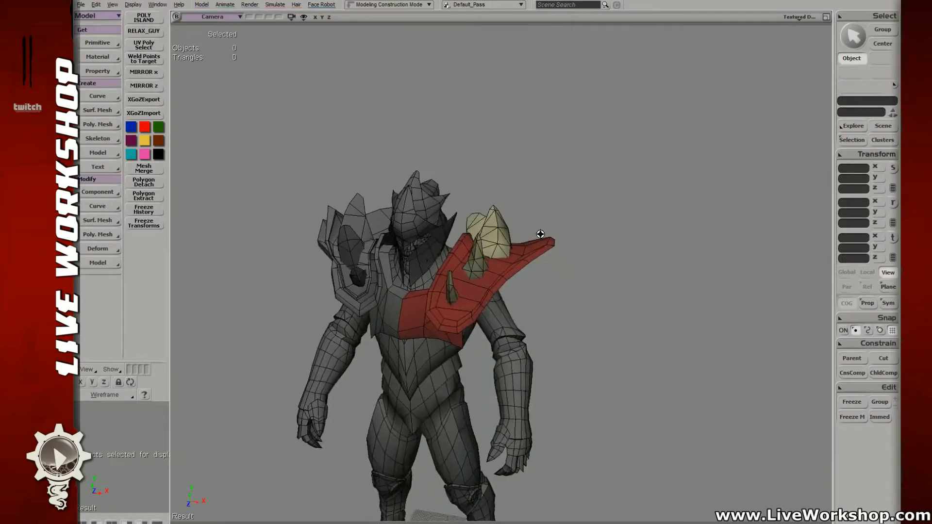
pyautogui.moveTo(540, 235); pyautogui.dragTo(558, 235, button='middle')
# - Select the red shoulder plate and move points along its outer edge near the front spikes
pyautogui.moveTo(558, 235); pyautogui.dragTo(518, 272, button='right')
pyautogui.click(519, 261)
pyautogui.press('t')
pyautogui.click(543, 262)
pyautogui.press('v')
pyautogui.press('t')
pyautogui.click(572, 253)
pyautogui.press('v')
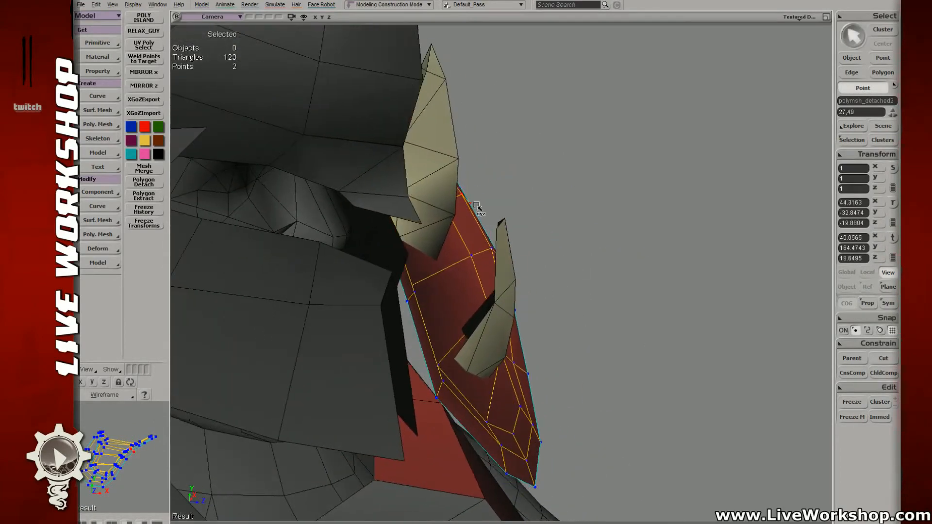
pyautogui.moveTo(500, 209); pyautogui.dragTo(506, 294, button='right')
pyautogui.click(513, 292)
pyautogui.click(518, 330)
# - Isolate the shoulder plate in the view and move the surface points down its front arm to smooth the curve
pyautogui.press('s')
pyautogui.moveTo(533, 333); pyautogui.dragTo(512, 297)
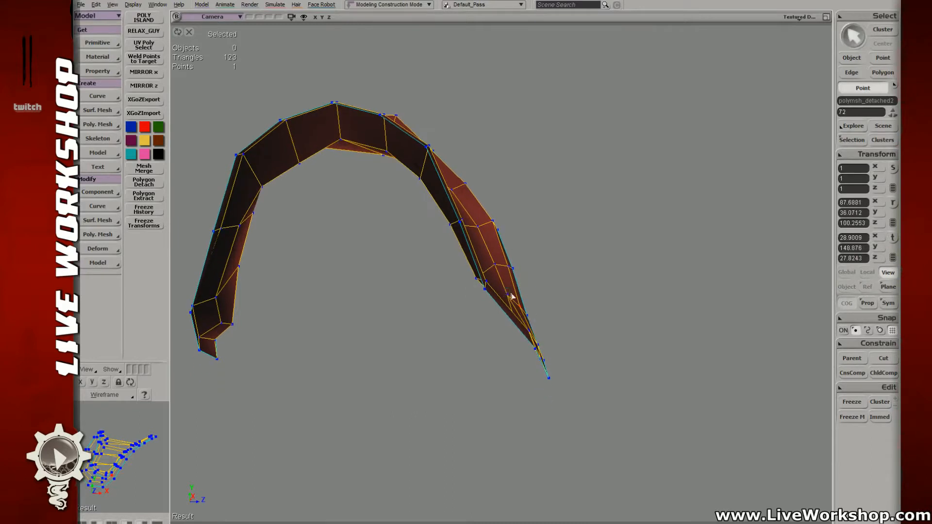
pyautogui.press('s')
pyautogui.moveTo(507, 296); pyautogui.dragTo(520, 291, button='right')
pyautogui.click(494, 267)
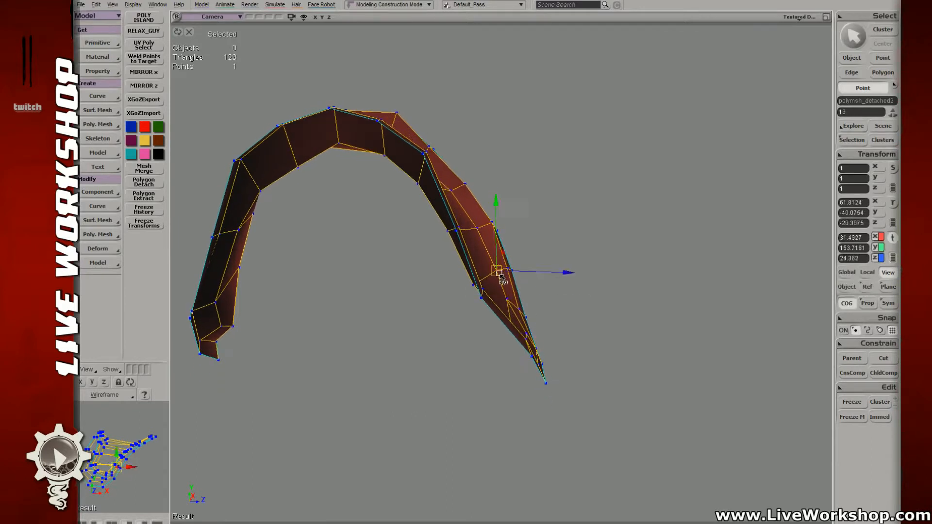
pyautogui.click(477, 228)
# - Adjust two surface points on the plate's upper front shoulder to even out the arch
pyautogui.press('s')
pyautogui.moveTo(482, 228); pyautogui.dragTo(447, 233, button='right')
pyautogui.click(446, 238)
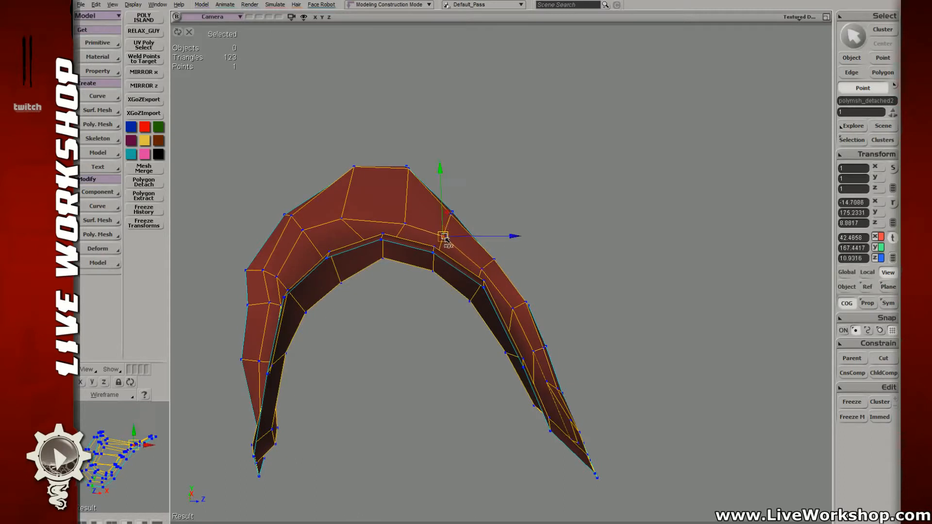
pyautogui.press('s')
pyautogui.click(485, 270)
pyautogui.press('s')
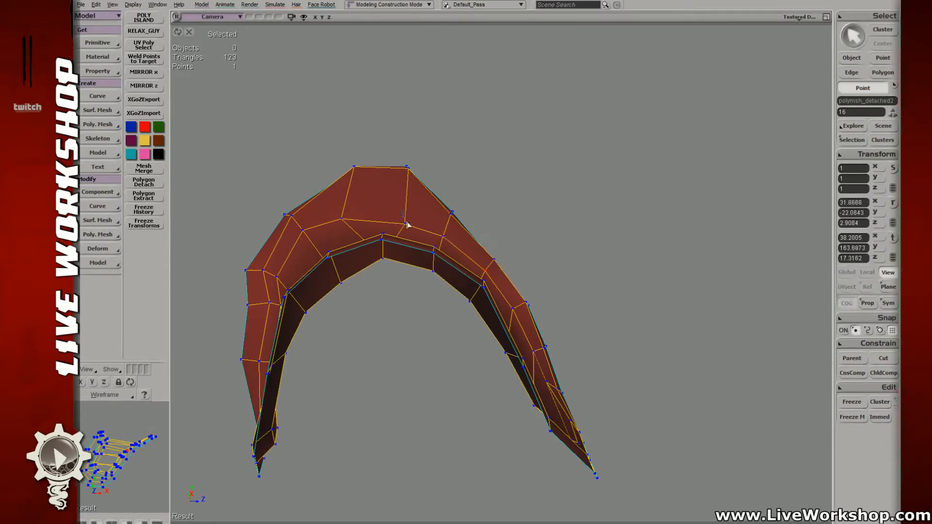
# - Move the middle surface point at the plate's crest and the rear corner point of its outer rim
pyautogui.press('s')
pyautogui.moveTo(404, 219); pyautogui.dragTo(445, 216, button='right')
pyautogui.click(410, 214)
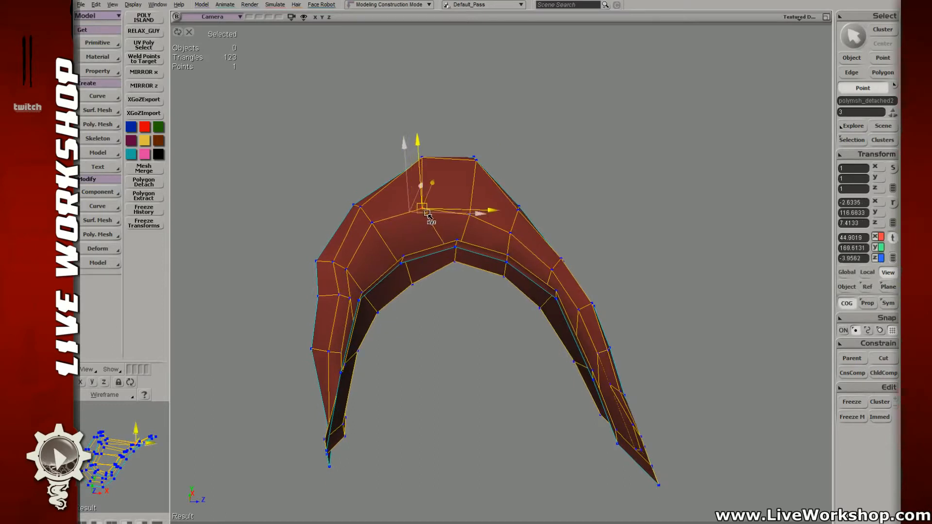
pyautogui.press('s')
pyautogui.moveTo(432, 212); pyautogui.dragTo(431, 215, button='right')
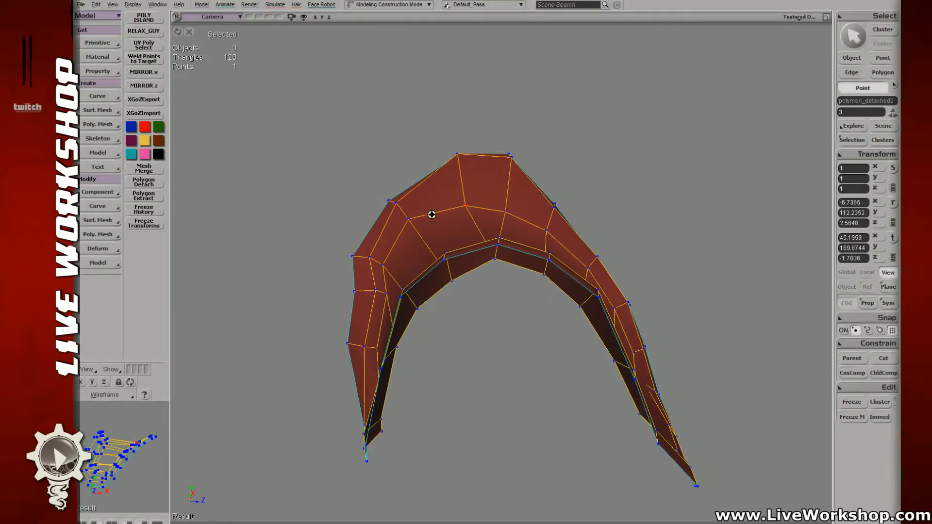
pyautogui.press('v')
pyautogui.moveTo(387, 198)
pyautogui.mouseDown()
pyautogui.moveTo(400, 206)
pyautogui.moveTo(385, 198)
pyautogui.mouseUp()
pyautogui.press('v')
# - Split the plate's rear upper rim edges at a ratio of 50 with Connect enabled
pyautogui.hotkey('shift', 's')
pyautogui.press('e')
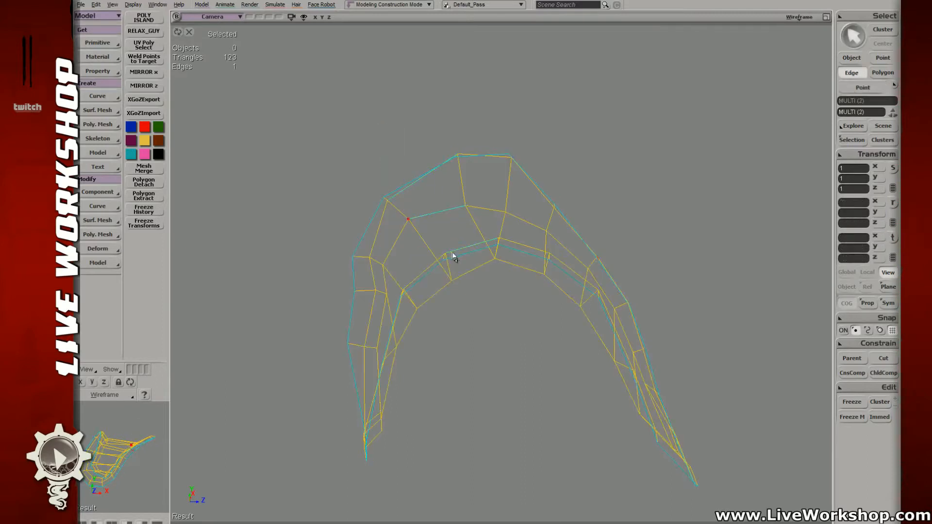
pyautogui.press('.')
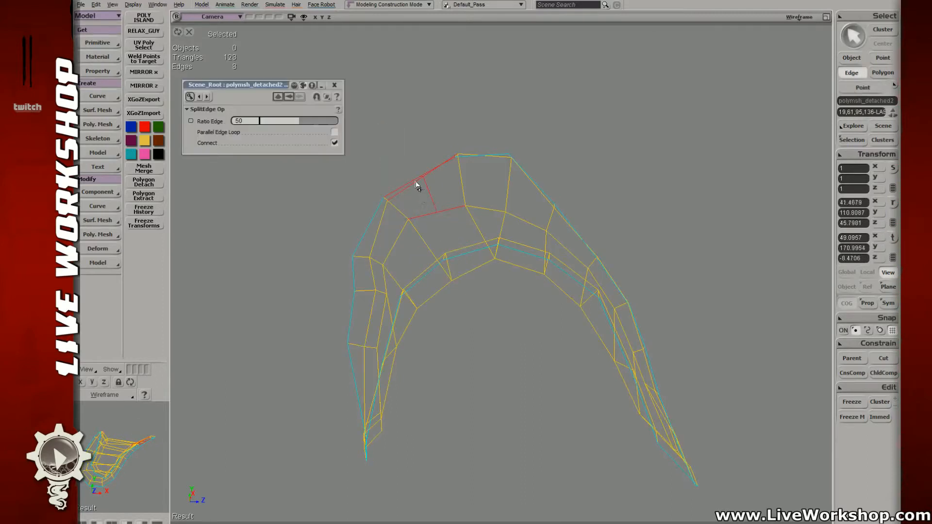
# - Pull the new rim points created by the edge split outward to round the plate's rear upper edge
pyautogui.press('t')
pyautogui.moveTo(416, 171); pyautogui.dragTo(427, 182)
pyautogui.hotkey('shift', 's')
pyautogui.press('v')
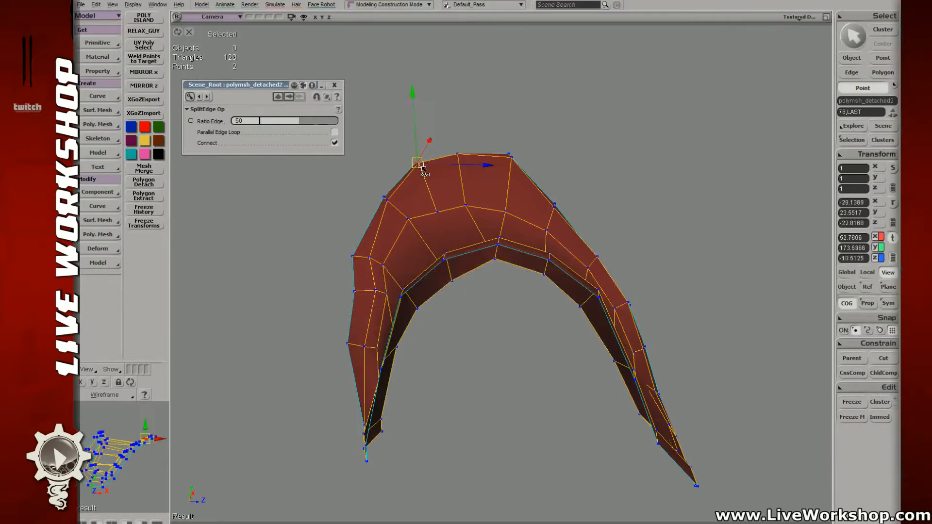
pyautogui.press('m')
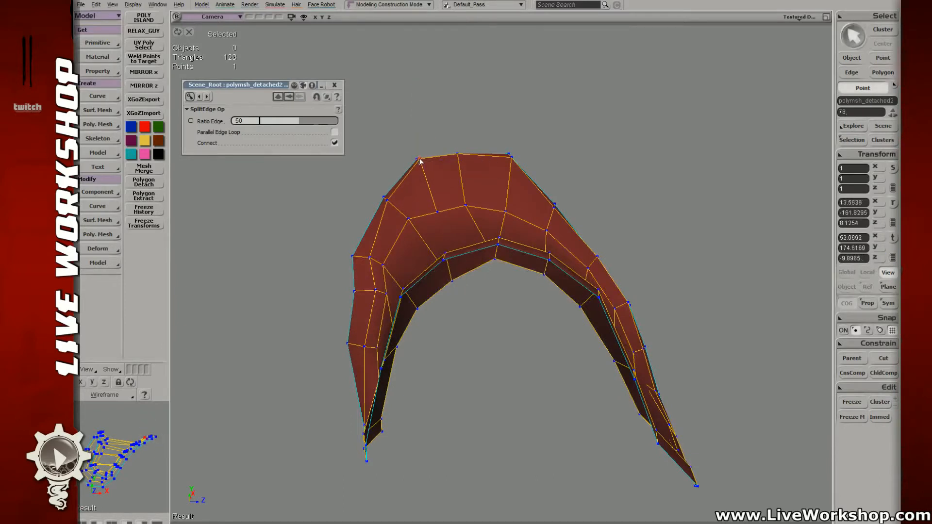
pyautogui.moveTo(420, 160); pyautogui.dragTo(417, 158)
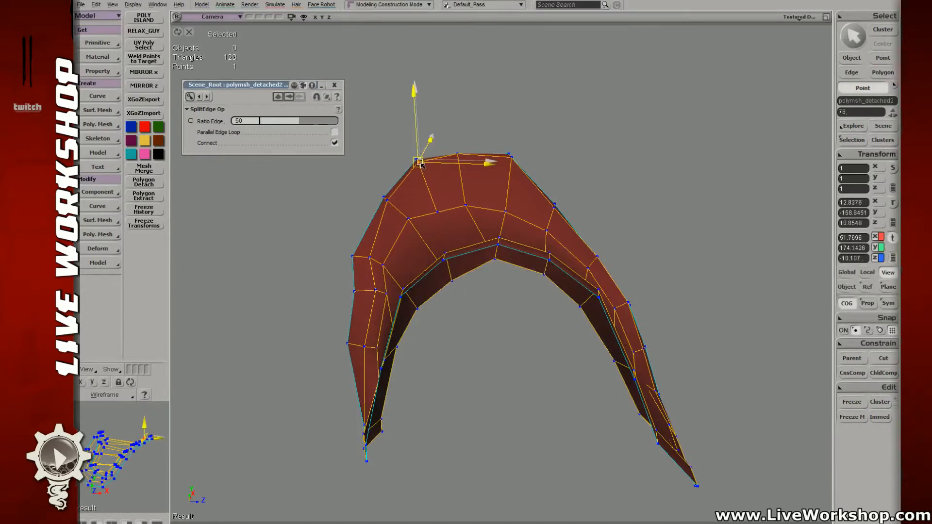
# - Raise the plate's top rim point beside the new edge to form a smooth arch
pyautogui.click(460, 157)
pyautogui.click(455, 162)
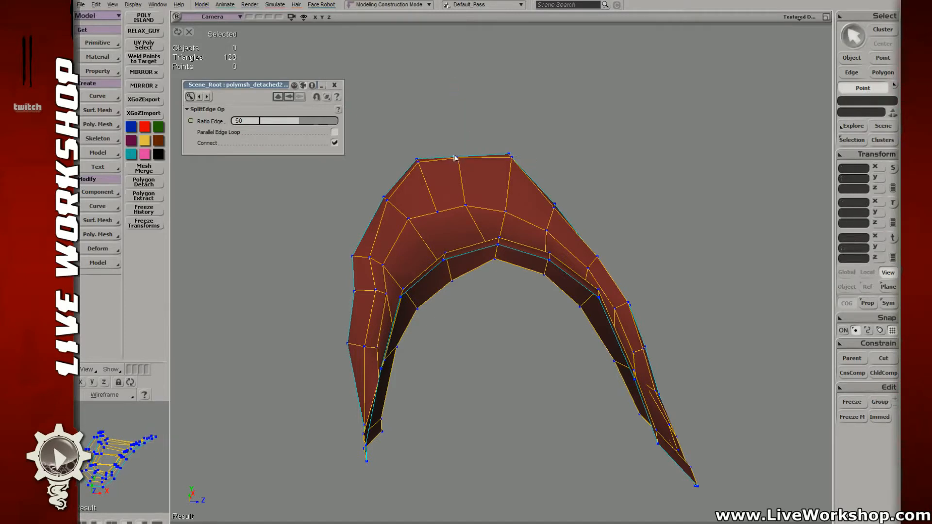
pyautogui.click(454, 156)
pyautogui.press('v')
pyautogui.moveTo(455, 157)
pyautogui.mouseDown()
pyautogui.moveTo(468, 174)
pyautogui.moveTo(460, 154)
pyautogui.mouseUp()
pyautogui.press('v')
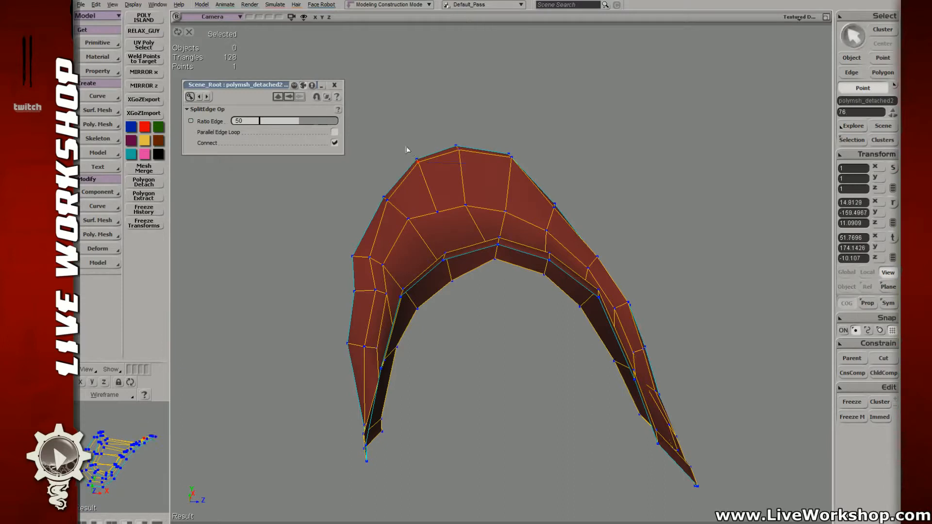
# - Adjust the crest's middle-row points, including the new split point, so they follow the rounded rim
pyautogui.click(428, 167)
pyautogui.click(466, 208)
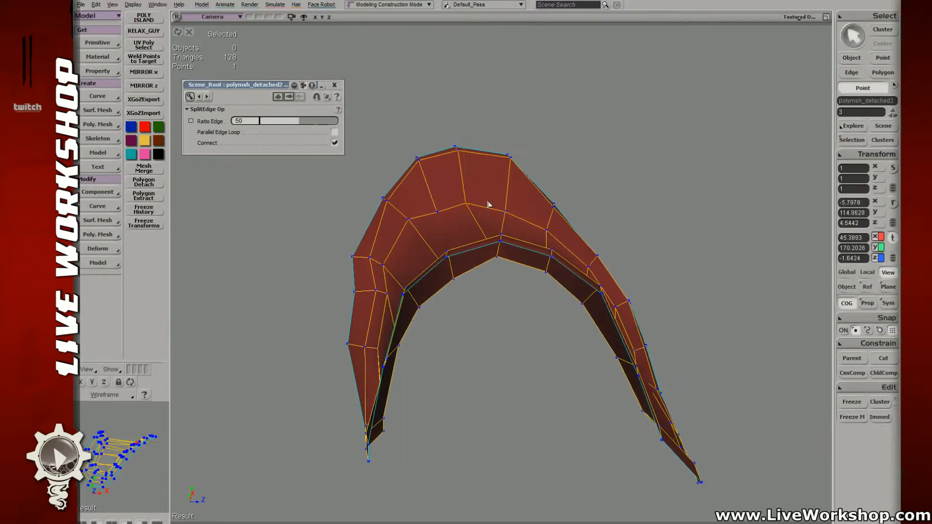
pyautogui.click(434, 211)
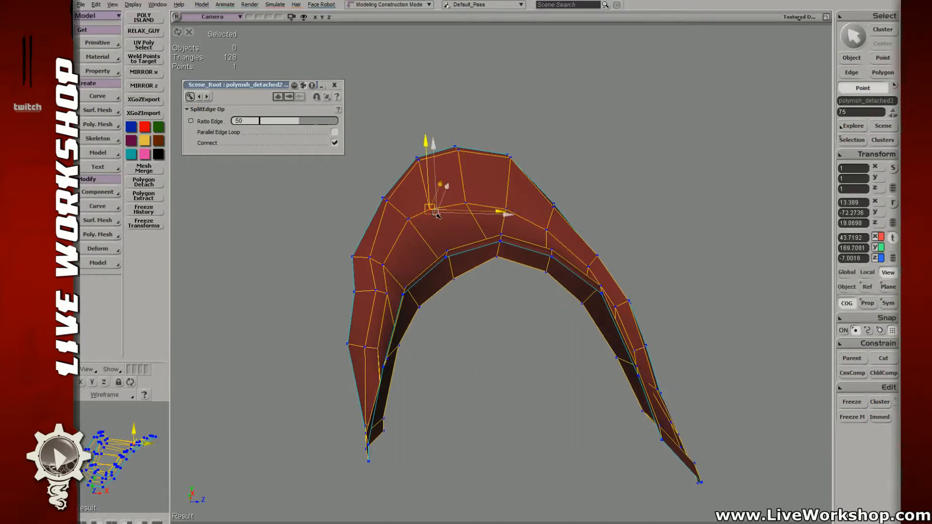
pyautogui.click(473, 207)
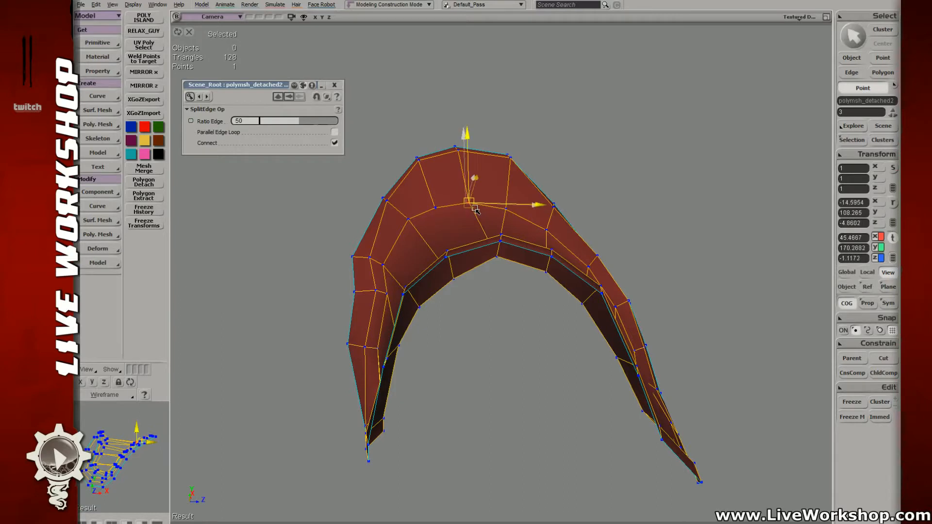
pyautogui.keyDown('shift'); pyautogui.click(384, 199); pyautogui.keyUp('shift')
pyautogui.moveTo(409, 219); pyautogui.dragTo(407, 227)
# - Add an edge from the new middle-row point down to the plate's inner rim
pyautogui.press('s')
pyautogui.moveTo(437, 214); pyautogui.dragTo(493, 343, button='right')
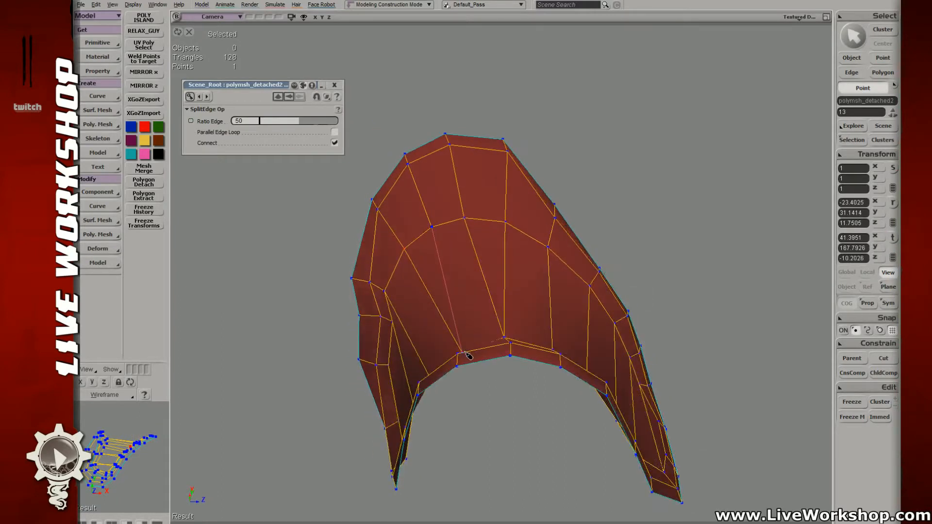
pyautogui.moveTo(450, 294); pyautogui.dragTo(410, 203, button='right')
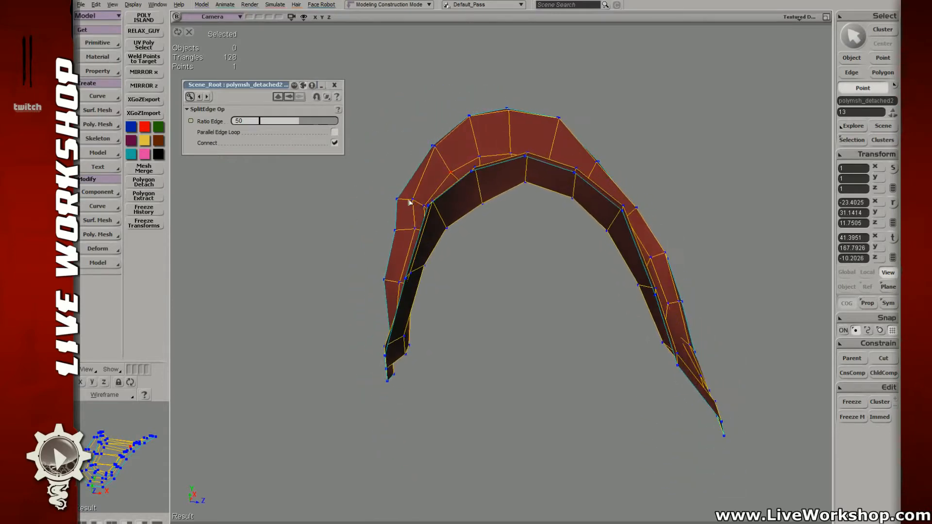
# - Select the three overlapping points on the plate's rear side rim and move them outward
pyautogui.press('e')
pyautogui.click(417, 228)
pyautogui.press('t')
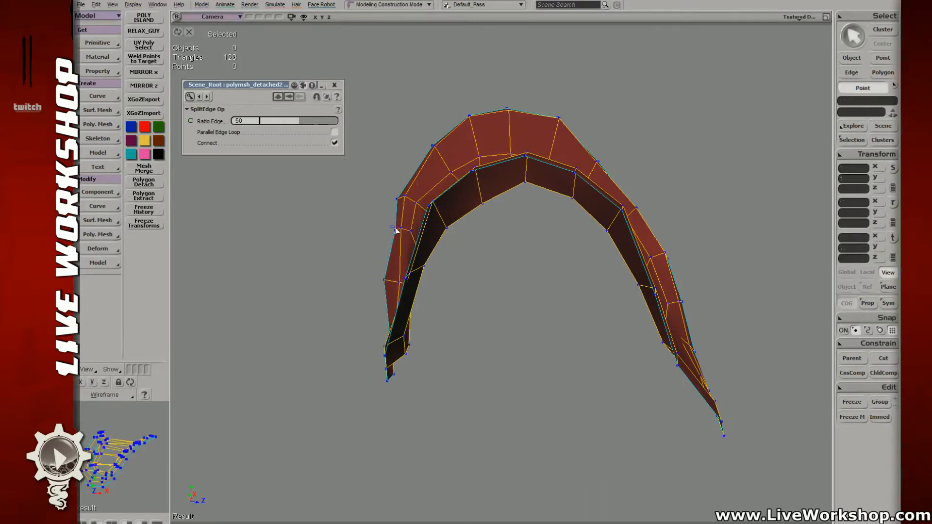
pyautogui.keyDown('shift'); pyautogui.click(400, 230); pyautogui.keyUp('shift')
pyautogui.press('v')
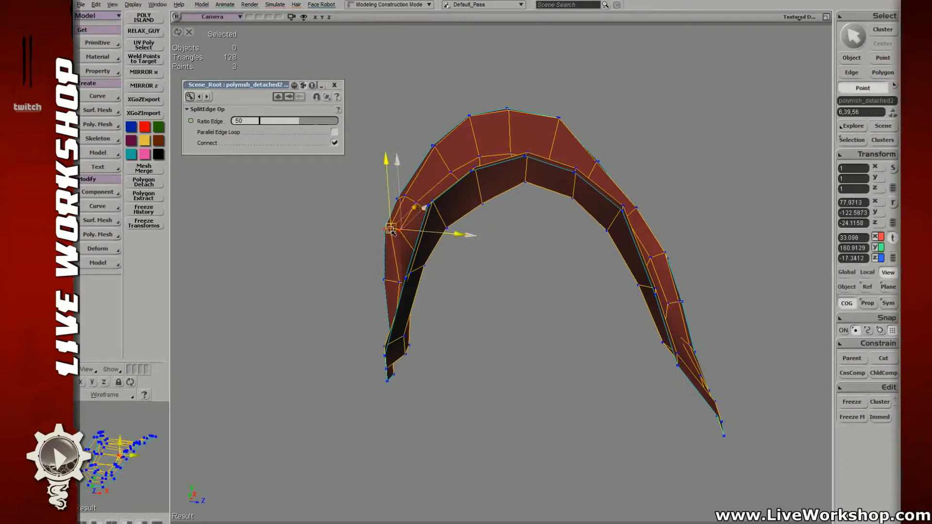
# - Select the next two groups of overlapping points up the plate's rear side rim and move each outward to round the arch
pyautogui.press('t')
pyautogui.moveTo(385, 182); pyautogui.dragTo(420, 207)
pyautogui.press('v')
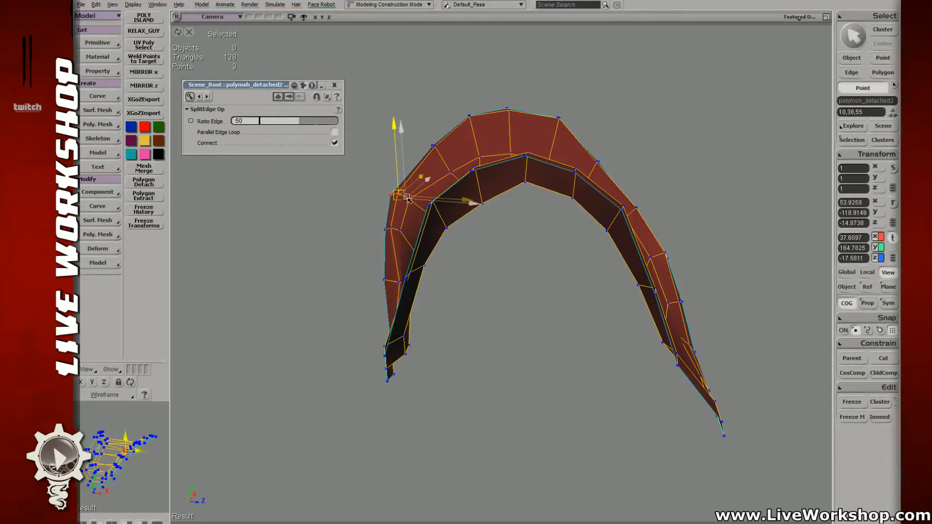
pyautogui.moveTo(458, 175); pyautogui.dragTo(456, 174)
pyautogui.press('v')
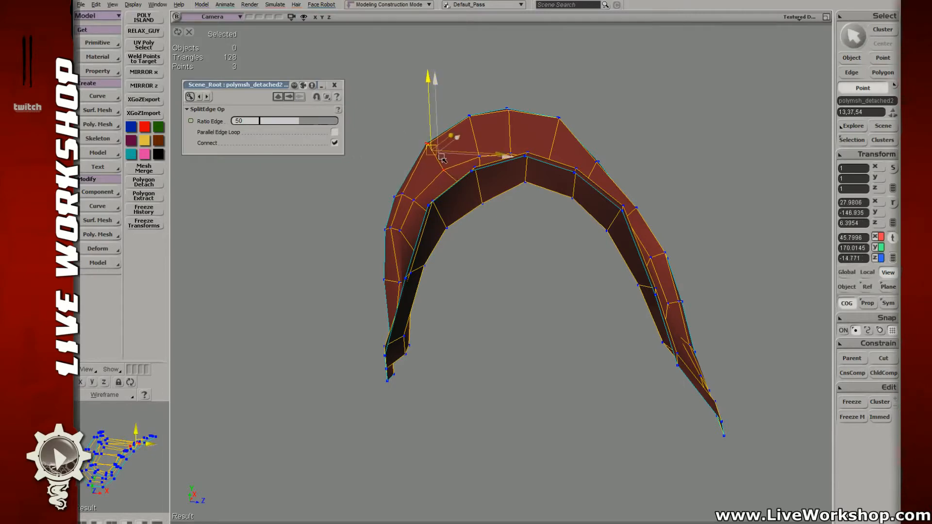
pyautogui.press('s')
pyautogui.moveTo(441, 157); pyautogui.dragTo(575, 151, button='middle')
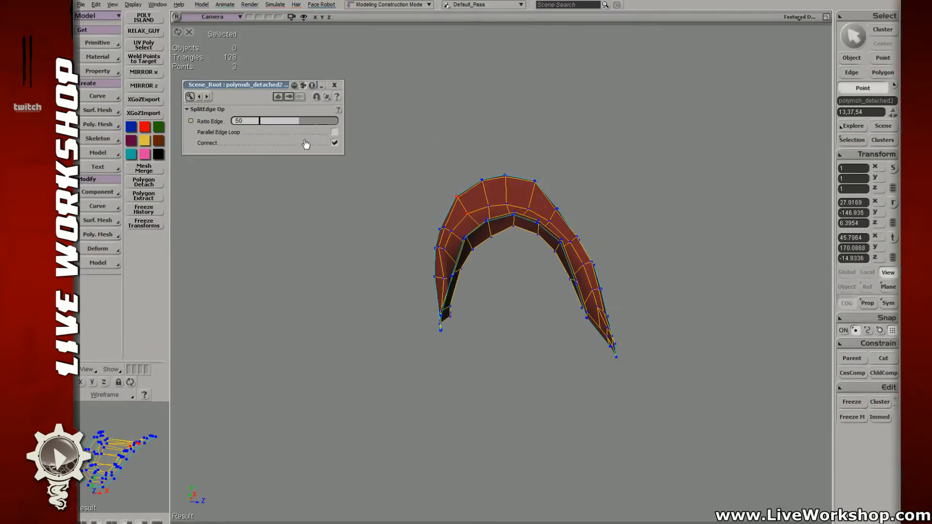
# - Return to object selection, bring the hidden character parts back into view and close the SplitEdge Op properties
pyautogui.press('space')
pyautogui.hotkey('shift', 'i')
pyautogui.press('s')
pyautogui.moveTo(576, 188); pyautogui.dragTo(485, 214, button='middle')
pyautogui.moveTo(485, 214); pyautogui.dragTo(506, 228, button='right')
pyautogui.click(334, 85)
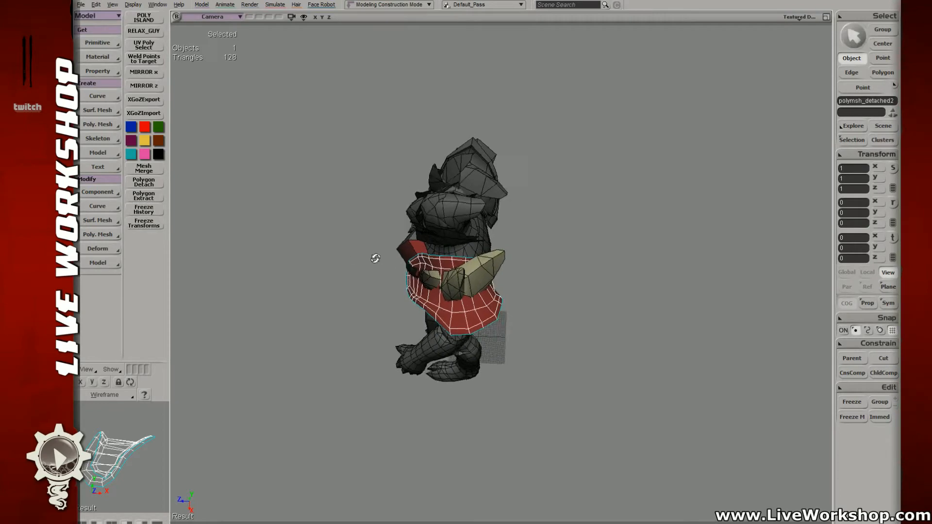
# - Select the two large spikes on the shoulder plate and raise them clear of its surface
pyautogui.moveTo(375, 258); pyautogui.dragTo(463, 233, button='right')
pyautogui.click(437, 206)
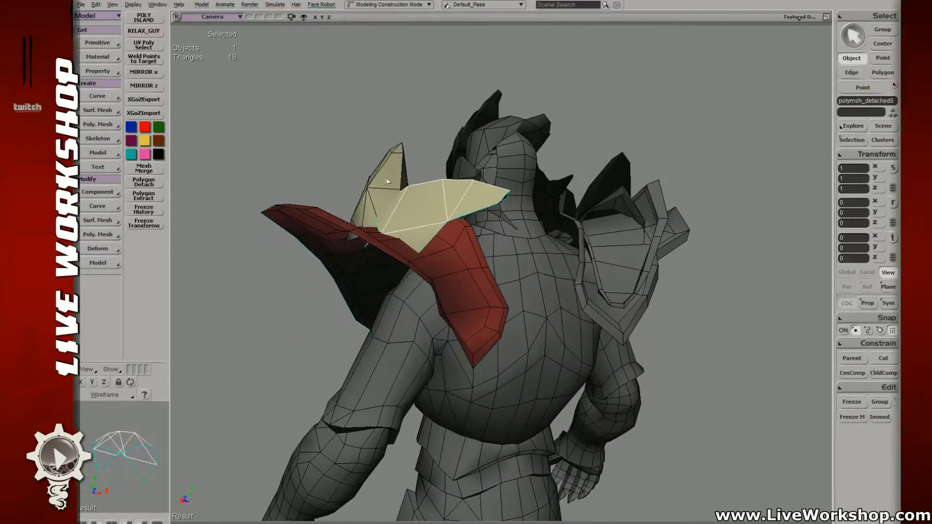
pyautogui.keyDown('shift'); pyautogui.click(389, 179); pyautogui.keyUp('shift')
pyautogui.press('v')
pyautogui.moveTo(378, 257); pyautogui.dragTo(379, 63, button='middle')
# - Select the shoulder plate and reposition points along its inner edge beneath the raised spikes
pyautogui.press('space')
pyautogui.click(381, 148)
pyautogui.moveTo(381, 148); pyautogui.dragTo(457, 135, button='right')
pyautogui.click(470, 198)
pyautogui.press('t')
pyautogui.click(461, 173)
pyautogui.press('v')
pyautogui.press('t')
pyautogui.moveTo(456, 135); pyautogui.dragTo(467, 145)
pyautogui.press('v')
pyautogui.moveTo(466, 133); pyautogui.dragTo(489, 160, button='right')
pyautogui.moveTo(498, 154); pyautogui.dragTo(496, 154)
pyautogui.moveTo(495, 154); pyautogui.dragTo(474, 221, button='right')
# - Move the single point at the plate's rear neck-side corner slightly inward to even out the curve
pyautogui.hotkey('ctrl', 'shift', 'a')
pyautogui.click(484, 240)
pyautogui.keyDown('shift'); pyautogui.click(477, 212); pyautogui.keyUp('shift')
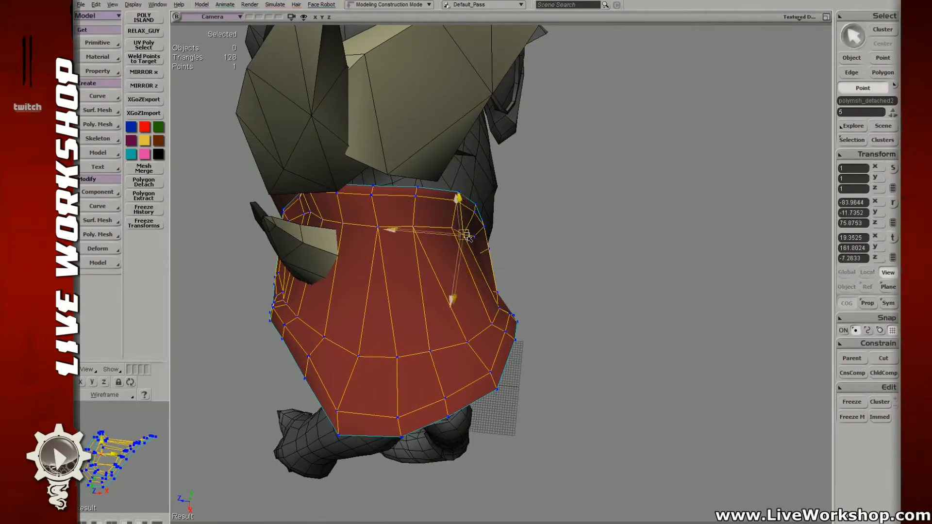
pyautogui.press('v')
pyautogui.moveTo(470, 232); pyautogui.dragTo(471, 231)
pyautogui.press('s')
pyautogui.moveTo(471, 231); pyautogui.dragTo(467, 203, button='right')
pyautogui.moveTo(468, 204); pyautogui.dragTo(432, 194, button='middle')
pyautogui.moveTo(432, 194); pyautogui.dragTo(406, 238, button='right')
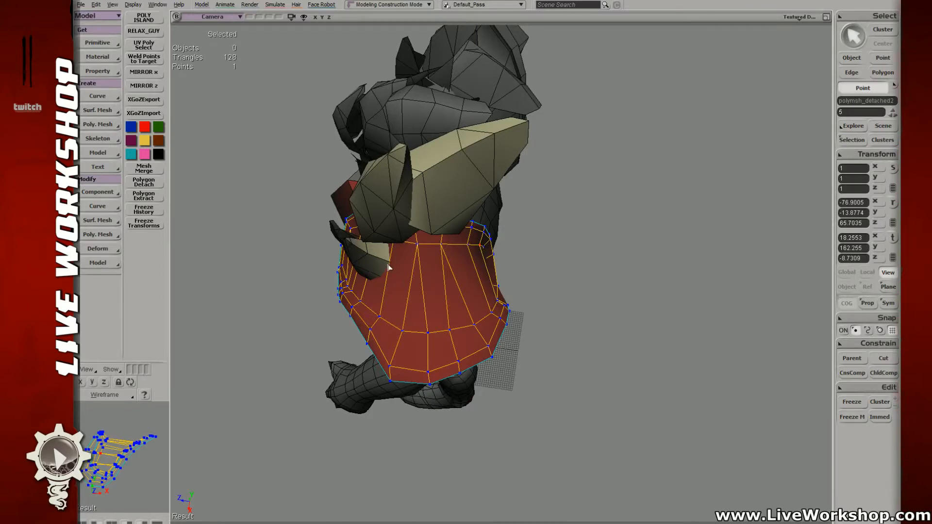
# - Select all points of the plate's rear section and rotate them as a group
pyautogui.press('s')
pyautogui.moveTo(388, 268); pyautogui.dragTo(497, 254, button='middle')
pyautogui.moveTo(497, 254)
pyautogui.mouseDown(button='right')
pyautogui.moveTo(470, 260)
pyautogui.moveTo(465, 275)
pyautogui.moveTo(491, 293)
pyautogui.moveTo(414, 268)
pyautogui.moveTo(432, 256)
pyautogui.moveTo(420, 246)
pyautogui.moveTo(491, 254)
pyautogui.mouseUp(button='right')
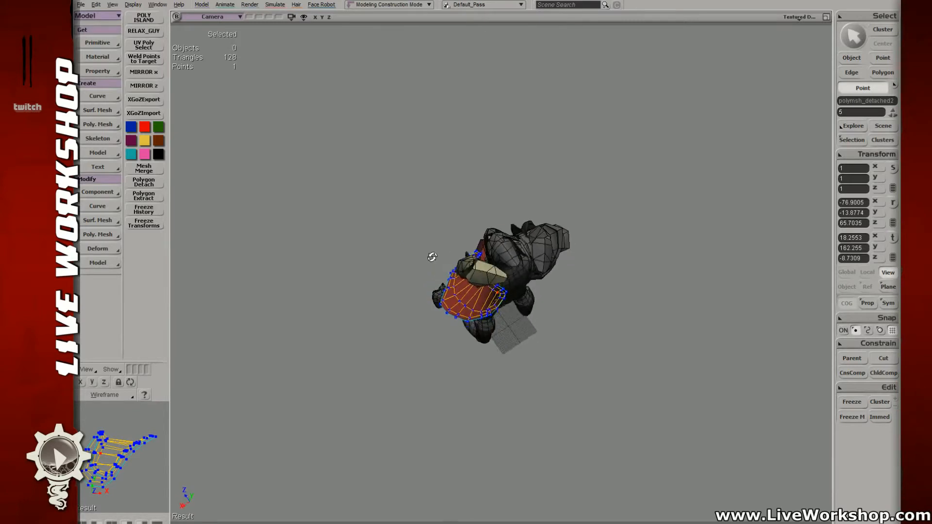
pyautogui.moveTo(491, 255); pyautogui.dragTo(544, 287, button='middle')
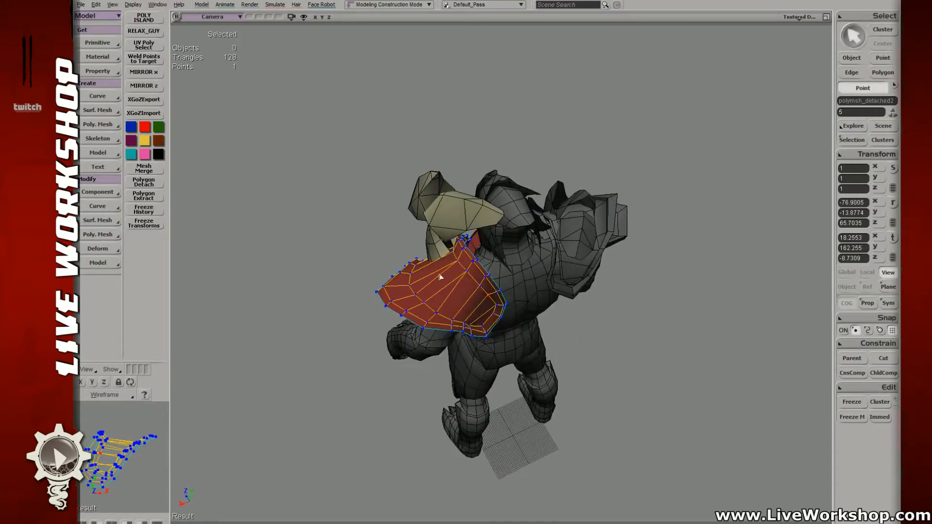
pyautogui.moveTo(439, 274); pyautogui.dragTo(544, 397)
pyautogui.press('c')
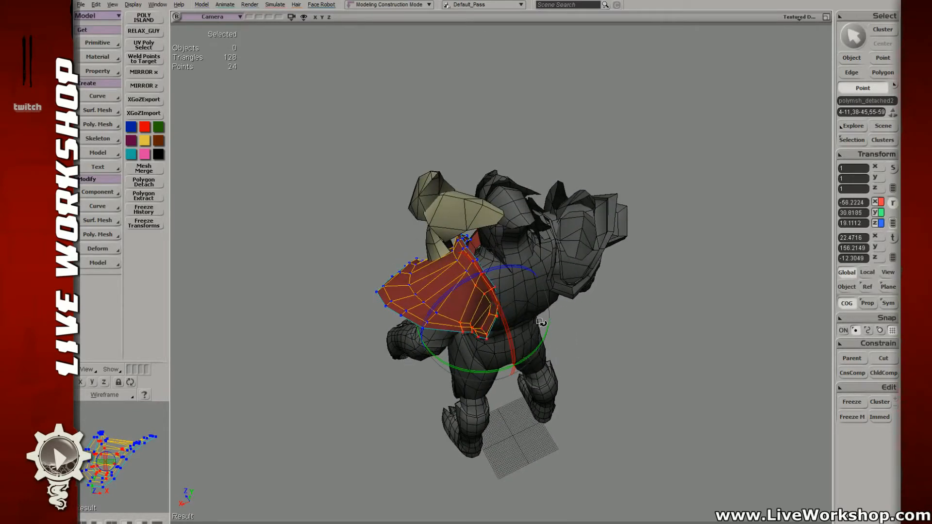
pyautogui.moveTo(546, 311); pyautogui.dragTo(526, 325, button='right')
pyautogui.moveTo(526, 325); pyautogui.dragTo(488, 322)
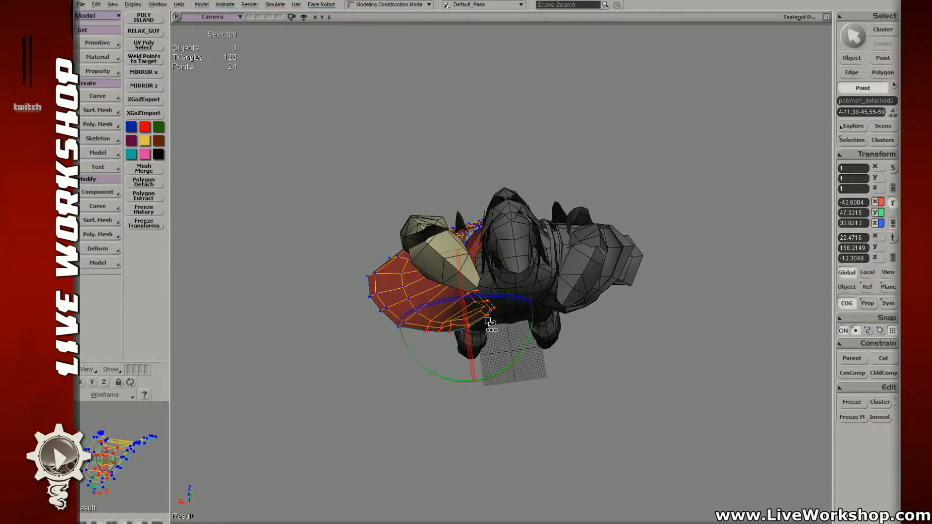
# - Select the two raised spikes, reset their Y translation to 0 and clear the selection
pyautogui.press('space')
pyautogui.click(421, 227)
pyautogui.keyDown('shift'); pyautogui.click(437, 257); pyautogui.keyUp('shift')
pyautogui.moveTo(436, 258); pyautogui.dragTo(418, 228, button='right')
pyautogui.press('Return')
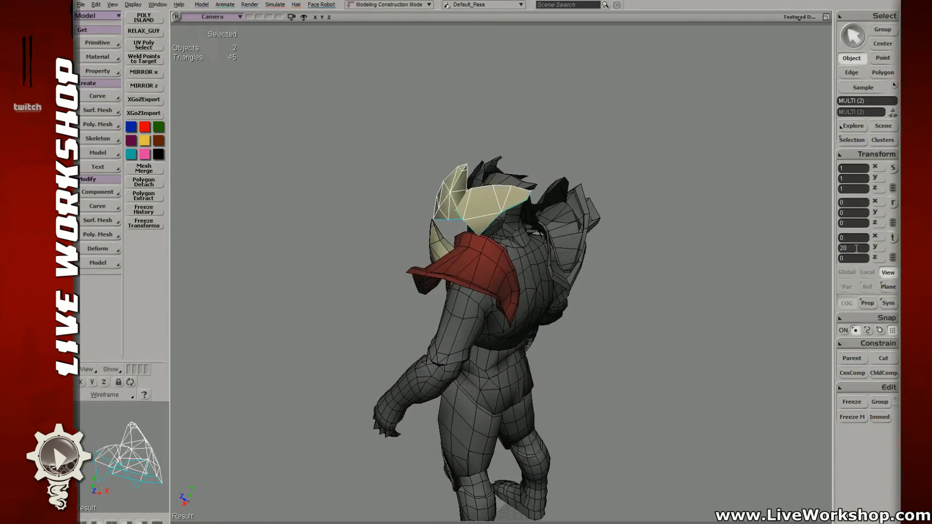
pyautogui.press('.')
pyautogui.click(856, 249)
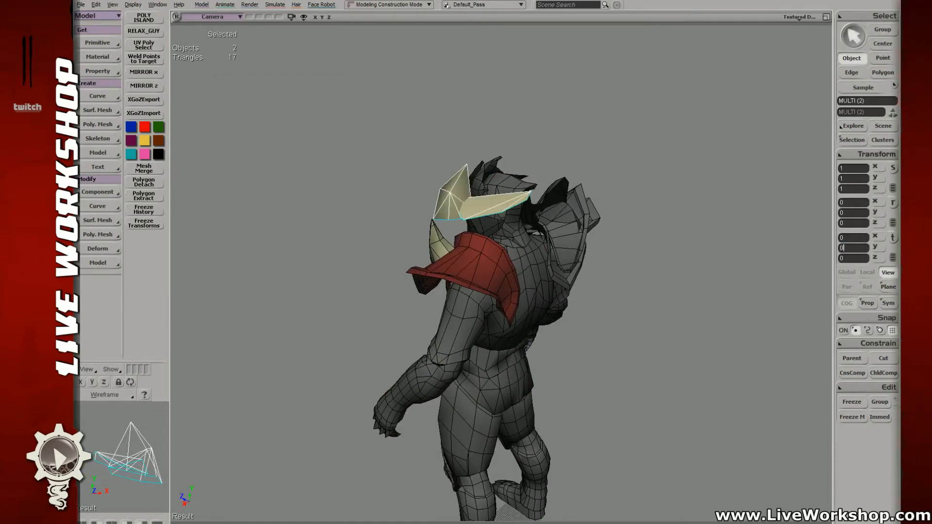
pyautogui.press('Return')
pyautogui.click(584, 148)
# - Select the middle spike on the shoulder plate and nudge the point on its side edge
pyautogui.moveTo(584, 148); pyautogui.dragTo(527, 200, button='middle')
pyautogui.moveTo(527, 199); pyautogui.dragTo(462, 254, button='right')
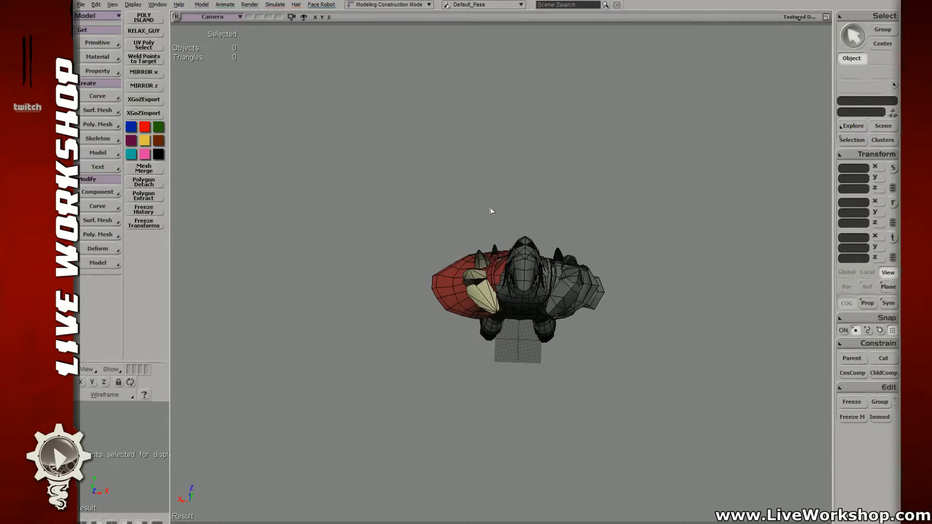
pyautogui.scroll(5, 557, 250)
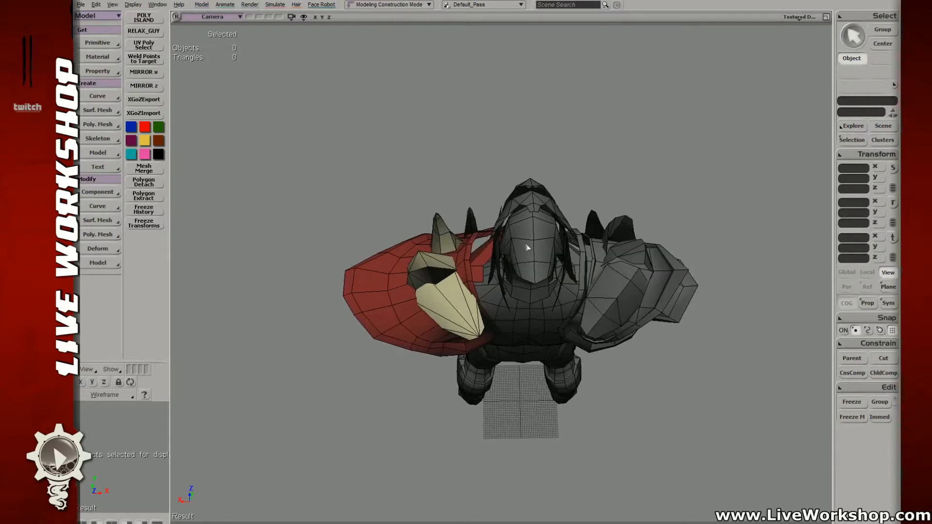
pyautogui.moveTo(527, 248); pyautogui.dragTo(558, 200, button='right')
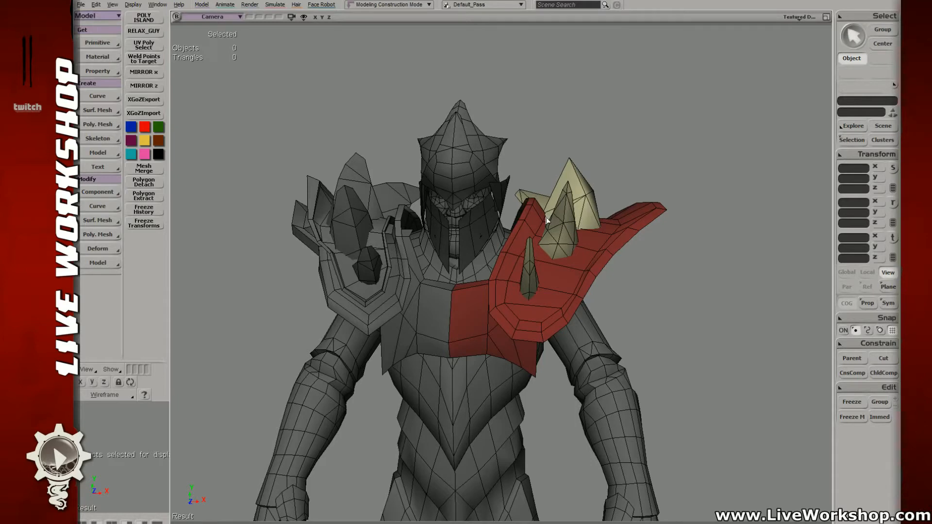
pyautogui.moveTo(550, 233); pyautogui.dragTo(503, 222, button='right')
pyautogui.press('space')
pyautogui.click(487, 208)
pyautogui.press('m')
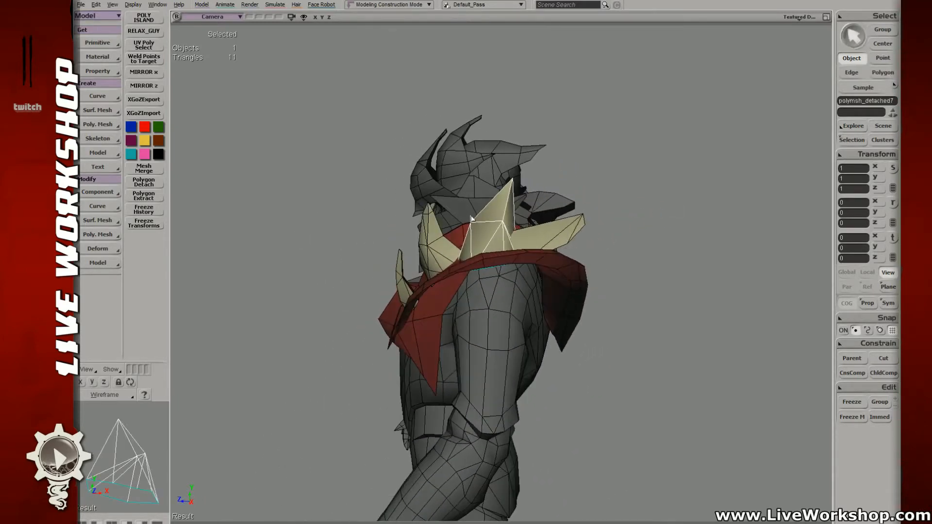
pyautogui.click(471, 223)
pyautogui.moveTo(472, 226); pyautogui.dragTo(476, 222)
pyautogui.moveTo(478, 221); pyautogui.dragTo(550, 219, button='right')
# - Examine the spike against the plate in wireframe and shaded views from front and back, and clear the selection
pyautogui.press('space')
pyautogui.press('4')
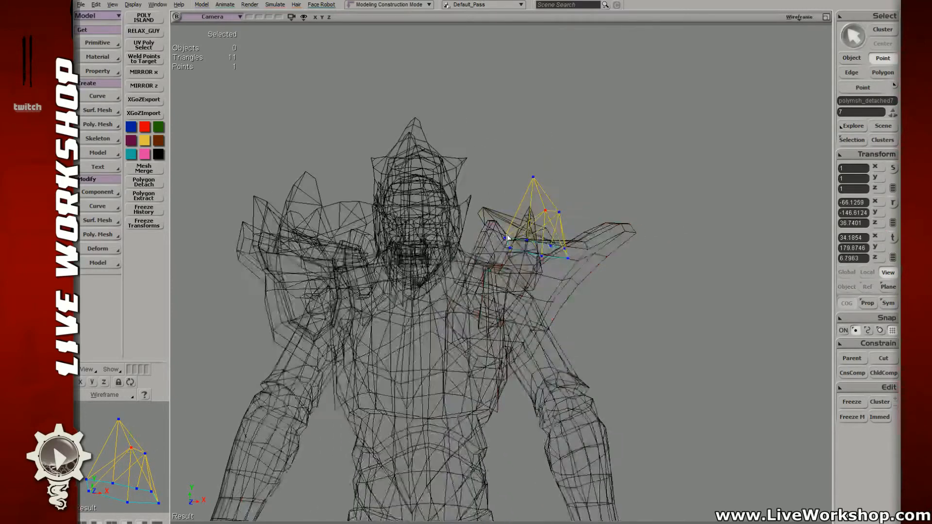
pyautogui.press('6')
pyautogui.press('space')
pyautogui.moveTo(603, 210); pyautogui.dragTo(639, 262, button='right')
pyautogui.click(547, 264)
pyautogui.click(543, 244)
pyautogui.hotkey('ctrl', 'shift', 'a')
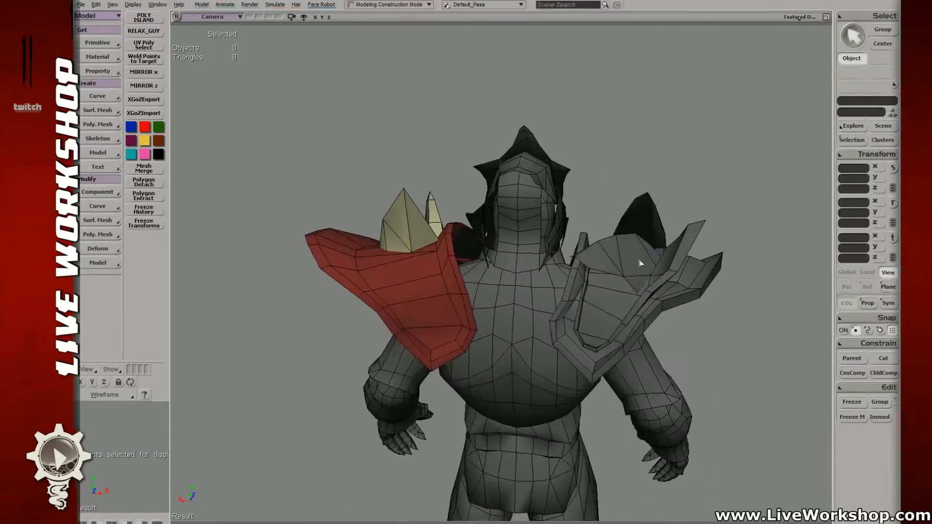
pyautogui.click(639, 263)
pyautogui.moveTo(503, 243)
pyautogui.mouseDown(button='right')
pyautogui.moveTo(512, 237)
pyautogui.moveTo(490, 191)
pyautogui.moveTo(532, 209)
pyautogui.moveTo(454, 191)
pyautogui.moveTo(470, 231)
pyautogui.moveTo(495, 233)
pyautogui.moveTo(505, 223)
pyautogui.moveTo(518, 235)
pyautogui.moveTo(504, 257)
pyautogui.mouseUp(button='right')
pyautogui.hotkey('ctrl', 'shift', 'a')
# - Select the two short cross edges on the plate's rear side rim and move them slightly outward
pyautogui.click(486, 246)
pyautogui.press('t')
pyautogui.press('e')
pyautogui.click(488, 255)
pyautogui.keyDown('shift'); pyautogui.click(502, 255); pyautogui.keyUp('shift')
pyautogui.press('v')
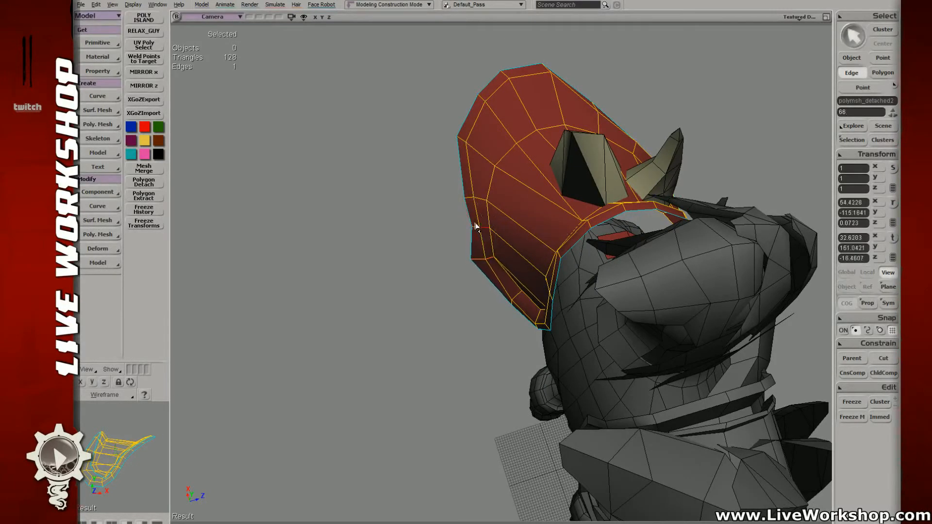
pyautogui.click(506, 222)
pyautogui.press('e')
pyautogui.keyDown('ctrl'); pyautogui.click(484, 246); pyautogui.keyUp('ctrl')
pyautogui.press('v')
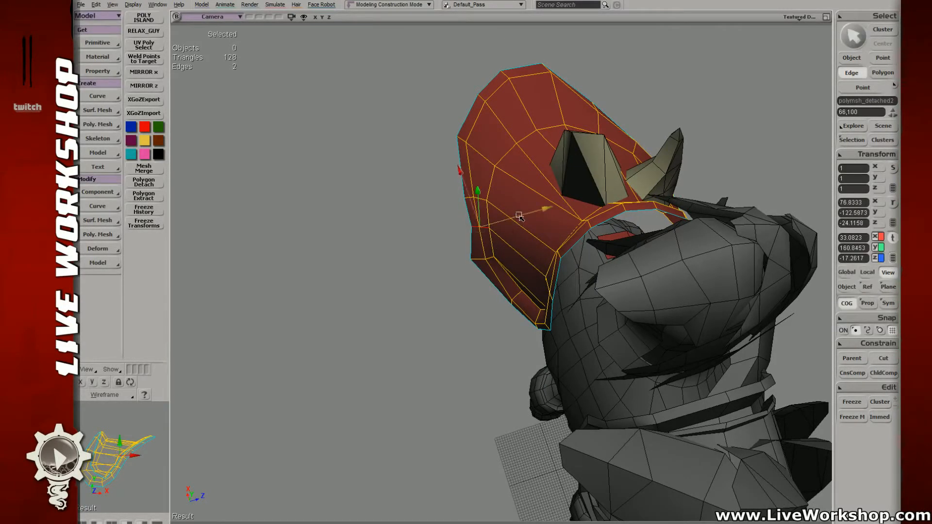
pyautogui.moveTo(520, 216); pyautogui.dragTo(513, 217)
# - Select the neighbouring short cross edges further along the plate's rear side rim and adjust them to match the curve
pyautogui.press('t')
pyautogui.press('e')
pyautogui.click(476, 195)
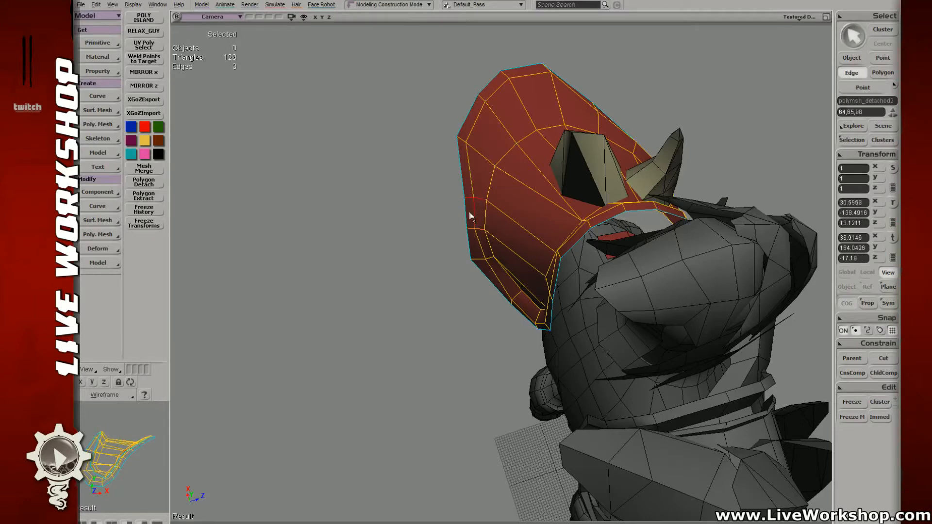
pyautogui.keyDown('ctrl'); pyautogui.click(471, 217); pyautogui.keyUp('ctrl')
pyautogui.press('v')
pyautogui.press('o')
pyautogui.moveTo(502, 189); pyautogui.dragTo(535, 194)
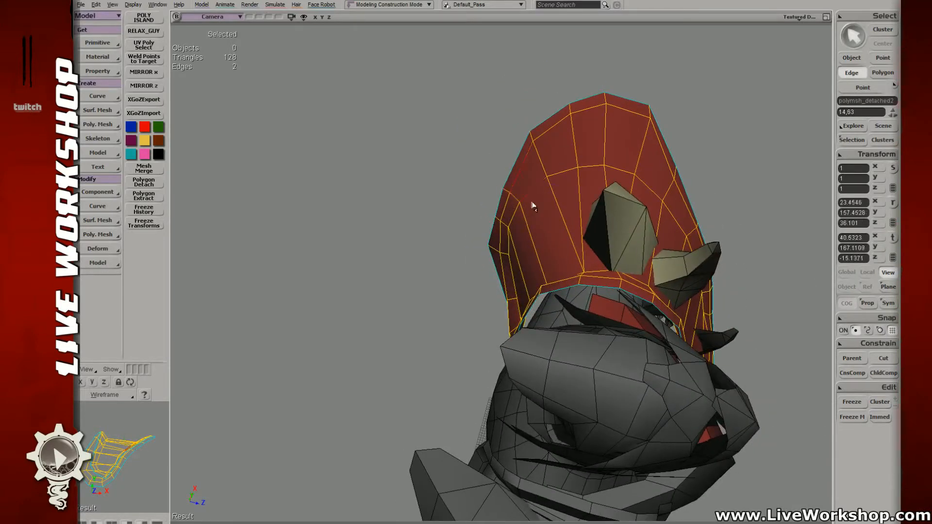
pyautogui.click(515, 199)
pyautogui.press('v')
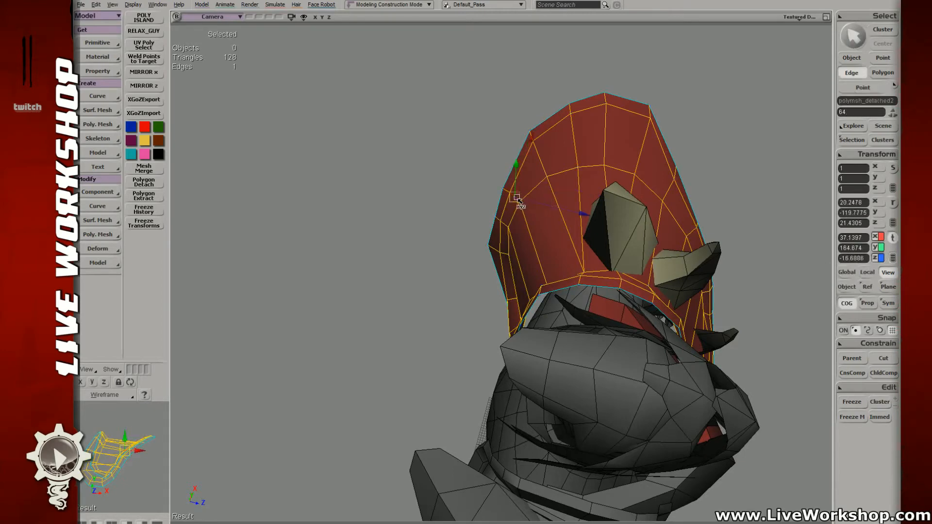
# - Shift the nearby middle-row point and the adjoining rim corner points on the plate's rear side
pyautogui.press('t')
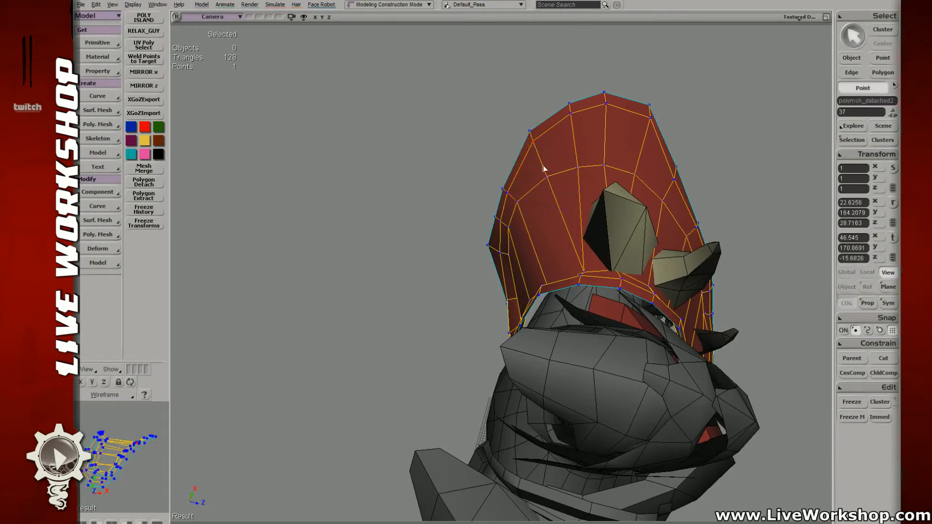
pyautogui.press('v')
pyautogui.moveTo(547, 178); pyautogui.dragTo(539, 180)
pyautogui.press('t')
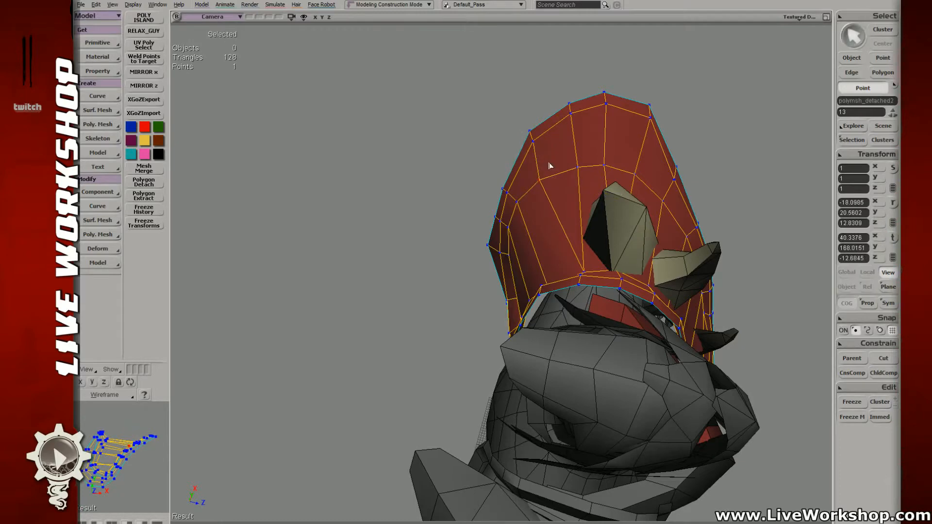
pyautogui.moveTo(541, 148); pyautogui.dragTo(523, 127)
pyautogui.press('v')
pyautogui.moveTo(529, 139); pyautogui.dragTo(521, 145)
# - Reposition the remaining point pairs along the plate's rear outer rim to even out their spacing
pyautogui.press('t')
pyautogui.press('v')
pyautogui.moveTo(497, 186)
pyautogui.mouseDown()
pyautogui.moveTo(512, 198)
pyautogui.moveTo(500, 188)
pyautogui.mouseUp()
pyautogui.press('t')
pyautogui.moveTo(516, 130); pyautogui.dragTo(531, 150)
pyautogui.press('v')
pyautogui.press('t')
pyautogui.press('v')
pyautogui.moveTo(562, 97); pyautogui.dragTo(572, 116)
# - Adjust the three point pairs at the plate's outer tip, pulling the rear pair toward the tip for a pointed outline
pyautogui.moveTo(571, 117); pyautogui.dragTo(543, 292, button='middle')
pyautogui.click(523, 303)
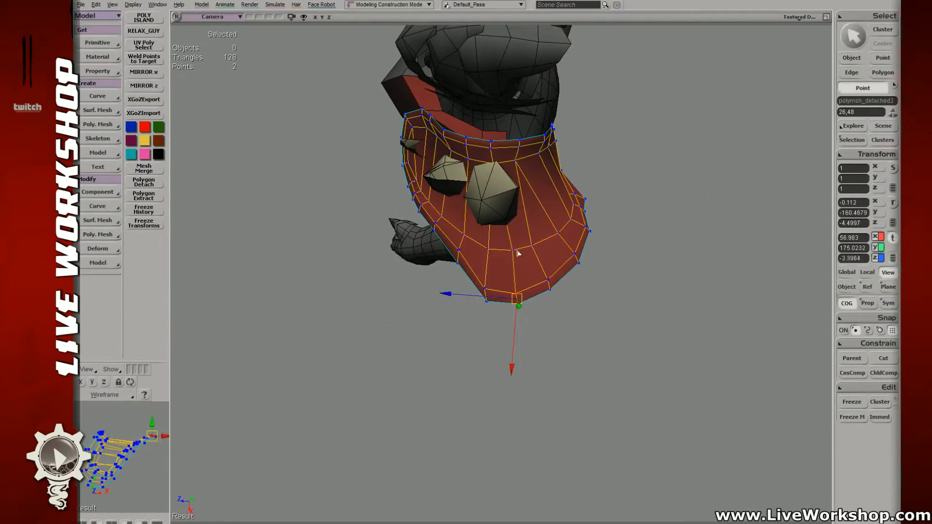
pyautogui.click(487, 250)
pyautogui.click(487, 294)
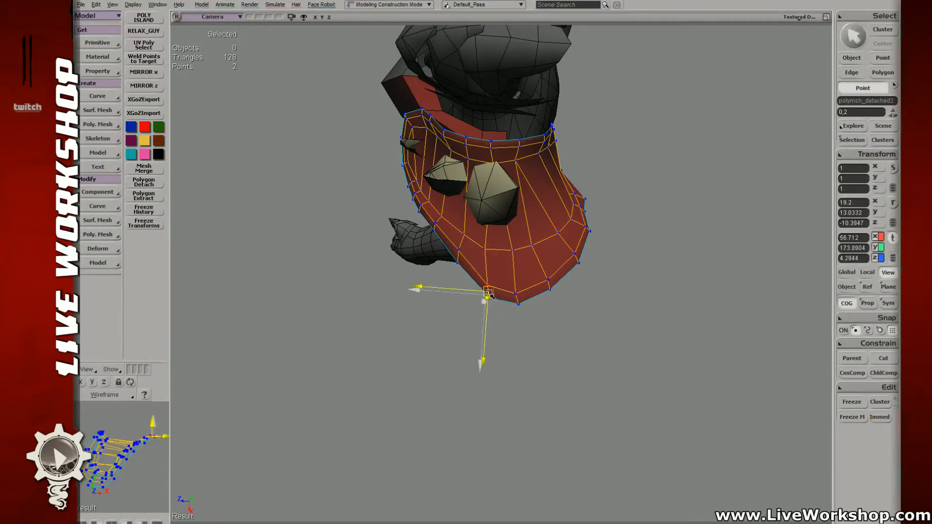
pyautogui.click(549, 282)
pyautogui.moveTo(562, 292); pyautogui.dragTo(537, 291, button='middle')
pyautogui.press('v')
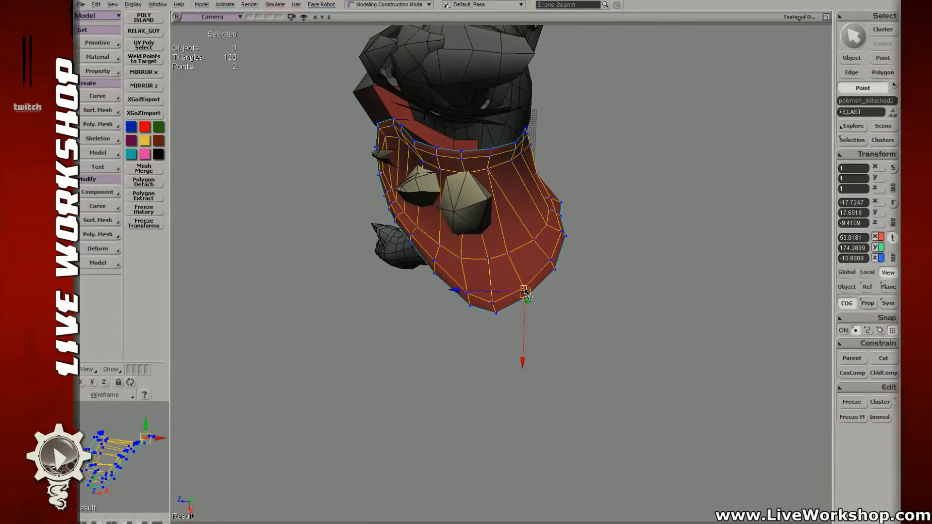
pyautogui.press('o')
pyautogui.moveTo(504, 296)
pyautogui.mouseDown()
pyautogui.moveTo(558, 251)
pyautogui.moveTo(511, 284)
pyautogui.mouseUp()
# - Move the middle-row points behind the plate's outer tip so the row follows the pointed outline
pyautogui.click(492, 276)
pyautogui.press('v')
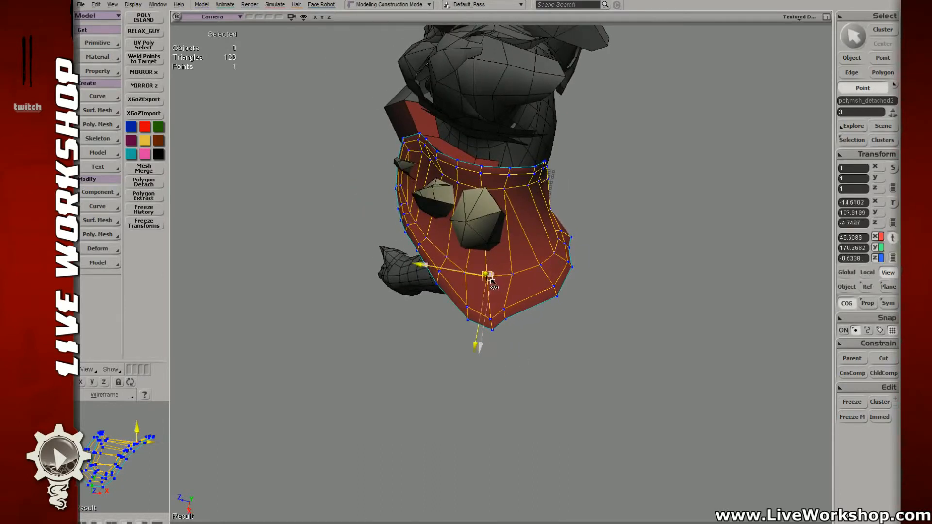
pyautogui.click(464, 272)
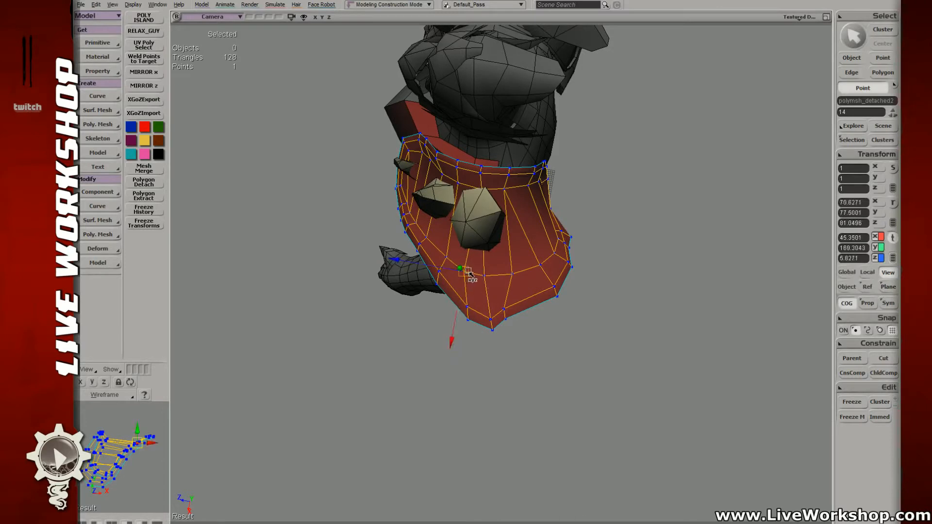
pyautogui.click(505, 275)
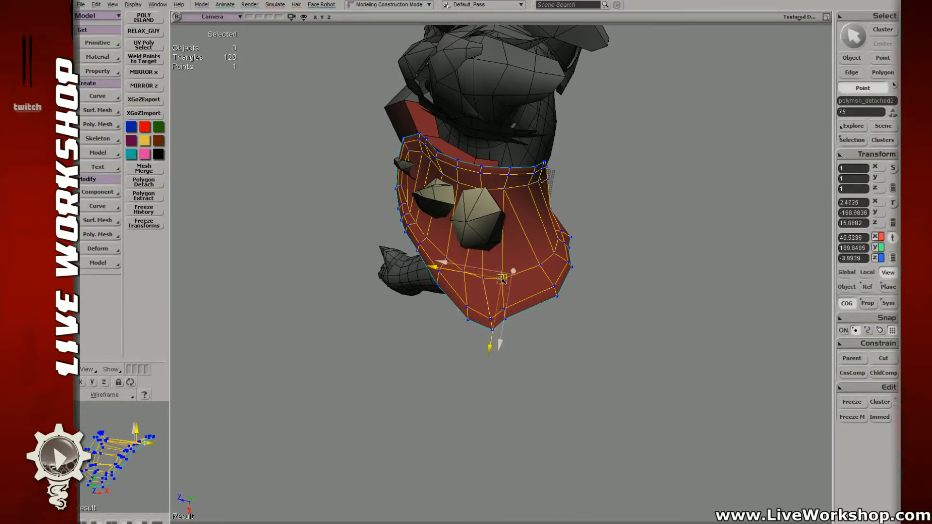
pyautogui.moveTo(501, 281); pyautogui.dragTo(504, 309)
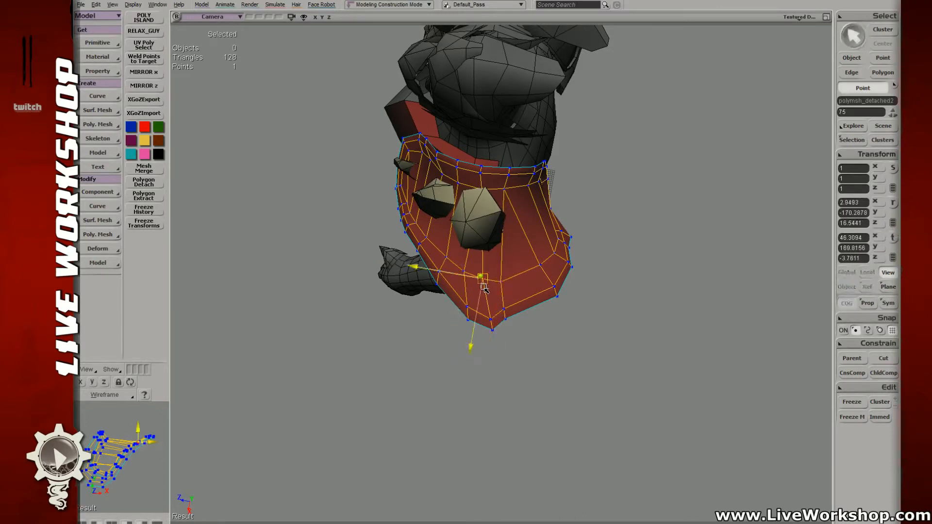
pyautogui.click(450, 262)
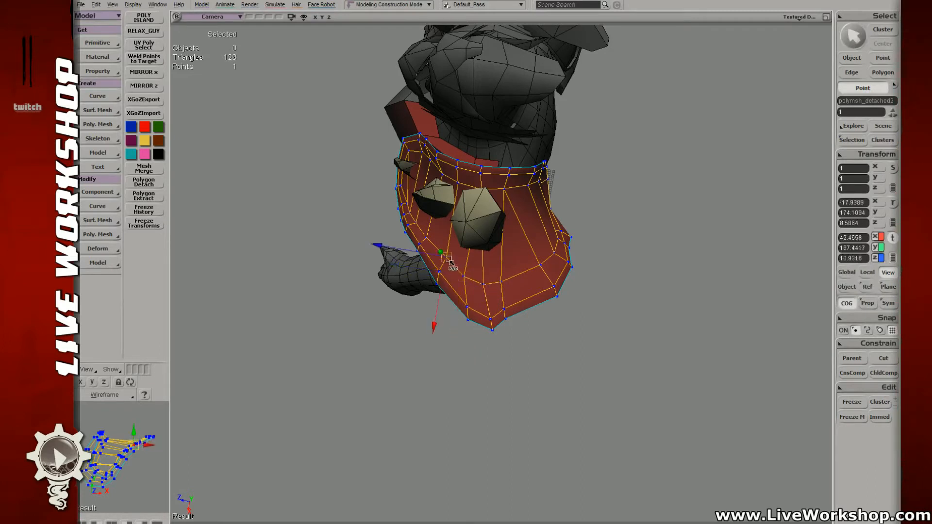
pyautogui.moveTo(450, 263); pyautogui.dragTo(441, 284)
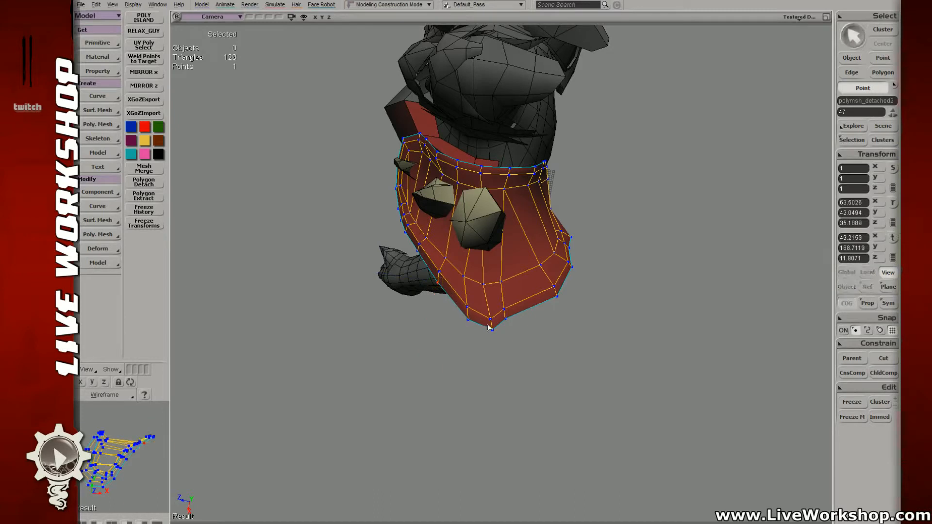
# - Pull the point at the plate's outer tip further outward and adjust the rim point beside it
pyautogui.click(487, 327)
pyautogui.moveTo(488, 327); pyautogui.dragTo(493, 327)
pyautogui.click(504, 313)
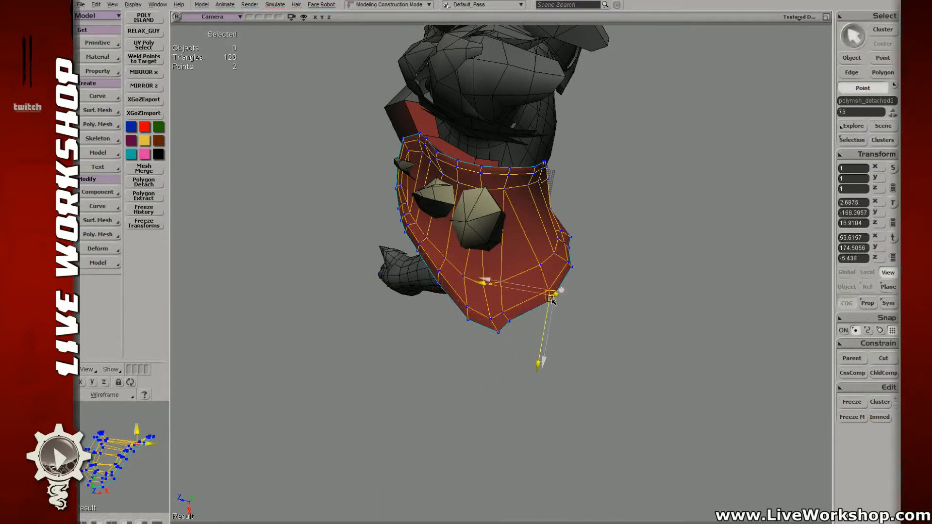
pyautogui.click(537, 305)
pyautogui.moveTo(531, 305); pyautogui.dragTo(538, 295)
pyautogui.hotkey('ctrl', 'z')
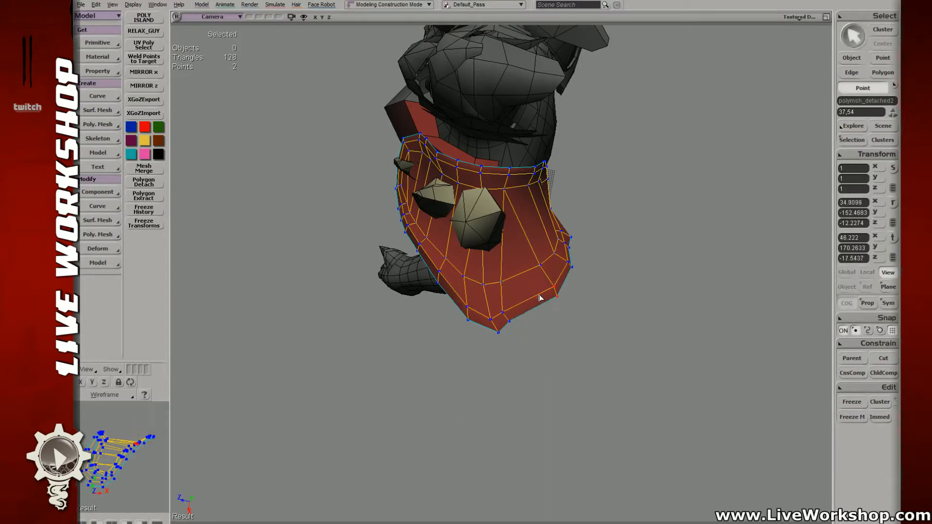
# - Move the rim points at the plate's rear outer corner inward toward the body
pyautogui.press('s')
pyautogui.moveTo(539, 296)
pyautogui.mouseDown(button='right')
pyautogui.moveTo(543, 284)
pyautogui.moveTo(536, 308)
pyautogui.moveTo(549, 295)
pyautogui.moveTo(543, 302)
pyautogui.mouseUp(button='right')
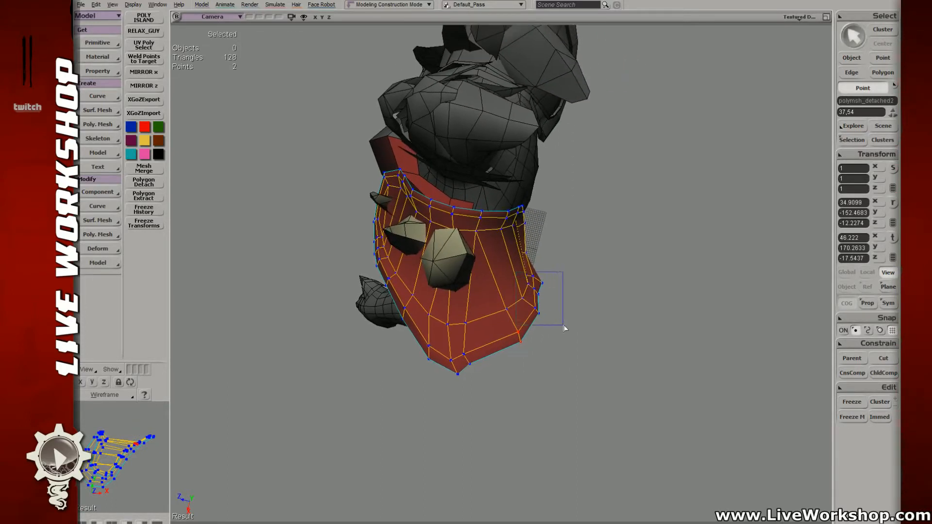
pyautogui.moveTo(564, 329); pyautogui.dragTo(563, 326)
pyautogui.moveTo(532, 291); pyautogui.dragTo(499, 308)
pyautogui.click(496, 304)
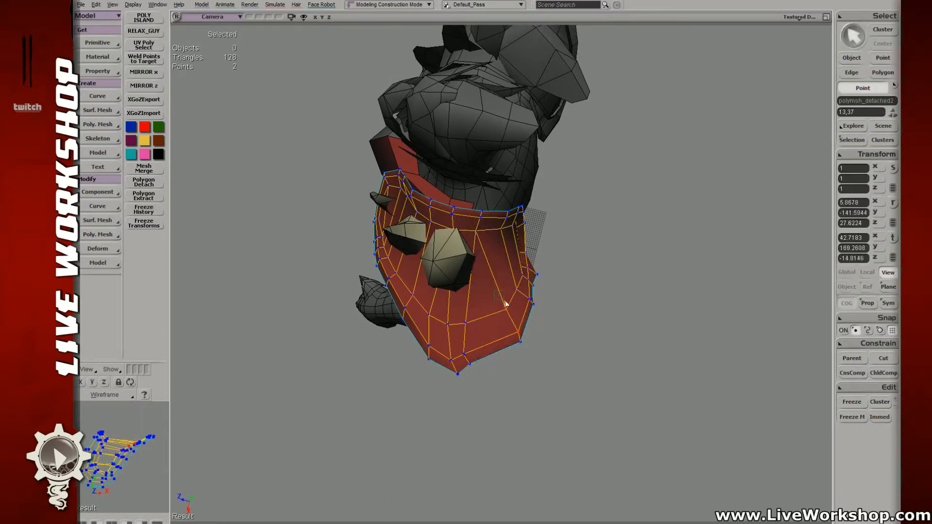
# - Shift the middle-row points behind the rear outer corner so the row follows the rim
pyautogui.moveTo(498, 305); pyautogui.dragTo(514, 289)
pyautogui.press('t')
pyautogui.click(516, 290)
pyautogui.press('t')
pyautogui.press('t')
pyautogui.click(523, 275)
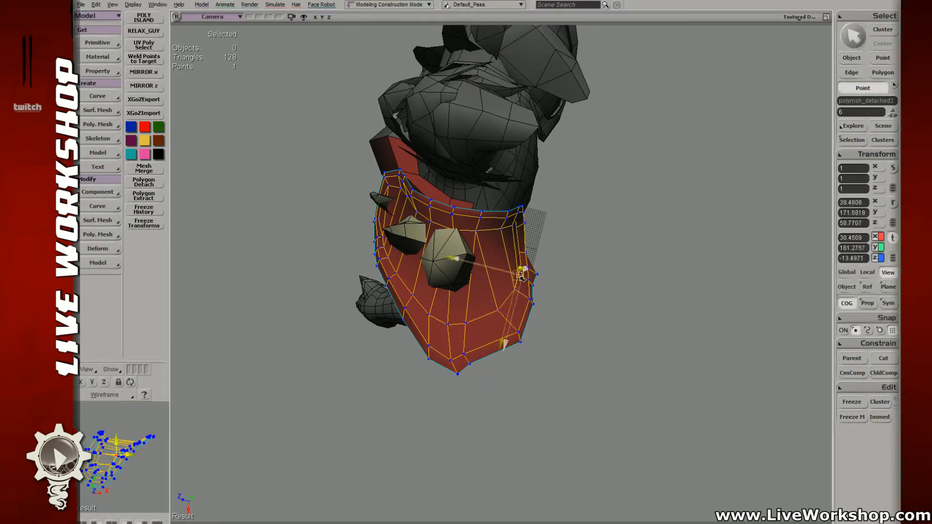
pyautogui.click(497, 308)
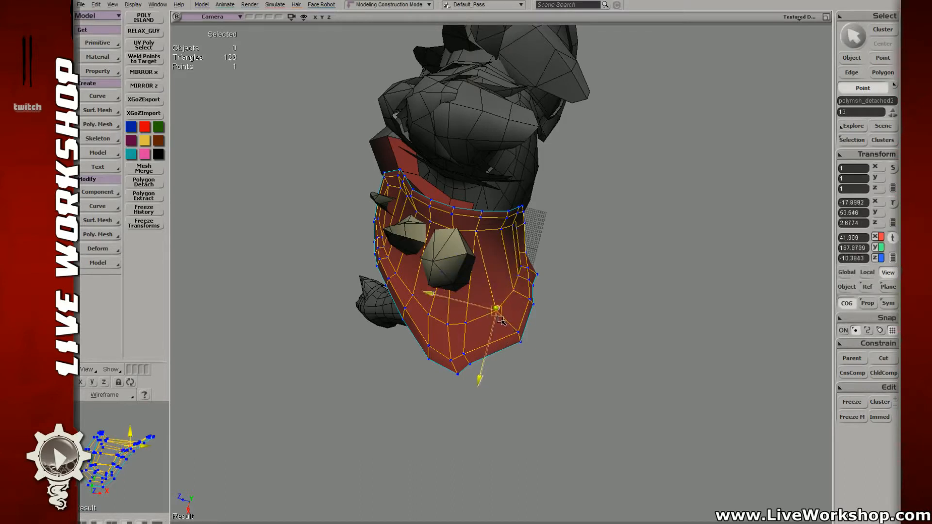
# - Nudge the two middle-row points behind the outer tip slightly toward the tip
pyautogui.click(464, 322)
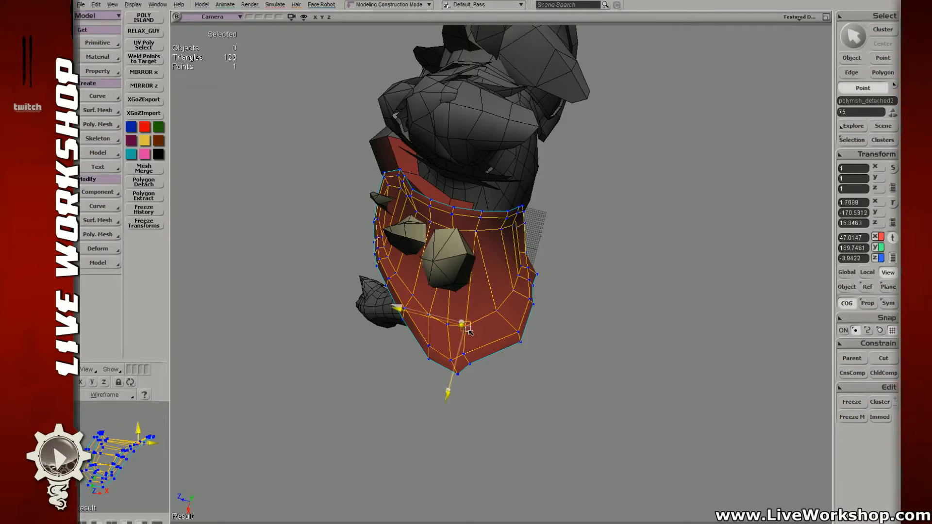
pyautogui.press('t')
pyautogui.click(452, 328)
pyautogui.press('t')
pyautogui.click(448, 325)
pyautogui.moveTo(447, 325); pyautogui.dragTo(448, 328)
pyautogui.press('t')
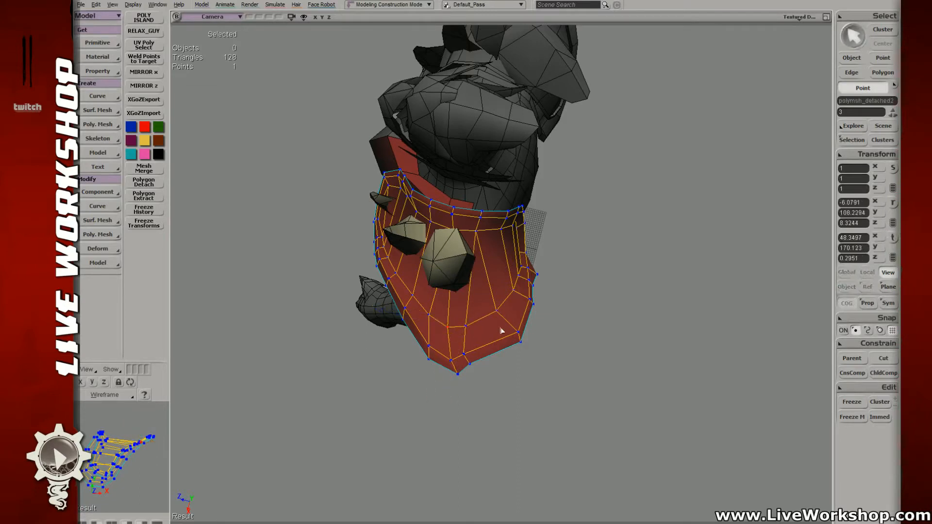
# - Pull the rim point pair behind the outer tip inward, and move its adjoining middle-row point to match
pyautogui.moveTo(509, 327); pyautogui.dragTo(534, 353)
pyautogui.press('v')
pyautogui.moveTo(530, 339); pyautogui.dragTo(500, 338)
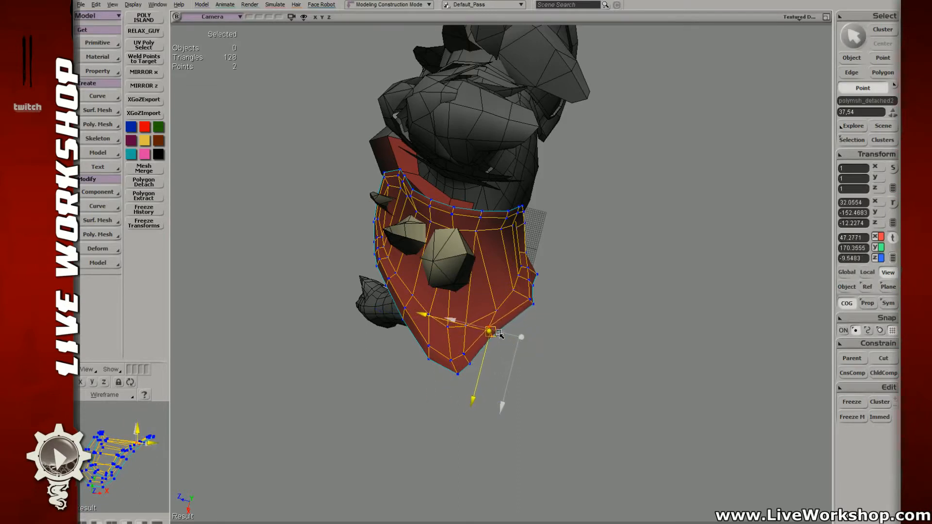
pyautogui.click(485, 308)
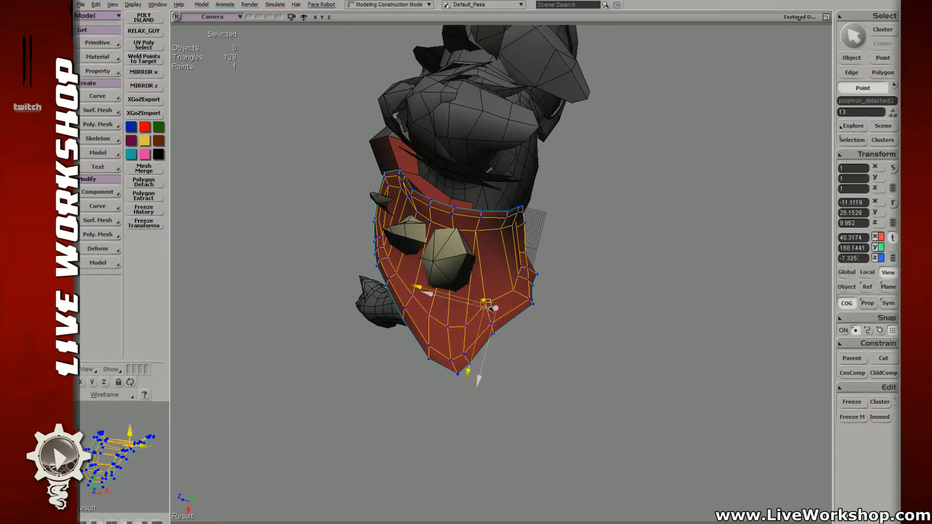
# - Pull the rear corner rim pair inward and adjust the middle-row point beside it
pyautogui.moveTo(513, 294); pyautogui.dragTo(531, 314)
pyautogui.press('v')
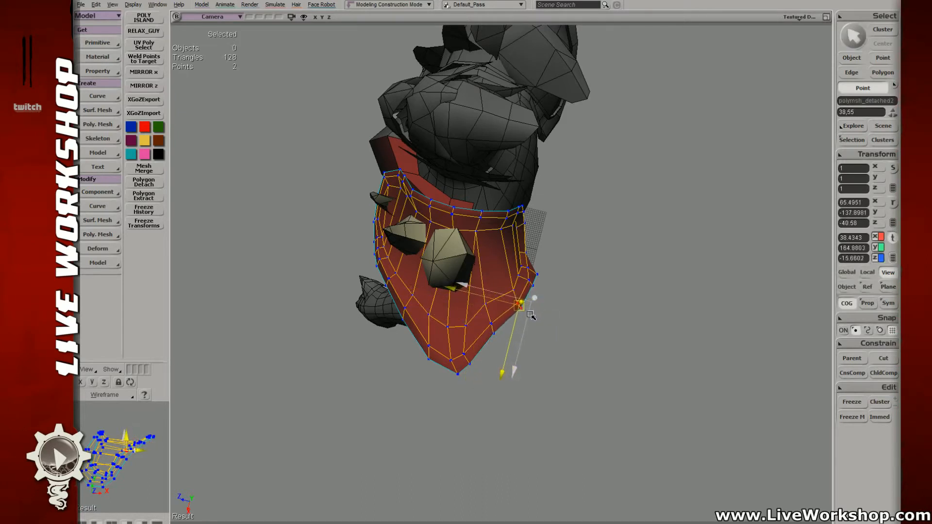
pyautogui.click(514, 288)
pyautogui.press('v')
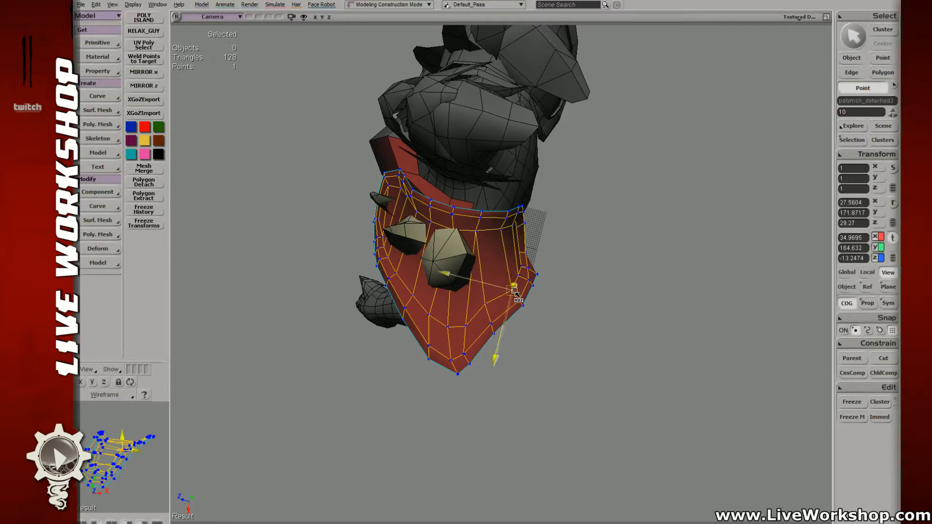
pyautogui.click(532, 288)
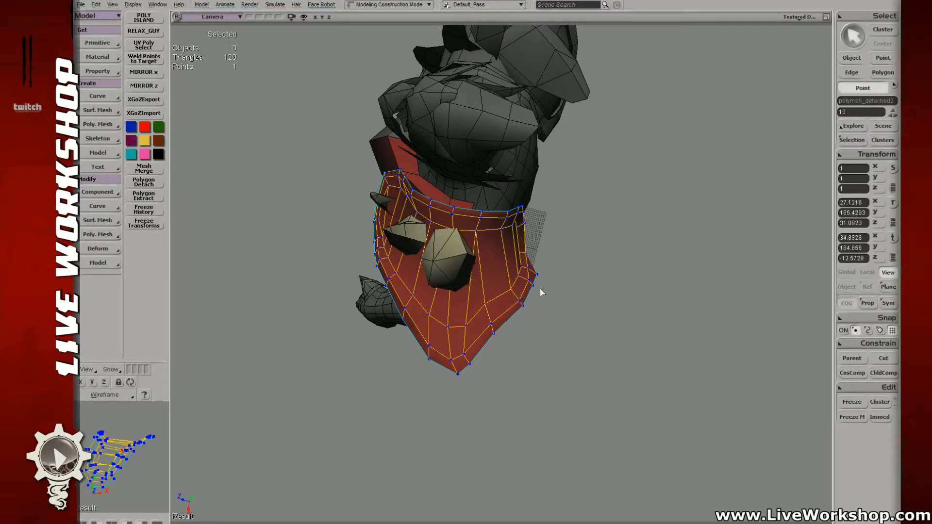
# - From the rear, move the lower middle-row point and the three-point group above it on the outer edge inward
pyautogui.moveTo(559, 263); pyautogui.dragTo(449, 289, button='middle')
pyautogui.press('v')
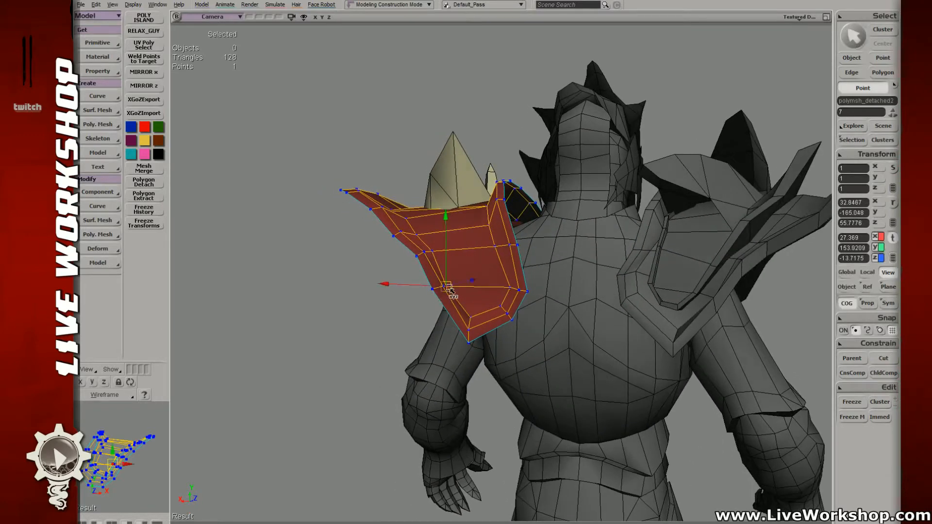
pyautogui.moveTo(453, 287); pyautogui.dragTo(455, 286)
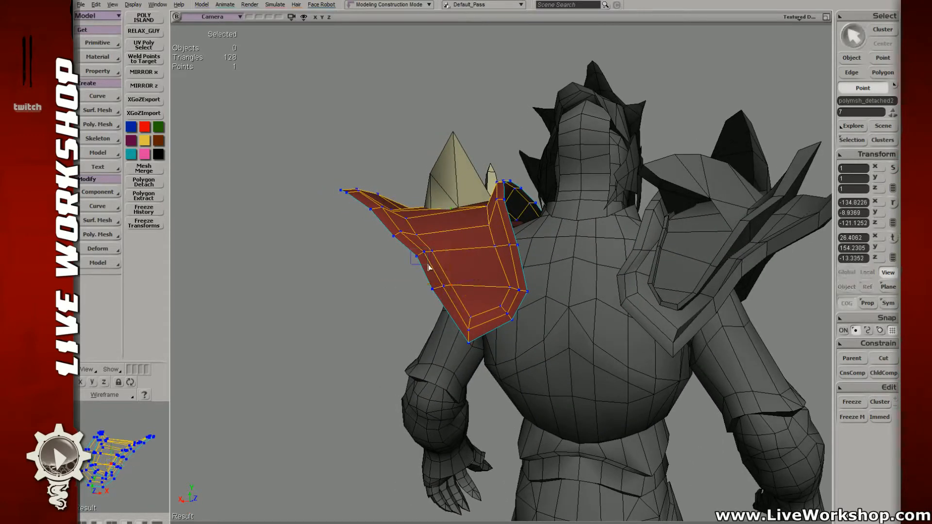
pyautogui.keyDown('shift'); pyautogui.click(421, 253); pyautogui.keyUp('shift')
pyautogui.press('v')
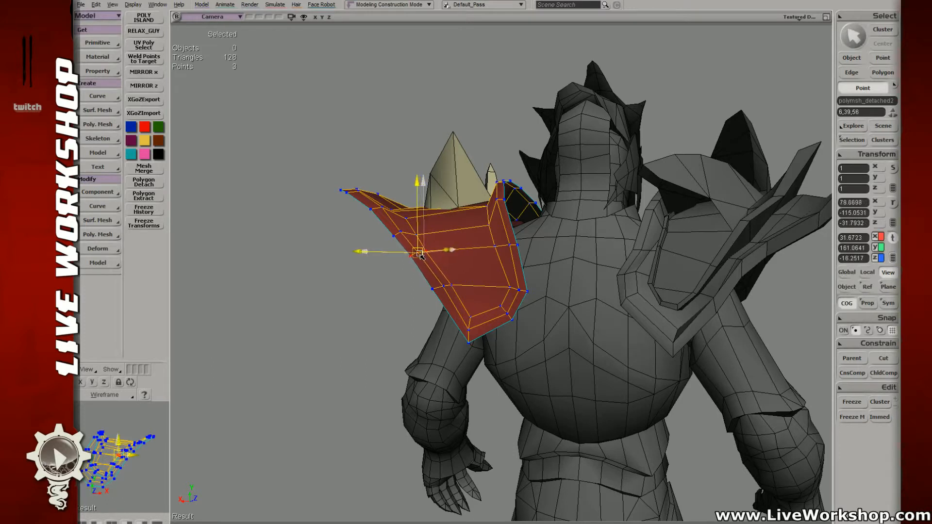
pyautogui.moveTo(417, 257); pyautogui.dragTo(430, 254)
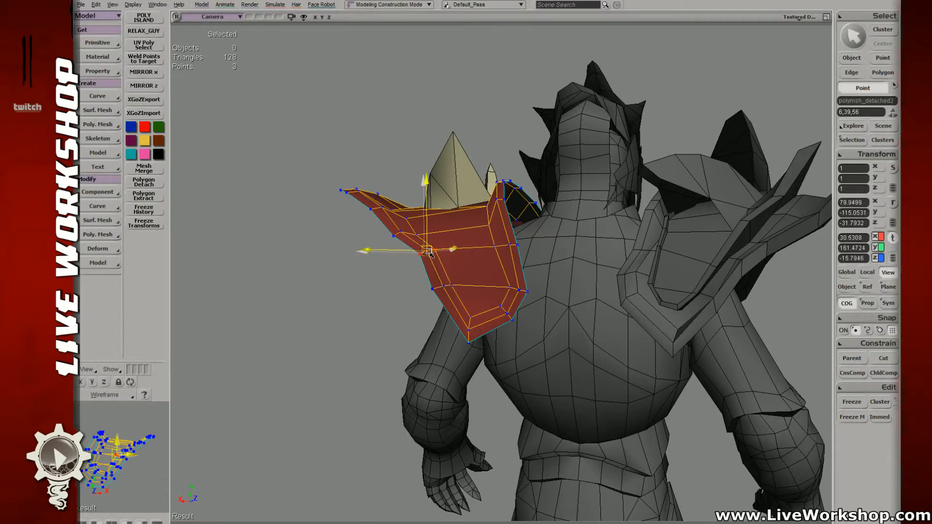
# - Move the lower outer-edge point group inward, then raise the bottom corner group inward on the plate's rear side
pyautogui.press('space')
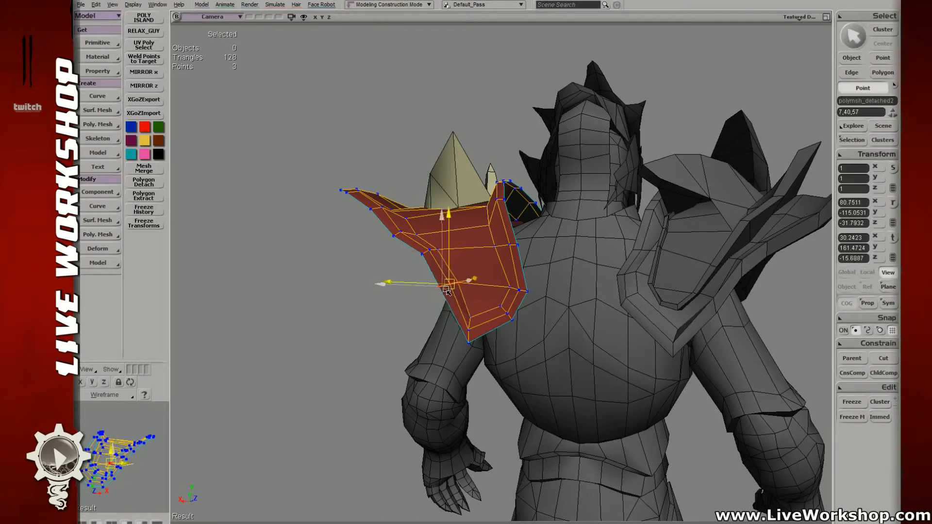
pyautogui.moveTo(445, 288); pyautogui.dragTo(448, 290)
pyautogui.press('space')
pyautogui.hotkey('ctrl', 'z')
pyautogui.press('v')
pyautogui.press('s')
pyautogui.moveTo(448, 291); pyautogui.dragTo(450, 288, button='right')
pyautogui.moveTo(446, 288); pyautogui.dragTo(479, 331)
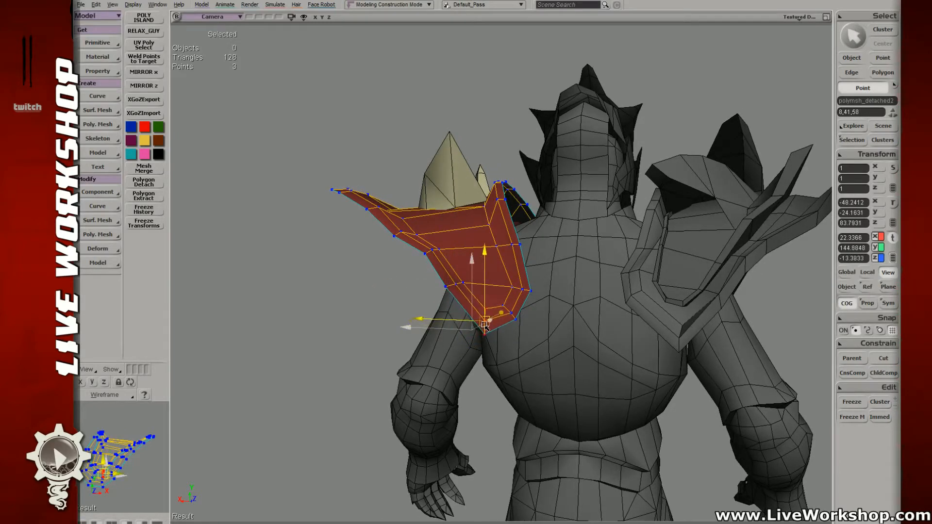
pyautogui.press('space')
# - Deselect the plate and examine its overall shape from behind, above and the side
pyautogui.hotkey('ctrl', 'shift', 'a')
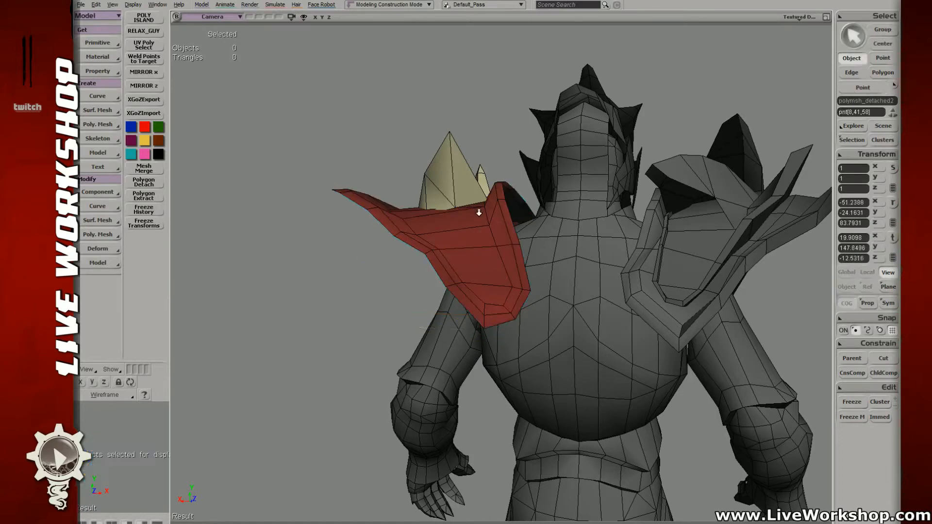
pyautogui.press('s')
pyautogui.moveTo(479, 212); pyautogui.dragTo(456, 287, button='middle')
pyautogui.moveTo(456, 287)
pyautogui.mouseDown(button='right')
pyautogui.moveTo(424, 285)
pyautogui.moveTo(485, 278)
pyautogui.moveTo(445, 283)
pyautogui.mouseUp(button='right')
pyautogui.moveTo(445, 283); pyautogui.dragTo(558, 306, button='middle')
pyautogui.moveTo(557, 305); pyautogui.dragTo(563, 298, button='right')
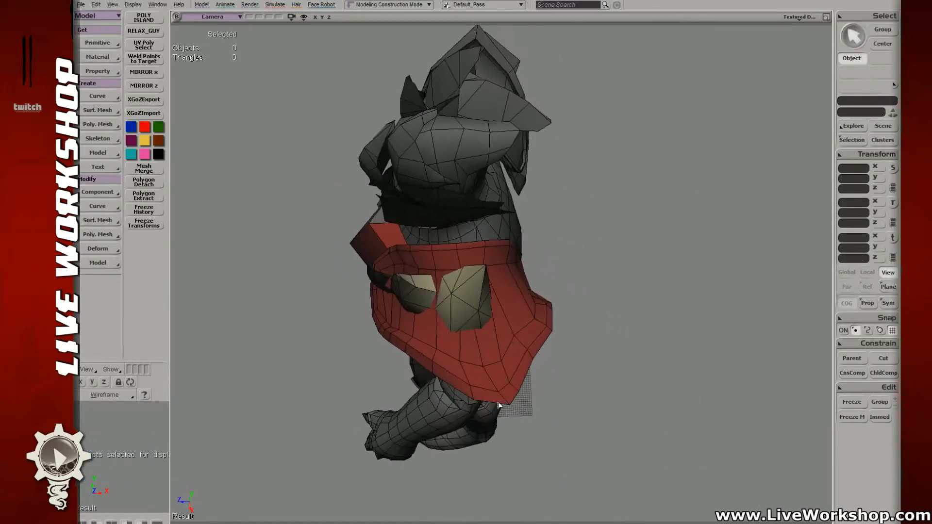
pyautogui.moveTo(498, 367); pyautogui.dragTo(358, 289, button='middle')
pyautogui.moveTo(357, 289); pyautogui.dragTo(490, 326, button='right')
pyautogui.moveTo(493, 328); pyautogui.dragTo(507, 302, button='middle')
pyautogui.moveTo(506, 302); pyautogui.dragTo(481, 316, button='right')
# - Extend the plate's outer tip by pulling its tip point outward, and adjust the rim point beside it
pyautogui.click(472, 321)
pyautogui.press('t')
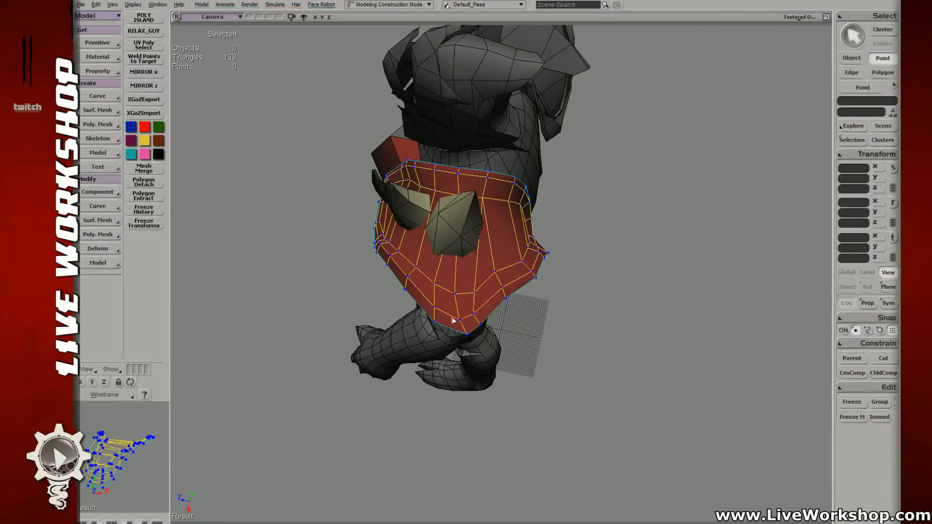
pyautogui.moveTo(454, 318); pyautogui.dragTo(482, 338)
pyautogui.moveTo(482, 337); pyautogui.dragTo(479, 347, button='right')
pyautogui.press('v')
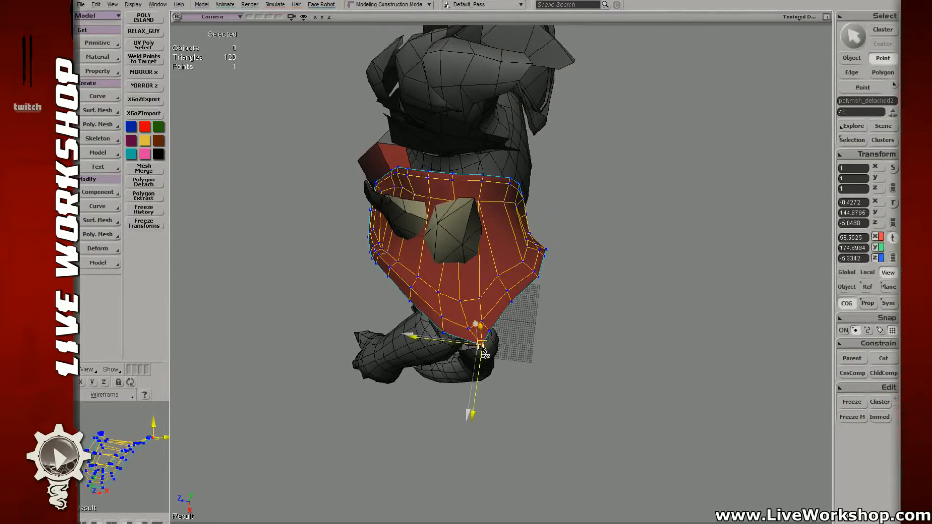
pyautogui.press('t')
pyautogui.click(490, 331)
pyautogui.press('v')
# - Reposition the rim pair and middle-row point behind the outer tip to smooth the plate's rear outline
pyautogui.moveTo(490, 331); pyautogui.dragTo(542, 284)
pyautogui.click(485, 308)
pyautogui.press('v')
pyautogui.press('v')
pyautogui.press('s')
pyautogui.moveTo(542, 284); pyautogui.dragTo(529, 324, button='right')
pyautogui.press('v')
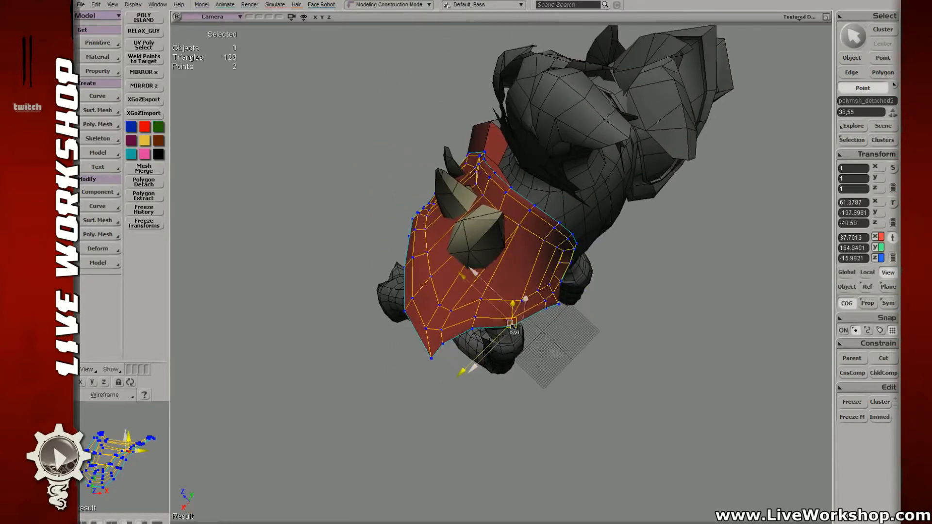
pyautogui.click(482, 302)
pyautogui.moveTo(482, 308); pyautogui.dragTo(436, 221, button='right')
pyautogui.press('v')
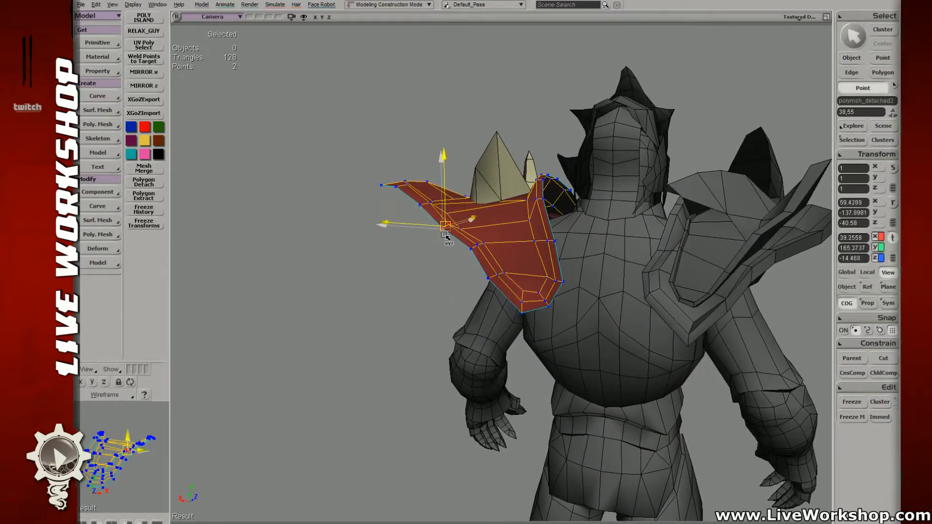
# - Move the point groups down the rear outer edge outward so the edge runs evenly toward the bottom corner
pyautogui.press('t')
pyautogui.press('m')
pyautogui.moveTo(467, 235); pyautogui.dragTo(477, 257)
pyautogui.press('t')
pyautogui.moveTo(482, 265); pyautogui.dragTo(506, 280)
pyautogui.press('v')
pyautogui.moveTo(504, 279); pyautogui.dragTo(500, 284)
pyautogui.press('t')
pyautogui.click(523, 292)
pyautogui.press('v')
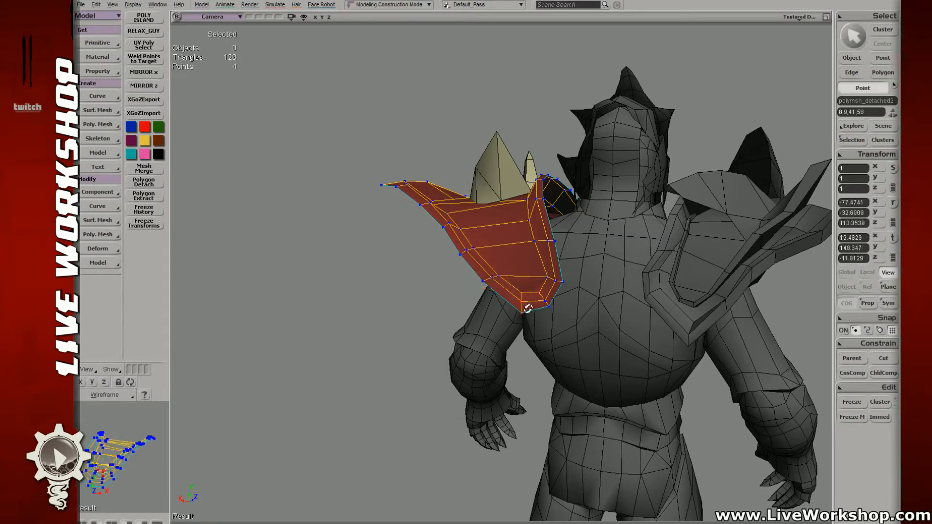
# - Reshape the bottom of the plate's rear side by moving its corner points and the adjoining inner-edge points
pyautogui.moveTo(528, 309); pyautogui.dragTo(537, 323, button='right')
pyautogui.moveTo(537, 322); pyautogui.dragTo(552, 353, button='middle')
pyautogui.moveTo(551, 354); pyautogui.dragTo(539, 350, button='right')
pyautogui.press('v')
pyautogui.moveTo(538, 360); pyautogui.dragTo(562, 340)
pyautogui.click(531, 361)
pyautogui.press('v')
pyautogui.moveTo(589, 336); pyautogui.dragTo(569, 338, button='right')
pyautogui.moveTo(537, 320); pyautogui.dragTo(553, 332)
pyautogui.moveTo(554, 333); pyautogui.dragTo(551, 337, button='right')
pyautogui.press('v')
pyautogui.moveTo(550, 335); pyautogui.dragTo(573, 344)
pyautogui.press('v')
pyautogui.press('s')
pyautogui.moveTo(568, 345); pyautogui.dragTo(556, 267, button='right')
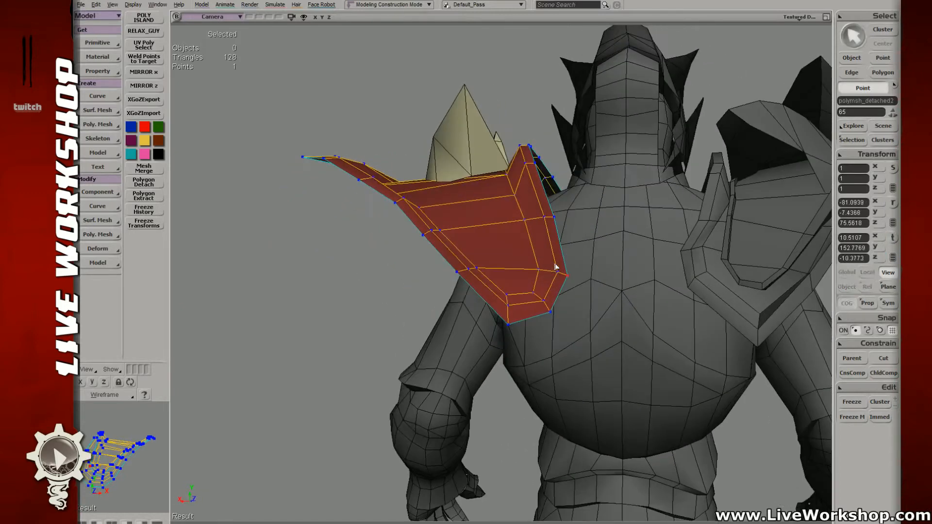
# - Adjust the inner-edge rim points and the inner-loop points beside them to even out the border width
pyautogui.moveTo(554, 263); pyautogui.dragTo(573, 282)
pyautogui.press('v')
pyautogui.press('space')
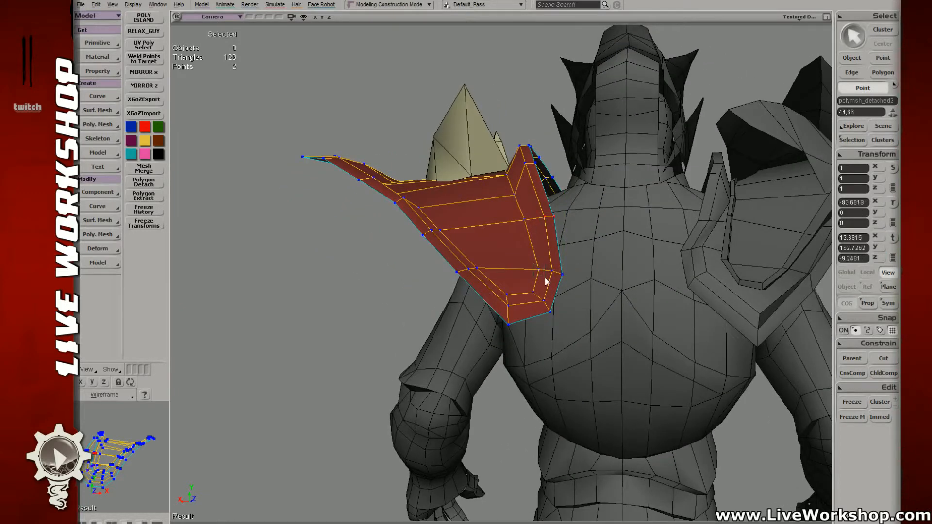
pyautogui.click(525, 220)
pyautogui.press('v')
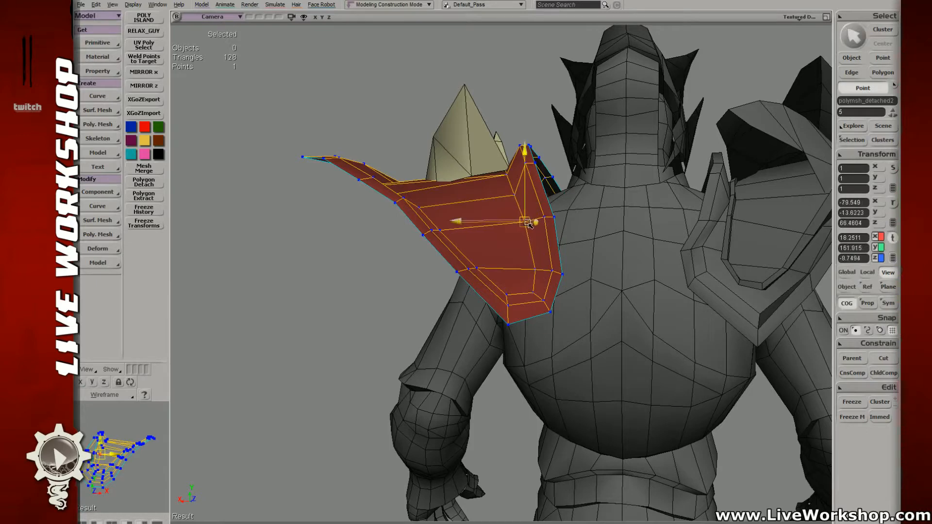
pyautogui.moveTo(528, 222); pyautogui.dragTo(530, 223)
pyautogui.press('space')
pyautogui.click(534, 293)
pyautogui.press('v')
pyautogui.moveTo(535, 294); pyautogui.dragTo(537, 291)
pyautogui.press('space')
# - Fine-tune the remaining inner-loop points along the plate's rear inner edge so they run parallel to the rim
pyautogui.click(537, 268)
pyautogui.press('v')
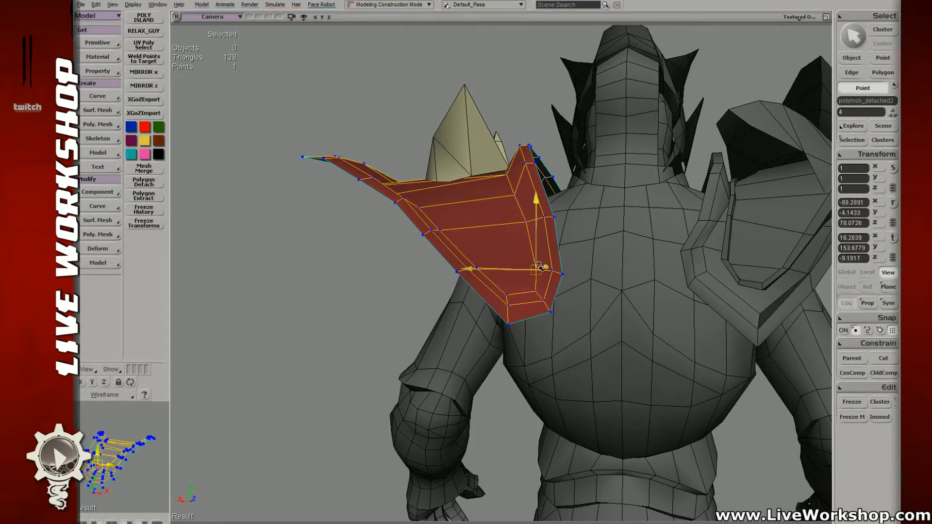
pyautogui.press('space')
pyautogui.click(538, 220)
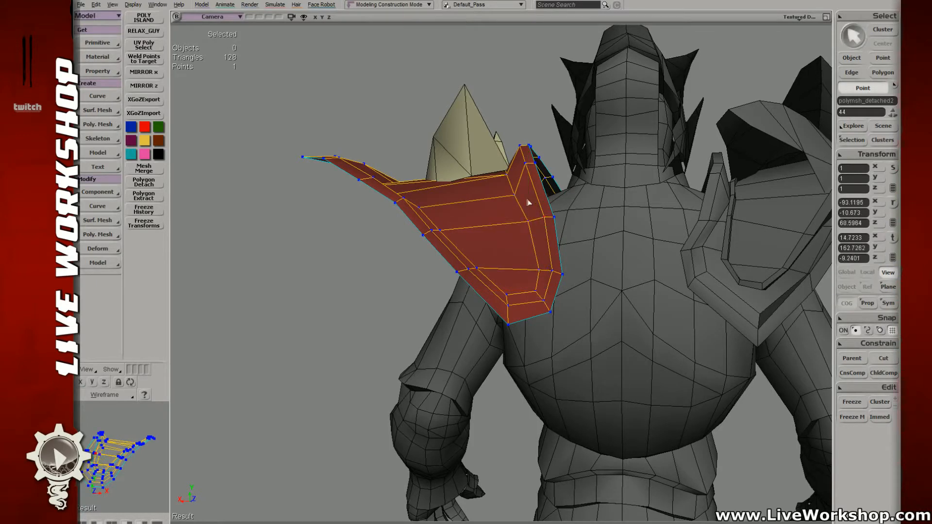
pyautogui.press('o')
pyautogui.moveTo(529, 203); pyautogui.dragTo(540, 252)
pyautogui.press('space')
pyautogui.press('o')
pyautogui.moveTo(540, 252); pyautogui.dragTo(505, 224)
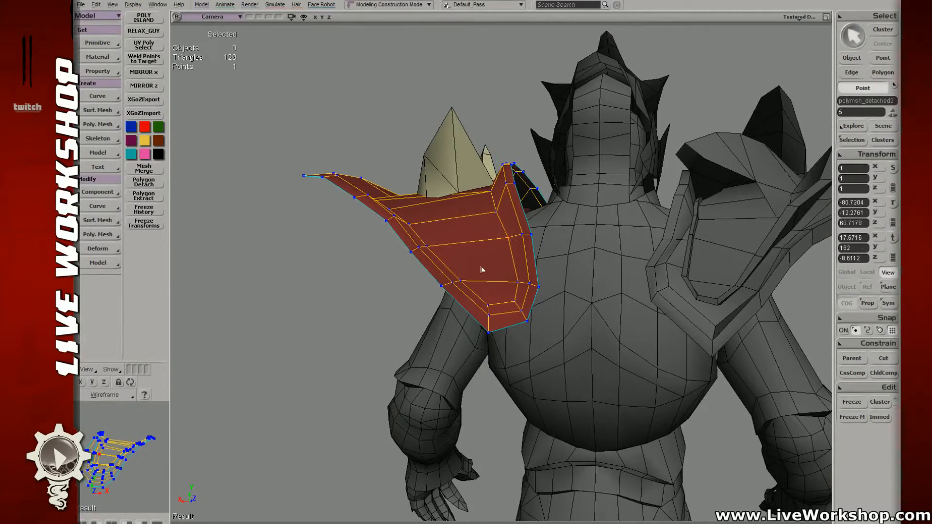
# - Nudge the rim points along the rear outer edge to straighten its line between the tip and bottom corner
pyautogui.press('v')
pyautogui.click(441, 287)
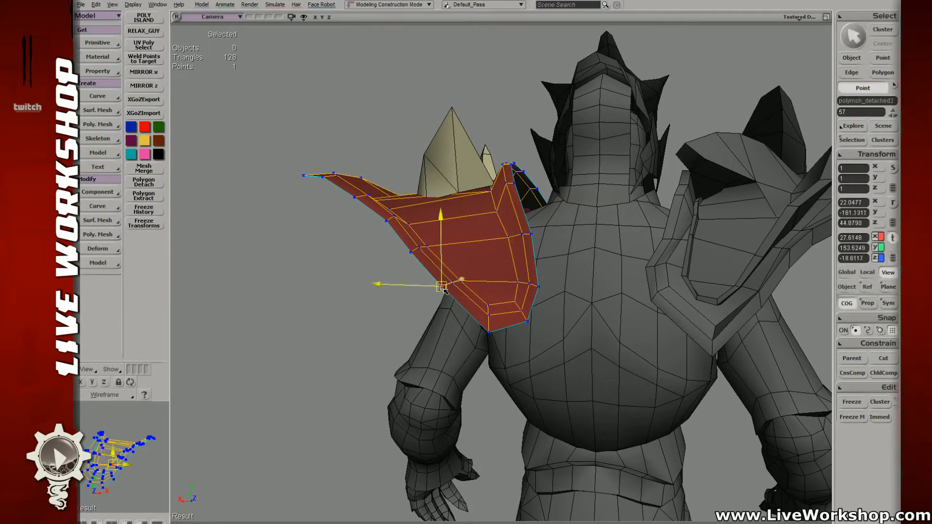
pyautogui.click(412, 254)
pyautogui.press('t')
pyautogui.moveTo(408, 245); pyautogui.dragTo(422, 262)
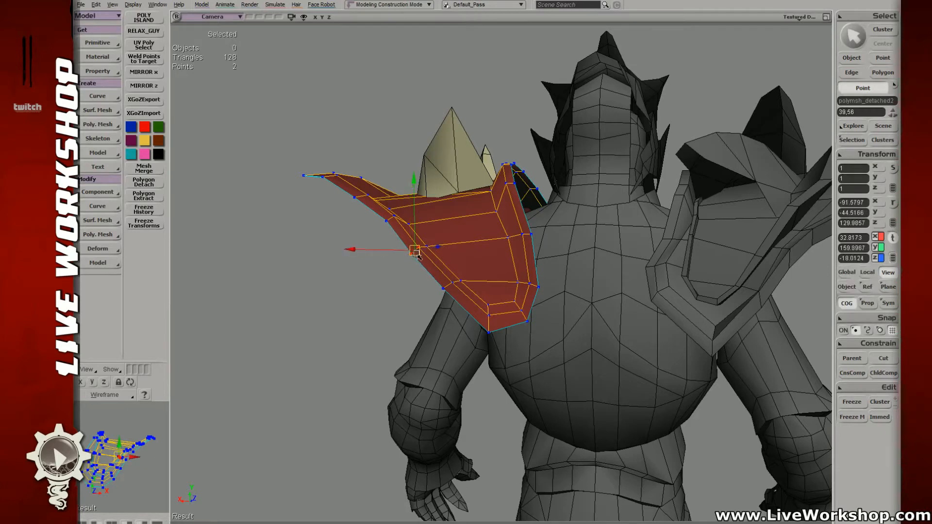
pyautogui.press('t')
pyautogui.press('v')
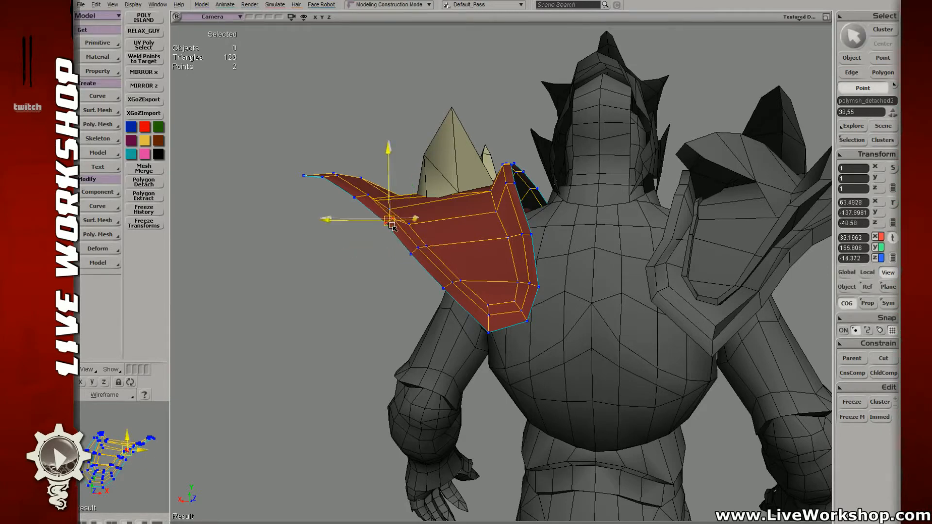
# - Reposition the rear outer-edge points beside the shoulder plate's tip, rotating and lowering the neighbouring pair to smooth the curve
pyautogui.moveTo(390, 223); pyautogui.dragTo(388, 228)
pyautogui.press('t')
pyautogui.moveTo(350, 192); pyautogui.dragTo(371, 201)
pyautogui.press('c')
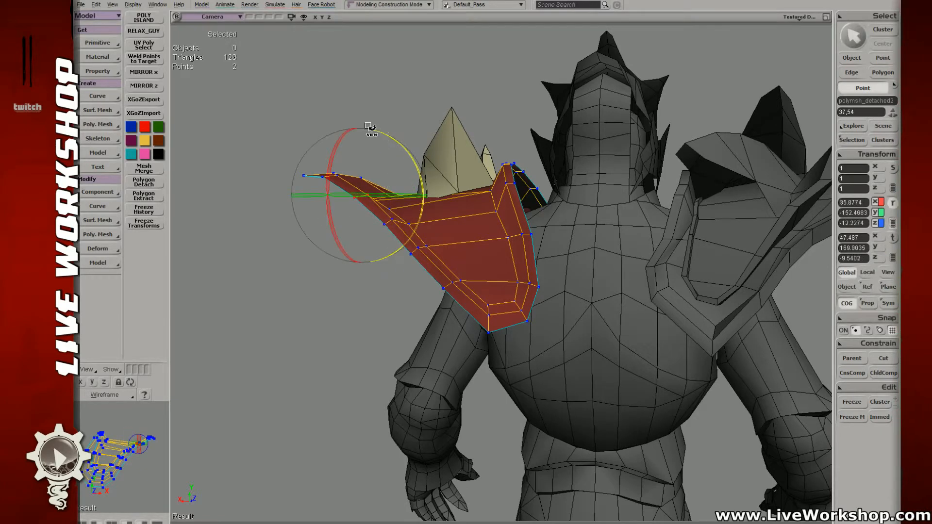
pyautogui.moveTo(294, 152); pyautogui.dragTo(293, 154)
pyautogui.press('v')
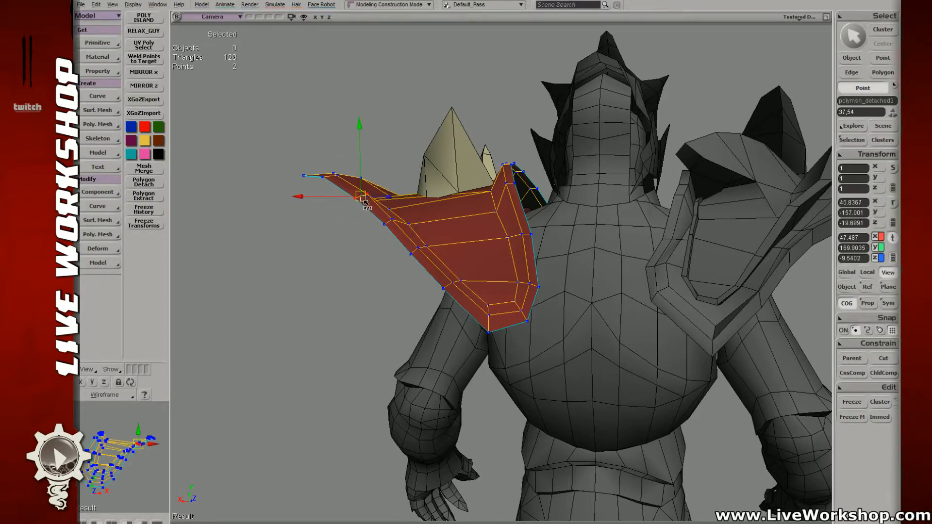
pyautogui.moveTo(360, 197); pyautogui.dragTo(360, 204)
pyautogui.press('m')
# - Leave point editing on the shoulder plate and examine its shape against the whole character from several angles
pyautogui.press('s')
pyautogui.moveTo(399, 216); pyautogui.dragTo(486, 285, button='right')
pyautogui.scroll(-3, 506, 264)
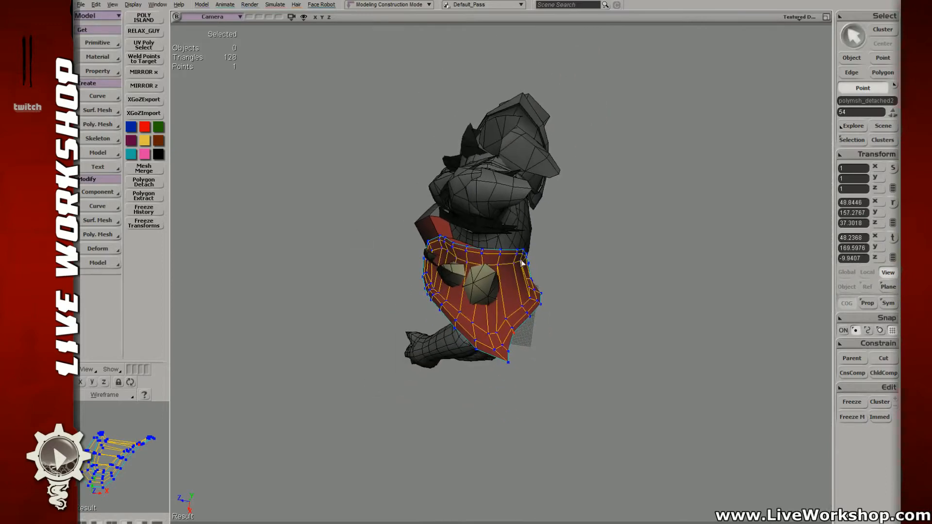
pyautogui.moveTo(516, 263); pyautogui.dragTo(555, 254, button='right')
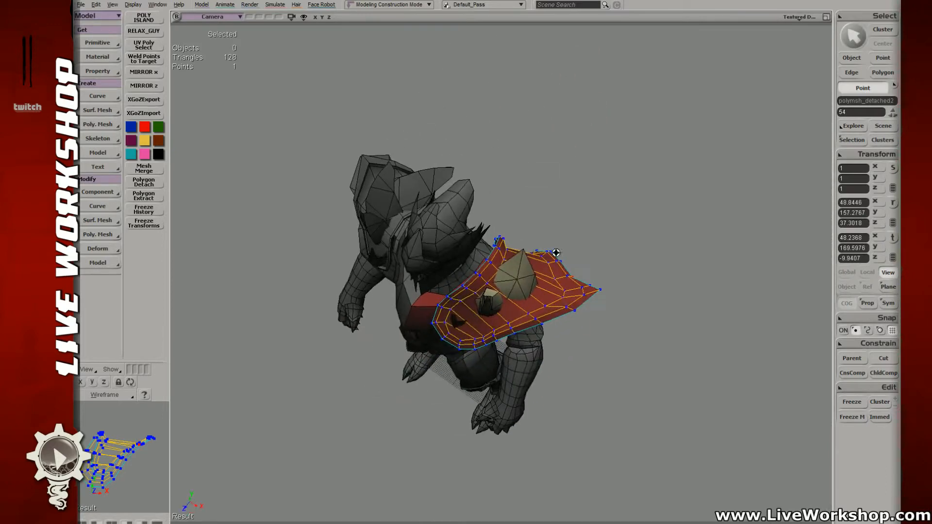
pyautogui.press('space')
pyautogui.click(591, 218)
pyautogui.press('s')
pyautogui.scroll(-3, 590, 219)
pyautogui.moveTo(590, 218); pyautogui.dragTo(492, 224, button='right')
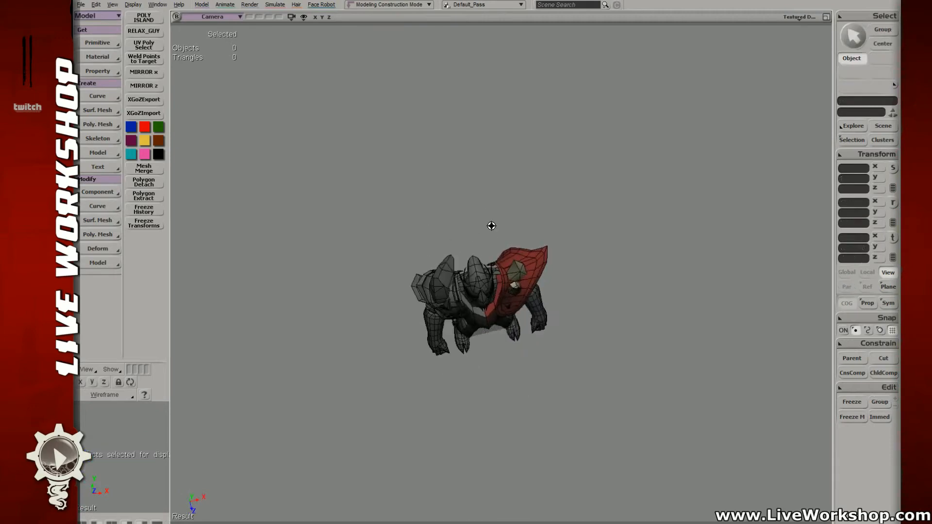
pyautogui.scroll(3, 533, 254)
pyautogui.moveTo(533, 254); pyautogui.dragTo(473, 224, button='right')
# - Select the helmet and examine its silhouette together with the shoulder plate from the front and side
pyautogui.click(416, 184)
pyautogui.moveTo(429, 202); pyautogui.dragTo(379, 152, button='middle')
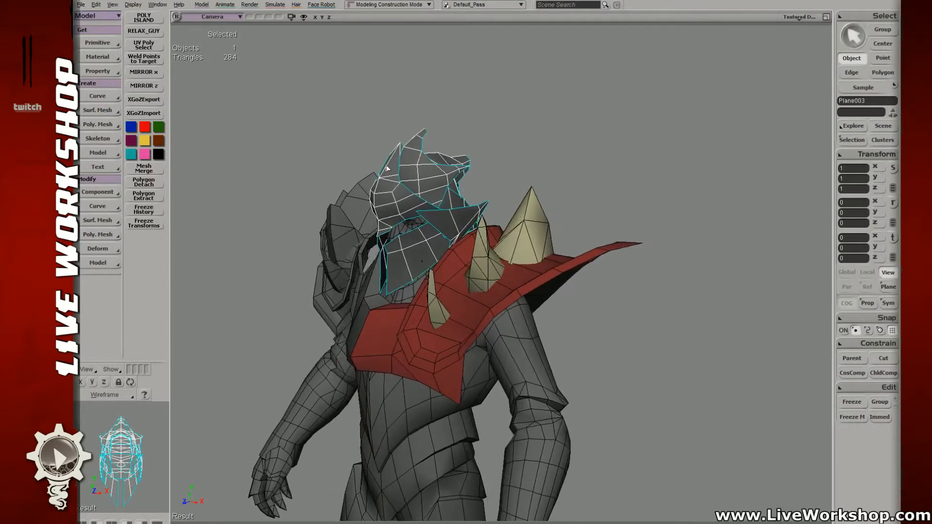
pyautogui.moveTo(430, 194); pyautogui.dragTo(469, 206, button='right')
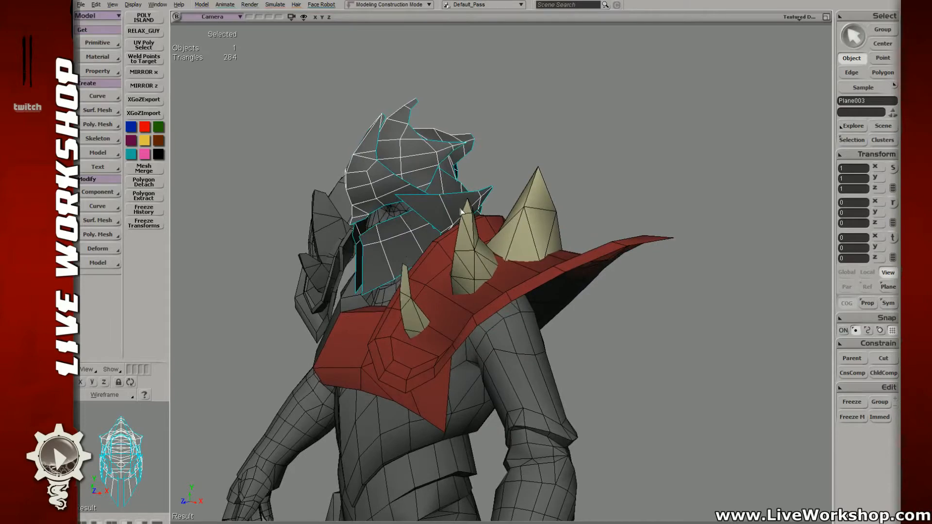
pyautogui.moveTo(461, 212); pyautogui.dragTo(409, 210, button='middle')
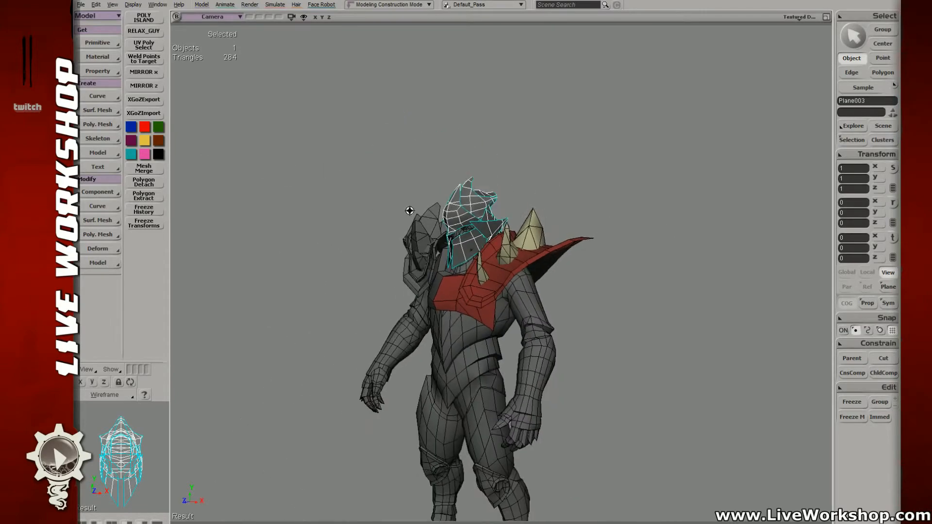
pyautogui.moveTo(414, 217); pyautogui.dragTo(445, 214, button='right')
pyautogui.moveTo(445, 214); pyautogui.dragTo(426, 212)
pyautogui.moveTo(427, 212); pyautogui.dragTo(501, 237, button='middle')
pyautogui.moveTo(502, 237); pyautogui.dragTo(489, 239, button='right')
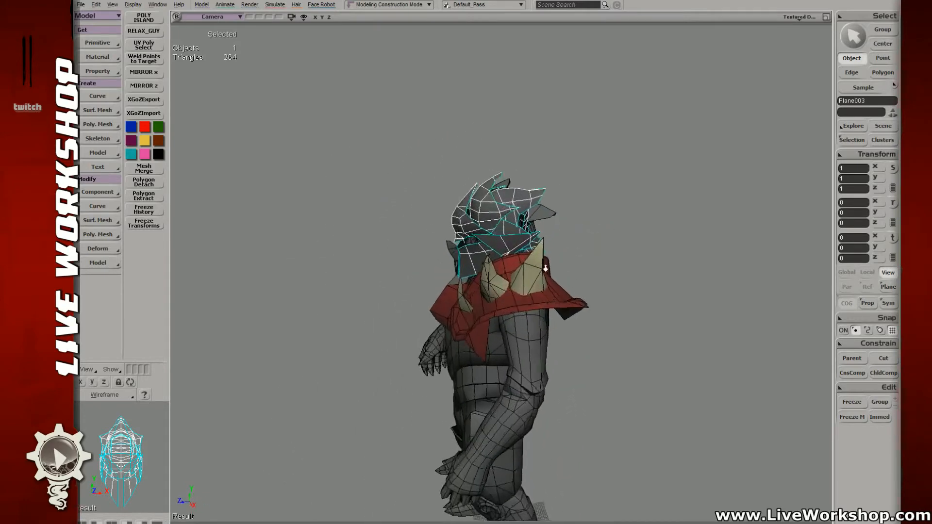
pyautogui.moveTo(486, 199); pyautogui.dragTo(495, 217, button='right')
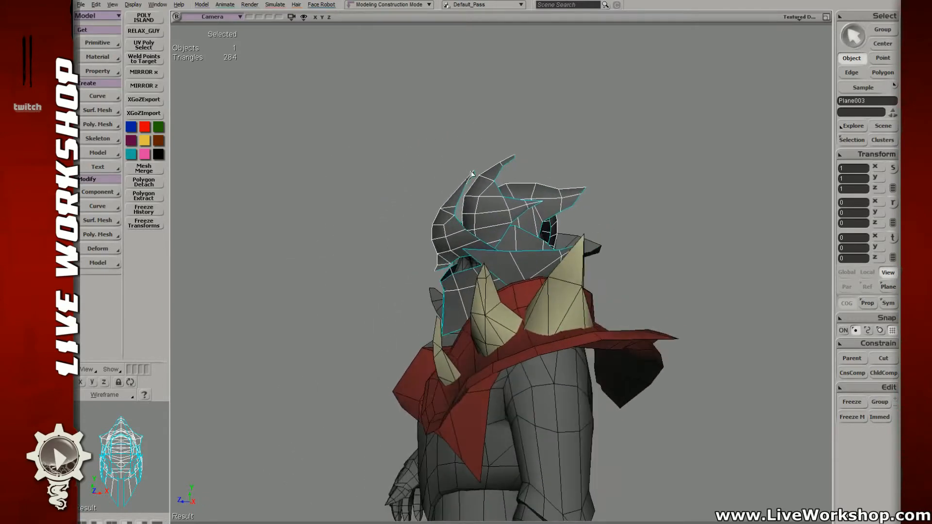
# - Select the six points at the tip of the helmet's front crest and shift them slightly forward
pyautogui.press('t')
pyautogui.click(453, 179)
pyautogui.moveTo(453, 179)
pyautogui.mouseDown(button='right')
pyautogui.moveTo(533, 188)
pyautogui.moveTo(470, 181)
pyautogui.mouseUp(button='right')
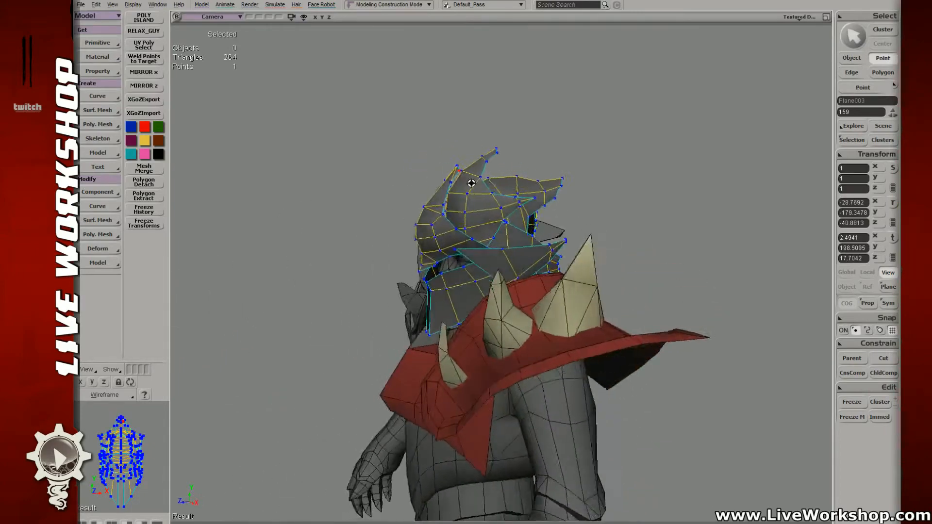
pyautogui.moveTo(470, 181); pyautogui.dragTo(485, 189, button='middle')
pyautogui.moveTo(485, 189); pyautogui.dragTo(476, 194, button='right')
pyautogui.moveTo(476, 194); pyautogui.dragTo(587, 307)
pyautogui.moveTo(587, 307); pyautogui.dragTo(665, 318, button='middle')
pyautogui.moveTo(664, 318); pyautogui.dragTo(586, 194)
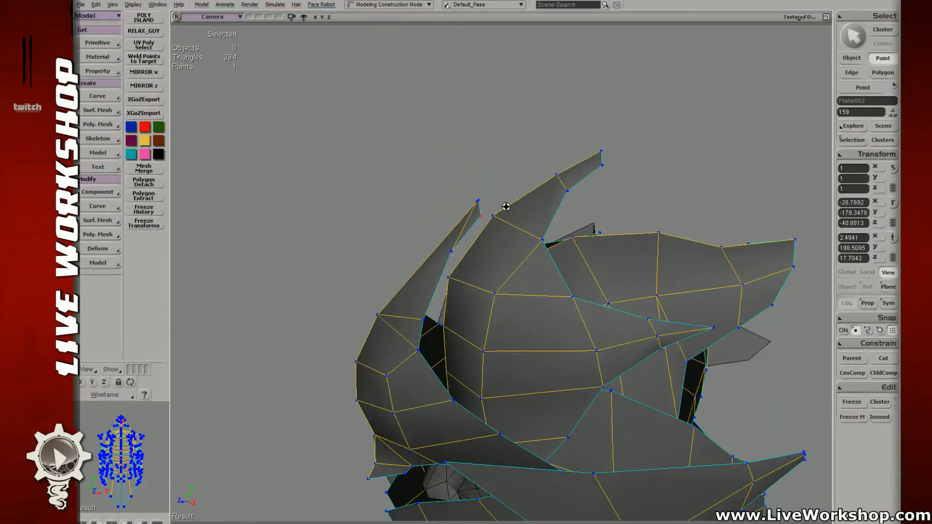
pyautogui.press('t')
pyautogui.moveTo(488, 194); pyautogui.dragTo(470, 219)
pyautogui.moveTo(476, 223); pyautogui.dragTo(549, 239, button='middle')
pyautogui.moveTo(549, 239); pyautogui.dragTo(421, 215, button='right')
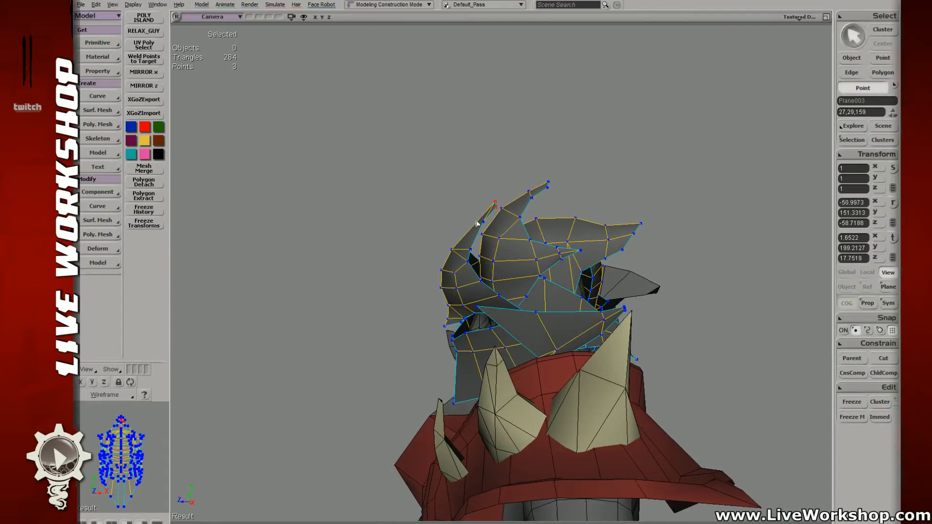
pyautogui.press('4')
pyautogui.moveTo(469, 202); pyautogui.dragTo(504, 220)
pyautogui.press('4')
pyautogui.moveTo(503, 220); pyautogui.dragTo(491, 223, button='right')
pyautogui.press('v')
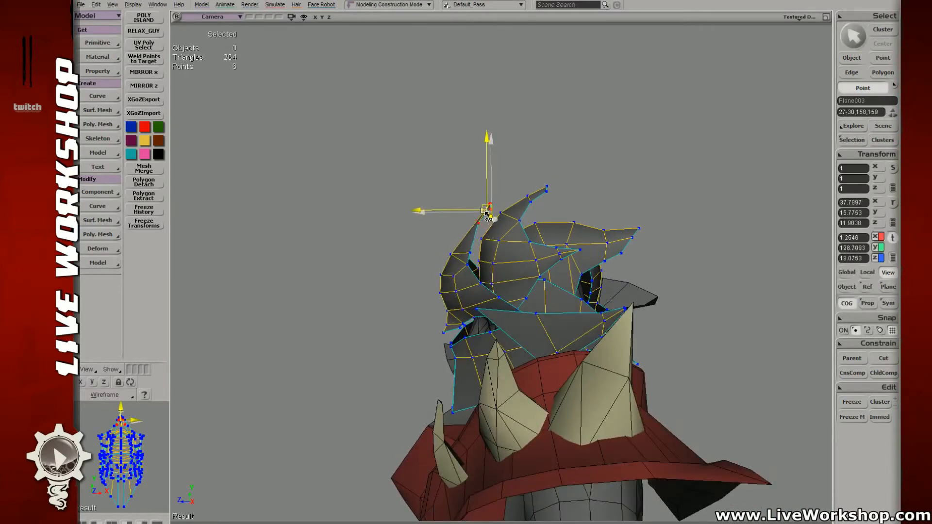
pyautogui.moveTo(485, 212); pyautogui.dragTo(483, 211)
# - Select the six points around the base of the front crest's spike and move them slightly forward
pyautogui.press('t')
pyautogui.press('4')
pyautogui.moveTo(440, 246); pyautogui.dragTo(473, 273)
pyautogui.moveTo(473, 273); pyautogui.dragTo(452, 270, button='right')
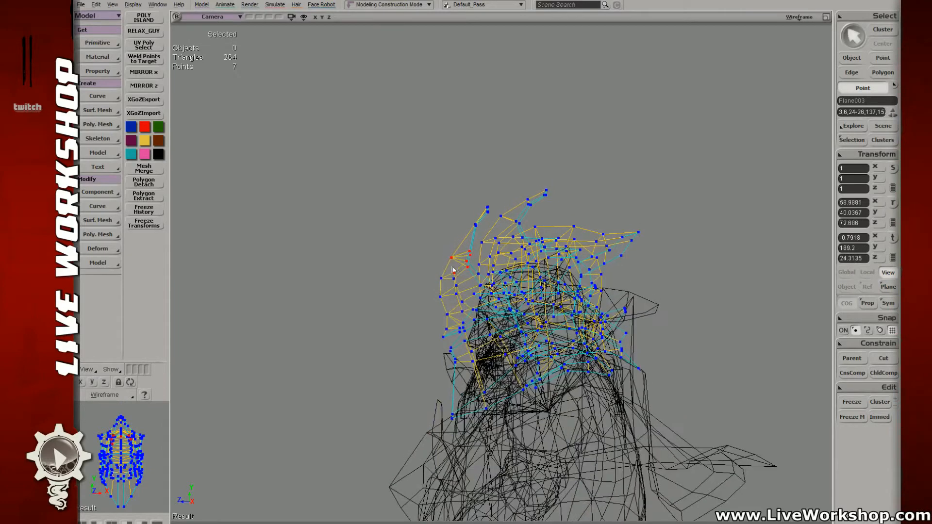
pyautogui.press('4')
pyautogui.press('v')
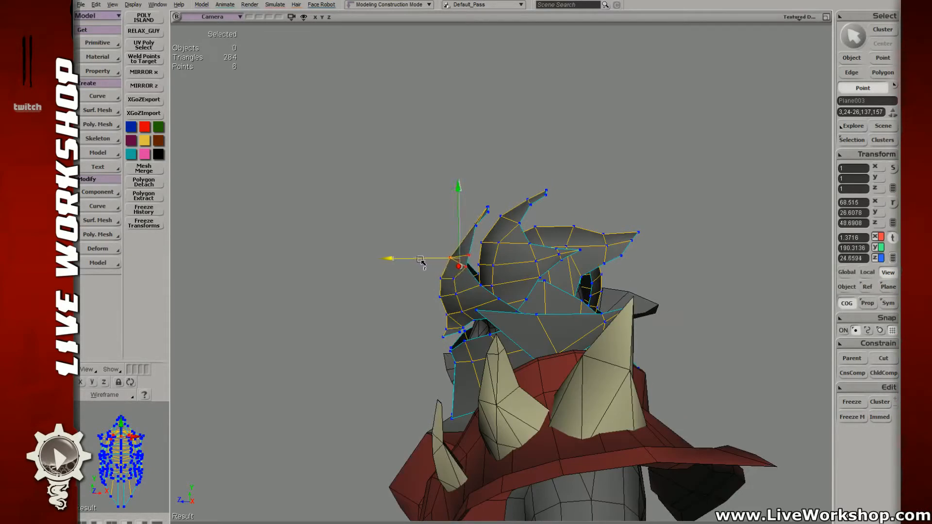
pyautogui.moveTo(418, 259); pyautogui.dragTo(416, 260)
# - Nudge the rear-edge point pair at the base of the front crest's spike along the depth axis
pyautogui.press('t')
pyautogui.moveTo(453, 274); pyautogui.dragTo(462, 263, button='right')
pyautogui.press('4')
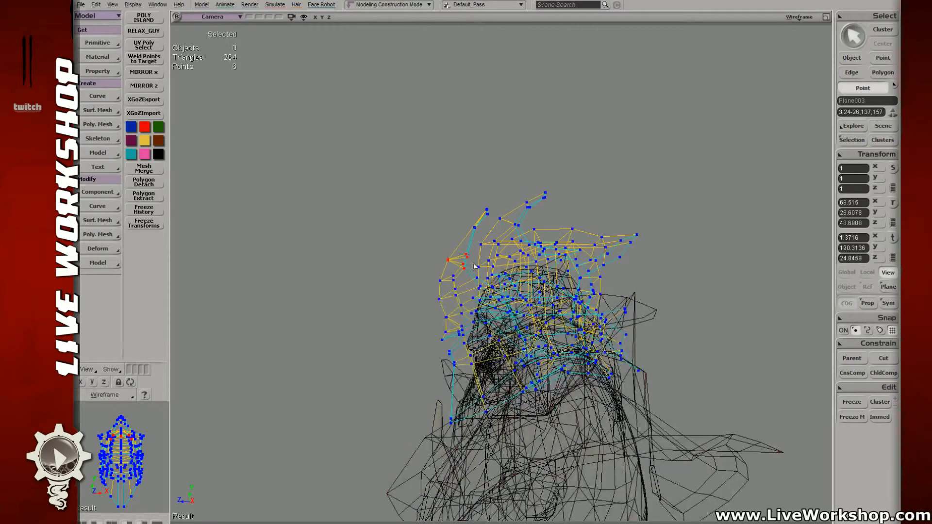
pyautogui.moveTo(475, 266); pyautogui.dragTo(465, 251)
pyautogui.press('4')
pyautogui.moveTo(465, 257); pyautogui.dragTo(459, 253, button='right')
pyautogui.press('v')
pyautogui.moveTo(422, 261); pyautogui.dragTo(421, 261)
# - Adjust the mirrored point pairs further down the front crest's rear edge, pulling them forward on both sides
pyautogui.press('s')
pyautogui.moveTo(421, 261); pyautogui.dragTo(292, 173, button='middle')
pyautogui.moveTo(292, 173); pyautogui.dragTo(389, 252, button='right')
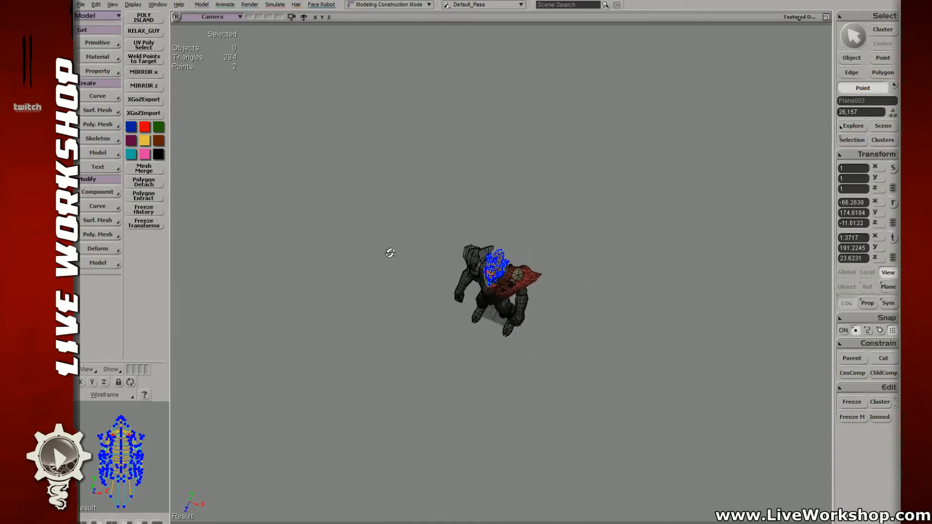
pyautogui.moveTo(388, 252); pyautogui.dragTo(428, 274, button='middle')
pyautogui.moveTo(428, 273)
pyautogui.mouseDown(button='right')
pyautogui.moveTo(461, 250)
pyautogui.moveTo(485, 269)
pyautogui.moveTo(439, 277)
pyautogui.mouseUp(button='right')
pyautogui.press('v')
pyautogui.moveTo(439, 278); pyautogui.dragTo(460, 260)
pyautogui.press('t')
pyautogui.moveTo(461, 293); pyautogui.dragTo(427, 289, button='right')
pyautogui.press('v')
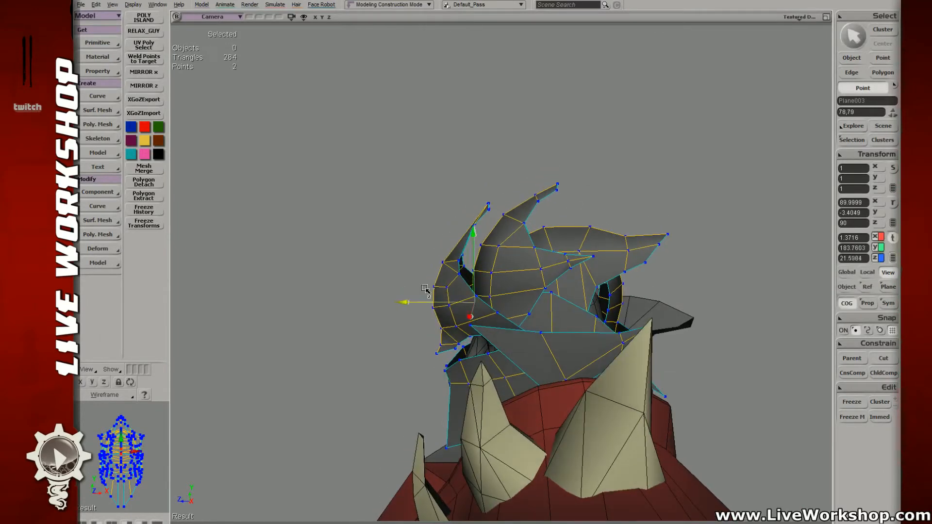
pyautogui.moveTo(424, 289); pyautogui.dragTo(419, 289)
pyautogui.press('s')
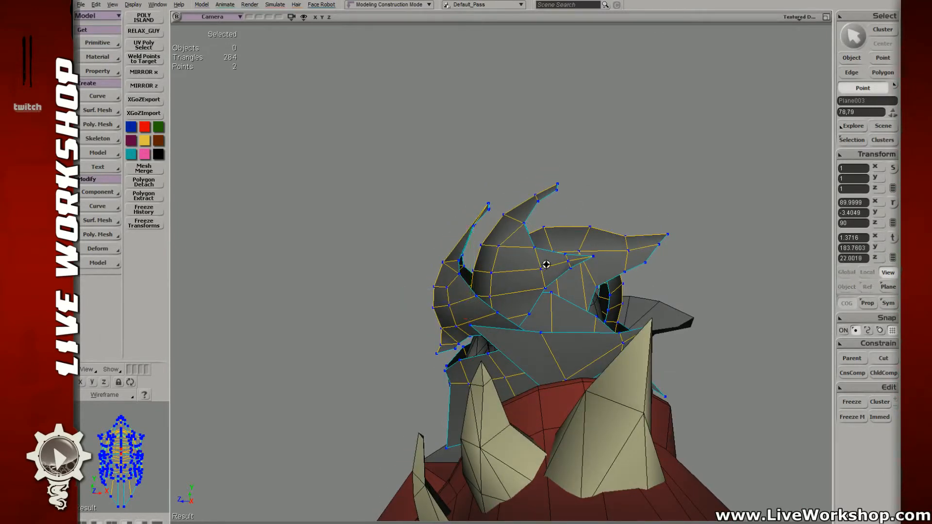
pyautogui.moveTo(545, 264)
pyautogui.mouseDown(button='right')
pyautogui.moveTo(502, 247)
pyautogui.moveTo(480, 256)
pyautogui.moveTo(500, 255)
pyautogui.moveTo(477, 290)
pyautogui.moveTo(475, 320)
pyautogui.moveTo(510, 316)
pyautogui.mouseUp(button='right')
pyautogui.press('v')
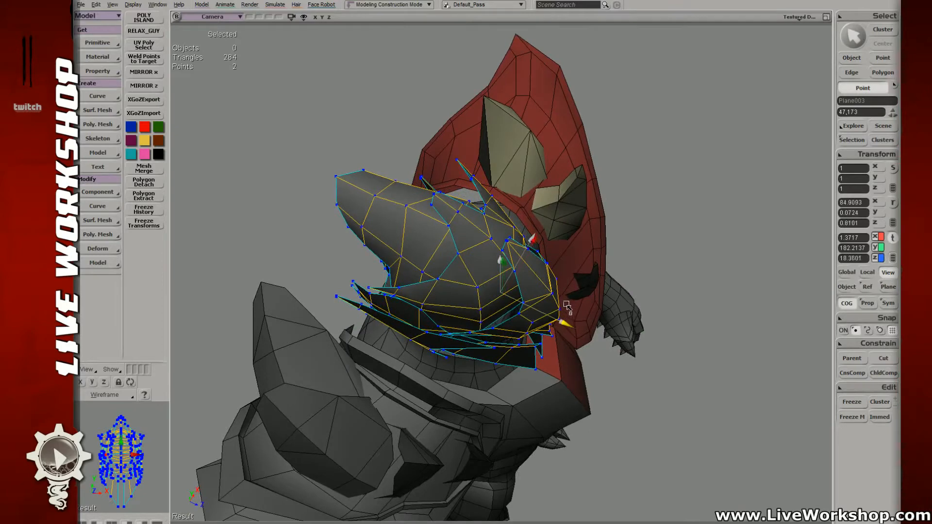
# - Return to object selection, clear the selection and review the helmet beside the shoulder plate
pyautogui.press('space')
pyautogui.click(582, 262)
pyautogui.click(472, 252)
pyautogui.hotkey('ctrl', 'a')
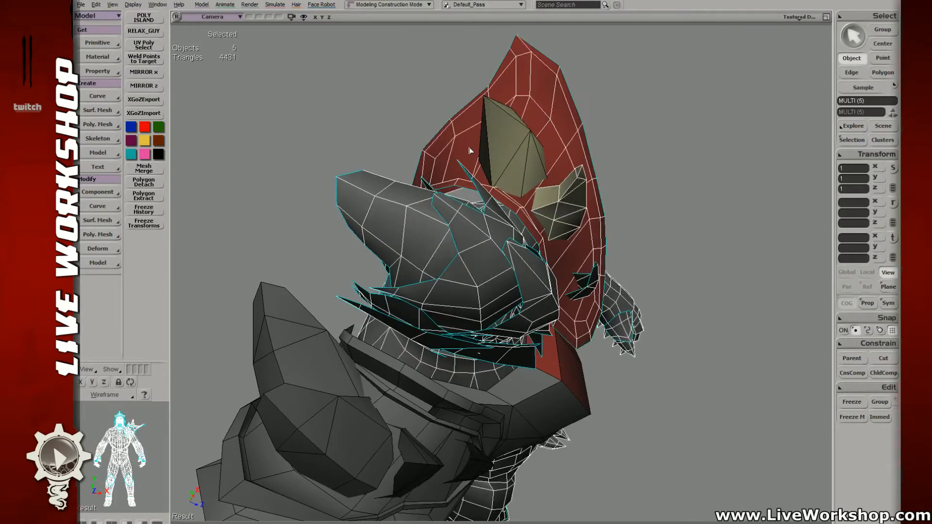
pyautogui.click(311, 194)
pyautogui.moveTo(311, 194); pyautogui.dragTo(587, 200, button='right')
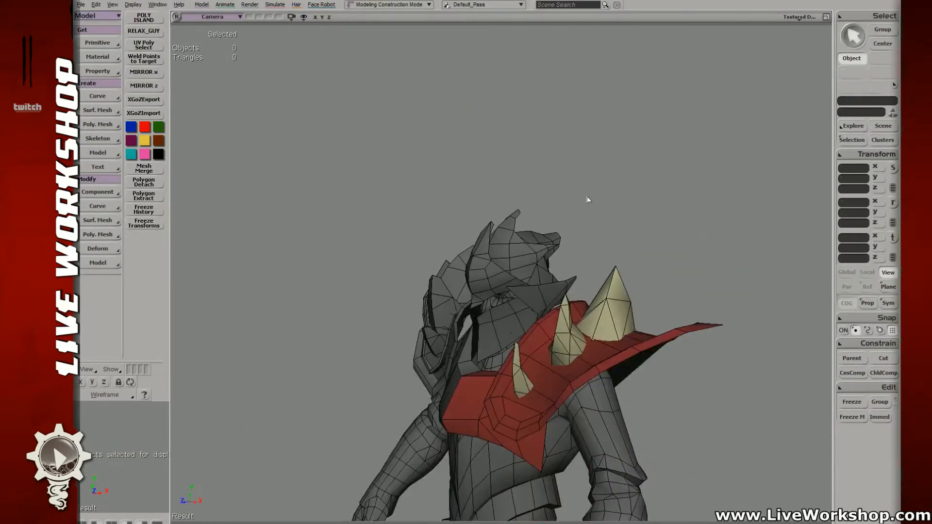
pyautogui.moveTo(598, 262); pyautogui.dragTo(527, 190, button='right')
# - Select six border points along the shoulder plate's neck-side edge and move them forward
pyautogui.press('space')
pyautogui.click(536, 207)
pyautogui.press('t')
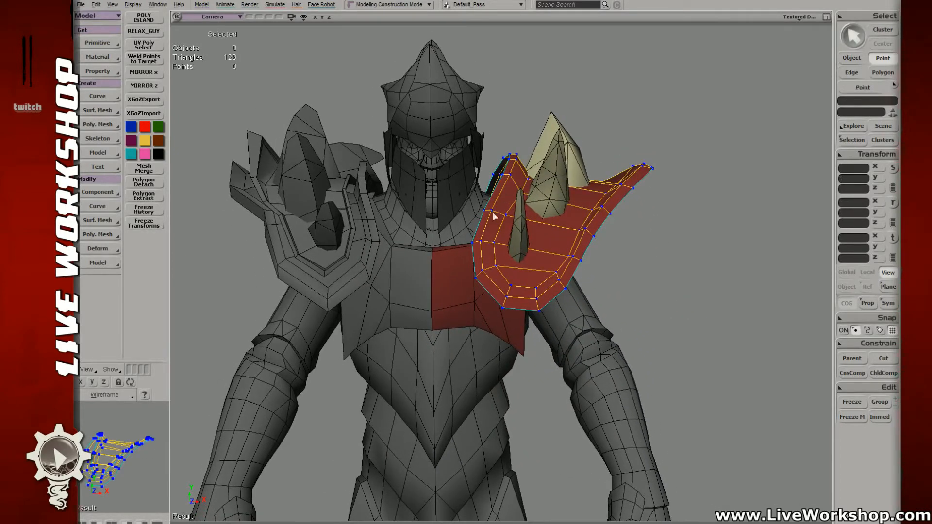
pyautogui.moveTo(483, 210)
pyautogui.mouseDown(button='right')
pyautogui.moveTo(447, 209)
pyautogui.moveTo(479, 208)
pyautogui.mouseUp(button='right')
pyautogui.moveTo(478, 208); pyautogui.dragTo(511, 221)
pyautogui.moveTo(512, 221); pyautogui.dragTo(532, 236, button='right')
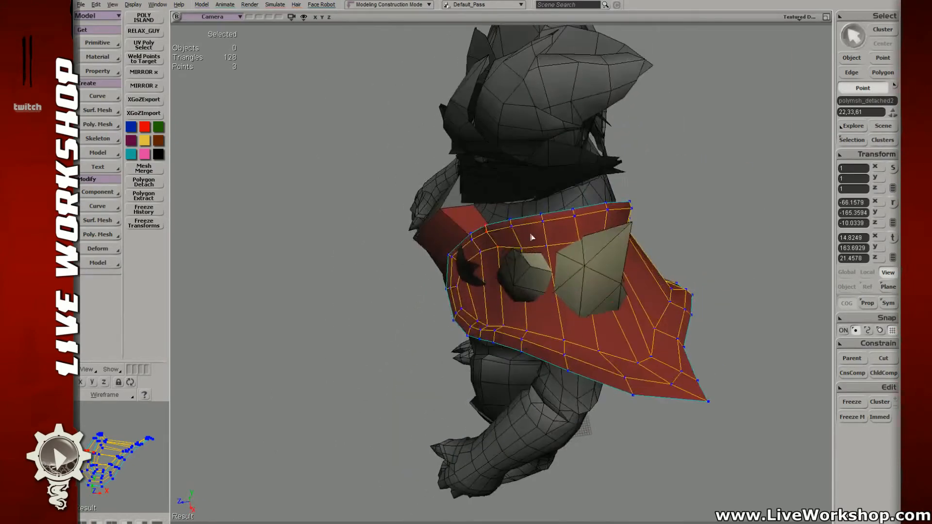
pyautogui.press('4')
pyautogui.keyDown('shift'); pyautogui.moveTo(529, 254); pyautogui.dragTo(531, 256); pyautogui.keyUp('shift')
pyautogui.press('6')
pyautogui.moveTo(537, 258); pyautogui.dragTo(505, 187, button='right')
pyautogui.press('v')
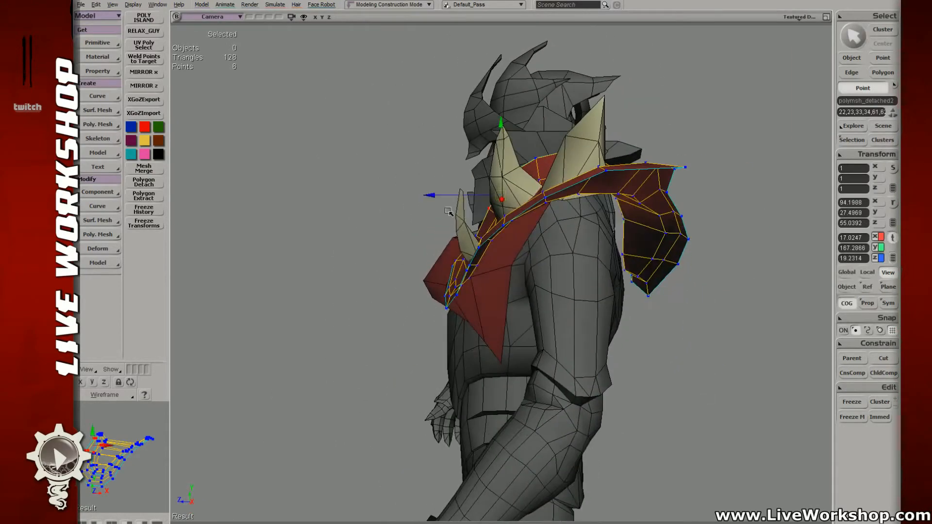
# - Move the three border points at the plate's front neck-side corner forward to round the outline
pyautogui.moveTo(442, 213); pyautogui.dragTo(505, 262, button='right')
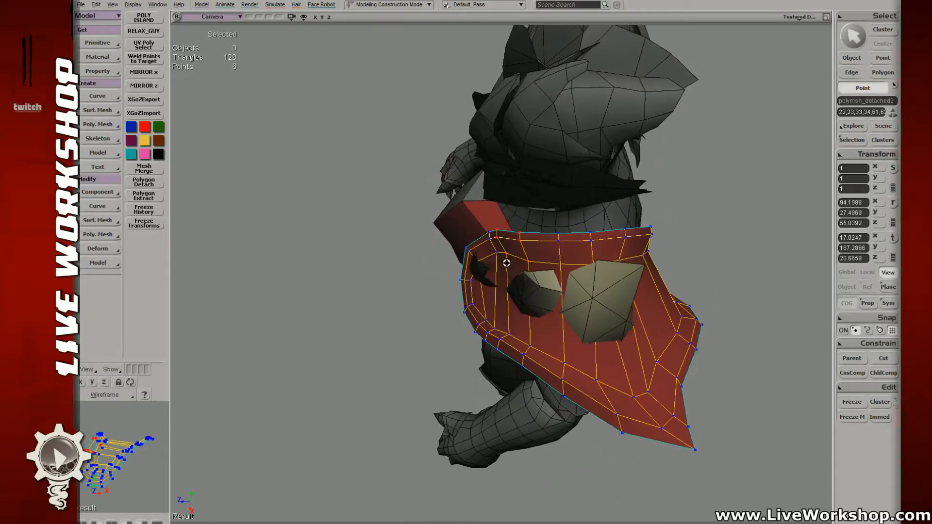
pyautogui.press('4')
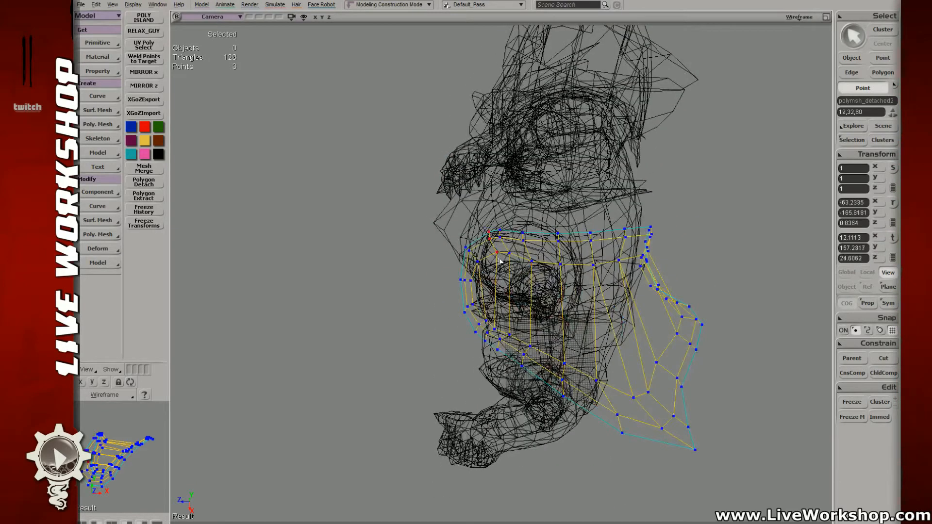
pyautogui.press('6')
pyautogui.press('v')
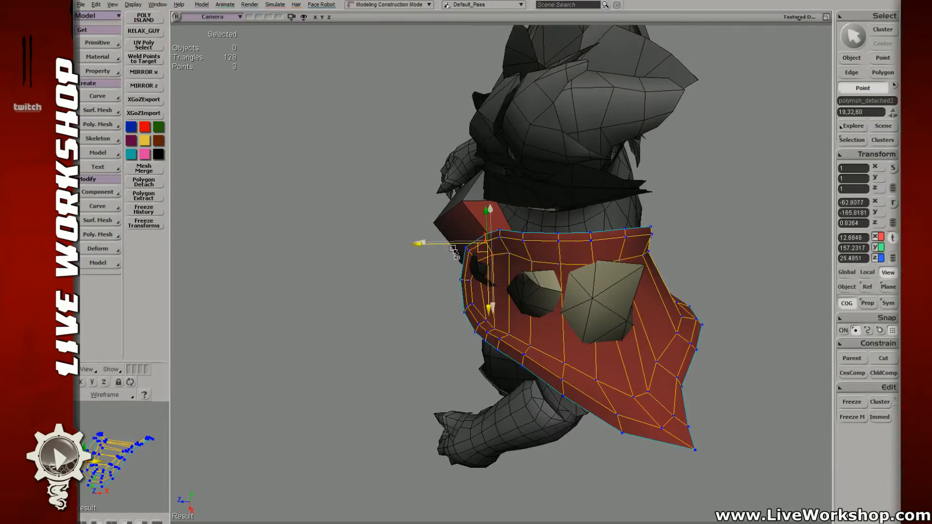
pyautogui.press('Escape')
# - Select the two polygons at the peak of the plate's neck-side edge and shift them outward from the neck
pyautogui.press('u')
pyautogui.press('s')
pyautogui.moveTo(576, 247); pyautogui.dragTo(531, 201, button='right')
pyautogui.moveTo(530, 200); pyautogui.dragTo(538, 216)
pyautogui.press('v')
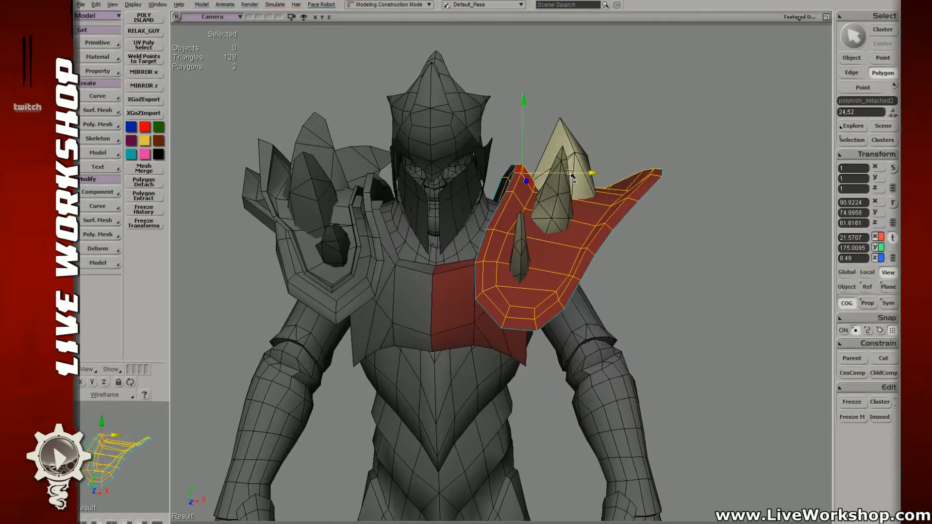
# - Select the three border points on the plate's front outer edge below the tip and move them inward
pyautogui.press('s')
pyautogui.moveTo(546, 165); pyautogui.dragTo(566, 187, button='right')
pyautogui.press('t')
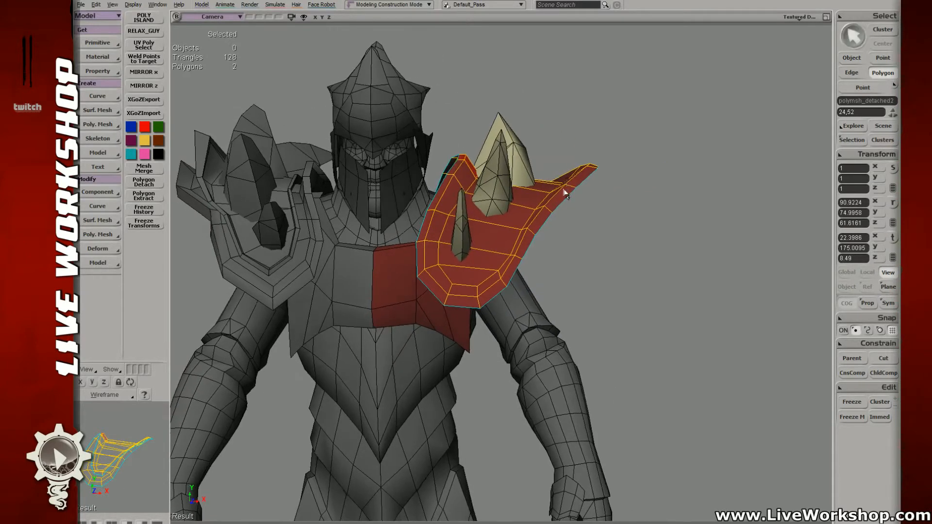
pyautogui.moveTo(563, 189); pyautogui.dragTo(541, 216)
pyautogui.press('v')
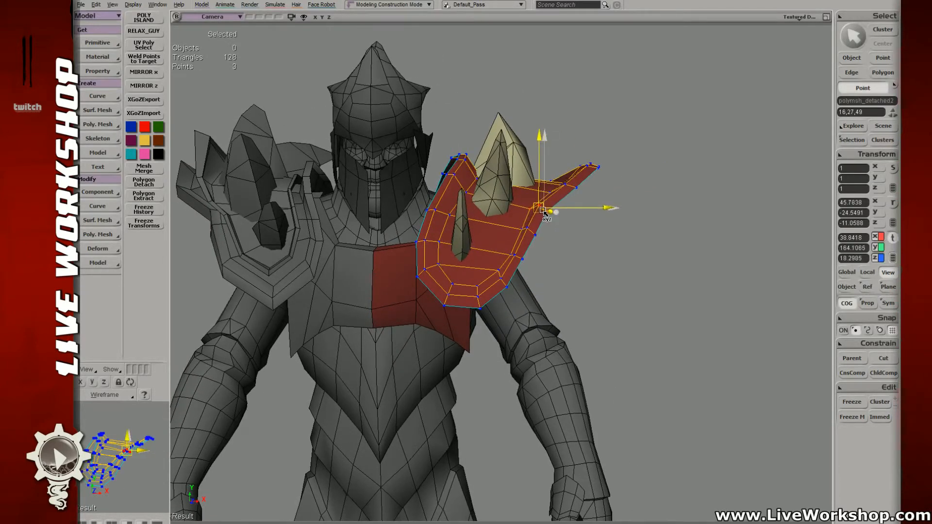
# - Rotate the next pair of outer-edge points toward the tip and move them inward and down
pyautogui.press('s')
pyautogui.press('c')
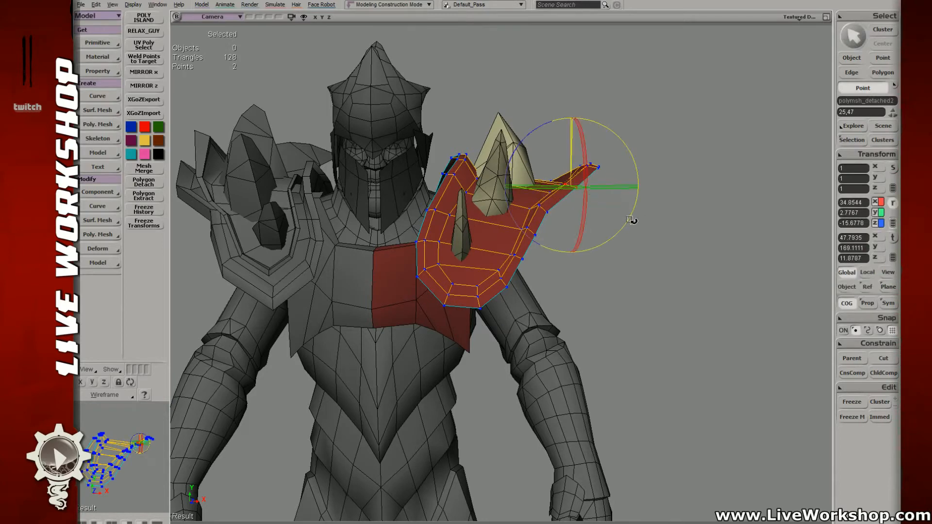
pyautogui.press('v')
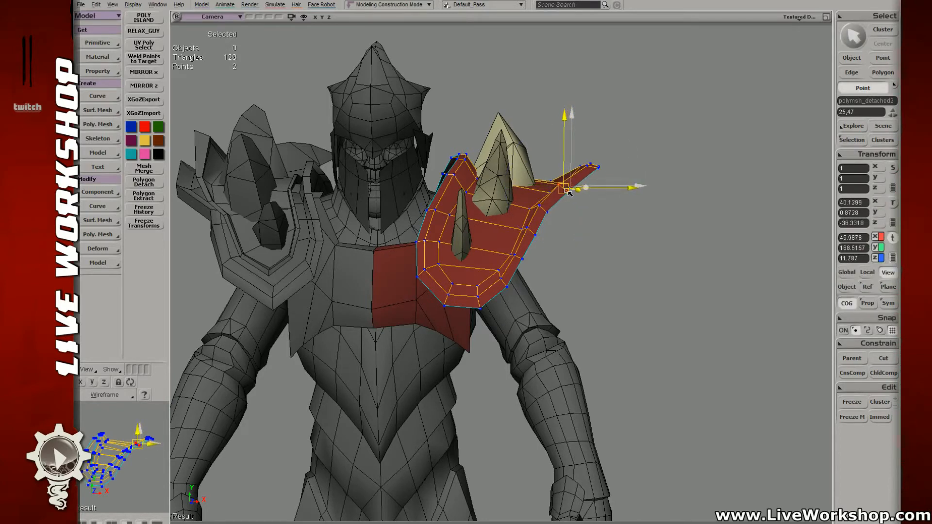
# - Select the six points at the plate's outer tip, rotate them and lower the tip
pyautogui.press('t')
pyautogui.press('4')
pyautogui.moveTo(565, 156)
pyautogui.mouseDown()
pyautogui.moveTo(610, 177)
pyautogui.moveTo(599, 178)
pyautogui.mouseUp()
pyautogui.press('5')
pyautogui.press('c')
pyautogui.press('v')
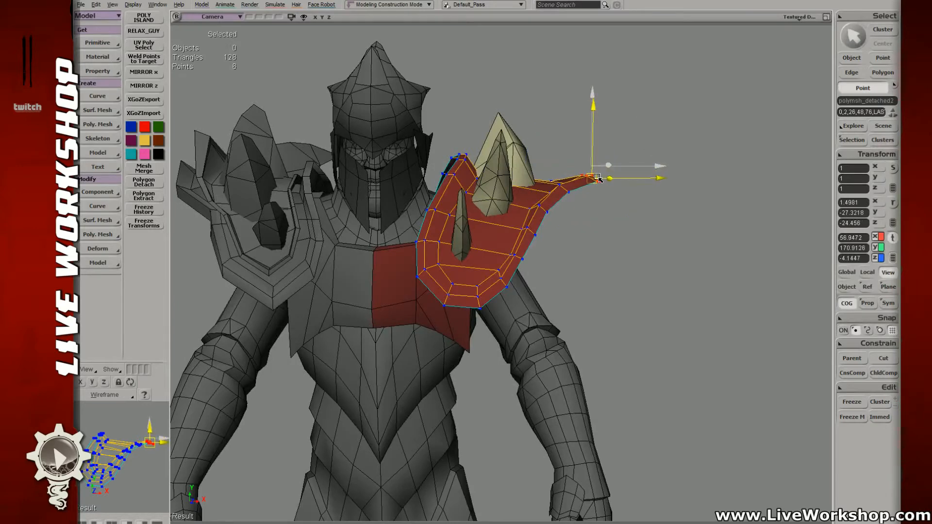
# - Clear the selection and examine the reshaped shoulder plate on the whole character from the front, the side and above
pyautogui.press('s')
pyautogui.moveTo(600, 173); pyautogui.dragTo(547, 267, button='middle')
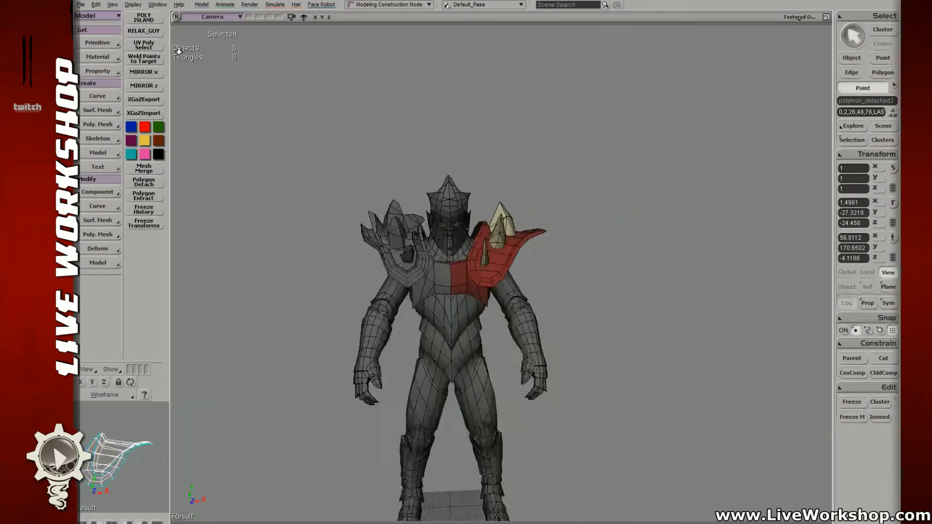
pyautogui.hotkey('ctrl', 'shift', 'a')
pyautogui.moveTo(547, 267); pyautogui.dragTo(482, 254, button='right')
pyautogui.moveTo(481, 254); pyautogui.dragTo(599, 258, button='middle')
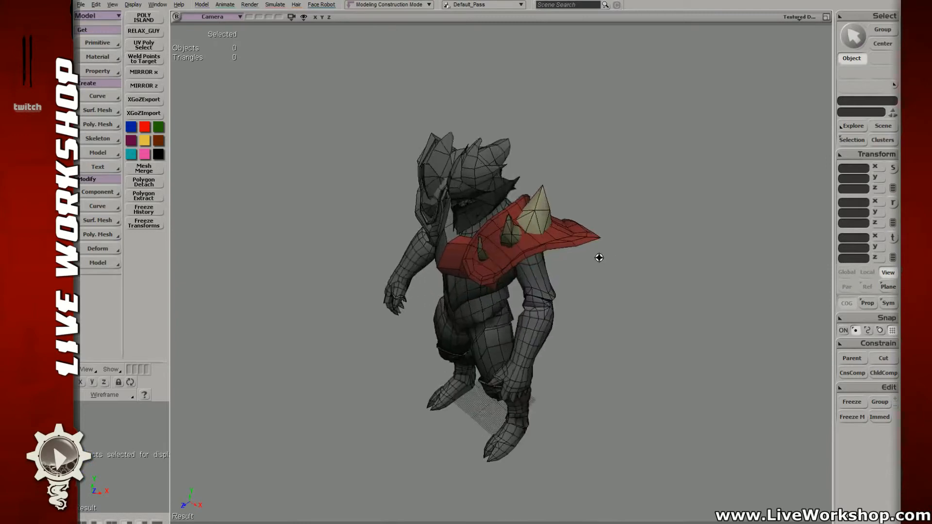
pyautogui.moveTo(599, 258); pyautogui.dragTo(580, 270)
pyautogui.moveTo(580, 269); pyautogui.dragTo(518, 279, button='right')
pyautogui.moveTo(518, 279); pyautogui.dragTo(549, 269, button='middle')
pyautogui.moveTo(549, 270); pyautogui.dragTo(505, 271)
pyautogui.moveTo(505, 271); pyautogui.dragTo(522, 273, button='right')
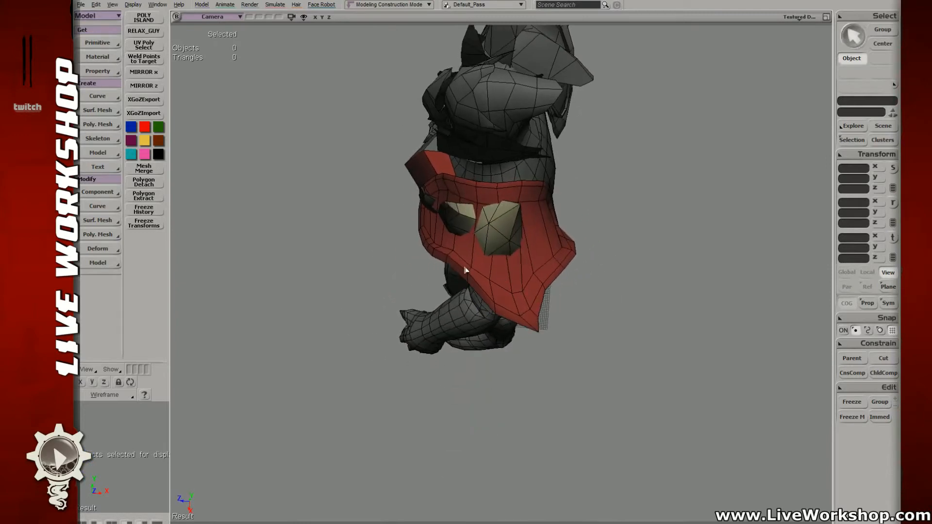
# - Select the shoulder plate's points and nudge the inner and border points just outside its front corner
pyautogui.click(465, 270)
pyautogui.press('t')
pyautogui.click(455, 253)
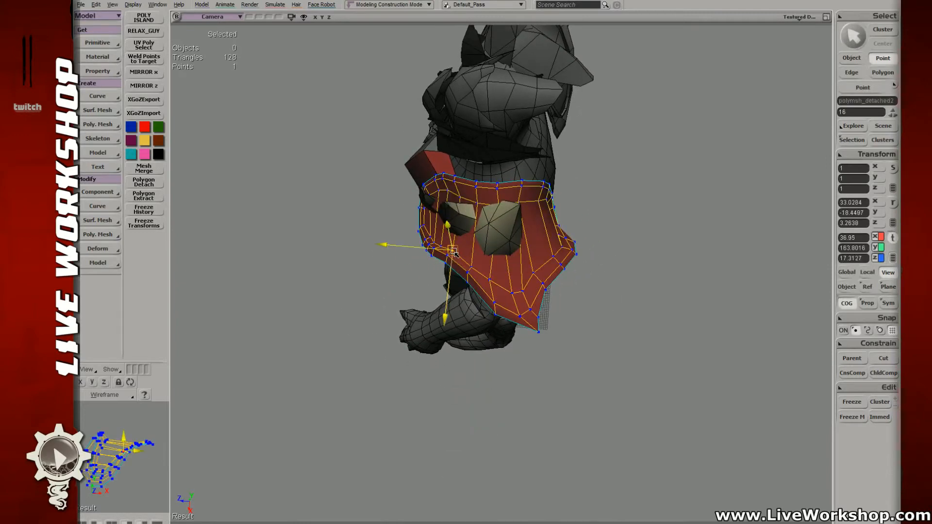
pyautogui.press('space')
pyautogui.click(455, 251)
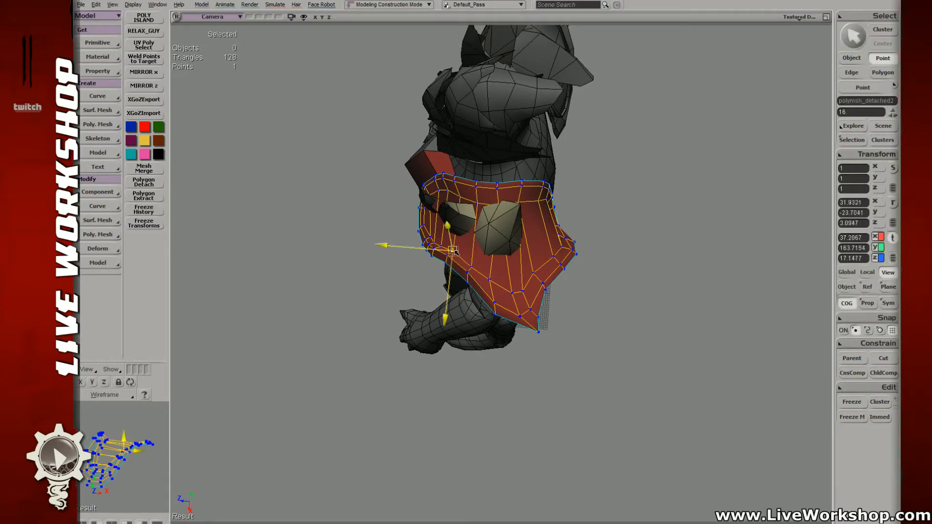
pyautogui.press('space')
pyautogui.scroll(2, 451, 259)
pyautogui.keyDown('shift'); pyautogui.click(437, 250); pyautogui.keyUp('shift')
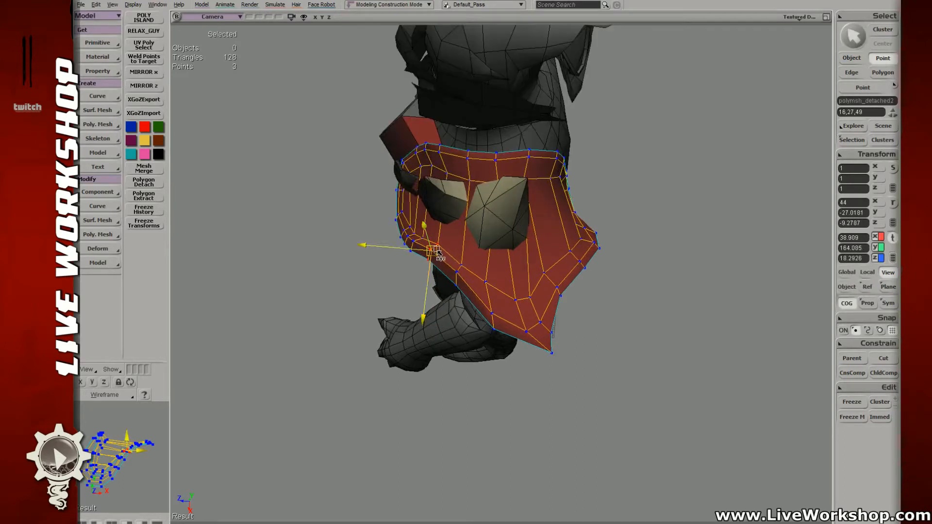
# - Adjust the inner border points one by one along the plate's front outer edge, from the front corner to the tip
pyautogui.press('t')
pyautogui.click(458, 273)
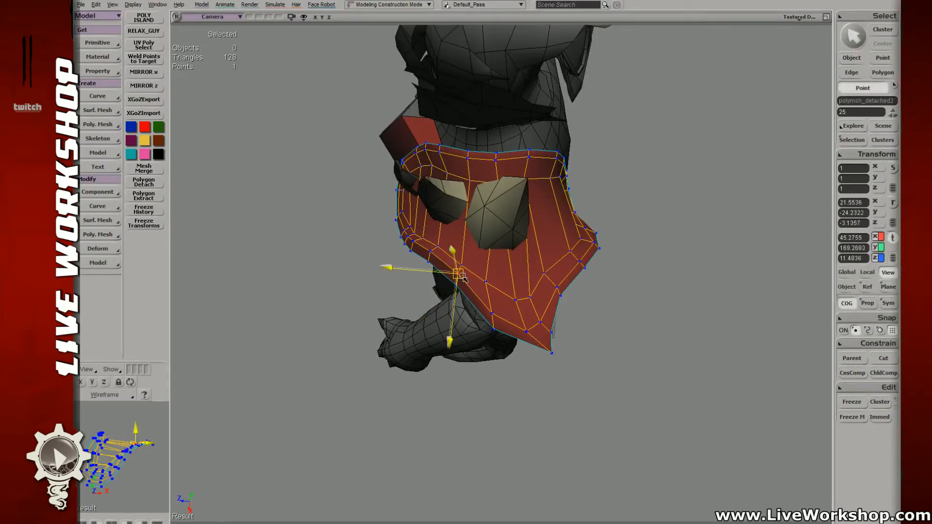
pyautogui.press('t')
pyautogui.click(486, 282)
pyautogui.moveTo(486, 282); pyautogui.dragTo(489, 285)
pyautogui.press('t')
pyautogui.click(515, 301)
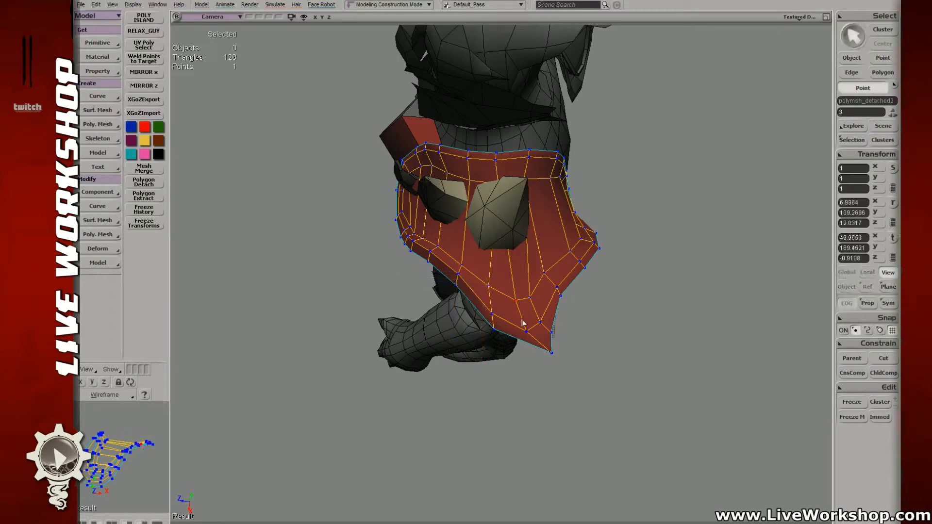
pyautogui.click(527, 332)
pyautogui.moveTo(527, 332); pyautogui.dragTo(570, 305)
# - Pull the border points at the plate's outer tip inward and shift the neighbouring pair on the rear outer edge outward
pyautogui.press('t')
pyautogui.click(552, 353)
pyautogui.press('t')
pyautogui.click(551, 332)
pyautogui.press('t')
pyautogui.moveTo(562, 297); pyautogui.dragTo(562, 301)
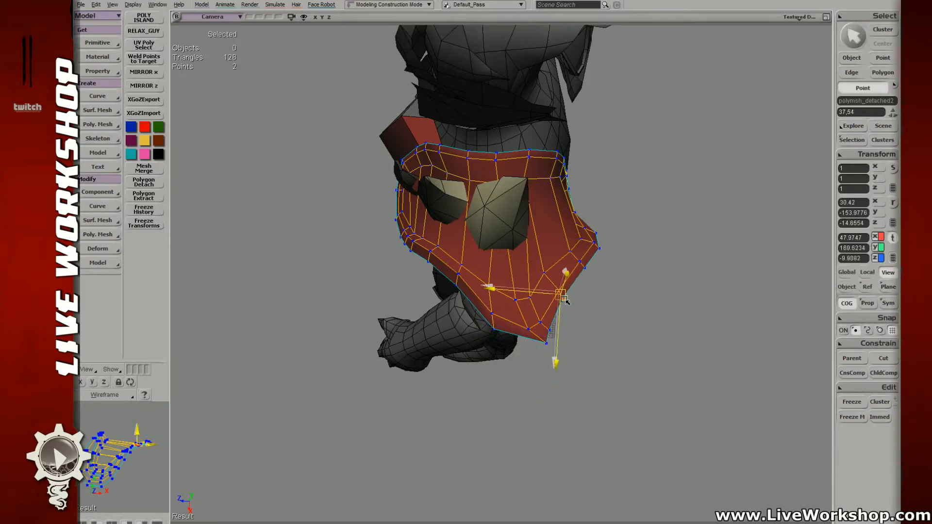
# - Move the inner point behind the tip and the next two border point pairs outward along the plate's rear outer edge
pyautogui.press('t')
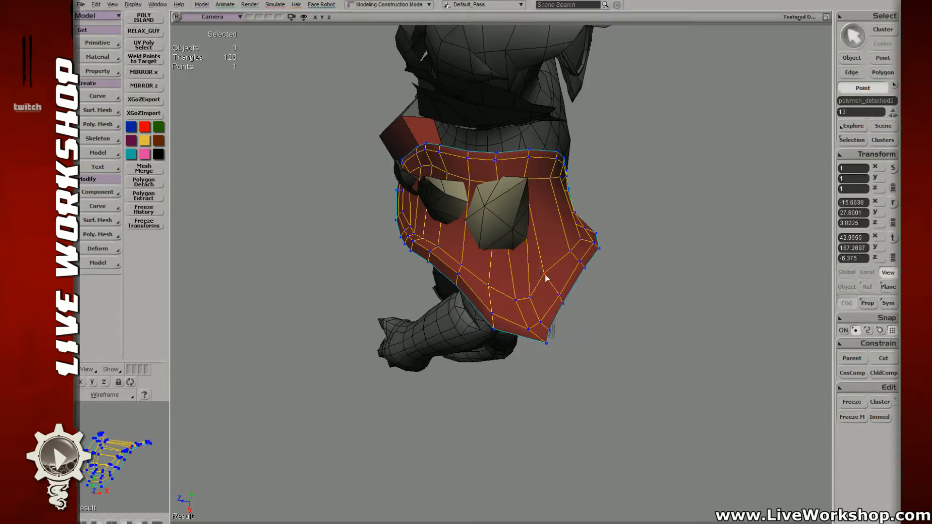
pyautogui.press('t')
pyautogui.moveTo(545, 279); pyautogui.dragTo(588, 274)
pyautogui.press('t')
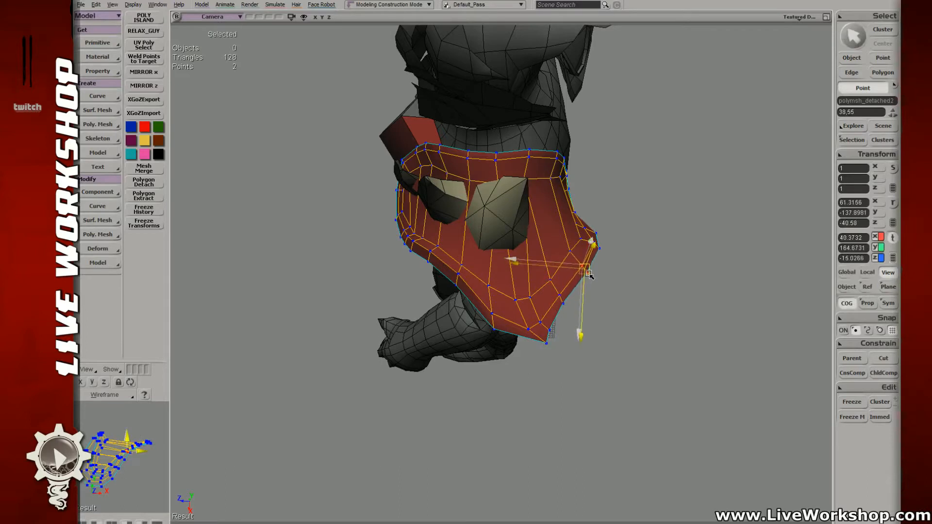
pyautogui.press('t')
pyautogui.moveTo(592, 243); pyautogui.dragTo(598, 248)
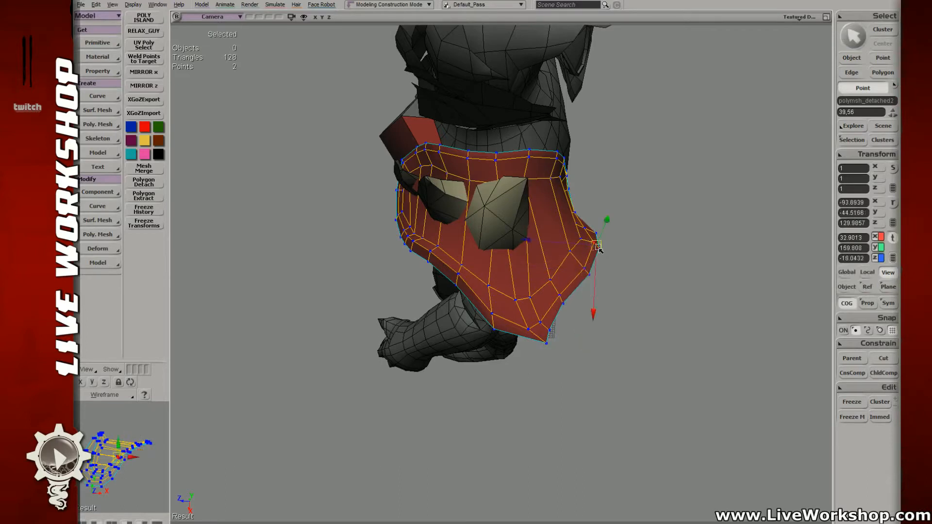
# - Fine-tune single points at the plate's rear corner and along the inner border of the rear outer edge
pyautogui.press('t')
pyautogui.click(599, 252)
pyautogui.press('t')
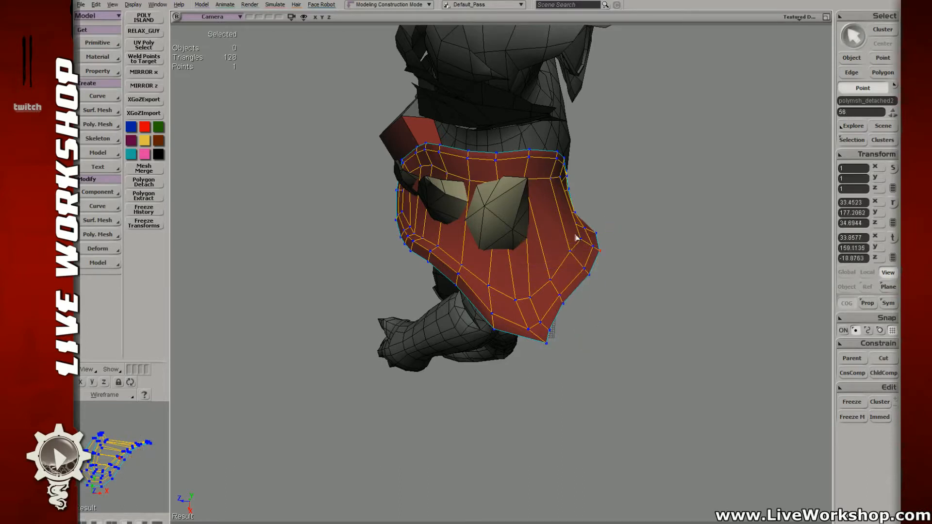
pyautogui.moveTo(594, 250); pyautogui.dragTo(573, 258)
pyautogui.click(570, 259)
pyautogui.press('t')
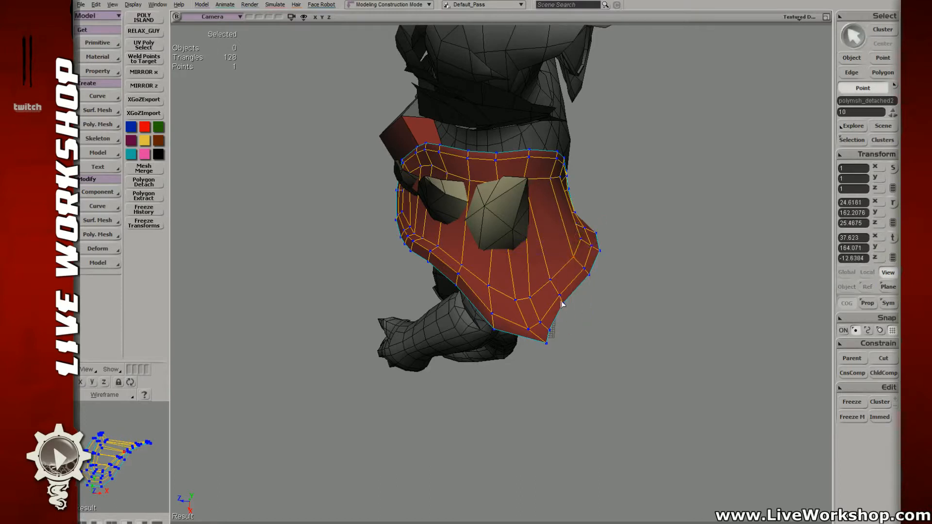
pyautogui.click(561, 304)
pyautogui.press('t')
pyautogui.click(559, 295)
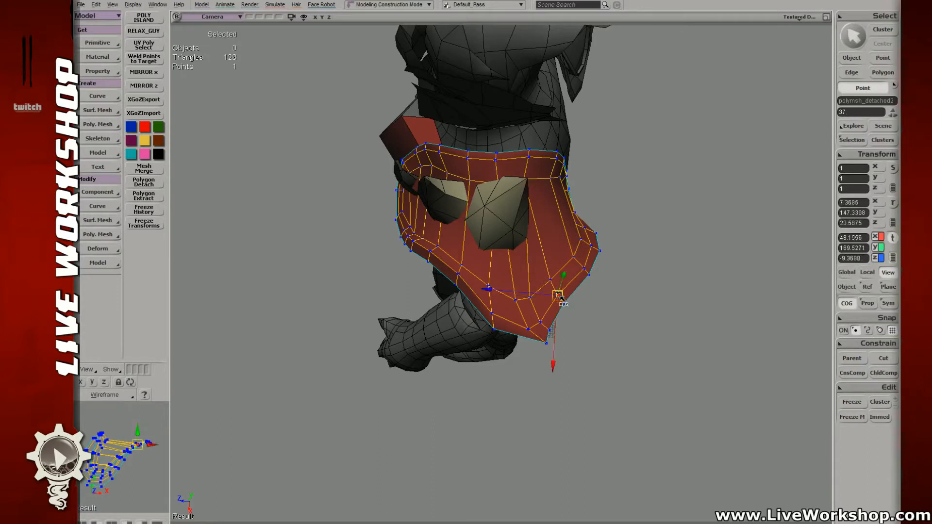
pyautogui.press('t')
# - Shift the border points on the front side of the outer tip closer to the tip and adjust the inner tip points
pyautogui.click(494, 330)
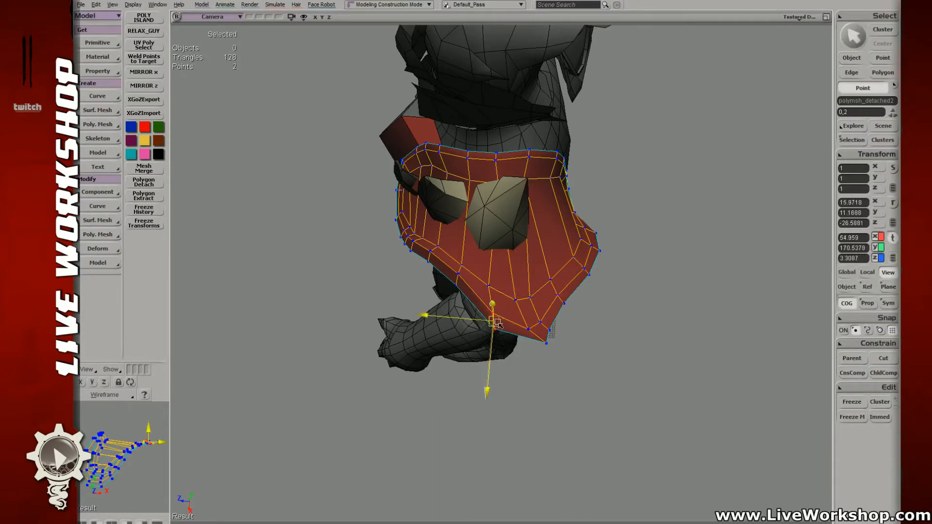
pyautogui.press('t')
pyautogui.moveTo(547, 348); pyautogui.dragTo(510, 324)
pyautogui.press('t')
pyautogui.click(527, 330)
pyautogui.press('t')
pyautogui.click(545, 325)
pyautogui.press('t')
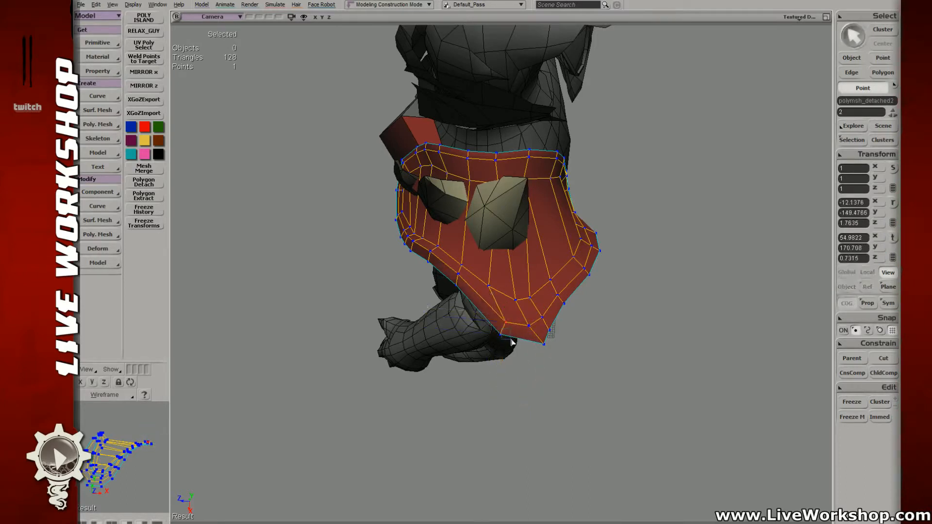
# - Move the front edge's border points beside the tip back away from it, in line with the rest of the edge
pyautogui.click(502, 320)
pyautogui.press('v')
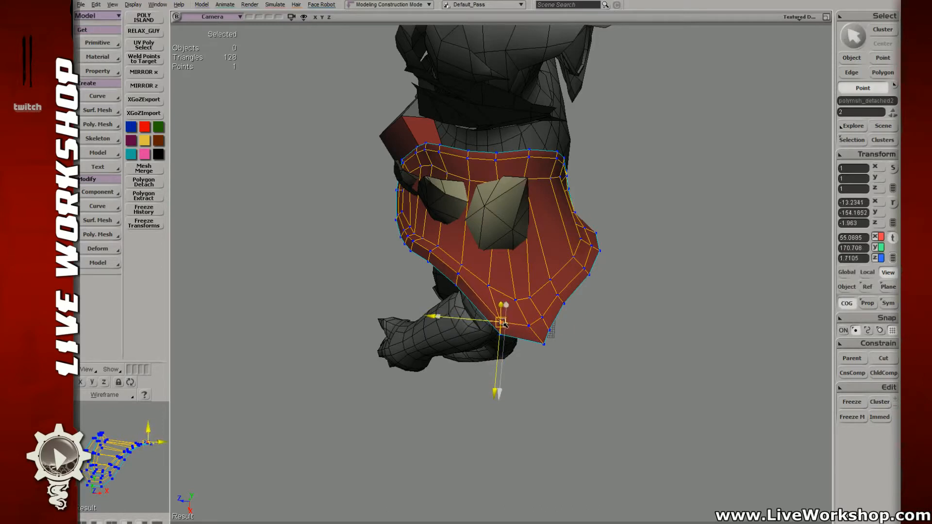
pyautogui.keyDown('shift'); pyautogui.click(494, 321); pyautogui.keyUp('shift')
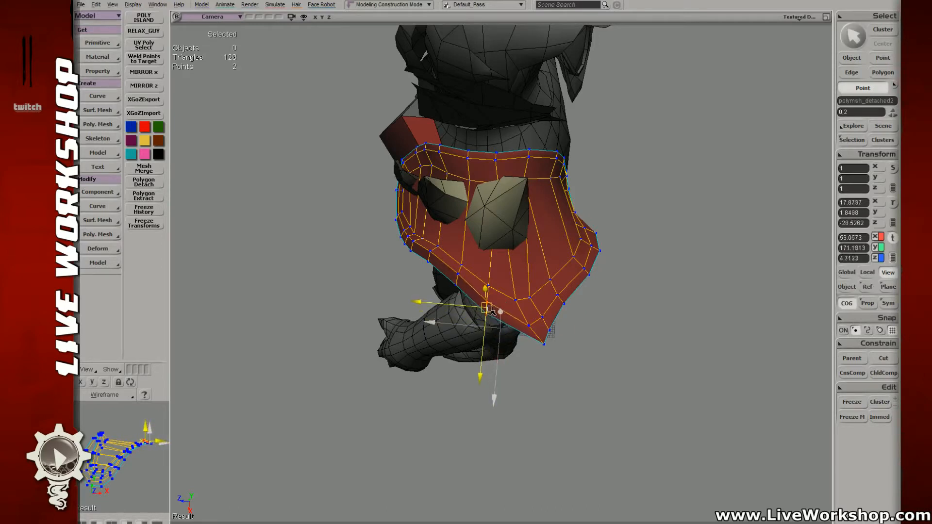
pyautogui.moveTo(489, 314); pyautogui.dragTo(488, 310)
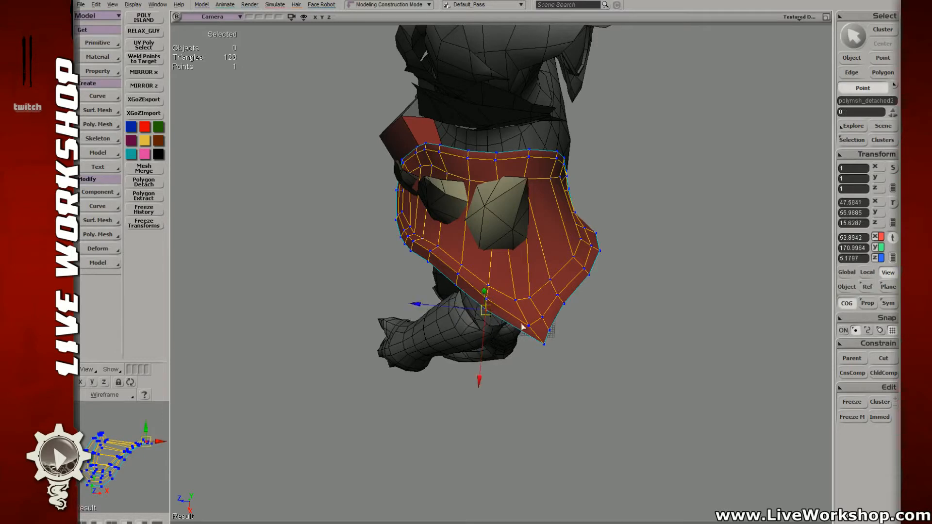
# - Add an edge across the front border strip beside the tip, position its points and pull the tip point outward
pyautogui.press('m')
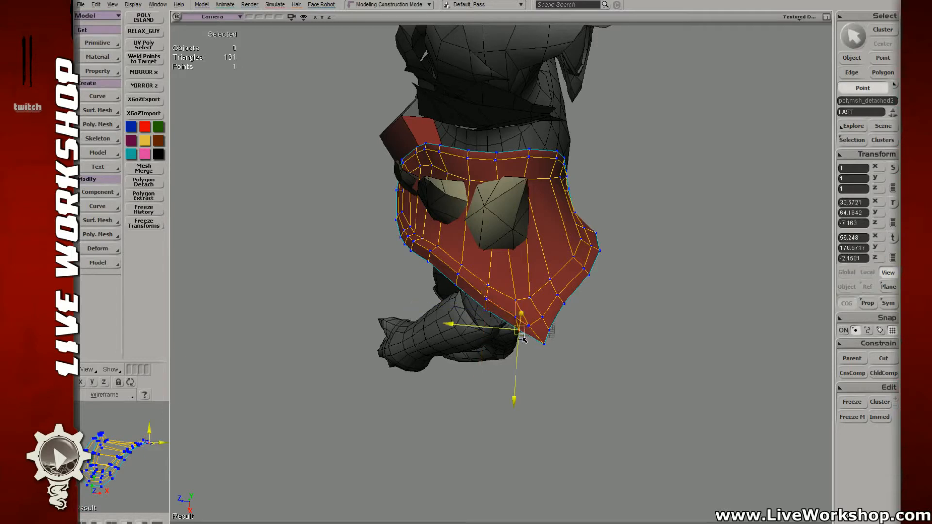
pyautogui.click(531, 327)
pyautogui.moveTo(533, 331); pyautogui.dragTo(527, 329)
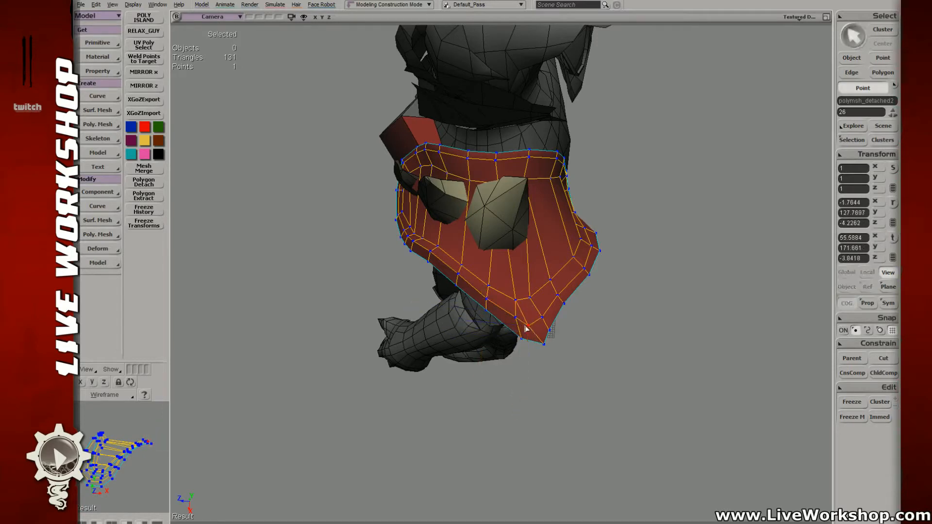
pyautogui.click(516, 323)
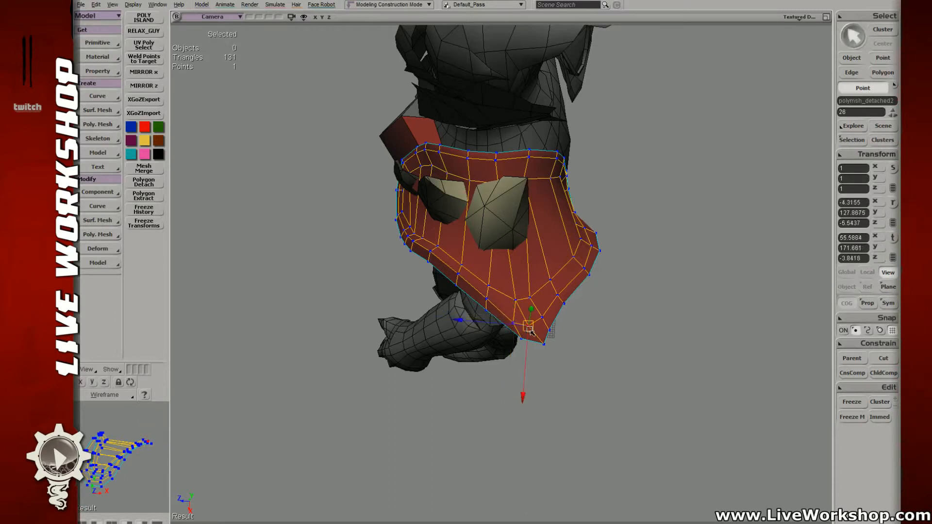
pyautogui.click(544, 344)
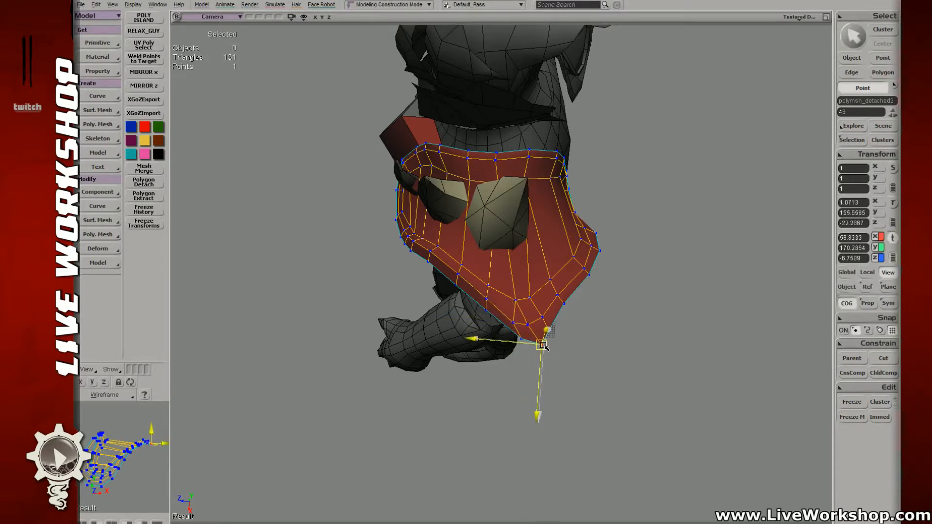
pyautogui.click(546, 348)
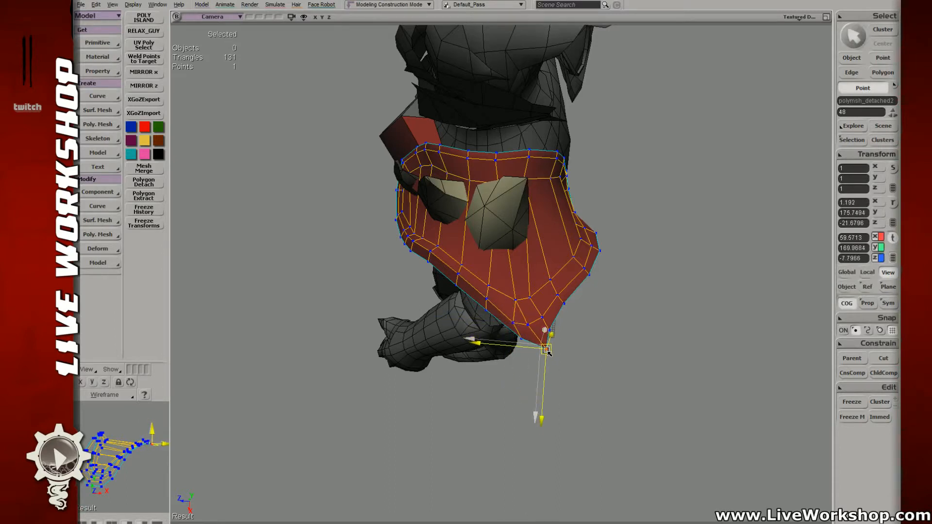
# - Move the two front-edge points beside the tip and the newly added border point slightly outward to smooth the outline
pyautogui.press('space')
pyautogui.press('space')
pyautogui.moveTo(536, 299); pyautogui.dragTo(506, 238, button='middle')
pyautogui.click(622, 283)
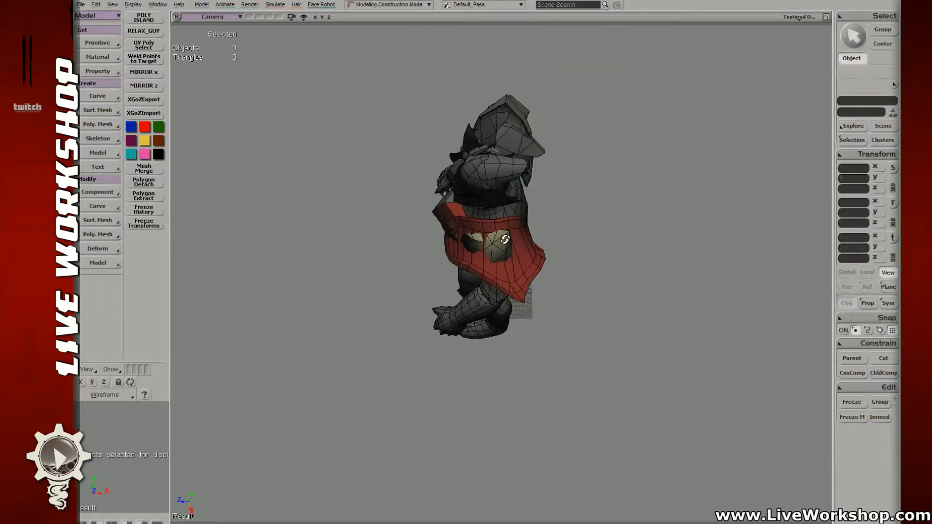
pyautogui.moveTo(505, 237); pyautogui.dragTo(530, 312, button='right')
pyautogui.press('t')
pyautogui.click(528, 308)
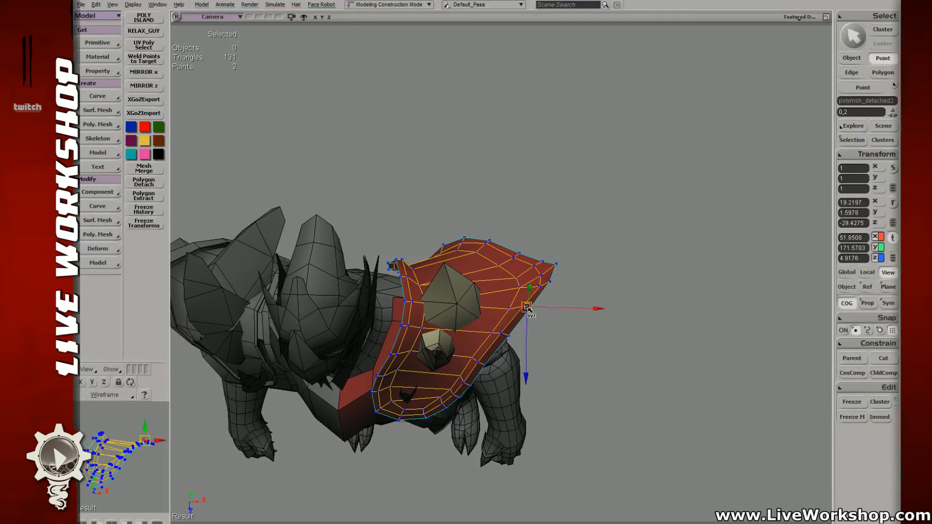
pyautogui.click(555, 286)
pyautogui.press('s')
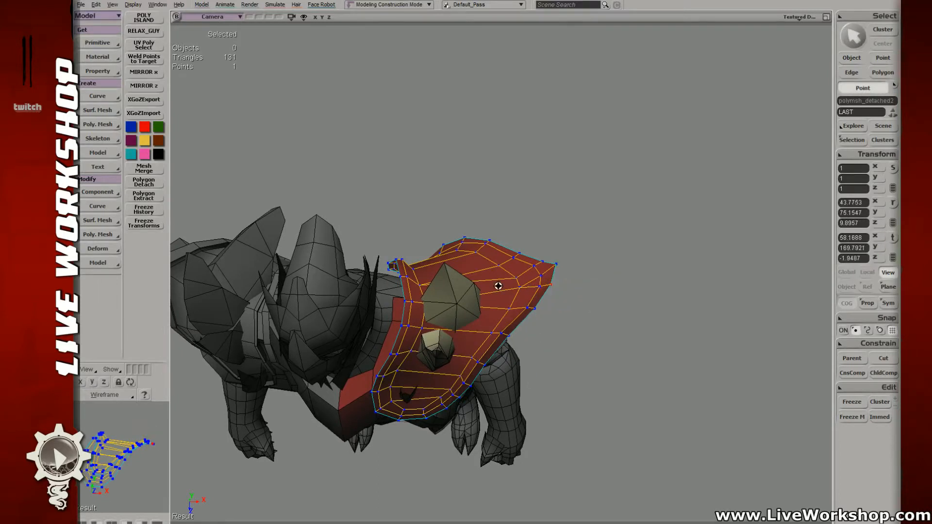
# - Move the two inner points behind the outer tip inward, toward the plate's large spike
pyautogui.moveTo(499, 285); pyautogui.dragTo(430, 286, button='right')
pyautogui.moveTo(407, 321); pyautogui.dragTo(521, 253, button='right')
pyautogui.moveTo(572, 269); pyautogui.dragTo(538, 310, button='right')
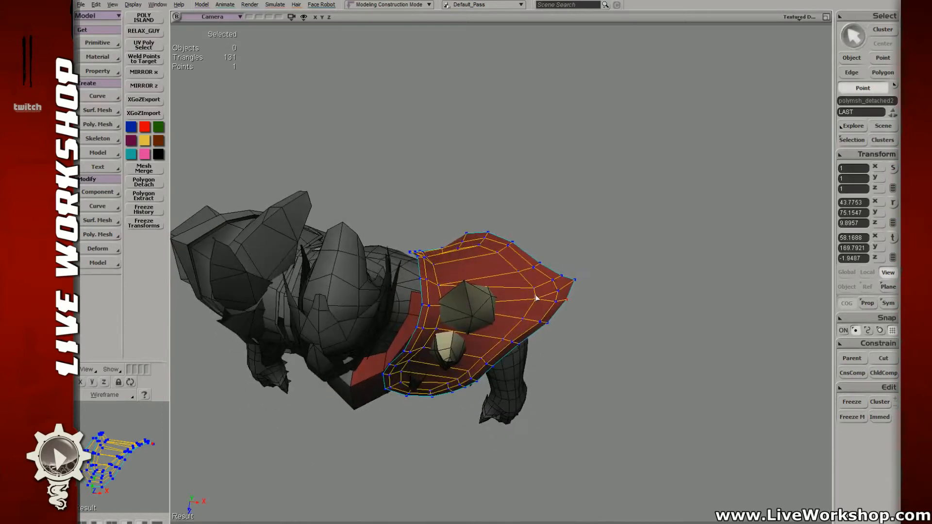
pyautogui.click(538, 297)
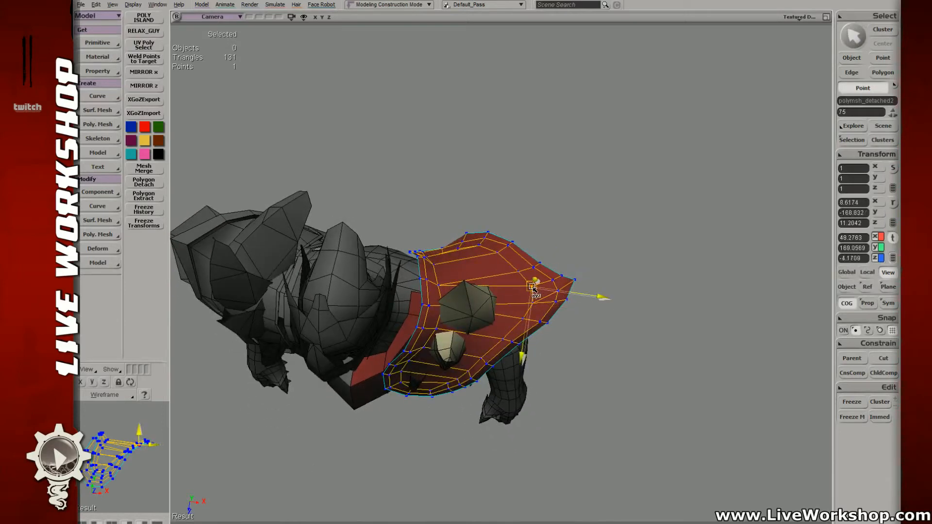
pyautogui.click(531, 308)
pyautogui.click(530, 310)
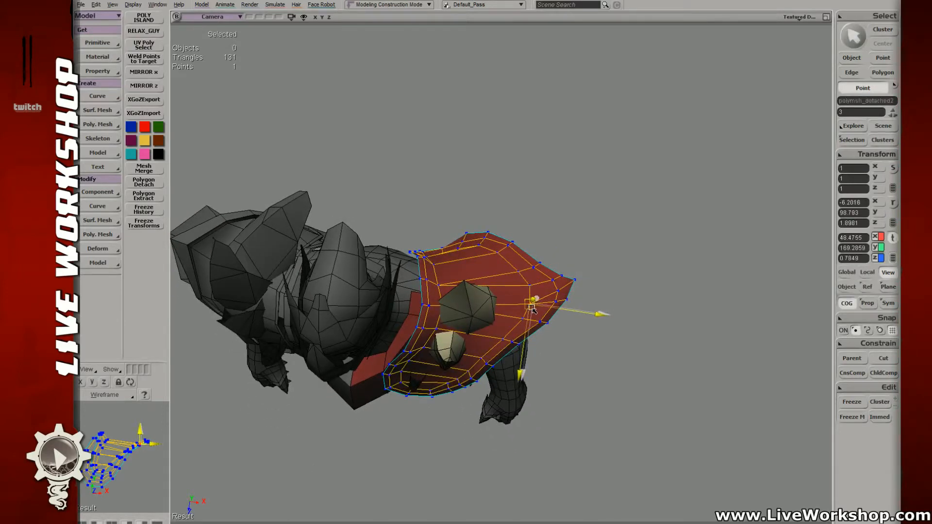
pyautogui.click(532, 286)
pyautogui.press('space')
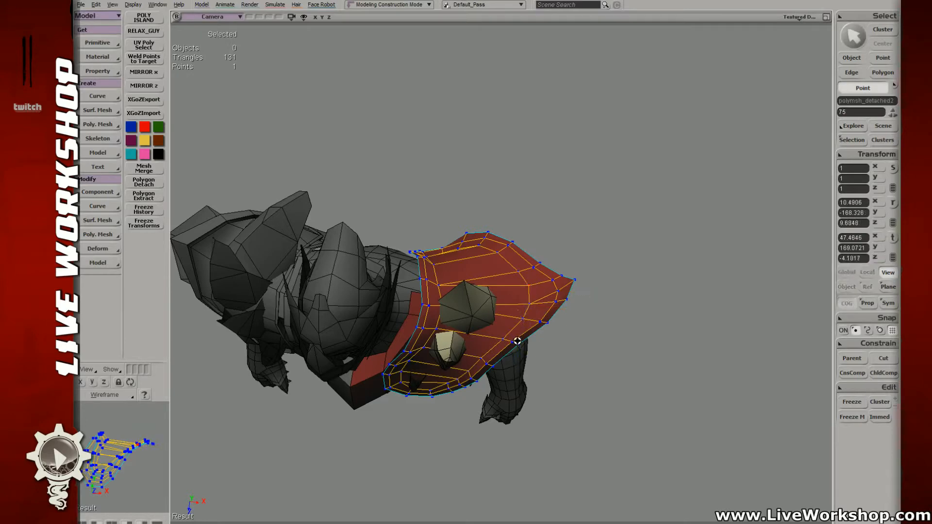
# - From the front, move the points on the lower stretch of the plate's outer edge down toward the bottom corner
pyautogui.moveTo(517, 341); pyautogui.dragTo(578, 268, button='right')
pyautogui.moveTo(564, 280); pyautogui.dragTo(576, 269, button='middle')
pyautogui.moveTo(576, 268); pyautogui.dragTo(564, 266, button='right')
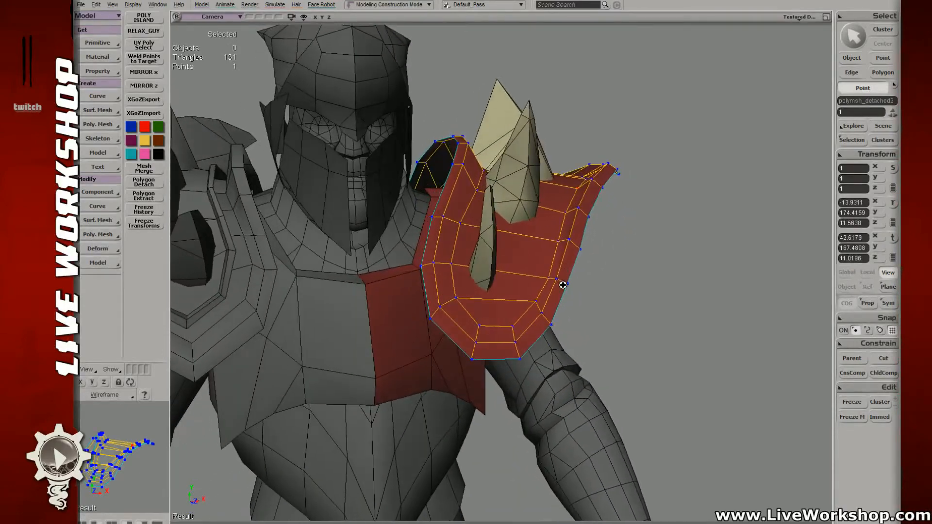
pyautogui.press('t')
pyautogui.moveTo(545, 273); pyautogui.dragTo(556, 298)
pyautogui.press('v')
pyautogui.press('t')
pyautogui.moveTo(525, 295); pyautogui.dragTo(542, 346)
pyautogui.press('v')
# - Lower the inner and border points around the plate's lower outer corner to round its outline
pyautogui.press('t')
pyautogui.press('v')
pyautogui.press('t')
pyautogui.press('v')
pyautogui.press('t')
pyautogui.click(549, 339)
pyautogui.press('v')
pyautogui.press('t')
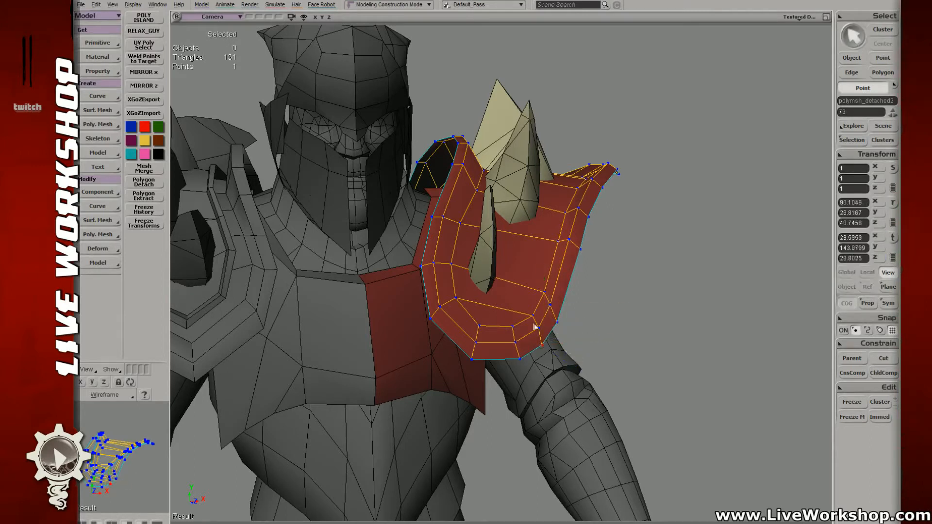
# - From the front, reposition the three points at the shoulder plate's inner lower corner and the border points just above them
pyautogui.moveTo(470, 341); pyautogui.dragTo(470, 340)
pyautogui.press('v')
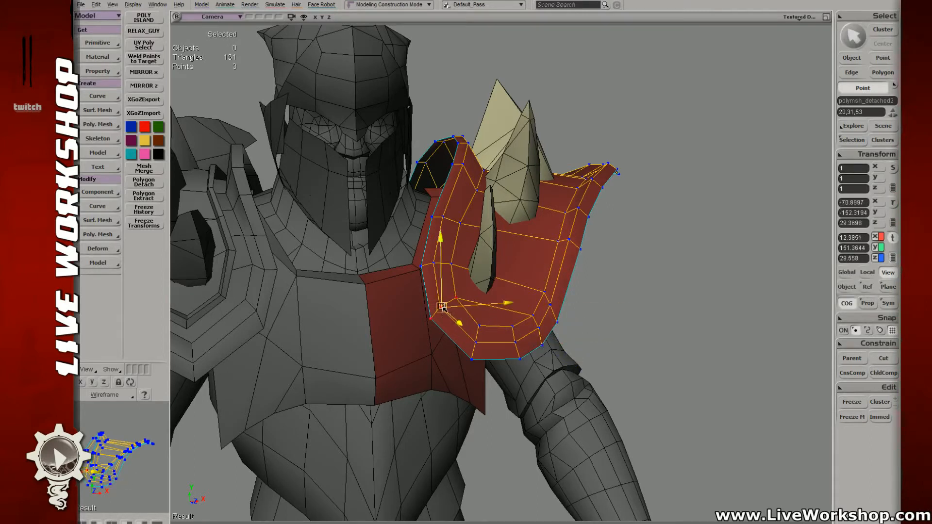
pyautogui.moveTo(442, 306); pyautogui.dragTo(447, 320)
pyautogui.press('t')
pyautogui.press('v')
pyautogui.moveTo(412, 247); pyautogui.dragTo(434, 276)
pyautogui.press('t')
# - From the side, shift the six inner border points beside the smaller spikes slightly forward
pyautogui.moveTo(429, 209); pyautogui.dragTo(490, 262)
pyautogui.press('8')
pyautogui.click(531, 232)
pyautogui.press('8')
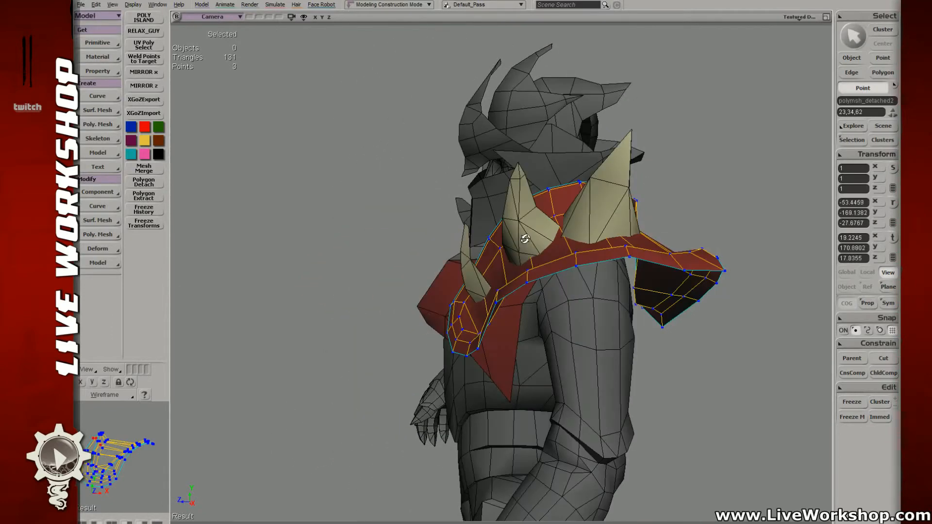
pyautogui.press('8')
pyautogui.press('8')
pyautogui.moveTo(483, 199)
pyautogui.mouseDown()
pyautogui.moveTo(529, 252)
pyautogui.moveTo(514, 246)
pyautogui.mouseUp()
pyautogui.press('v')
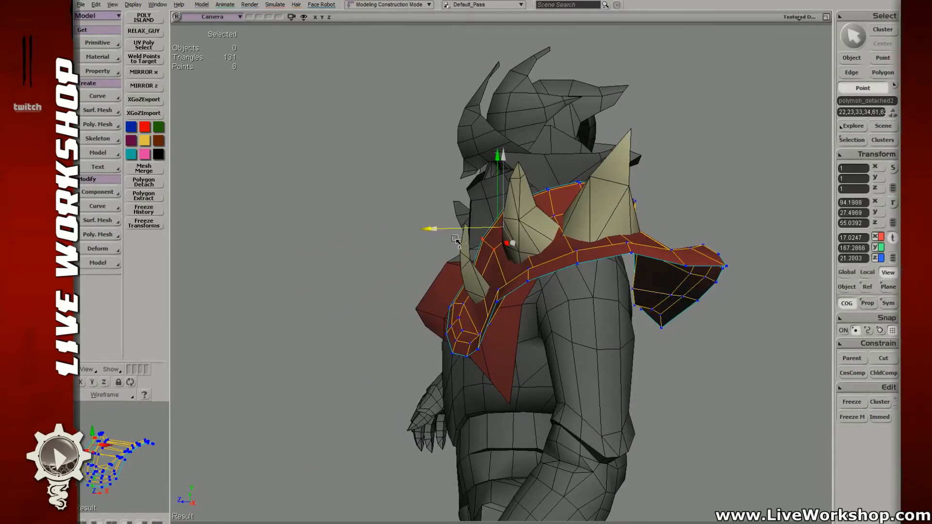
pyautogui.moveTo(459, 243); pyautogui.dragTo(530, 262)
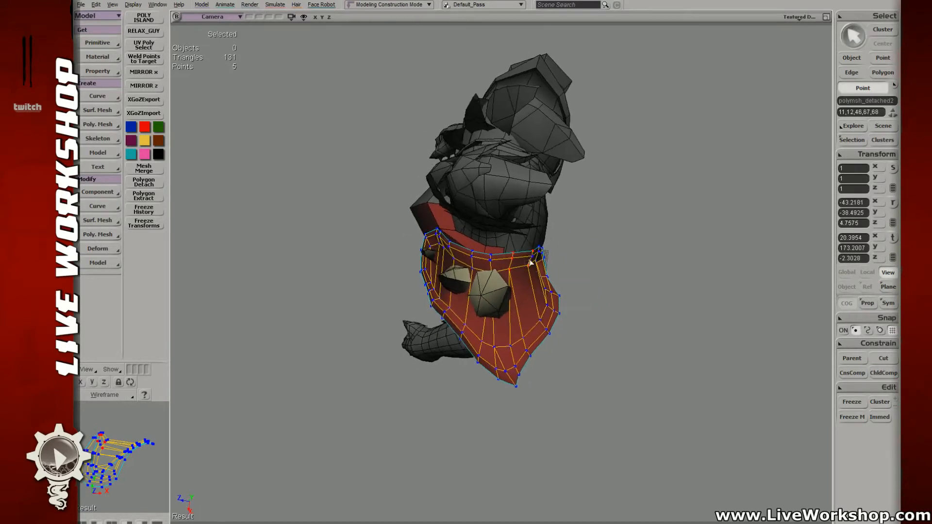
# - From above, adjust the five points along the plate's neck-side border and clear the selection
pyautogui.moveTo(536, 269); pyautogui.dragTo(537, 271, button='middle')
pyautogui.press('v')
pyautogui.moveTo(486, 261)
pyautogui.mouseDown()
pyautogui.moveTo(513, 243)
pyautogui.moveTo(491, 222)
pyautogui.moveTo(498, 226)
pyautogui.moveTo(488, 278)
pyautogui.mouseUp()
pyautogui.press('o')
pyautogui.press('v')
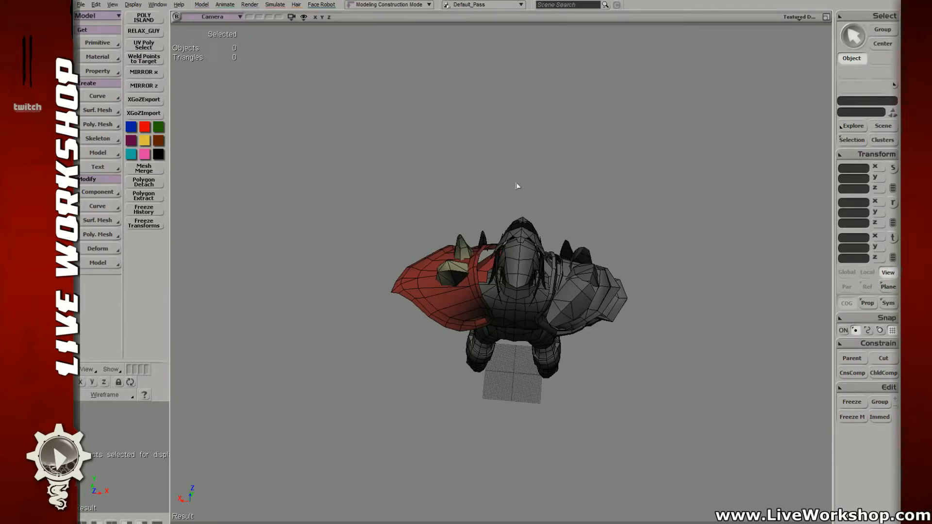
# - Examine the reshaped shoulder plate from above, the front and both front angles, comparing it with the opposite shoulder armour
pyautogui.press('s')
pyautogui.moveTo(537, 215); pyautogui.dragTo(651, 162, button='right')
pyautogui.moveTo(604, 207); pyautogui.dragTo(585, 222)
pyautogui.moveTo(595, 233); pyautogui.dragTo(655, 250, button='middle')
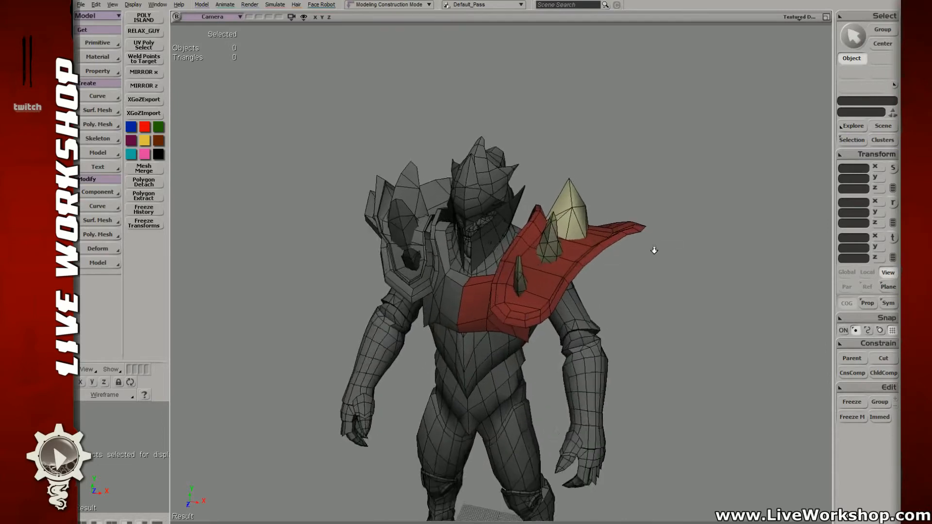
pyautogui.moveTo(654, 250); pyautogui.dragTo(607, 218, button='right')
pyautogui.moveTo(607, 218); pyautogui.dragTo(641, 233, button='middle')
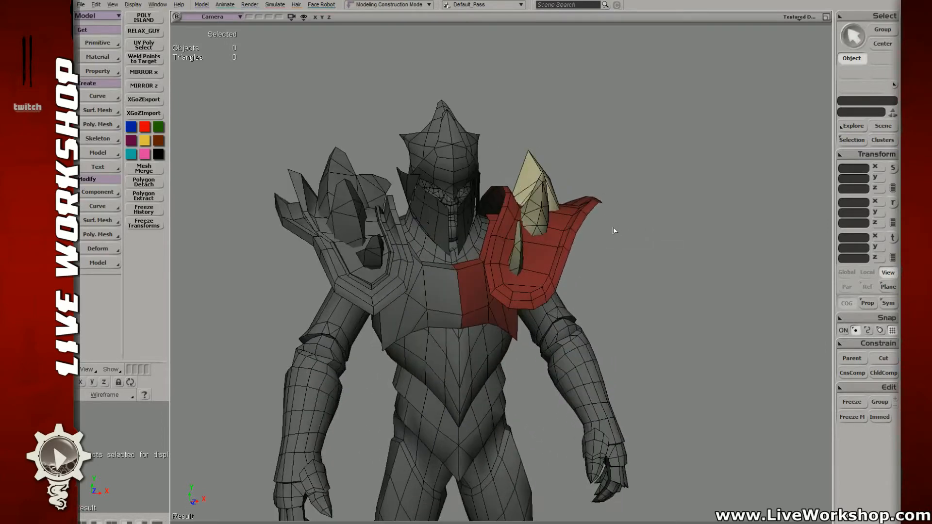
pyautogui.moveTo(614, 231); pyautogui.dragTo(429, 508, button='right')
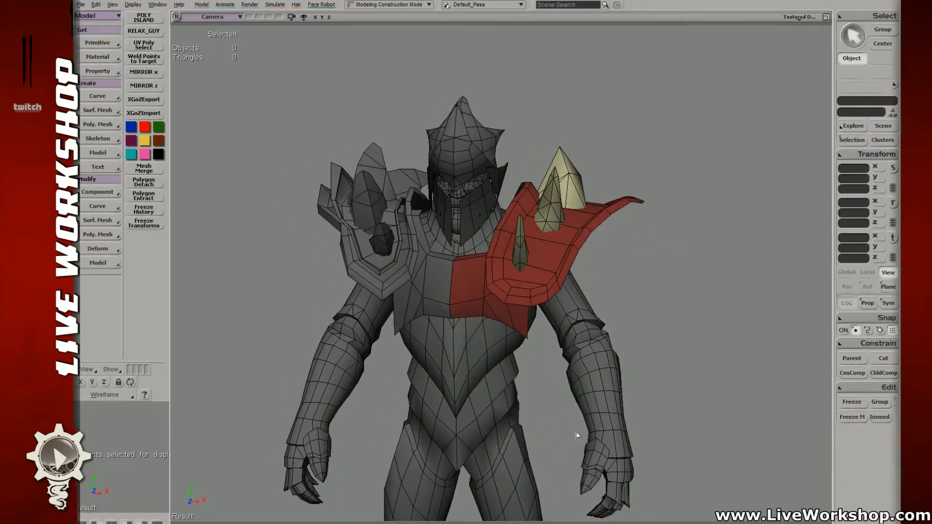
pyautogui.moveTo(578, 435); pyautogui.dragTo(462, 280, button='right')
pyautogui.moveTo(461, 279); pyautogui.dragTo(551, 327, button='middle')
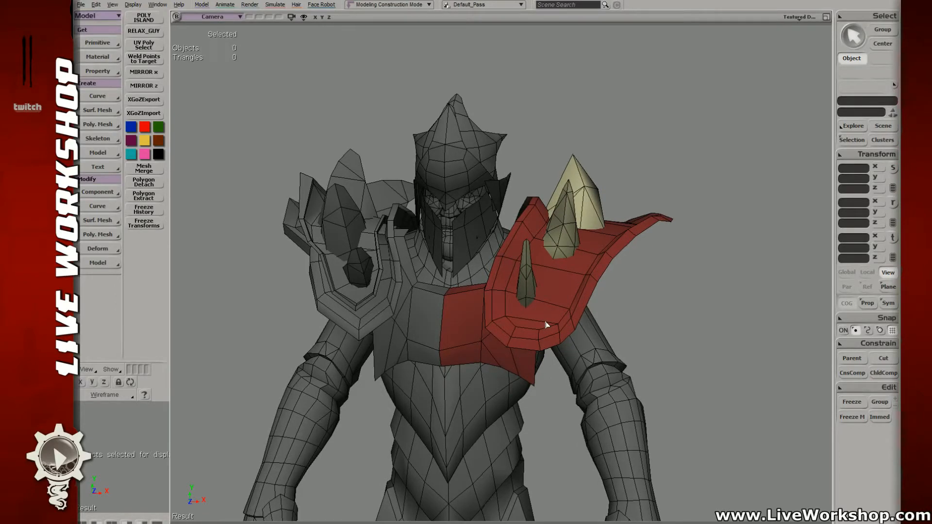
pyautogui.moveTo(528, 319); pyautogui.dragTo(520, 286, button='right')
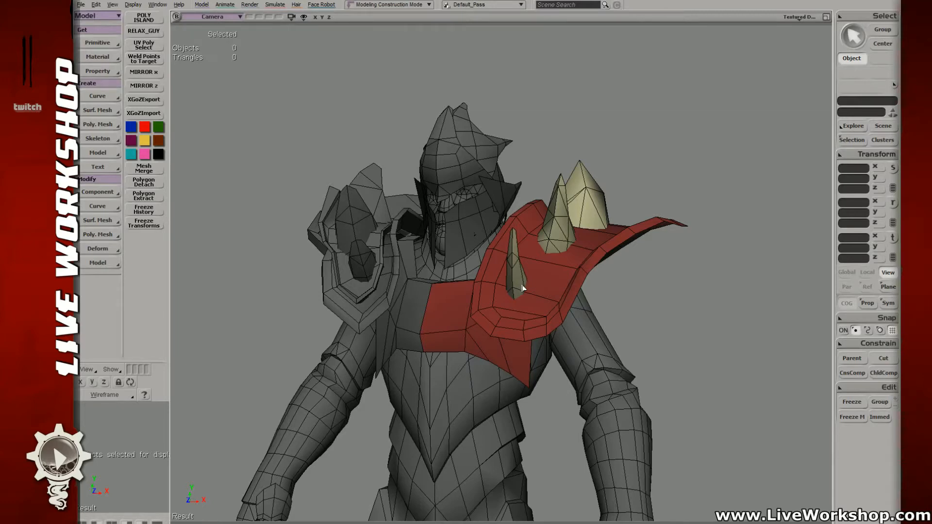
pyautogui.moveTo(526, 163); pyautogui.dragTo(541, 170, button='right')
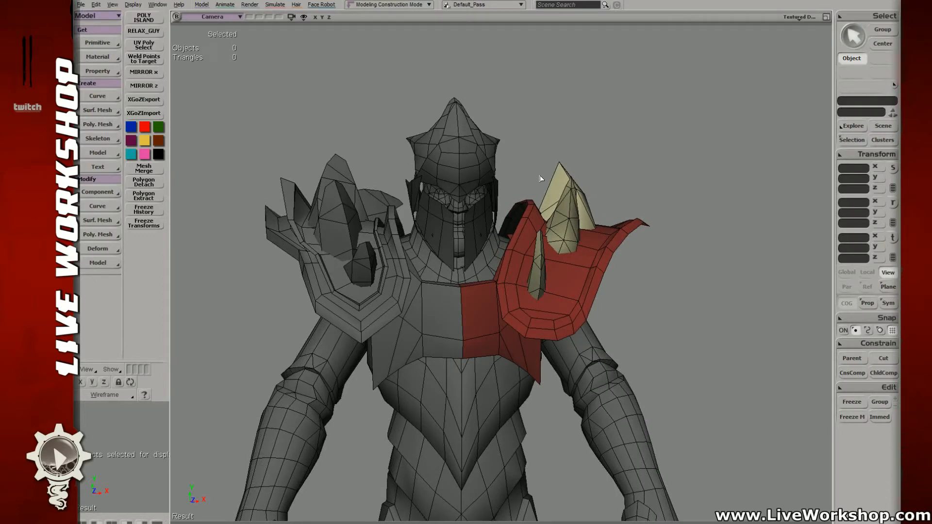
pyautogui.press('s')
pyautogui.moveTo(567, 286); pyautogui.dragTo(542, 292)
pyautogui.moveTo(542, 291); pyautogui.dragTo(555, 287, button='middle')
pyautogui.moveTo(555, 287); pyautogui.dragTo(539, 270, button='right')
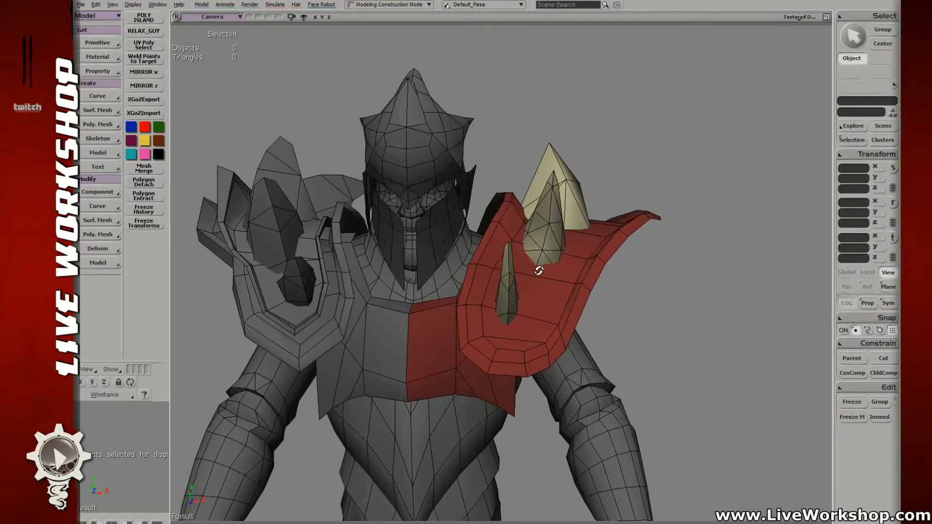
pyautogui.moveTo(539, 270); pyautogui.dragTo(552, 265, button='middle')
pyautogui.moveTo(552, 266); pyautogui.dragTo(566, 260)
pyautogui.moveTo(562, 274); pyautogui.dragTo(553, 261, button='right')
pyautogui.click(558, 261)
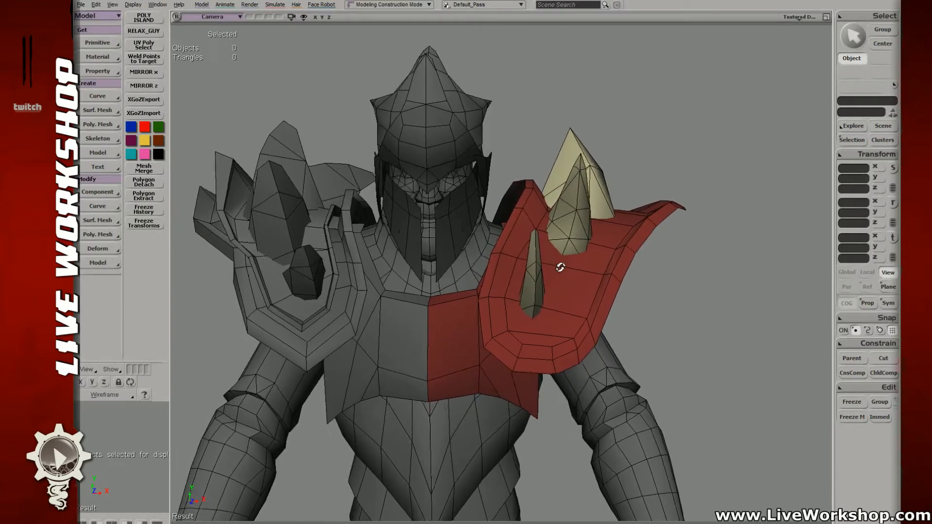
# - Raise the upper edge of the plate's inner front border slightly and nudge the border point below it
pyautogui.press('t')
pyautogui.press('e')
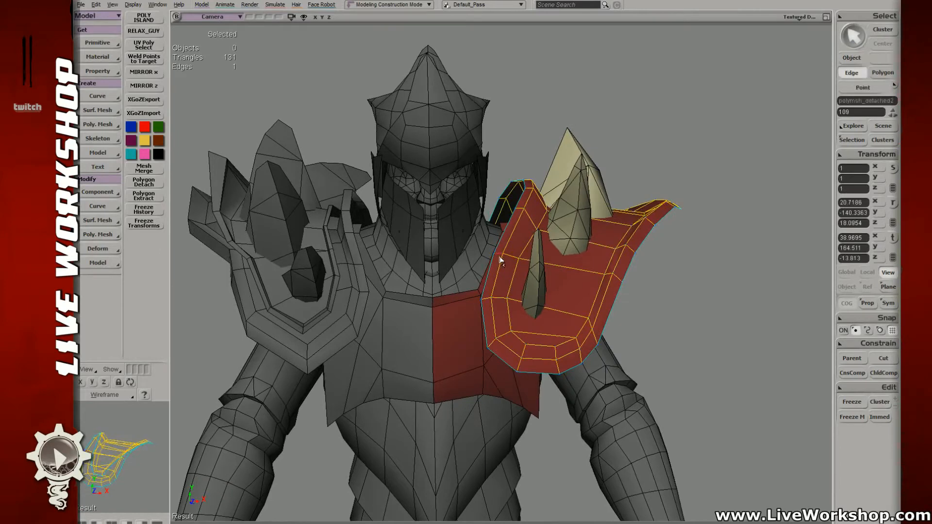
pyautogui.click(500, 254)
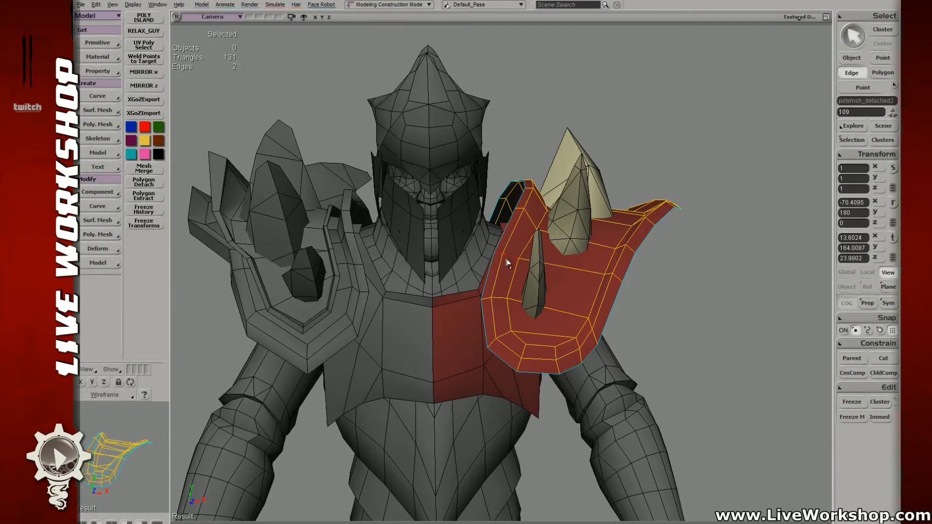
pyautogui.press('v')
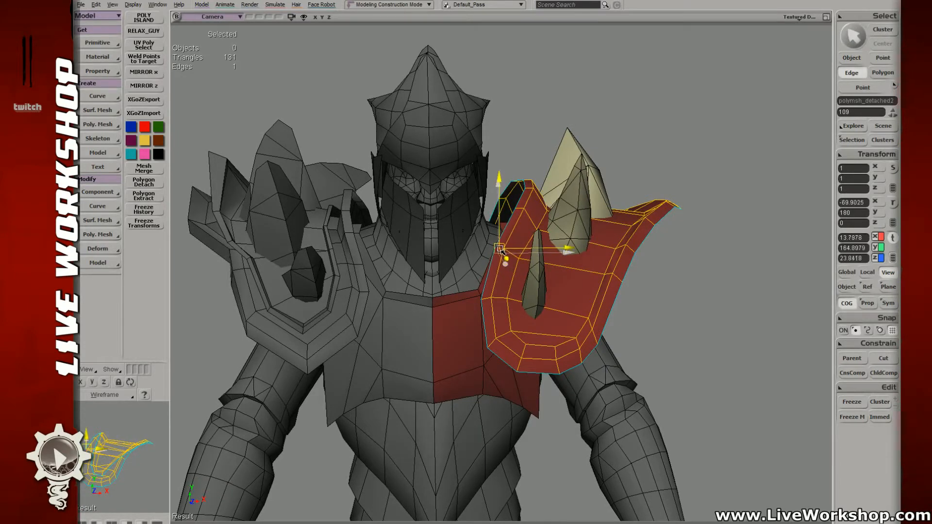
pyautogui.press('t')
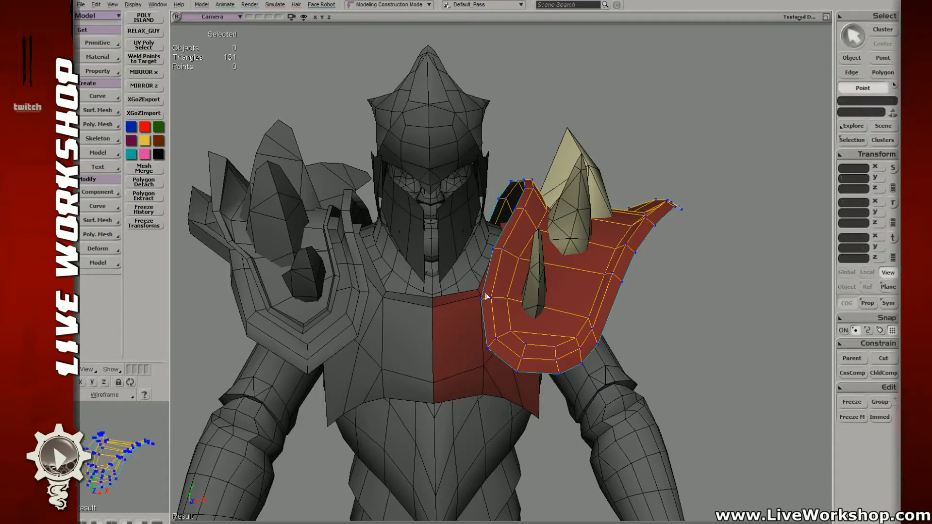
pyautogui.click(482, 298)
pyautogui.press('v')
pyautogui.moveTo(484, 303); pyautogui.dragTo(486, 301)
# - Move the points at the plate's inner bottom corner slightly up and toward the chest
pyautogui.moveTo(475, 336); pyautogui.dragTo(520, 376)
pyautogui.press('v')
pyautogui.press('t')
pyautogui.press('v')
pyautogui.press('t')
pyautogui.press('v')
# - Adjust the outer pair of points on the plate's bottom border and the two points beside them
pyautogui.moveTo(514, 370); pyautogui.dragTo(561, 379)
pyautogui.press('t')
pyautogui.press('v')
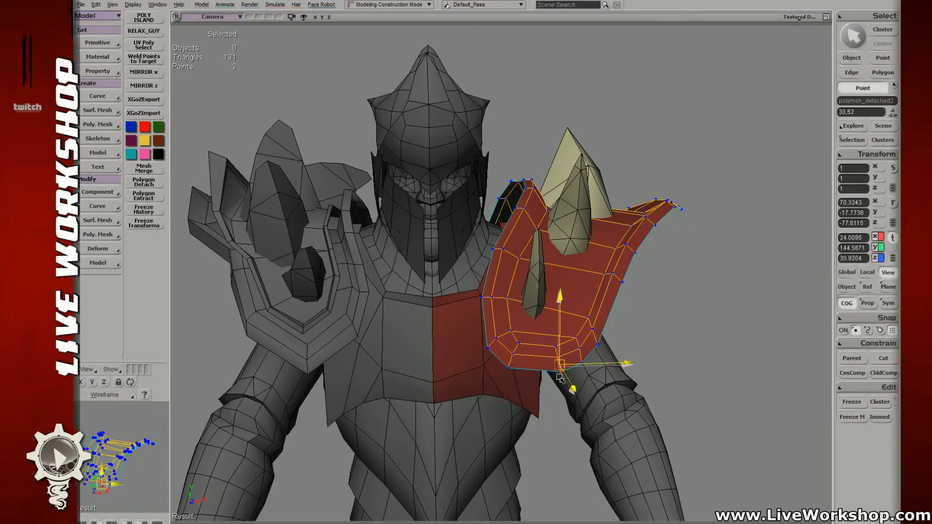
pyautogui.press('t')
pyautogui.press('v')
pyautogui.moveTo(574, 343); pyautogui.dragTo(583, 363)
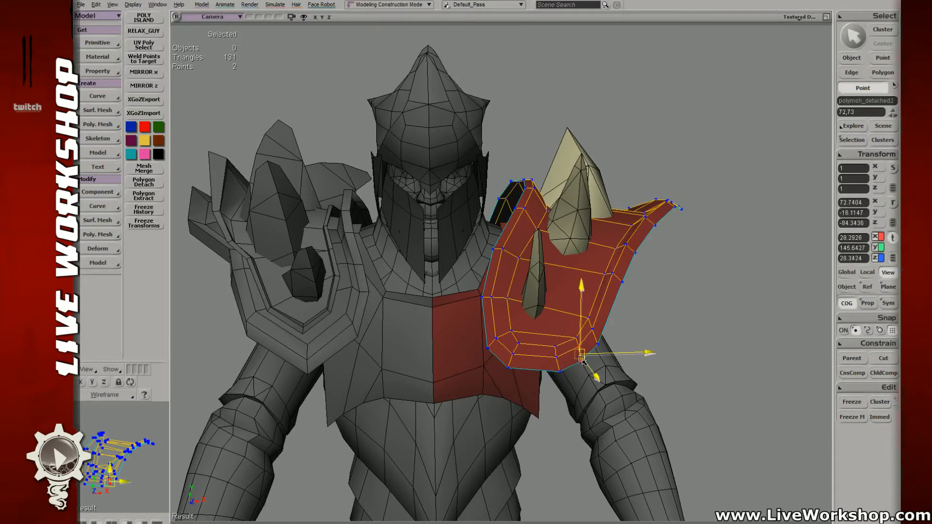
# - Refine the points around the outer bottom corner, shifting the bottom border's three outer points farther outward
pyautogui.press('t')
pyautogui.press('v')
pyautogui.moveTo(589, 324); pyautogui.dragTo(559, 357)
pyautogui.press('t')
pyautogui.press('v')
pyautogui.press('t')
pyautogui.click(579, 360)
pyautogui.press('v')
pyautogui.press('t')
pyautogui.click(557, 368)
pyautogui.keyDown('shift'); pyautogui.click(554, 348); pyautogui.keyUp('shift')
pyautogui.press('v')
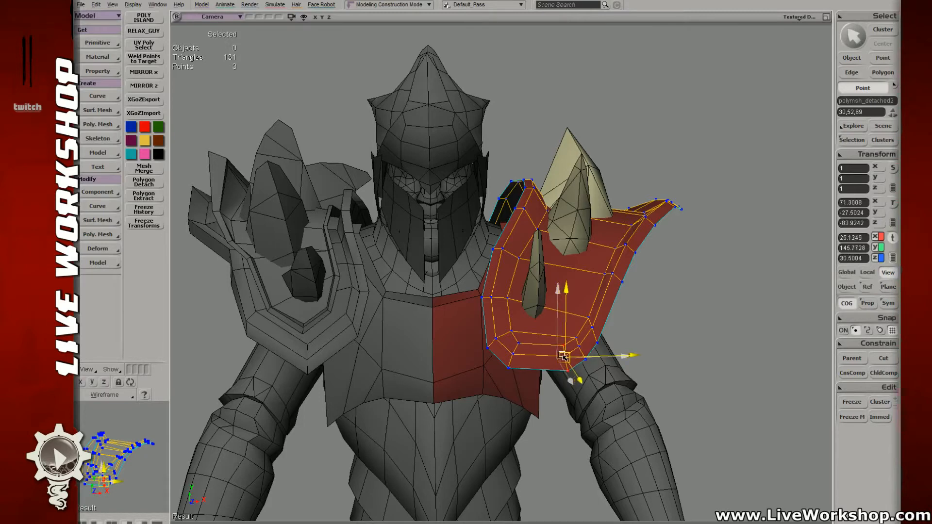
# - Shift the inner bottom corner points toward the chest, fine-tuning the border, middle and innermost points individually
pyautogui.press('t')
pyautogui.moveTo(505, 341); pyautogui.dragTo(525, 374)
pyautogui.press('v')
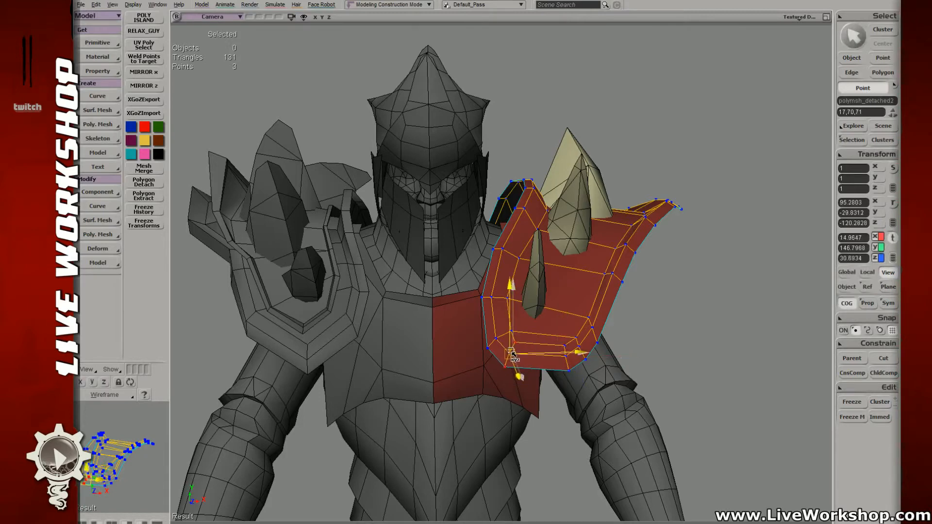
pyautogui.click(505, 367)
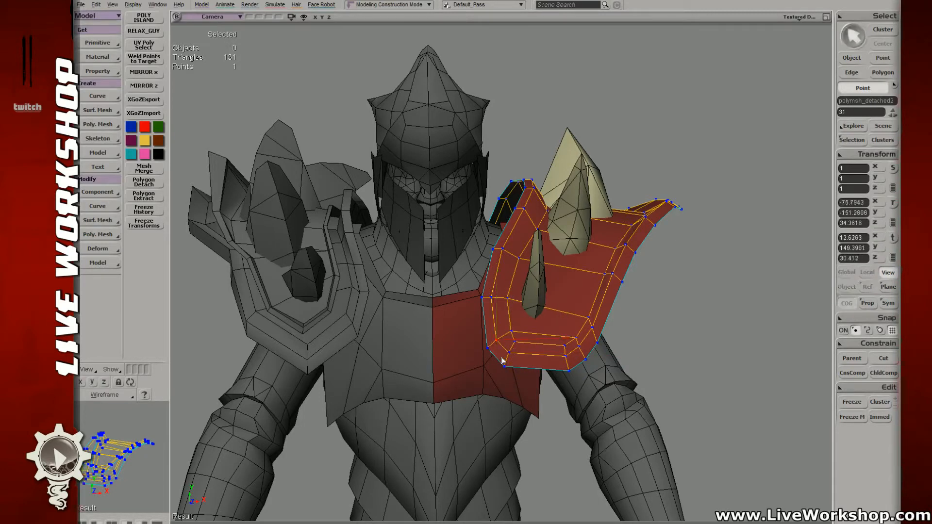
pyautogui.click(506, 351)
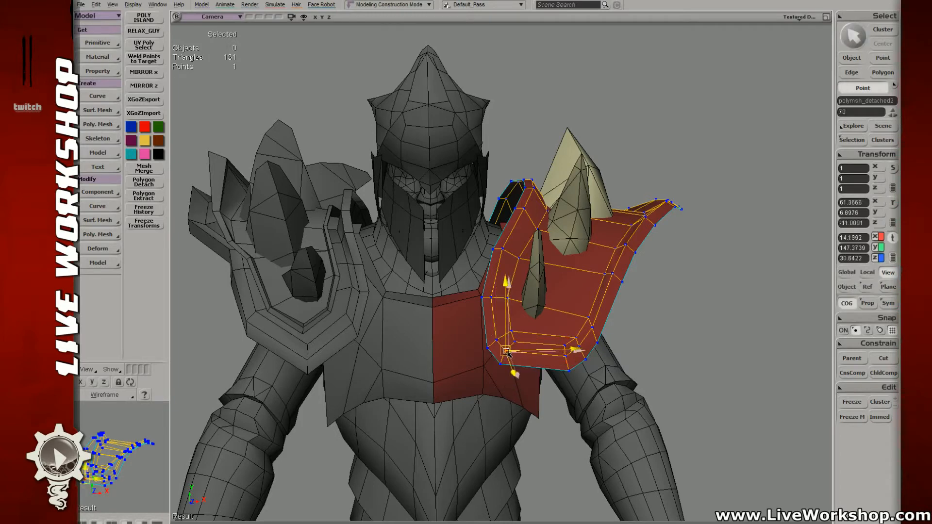
pyautogui.press('t')
pyautogui.click(515, 342)
pyautogui.press('v')
# - Deselect the plate and examine the whole character's silhouette from the front and from above
pyautogui.press('s')
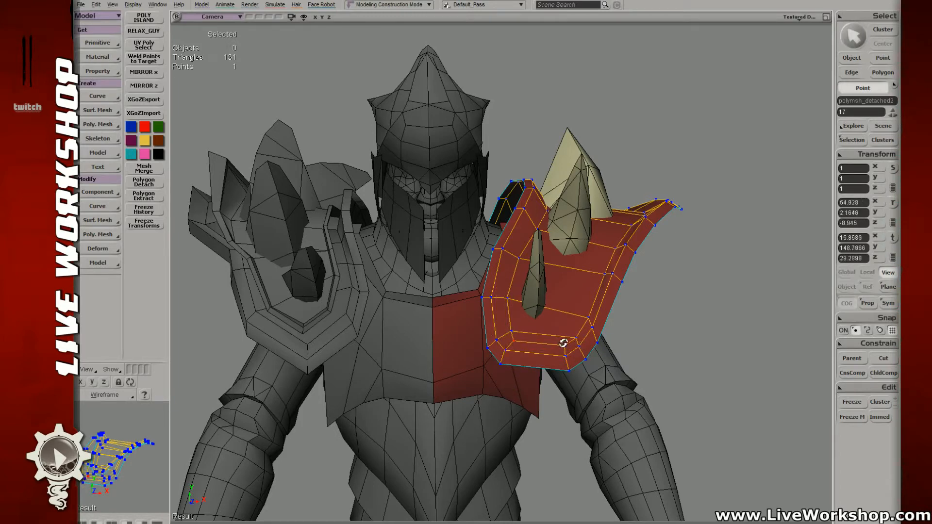
pyautogui.moveTo(563, 343); pyautogui.dragTo(512, 268, button='middle')
pyautogui.press('space')
pyautogui.press('s')
pyautogui.moveTo(618, 289); pyautogui.dragTo(544, 272, button='middle')
pyautogui.moveTo(543, 272); pyautogui.dragTo(549, 301, button='right')
pyautogui.moveTo(613, 276); pyautogui.dragTo(626, 297)
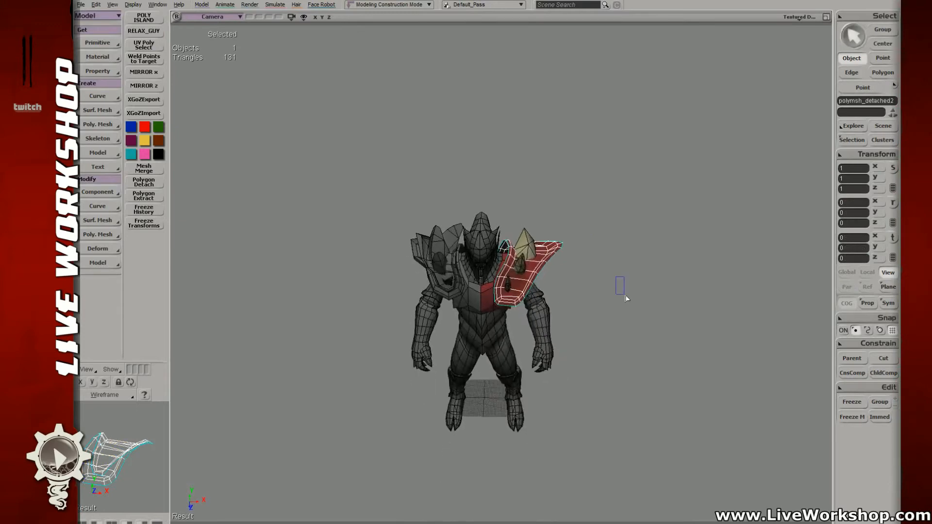
pyautogui.press('s')
pyautogui.moveTo(626, 298); pyautogui.dragTo(520, 296, button='right')
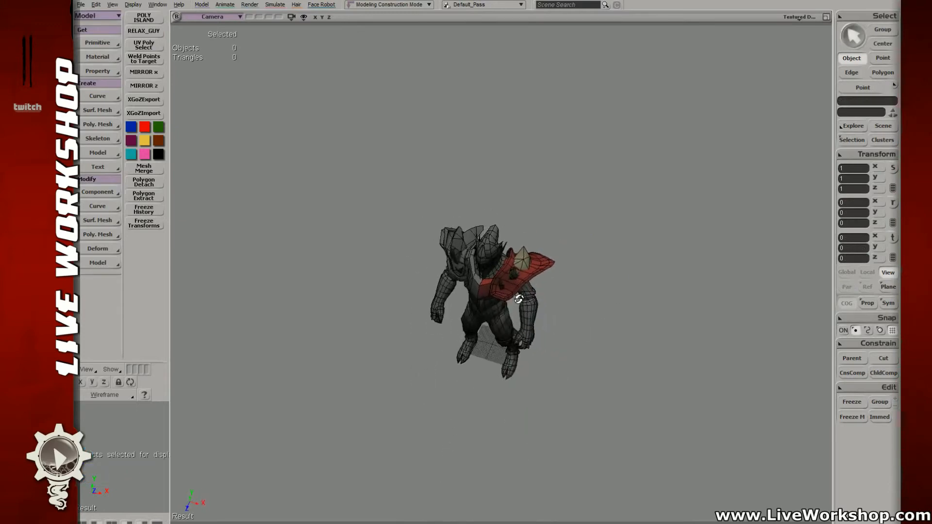
pyautogui.moveTo(520, 296); pyautogui.dragTo(533, 305, button='middle')
pyautogui.moveTo(534, 306); pyautogui.dragTo(544, 334, button='right')
pyautogui.moveTo(543, 334); pyautogui.dragTo(552, 344, button='middle')
pyautogui.moveTo(552, 344); pyautogui.dragTo(511, 264, button='right')
# - Select the plate's points and, from above, move the three points on the lower front border beside the smallest spike
pyautogui.press('space')
pyautogui.click(492, 271)
pyautogui.press('4')
pyautogui.press('t')
pyautogui.moveTo(510, 272); pyautogui.dragTo(483, 252)
pyautogui.press('6')
pyautogui.moveTo(483, 252); pyautogui.dragTo(515, 283, button='right')
pyautogui.press('t')
pyautogui.moveTo(515, 283); pyautogui.dragTo(491, 264)
pyautogui.press('v')
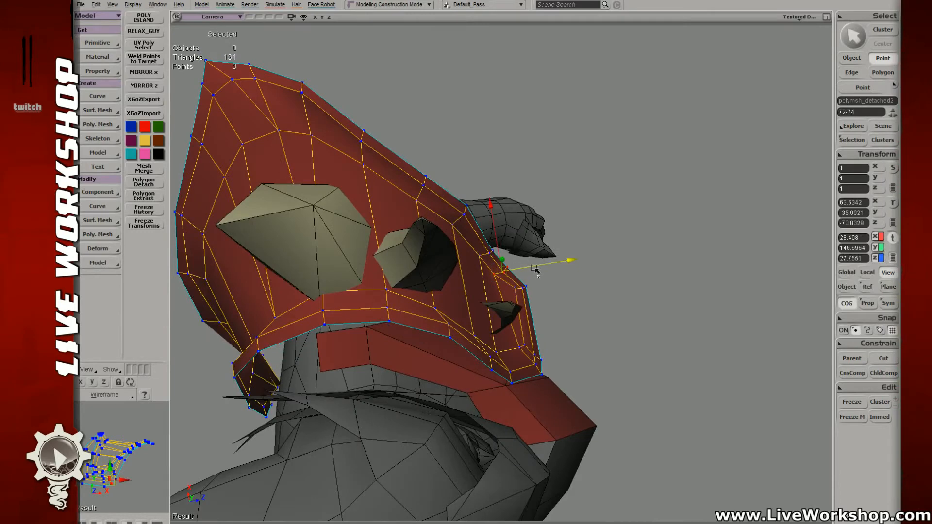
# - Move the front border's two points above the smallest spike inward to even out the outline
pyautogui.press('s')
pyautogui.moveTo(545, 277); pyautogui.dragTo(530, 285, button='middle')
pyautogui.moveTo(530, 285)
pyautogui.mouseDown(button='right')
pyautogui.moveTo(522, 282)
pyautogui.moveTo(549, 287)
pyautogui.mouseUp(button='right')
pyautogui.moveTo(549, 287); pyautogui.dragTo(234, 208, button='middle')
pyautogui.moveTo(546, 281); pyautogui.dragTo(528, 297, button='right')
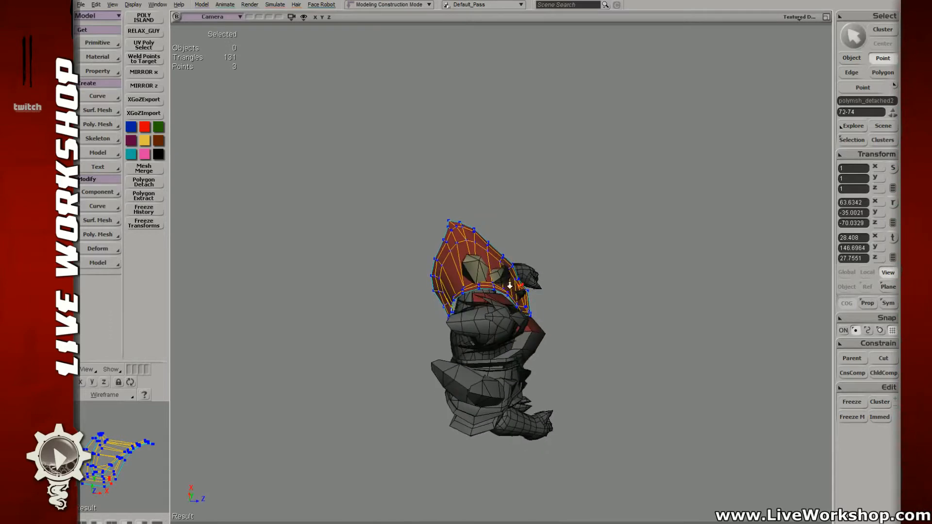
pyautogui.moveTo(510, 285); pyautogui.dragTo(478, 259, button='middle')
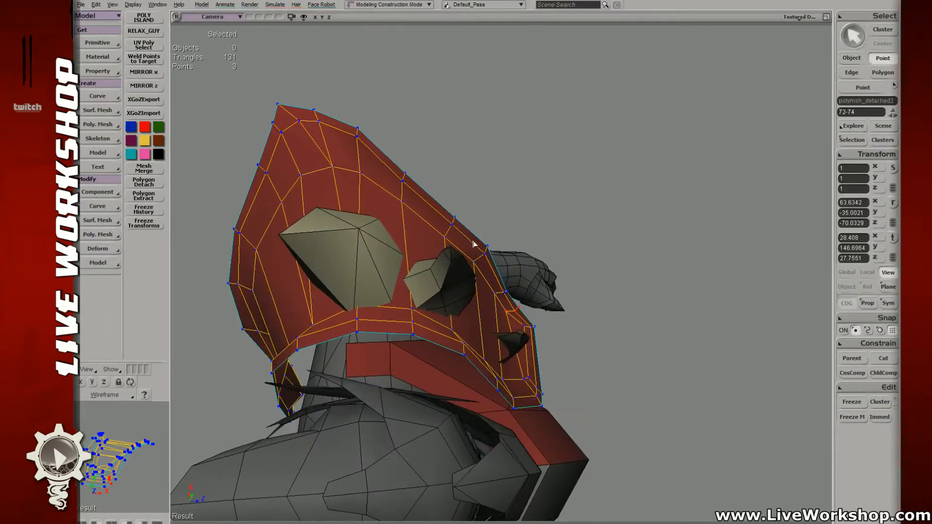
pyautogui.press('v')
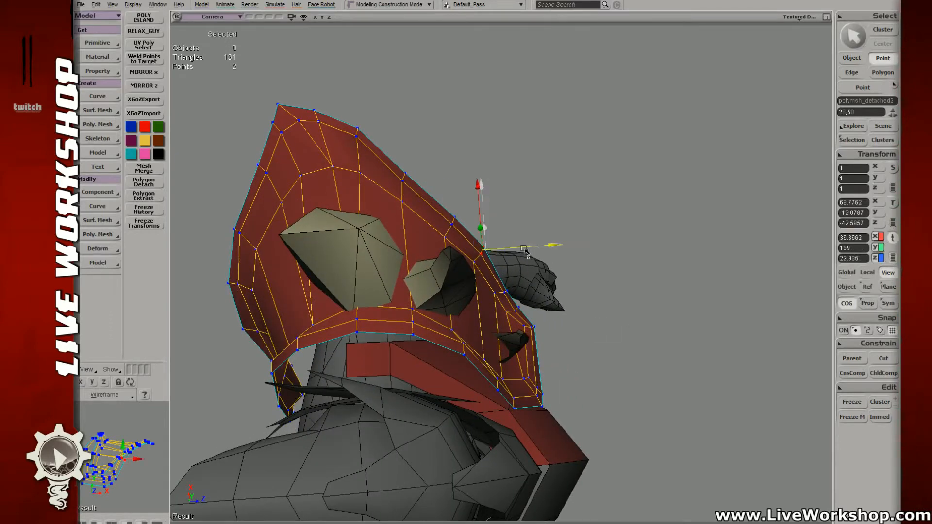
# - Nudge the next two front border points down the plate inward and adjust the single inner point beside them
pyautogui.press('t')
pyautogui.click(503, 288)
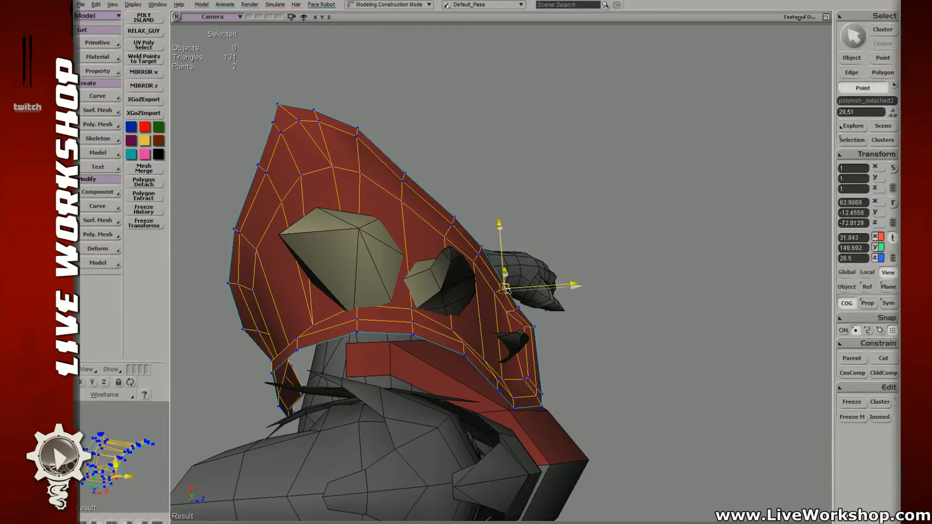
pyautogui.press('v')
pyautogui.moveTo(518, 305); pyautogui.dragTo(510, 312)
pyautogui.press('t')
pyautogui.click(507, 310)
pyautogui.press('v')
pyautogui.press('t')
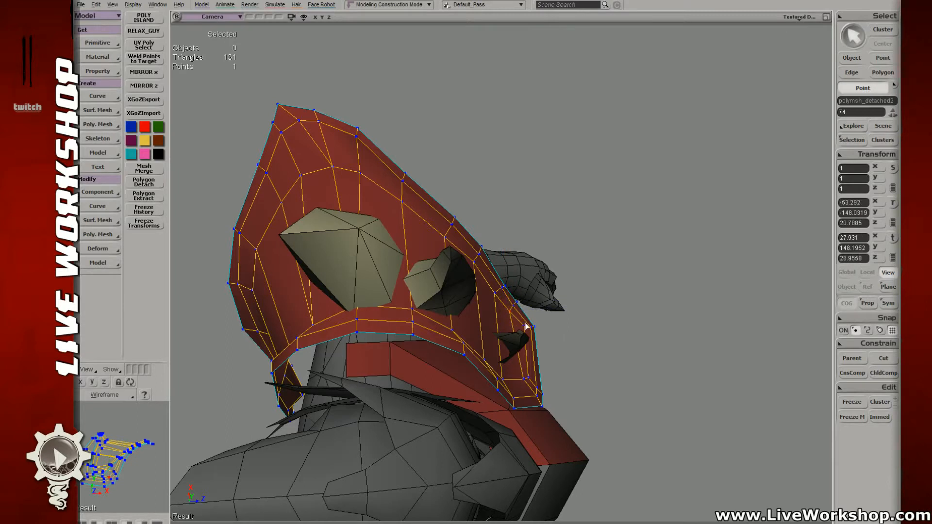
# - Pull the three points at the plate's front bottom corner inward and realign the neighbouring three points with the border
pyautogui.press('s')
pyautogui.moveTo(526, 324); pyautogui.dragTo(531, 314, button='right')
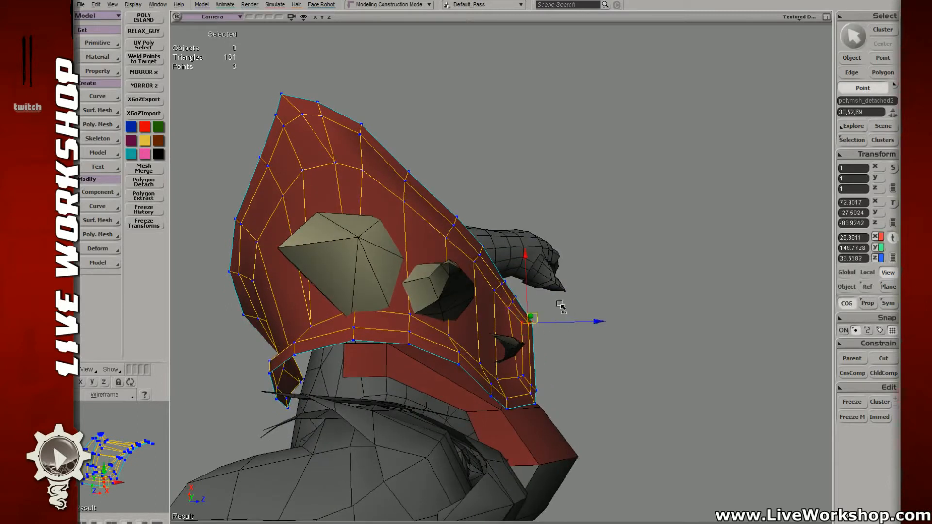
pyautogui.press('r')
pyautogui.moveTo(577, 293); pyautogui.dragTo(545, 333)
pyautogui.press('v')
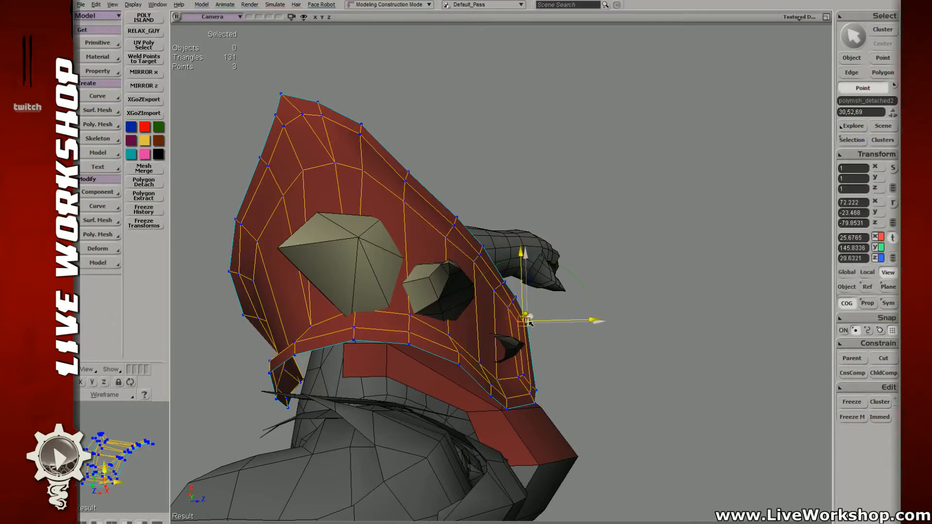
pyautogui.press('space')
pyautogui.press('v')
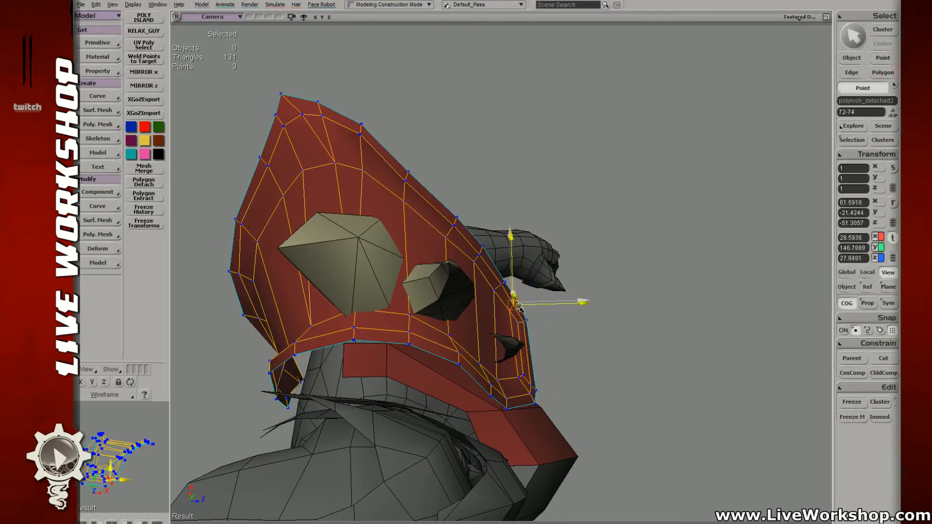
# - Move the three selected points on the plate's front border inward and shift the single inner point beside them
pyautogui.moveTo(520, 306); pyautogui.dragTo(505, 280)
pyautogui.press('v')
pyautogui.click(497, 294)
pyautogui.press('v')
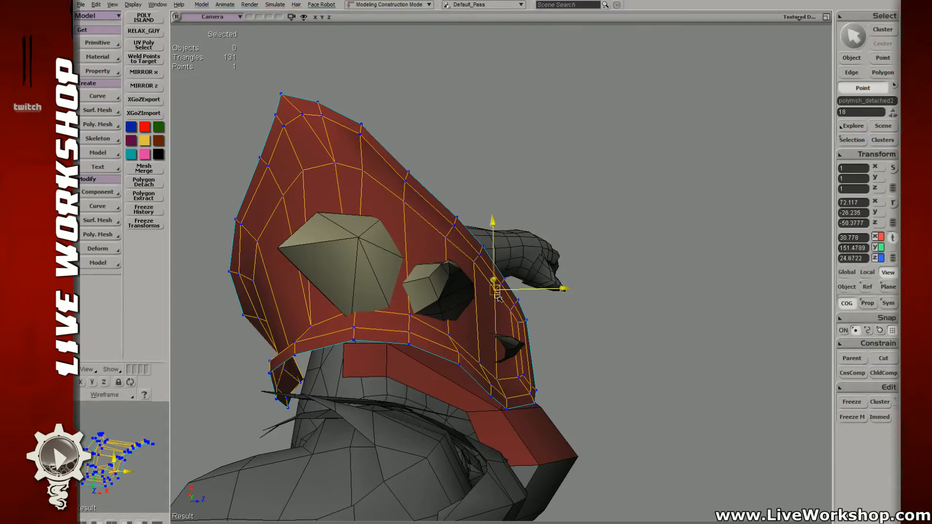
pyautogui.click(589, 262)
# - From above, pick and adjust the border points around the plate's front bottom corner
pyautogui.press('s')
pyautogui.moveTo(589, 262); pyautogui.dragTo(289, 154, button='middle')
pyautogui.moveTo(563, 233); pyautogui.dragTo(460, 204, button='right')
pyautogui.moveTo(460, 204); pyautogui.dragTo(522, 354, button='middle')
pyautogui.moveTo(523, 354); pyautogui.dragTo(500, 302, button='right')
pyautogui.press('t')
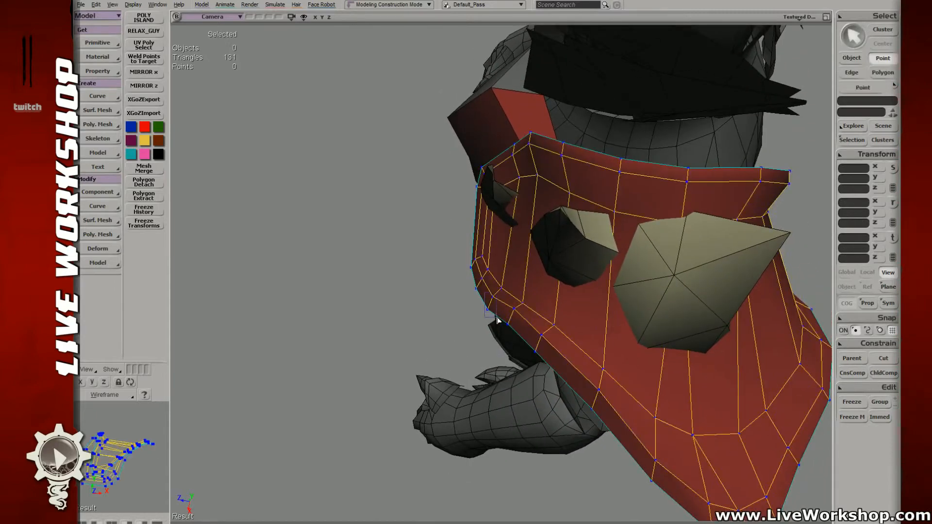
pyautogui.moveTo(497, 320); pyautogui.dragTo(514, 313)
pyautogui.click(520, 312)
pyautogui.press('space')
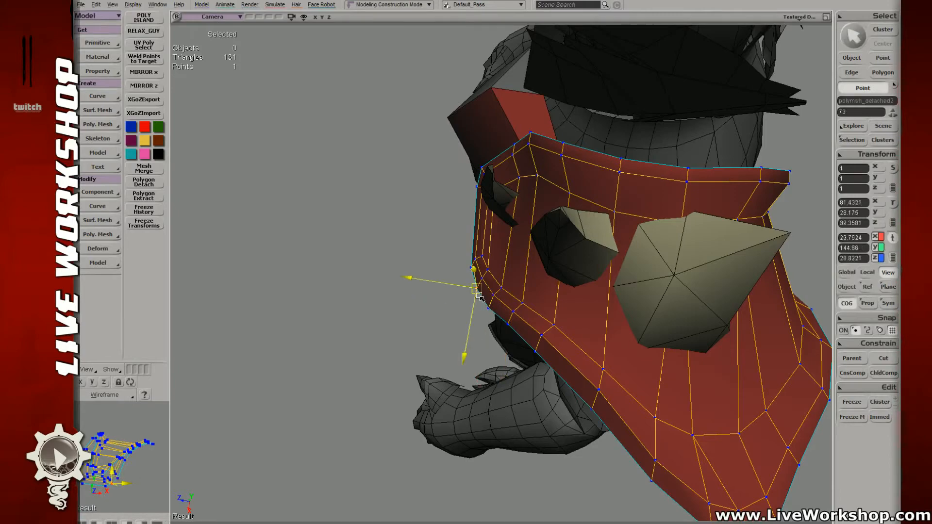
# - Shift the corner's neighbouring border points slightly to round off the plate's lower front outline
pyautogui.moveTo(476, 276); pyautogui.dragTo(493, 318, button='right')
pyautogui.press('v')
pyautogui.press('o')
pyautogui.press('v')
pyautogui.moveTo(493, 317); pyautogui.dragTo(491, 316)
pyautogui.press('s')
pyautogui.moveTo(492, 315); pyautogui.dragTo(523, 324, button='right')
pyautogui.press('v')
pyautogui.moveTo(523, 324); pyautogui.dragTo(523, 321)
pyautogui.press('s')
pyautogui.moveTo(522, 321); pyautogui.dragTo(498, 290, button='right')
pyautogui.press('s')
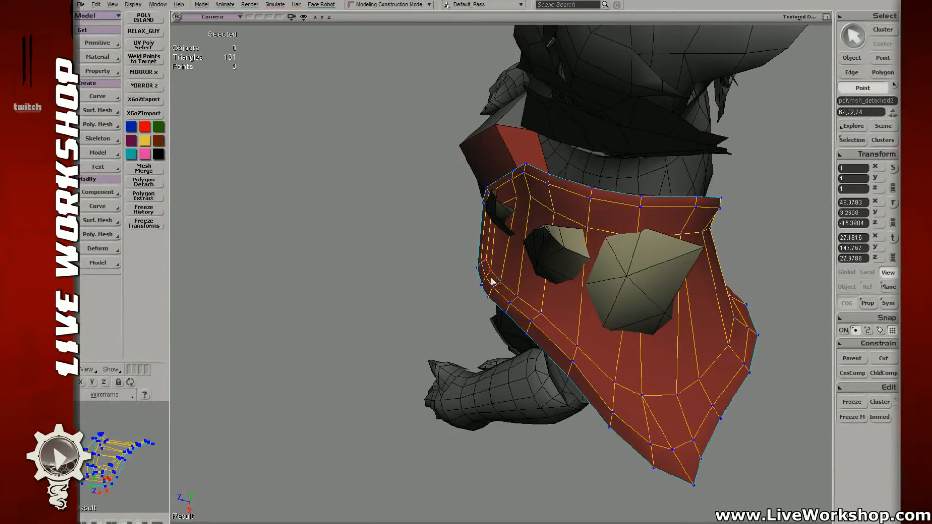
# - Move the inner points behind the front corner, then those along the lower border, in depth to even out the border strip
pyautogui.moveTo(505, 285); pyautogui.dragTo(493, 218, button='right')
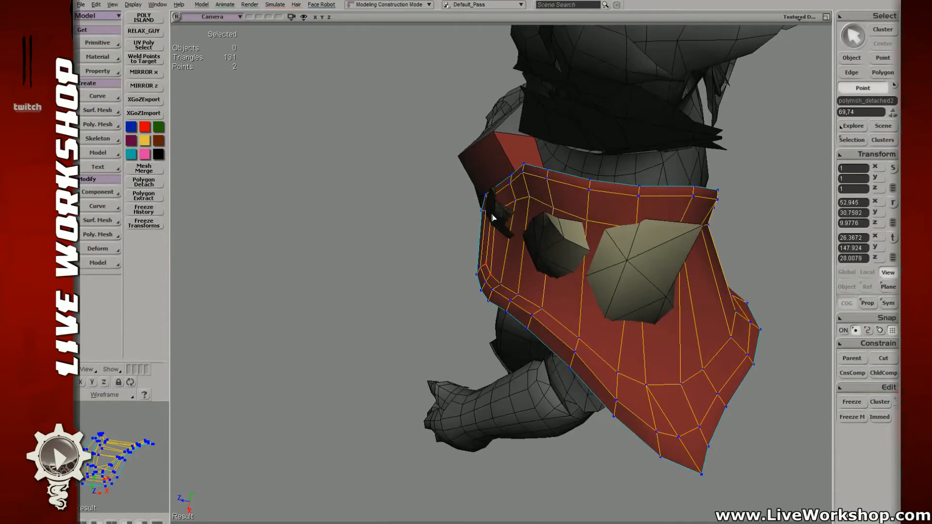
pyautogui.press('v')
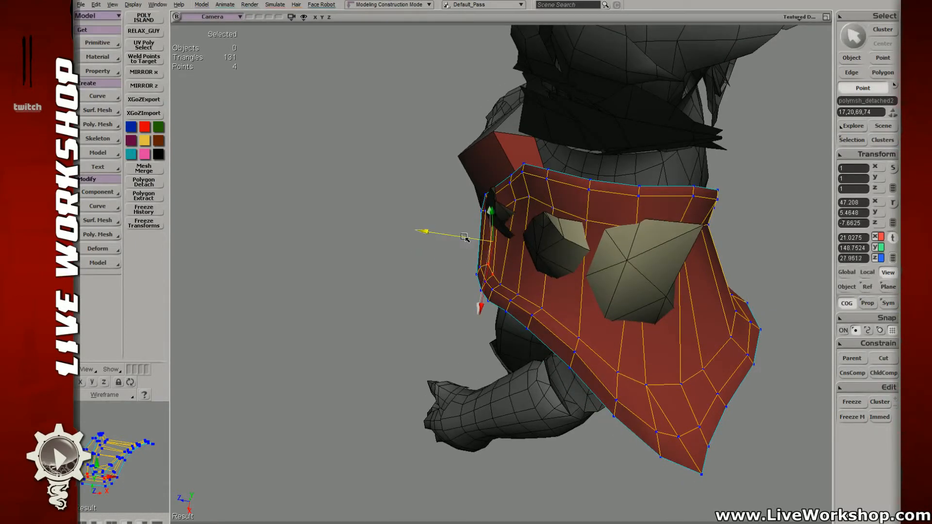
pyautogui.press('space')
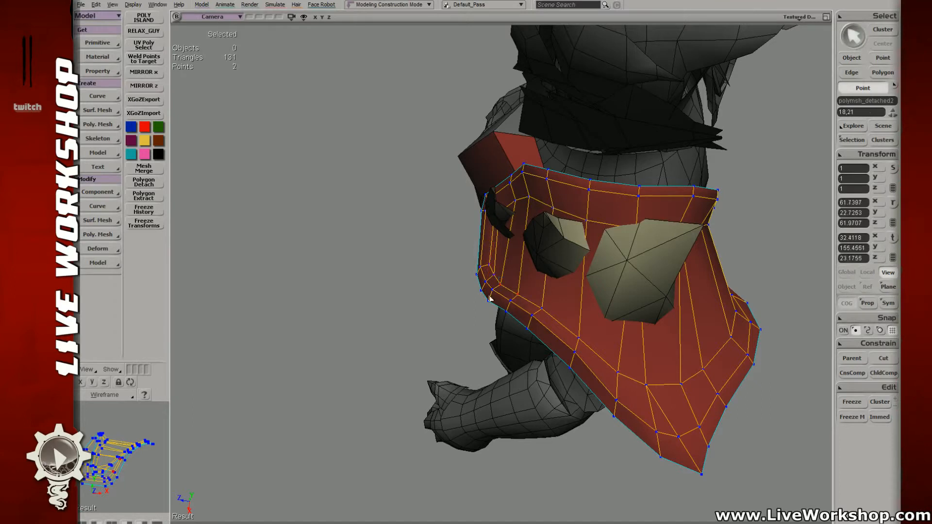
pyautogui.press('v')
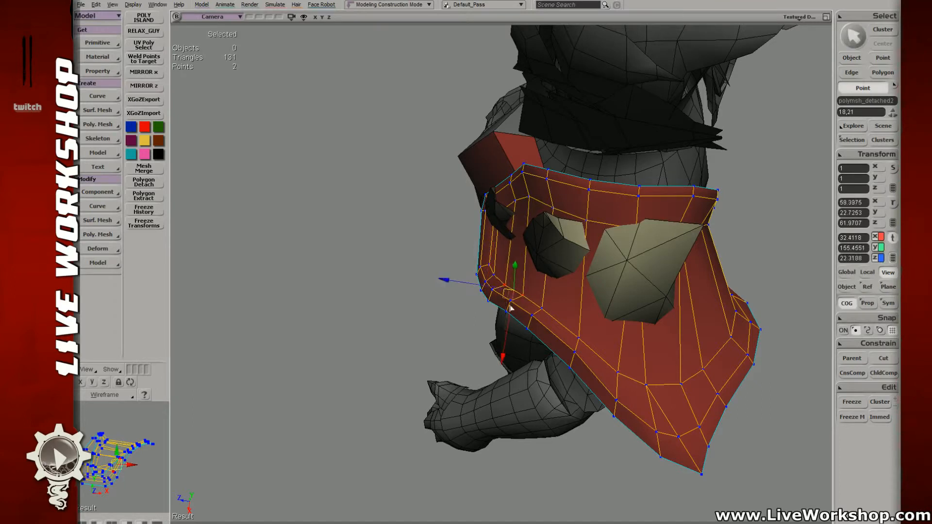
pyautogui.click(507, 302)
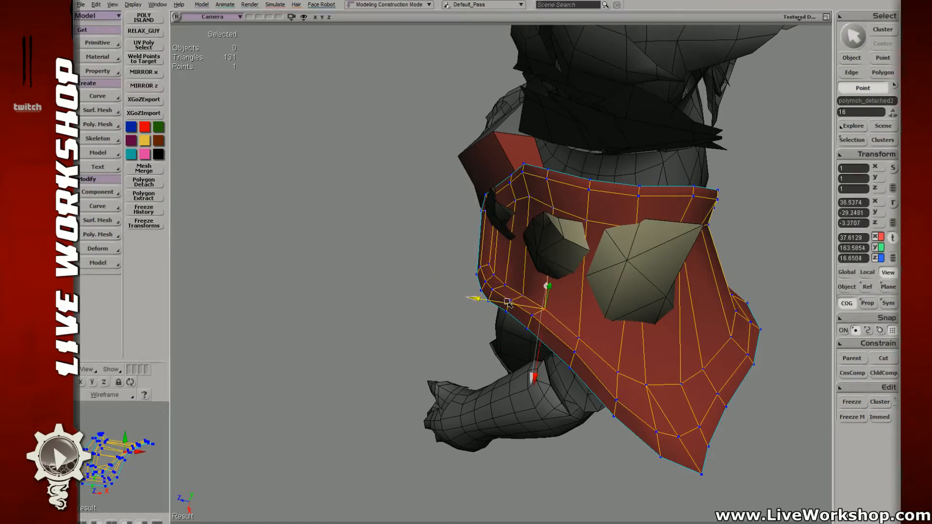
pyautogui.click(582, 338)
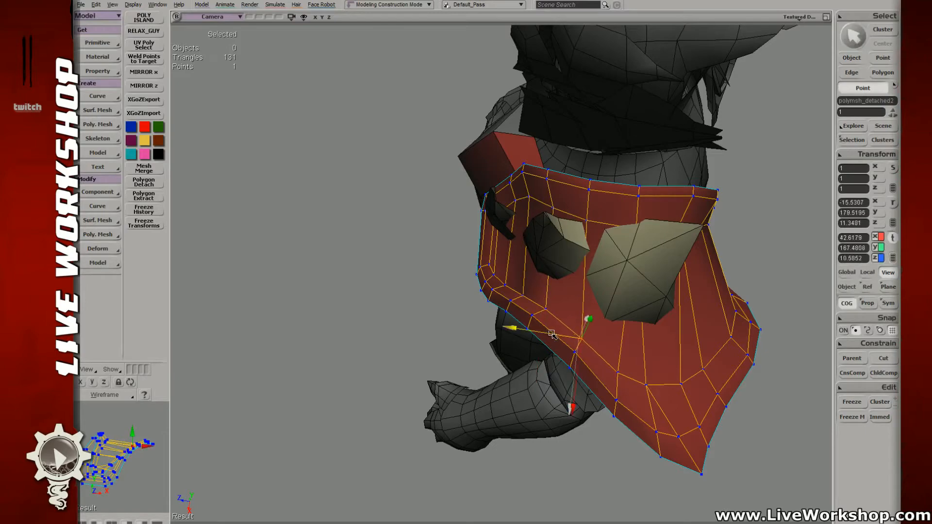
pyautogui.moveTo(552, 334); pyautogui.dragTo(559, 250)
# - Frame the whole character and select the grey shoulder armour with its spikes to read its triangle count
pyautogui.click(523, 256)
pyautogui.press('space')
pyautogui.press('a')
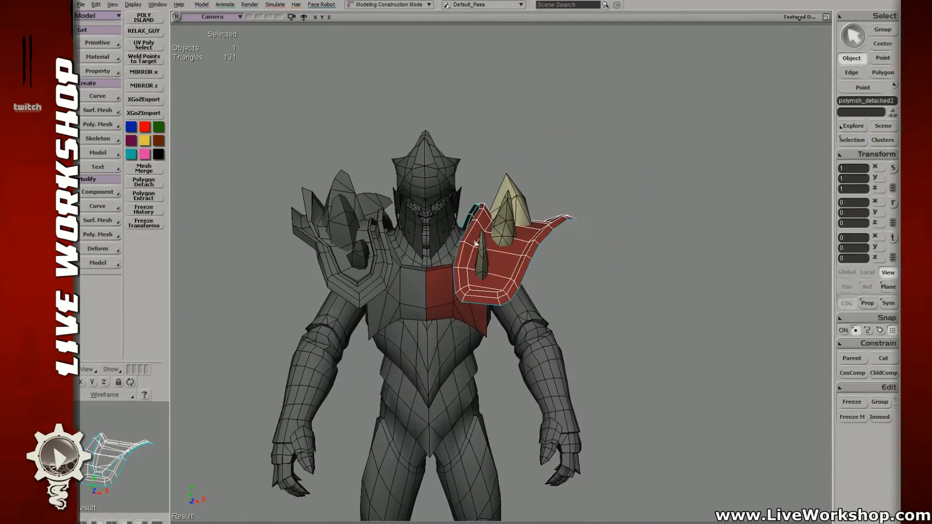
pyautogui.click(386, 264)
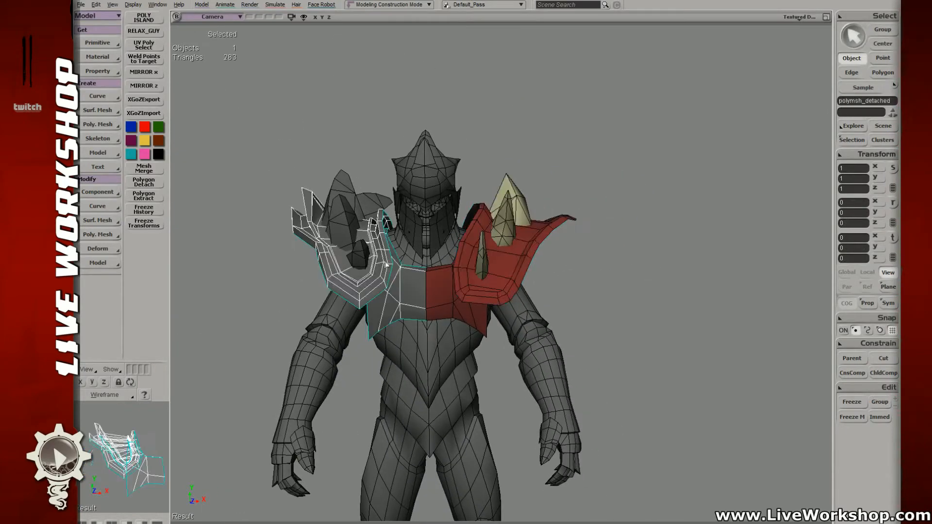
pyautogui.keyDown('shift'); pyautogui.click(345, 210); pyautogui.keyUp('shift')
pyautogui.moveTo(379, 213); pyautogui.dragTo(381, 213)
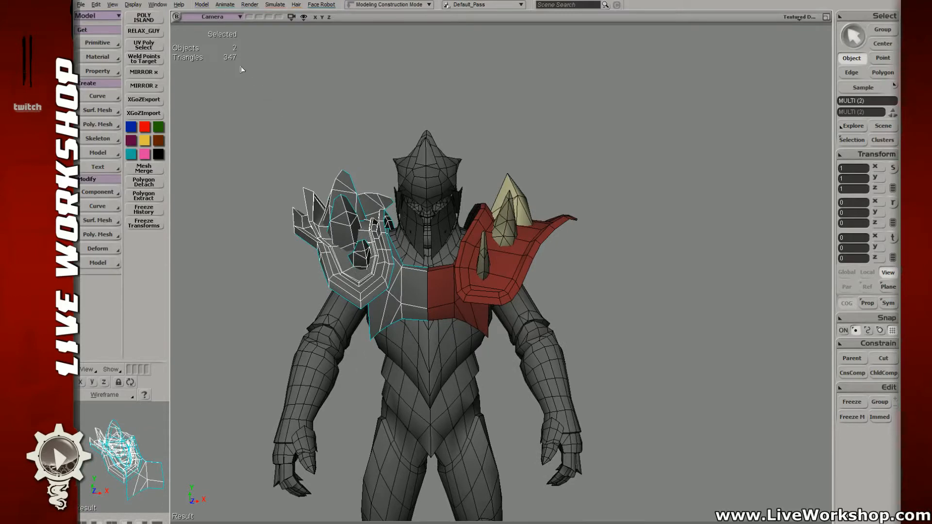
# - Select the red chest piece, shoulder plate and three spikes together to read their combined triangle count
pyautogui.click(444, 290)
pyautogui.keyDown('shift'); pyautogui.click(484, 246); pyautogui.keyUp('shift')
pyautogui.keyDown('shift'); pyautogui.click(491, 245); pyautogui.keyUp('shift')
pyautogui.keyDown('shift'); pyautogui.click(505, 199); pyautogui.keyUp('shift')
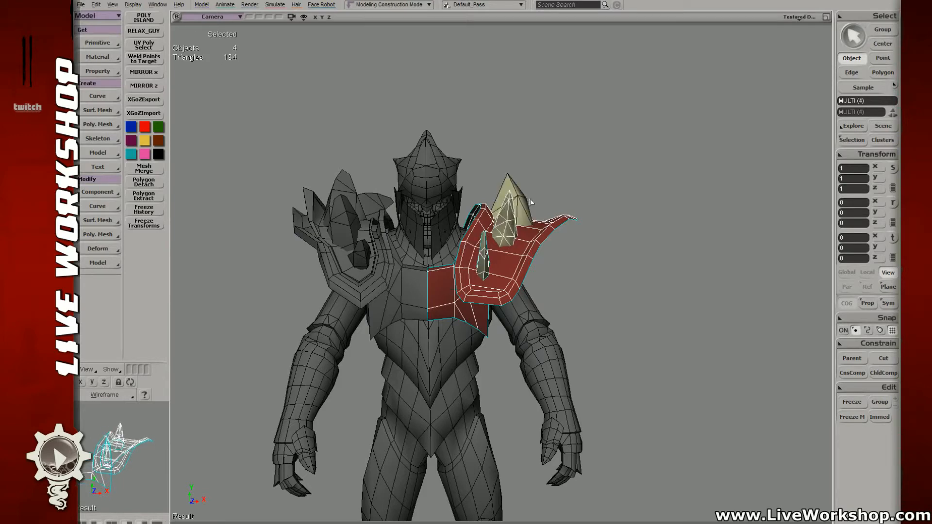
pyautogui.moveTo(458, 290); pyautogui.dragTo(445, 250, button='right')
pyautogui.scroll(5, 445, 250)
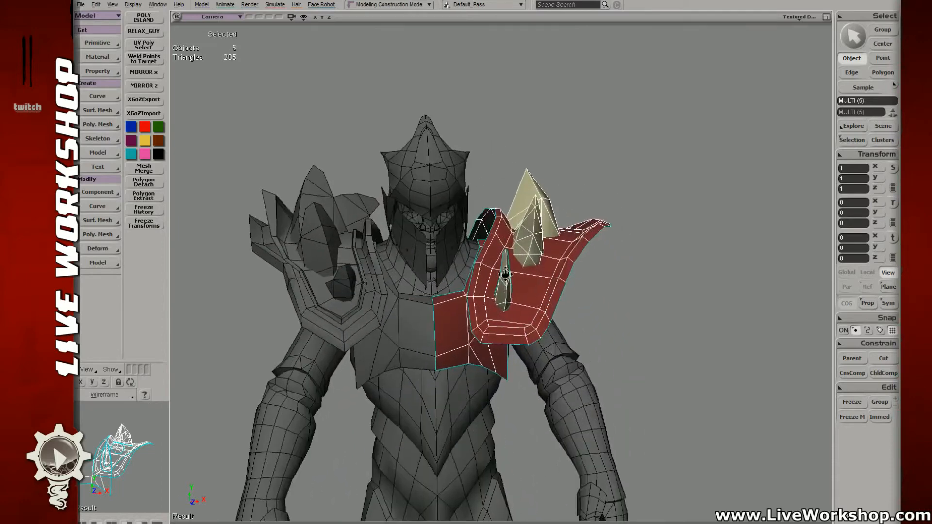
# - Reselect the grey shoulder armour and check its triangle count with and without the spikes
pyautogui.click(387, 252)
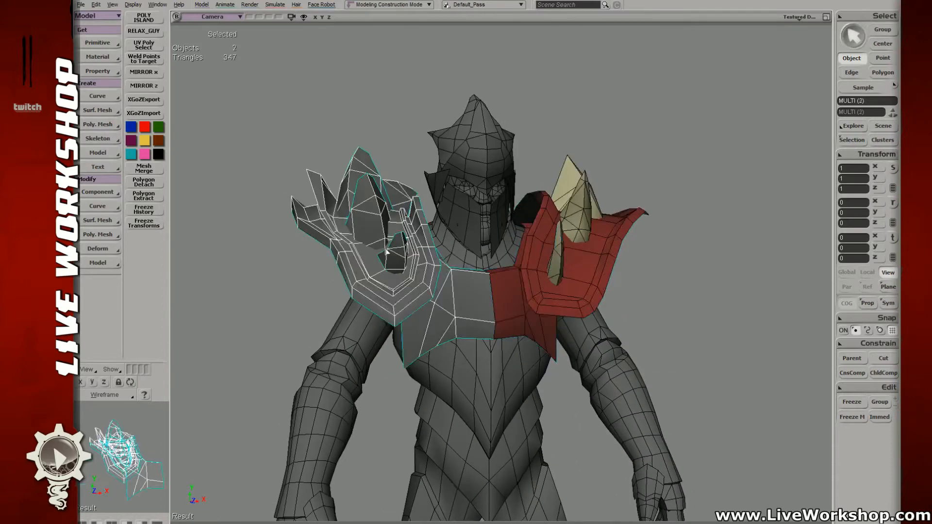
pyautogui.press('s')
pyautogui.moveTo(395, 273); pyautogui.dragTo(403, 283)
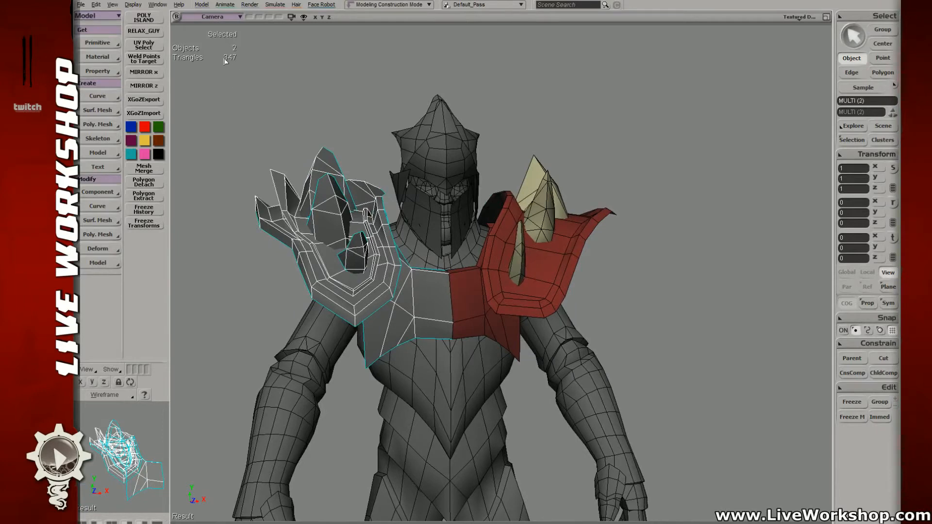
pyautogui.keyDown('ctrl'); pyautogui.click(282, 196); pyautogui.keyUp('ctrl')
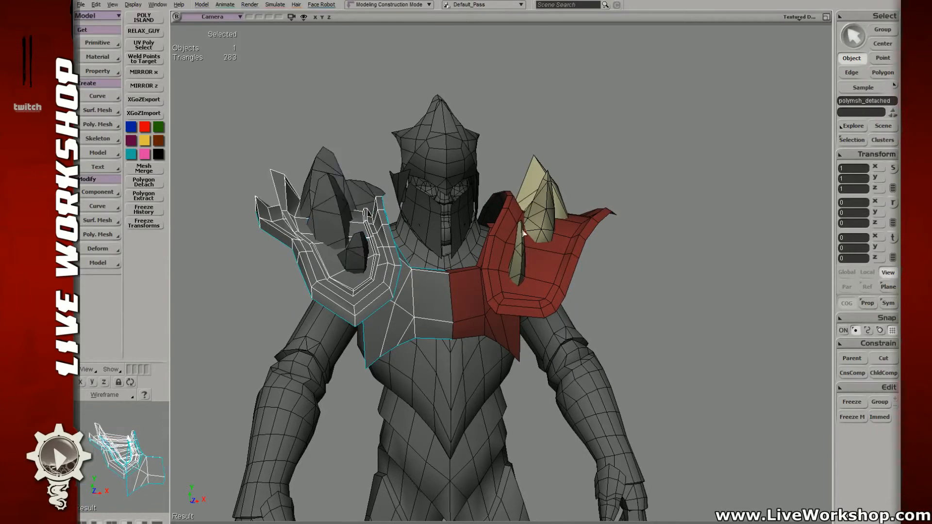
# - Compare the red shoulder plate's silhouette with the grey one from above, the side and the front
pyautogui.press('s')
pyautogui.moveTo(571, 199); pyautogui.dragTo(436, 342, button='right')
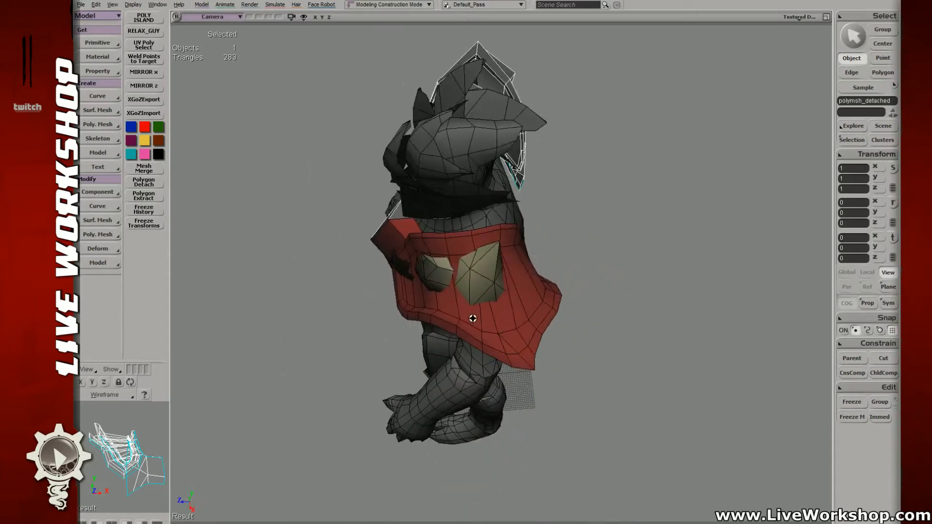
pyautogui.scroll(-5, 435, 264)
pyautogui.moveTo(532, 264); pyautogui.dragTo(500, 244, button='right')
pyautogui.scroll(3, 487, 217)
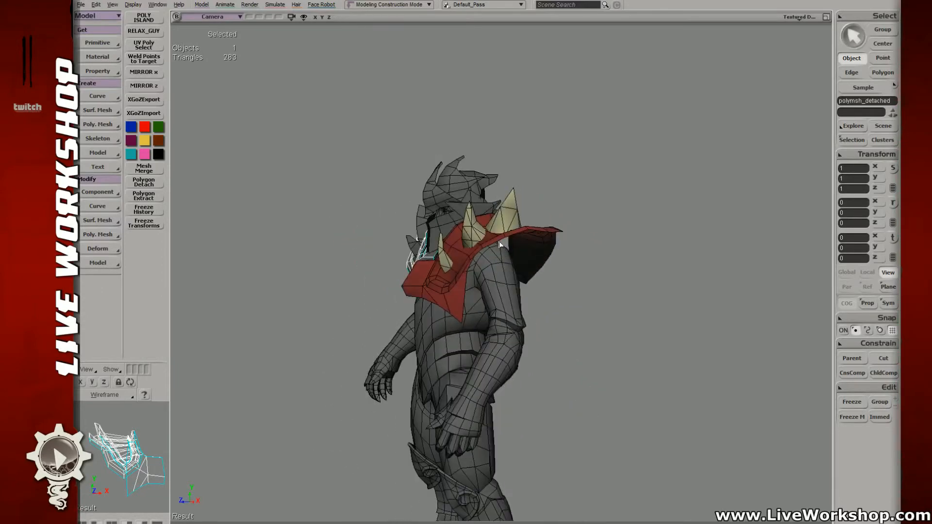
pyautogui.moveTo(522, 276); pyautogui.dragTo(503, 258, button='right')
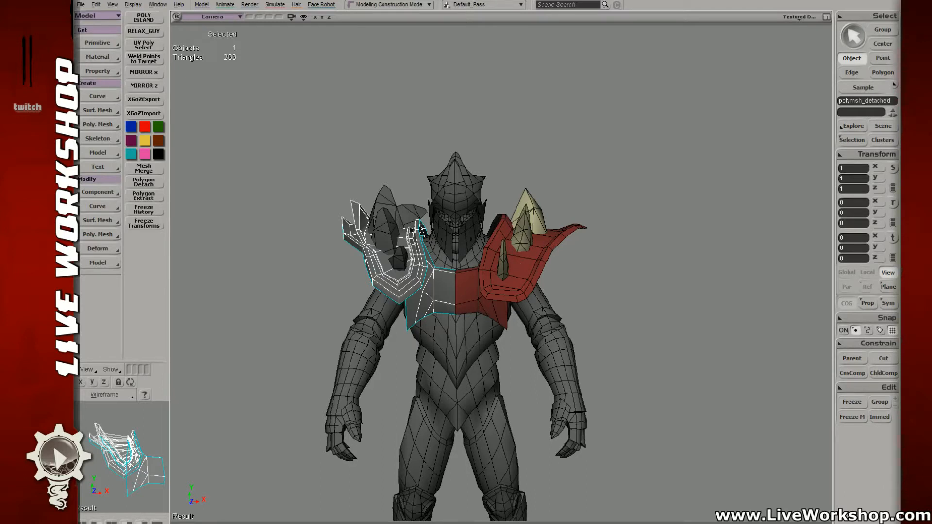
pyautogui.click(516, 233)
pyautogui.scroll(5, 576, 249)
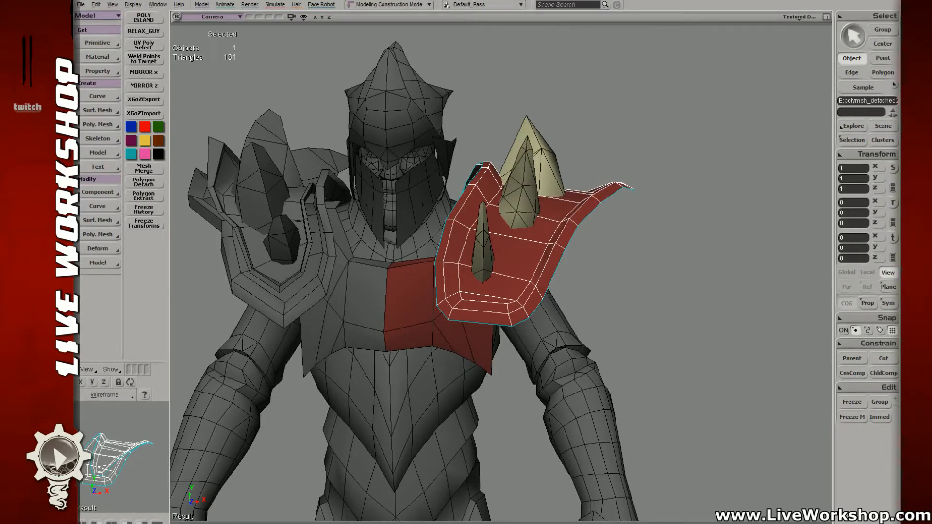
# - Clear the selection and inspect the red plate and its spikes from behind, the side and above
pyautogui.click(693, 109)
pyautogui.moveTo(633, 223); pyautogui.dragTo(318, 194, button='right')
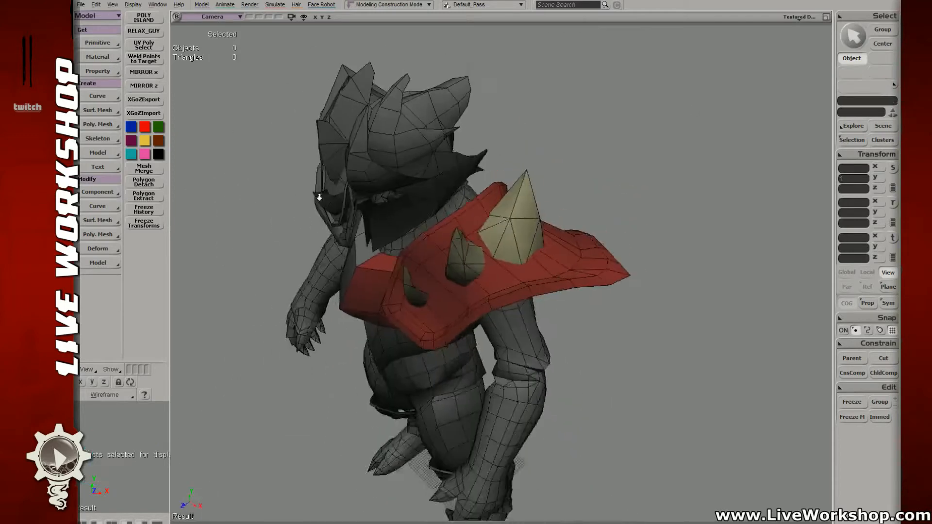
pyautogui.moveTo(319, 194); pyautogui.dragTo(438, 264, button='middle')
pyautogui.moveTo(439, 264); pyautogui.dragTo(476, 216, button='right')
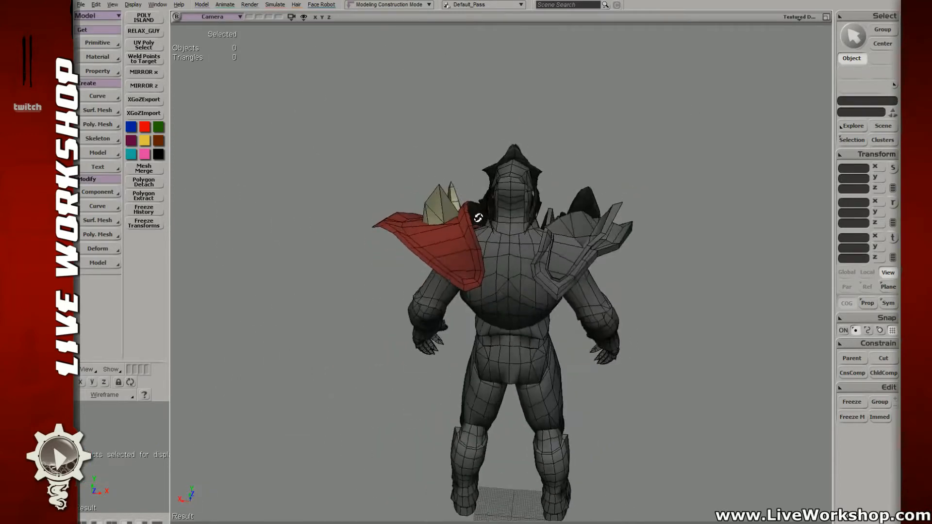
pyautogui.moveTo(476, 217); pyautogui.dragTo(461, 238, button='middle')
pyautogui.moveTo(461, 238); pyautogui.dragTo(571, 246, button='right')
pyautogui.moveTo(572, 246); pyautogui.dragTo(522, 232, button='middle')
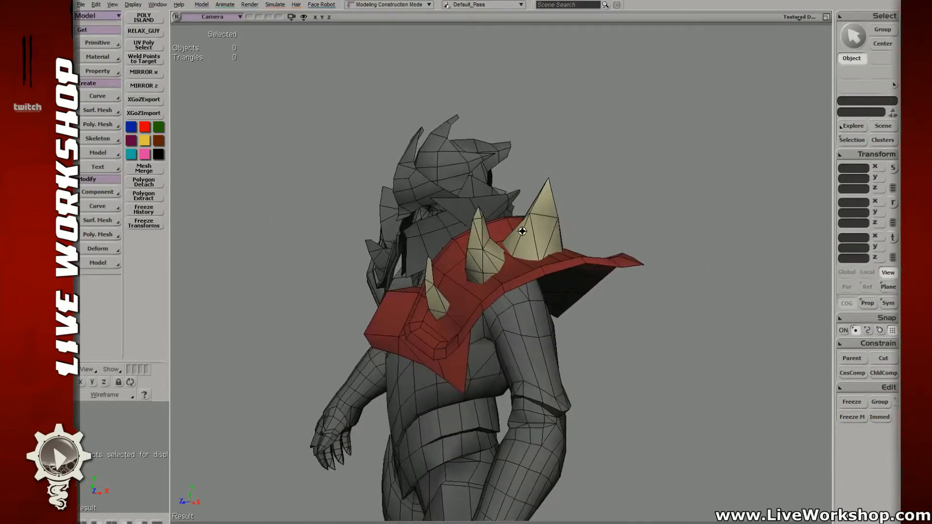
pyautogui.moveTo(493, 241); pyautogui.dragTo(556, 245, button='right')
pyautogui.click(482, 273)
pyautogui.moveTo(510, 266); pyautogui.dragTo(433, 250, button='right')
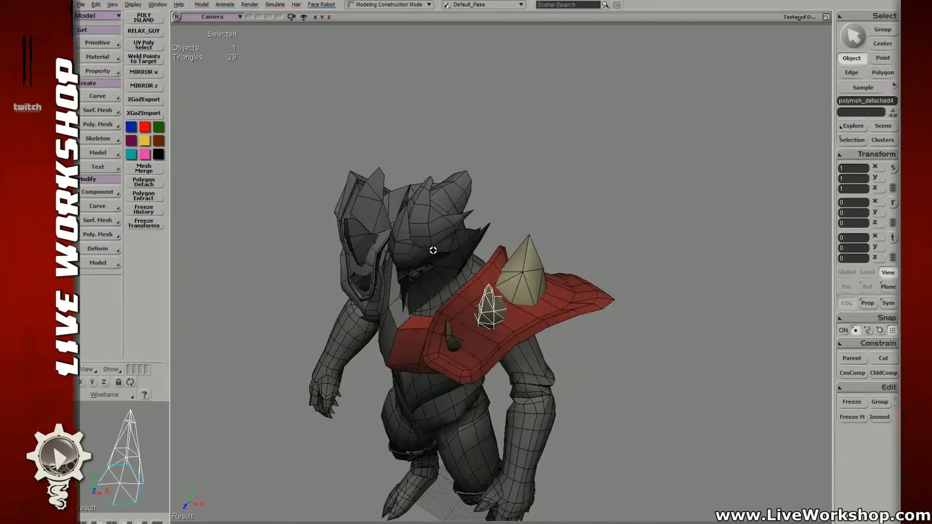
# - Create a polygon mesh cylinder and move it from the origin up beside the red shoulder plate
pyautogui.click(95, 45)
pyautogui.moveTo(153, 58)
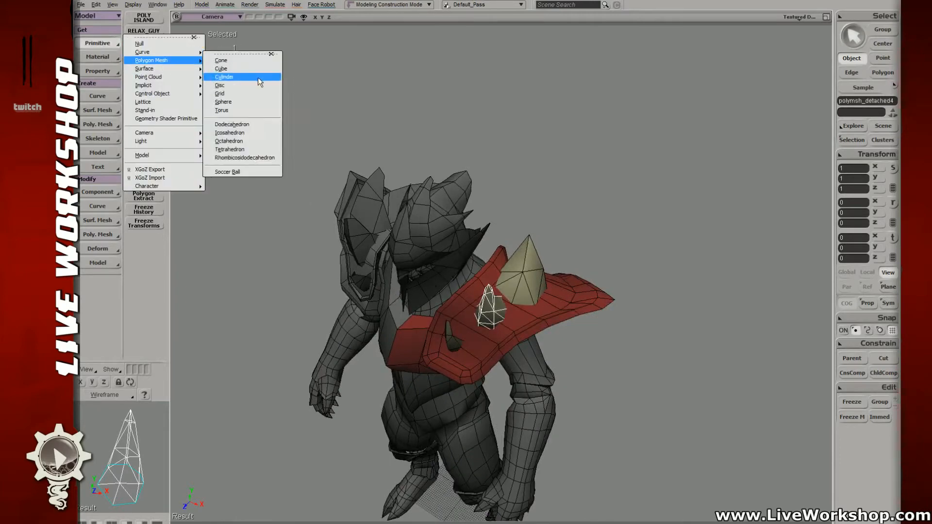
pyautogui.click(259, 78)
pyautogui.press('s')
pyautogui.moveTo(389, 199); pyautogui.dragTo(440, 190, button='right')
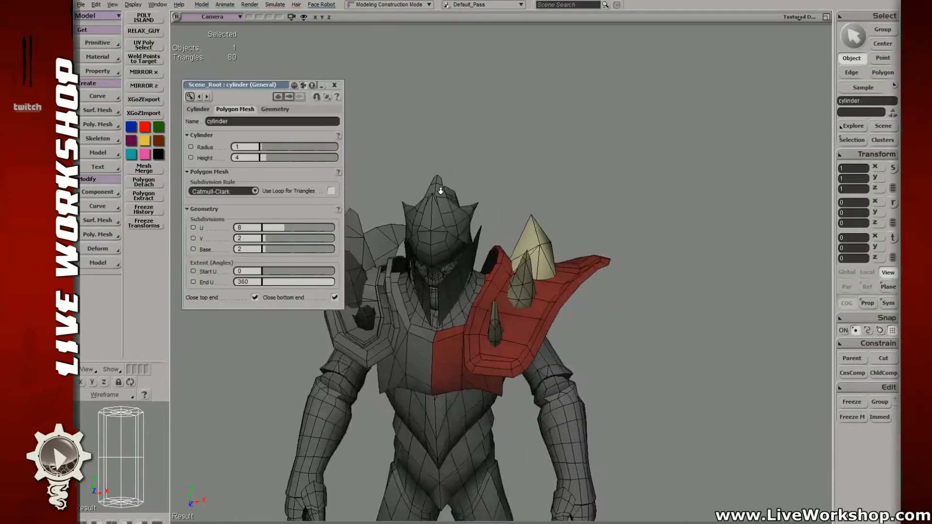
pyautogui.moveTo(441, 190); pyautogui.dragTo(486, 229, button='middle')
pyautogui.press('v')
pyautogui.moveTo(486, 459); pyautogui.dragTo(537, 209)
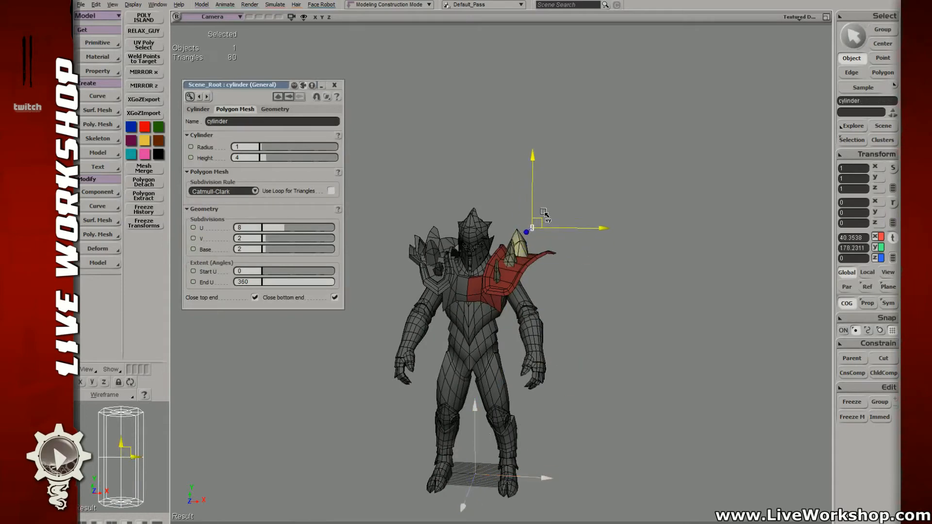
# - Place the cylinder at the plate's largest spike and scale it uniformly to about 5.16
pyautogui.press('f')
pyautogui.press('s')
pyautogui.moveTo(417, 179); pyautogui.dragTo(374, 160, button='middle')
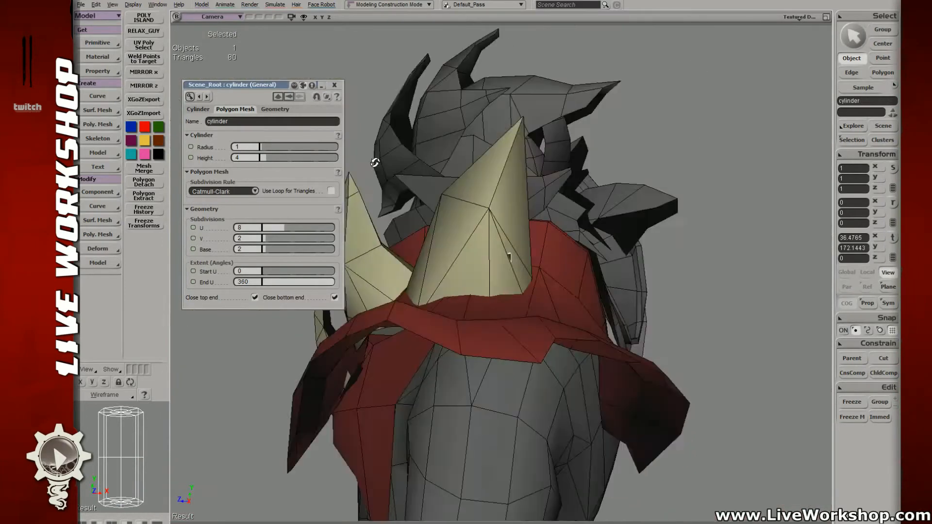
pyautogui.moveTo(374, 160); pyautogui.dragTo(483, 249, button='right')
pyautogui.press('x')
pyautogui.moveTo(503, 277); pyautogui.dragTo(563, 253)
pyautogui.press('v')
pyautogui.press('x')
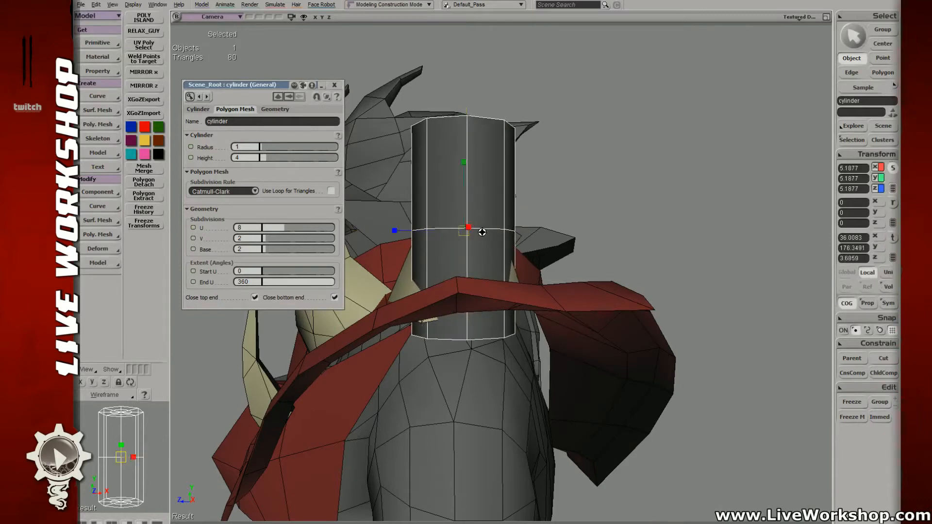
pyautogui.press('s')
pyautogui.moveTo(427, 231); pyautogui.dragTo(505, 260, button='right')
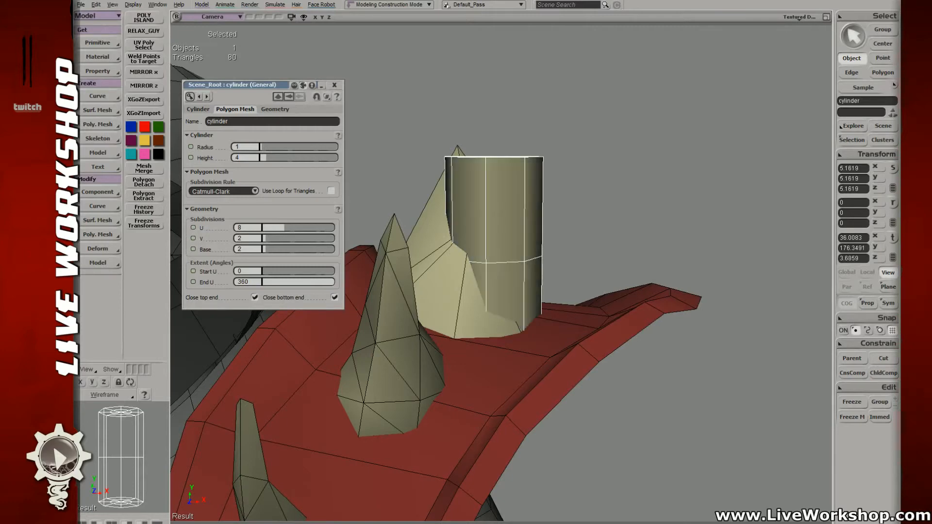
# - Check the armour reference picture on the forum page in Firefox, return to the model and close the cylinder's properties
pyautogui.hotkey('alt', 'Tab')
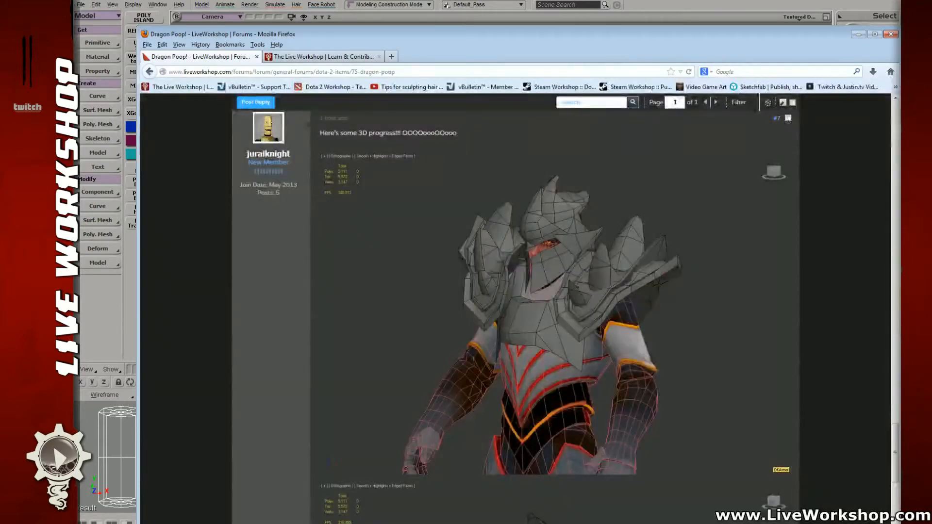
pyautogui.hotkey('alt', 'Tab')
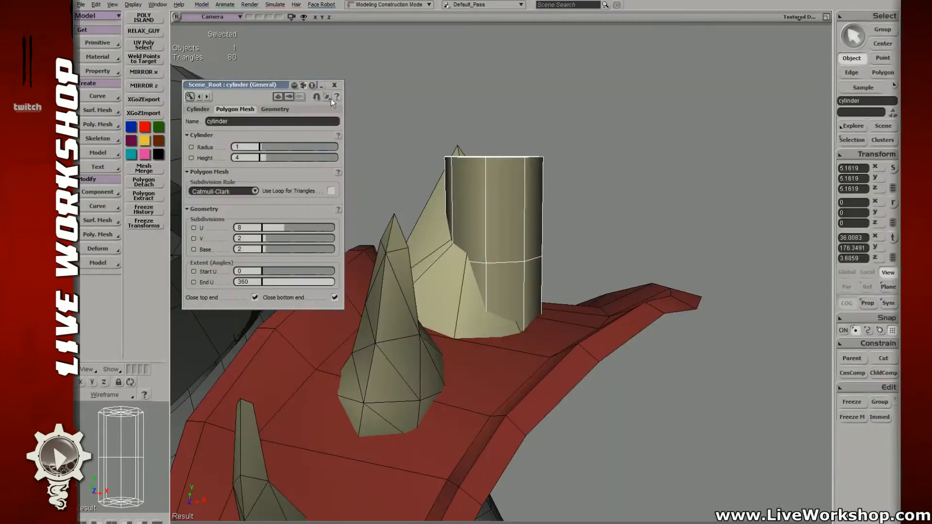
pyautogui.click(334, 86)
# - Move the cylinder along X to about 31.61 over the largest spike and set its base subdivisions to 1
pyautogui.moveTo(456, 131); pyautogui.dragTo(488, 254, button='right')
pyautogui.press('v')
pyautogui.moveTo(556, 282); pyautogui.dragTo(522, 281)
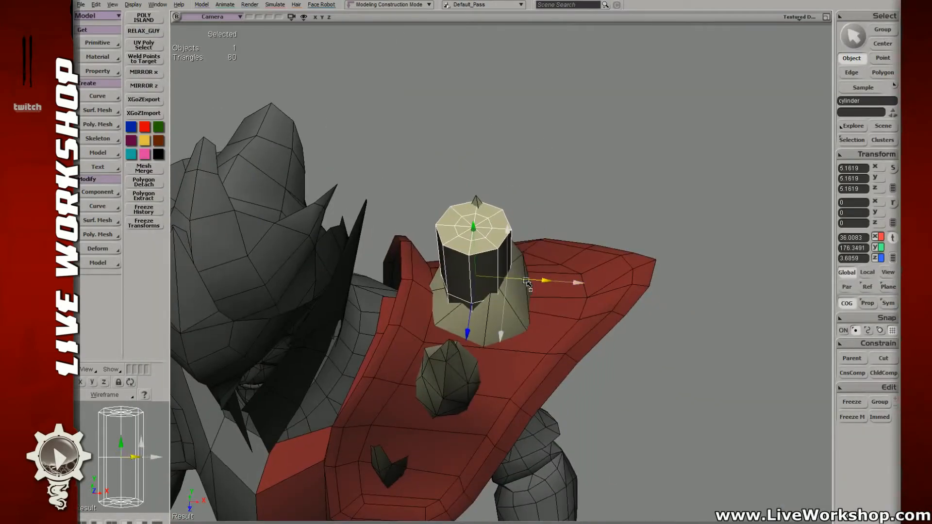
pyautogui.moveTo(522, 283); pyautogui.dragTo(491, 262, button='right')
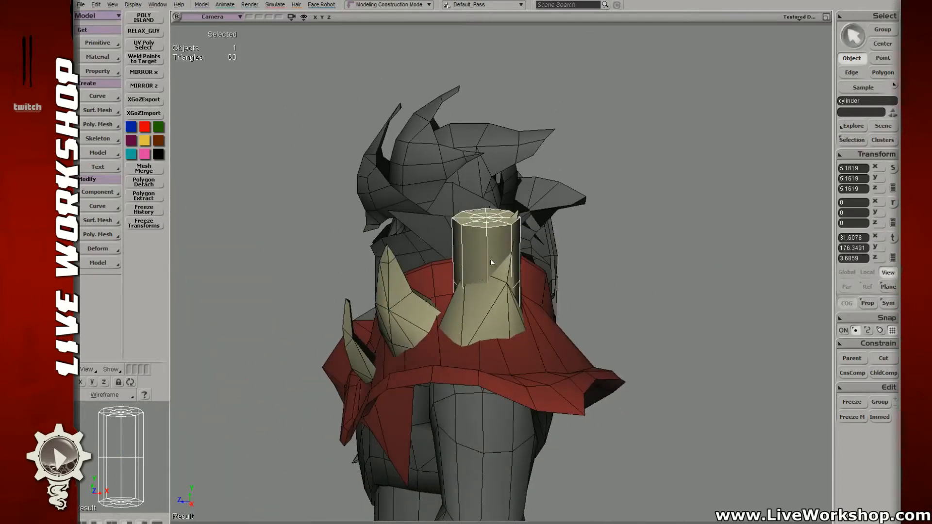
pyautogui.press('Return')
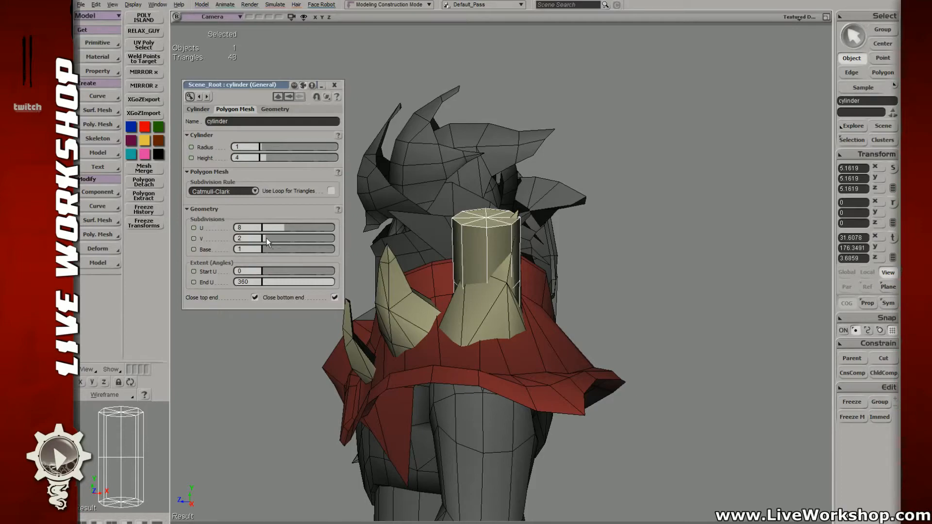
pyautogui.moveTo(262, 238); pyautogui.dragTo(266, 238)
# - Slide the cylinder aside to X about 49.17 and examine the uncovered original spike in wireframe and shaded display
pyautogui.moveTo(505, 264); pyautogui.dragTo(547, 290, button='right')
pyautogui.moveTo(548, 290); pyautogui.dragTo(674, 294)
pyautogui.click(493, 297)
pyautogui.moveTo(493, 297); pyautogui.dragTo(441, 328, button='right')
pyautogui.press('4')
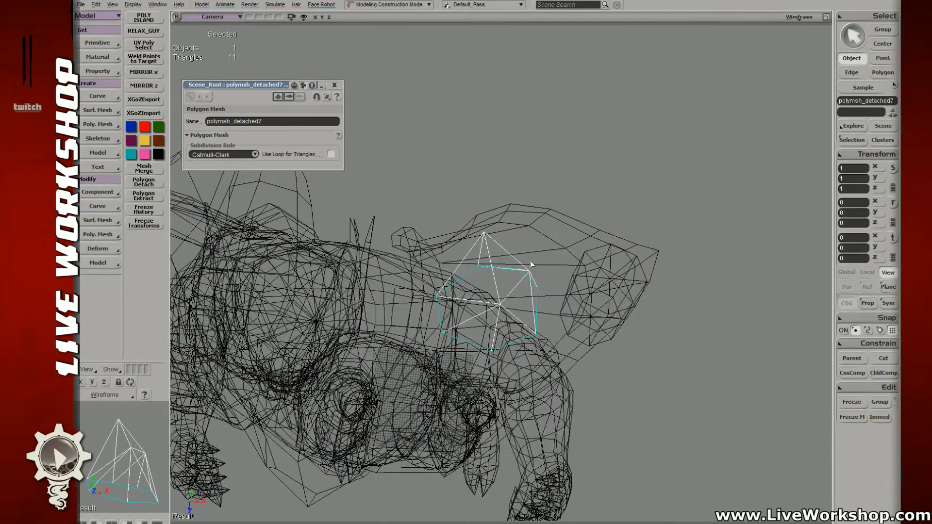
pyautogui.press('6')
# - Move the cylinder back over the original spike, to about 33.53 in X
pyautogui.click(592, 299)
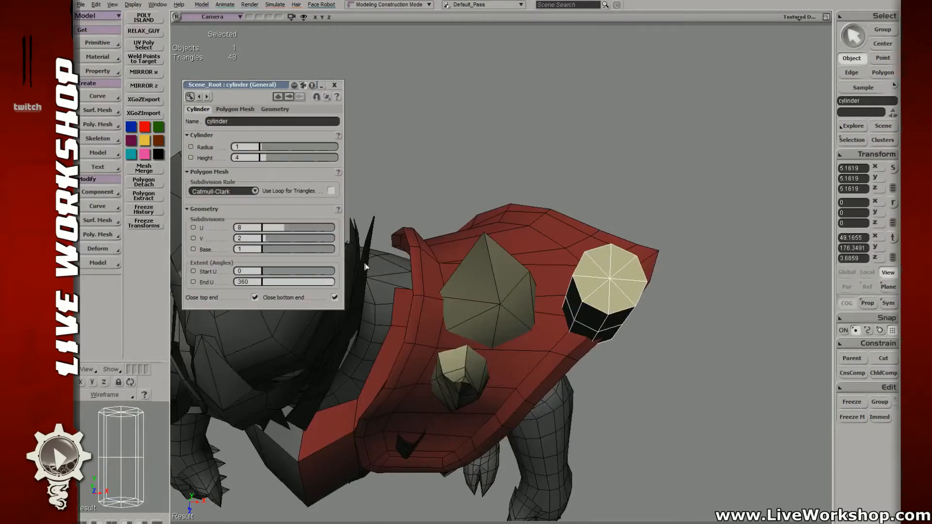
pyautogui.press('v')
pyautogui.moveTo(657, 299); pyautogui.dragTo(534, 289)
pyautogui.press('s')
pyautogui.moveTo(552, 292); pyautogui.dragTo(500, 281, button='middle')
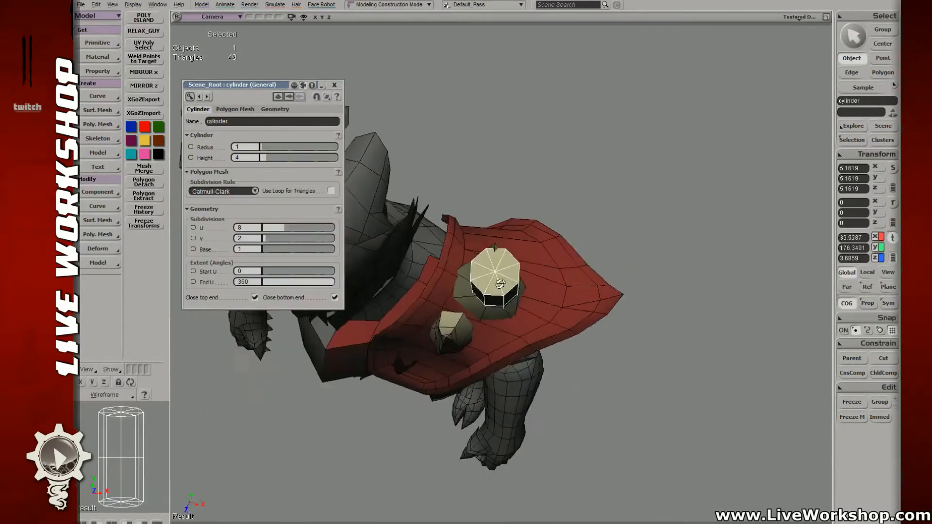
pyautogui.moveTo(500, 281); pyautogui.dragTo(546, 299, button='right')
pyautogui.press('v')
pyautogui.press('space')
pyautogui.moveTo(550, 306); pyautogui.dragTo(526, 310)
pyautogui.click(491, 287)
pyautogui.press('v')
pyautogui.press('s')
pyautogui.moveTo(526, 310); pyautogui.dragTo(532, 277, button='right')
pyautogui.hotkey('ctrl', 'z')
pyautogui.press('s')
pyautogui.moveTo(532, 276); pyautogui.dragTo(516, 274, button='middle')
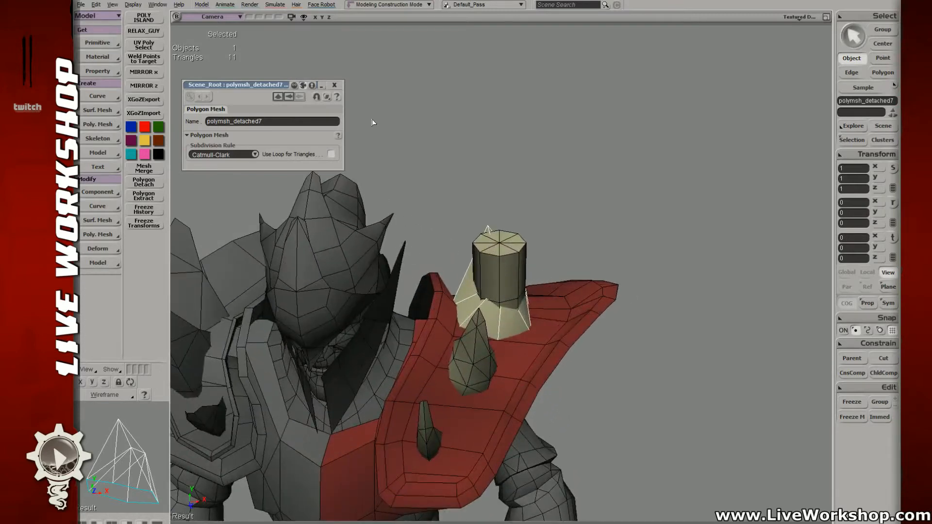
# - Set the cylinder's V subdivisions to 4 and compare its density with the neighbouring spike
pyautogui.click(334, 85)
pyautogui.click(512, 285)
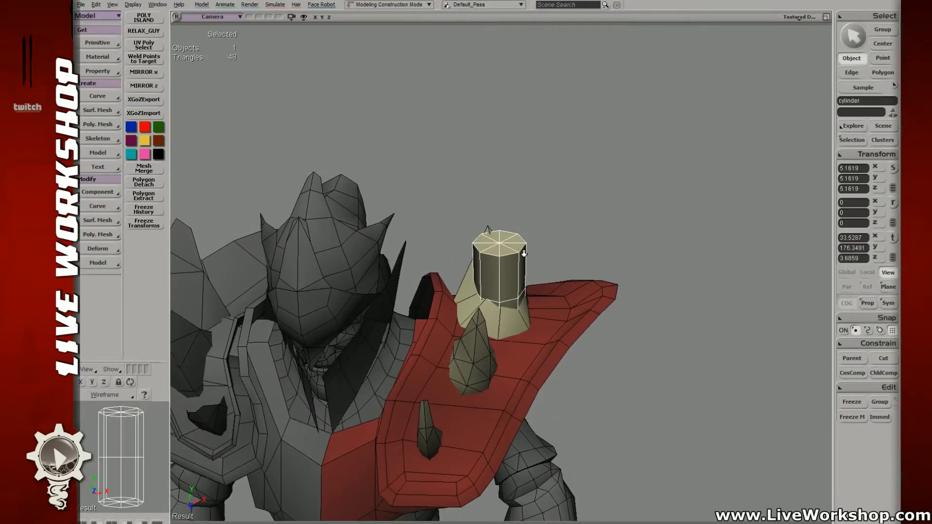
pyautogui.press('Return')
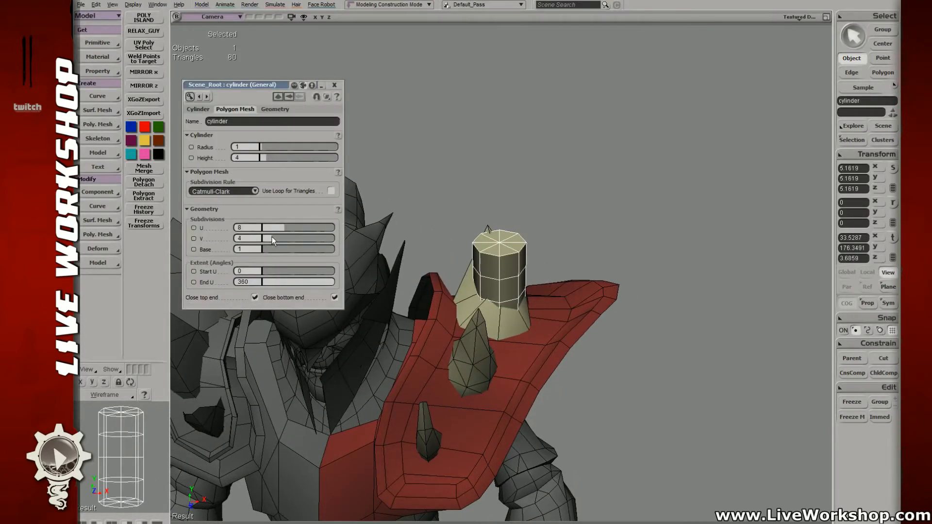
pyautogui.moveTo(593, 337); pyautogui.dragTo(401, 338, button='right')
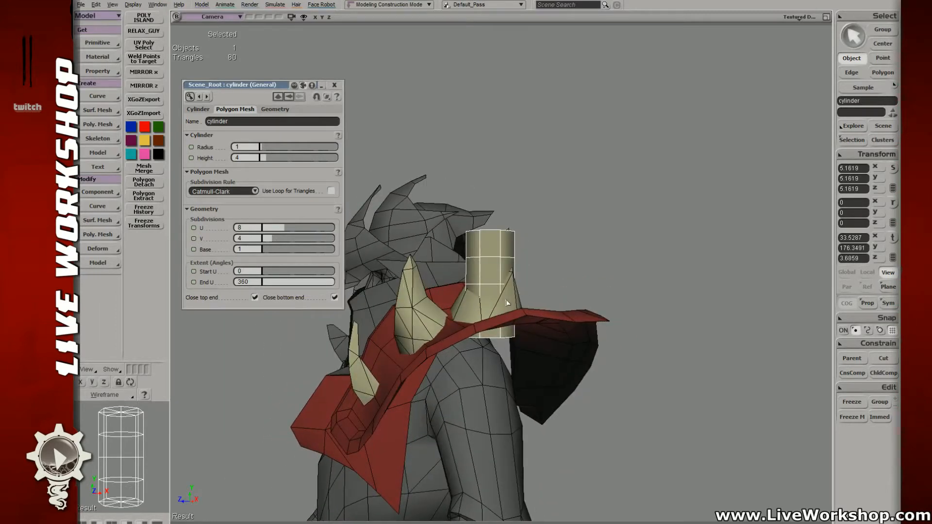
pyautogui.press('4')
pyautogui.press('6')
pyautogui.click(404, 306)
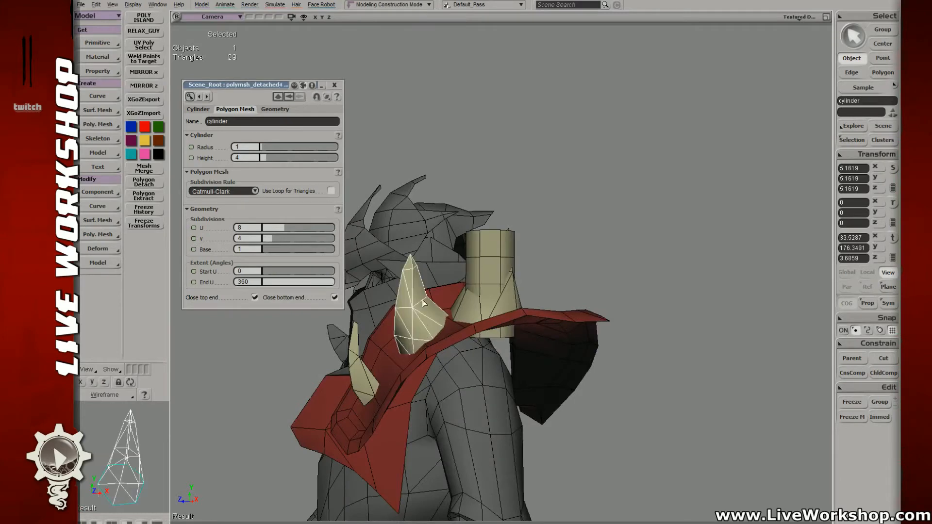
# - Set the cylinder's V subdivisions to 3 and check the mesh in wireframe
pyautogui.click(474, 275)
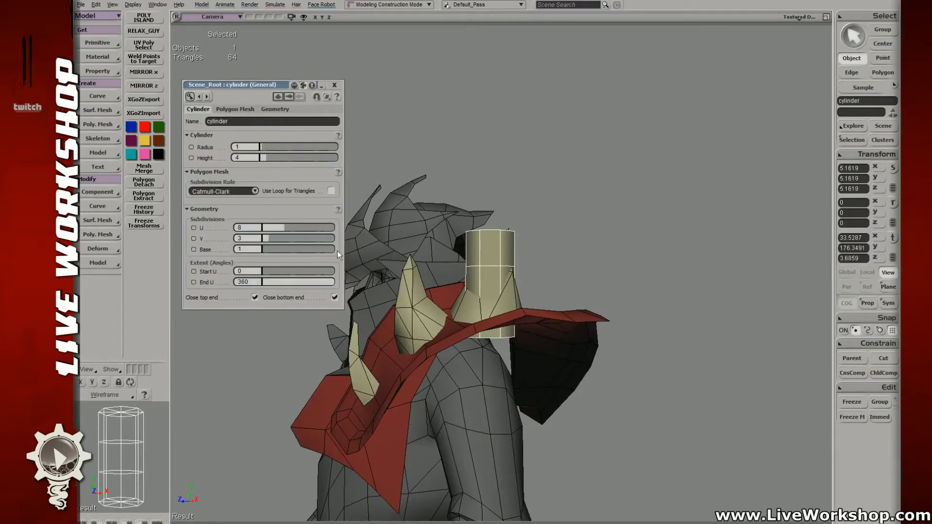
pyautogui.moveTo(427, 262); pyautogui.dragTo(484, 193, button='right')
pyautogui.press('4')
pyautogui.press('6')
# - Delete the polygons of the cylinder's bottom cap
pyautogui.press('t')
pyautogui.press('u')
pyautogui.moveTo(489, 320); pyautogui.dragTo(516, 323)
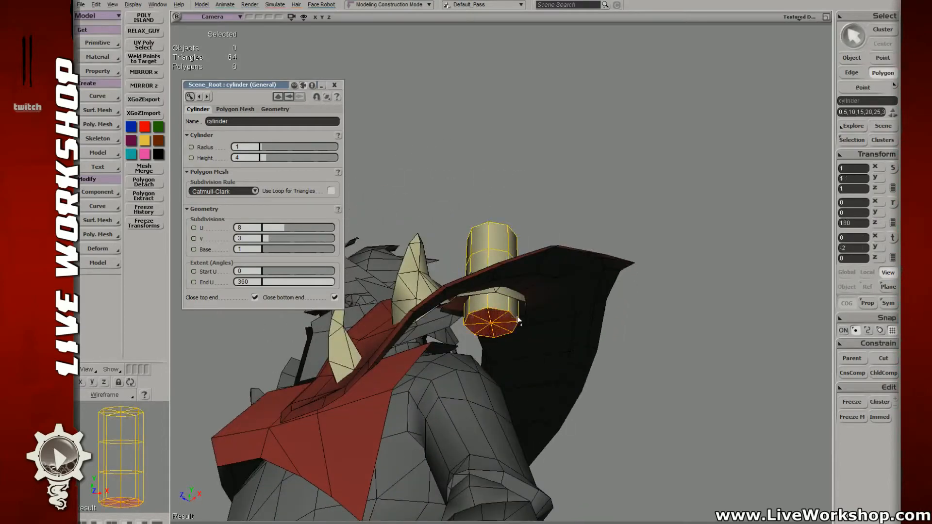
pyautogui.press('Delete')
# - Scale the cylinder's top cap polygons down uniformly into a narrow tip
pyautogui.moveTo(516, 323); pyautogui.dragTo(498, 240, button='right')
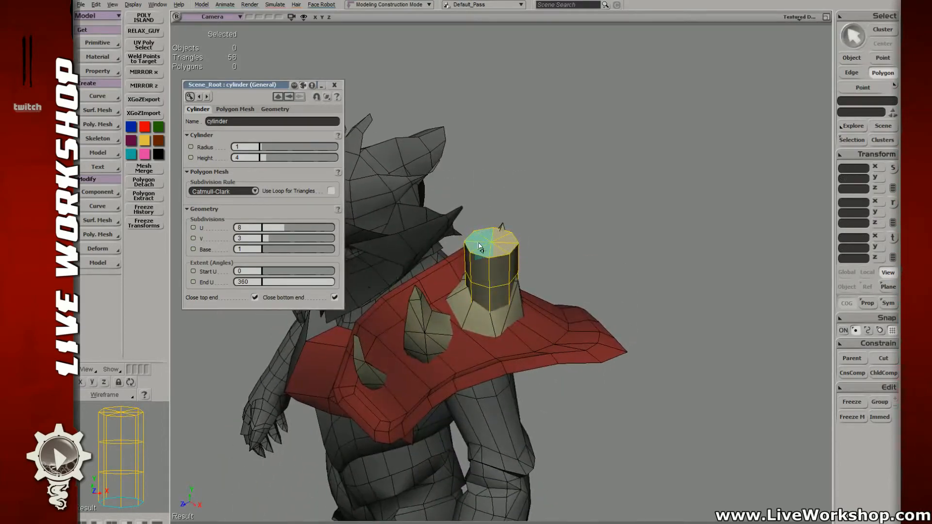
pyautogui.click(479, 247)
pyautogui.press('x')
pyautogui.moveTo(479, 246); pyautogui.dragTo(410, 253)
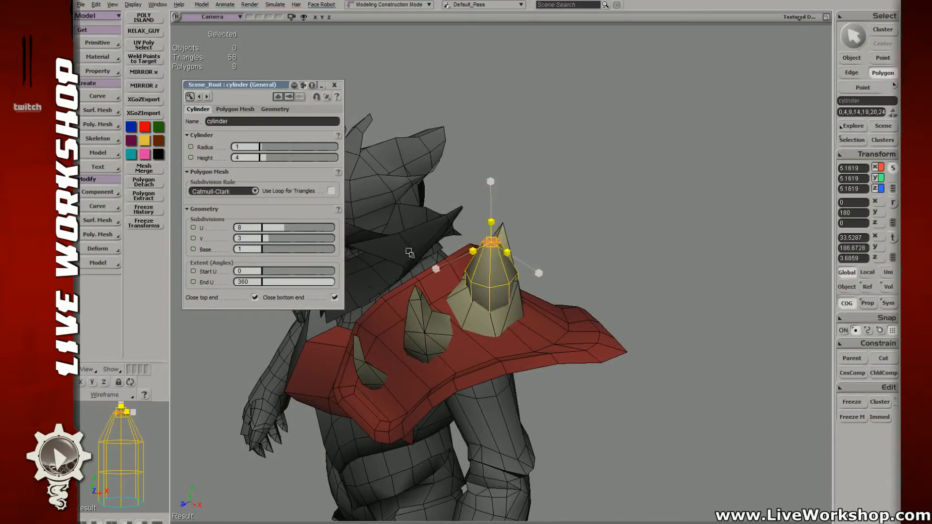
pyautogui.press('s')
# - Weld neighbouring points of the small tip ring together in pairs to simplify the tip
pyautogui.moveTo(578, 232); pyautogui.dragTo(476, 307, button='right')
pyautogui.press('t')
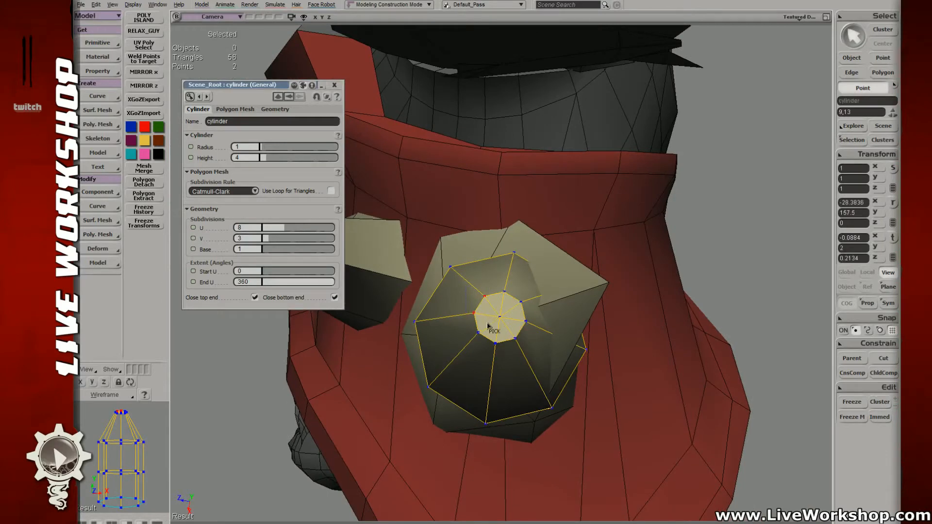
pyautogui.press('.')
pyautogui.moveTo(473, 327); pyautogui.dragTo(498, 352)
pyautogui.press('.')
pyautogui.moveTo(511, 318); pyautogui.dragTo(470, 322)
pyautogui.press('x')
# - Raise the centre point of the tip to form a sharp peak
pyautogui.click(499, 317)
pyautogui.press('s')
pyautogui.moveTo(513, 333); pyautogui.dragTo(536, 225, button='right')
pyautogui.press('v')
pyautogui.moveTo(535, 225); pyautogui.dragTo(535, 200, button='middle')
pyautogui.press('v')
pyautogui.press('space')
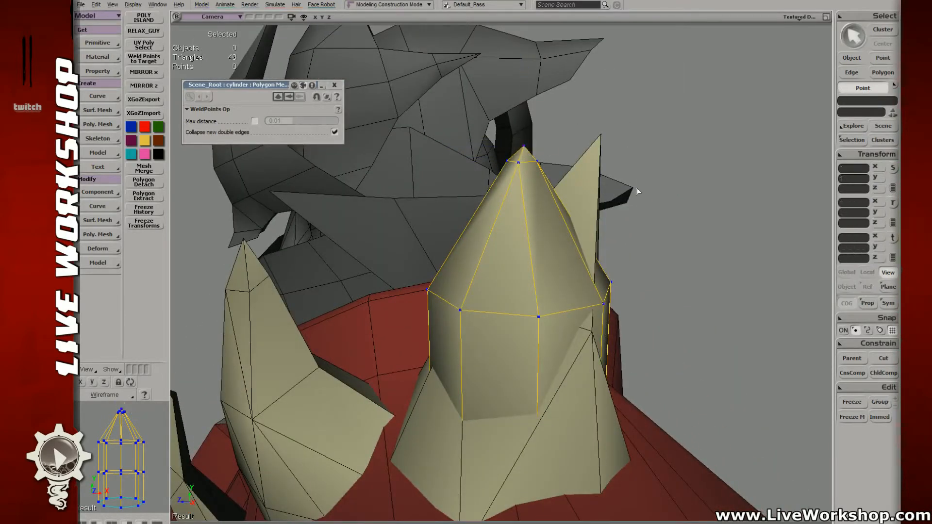
# - Return to the whole cylinder object, close the weld properties and save the scene
pyautogui.click(531, 236)
pyautogui.click(334, 85)
pyautogui.hotkey('ctrl', 's')
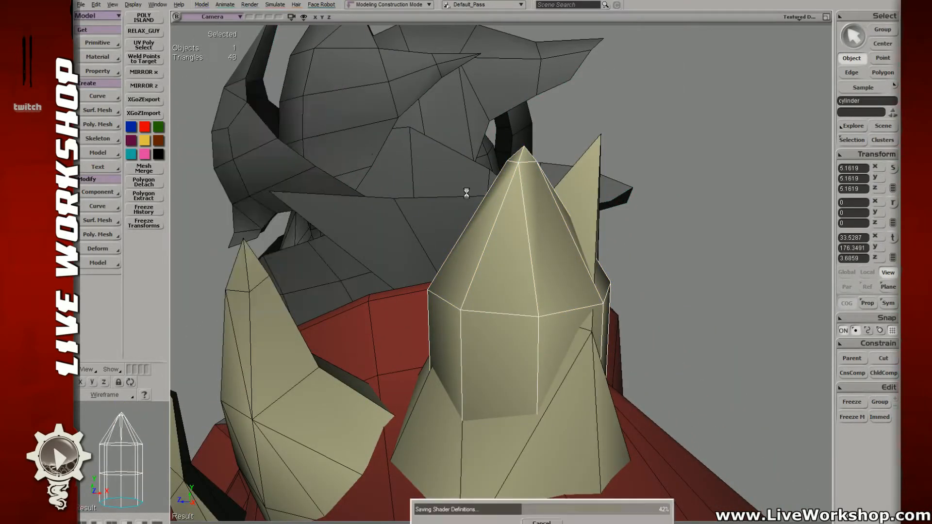
# - Scale the upper ring of points below the tip inward in wireframe to taper the new spike
pyautogui.press('s')
pyautogui.moveTo(529, 231); pyautogui.dragTo(429, 191, button='middle')
pyautogui.moveTo(429, 191); pyautogui.dragTo(505, 167, button='right')
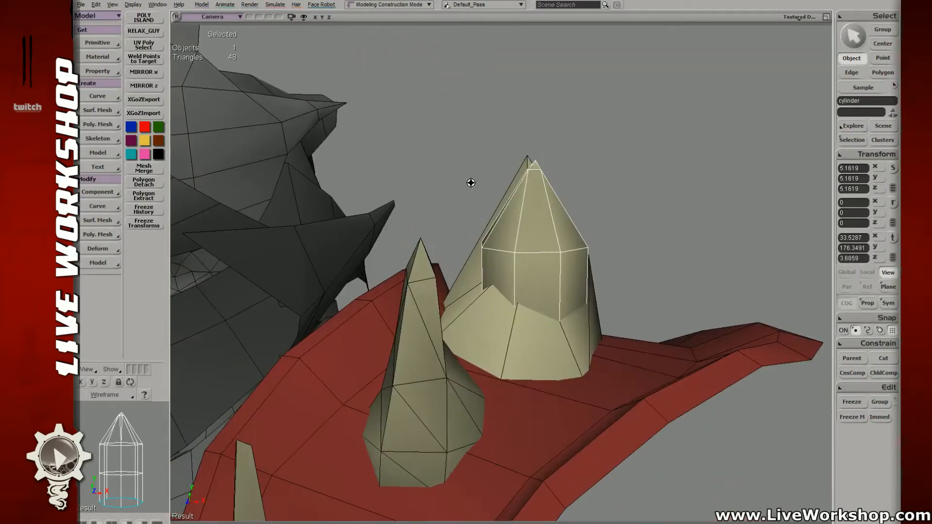
pyautogui.press('4')
pyautogui.press('t')
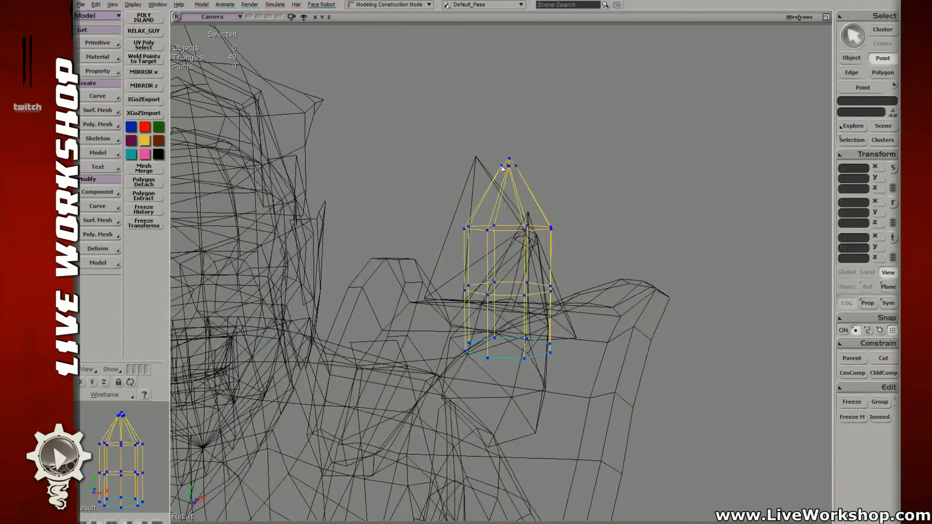
pyautogui.moveTo(558, 239); pyautogui.dragTo(557, 239)
pyautogui.press('x')
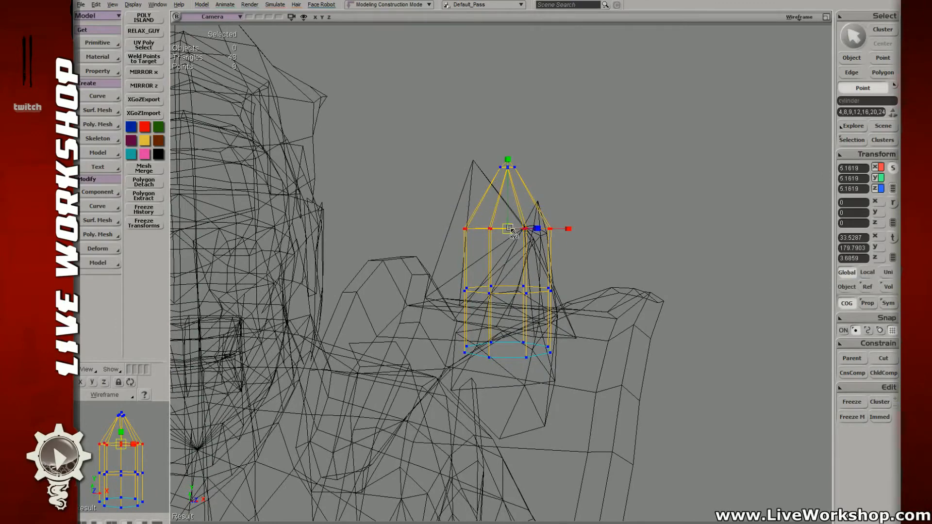
pyautogui.press('s')
pyautogui.moveTo(485, 270); pyautogui.dragTo(479, 302, button='right')
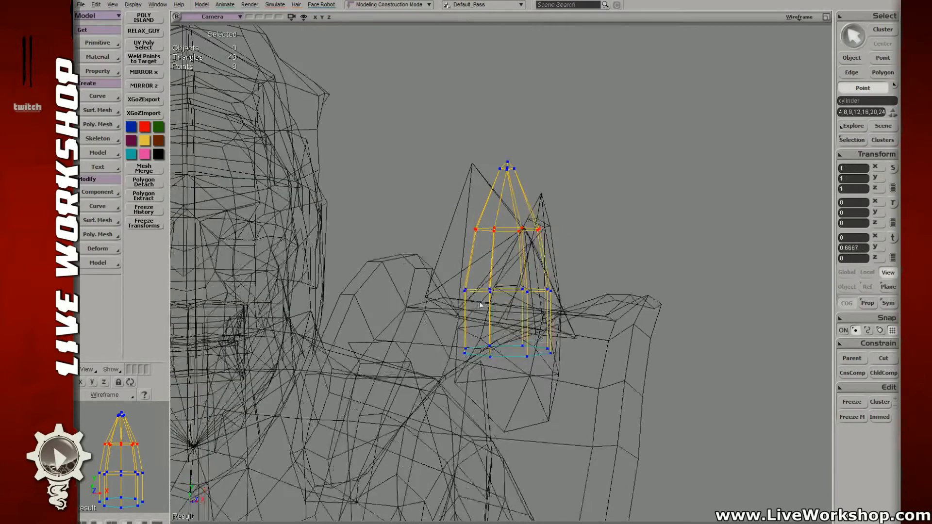
# - Raise the new spike's lower-middle ring and its open bottom ring of points
pyautogui.press('v')
pyautogui.moveTo(505, 256); pyautogui.dragTo(506, 224)
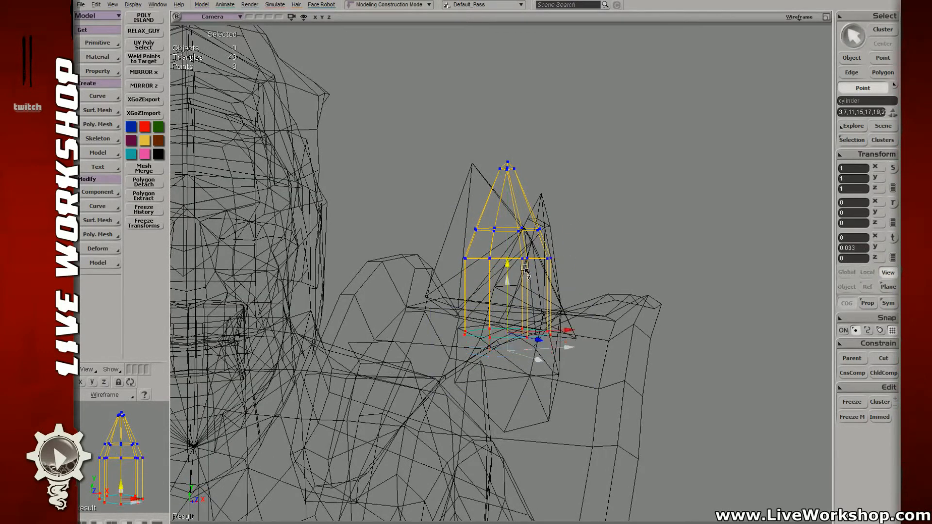
pyautogui.moveTo(526, 270); pyautogui.dragTo(525, 255)
pyautogui.press('x')
# - Select all points of the new spike and shift them along X toward the original spike's centre
pyautogui.press('6')
pyautogui.press('s')
pyautogui.moveTo(543, 272)
pyautogui.mouseDown(button='right')
pyautogui.moveTo(549, 363)
pyautogui.moveTo(537, 362)
pyautogui.mouseUp(button='right')
pyautogui.press('4')
pyautogui.hotkey('ctrl', 'a')
pyautogui.press('v')
pyautogui.moveTo(611, 276); pyautogui.dragTo(586, 276, button='middle')
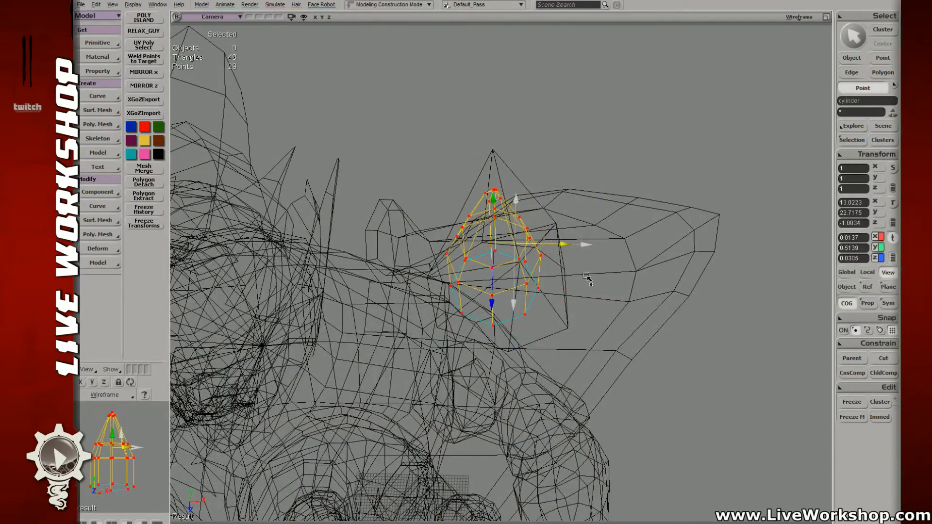
# - Scale the new spike's bottom ring of points outward to match the original spike's base
pyautogui.press('s')
pyautogui.moveTo(526, 316); pyautogui.dragTo(485, 281, button='right')
pyautogui.press('t')
pyautogui.moveTo(426, 349); pyautogui.dragTo(558, 310)
pyautogui.press('s')
pyautogui.moveTo(558, 313); pyautogui.dragTo(528, 316, button='right')
pyautogui.press('6')
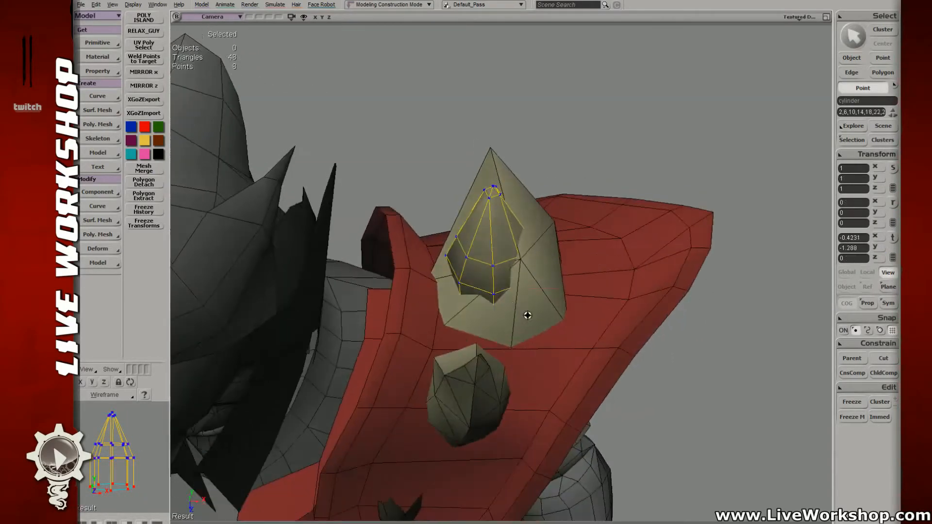
pyautogui.press('x')
pyautogui.moveTo(527, 316); pyautogui.dragTo(538, 296)
pyautogui.press('4')
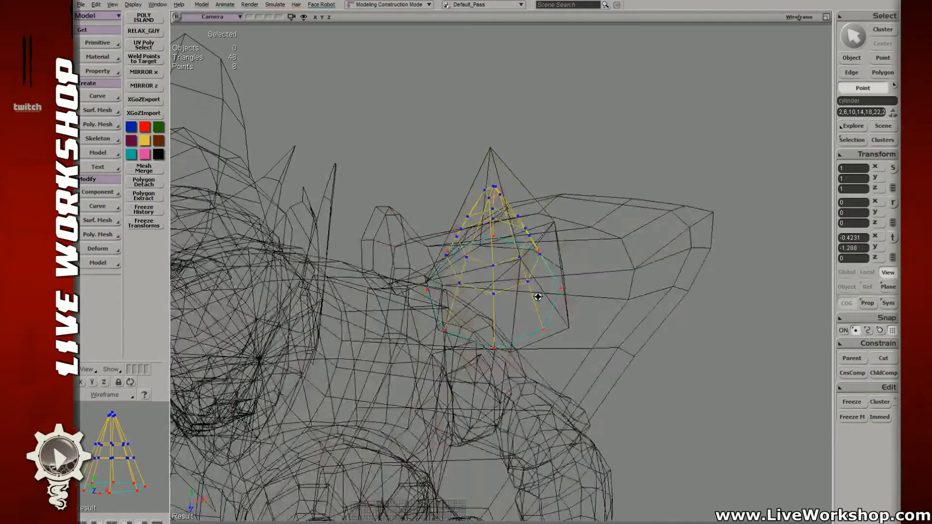
# - Scale the ring of points above the base outward to widen the new spike's lower body
pyautogui.moveTo(537, 296); pyautogui.dragTo(530, 228, button='right')
pyautogui.press('t')
pyautogui.moveTo(434, 240); pyautogui.dragTo(533, 268)
pyautogui.press('s')
pyautogui.moveTo(533, 269); pyautogui.dragTo(531, 265, button='right')
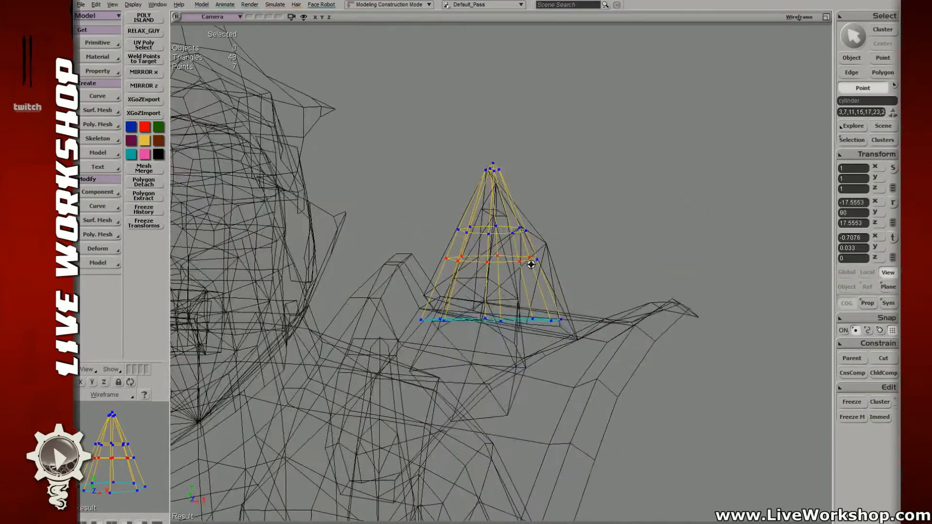
pyautogui.press('x')
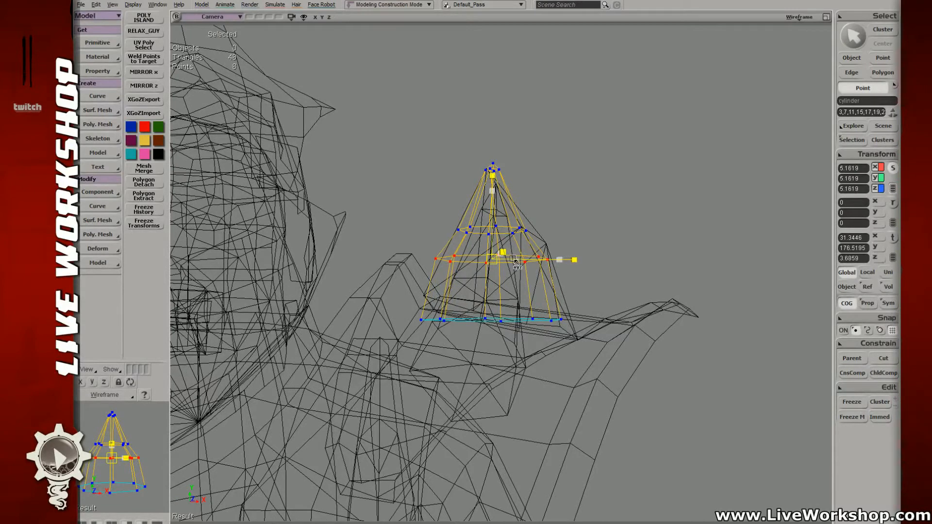
# - Raise the upper ring of points closer to the tip and scale it inward to follow the taper
pyautogui.press('t')
pyautogui.moveTo(452, 213); pyautogui.dragTo(464, 196)
pyautogui.press('v')
pyautogui.press('x')
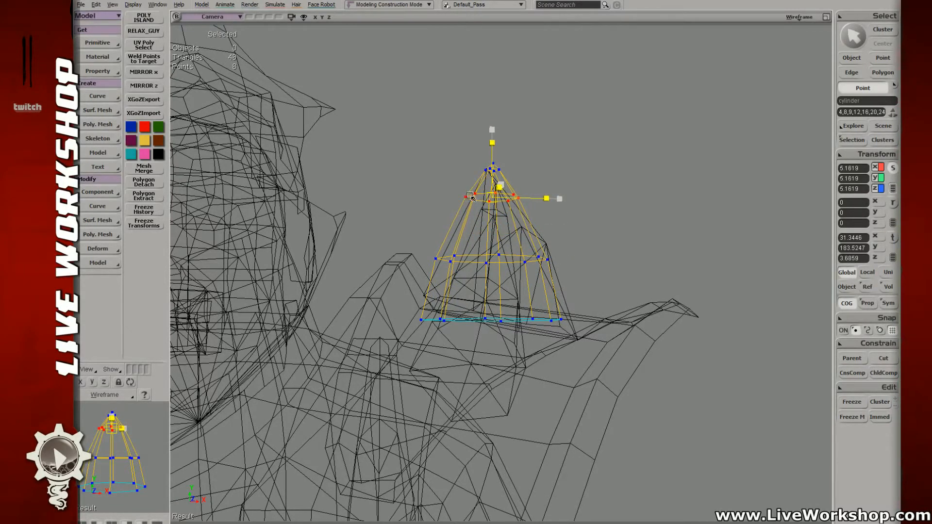
# - Shift the rings above the base outward along X and bring the upper ring and tip back inward
pyautogui.press('t')
pyautogui.moveTo(407, 157); pyautogui.dragTo(544, 311)
pyautogui.press('v')
pyautogui.moveTo(457, 188); pyautogui.dragTo(467, 188)
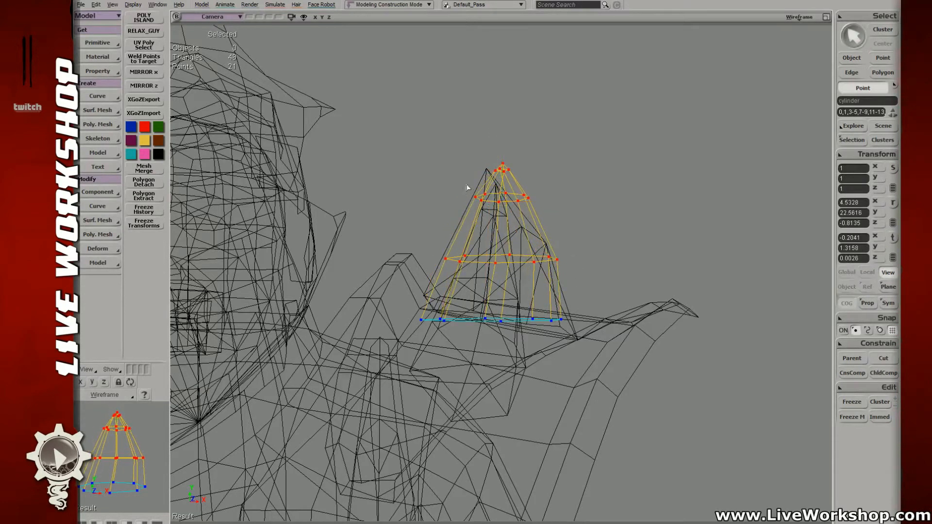
pyautogui.keyDown('ctrl'); pyautogui.moveTo(613, 296); pyautogui.dragTo(613, 296); pyautogui.keyUp('ctrl')
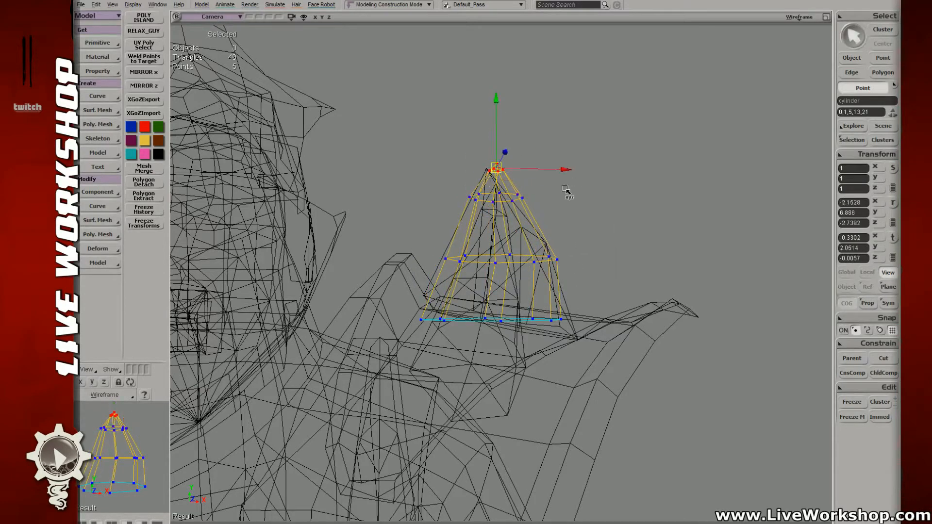
pyautogui.moveTo(566, 191); pyautogui.dragTo(567, 191)
# - Rotate the new spike's tip points and the ring just below them to tilt them with the original spike's lean
pyautogui.press('r')
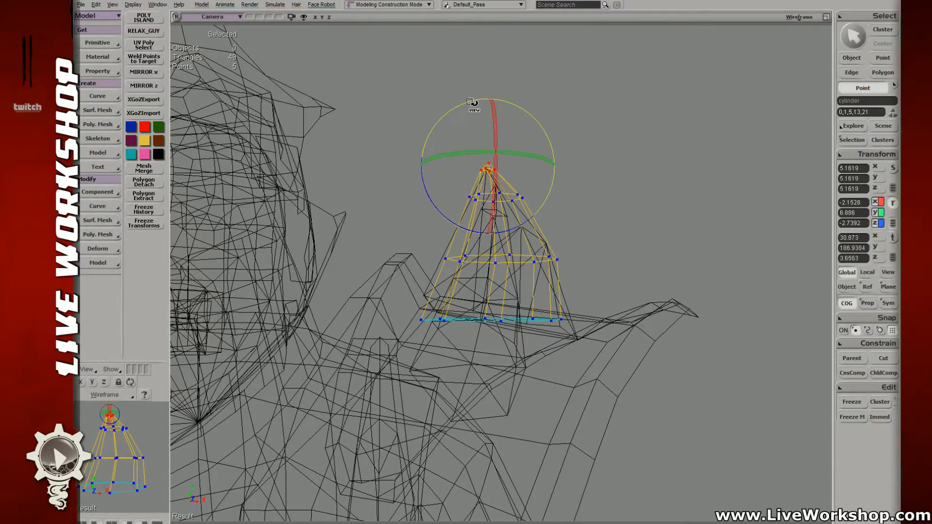
pyautogui.press('s')
pyautogui.moveTo(470, 101); pyautogui.dragTo(514, 129, button='right')
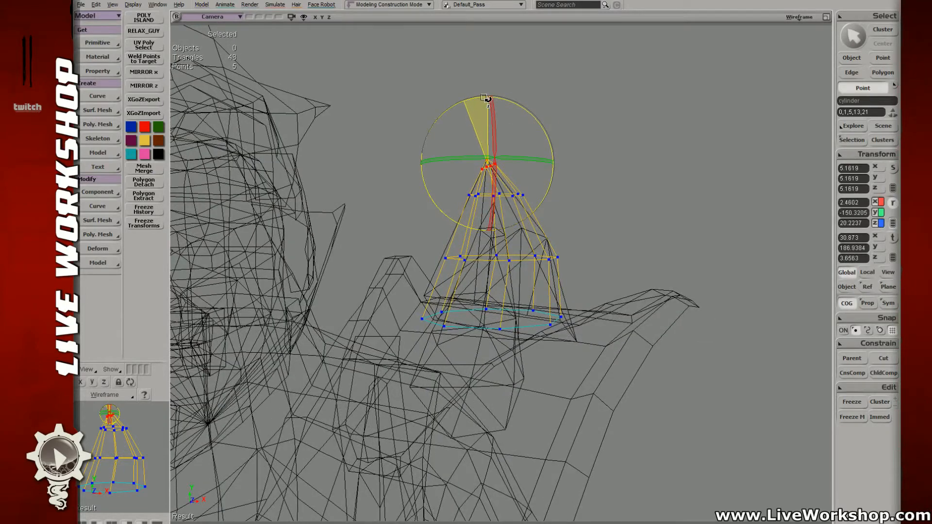
pyautogui.press('space')
pyautogui.press('r')
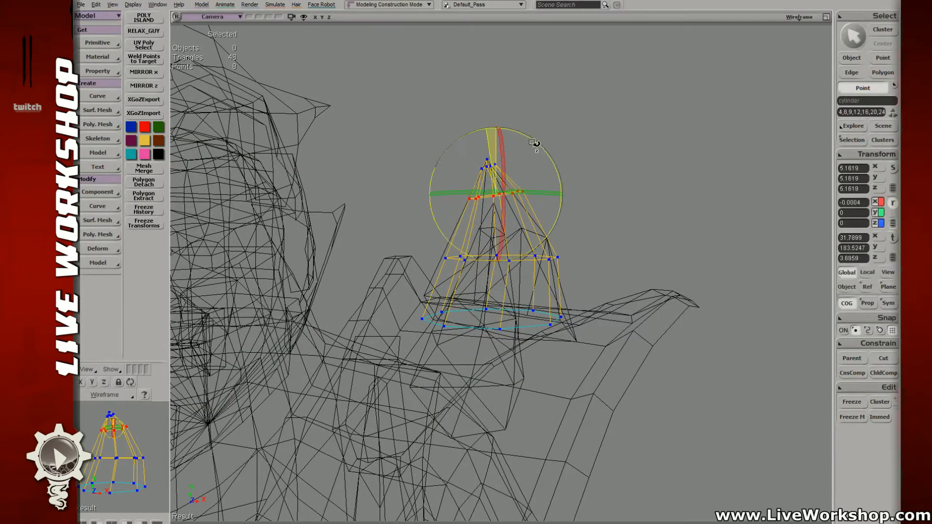
pyautogui.press('Down')
# - Shift the new spike's bottom ring of points slightly outward along X to match the original spike's base
pyautogui.press('Down')
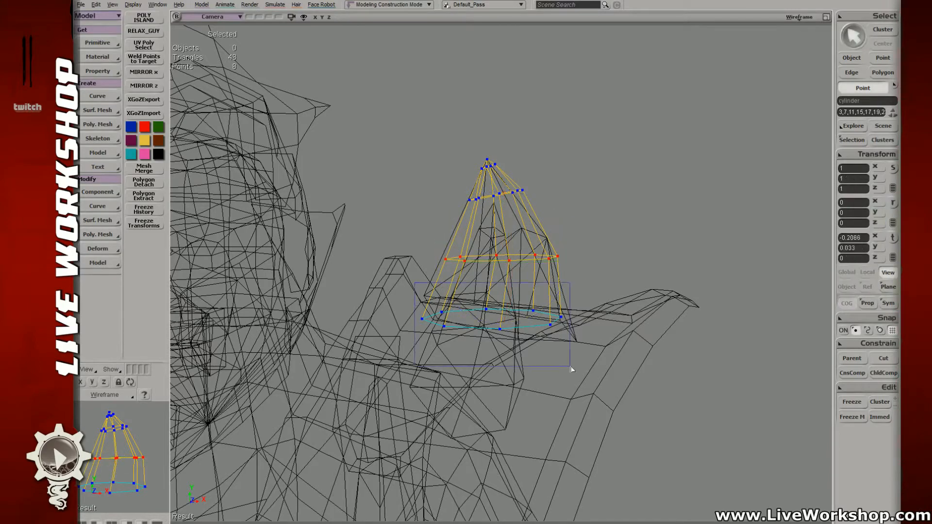
pyautogui.press('v')
pyautogui.press('x')
pyautogui.press('s')
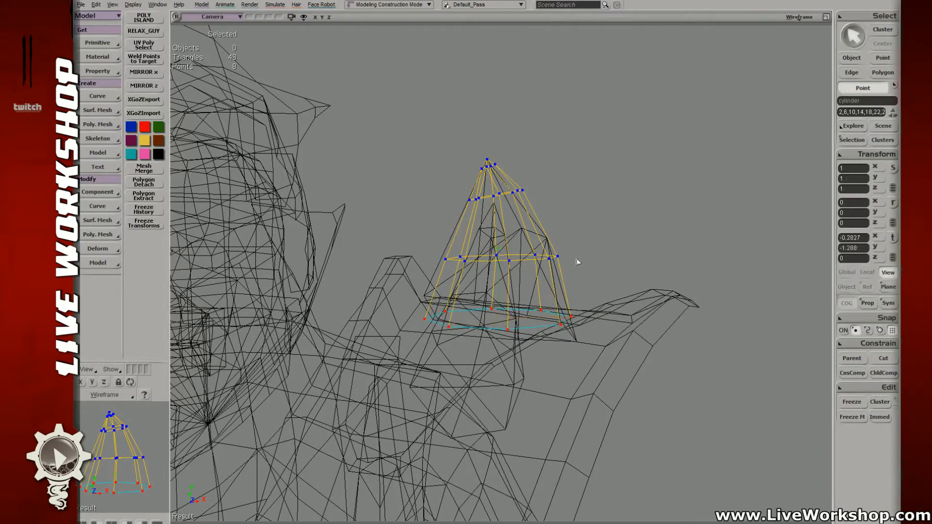
pyautogui.moveTo(576, 262)
pyautogui.mouseDown(button='right')
pyautogui.moveTo(550, 256)
pyautogui.moveTo(549, 232)
pyautogui.moveTo(505, 329)
pyautogui.mouseUp(button='right')
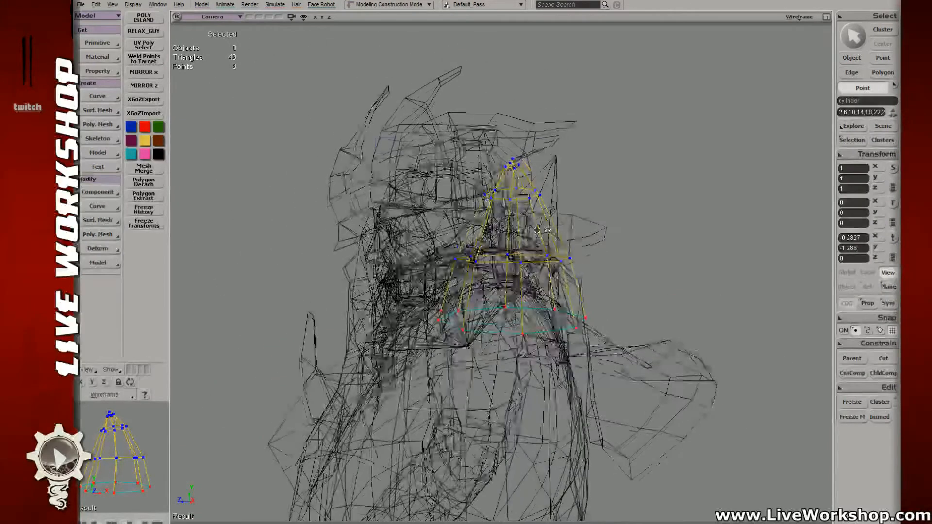
# - From the side, rotate the spike's tip and upper ring together and shift them backward along Z
pyautogui.hotkey('ctrl', 'a')
pyautogui.press('s')
pyautogui.moveTo(581, 326); pyautogui.dragTo(505, 213, button='right')
pyautogui.press('s')
pyautogui.moveTo(474, 219); pyautogui.dragTo(540, 162)
pyautogui.press('c')
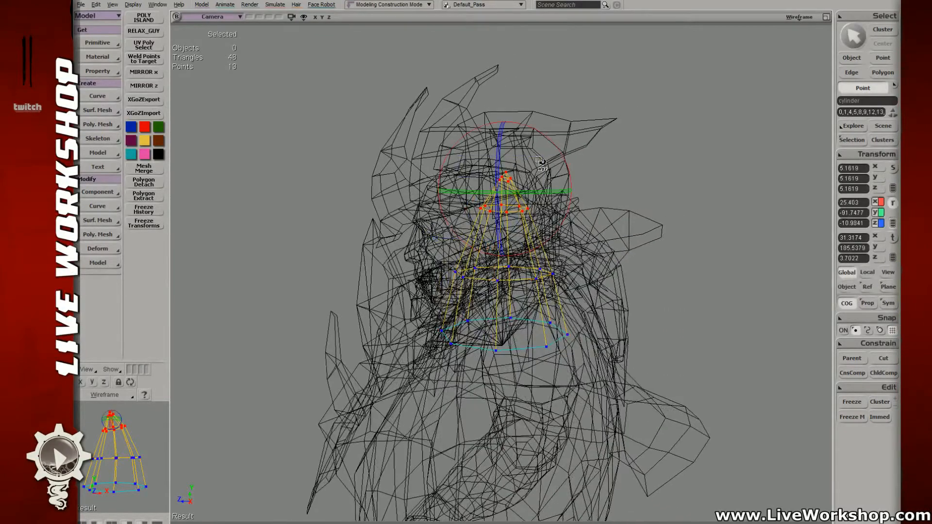
pyautogui.press('v')
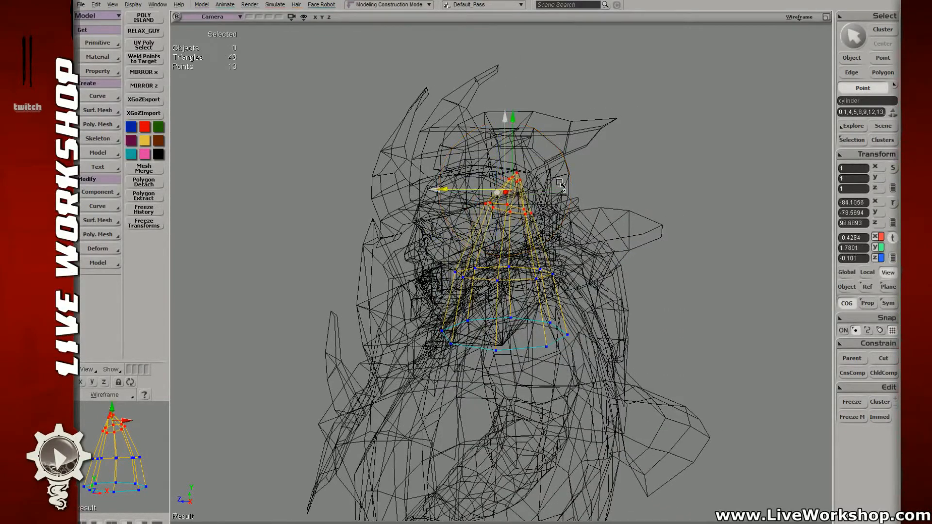
# - Rotate the five tip points on their own and move them further back to continue the spike's curve
pyautogui.press('t')
pyautogui.moveTo(505, 188); pyautogui.dragTo(544, 159)
pyautogui.press('c')
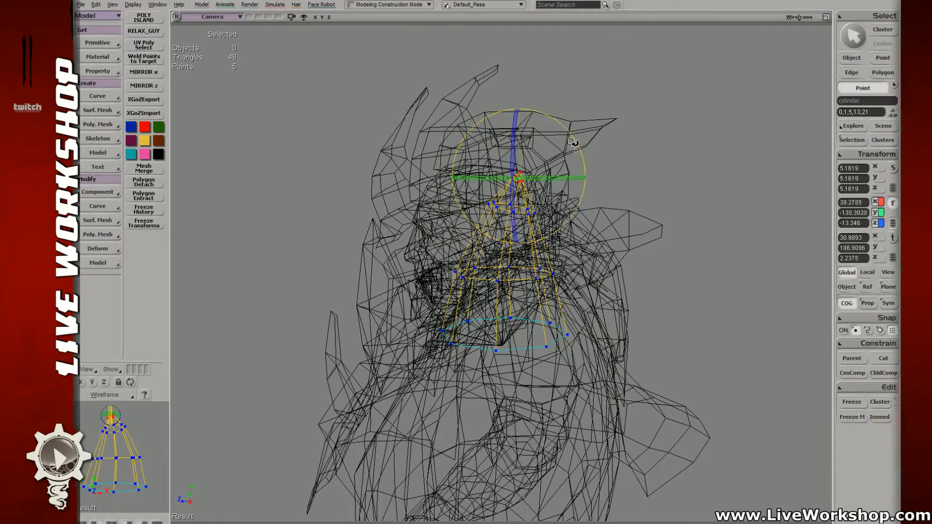
pyautogui.press('v')
pyautogui.press('t')
# - Tilt the spike's middle ring of points slightly about X to follow the backward curve and nudge it into place
pyautogui.moveTo(442, 255); pyautogui.dragTo(568, 292)
pyautogui.press('s')
pyautogui.moveTo(563, 263); pyautogui.dragTo(557, 247, button='right')
pyautogui.press('c')
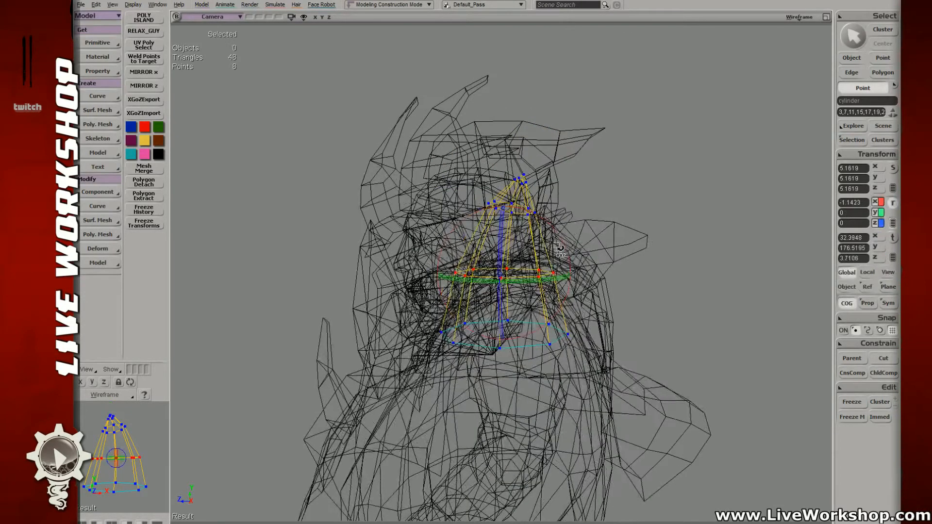
pyautogui.press('x')
pyautogui.press('v')
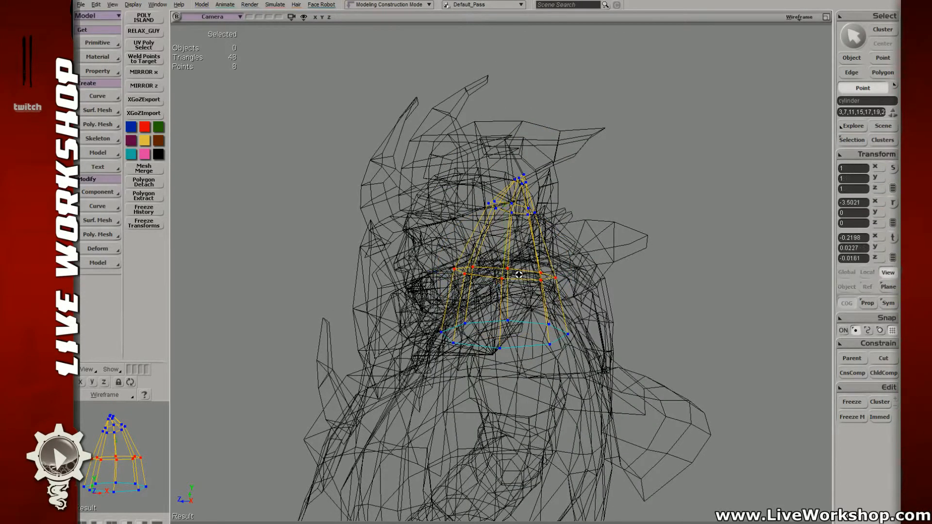
# - Pull the rear points of the spike's middle and bottom rings inward to straighten its back profile
pyautogui.moveTo(569, 313); pyautogui.dragTo(552, 274)
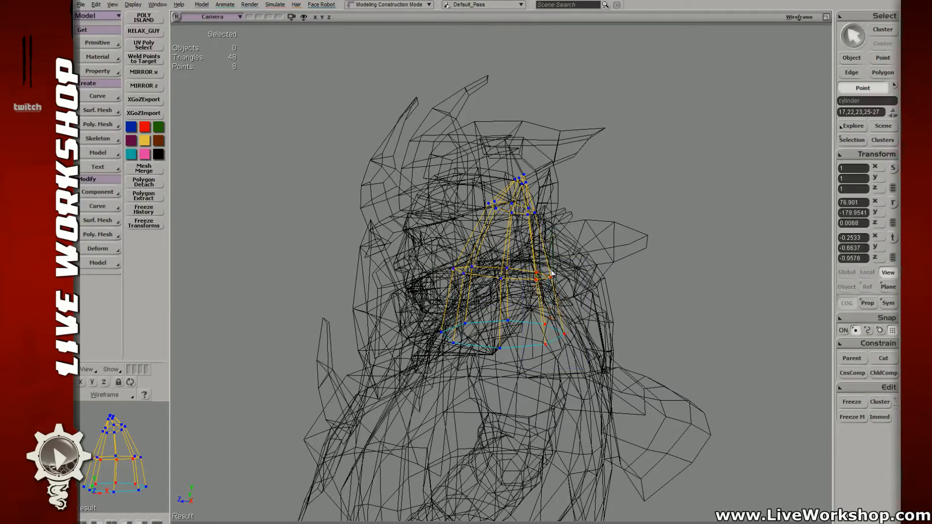
pyautogui.keyDown('shift'); pyautogui.click(563, 334); pyautogui.keyUp('shift')
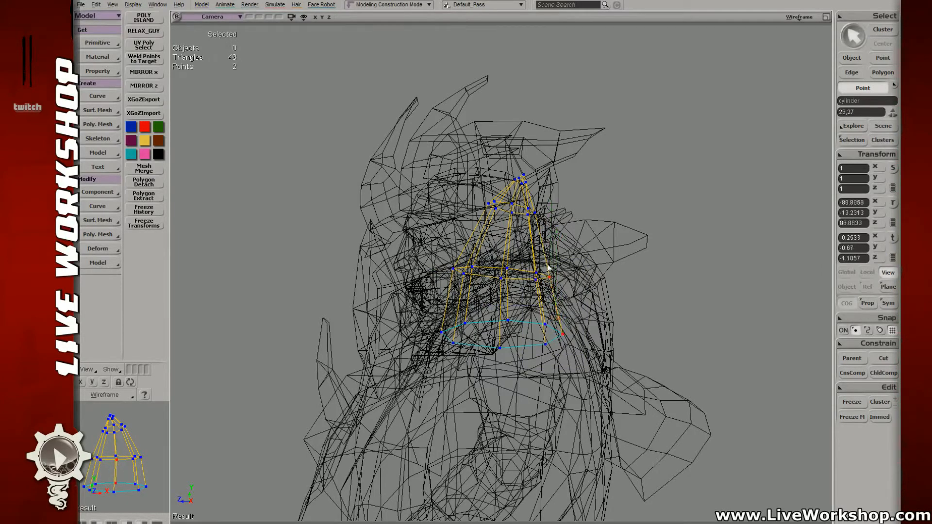
pyautogui.moveTo(544, 227); pyautogui.dragTo(522, 201)
# - In shaded view, rotate the whole spike to about X -7.5, Y 16.2, Z -2.9 and shift it backward on the shoulder plate
pyautogui.press('s')
pyautogui.moveTo(526, 216); pyautogui.dragTo(525, 280, button='right')
pyautogui.press('6')
pyautogui.moveTo(525, 279); pyautogui.dragTo(447, 267, button='middle')
pyautogui.moveTo(447, 266); pyautogui.dragTo(482, 277, button='right')
pyautogui.press('space')
pyautogui.press('c')
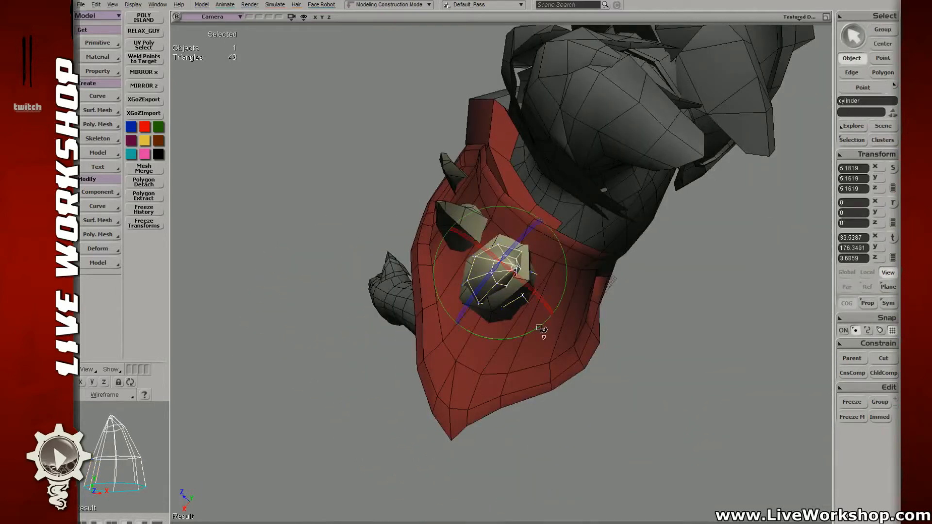
pyautogui.moveTo(508, 309); pyautogui.dragTo(531, 297)
pyautogui.press('v')
pyautogui.moveTo(506, 276)
pyautogui.mouseDown(button='middle')
pyautogui.moveTo(548, 254)
pyautogui.moveTo(551, 242)
pyautogui.moveTo(517, 272)
pyautogui.mouseUp(button='middle')
pyautogui.press('c')
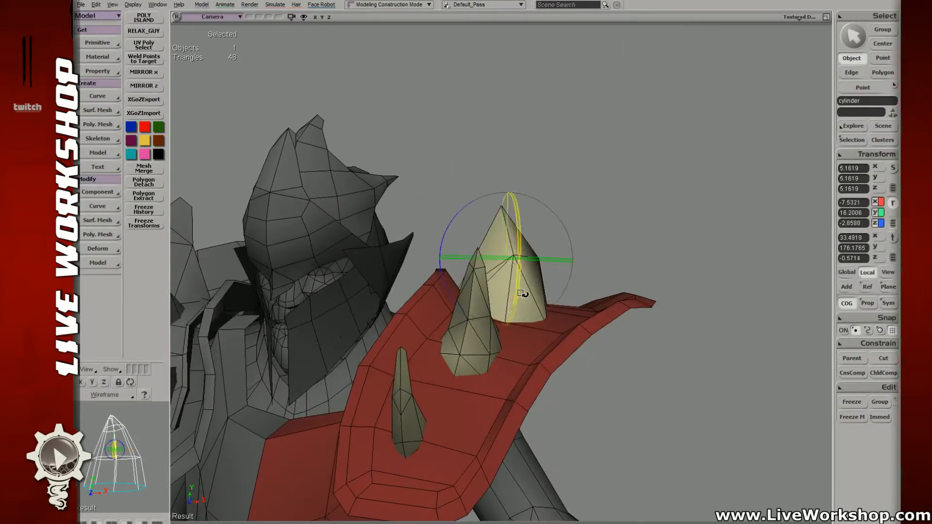
# - From above, pull the outer rear and inner point pairs of the lower rings toward the centre to round the spike
pyautogui.press('o')
pyautogui.moveTo(522, 266); pyautogui.dragTo(566, 260)
pyautogui.press('t')
pyautogui.click(546, 250)
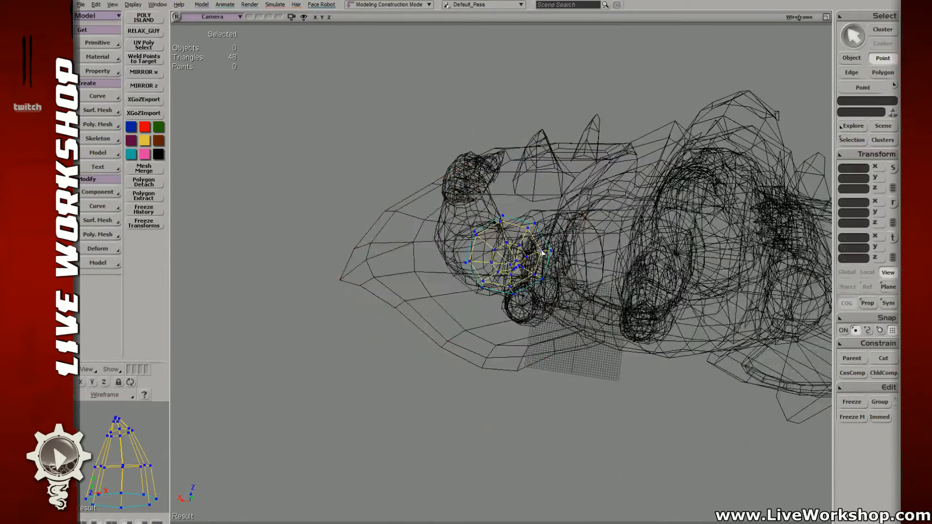
pyautogui.click(471, 262)
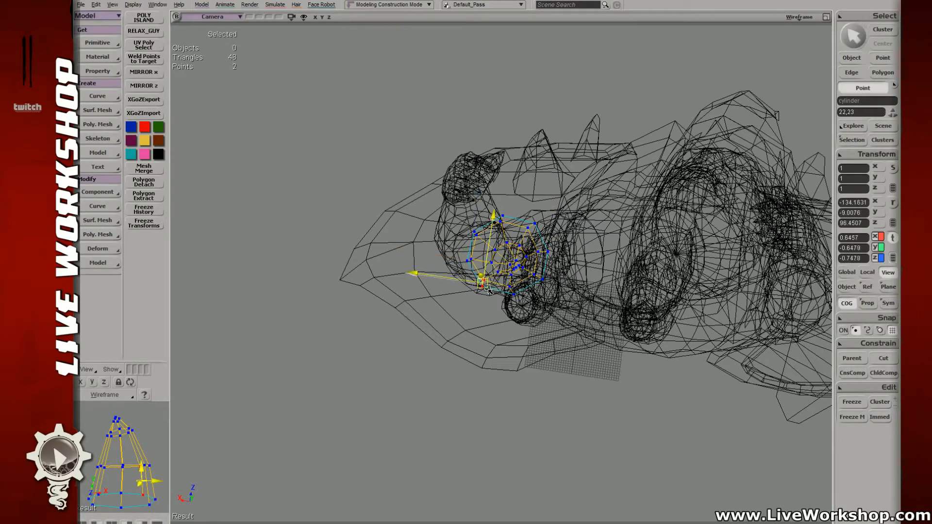
pyautogui.click(484, 281)
pyautogui.moveTo(527, 275)
pyautogui.mouseDown()
pyautogui.moveTo(543, 281)
pyautogui.moveTo(514, 294)
pyautogui.moveTo(485, 286)
pyautogui.mouseUp()
pyautogui.press('v')
pyautogui.press('t')
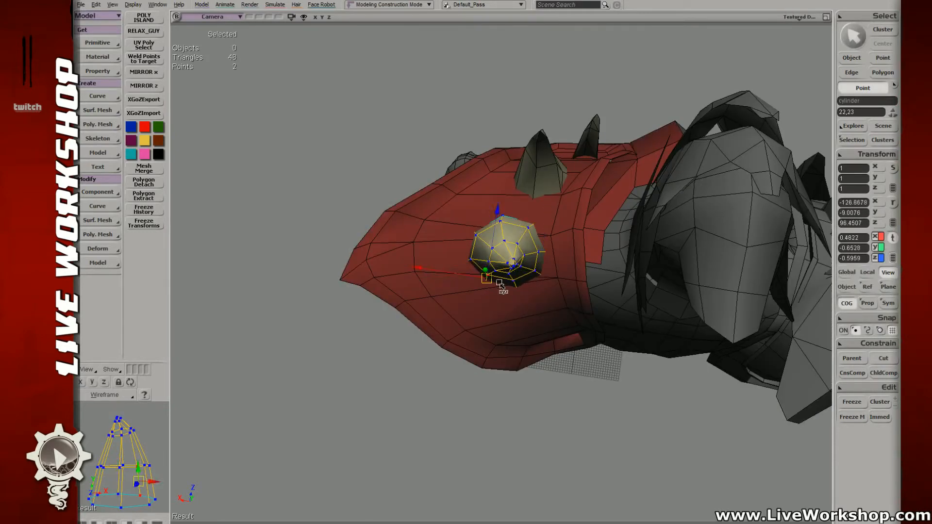
pyautogui.moveTo(535, 246); pyautogui.dragTo(545, 255)
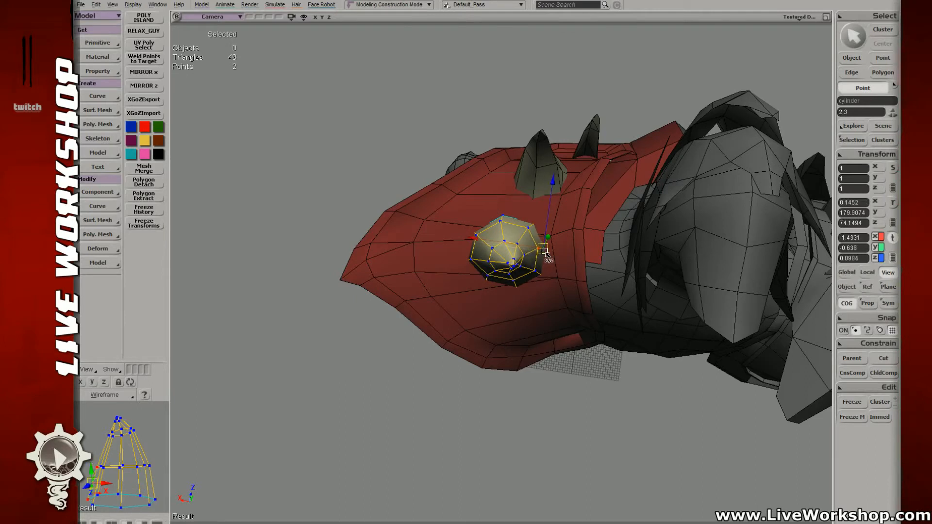
pyautogui.press('t')
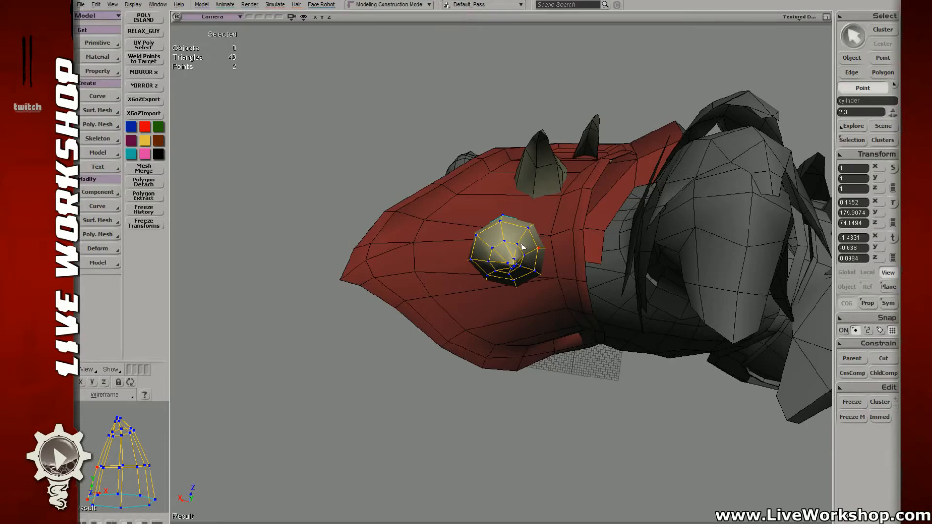
# - Move the spike's five tip points to adjust its lean over the base
pyautogui.moveTo(523, 247); pyautogui.dragTo(563, 241)
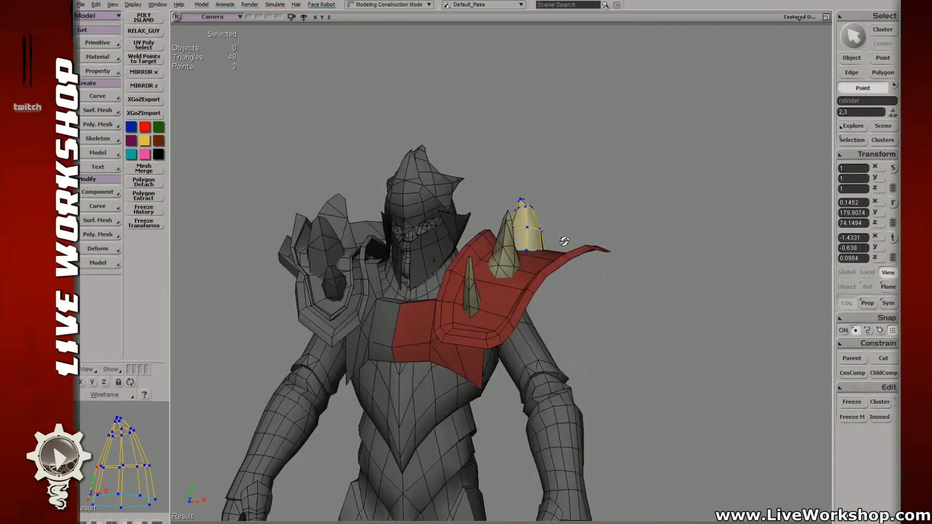
pyautogui.moveTo(562, 241); pyautogui.dragTo(584, 248, button='middle')
pyautogui.moveTo(584, 248); pyautogui.dragTo(481, 291)
pyautogui.press('t')
pyautogui.press('v')
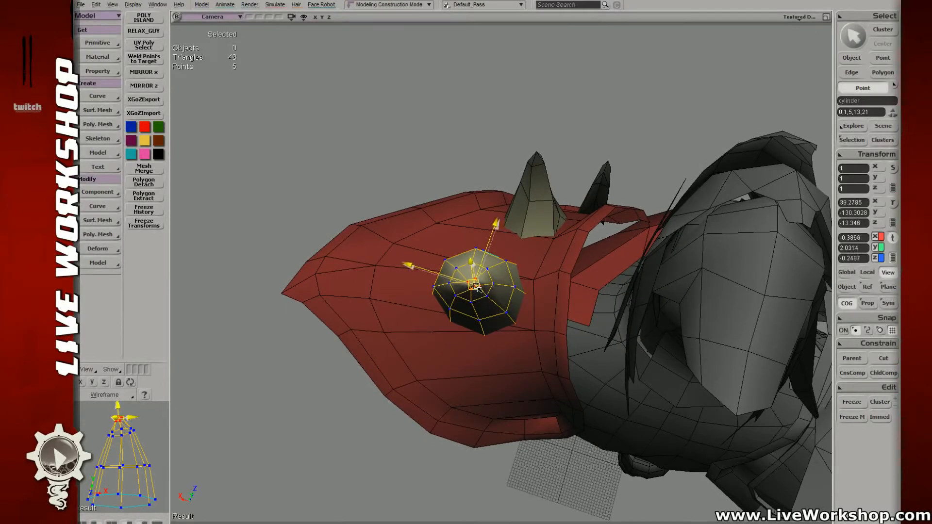
pyautogui.press('t')
pyautogui.moveTo(499, 253)
pyautogui.mouseDown()
pyautogui.moveTo(529, 285)
pyautogui.moveTo(529, 275)
pyautogui.moveTo(506, 269)
pyautogui.mouseUp()
# - Reposition single points around the spike's bottom ring to even out the base outline
pyautogui.press('o')
pyautogui.press('v')
pyautogui.press('t')
pyautogui.press('o')
pyautogui.moveTo(506, 269); pyautogui.dragTo(486, 293)
pyautogui.click(487, 294)
pyautogui.press('v')
pyautogui.press('v')
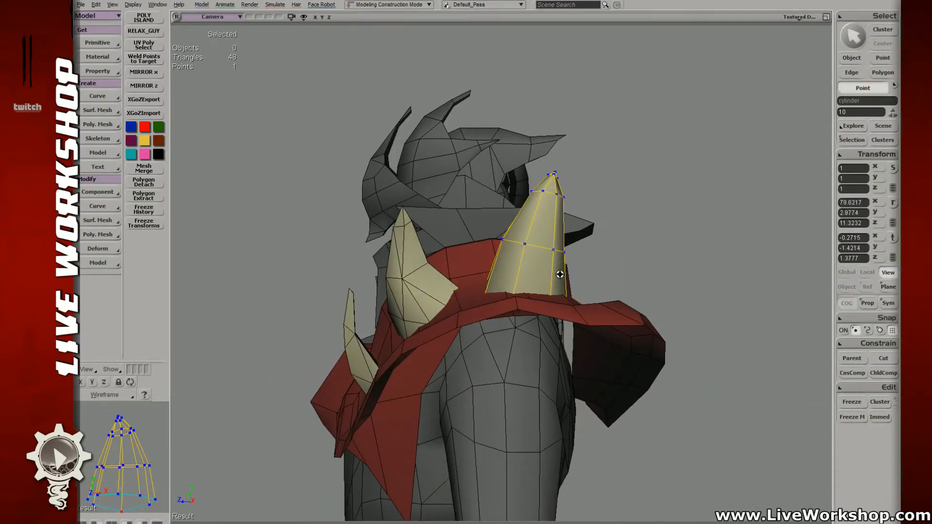
# - Move the outer points of the spike's bottom ring to fit the base against the shoulder plate's surface
pyautogui.press('t')
pyautogui.moveTo(560, 274); pyautogui.dragTo(518, 300)
pyautogui.press('4')
pyautogui.press('4')
pyautogui.press('v')
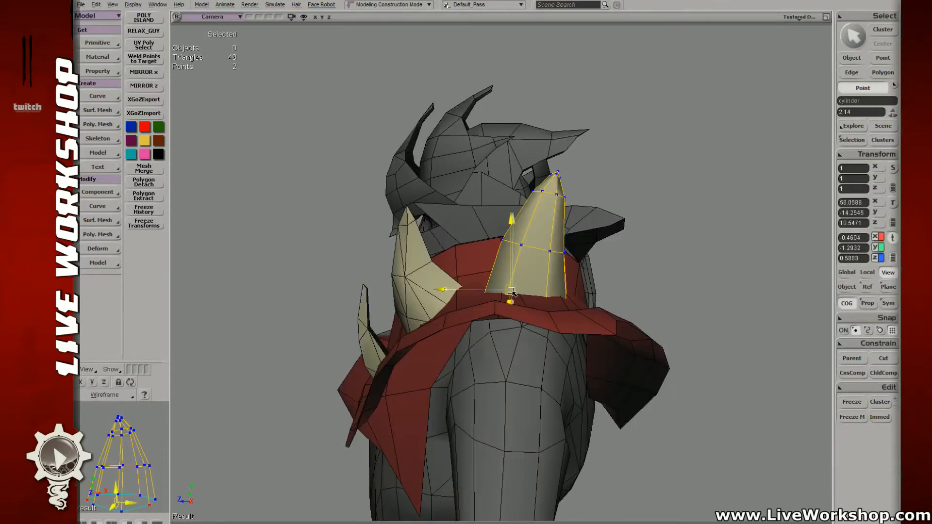
pyautogui.press('t')
pyautogui.press('4')
pyautogui.press('4')
pyautogui.moveTo(511, 237)
pyautogui.mouseDown()
pyautogui.moveTo(528, 250)
pyautogui.moveTo(522, 257)
pyautogui.moveTo(582, 229)
pyautogui.moveTo(468, 255)
pyautogui.moveTo(463, 287)
pyautogui.moveTo(458, 239)
pyautogui.moveTo(472, 197)
pyautogui.moveTo(532, 263)
pyautogui.moveTo(475, 312)
pyautogui.moveTo(489, 267)
pyautogui.moveTo(537, 256)
pyautogui.moveTo(530, 248)
pyautogui.moveTo(527, 256)
pyautogui.moveTo(558, 260)
pyautogui.moveTo(524, 292)
pyautogui.moveTo(353, 234)
pyautogui.moveTo(511, 223)
pyautogui.mouseUp()
pyautogui.press('v')
# - Examine the new spike on the whole character and compare it with the middle spike's shape and points
pyautogui.press('space')
pyautogui.click(608, 215)
pyautogui.scroll(-3, 608, 215)
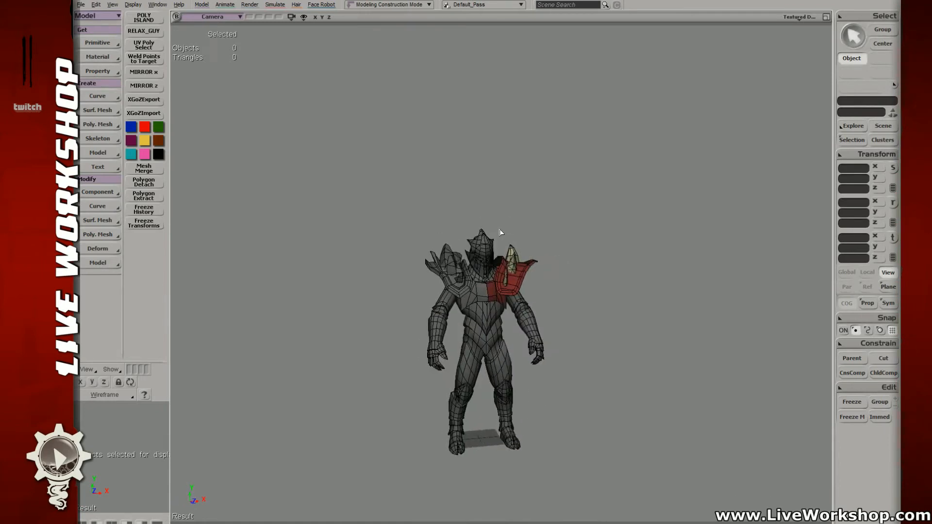
pyautogui.scroll(5, 505, 238)
pyautogui.moveTo(572, 267); pyautogui.dragTo(525, 212)
pyautogui.scroll(1, 557, 228)
pyautogui.press('t')
pyautogui.click(580, 232)
pyautogui.click(556, 237)
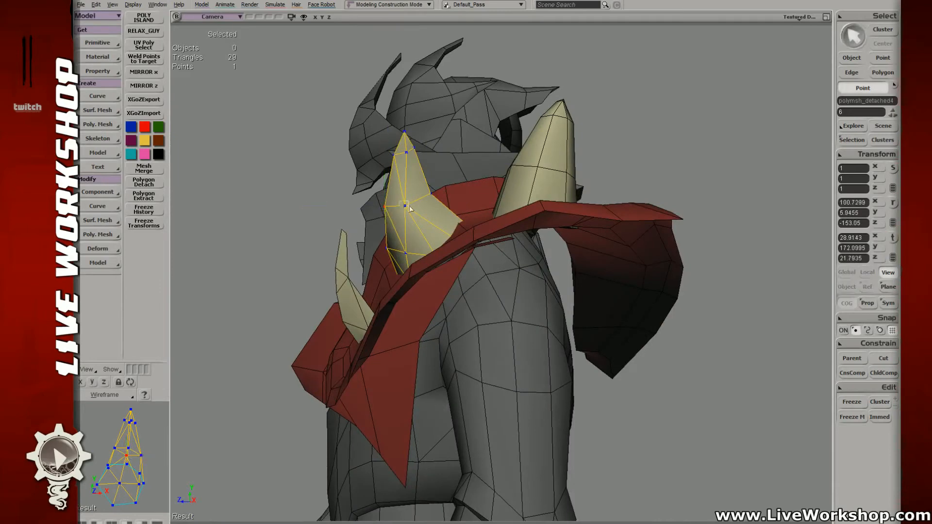
pyautogui.click(406, 152)
pyautogui.press('t')
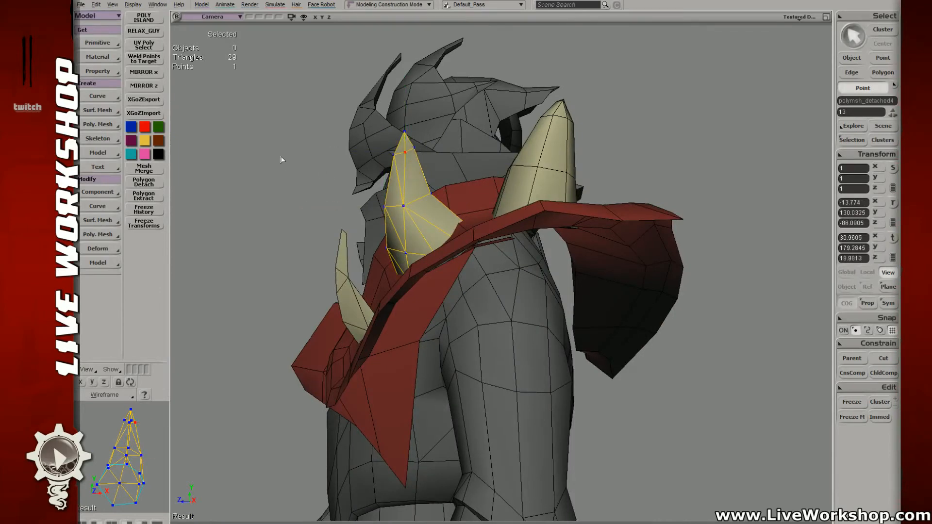
pyautogui.press('space')
pyautogui.moveTo(296, 173); pyautogui.dragTo(481, 197)
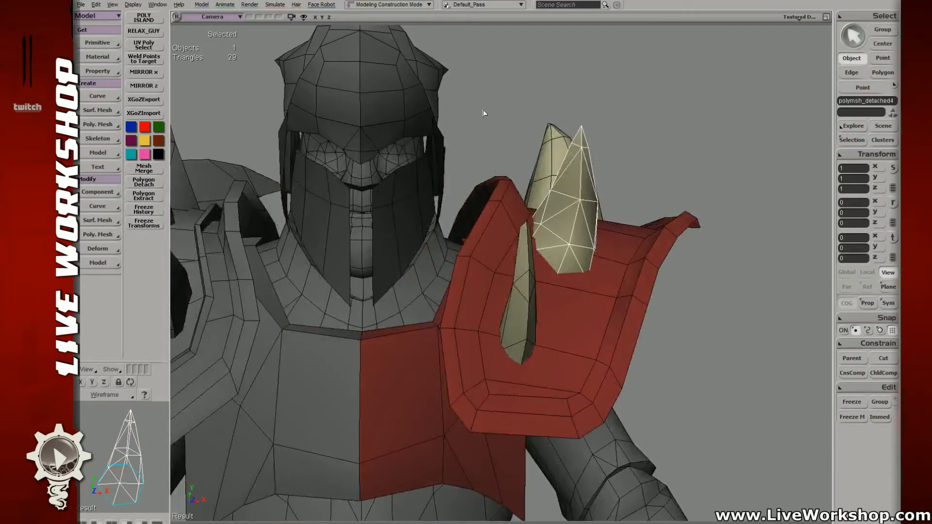
# - From behind, pull the inner points of the new spike's middle ring inward to smooth its silhouette
pyautogui.click(548, 165)
pyautogui.moveTo(590, 181)
pyautogui.mouseDown()
pyautogui.moveTo(508, 221)
pyautogui.moveTo(418, 177)
pyautogui.moveTo(443, 195)
pyautogui.moveTo(419, 181)
pyautogui.moveTo(444, 193)
pyautogui.moveTo(434, 182)
pyautogui.mouseUp()
pyautogui.press('4')
pyautogui.press('t')
pyautogui.press('5')
pyautogui.press('v')
pyautogui.press('t')
pyautogui.press('4')
pyautogui.press('5')
pyautogui.press('v')
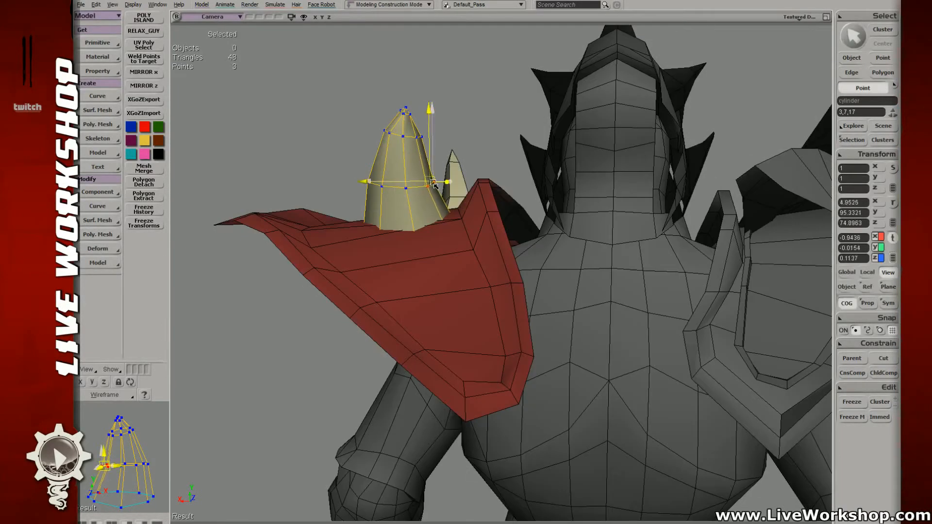
# - Move individual points of the spike's upper ring to smooth the taper toward the tip
pyautogui.press('t')
pyautogui.press('4')
pyautogui.press('5')
pyautogui.moveTo(409, 125)
pyautogui.mouseDown()
pyautogui.moveTo(431, 145)
pyautogui.moveTo(400, 136)
pyautogui.mouseUp()
pyautogui.press('v')
pyautogui.press('t')
pyautogui.press('4')
pyautogui.press('5')
pyautogui.press('v')
pyautogui.press('t')
pyautogui.click(389, 134)
pyautogui.press('v')
pyautogui.press('t')
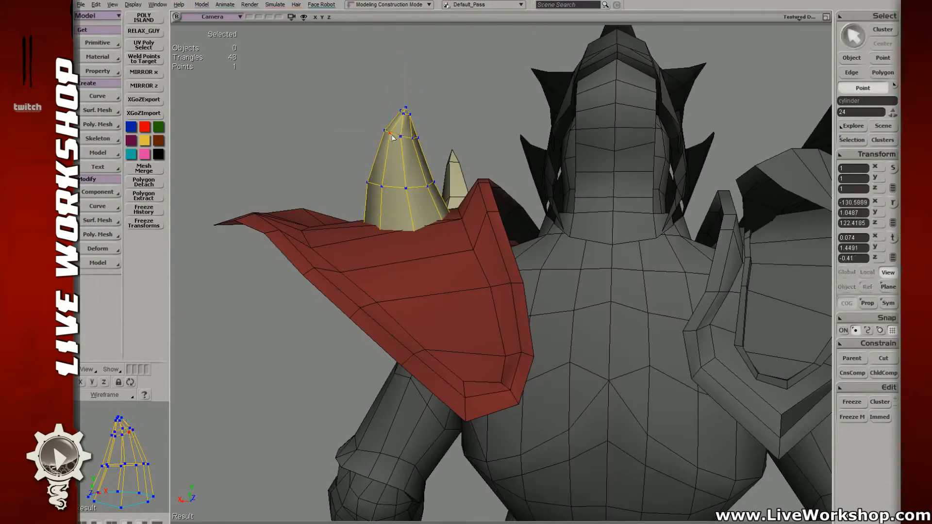
# - Reselect the new spike and fine-tune the rear and outer points of its upper ring
pyautogui.click(324, 140)
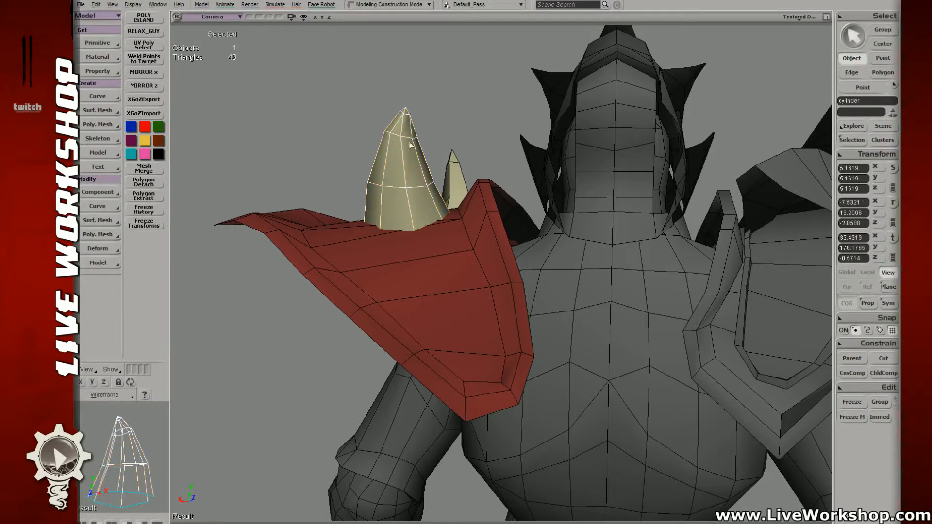
pyautogui.click(403, 141)
pyautogui.press('v')
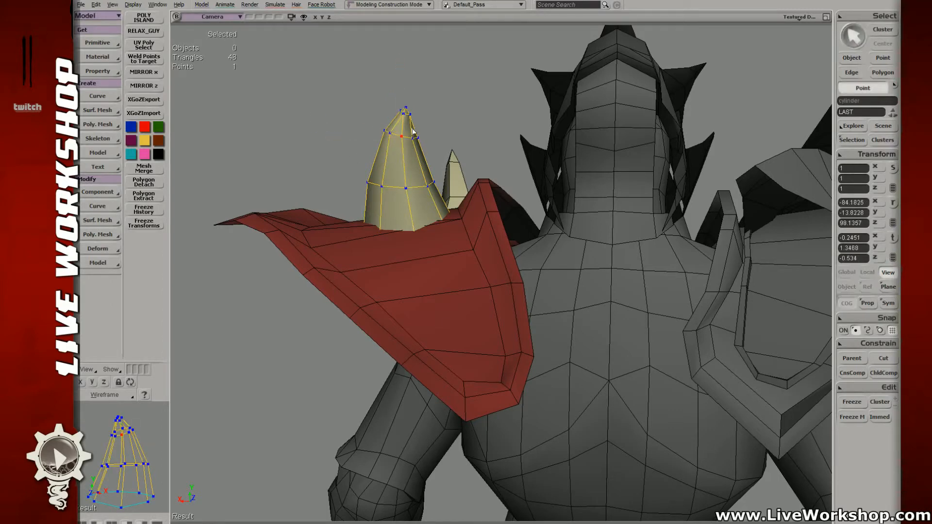
pyautogui.moveTo(412, 129); pyautogui.dragTo(419, 142)
pyautogui.press('v')
pyautogui.click(392, 135)
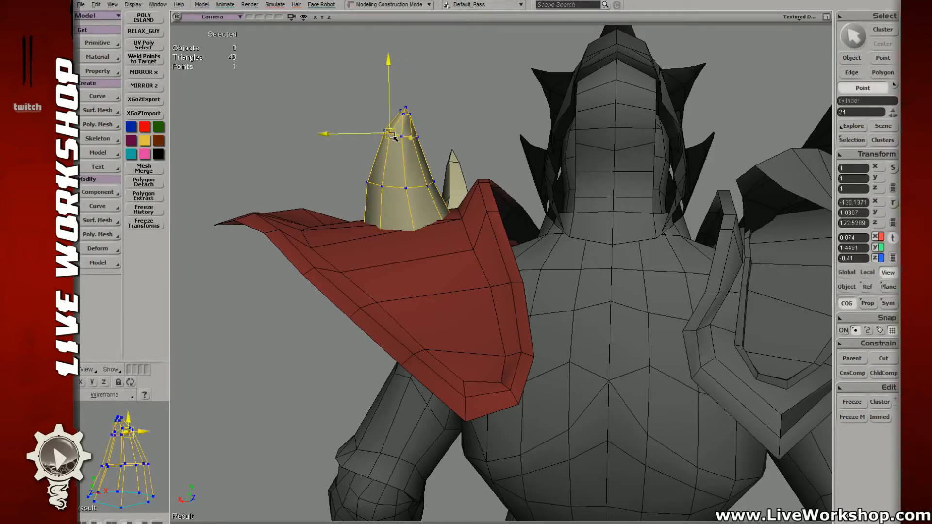
# - Select five points of the spike's upper ring from the outer side and move them together to refine the curve
pyautogui.press('s')
pyautogui.moveTo(410, 168)
pyautogui.mouseDown(button='right')
pyautogui.moveTo(471, 176)
pyautogui.moveTo(492, 152)
pyautogui.mouseUp(button='right')
pyautogui.press('v')
pyautogui.click(489, 145)
pyautogui.press('4')
pyautogui.press('4')
pyautogui.press('s')
pyautogui.press('4')
pyautogui.moveTo(494, 153); pyautogui.dragTo(466, 128)
pyautogui.press('4')
pyautogui.press('v')
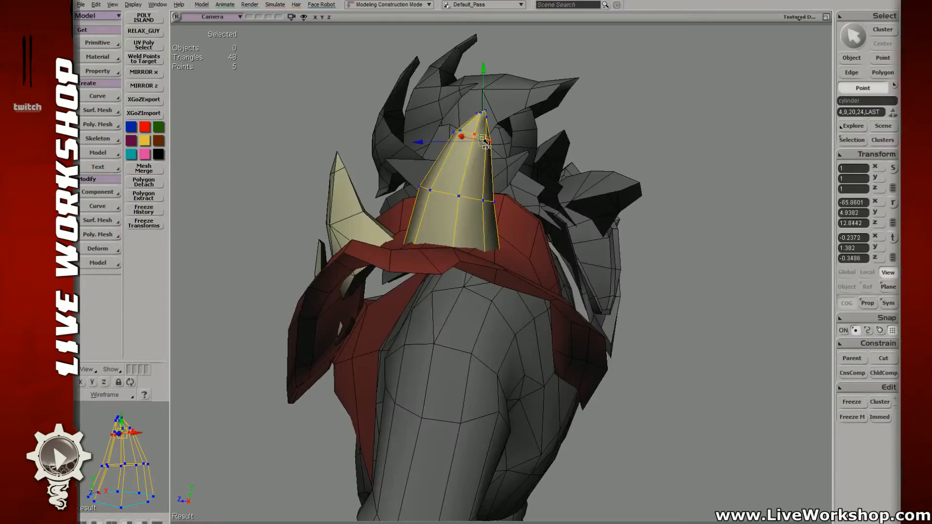
# - Reposition a single outer point of the new spike's upper ring to smooth its taper
pyautogui.press('t')
pyautogui.click(472, 134)
pyautogui.press('v')
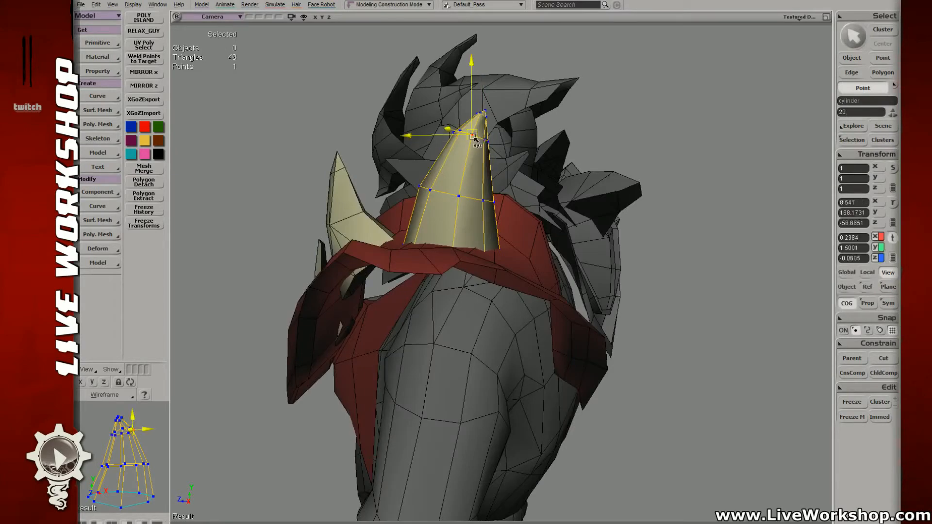
pyautogui.press('s')
pyautogui.moveTo(493, 118); pyautogui.dragTo(437, 248, button='right')
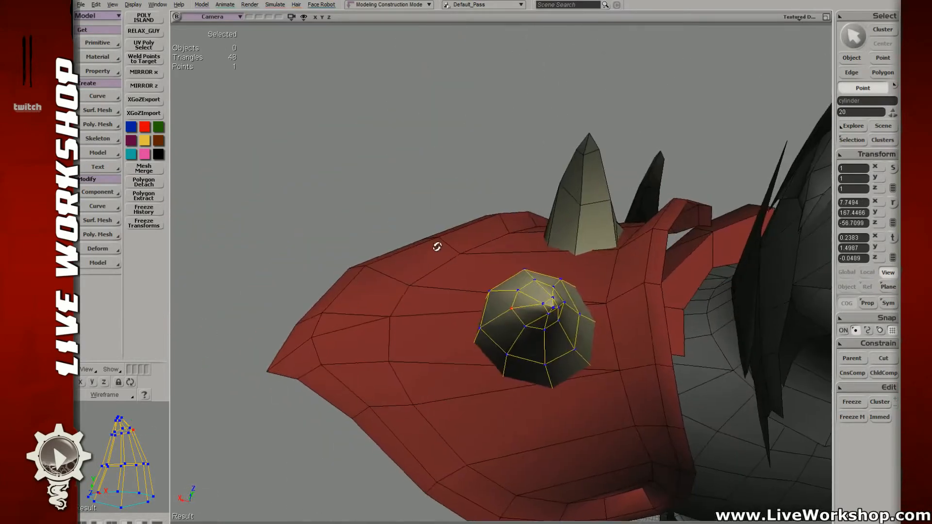
pyautogui.moveTo(437, 248); pyautogui.dragTo(503, 246, button='middle')
pyautogui.moveTo(504, 246); pyautogui.dragTo(483, 240, button='right')
# - From the inner side, adjust one front point of the new spike's upper ring to refine the curve toward the tip
pyautogui.press('t')
pyautogui.click(497, 283)
pyautogui.press('v')
pyautogui.press('s')
pyautogui.moveTo(478, 271); pyautogui.dragTo(440, 218, button='right')
pyautogui.press('v')
pyautogui.moveTo(418, 168); pyautogui.dragTo(416, 163)
pyautogui.moveTo(461, 234); pyautogui.dragTo(478, 212)
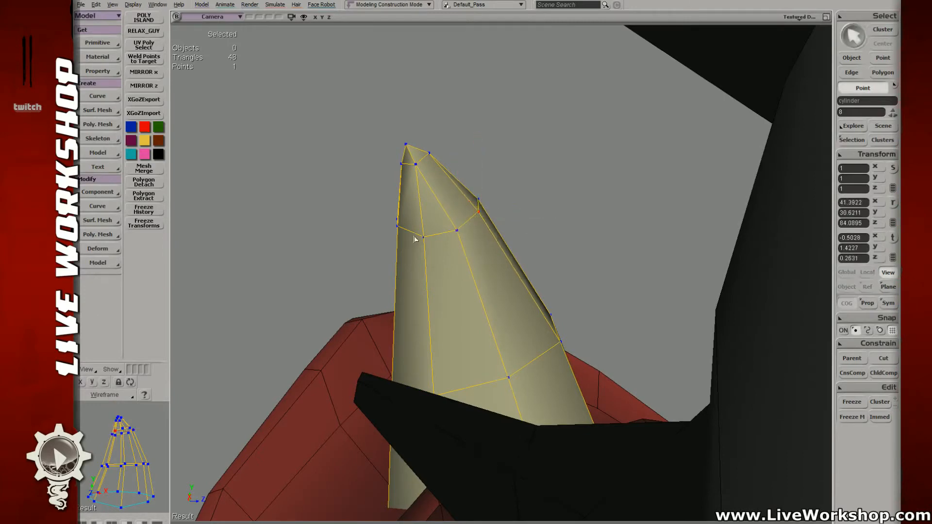
# - Fine-tune single points on the rear side of the new spike's upper ring
pyautogui.click(426, 239)
pyautogui.press('s')
pyautogui.moveTo(429, 244); pyautogui.dragTo(543, 181, button='right')
pyautogui.press('s')
pyautogui.press('s')
pyautogui.press('s')
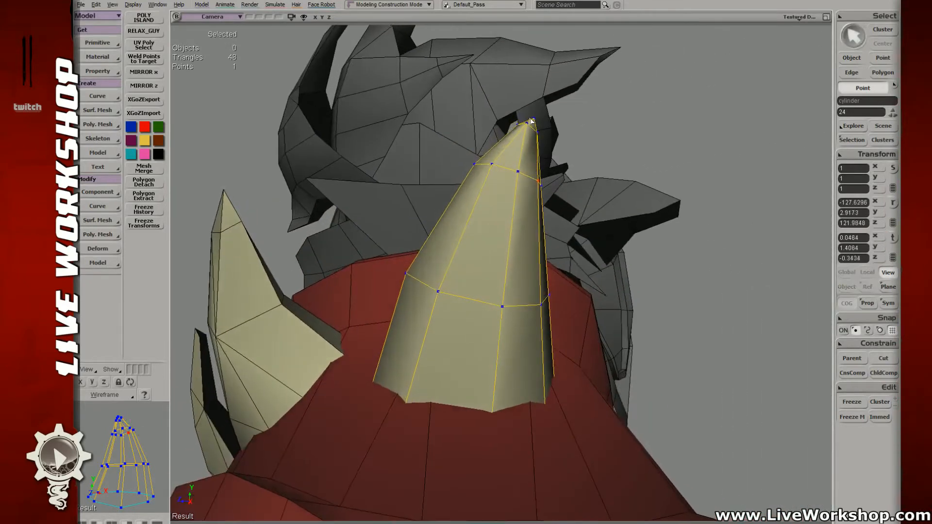
pyautogui.moveTo(515, 174); pyautogui.dragTo(519, 173)
# - From above, even out the rear outer points of the upper ring to round the spike's cross-section
pyautogui.moveTo(519, 174); pyautogui.dragTo(462, 152, button='right')
pyautogui.click(478, 271)
pyautogui.moveTo(479, 270); pyautogui.dragTo(426, 249, button='right')
pyautogui.click(529, 257)
pyautogui.click(444, 232)
pyautogui.click(468, 239)
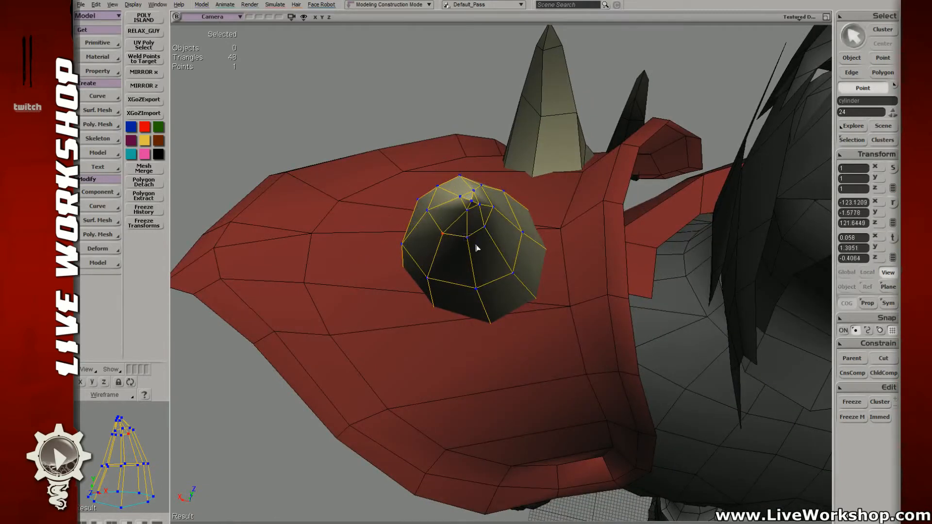
pyautogui.moveTo(502, 254); pyautogui.dragTo(449, 233, button='right')
# - Select the five points at the spike's tip and ready them for moving as a group
pyautogui.press('t')
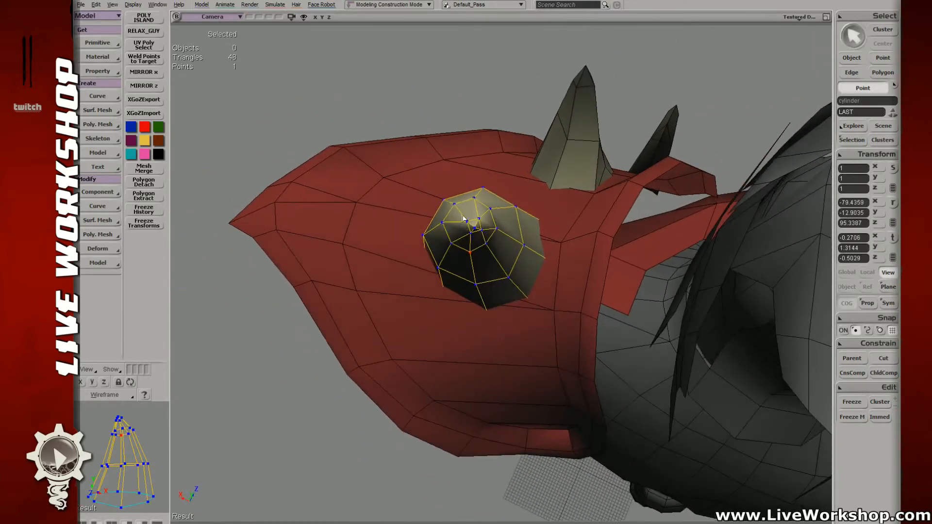
pyautogui.moveTo(462, 213); pyautogui.dragTo(484, 239)
pyautogui.press('c')
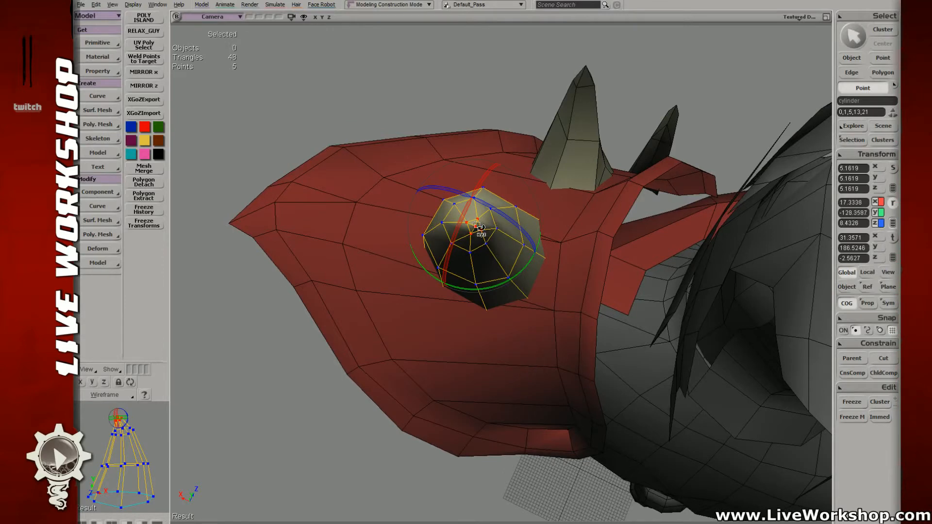
pyautogui.press('v')
# - Return to object selection and freeze the new spike's transforms
pyautogui.press('space')
pyautogui.press('space')
pyautogui.moveTo(523, 145); pyautogui.dragTo(485, 268, button='middle')
pyautogui.moveTo(484, 268); pyautogui.dragTo(340, 204, button='right')
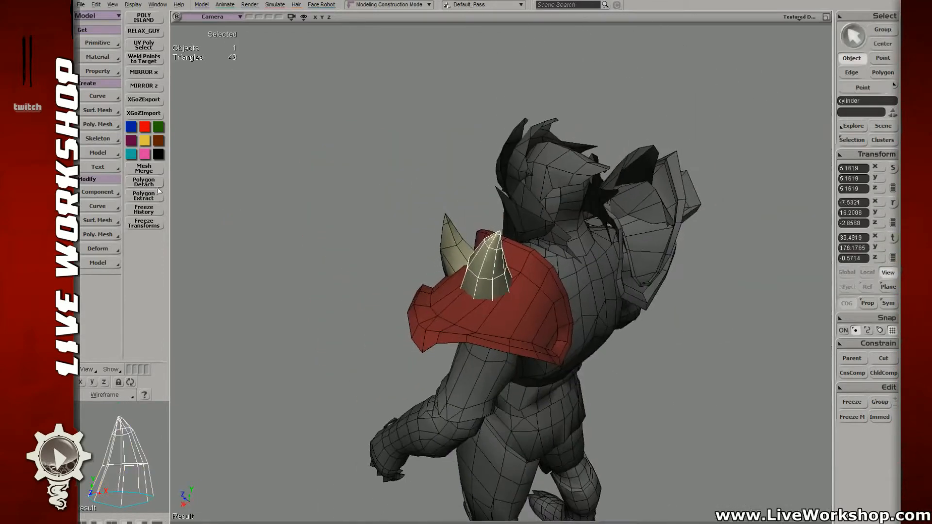
pyautogui.click(144, 223)
# - Examine the new spike on the whole character from the front and the outer side
pyautogui.moveTo(398, 250); pyautogui.dragTo(363, 256, button='middle')
pyautogui.moveTo(363, 255); pyautogui.dragTo(447, 243, button='right')
pyautogui.moveTo(448, 244); pyautogui.dragTo(462, 266, button='middle')
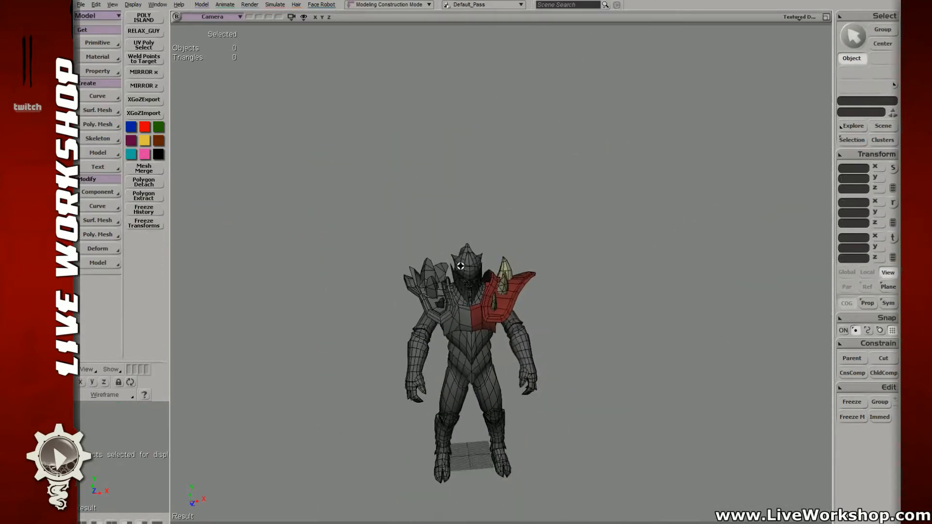
pyautogui.moveTo(462, 267); pyautogui.dragTo(428, 286, button='right')
pyautogui.moveTo(427, 286); pyautogui.dragTo(416, 302, button='middle')
pyautogui.moveTo(416, 302); pyautogui.dragTo(458, 225, button='right')
pyautogui.moveTo(458, 225); pyautogui.dragTo(553, 272, button='middle')
pyautogui.moveTo(553, 272); pyautogui.dragTo(516, 295, button='right')
# - Reselect the new spike and adjust four front points of its upper ring together through the wireframe view
pyautogui.press('space')
pyautogui.click(478, 271)
pyautogui.press('4')
pyautogui.press('t')
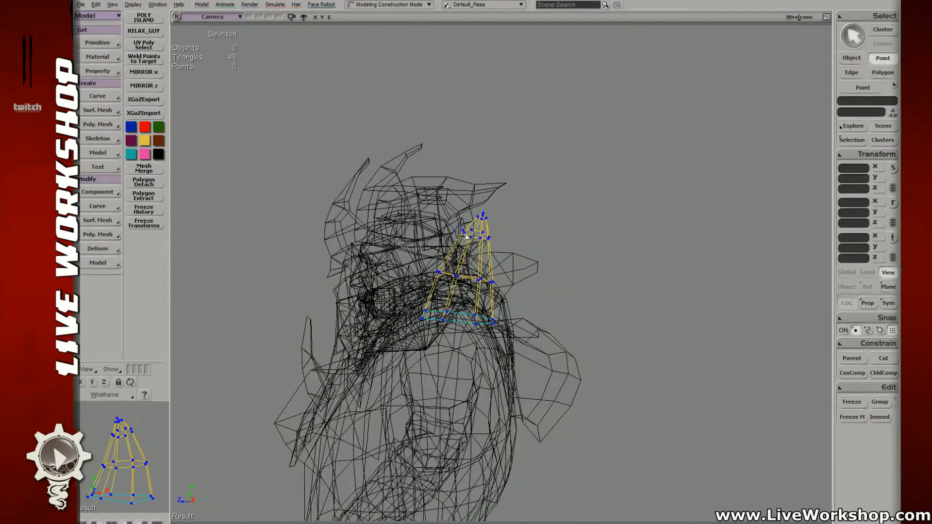
pyautogui.moveTo(456, 222); pyautogui.dragTo(473, 239)
pyautogui.press('6')
pyautogui.moveTo(485, 238); pyautogui.dragTo(470, 236, button='right')
pyautogui.press('v')
pyautogui.moveTo(469, 237); pyautogui.dragTo(467, 232)
pyautogui.press('x')
pyautogui.press('v')
# - Select four points of the spike's middle ring in wireframe and adjust them as a group in the shaded view
pyautogui.press('t')
pyautogui.press('4')
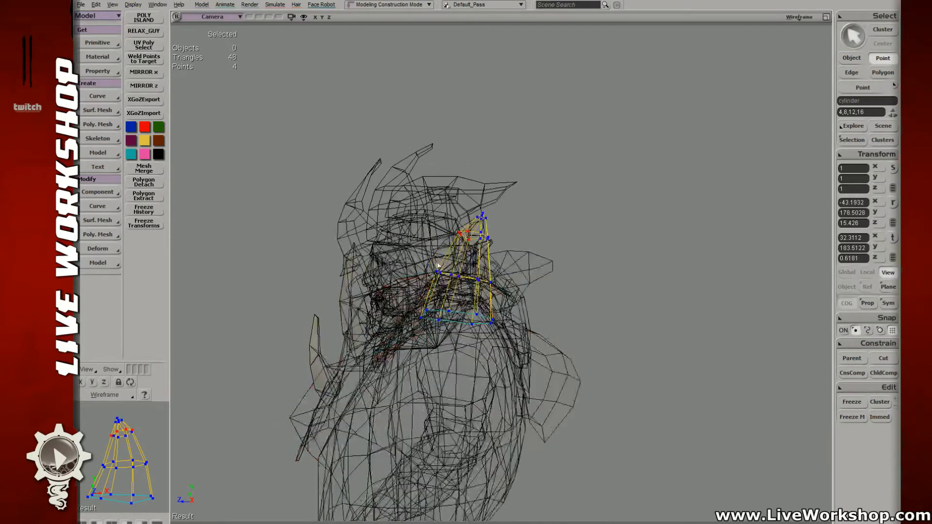
pyautogui.press('6')
pyautogui.moveTo(427, 262); pyautogui.dragTo(486, 283)
pyautogui.press('v')
pyautogui.press('t')
pyautogui.press('4')
pyautogui.press('6')
pyautogui.press('v')
# - Return to object selection and examine the spike's silhouette from behind, the front, above and the outer side
pyautogui.press('s')
pyautogui.moveTo(487, 282); pyautogui.dragTo(514, 333, button='right')
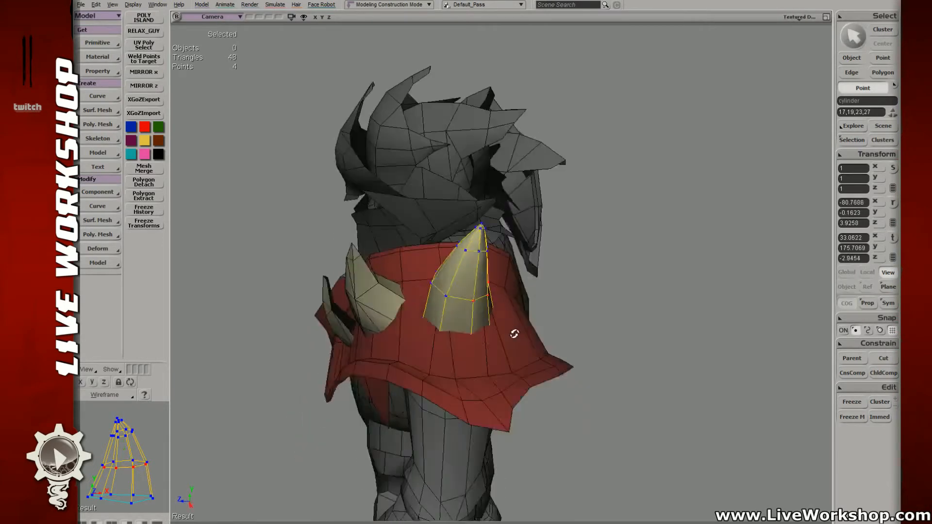
pyautogui.moveTo(514, 333); pyautogui.dragTo(525, 312, button='middle')
pyautogui.moveTo(525, 312); pyautogui.dragTo(450, 225, button='right')
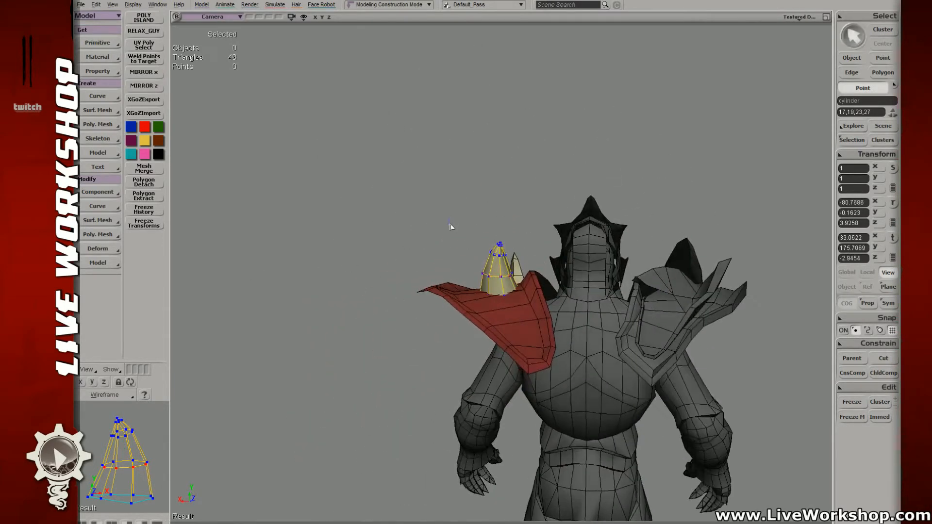
pyautogui.press('space')
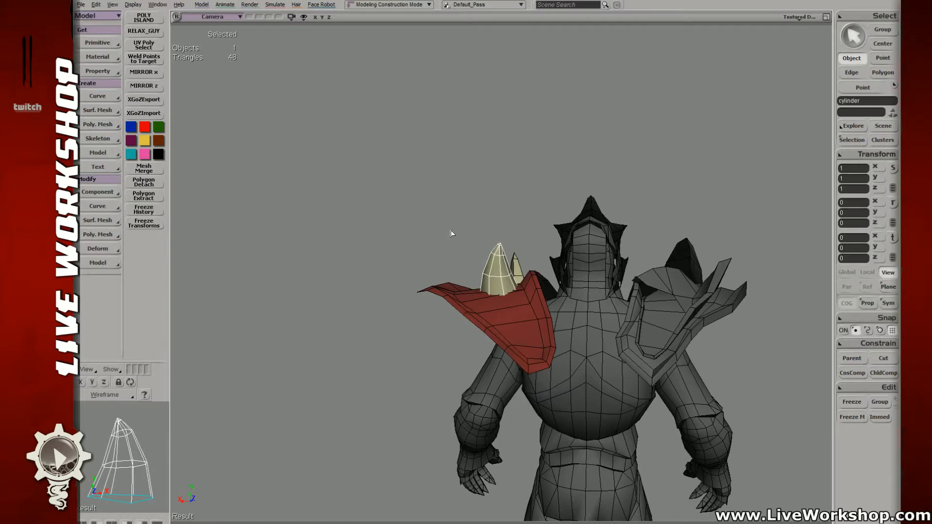
pyautogui.moveTo(443, 223); pyautogui.dragTo(610, 220, button='middle')
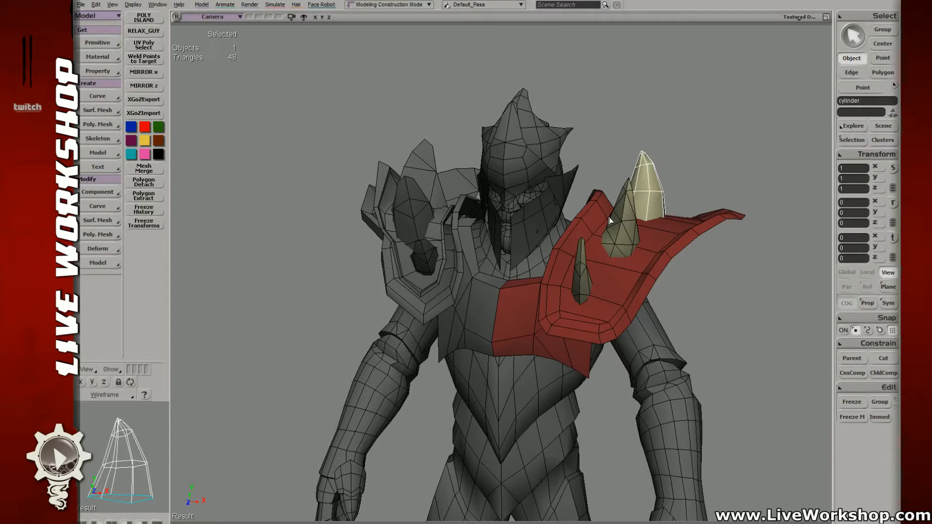
pyautogui.moveTo(597, 232); pyautogui.dragTo(553, 290)
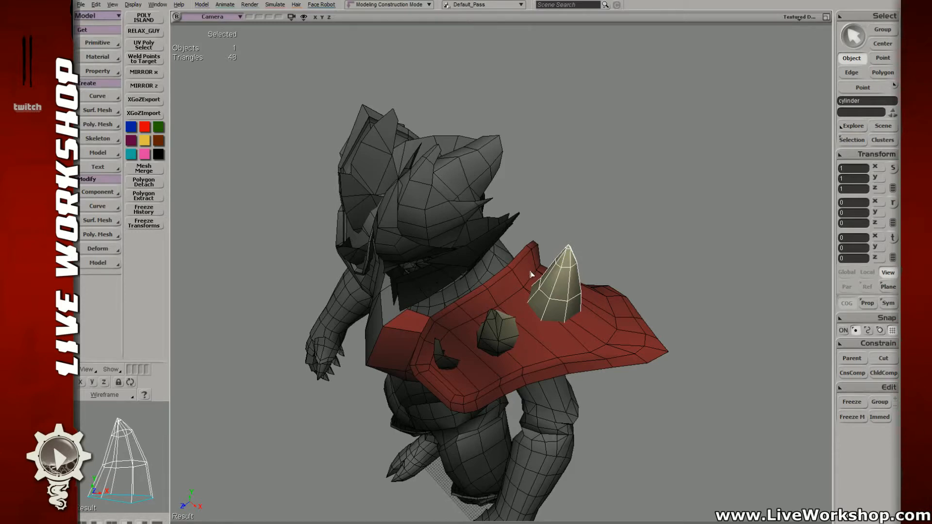
pyautogui.press('s')
pyautogui.moveTo(552, 235); pyautogui.dragTo(550, 265, button='right')
pyautogui.press('s')
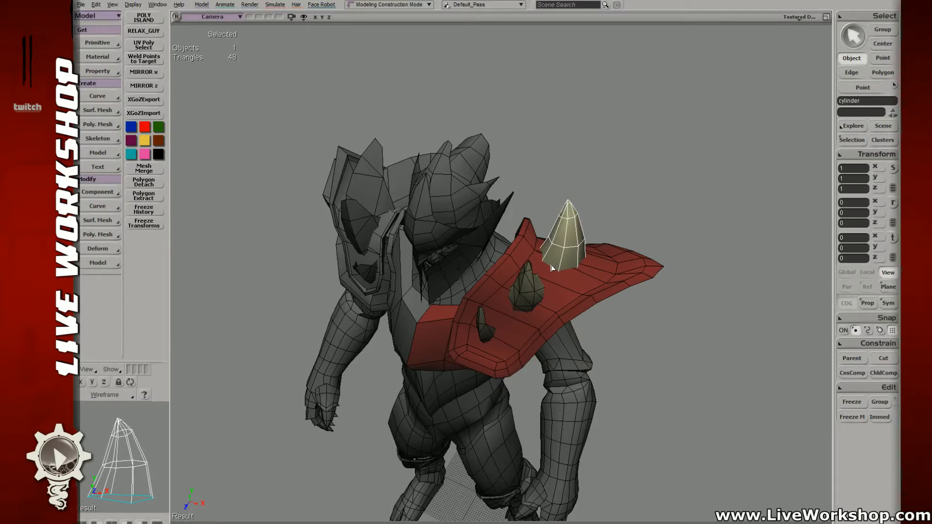
pyautogui.moveTo(561, 231); pyautogui.dragTo(533, 249, button='right')
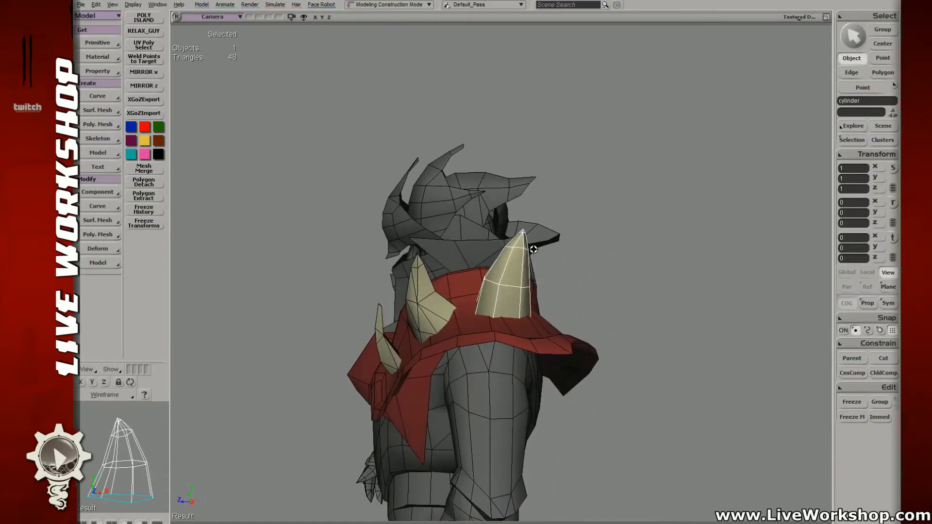
# - From the outer side, raise one front outer point of the new spike's upper ring slightly
pyautogui.moveTo(533, 249); pyautogui.dragTo(548, 248, button='middle')
pyautogui.moveTo(548, 248); pyautogui.dragTo(546, 266)
pyautogui.moveTo(547, 266); pyautogui.dragTo(582, 272, button='middle')
pyautogui.press('t')
pyautogui.click(510, 249)
pyautogui.press('v')
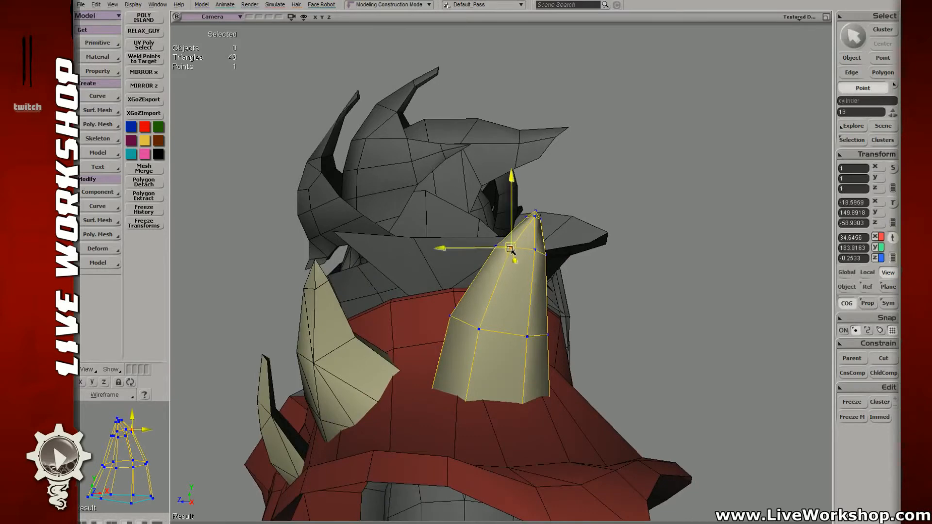
pyautogui.moveTo(512, 250); pyautogui.dragTo(512, 247)
# - Fine-tune neighbouring outer points of the spike's upper ring below the tip
pyautogui.press('t')
pyautogui.moveTo(523, 209); pyautogui.dragTo(512, 247)
pyautogui.press('v')
pyautogui.press('t')
pyautogui.click(509, 246)
pyautogui.press('v')
pyautogui.press('t')
pyautogui.click(535, 250)
pyautogui.press('v')
# - Return to object selection and examine the spike beside the smaller shoulder spikes from several angles
pyautogui.press('s')
pyautogui.moveTo(540, 255); pyautogui.dragTo(487, 270, button='right')
pyautogui.moveTo(487, 270); pyautogui.dragTo(400, 221, button='middle')
pyautogui.press('space')
pyautogui.press('s')
pyautogui.moveTo(510, 217); pyautogui.dragTo(489, 218, button='right')
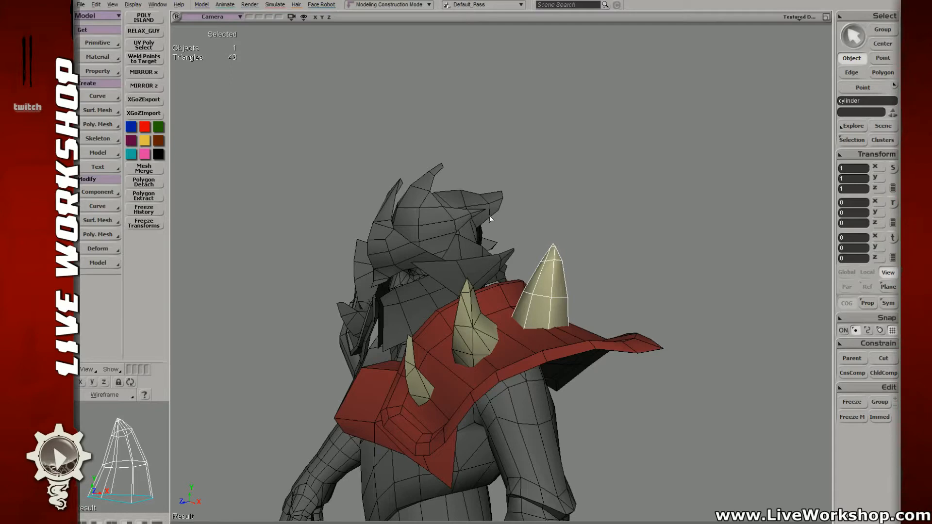
pyautogui.press('s')
pyautogui.moveTo(489, 219); pyautogui.dragTo(518, 223, button='right')
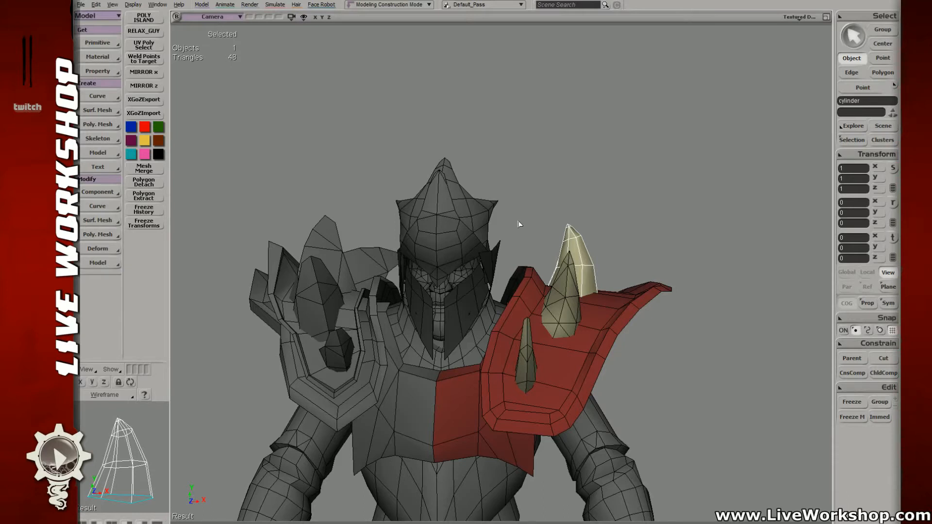
pyautogui.moveTo(518, 224); pyautogui.dragTo(553, 299, button='middle')
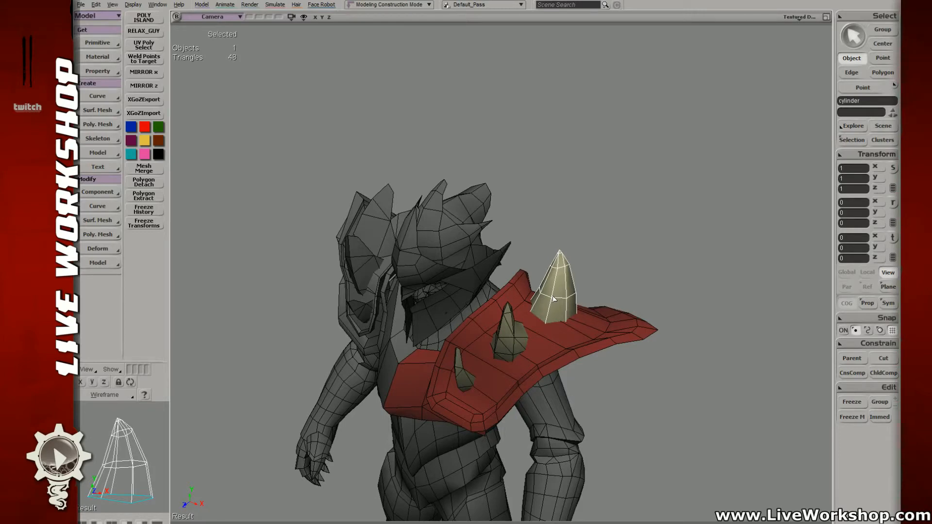
pyautogui.moveTo(577, 290); pyautogui.dragTo(483, 234, button='middle')
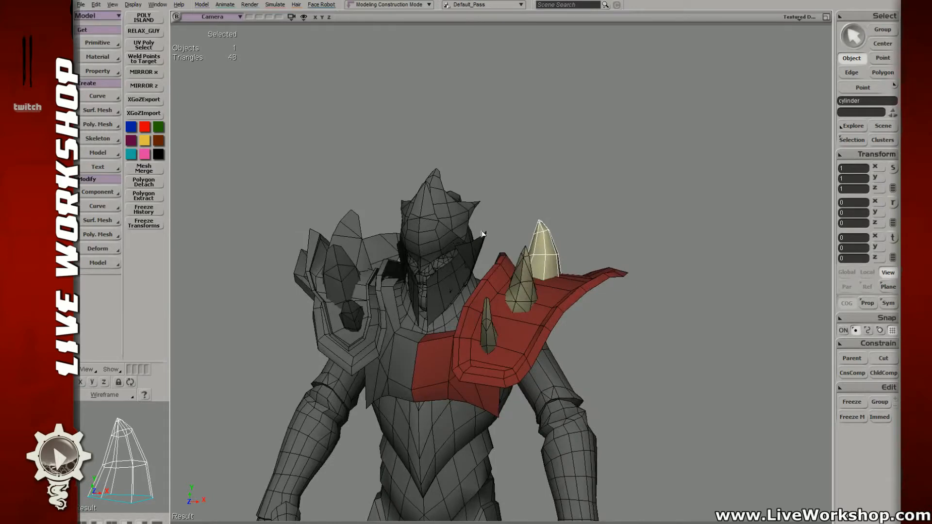
# - From the outer side, show the new spike in wireframe for point selection
pyautogui.moveTo(479, 232); pyautogui.dragTo(558, 224, button='middle')
pyautogui.press('t')
pyautogui.press('4')
pyautogui.moveTo(448, 227); pyautogui.dragTo(450, 236, button='middle')
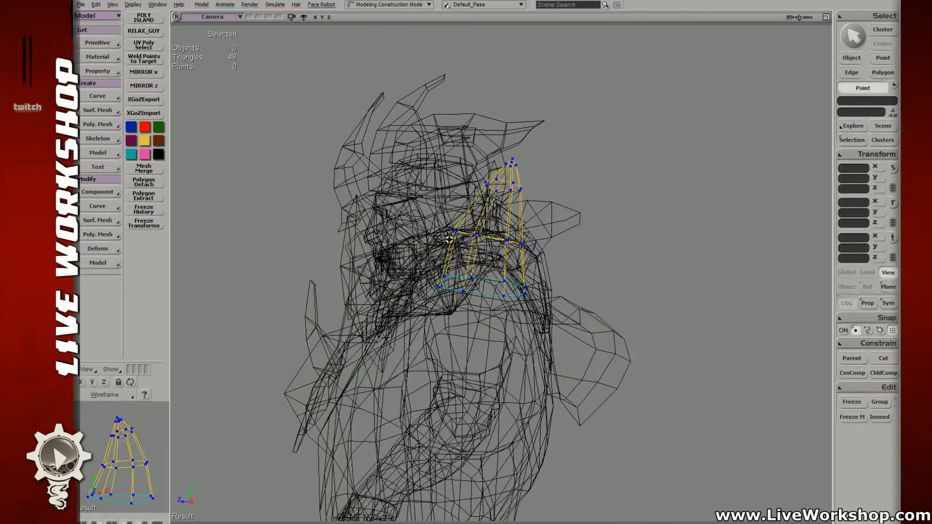
# - Move the four front base points of the rear shoulder spike so its base sits on the red shoulder pad
pyautogui.moveTo(427, 258)
pyautogui.mouseDown()
pyautogui.moveTo(473, 305)
pyautogui.moveTo(452, 283)
pyautogui.mouseUp()
pyautogui.press('6')
pyautogui.press('v')
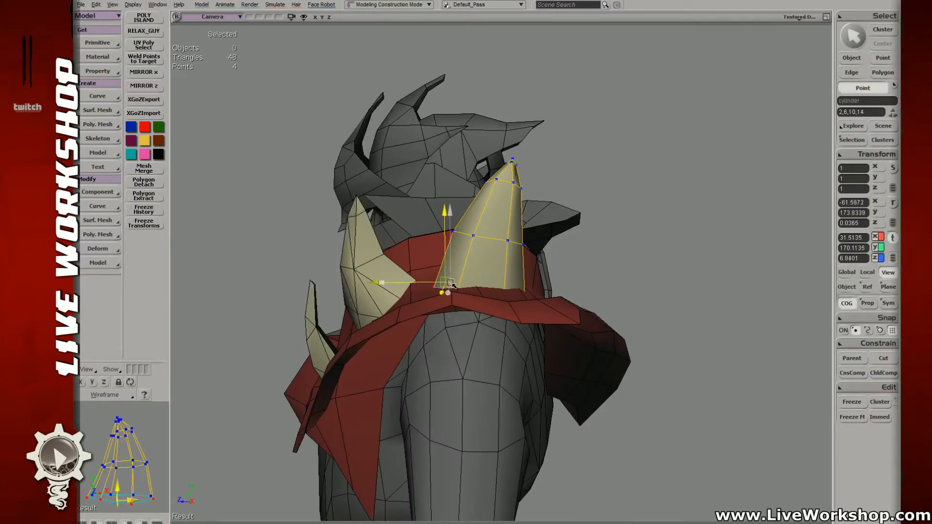
pyautogui.click(440, 290)
pyautogui.press('space')
# - Examine the red shoulder pad and its spikes against the whole knight from the front
pyautogui.moveTo(590, 258); pyautogui.dragTo(592, 276, button='middle')
pyautogui.moveTo(206, 227); pyautogui.dragTo(329, 186, button='right')
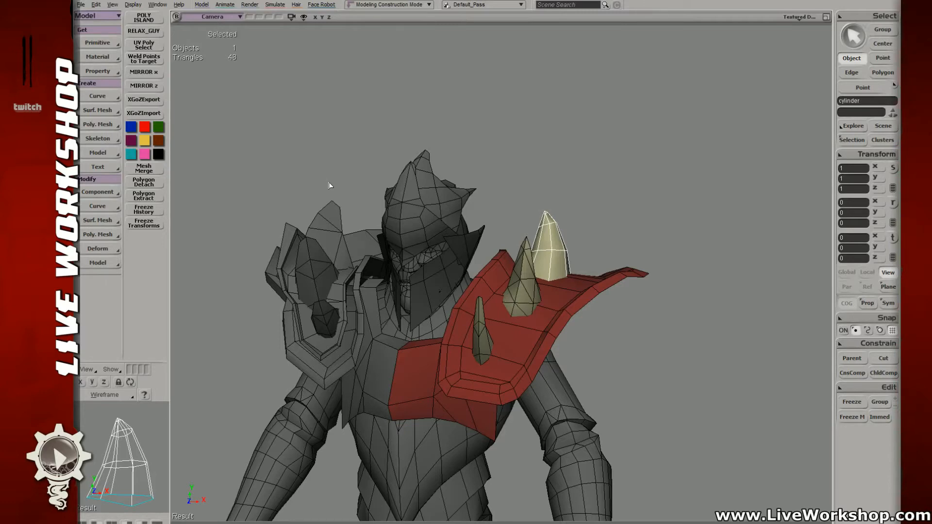
pyautogui.press('s')
pyautogui.moveTo(483, 211); pyautogui.dragTo(490, 239, button='middle')
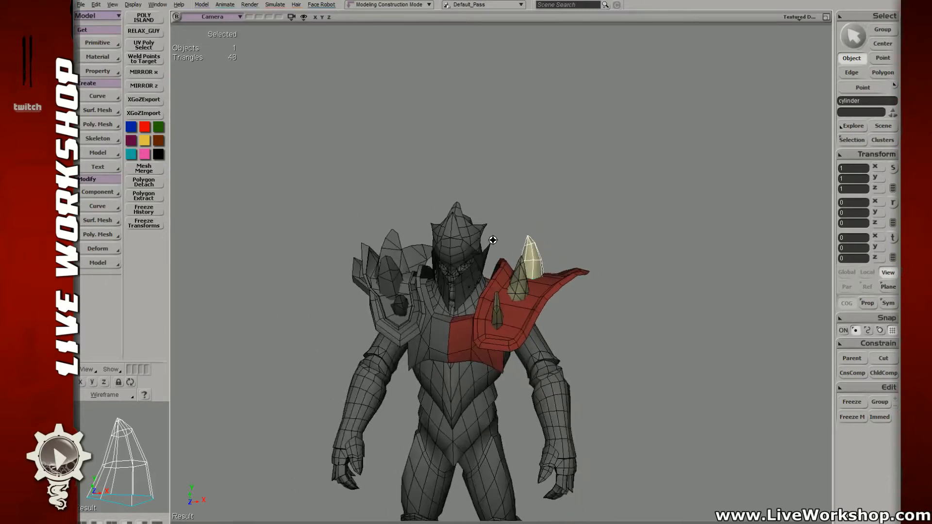
pyautogui.moveTo(491, 239); pyautogui.dragTo(541, 347, button='right')
pyautogui.click(543, 350)
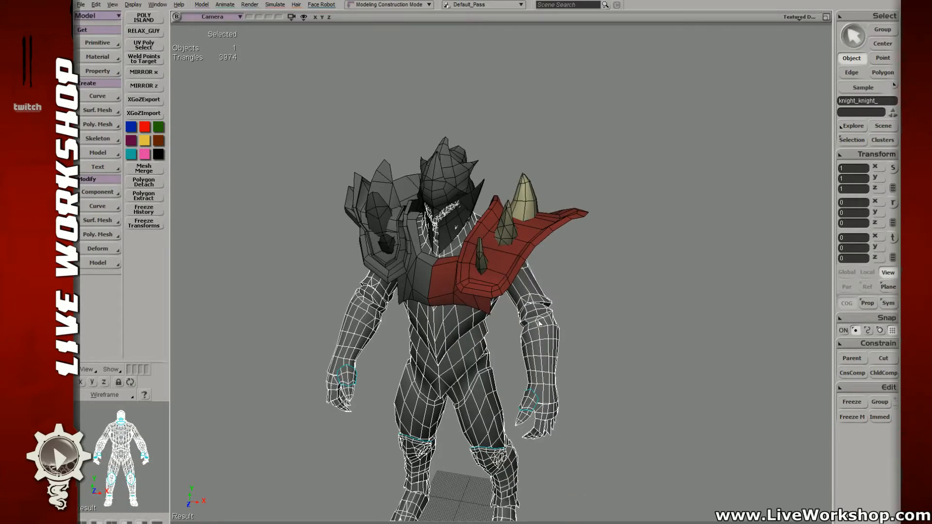
pyautogui.moveTo(540, 322); pyautogui.dragTo(560, 342, button='right')
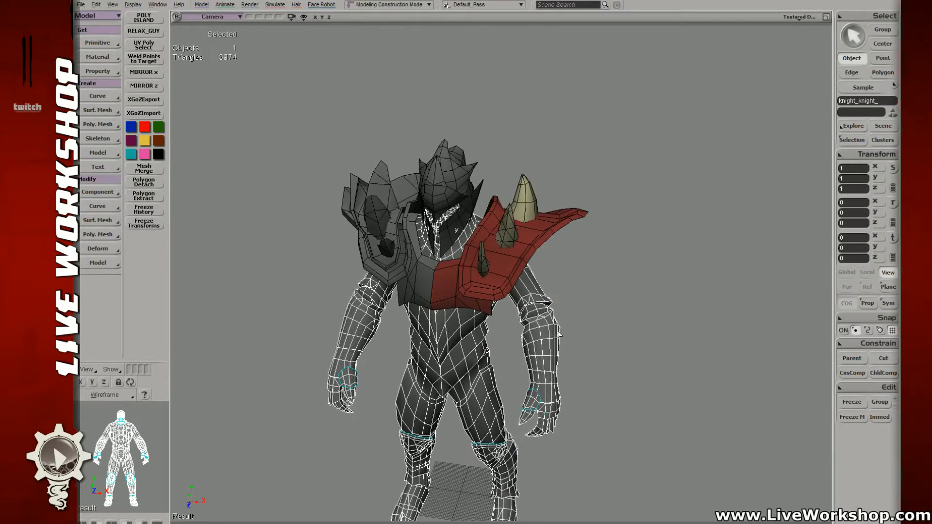
pyautogui.moveTo(547, 295); pyautogui.dragTo(588, 308, button='middle')
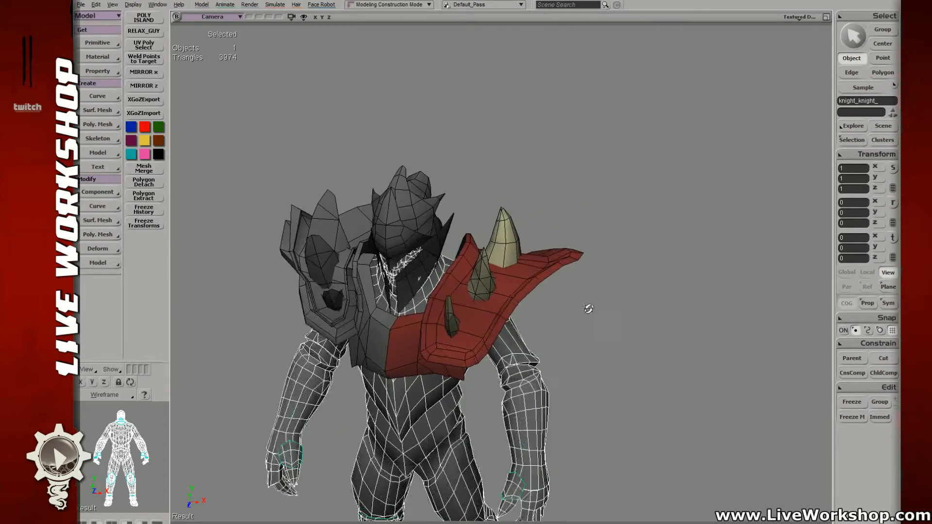
pyautogui.moveTo(589, 308); pyautogui.dragTo(578, 282, button='right')
pyautogui.moveTo(558, 276); pyautogui.dragTo(613, 283, button='middle')
# - On the red shoulder pad, reposition the two inner-border points along the lower part of its outer, arm-side edge
pyautogui.click(527, 263)
pyautogui.press('t')
pyautogui.moveTo(619, 192); pyautogui.dragTo(531, 328)
pyautogui.press('r')
pyautogui.press('v')
pyautogui.press('t')
pyautogui.press('r')
pyautogui.press('v')
pyautogui.press('t')
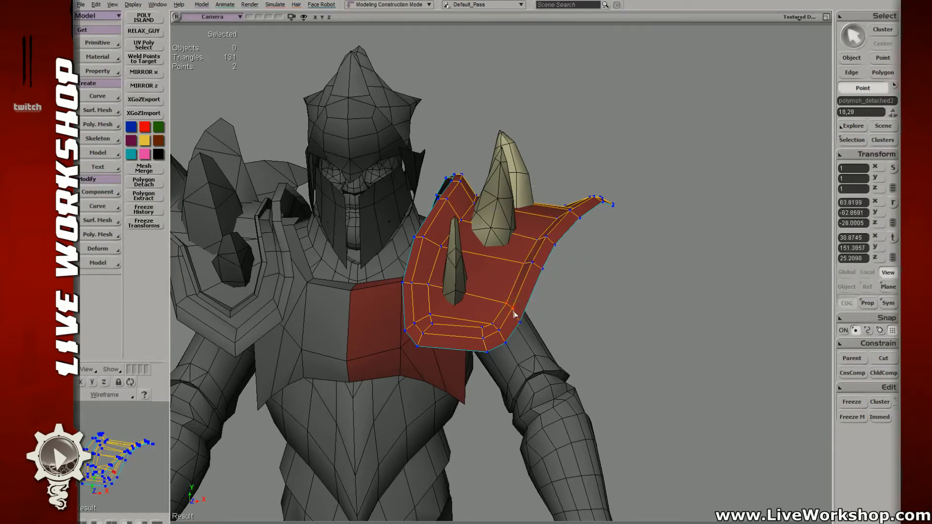
pyautogui.press('v')
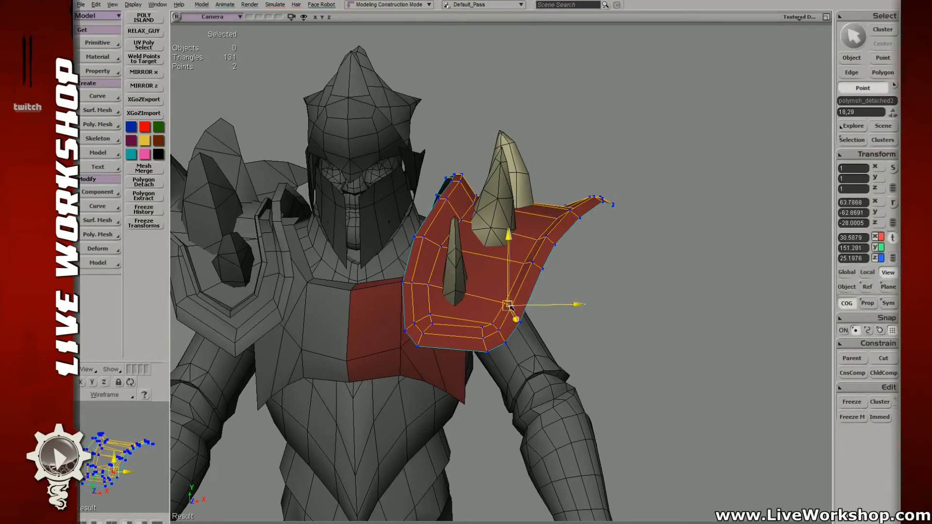
# - Adjust the pad's arm-side rim point and the inner-border point at its lower outer corner to even the border
pyautogui.press('t')
pyautogui.click(521, 320)
pyautogui.press('v')
pyautogui.press('t')
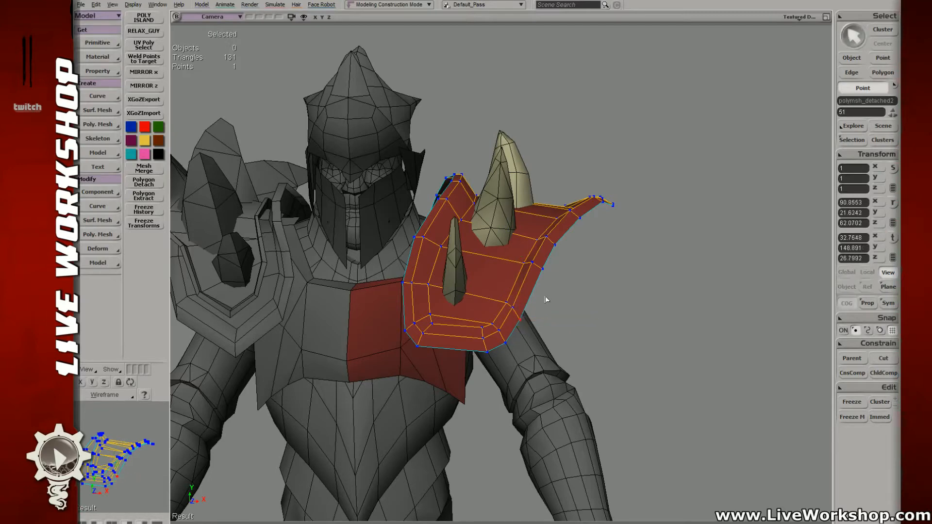
pyautogui.moveTo(523, 322); pyautogui.dragTo(523, 296, button='middle')
pyautogui.moveTo(502, 337)
pyautogui.mouseDown()
pyautogui.moveTo(506, 350)
pyautogui.moveTo(506, 340)
pyautogui.mouseUp()
pyautogui.press('v')
pyautogui.press('t')
pyautogui.press('v')
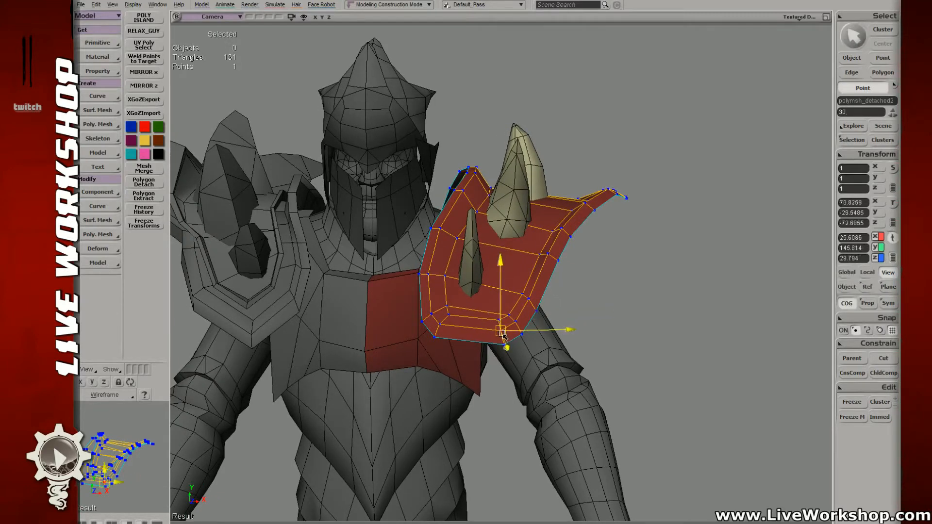
pyautogui.press('t')
# - Move the pad's inner-border point beside the front spike on the neck side to even the rim width
pyautogui.moveTo(449, 309); pyautogui.dragTo(447, 305, button='right')
pyautogui.press('t')
pyautogui.moveTo(448, 304)
pyautogui.mouseDown()
pyautogui.moveTo(471, 313)
pyautogui.moveTo(461, 294)
pyautogui.mouseUp()
pyautogui.press('v')
pyautogui.press('v')
pyautogui.press('t')
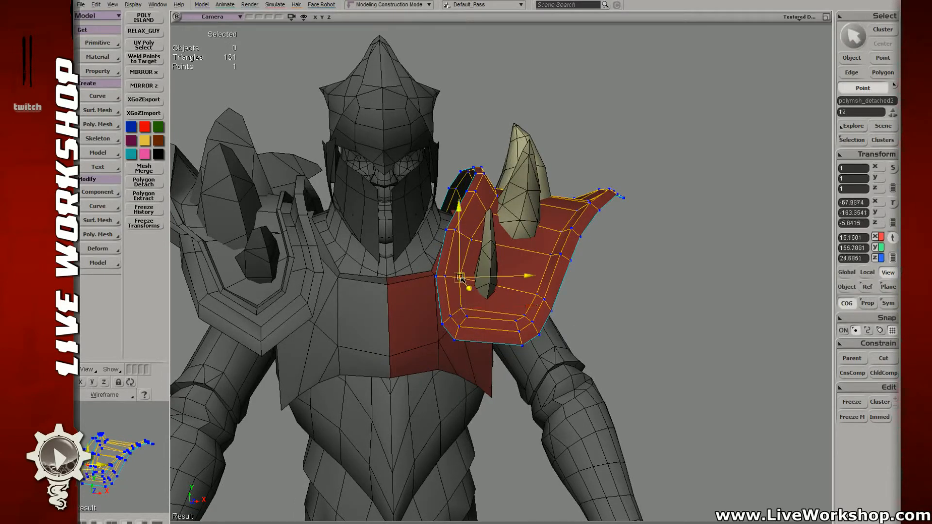
pyautogui.press('v')
# - Reposition the inner-border point at the pad's lower corner on the chest side
pyautogui.click(471, 322)
pyautogui.press('t')
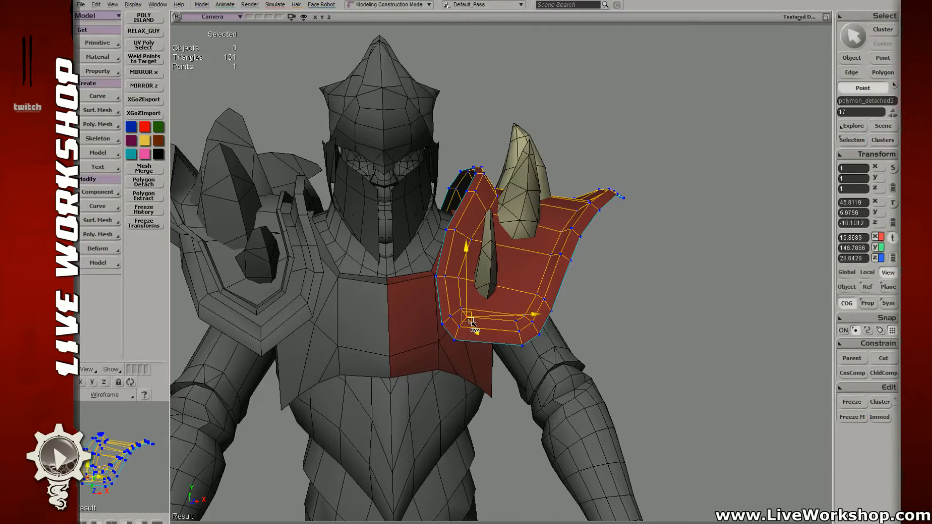
pyautogui.moveTo(470, 320); pyautogui.dragTo(472, 322)
pyautogui.press('t')
pyautogui.click(484, 284)
# - Shift the three points on the pad's upper neck-side edge and adjust the rim point below them
pyautogui.press('s')
pyautogui.moveTo(484, 284); pyautogui.dragTo(456, 273, button='middle')
pyautogui.moveTo(457, 273); pyautogui.dragTo(458, 262, button='right')
pyautogui.moveTo(451, 230); pyautogui.dragTo(458, 237)
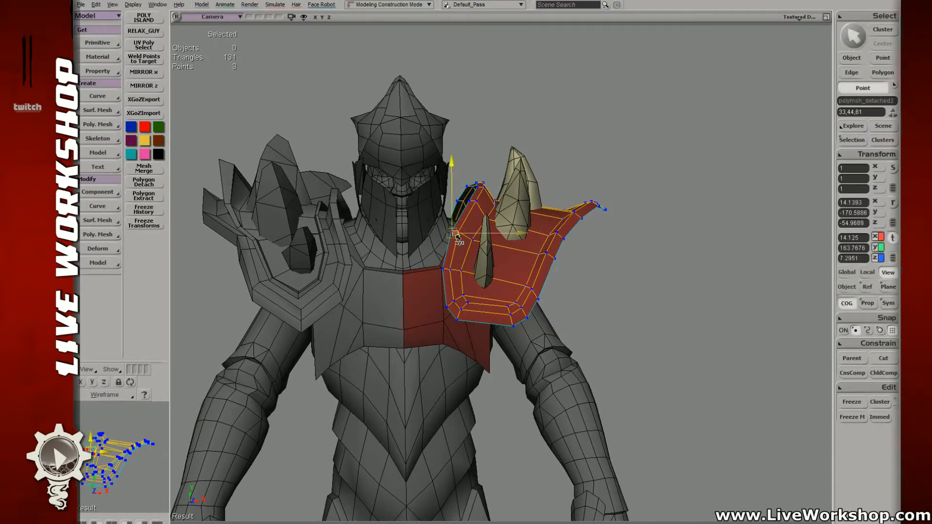
pyautogui.press('s')
pyautogui.moveTo(492, 237); pyautogui.dragTo(488, 235, button='right')
pyautogui.press('t')
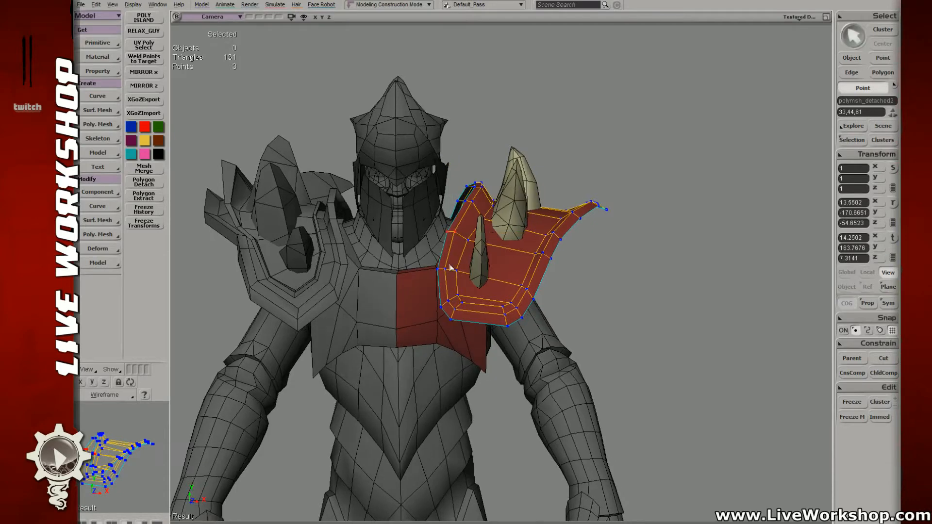
pyautogui.moveTo(449, 263); pyautogui.dragTo(445, 272)
pyautogui.press('s')
pyautogui.moveTo(444, 272); pyautogui.dragTo(417, 260, button='middle')
# - Refine the pad's arm-side rim and border points up toward the flared tip, and leave point editing
pyautogui.press('space')
pyautogui.press('t')
pyautogui.click(532, 297)
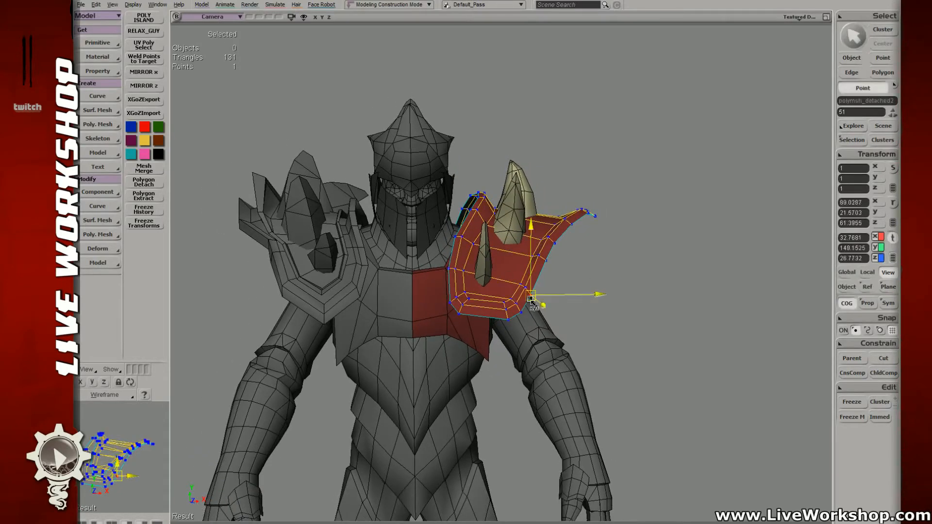
pyautogui.press('s')
pyautogui.moveTo(531, 297); pyautogui.dragTo(524, 279, button='right')
pyautogui.moveTo(524, 279); pyautogui.dragTo(524, 236, button='middle')
pyautogui.press('t')
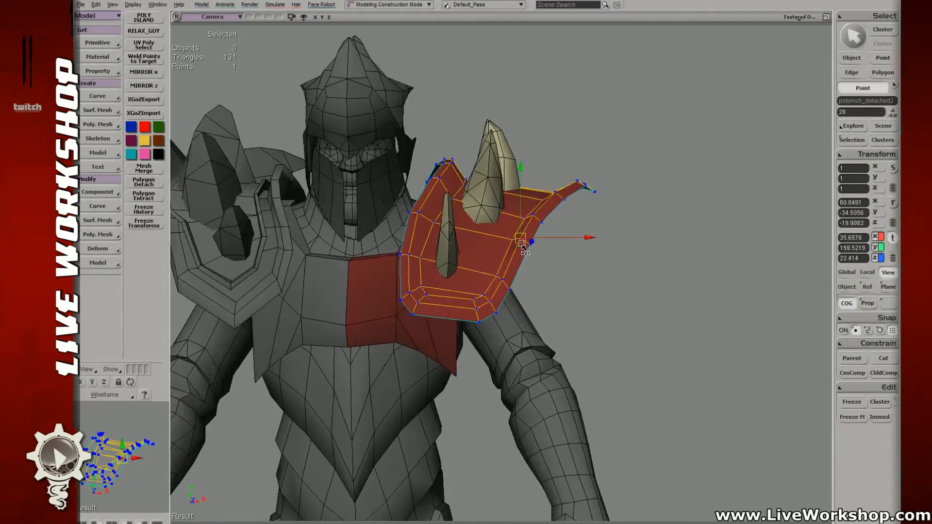
pyautogui.click(521, 239)
pyautogui.keyDown('shift'); pyautogui.click(542, 224); pyautogui.keyUp('shift')
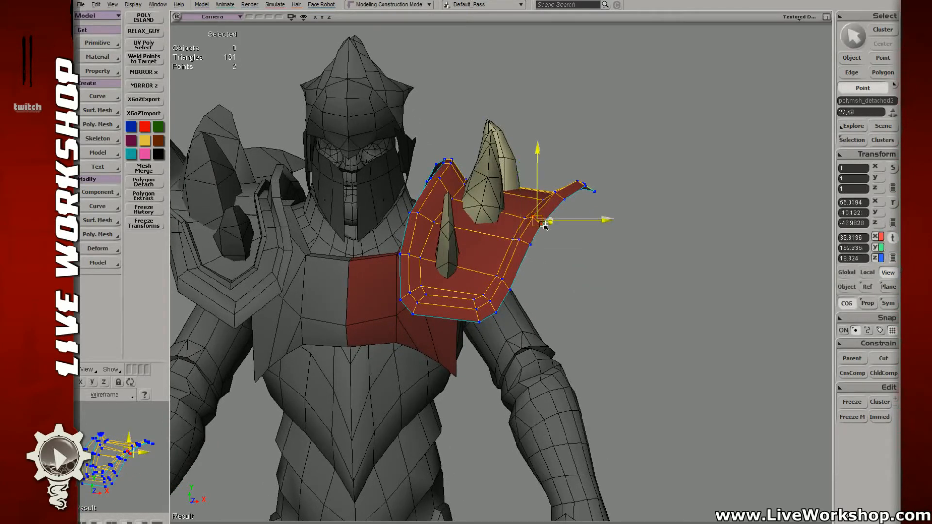
pyautogui.press('s')
pyautogui.moveTo(542, 224); pyautogui.dragTo(414, 200, button='middle')
pyautogui.press('space')
pyautogui.click(414, 200)
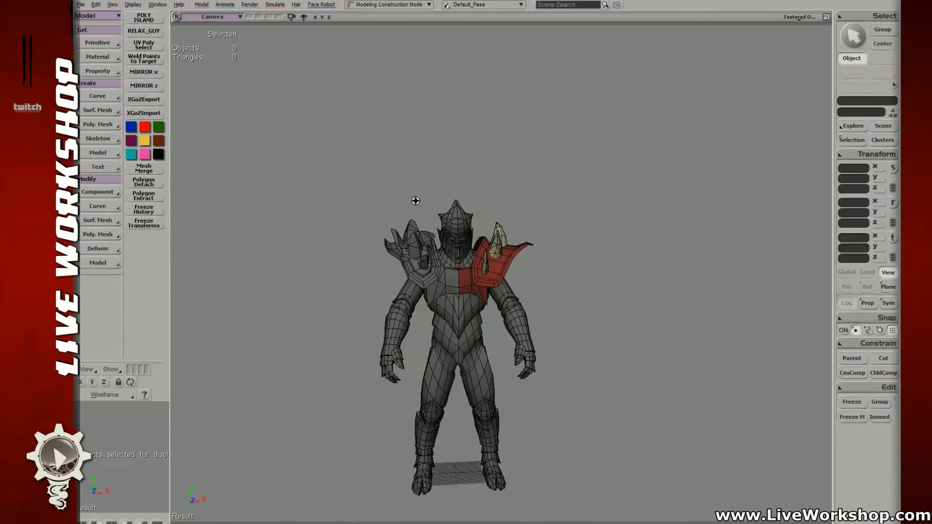
# - Save the scene under the new file name jurai_knight_1aa
pyautogui.press('s')
pyautogui.moveTo(414, 199); pyautogui.dragTo(437, 245, button='right')
pyautogui.moveTo(437, 245); pyautogui.dragTo(494, 272, button='middle')
pyautogui.press('space')
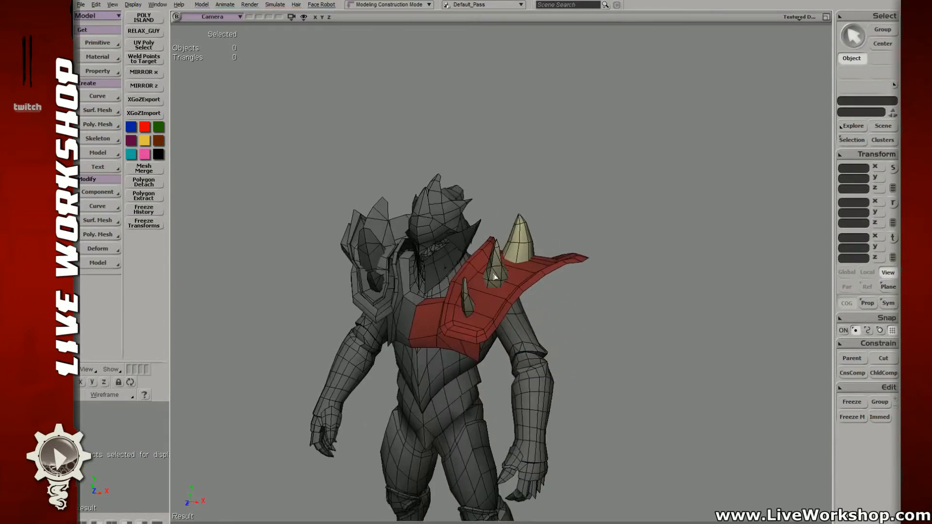
pyautogui.click(494, 272)
pyautogui.keyDown('shift'); pyautogui.click(516, 275); pyautogui.keyUp('shift')
pyautogui.click(81, 4)
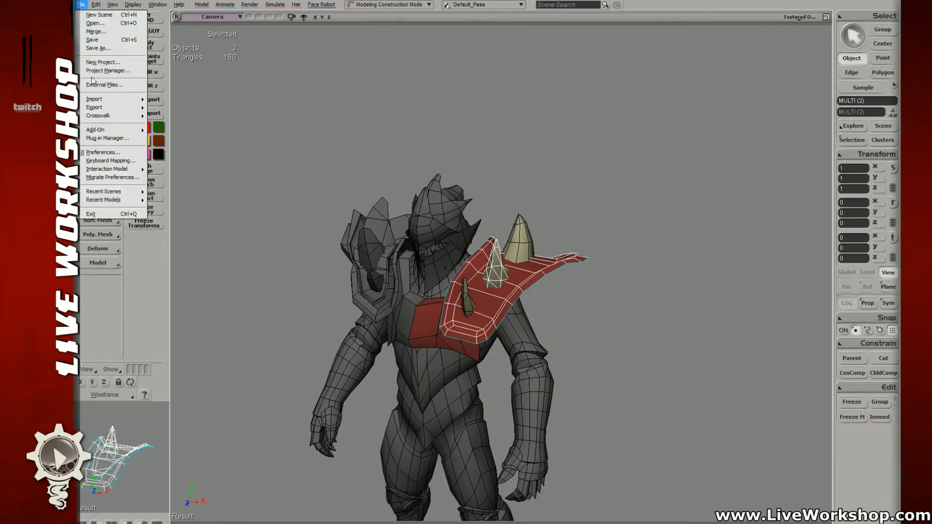
pyautogui.click(96, 48)
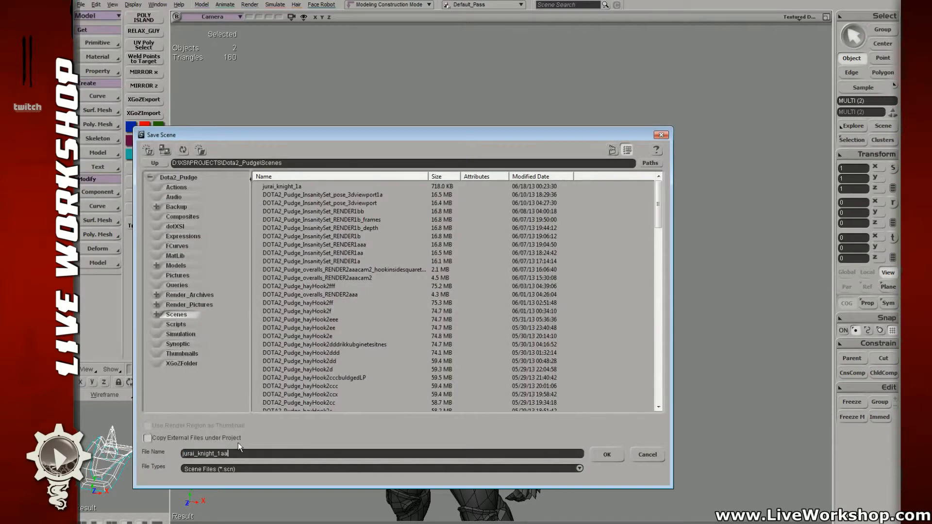
pyautogui.press('Return')
# - Compare the middle and rear shoulder spikes up close and from the front and side
pyautogui.click(628, 165)
pyautogui.press('s')
pyautogui.moveTo(510, 260); pyautogui.dragTo(520, 232)
pyautogui.moveTo(520, 232); pyautogui.dragTo(542, 221, button='right')
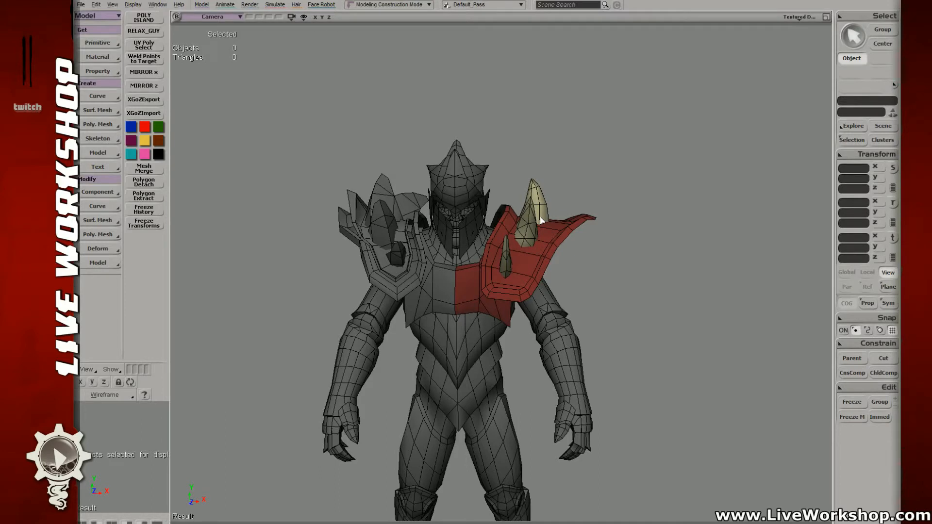
pyautogui.scroll(5, 524, 237)
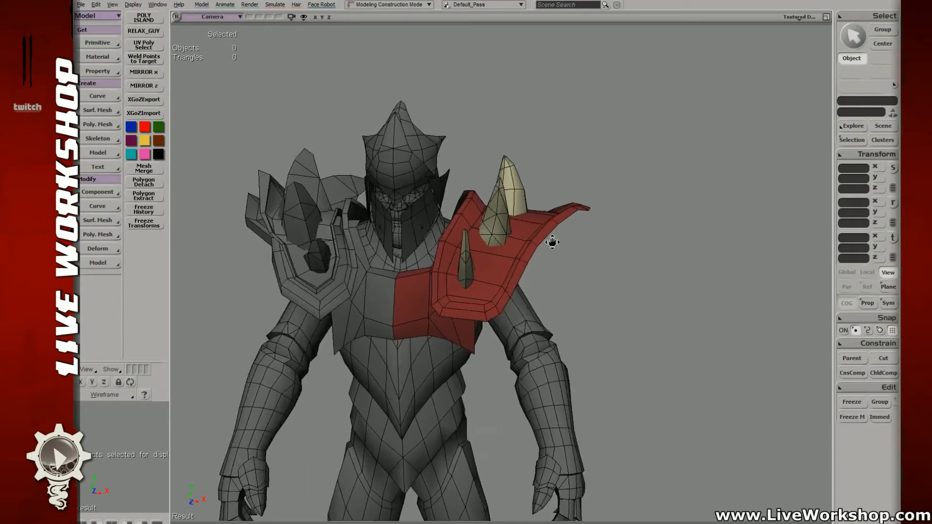
pyautogui.moveTo(510, 233); pyautogui.dragTo(488, 240, button='middle')
pyautogui.click(489, 242)
pyautogui.press('f')
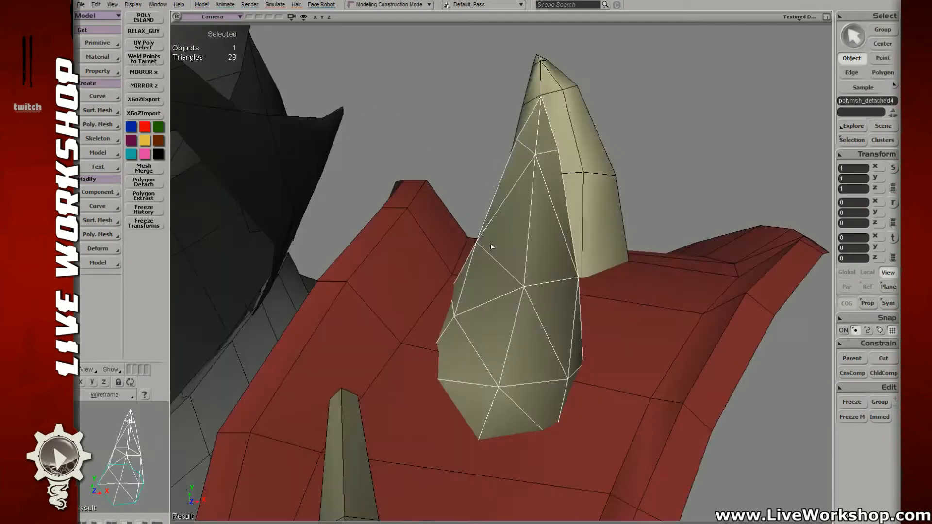
pyautogui.moveTo(574, 228); pyautogui.dragTo(534, 204, button='middle')
pyautogui.moveTo(534, 204); pyautogui.dragTo(512, 247, button='right')
pyautogui.click(561, 234)
pyautogui.press('f')
pyautogui.click(423, 267)
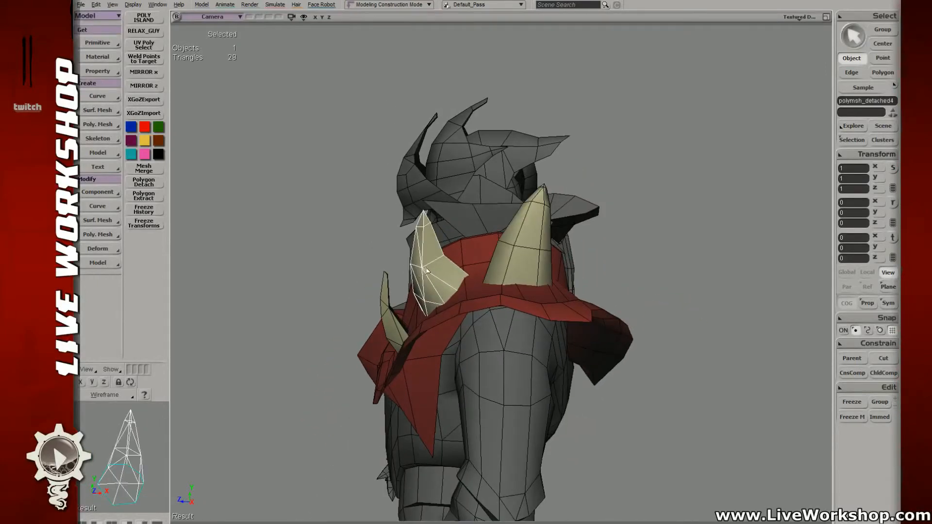
pyautogui.moveTo(422, 267); pyautogui.dragTo(515, 244, button='right')
# - Duplicate the rear shoulder spike, and move and rotate the copy onto the middle spike's position
pyautogui.click(515, 244)
pyautogui.press('v')
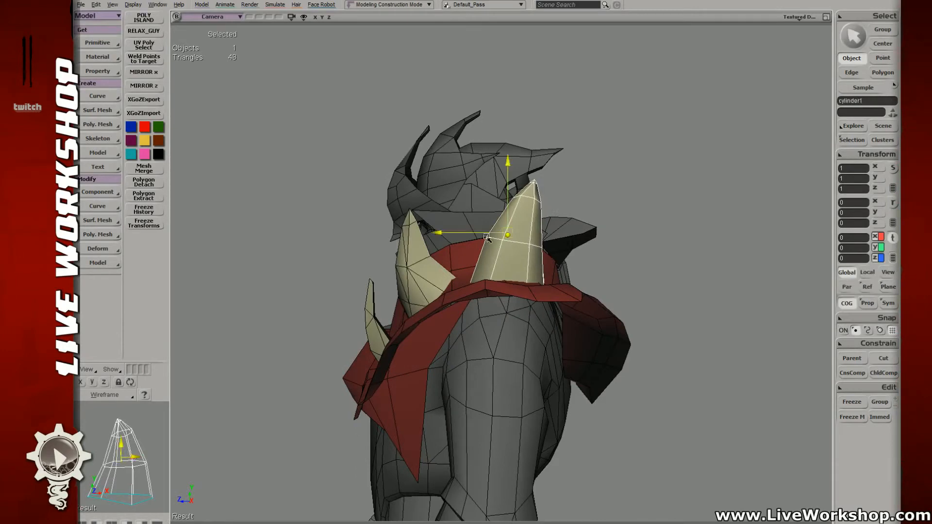
pyautogui.press('c')
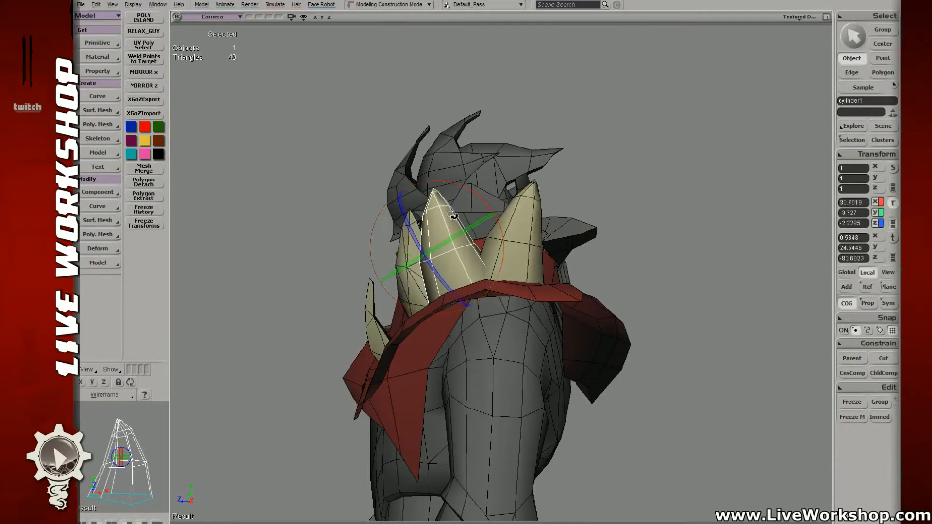
pyautogui.moveTo(450, 214); pyautogui.dragTo(520, 262, button='right')
pyautogui.moveTo(520, 262); pyautogui.dragTo(487, 247)
pyautogui.moveTo(487, 247)
pyautogui.mouseDown(button='right')
pyautogui.moveTo(496, 250)
pyautogui.moveTo(445, 252)
pyautogui.moveTo(497, 258)
pyautogui.mouseUp(button='right')
pyautogui.press('v')
pyautogui.press('c')
pyautogui.moveTo(497, 257); pyautogui.dragTo(509, 259)
# - Narrow the spike copy to about 0.79 on X and rotate it to follow the middle spike
pyautogui.moveTo(510, 260); pyautogui.dragTo(525, 303, button='right')
pyautogui.press('x')
pyautogui.moveTo(569, 305); pyautogui.dragTo(558, 303)
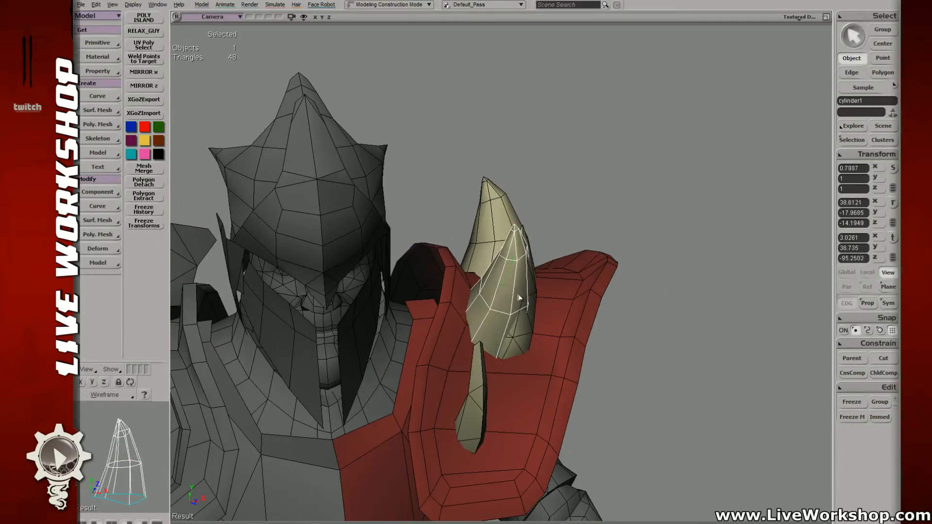
pyautogui.press('c')
pyautogui.moveTo(527, 273); pyautogui.dragTo(553, 284)
pyautogui.moveTo(553, 284); pyautogui.dragTo(443, 262, button='right')
# - Scale the spike copy to about 0.86 on Z and tilt it slightly
pyautogui.press('x')
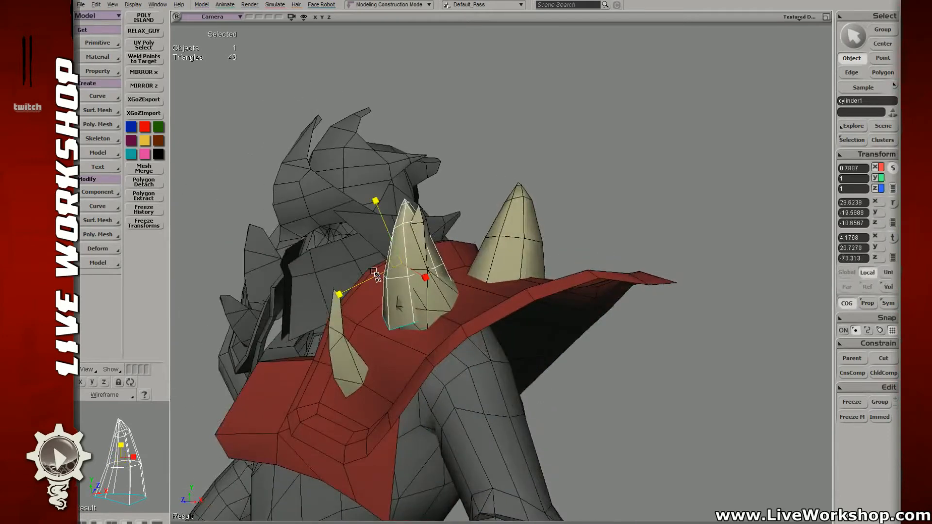
pyautogui.moveTo(374, 272)
pyautogui.mouseDown()
pyautogui.moveTo(366, 280)
pyautogui.moveTo(376, 275)
pyautogui.mouseUp()
pyautogui.hotkey('ctrl', 'z')
pyautogui.press('x')
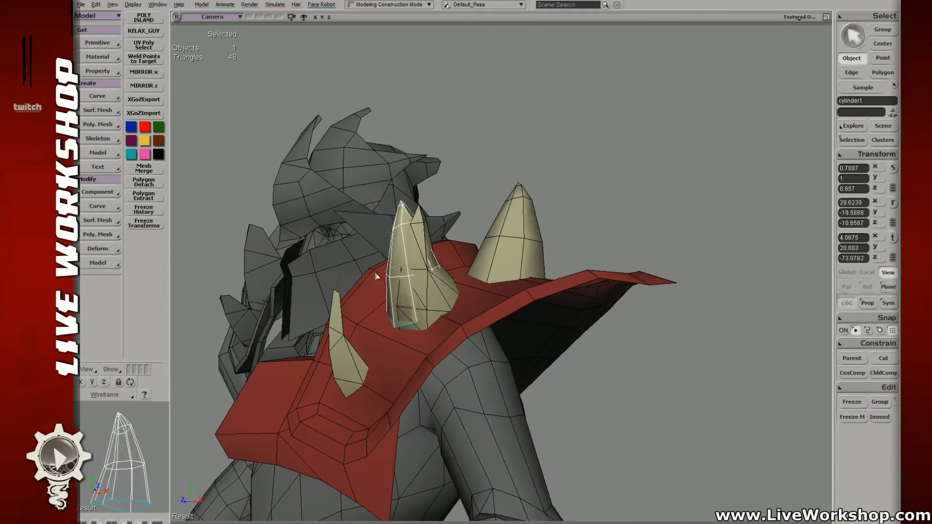
pyautogui.press('c')
pyautogui.moveTo(360, 223); pyautogui.dragTo(358, 221)
# - Fine-tune the spike copy's rotation and position so it overlaps the old middle spike on the pad
pyautogui.press('s')
pyautogui.moveTo(400, 244); pyautogui.dragTo(473, 267, button='right')
pyautogui.press('c')
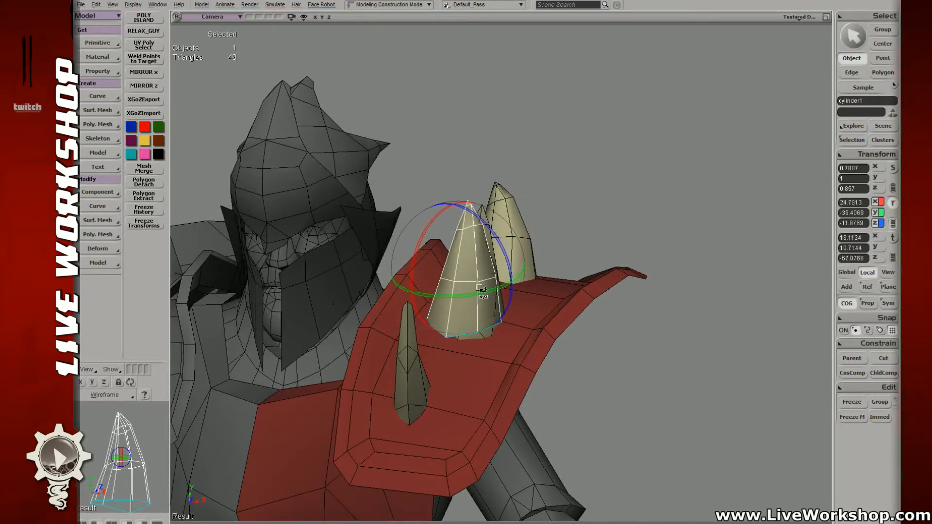
pyautogui.press('s')
pyautogui.moveTo(480, 289); pyautogui.dragTo(500, 265, button='right')
pyautogui.press('v')
pyautogui.press('s')
pyautogui.press('c')
pyautogui.moveTo(494, 255); pyautogui.dragTo(494, 270)
pyautogui.press('s')
pyautogui.moveTo(494, 271); pyautogui.dragTo(436, 273, button='right')
pyautogui.moveTo(437, 273); pyautogui.dragTo(416, 272, button='middle')
pyautogui.press('v')
# - In wireframe display, select the eight points of the copied spike's upper ring and scale them
pyautogui.press('s')
pyautogui.moveTo(450, 264); pyautogui.dragTo(478, 272, button='right')
pyautogui.press('4')
pyautogui.moveTo(478, 272); pyautogui.dragTo(493, 286, button='middle')
pyautogui.moveTo(492, 286); pyautogui.dragTo(470, 266, button='right')
pyautogui.press('t')
pyautogui.press('x')
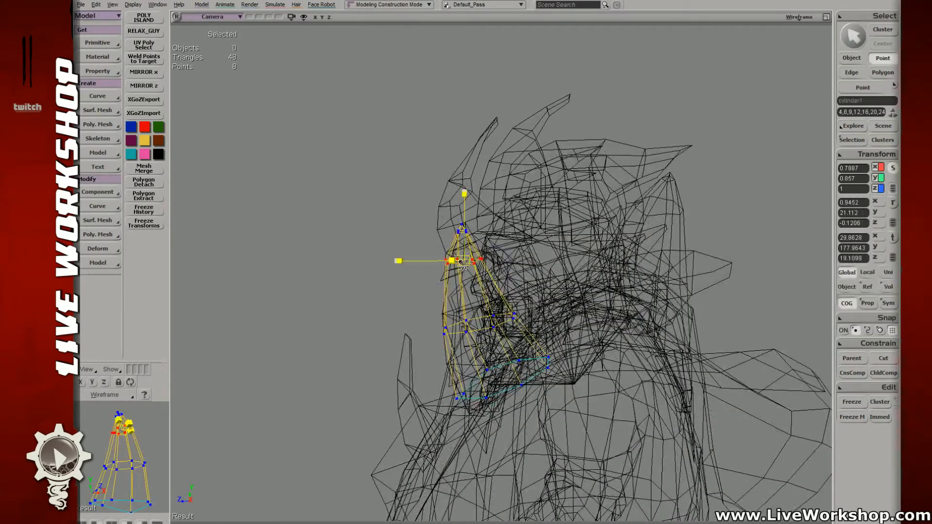
pyautogui.moveTo(460, 262); pyautogui.dragTo(456, 263)
pyautogui.press('s')
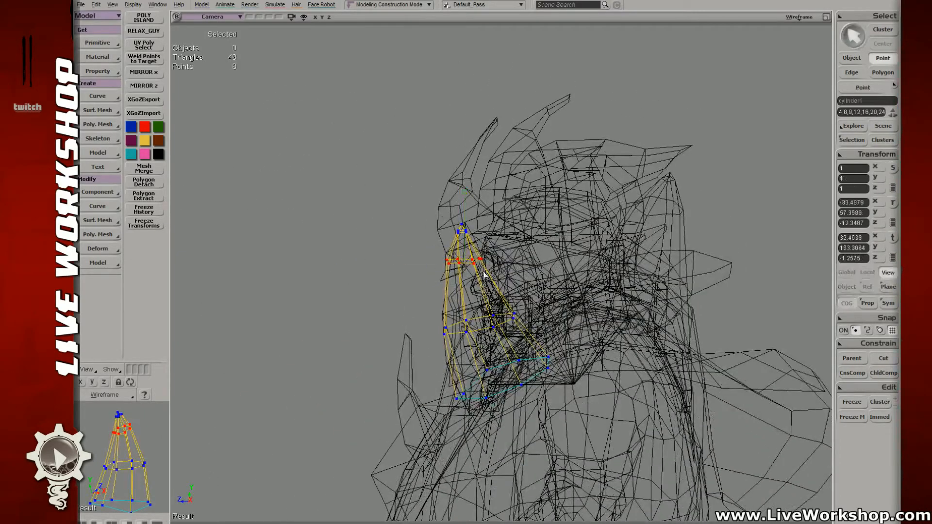
# - Move the rear points of the copied spike's middle ring to reshape its back contour
pyautogui.moveTo(499, 282); pyautogui.dragTo(512, 307, button='right')
pyautogui.press('t')
pyautogui.moveTo(479, 315); pyautogui.dragTo(506, 327)
pyautogui.press('v')
pyautogui.press('t')
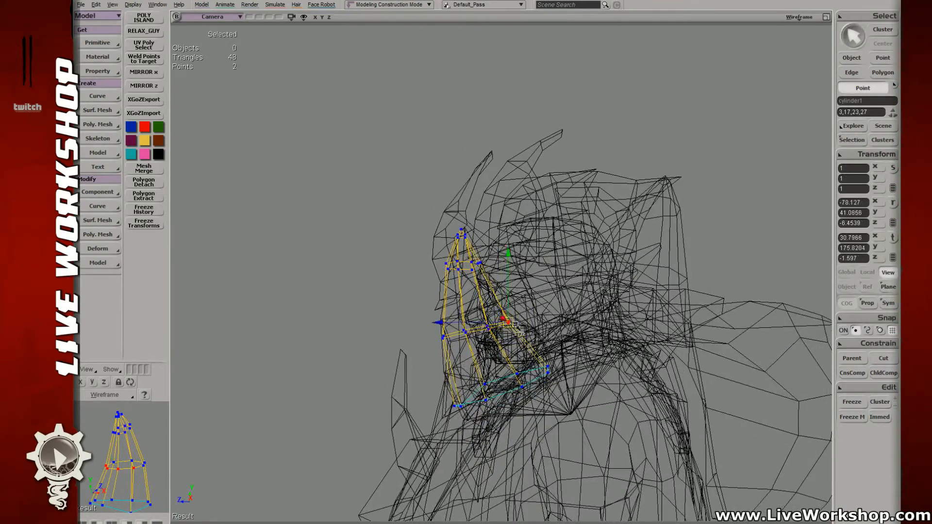
pyautogui.press('v')
pyautogui.press('t')
# - Select twelve points across the copied spike's middle and base rings and shift them slightly to refine its lower contour
pyautogui.press('v')
pyautogui.moveTo(507, 359); pyautogui.dragTo(532, 376)
pyautogui.press('t')
pyautogui.moveTo(458, 313); pyautogui.dragTo(519, 411)
pyautogui.press('v')
pyautogui.press('t')
pyautogui.press('v')
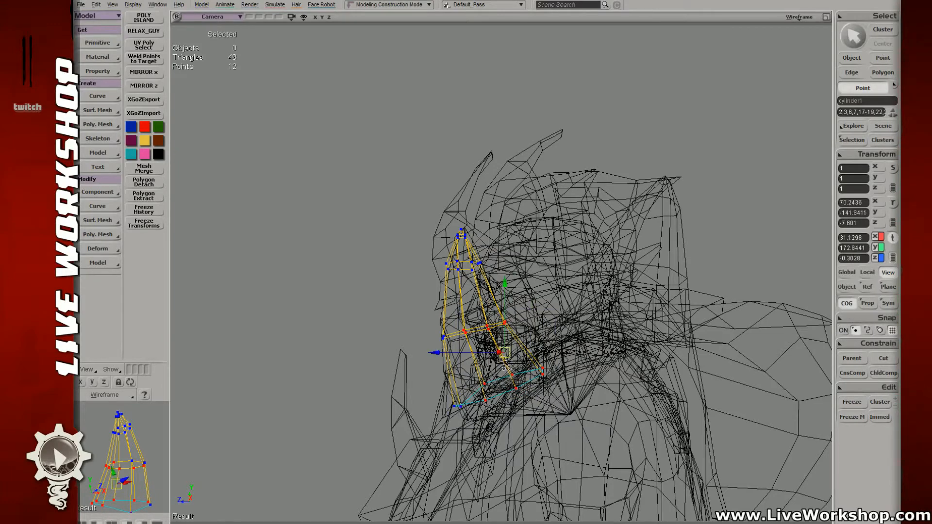
pyautogui.moveTo(502, 358); pyautogui.dragTo(500, 358)
# - Select all eight points of the copied spike's middle ring and return to shaded display
pyautogui.press('t')
pyautogui.moveTo(432, 314)
pyautogui.mouseDown()
pyautogui.moveTo(515, 344)
pyautogui.moveTo(473, 329)
pyautogui.mouseUp()
pyautogui.press('v')
pyautogui.press('d')
pyautogui.press('s')
pyautogui.moveTo(533, 296)
pyautogui.mouseDown(button='right')
pyautogui.moveTo(598, 297)
pyautogui.moveTo(585, 284)
pyautogui.mouseUp(button='right')
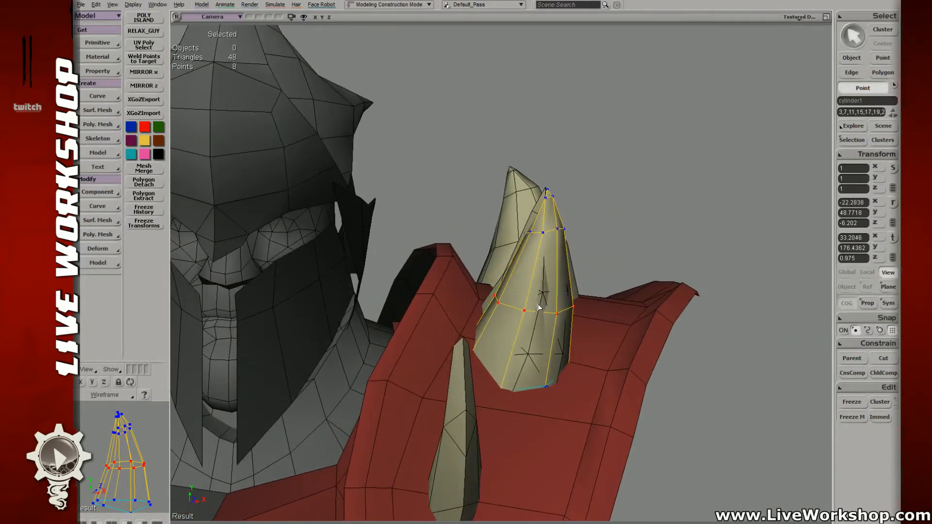
pyautogui.press('u')
pyautogui.click(543, 293)
pyautogui.press('t')
pyautogui.moveTo(618, 236); pyautogui.dragTo(629, 241)
pyautogui.press('u')
pyautogui.click(545, 294)
pyautogui.press('d')
pyautogui.click(647, 238)
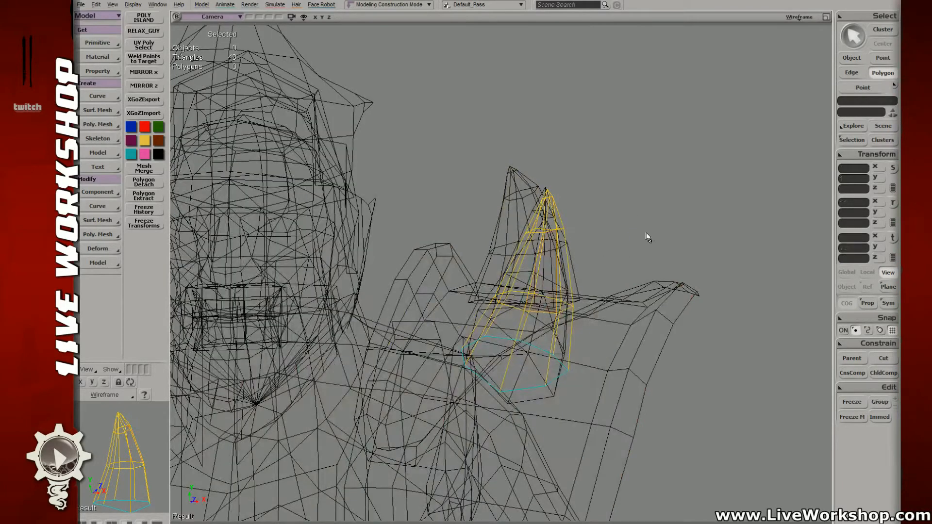
pyautogui.press('d')
pyautogui.press('s')
# - Select the copied spike as an object and freeze its transforms
pyautogui.moveTo(564, 276); pyautogui.dragTo(578, 276, button='right')
pyautogui.click(549, 290)
pyautogui.press('space')
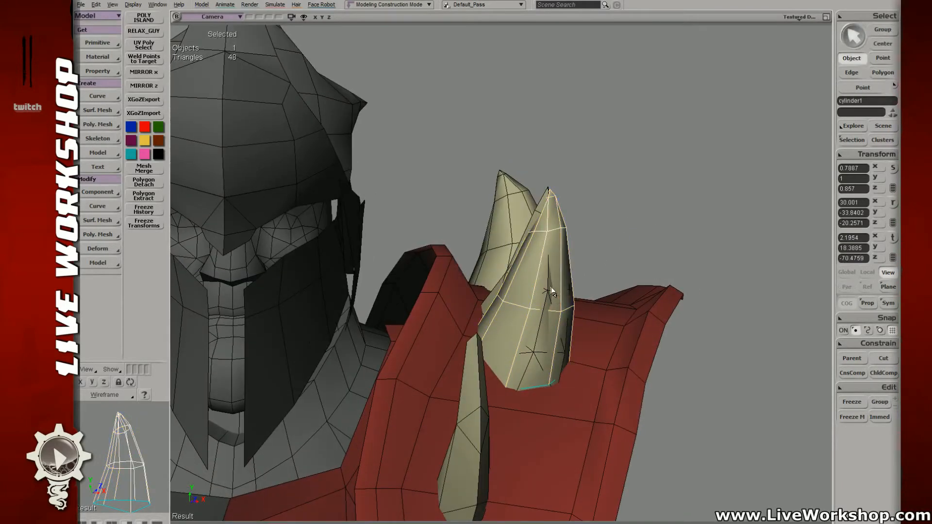
pyautogui.click(135, 224)
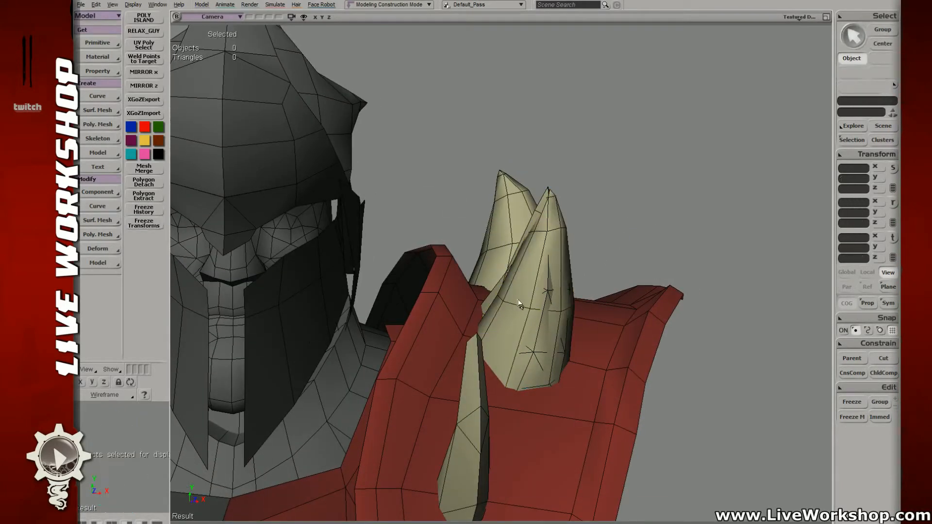
# - Move the old middle spike sideways off the shoulder pad, clear of the new spike
pyautogui.click(548, 297)
pyautogui.moveTo(547, 298); pyautogui.dragTo(549, 272, button='right')
pyautogui.press('v')
pyautogui.moveTo(534, 283); pyautogui.dragTo(690, 284)
pyautogui.press('space')
# - Select the new spike and start welding neighbouring points of the upper ring around its tip
pyautogui.click(544, 275)
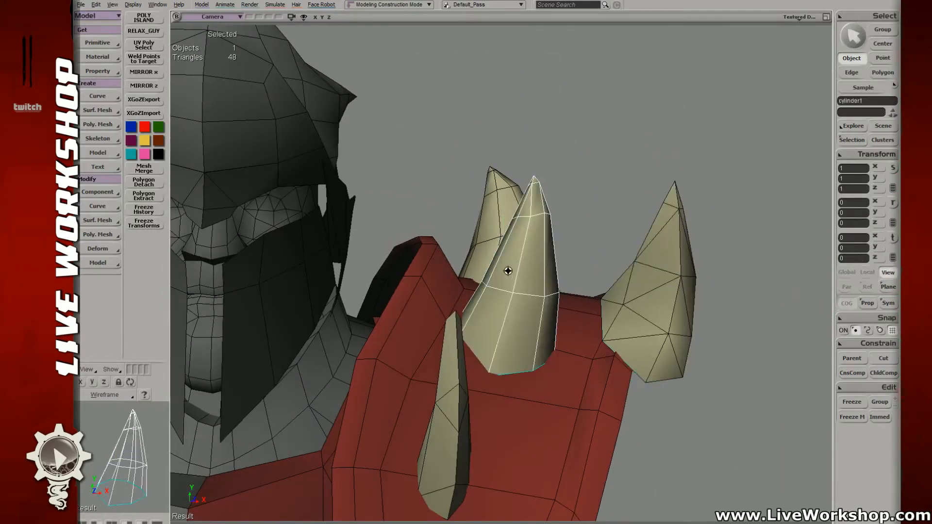
pyautogui.moveTo(508, 271); pyautogui.dragTo(492, 335, button='right')
pyautogui.press('t')
pyautogui.moveTo(491, 335); pyautogui.dragTo(509, 355)
pyautogui.press('.')
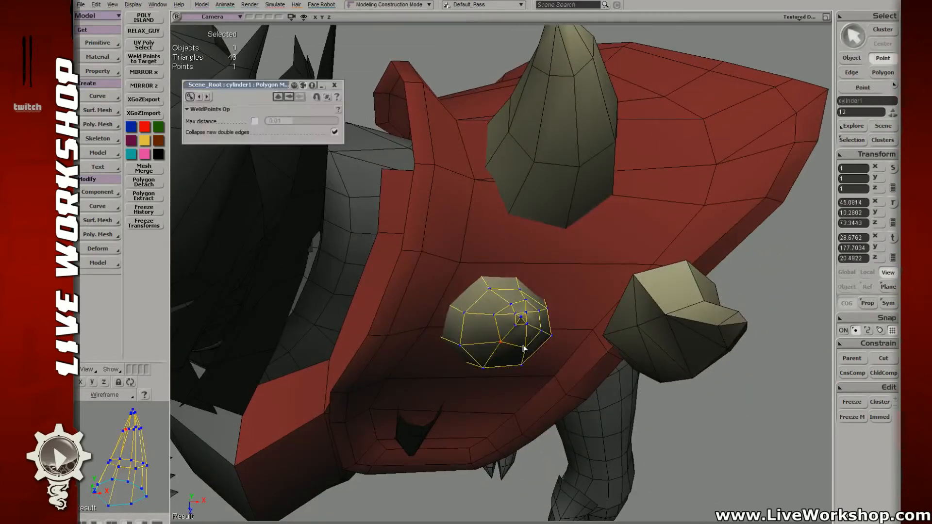
pyautogui.press('s')
pyautogui.moveTo(516, 323); pyautogui.dragTo(479, 309, button='right')
pyautogui.press('m')
# - Undo the last upper-ring weld and weld neighbouring points there to reduce the ring's segments
pyautogui.moveTo(475, 305); pyautogui.dragTo(462, 320)
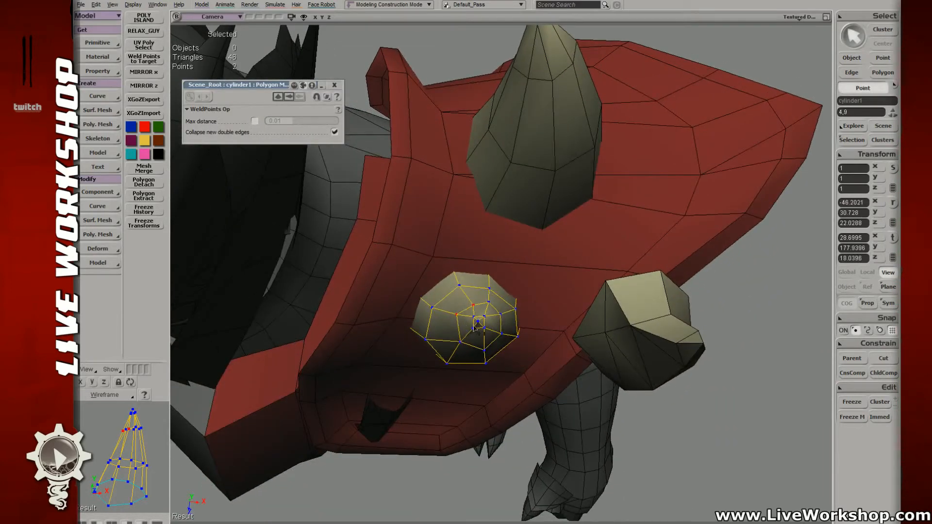
pyautogui.press('v')
pyautogui.hotkey('ctrl', 'z')
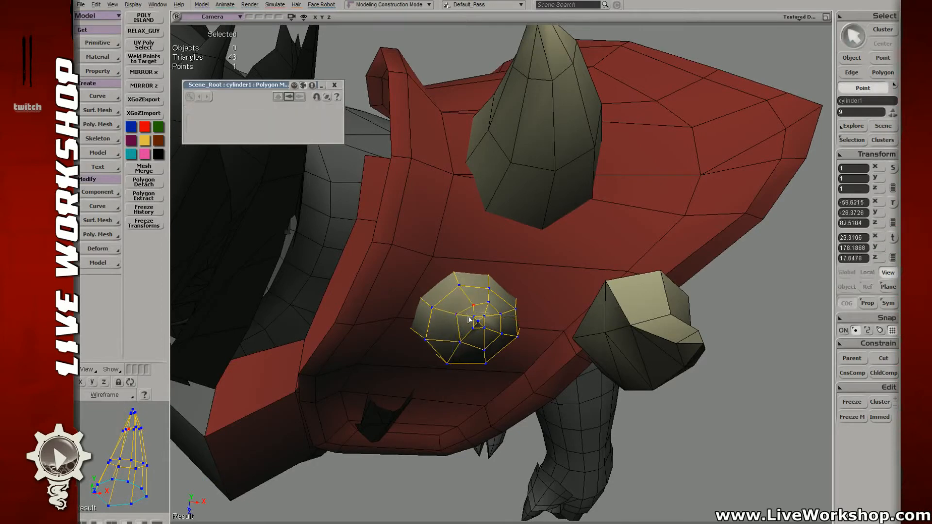
pyautogui.press('.')
pyautogui.press('v')
pyautogui.moveTo(480, 303); pyautogui.dragTo(471, 326)
pyautogui.press('v')
pyautogui.press('m')
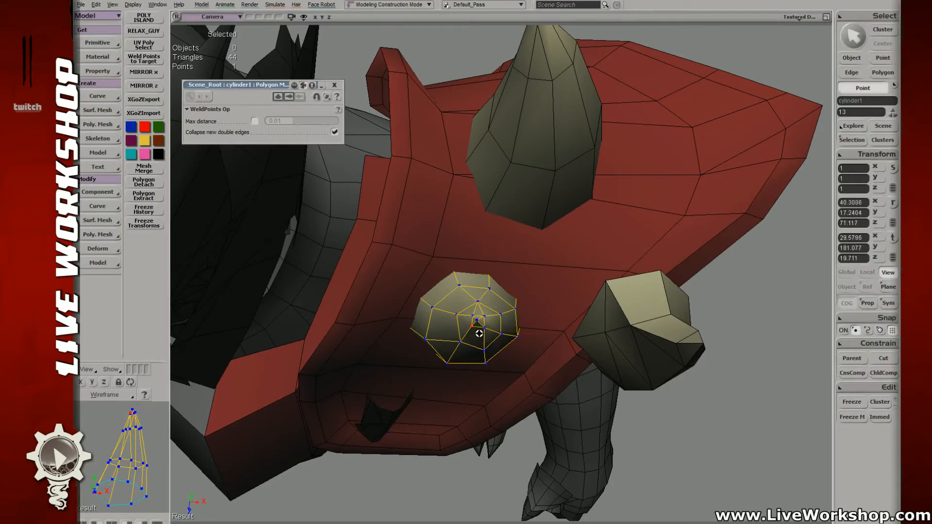
# - Reposition the remaining upper-ring points to even out the spike's contour below the tip
pyautogui.moveTo(479, 334); pyautogui.dragTo(442, 219, button='right')
pyautogui.press('v')
pyautogui.moveTo(441, 219); pyautogui.dragTo(441, 214)
pyautogui.press('m')
pyautogui.moveTo(441, 214); pyautogui.dragTo(514, 234, button='right')
pyautogui.moveTo(518, 219); pyautogui.dragTo(514, 219)
pyautogui.press('t')
pyautogui.moveTo(517, 251); pyautogui.dragTo(502, 265)
pyautogui.press('m')
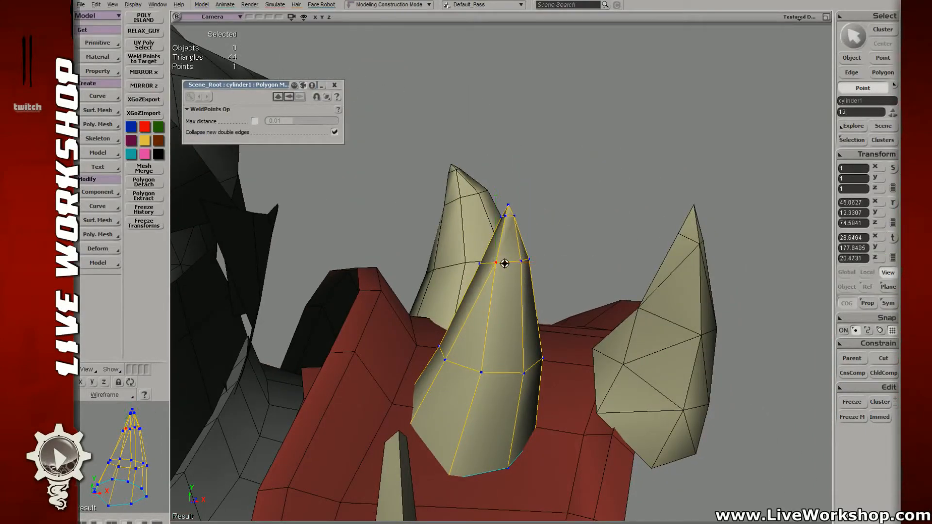
# - Examine the new spike's shape and placement against the other shoulder spikes from several angles
pyautogui.moveTo(505, 263); pyautogui.dragTo(427, 204, button='right')
pyautogui.click(473, 310)
pyautogui.moveTo(528, 324); pyautogui.dragTo(495, 261, button='right')
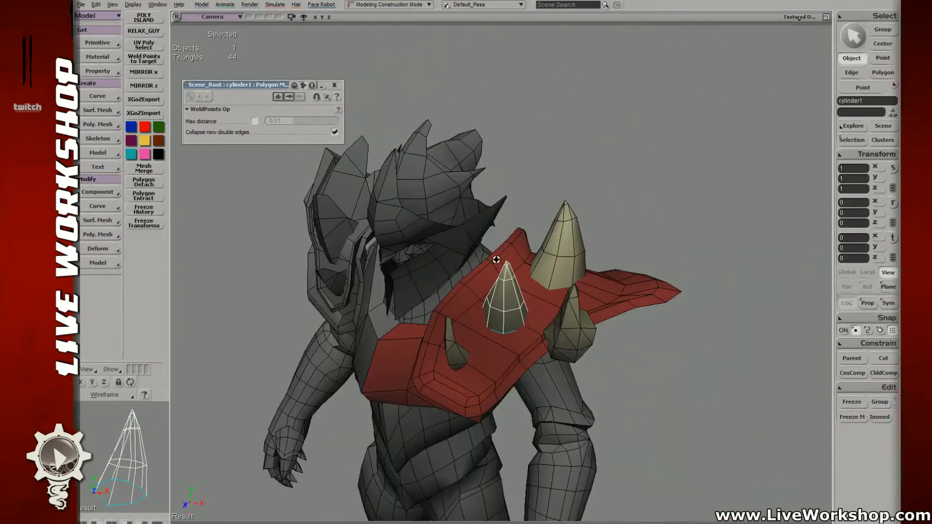
pyautogui.click(558, 324)
pyautogui.click(505, 305)
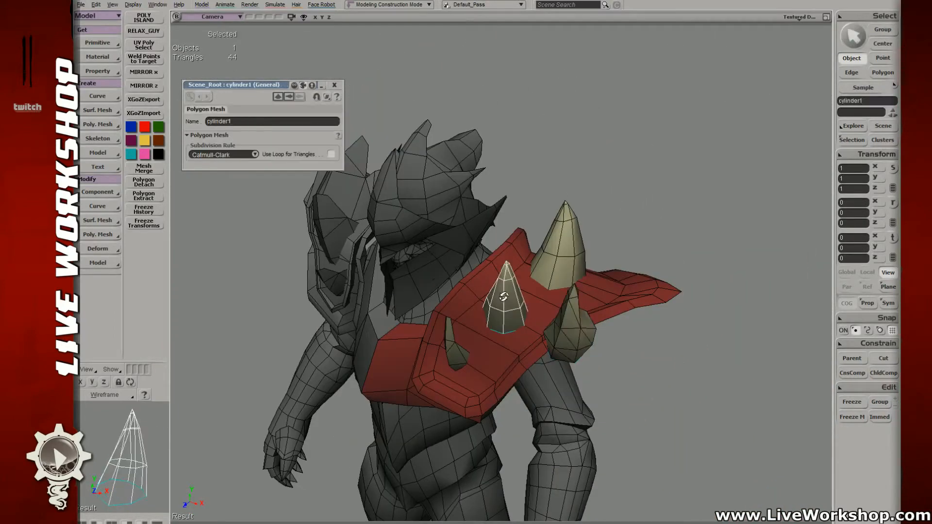
pyautogui.moveTo(503, 296); pyautogui.dragTo(511, 288, button='right')
pyautogui.hotkey('ctrl', 'F4')
pyautogui.moveTo(511, 288); pyautogui.dragTo(574, 286, button='middle')
pyautogui.moveTo(574, 287)
pyautogui.mouseDown(button='right')
pyautogui.moveTo(522, 276)
pyautogui.moveTo(491, 304)
pyautogui.moveTo(534, 267)
pyautogui.moveTo(520, 323)
pyautogui.moveTo(538, 302)
pyautogui.moveTo(565, 318)
pyautogui.mouseUp(button='right')
# - In wireframe display, weld two pairs of neighbouring points on the rear of the new spike's base
pyautogui.press('4')
pyautogui.press('5')
pyautogui.press('4')
pyautogui.press('t')
pyautogui.moveTo(533, 313); pyautogui.dragTo(588, 395)
pyautogui.press('.')
pyautogui.moveTo(461, 328); pyautogui.dragTo(507, 362)
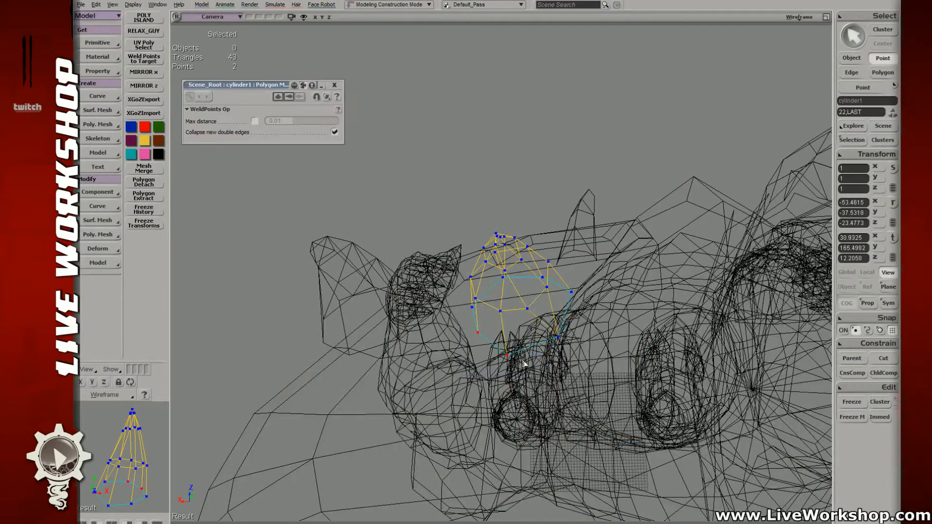
pyautogui.press('.')
pyautogui.press('5')
pyautogui.moveTo(524, 363)
pyautogui.mouseDown(button='right')
pyautogui.moveTo(525, 325)
pyautogui.moveTo(510, 319)
pyautogui.mouseUp(button='right')
pyautogui.press('m')
pyautogui.press('4')
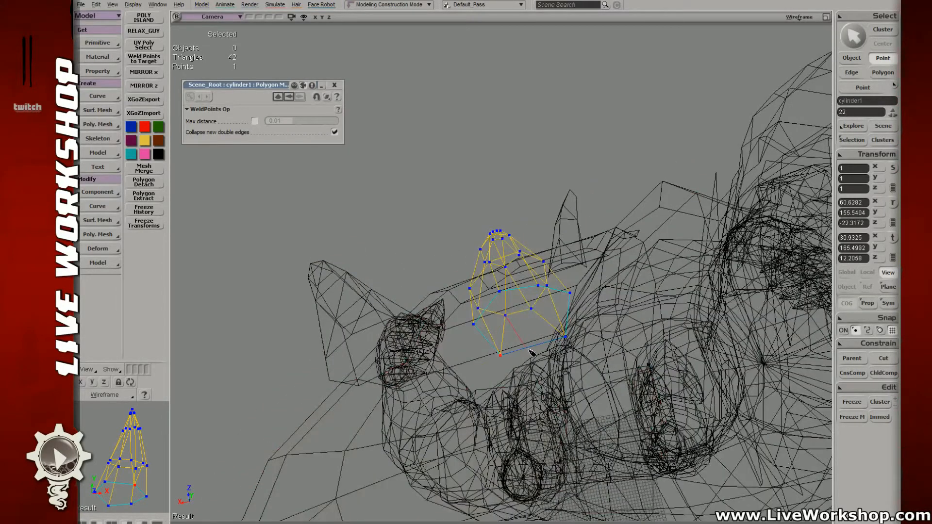
# - Add an edge in the spike's lowest band and delete the two old edges beside it
pyautogui.press('e')
pyautogui.click(531, 327)
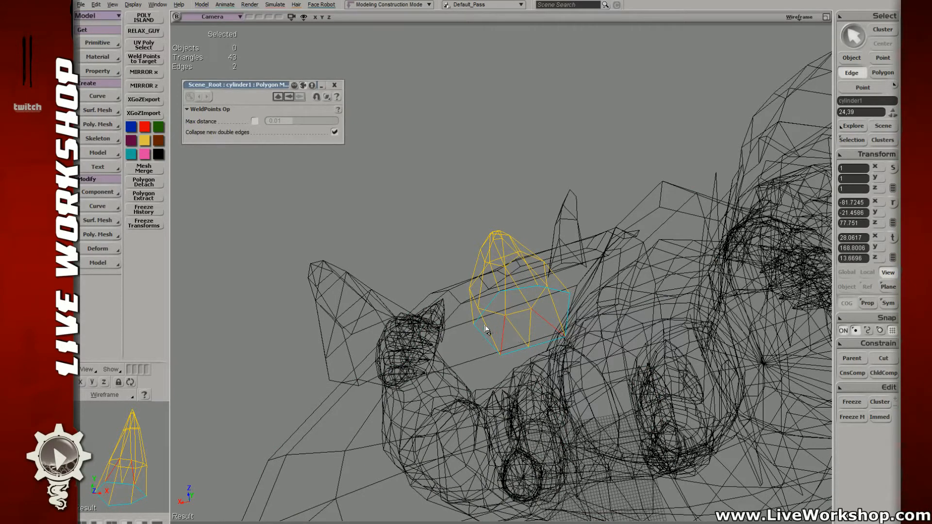
pyautogui.press('Delete')
# - Cut new edges around the spike's lowest band, working around all its sides
pyautogui.press('5')
pyautogui.press('s')
pyautogui.moveTo(522, 329)
pyautogui.mouseDown(button='right')
pyautogui.moveTo(562, 289)
pyautogui.moveTo(494, 316)
pyautogui.mouseUp(button='right')
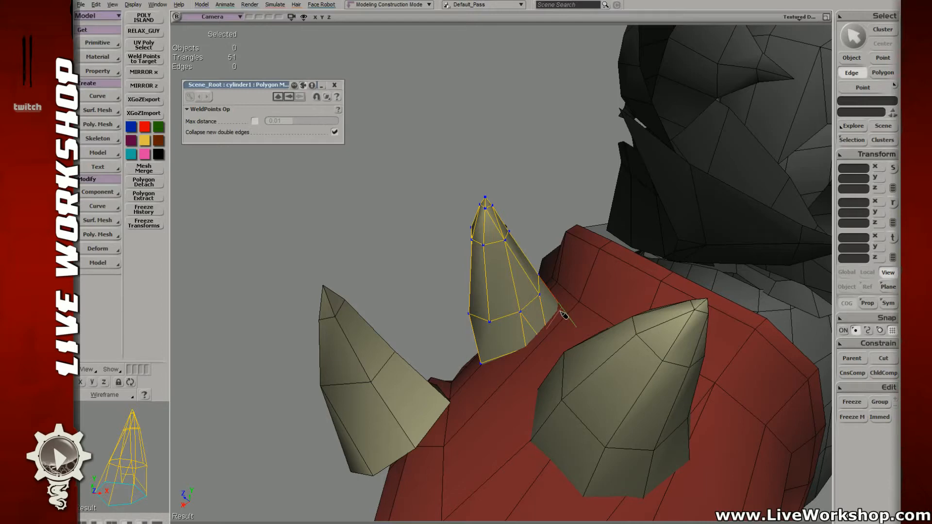
pyautogui.moveTo(563, 315); pyautogui.dragTo(507, 378, button='right')
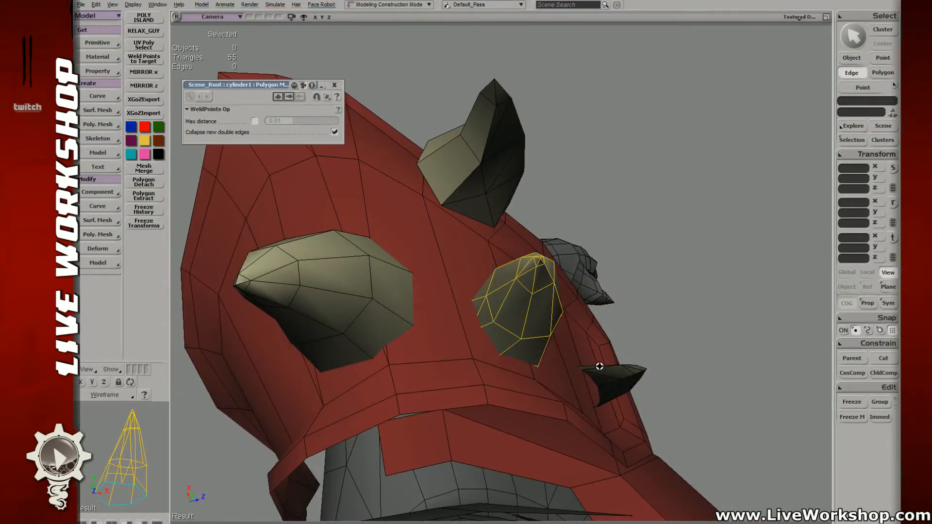
pyautogui.moveTo(599, 366); pyautogui.dragTo(485, 340, button='right')
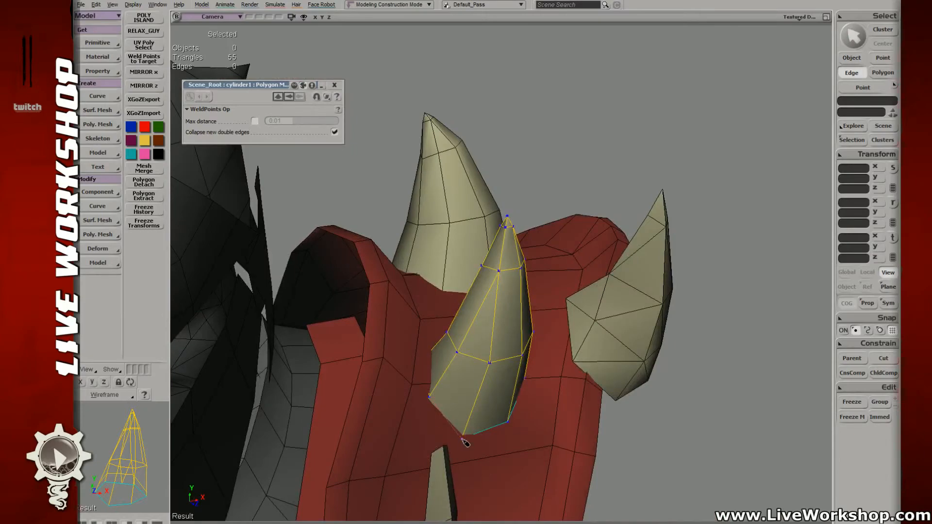
# - Delete the surplus polygons along the spike's bottom rim
pyautogui.press('u')
pyautogui.moveTo(457, 413); pyautogui.dragTo(422, 391)
pyautogui.moveTo(423, 391)
pyautogui.mouseDown(button='right')
pyautogui.moveTo(452, 416)
pyautogui.moveTo(490, 391)
pyautogui.moveTo(545, 376)
pyautogui.mouseUp(button='right')
pyautogui.middleClick(497, 382)
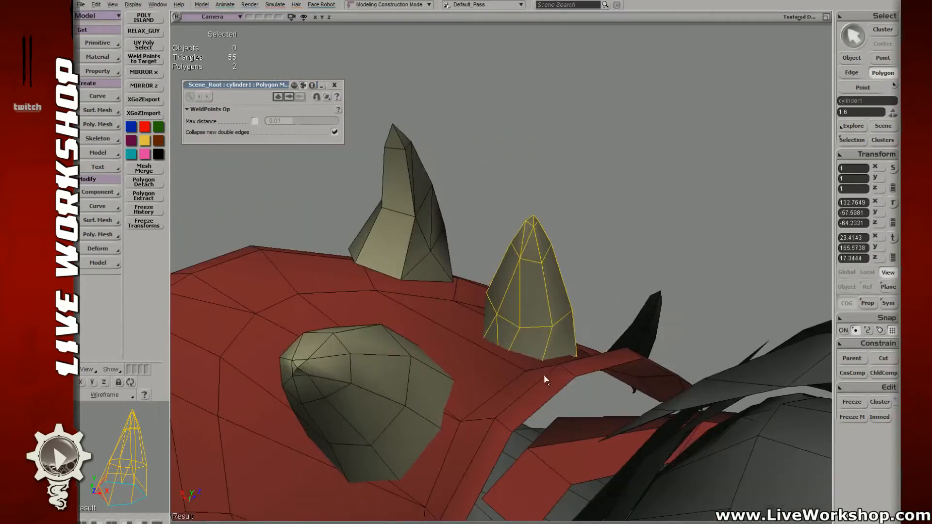
pyautogui.moveTo(545, 380); pyautogui.dragTo(466, 360)
pyautogui.press('Delete')
pyautogui.press('4')
pyautogui.moveTo(497, 354)
pyautogui.mouseDown(button='right')
pyautogui.moveTo(538, 348)
pyautogui.moveTo(545, 363)
pyautogui.mouseUp(button='right')
pyautogui.click(502, 356)
pyautogui.press('Delete')
# - Move the rear base points of the new spike to fit its rim against the shoulder pad
pyautogui.press('6')
pyautogui.press('t')
pyautogui.moveTo(545, 362); pyautogui.dragTo(520, 321)
pyautogui.hotkey('alt', 'w')
pyautogui.moveTo(537, 335)
pyautogui.mouseDown(button='right')
pyautogui.moveTo(541, 345)
pyautogui.moveTo(534, 336)
pyautogui.mouseUp(button='right')
pyautogui.press('v')
pyautogui.moveTo(534, 334); pyautogui.dragTo(530, 338)
pyautogui.moveTo(506, 333); pyautogui.dragTo(499, 358, button='right')
pyautogui.press('v')
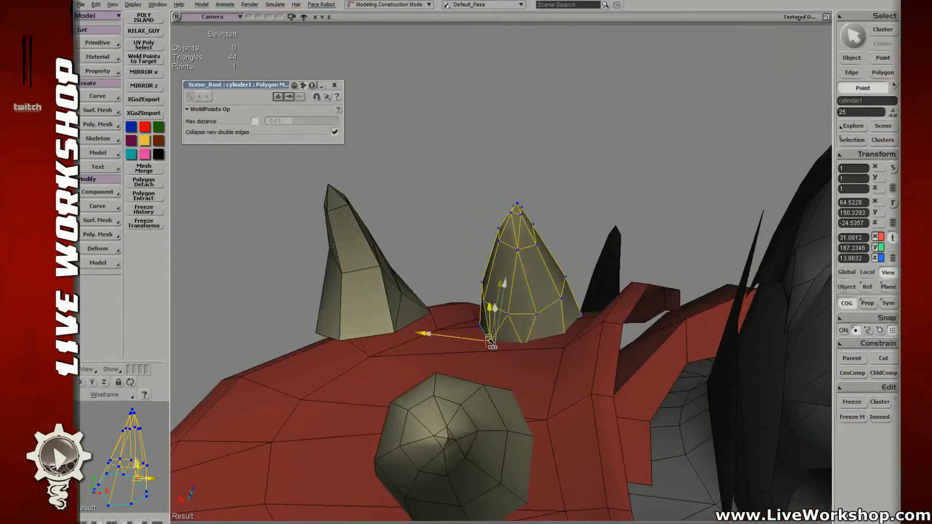
pyautogui.moveTo(496, 343); pyautogui.dragTo(488, 342)
# - Reposition the middle-ring points on both sides of the spike to smooth its silhouette
pyautogui.press('t')
pyautogui.click(484, 302)
pyautogui.press('v')
pyautogui.moveTo(487, 305); pyautogui.dragTo(489, 286)
pyautogui.press('t')
pyautogui.click(484, 283)
pyautogui.press('v')
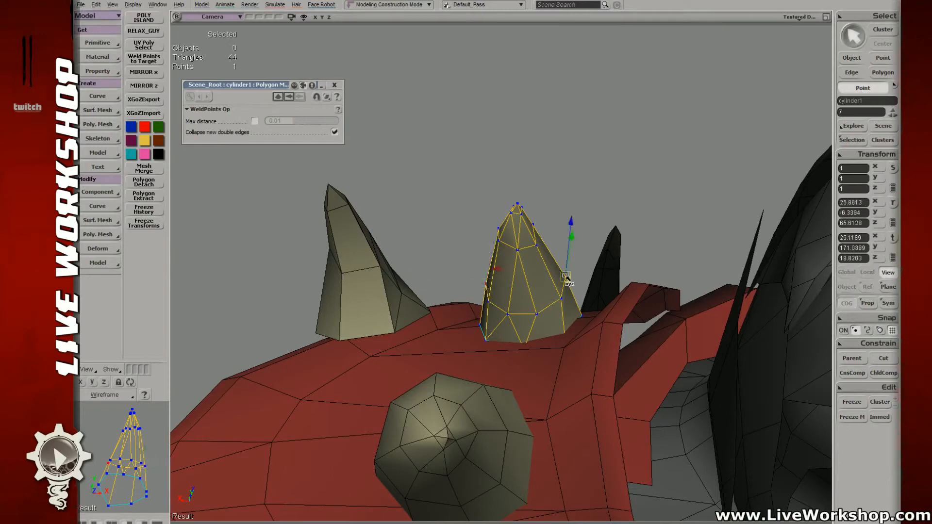
pyautogui.moveTo(566, 278); pyautogui.dragTo(554, 301)
pyautogui.press('t')
pyautogui.click(561, 298)
pyautogui.press('v')
# - Nudge two upper-ring points on the head-facing side of the spike inward
pyautogui.press('t')
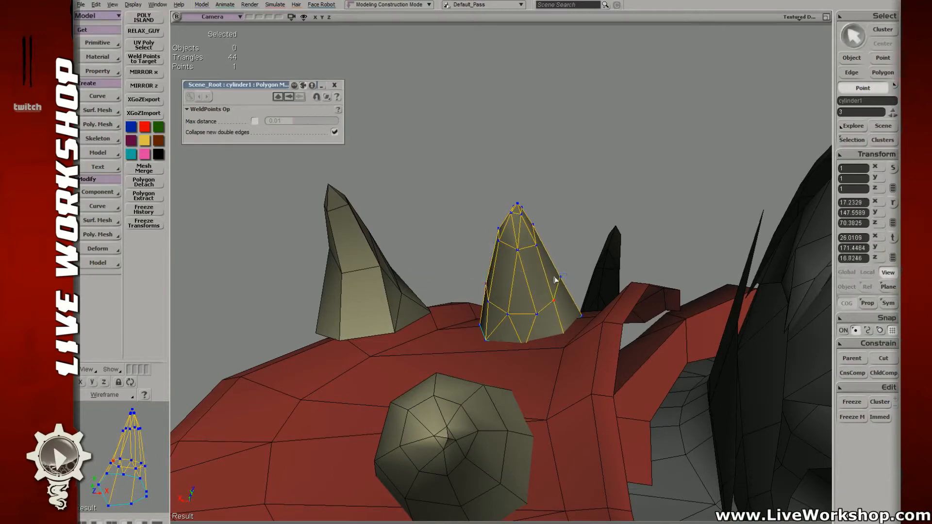
pyautogui.click(532, 245)
pyautogui.press('v')
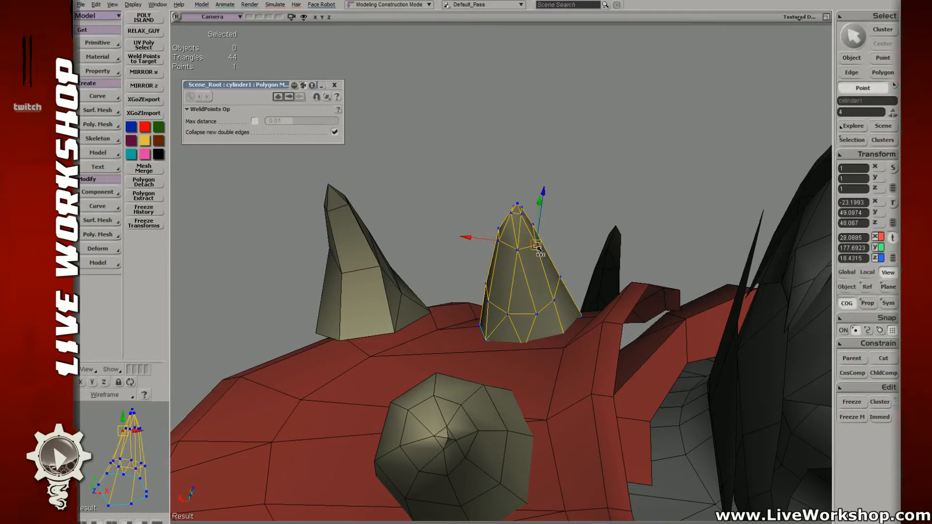
pyautogui.press('t')
pyautogui.click(532, 224)
pyautogui.press('v')
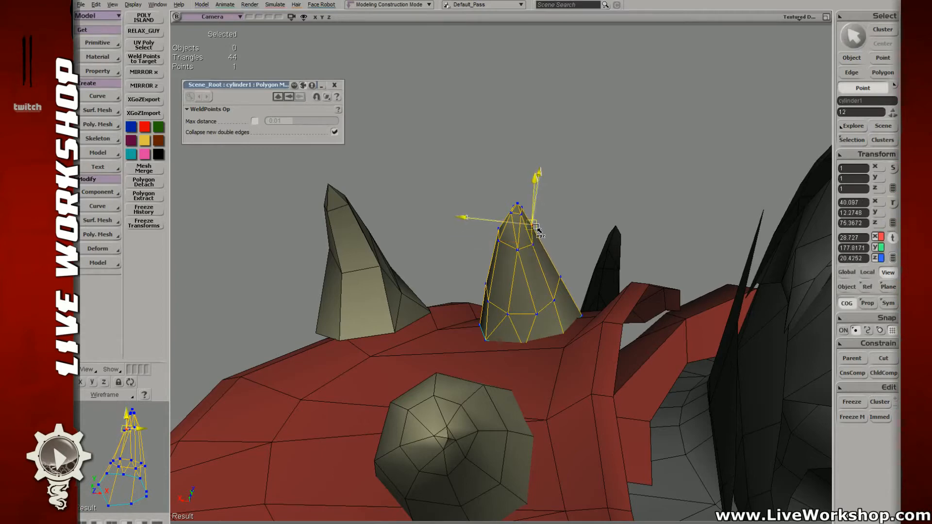
# - Weld the two adjacent rear points of the middle ring and centre the merged point
pyautogui.press('t')
pyautogui.click(537, 320)
pyautogui.press('v')
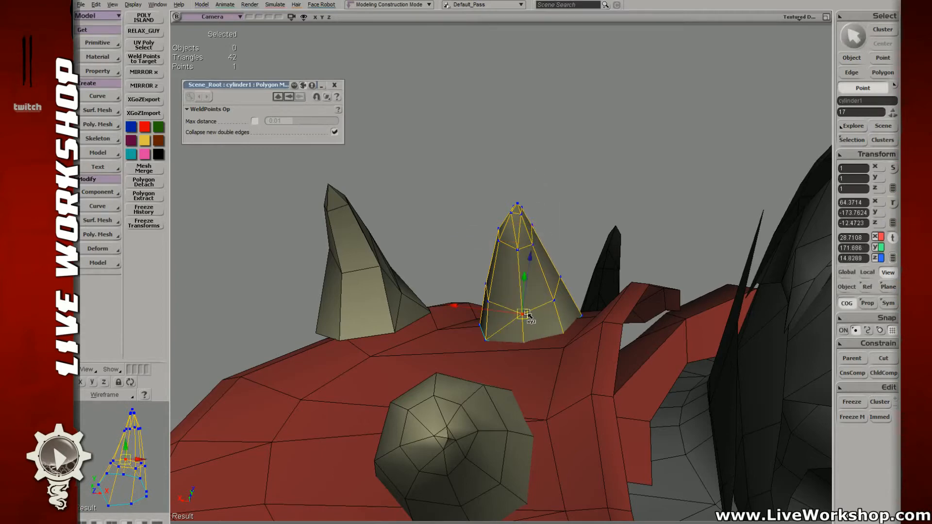
pyautogui.moveTo(524, 315); pyautogui.dragTo(519, 312)
# - Adjust a point of the spike's upper ring and freeze the spike's transforms
pyautogui.press('t')
pyautogui.press('e')
pyautogui.press('s')
pyautogui.moveTo(500, 332); pyautogui.dragTo(510, 264, button='right')
pyautogui.press('t')
pyautogui.click(492, 247)
pyautogui.press('v')
pyautogui.press('space')
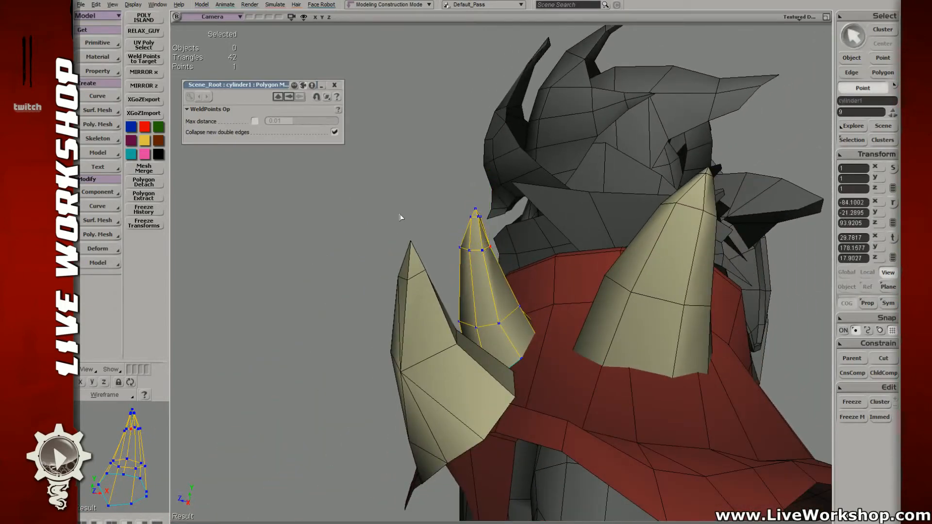
pyautogui.moveTo(401, 214); pyautogui.dragTo(272, 206, button='right')
pyautogui.click(142, 225)
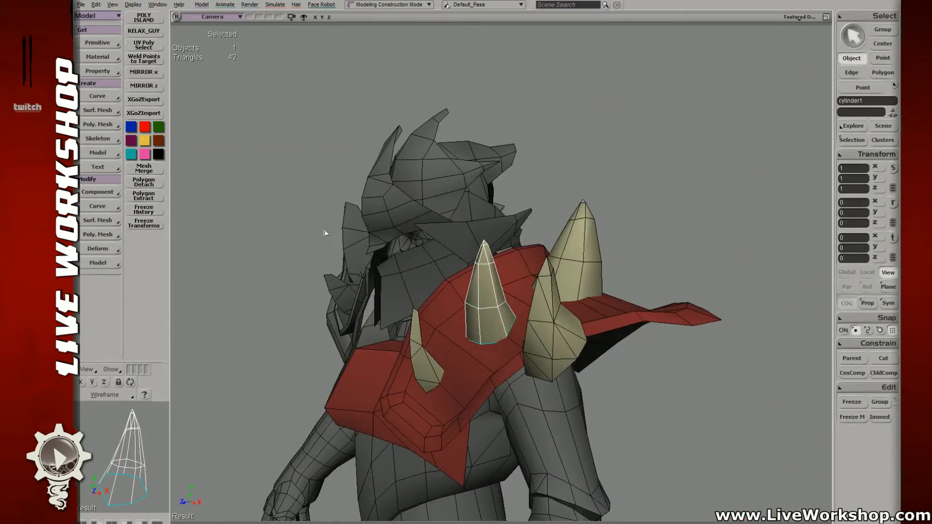
# - Delete the old middle spike parked beside the shoulder pad
pyautogui.press('s')
pyautogui.moveTo(325, 233); pyautogui.dragTo(457, 258, button='right')
pyautogui.click(573, 300)
pyautogui.moveTo(574, 300); pyautogui.dragTo(542, 268, button='right')
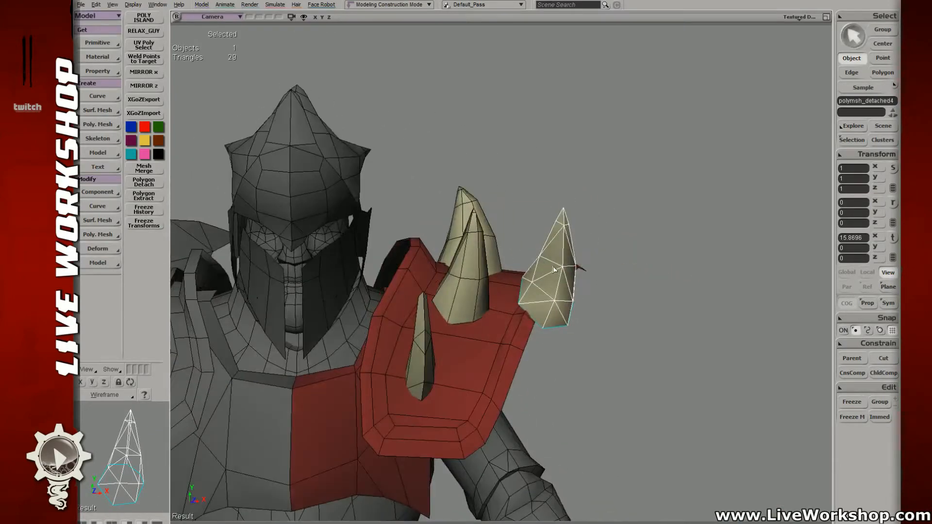
pyautogui.press('Delete')
# - Lower the front base point of the new spike onto the red shoulder pad
pyautogui.click(436, 268)
pyautogui.click(456, 306)
pyautogui.press('s')
pyautogui.moveTo(456, 307); pyautogui.dragTo(451, 325, button='middle')
pyautogui.press('t')
pyautogui.click(464, 340)
pyautogui.press('v')
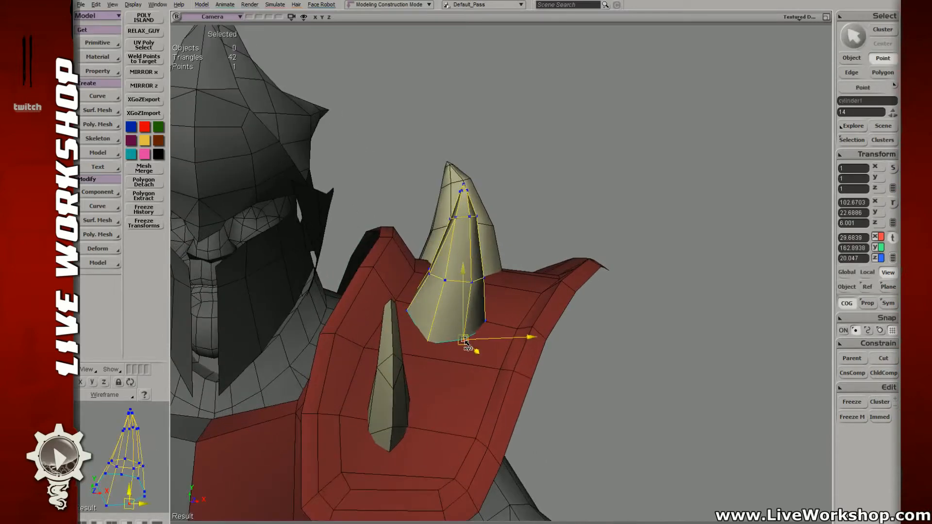
pyautogui.moveTo(463, 339)
pyautogui.mouseDown(button='right')
pyautogui.moveTo(472, 335)
pyautogui.moveTo(429, 328)
pyautogui.moveTo(518, 329)
pyautogui.moveTo(466, 345)
pyautogui.mouseUp(button='right')
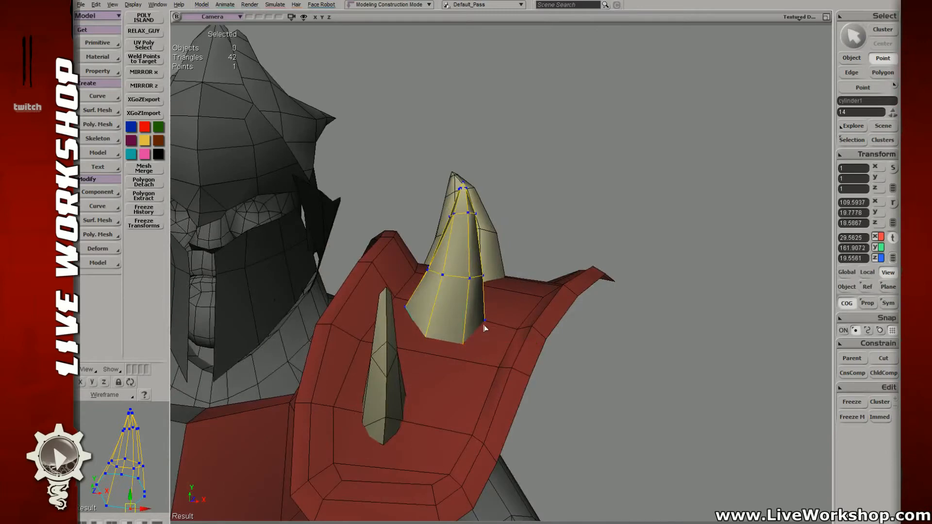
# - Move the inner base points of the new middle spike onto the surface of the red shoulder pad
pyautogui.press('t')
pyautogui.click(407, 308)
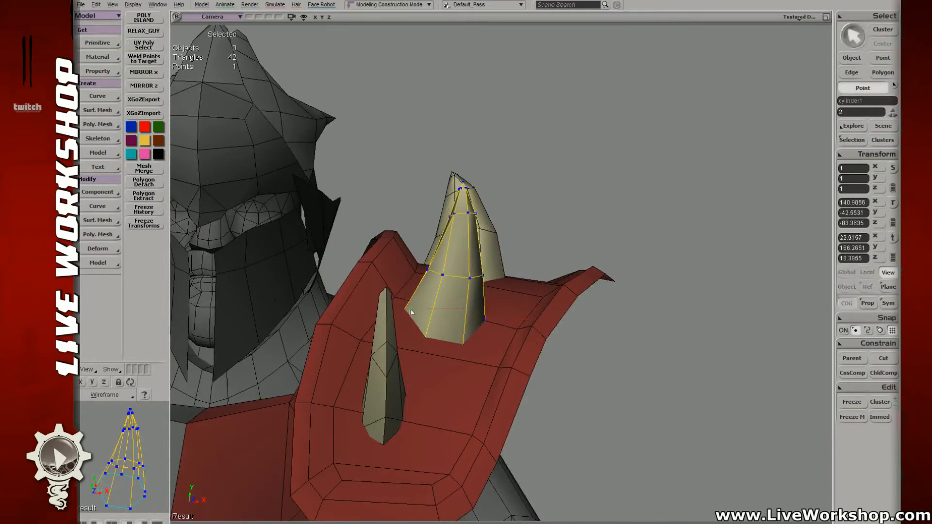
pyautogui.moveTo(411, 311); pyautogui.dragTo(522, 355, button='right')
pyautogui.click(478, 362)
pyautogui.press('v')
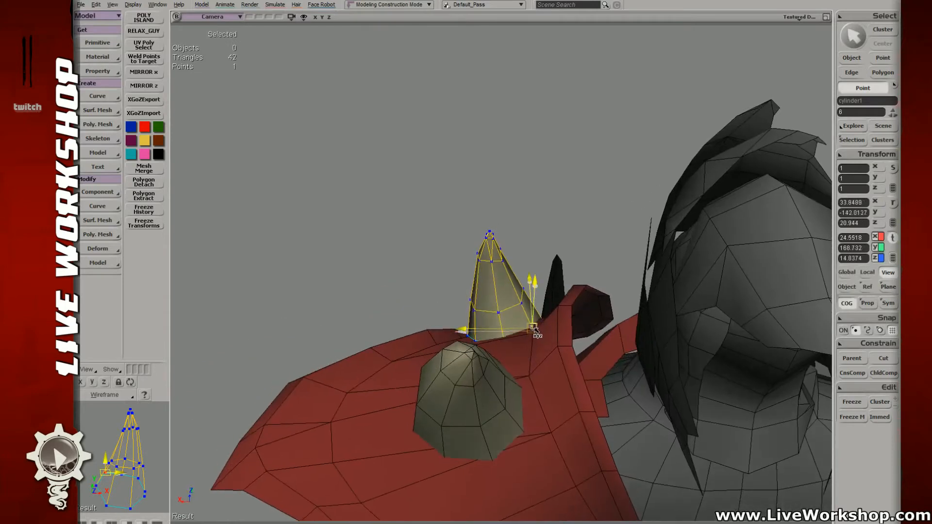
# - Seat the middle spike's rear and outer base points on the red shoulder pad
pyautogui.click(503, 342)
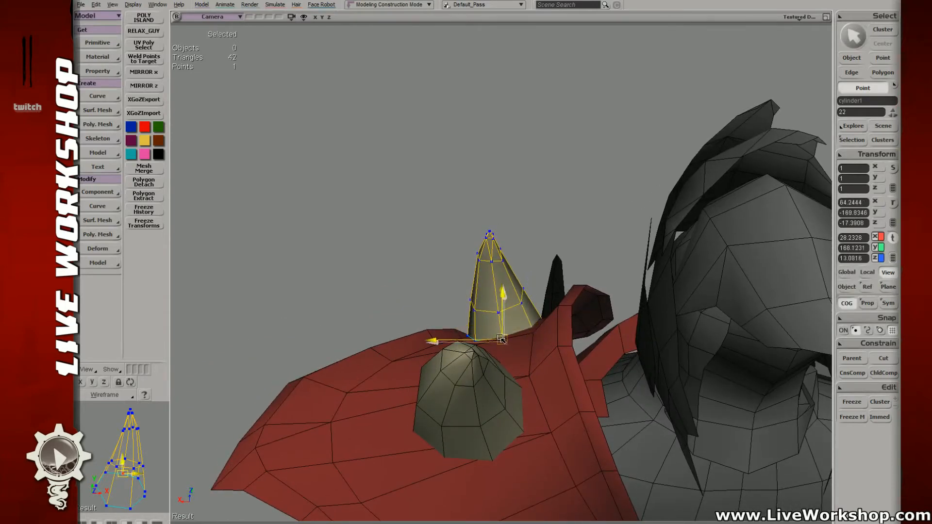
pyautogui.moveTo(501, 336); pyautogui.dragTo(502, 338)
pyautogui.press('t')
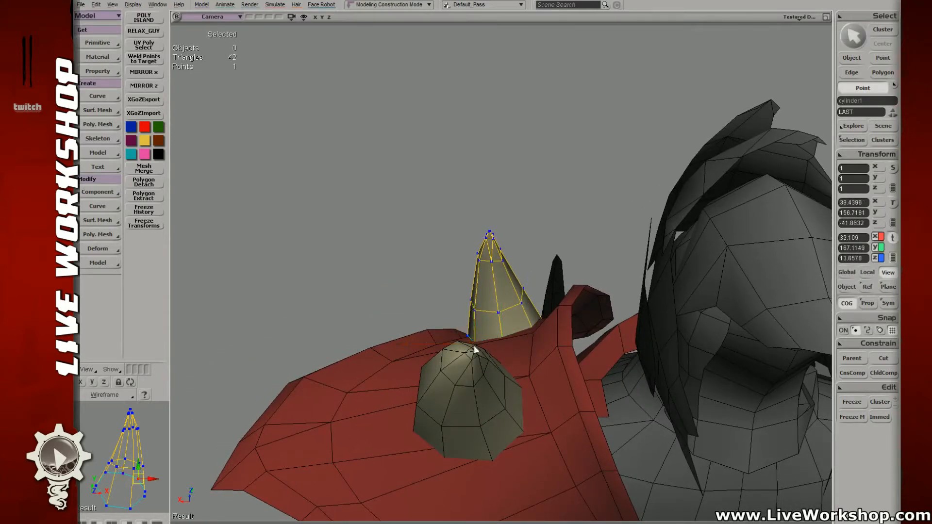
pyautogui.moveTo(478, 345); pyautogui.dragTo(516, 350, button='right')
pyautogui.press('v')
pyautogui.moveTo(528, 355); pyautogui.dragTo(529, 357)
# - Deselect the spike and examine the three shoulder-pad spikes from the front and the side
pyautogui.rightClick(371, 235)
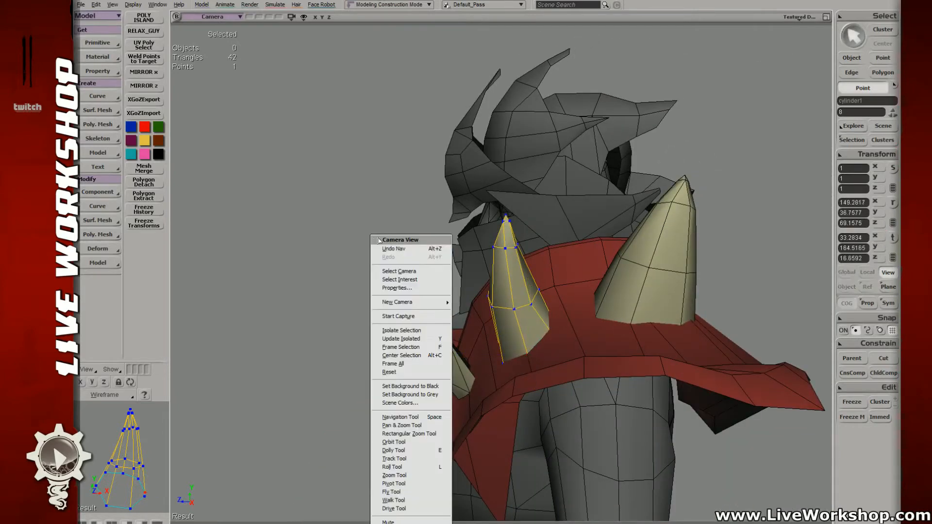
pyautogui.click(354, 223)
pyautogui.press('space')
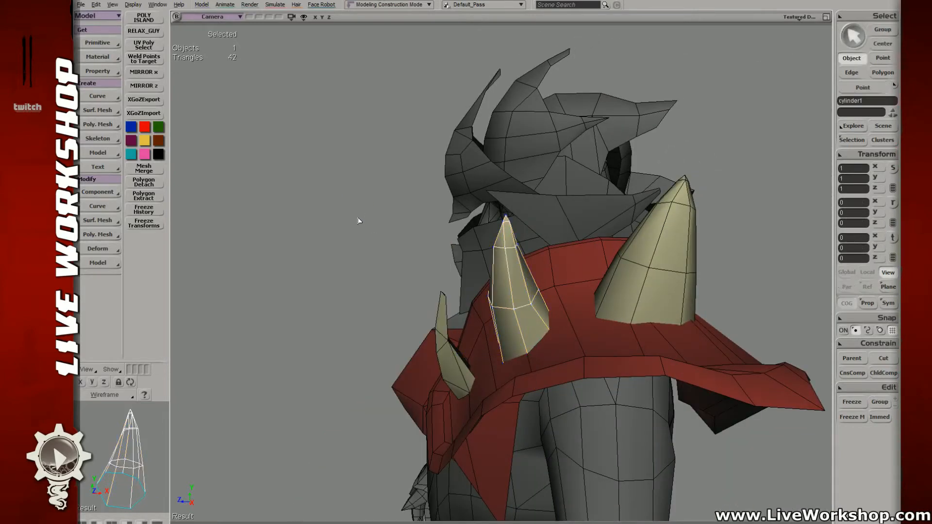
pyautogui.click(389, 266)
pyautogui.moveTo(388, 266); pyautogui.dragTo(506, 275, button='right')
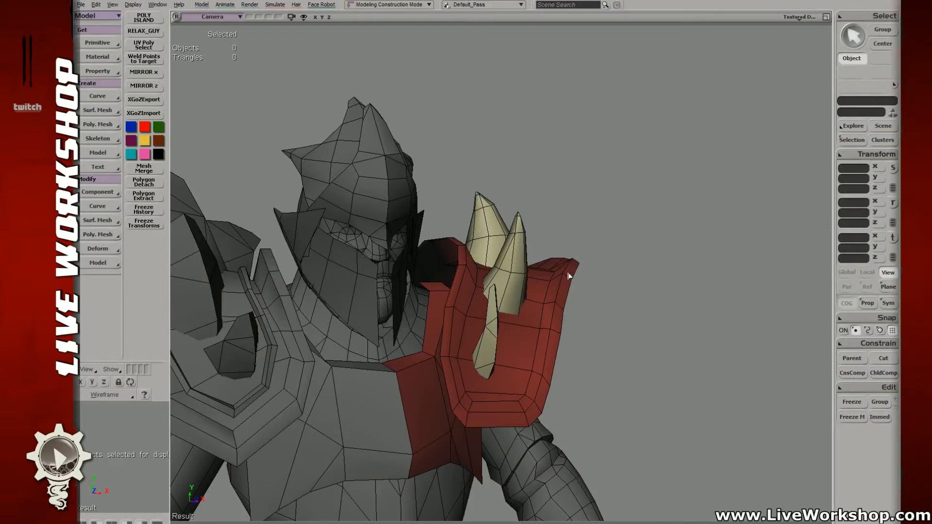
pyautogui.moveTo(569, 276); pyautogui.dragTo(507, 248, button='right')
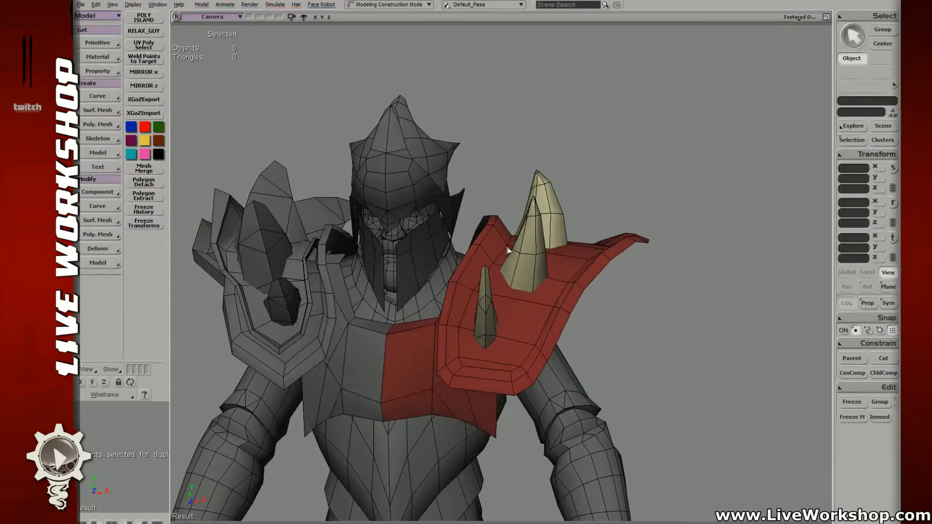
pyautogui.moveTo(570, 238); pyautogui.dragTo(547, 255, button='right')
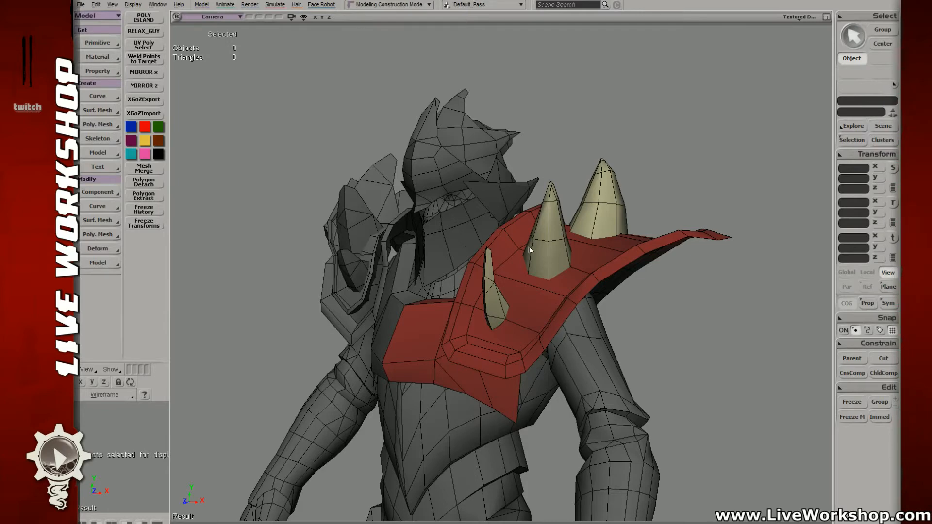
# - Move three points on the inner front edge of the red shoulder pad slightly forward
pyautogui.moveTo(524, 243)
pyautogui.mouseDown(button='right')
pyautogui.moveTo(495, 247)
pyautogui.moveTo(516, 251)
pyautogui.moveTo(476, 301)
pyautogui.moveTo(508, 266)
pyautogui.moveTo(534, 263)
pyautogui.moveTo(532, 285)
pyautogui.moveTo(429, 300)
pyautogui.moveTo(456, 316)
pyautogui.mouseUp(button='right')
pyautogui.click(493, 288)
pyautogui.press('8')
pyautogui.press('t')
pyautogui.press('8')
pyautogui.press('v')
pyautogui.moveTo(417, 304); pyautogui.dragTo(412, 304)
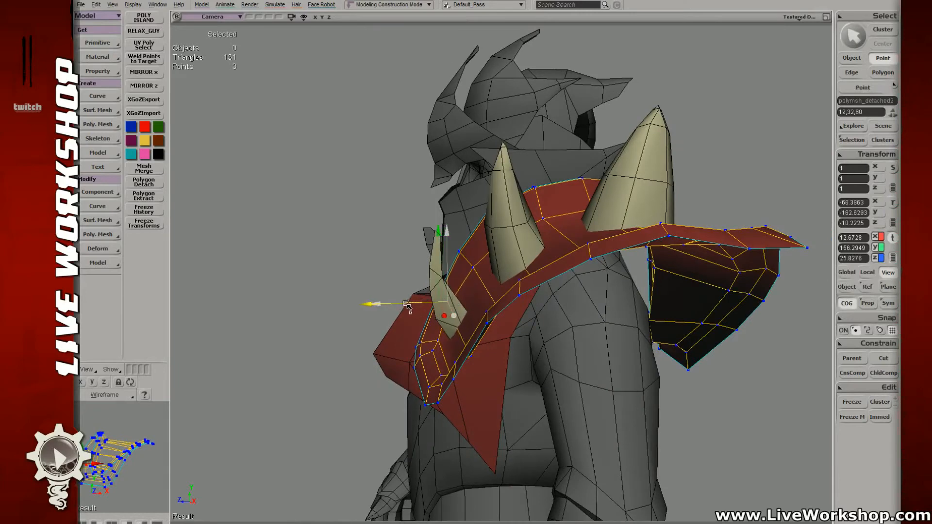
# - Shift the three points on the outer front edge of the red pad, opposite the front spike
pyautogui.moveTo(410, 304); pyautogui.dragTo(508, 321, button='right')
pyautogui.click(442, 330)
pyautogui.click(508, 332)
pyautogui.keyDown('shift'); pyautogui.click(516, 333); pyautogui.keyUp('shift')
pyautogui.click(491, 309)
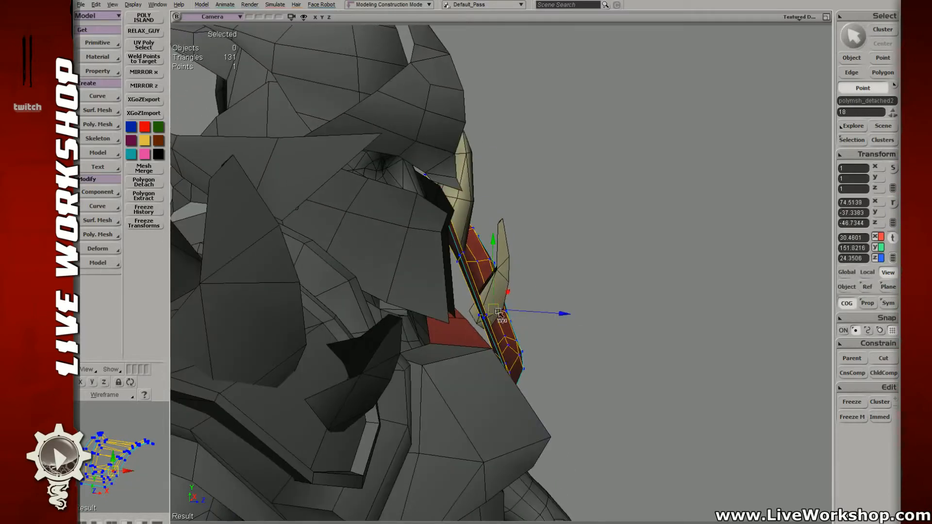
pyautogui.keyDown('shift'); pyautogui.moveTo(499, 306); pyautogui.dragTo(520, 329); pyautogui.keyUp('shift')
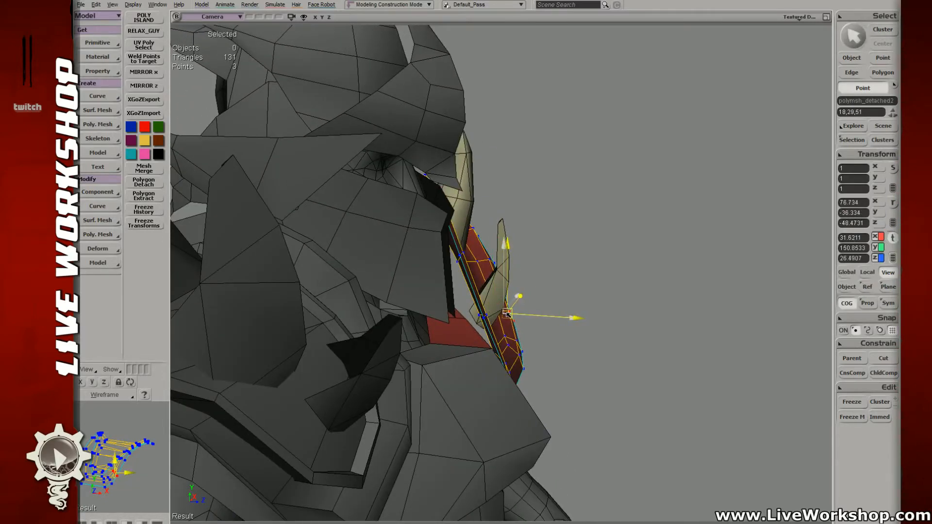
# - Adjust the raised border points along the pad's outer front side, down to the lower outer corner
pyautogui.moveTo(479, 182); pyautogui.dragTo(565, 267)
pyautogui.moveTo(570, 264); pyautogui.dragTo(552, 301, button='right')
pyautogui.moveTo(540, 292); pyautogui.dragTo(556, 308)
pyautogui.press('v')
pyautogui.moveTo(559, 311); pyautogui.dragTo(552, 304, button='right')
pyautogui.press('t')
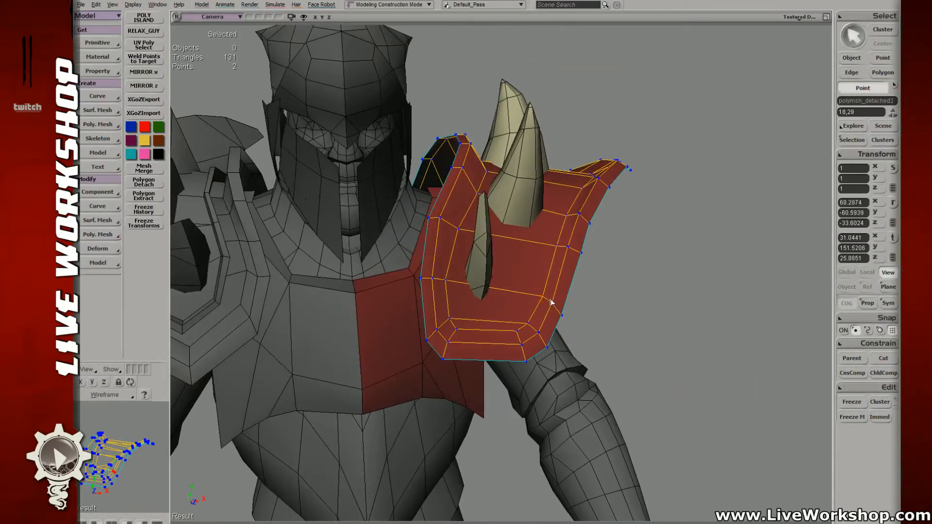
pyautogui.click(551, 302)
pyautogui.press('v')
pyautogui.press('t')
pyautogui.click(538, 333)
pyautogui.press('v')
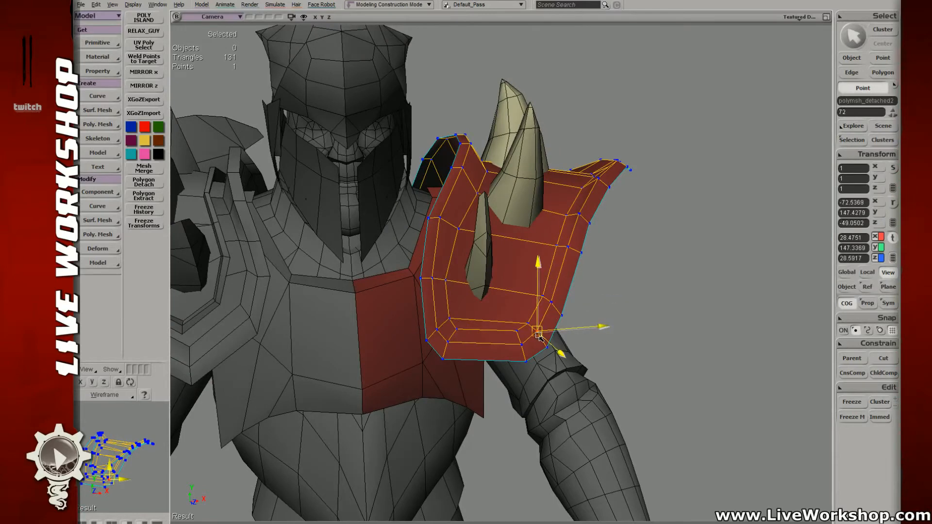
# - Adjust the inner border-loop points at the pad's lower outer corner, one at a time
pyautogui.press('t')
pyautogui.click(517, 330)
pyautogui.press('v')
pyautogui.press('t')
pyautogui.click(529, 323)
pyautogui.press('v')
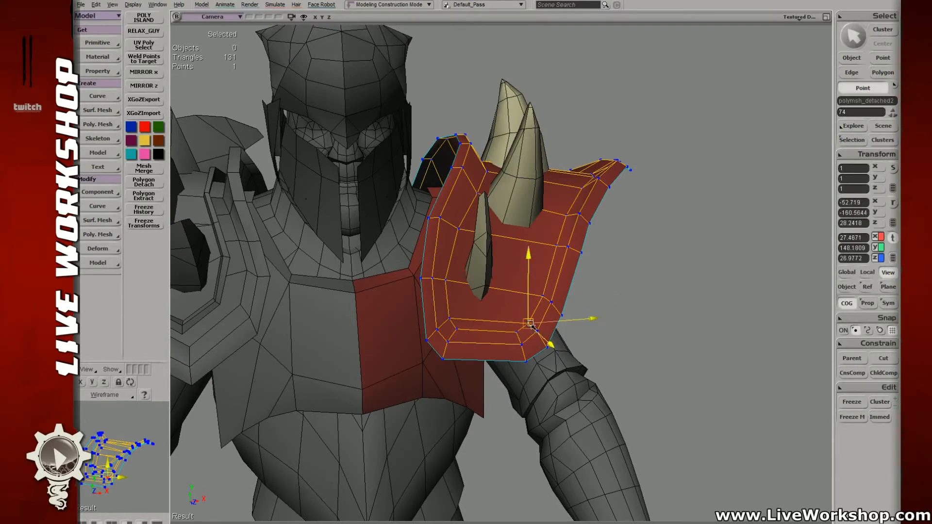
# - Adjust the two border points at the pad's lower inner corner, below the front spike
pyautogui.press('t')
pyautogui.click(449, 319)
pyautogui.press('v')
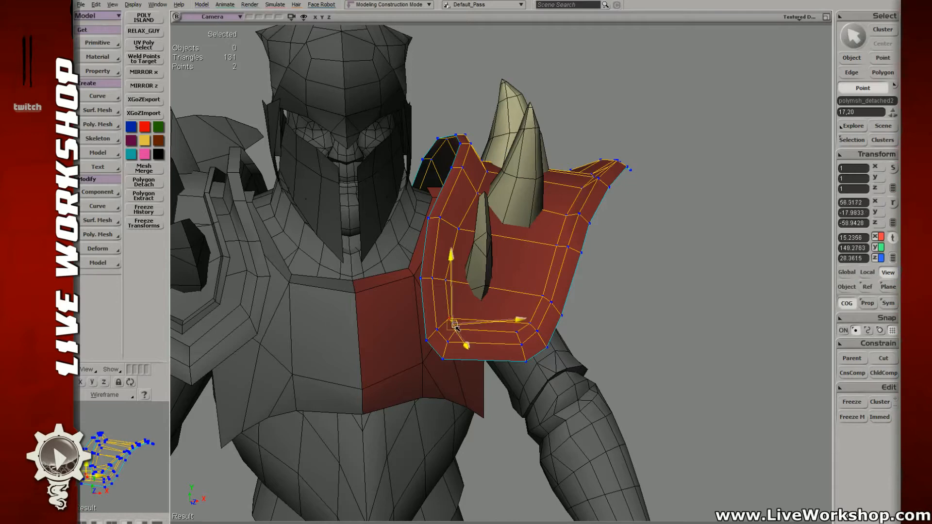
pyautogui.press('t')
pyautogui.keyDown('shift'); pyautogui.click(456, 329); pyautogui.keyUp('shift')
pyautogui.press('v')
# - Finish the point editing and freeze the shoulder pad's history and transforms
pyautogui.press('t')
pyautogui.press('space')
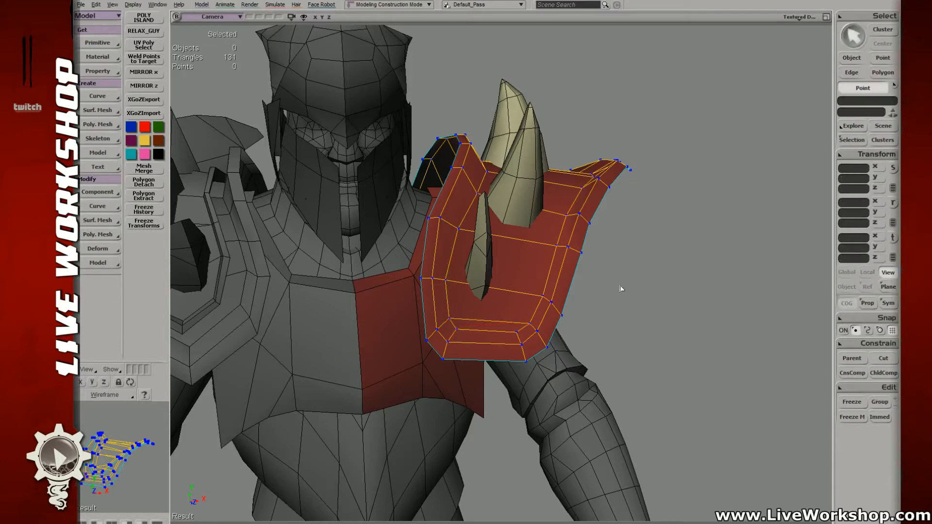
pyautogui.click(147, 211)
pyautogui.click(148, 222)
# - Nudge the three outer edge points beside the front spike to refine the pad's curvature
pyautogui.press('s')
pyautogui.moveTo(606, 262); pyautogui.dragTo(462, 260, button='middle')
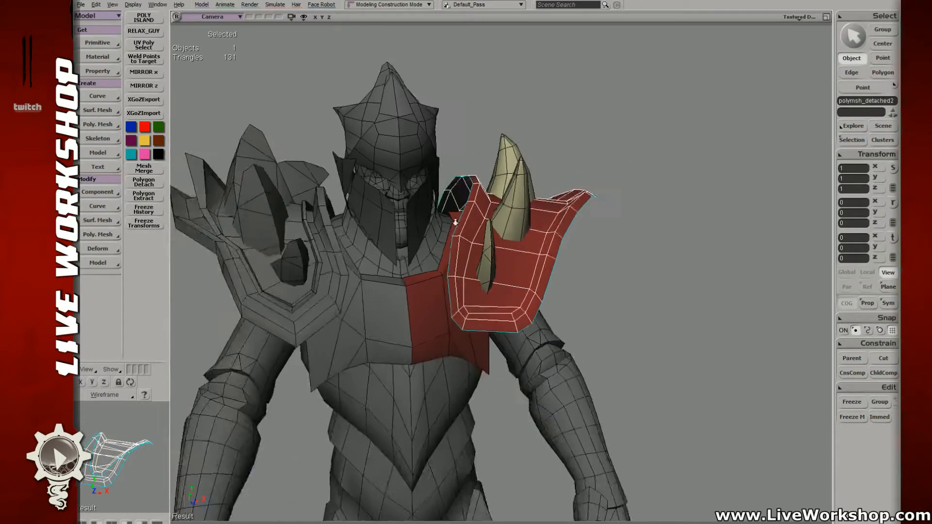
pyautogui.moveTo(462, 259); pyautogui.dragTo(461, 241)
pyautogui.moveTo(462, 241); pyautogui.dragTo(493, 335, button='right')
pyautogui.moveTo(493, 335); pyautogui.dragTo(548, 318)
pyautogui.press('t')
pyautogui.press('v')
pyautogui.press('t')
pyautogui.press('s')
pyautogui.moveTo(554, 332); pyautogui.dragTo(552, 296, button='right')
pyautogui.press('v')
pyautogui.moveTo(565, 282); pyautogui.dragTo(567, 283)
pyautogui.press('s')
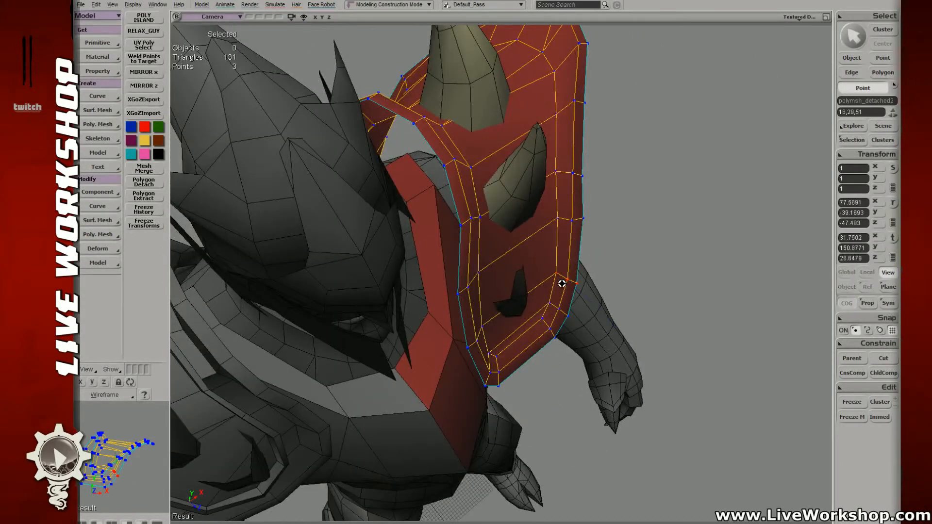
# - Adjust the outer border points of the pad level with the middle spike
pyautogui.moveTo(592, 236); pyautogui.dragTo(514, 214, button='right')
pyautogui.press('v')
pyautogui.press('t')
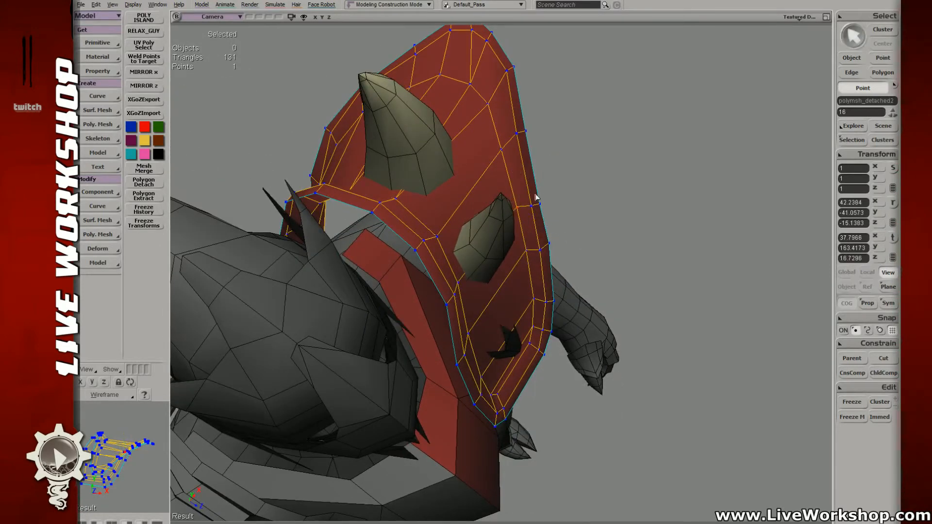
pyautogui.press('v')
pyautogui.moveTo(536, 196); pyautogui.dragTo(545, 208)
pyautogui.press('m')
pyautogui.press('v')
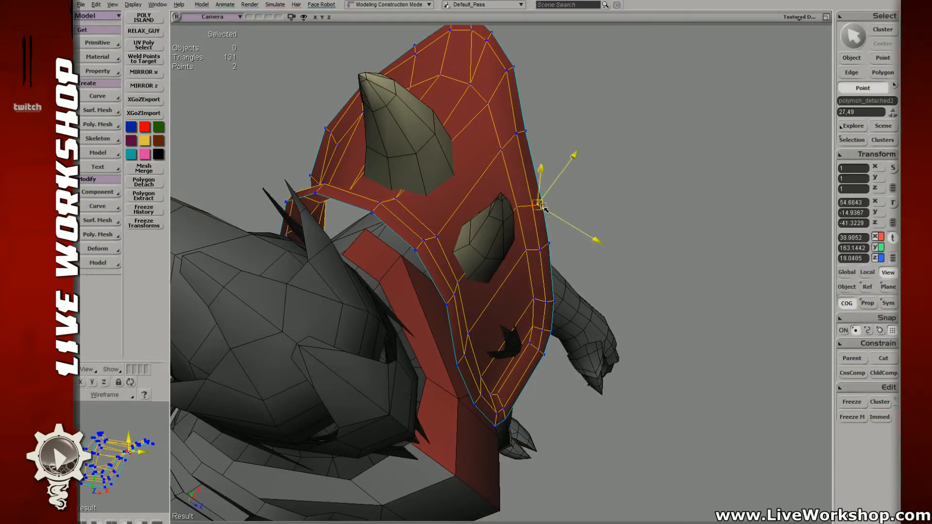
# - Reposition the outer edge points just behind and just in front of the middle spike to smooth the pad's rim
pyautogui.press('t')
pyautogui.moveTo(511, 126); pyautogui.dragTo(527, 139)
pyautogui.press('v')
pyautogui.press('t')
pyautogui.moveTo(546, 237); pyautogui.dragTo(552, 247)
pyautogui.press('v')
pyautogui.moveTo(550, 244); pyautogui.dragTo(551, 248)
pyautogui.press('s')
pyautogui.moveTo(607, 248); pyautogui.dragTo(563, 280, button='right')
pyautogui.press('v')
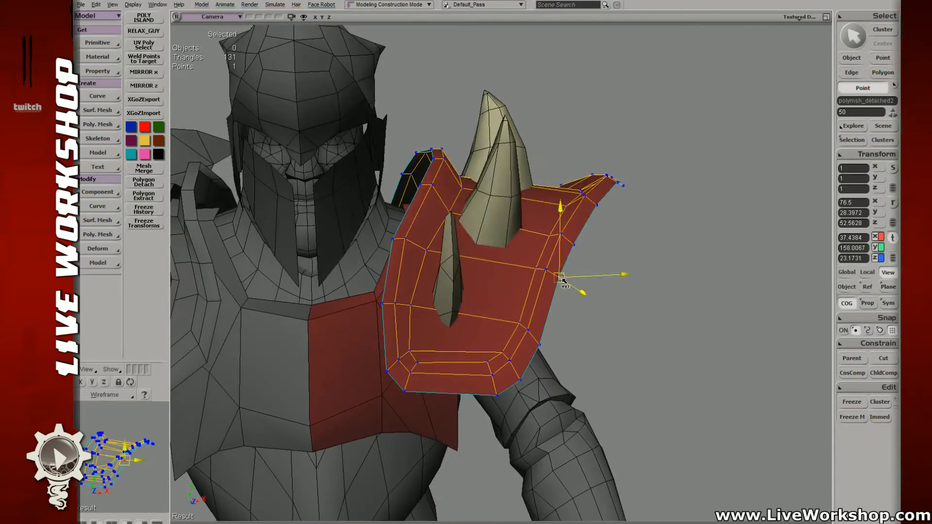
# - Fine-tune the rim points beside the front and middle spikes in the front view and finish the point editing
pyautogui.press('t')
pyautogui.moveTo(534, 333); pyautogui.dragTo(543, 354)
pyautogui.press('v')
pyautogui.press('t')
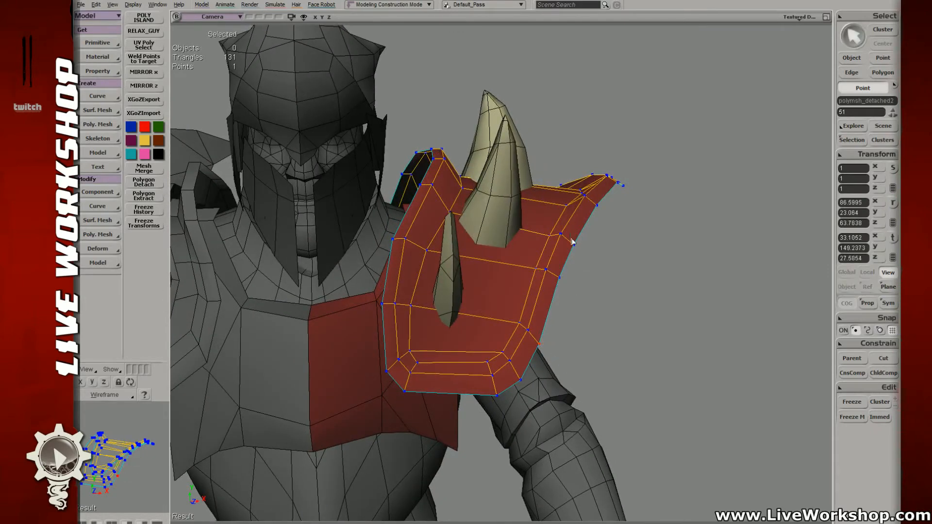
pyautogui.moveTo(572, 240); pyautogui.dragTo(578, 250)
pyautogui.press('v')
pyautogui.press('t')
pyautogui.moveTo(621, 229); pyautogui.dragTo(632, 245)
pyautogui.press('space')
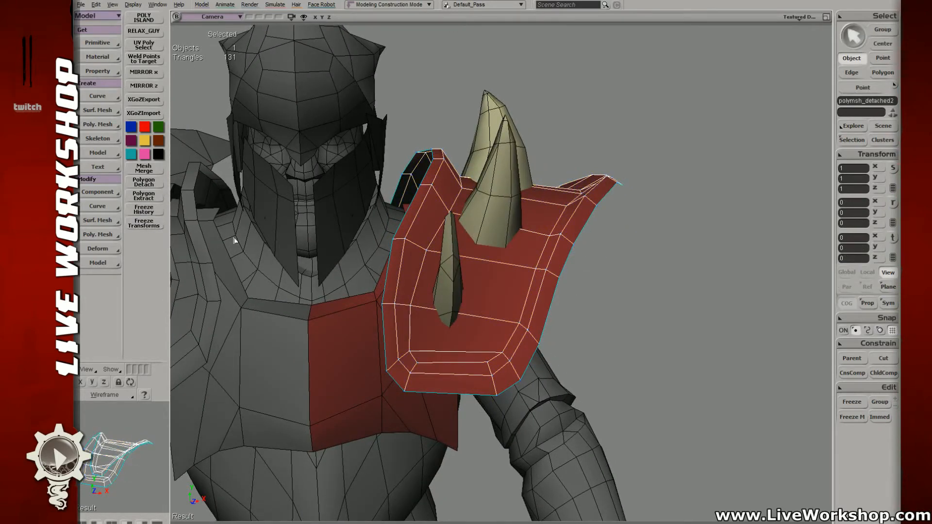
# - Examine the reshaped shoulder pad and its spikes on the whole character from the front, the side and above
pyautogui.press('s')
pyautogui.moveTo(617, 290); pyautogui.dragTo(521, 268, button='middle')
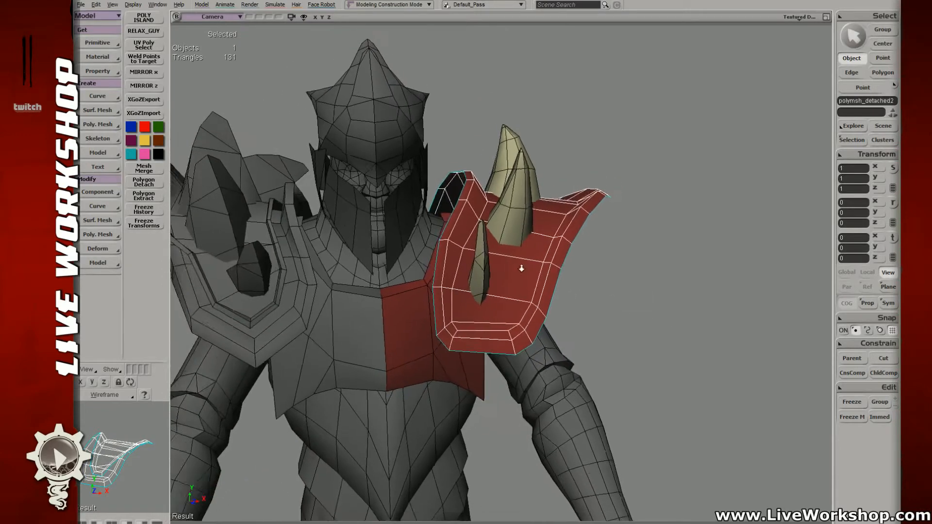
pyautogui.moveTo(521, 268); pyautogui.dragTo(543, 277, button='right')
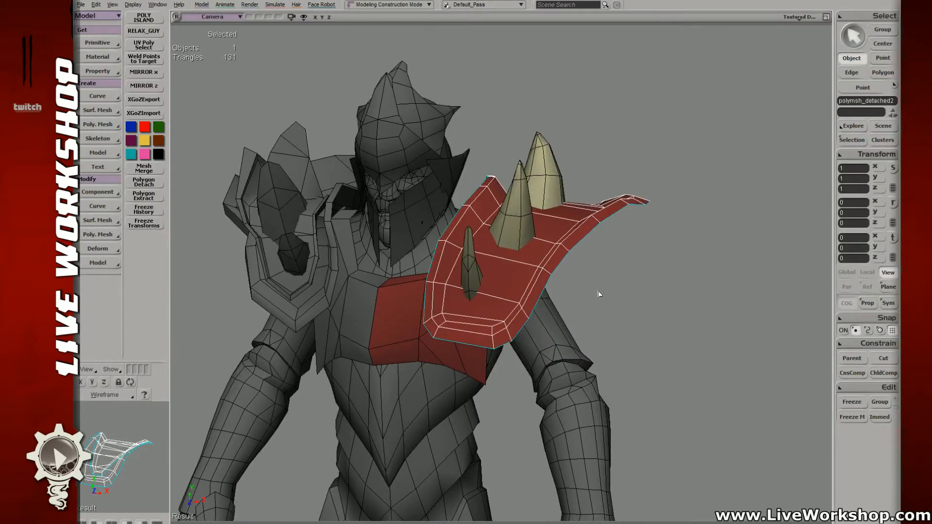
pyautogui.press('s')
pyautogui.moveTo(578, 251); pyautogui.dragTo(593, 250)
pyautogui.moveTo(594, 250); pyautogui.dragTo(577, 252, button='right')
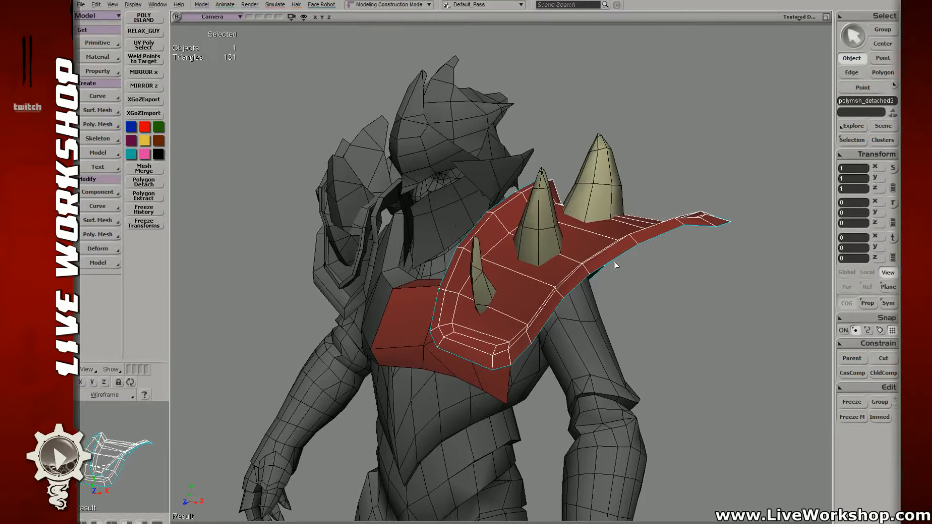
pyautogui.click(644, 276)
pyautogui.press('s')
pyautogui.moveTo(644, 277); pyautogui.dragTo(574, 285, button='right')
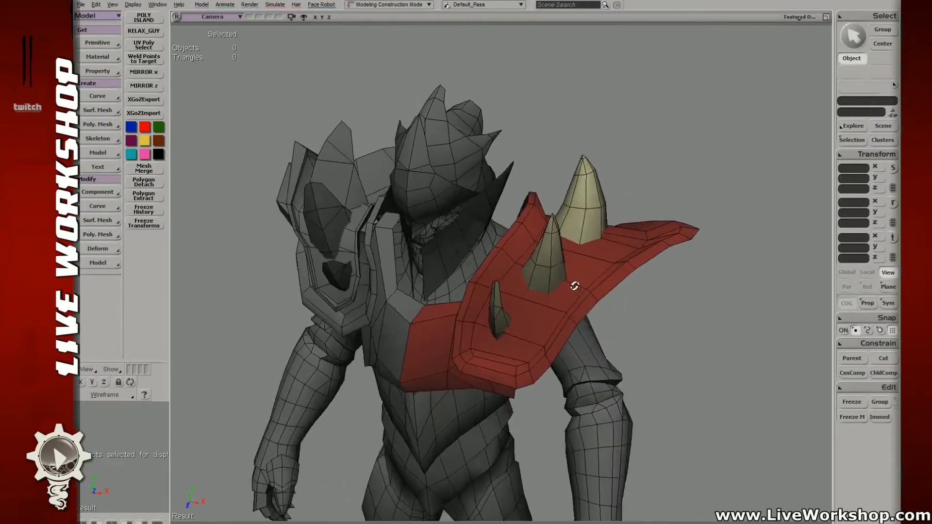
pyautogui.moveTo(574, 285); pyautogui.dragTo(479, 256, button='middle')
pyautogui.moveTo(478, 256); pyautogui.dragTo(506, 244, button='right')
pyautogui.moveTo(506, 244); pyautogui.dragTo(529, 225)
pyautogui.moveTo(528, 224); pyautogui.dragTo(545, 235, button='middle')
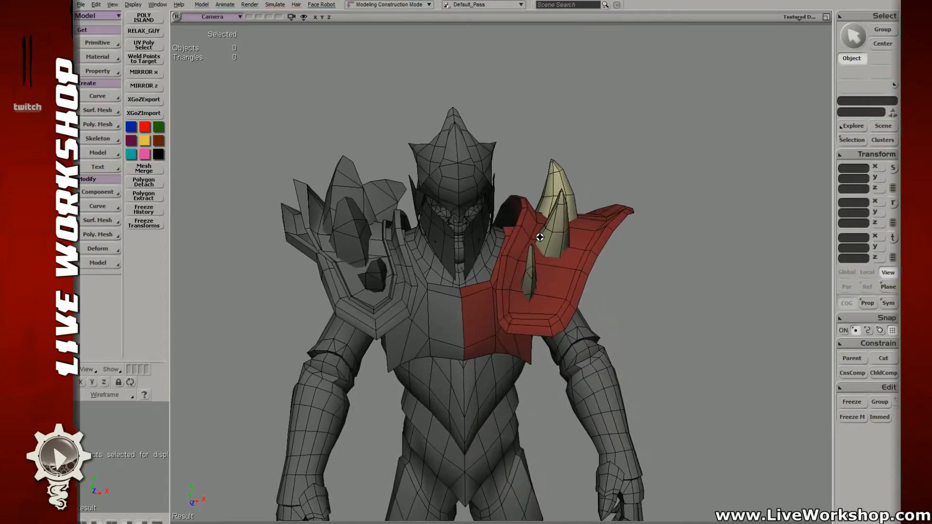
pyautogui.moveTo(545, 235); pyautogui.dragTo(534, 226, button='right')
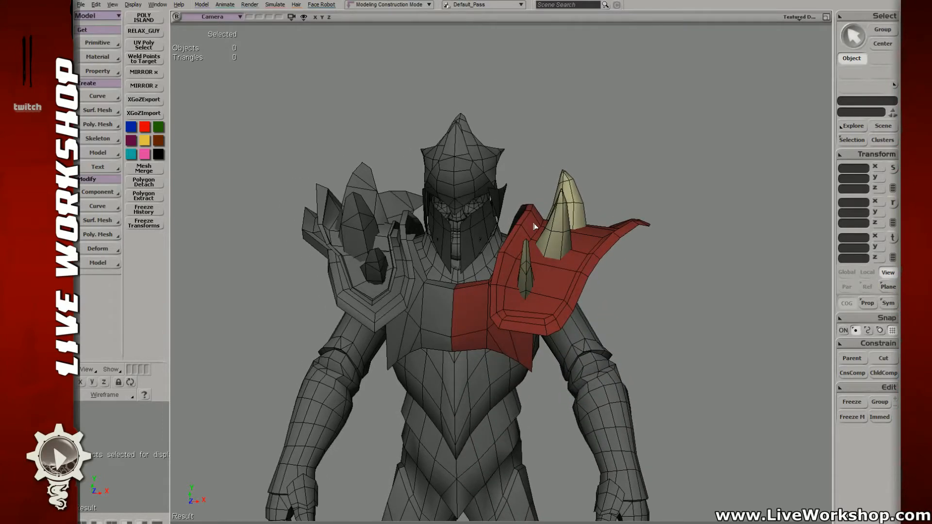
pyautogui.moveTo(534, 227); pyautogui.dragTo(527, 241, button='right')
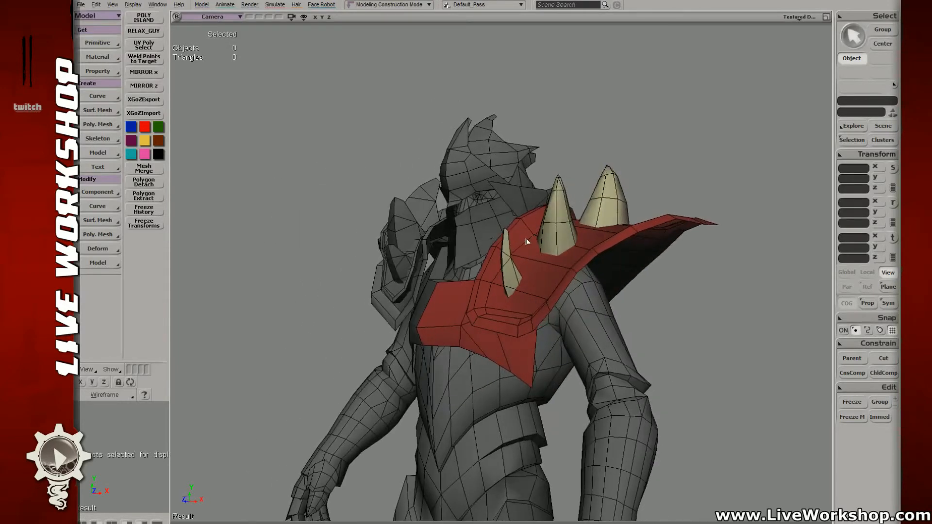
pyautogui.moveTo(457, 241); pyautogui.dragTo(505, 283, button='middle')
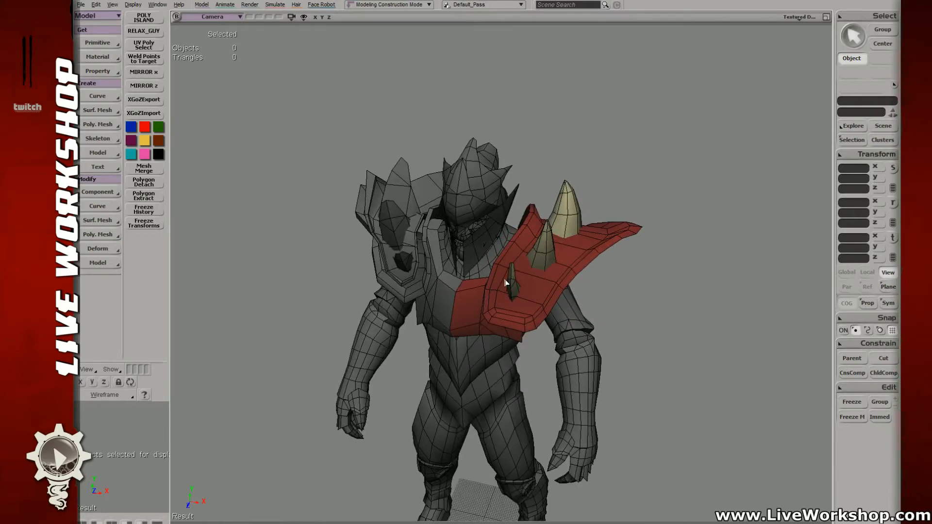
pyautogui.moveTo(505, 278); pyautogui.dragTo(501, 333, button='middle')
# - Edit the red shoulder pad's points and reposition the inner border points beside the neck, from the rear spike to the back corner
pyautogui.press('space')
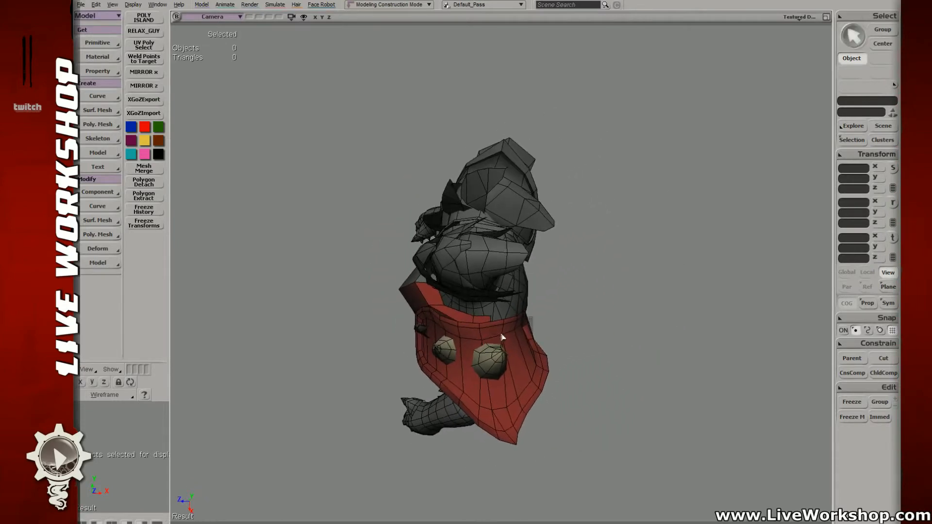
pyautogui.click(502, 331)
pyautogui.press('t')
pyautogui.scroll(3, 504, 332)
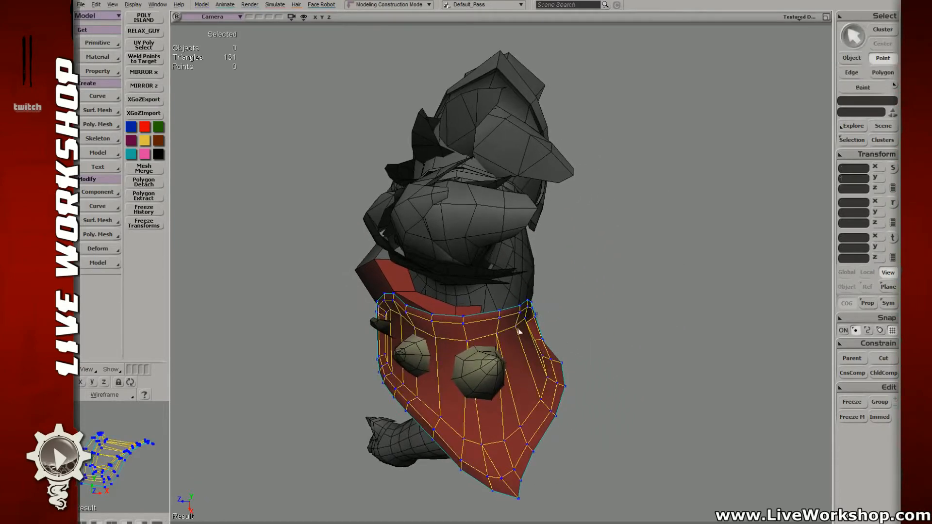
pyautogui.press('v')
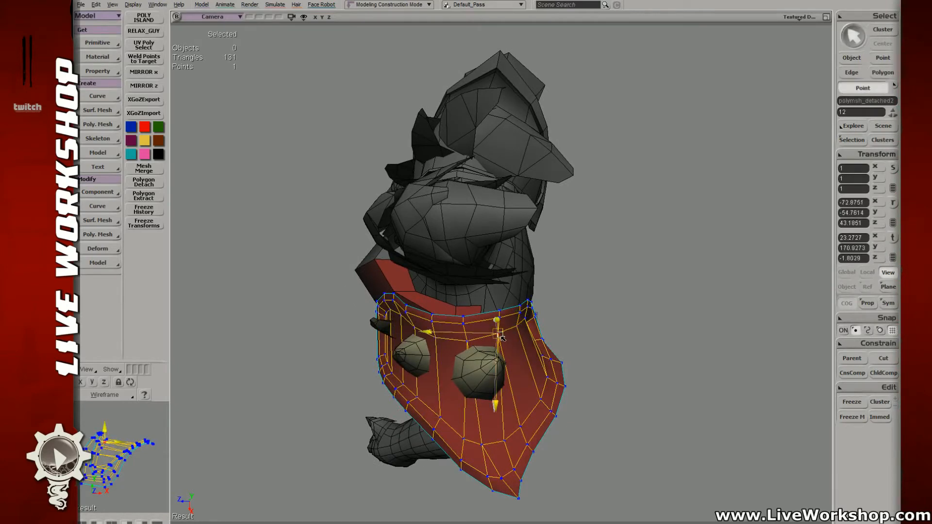
pyautogui.click(479, 344)
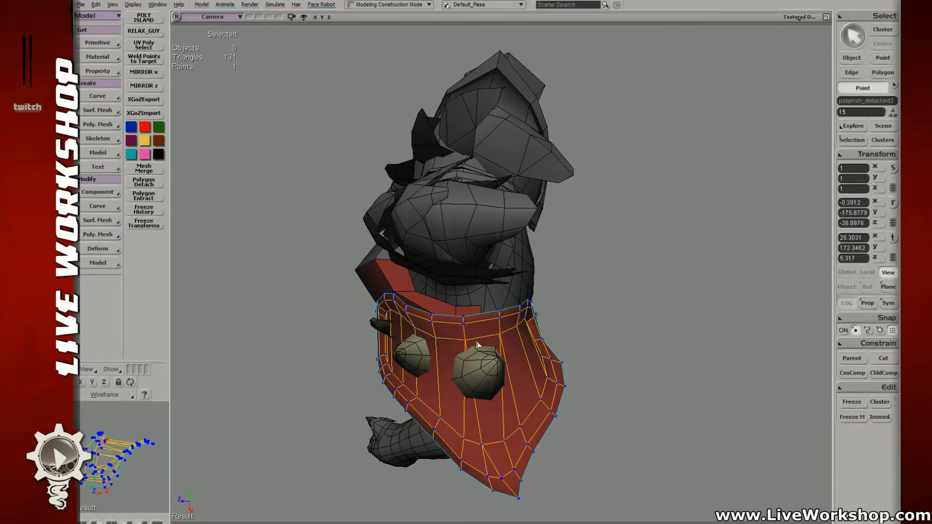
pyautogui.click(524, 320)
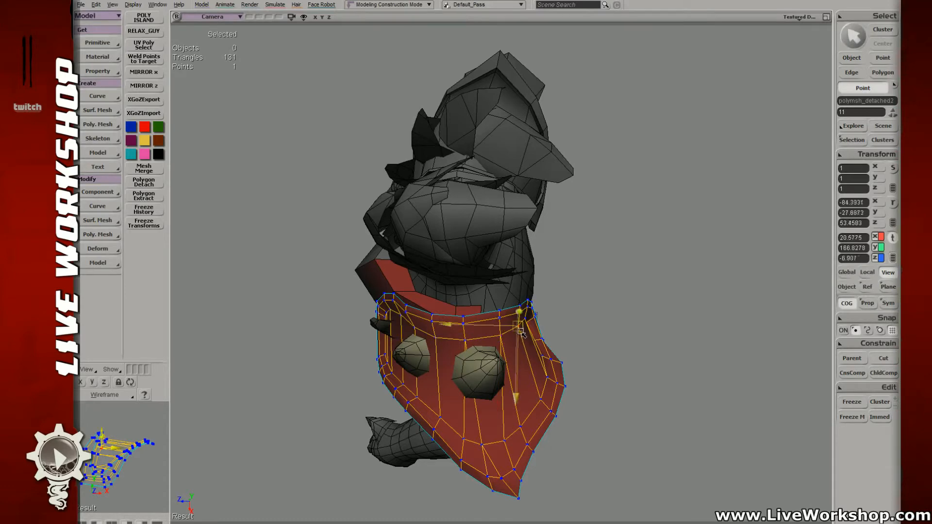
pyautogui.click(524, 319)
pyautogui.press('space')
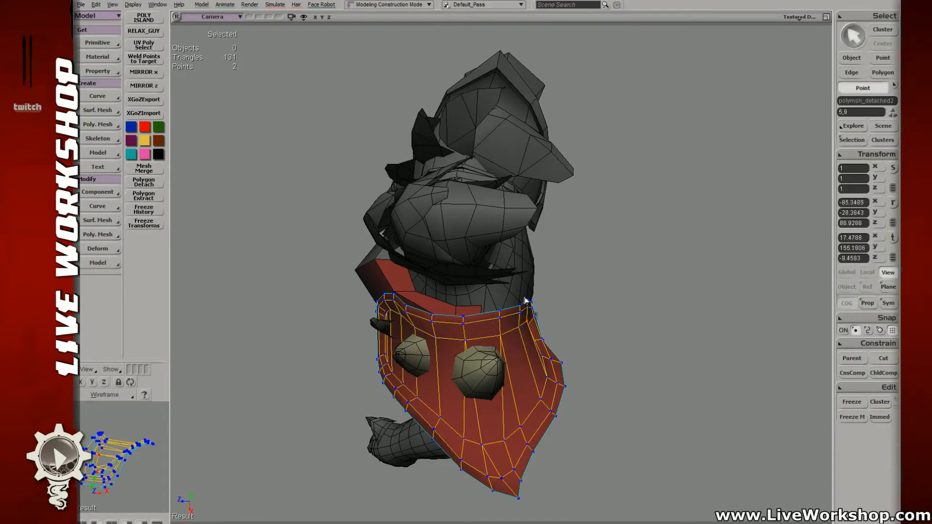
# - Adjust the short neck-side border edge near the pad's back corner and shift the pair of rim points just below the corner
pyautogui.moveTo(526, 304); pyautogui.dragTo(534, 312, button='right')
pyautogui.moveTo(535, 312); pyautogui.dragTo(506, 324, button='middle')
pyautogui.moveTo(506, 324)
pyautogui.mouseDown(button='right')
pyautogui.moveTo(493, 333)
pyautogui.moveTo(505, 330)
pyautogui.mouseUp(button='right')
pyautogui.press('e')
pyautogui.click(505, 330)
pyautogui.press('v')
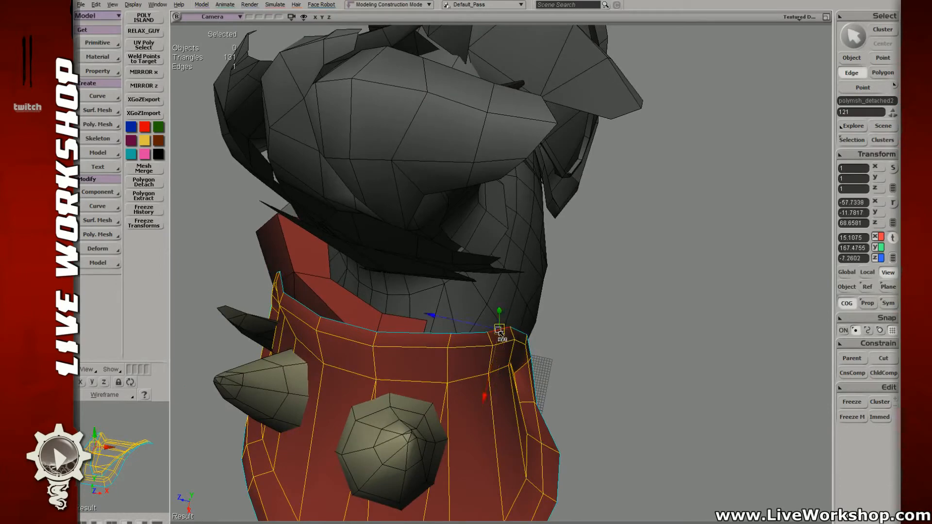
pyautogui.press('t')
pyautogui.click(525, 334)
pyautogui.click(532, 362)
pyautogui.press('v')
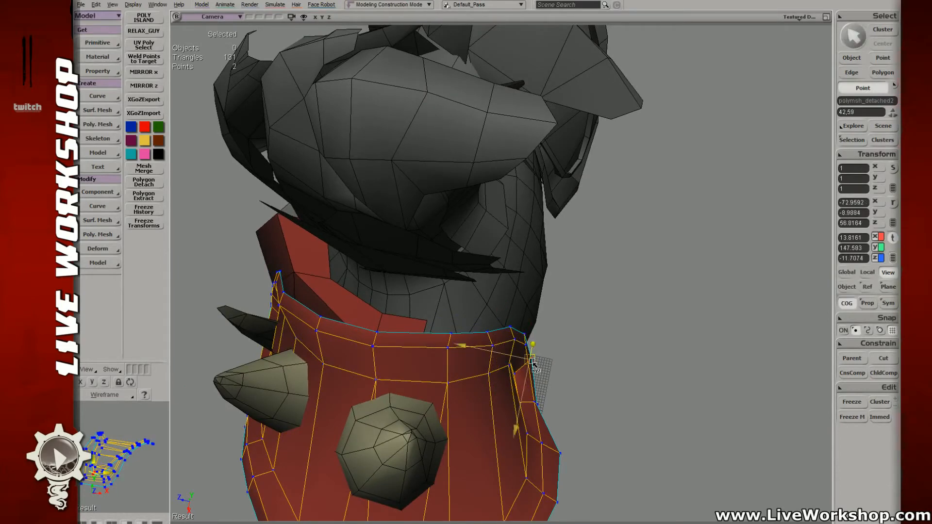
pyautogui.moveTo(532, 362); pyautogui.dragTo(536, 358)
# - Reposition the inner border points around the pad's back corner to follow the rim
pyautogui.press('t')
pyautogui.click(516, 373)
pyautogui.press('s')
pyautogui.moveTo(518, 375); pyautogui.dragTo(497, 329, button='right')
pyautogui.keyDown('shift'); pyautogui.click(496, 342); pyautogui.keyUp('shift')
pyautogui.press('s')
pyautogui.press('s')
pyautogui.press('v')
pyautogui.moveTo(484, 333); pyautogui.dragTo(519, 379)
# - Move the row of three points across the pad's rear rim outward, just below the back corner
pyautogui.press('t')
pyautogui.press('s')
pyautogui.moveTo(519, 376); pyautogui.dragTo(510, 374, button='right')
pyautogui.press('t')
pyautogui.keyDown('shift'); pyautogui.click(488, 360); pyautogui.keyUp('shift')
pyautogui.press('s')
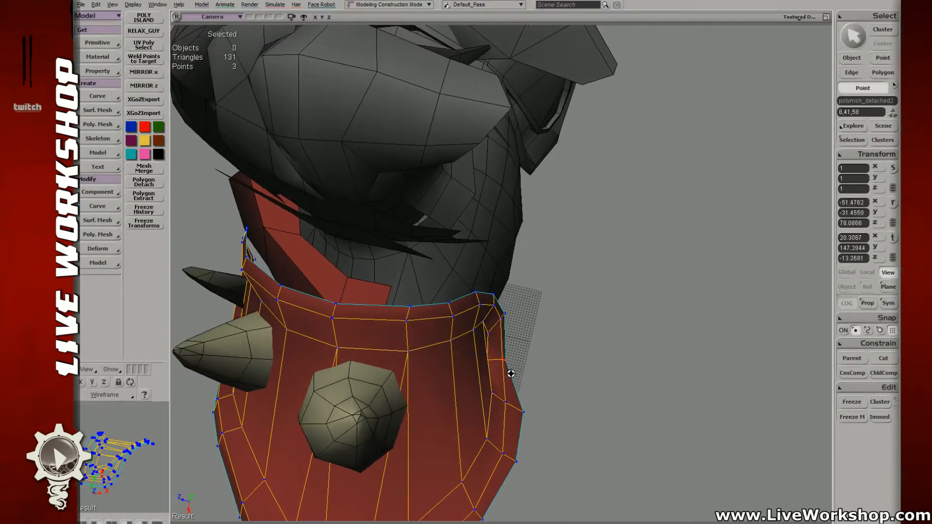
pyautogui.press('v')
pyautogui.moveTo(496, 360); pyautogui.dragTo(520, 350)
# - Fine-tune the outermost point of that row so the rear rim curves evenly
pyautogui.press('t')
pyautogui.press('v')
pyautogui.press('t')
pyautogui.click(516, 353)
pyautogui.press('v')
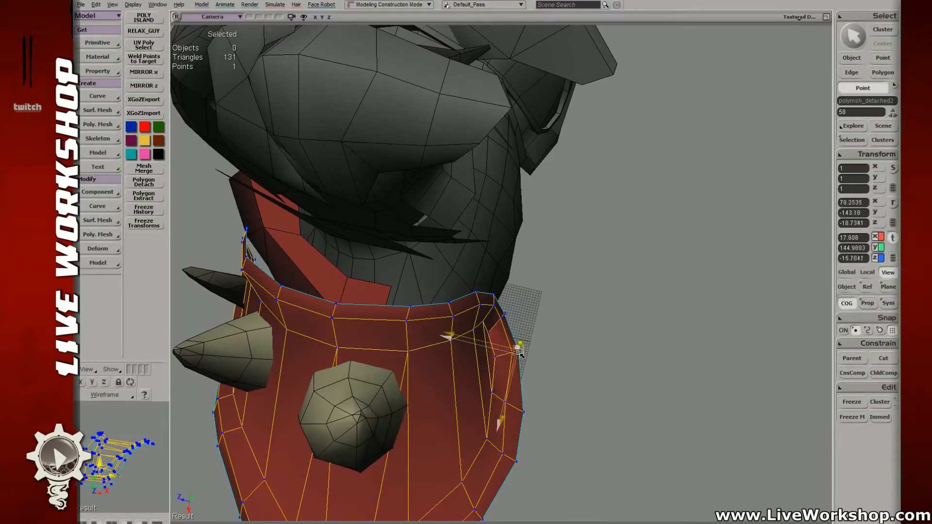
# - Shift the inner border points farther down the rear rim to even out the border's width
pyautogui.press('t')
pyautogui.click(504, 400)
pyautogui.press('v')
pyautogui.press('t')
pyautogui.moveTo(506, 402); pyautogui.dragTo(497, 397)
pyautogui.click(492, 393)
pyautogui.press('v')
pyautogui.press('v')
# - Reposition the inner border points at the pad's back corner beside the neck
pyautogui.moveTo(480, 318); pyautogui.dragTo(493, 335)
pyautogui.press('t')
pyautogui.press('v')
pyautogui.press('t')
pyautogui.click(494, 306)
pyautogui.press('v')
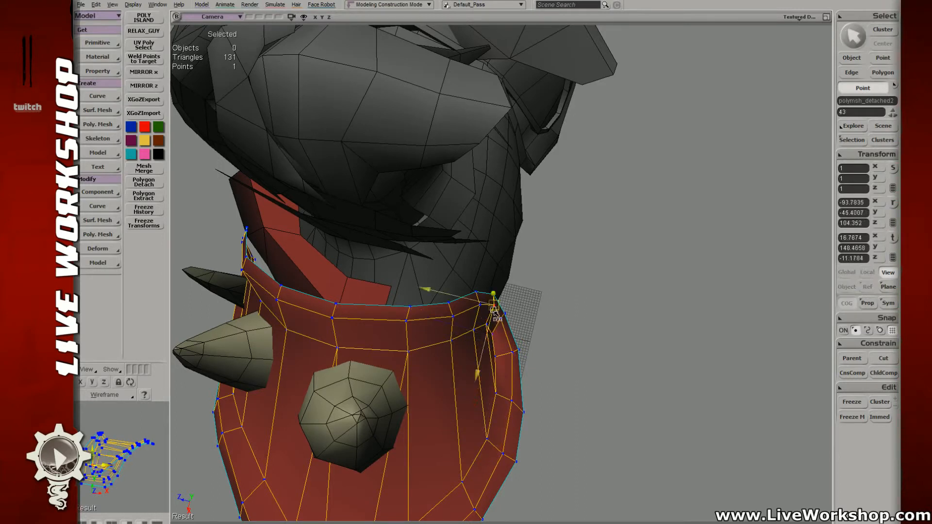
# - Round off the back corner by adjusting its rim point and the inner point just below it
pyautogui.press('t')
pyautogui.press('v')
pyautogui.press('t')
pyautogui.press('v')
pyautogui.moveTo(490, 291); pyautogui.dragTo(494, 329)
pyautogui.press('t')
pyautogui.click(491, 332)
pyautogui.press('v')
# - Refine the inner and outer points midway along the rear rim, checking the curve from a second angle
pyautogui.press('t')
pyautogui.click(498, 357)
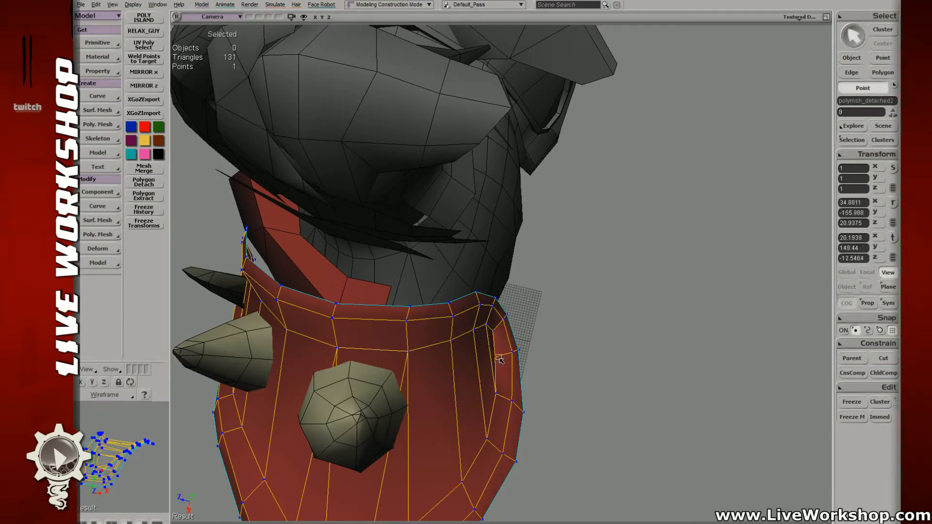
pyautogui.press('v')
pyautogui.press('t')
pyautogui.click(523, 349)
pyautogui.press('v')
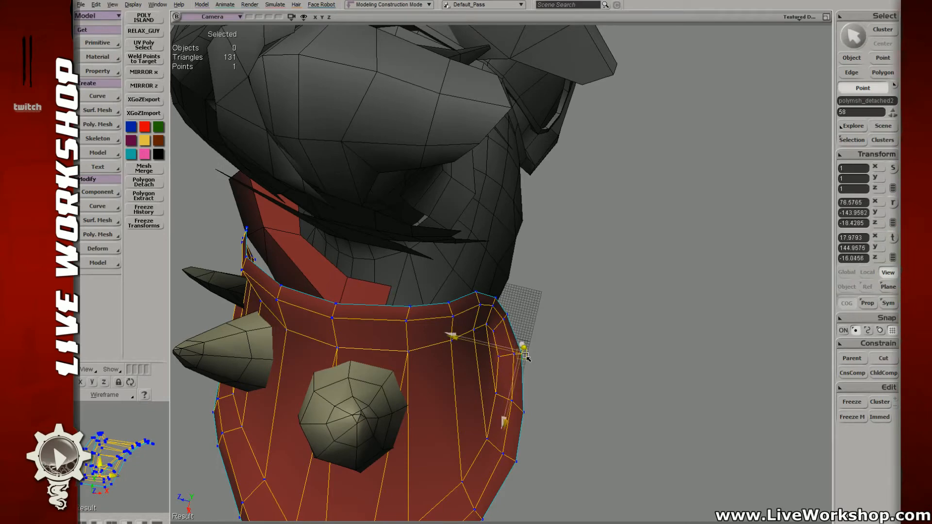
pyautogui.press('s')
pyautogui.moveTo(526, 356); pyautogui.dragTo(502, 376, button='middle')
pyautogui.press('v')
pyautogui.moveTo(520, 341); pyautogui.dragTo(521, 345)
pyautogui.press('s')
pyautogui.moveTo(522, 345); pyautogui.dragTo(475, 331, button='middle')
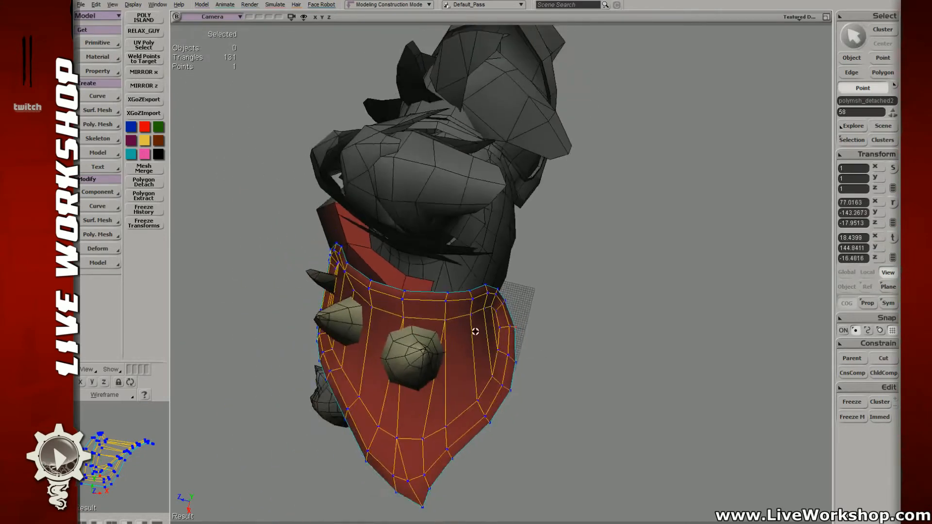
# - Finish the point editing and examine the reshaped shoulder pad on the whole character from behind, above and the front
pyautogui.press('s')
pyautogui.moveTo(556, 345); pyautogui.dragTo(532, 303, button='middle')
pyautogui.press('space')
pyautogui.click(578, 337)
pyautogui.press('s')
pyautogui.moveTo(533, 304); pyautogui.dragTo(437, 314, button='right')
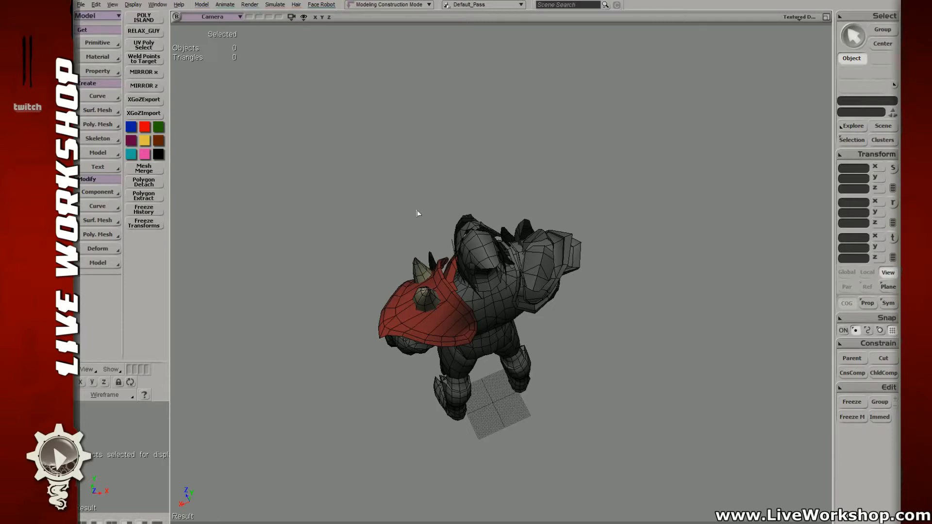
pyautogui.moveTo(419, 213); pyautogui.dragTo(544, 257, button='right')
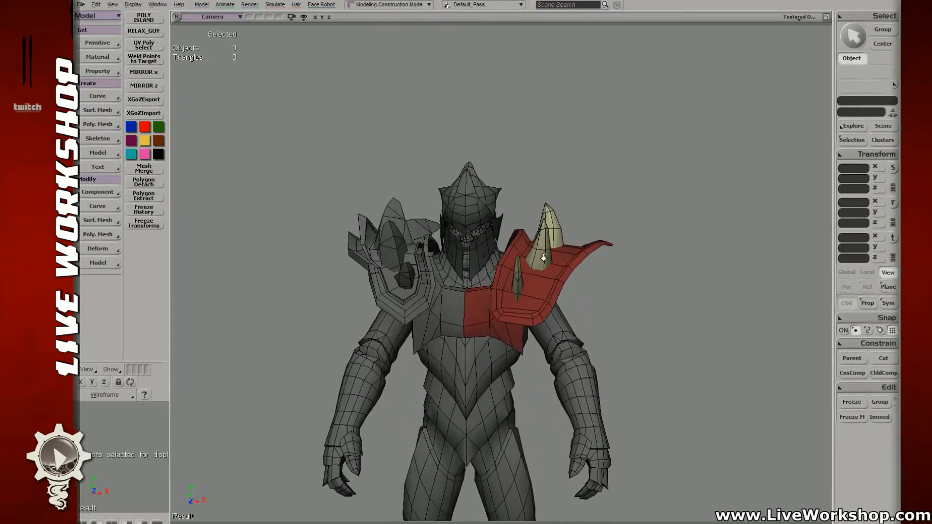
pyautogui.moveTo(543, 258); pyautogui.dragTo(548, 265, button='middle')
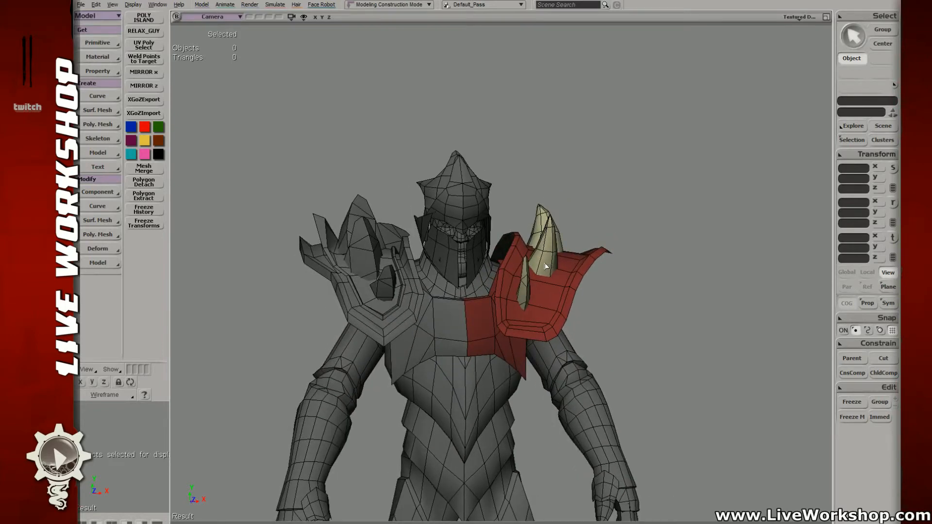
pyautogui.moveTo(538, 266); pyautogui.dragTo(543, 259, button='right')
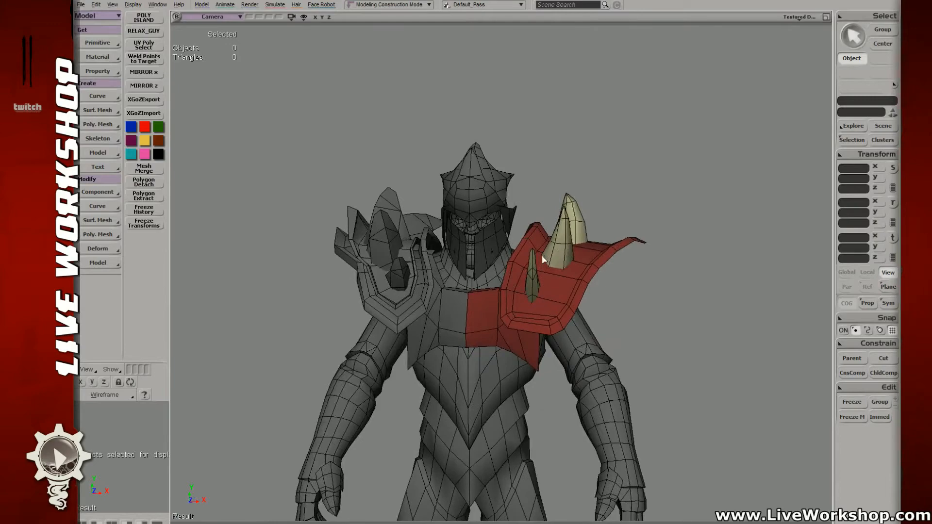
# - Select the small front spike on the shoulder pad and start editing its edges from the side showing its open back
pyautogui.click(536, 277)
pyautogui.press('f')
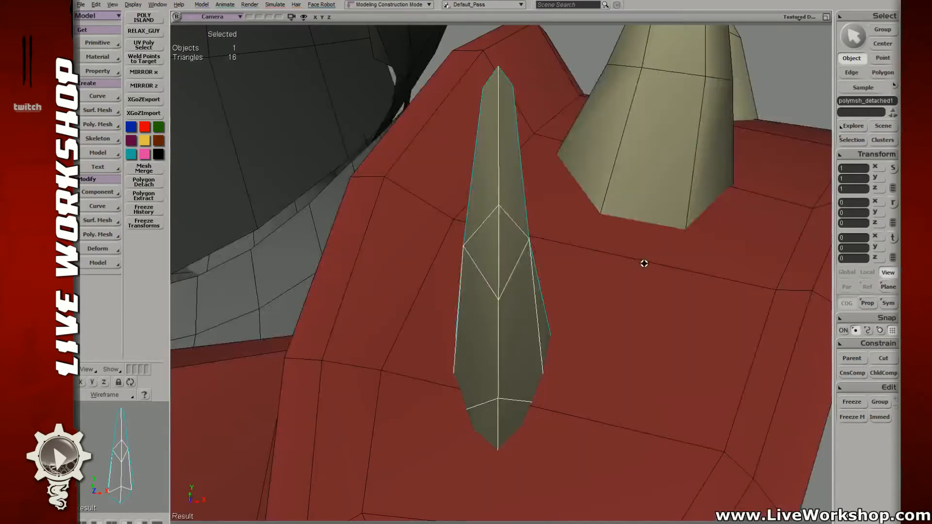
pyautogui.scroll(-5, 643, 262)
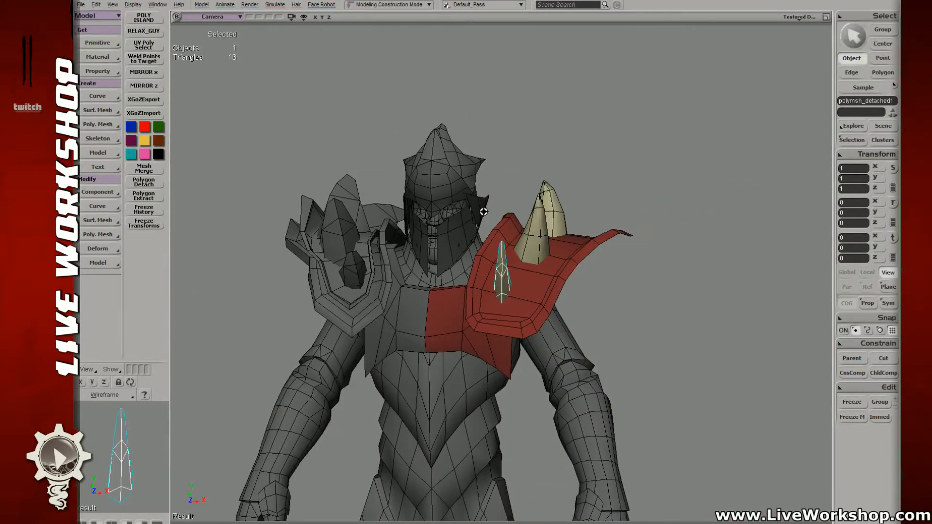
pyautogui.moveTo(465, 231); pyautogui.dragTo(556, 291, button='right')
pyautogui.moveTo(555, 291); pyautogui.dragTo(551, 278, button='middle')
pyautogui.moveTo(551, 279); pyautogui.dragTo(485, 264, button='right')
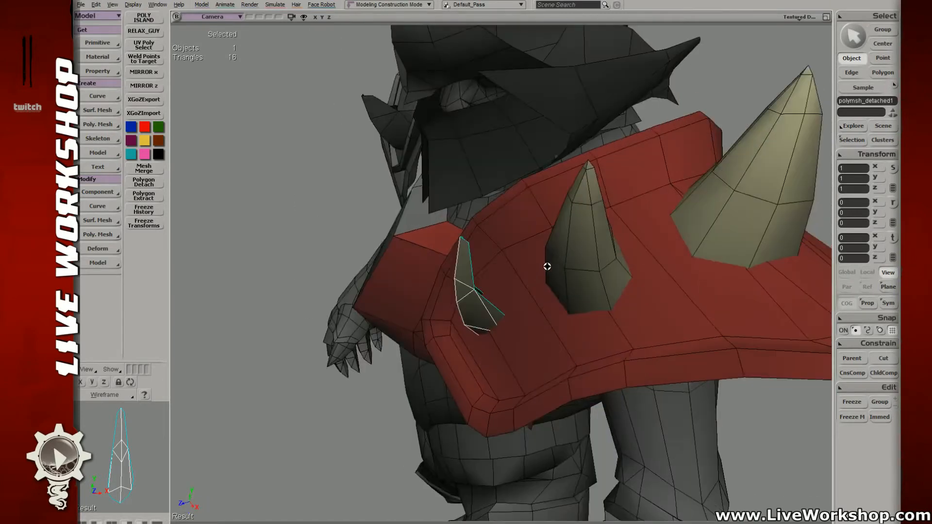
pyautogui.press('t')
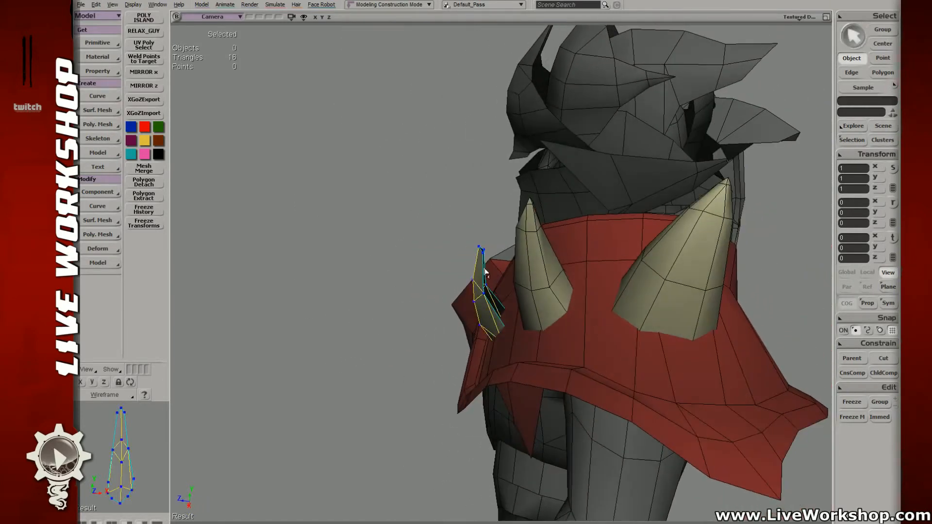
pyautogui.press('e')
pyautogui.moveTo(480, 262); pyautogui.dragTo(493, 277)
pyautogui.click(499, 299)
pyautogui.click(494, 309)
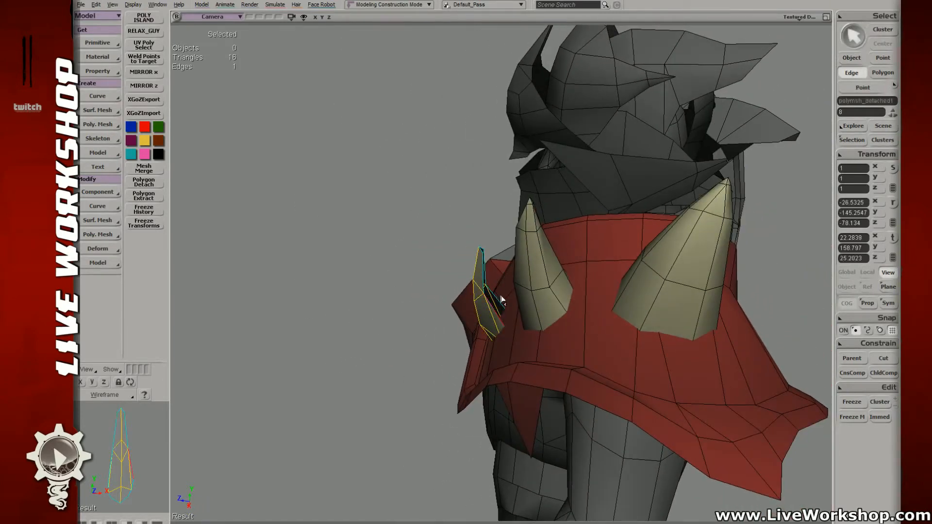
pyautogui.keyDown('shift'); pyautogui.click(500, 302); pyautogui.keyUp('shift')
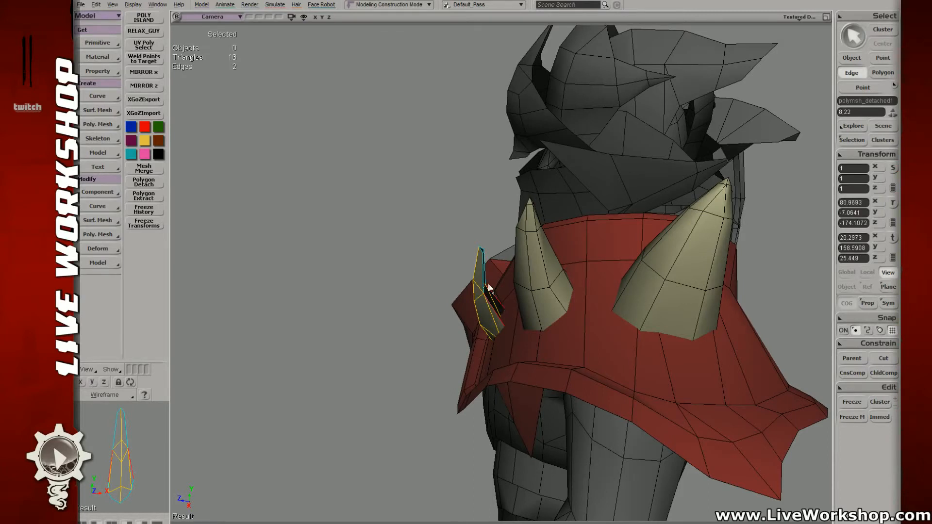
pyautogui.moveTo(512, 291); pyautogui.dragTo(514, 260, button='right')
pyautogui.hotkey('ctrl', 'z')
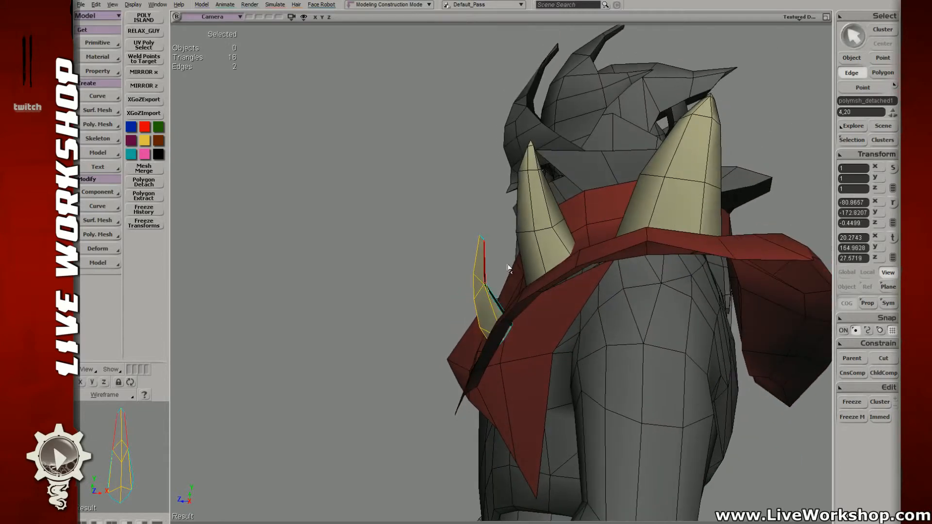
# - Bridge the two lower open edges on the back of the small front spike
pyautogui.click(450, 214)
pyautogui.press('s')
pyautogui.moveTo(455, 206); pyautogui.dragTo(574, 254, button='right')
pyautogui.moveTo(575, 253); pyautogui.dragTo(470, 254, button='middle')
pyautogui.click(497, 258)
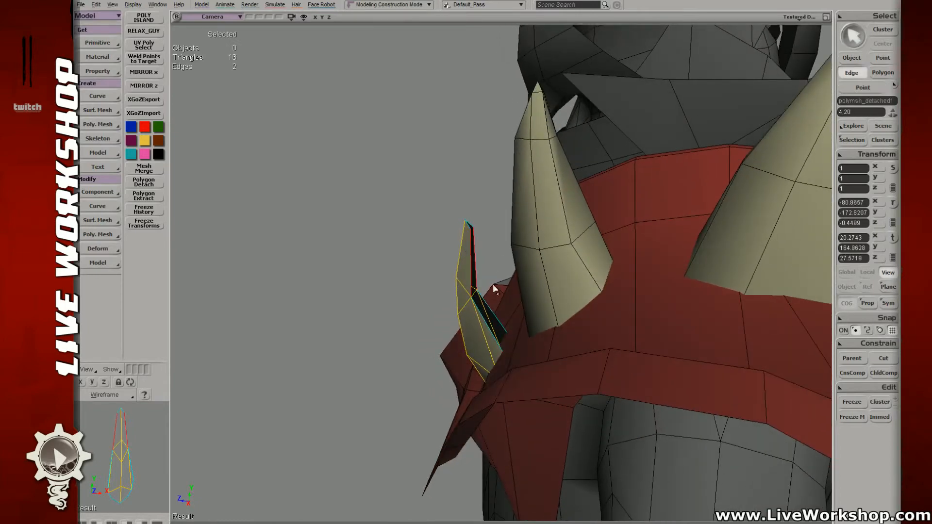
pyautogui.press('s')
pyautogui.moveTo(495, 311); pyautogui.dragTo(499, 296, button='right')
pyautogui.click(496, 328)
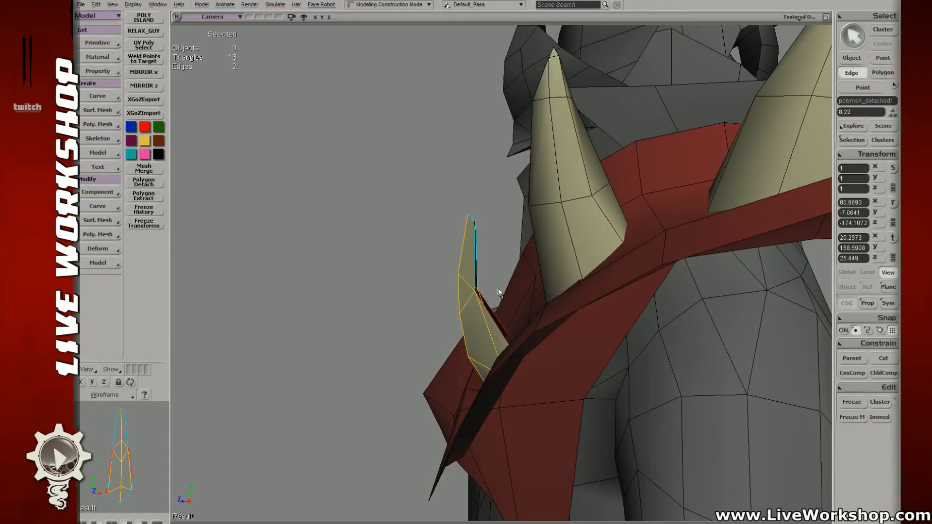
pyautogui.hotkey('ctrl', 'w')
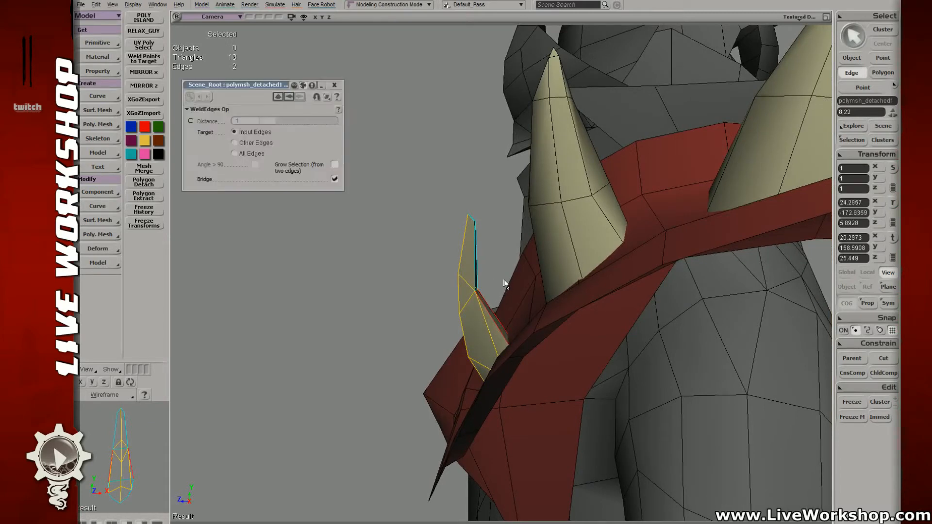
# - Bridge the two upper open edges on the front spike's back and close the remaining gap at its tip
pyautogui.click(475, 266)
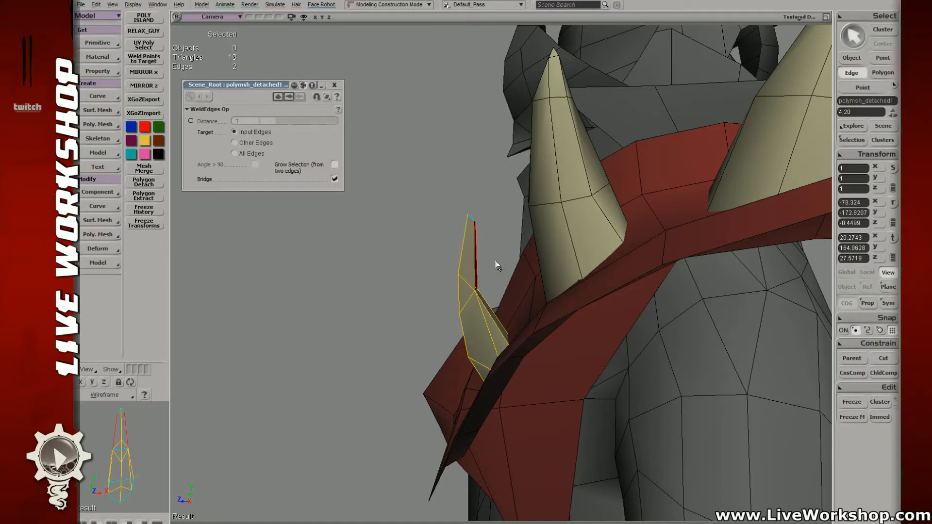
pyautogui.press('.')
pyautogui.press('s')
pyautogui.moveTo(500, 220); pyautogui.dragTo(507, 256, button='right')
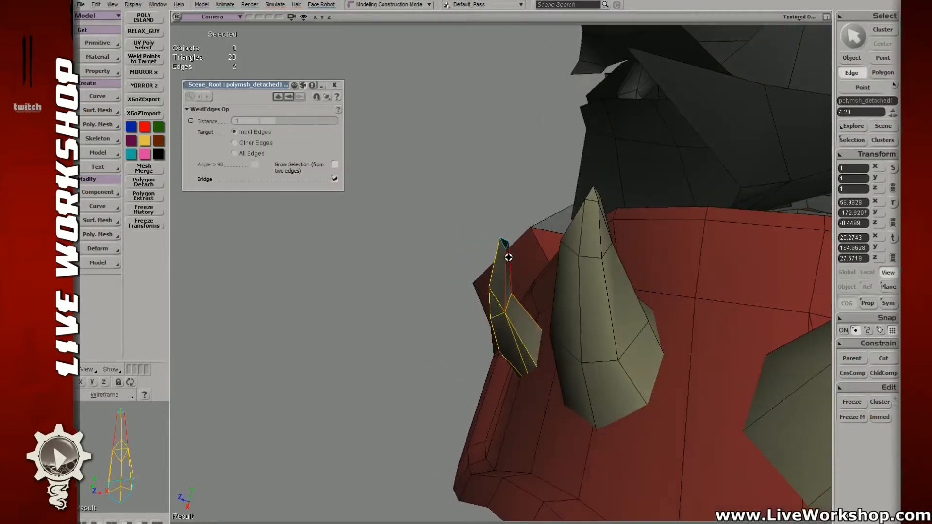
pyautogui.click(505, 241)
pyautogui.press('.')
# - Split the front spike's new lower back face with a connected edge at ratio 50 and move that edge outward
pyautogui.press('s')
pyautogui.moveTo(510, 223); pyautogui.dragTo(541, 333, button='right')
pyautogui.click(505, 303)
pyautogui.keyDown('shift'); pyautogui.click(550, 342); pyautogui.keyUp('shift')
pyautogui.press(',')
pyautogui.click(512, 316)
pyautogui.press('s')
pyautogui.press('v')
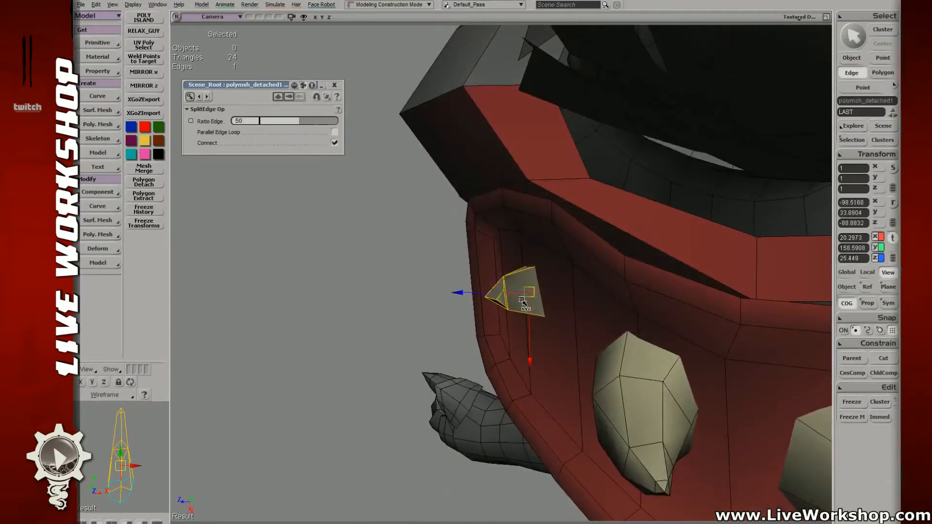
# - Add an edge joining the new back ridge to the tip of the front spike, then leave edge editing
pyautogui.press('s')
pyautogui.moveTo(543, 290); pyautogui.dragTo(503, 300, button='right')
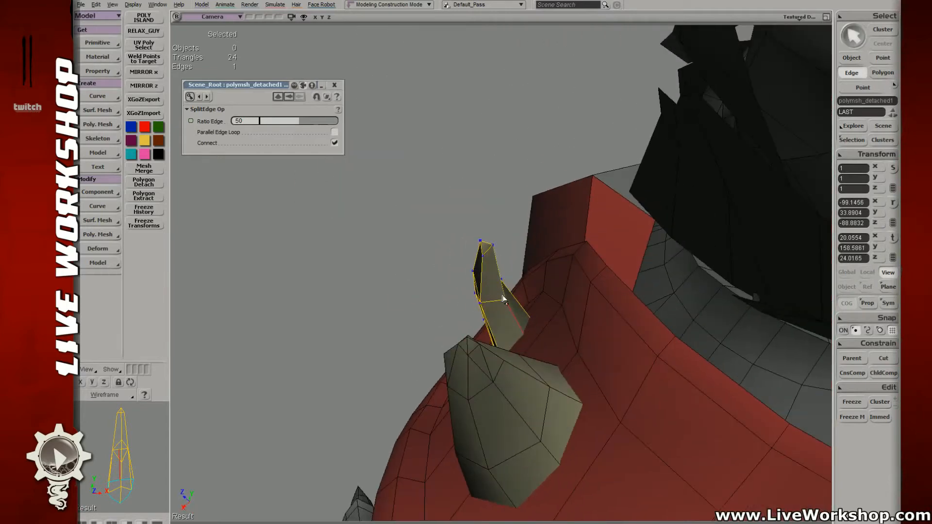
pyautogui.click(489, 257)
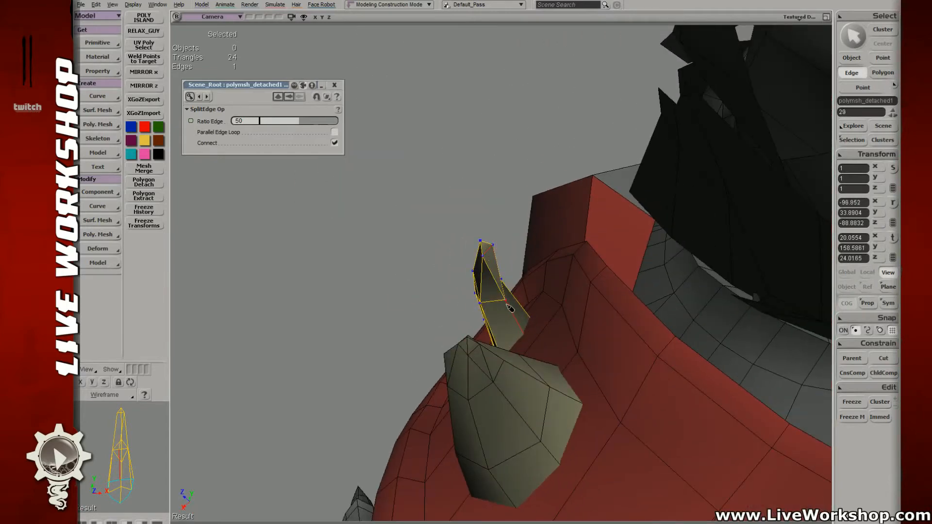
pyautogui.press('space')
pyautogui.click(495, 189)
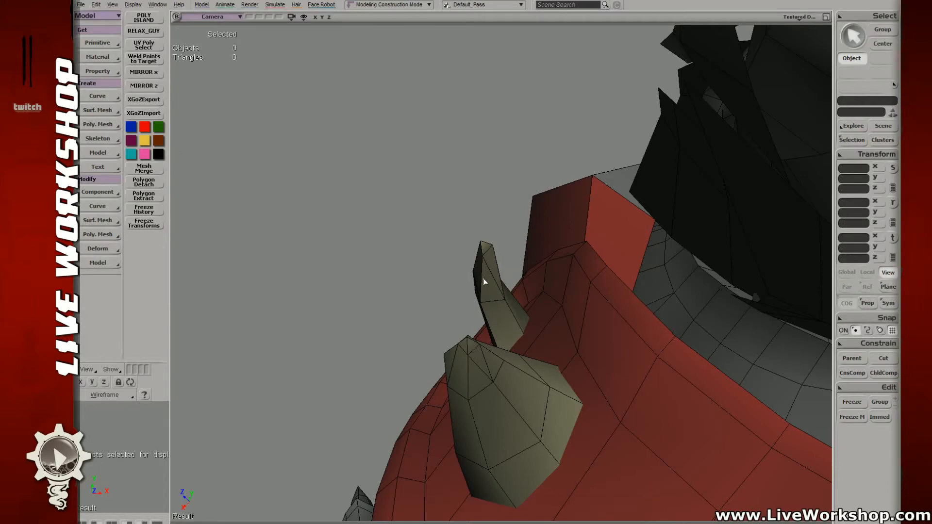
# - Edit the front spike's points and tweak the lower back points where the spike meets the shoulder pad
pyautogui.click(484, 282)
pyautogui.press('s')
pyautogui.moveTo(484, 282); pyautogui.dragTo(533, 231, button='right')
pyautogui.press('t')
pyautogui.click(485, 299)
pyautogui.press('s')
pyautogui.moveTo(533, 231); pyautogui.dragTo(540, 268, button='middle')
pyautogui.press('m')
pyautogui.moveTo(551, 328); pyautogui.dragTo(541, 317)
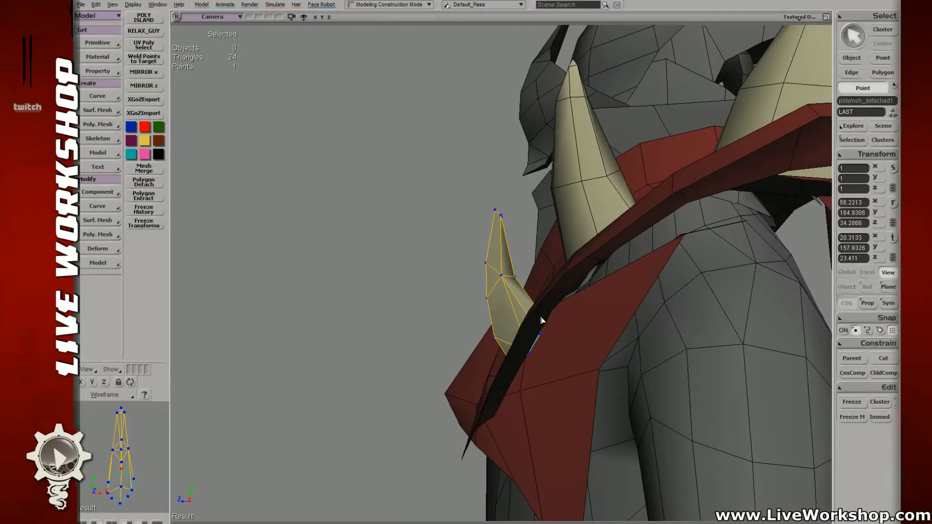
# - Weld the redundant side points at the front spike's lower back onto neighbouring points, then leave point editing
pyautogui.press('4')
pyautogui.press('s')
pyautogui.moveTo(541, 327)
pyautogui.mouseDown(button='right')
pyautogui.moveTo(561, 342)
pyautogui.moveTo(566, 333)
pyautogui.moveTo(545, 326)
pyautogui.mouseUp(button='right')
pyautogui.press('6')
pyautogui.press('4')
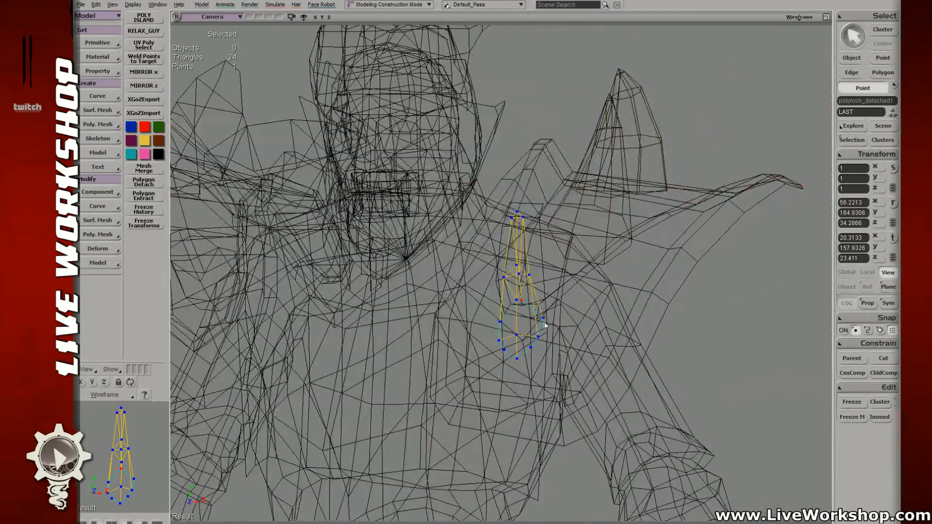
pyautogui.hotkey('alt', 'w')
pyautogui.press('m')
pyautogui.moveTo(541, 327); pyautogui.dragTo(519, 339)
pyautogui.press('m')
pyautogui.press('m')
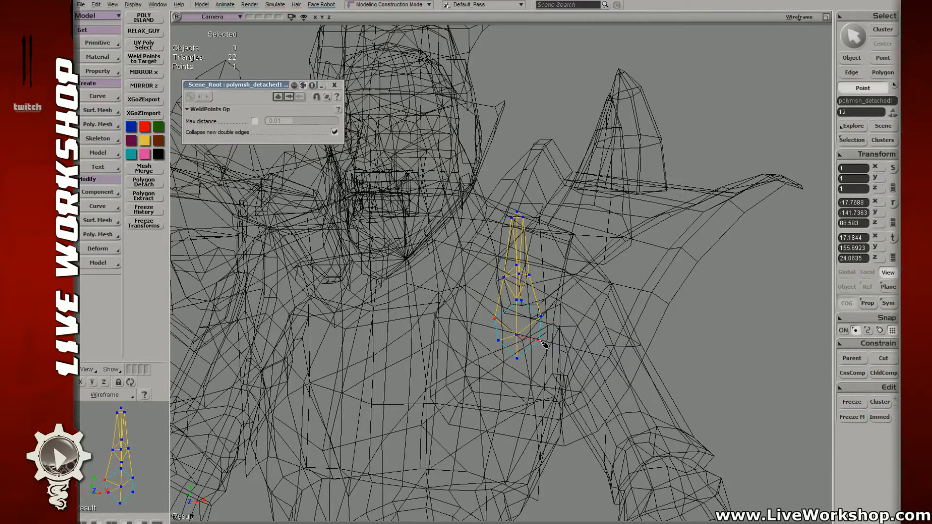
pyautogui.press('Escape')
pyautogui.press('space')
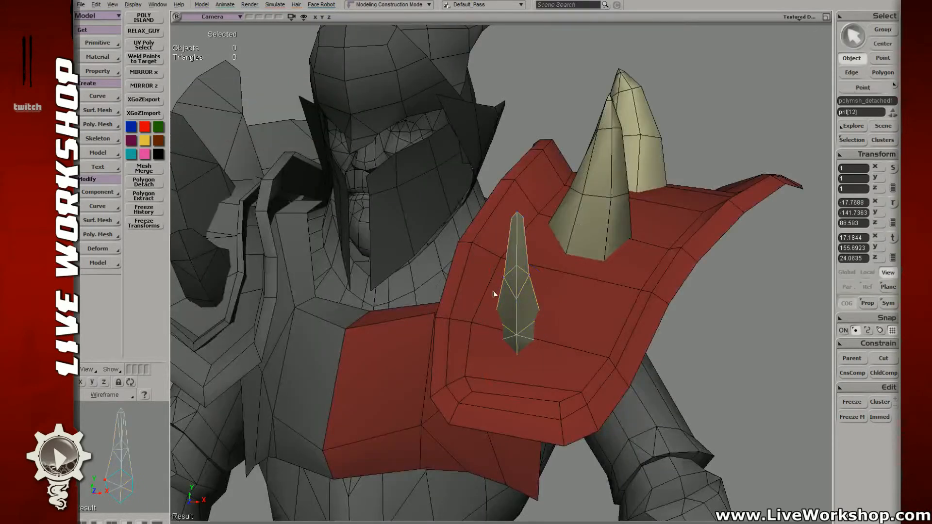
# - Move the front spike's outer middle point and outer lower point so its back edge fits the pad
pyautogui.click(494, 294)
pyautogui.press('t')
pyautogui.press('s')
pyautogui.moveTo(515, 221); pyautogui.dragTo(559, 235, button='right')
pyautogui.click(528, 275)
pyautogui.press('v')
pyautogui.press('s')
pyautogui.moveTo(538, 306); pyautogui.dragTo(545, 337, button='right')
pyautogui.press('4')
pyautogui.press('t')
pyautogui.click(545, 336)
pyautogui.press('s')
pyautogui.moveTo(545, 337); pyautogui.dragTo(538, 330)
pyautogui.press('4')
pyautogui.press('v')
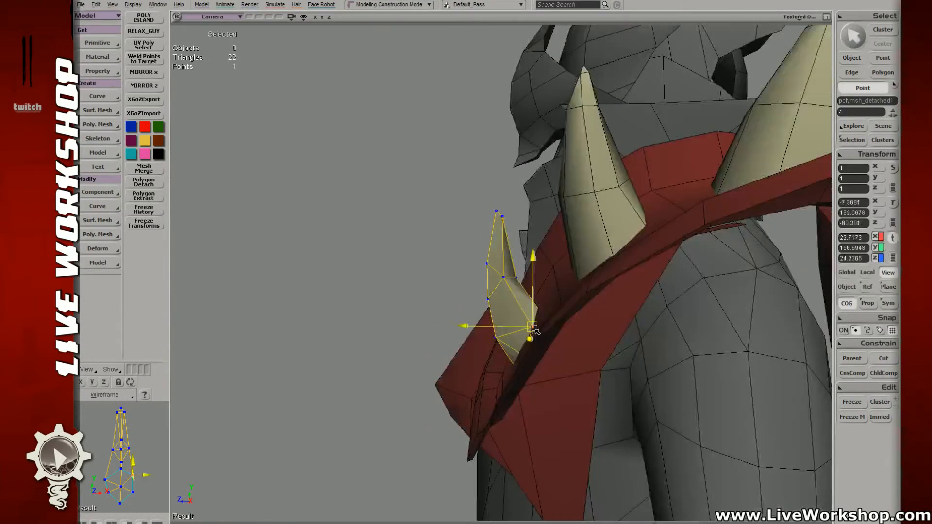
# - Move the front spike's outer base point closer to the shoulder pad surface
pyautogui.press('s')
pyautogui.moveTo(529, 343)
pyautogui.mouseDown(button='right')
pyautogui.moveTo(575, 334)
pyautogui.moveTo(546, 344)
pyautogui.mouseUp(button='right')
pyautogui.press('t')
pyautogui.click(533, 350)
pyautogui.press('v')
pyautogui.moveTo(533, 350); pyautogui.dragTo(535, 347)
pyautogui.press('t')
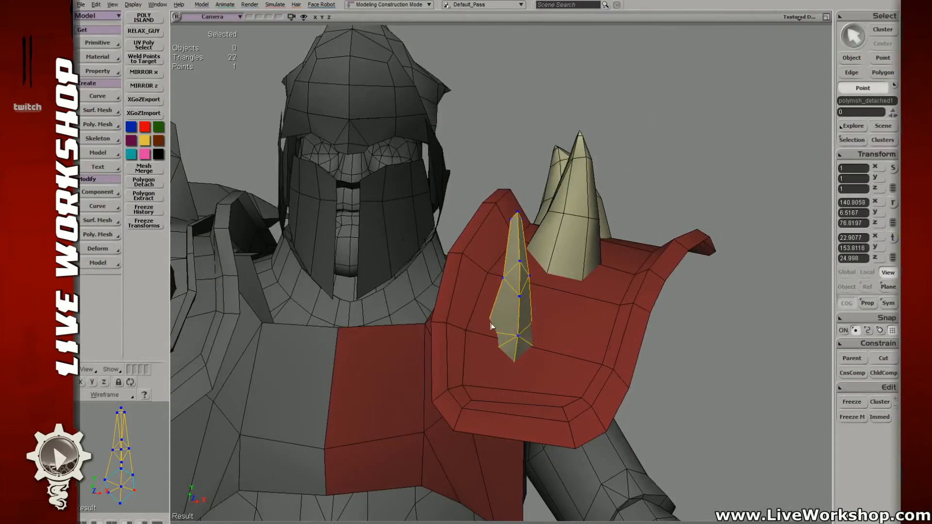
# - Adjust the inner side point at the widest part of the front spike, checking it from several angles
pyautogui.press('4')
pyautogui.click(485, 330)
pyautogui.press('4')
pyautogui.press('v')
pyautogui.moveTo(487, 329); pyautogui.dragTo(493, 321)
pyautogui.press('s')
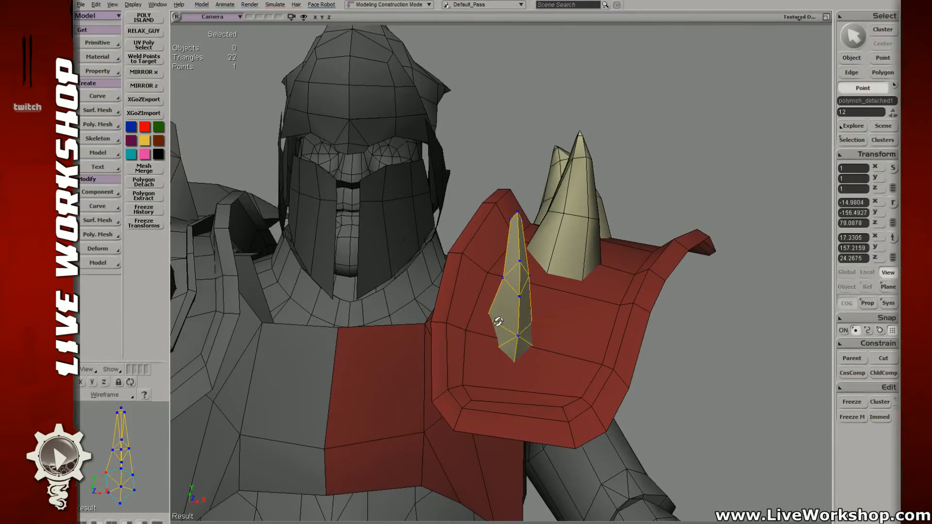
pyautogui.moveTo(498, 322); pyautogui.dragTo(500, 323, button='right')
pyautogui.press('v')
pyautogui.moveTo(470, 315); pyautogui.dragTo(473, 320)
# - Reposition the front spike's inner base point so the lower inner corner follows the pad
pyautogui.press('s')
pyautogui.moveTo(481, 322); pyautogui.dragTo(490, 337, button='right')
pyautogui.press('t')
pyautogui.press('4')
pyautogui.click(481, 342)
pyautogui.press('4')
pyautogui.press('s')
pyautogui.press('v')
pyautogui.moveTo(482, 346); pyautogui.dragTo(486, 343)
pyautogui.moveTo(495, 340)
pyautogui.mouseDown(button='right')
pyautogui.moveTo(508, 339)
pyautogui.moveTo(501, 350)
pyautogui.mouseUp(button='right')
pyautogui.moveTo(501, 350); pyautogui.dragTo(497, 343)
pyautogui.press('s')
pyautogui.moveTo(497, 343); pyautogui.dragTo(512, 365, button='right')
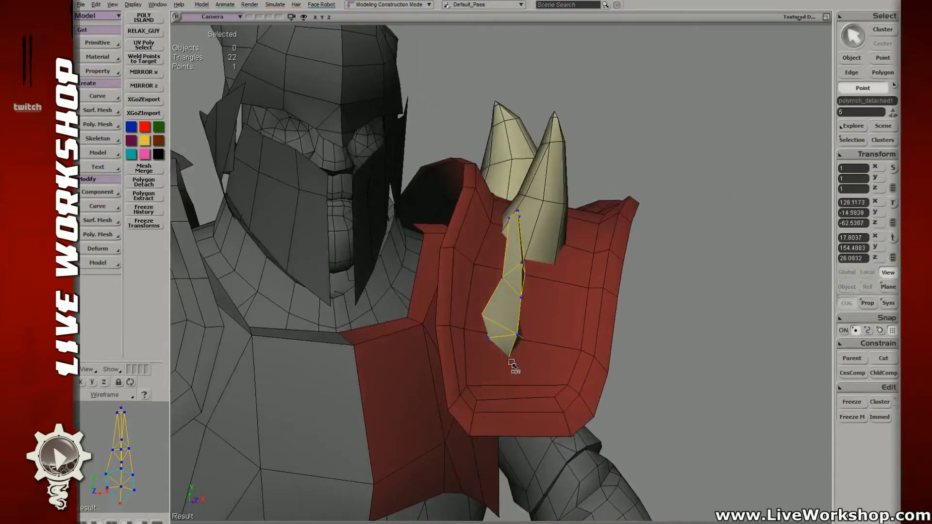
# - Move the front spike's lowest base point against the pad and adjust the neighbouring outer base point
pyautogui.click(511, 363)
pyautogui.press('v')
pyautogui.moveTo(512, 363); pyautogui.dragTo(511, 358)
pyautogui.moveTo(512, 358); pyautogui.dragTo(535, 370, button='right')
pyautogui.press('v')
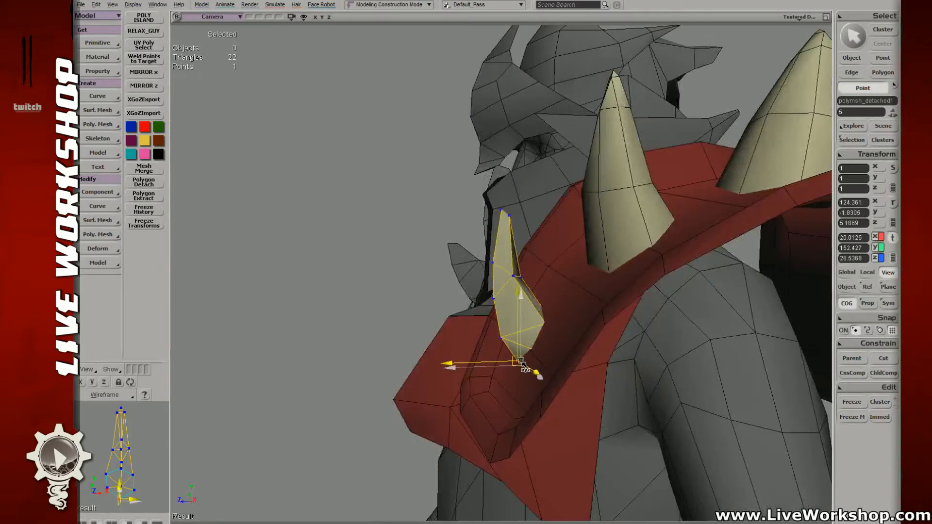
pyautogui.moveTo(520, 362); pyautogui.dragTo(536, 352)
pyautogui.click(531, 349)
pyautogui.press('v')
pyautogui.press('s')
pyautogui.moveTo(536, 352); pyautogui.dragTo(521, 336, button='right')
# - Tweak the front ridge point and the two points beside it at the front spike's middle
pyautogui.press('v')
pyautogui.press('t')
pyautogui.click(518, 298)
pyautogui.press('v')
pyautogui.press('t')
pyautogui.moveTo(510, 255); pyautogui.dragTo(524, 269)
pyautogui.press('v')
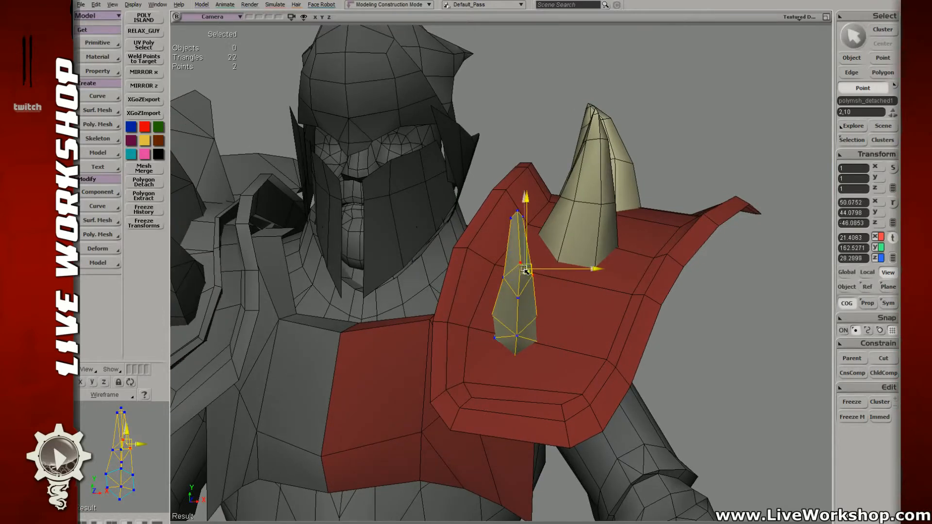
# - Adjust the two outer points at the lower end of the front spike
pyautogui.press('t')
pyautogui.click(536, 316)
pyautogui.press('v')
pyautogui.moveTo(538, 321); pyautogui.dragTo(537, 345)
pyautogui.press('t')
pyautogui.click(536, 342)
pyautogui.press('v')
pyautogui.moveTo(537, 345); pyautogui.dragTo(435, 261, button='middle')
# - Move the front spike's inner base point and widen its inner middle point
pyautogui.moveTo(435, 260); pyautogui.dragTo(466, 272, button='right')
pyautogui.press('t')
pyautogui.click(493, 311)
pyautogui.press('v')
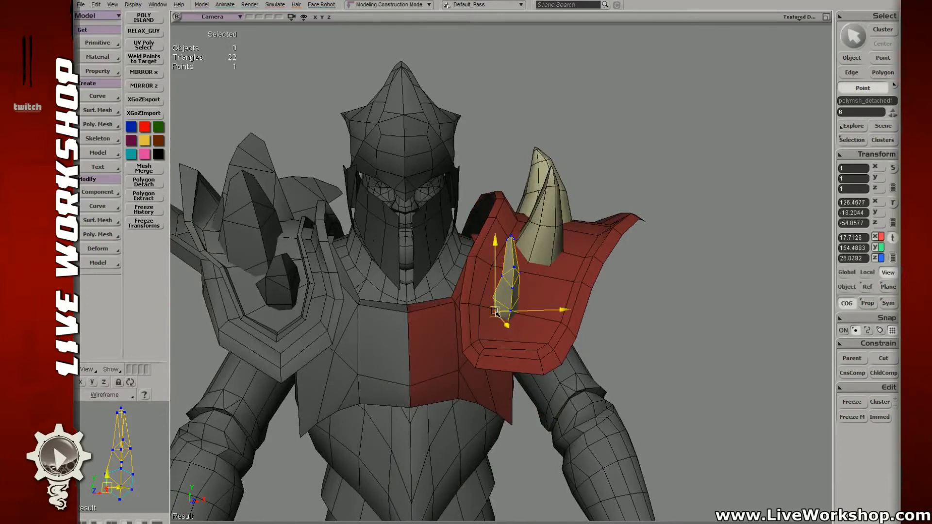
pyautogui.press('t')
pyautogui.press('space')
pyautogui.press('t')
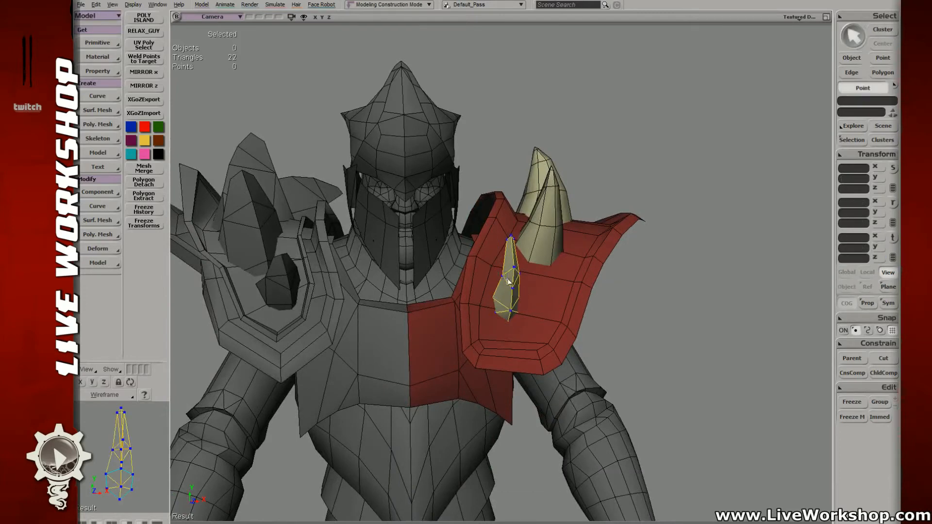
pyautogui.click(504, 276)
pyautogui.press('v')
pyautogui.moveTo(504, 275); pyautogui.dragTo(501, 275)
# - Leave point editing and freeze the front spike's history and transforms
pyautogui.click(570, 295)
pyautogui.press('space')
pyautogui.click(142, 212)
pyautogui.click(144, 223)
pyautogui.press('ctrl')
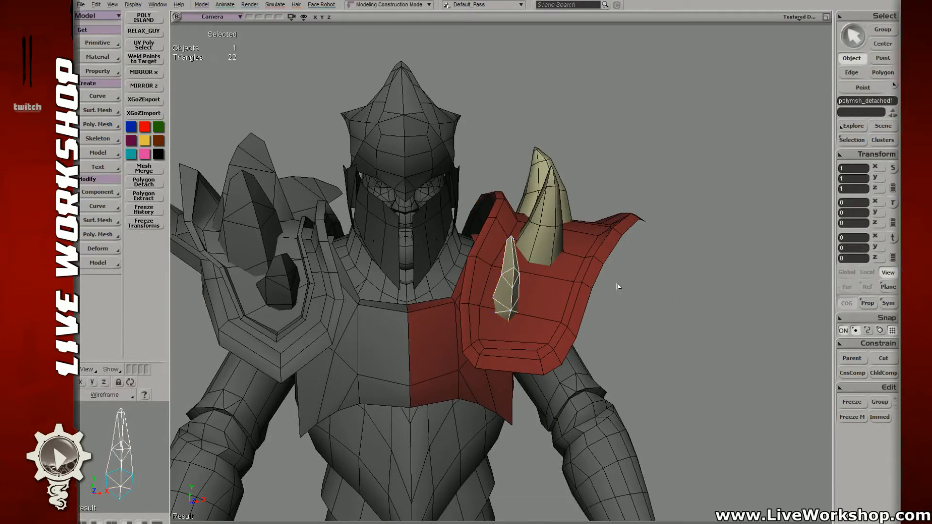
pyautogui.moveTo(610, 293); pyautogui.dragTo(576, 276)
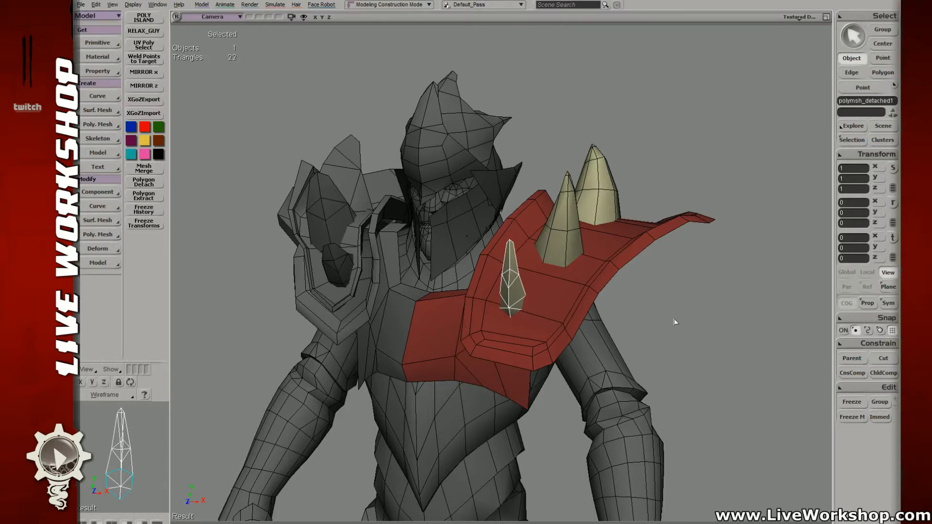
# - Select the three points at the front spike's tip and shift them slightly sideways
pyautogui.moveTo(674, 322); pyautogui.dragTo(626, 313, button='right')
pyautogui.moveTo(626, 312); pyautogui.dragTo(566, 291, button='middle')
pyautogui.moveTo(566, 292); pyautogui.dragTo(532, 287, button='right')
pyautogui.moveTo(532, 287); pyautogui.dragTo(499, 225, button='middle')
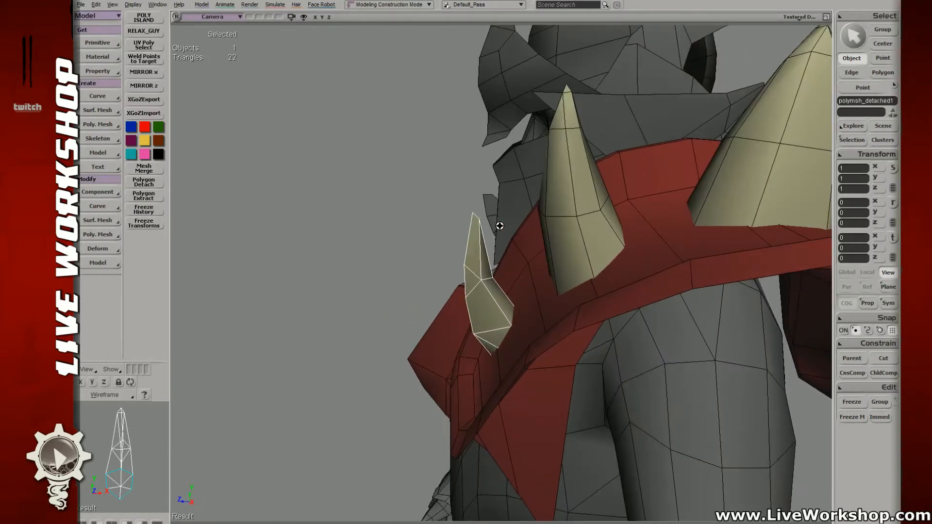
pyautogui.press('t')
pyautogui.moveTo(467, 207); pyautogui.dragTo(483, 223)
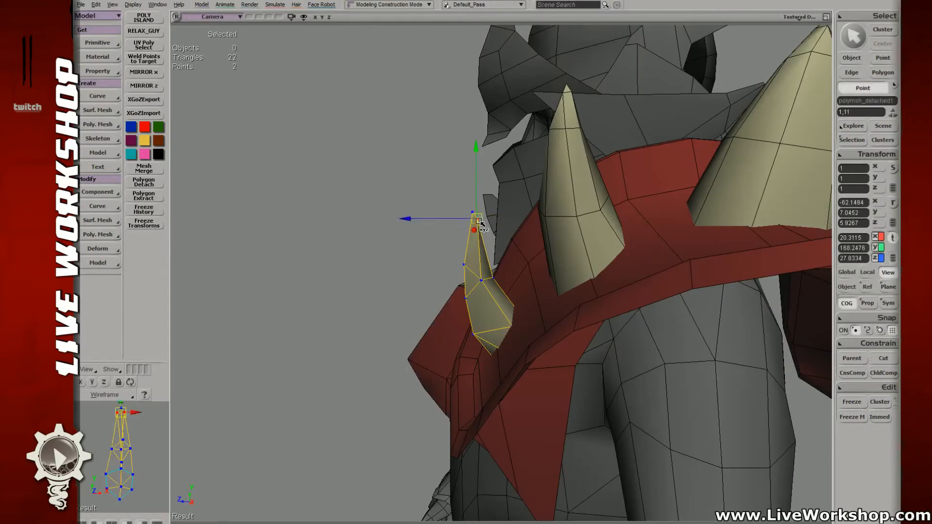
pyautogui.press('space')
pyautogui.moveTo(411, 217); pyautogui.dragTo(463, 221, button='right')
pyautogui.press('4')
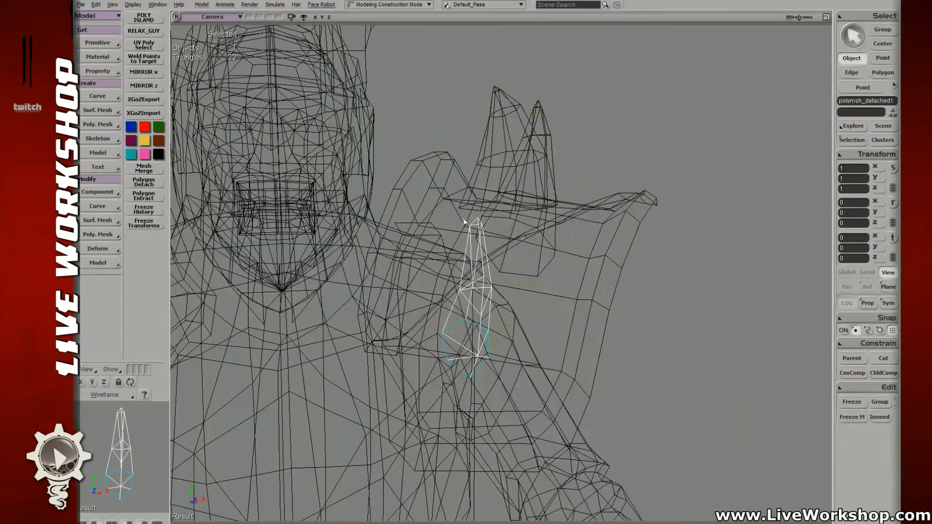
pyautogui.press('t')
pyautogui.moveTo(463, 213); pyautogui.dragTo(495, 243)
pyautogui.press('4')
pyautogui.moveTo(495, 244); pyautogui.dragTo(475, 223, button='right')
pyautogui.press('v')
pyautogui.moveTo(478, 223); pyautogui.dragTo(480, 223)
pyautogui.press('t')
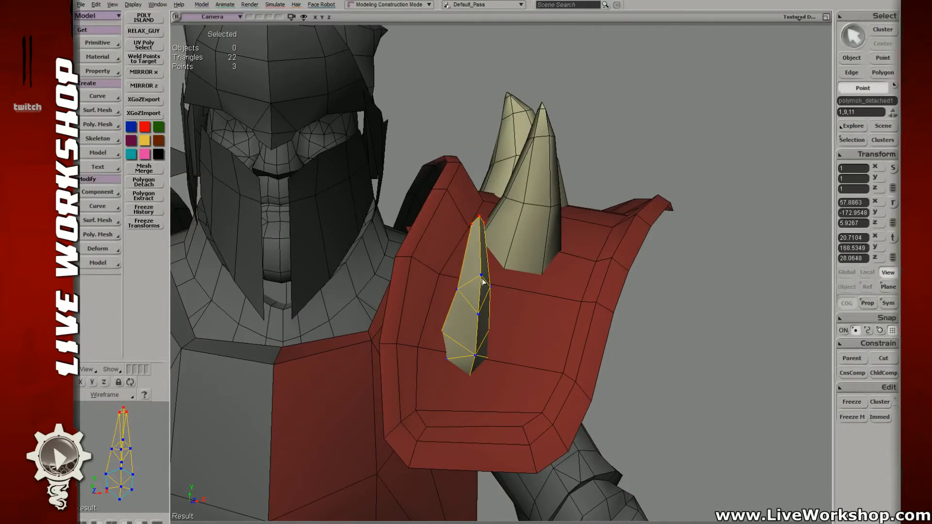
# - Move the three middle points of the front spike together, and adjust the lower front ridge point
pyautogui.press('t')
pyautogui.moveTo(485, 278); pyautogui.dragTo(492, 296)
pyautogui.press('v')
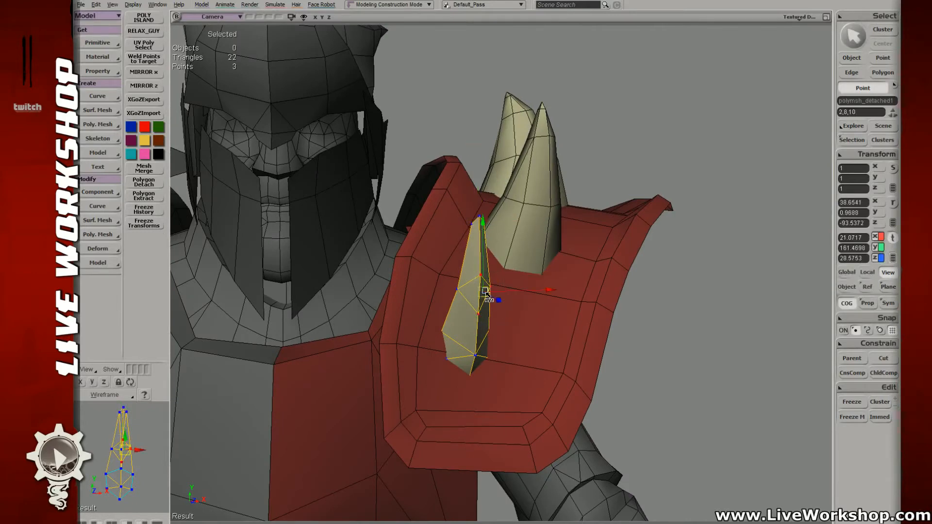
pyautogui.press('t')
pyautogui.click(475, 355)
pyautogui.press('v')
pyautogui.press('t')
# - Adjust the front spike's outer lower side and reposition its outer middle point from the side
pyautogui.moveTo(475, 355); pyautogui.dragTo(504, 345)
pyautogui.press('4')
pyautogui.press('v')
pyautogui.press('t')
pyautogui.press('4')
pyautogui.press('s')
pyautogui.moveTo(526, 335)
pyautogui.mouseDown(button='right')
pyautogui.moveTo(499, 310)
pyautogui.moveTo(518, 338)
pyautogui.moveTo(509, 330)
pyautogui.mouseUp(button='right')
pyautogui.press('v')
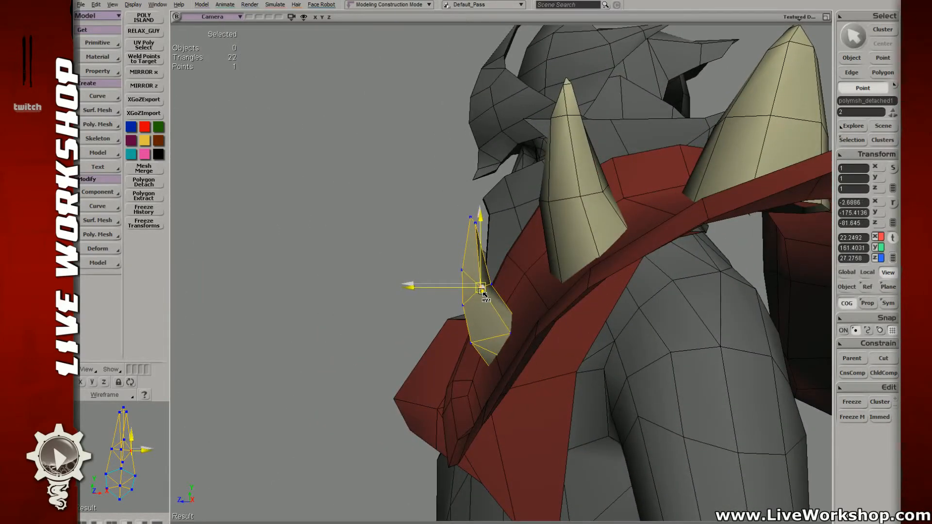
# - Tweak the two outer back points near the front spike's base, leave point editing and save the scene
pyautogui.press('t')
pyautogui.click(511, 334)
pyautogui.press('v')
pyautogui.press('t')
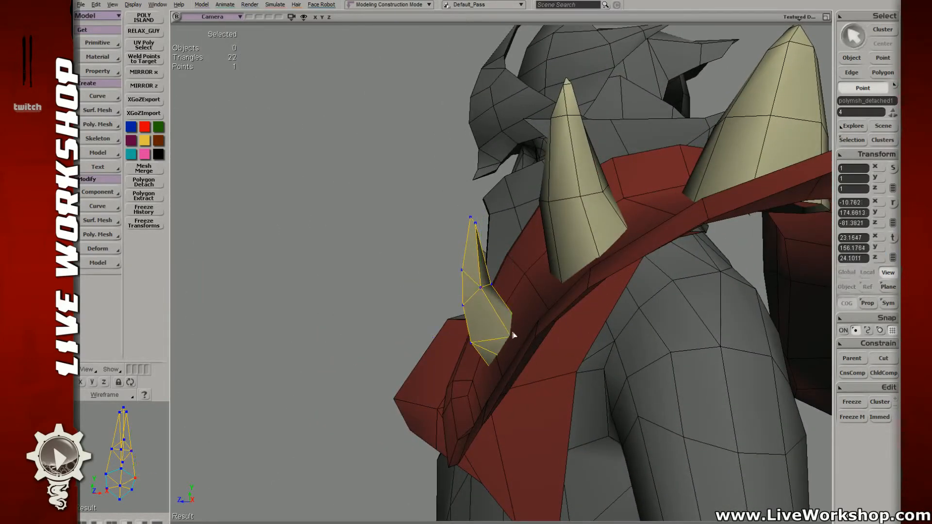
pyautogui.click(511, 312)
pyautogui.press('v')
pyautogui.press('space')
pyautogui.press('s')
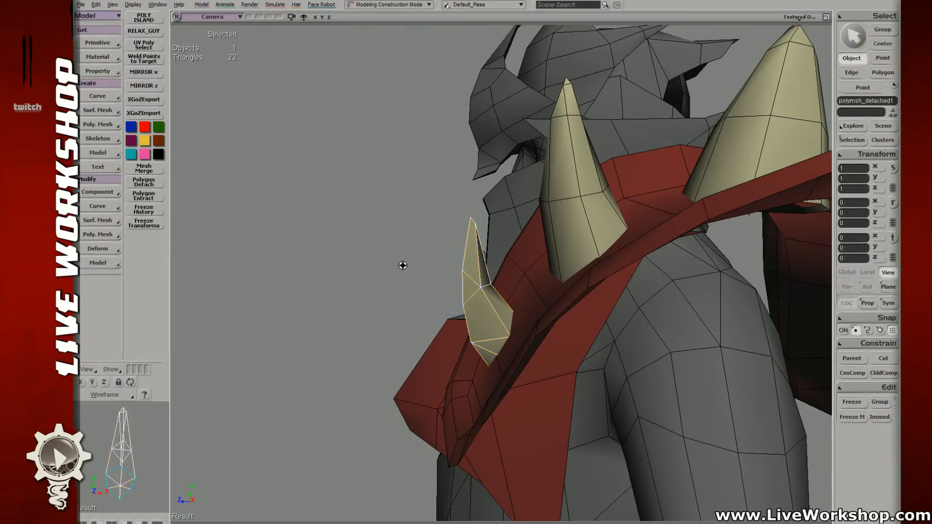
pyautogui.moveTo(401, 266); pyautogui.dragTo(536, 252, button='right')
pyautogui.hotkey('ctrl', 's')
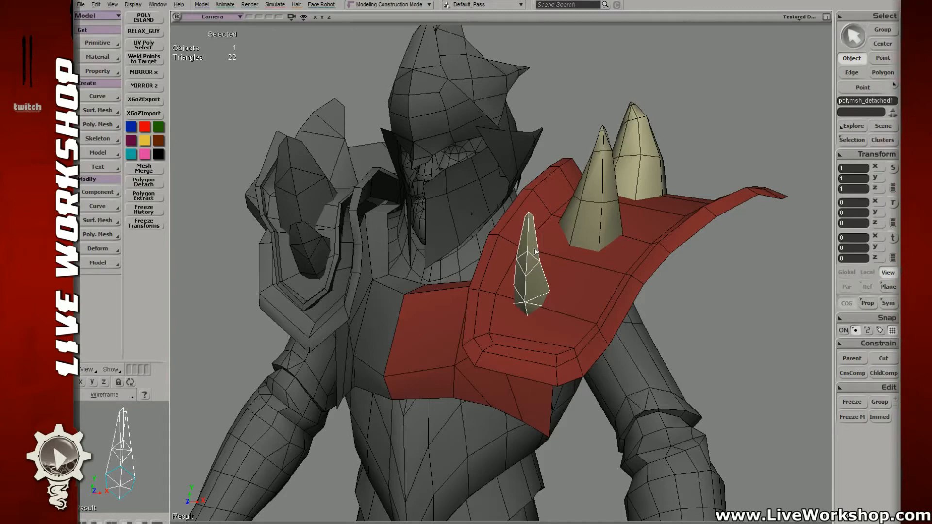
# - Move the front spike's three tip points to refine its lean, then return to the whole object
pyautogui.moveTo(471, 222); pyautogui.dragTo(453, 208, button='right')
pyautogui.press('t')
pyautogui.moveTo(453, 213); pyautogui.dragTo(507, 224)
pyautogui.press('v')
pyautogui.press('c')
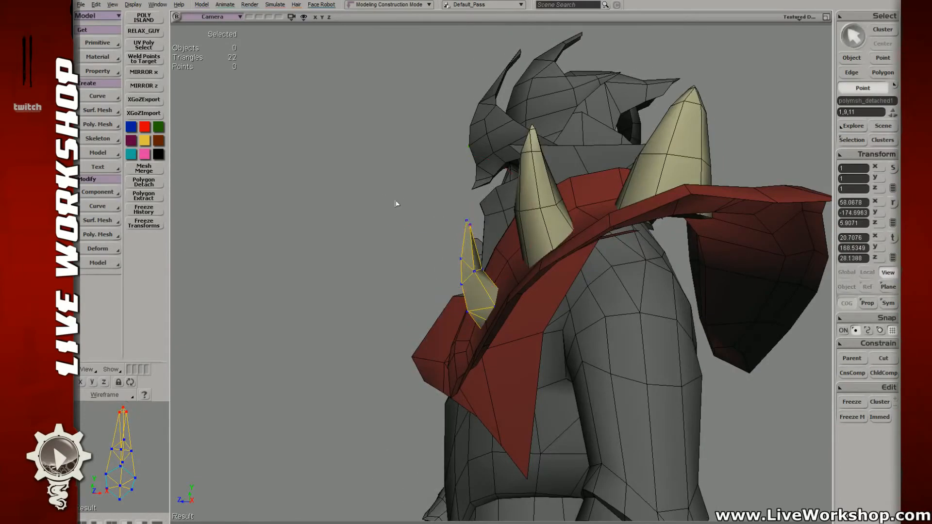
pyautogui.press('space')
pyautogui.moveTo(395, 204); pyautogui.dragTo(520, 216, button='right')
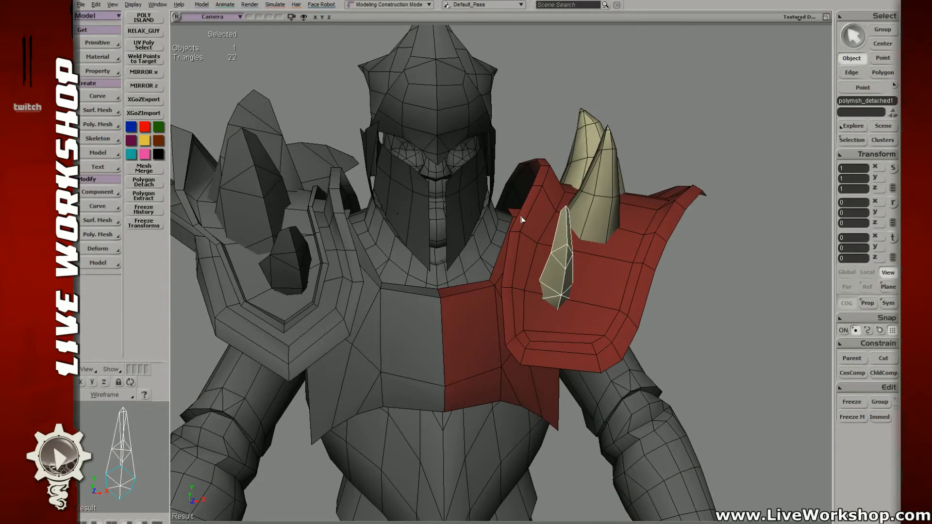
pyautogui.moveTo(569, 232)
pyautogui.mouseDown(button='right')
pyautogui.moveTo(561, 240)
pyautogui.moveTo(552, 231)
pyautogui.mouseUp(button='right')
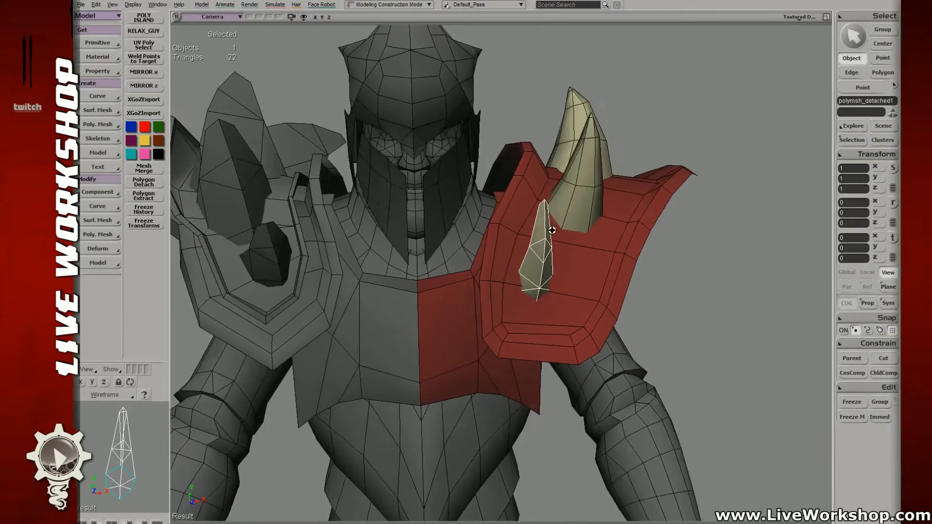
# - Fine-tune the ridge, outer and inner points around the front spike's middle, then leave point editing
pyautogui.press('t')
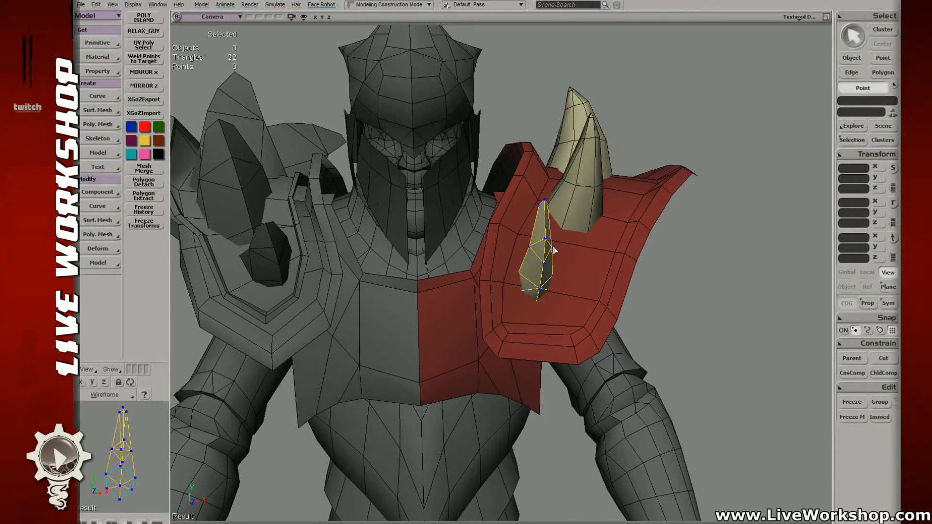
pyautogui.click(553, 248)
pyautogui.click(544, 238)
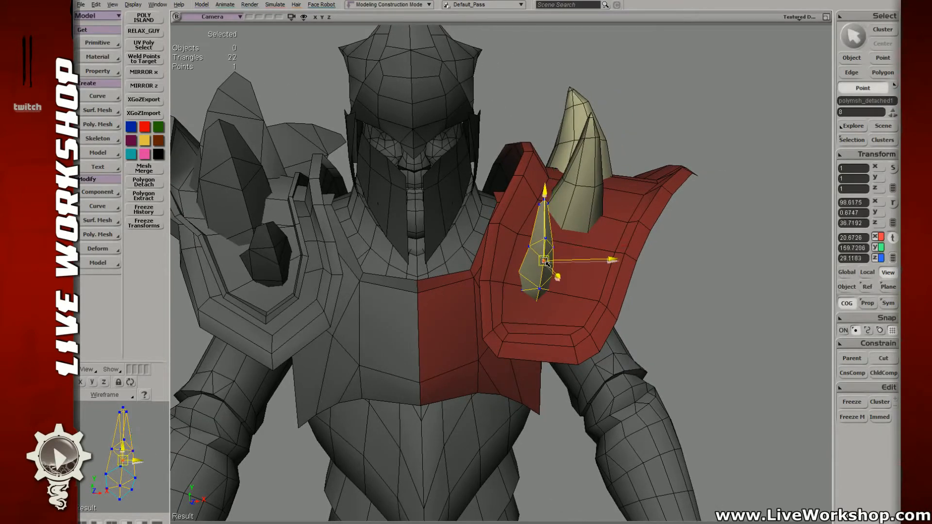
pyautogui.click(555, 248)
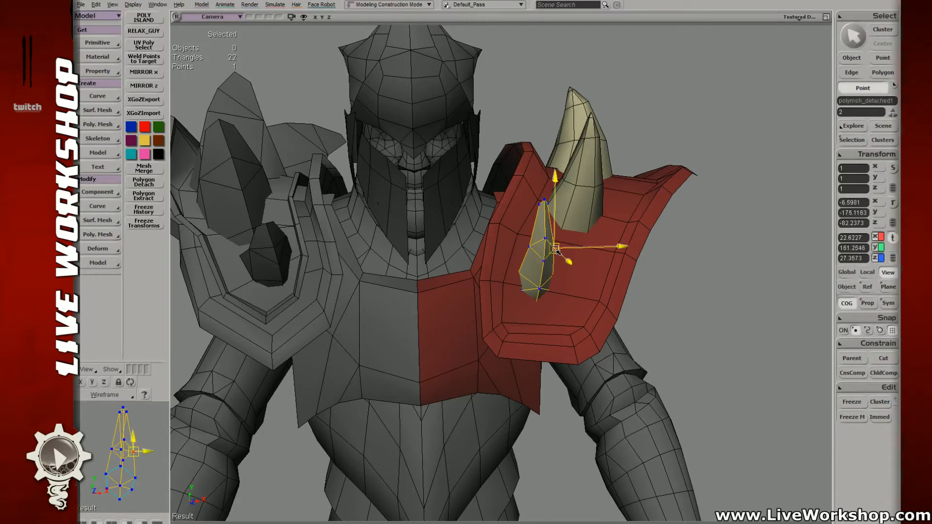
pyautogui.click(546, 236)
pyautogui.click(530, 246)
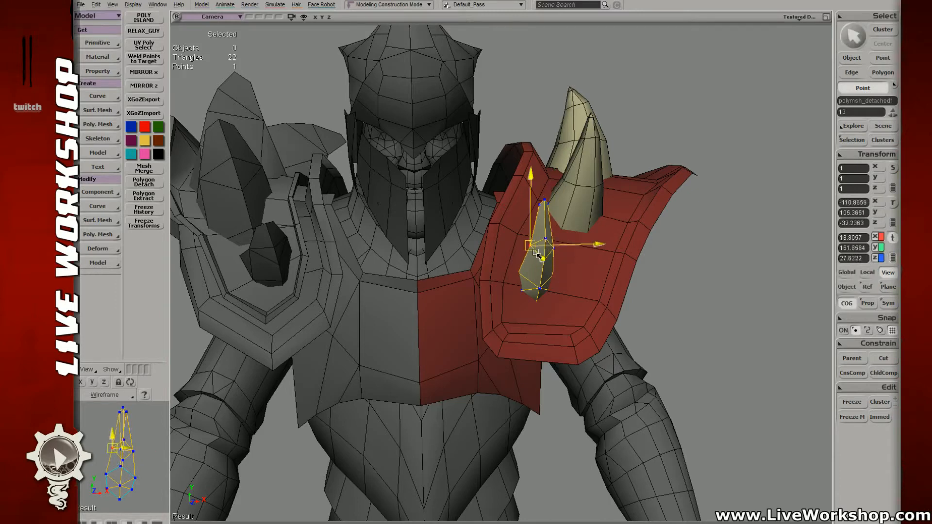
pyautogui.press('space')
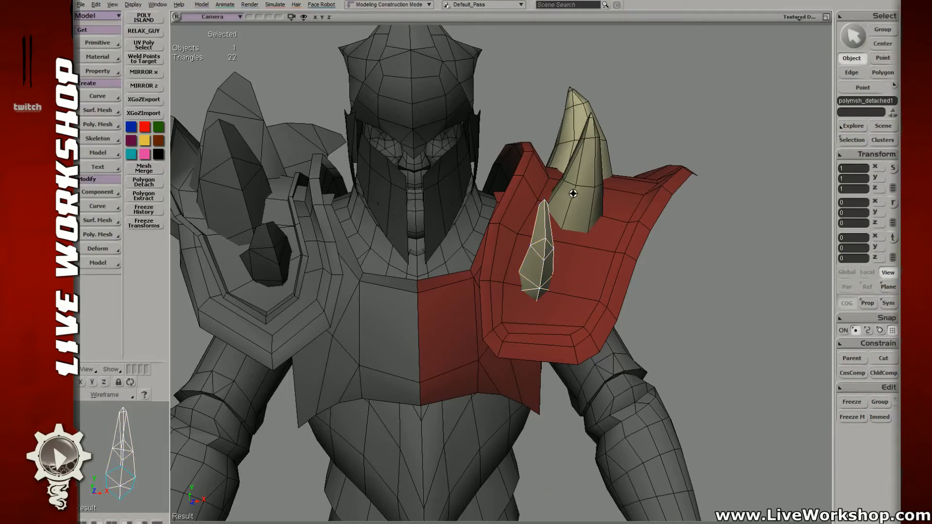
# - Adjust the front spike's outer base point and outer middle point from the side
pyautogui.moveTo(573, 193); pyautogui.dragTo(508, 279)
pyautogui.press('t')
pyautogui.click(500, 278)
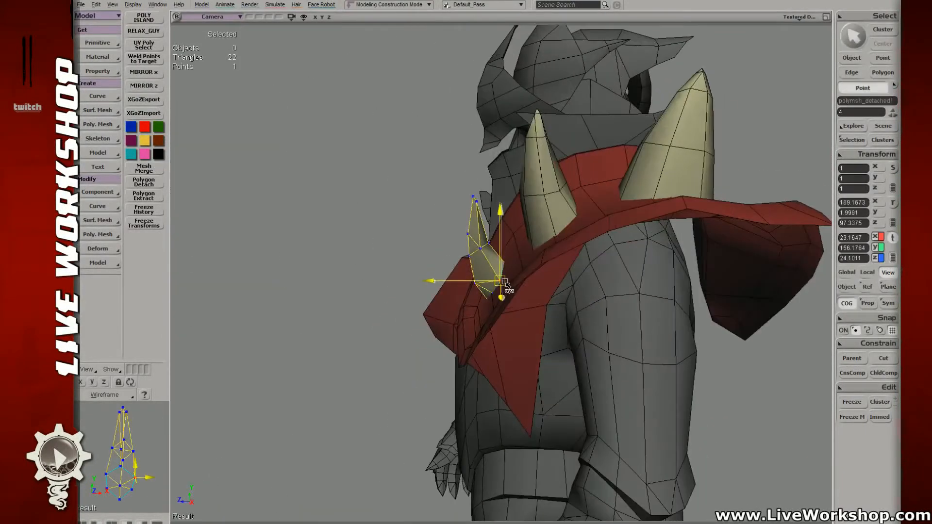
pyautogui.press('v')
pyautogui.press('t')
pyautogui.click(481, 248)
pyautogui.press('v')
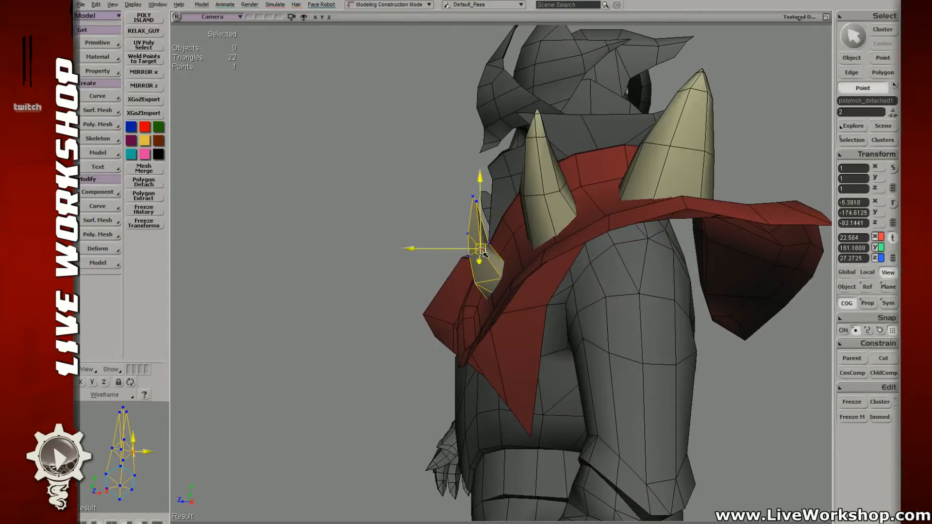
# - Shift the front spike's three tip points toward the shoulder's outer side from the front, then return to the whole object
pyautogui.press('t')
pyautogui.press('space')
pyautogui.moveTo(458, 241); pyautogui.dragTo(519, 243)
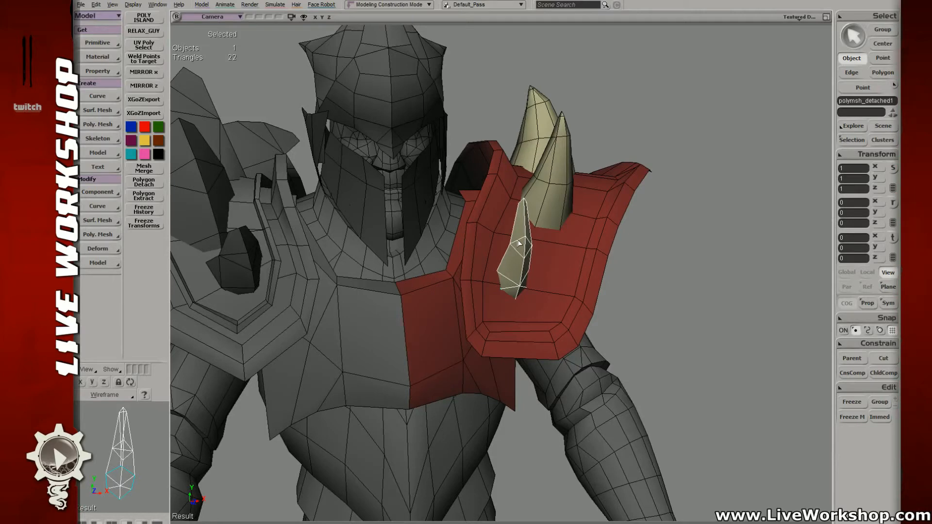
pyautogui.press('4')
pyautogui.press('t')
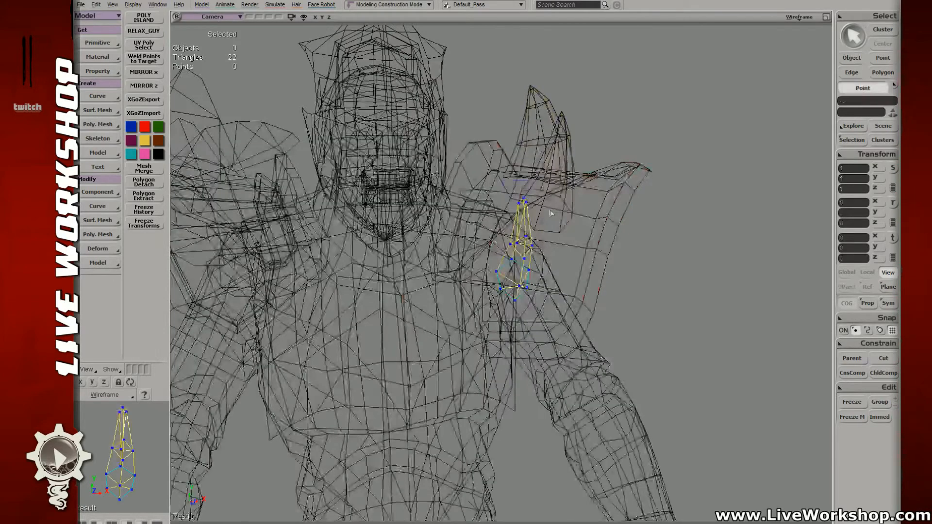
pyautogui.press('4')
pyautogui.moveTo(512, 192); pyautogui.dragTo(527, 204)
pyautogui.press('v')
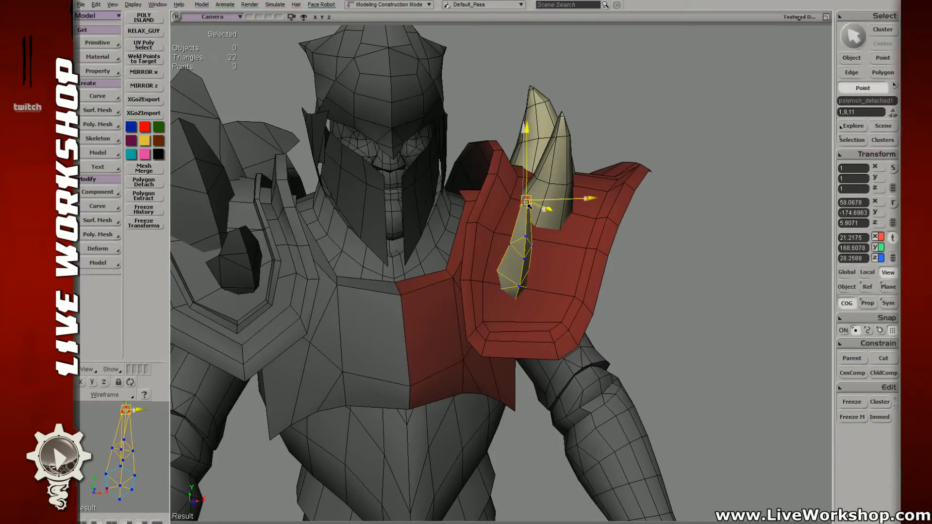
pyautogui.press('space')
pyautogui.press('o')
pyautogui.moveTo(655, 233); pyautogui.dragTo(525, 236)
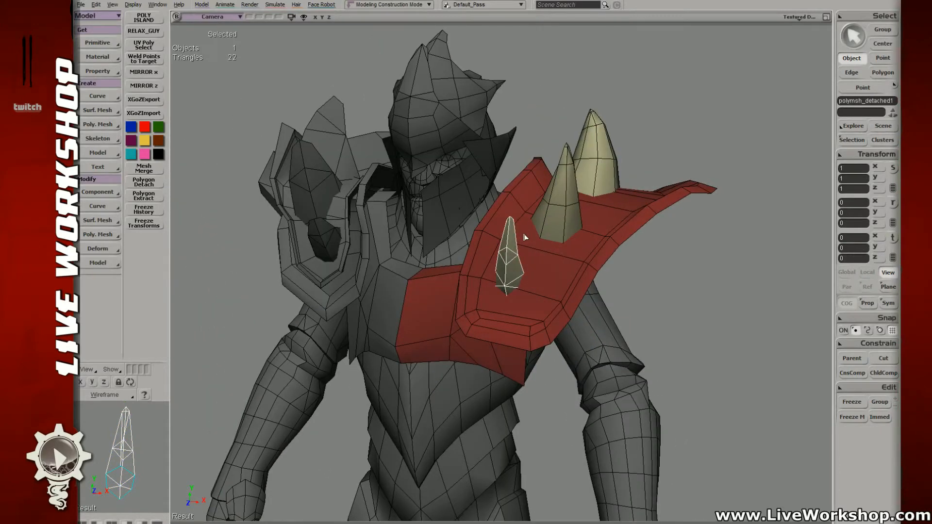
# - Adjust the front spike's lower ridge point and its two middle ridge points from the front
pyautogui.moveTo(526, 248); pyautogui.dragTo(549, 245, button='right')
pyautogui.moveTo(549, 245); pyautogui.dragTo(585, 247, button='middle')
pyautogui.moveTo(585, 248); pyautogui.dragTo(502, 262, button='right')
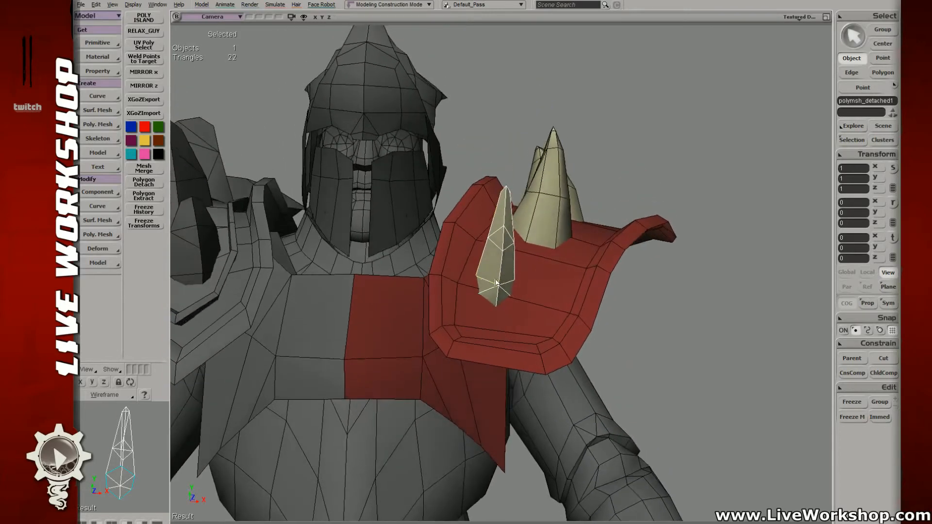
pyautogui.press('t')
pyautogui.click(499, 285)
pyautogui.press('v')
pyautogui.click(503, 225)
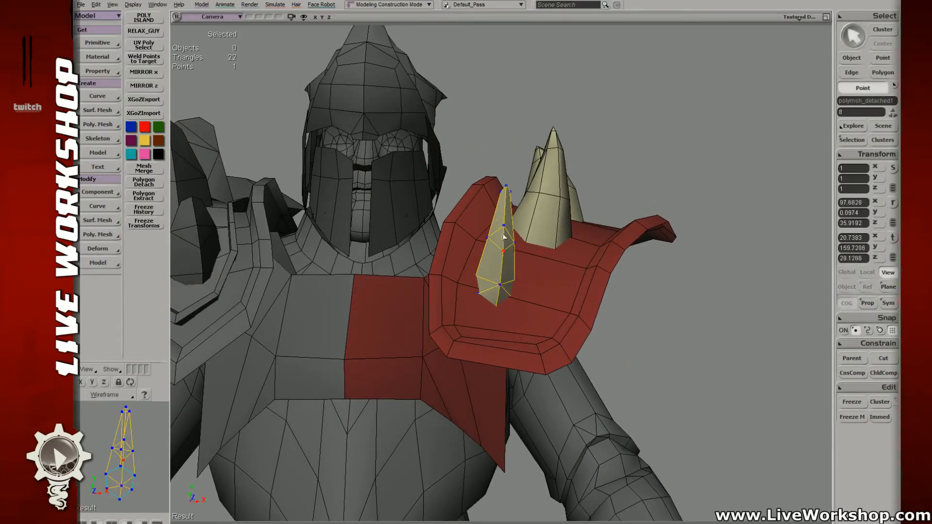
pyautogui.press('m')
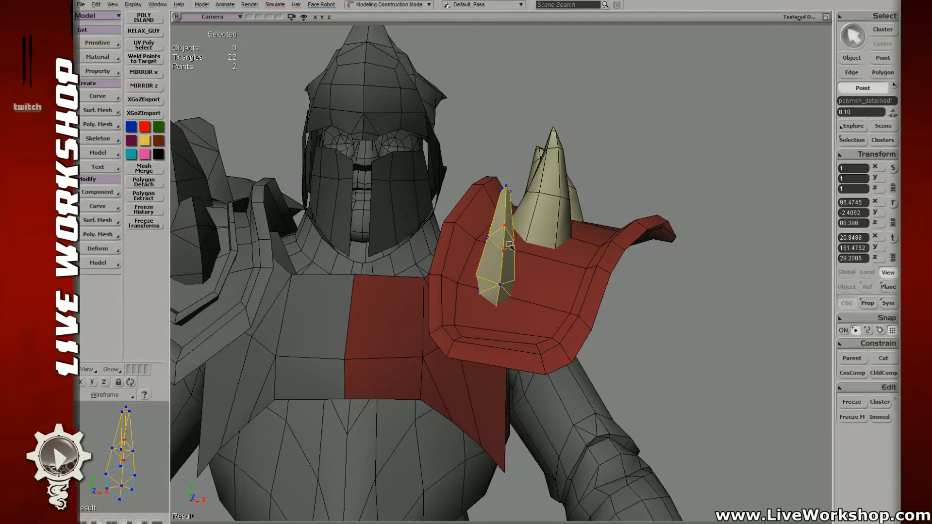
pyautogui.press('v')
pyautogui.press('space')
pyautogui.click(580, 144)
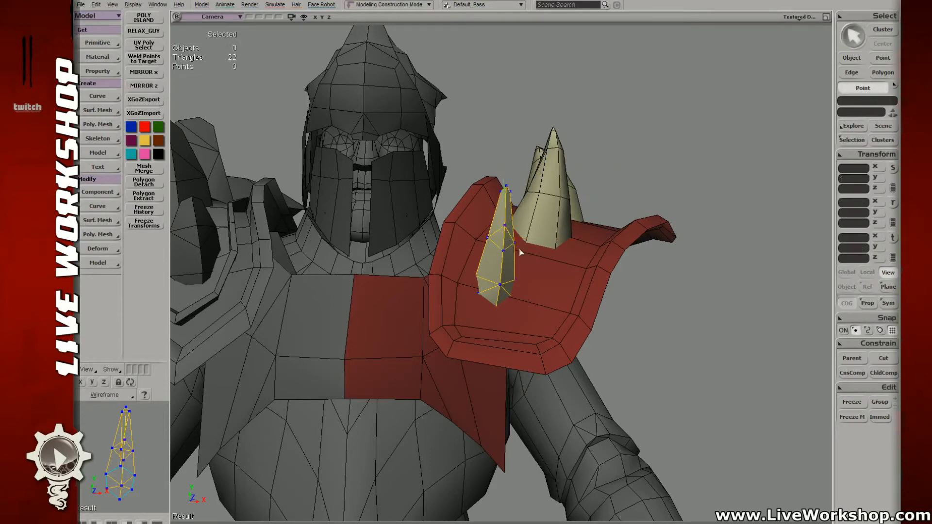
# - Nudge the outer, inner and ridge points around the front spike's middle, then leave point editing
pyautogui.press('v')
pyautogui.press('space')
pyautogui.click(513, 240)
pyautogui.press('v')
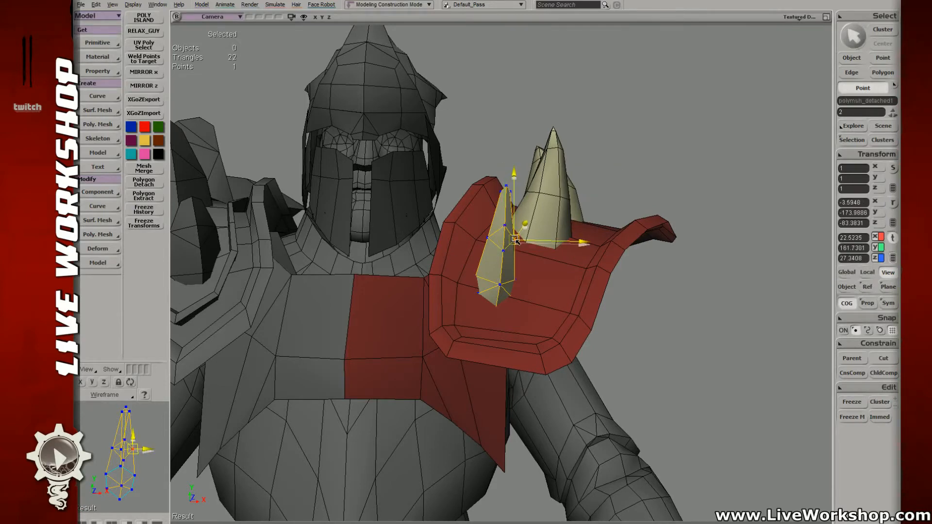
pyautogui.press('space')
pyautogui.click(490, 236)
pyautogui.press('v')
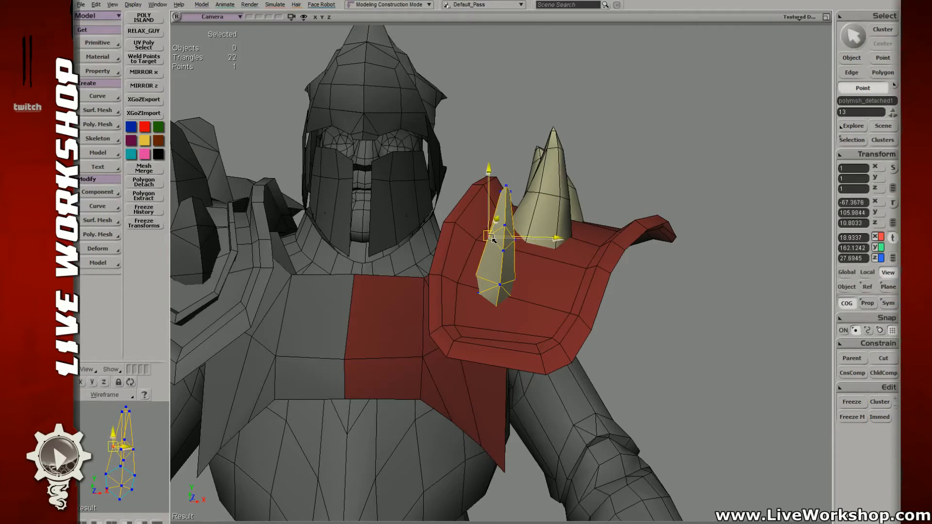
pyautogui.press('space')
pyautogui.click(502, 251)
pyautogui.press('v')
pyautogui.press('space')
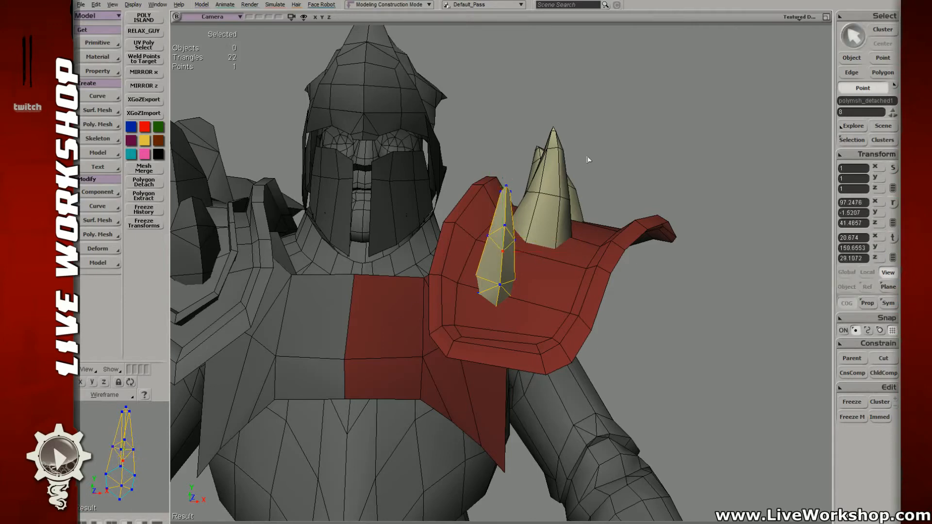
pyautogui.press('space')
pyautogui.press('s')
# - Refine the front spike's upper ridge point and inner middle point from the front, then return to the whole object
pyautogui.moveTo(645, 233); pyautogui.dragTo(613, 239, button='right')
pyautogui.moveTo(613, 240); pyautogui.dragTo(501, 225, button='middle')
pyautogui.moveTo(501, 225); pyautogui.dragTo(473, 235, button='right')
pyautogui.moveTo(472, 235); pyautogui.dragTo(525, 261, button='middle')
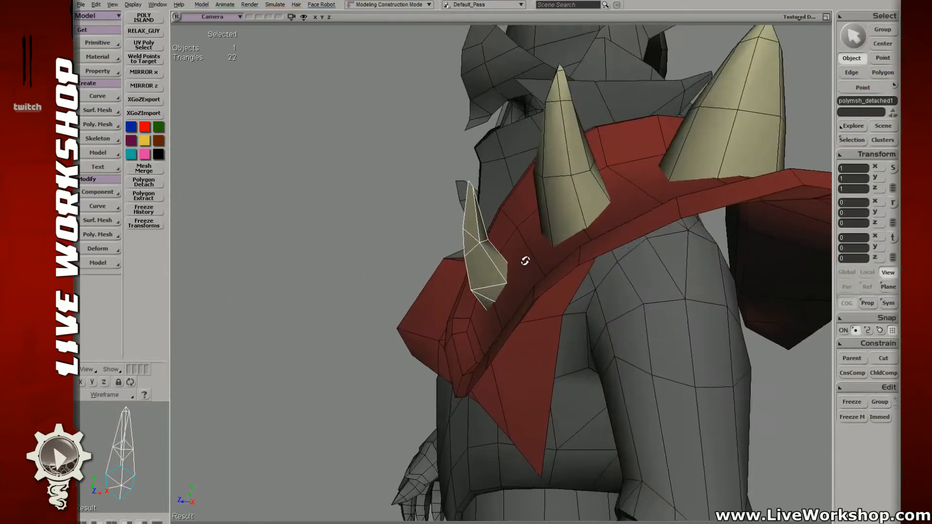
pyautogui.moveTo(525, 261); pyautogui.dragTo(489, 240, button='right')
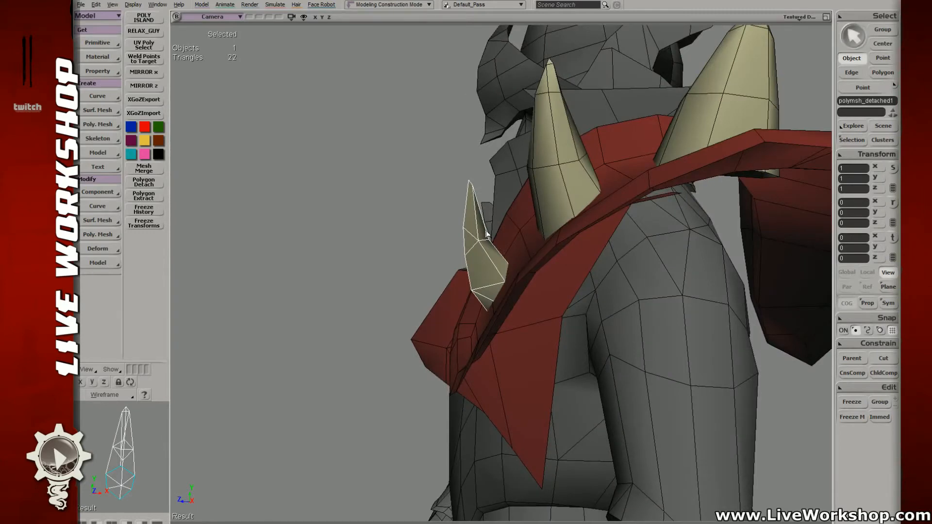
pyautogui.press('t')
pyautogui.press('s')
pyautogui.moveTo(480, 191); pyautogui.dragTo(489, 194, button='right')
pyautogui.moveTo(489, 194); pyautogui.dragTo(454, 221, button='middle')
pyautogui.moveTo(453, 220); pyautogui.dragTo(530, 229, button='right')
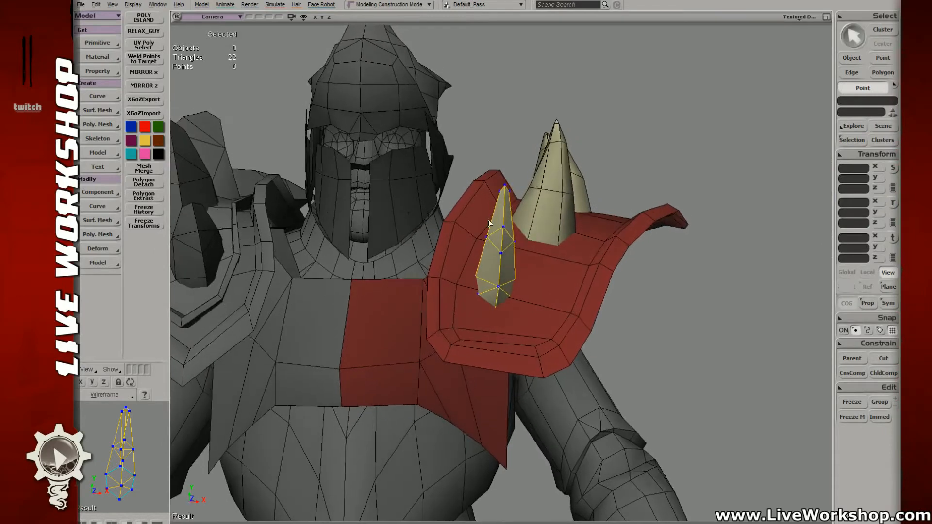
pyautogui.moveTo(500, 223); pyautogui.dragTo(491, 241)
pyautogui.press('v')
pyautogui.press('t')
pyautogui.press('v')
pyautogui.press('space')
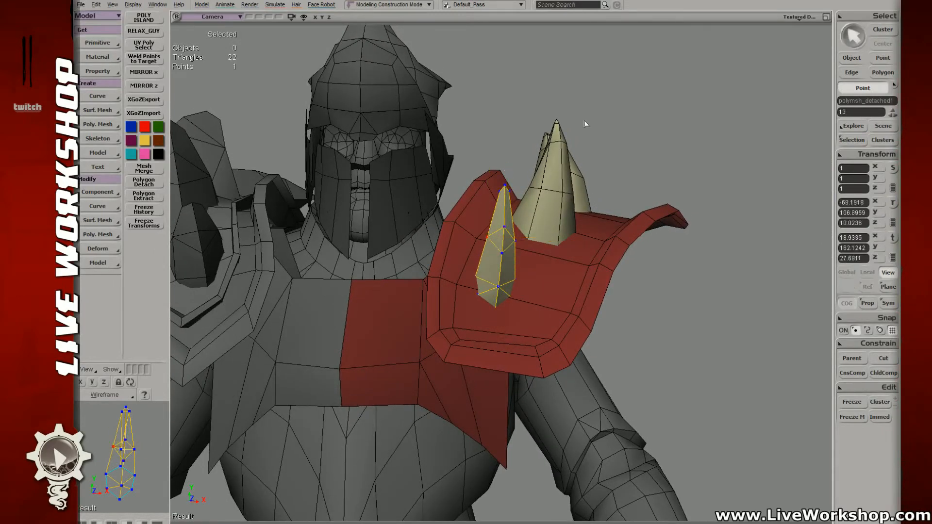
pyautogui.press('s')
pyautogui.moveTo(584, 123); pyautogui.dragTo(459, 163, button='middle')
pyautogui.moveTo(459, 164); pyautogui.dragTo(502, 206, button='right')
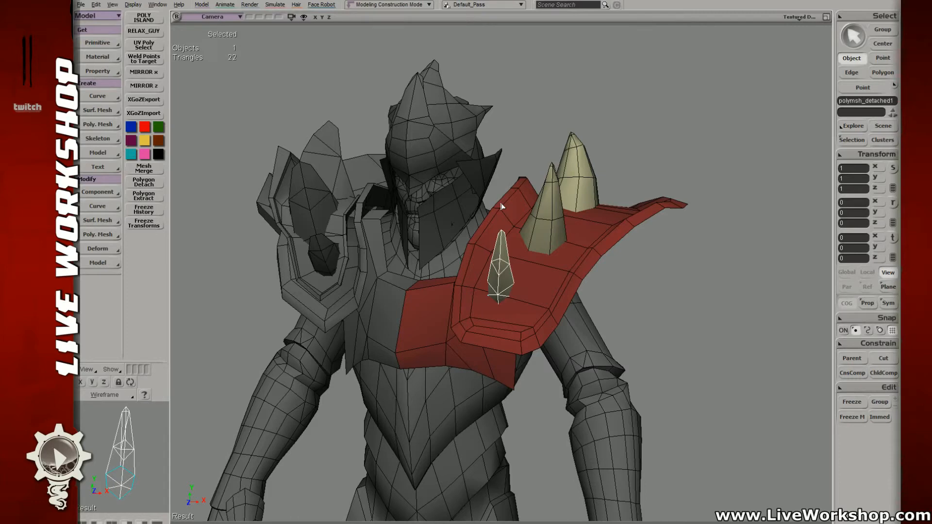
# - Reposition the back point at the front spike's middle from the side and from above, then save the scene
pyautogui.moveTo(523, 215); pyautogui.dragTo(481, 233, button='right')
pyautogui.press('t')
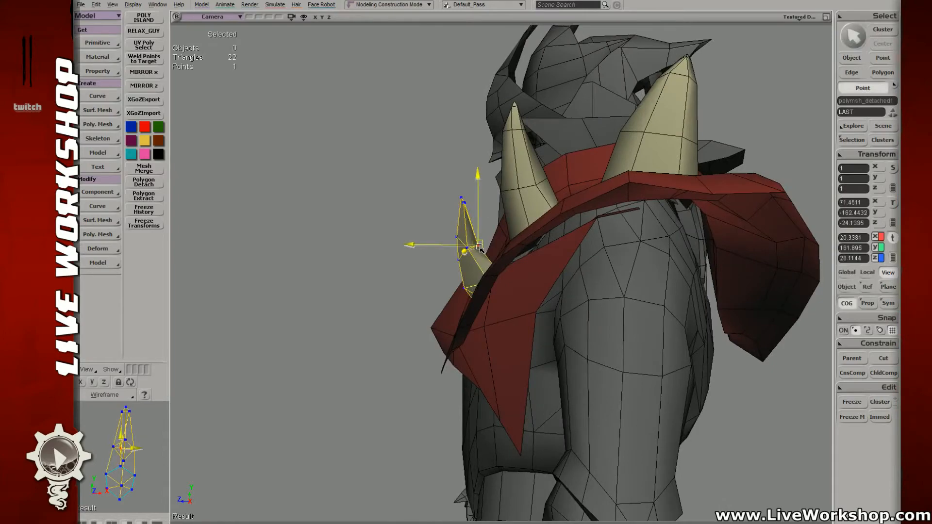
pyautogui.click(478, 246)
pyautogui.press('m')
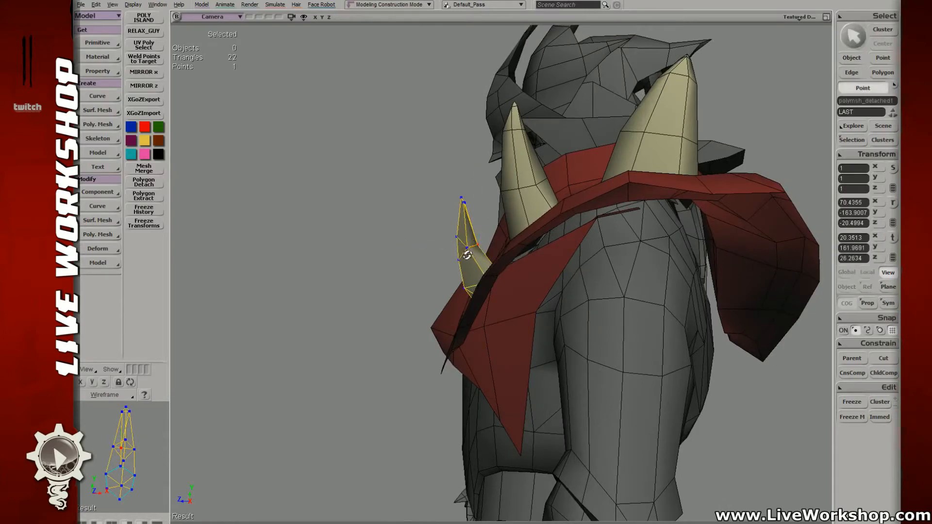
pyautogui.moveTo(467, 254); pyautogui.dragTo(525, 326, button='right')
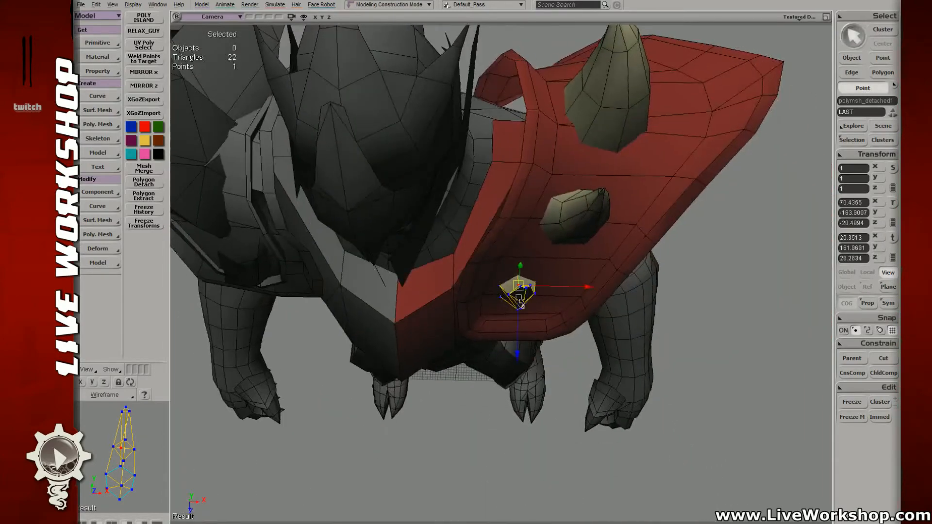
pyautogui.moveTo(519, 298); pyautogui.dragTo(521, 295)
pyautogui.moveTo(522, 296); pyautogui.dragTo(508, 121, button='right')
pyautogui.click(509, 121)
pyautogui.hotkey('ctrl', 's')
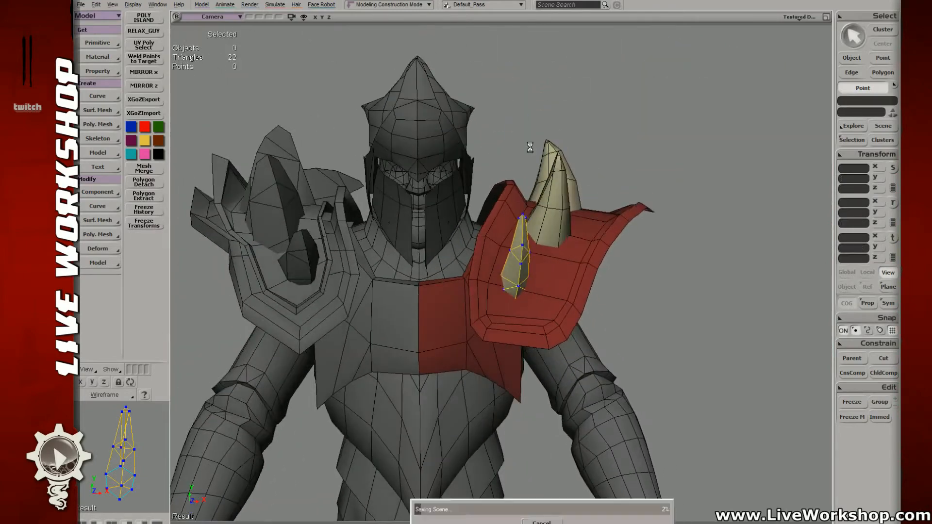
pyautogui.press('space')
# - Make final point adjustments around the front spike's middle, then leave point editing
pyautogui.moveTo(534, 155); pyautogui.dragTo(513, 218, button='right')
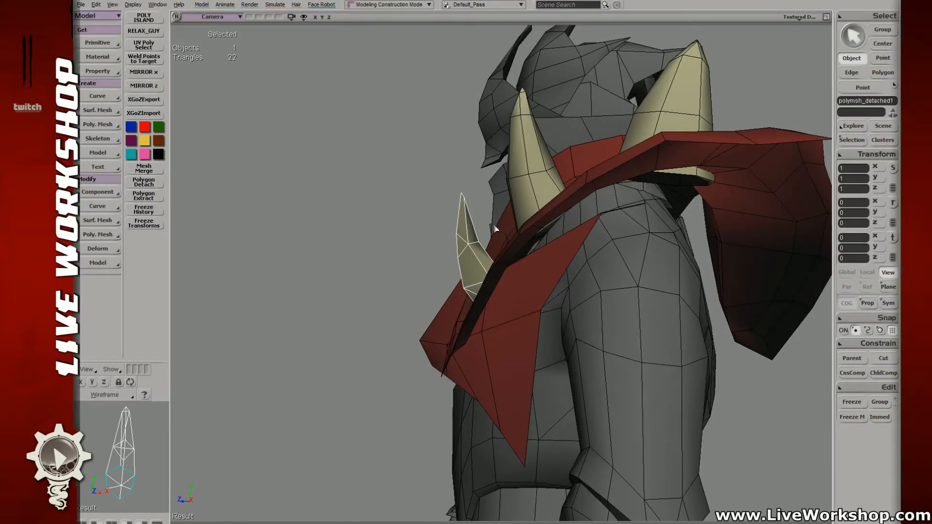
pyautogui.moveTo(494, 228); pyautogui.dragTo(569, 235, button='right')
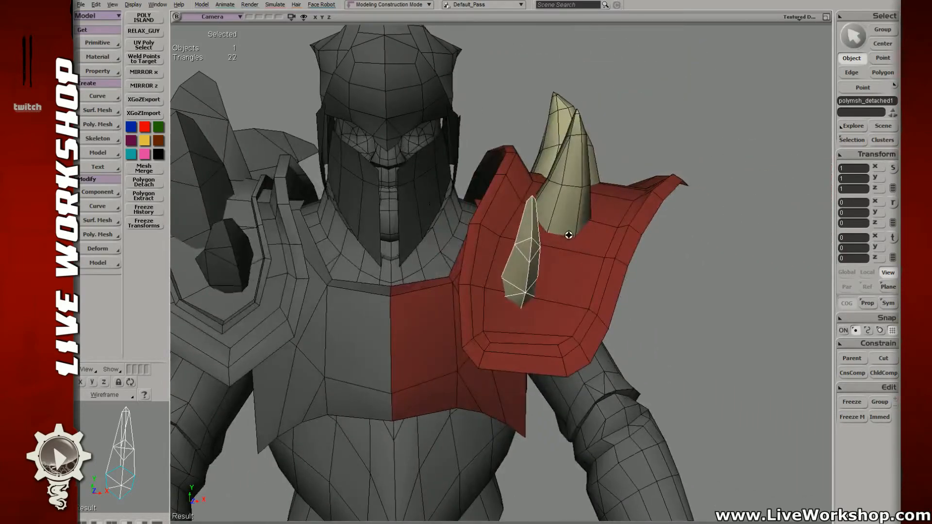
pyautogui.middleClick(534, 208)
pyautogui.click(535, 210)
pyautogui.moveTo(535, 210); pyautogui.dragTo(505, 208, button='right')
pyautogui.press('w')
pyautogui.press('t')
pyautogui.press('w')
pyautogui.press('v')
pyautogui.moveTo(540, 226)
pyautogui.mouseDown()
pyautogui.moveTo(530, 214)
pyautogui.moveTo(511, 227)
pyautogui.mouseUp()
pyautogui.press('w')
pyautogui.press('t')
pyautogui.press('w')
pyautogui.press('w')
pyautogui.press('w')
pyautogui.press('v')
pyautogui.press('t')
pyautogui.moveTo(340, 204)
pyautogui.mouseDown(button='right')
pyautogui.moveTo(403, 187)
pyautogui.moveTo(550, 175)
pyautogui.mouseUp(button='right')
pyautogui.press('space')
# - Edit the middle spike's points and adjust the front outer point and its outer neighbour on the middle ring
pyautogui.moveTo(549, 176); pyautogui.dragTo(516, 210, button='middle')
pyautogui.moveTo(516, 210)
pyautogui.mouseDown(button='right')
pyautogui.moveTo(568, 219)
pyautogui.moveTo(578, 207)
pyautogui.moveTo(510, 208)
pyautogui.mouseUp(button='right')
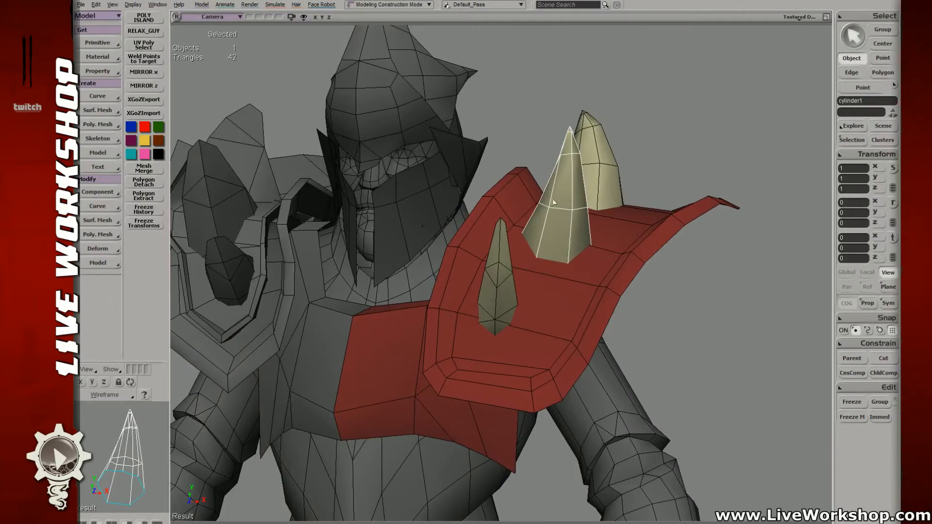
pyautogui.press('t')
pyautogui.click(557, 210)
pyautogui.press('v')
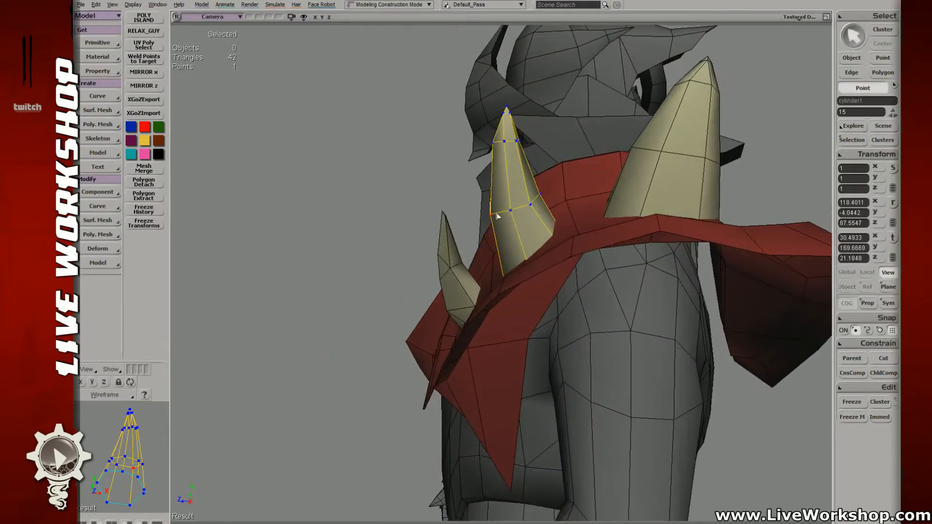
pyautogui.press('m')
pyautogui.moveTo(510, 210); pyautogui.dragTo(504, 217)
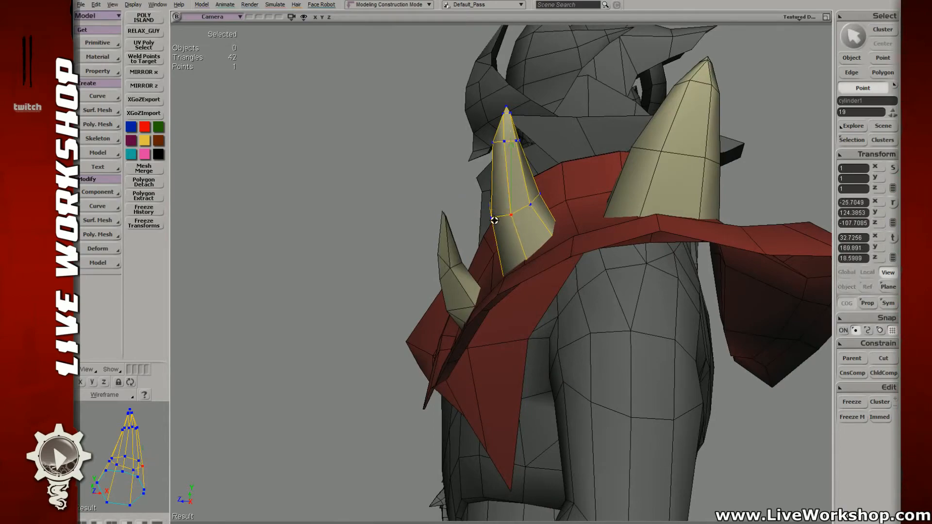
pyautogui.moveTo(504, 217); pyautogui.dragTo(543, 203, button='right')
# - Fine-tune the front outer point of the middle spike's middle ring from the front and side
pyautogui.moveTo(547, 209); pyautogui.dragTo(573, 214)
pyautogui.moveTo(574, 214); pyautogui.dragTo(509, 210, button='right')
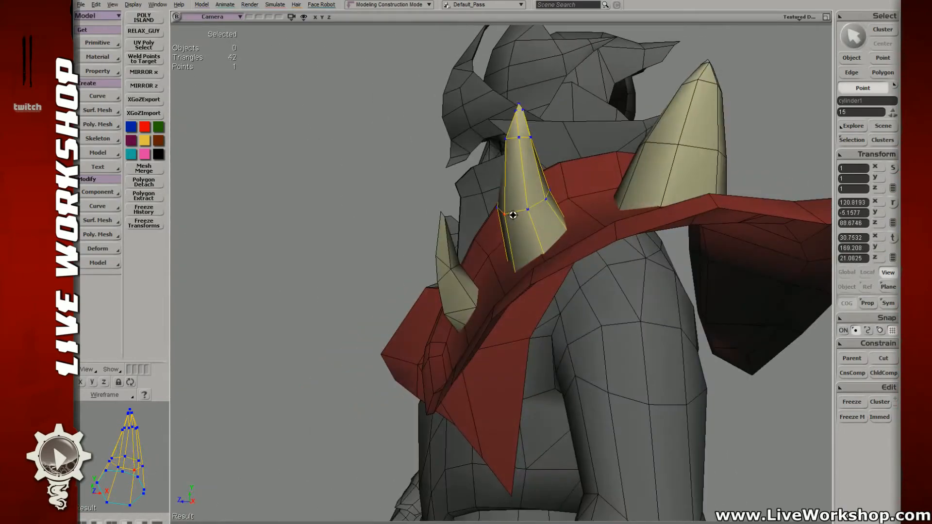
pyautogui.press('m')
pyautogui.moveTo(510, 211); pyautogui.dragTo(510, 212)
pyautogui.moveTo(510, 213); pyautogui.dragTo(573, 211, button='right')
pyautogui.press('m')
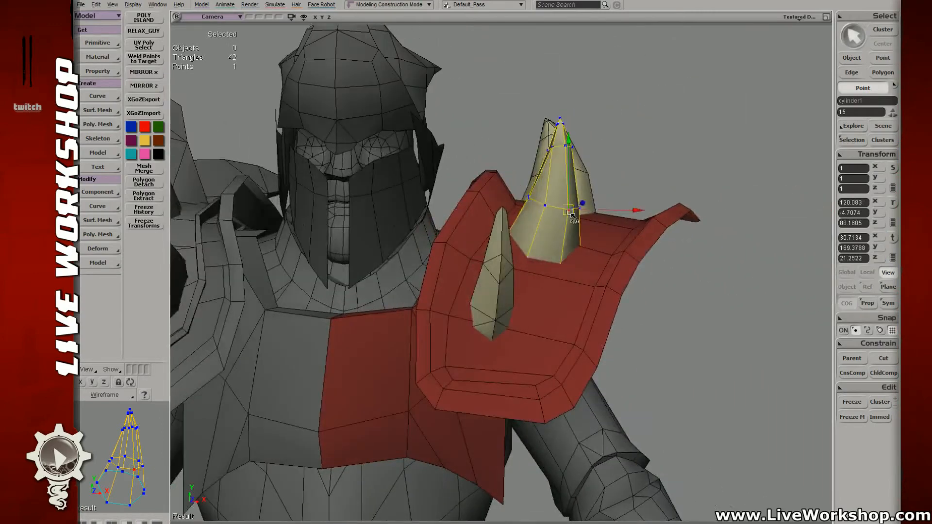
pyautogui.moveTo(572, 210); pyautogui.dragTo(569, 211)
pyautogui.press('m')
# - Move the middle spike's front outer base point slightly outward on the shoulder pad
pyautogui.click(561, 266)
pyautogui.moveTo(563, 271); pyautogui.dragTo(568, 274, button='right')
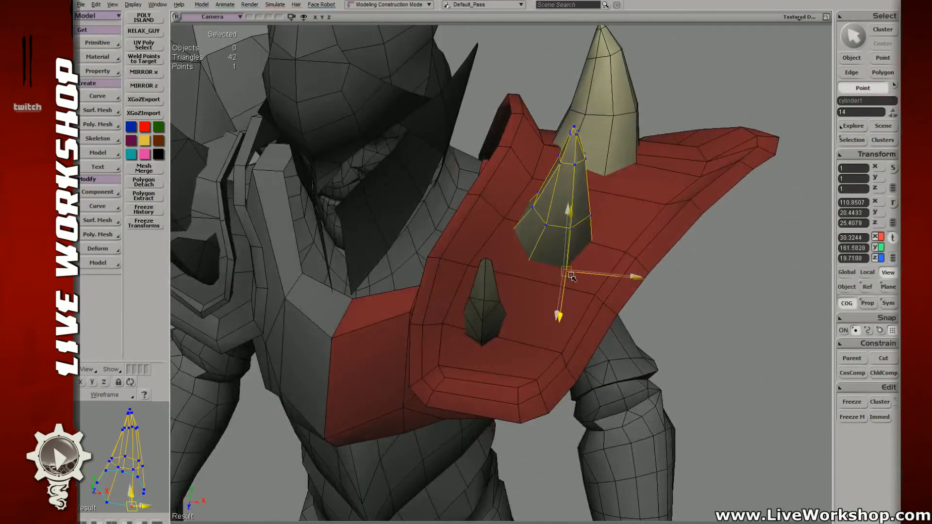
pyautogui.moveTo(571, 276); pyautogui.dragTo(575, 275)
pyautogui.press('s')
# - Nudge the middle spike's front and inner base points to round out its base on the pad
pyautogui.moveTo(577, 273); pyautogui.dragTo(508, 235, button='right')
pyautogui.click(527, 263)
pyautogui.press('s')
pyautogui.click(526, 269)
pyautogui.press('s')
pyautogui.click(513, 256)
pyautogui.press('s')
pyautogui.moveTo(506, 232); pyautogui.dragTo(509, 236)
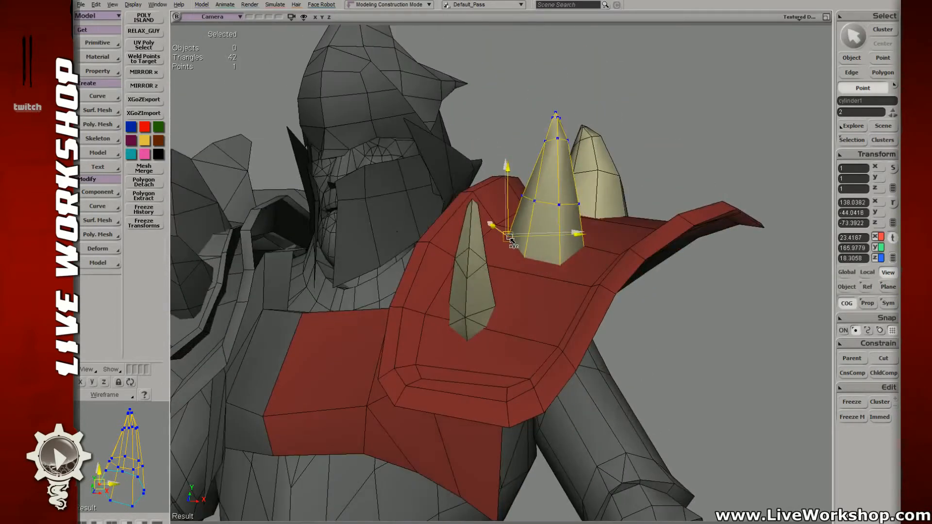
pyautogui.press('s')
# - Adjust the front inner and front outer points of the middle spike's middle ring from above
pyautogui.moveTo(509, 236); pyautogui.dragTo(507, 270, button='right')
pyautogui.click(532, 200)
pyautogui.press('s')
pyautogui.click(506, 270)
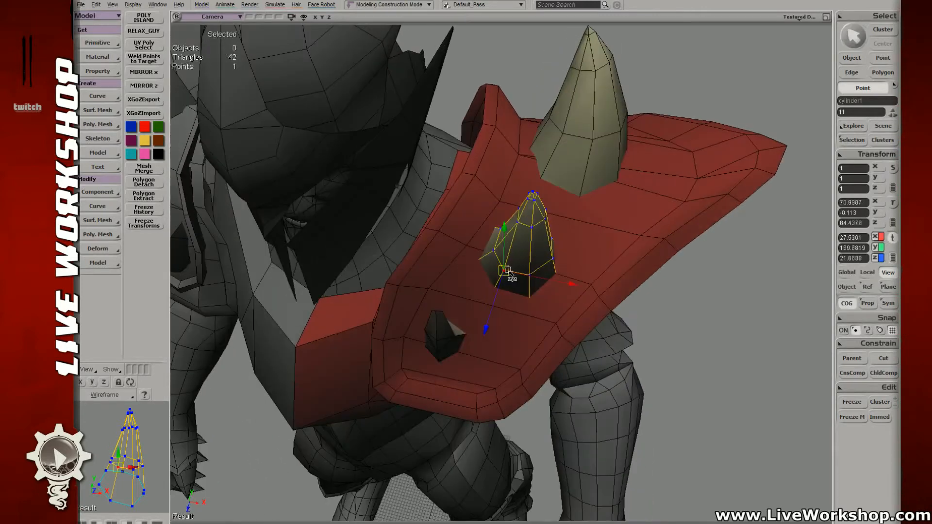
pyautogui.click(556, 259)
pyautogui.moveTo(558, 261); pyautogui.dragTo(560, 260)
pyautogui.press('s')
# - Reposition the front points of the ring just below the middle spike's tip
pyautogui.press('v')
pyautogui.moveTo(533, 229); pyautogui.dragTo(537, 229)
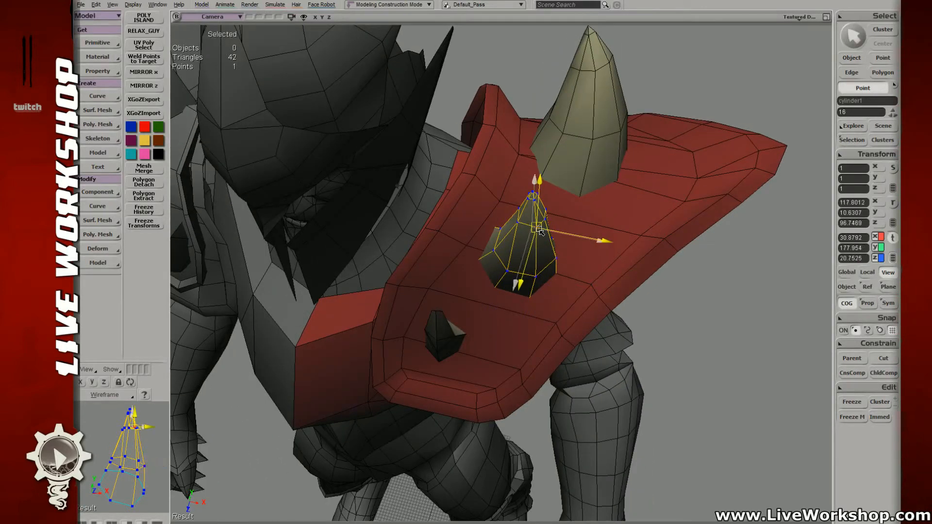
pyautogui.press('t')
pyautogui.click(546, 220)
pyautogui.press('s')
pyautogui.moveTo(547, 224); pyautogui.dragTo(512, 194, button='right')
pyautogui.press('v')
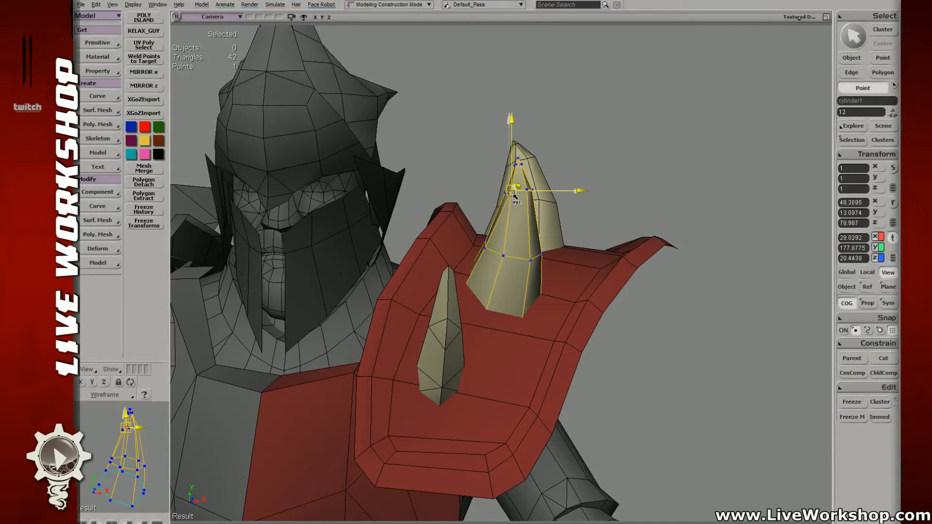
pyautogui.moveTo(514, 195); pyautogui.dragTo(516, 192)
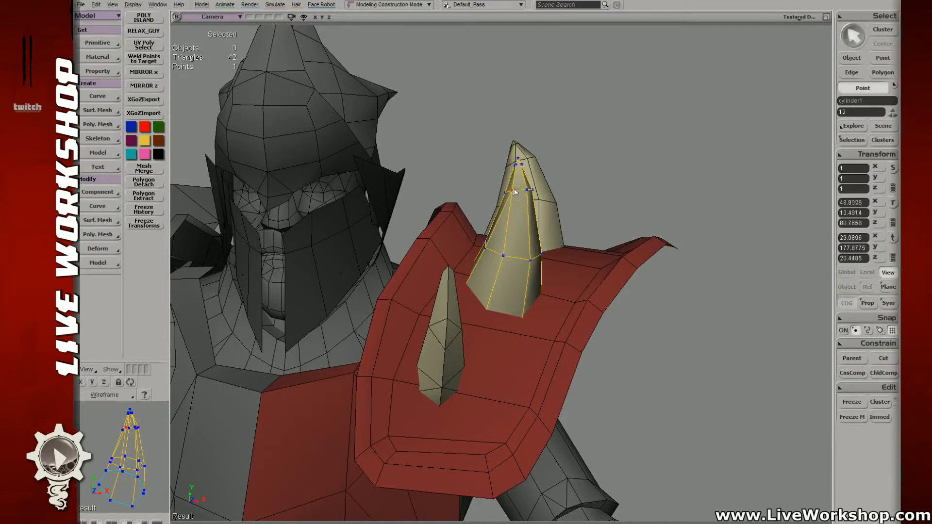
# - Move the inner and rear points of the middle spike's middle ring from above to round out its outline
pyautogui.keyDown('shift'); pyautogui.click(487, 244); pyautogui.keyUp('shift')
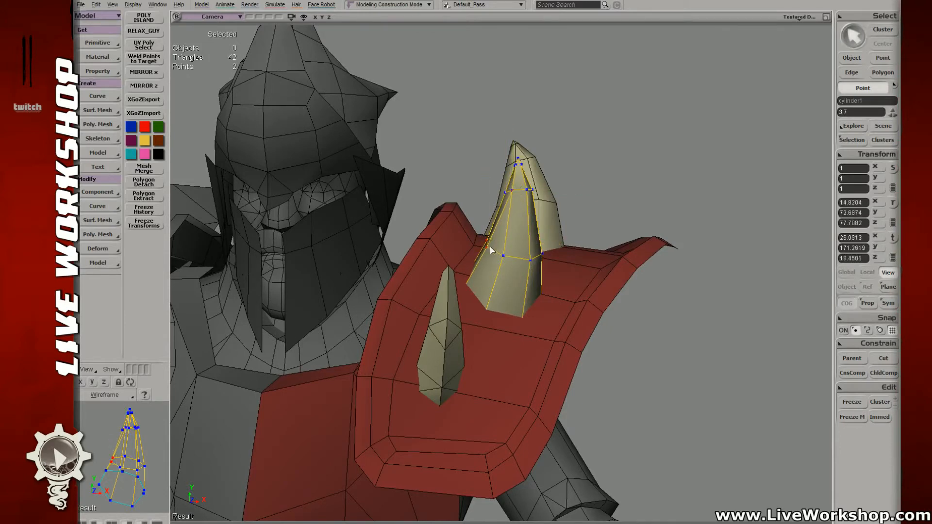
pyautogui.moveTo(495, 256); pyautogui.dragTo(487, 286, button='right')
pyautogui.click(487, 286)
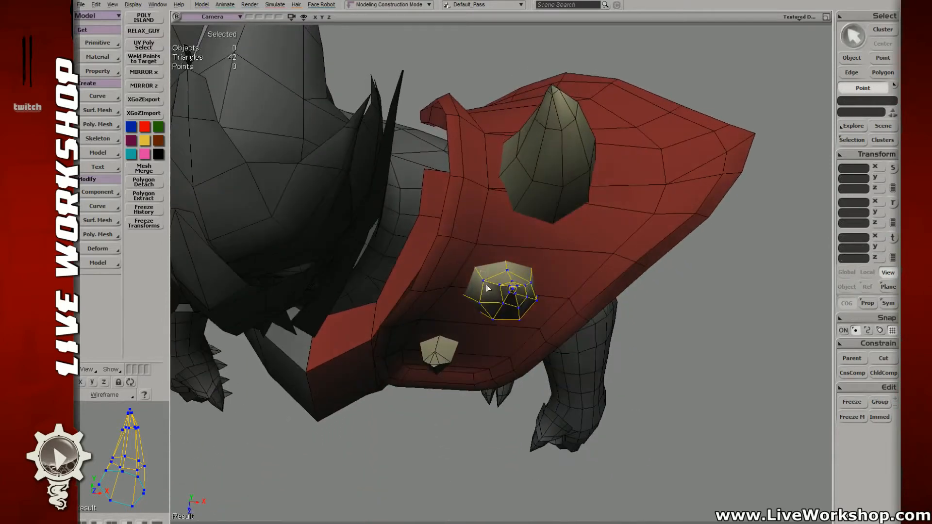
pyautogui.click(483, 280)
pyautogui.press('v')
pyautogui.moveTo(484, 280); pyautogui.dragTo(510, 270)
pyautogui.click(507, 271)
pyautogui.press('v')
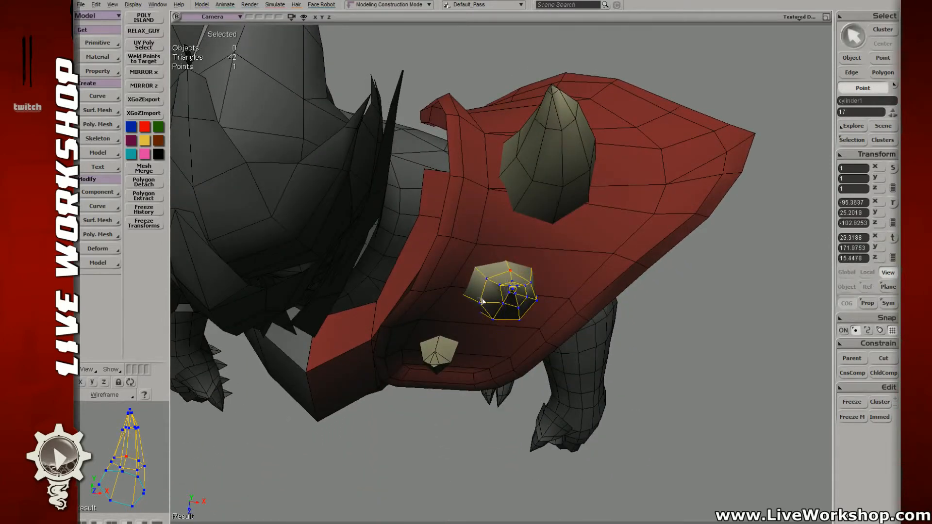
# - Nudge the front and inner points of the middle spike's upper ring from above, and save the scene
pyautogui.click(501, 303)
pyautogui.press('v')
pyautogui.press('v')
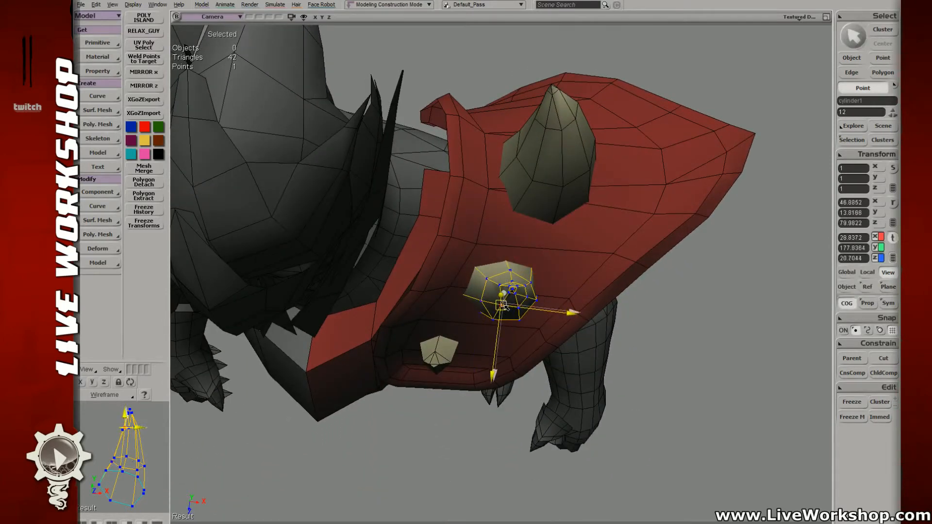
pyautogui.click(501, 286)
pyautogui.press('v')
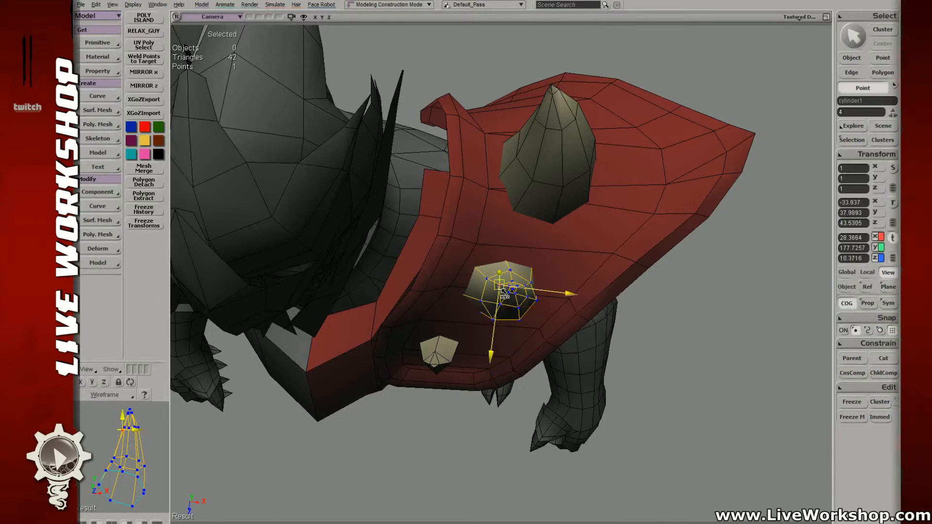
pyautogui.press('s')
pyautogui.moveTo(517, 297); pyautogui.dragTo(445, 179, button='right')
pyautogui.moveTo(446, 180); pyautogui.dragTo(580, 249, button='middle')
pyautogui.press('space')
pyautogui.press('s')
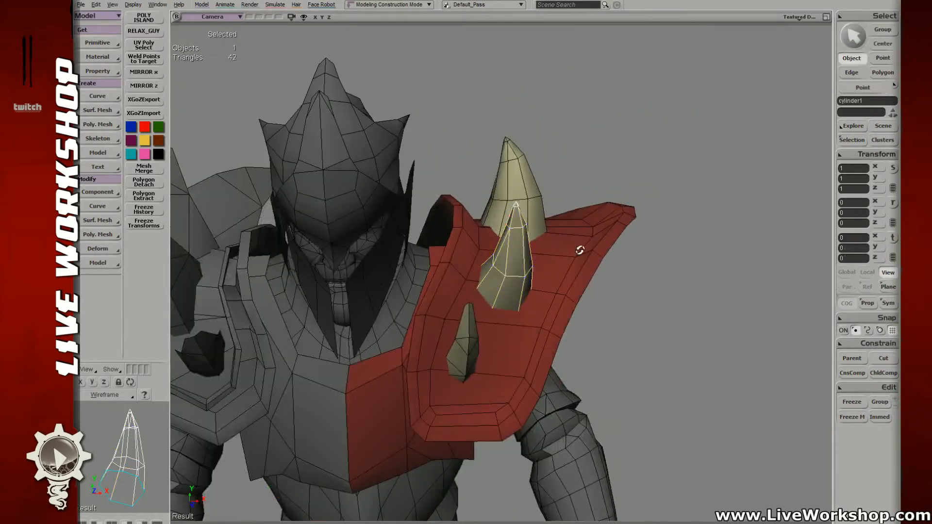
pyautogui.moveTo(580, 250); pyautogui.dragTo(571, 203, button='right')
pyautogui.hotkey('ctrl', 's')
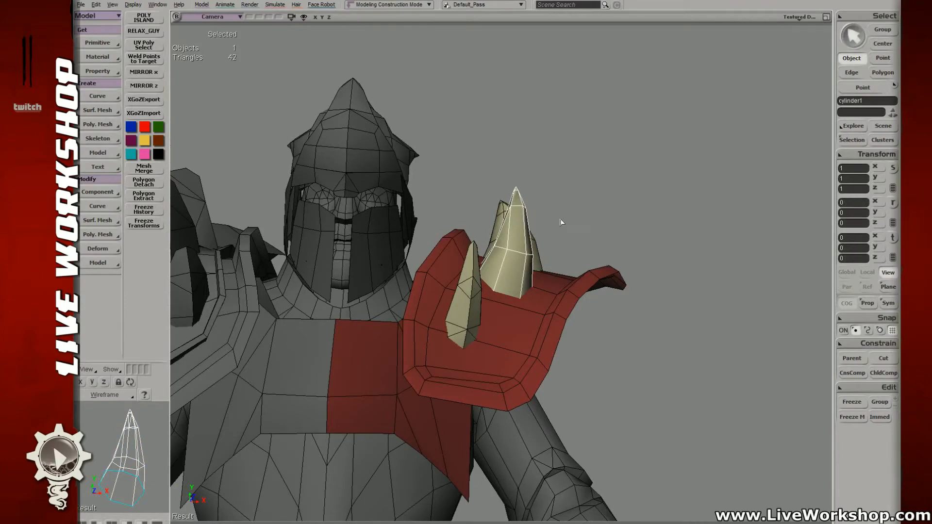
# - Shift the two front inner points of the middle spike's middle ring, and save the scene
pyautogui.press('s')
pyautogui.moveTo(560, 222); pyautogui.dragTo(505, 267, button='right')
pyautogui.moveTo(505, 267); pyautogui.dragTo(551, 289, button='middle')
pyautogui.moveTo(552, 289); pyautogui.dragTo(498, 314, button='right')
pyautogui.press('t')
pyautogui.press('s')
pyautogui.press('v')
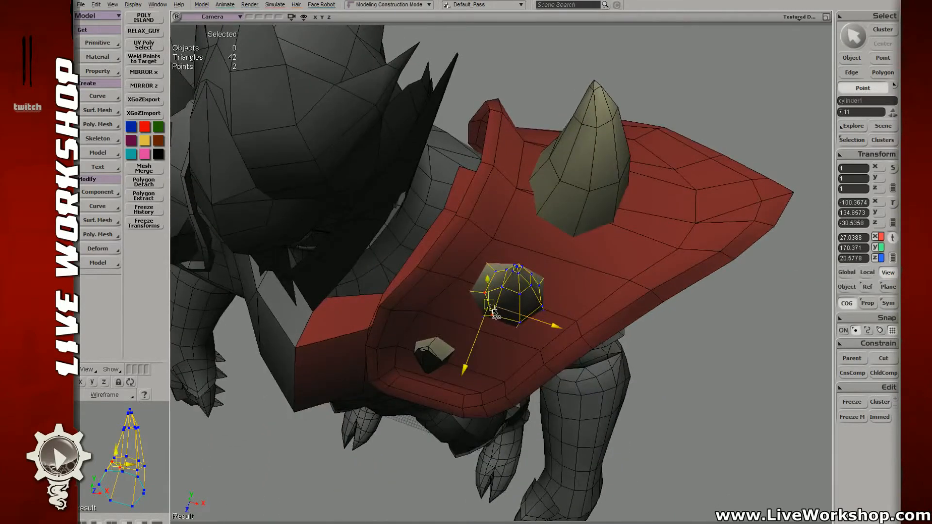
pyautogui.press('s')
pyautogui.moveTo(553, 187); pyautogui.dragTo(516, 112, button='right')
pyautogui.press('space')
pyautogui.press('s')
pyautogui.moveTo(514, 177); pyautogui.dragTo(517, 169, button='right')
pyautogui.hotkey('ctrl', 's')
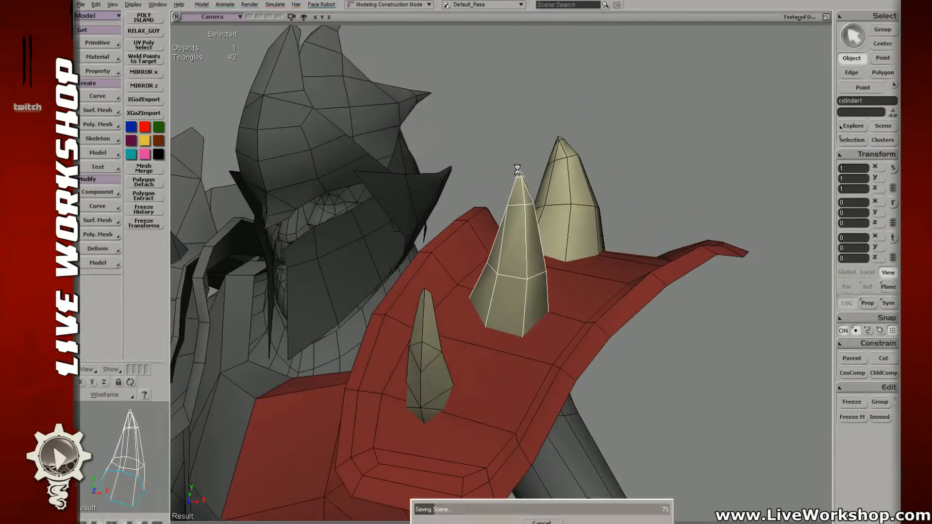
# - Adjust the front outer point of the middle spike's upper ring and the front points of its middle ring
pyautogui.press('s')
pyautogui.moveTo(518, 202); pyautogui.dragTo(486, 208, button='right')
pyautogui.press('t')
pyautogui.click(487, 208)
pyautogui.press('v')
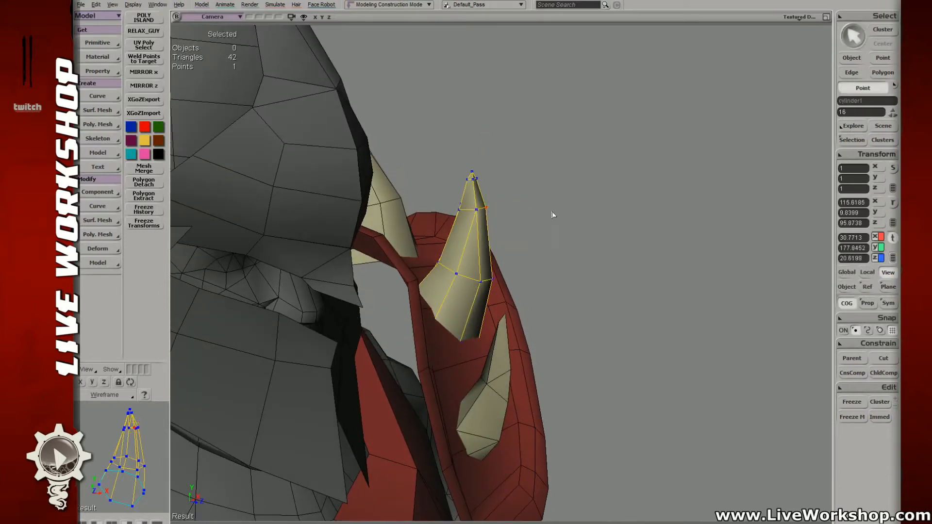
pyautogui.click(456, 274)
pyautogui.click(480, 282)
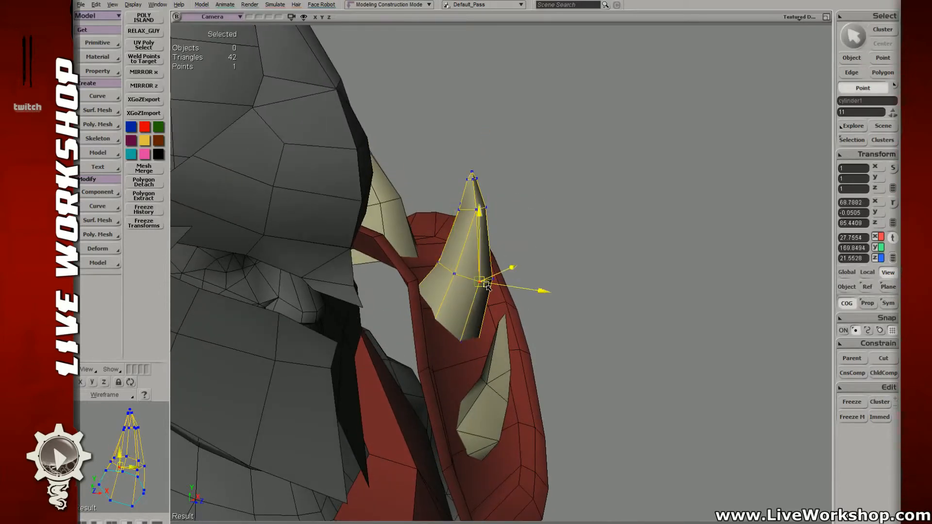
# - Reposition the inner and front inner points of the middle spike's upper ring to even out the ring
pyautogui.press('s')
pyautogui.moveTo(486, 285); pyautogui.dragTo(455, 271, button='right')
pyautogui.press('t')
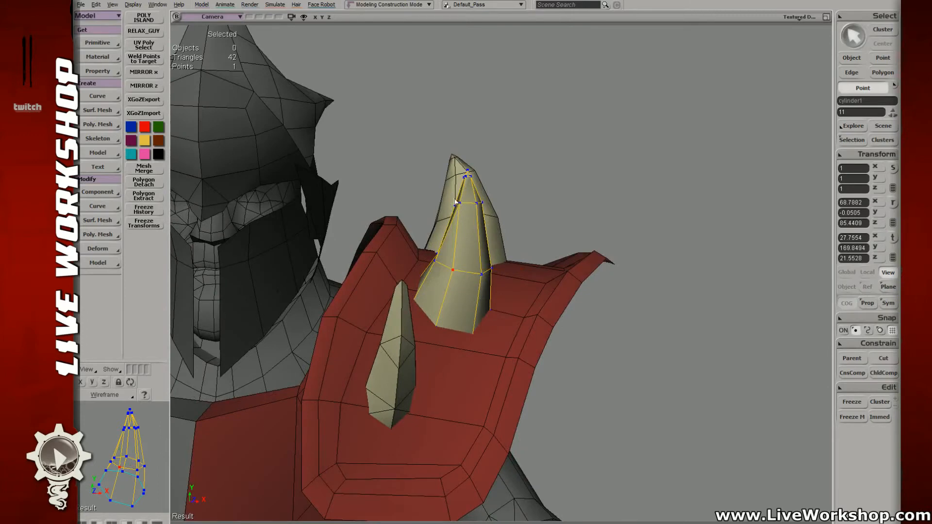
pyautogui.click(458, 204)
pyautogui.press('v')
pyautogui.press('t')
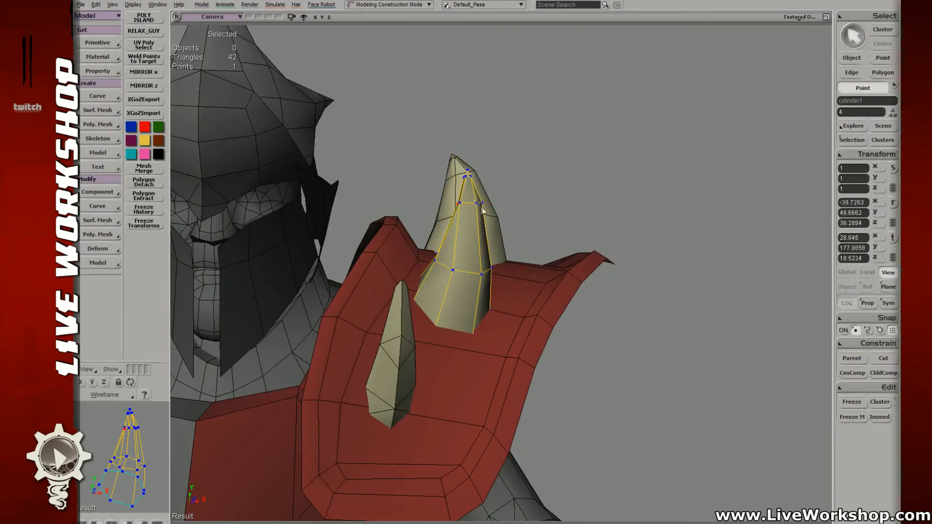
pyautogui.click(460, 204)
pyautogui.press('v')
pyautogui.press('t')
pyautogui.click(461, 203)
pyautogui.press('v')
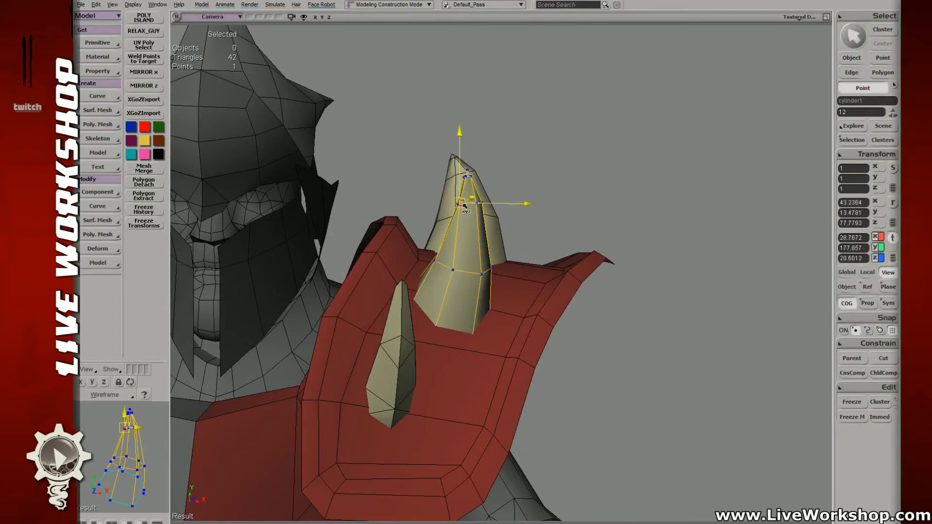
# - Select the four points of the small ring just below the middle spike's tip and rotate them
pyautogui.press('o')
pyautogui.moveTo(464, 205); pyautogui.dragTo(530, 225)
pyautogui.press('t')
pyautogui.moveTo(432, 200); pyautogui.dragTo(455, 211)
pyautogui.press('o')
pyautogui.moveTo(458, 212); pyautogui.dragTo(488, 203)
pyautogui.press('c')
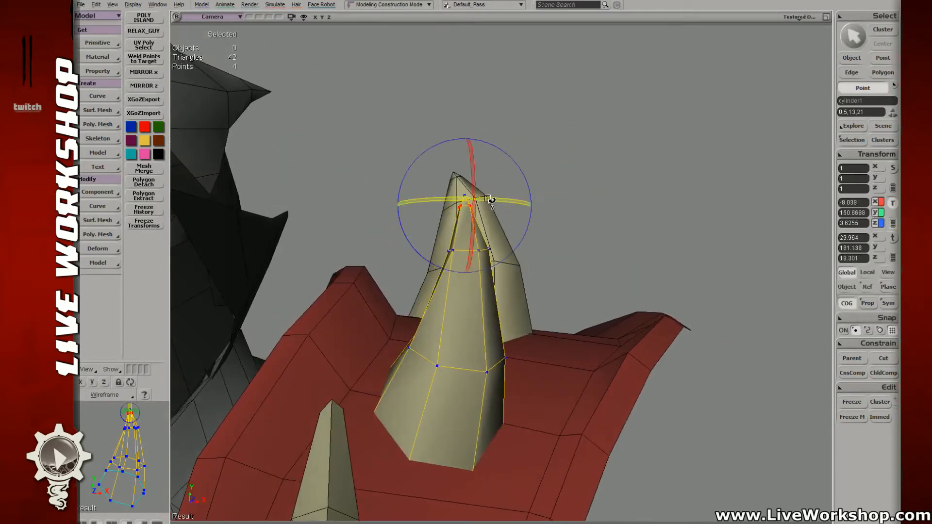
# - Reposition the middle spike's tip point and the neighbouring points below it to refine the pointed end
pyautogui.press('t')
pyautogui.click(465, 200)
pyautogui.press('v')
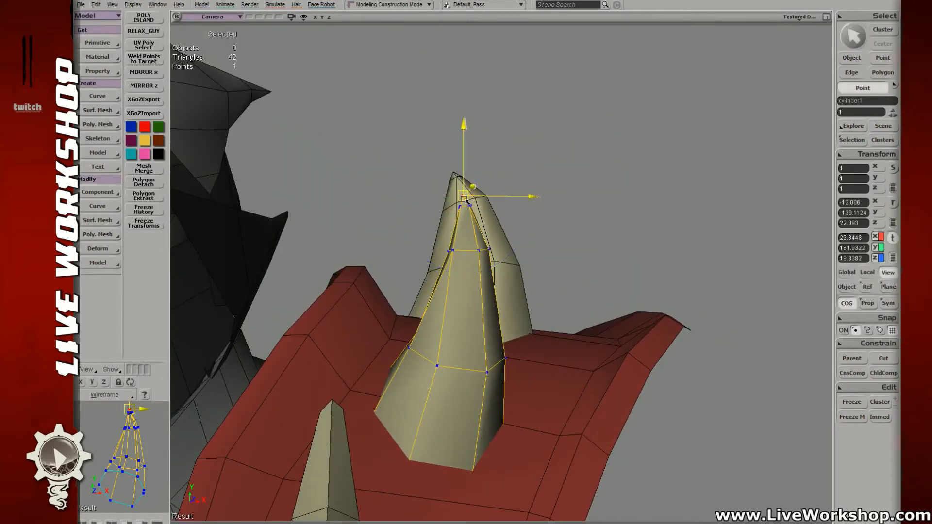
pyautogui.press('t')
pyautogui.press('o')
pyautogui.moveTo(469, 203); pyautogui.dragTo(485, 329)
pyautogui.click(452, 234)
pyautogui.press('v')
pyautogui.press('t')
pyautogui.press('v')
pyautogui.press('t')
pyautogui.press('o')
pyautogui.press('t')
pyautogui.press('v')
pyautogui.press('space')
pyautogui.press('v')
pyautogui.press('s')
pyautogui.moveTo(485, 329); pyautogui.dragTo(369, 190, button='right')
pyautogui.press('space')
pyautogui.press('s')
# - Lower the rear point of the middle spike's middle ring and adjust the rear base point beneath it
pyautogui.moveTo(597, 224); pyautogui.dragTo(534, 272, button='right')
pyautogui.press('t')
pyautogui.click(503, 259)
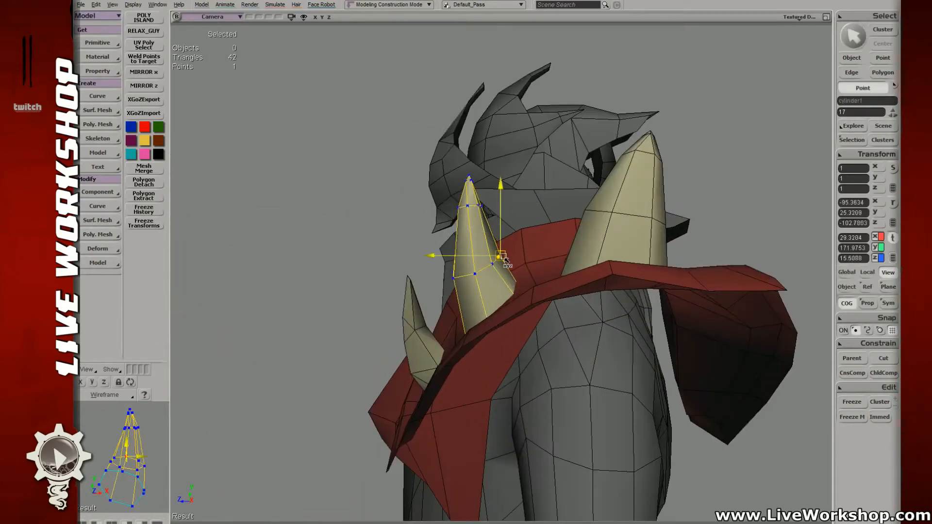
pyautogui.moveTo(502, 258)
pyautogui.mouseDown()
pyautogui.moveTo(484, 271)
pyautogui.moveTo(512, 296)
pyautogui.moveTo(489, 273)
pyautogui.moveTo(499, 268)
pyautogui.mouseUp()
pyautogui.press('v')
pyautogui.click(513, 294)
pyautogui.press('v')
pyautogui.press('x')
pyautogui.press('s')
pyautogui.moveTo(537, 253); pyautogui.dragTo(505, 285, button='right')
pyautogui.press('space')
pyautogui.press('s')
pyautogui.moveTo(513, 234); pyautogui.dragTo(500, 214, button='middle')
pyautogui.moveTo(500, 213); pyautogui.dragTo(540, 219, button='right')
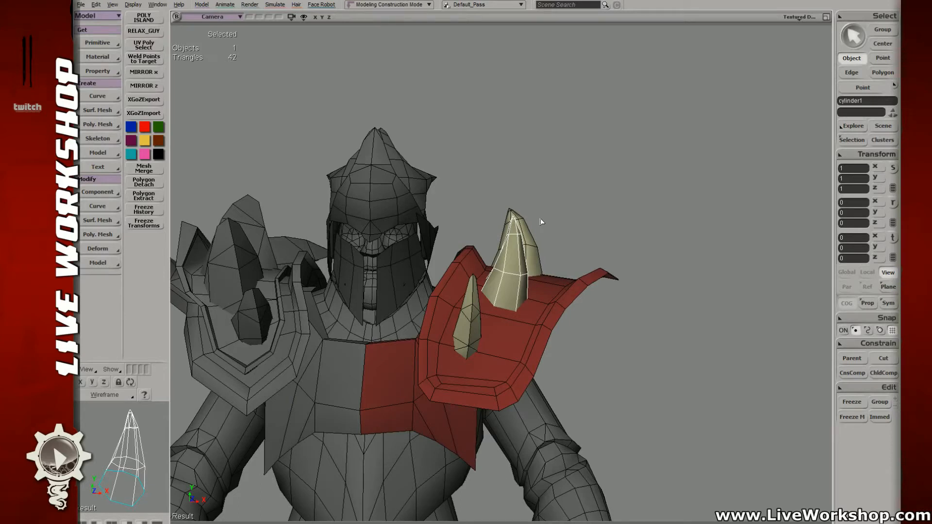
pyautogui.click(545, 184)
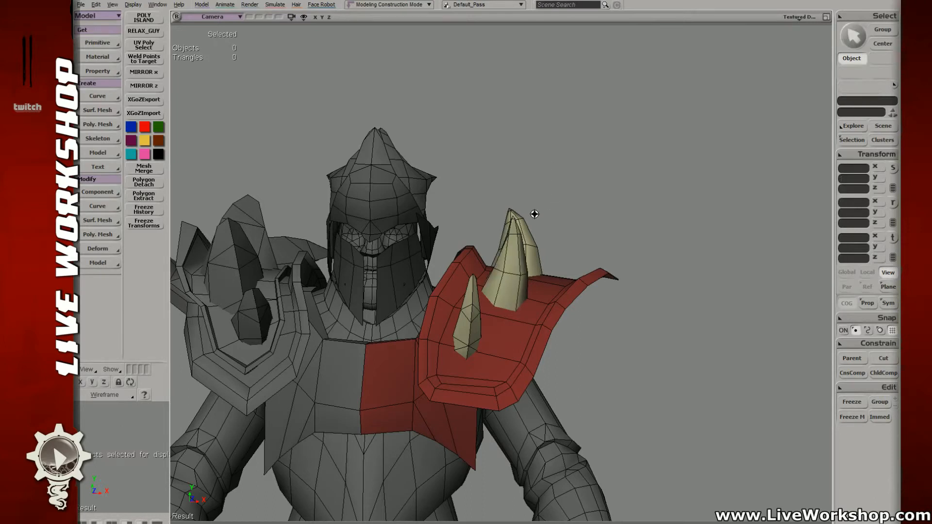
# - Reposition the rear, outer and front outer base points of the middle spike so they meet the shoulder pad
pyautogui.moveTo(535, 214); pyautogui.dragTo(491, 267, button='right')
pyautogui.press('space')
pyautogui.click(471, 259)
pyautogui.press('t')
pyautogui.click(515, 256)
pyautogui.press('v')
pyautogui.press('t')
pyautogui.click(524, 272)
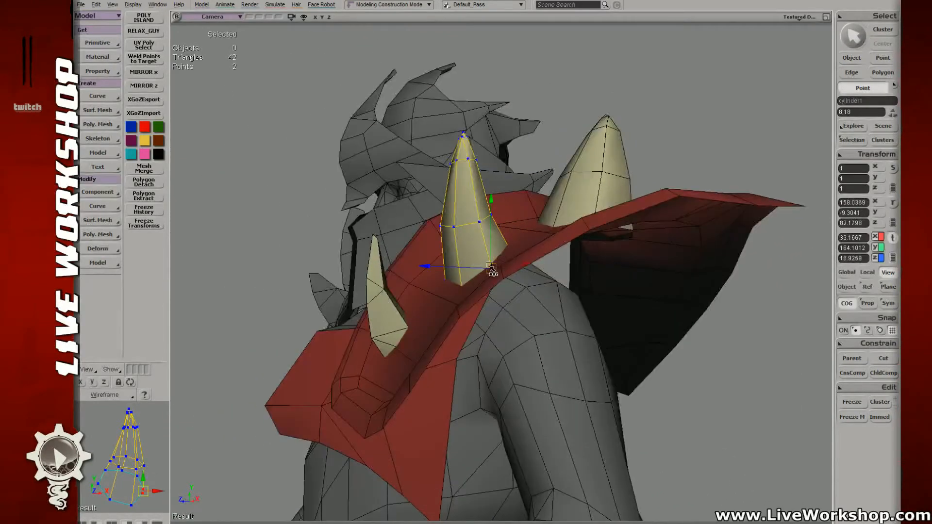
pyautogui.press('t')
pyautogui.click(464, 289)
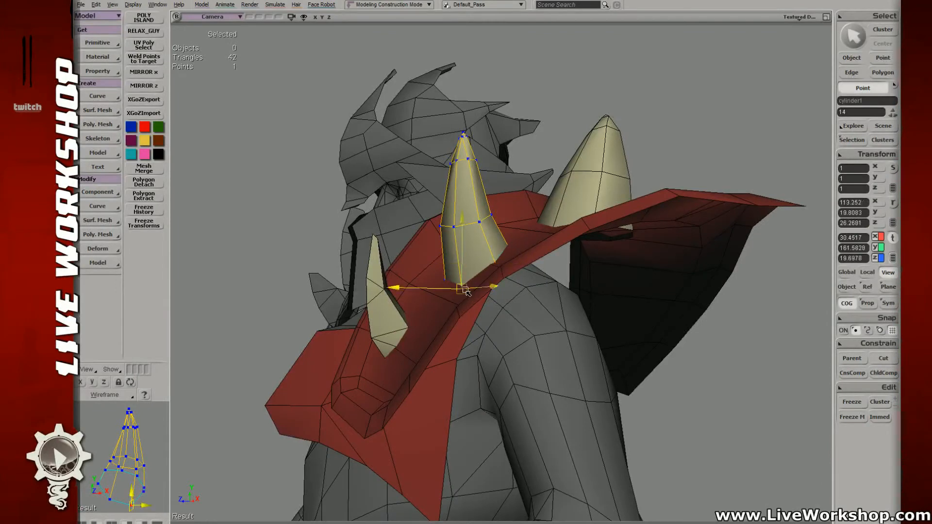
pyautogui.moveTo(465, 289); pyautogui.dragTo(526, 295, button='right')
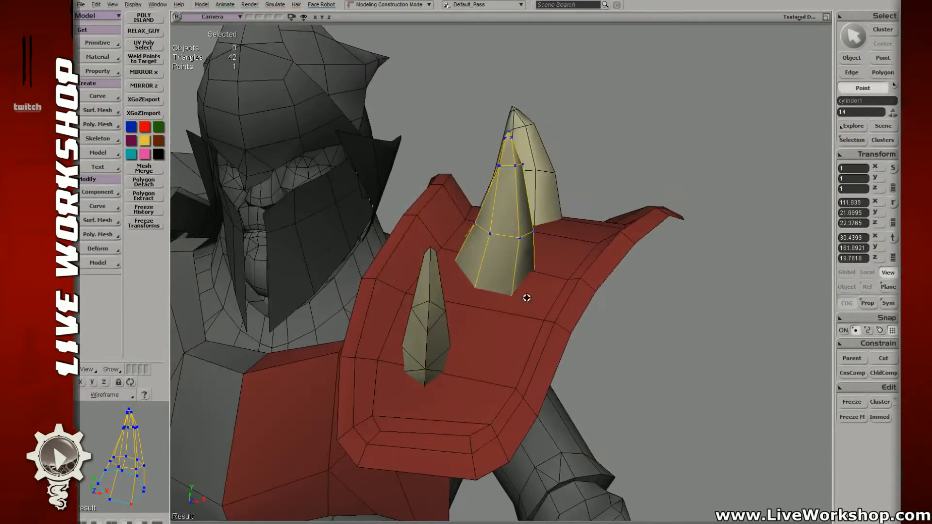
pyautogui.press('space')
pyautogui.moveTo(670, 146); pyautogui.dragTo(307, 64)
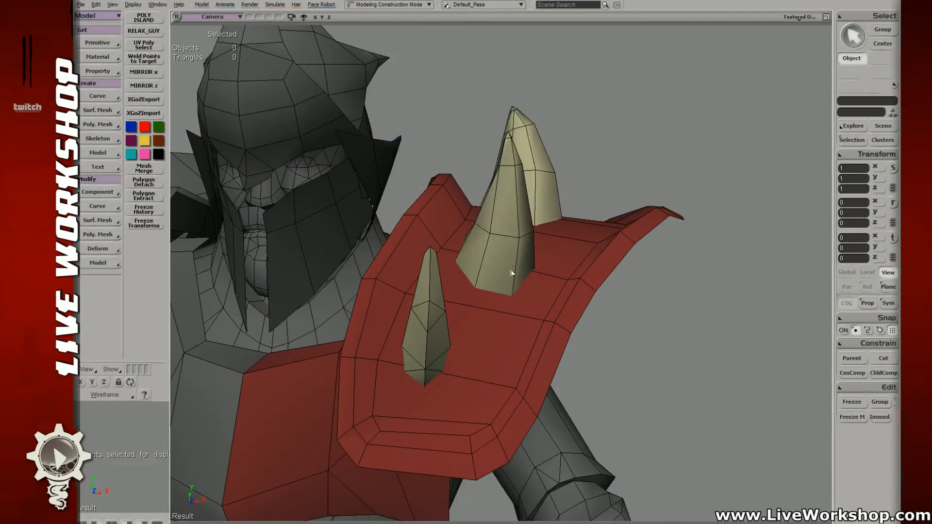
# - Select the polygons along the red shoulder pad's rear rim and prepare them for proportional transformation
pyautogui.press('a')
pyautogui.moveTo(340, 180); pyautogui.dragTo(489, 301, button='right')
pyautogui.moveTo(469, 279); pyautogui.dragTo(555, 279, button='middle')
pyautogui.moveTo(555, 279); pyautogui.dragTo(500, 266, button='right')
pyautogui.press('space')
pyautogui.click(508, 287)
pyautogui.press('u')
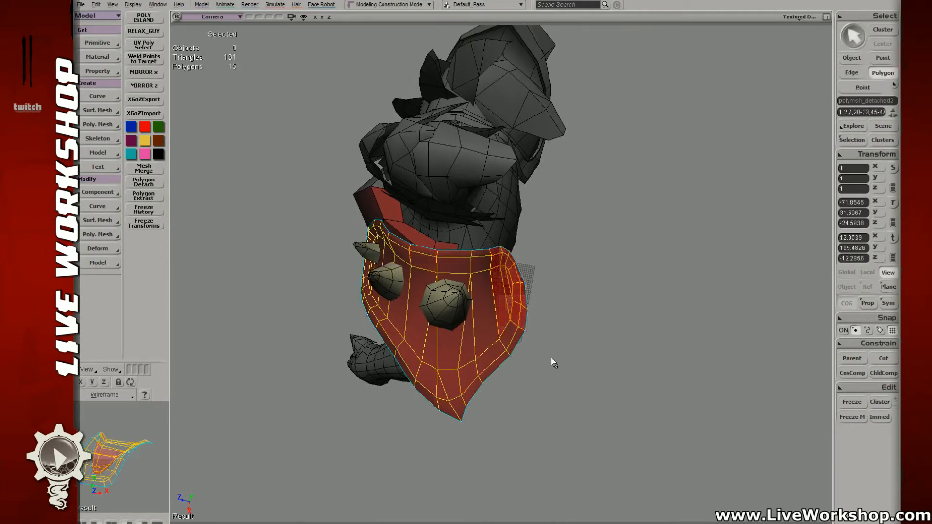
pyautogui.moveTo(513, 314); pyautogui.dragTo(512, 340)
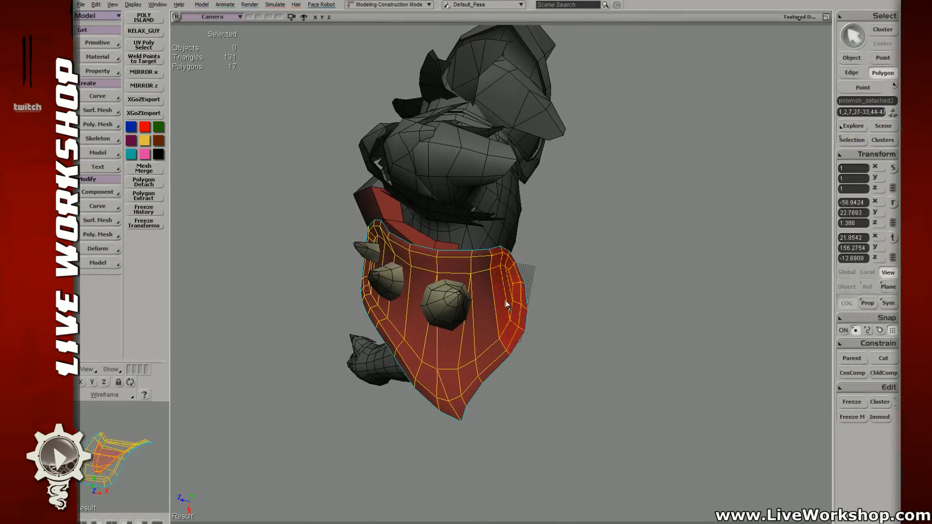
pyautogui.press('v')
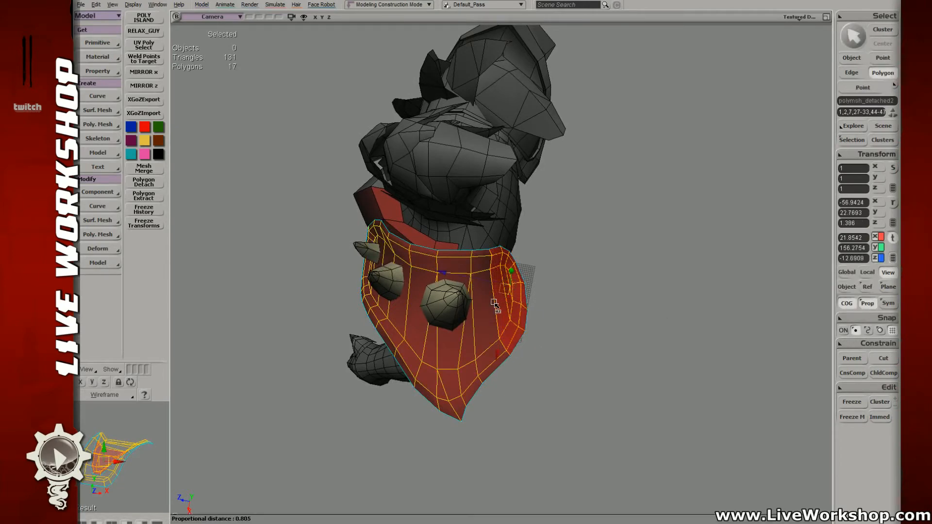
pyautogui.press('x')
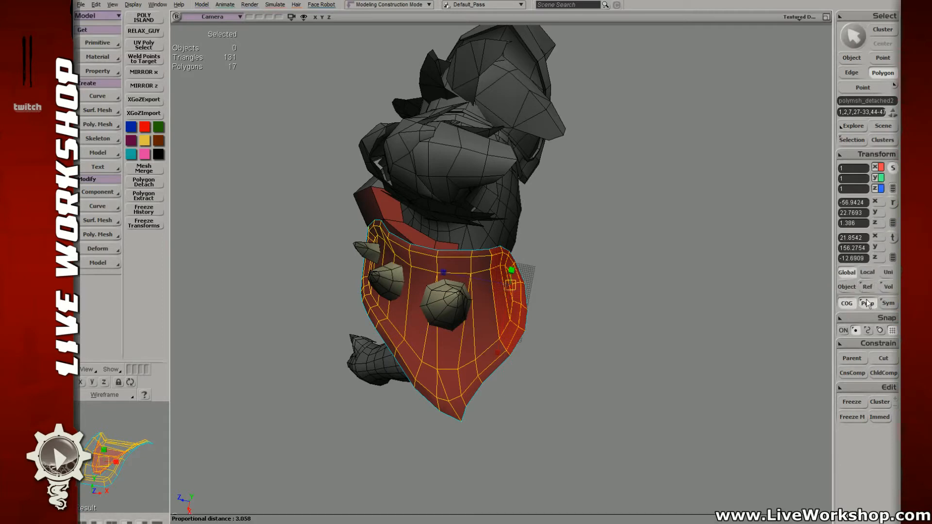
# - Select the points along the shoulder pad's rear rim and set the proportional distance limit to 22.956
pyautogui.click(868, 303)
pyautogui.click(332, 184)
pyautogui.press('t')
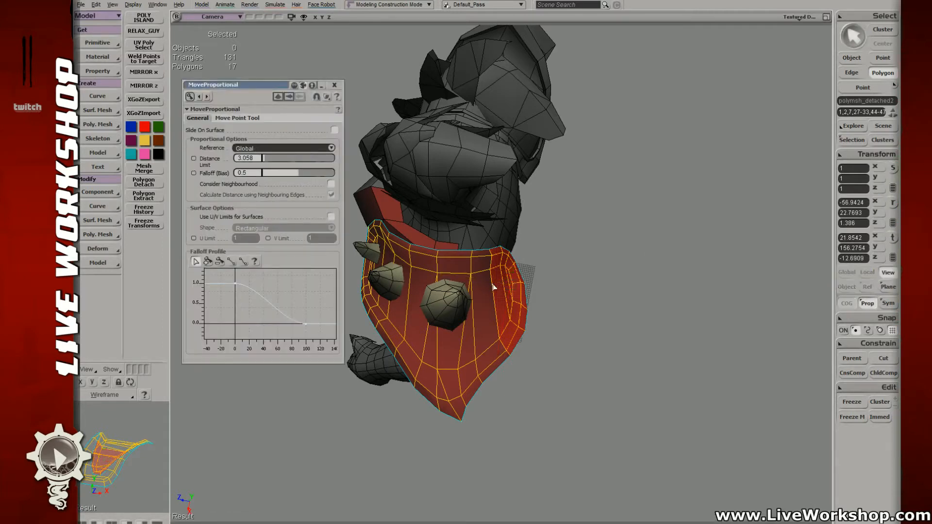
pyautogui.moveTo(486, 241); pyautogui.dragTo(563, 373)
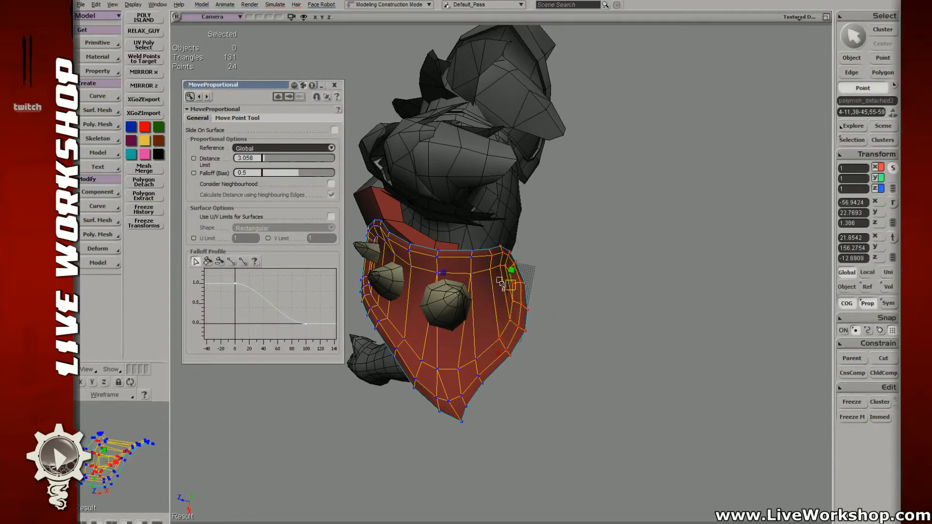
pyautogui.moveTo(264, 156); pyautogui.dragTo(281, 159)
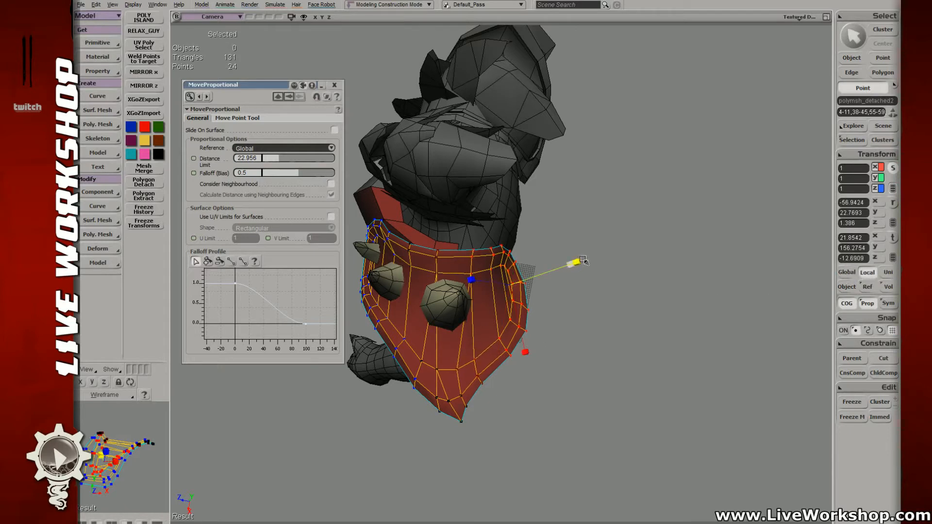
# - Scale the rear rim points slightly and move them backward with proportional falloff to extend the shoulder pad
pyautogui.moveTo(590, 260); pyautogui.dragTo(586, 261)
pyautogui.press('v')
pyautogui.moveTo(514, 283); pyautogui.dragTo(527, 279)
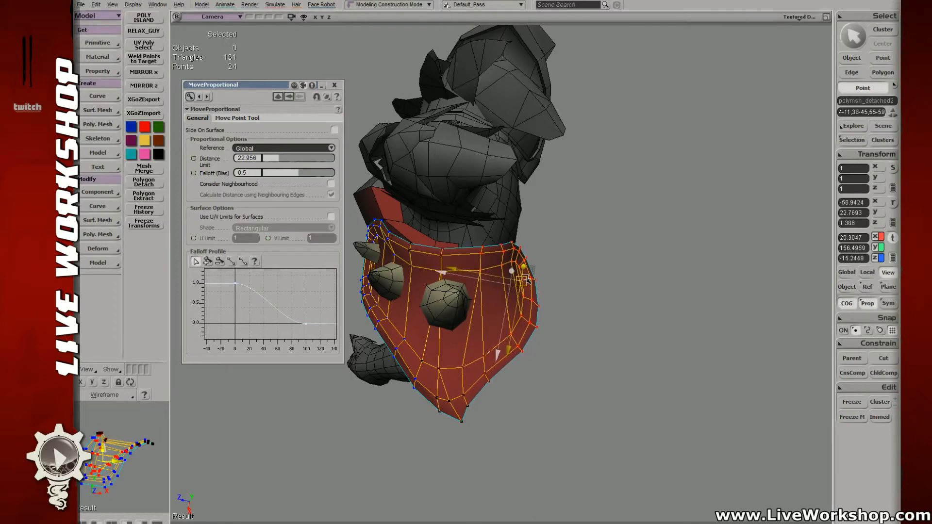
pyautogui.press('space')
pyautogui.click(616, 272)
# - Turn off proportional editing and close the render pass Explorer
pyautogui.press('8')
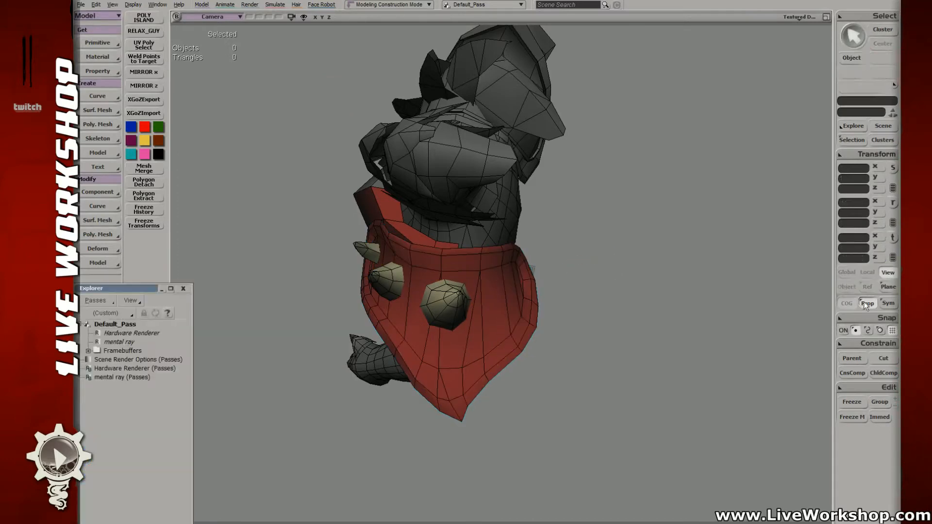
pyautogui.click(865, 302)
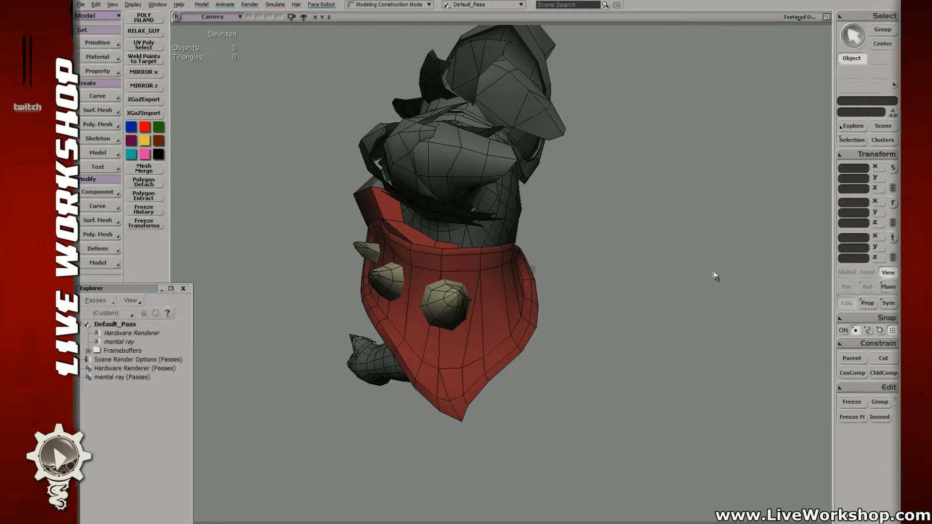
pyautogui.click(184, 289)
pyautogui.press('t')
pyautogui.scroll(-6, 353, 298)
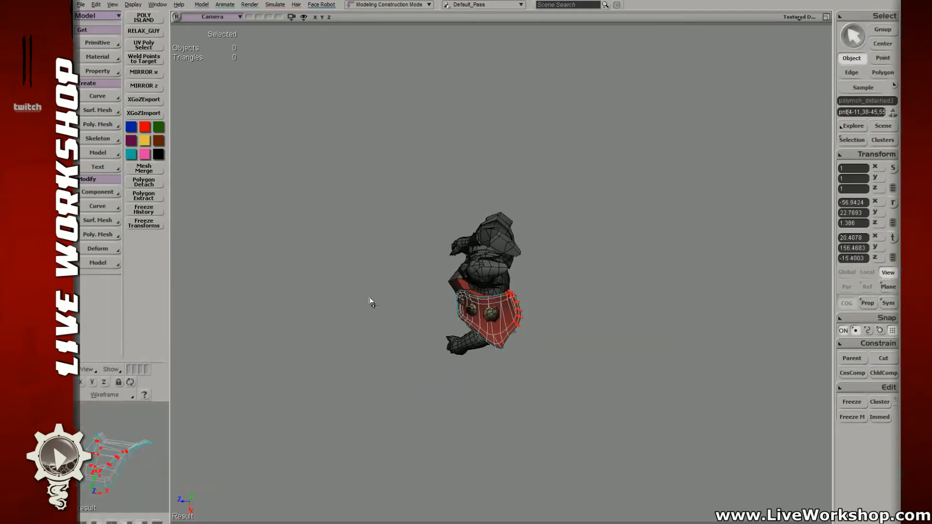
pyautogui.press('s')
pyautogui.moveTo(369, 301); pyautogui.dragTo(457, 316, button='right')
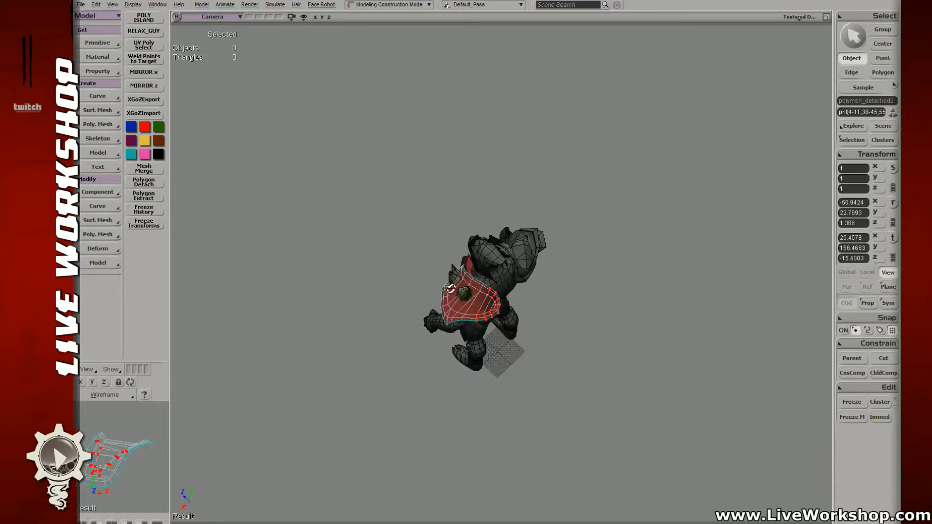
# - Examine the red shoulder pad and its spikes from above, behind and the side
pyautogui.moveTo(458, 315); pyautogui.dragTo(585, 352, button='middle')
pyautogui.moveTo(508, 340); pyautogui.dragTo(496, 247, button='right')
pyautogui.click(395, 285)
pyautogui.moveTo(496, 246); pyautogui.dragTo(541, 289, button='middle')
pyautogui.moveTo(540, 290); pyautogui.dragTo(480, 310)
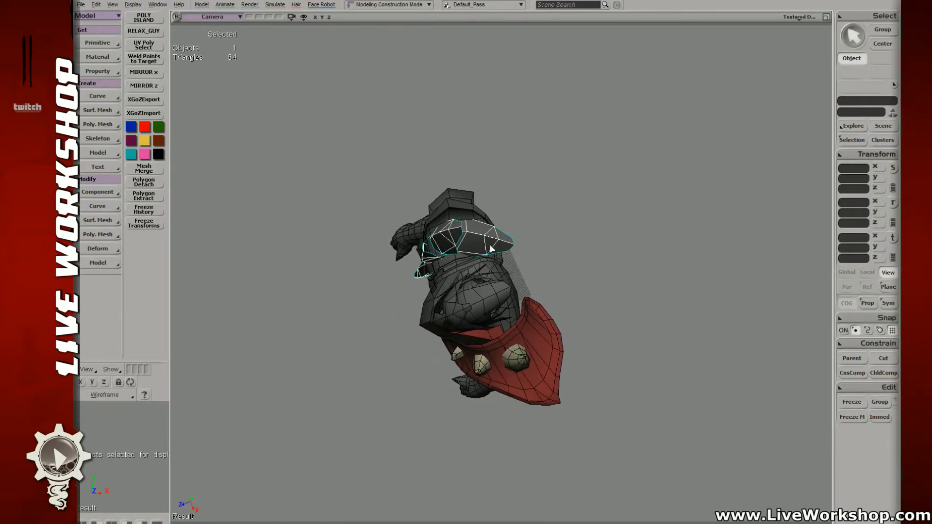
pyautogui.moveTo(474, 250); pyautogui.dragTo(485, 298, button='right')
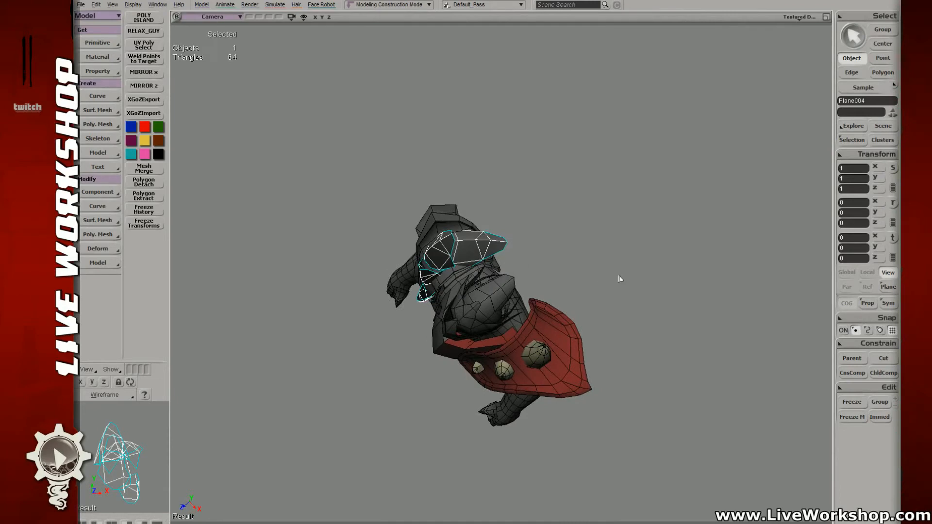
pyautogui.click(635, 313)
pyautogui.moveTo(592, 298); pyautogui.dragTo(557, 306)
# - Select the largest, rearmost shoulder spike, scale it uniformly to about 1.22 and reposition it on the pad
pyautogui.press('space')
pyautogui.click(507, 272)
pyautogui.moveTo(544, 291); pyautogui.dragTo(516, 280, button='middle')
pyautogui.press('x')
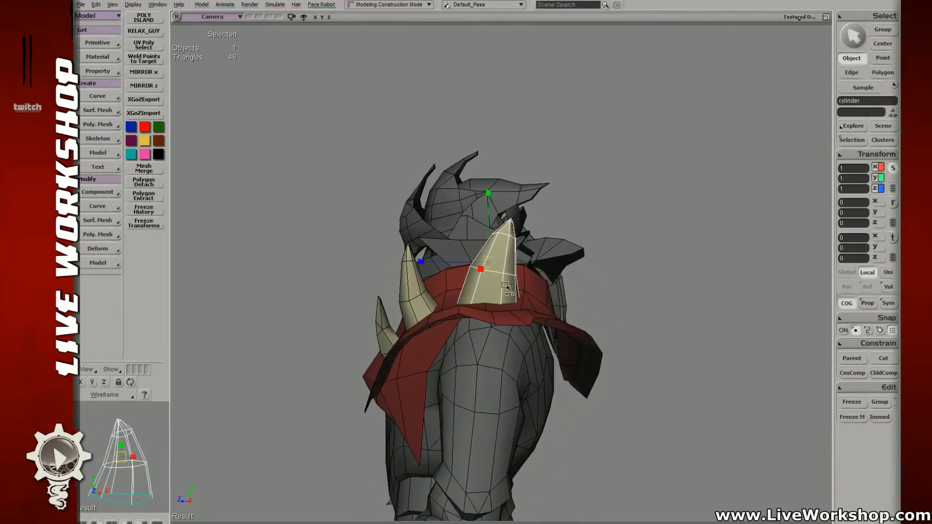
pyautogui.press('4')
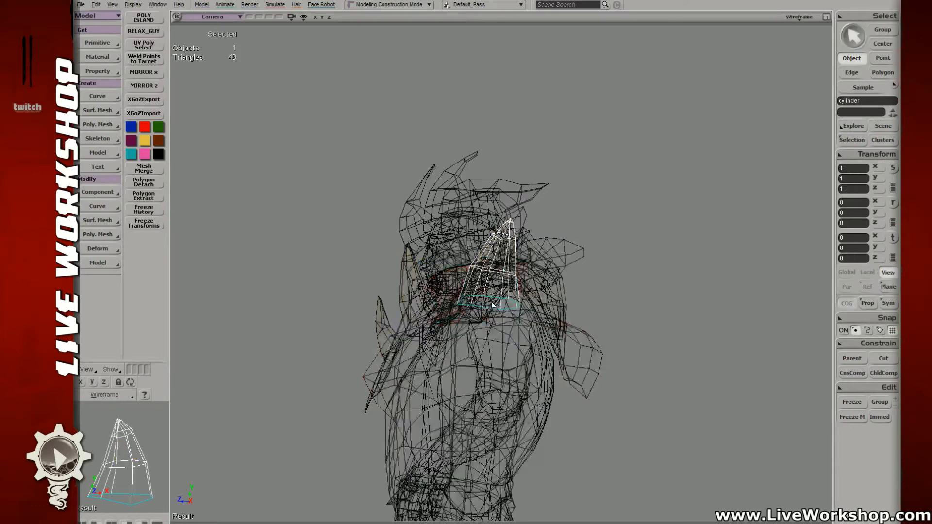
pyautogui.press('6')
pyautogui.moveTo(500, 307); pyautogui.dragTo(549, 316, button='middle')
pyautogui.moveTo(549, 316); pyautogui.dragTo(539, 316)
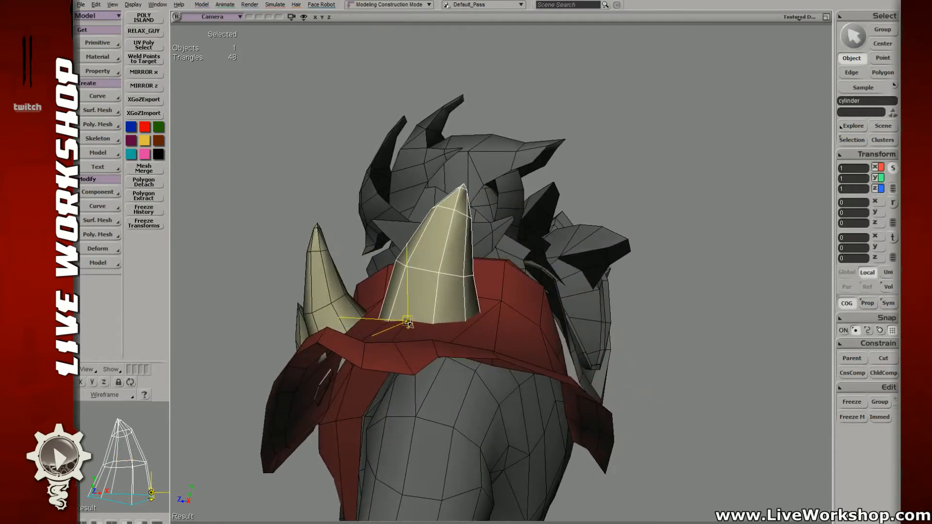
pyautogui.moveTo(409, 322); pyautogui.dragTo(500, 306, button='right')
pyautogui.moveTo(519, 309); pyautogui.dragTo(544, 314)
pyautogui.press('v')
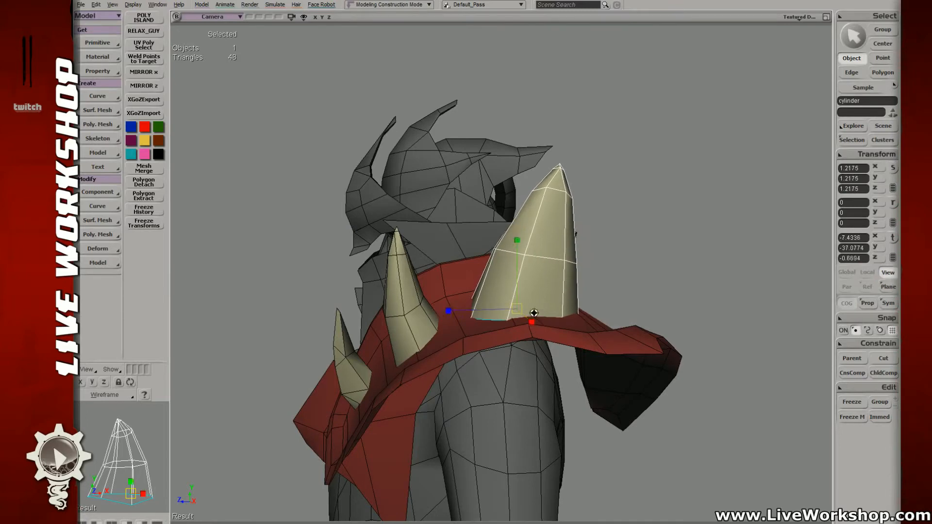
# - Rotate the largest spike to about 1.45 degrees on X and shift it slightly backward on the pad
pyautogui.moveTo(533, 312); pyautogui.dragTo(480, 297, button='right')
pyautogui.moveTo(481, 297); pyautogui.dragTo(473, 295, button='middle')
pyautogui.press('x')
pyautogui.press('c')
pyautogui.moveTo(508, 244); pyautogui.dragTo(513, 244)
pyautogui.press('v')
pyautogui.moveTo(513, 245)
pyautogui.mouseDown(button='right')
pyautogui.moveTo(485, 258)
pyautogui.moveTo(515, 253)
pyautogui.mouseUp(button='right')
# - Select the four rear points of the largest spike's middle ring and move them to curve its back side
pyautogui.press('4')
pyautogui.press('t')
pyautogui.press('5')
pyautogui.moveTo(514, 248)
pyautogui.keyDown('shift'); pyautogui.mouseDown()
pyautogui.moveTo(540, 277)
pyautogui.moveTo(512, 258)
pyautogui.mouseUp(); pyautogui.keyUp('shift')
pyautogui.press('v')
# - Select all the points in the largest spike's upper section and shift the tip slightly
pyautogui.press('4')
pyautogui.press('t')
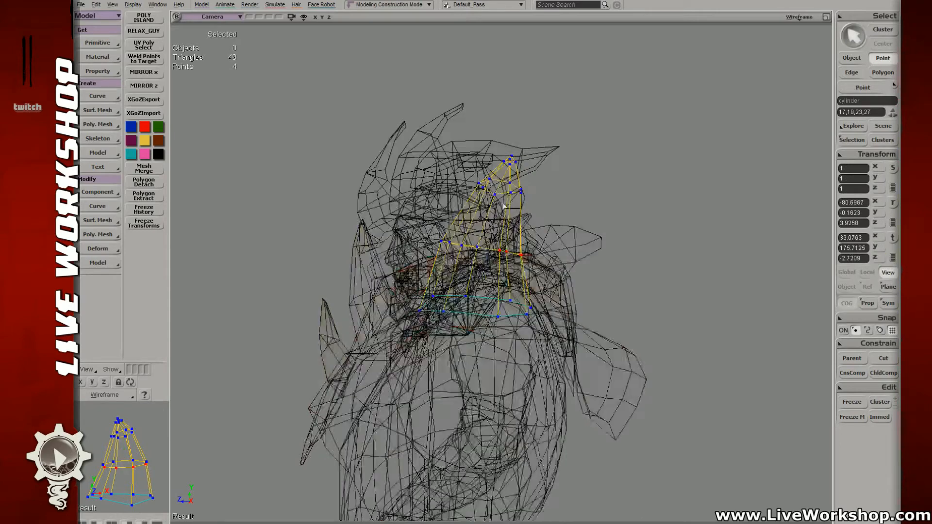
pyautogui.moveTo(470, 148); pyautogui.dragTo(569, 223)
pyautogui.press('5')
pyautogui.press('v')
pyautogui.moveTo(506, 173); pyautogui.dragTo(502, 178)
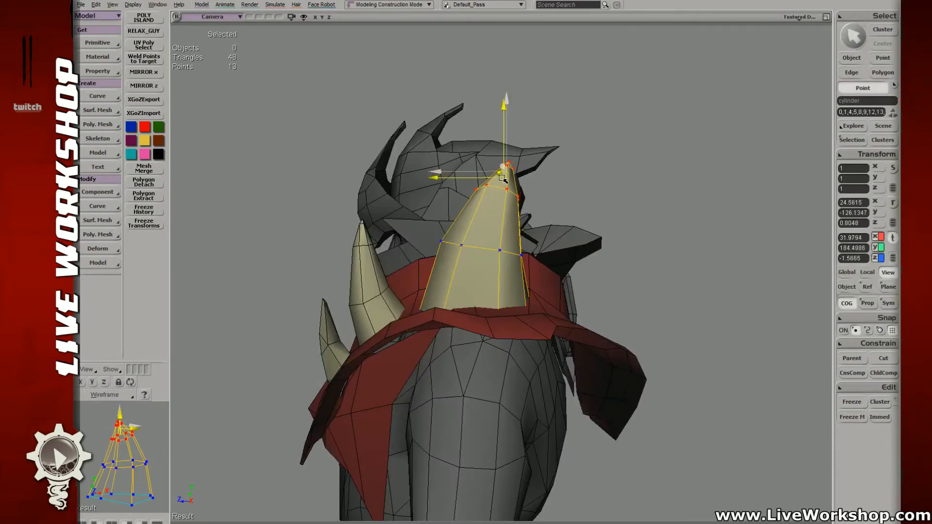
# - Adjust the largest spike's tip points and the outer points of its upper ring as seen from the front
pyautogui.moveTo(491, 201); pyautogui.dragTo(574, 188, button='right')
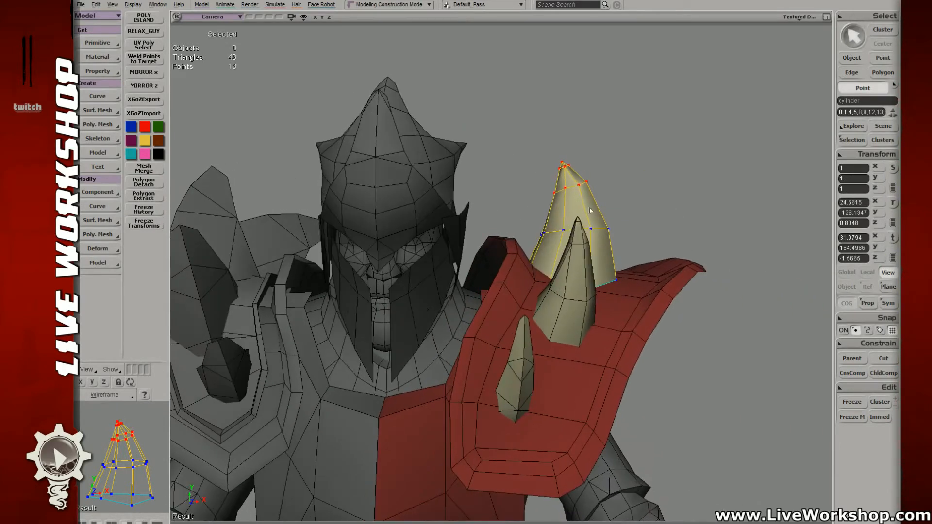
pyautogui.press('t')
pyautogui.press('4')
pyautogui.press('5')
pyautogui.moveTo(552, 153); pyautogui.dragTo(585, 183)
pyautogui.press('v')
pyautogui.press('t')
pyautogui.click(586, 182)
pyautogui.press('v')
pyautogui.press('t')
pyautogui.click(579, 186)
pyautogui.press('v')
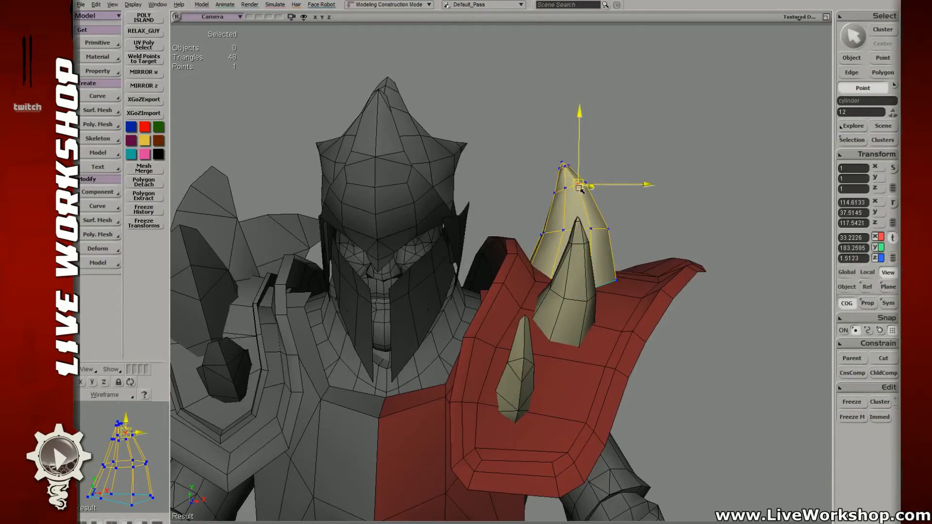
# - Move the two outer points of the largest spike's middle ring, refining the front one in side view
pyautogui.press('t')
pyautogui.click(606, 228)
pyautogui.press('v')
pyautogui.press('t')
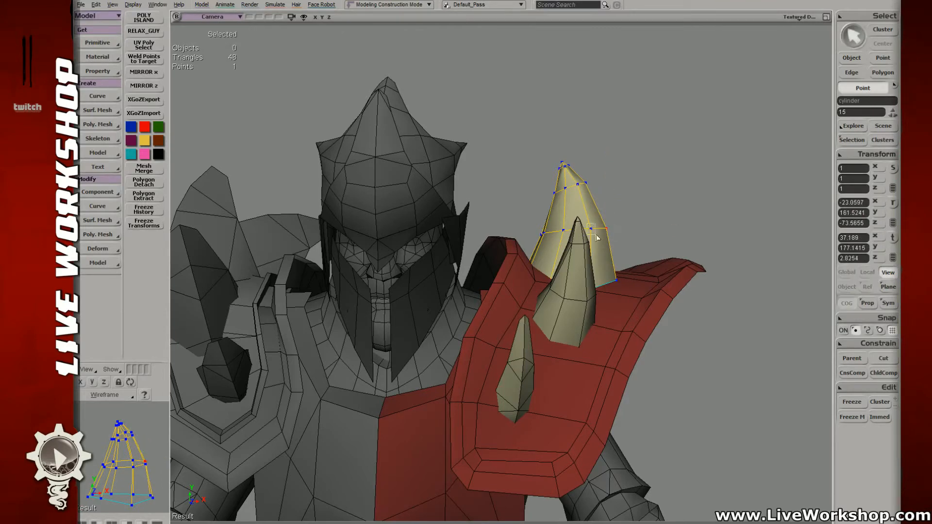
pyautogui.click(591, 229)
pyautogui.press('v')
pyautogui.press('s')
pyautogui.moveTo(640, 219); pyautogui.dragTo(443, 239, button='right')
pyautogui.press('v')
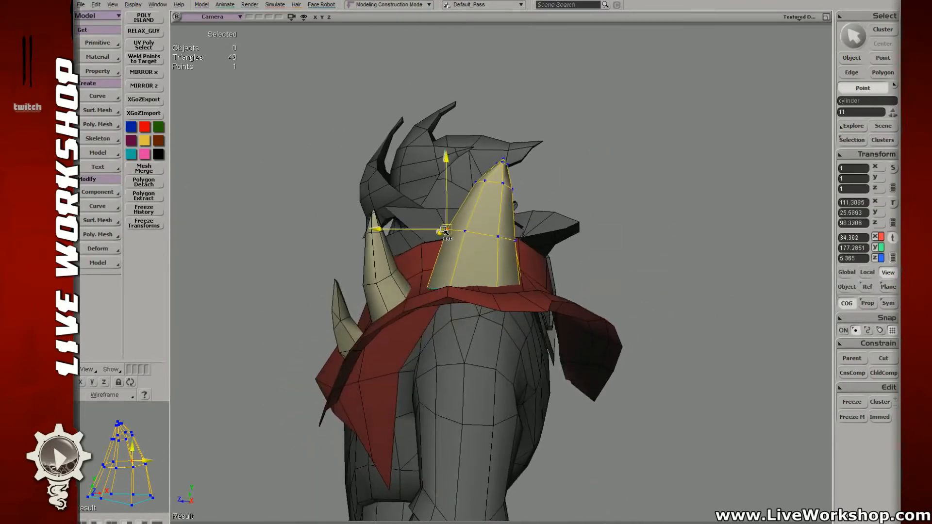
pyautogui.moveTo(444, 238); pyautogui.dragTo(446, 239)
# - Move the three rear points of the largest spike's upper ring and return to object selection
pyautogui.press('t')
pyautogui.moveTo(501, 181); pyautogui.dragTo(512, 191)
pyautogui.press('v')
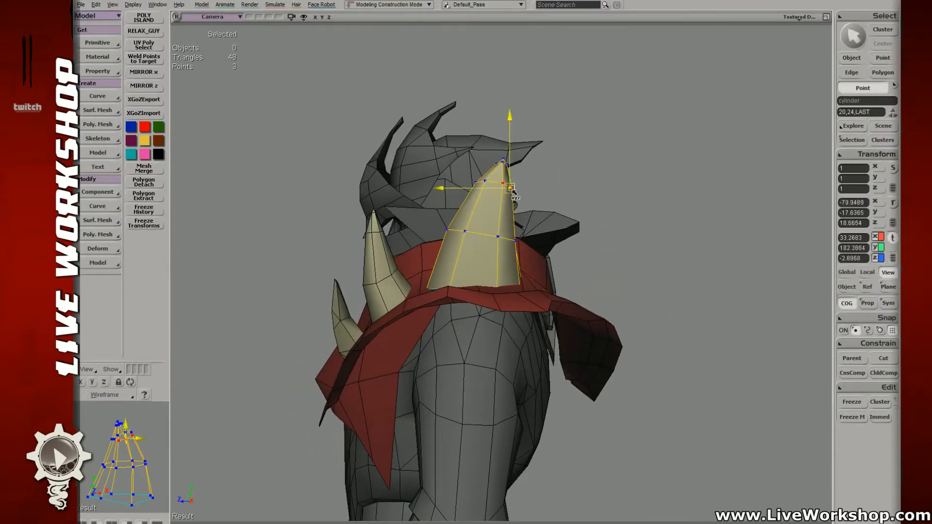
pyautogui.click(578, 167)
pyautogui.press('space')
# - Review the reshaped spike and the shoulder pad on the whole figure from the side, front and above
pyautogui.press('s')
pyautogui.moveTo(579, 167); pyautogui.dragTo(626, 170, button='right')
pyautogui.click(626, 170)
pyautogui.press('s')
pyautogui.moveTo(626, 170); pyautogui.dragTo(445, 281, button='middle')
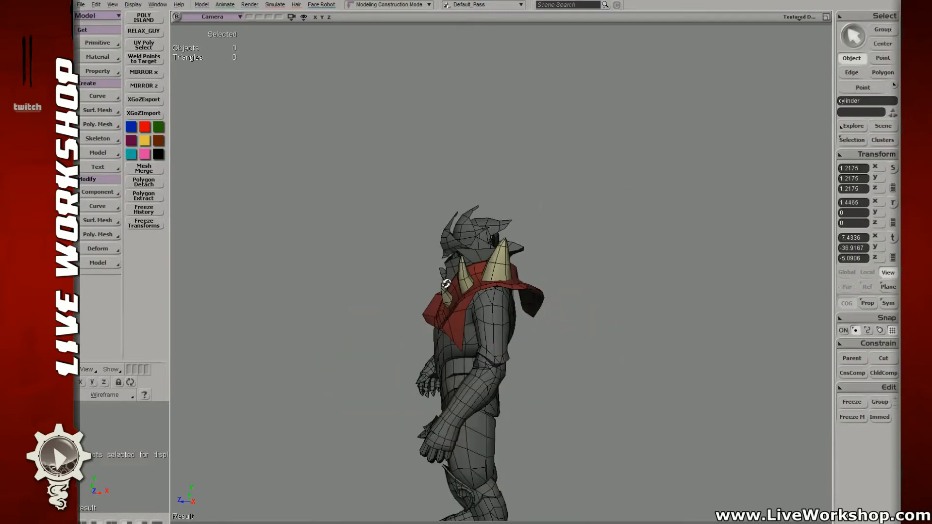
pyautogui.moveTo(445, 281); pyautogui.dragTo(466, 223, button='right')
pyautogui.moveTo(466, 222); pyautogui.dragTo(534, 228, button='middle')
pyautogui.moveTo(534, 228); pyautogui.dragTo(542, 245, button='right')
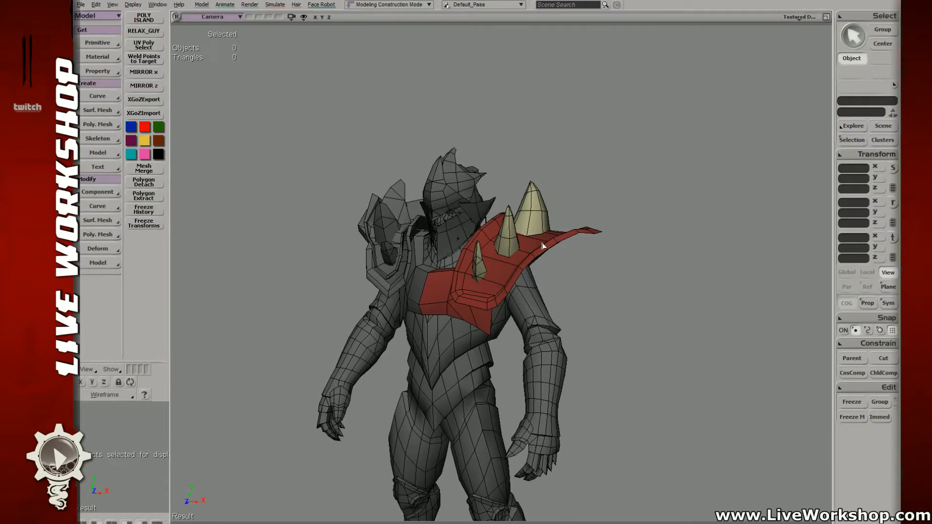
pyautogui.press('s')
pyautogui.moveTo(505, 224)
pyautogui.mouseDown(button='right')
pyautogui.moveTo(529, 235)
pyautogui.moveTo(520, 233)
pyautogui.mouseUp(button='right')
pyautogui.moveTo(521, 233); pyautogui.dragTo(527, 233)
pyautogui.moveTo(528, 233); pyautogui.dragTo(568, 245, button='middle')
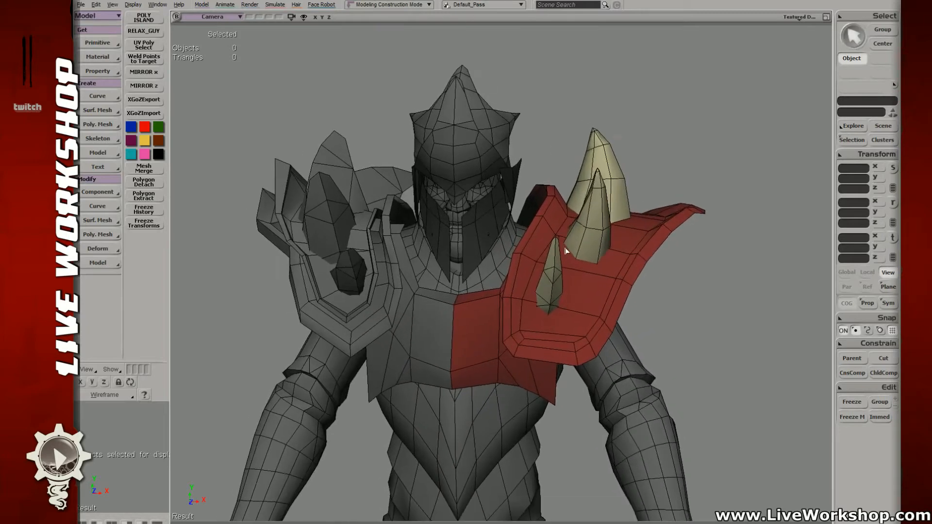
pyautogui.moveTo(561, 245); pyautogui.dragTo(528, 269, button='right')
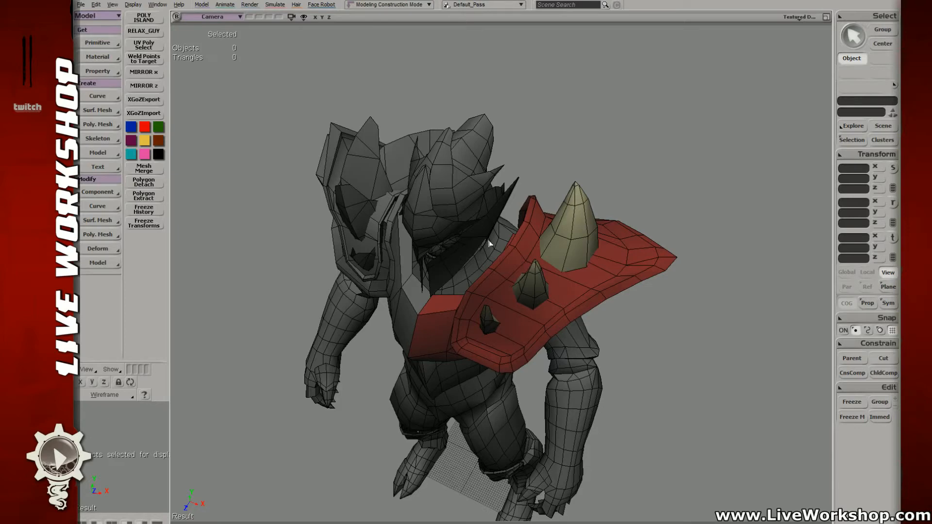
# - Select the middle spike and reposition the two points at the front of its base
pyautogui.moveTo(537, 264); pyautogui.dragTo(524, 247)
pyautogui.click(467, 241)
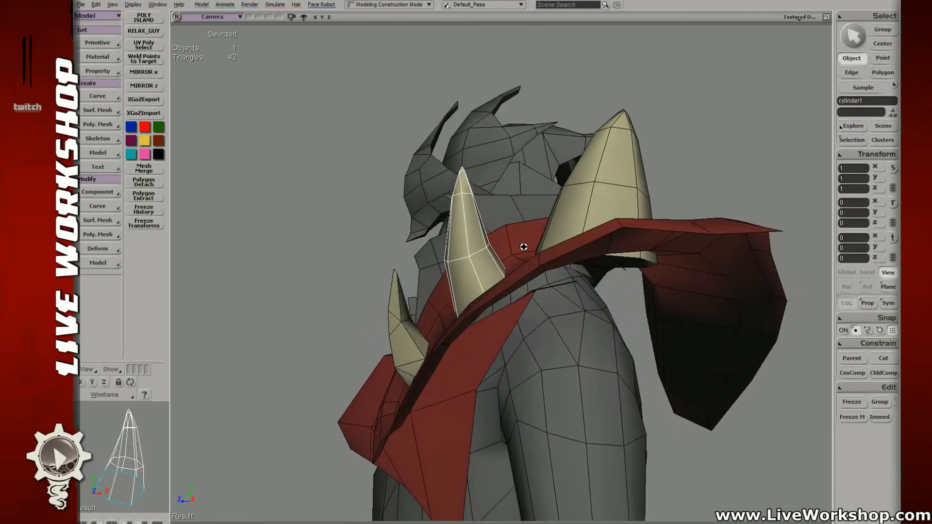
pyautogui.press('4')
pyautogui.press('t')
pyautogui.press('5')
pyautogui.moveTo(447, 311)
pyautogui.mouseDown()
pyautogui.moveTo(465, 327)
pyautogui.moveTo(457, 323)
pyautogui.mouseUp()
pyautogui.press('v')
# - Weld the close points at the front of the middle spike's base and adjust the adjoining base edge
pyautogui.press('4')
pyautogui.press('t')
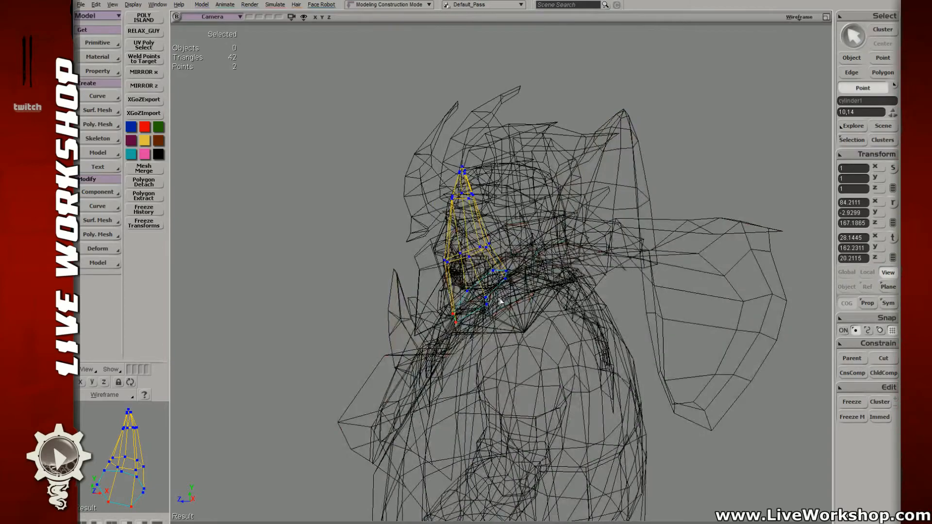
pyautogui.moveTo(499, 299); pyautogui.dragTo(528, 358)
pyautogui.moveTo(551, 401)
pyautogui.mouseDown()
pyautogui.moveTo(601, 343)
pyautogui.moveTo(599, 327)
pyautogui.mouseUp()
pyautogui.press('.')
pyautogui.press('5')
pyautogui.press('e')
pyautogui.click(567, 310)
pyautogui.press('v')
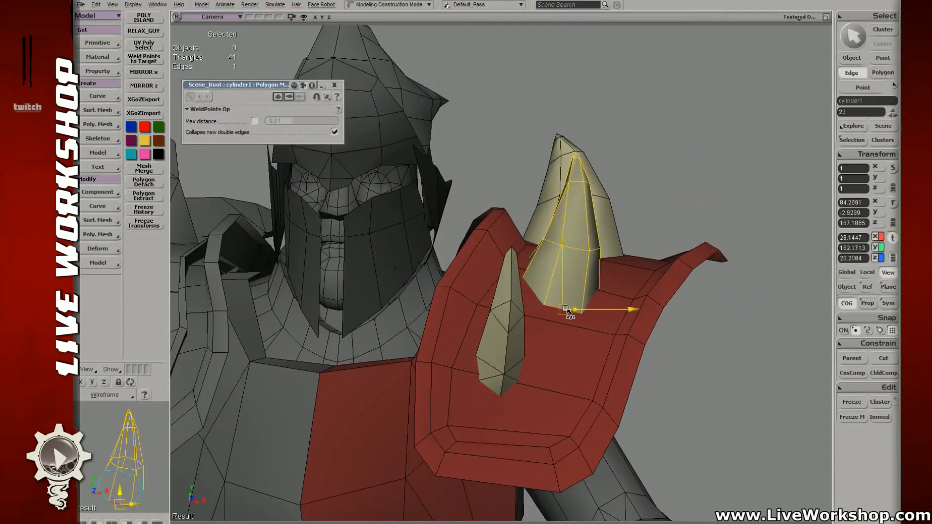
pyautogui.press('space')
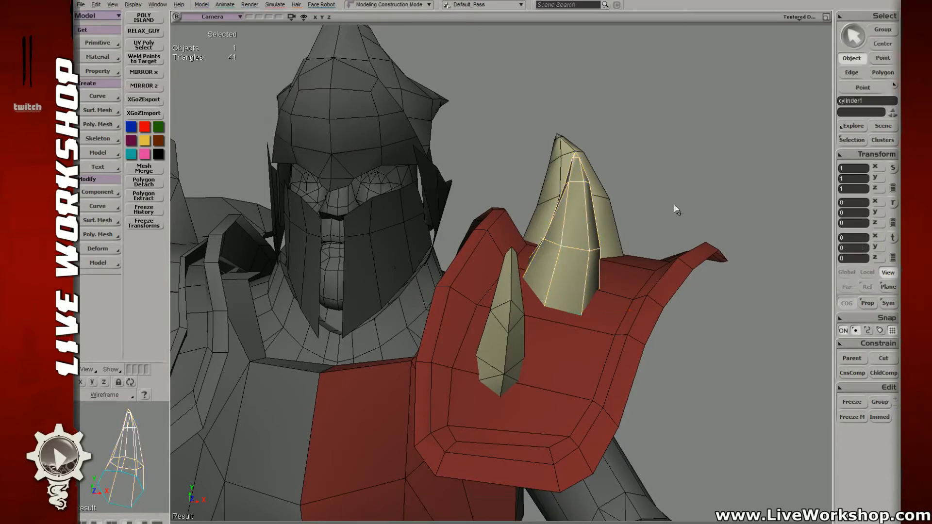
# - Examine the three spikes and the shoulder pad from the front and from above
pyautogui.moveTo(616, 267); pyautogui.dragTo(573, 256)
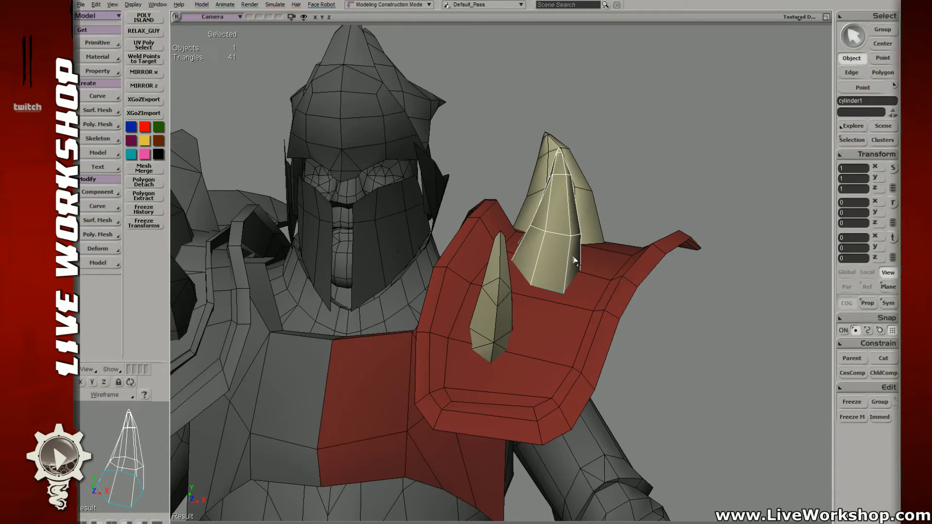
pyautogui.press('s')
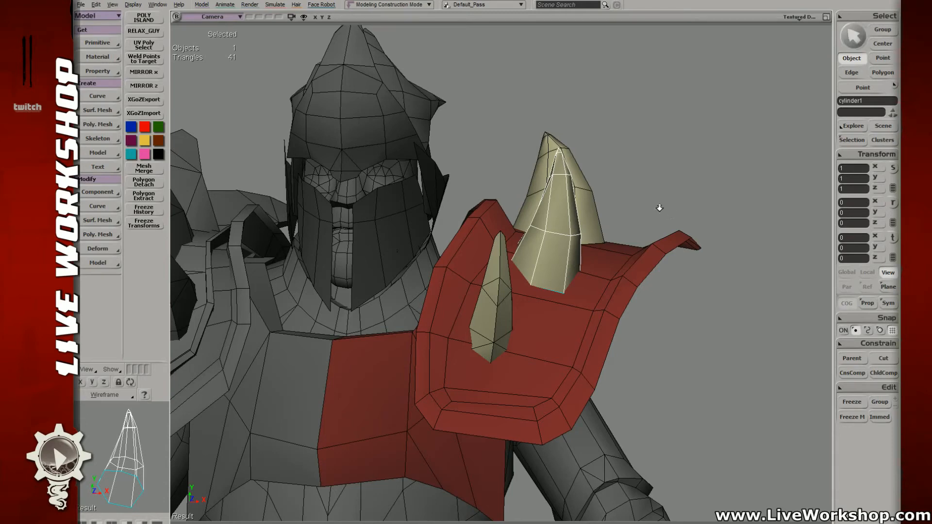
pyautogui.moveTo(657, 207); pyautogui.dragTo(540, 285, button='middle')
pyautogui.moveTo(540, 285); pyautogui.dragTo(500, 290, button='right')
pyautogui.moveTo(501, 290); pyautogui.dragTo(564, 309, button='middle')
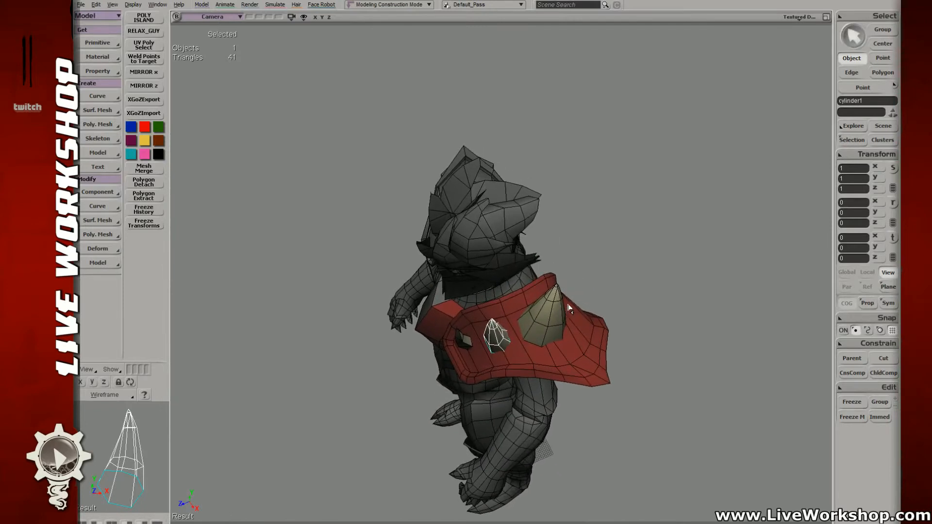
pyautogui.press('s')
pyautogui.moveTo(517, 263); pyautogui.dragTo(480, 308, button='right')
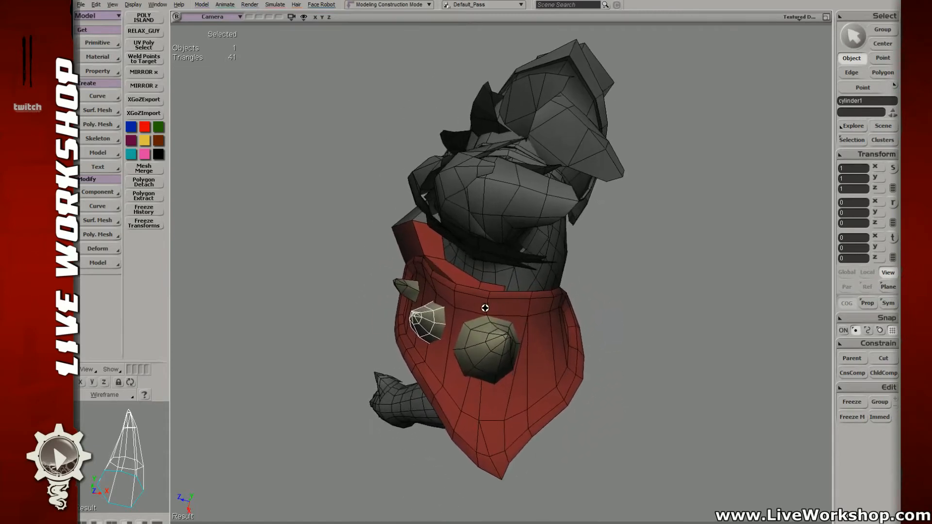
# - Select the red shoulder pad and move the two short edges on its neck-side rim beside the largest spike
pyautogui.click(495, 309)
pyautogui.press('e')
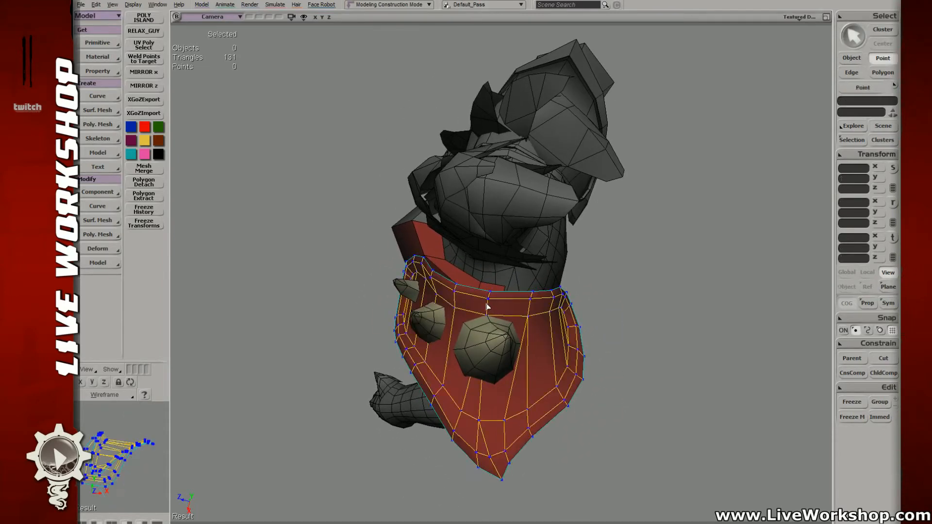
pyautogui.click(487, 304)
pyautogui.press('v')
pyautogui.moveTo(488, 305); pyautogui.dragTo(490, 306)
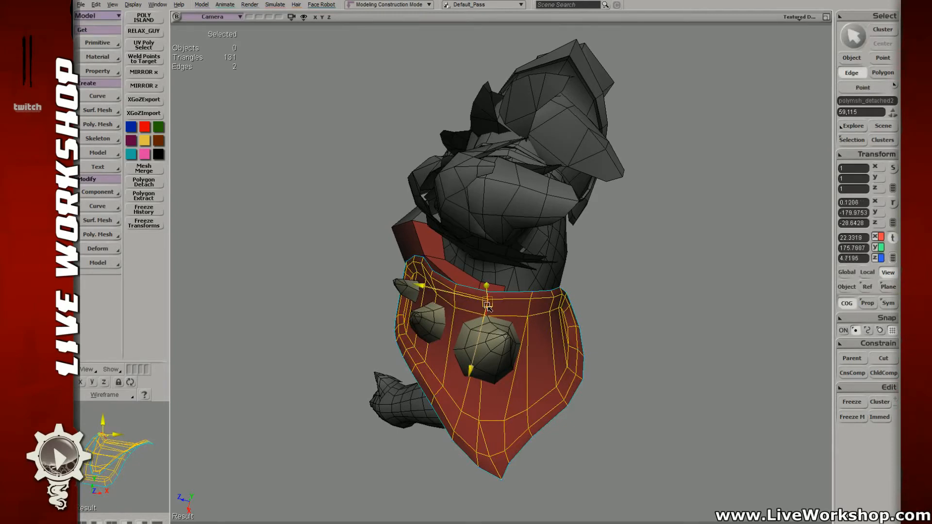
# - Move the next pair of short edges toward the rear along the shoulder pad's neck-side rim
pyautogui.press('e')
pyautogui.click(532, 296)
pyautogui.keyDown('shift'); pyautogui.click(529, 307); pyautogui.keyUp('shift')
pyautogui.press('v')
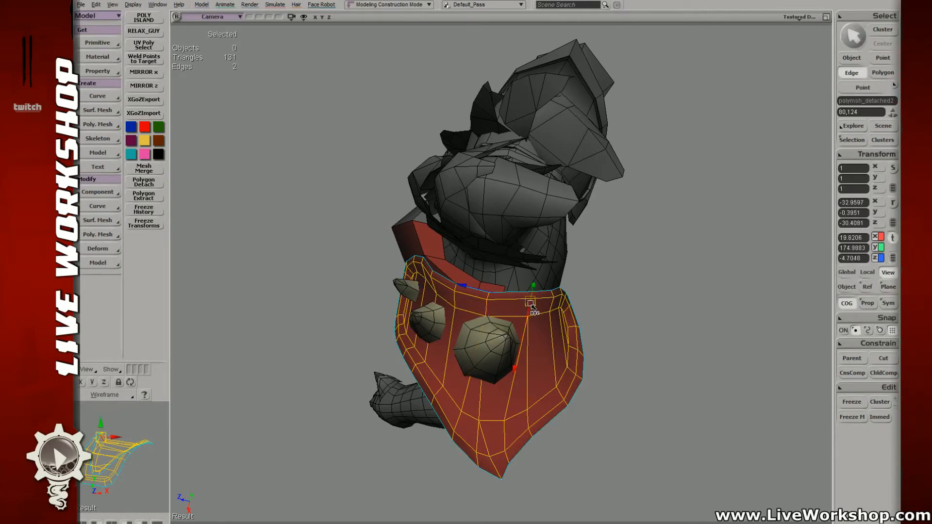
pyautogui.click(637, 287)
pyautogui.press('space')
pyautogui.moveTo(637, 287); pyautogui.dragTo(594, 297, button='right')
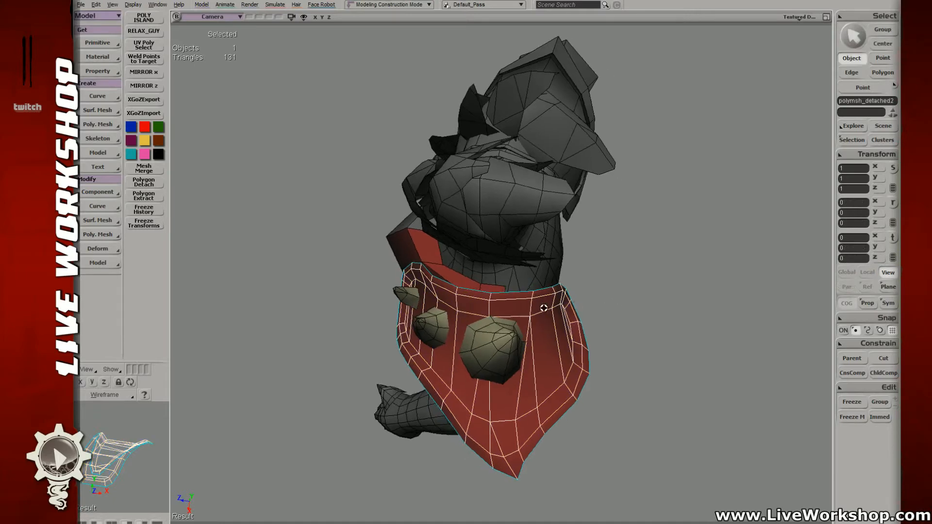
# - Adjust individual points on the pad's neck-side rim behind the largest spike and return to object selection
pyautogui.press('t')
pyautogui.click(532, 315)
pyautogui.press('v')
pyautogui.moveTo(533, 315); pyautogui.dragTo(534, 291)
pyautogui.click(534, 291)
pyautogui.press('v')
pyautogui.press('space')
# - Inspect the full figure's silhouette, body and shoulder armour from the sides and back
pyautogui.press('s')
pyautogui.moveTo(657, 291); pyautogui.dragTo(536, 187, button='right')
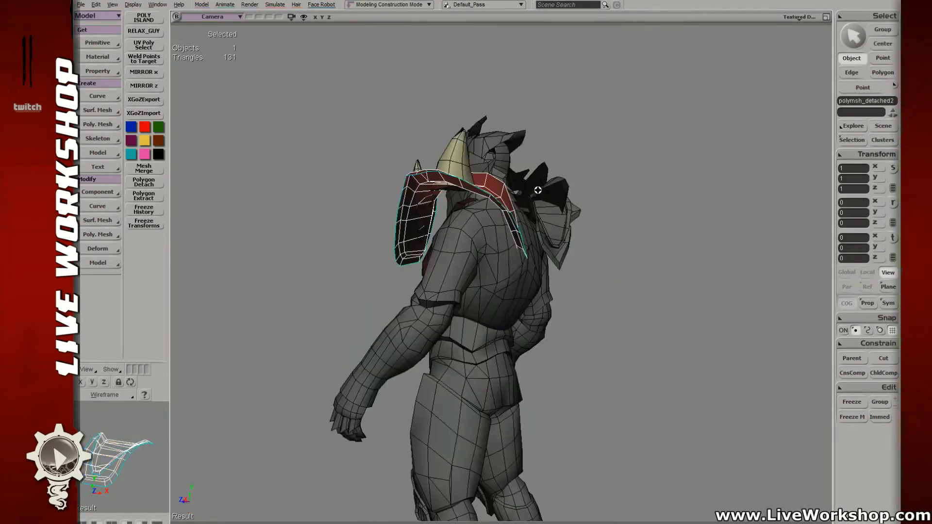
pyautogui.press('s')
pyautogui.moveTo(549, 259); pyautogui.dragTo(497, 296, button='right')
pyautogui.press('s')
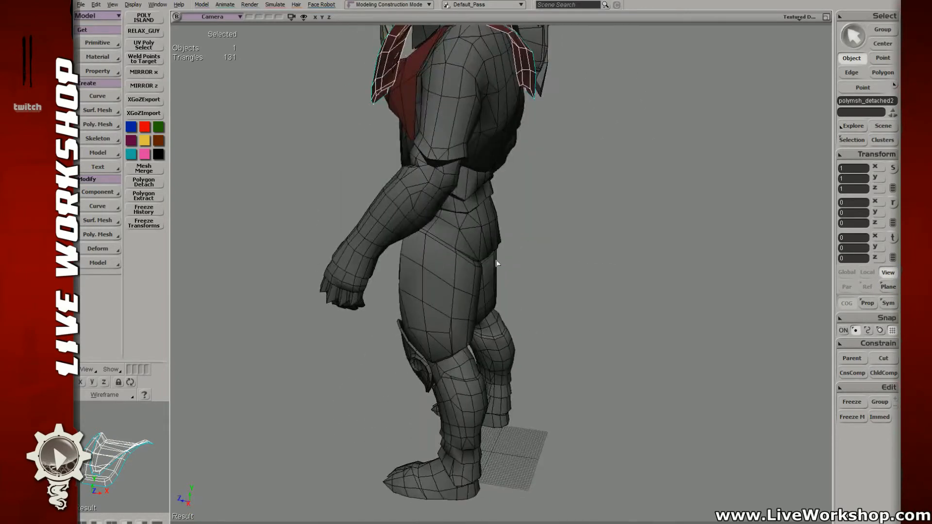
pyautogui.press('s')
pyautogui.moveTo(607, 341); pyautogui.dragTo(544, 310, button='middle')
pyautogui.moveTo(544, 310); pyautogui.dragTo(456, 286, button='right')
pyautogui.click(478, 269)
pyautogui.press('s')
pyautogui.moveTo(513, 303); pyautogui.dragTo(457, 245, button='right')
pyautogui.moveTo(457, 245); pyautogui.dragTo(549, 267, button='middle')
pyautogui.moveTo(549, 266); pyautogui.dragTo(465, 286, button='right')
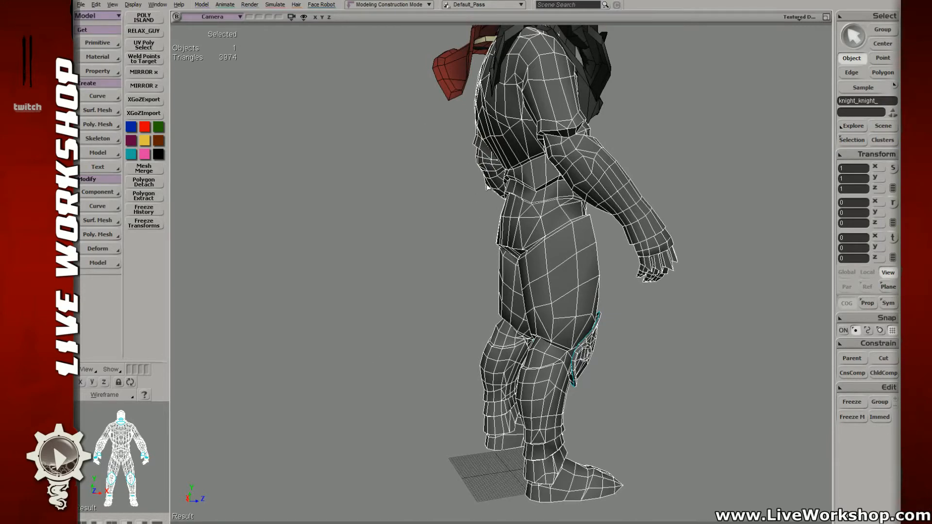
pyautogui.press('s')
pyautogui.moveTo(481, 170); pyautogui.dragTo(415, 188, button='middle')
pyautogui.moveTo(415, 188); pyautogui.dragTo(672, 197, button='right')
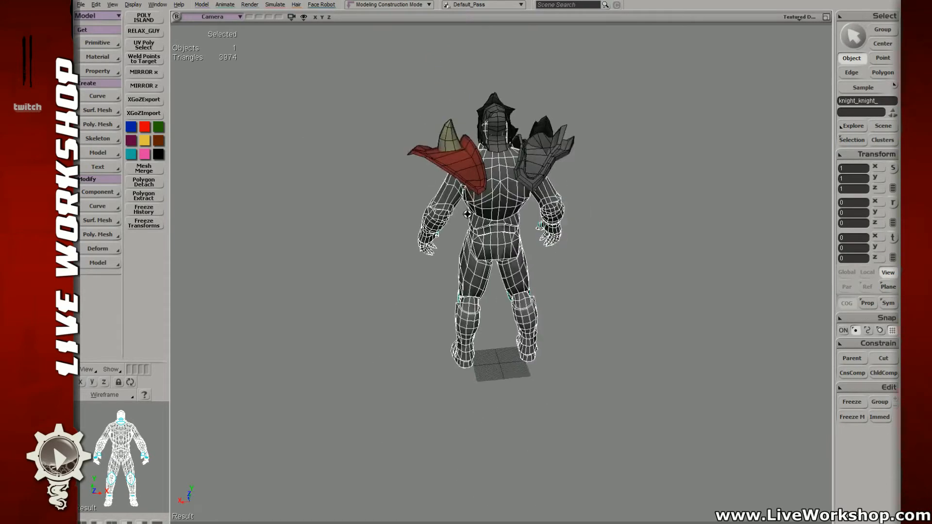
pyautogui.click(671, 197)
# - Select the three spikes together with the red shoulder pad and frame them in the view
pyautogui.press('s')
pyautogui.moveTo(672, 196); pyautogui.dragTo(458, 183, button='middle')
pyautogui.moveTo(458, 183); pyautogui.dragTo(522, 240, button='right')
pyautogui.click(515, 215)
pyautogui.keyDown('shift'); pyautogui.click(537, 194); pyautogui.keyUp('shift')
pyautogui.keyDown('shift'); pyautogui.click(554, 168); pyautogui.keyUp('shift')
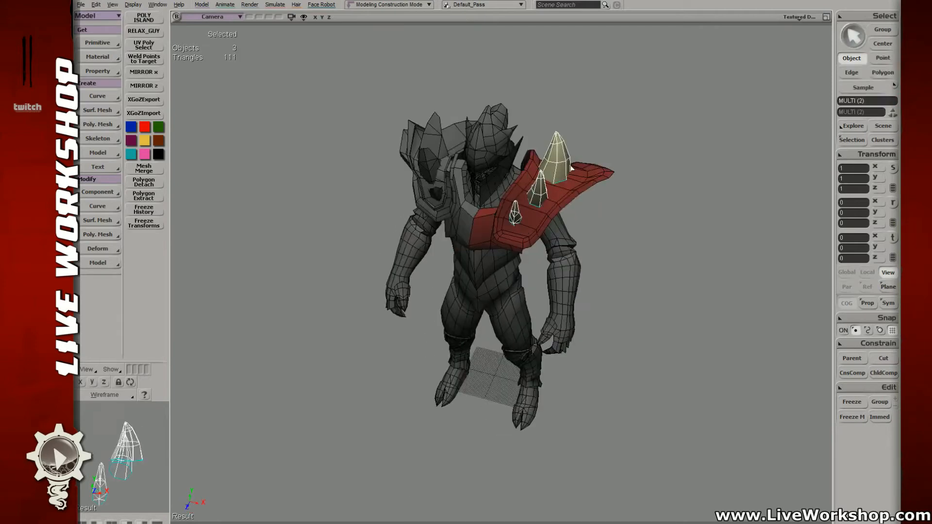
pyautogui.keyDown('shift'); pyautogui.click(575, 187); pyautogui.keyUp('shift')
pyautogui.moveTo(563, 194); pyautogui.dragTo(574, 211, button='middle')
pyautogui.press('f')
pyautogui.moveTo(518, 202); pyautogui.dragTo(523, 169, button='right')
pyautogui.moveTo(523, 169); pyautogui.dragTo(427, 164, button='middle')
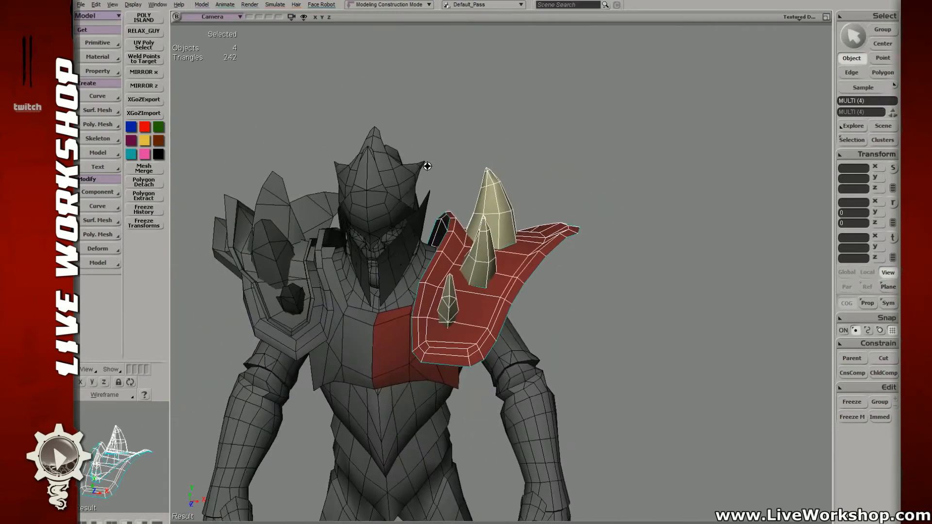
# - Duplicate the middle spike and move the copy to the rear side of the red shoulder pad
pyautogui.moveTo(587, 194); pyautogui.dragTo(486, 215, button='right')
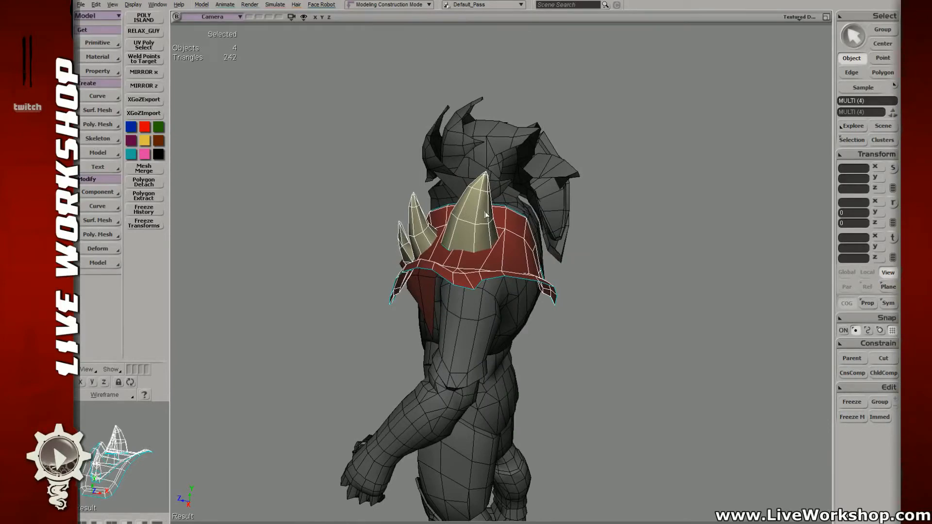
pyautogui.click(632, 193)
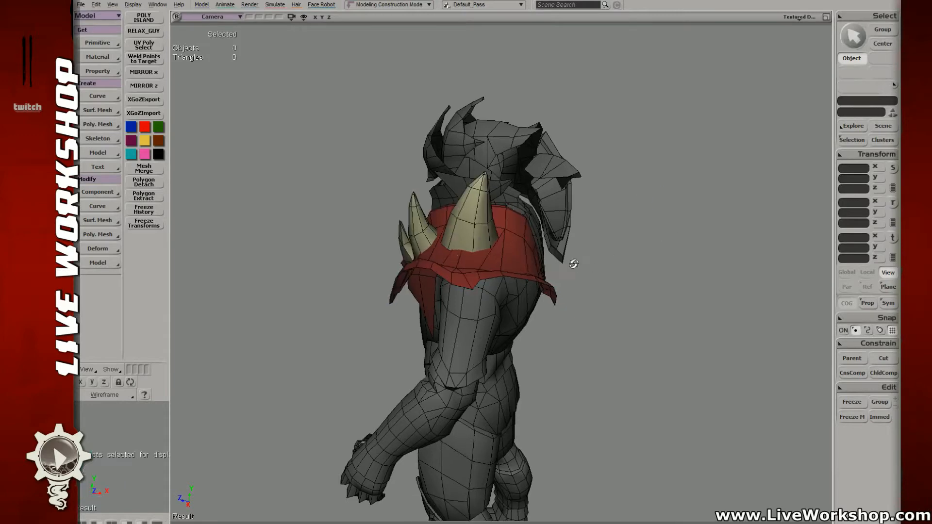
pyautogui.moveTo(572, 260); pyautogui.dragTo(497, 198, button='right')
pyautogui.click(497, 198)
pyautogui.click(435, 196)
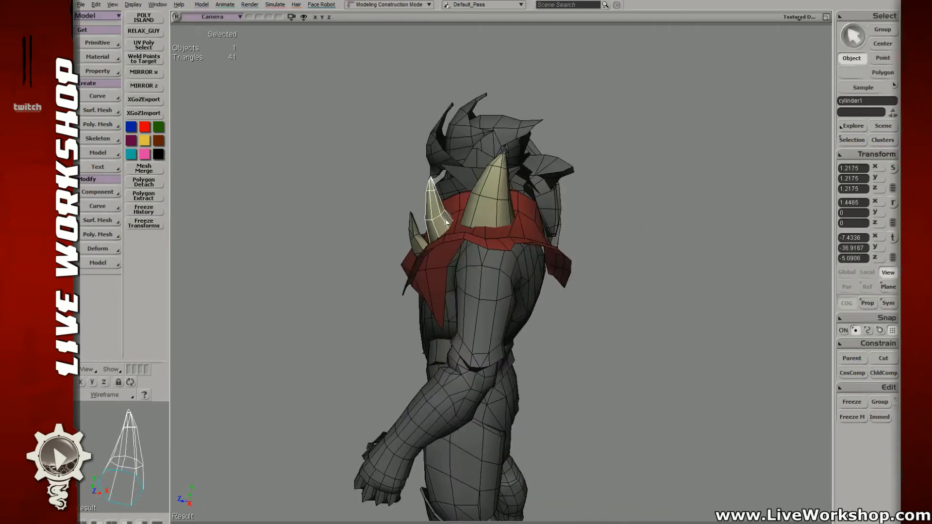
pyautogui.press('v')
pyautogui.moveTo(438, 170); pyautogui.dragTo(615, 233)
pyautogui.press('c')
pyautogui.moveTo(556, 197); pyautogui.dragTo(582, 212)
# - Place the copied spike on the pad's back slope and rotate it so it points rearward
pyautogui.press('s')
pyautogui.moveTo(581, 210); pyautogui.dragTo(505, 202, button='right')
pyautogui.press('v')
pyautogui.moveTo(484, 211); pyautogui.dragTo(500, 265)
pyautogui.press('c')
pyautogui.press('s')
pyautogui.moveTo(501, 265); pyautogui.dragTo(577, 237, button='right')
# - Stretch the rear spike along its length to a Y scale of 1.1605
pyautogui.press('x')
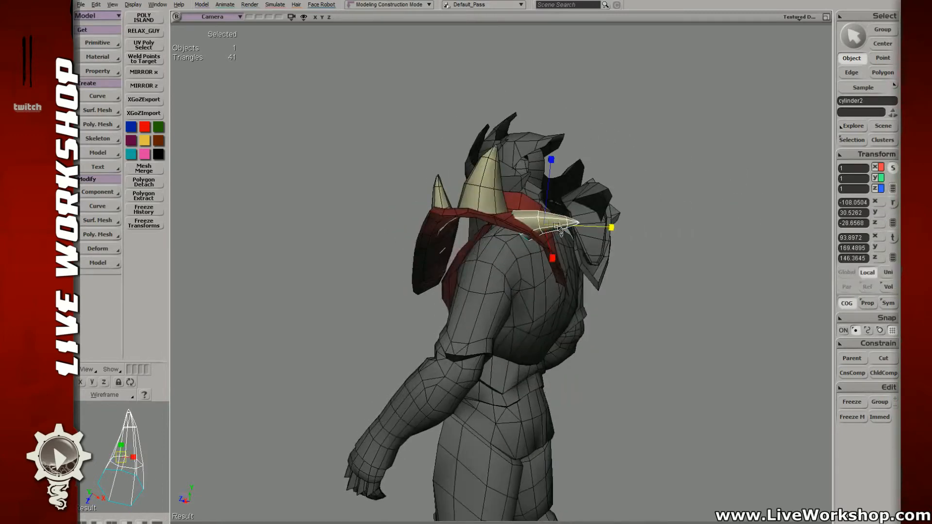
pyautogui.moveTo(577, 237); pyautogui.dragTo(581, 235)
pyautogui.press('s')
pyautogui.moveTo(546, 225); pyautogui.dragTo(547, 222, button='right')
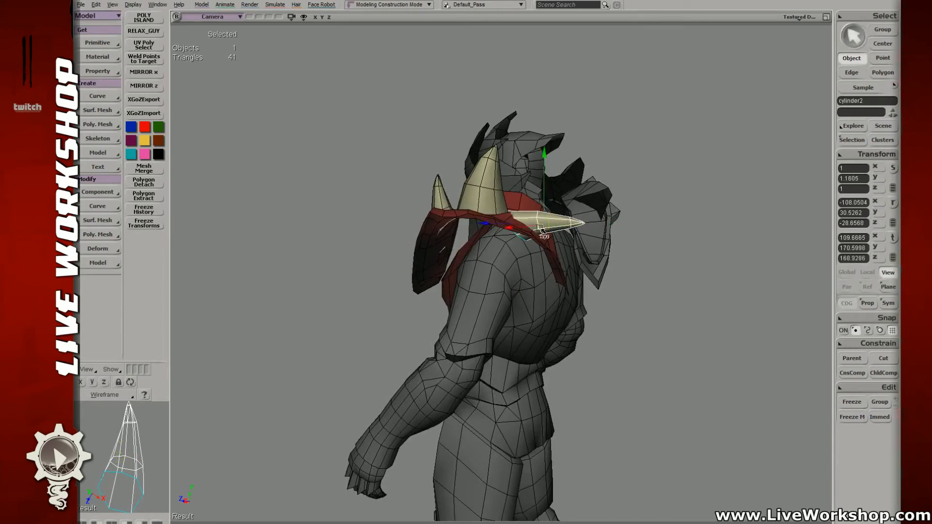
# - Shift the rear spike along the pad, adjust its angle and undo the last change
pyautogui.press('v')
pyautogui.moveTo(548, 225); pyautogui.dragTo(575, 196)
pyautogui.press('c')
pyautogui.press('space')
pyautogui.click(598, 196)
pyautogui.press('s')
pyautogui.hotkey('ctrl', 'z')
# - Rotate the rear spike further and thicken it to an X and Z scale of about 1.22
pyautogui.moveTo(613, 197); pyautogui.dragTo(538, 209, button='right')
pyautogui.press('s')
pyautogui.press('c')
pyautogui.moveTo(522, 235); pyautogui.dragTo(486, 228)
pyautogui.press('x')
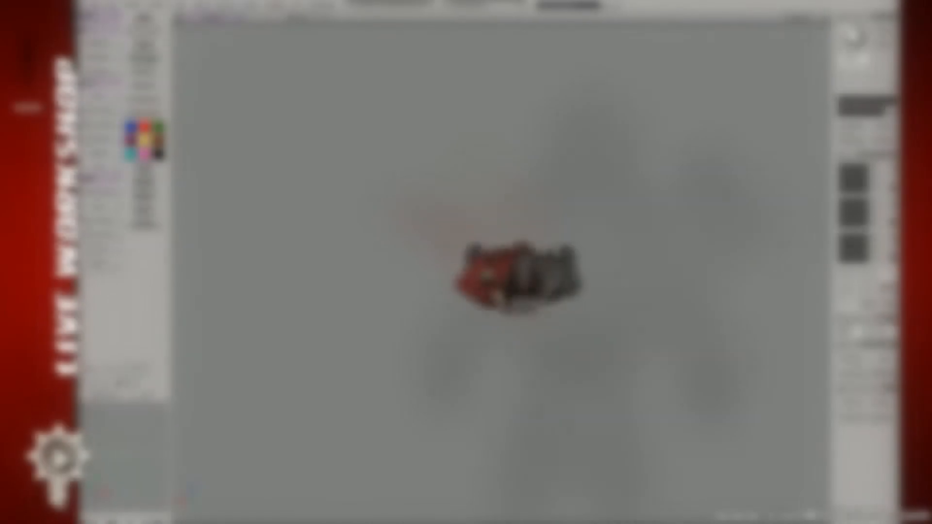
# - Check the rear spike from above and enlarge it to a scale of 1.3296, 1.1645 and 1.3296
pyautogui.moveTo(502, 264); pyautogui.dragTo(554, 264, button='middle')
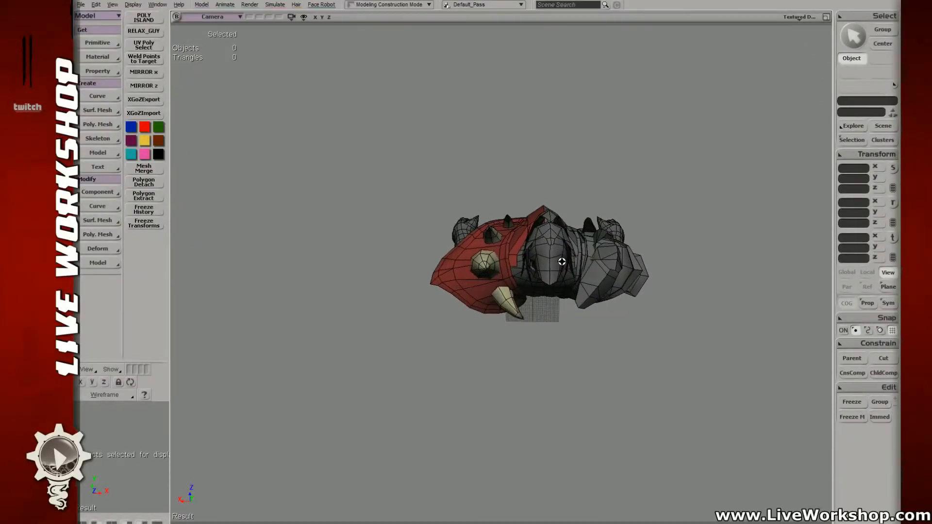
pyautogui.moveTo(562, 261); pyautogui.dragTo(527, 255, button='right')
pyautogui.click(517, 275)
pyautogui.moveTo(517, 275); pyautogui.dragTo(565, 251, button='middle')
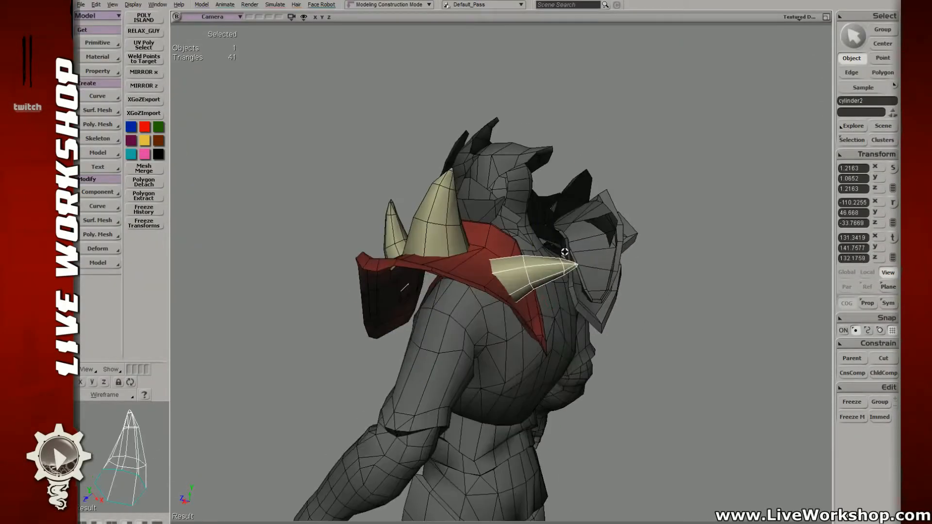
pyautogui.press('x')
pyautogui.moveTo(489, 275); pyautogui.dragTo(508, 272)
# - Rotate the rear spike to about -116, 47 and -38 degrees so it follows the pad's back slope
pyautogui.press('v')
pyautogui.moveTo(553, 268); pyautogui.dragTo(480, 274, button='right')
pyautogui.press('x')
pyautogui.press('c')
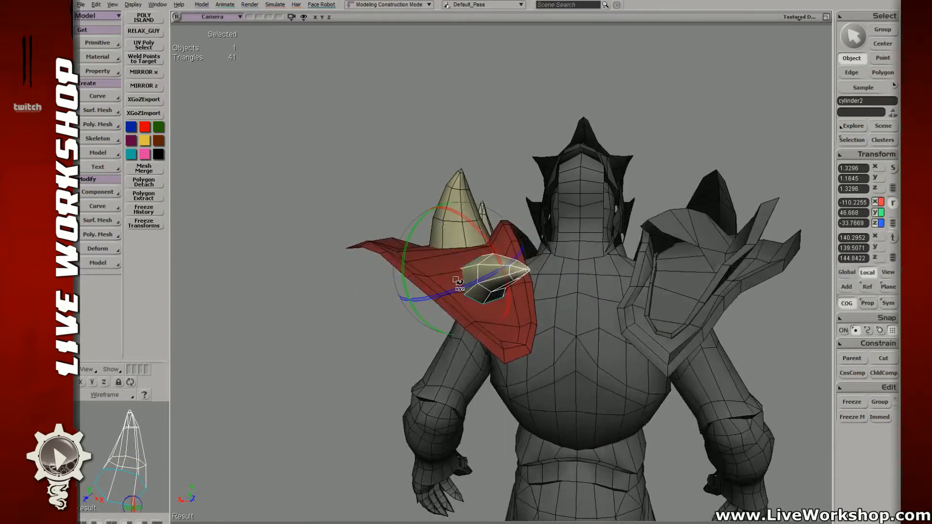
pyautogui.moveTo(481, 277); pyautogui.dragTo(460, 284)
pyautogui.moveTo(460, 284); pyautogui.dragTo(527, 305, button='right')
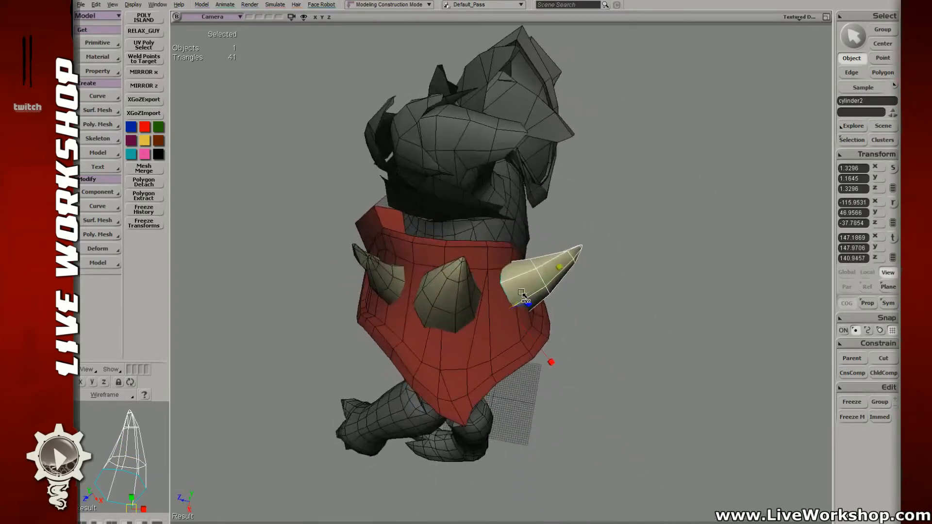
# - Move the rear spike slightly so its base sits in the pad's surface
pyautogui.press('v')
pyautogui.moveTo(513, 306); pyautogui.dragTo(515, 314)
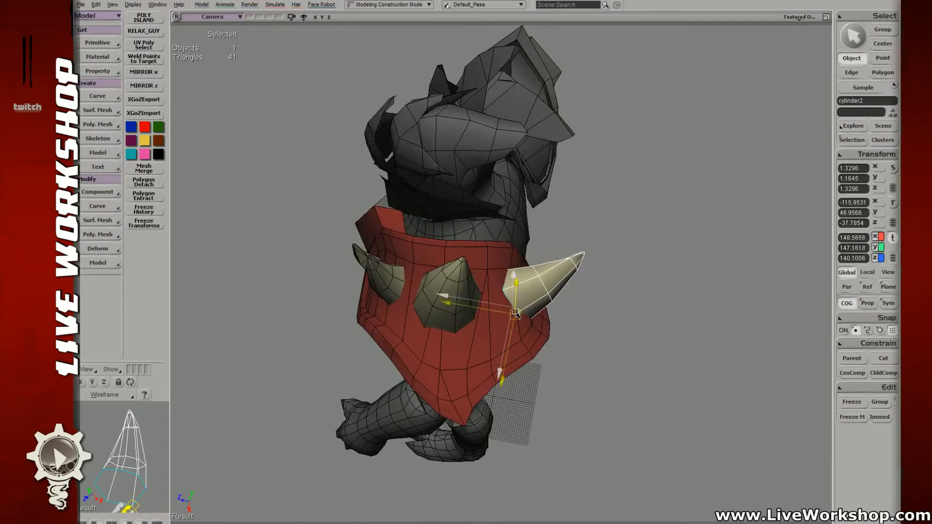
pyautogui.press('x')
pyautogui.moveTo(589, 297); pyautogui.dragTo(530, 264, button='right')
pyautogui.press('v')
pyautogui.moveTo(529, 264); pyautogui.dragTo(530, 264)
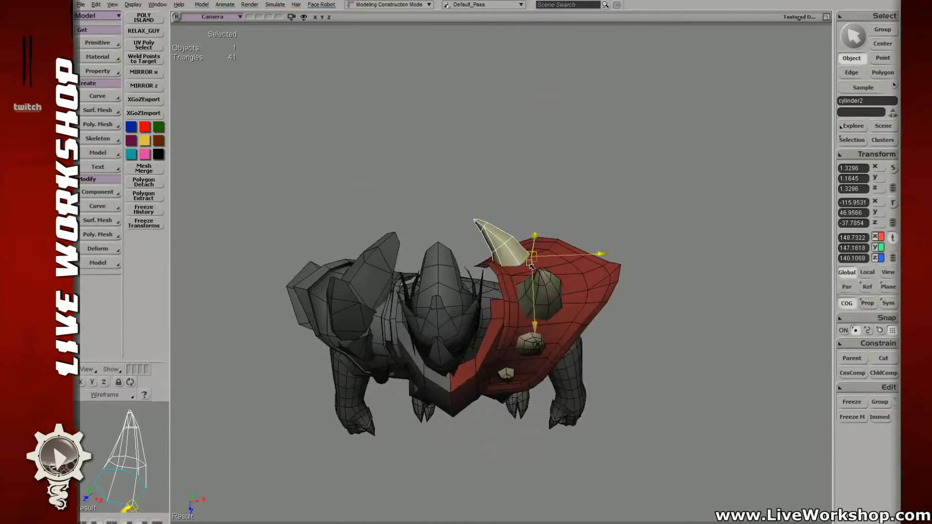
# - Freeze the rear spike's construction history and clear the selection
pyautogui.press('x')
pyautogui.click(143, 209)
pyautogui.click(393, 197)
pyautogui.press('s')
pyautogui.moveTo(393, 198); pyautogui.dragTo(530, 209, button='middle')
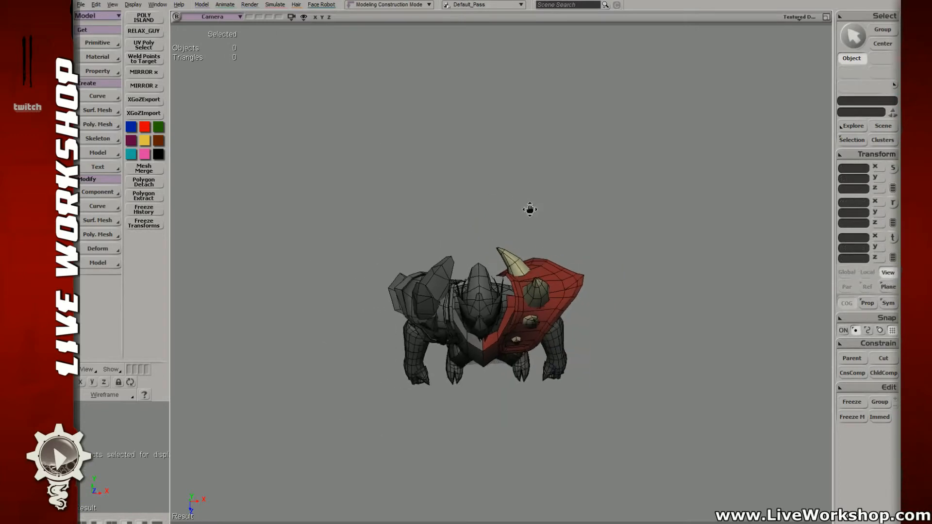
# - Select the middle spike's points above its base ring in wireframe display
pyautogui.moveTo(530, 210); pyautogui.dragTo(475, 227, button='right')
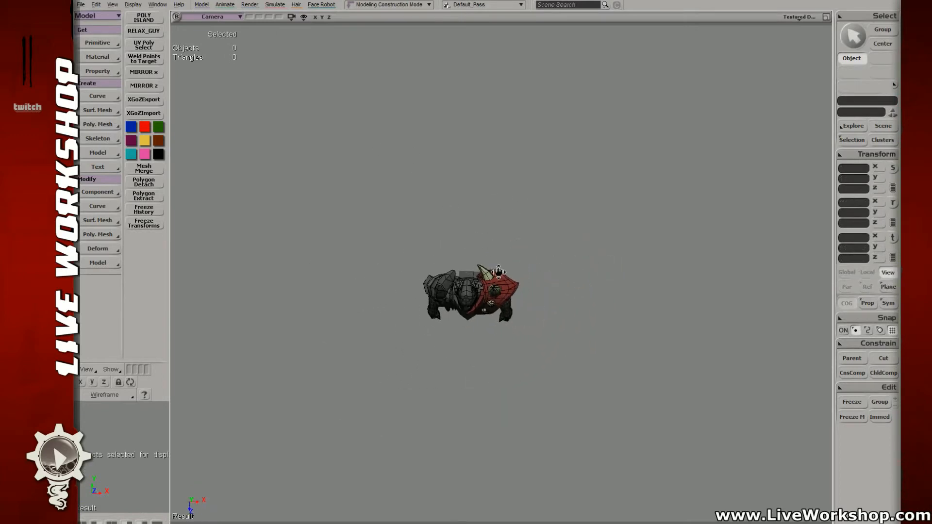
pyautogui.moveTo(518, 281); pyautogui.dragTo(454, 205, button='right')
pyautogui.press('space')
pyautogui.click(515, 268)
pyautogui.moveTo(454, 204); pyautogui.dragTo(432, 160, button='middle')
pyautogui.press('4')
pyautogui.press('t')
pyautogui.moveTo(431, 149); pyautogui.dragTo(504, 243)
pyautogui.moveTo(496, 236); pyautogui.dragTo(494, 228, button='right')
pyautogui.press('t')
pyautogui.keyDown('ctrl'); pyautogui.click(500, 232); pyautogui.keyUp('ctrl')
# - Rotate and shift the middle spike's upper points to change the direction it leans
pyautogui.press('c')
pyautogui.keyDown('alt'); pyautogui.moveTo(475, 171); pyautogui.dragTo(482, 223); pyautogui.keyUp('alt')
pyautogui.moveTo(510, 162); pyautogui.dragTo(492, 156)
pyautogui.press('v')
pyautogui.moveTo(482, 223); pyautogui.dragTo(477, 224)
pyautogui.press('c')
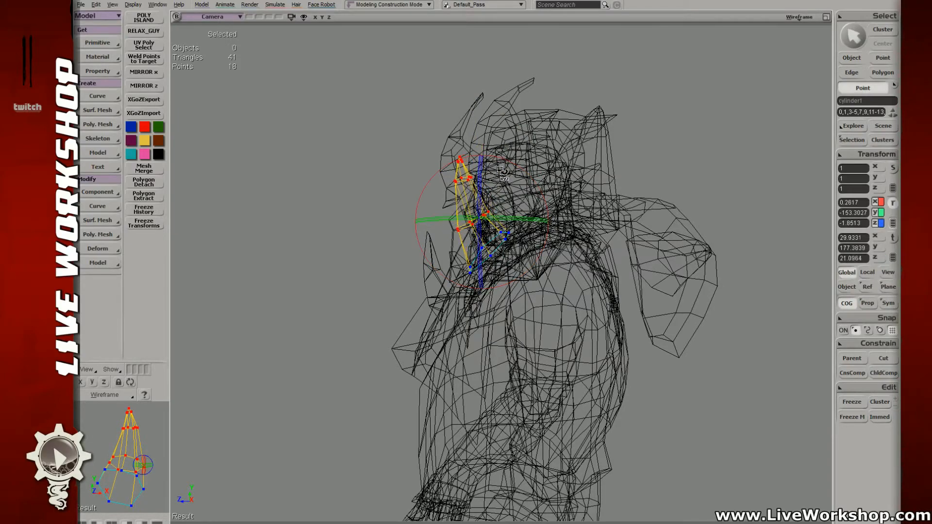
pyautogui.moveTo(509, 163); pyautogui.dragTo(500, 159)
pyautogui.moveTo(501, 159); pyautogui.dragTo(624, 179, button='right')
pyautogui.moveTo(646, 175); pyautogui.dragTo(651, 180)
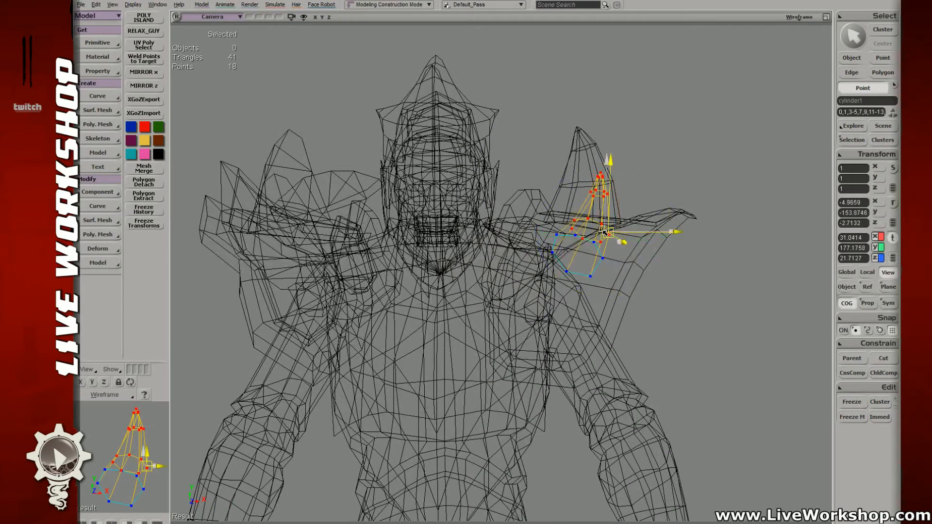
pyautogui.click(691, 150)
# - Return to object selection with nothing selected and inspect the spike arrangement on the full figure
pyautogui.press('space')
pyautogui.click(701, 167)
pyautogui.press('d')
pyautogui.scroll(-8, 701, 166)
pyautogui.moveTo(701, 167)
pyautogui.mouseDown(button='right')
pyautogui.moveTo(558, 285)
pyautogui.moveTo(426, 298)
pyautogui.moveTo(439, 216)
pyautogui.moveTo(374, 202)
pyautogui.moveTo(409, 214)
pyautogui.mouseUp(button='right')
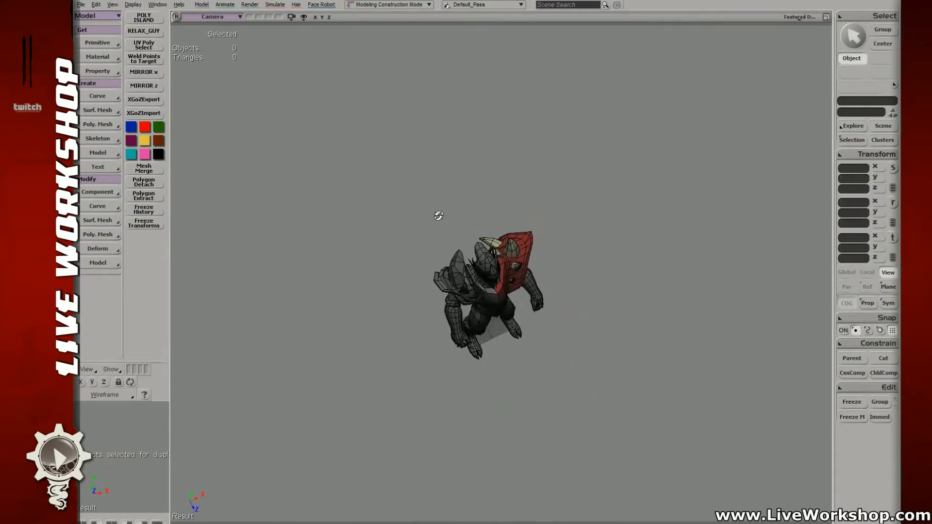
pyautogui.scroll(8, 559, 275)
pyautogui.moveTo(559, 274)
pyautogui.mouseDown(button='right')
pyautogui.moveTo(541, 211)
pyautogui.moveTo(495, 203)
pyautogui.mouseUp(button='right')
# - Select the largest spike's points above its base ring
pyautogui.press('d')
pyautogui.press('space')
pyautogui.click(513, 209)
pyautogui.press('s')
pyautogui.press('t')
pyautogui.moveTo(462, 161); pyautogui.dragTo(520, 199)
# - Rotate and shift the largest spike's upper points slightly outward and view the whole figure
pyautogui.press('c')
pyautogui.press('v')
pyautogui.moveTo(554, 154); pyautogui.dragTo(558, 173)
pyautogui.press('r')
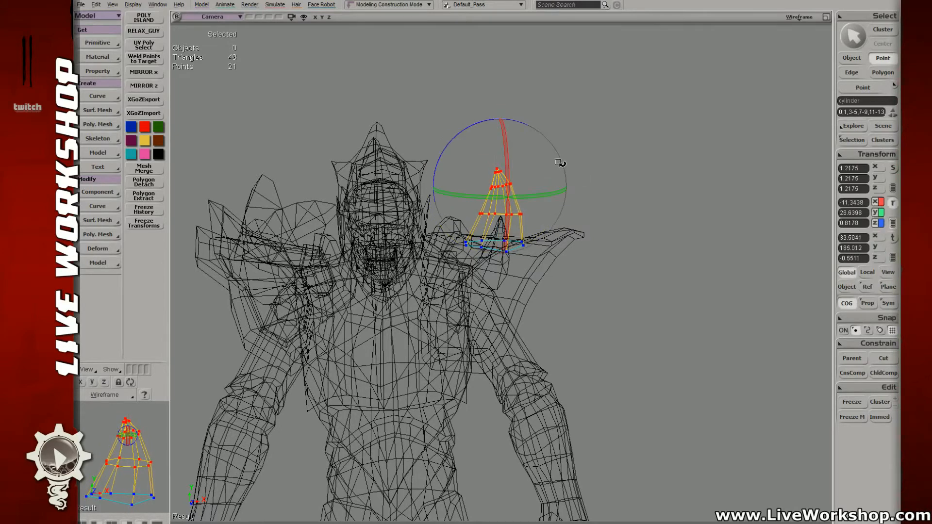
pyautogui.moveTo(556, 147); pyautogui.dragTo(561, 174)
pyautogui.press('v')
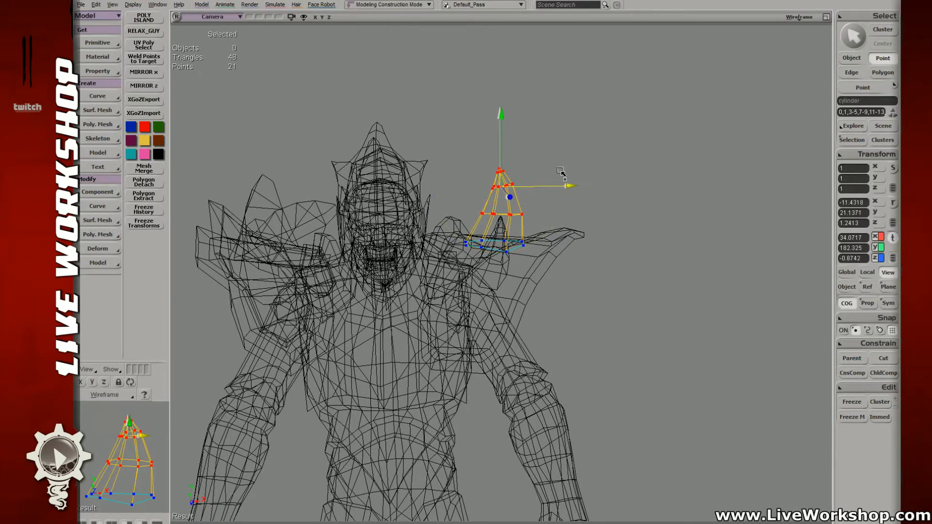
pyautogui.press('6')
pyautogui.press('s')
pyautogui.moveTo(570, 150); pyautogui.dragTo(434, 200, button='right')
pyautogui.hotkey('ctrl', 'shift', 'a')
pyautogui.moveTo(607, 250); pyautogui.dragTo(514, 155, button='right')
# - Select the middle spike again and pick its 18 points above the base ring in wireframe display
pyautogui.press('space')
pyautogui.click(510, 216)
pyautogui.press('c')
pyautogui.press('4')
pyautogui.press('t')
pyautogui.press('t')
pyautogui.moveTo(473, 169); pyautogui.dragTo(534, 234)
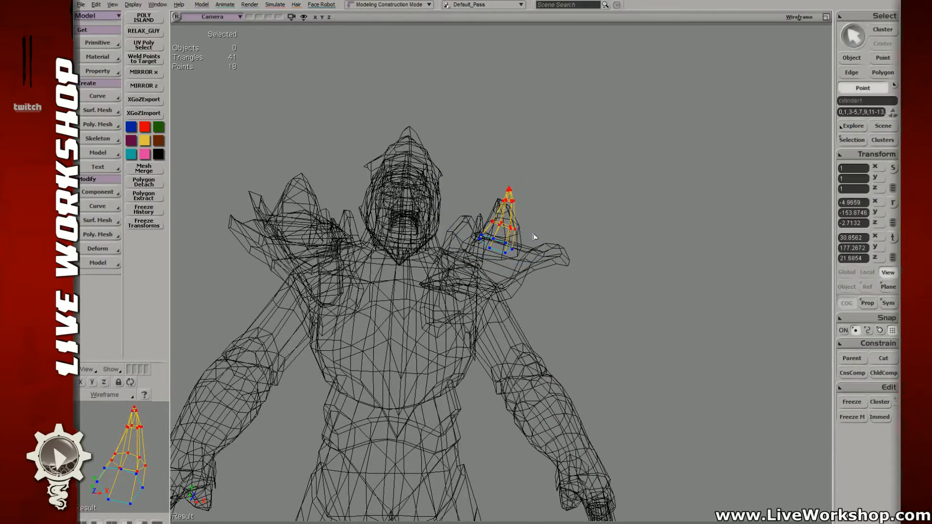
# - Tilt the middle spike's upper points outward, away from the helmet
pyautogui.press('r')
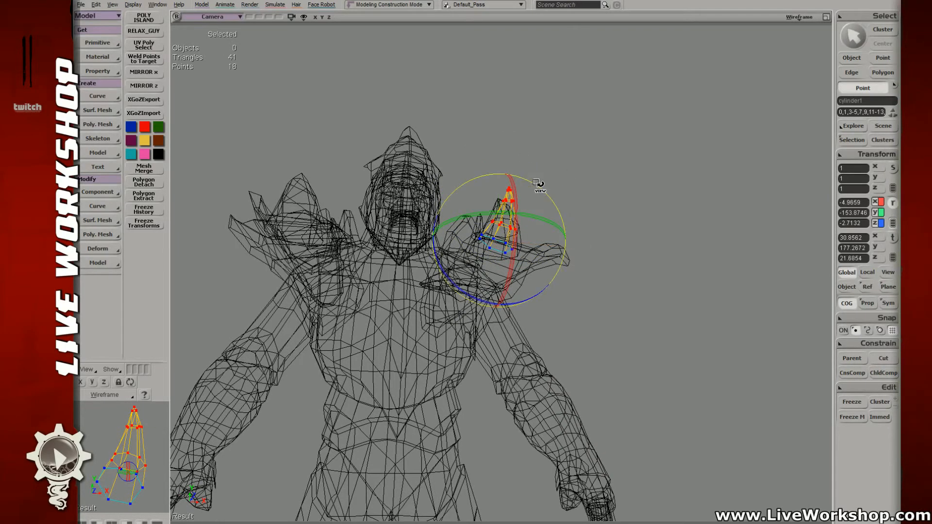
pyautogui.moveTo(573, 211); pyautogui.dragTo(607, 235)
pyautogui.moveTo(567, 187); pyautogui.dragTo(559, 175)
# - Examine the spikes' lean and the figure's silhouette from above, the sides and the front
pyautogui.press('s')
pyautogui.moveTo(559, 175); pyautogui.dragTo(571, 244, button='right')
pyautogui.moveTo(571, 243)
pyautogui.mouseDown(button='middle')
pyautogui.moveTo(539, 225)
pyautogui.moveTo(537, 238)
pyautogui.mouseUp(button='middle')
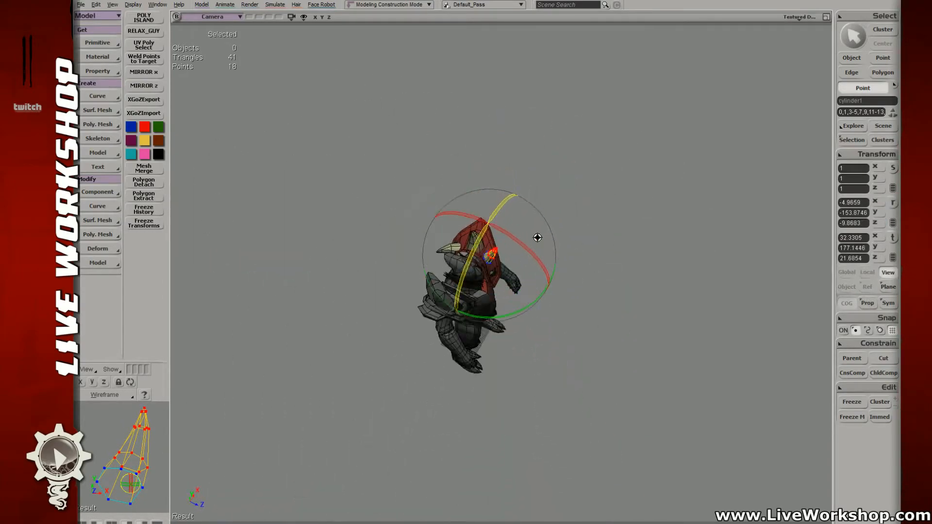
pyautogui.moveTo(537, 238)
pyautogui.mouseDown(button='right')
pyautogui.moveTo(438, 237)
pyautogui.moveTo(527, 252)
pyautogui.moveTo(549, 245)
pyautogui.moveTo(514, 255)
pyautogui.moveTo(605, 271)
pyautogui.mouseUp(button='right')
pyautogui.press('s')
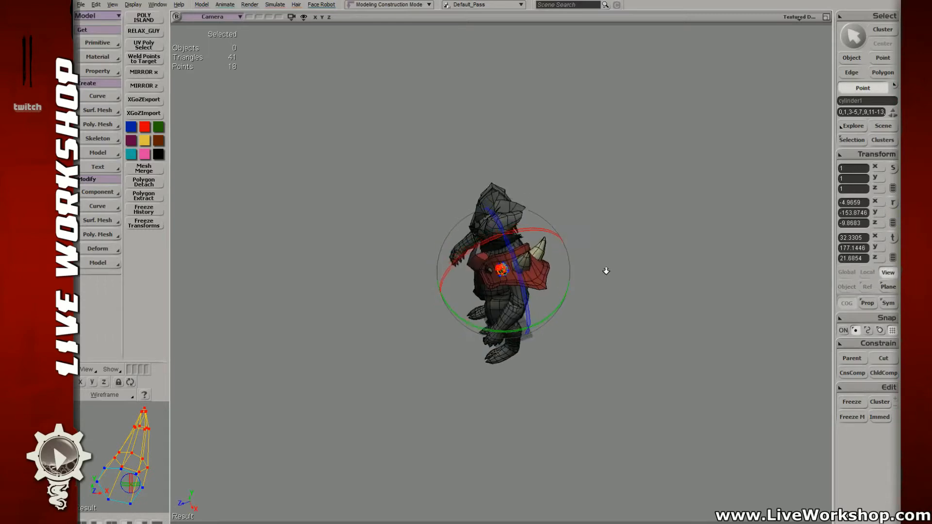
pyautogui.moveTo(605, 271); pyautogui.dragTo(491, 272, button='middle')
pyautogui.moveTo(501, 268); pyautogui.dragTo(551, 263, button='right')
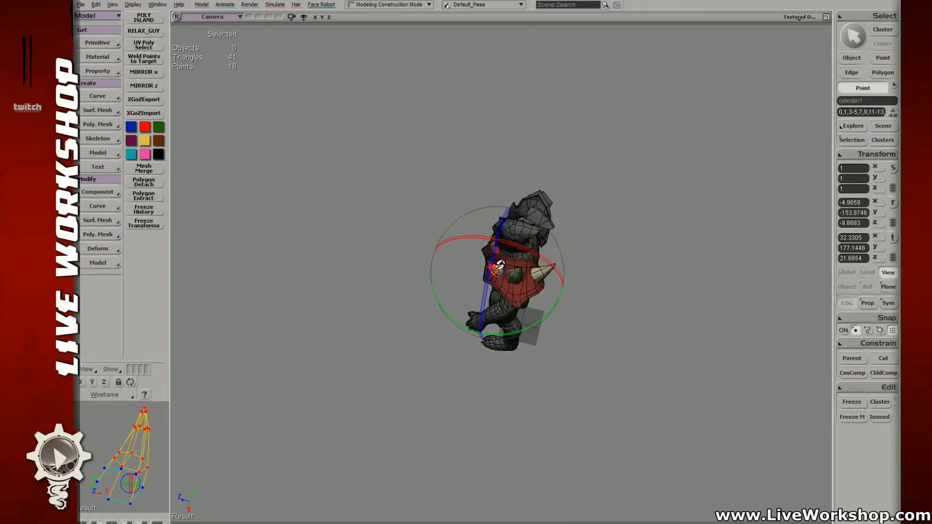
pyautogui.moveTo(574, 251); pyautogui.dragTo(355, 218, button='right')
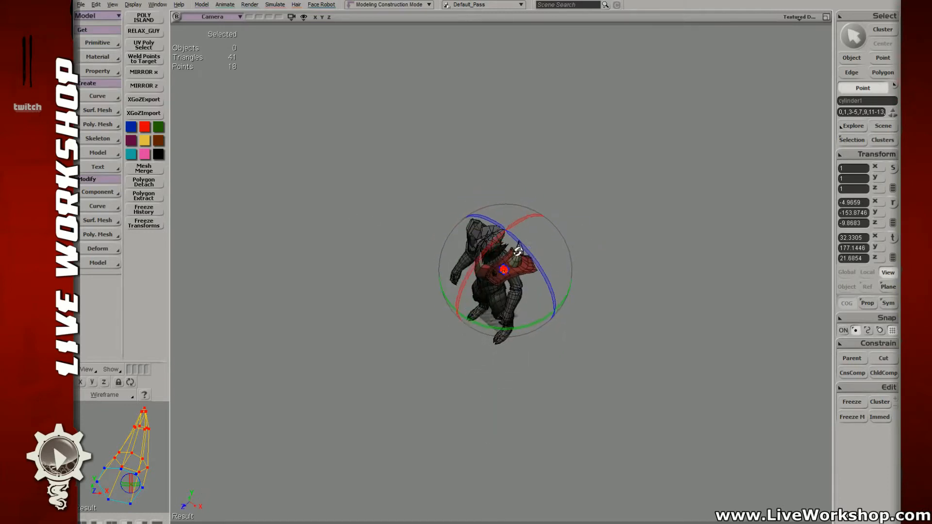
pyautogui.moveTo(453, 250); pyautogui.dragTo(650, 297, button='middle')
pyautogui.moveTo(650, 296); pyautogui.dragTo(620, 273, button='right')
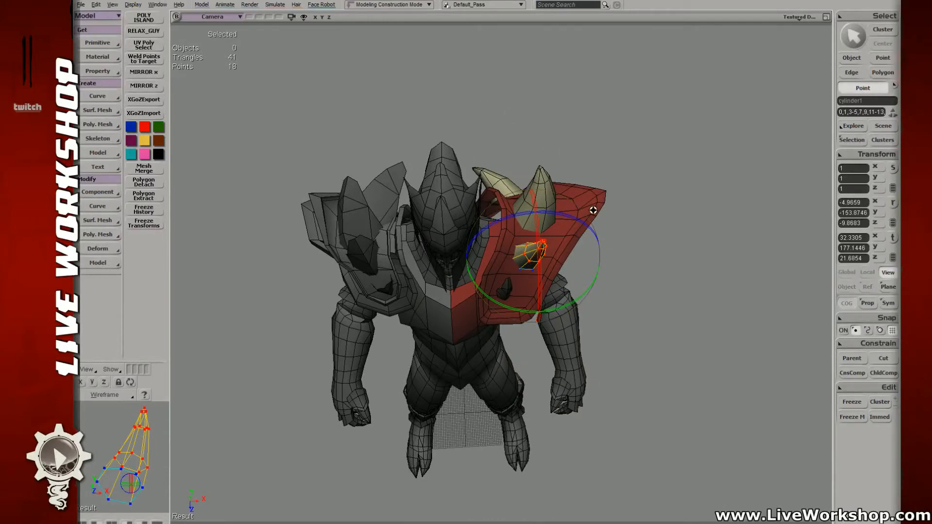
pyautogui.moveTo(585, 197); pyautogui.dragTo(607, 202, button='right')
pyautogui.moveTo(608, 202); pyautogui.dragTo(569, 212, button='middle')
# - Adjust individual base points of the middle spike against the pad and return to object selection
pyautogui.press('v')
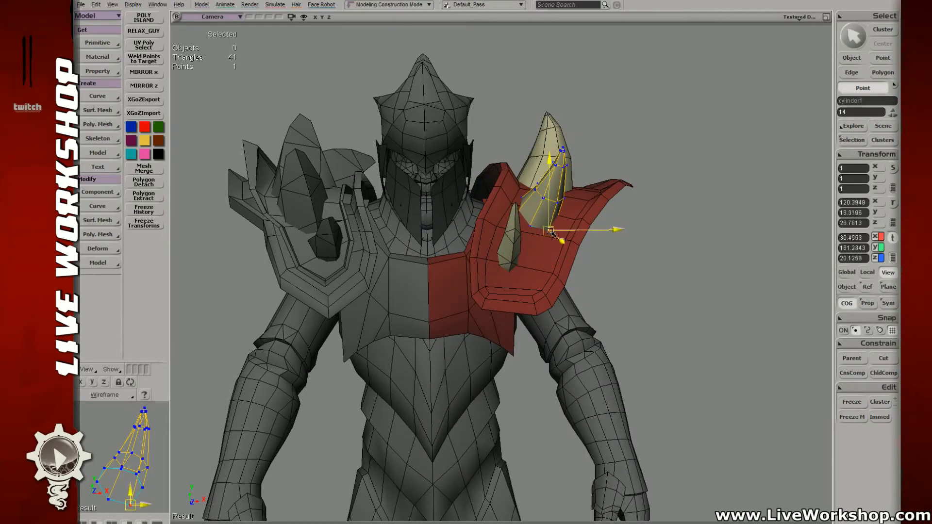
pyautogui.press('t')
pyautogui.click(531, 227)
pyautogui.press('v')
pyautogui.press('space')
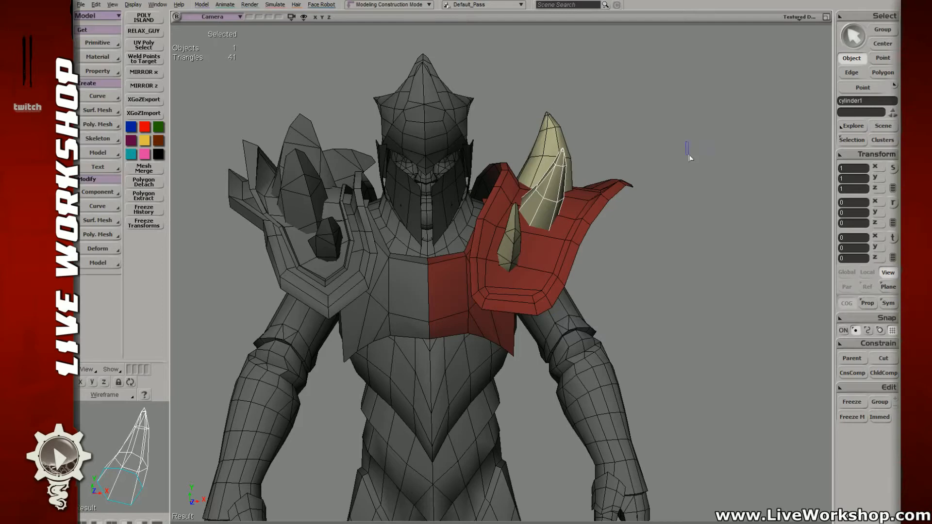
# - Clear the selection, adjust spike points picked in wireframe display and return to object selection
pyautogui.click(689, 158)
pyautogui.moveTo(690, 157); pyautogui.dragTo(565, 167)
pyautogui.click(469, 195)
pyautogui.moveTo(492, 193); pyautogui.dragTo(508, 191)
pyautogui.press('4')
pyautogui.press('t')
pyautogui.moveTo(451, 136)
pyautogui.mouseDown()
pyautogui.moveTo(504, 208)
pyautogui.moveTo(485, 189)
pyautogui.moveTo(459, 223)
pyautogui.moveTo(467, 235)
pyautogui.moveTo(454, 214)
pyautogui.moveTo(450, 233)
pyautogui.moveTo(449, 221)
pyautogui.moveTo(534, 257)
pyautogui.moveTo(578, 246)
pyautogui.moveTo(557, 301)
pyautogui.moveTo(498, 199)
pyautogui.moveTo(395, 191)
pyautogui.moveTo(437, 183)
pyautogui.mouseUp()
pyautogui.press('5')
pyautogui.press('v')
pyautogui.press('space')
# - Select the smallest spike's points above its base and rotate them to change its lean
pyautogui.click(469, 231)
pyautogui.press('4')
pyautogui.press('t')
pyautogui.press('v')
pyautogui.press('5')
pyautogui.press('c')
pyautogui.press('space')
pyautogui.press('v')
pyautogui.press('o')
# - Move the smallest spike's upper points slightly outward and return to object selection
pyautogui.moveTo(437, 183); pyautogui.dragTo(559, 241, button='right')
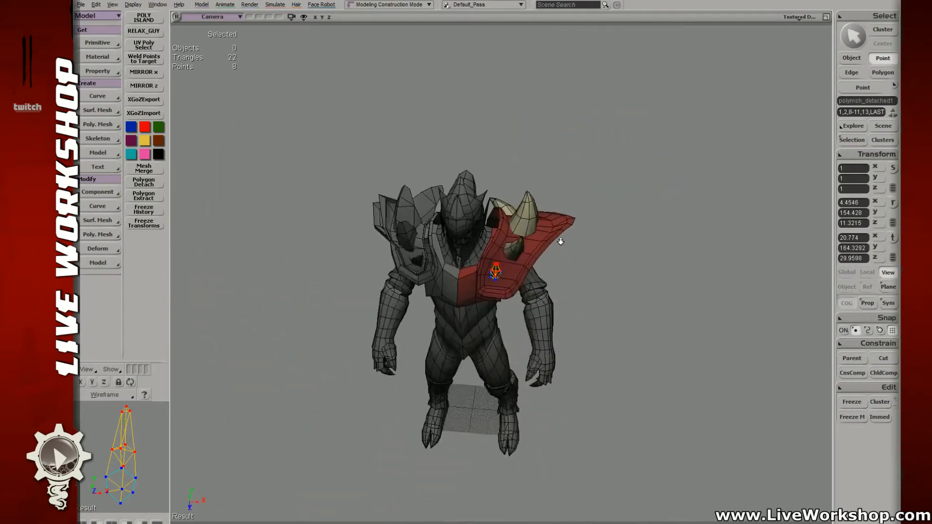
pyautogui.moveTo(559, 242); pyautogui.dragTo(481, 250, button='middle')
pyautogui.moveTo(480, 250); pyautogui.dragTo(535, 243, button='right')
pyautogui.press('v')
pyautogui.moveTo(546, 229); pyautogui.dragTo(559, 227)
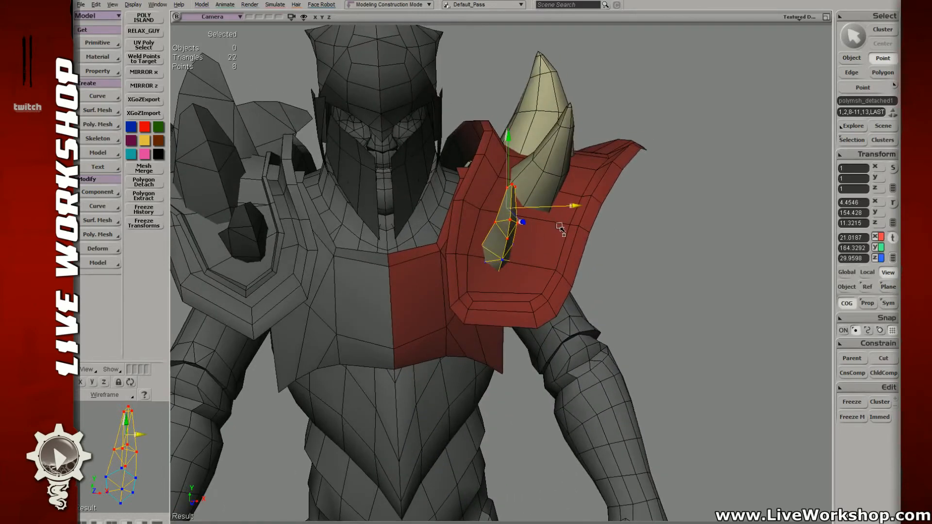
pyautogui.press('space')
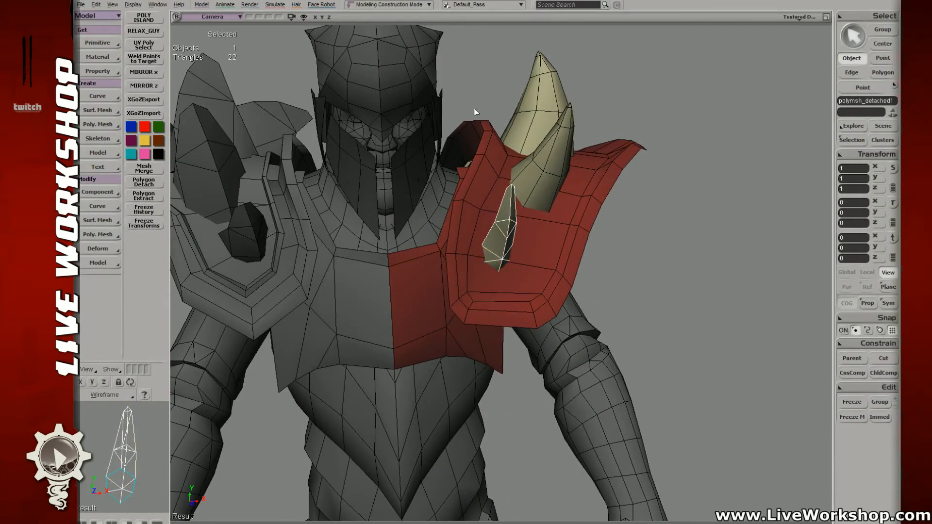
# - Clear the selection and save the scene as jurai_knight_1aa in the project's Scenes folder
pyautogui.moveTo(490, 113); pyautogui.dragTo(444, 103, button='middle')
pyautogui.moveTo(459, 106); pyautogui.dragTo(554, 272)
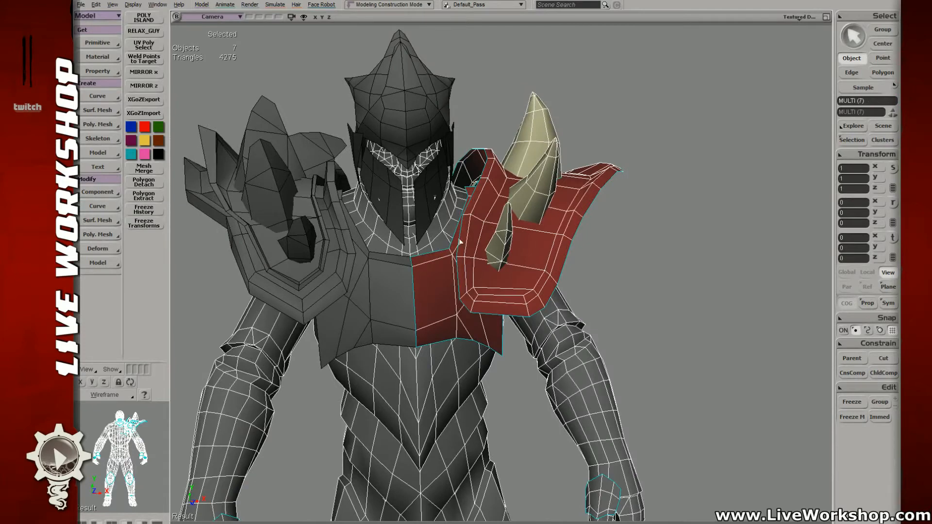
pyautogui.click(614, 254)
pyautogui.click(80, 5)
pyautogui.click(113, 46)
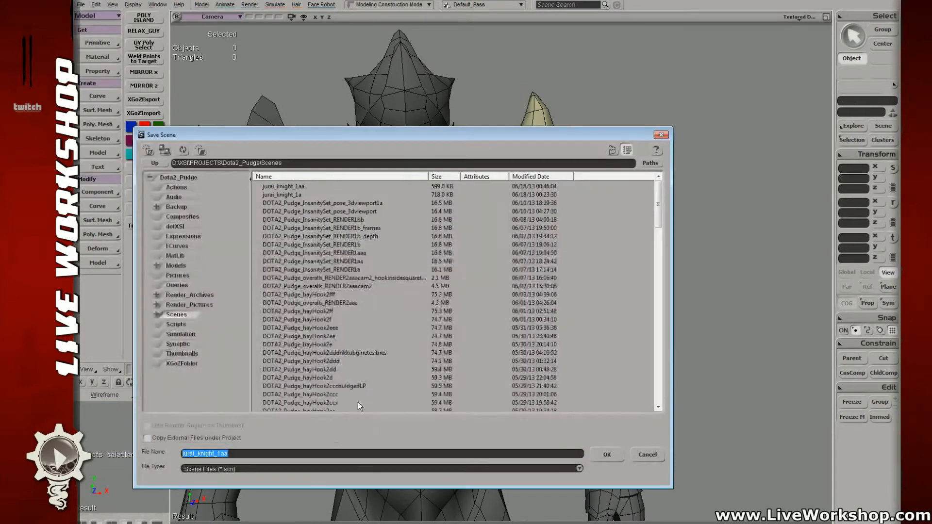
pyautogui.press('Return')
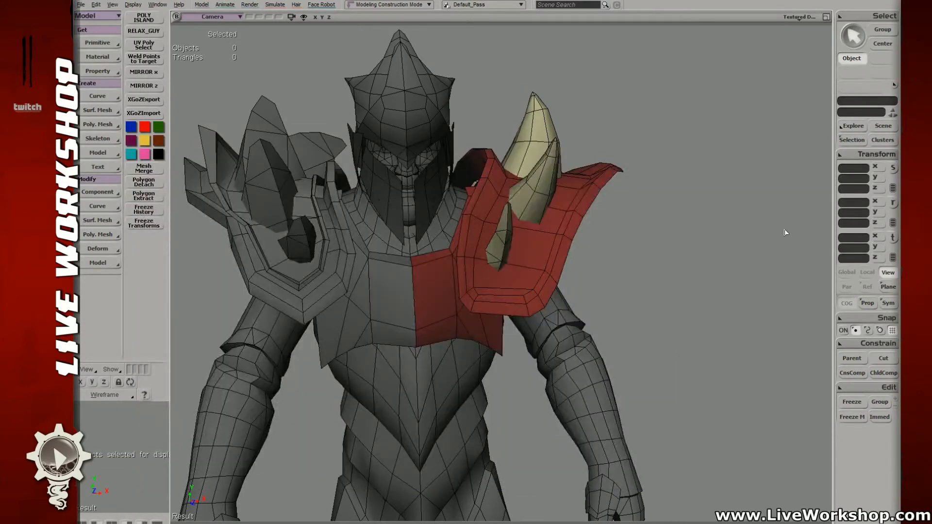
# - Rotate the largest spike slightly and shift it a little outward on the red shoulder pad
pyautogui.press('s')
pyautogui.moveTo(549, 214); pyautogui.dragTo(578, 199, button='right')
pyautogui.moveTo(578, 199); pyautogui.dragTo(525, 254, button='middle')
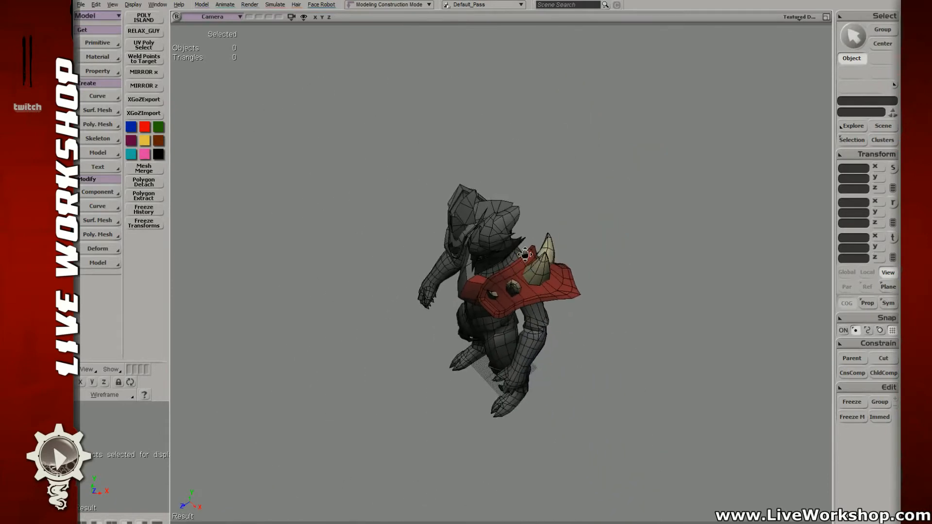
pyautogui.moveTo(525, 254); pyautogui.dragTo(549, 282, button='right')
pyautogui.press('space')
pyautogui.click(514, 312)
pyautogui.press('c')
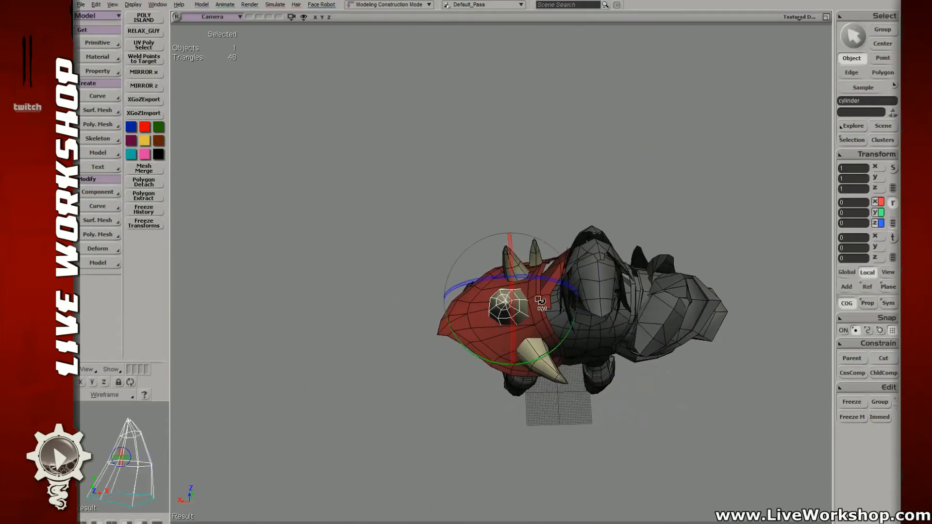
pyautogui.moveTo(543, 246); pyautogui.dragTo(532, 239)
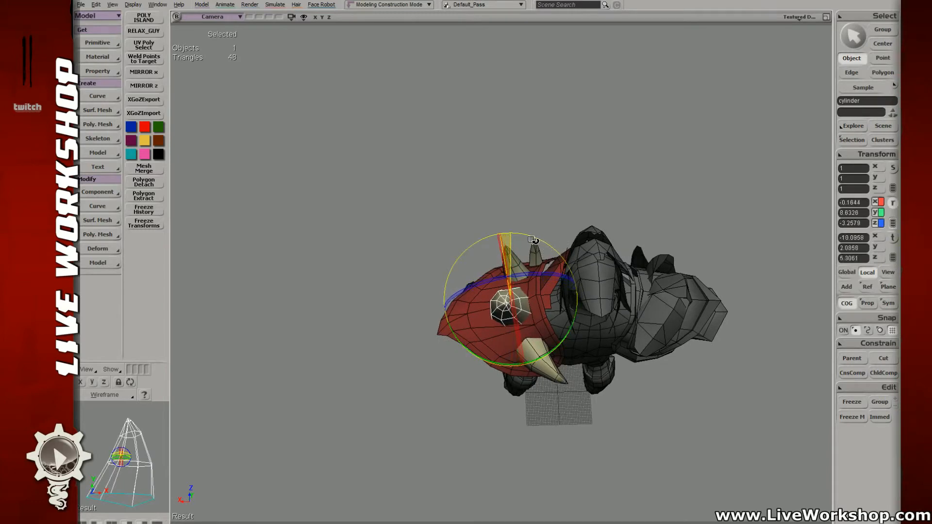
pyautogui.press('v')
pyautogui.moveTo(484, 300); pyautogui.dragTo(480, 300)
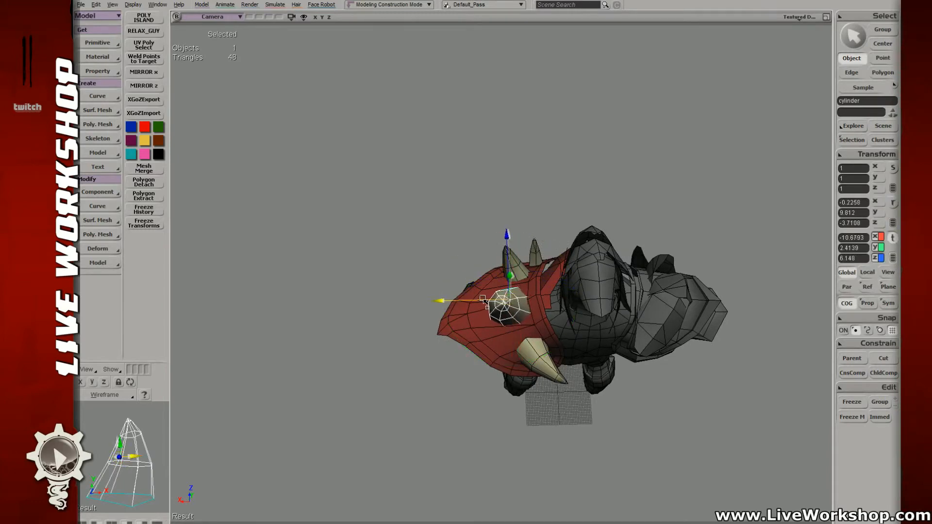
pyautogui.press('s')
pyautogui.moveTo(505, 311); pyautogui.dragTo(580, 322, button='right')
pyautogui.moveTo(502, 324); pyautogui.dragTo(559, 301)
pyautogui.press('v')
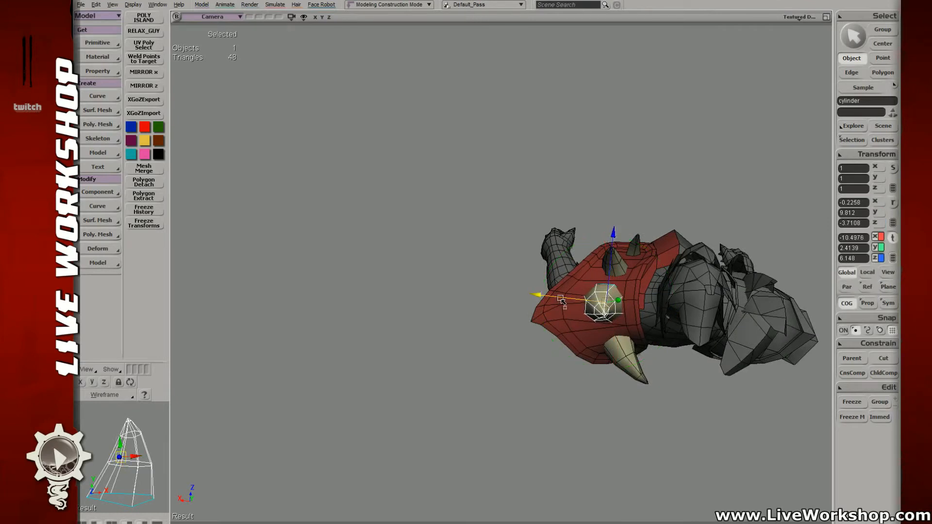
# - Move the middle front spike about 3.78 outward along X and return to object selection
pyautogui.press('t')
pyautogui.press('space')
pyautogui.click(613, 262)
pyautogui.press('v')
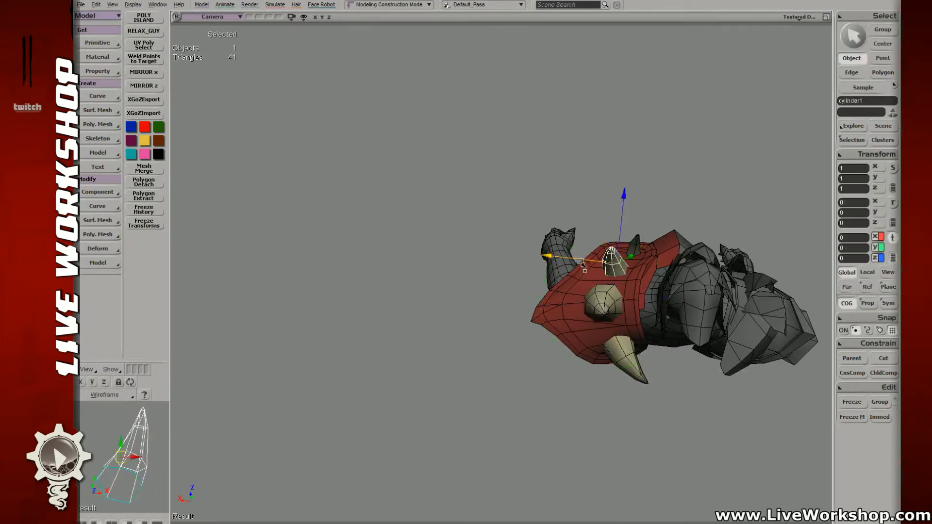
pyautogui.moveTo(578, 263); pyautogui.dragTo(570, 261)
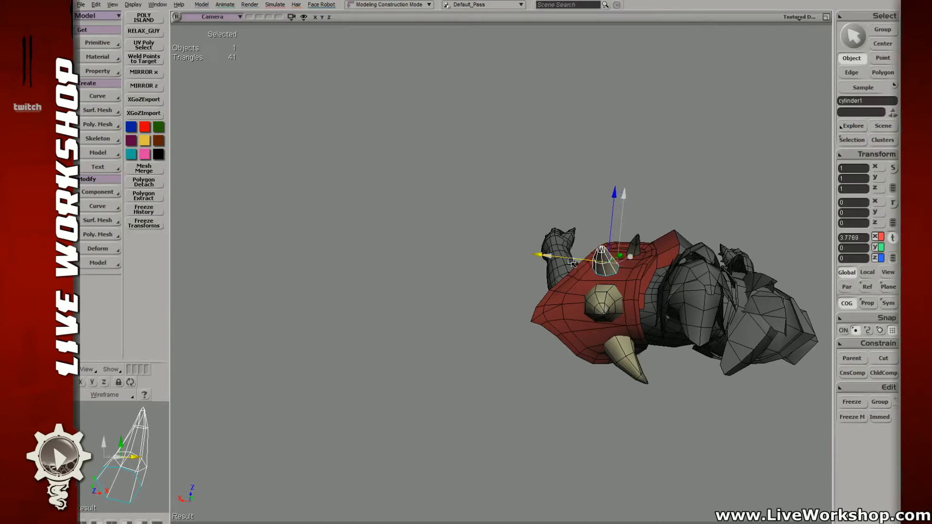
pyautogui.press('t')
pyautogui.press('space')
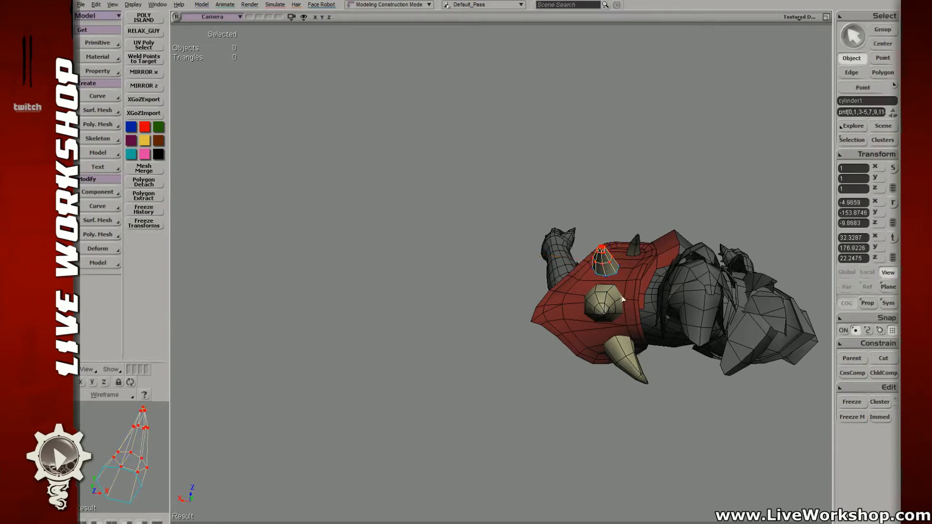
pyautogui.press('t')
pyautogui.moveTo(557, 196); pyautogui.dragTo(589, 204)
pyautogui.press('space')
# - Nudge the middle front spike to X 3.6424, Y -0.5155, Z -0.6034 to seat it in the pad, and clear the selection
pyautogui.press('s')
pyautogui.moveTo(668, 323); pyautogui.dragTo(706, 230, button='right')
pyautogui.press('f')
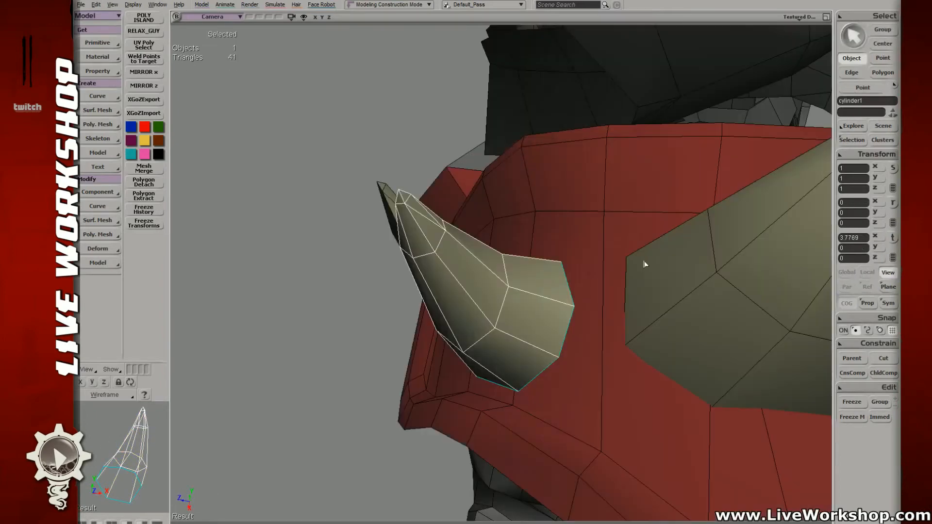
pyautogui.moveTo(645, 264); pyautogui.dragTo(597, 203, button='right')
pyautogui.moveTo(597, 204); pyautogui.dragTo(404, 155, button='middle')
pyautogui.moveTo(404, 155); pyautogui.dragTo(534, 291, button='right')
pyautogui.press('v')
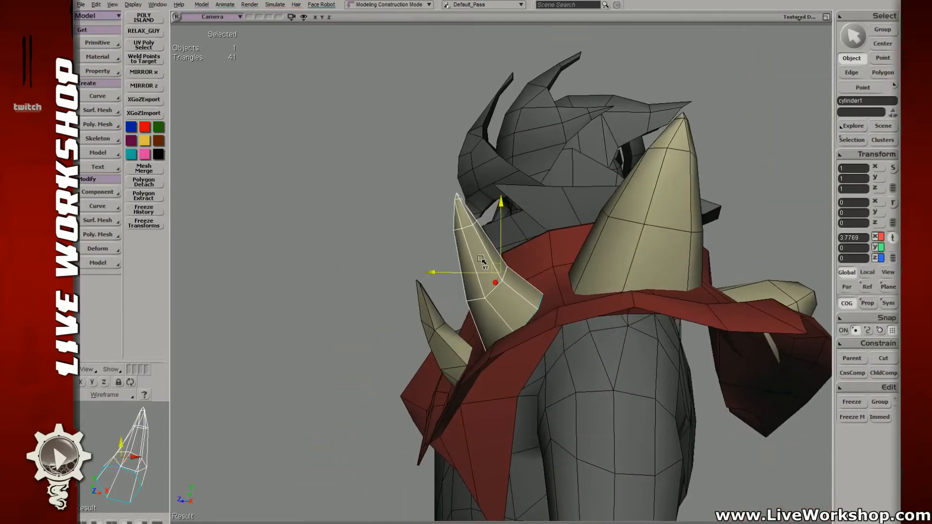
pyautogui.moveTo(481, 259); pyautogui.dragTo(487, 266)
pyautogui.press('s')
pyautogui.moveTo(487, 267); pyautogui.dragTo(500, 282, button='right')
pyautogui.press('v')
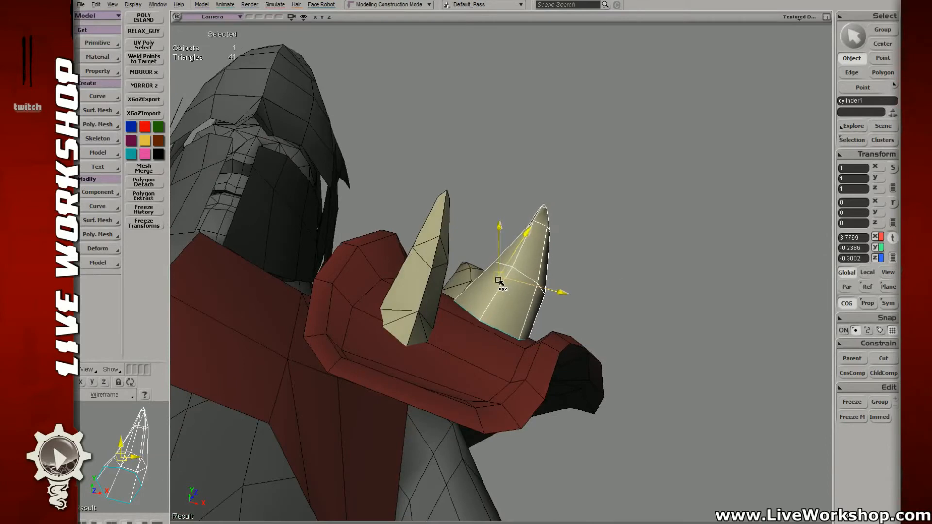
pyautogui.moveTo(498, 280); pyautogui.dragTo(501, 286)
pyautogui.press('s')
pyautogui.moveTo(501, 286); pyautogui.dragTo(541, 327, button='right')
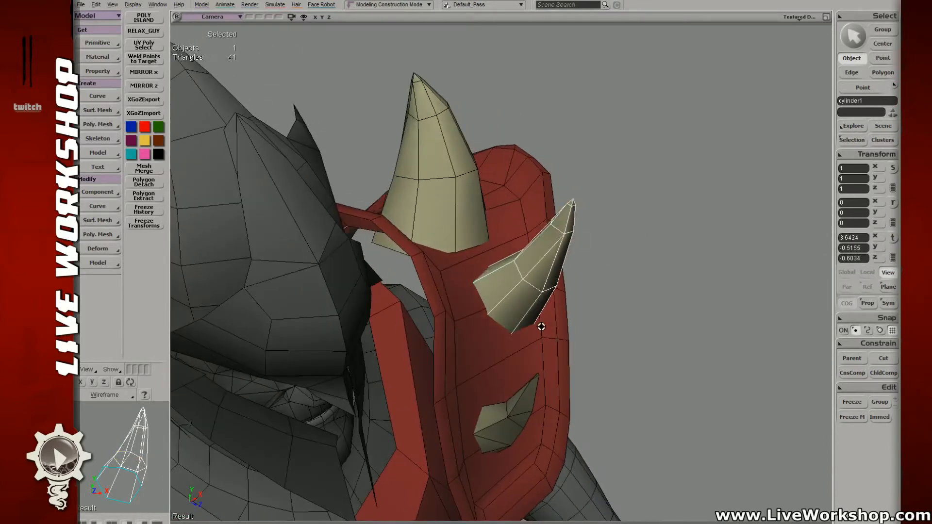
pyautogui.press('space')
pyautogui.moveTo(541, 326); pyautogui.dragTo(534, 286, button='middle')
pyautogui.click(596, 265)
pyautogui.press('s')
pyautogui.moveTo(534, 286); pyautogui.dragTo(514, 326, button='right')
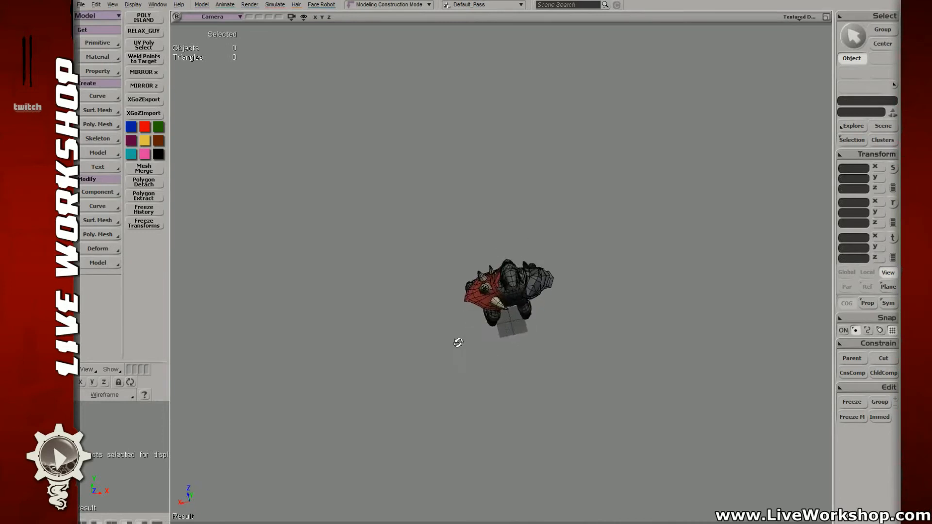
pyautogui.moveTo(512, 304); pyautogui.dragTo(538, 294, button='middle')
pyautogui.moveTo(539, 293); pyautogui.dragTo(522, 284, button='right')
pyautogui.press('space')
pyautogui.click(497, 281)
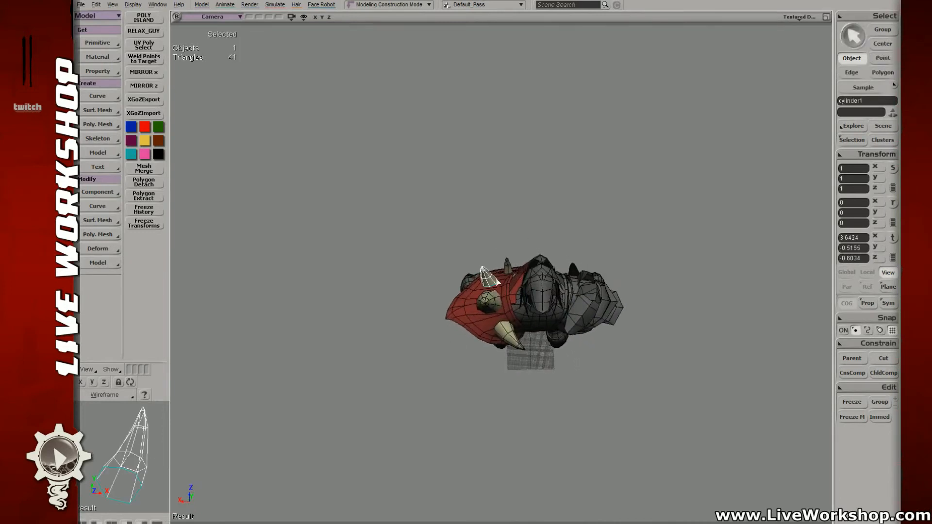
pyautogui.press('v')
pyautogui.press('t')
pyautogui.press('v')
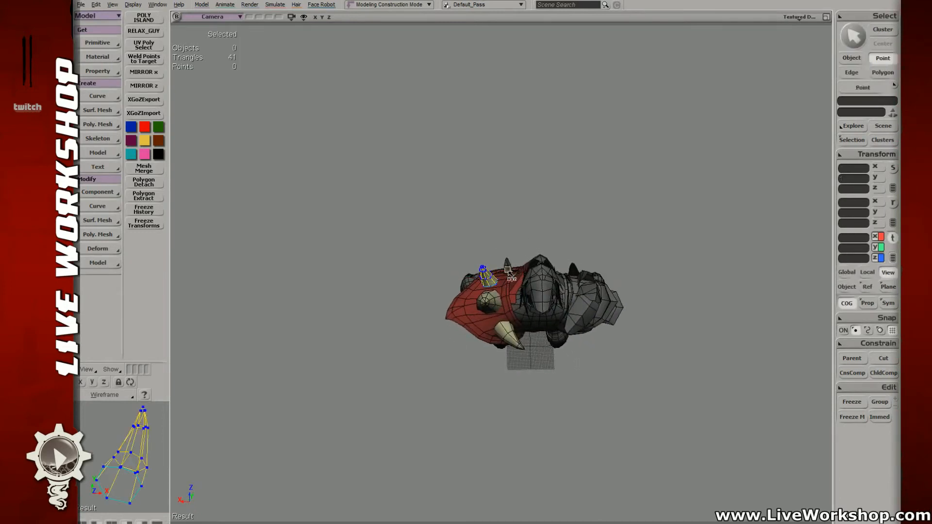
pyautogui.press('t')
# - Shift the smallest front spike outward, rotate it slightly to match the other spikes' lean, and clear the selection
pyautogui.press('space')
pyautogui.click(508, 270)
pyautogui.press('v')
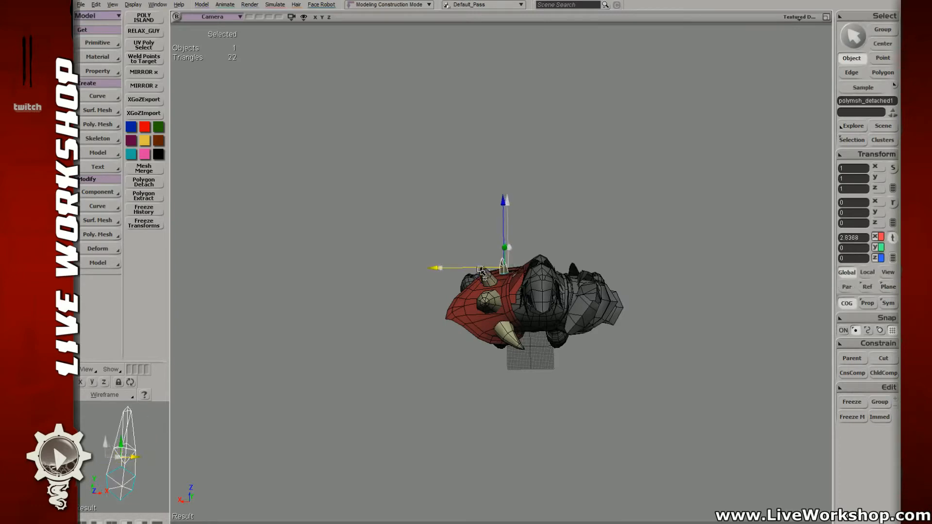
pyautogui.press('c')
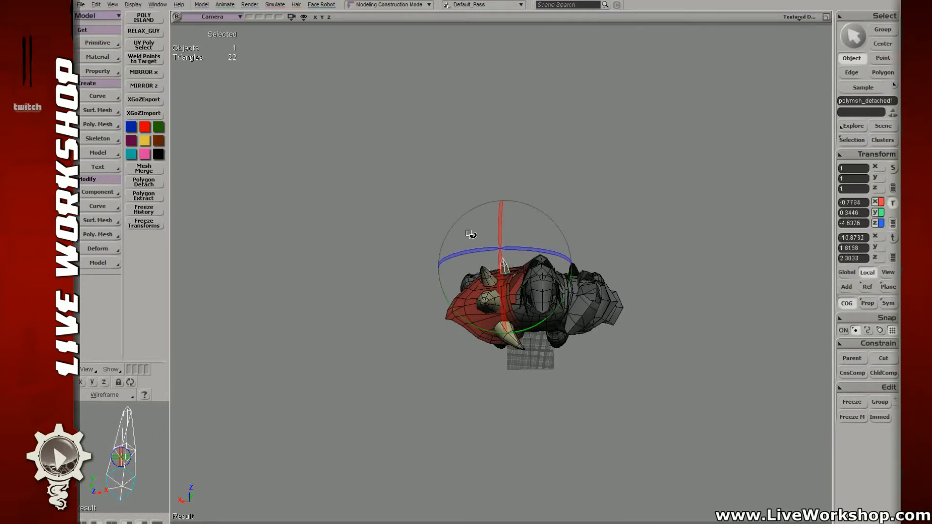
pyautogui.press('v')
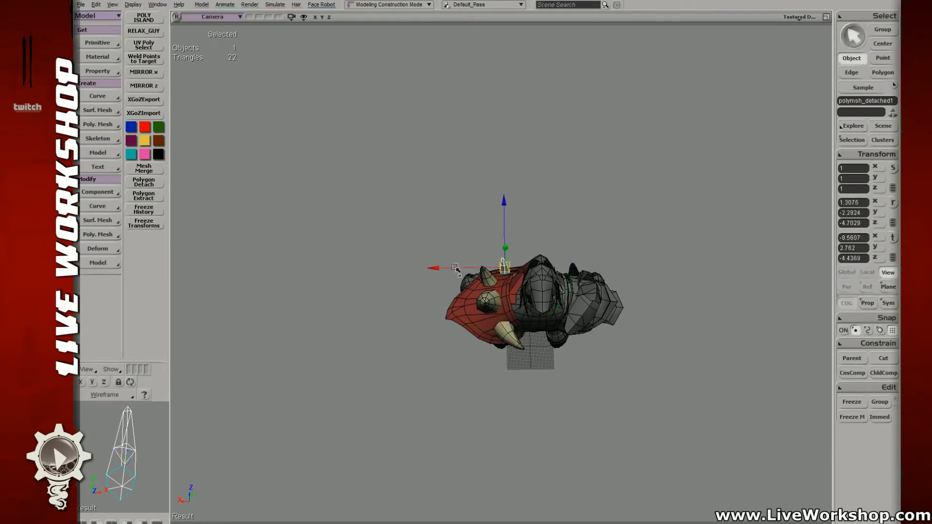
pyautogui.press('space')
pyautogui.click(571, 179)
# - Examine the shoulder armour's silhouette on the whole figure from the front, side and back
pyautogui.press('s')
pyautogui.moveTo(572, 179); pyautogui.dragTo(561, 287, button='middle')
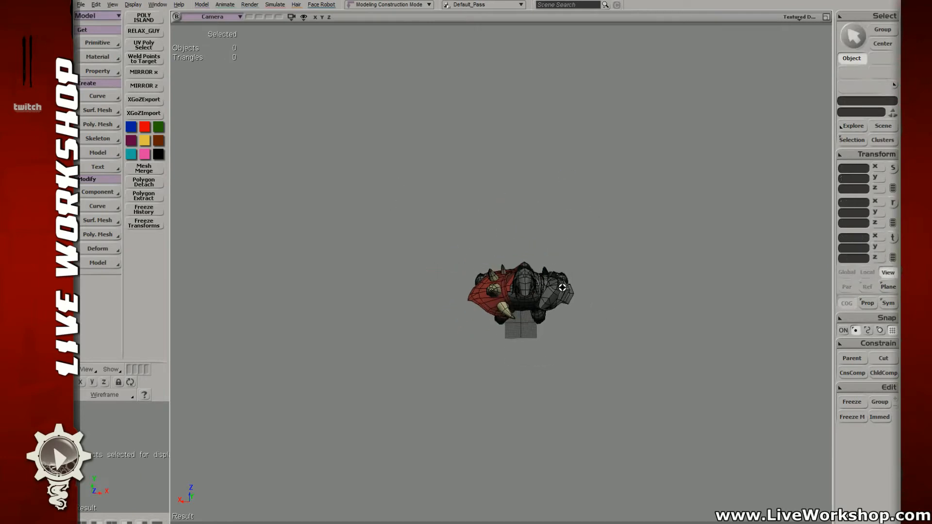
pyautogui.moveTo(561, 287); pyautogui.dragTo(547, 233, button='right')
pyautogui.moveTo(548, 233); pyautogui.dragTo(433, 258, button='middle')
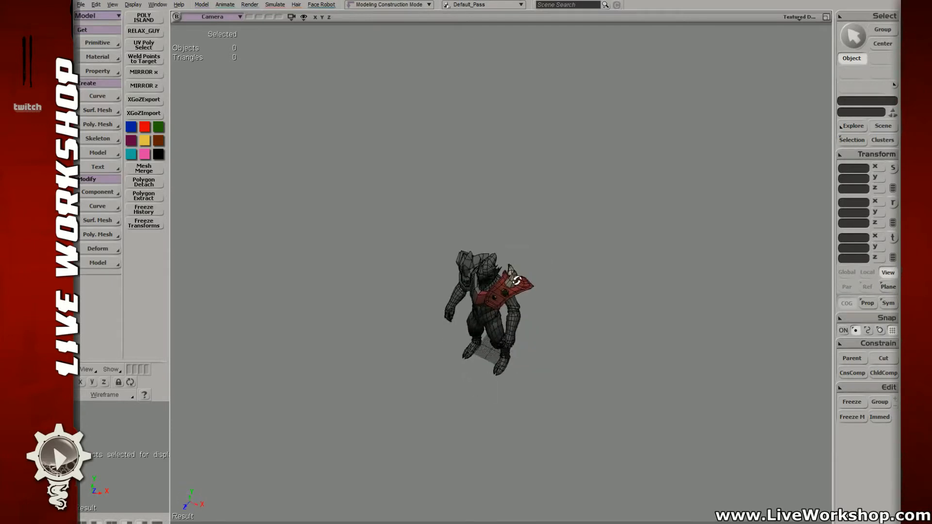
pyautogui.moveTo(473, 279); pyautogui.dragTo(328, 249, button='middle')
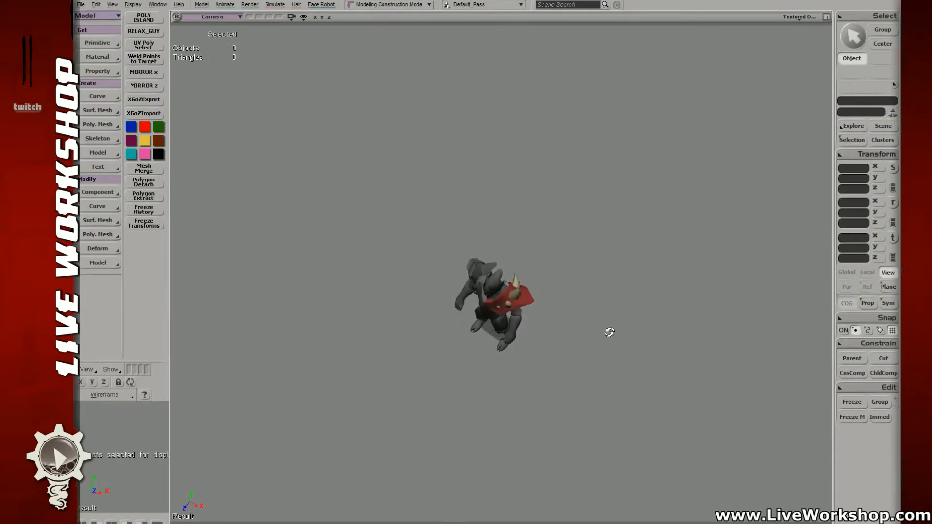
pyautogui.moveTo(652, 335); pyautogui.dragTo(699, 335, button='middle')
# - Try a duplicate of the red shoulder pad, scaled about 1.57 in X and Y and 1.06 in Z, and rotated downward
pyautogui.click(492, 349)
pyautogui.click(482, 351)
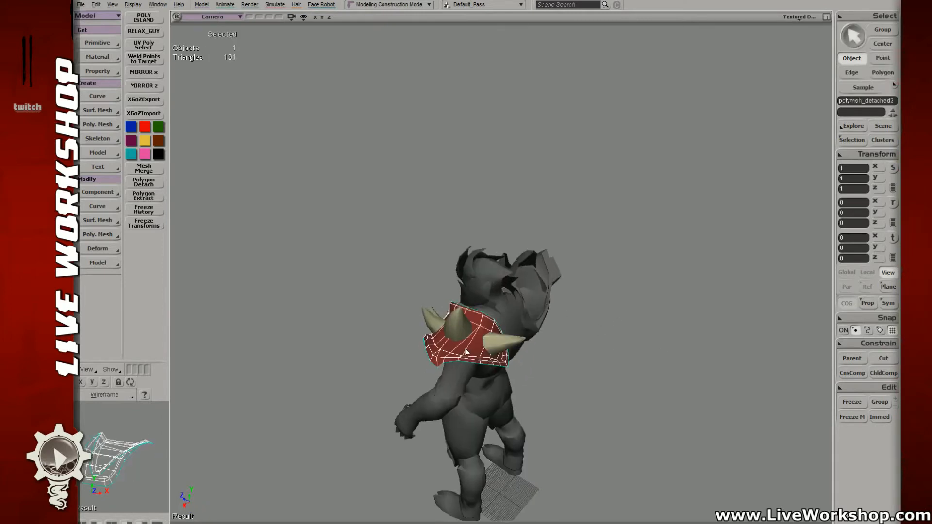
pyautogui.press('v')
pyautogui.press('x')
pyautogui.moveTo(478, 339); pyautogui.dragTo(517, 370)
pyautogui.moveTo(517, 371); pyautogui.dragTo(504, 323, button='right')
pyautogui.press('c')
pyautogui.moveTo(505, 320); pyautogui.dragTo(506, 369)
# - Move the enlarged plate copy beneath the red shoulder pad toward the knight's back
pyautogui.press('v')
pyautogui.press('s')
pyautogui.moveTo(505, 364); pyautogui.dragTo(449, 358, button='right')
pyautogui.press('v')
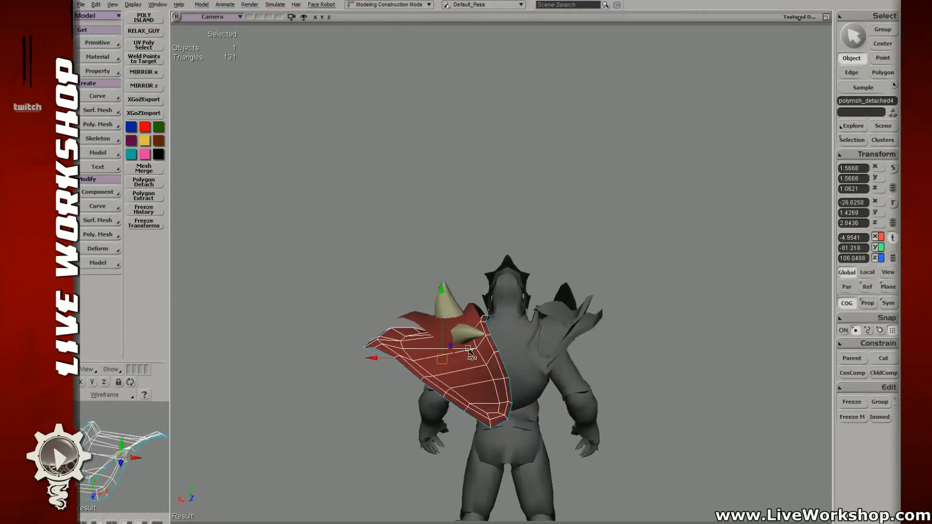
pyautogui.moveTo(442, 339); pyautogui.dragTo(461, 364)
pyautogui.press('s')
pyautogui.moveTo(462, 363); pyautogui.dragTo(506, 329, button='right')
pyautogui.press('v')
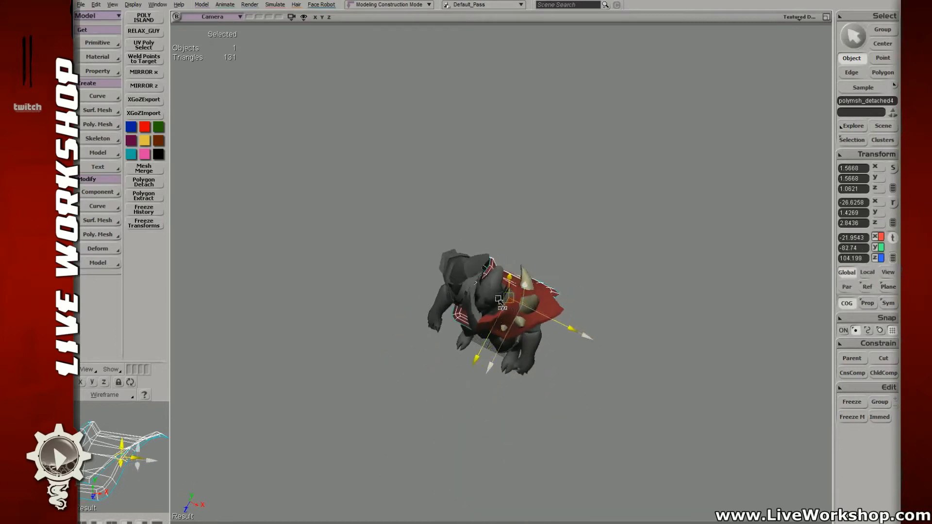
# - Clear the selection and examine the layered shoulder plates on the whole figure from several angles and distances
pyautogui.press('space')
pyautogui.click(632, 226)
pyautogui.press('s')
pyautogui.moveTo(610, 231); pyautogui.dragTo(475, 264, button='middle')
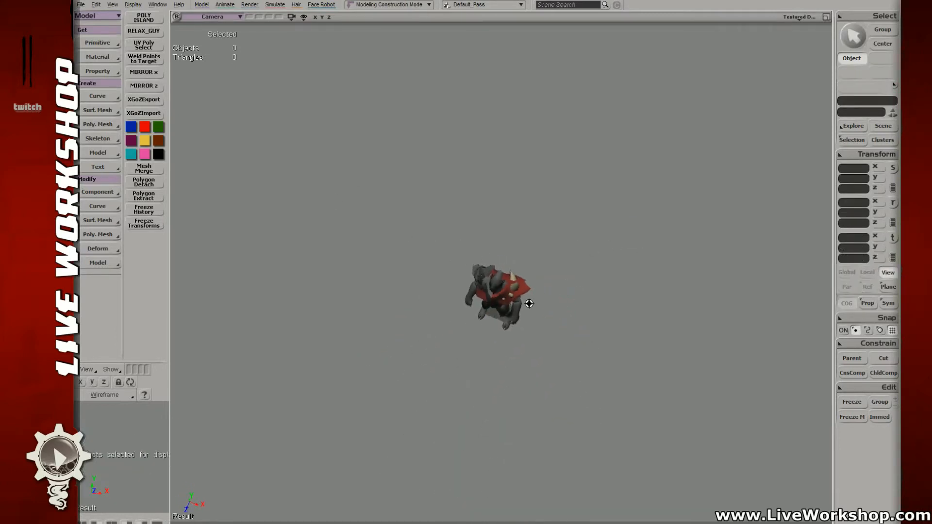
pyautogui.moveTo(529, 303); pyautogui.dragTo(550, 338)
pyautogui.moveTo(550, 338); pyautogui.dragTo(497, 317, button='middle')
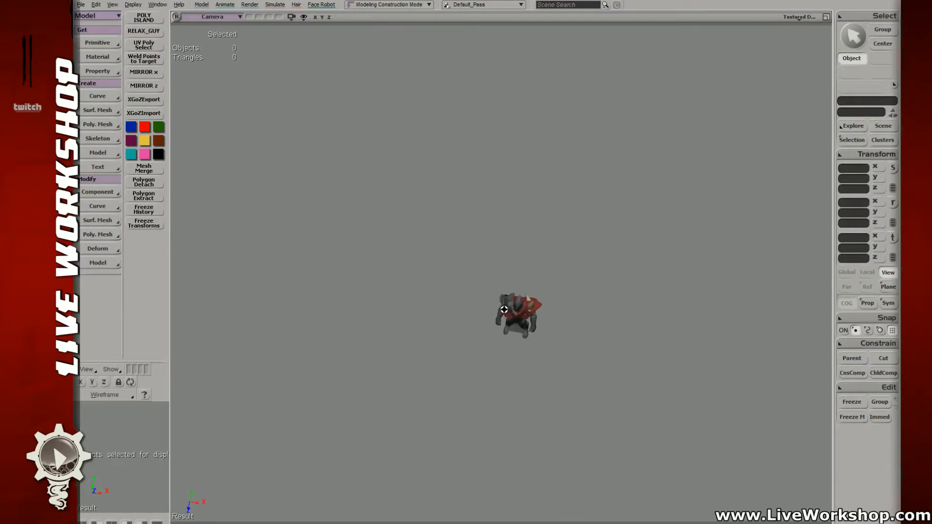
pyautogui.moveTo(504, 309); pyautogui.dragTo(491, 300)
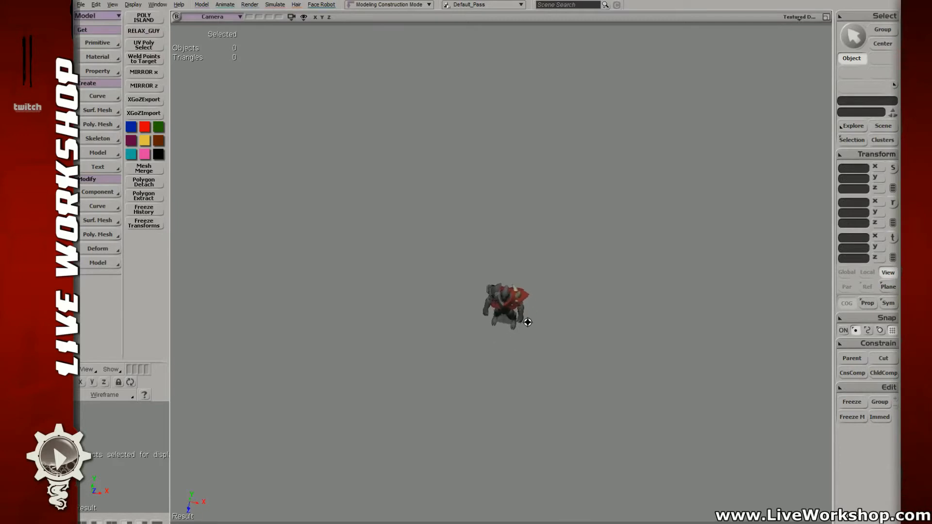
pyautogui.moveTo(512, 296); pyautogui.dragTo(507, 316, button='middle')
pyautogui.press('space')
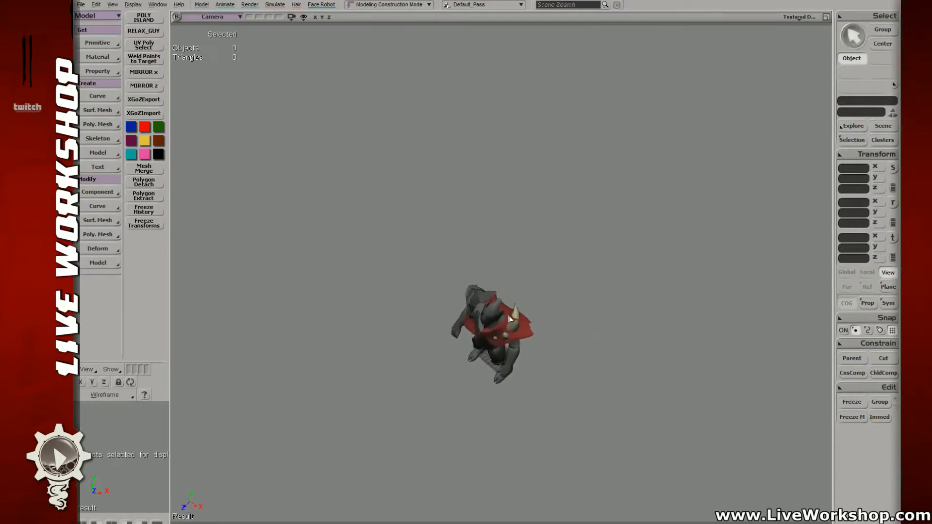
# - Delete the enlarged plate copy and undo back to before the shoulder pad was duplicated
pyautogui.click(507, 316)
pyautogui.press('Delete')
pyautogui.hotkey('ctrl', 'z')
pyautogui.hotkey('ctrl', 'z')
pyautogui.hotkey('ctrl', 'z')
pyautogui.hotkey('ctrl', 'z')
pyautogui.hotkey('ctrl', 'z')
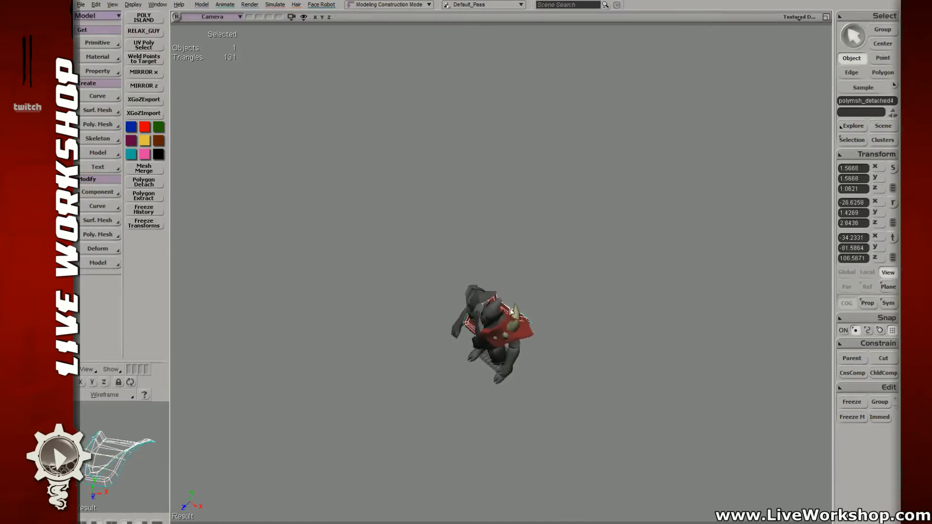
pyautogui.press('f')
pyautogui.moveTo(553, 286); pyautogui.dragTo(605, 196, button='right')
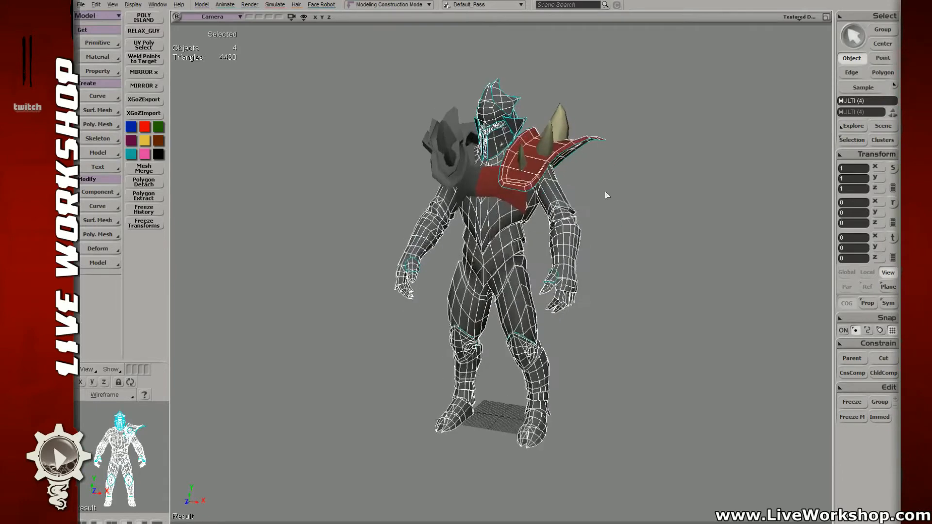
pyautogui.hotkey('ctrl', 'z')
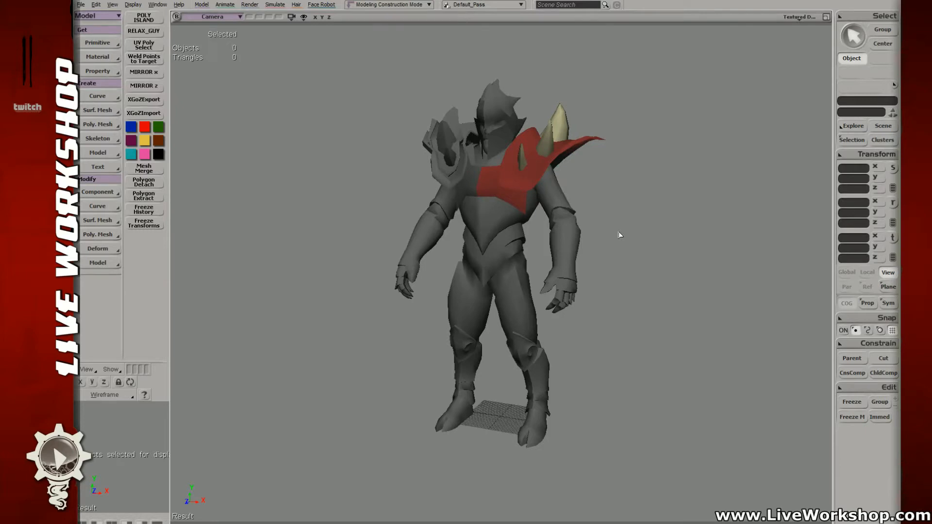
# - Frame the red shoulder pad from the front, clear the selection and turn the wireframe overlay back on
pyautogui.moveTo(584, 229)
pyautogui.mouseDown(button='right')
pyautogui.moveTo(558, 214)
pyautogui.moveTo(535, 218)
pyautogui.moveTo(567, 225)
pyautogui.mouseUp(button='right')
pyautogui.click(540, 229)
pyautogui.press('f')
pyautogui.moveTo(542, 238); pyautogui.dragTo(491, 199, button='middle')
pyautogui.moveTo(491, 199); pyautogui.dragTo(647, 283, button='right')
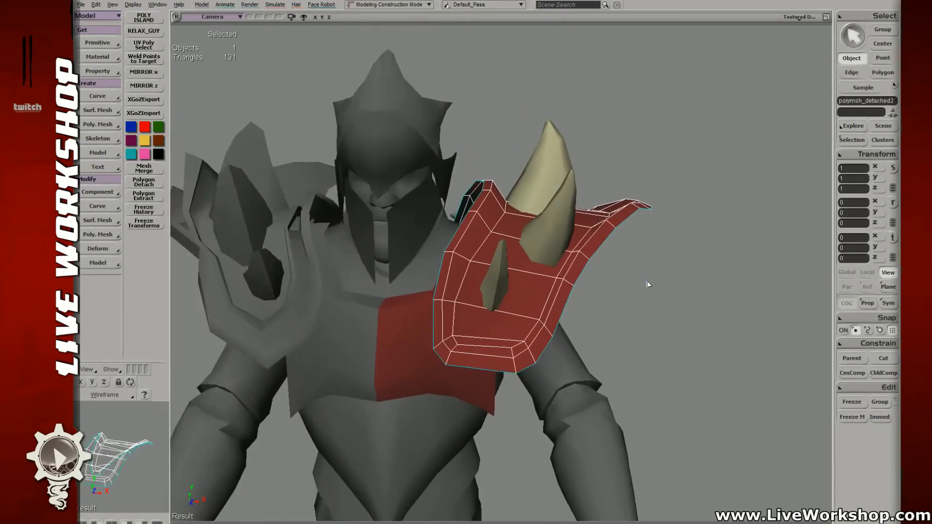
pyautogui.click(631, 272)
pyautogui.hotkey('ctrl', 'w')
pyautogui.moveTo(611, 262); pyautogui.dragTo(529, 248, button='middle')
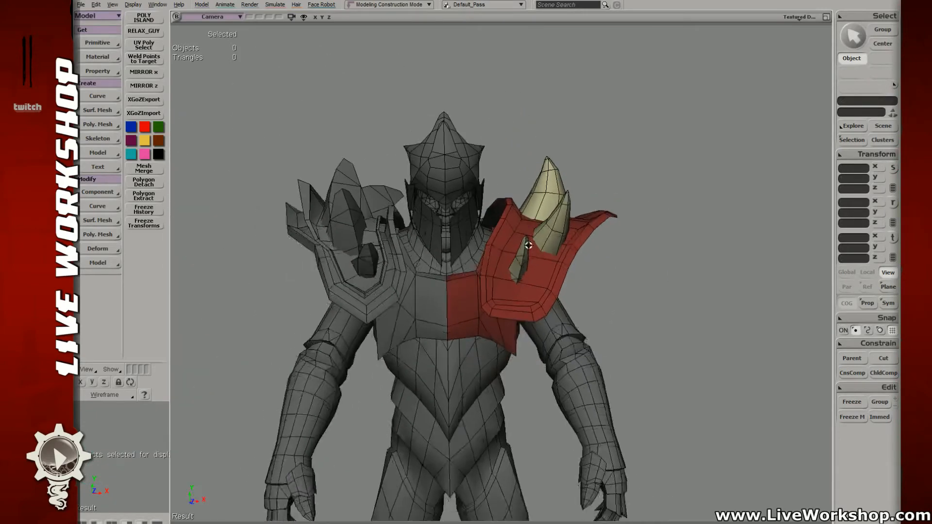
# - Select the raised inner trim strip's polygons on the original grey shoulder armour
pyautogui.moveTo(529, 247); pyautogui.dragTo(540, 275, button='right')
pyautogui.moveTo(541, 275); pyautogui.dragTo(535, 248, button='middle')
pyautogui.moveTo(519, 259); pyautogui.dragTo(559, 249, button='right')
pyautogui.moveTo(559, 249); pyautogui.dragTo(542, 277)
pyautogui.moveTo(542, 277); pyautogui.dragTo(530, 318, button='right')
pyautogui.click(506, 315)
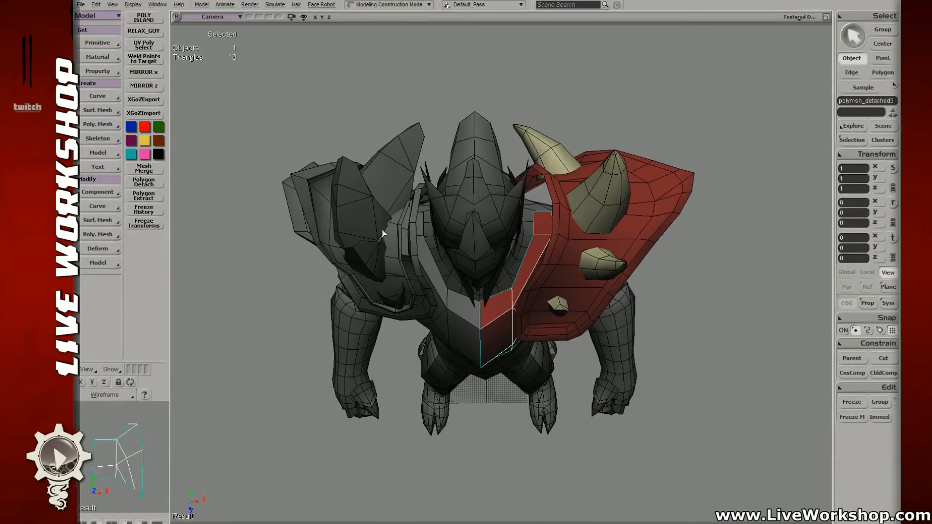
pyautogui.click(401, 242)
pyautogui.scroll(5, 486, 204)
pyautogui.press('u')
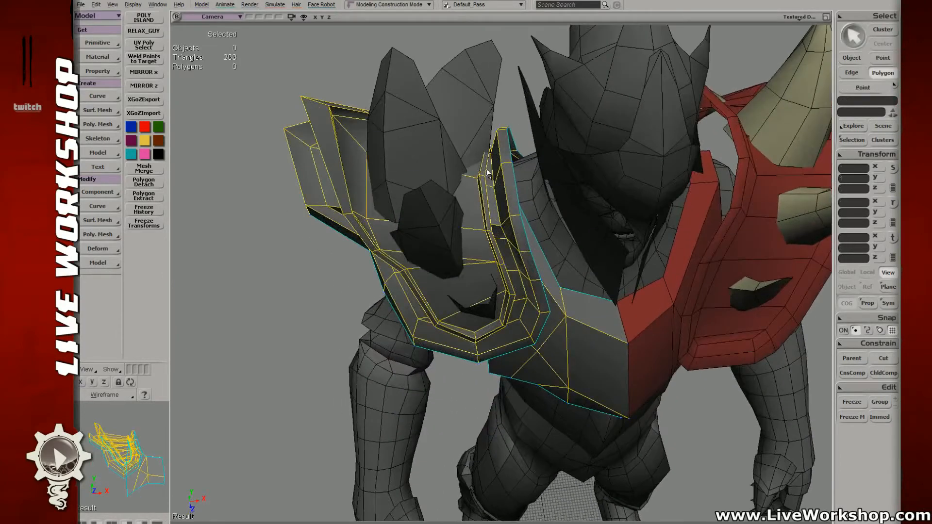
pyautogui.moveTo(433, 316); pyautogui.dragTo(435, 271)
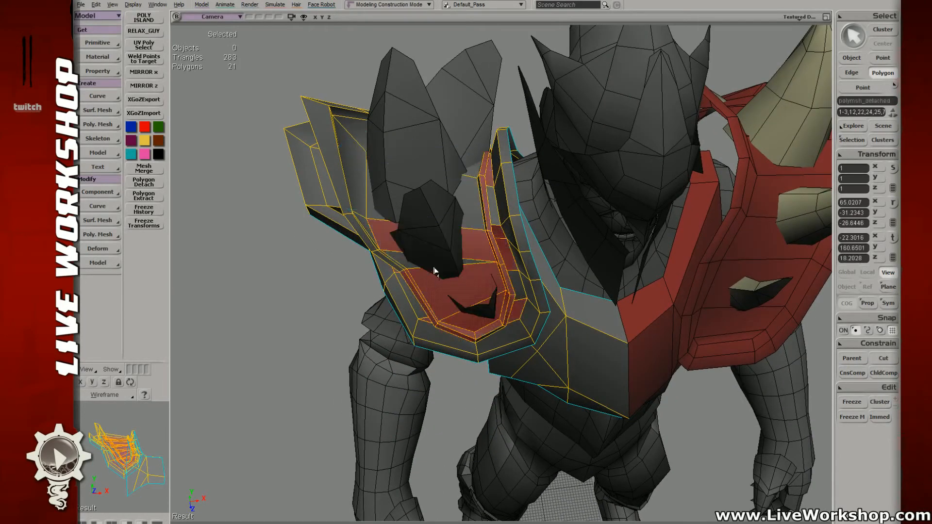
pyautogui.keyDown('alt'); pyautogui.middleClick(493, 245); pyautogui.keyUp('alt')
pyautogui.moveTo(493, 245); pyautogui.dragTo(504, 224, button='right')
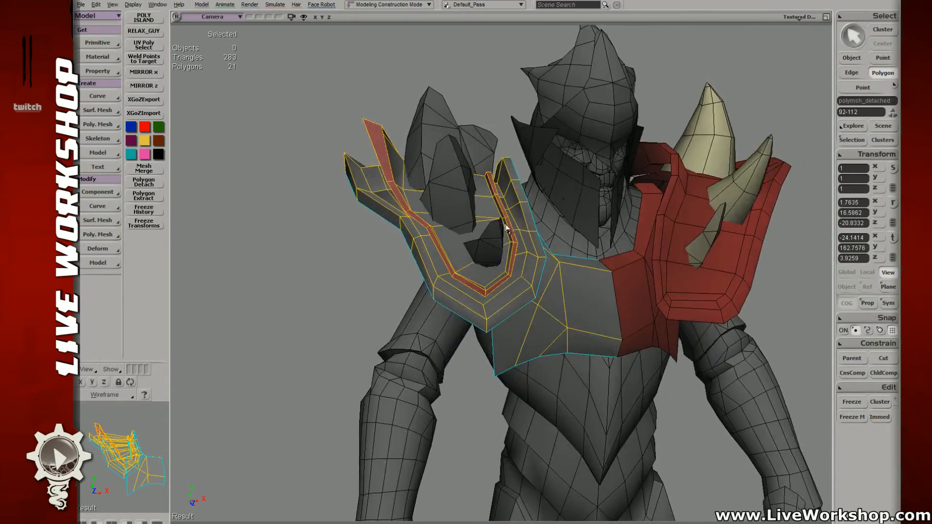
pyautogui.scroll(4, 506, 228)
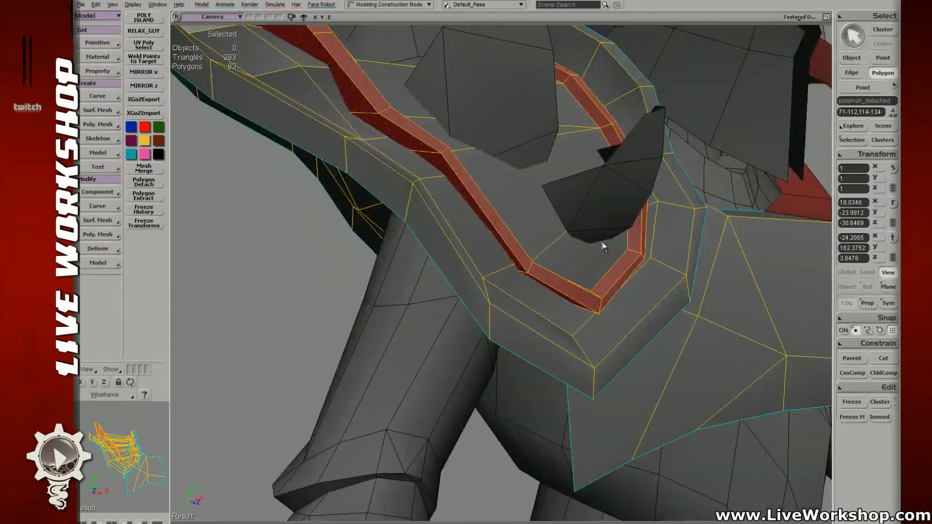
# - Try to delete the grey armour's trim polygons, undo it and return to object selection
pyautogui.hotkey('ctrl', 'z')
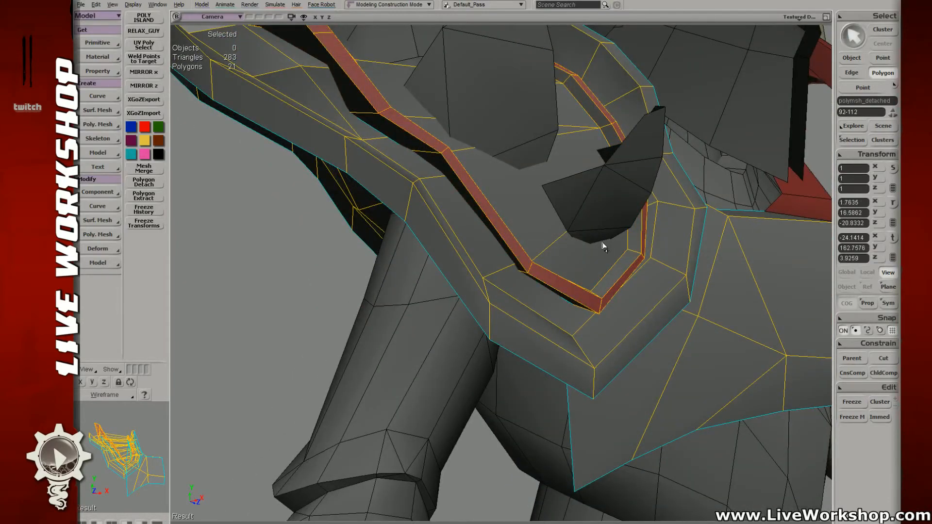
pyautogui.hotkey('ctrl', 'y')
pyautogui.hotkey('ctrl', 'z')
pyautogui.hotkey('ctrl', 'y')
pyautogui.scroll(-3, 553, 190)
pyautogui.moveTo(553, 189); pyautogui.dragTo(411, 136, button='right')
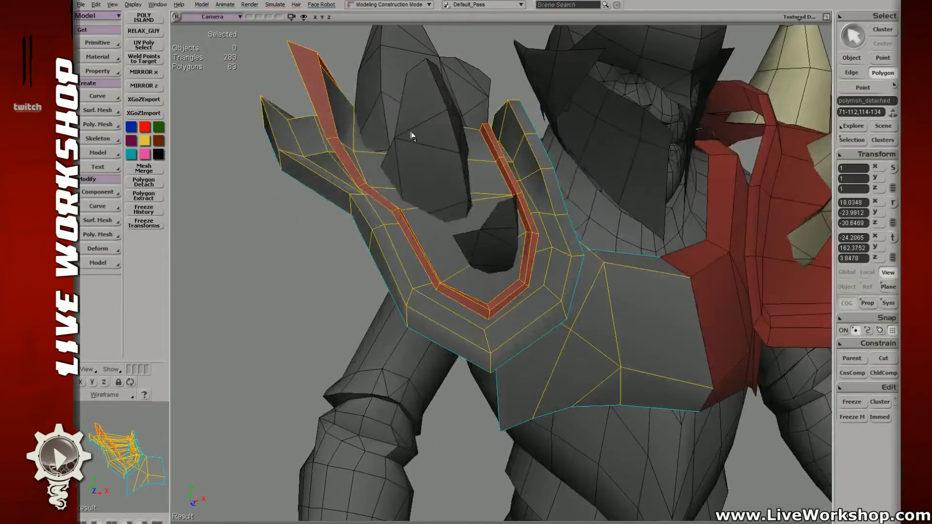
pyautogui.moveTo(412, 135)
pyautogui.keyDown('shift'); pyautogui.mouseDown()
pyautogui.moveTo(409, 150)
pyautogui.moveTo(485, 287)
pyautogui.mouseUp(); pyautogui.keyUp('shift')
pyautogui.moveTo(483, 219)
pyautogui.mouseDown(button='right')
pyautogui.moveTo(520, 234)
pyautogui.moveTo(530, 304)
pyautogui.mouseUp(button='right')
pyautogui.press('Delete')
pyautogui.moveTo(530, 304); pyautogui.dragTo(434, 153)
pyautogui.moveTo(546, 235)
pyautogui.mouseDown(button='right')
pyautogui.moveTo(562, 242)
pyautogui.moveTo(558, 252)
pyautogui.mouseUp(button='right')
pyautogui.hotkey('ctrl', 'z')
pyautogui.press('space')
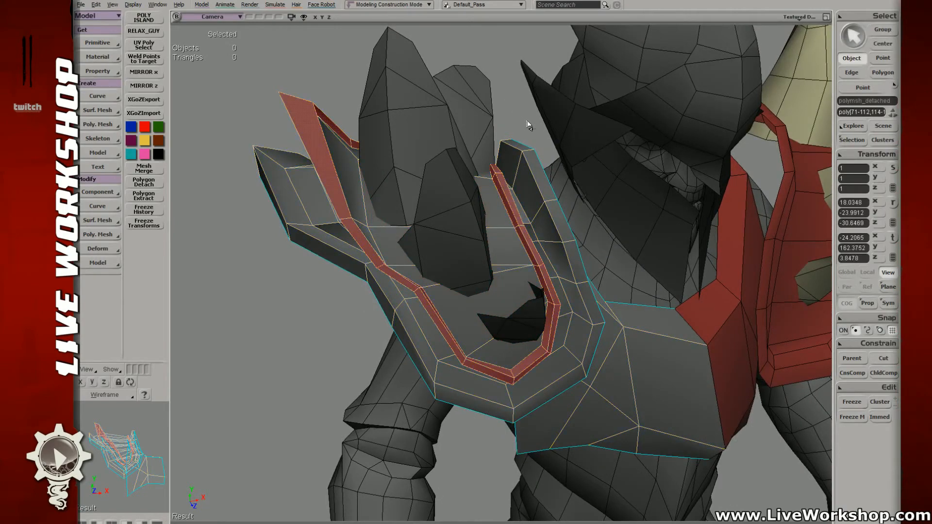
# - Compare the grey shoulder armour with the red pad on the whole figure, briefly selecting the grey armour
pyautogui.moveTo(526, 125); pyautogui.dragTo(532, 189, button='right')
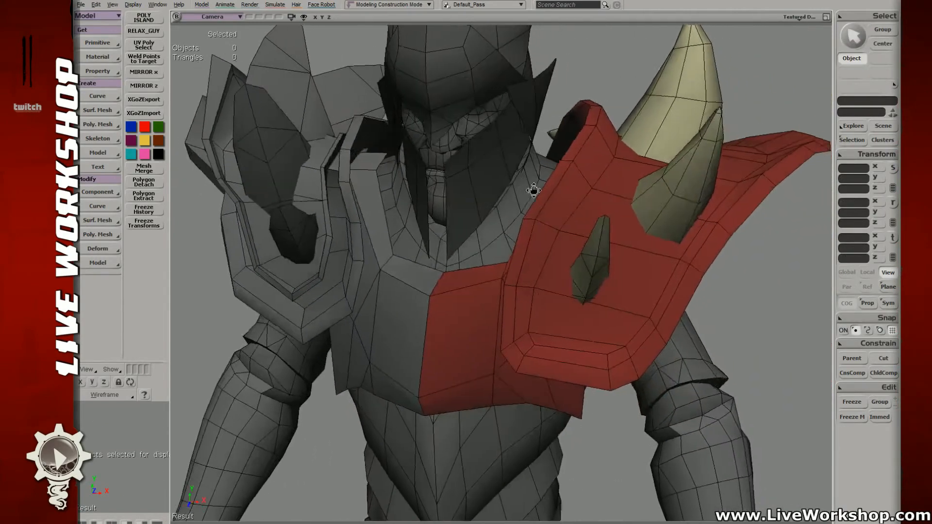
pyautogui.moveTo(533, 189); pyautogui.dragTo(445, 154, button='middle')
pyautogui.moveTo(445, 155); pyautogui.dragTo(457, 150, button='right')
pyautogui.moveTo(458, 150); pyautogui.dragTo(513, 253, button='middle')
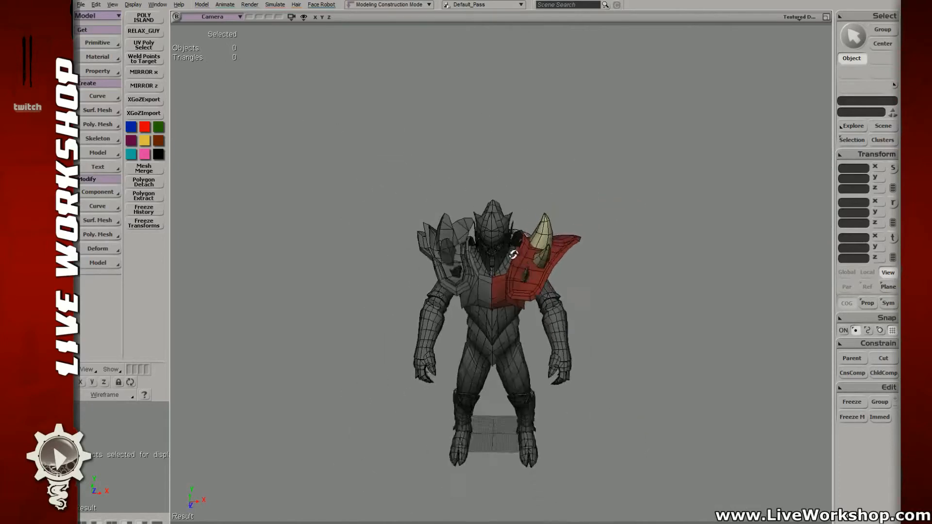
pyautogui.moveTo(512, 254); pyautogui.dragTo(576, 267, button='right')
pyautogui.moveTo(577, 267); pyautogui.dragTo(462, 234, button='middle')
pyautogui.click(408, 225)
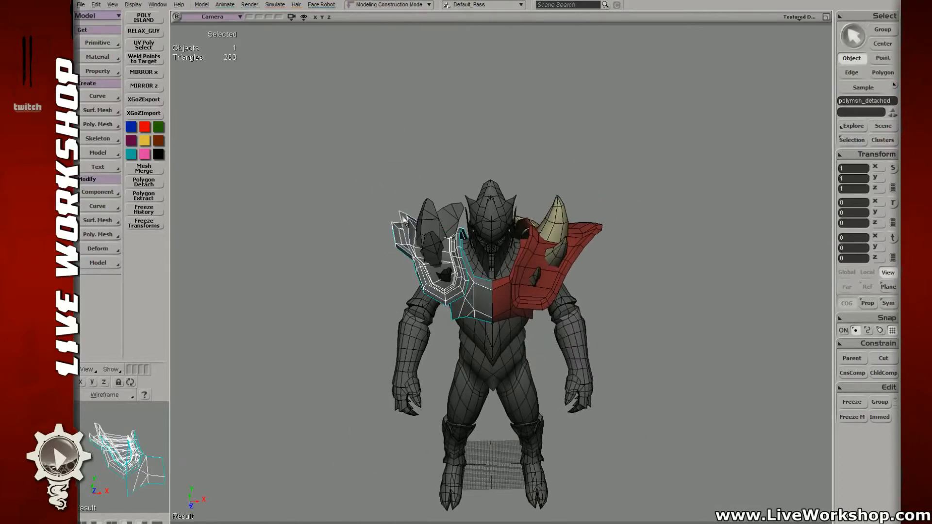
pyautogui.moveTo(407, 225); pyautogui.dragTo(442, 211, button='middle')
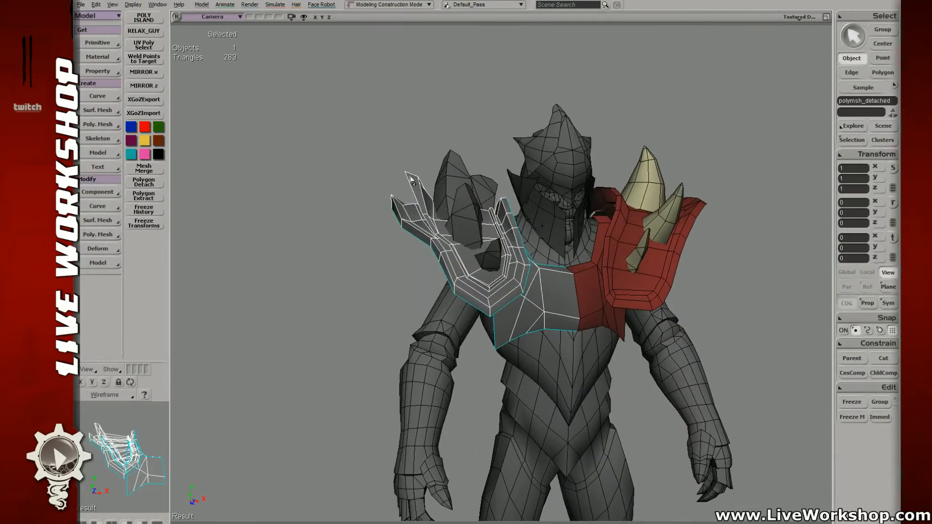
pyautogui.moveTo(502, 201); pyautogui.dragTo(478, 198, button='middle')
pyautogui.click(520, 166)
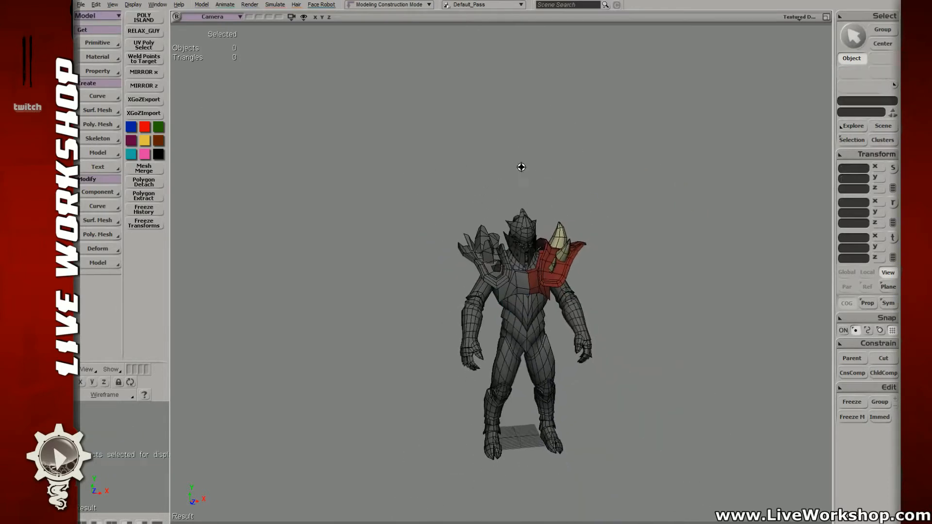
# - Examine the red shoulder pad and its spikes from behind, above, the front and close up
pyautogui.moveTo(520, 166); pyautogui.dragTo(360, 220, button='right')
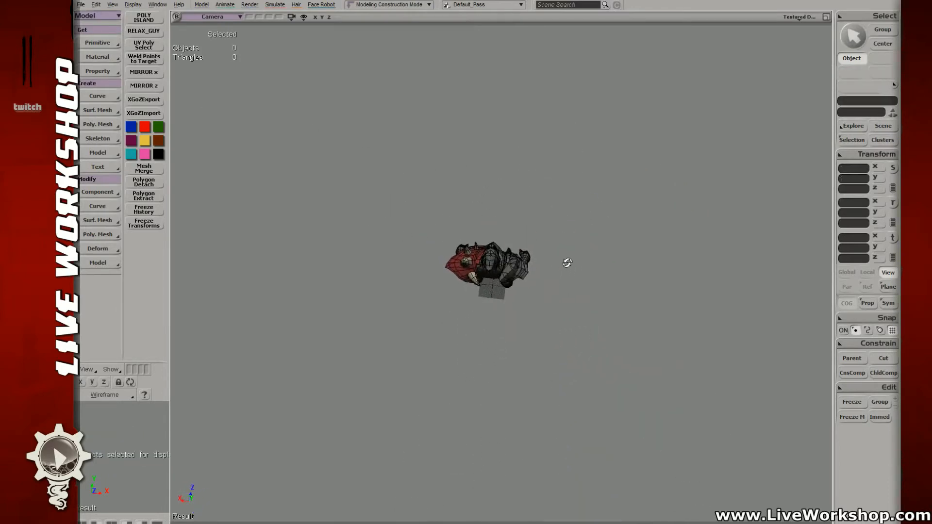
pyautogui.moveTo(458, 251); pyautogui.dragTo(561, 271, button='middle')
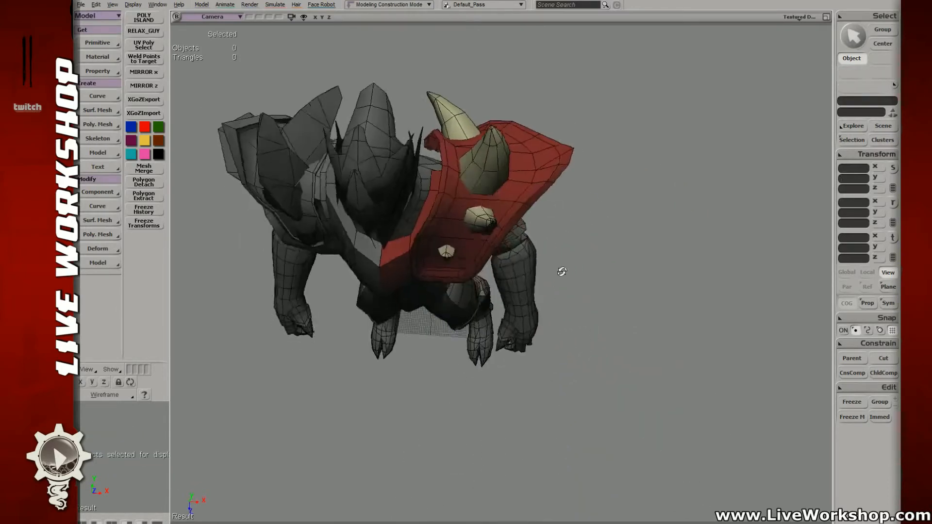
pyautogui.moveTo(562, 271); pyautogui.dragTo(545, 248, button='right')
pyautogui.moveTo(545, 248); pyautogui.dragTo(582, 249, button='middle')
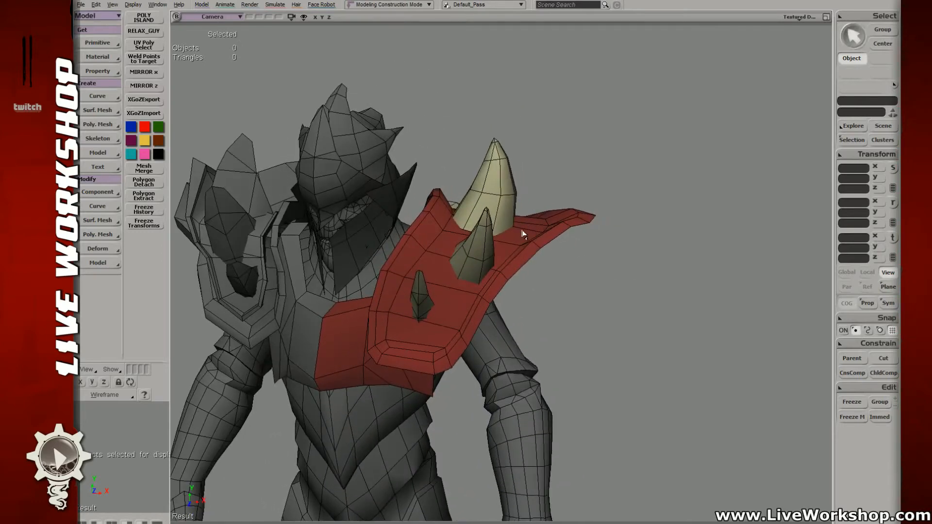
pyautogui.moveTo(538, 217); pyautogui.dragTo(528, 238)
pyautogui.moveTo(529, 237); pyautogui.dragTo(549, 258, button='middle')
pyautogui.moveTo(549, 257); pyautogui.dragTo(531, 289, button='right')
pyautogui.moveTo(531, 290); pyautogui.dragTo(508, 315)
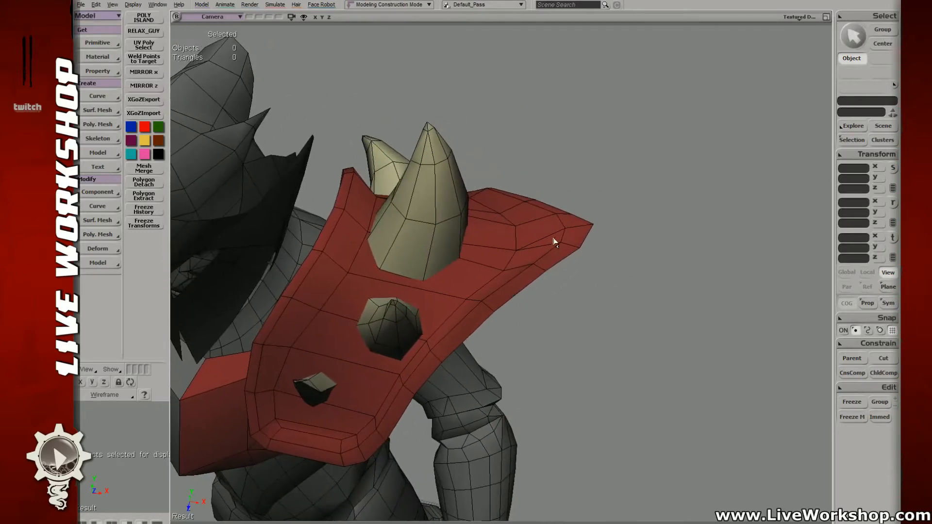
# - Duplicate the four rim polygons at the outer tip of the red shoulder pad
pyautogui.click(553, 242)
pyautogui.moveTo(551, 239); pyautogui.dragTo(574, 237, button='right')
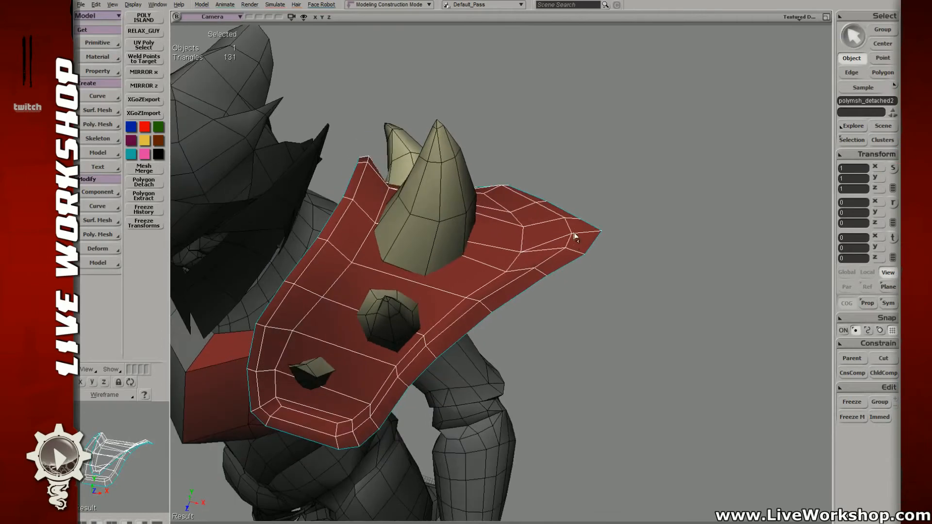
pyautogui.press('u')
pyautogui.moveTo(574, 236)
pyautogui.mouseDown()
pyautogui.moveTo(547, 204)
pyautogui.moveTo(568, 266)
pyautogui.moveTo(533, 222)
pyautogui.mouseUp()
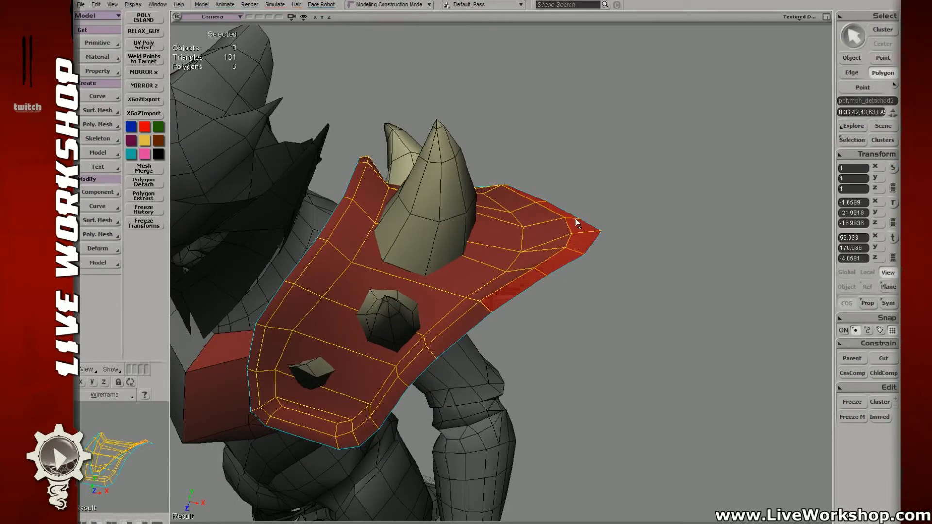
pyautogui.rightClick(577, 267)
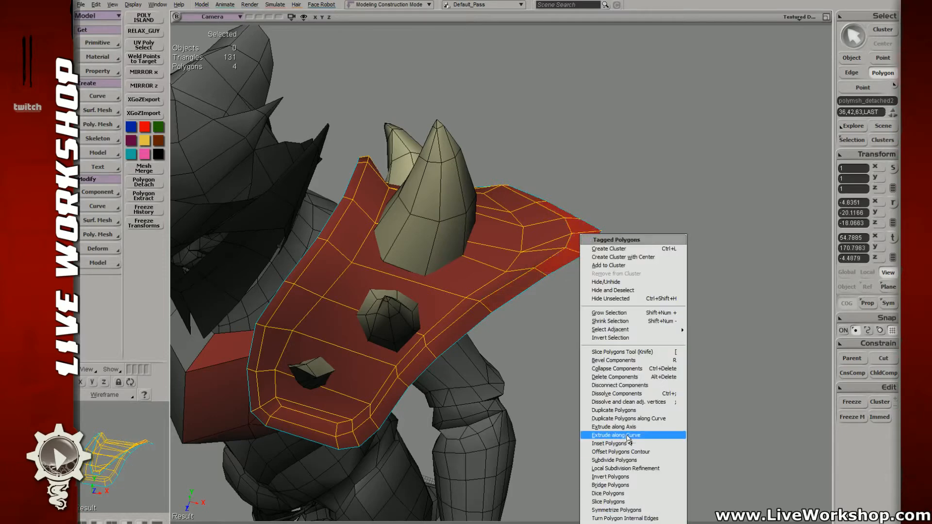
pyautogui.click(622, 411)
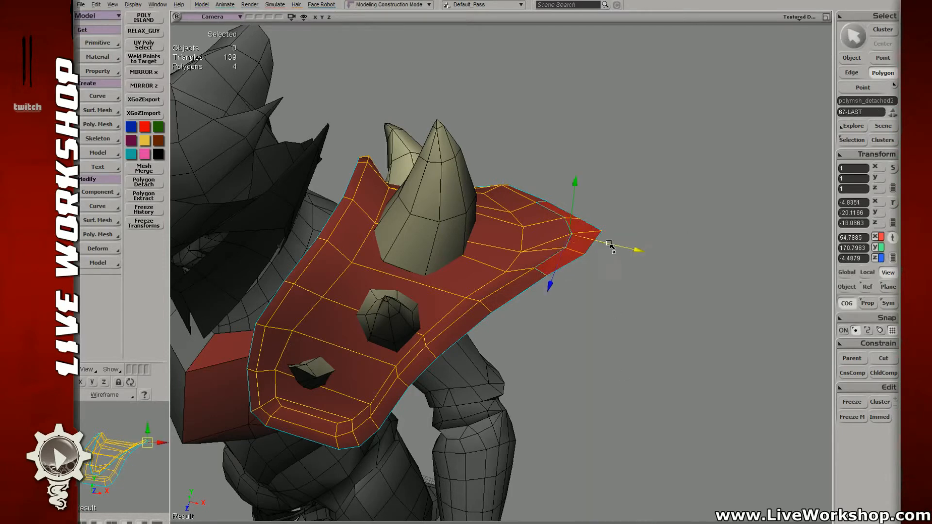
pyautogui.hotkey('ctrl', 'z')
pyautogui.press('s')
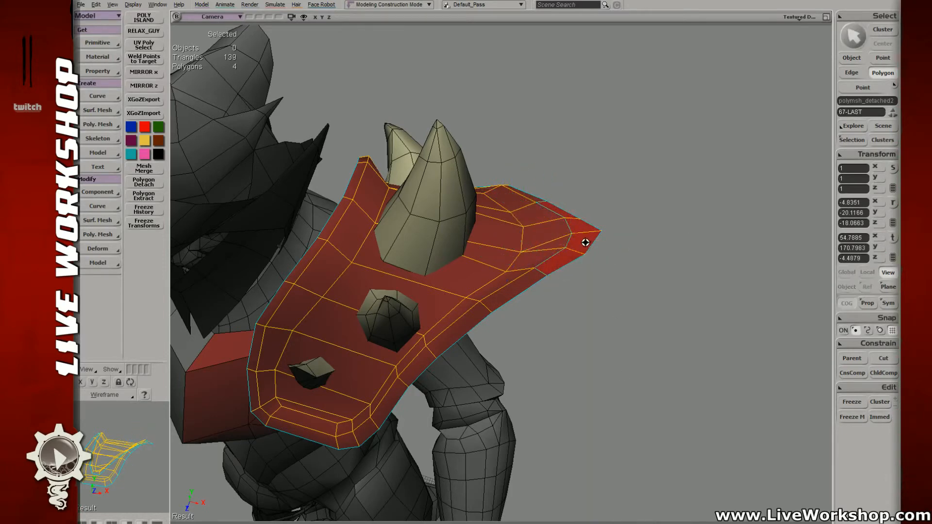
# - Move the duplicated strip inward and above the pad's surface, and rotate it to follow the pad
pyautogui.moveTo(585, 241); pyautogui.dragTo(575, 299, button='right')
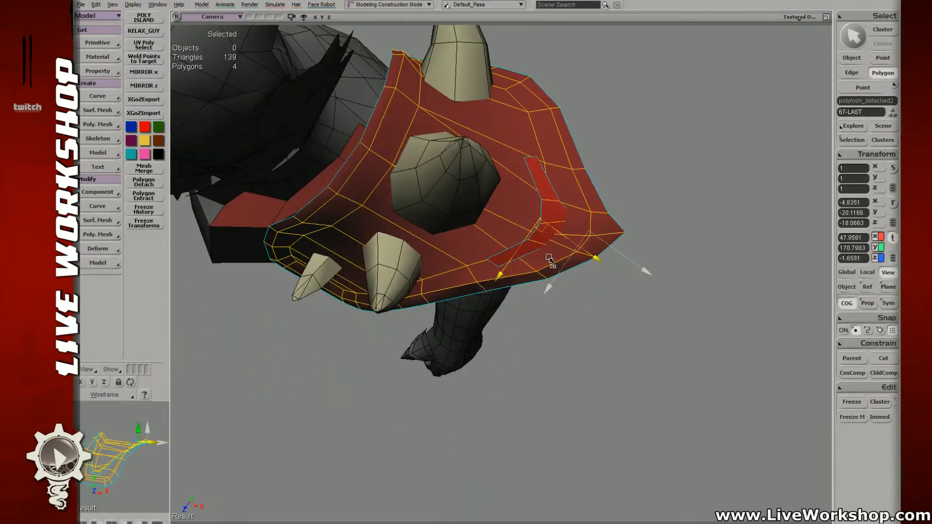
pyautogui.moveTo(524, 260); pyautogui.dragTo(524, 263)
pyautogui.press('s')
pyautogui.moveTo(524, 263); pyautogui.dragTo(539, 182, button='right')
pyautogui.press('c')
pyautogui.press('s')
pyautogui.moveTo(526, 217)
pyautogui.mouseDown(button='right')
pyautogui.moveTo(523, 226)
pyautogui.moveTo(530, 220)
pyautogui.mouseUp(button='right')
pyautogui.moveTo(523, 219); pyautogui.dragTo(482, 194)
pyautogui.press('v')
pyautogui.press('s')
# - Extrude the rear end edge of the duplicated strip beside the tall spike
pyautogui.moveTo(555, 241); pyautogui.dragTo(491, 266, button='right')
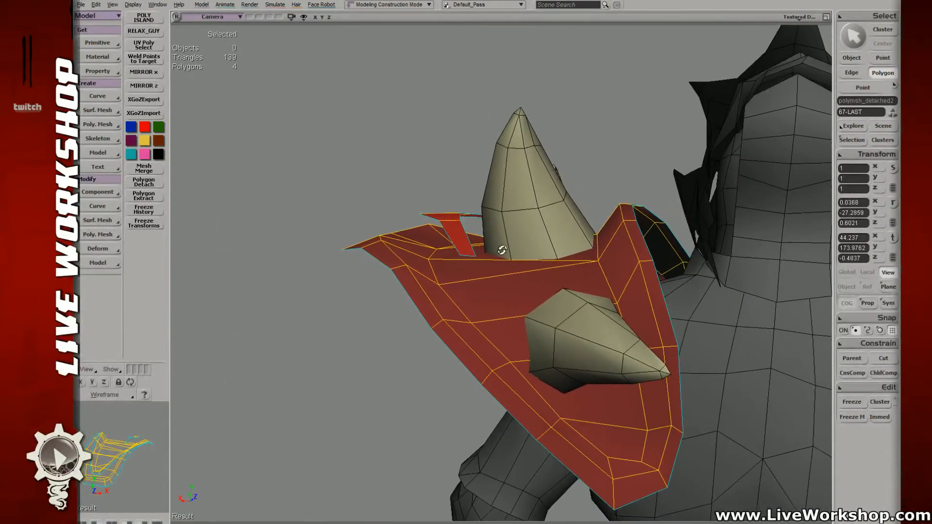
pyautogui.press('t')
pyautogui.press('e')
pyautogui.click(473, 259)
pyautogui.press('s')
pyautogui.hotkey('ctrl', 'd')
pyautogui.press('v')
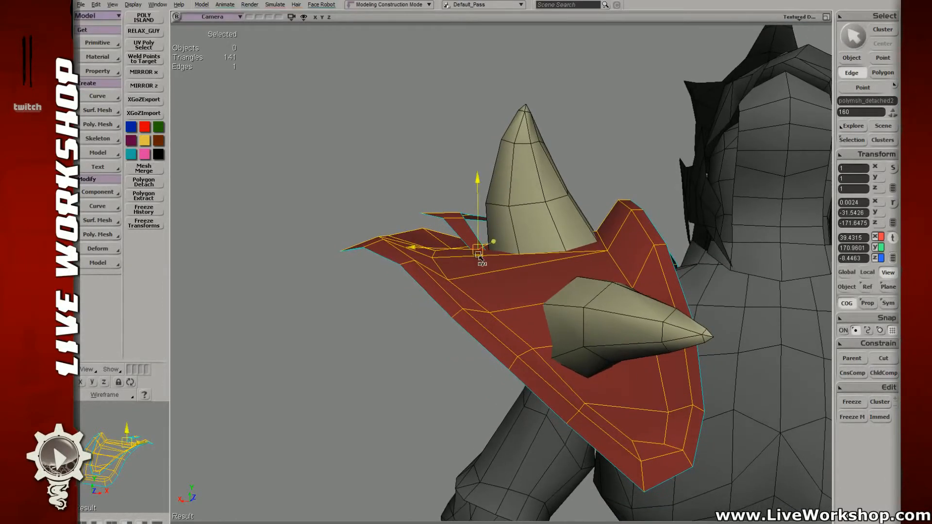
# - Move the extruded edge down along the pad toward the base of the rear spike
pyautogui.moveTo(517, 310); pyautogui.dragTo(518, 310)
pyautogui.press('s')
pyautogui.moveTo(518, 310); pyautogui.dragTo(563, 341, button='right')
pyautogui.moveTo(564, 329); pyautogui.dragTo(543, 342)
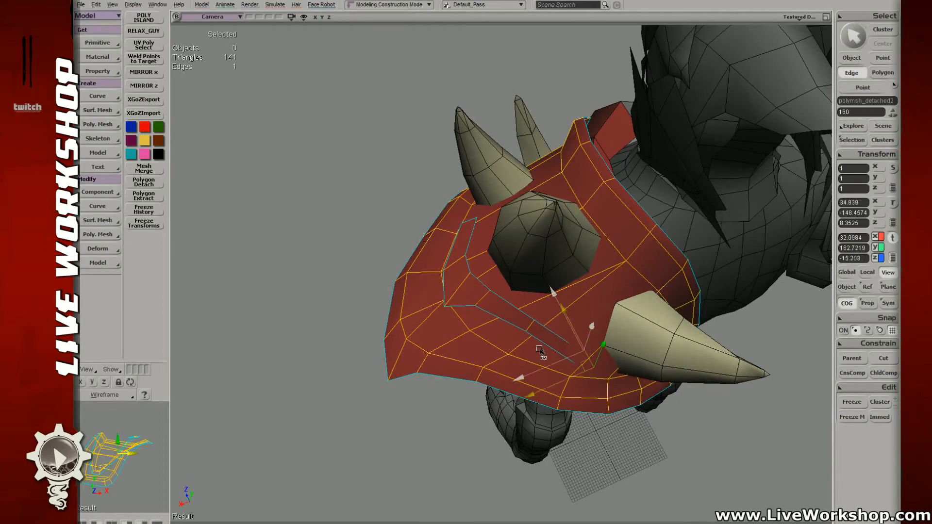
pyautogui.press('s')
pyautogui.moveTo(539, 349)
pyautogui.mouseDown(button='right')
pyautogui.moveTo(560, 310)
pyautogui.moveTo(545, 337)
pyautogui.mouseUp(button='right')
pyautogui.moveTo(545, 337); pyautogui.dragTo(536, 318)
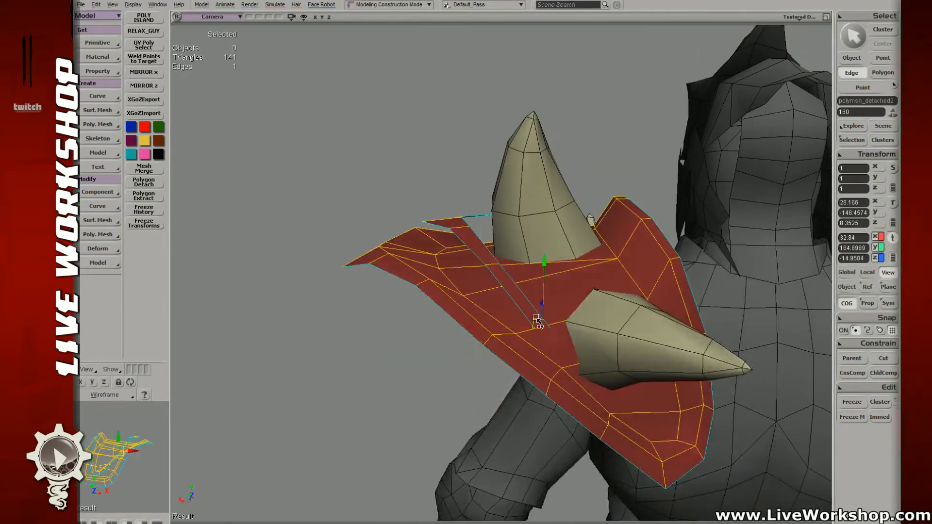
# - Rotate the extruded edge so the strip lies along the pad's surface beside the rear spike
pyautogui.press('s')
pyautogui.moveTo(537, 321); pyautogui.dragTo(572, 314, button='right')
pyautogui.press('c')
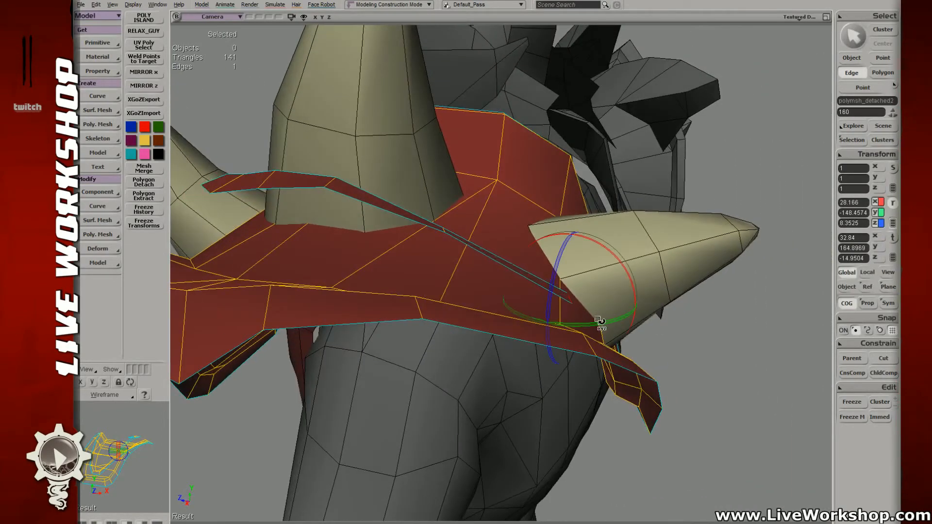
pyautogui.moveTo(591, 323); pyautogui.dragTo(547, 291)
pyautogui.press('s')
pyautogui.moveTo(547, 292); pyautogui.dragTo(468, 285, button='right')
pyautogui.moveTo(469, 285); pyautogui.dragTo(460, 250)
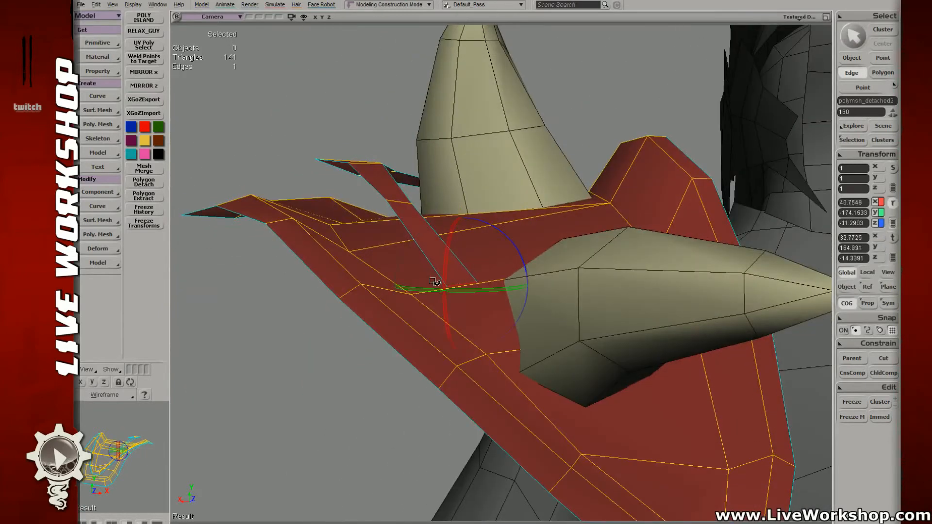
pyautogui.moveTo(434, 281); pyautogui.dragTo(462, 274)
pyautogui.moveTo(451, 271); pyautogui.dragTo(462, 269, button='right')
pyautogui.moveTo(462, 268); pyautogui.dragTo(452, 305)
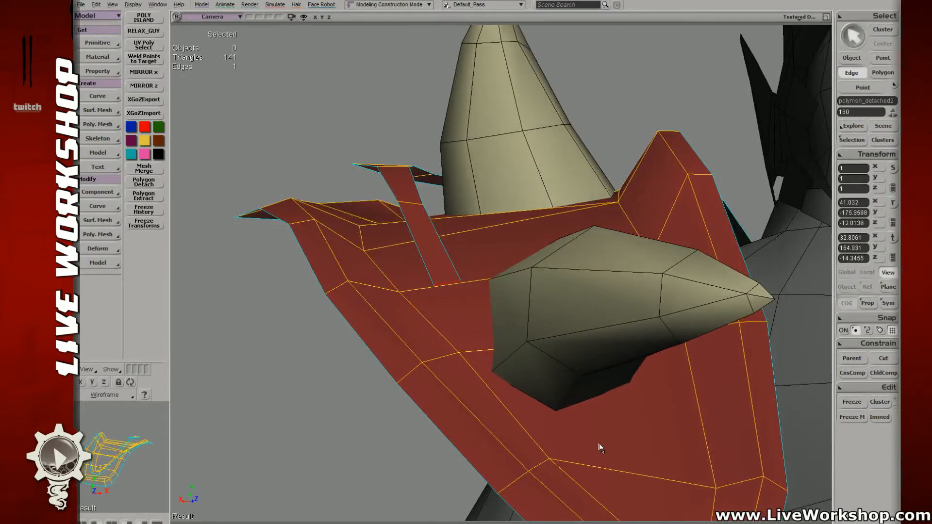
# - Nudge two edge-loop points on the shoulder pad outward beneath the end of the narrow raised strip
pyautogui.press('t')
pyautogui.click(453, 283)
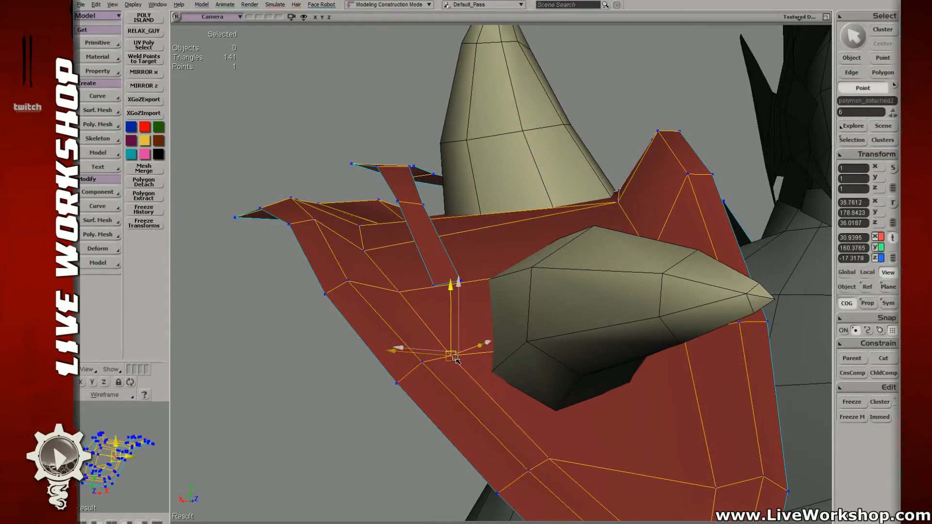
pyautogui.moveTo(409, 303); pyautogui.dragTo(430, 278)
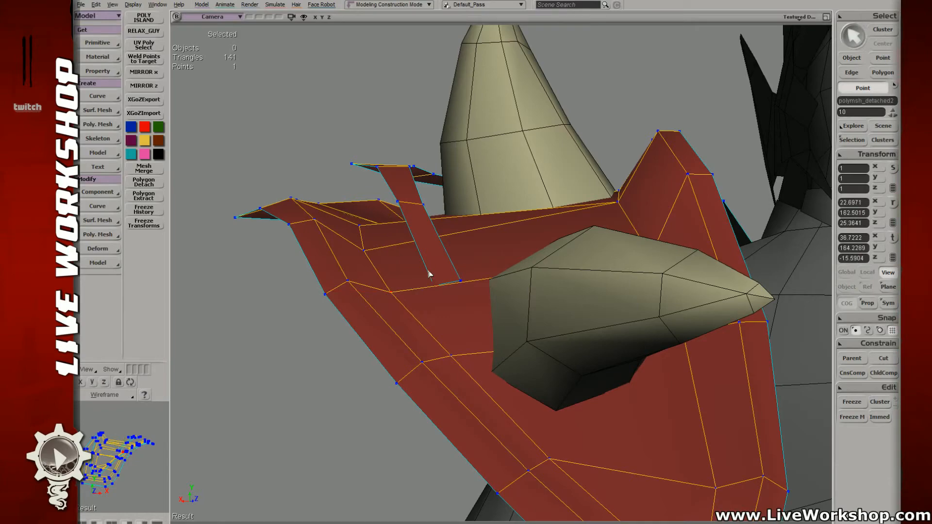
# - Reposition the two corner points at the free end of the narrow strip so they sit closer to the pad
pyautogui.click(429, 274)
pyautogui.hotkey('shift', 's')
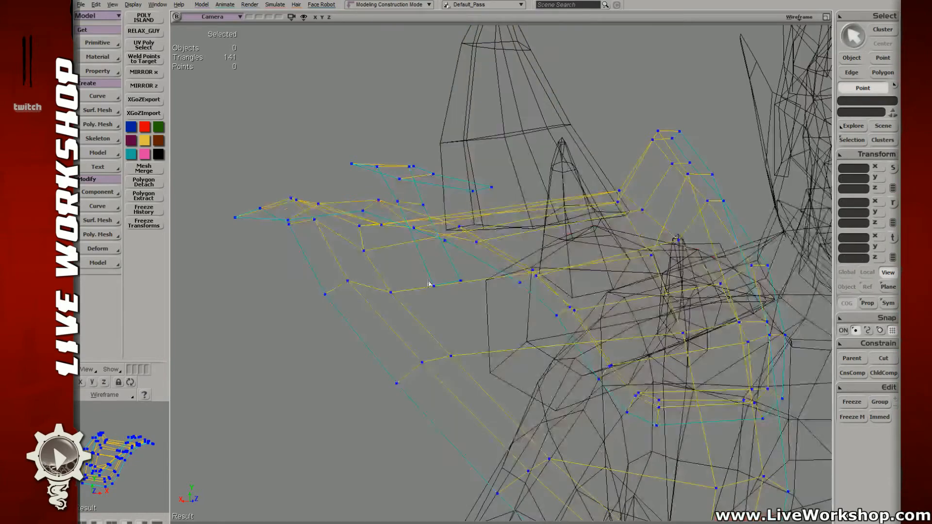
pyautogui.click(432, 285)
pyautogui.hotkey('shift', 's')
pyautogui.press('v')
pyautogui.moveTo(435, 285); pyautogui.dragTo(445, 287)
pyautogui.press('s')
pyautogui.moveTo(445, 287); pyautogui.dragTo(543, 285, button='right')
pyautogui.keyDown('shift'); pyautogui.click(541, 281); pyautogui.keyUp('shift')
pyautogui.press('v')
pyautogui.moveTo(543, 282); pyautogui.dragTo(538, 263)
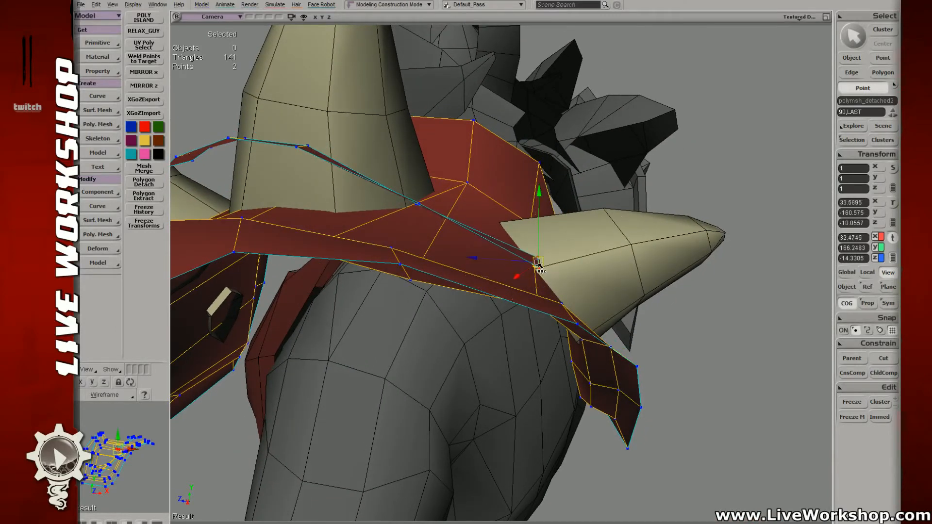
# - Shift the last two polygons of the strip, and adjust its end polygon separately to align with the pad
pyautogui.moveTo(539, 265); pyautogui.dragTo(433, 214, button='right')
pyautogui.click(432, 196)
pyautogui.press('u')
pyautogui.moveTo(429, 199); pyautogui.dragTo(434, 210)
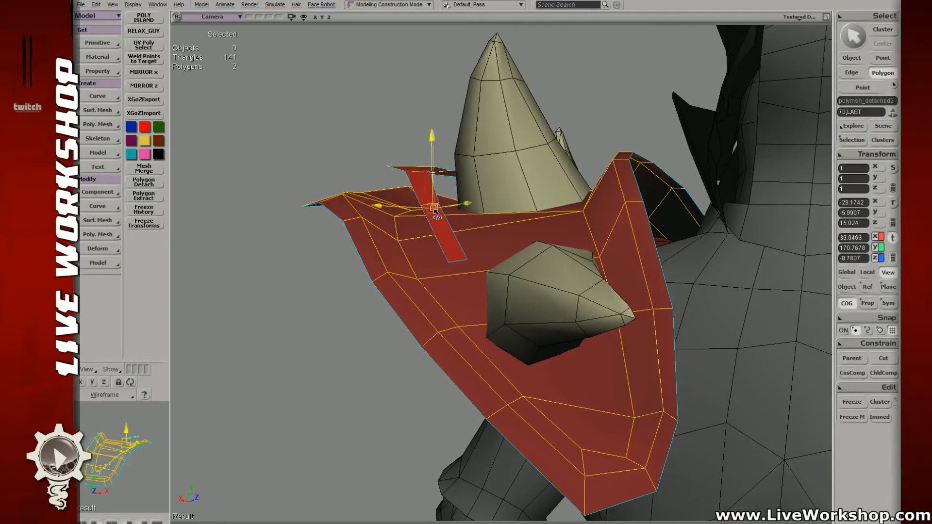
pyautogui.click(433, 222)
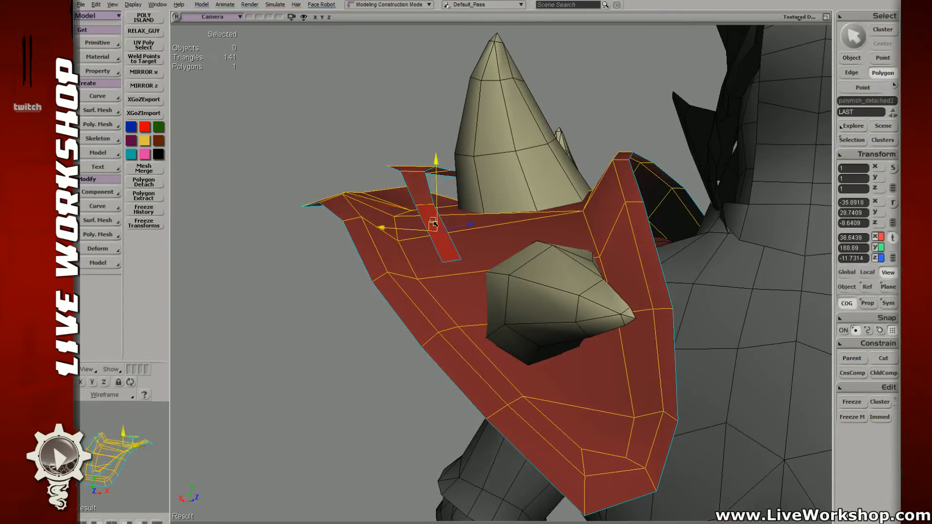
# - Examine the strip's shape on the shoulder pad from above, the side and the back of the character
pyautogui.press('s')
pyautogui.moveTo(462, 258); pyautogui.dragTo(453, 291, button='right')
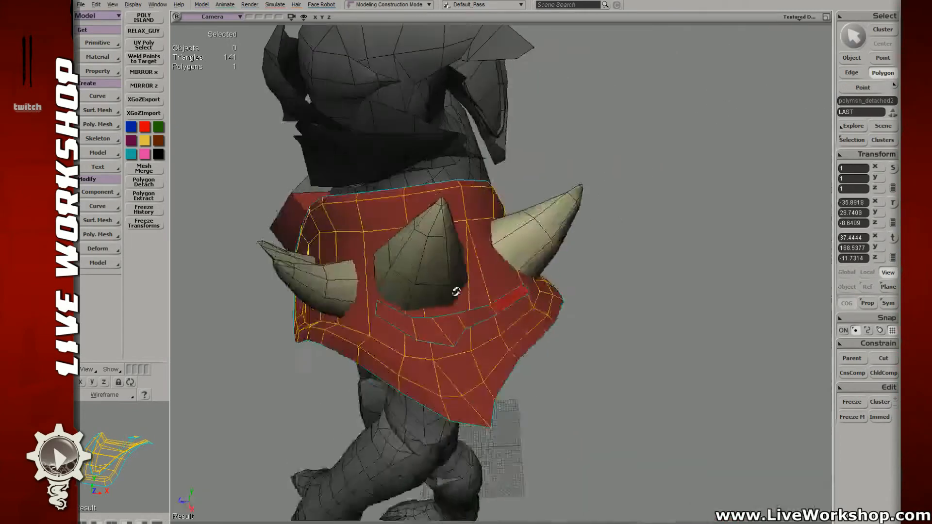
pyautogui.moveTo(454, 291); pyautogui.dragTo(414, 357, button='middle')
pyautogui.press('s')
pyautogui.moveTo(485, 318); pyautogui.dragTo(432, 254, button='right')
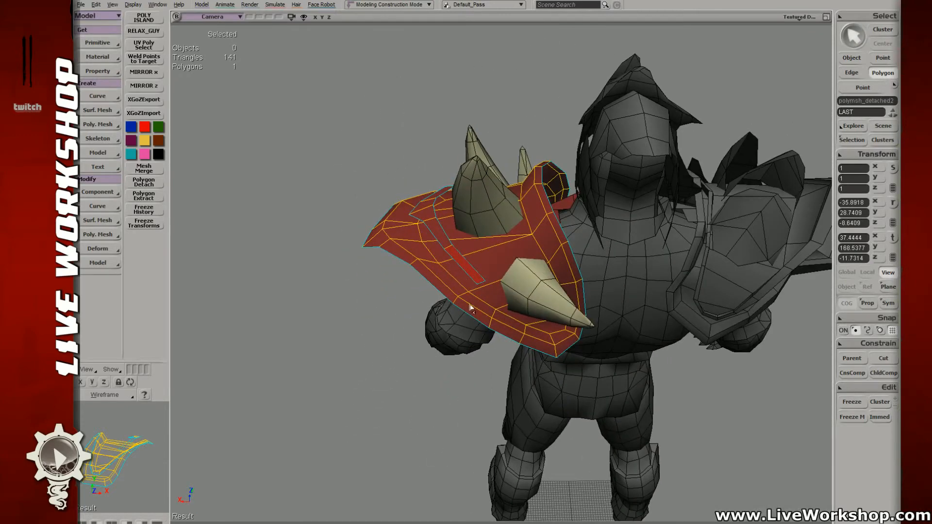
pyautogui.moveTo(470, 307); pyautogui.dragTo(508, 333)
pyautogui.press('s')
pyautogui.moveTo(514, 331); pyautogui.dragTo(526, 289, button='right')
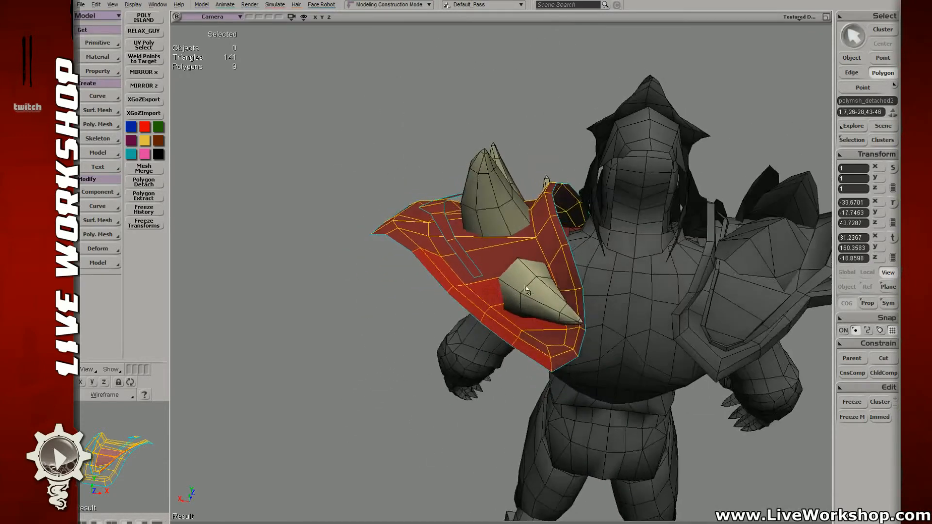
pyautogui.press('s')
pyautogui.moveTo(588, 320); pyautogui.dragTo(283, 172, button='middle')
pyautogui.moveTo(283, 173); pyautogui.dragTo(451, 294, button='right')
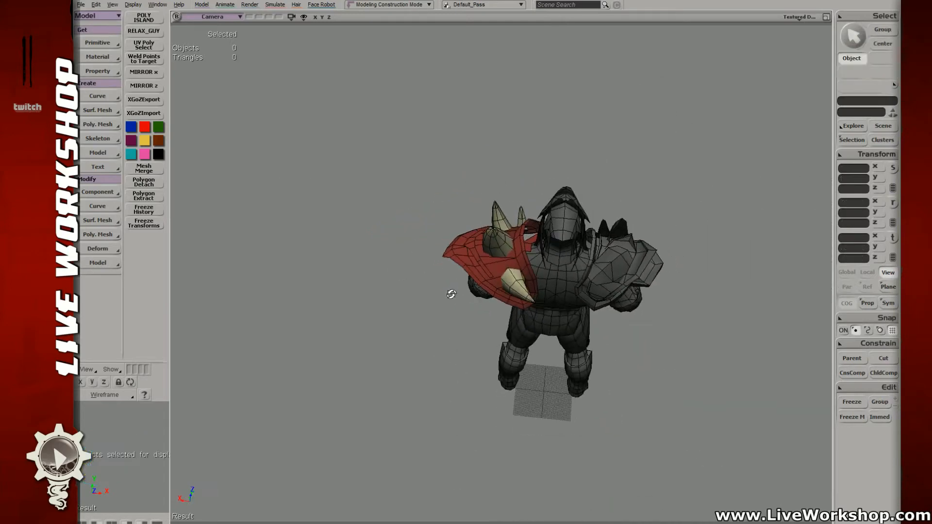
pyautogui.press('s')
pyautogui.moveTo(512, 291); pyautogui.dragTo(585, 320, button='right')
pyautogui.moveTo(584, 320); pyautogui.dragTo(514, 248, button='middle')
pyautogui.press('s')
pyautogui.moveTo(514, 248); pyautogui.dragTo(545, 298, button='right')
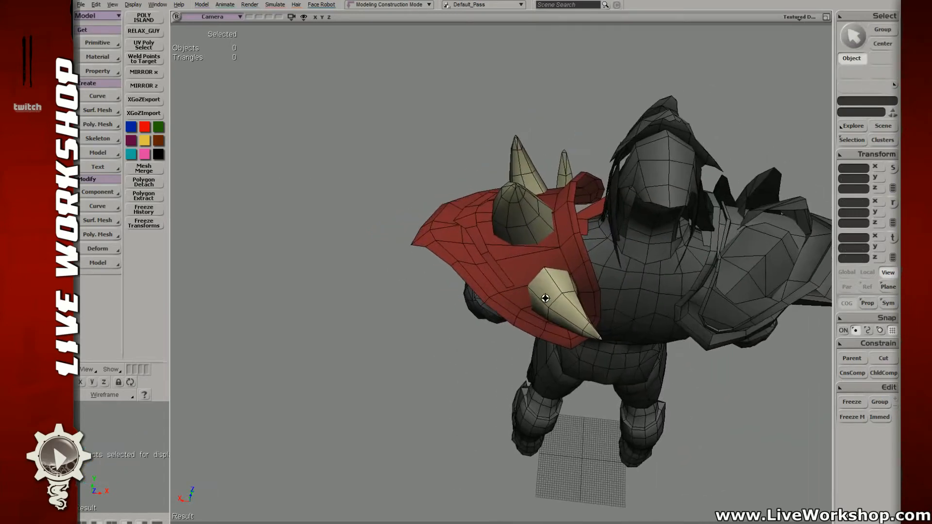
pyautogui.moveTo(545, 297); pyautogui.dragTo(379, 245, button='middle')
pyautogui.moveTo(379, 246); pyautogui.dragTo(518, 281, button='right')
# - Select the horn nearest the strip's end and move points on its open base into the shoulder pad
pyautogui.click(543, 306)
pyautogui.moveTo(518, 281); pyautogui.dragTo(594, 286, button='middle')
pyautogui.moveTo(593, 285); pyautogui.dragTo(531, 263, button='right')
pyautogui.moveTo(530, 264); pyautogui.dragTo(522, 263, button='middle')
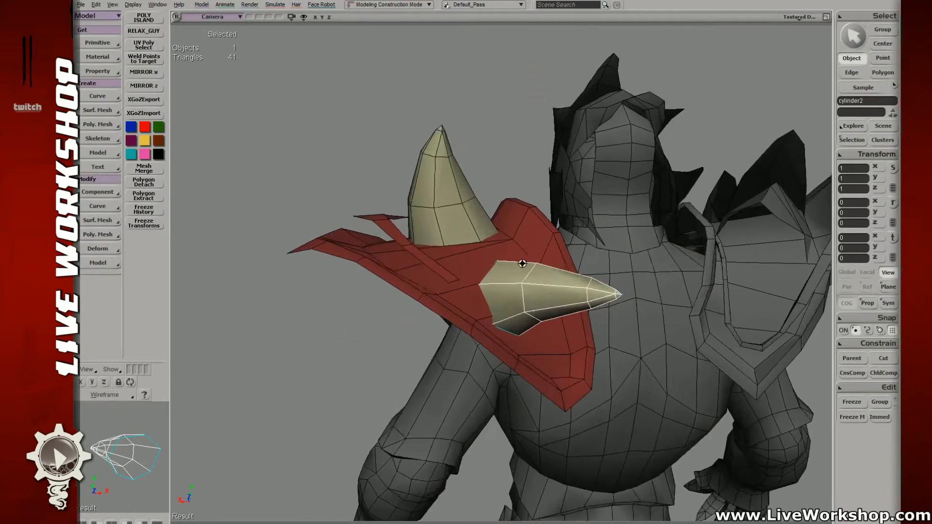
pyautogui.moveTo(522, 264); pyautogui.dragTo(418, 232, button='right')
pyautogui.moveTo(475, 265); pyautogui.dragTo(510, 269, button='middle')
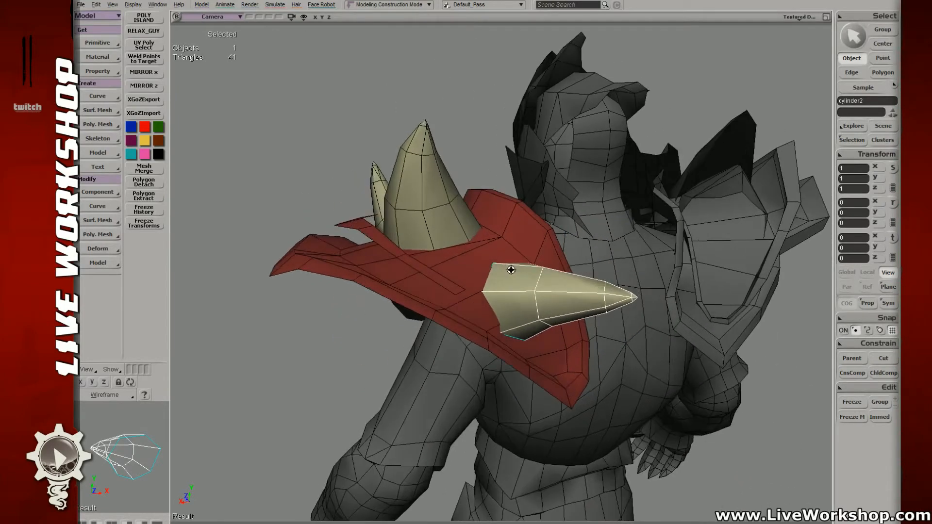
pyautogui.press('t')
pyautogui.click(496, 267)
pyautogui.moveTo(499, 273); pyautogui.dragTo(477, 340, button='right')
pyautogui.press('v')
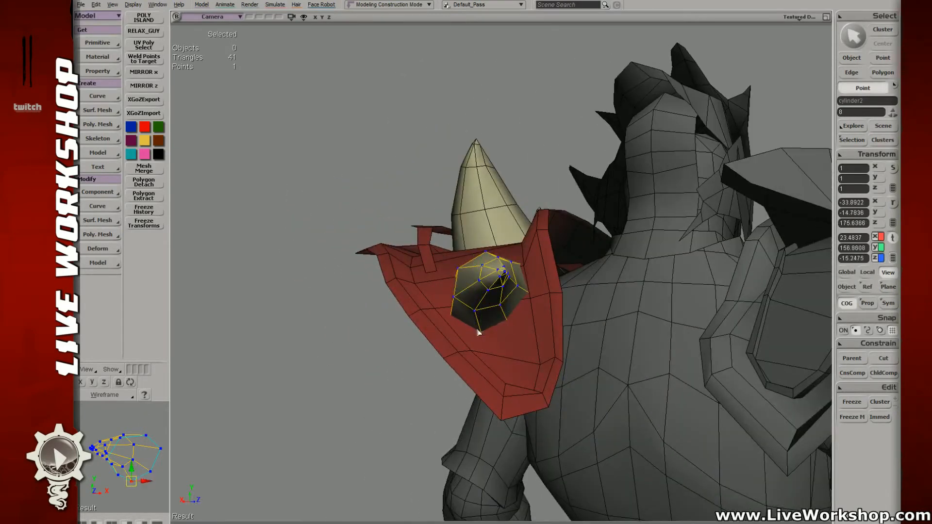
# - Adjust the remaining points around the horn's base so the whole rim meets the shoulder pad
pyautogui.click(479, 313)
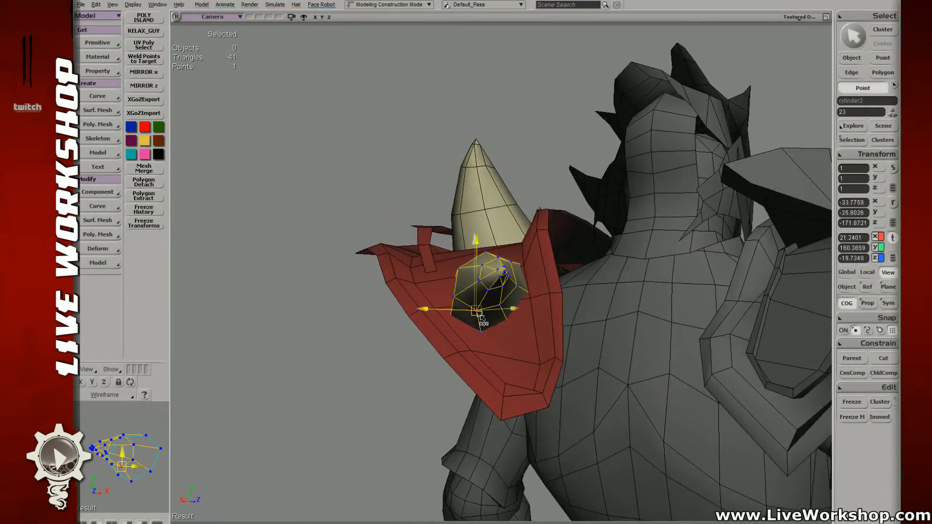
pyautogui.click(509, 319)
pyautogui.moveTo(512, 323); pyautogui.dragTo(485, 354, button='right')
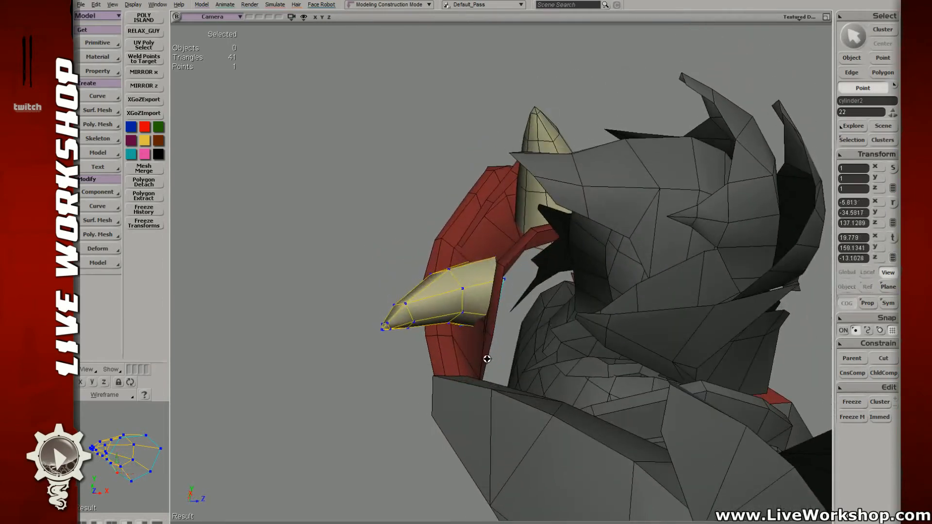
pyautogui.moveTo(479, 331); pyautogui.dragTo(501, 326)
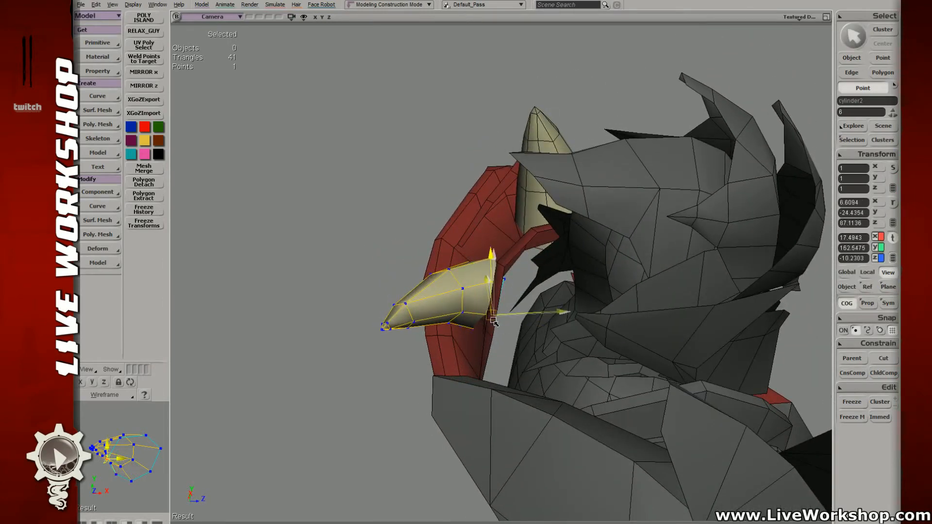
pyautogui.click(499, 279)
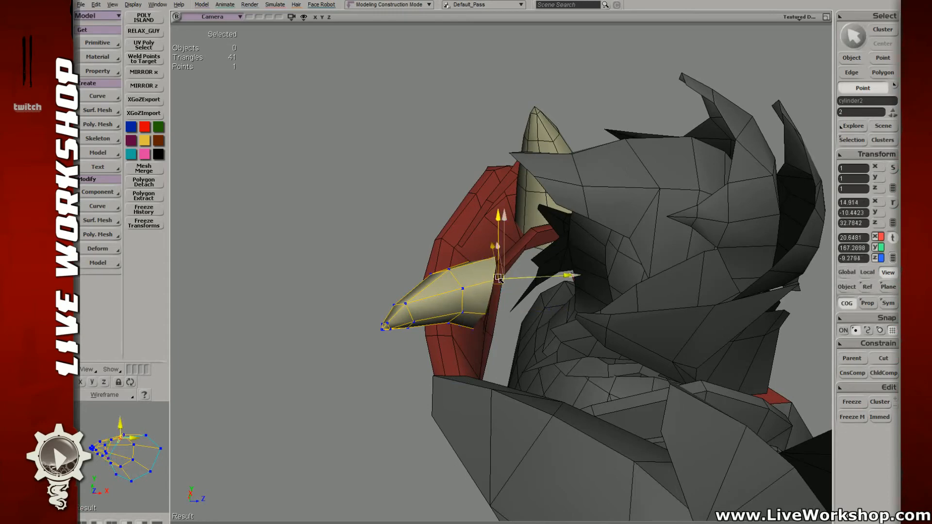
# - Clear the selection and examine how all the horns and the strip sit on the shoulder pad
pyautogui.moveTo(495, 279); pyautogui.dragTo(506, 277, button='right')
pyautogui.moveTo(505, 277); pyautogui.dragTo(321, 226, button='middle')
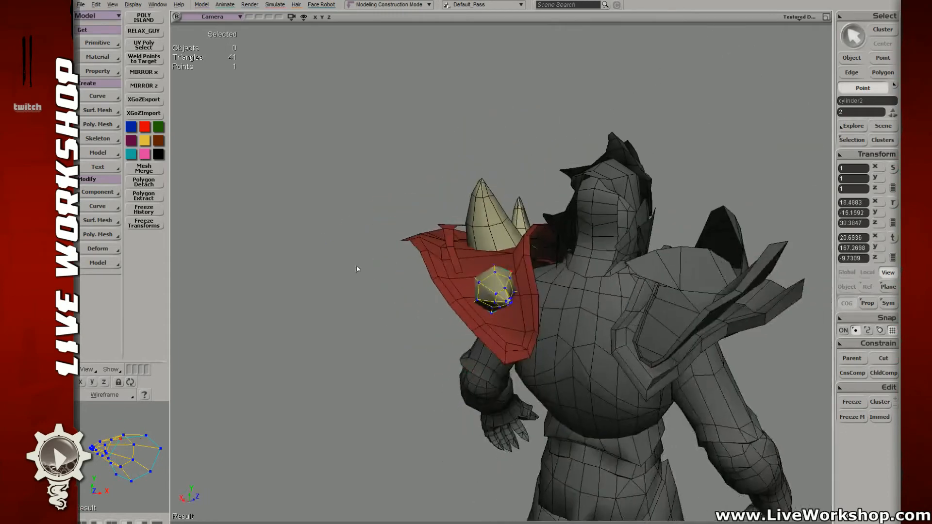
pyautogui.press('space')
pyautogui.click(358, 268)
pyautogui.moveTo(358, 268); pyautogui.dragTo(440, 279, button='right')
pyautogui.moveTo(441, 279); pyautogui.dragTo(438, 239, button='middle')
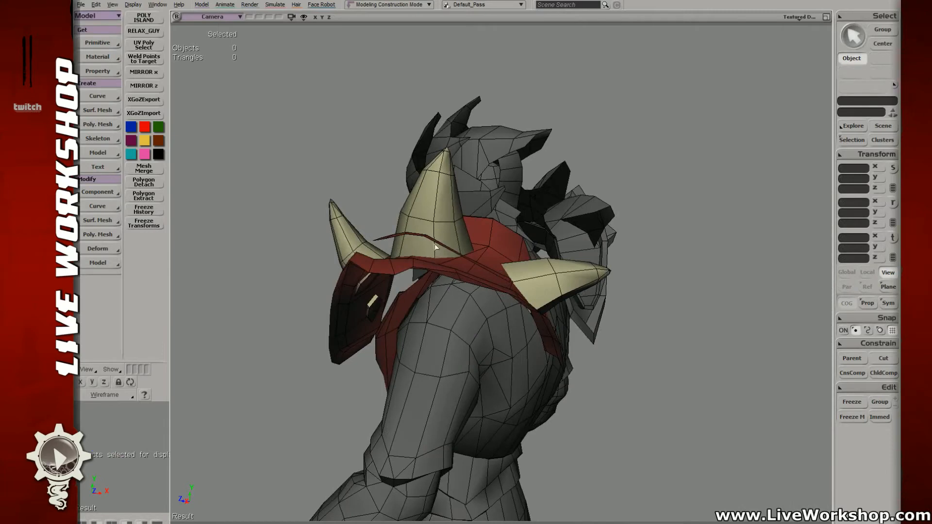
pyautogui.moveTo(436, 248); pyautogui.dragTo(469, 276, button='middle')
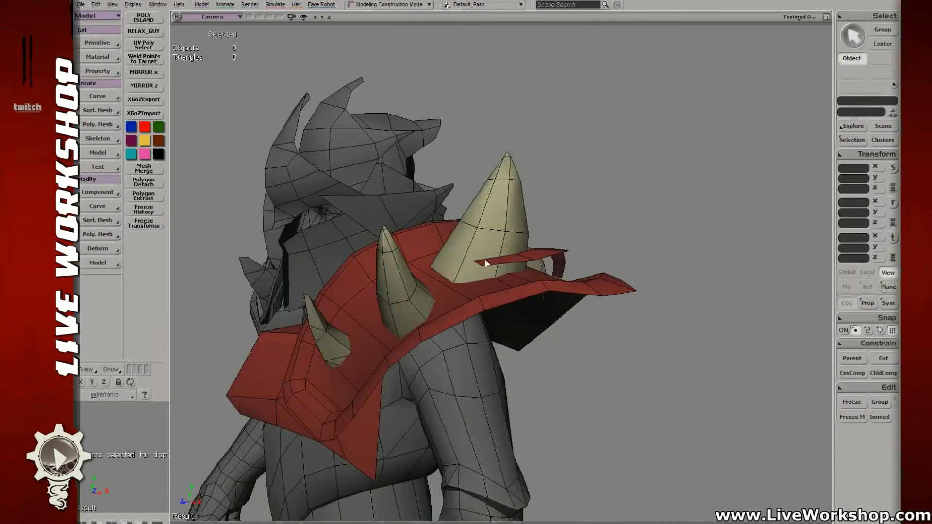
pyautogui.moveTo(485, 204); pyautogui.dragTo(545, 238, button='right')
pyautogui.moveTo(545, 238); pyautogui.dragTo(509, 304, button='middle')
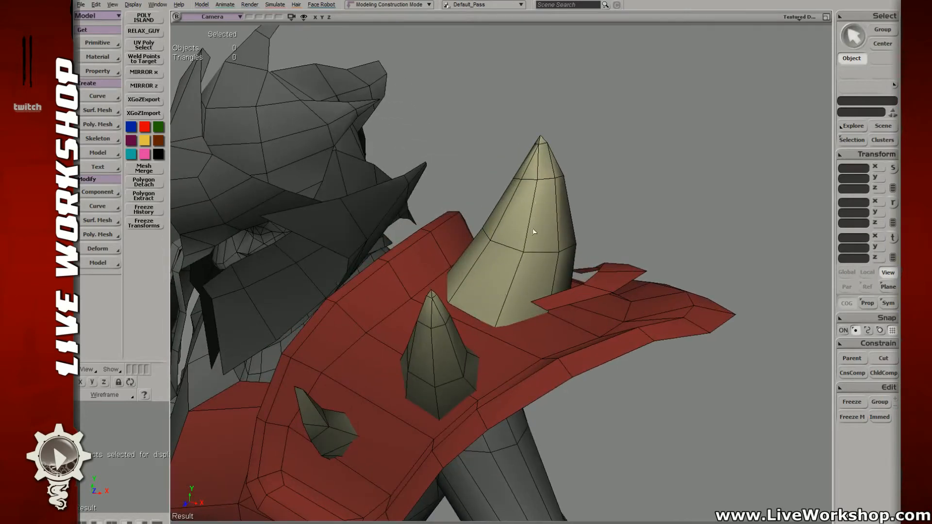
pyautogui.moveTo(540, 176); pyautogui.dragTo(522, 259, button='right')
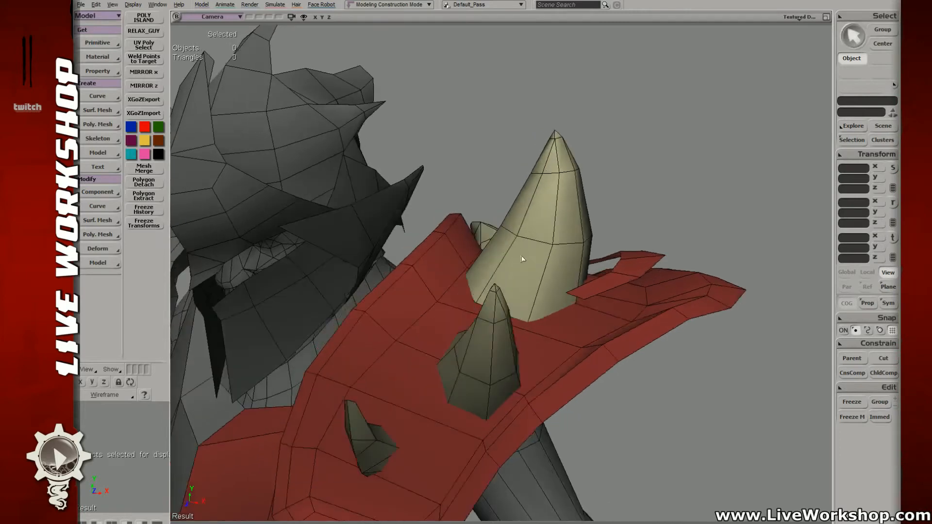
pyautogui.moveTo(549, 194); pyautogui.dragTo(535, 200, button='right')
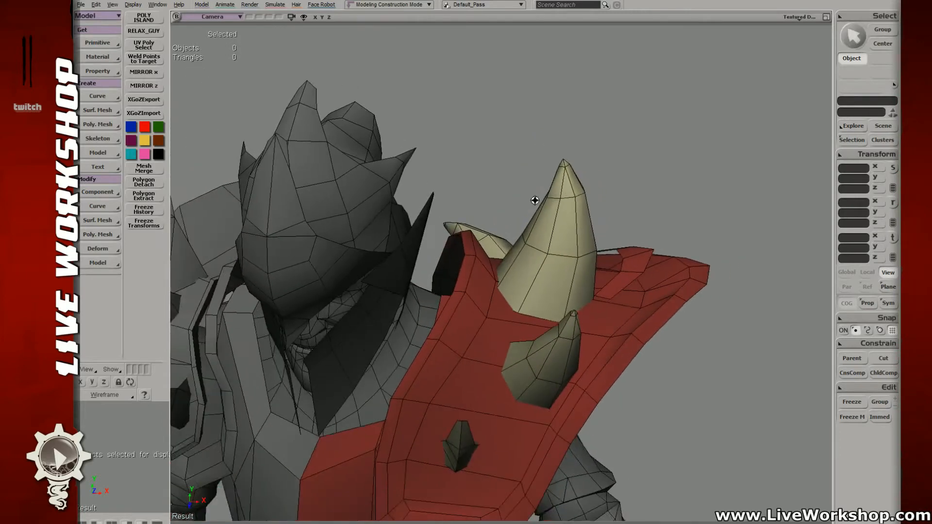
pyautogui.moveTo(350, 178); pyautogui.dragTo(457, 248, button='middle')
pyautogui.moveTo(456, 247); pyautogui.dragTo(471, 199, button='right')
pyautogui.moveTo(470, 199); pyautogui.dragTo(473, 334, button='middle')
pyautogui.moveTo(473, 334); pyautogui.dragTo(472, 239, button='right')
# - Select the strip's border edges on the shoulder pad and extrude them downward to form side walls
pyautogui.click(417, 230)
pyautogui.press('t')
pyautogui.press('y')
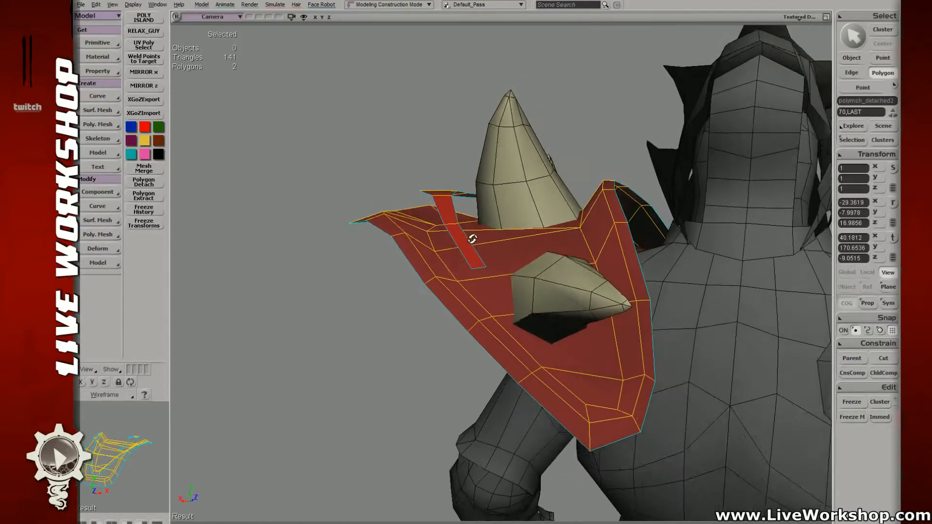
pyautogui.moveTo(472, 240); pyautogui.dragTo(476, 266, button='middle')
pyautogui.press('t')
pyautogui.press('e')
pyautogui.moveTo(476, 266); pyautogui.dragTo(522, 275, button='right')
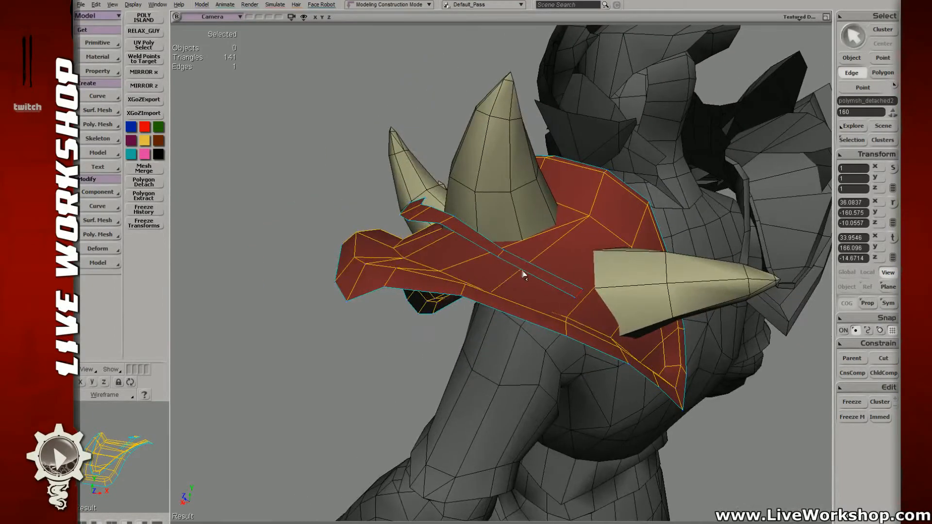
pyautogui.moveTo(464, 244); pyautogui.dragTo(483, 236, button='right')
pyautogui.hotkey('ctrl', 'd')
pyautogui.press('v')
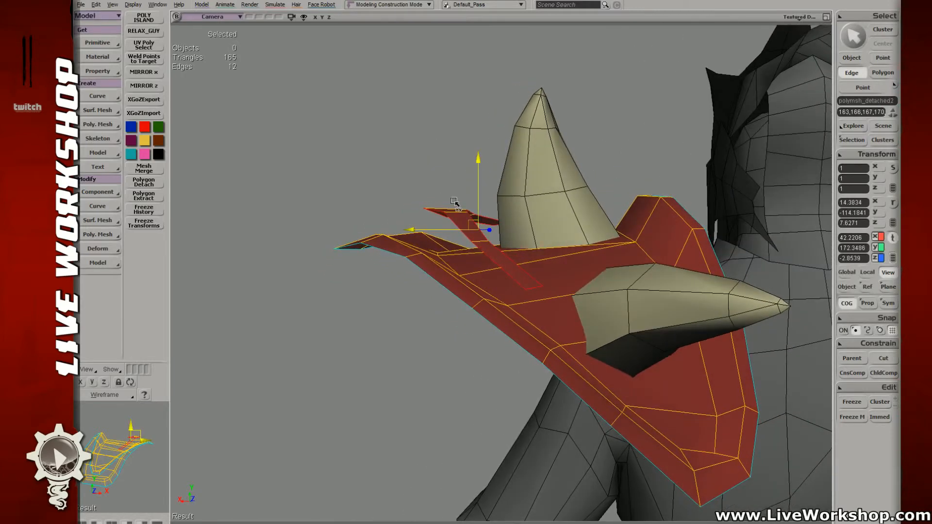
# - Scale the extruded border edges and shift them slightly along X to flare the strip's walls into the pad
pyautogui.press('x')
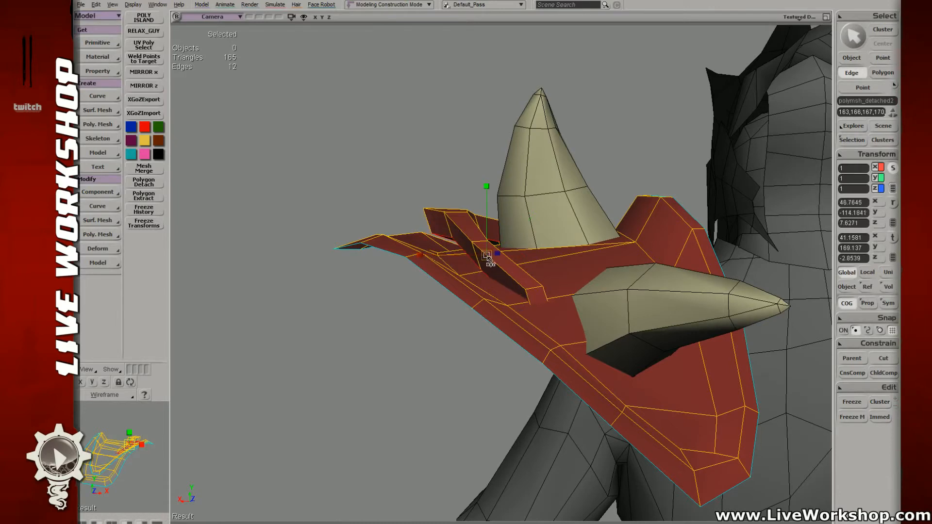
pyautogui.moveTo(496, 255); pyautogui.dragTo(464, 252, button='right')
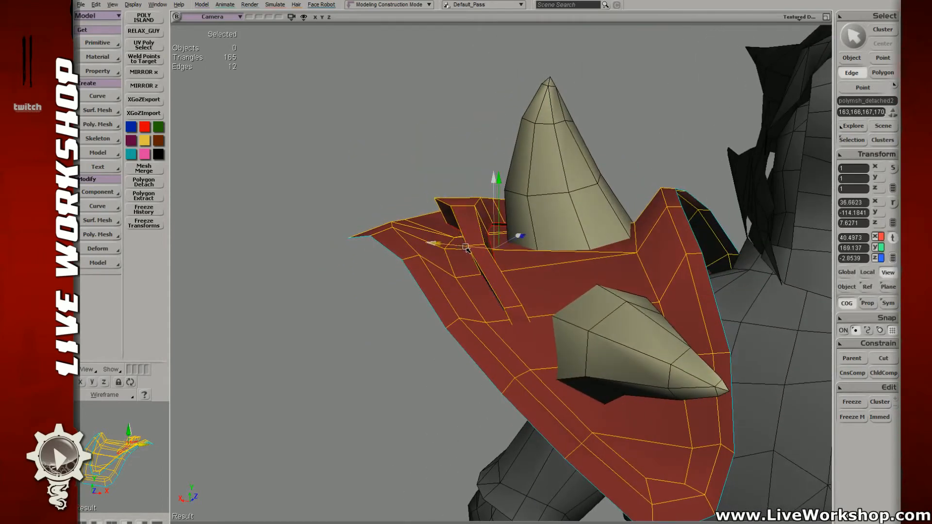
pyautogui.moveTo(466, 247)
pyautogui.mouseDown()
pyautogui.moveTo(440, 245)
pyautogui.moveTo(468, 248)
pyautogui.mouseUp()
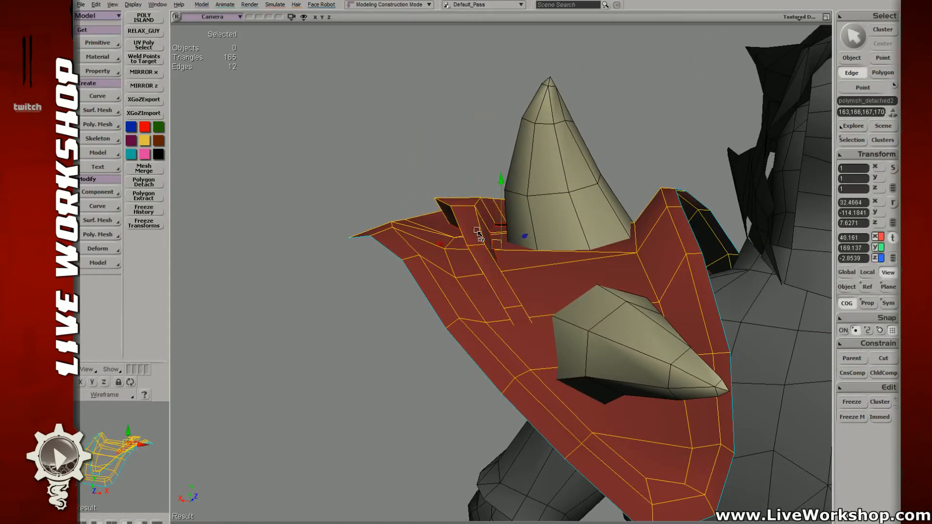
# - Return to object selection and isolate the shoulder pad mesh to expose the strip's walls
pyautogui.moveTo(476, 233); pyautogui.dragTo(511, 262, button='right')
pyautogui.press('space')
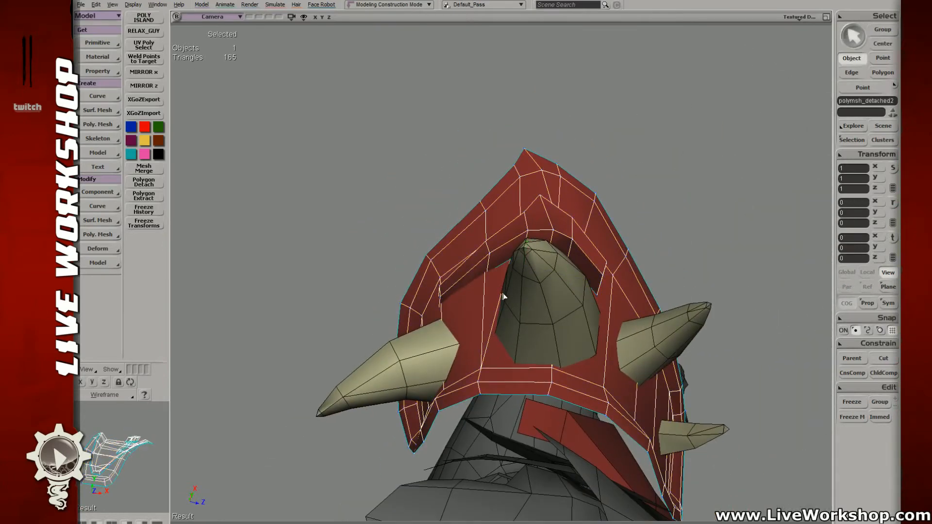
pyautogui.hotkey('shift', 'i')
pyautogui.moveTo(505, 294); pyautogui.dragTo(586, 291, button='middle')
pyautogui.moveTo(587, 291); pyautogui.dragTo(525, 279)
pyautogui.moveTo(530, 275); pyautogui.dragTo(532, 237, button='right')
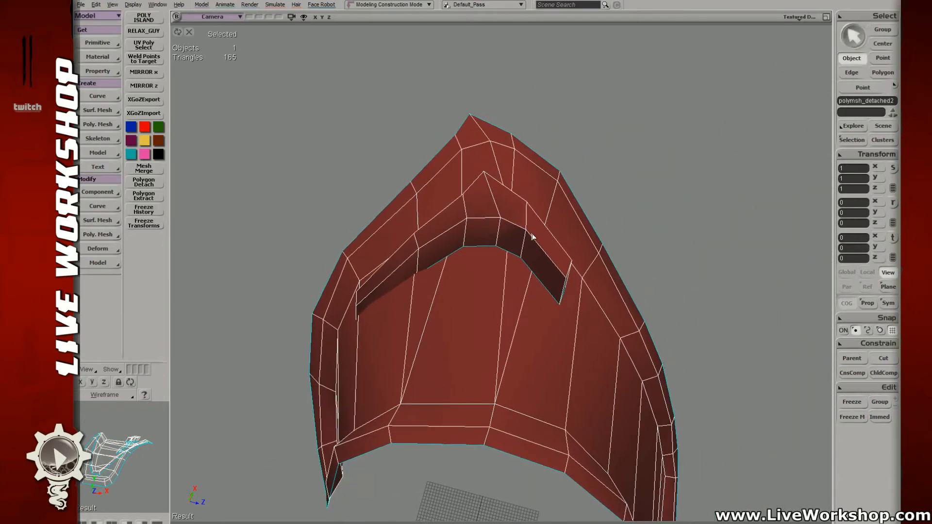
# - Select the strip's connected polygon island and detach it from the shoulder pad as a separate mesh
pyautogui.press('t')
pyautogui.press('u')
pyautogui.click(142, 19)
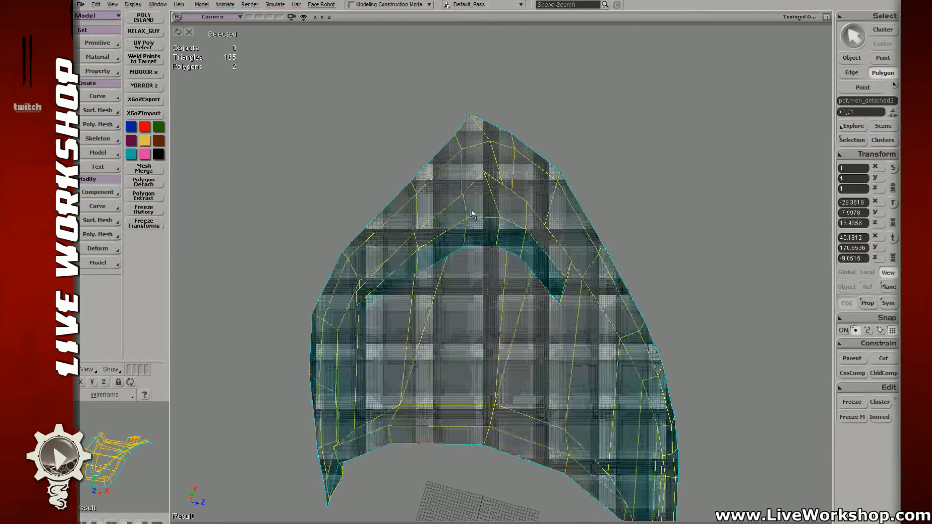
pyautogui.rightClick(485, 216)
pyautogui.click(524, 522)
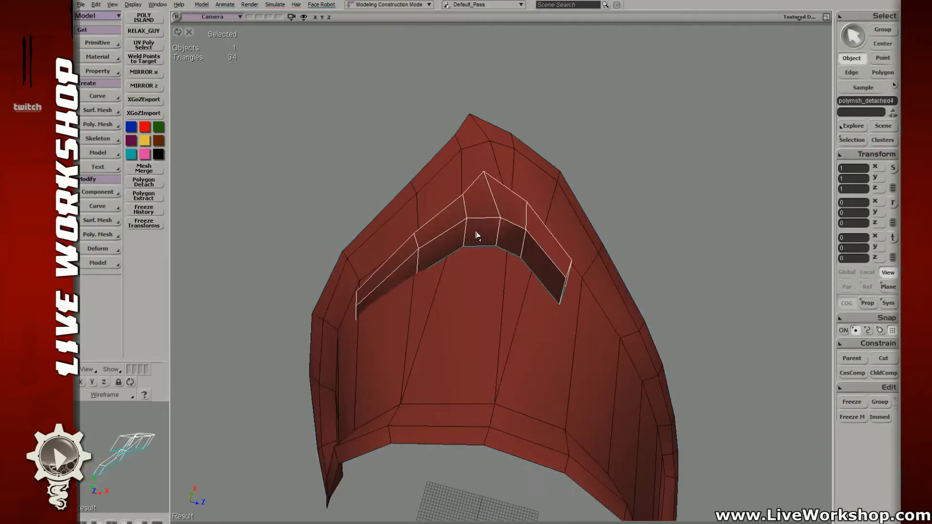
# - Try moving the detached strip away from the shoulder pad, and undo the move
pyautogui.press('v')
pyautogui.moveTo(474, 262); pyautogui.dragTo(443, 193)
pyautogui.hotkey('ctrl', 'z')
pyautogui.press('s')
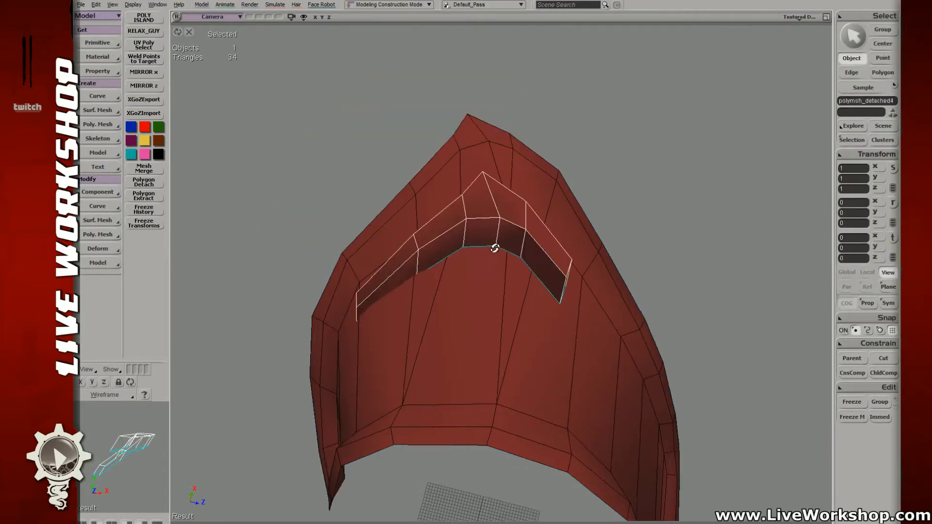
# - Nudge the detached strip's upper peak point and one lower wall point to refine its profile
pyautogui.moveTo(495, 248); pyautogui.dragTo(507, 241, button='right')
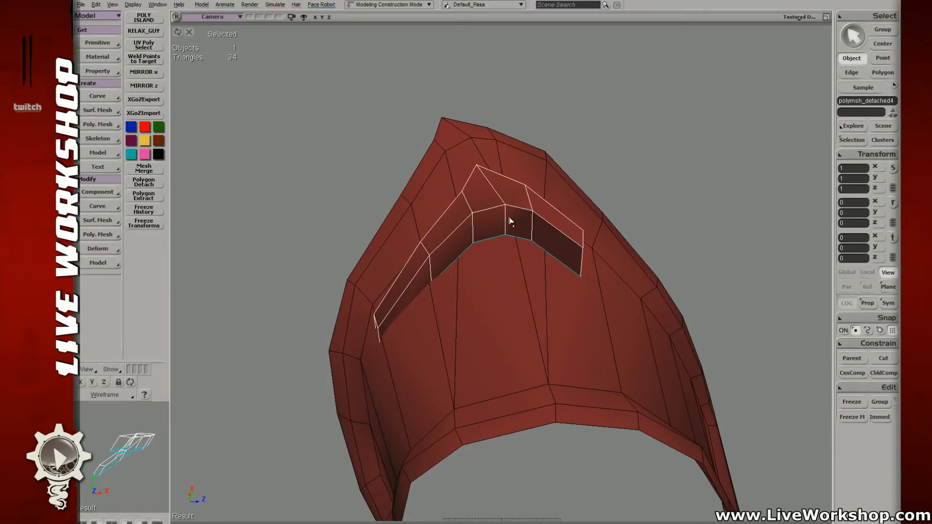
pyautogui.press('t')
pyautogui.click(477, 166)
pyautogui.press('v')
pyautogui.press('s')
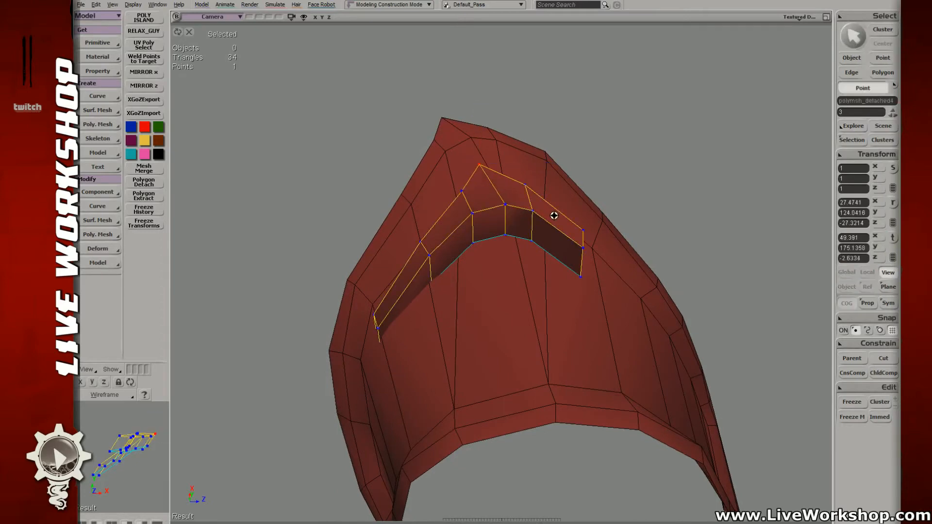
pyautogui.moveTo(553, 214); pyautogui.dragTo(554, 245, button='right')
pyautogui.press('t')
pyautogui.click(547, 257)
pyautogui.press('v')
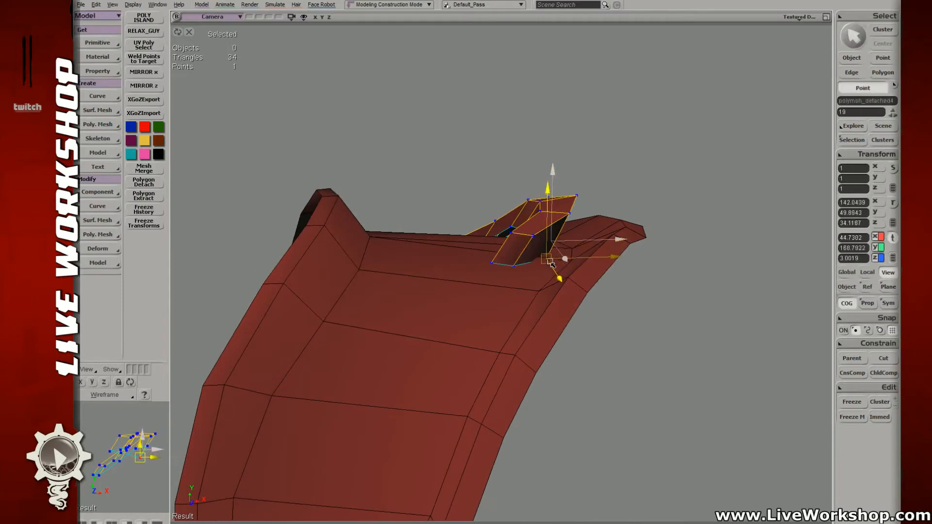
pyautogui.moveTo(551, 263); pyautogui.dragTo(553, 260)
pyautogui.press('t')
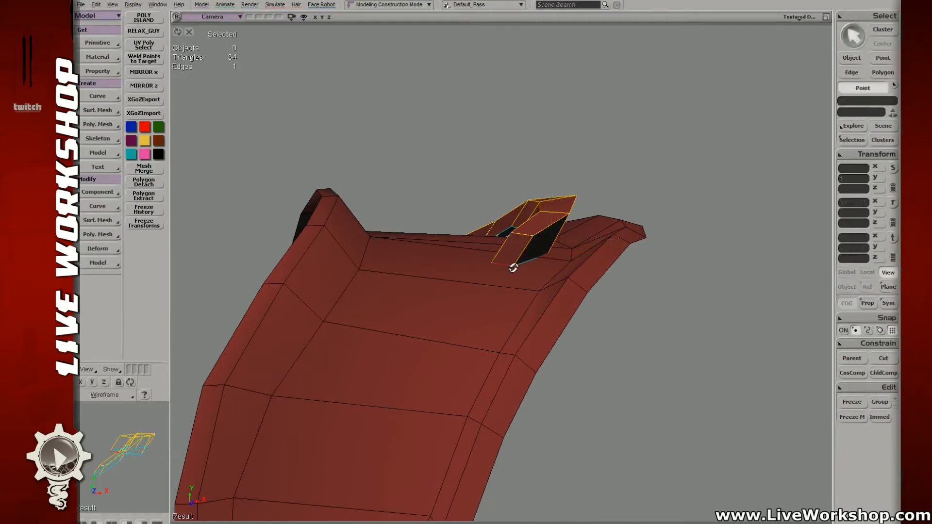
# - Select the border edge beneath the strip's bend and shift it slightly
pyautogui.press('e')
pyautogui.click(515, 269)
pyautogui.press('v')
pyautogui.moveTo(513, 268); pyautogui.dragTo(469, 229, button='right')
# - Extrude the strip's end polygon down along the pad to add a segment, and delete its end cap
pyautogui.press('u')
pyautogui.click(435, 239)
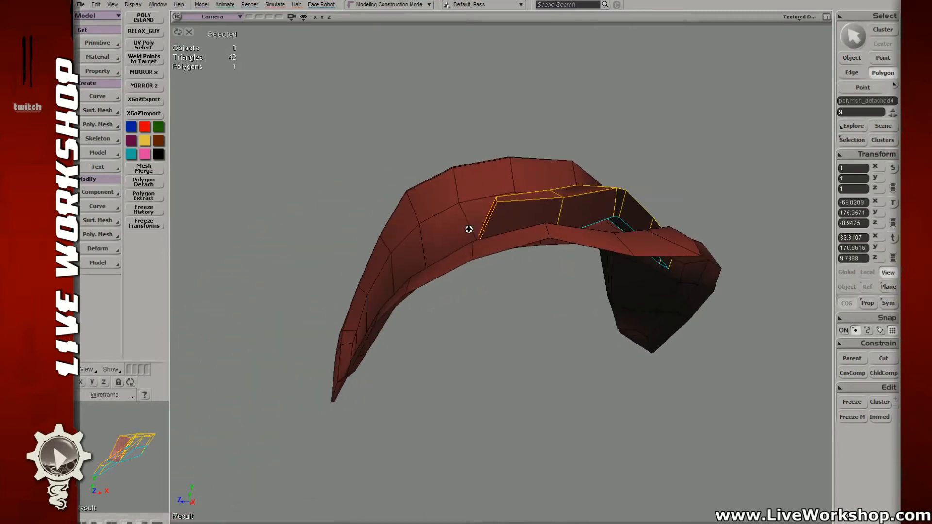
pyautogui.press('v')
pyautogui.moveTo(469, 229); pyautogui.dragTo(435, 259)
pyautogui.press('s')
pyautogui.moveTo(466, 258)
pyautogui.mouseDown(button='right')
pyautogui.moveTo(489, 262)
pyautogui.moveTo(489, 277)
pyautogui.moveTo(491, 216)
pyautogui.moveTo(476, 253)
pyautogui.mouseUp(button='right')
pyautogui.press('u')
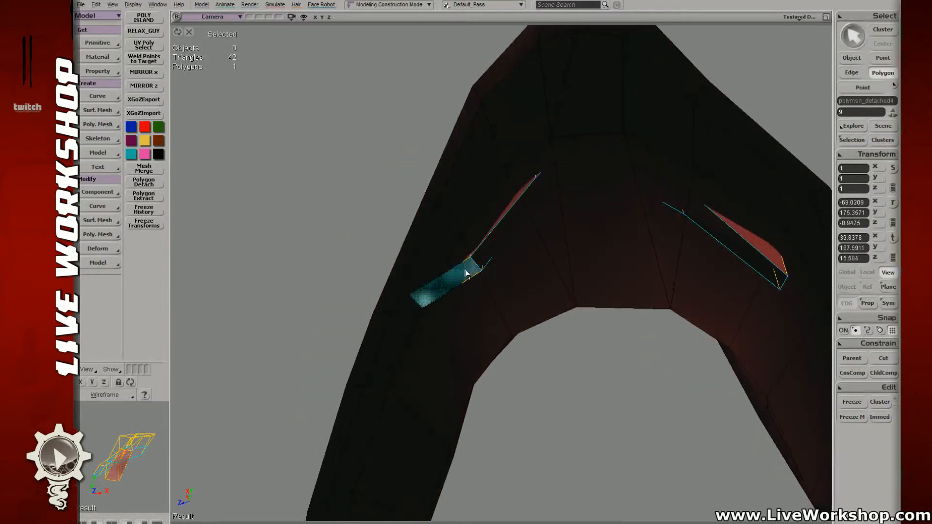
pyautogui.press('s')
pyautogui.moveTo(499, 208)
pyautogui.mouseDown(button='right')
pyautogui.moveTo(505, 233)
pyautogui.moveTo(545, 204)
pyautogui.moveTo(547, 225)
pyautogui.moveTo(489, 227)
pyautogui.moveTo(505, 221)
pyautogui.mouseUp(button='right')
# - Move the upper points where the new segment joins the strip to smooth the transition
pyautogui.press('t')
pyautogui.click(563, 201)
pyautogui.press('v')
pyautogui.press('s')
pyautogui.press('t')
pyautogui.moveTo(509, 205); pyautogui.dragTo(518, 220)
pyautogui.press('s')
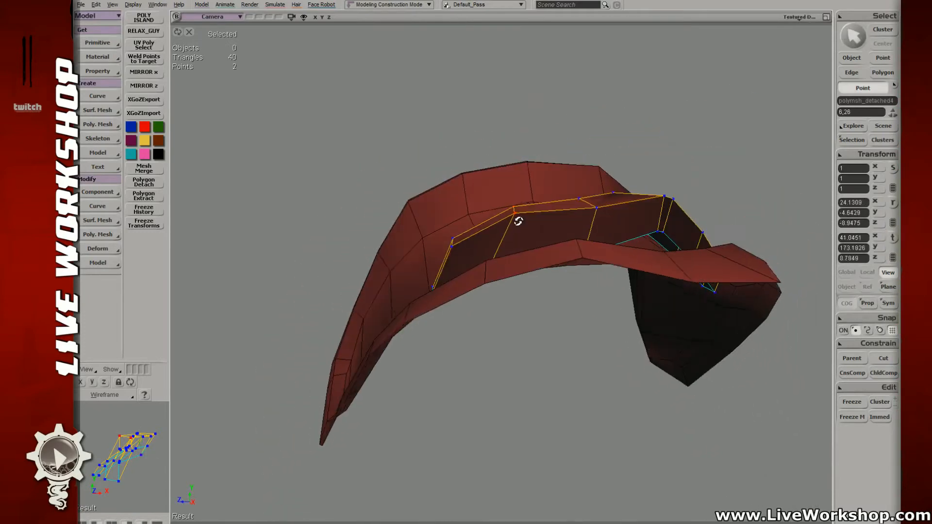
pyautogui.moveTo(518, 222); pyautogui.dragTo(510, 220, button='right')
pyautogui.press('v')
pyautogui.moveTo(512, 214); pyautogui.dragTo(503, 226)
# - Shift the next pair of upper points along the strip slightly to even out its top curve
pyautogui.press('t')
pyautogui.moveTo(572, 195); pyautogui.dragTo(599, 213)
pyautogui.press('s')
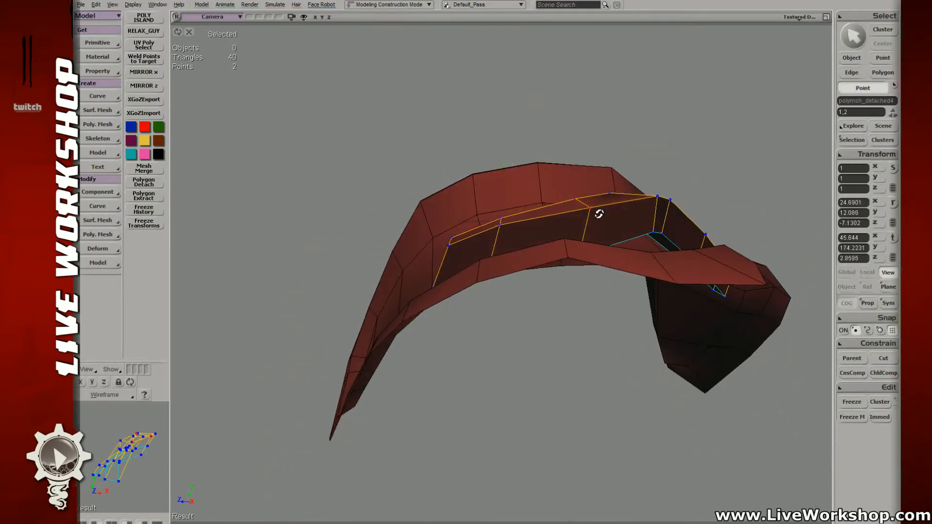
pyautogui.moveTo(599, 214); pyautogui.dragTo(586, 221, button='right')
pyautogui.press('v')
pyautogui.moveTo(575, 217); pyautogui.dragTo(569, 222)
pyautogui.press('s')
pyautogui.moveTo(625, 210); pyautogui.dragTo(580, 215, button='right')
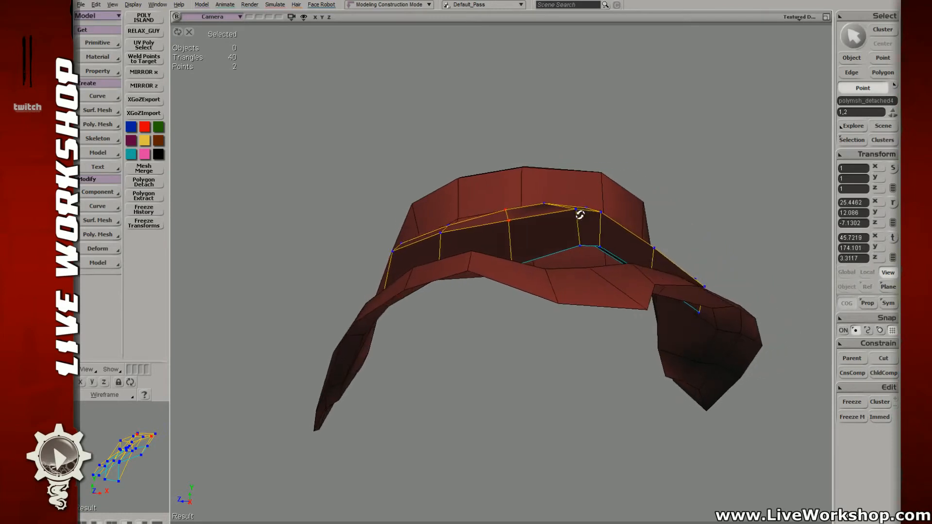
# - Adjust the strip's peak point and the single upper point beside it to refine the ridge
pyautogui.moveTo(546, 205); pyautogui.dragTo(548, 207)
pyautogui.press('v')
pyautogui.moveTo(548, 207); pyautogui.dragTo(513, 224)
pyautogui.press('t')
pyautogui.press('v')
pyautogui.moveTo(512, 224); pyautogui.dragTo(511, 222)
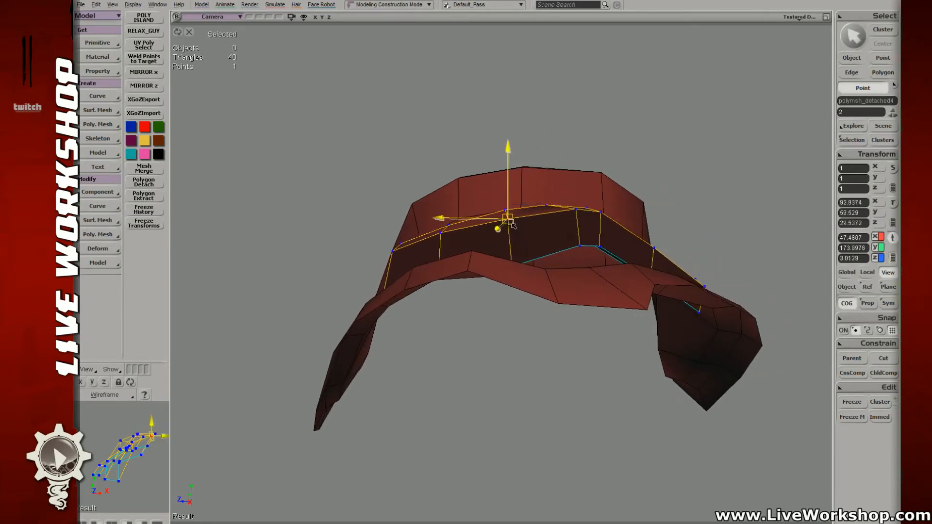
# - Select an edge on the strip's wall below the peak and move it to reshape the wall
pyautogui.moveTo(554, 235); pyautogui.dragTo(617, 218, button='right')
pyautogui.press('s')
pyautogui.press('e')
pyautogui.click(541, 236)
pyautogui.press('s')
pyautogui.press('s')
pyautogui.press('v')
pyautogui.press('s')
pyautogui.press('v')
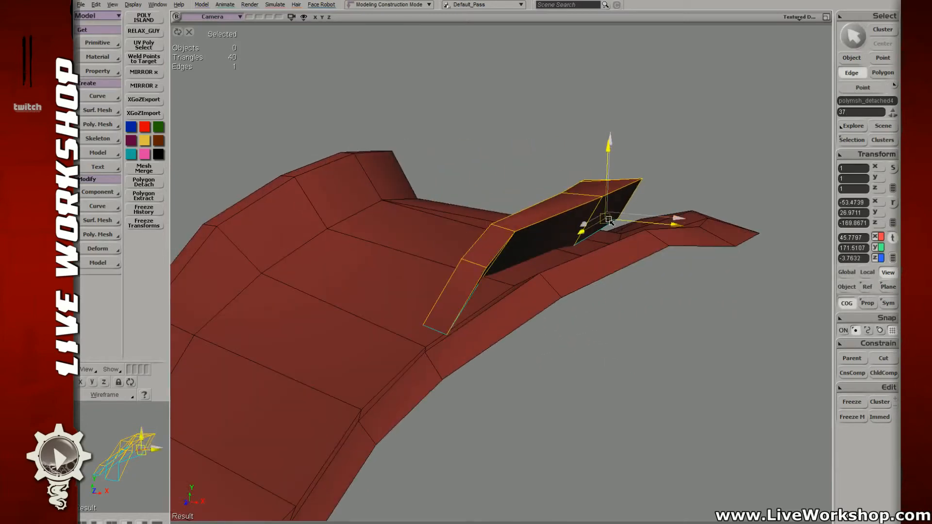
# - Reposition the lower points of the strip's other end so its wall sits against the pad
pyautogui.moveTo(604, 236); pyautogui.dragTo(414, 246, button='right')
pyautogui.press('t')
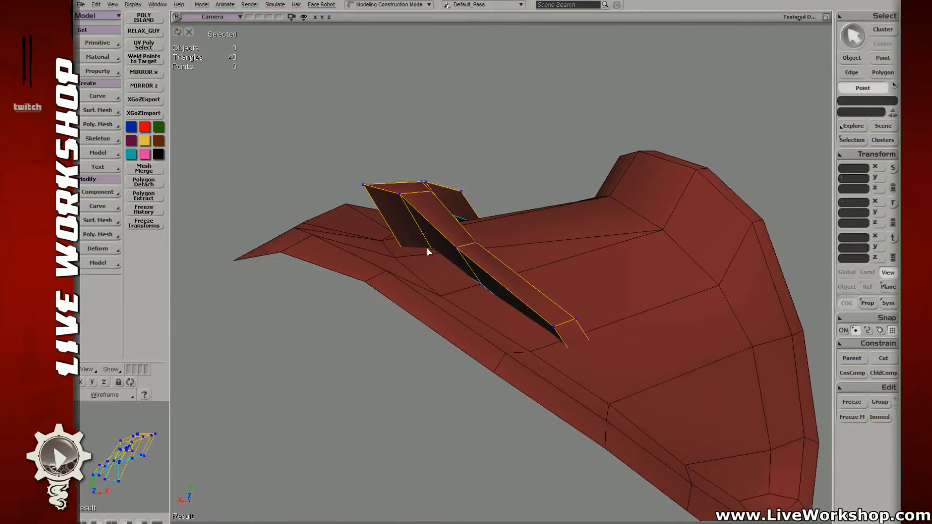
pyautogui.click(436, 256)
pyautogui.moveTo(430, 247); pyautogui.dragTo(558, 270, button='right')
pyautogui.moveTo(593, 328); pyautogui.dragTo(532, 264, button='right')
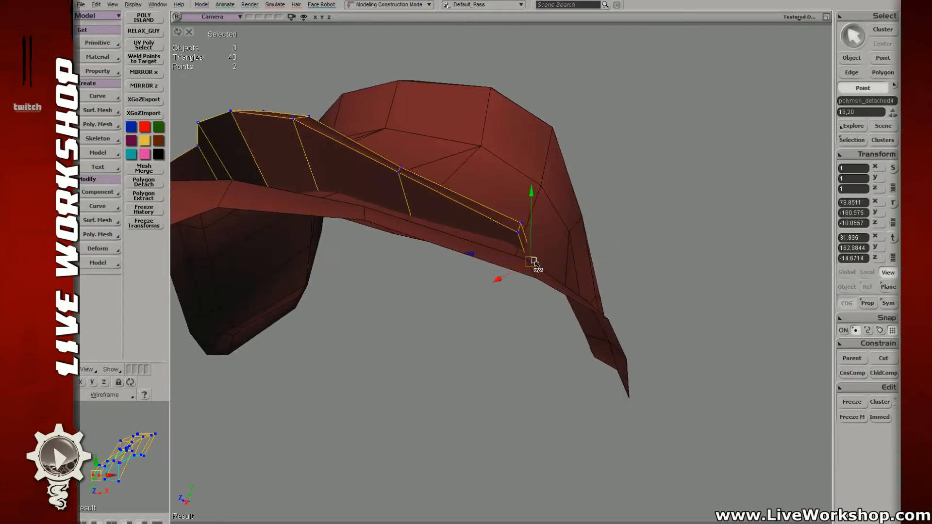
pyautogui.moveTo(533, 263); pyautogui.dragTo(535, 261)
pyautogui.moveTo(535, 261); pyautogui.dragTo(534, 270, button='right')
pyautogui.moveTo(535, 270); pyautogui.dragTo(526, 257)
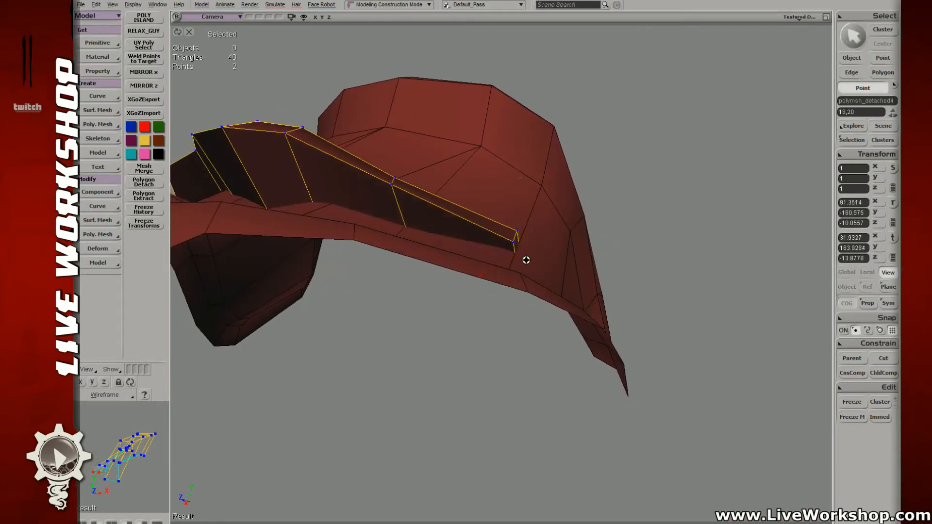
pyautogui.moveTo(526, 261); pyautogui.dragTo(418, 247, button='right')
pyautogui.moveTo(390, 226); pyautogui.dragTo(388, 225)
pyautogui.moveTo(392, 227); pyautogui.dragTo(471, 238, button='right')
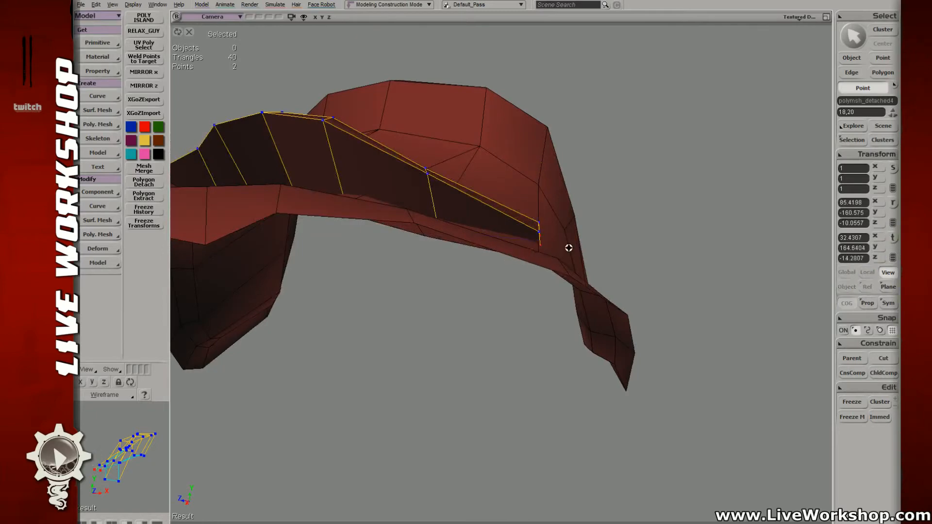
pyautogui.moveTo(566, 246); pyautogui.dragTo(482, 223, button='right')
# - Shift the strip's lower end points along the pad to fit beside the rear horn
pyautogui.press('y')
pyautogui.click(484, 246)
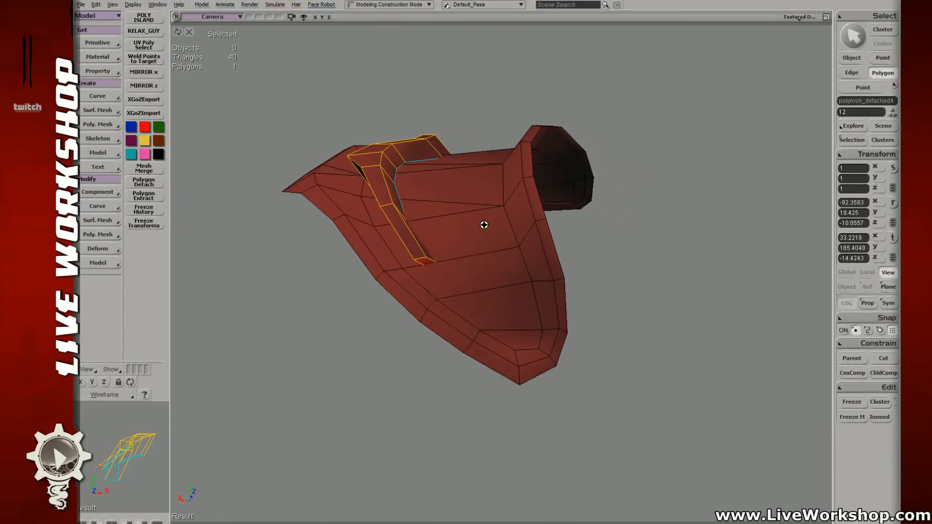
pyautogui.scroll(-5, 482, 223)
pyautogui.moveTo(293, 178); pyautogui.dragTo(508, 267, button='right')
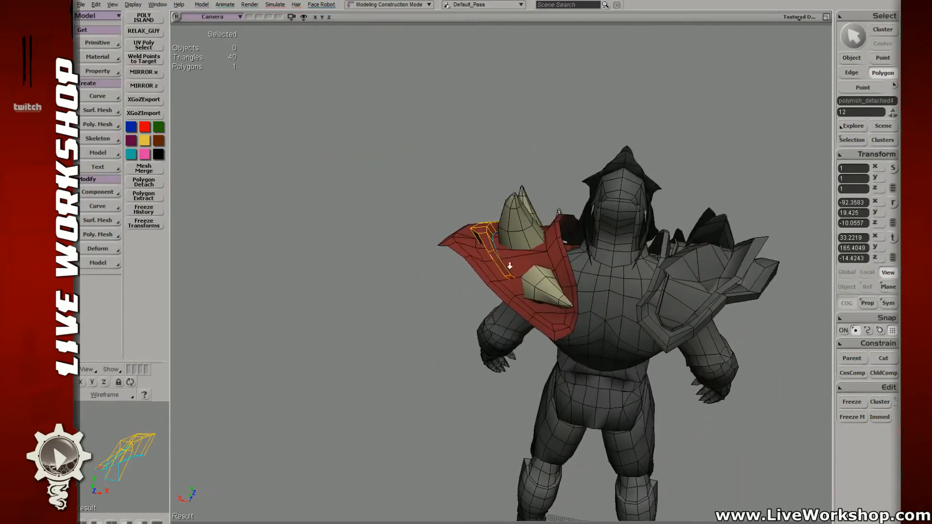
pyautogui.moveTo(508, 266); pyautogui.dragTo(578, 323, button='middle')
pyautogui.moveTo(579, 322)
pyautogui.mouseDown(button='right')
pyautogui.moveTo(524, 303)
pyautogui.moveTo(574, 319)
pyautogui.mouseUp(button='right')
pyautogui.press('t')
pyautogui.press('v')
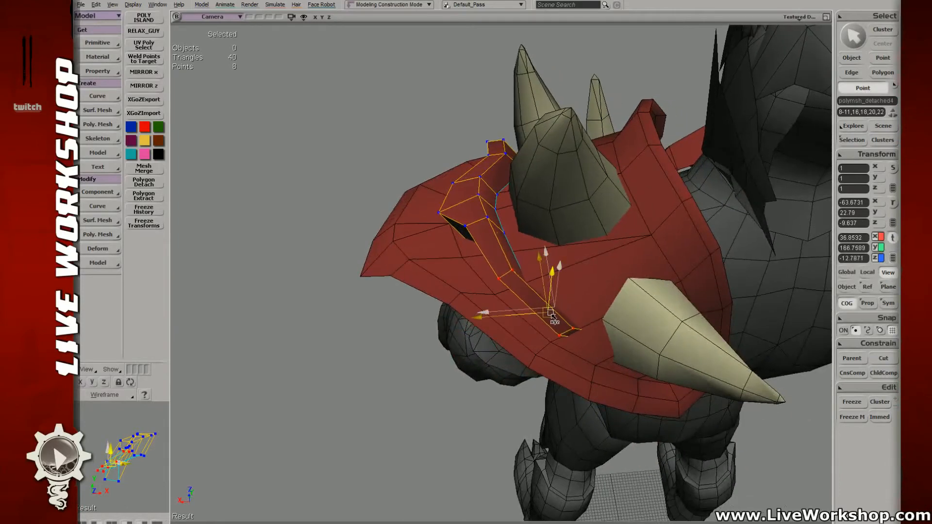
pyautogui.press('t')
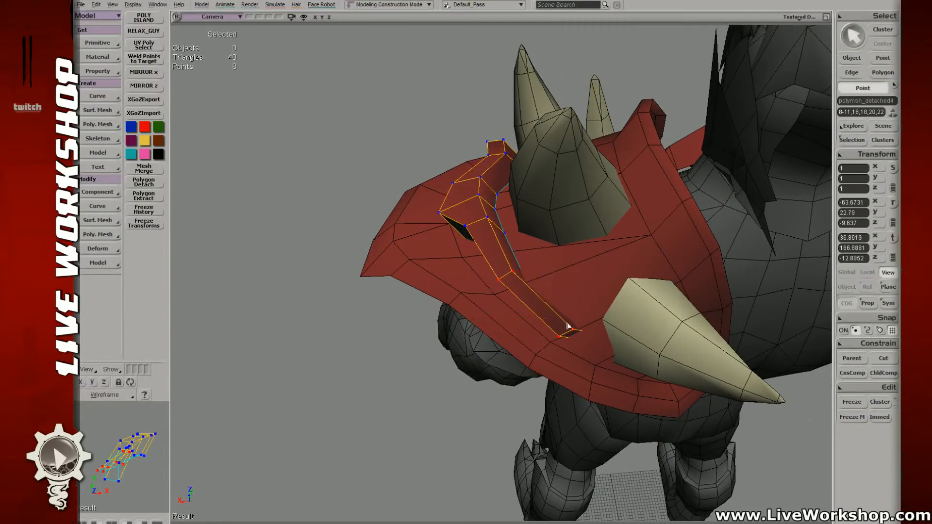
pyautogui.moveTo(553, 321); pyautogui.dragTo(572, 340)
pyautogui.press('v')
# - Extrude the strip's end polygon down the pad past the rear horn's base as a new segment
pyautogui.press('y')
pyautogui.click(572, 341)
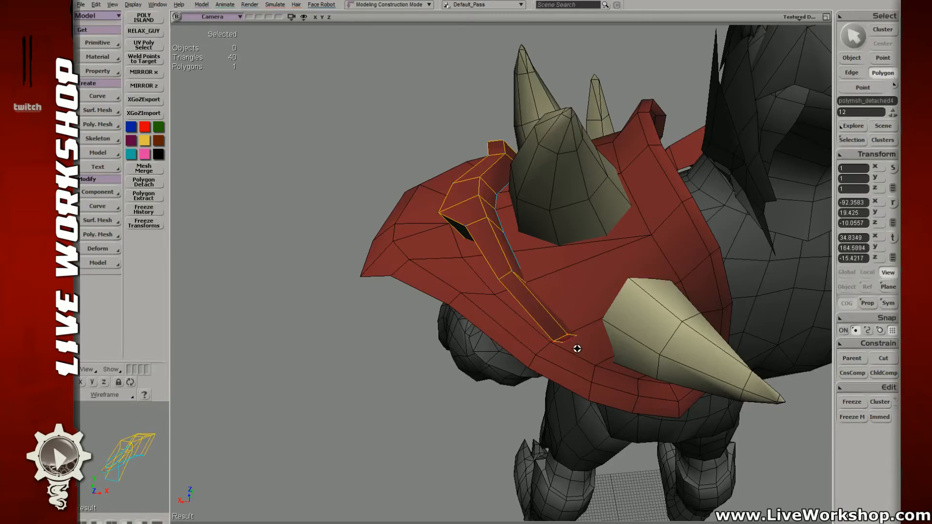
pyautogui.moveTo(574, 348); pyautogui.dragTo(508, 277, button='right')
pyautogui.press('v')
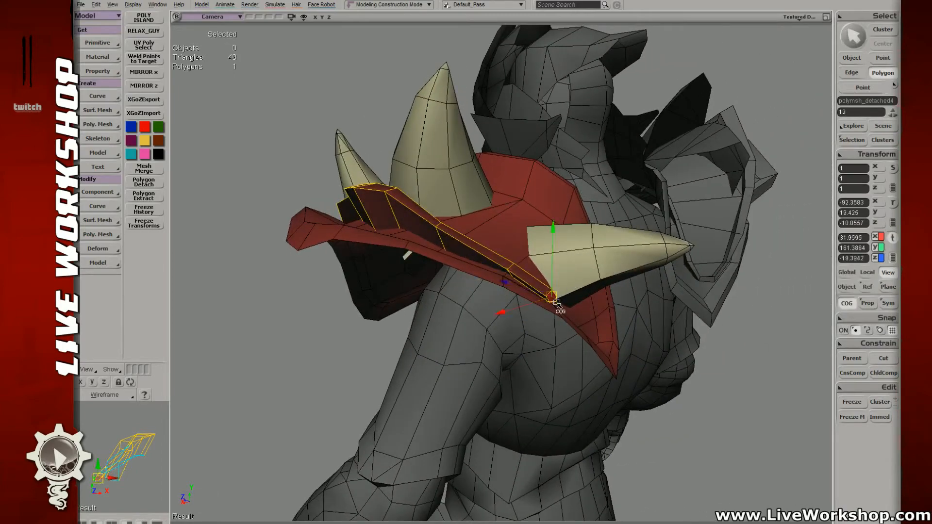
pyautogui.moveTo(557, 304); pyautogui.dragTo(486, 291, button='right')
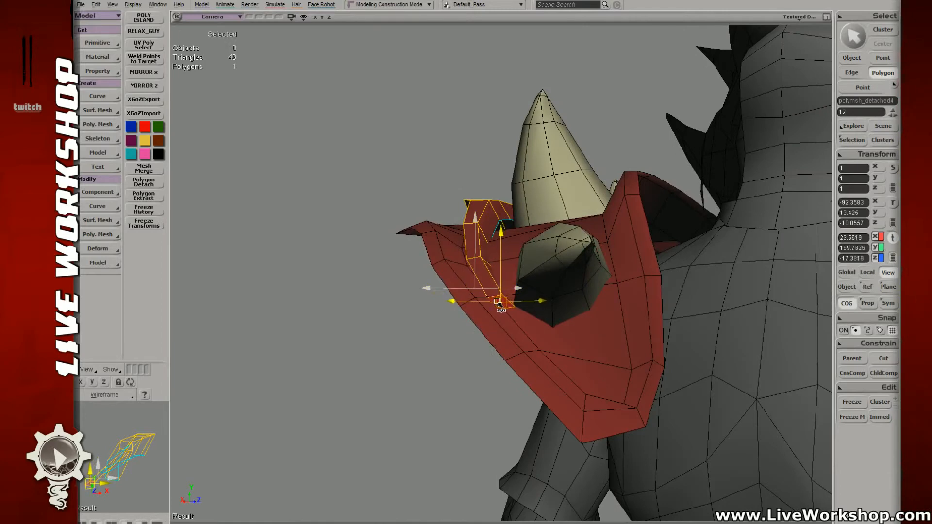
pyautogui.moveTo(499, 301); pyautogui.dragTo(502, 302)
pyautogui.press('s')
pyautogui.moveTo(514, 305); pyautogui.dragTo(480, 282, button='right')
# - Adjust the edge across the new segment's joint and the inner lower point beside it
pyautogui.press('t')
pyautogui.press('e')
pyautogui.click(468, 271)
pyautogui.press('v')
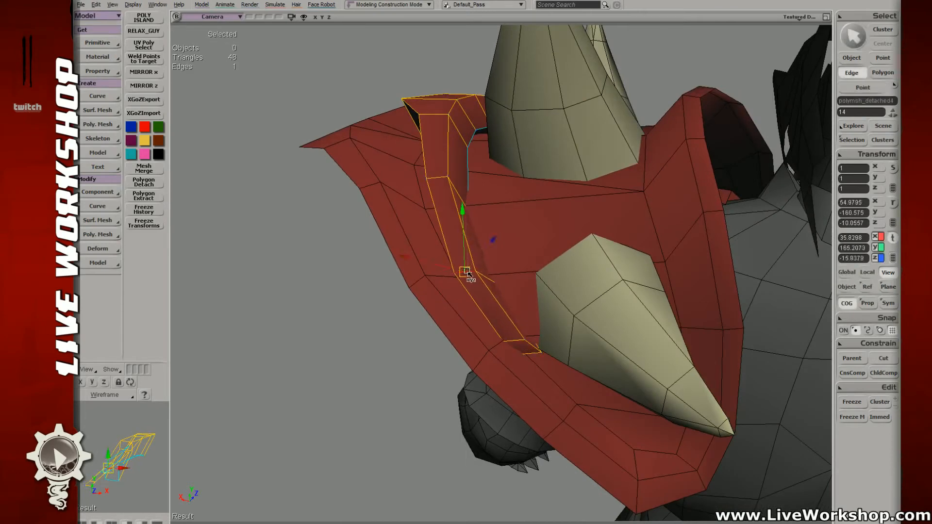
pyautogui.press('t')
pyautogui.click(496, 283)
pyautogui.press('v')
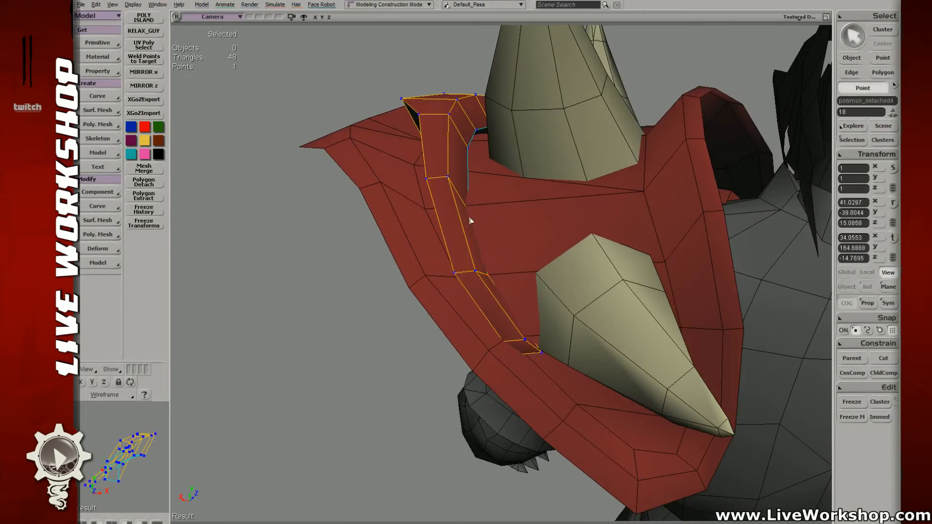
# - Move the pair of points further up the strip to smooth its bend toward the extended end
pyautogui.click(469, 211)
pyautogui.press('s')
pyautogui.moveTo(471, 207); pyautogui.dragTo(528, 171, button='right')
pyautogui.moveTo(544, 184); pyautogui.dragTo(550, 224)
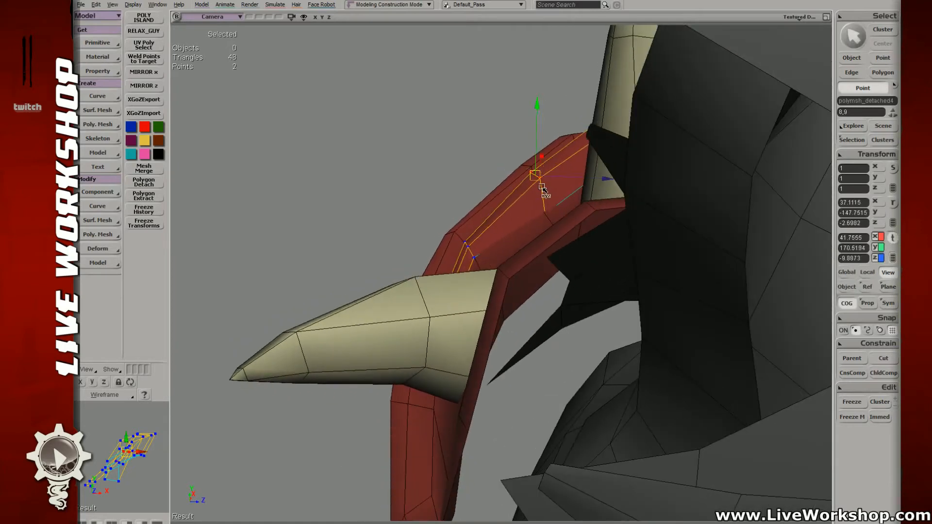
pyautogui.press('s')
pyautogui.moveTo(548, 220); pyautogui.dragTo(545, 303, button='right')
# - Move the upper and lower points on the horn side of the strip's extended end to narrow the tip
pyautogui.click(503, 229)
pyautogui.press('s')
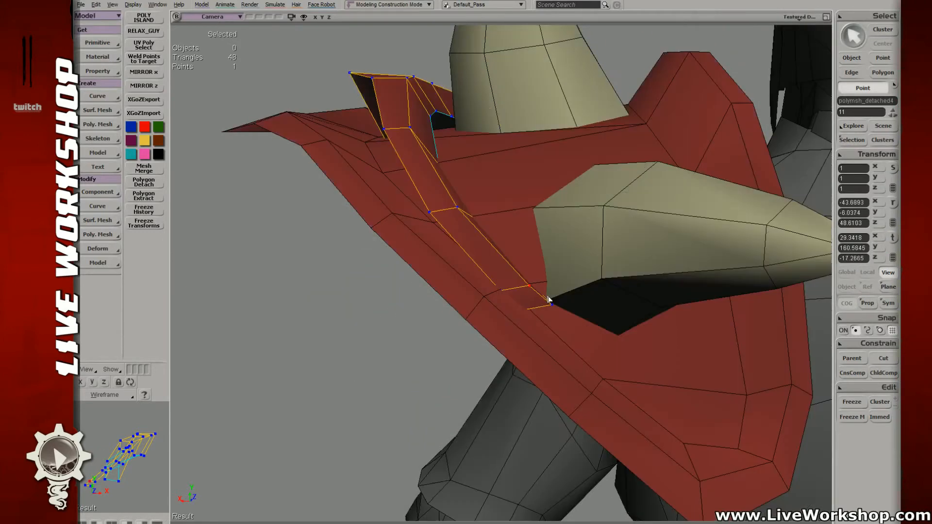
pyautogui.click(530, 285)
pyautogui.click(550, 305)
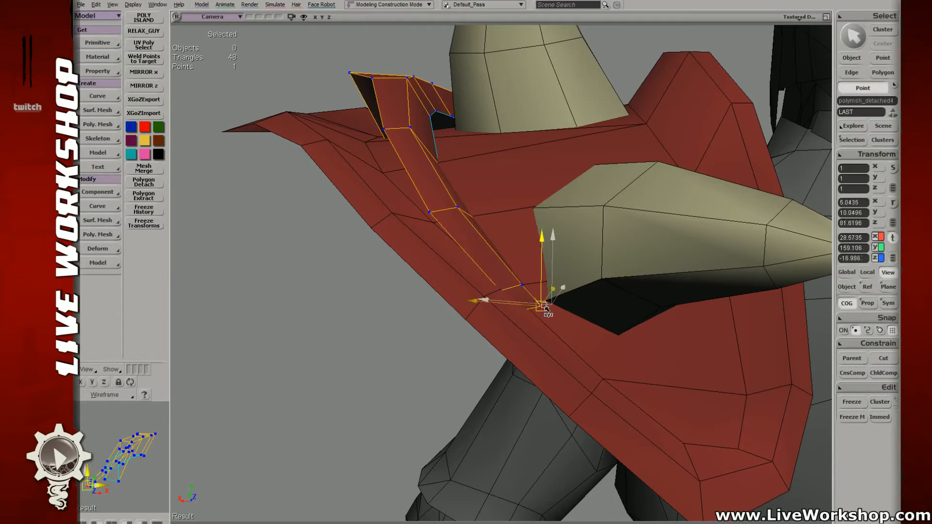
pyautogui.moveTo(547, 309); pyautogui.dragTo(472, 265, button='right')
# - Reposition the remaining lower point at the strip's tip so it sits against the pad's surface
pyautogui.click(472, 265)
pyautogui.press('6')
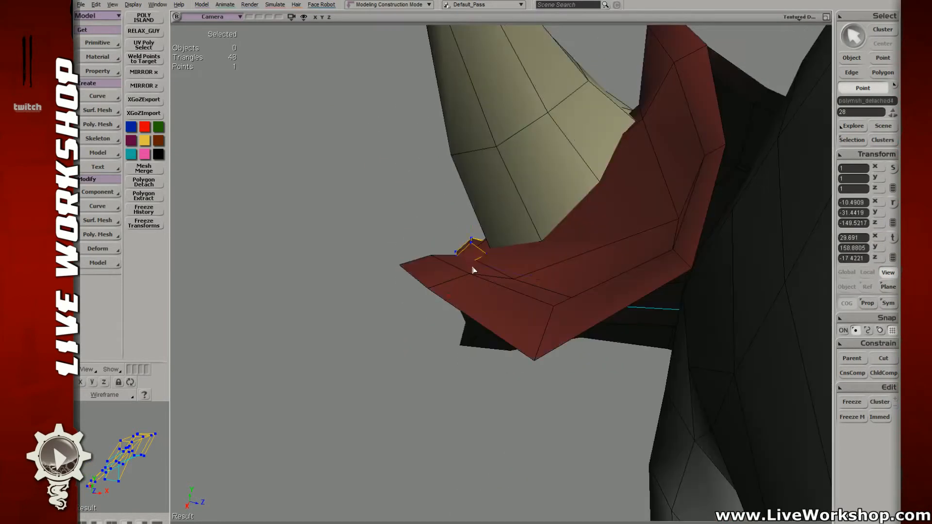
pyautogui.press('v')
pyautogui.moveTo(477, 263); pyautogui.dragTo(481, 261)
pyautogui.press('s')
pyautogui.moveTo(503, 260); pyautogui.dragTo(582, 281, button='middle')
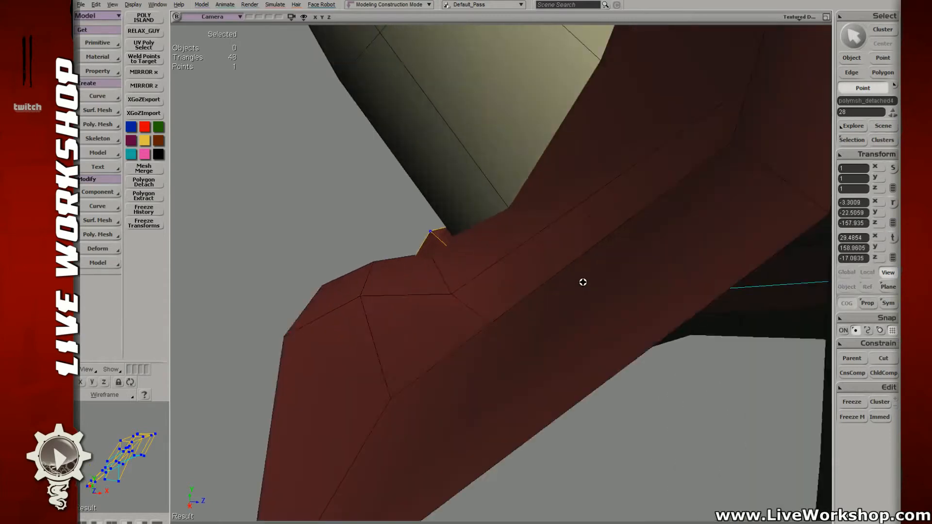
pyautogui.moveTo(582, 282); pyautogui.dragTo(547, 264, button='right')
# - Delete the end cap and the outer side wall polygon of the strip's last segment
pyautogui.press('u')
pyautogui.press('t')
pyautogui.click(509, 231)
pyautogui.moveTo(509, 231); pyautogui.dragTo(567, 285, button='right')
pyautogui.press('4')
pyautogui.press('u')
pyautogui.press('6')
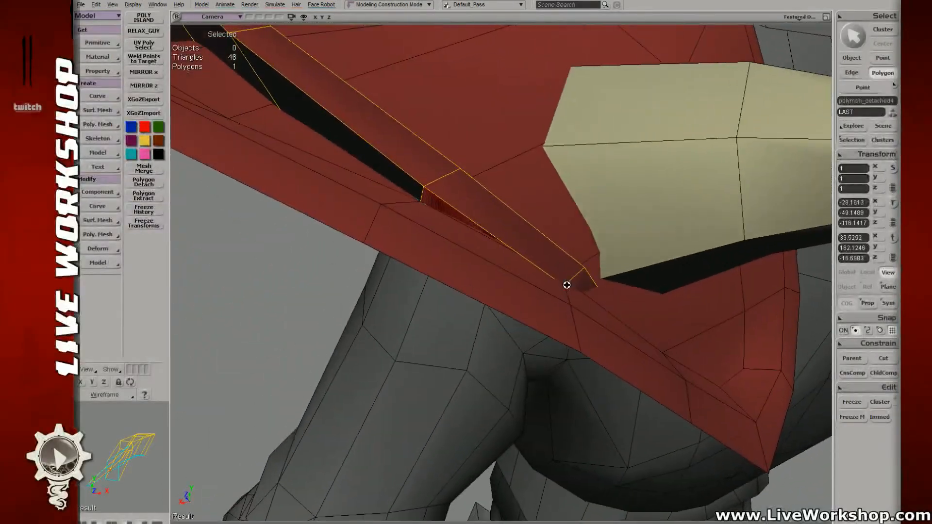
pyautogui.press('Delete')
# - Select the two open edges along the strip's last segment and bridge them with a triangular wall
pyautogui.press('t')
pyautogui.click(564, 286)
pyautogui.press('v')
pyautogui.press('e')
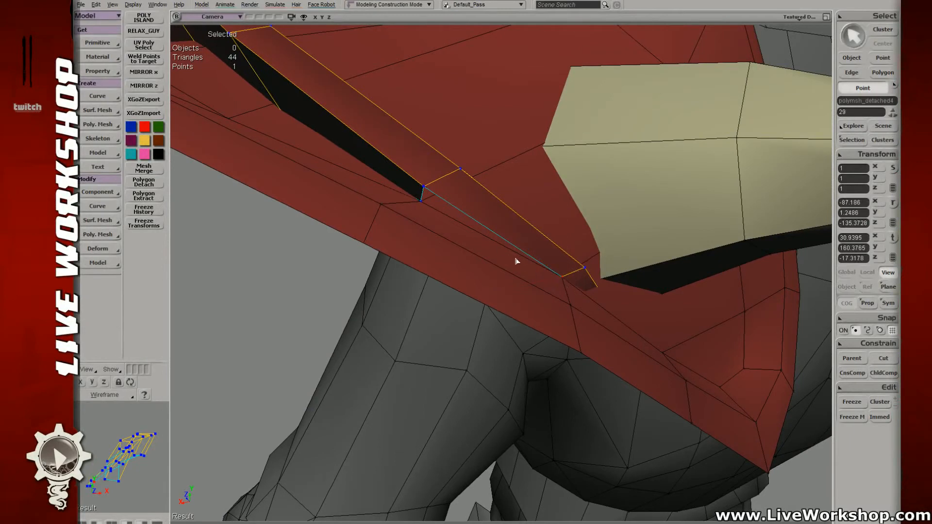
pyautogui.moveTo(516, 262); pyautogui.dragTo(437, 202, button='right')
pyautogui.click(450, 199)
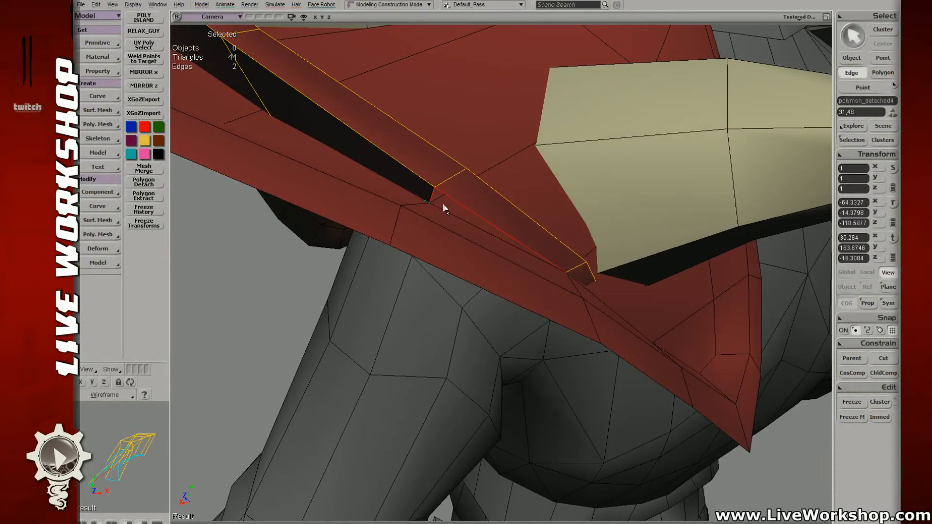
pyautogui.hotkey('ctrl', 'b')
pyautogui.press('t')
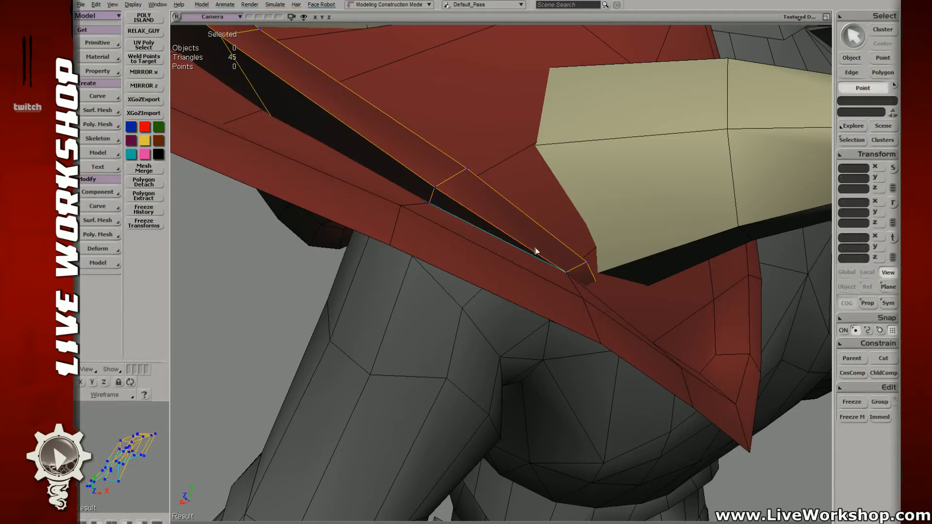
# - Weld the two lower end points into a single tip and adjust the upper point next to it
pyautogui.moveTo(537, 251); pyautogui.dragTo(503, 296, button='right')
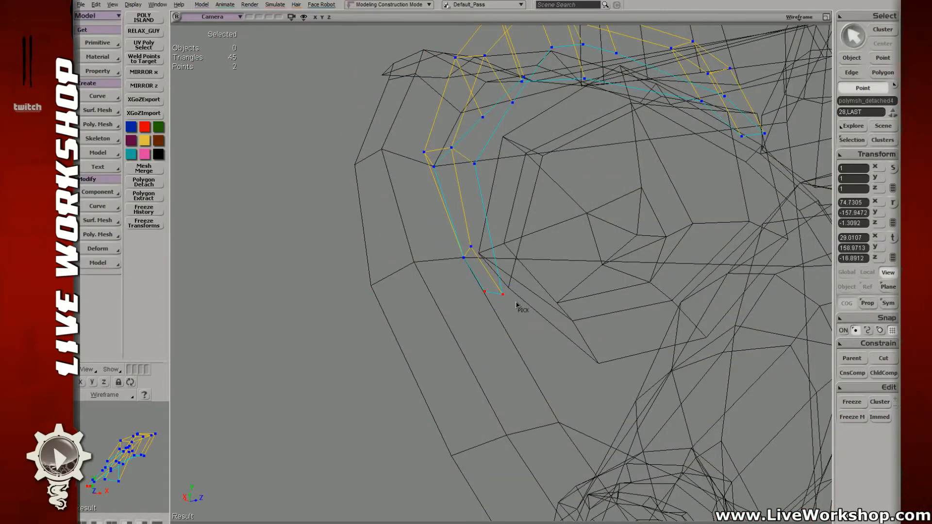
pyautogui.click(516, 304)
pyautogui.press('v')
pyautogui.moveTo(503, 301); pyautogui.dragTo(501, 269, button='right')
pyautogui.moveTo(494, 245); pyautogui.dragTo(486, 245)
pyautogui.moveTo(486, 245); pyautogui.dragTo(397, 208, button='middle')
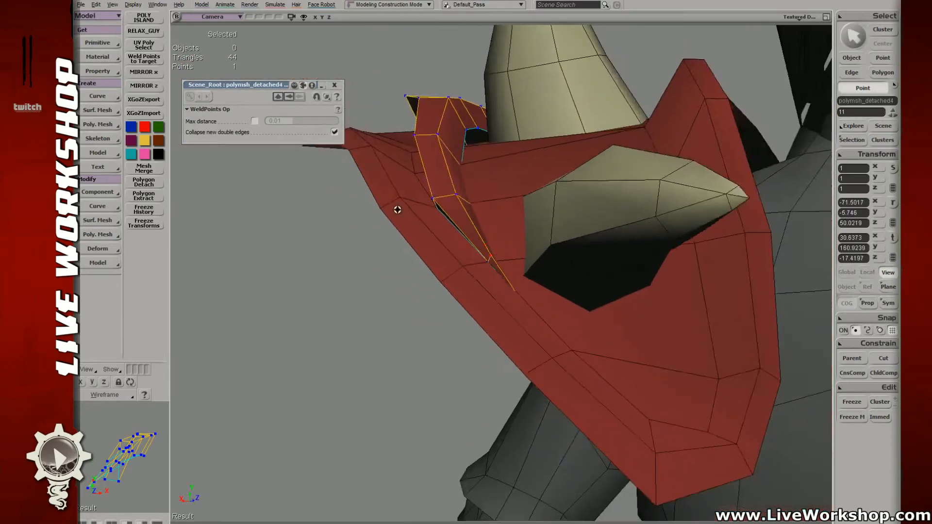
# - Clear the selection, review the whole character with the shoulder pad, and save the scene
pyautogui.moveTo(398, 208); pyautogui.dragTo(457, 269, button='right')
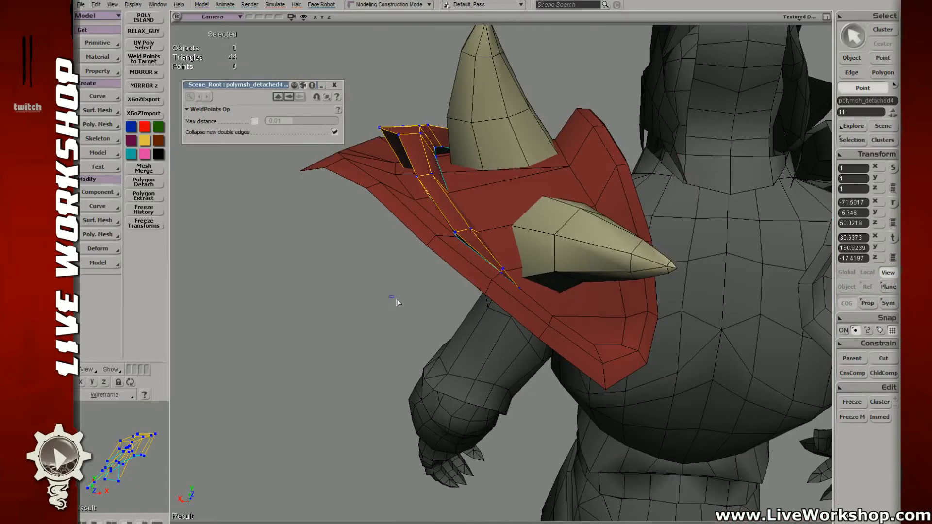
pyautogui.press('space')
pyautogui.click(397, 300)
pyautogui.moveTo(396, 299); pyautogui.dragTo(511, 254, button='middle')
pyautogui.moveTo(511, 254); pyautogui.dragTo(543, 290, button='right')
pyautogui.moveTo(544, 290); pyautogui.dragTo(555, 315)
pyautogui.moveTo(471, 209); pyautogui.dragTo(530, 277, button='middle')
pyautogui.moveTo(530, 277); pyautogui.dragTo(481, 262, button='right')
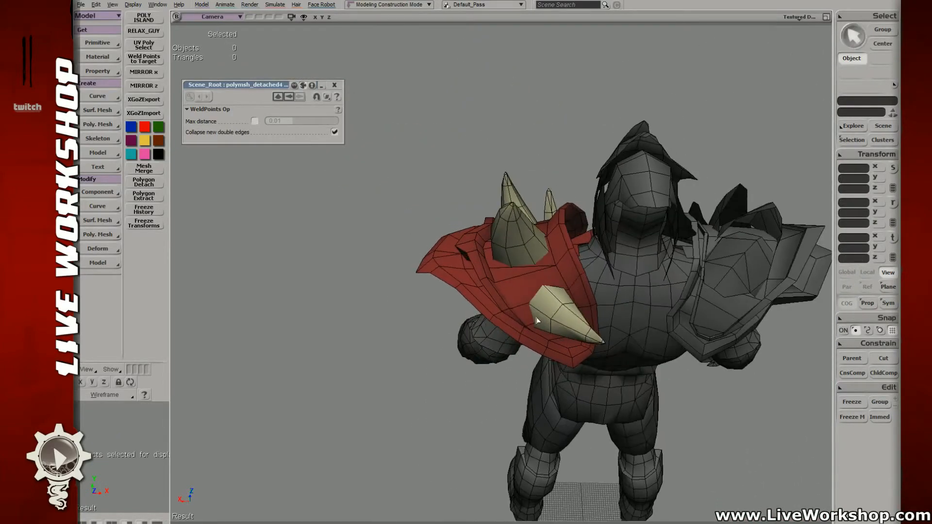
pyautogui.hotkey('ctrl', 's')
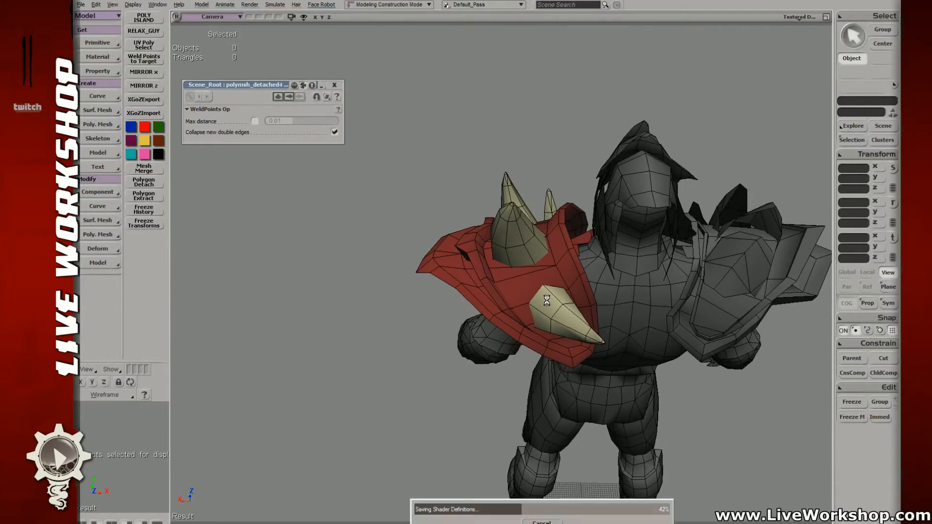
# - Rotate the large spike on top of the shoulder pad and reposition it on the pad's surface
pyautogui.press('s')
pyautogui.moveTo(566, 285); pyautogui.dragTo(478, 261, button='right')
pyautogui.click(479, 262)
pyautogui.press('c')
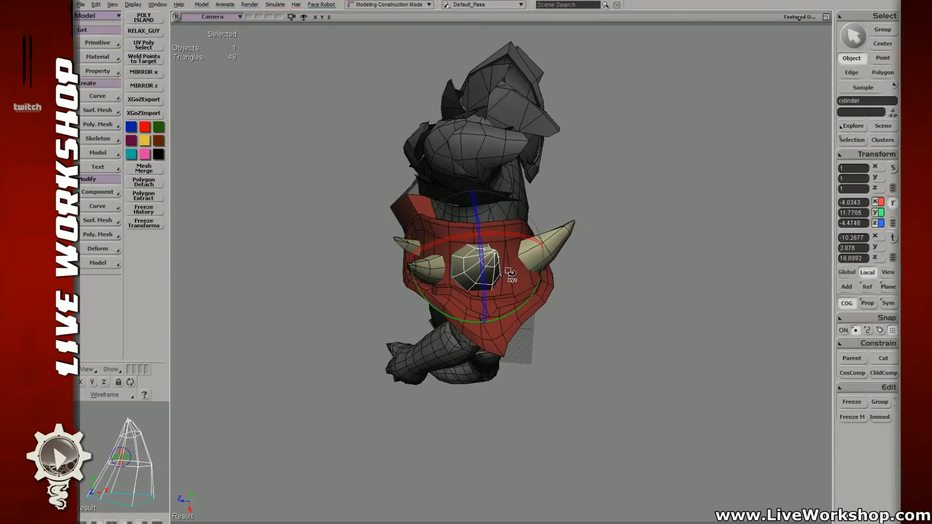
pyautogui.press('v')
pyautogui.press('s')
pyautogui.moveTo(487, 274); pyautogui.dragTo(512, 228, button='right')
# - Select all points of the large spike above its base ring, then rotate and move them to change its lean
pyautogui.press('4')
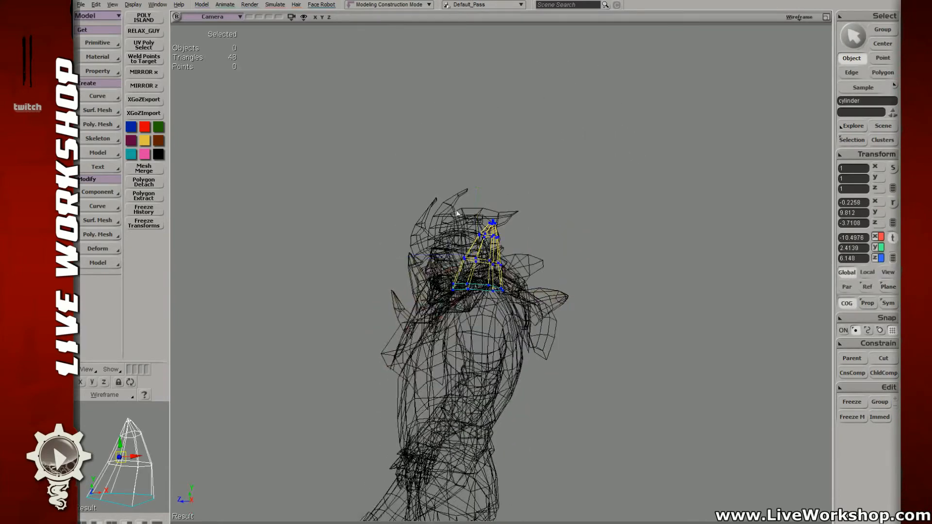
pyautogui.press('t')
pyautogui.moveTo(526, 276); pyautogui.dragTo(453, 210)
pyautogui.press('4')
pyautogui.press('s')
pyautogui.moveTo(481, 242); pyautogui.dragTo(485, 240, button='right')
pyautogui.press('v')
pyautogui.press('c')
pyautogui.keyDown('ctrl'); pyautogui.keyDown('alt'); pyautogui.moveTo(489, 237); pyautogui.dragTo(478, 276); pyautogui.keyUp('alt'); pyautogui.keyUp('ctrl')
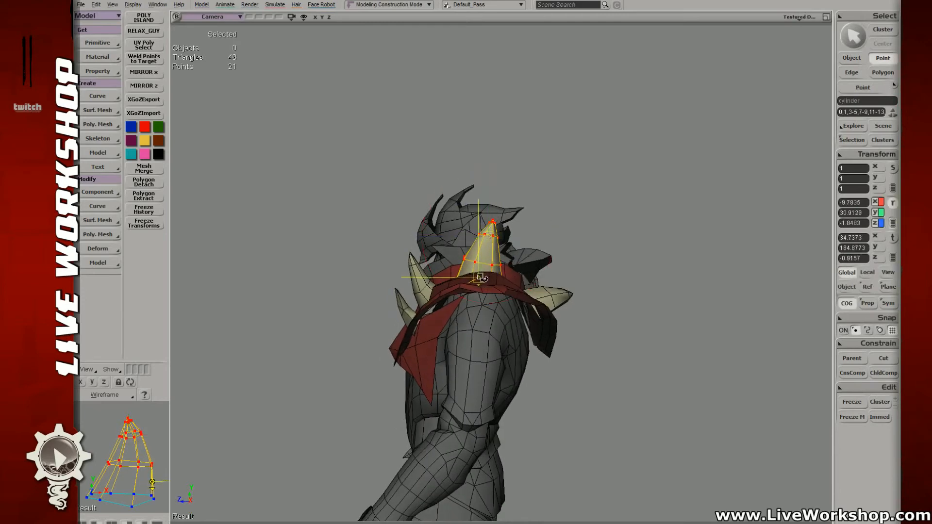
pyautogui.press('v')
pyautogui.moveTo(532, 227); pyautogui.dragTo(482, 270)
pyautogui.press('c')
# - Undo and redo the last two edits of the large spike to compare its shape
pyautogui.press('s')
pyautogui.moveTo(515, 270); pyautogui.dragTo(602, 333, button='right')
pyautogui.hotkey('ctrl', 'z')
pyautogui.hotkey('ctrl', 'z')
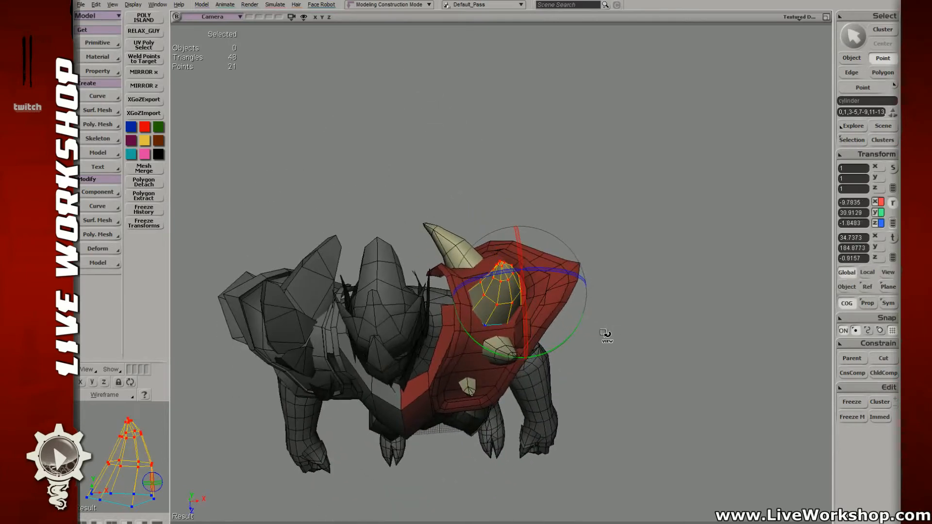
pyautogui.hotkey('ctrl', 'y')
pyautogui.hotkey('ctrl', 'y')
# - Deselect the large spike, check the pad from several angles, and save the scene again
pyautogui.press('space')
pyautogui.click(630, 237)
pyautogui.press('s')
pyautogui.moveTo(630, 237); pyautogui.dragTo(329, 179, button='middle')
pyautogui.moveTo(329, 179); pyautogui.dragTo(529, 265, button='right')
pyautogui.press('r')
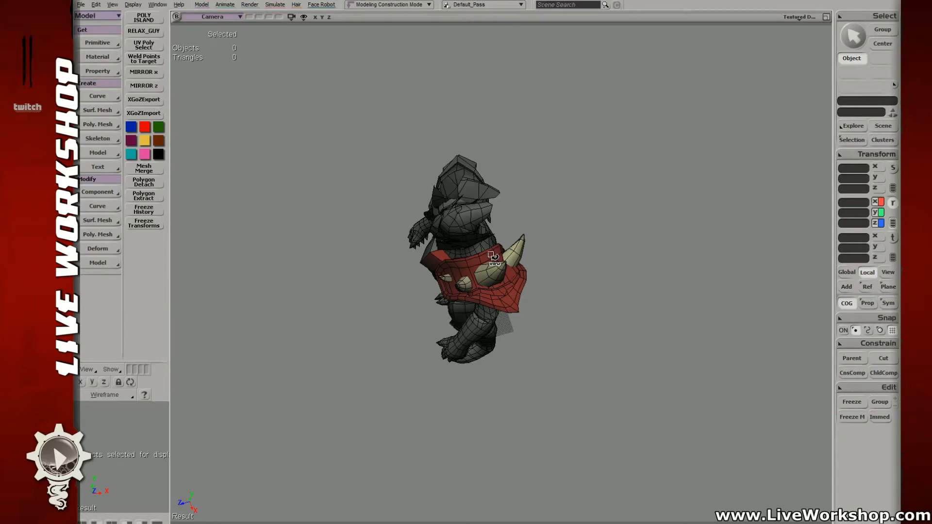
pyautogui.moveTo(437, 209); pyautogui.dragTo(481, 197, button='right')
pyautogui.moveTo(481, 197); pyautogui.dragTo(548, 236, button='middle')
pyautogui.hotkey('ctrl', 's')
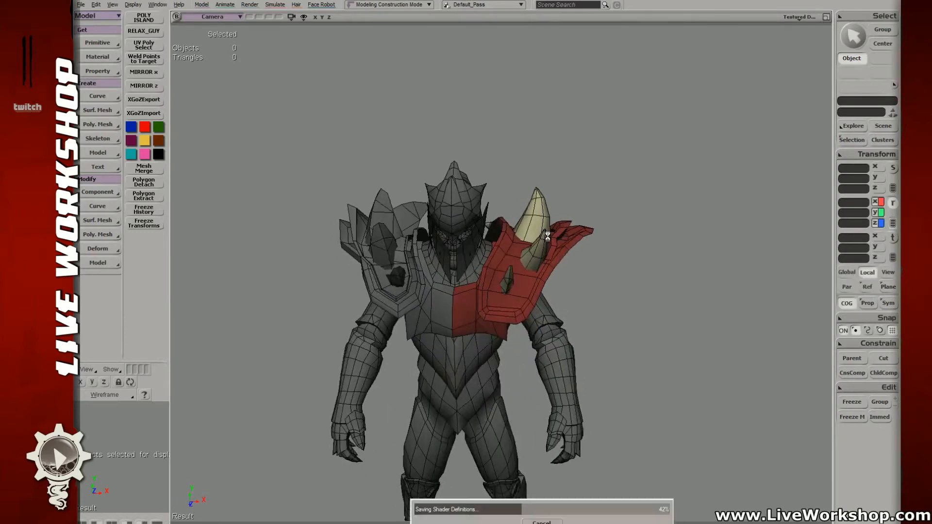
# - Move the medium spike in front of the large one along the global X axis toward the character's head
pyautogui.press('s')
pyautogui.moveTo(522, 237); pyautogui.dragTo(514, 206)
pyautogui.moveTo(514, 206); pyautogui.dragTo(555, 238, button='middle')
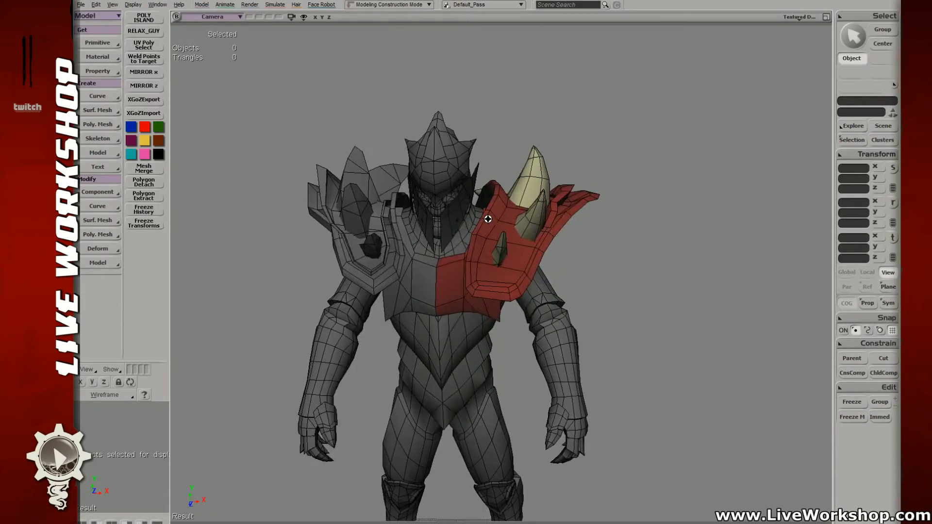
pyautogui.moveTo(488, 219); pyautogui.dragTo(537, 212, button='middle')
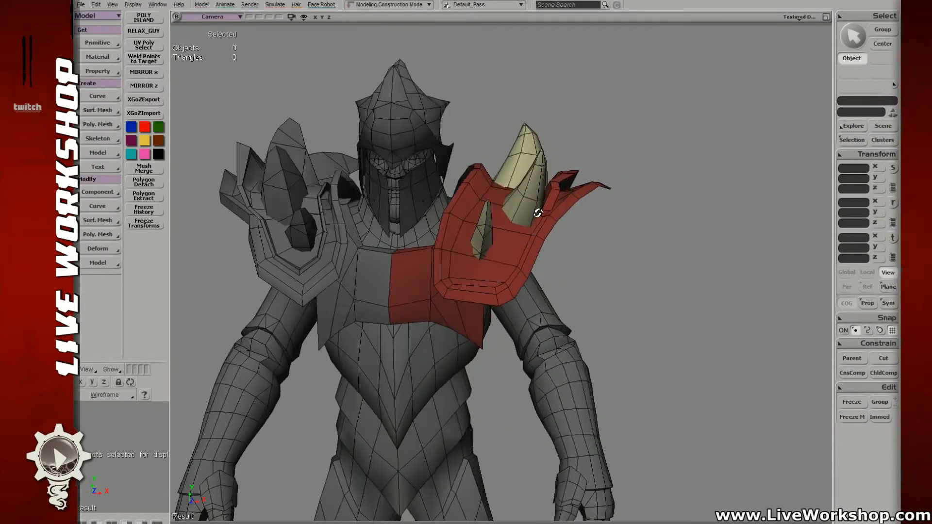
pyautogui.moveTo(538, 213); pyautogui.dragTo(530, 213, button='right')
pyautogui.press('v')
pyautogui.press('c')
pyautogui.press('space')
pyautogui.click(530, 208)
pyautogui.press('v')
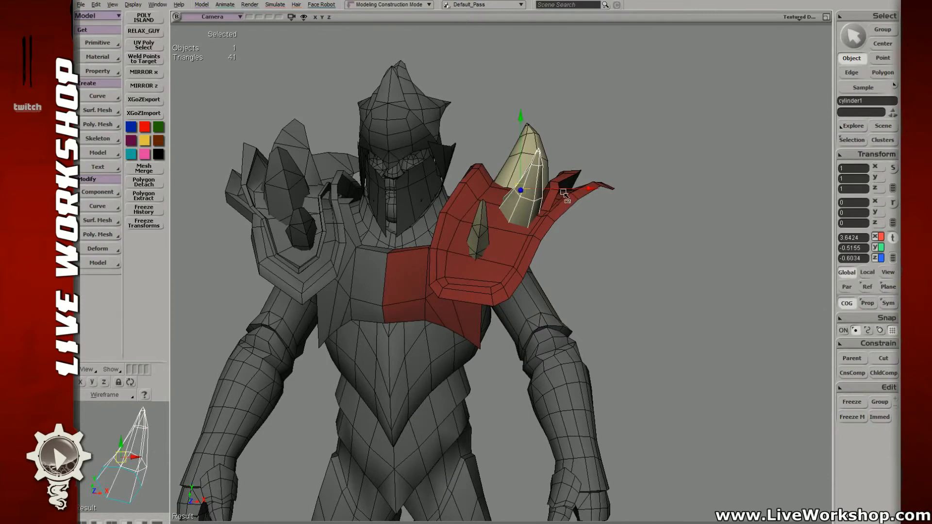
pyautogui.press('s')
pyautogui.moveTo(563, 193)
pyautogui.mouseDown(button='middle')
pyautogui.moveTo(559, 202)
pyautogui.moveTo(574, 201)
pyautogui.mouseUp(button='middle')
pyautogui.press('v')
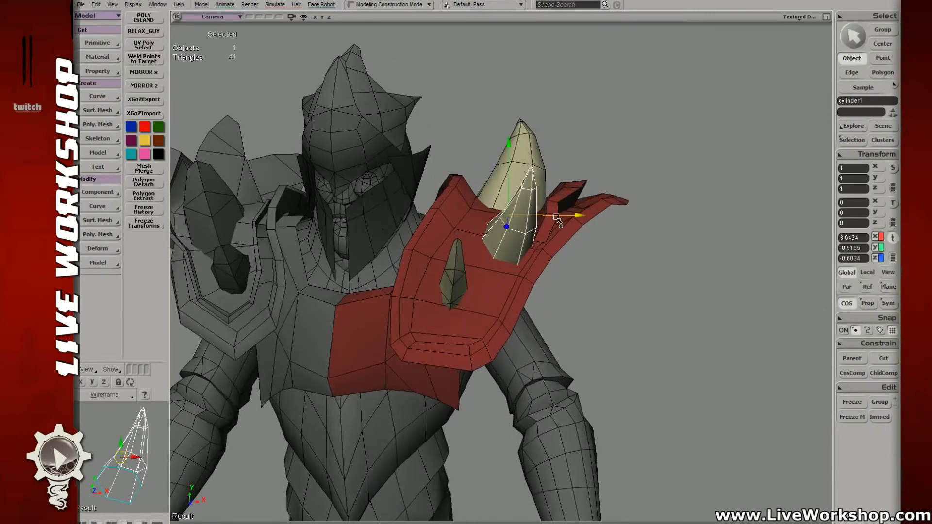
pyautogui.press('space')
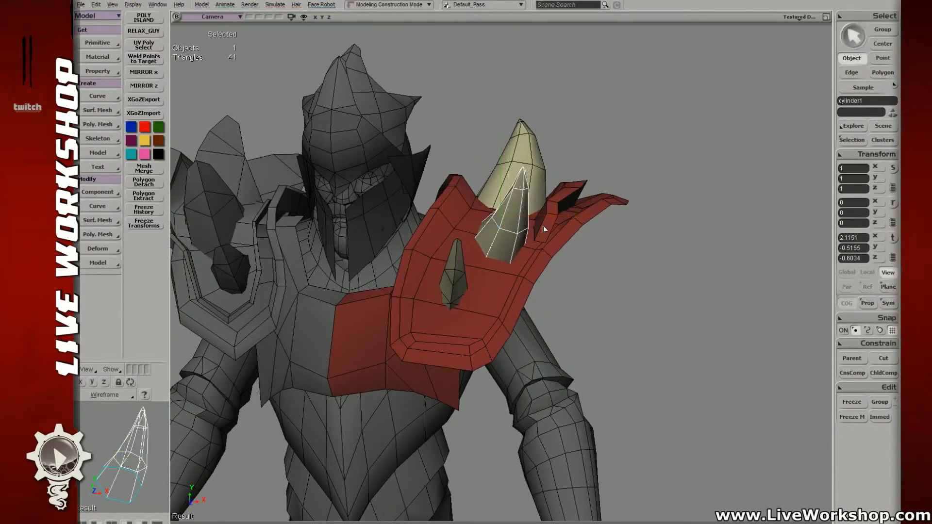
# - Select the detached trim strip and reposition the crosswise edge at its front bend
pyautogui.moveTo(563, 226); pyautogui.dragTo(558, 281, button='right')
pyautogui.moveTo(558, 281); pyautogui.dragTo(483, 271, button='middle')
pyautogui.click(489, 256)
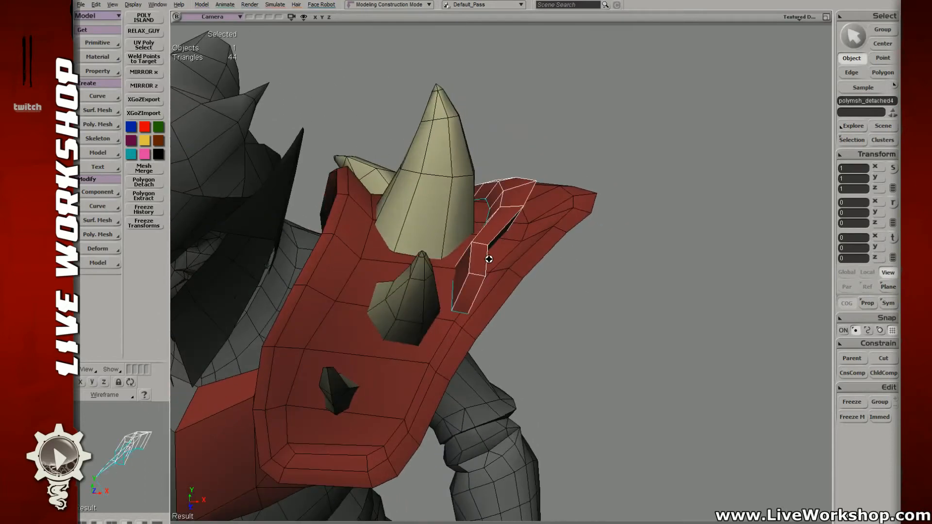
pyautogui.press('s')
pyautogui.moveTo(489, 256); pyautogui.dragTo(489, 267, button='right')
pyautogui.press('u')
pyautogui.click(482, 263)
pyautogui.press('v')
pyautogui.press('space')
pyautogui.press('e')
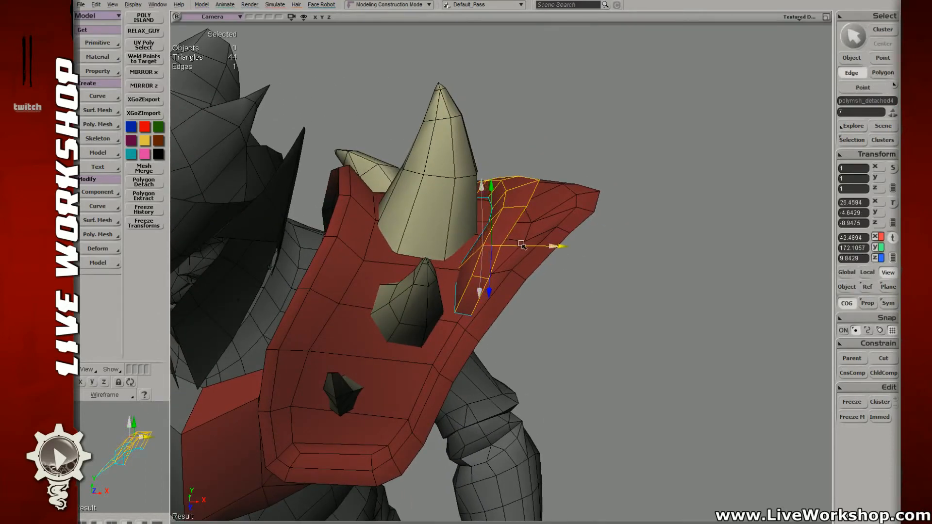
# - Move and rotate the polygon at the strip's front end so it follows the pad's edge beside the medium spike
pyautogui.press('space')
pyautogui.press('s')
pyautogui.moveTo(499, 305); pyautogui.dragTo(518, 295)
pyautogui.moveTo(518, 295); pyautogui.dragTo(485, 291, button='middle')
pyautogui.press('u')
pyautogui.click(485, 292)
pyautogui.moveTo(485, 291); pyautogui.dragTo(500, 266, button='right')
pyautogui.press('m')
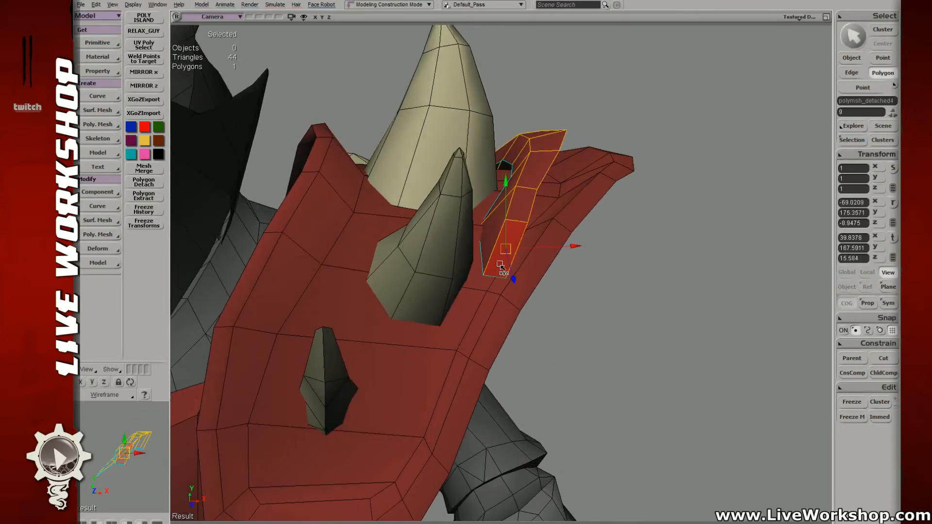
pyautogui.press('space')
pyautogui.press('c')
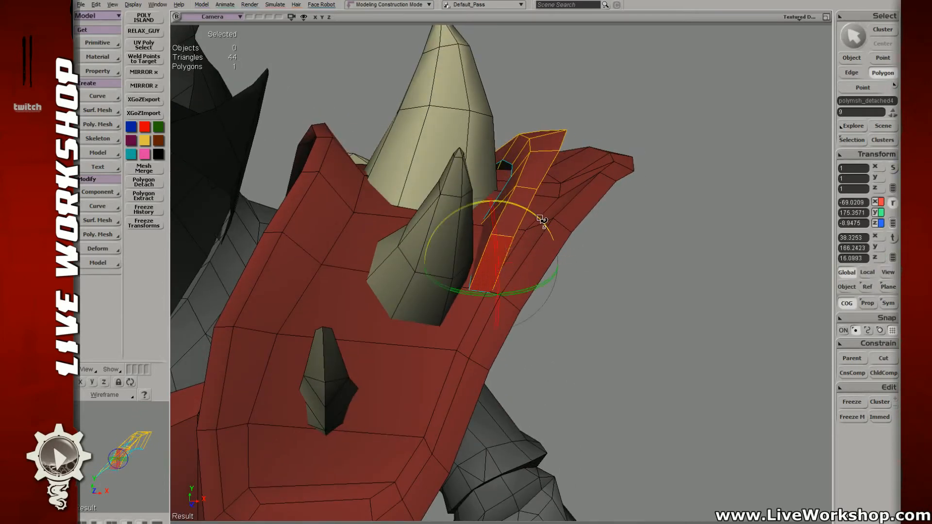
pyautogui.press('v')
pyautogui.press('e')
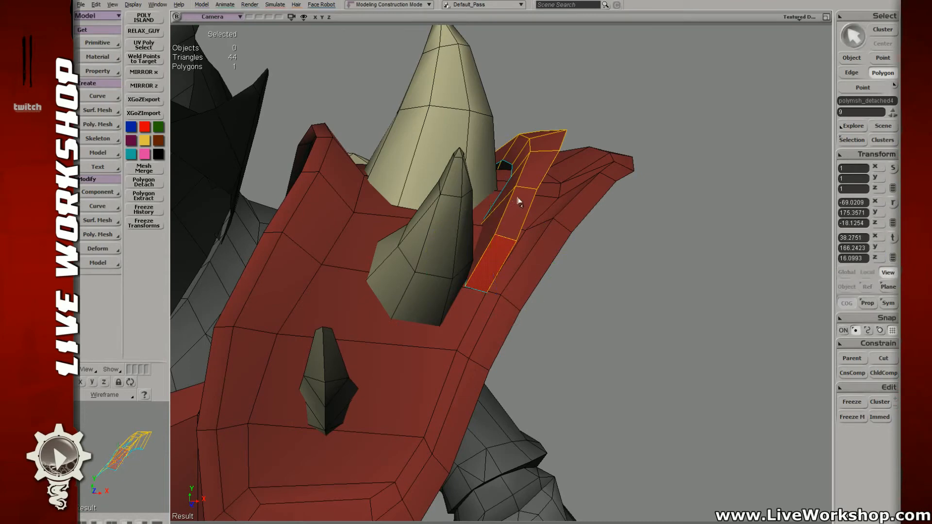
# - Adjust the crosswise edges at both ends of the strip's front segment
pyautogui.click(528, 189)
pyautogui.click(507, 240)
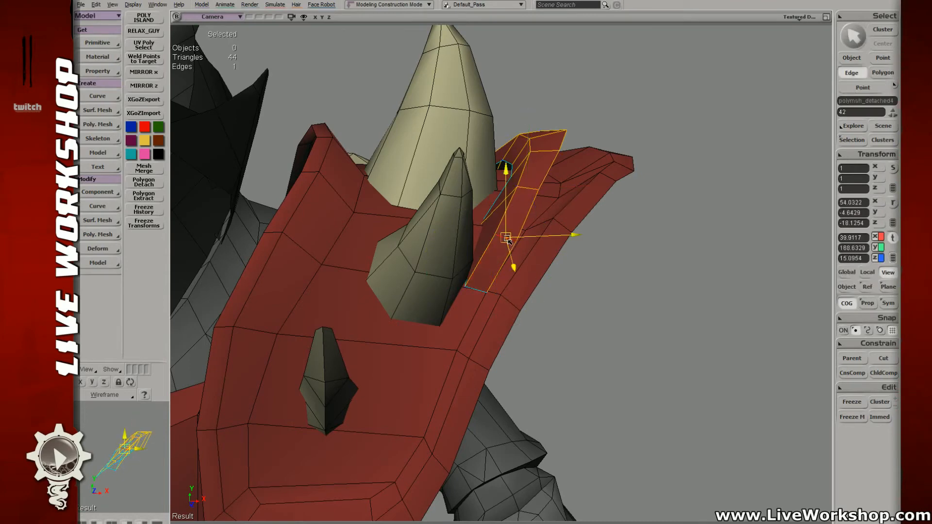
pyautogui.press('e')
pyautogui.click(476, 290)
# - Extrude the polygon at the strip's front end, then rotate and move it down toward the front of the pad
pyautogui.press('s')
pyautogui.moveTo(475, 297); pyautogui.dragTo(403, 264, button='right')
pyautogui.moveTo(404, 264); pyautogui.dragTo(325, 206, button='middle')
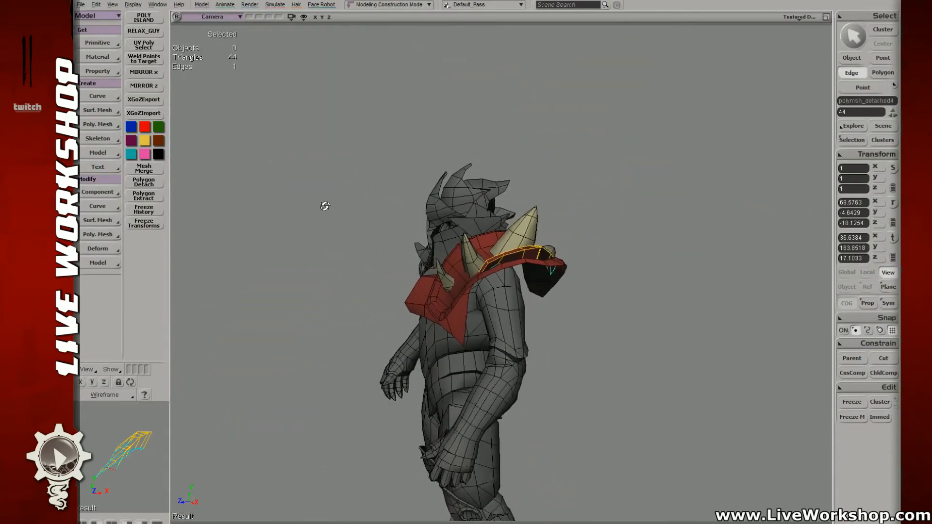
pyautogui.moveTo(325, 206); pyautogui.dragTo(318, 266, button='right')
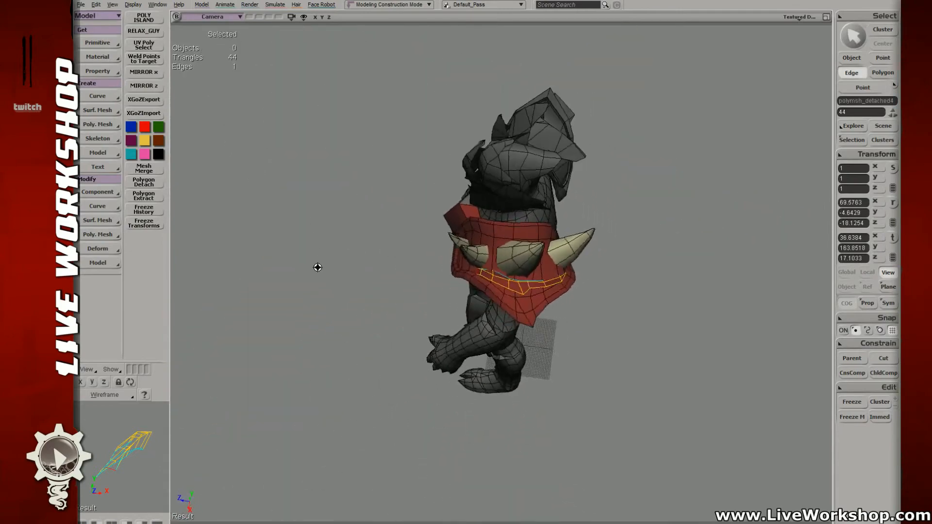
pyautogui.moveTo(319, 266); pyautogui.dragTo(511, 273, button='middle')
pyautogui.moveTo(511, 273); pyautogui.dragTo(484, 233, button='right')
pyautogui.press('u')
pyautogui.click(505, 255)
pyautogui.press('s')
pyautogui.press('v')
pyautogui.press('c')
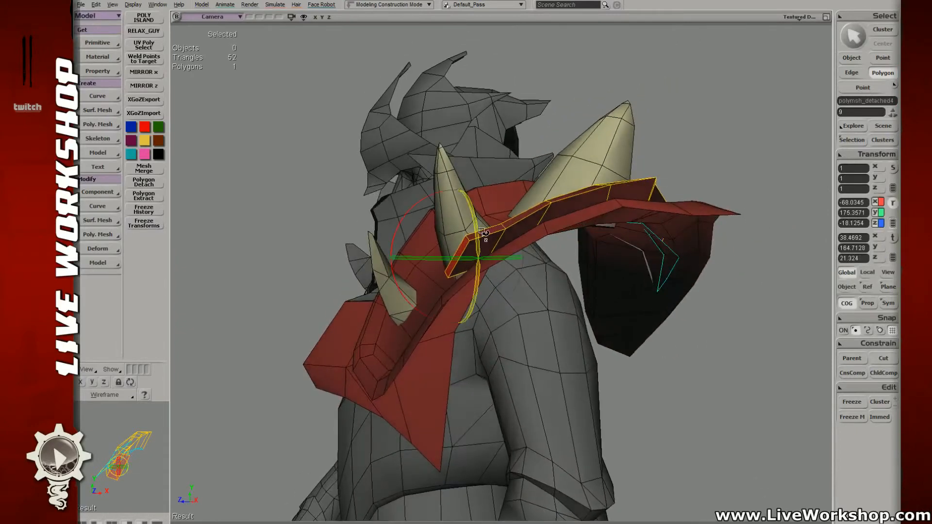
pyautogui.press('v')
pyautogui.moveTo(455, 260); pyautogui.dragTo(428, 299)
# - Select the point pair at the strip's joint behind the medium spike and reposition it to smooth the curve
pyautogui.press('t')
pyautogui.moveTo(491, 217); pyautogui.dragTo(509, 238)
pyautogui.press('s')
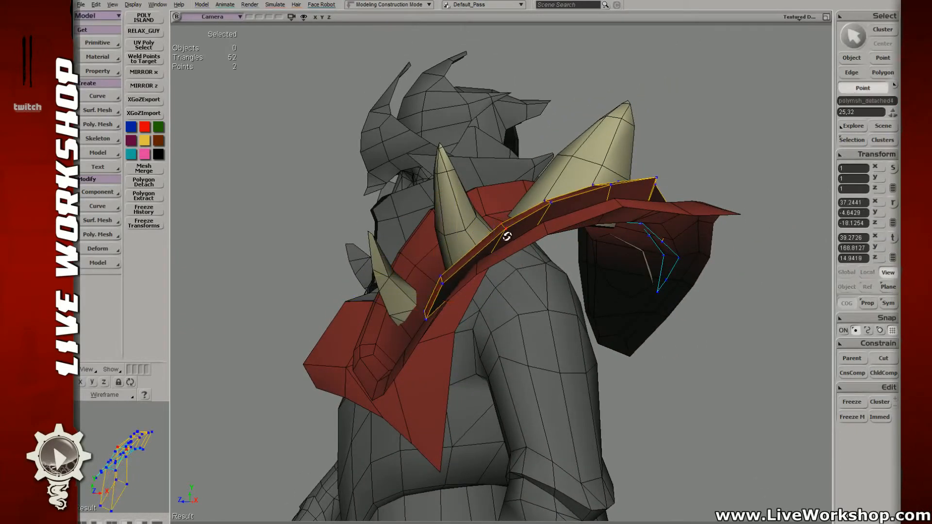
pyautogui.moveTo(506, 237); pyautogui.dragTo(498, 227, button='right')
pyautogui.press('v')
pyautogui.moveTo(477, 241); pyautogui.dragTo(480, 242)
# - Reposition the next point pairs up the strip toward the large spike to even out its arc
pyautogui.press('t')
pyautogui.moveTo(535, 194)
pyautogui.mouseDown()
pyautogui.moveTo(552, 211)
pyautogui.moveTo(535, 201)
pyautogui.mouseUp()
pyautogui.press('s')
pyautogui.moveTo(534, 202); pyautogui.dragTo(576, 198, button='right')
pyautogui.press('t')
pyautogui.moveTo(581, 179); pyautogui.dragTo(596, 200)
pyautogui.press('s')
pyautogui.moveTo(596, 194); pyautogui.dragTo(593, 202, button='right')
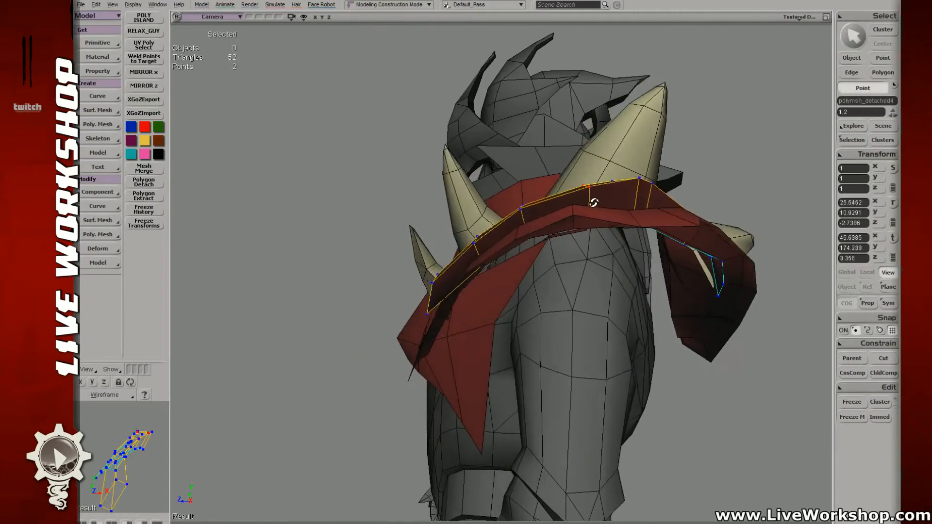
pyautogui.press('v')
# - Deselect the strip and examine the shoulder pad's silhouette from the side
pyautogui.press('s')
pyautogui.moveTo(587, 198); pyautogui.dragTo(655, 183, button='middle')
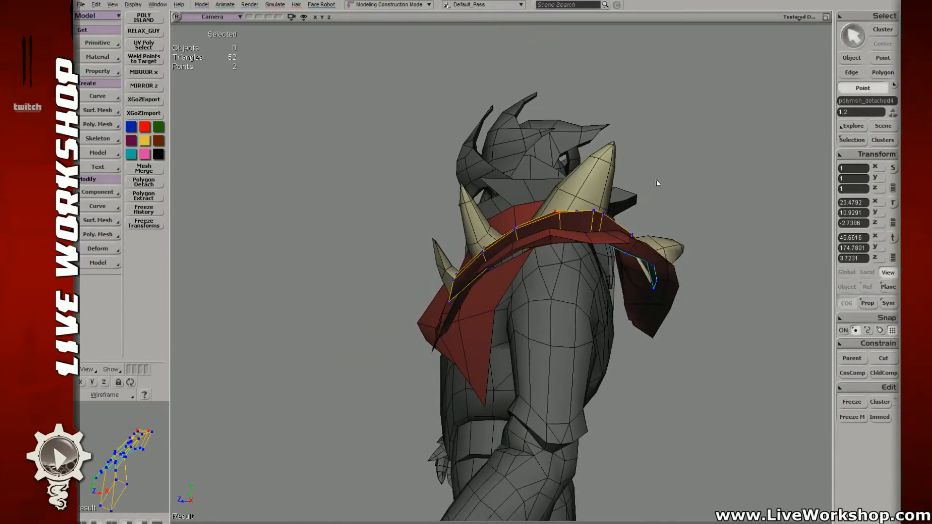
pyautogui.press('space')
pyautogui.moveTo(729, 208); pyautogui.dragTo(731, 208)
pyautogui.press('s')
pyautogui.moveTo(731, 208); pyautogui.dragTo(646, 214, button='middle')
pyautogui.moveTo(422, 209); pyautogui.dragTo(450, 201, button='right')
pyautogui.moveTo(450, 201); pyautogui.dragTo(522, 239, button='middle')
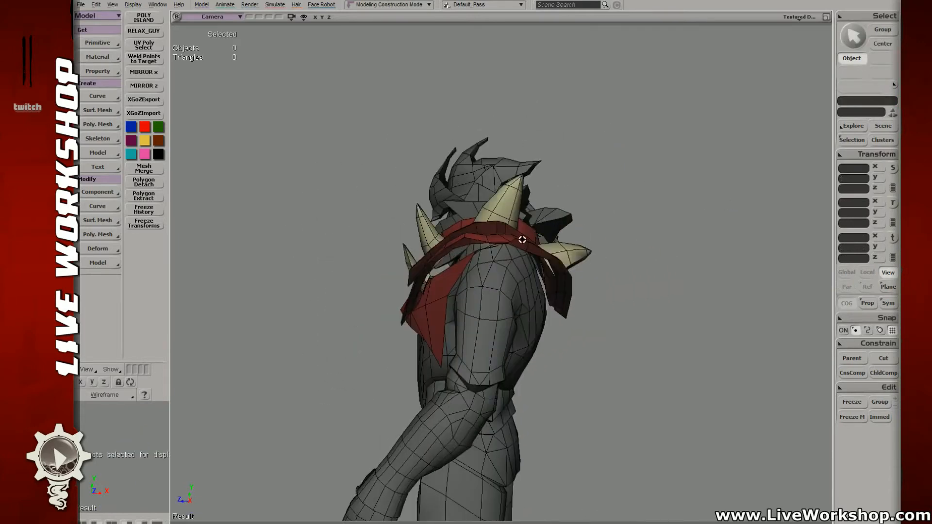
# - Select the pad's main rim piece and adjust the points along its outer edge above the arm
pyautogui.press('space')
pyautogui.click(491, 241)
pyautogui.press('t')
pyautogui.press('e')
pyautogui.click(486, 237)
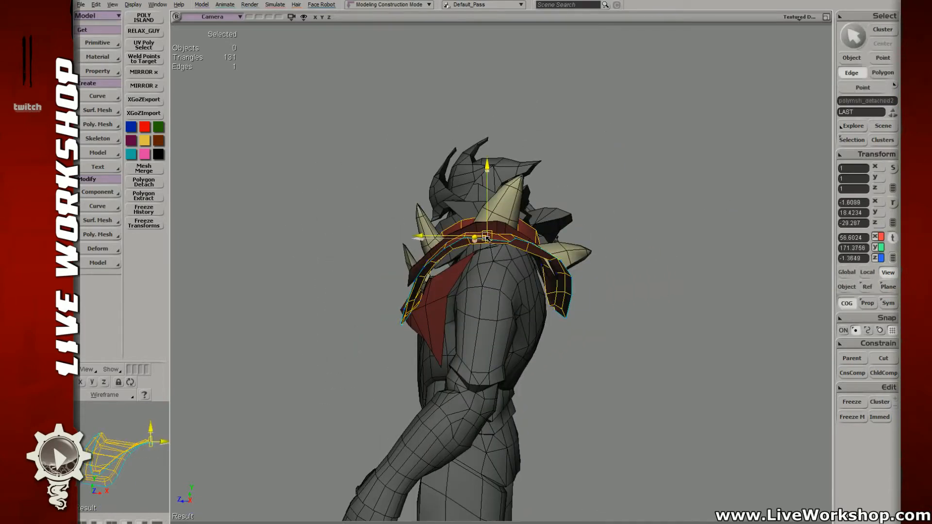
pyautogui.press('t')
pyautogui.moveTo(504, 238); pyautogui.dragTo(493, 227, button='right')
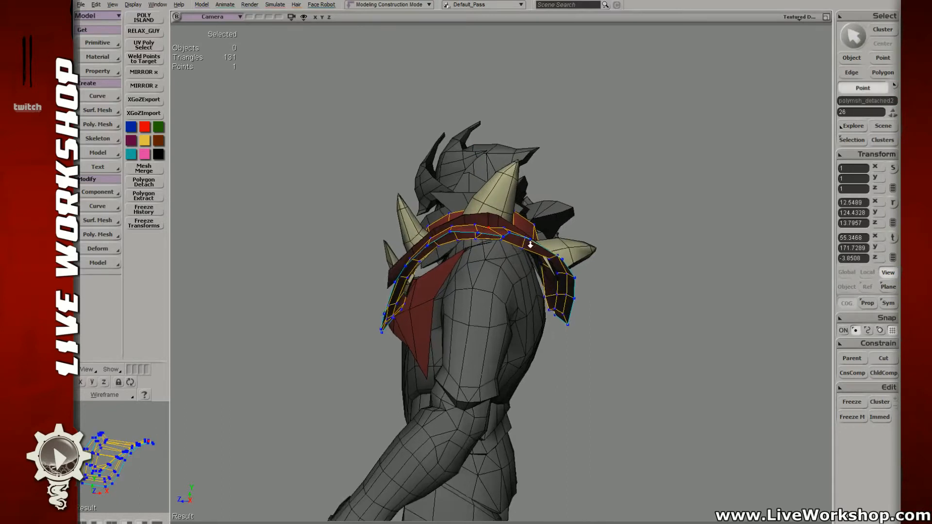
pyautogui.click(491, 225)
pyautogui.press('space')
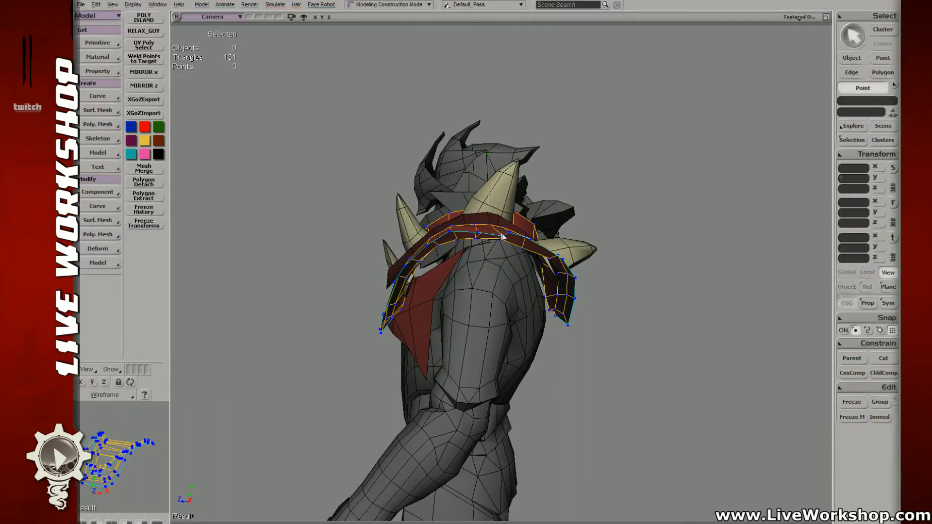
pyautogui.click(501, 235)
pyautogui.press('v')
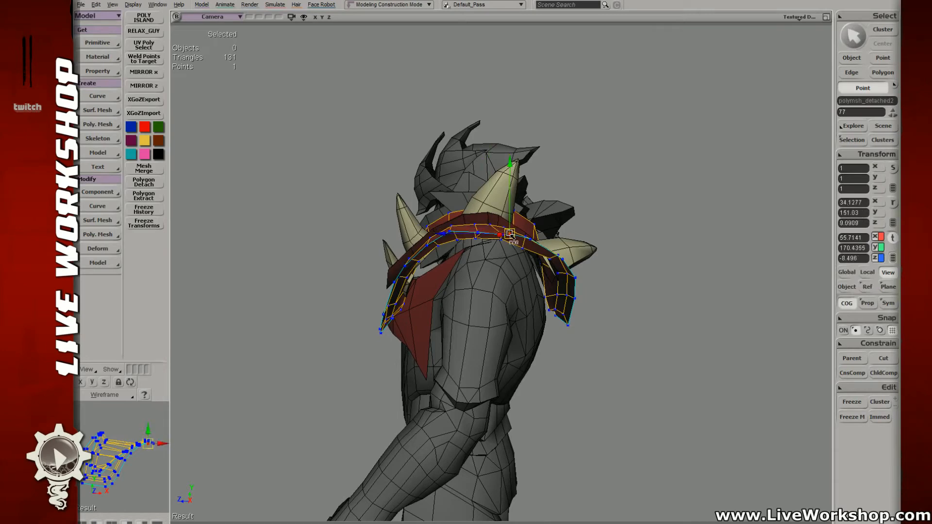
pyautogui.press('space')
pyautogui.press('space')
pyautogui.click(502, 235)
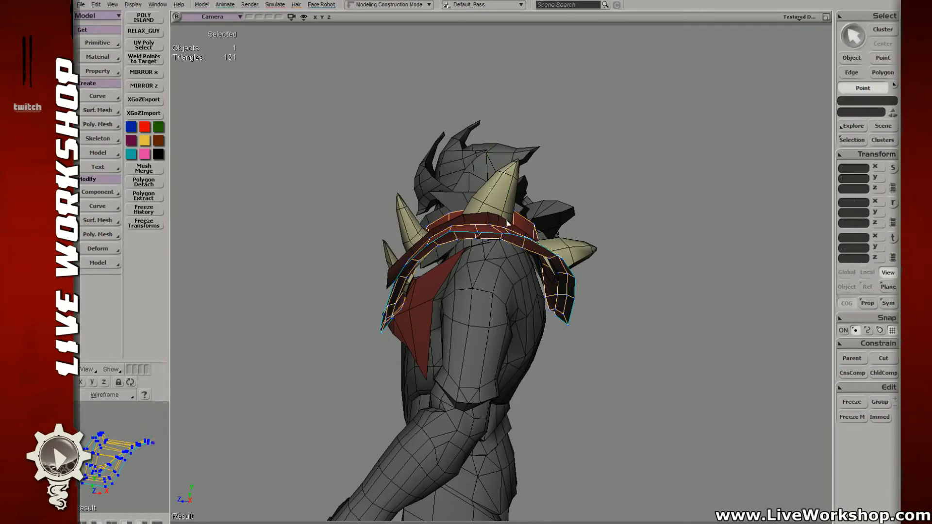
# - Adjust the trim strip's points at and behind the large spike's base to smooth its arc over the shoulder
pyautogui.moveTo(503, 235); pyautogui.dragTo(488, 212, button='middle')
pyautogui.press('t')
pyautogui.click(497, 206)
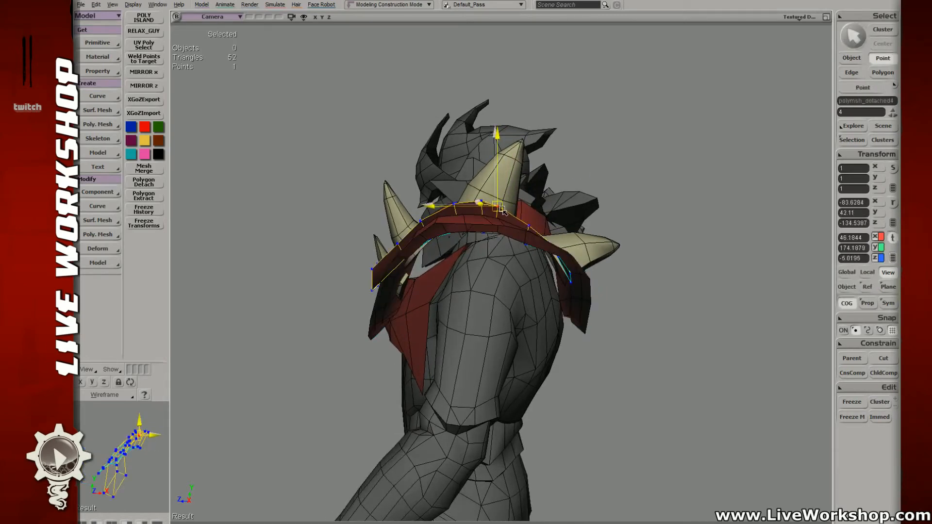
pyautogui.click(485, 205)
pyautogui.press('t')
pyautogui.moveTo(451, 200); pyautogui.dragTo(489, 210)
pyautogui.press('s')
pyautogui.press('t')
pyautogui.click(495, 207)
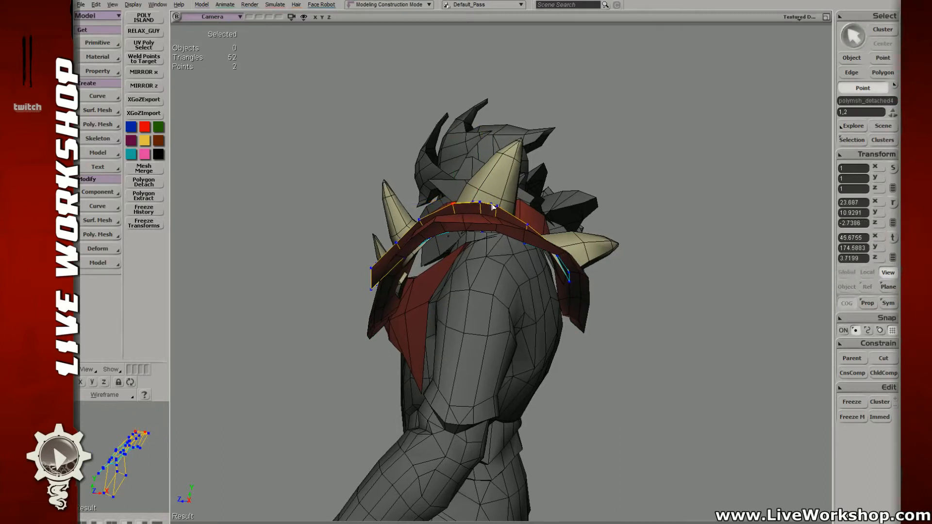
pyautogui.press('t')
pyautogui.click(528, 224)
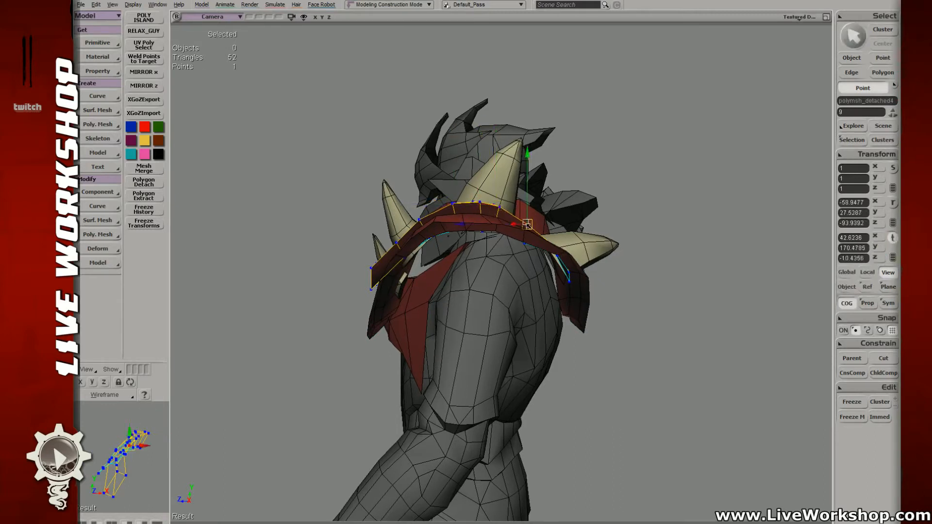
# - Switch to the pad's main rim piece and reposition its edge points beneath the large spike
pyautogui.press('space')
pyautogui.click(524, 230)
pyautogui.press('t')
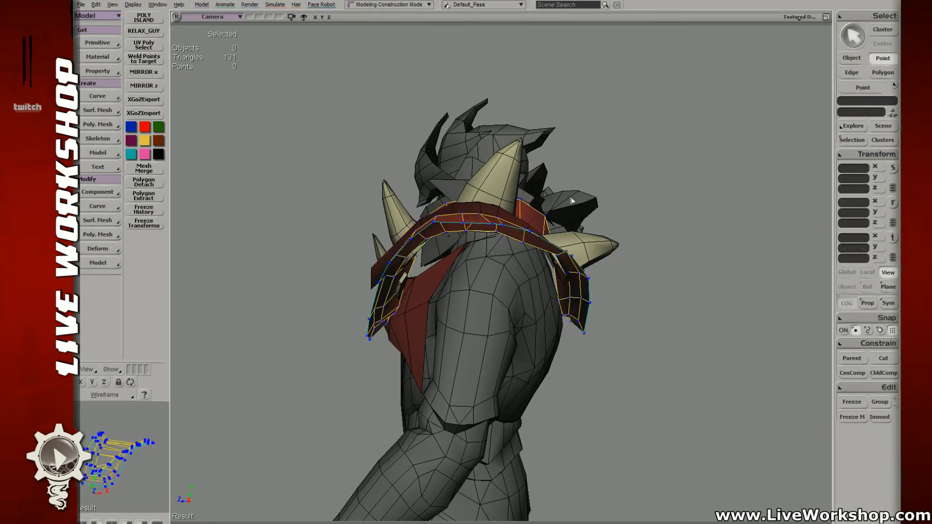
pyautogui.press('space')
pyautogui.press('s')
pyautogui.moveTo(531, 212); pyautogui.dragTo(538, 213)
pyautogui.press('t')
pyautogui.click(471, 214)
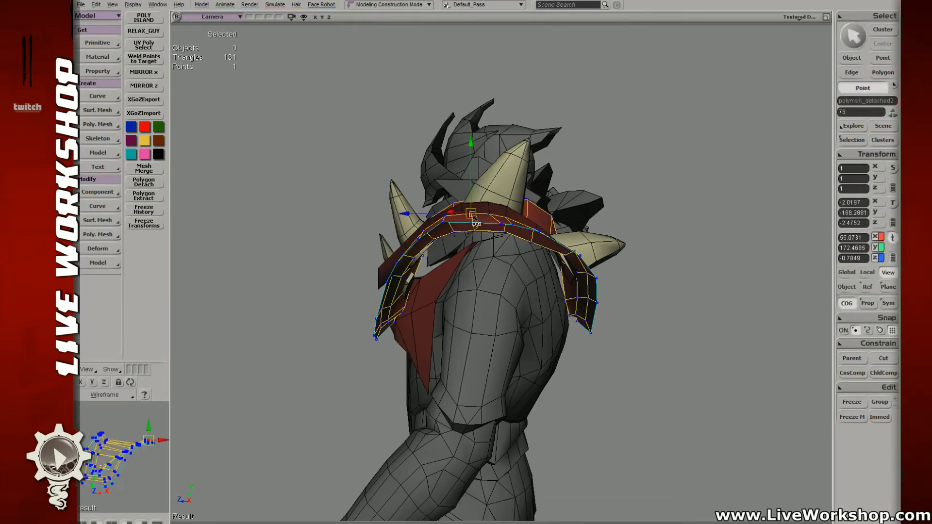
pyautogui.click(447, 222)
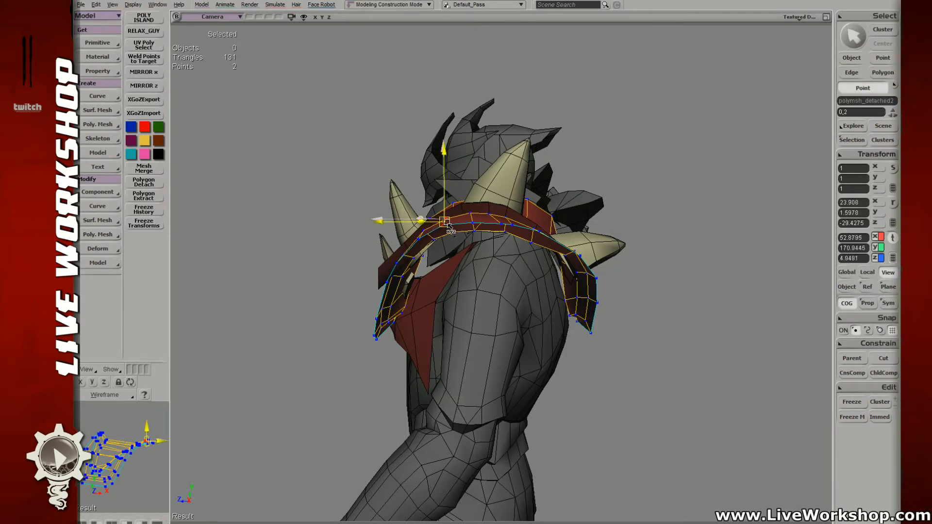
# - Even out the rim piece's remaining points between the medium spike and the top of the shoulder
pyautogui.press('space')
pyautogui.moveTo(505, 217)
pyautogui.mouseDown()
pyautogui.moveTo(485, 212)
pyautogui.moveTo(494, 213)
pyautogui.mouseUp()
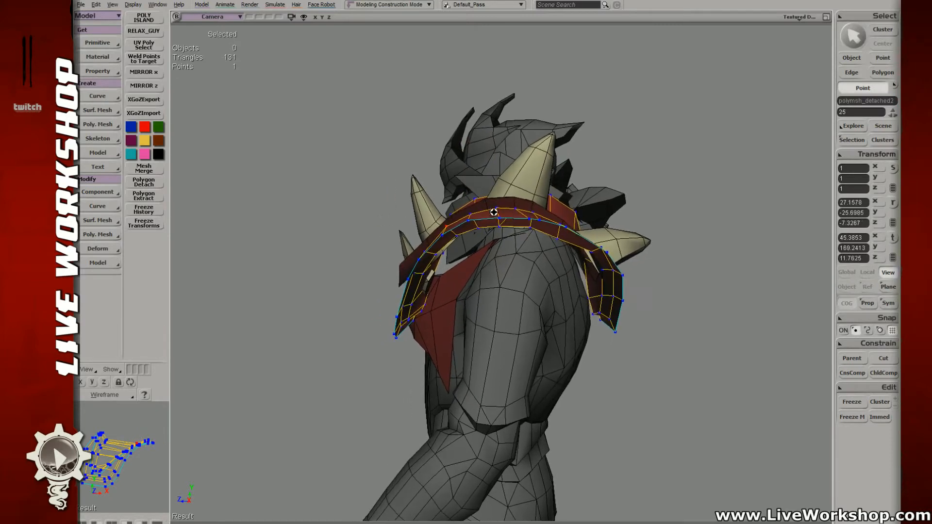
pyautogui.press('v')
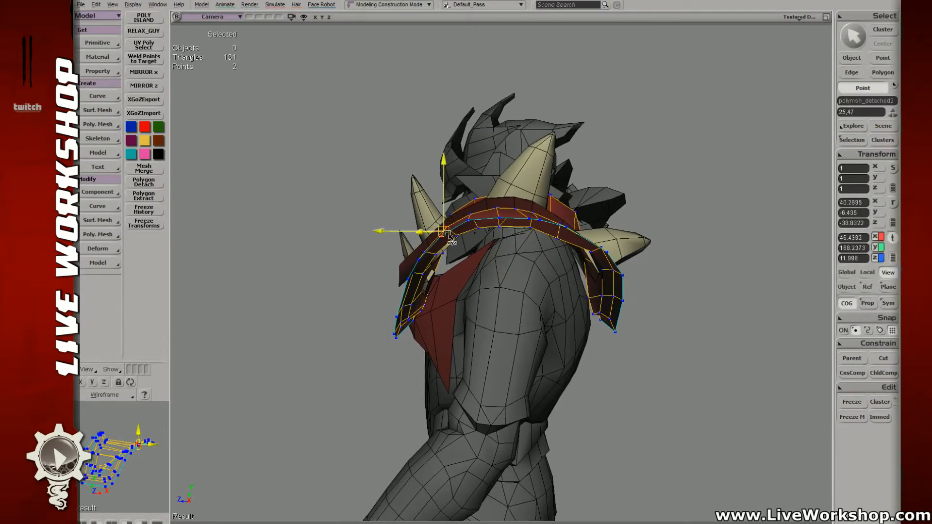
pyautogui.click(468, 221)
pyautogui.press('space')
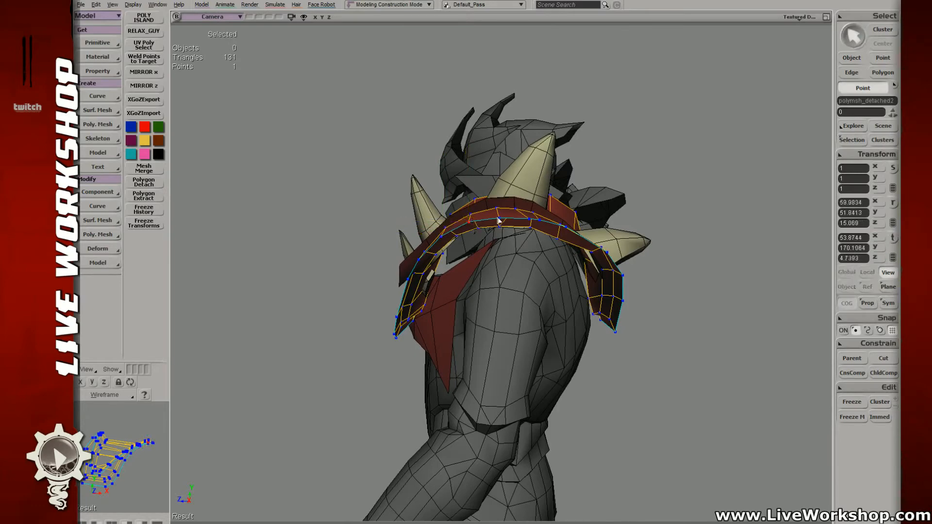
pyautogui.click(531, 219)
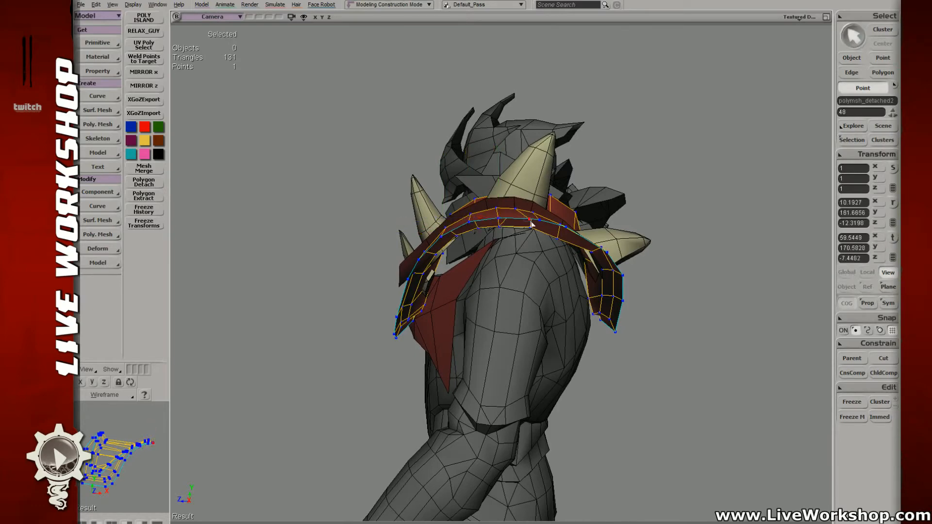
pyautogui.press('s')
pyautogui.moveTo(531, 225); pyautogui.dragTo(577, 231, button='right')
pyautogui.press('v')
pyautogui.press('space')
pyautogui.click(538, 220)
pyautogui.press('v')
# - Deselect the rim piece and examine the shoulder pad on the whole character from the front, side and above
pyautogui.press('s')
pyautogui.press('space')
pyautogui.press('m')
pyautogui.press('s')
pyautogui.press('space')
pyautogui.click(657, 253)
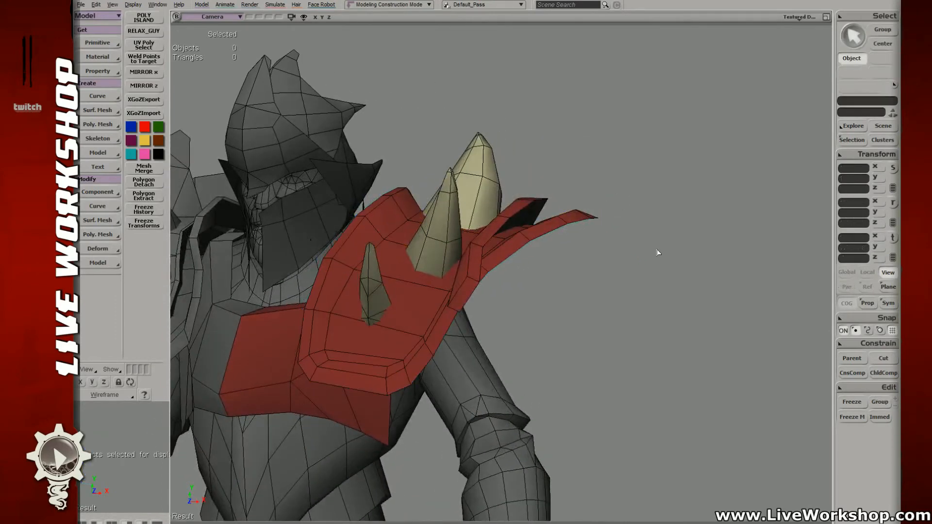
pyautogui.press('s')
pyautogui.moveTo(645, 250); pyautogui.dragTo(537, 221, button='middle')
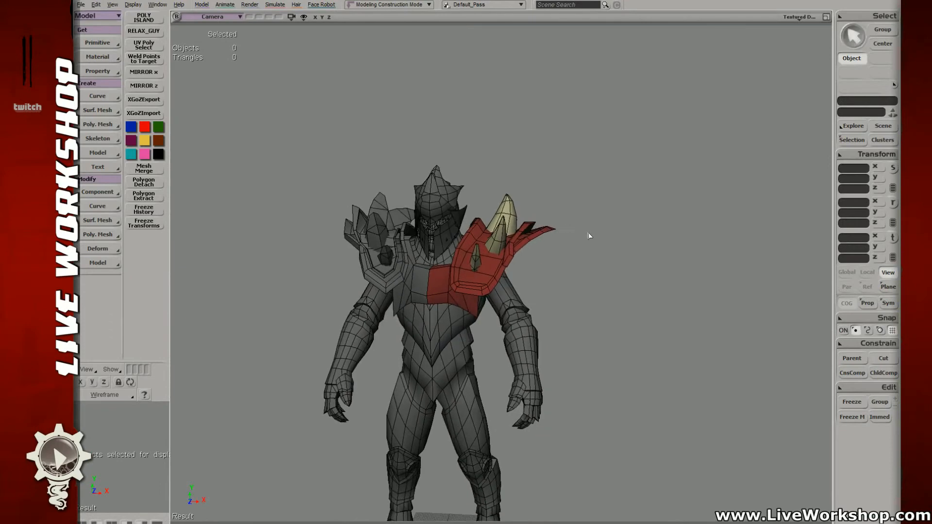
pyautogui.press('s')
pyautogui.moveTo(518, 266); pyautogui.dragTo(581, 243, button='middle')
pyautogui.moveTo(580, 243); pyautogui.dragTo(562, 229, button='right')
pyautogui.moveTo(562, 229); pyautogui.dragTo(441, 239, button='middle')
pyautogui.moveTo(441, 240); pyautogui.dragTo(547, 206, button='right')
pyautogui.moveTo(546, 206); pyautogui.dragTo(348, 192, button='middle')
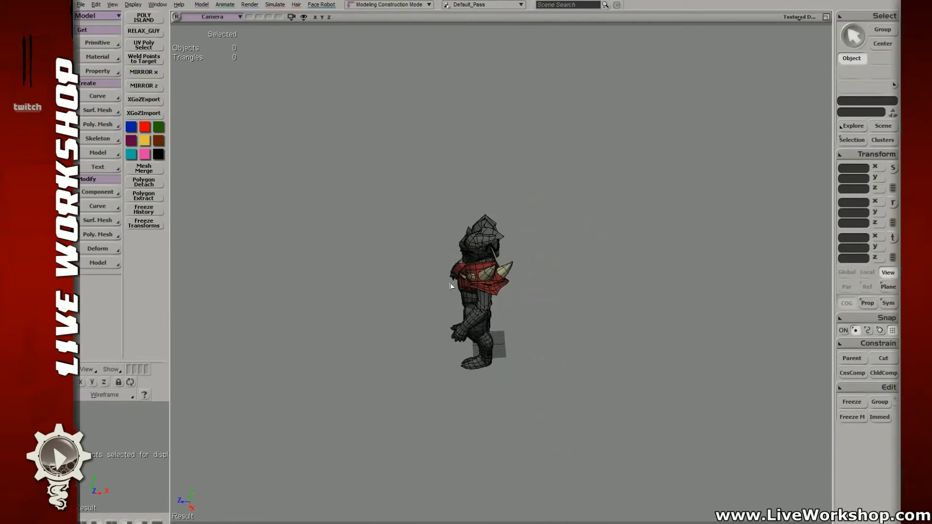
pyautogui.moveTo(553, 210); pyautogui.dragTo(500, 301, button='right')
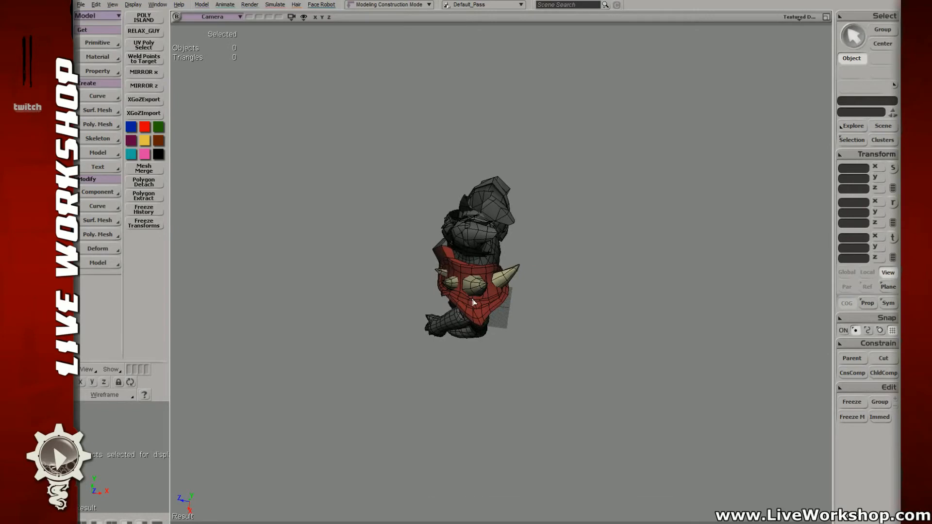
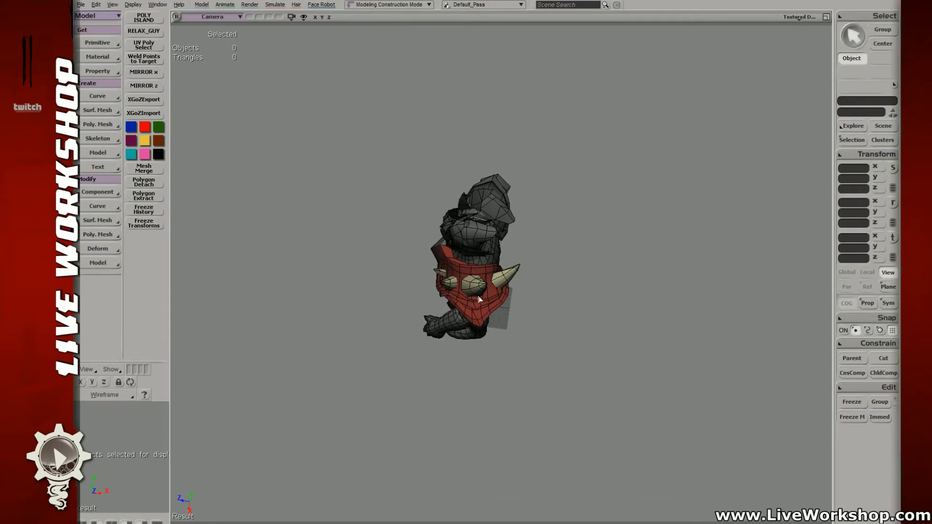
# - Select the polygon at the front end of the trim strip
pyautogui.click(479, 299)
pyautogui.press('f')
pyautogui.moveTo(499, 267); pyautogui.dragTo(528, 219, button='right')
pyautogui.moveTo(509, 214); pyautogui.dragTo(502, 199)
pyautogui.moveTo(502, 200); pyautogui.dragTo(508, 218, button='middle')
pyautogui.moveTo(508, 218); pyautogui.dragTo(539, 187, button='right')
pyautogui.click(541, 235)
pyautogui.press('s')
pyautogui.press('e')
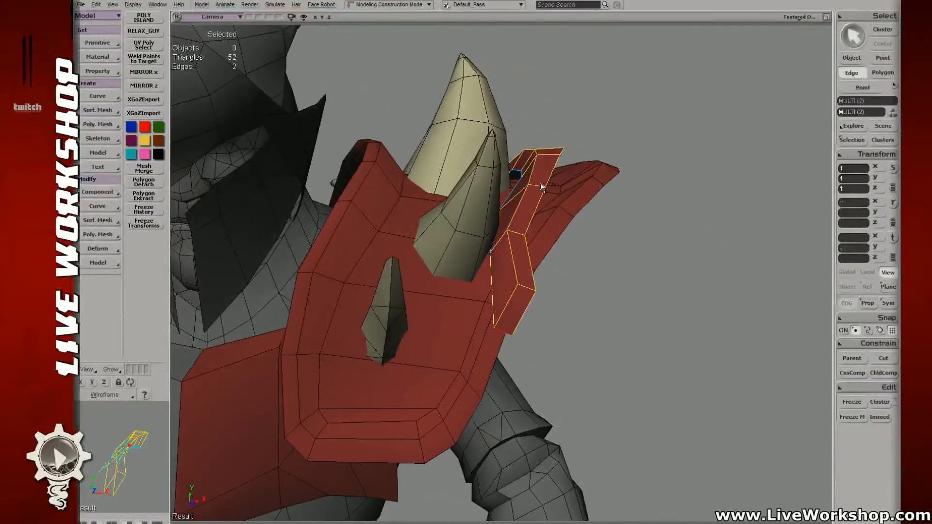
pyautogui.click(538, 186)
pyautogui.press('v')
pyautogui.press('u')
pyautogui.click(520, 306)
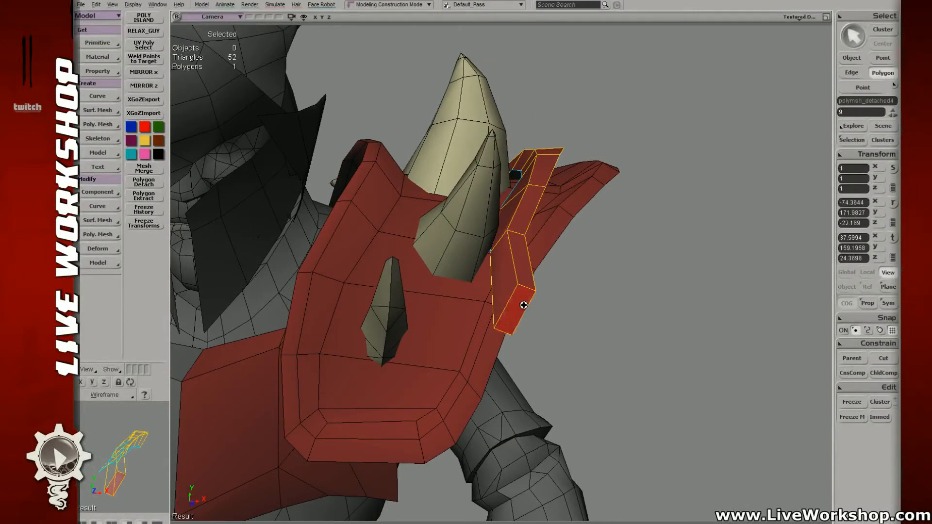
pyautogui.press('s')
pyautogui.moveTo(522, 306); pyautogui.dragTo(532, 299, button='right')
pyautogui.press('v')
pyautogui.moveTo(536, 295); pyautogui.dragTo(506, 295)
pyautogui.hotkey('ctrl', 'z')
# - Move the strip's front end polygon inward over the pad's face and lower it to follow the pad's slope
pyautogui.press('s')
pyautogui.moveTo(545, 304); pyautogui.dragTo(514, 284, button='right')
pyautogui.press('v')
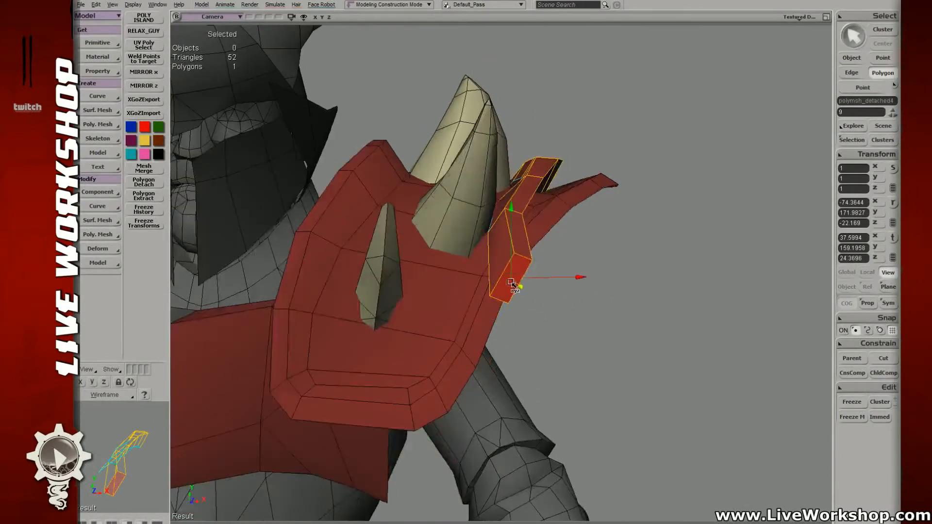
pyautogui.moveTo(511, 277); pyautogui.dragTo(474, 281)
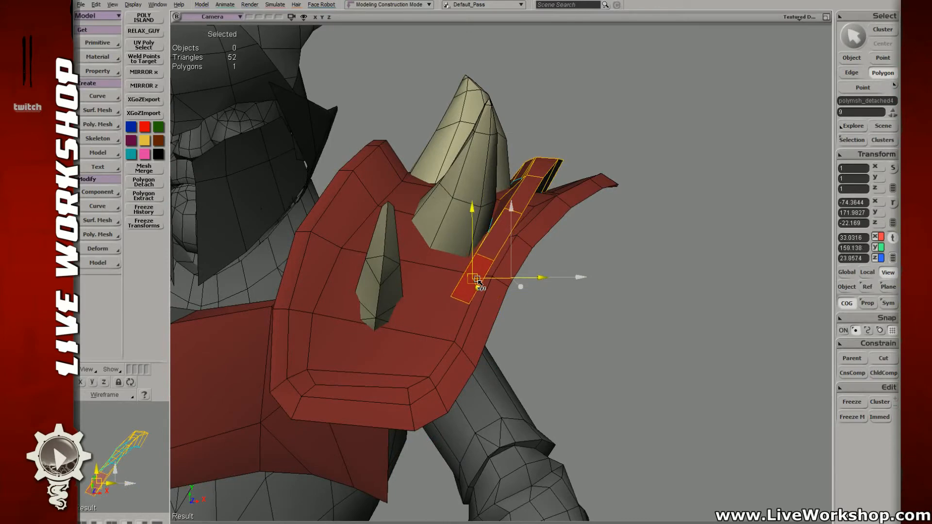
pyautogui.press('s')
pyautogui.moveTo(474, 282); pyautogui.dragTo(409, 265, button='right')
pyautogui.press('v')
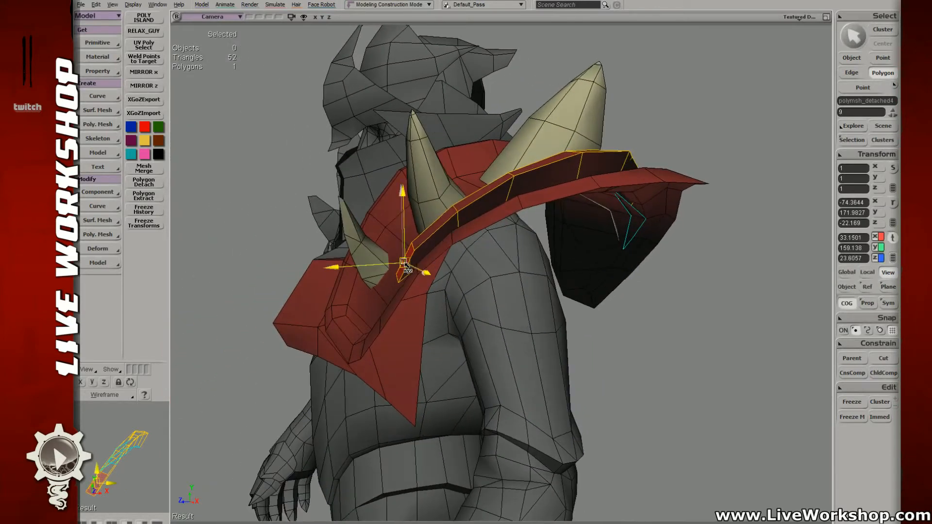
pyautogui.moveTo(411, 261); pyautogui.dragTo(402, 273)
pyautogui.press('s')
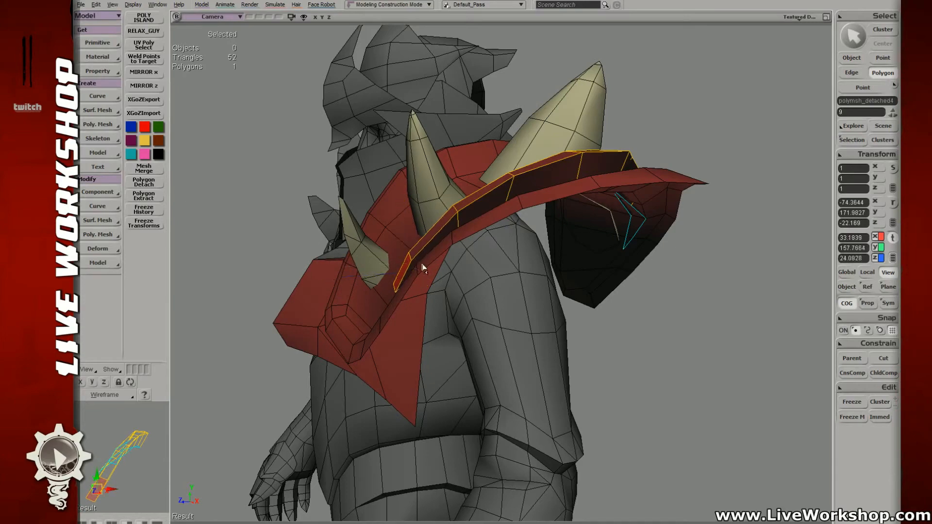
# - Reposition the strip's point pairs beside the small and medium spikes to smooth its descent toward the chest
pyautogui.moveTo(423, 266); pyautogui.dragTo(412, 245, button='right')
pyautogui.press('t')
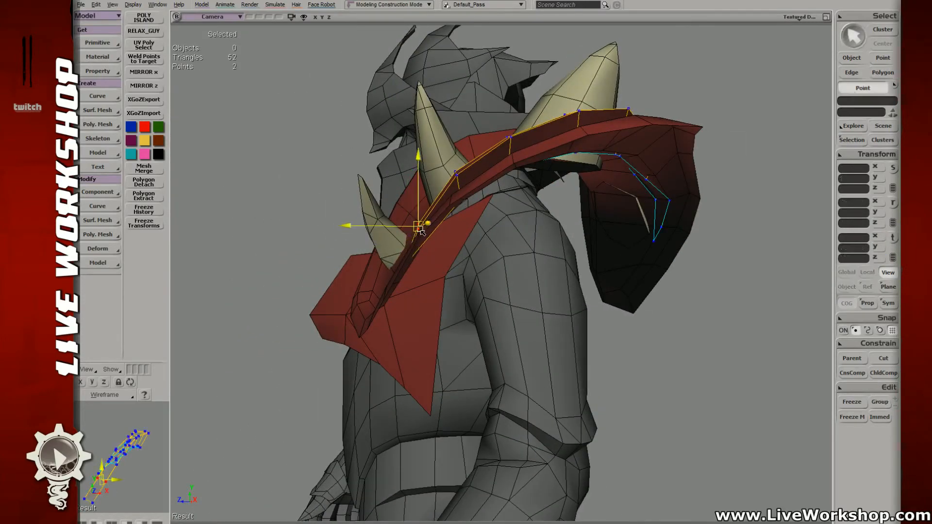
pyautogui.moveTo(420, 230); pyautogui.dragTo(416, 229)
pyautogui.press('t')
pyautogui.moveTo(446, 163)
pyautogui.mouseDown()
pyautogui.moveTo(468, 180)
pyautogui.moveTo(449, 180)
pyautogui.mouseUp()
pyautogui.press('v')
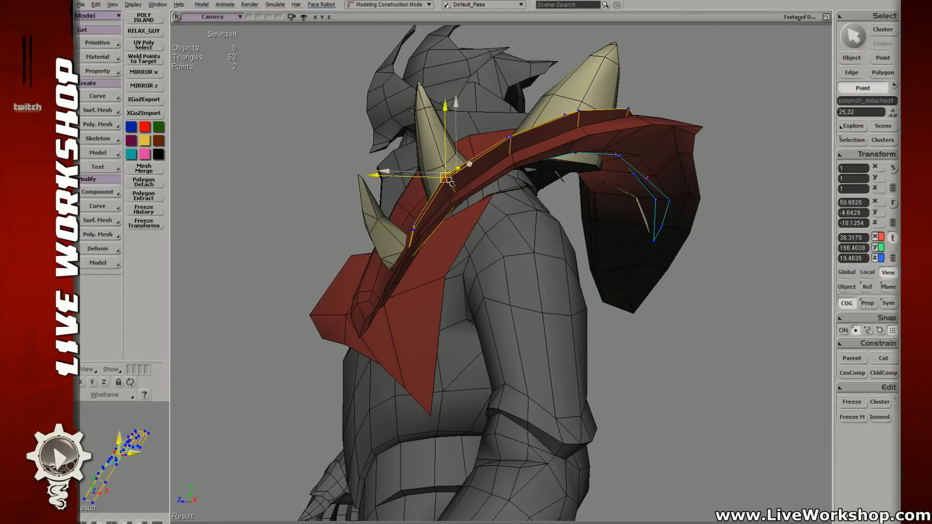
# - Shift the strip's points beside the large spike outward toward the pad's outer rim
pyautogui.moveTo(451, 183); pyautogui.dragTo(557, 270, button='right')
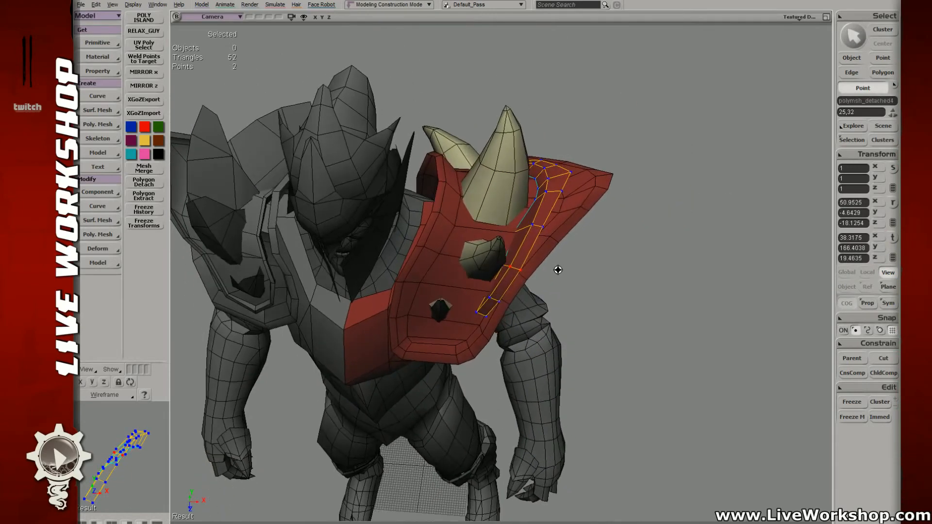
pyautogui.press('v')
pyautogui.moveTo(535, 225); pyautogui.dragTo(543, 235)
pyautogui.moveTo(544, 190); pyautogui.dragTo(566, 202)
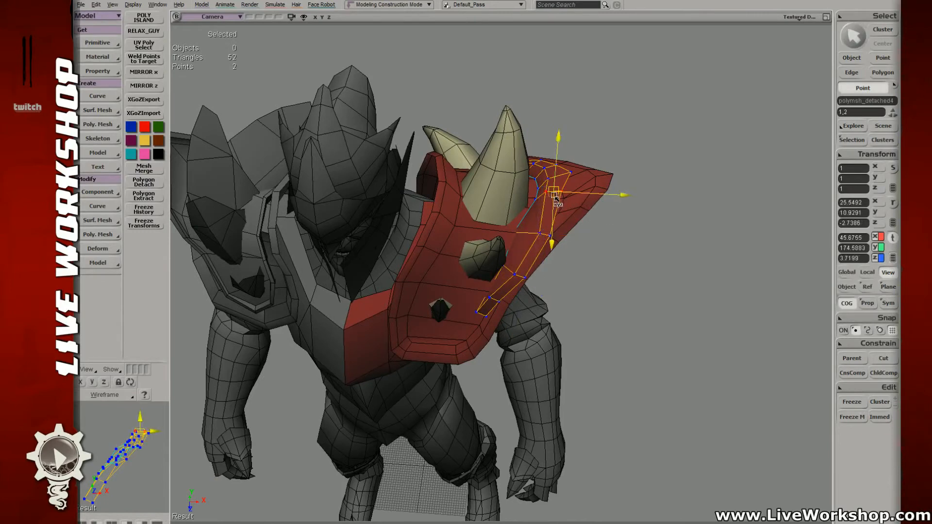
pyautogui.click(554, 181)
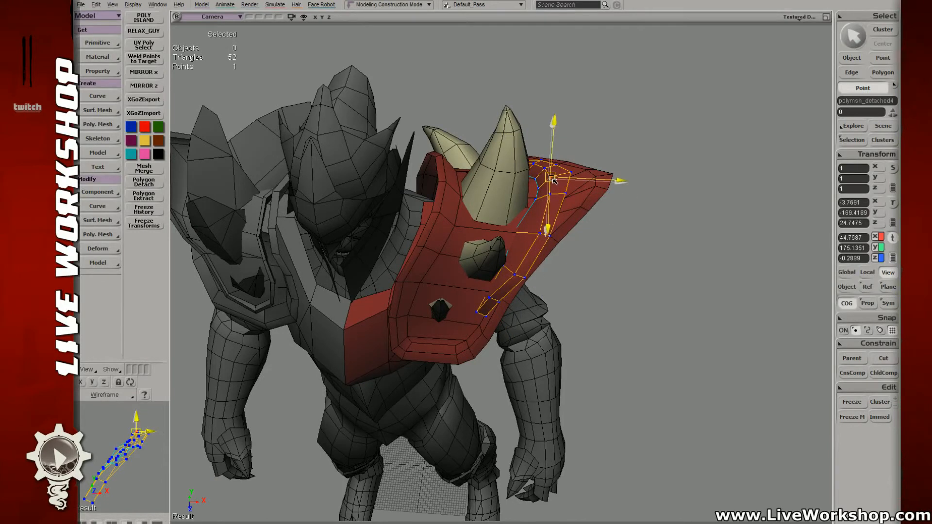
pyautogui.click(566, 194)
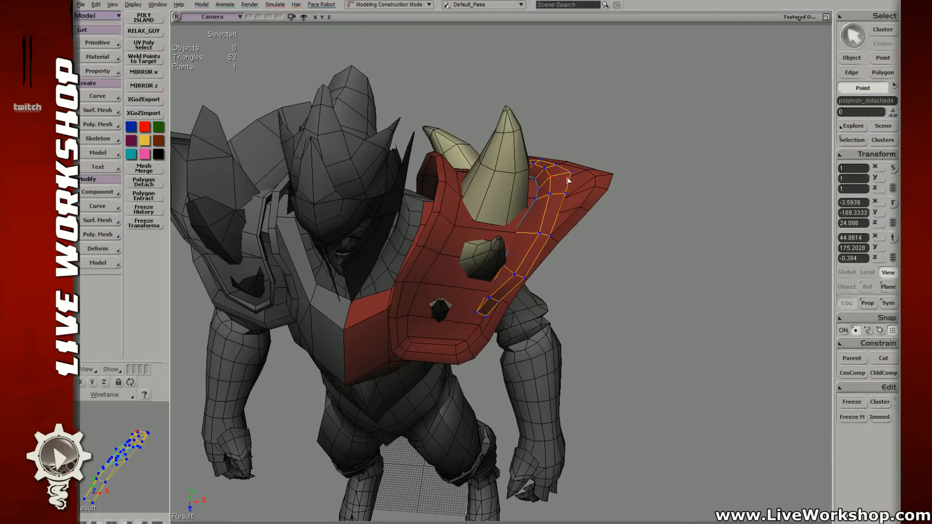
pyautogui.click(564, 208)
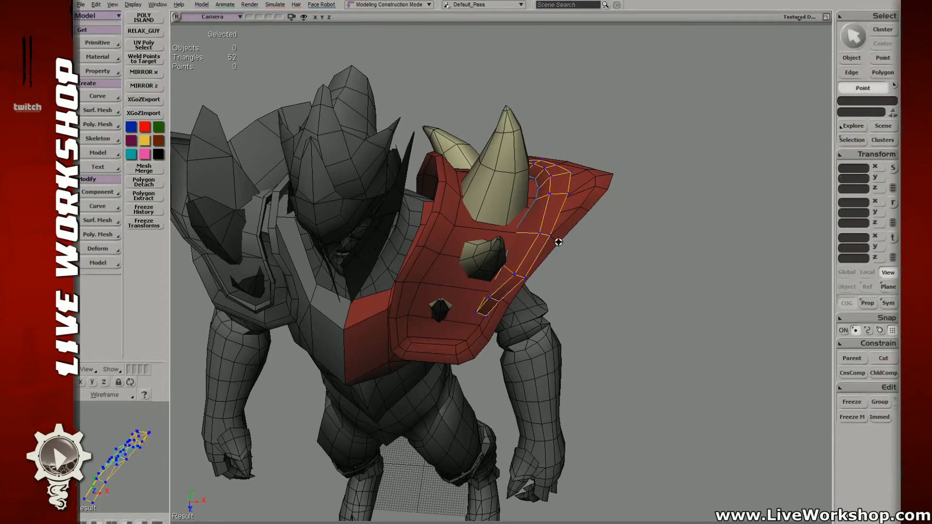
# - Align the strip's point pairs beside the medium spike and the cross edge near its front end with the pad's rim
pyautogui.moveTo(558, 242); pyautogui.dragTo(570, 223, button='middle')
pyautogui.click(539, 238)
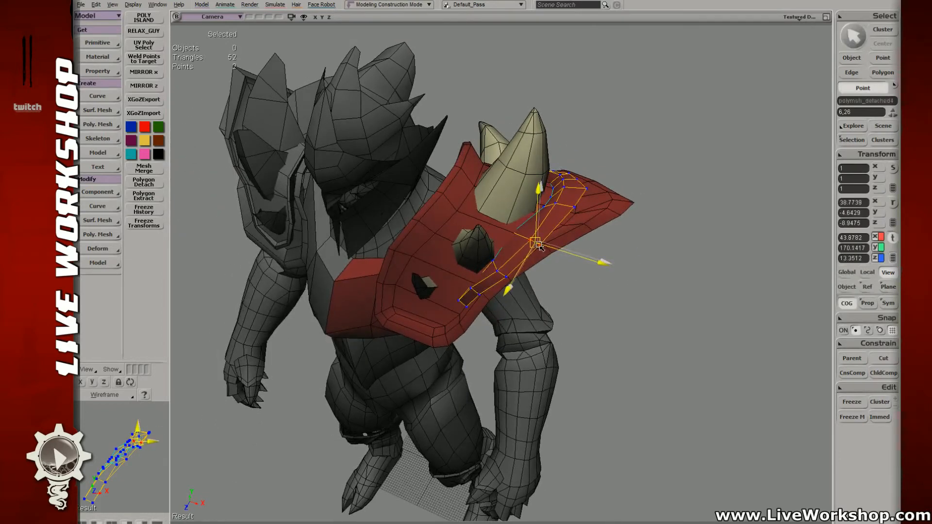
pyautogui.moveTo(540, 247); pyautogui.dragTo(506, 282)
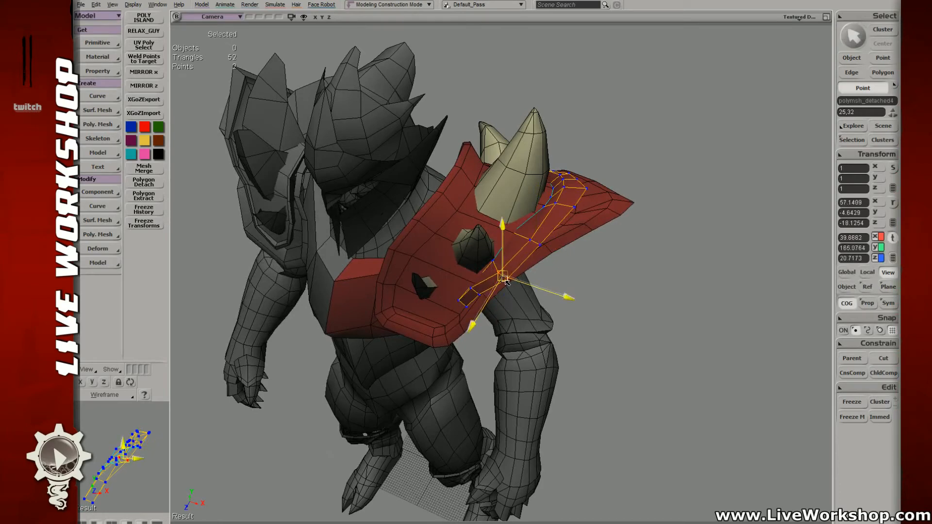
pyautogui.press('i')
pyautogui.click(477, 293)
pyautogui.moveTo(478, 293); pyautogui.dragTo(498, 297, button='middle')
pyautogui.press('v')
pyautogui.moveTo(495, 301); pyautogui.dragTo(500, 301)
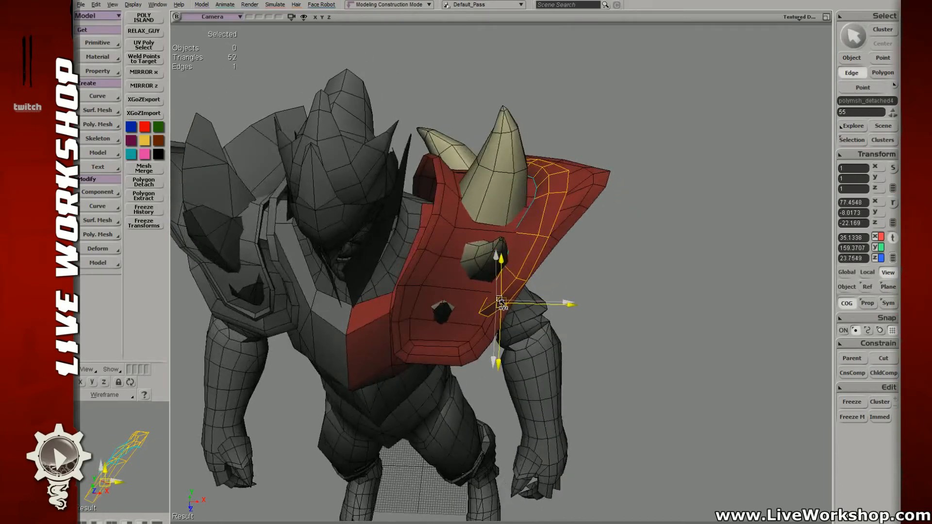
# - Move the strip's front end point pair farther down along the pad to lengthen the strip
pyautogui.press('t')
pyautogui.moveTo(483, 310); pyautogui.dragTo(527, 266, button='middle')
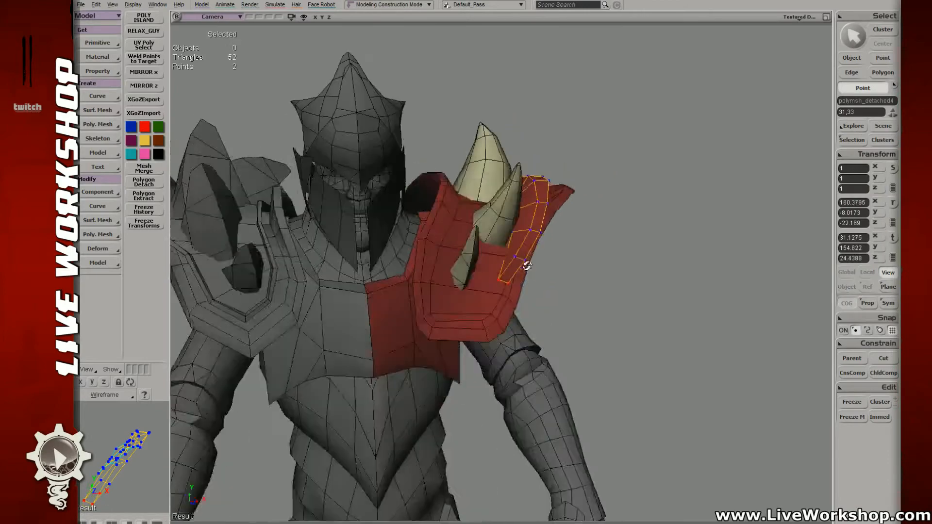
pyautogui.moveTo(527, 266); pyautogui.dragTo(603, 298, button='right')
pyautogui.moveTo(604, 297); pyautogui.dragTo(499, 333, button='middle')
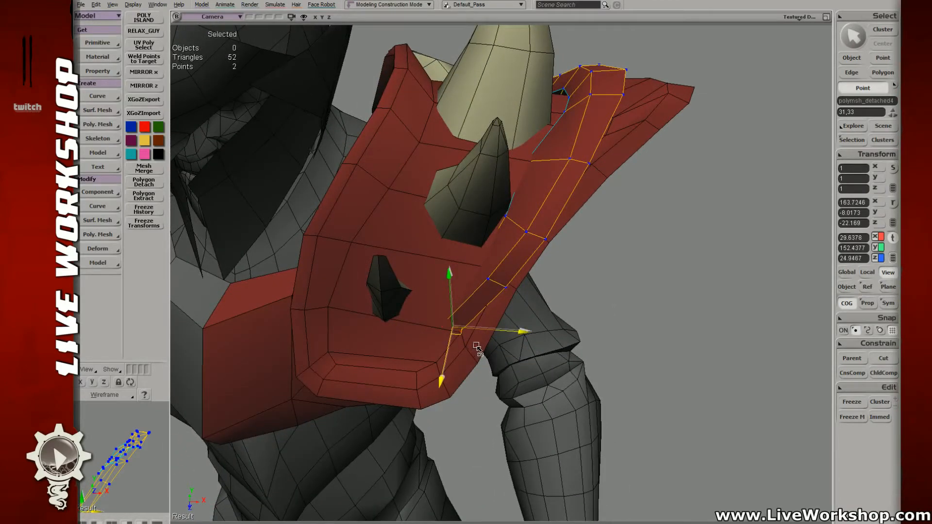
pyautogui.press('s')
pyautogui.moveTo(494, 316); pyautogui.dragTo(509, 325, button='right')
# - Delete the unneeded polygon on the strip's hidden inner side beside the medium spike, using the wireframe display to reach it
pyautogui.press('t')
pyautogui.click(519, 238)
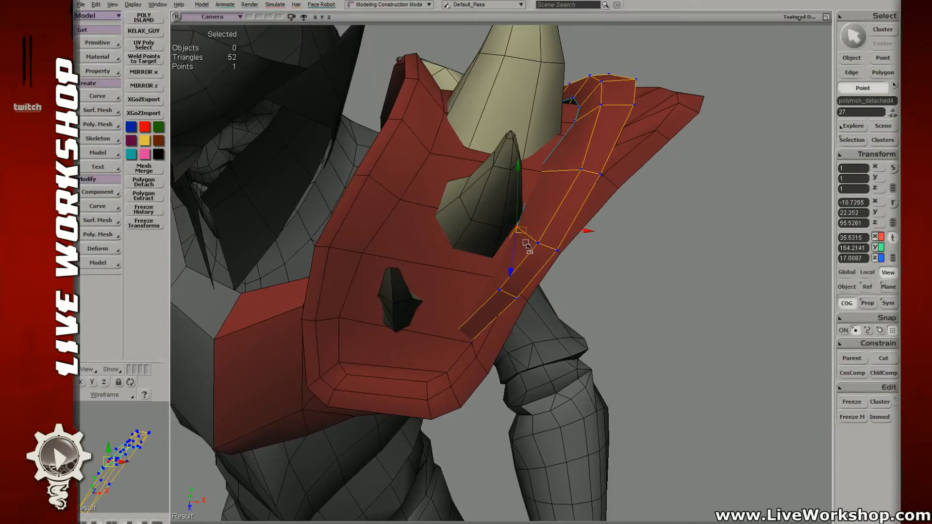
pyautogui.press('s')
pyautogui.moveTo(529, 247); pyautogui.dragTo(536, 217, button='right')
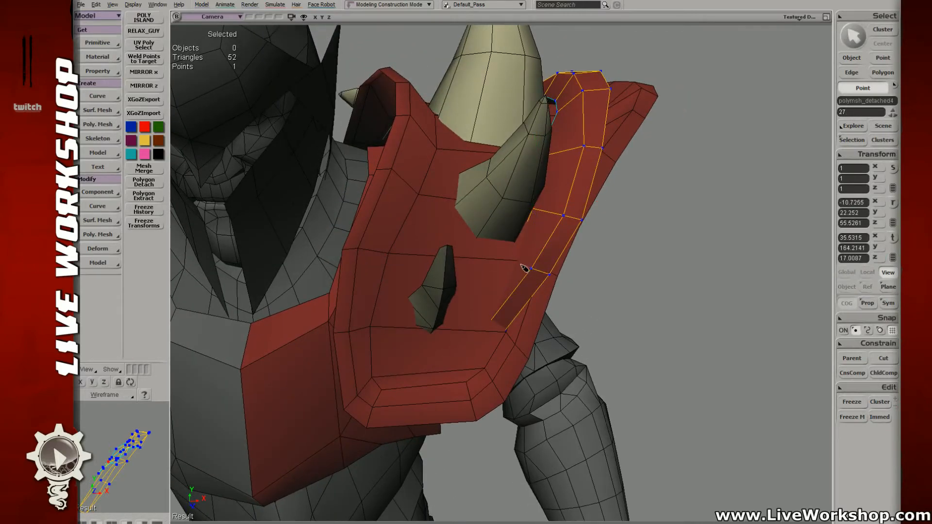
pyautogui.press('4')
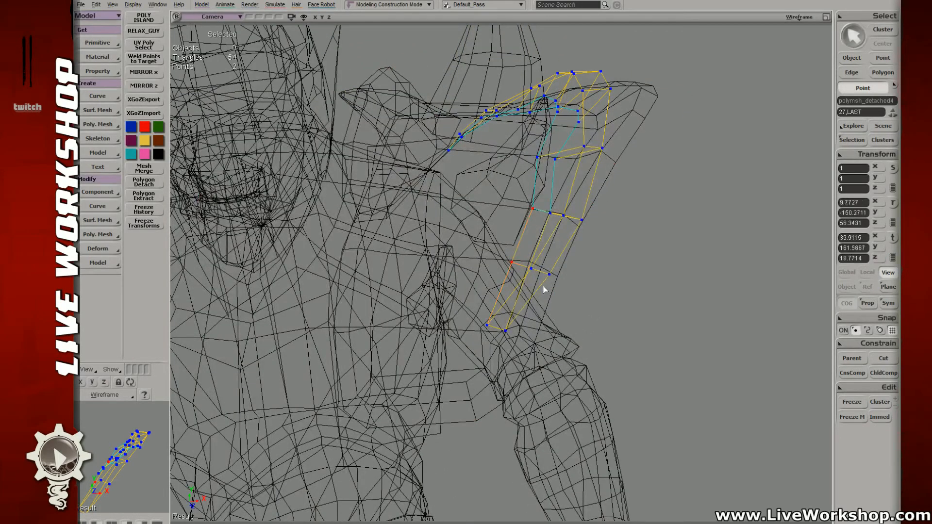
pyautogui.press('s')
pyautogui.moveTo(544, 290); pyautogui.dragTo(569, 237, button='right')
pyautogui.moveTo(570, 237); pyautogui.dragTo(531, 248, button='middle')
pyautogui.press('u')
pyautogui.click(516, 214)
pyautogui.moveTo(530, 248); pyautogui.dragTo(561, 185, button='right')
pyautogui.click(479, 173)
pyautogui.press('Delete')
# - Return to the shaded display and move the strip's inner point beside the medium spike slightly outward and down
pyautogui.press('s')
pyautogui.press('6')
pyautogui.press('s')
pyautogui.press('t')
pyautogui.click(512, 228)
pyautogui.press('s')
pyautogui.press('s')
pyautogui.click(535, 166)
pyautogui.press('s')
pyautogui.press('s')
pyautogui.press('s')
pyautogui.press('s')
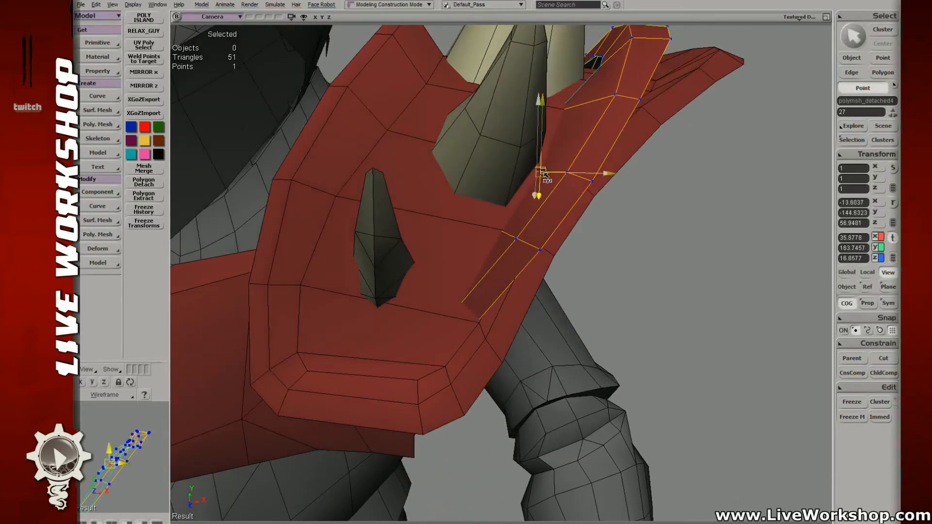
# - Adjust the strip's outer point on the cross edge beside the medium spike to follow the pad's rim
pyautogui.press('s')
pyautogui.press('v')
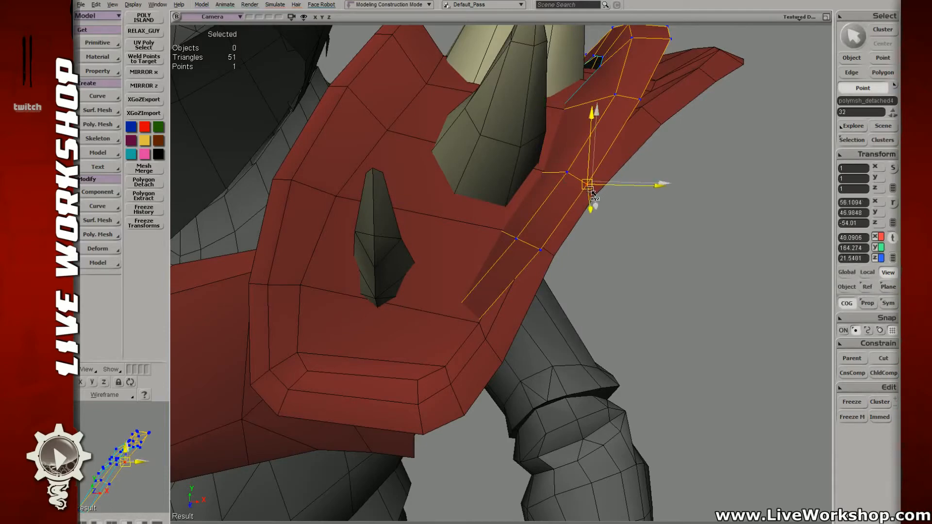
pyautogui.press('s')
pyautogui.moveTo(597, 187); pyautogui.dragTo(588, 120, button='right')
pyautogui.moveTo(587, 117); pyautogui.dragTo(587, 115)
# - Raise the strip's point pair between the medium and large spikes to smooth its side profile
pyautogui.press('v')
pyautogui.moveTo(580, 109); pyautogui.dragTo(576, 101)
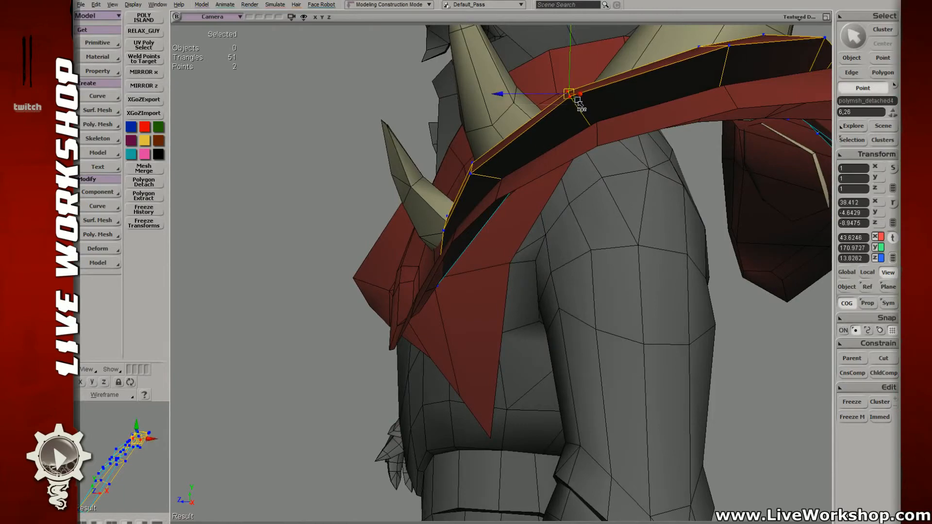
pyautogui.press('s')
pyautogui.moveTo(578, 104); pyautogui.dragTo(529, 143, button='middle')
pyautogui.moveTo(529, 143); pyautogui.dragTo(527, 180, button='right')
pyautogui.press('v')
pyautogui.moveTo(528, 180); pyautogui.dragTo(531, 173)
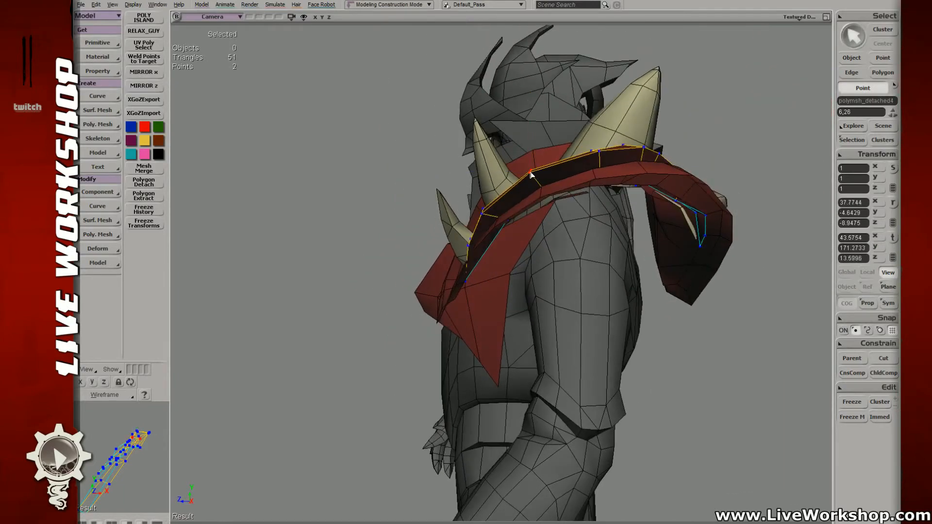
# - Nudge the strip's front end points and the inner point of the cross edge above them outward toward the pad's rim
pyautogui.press('s')
pyautogui.moveTo(505, 209); pyautogui.dragTo(493, 259, button='right')
pyautogui.press('v')
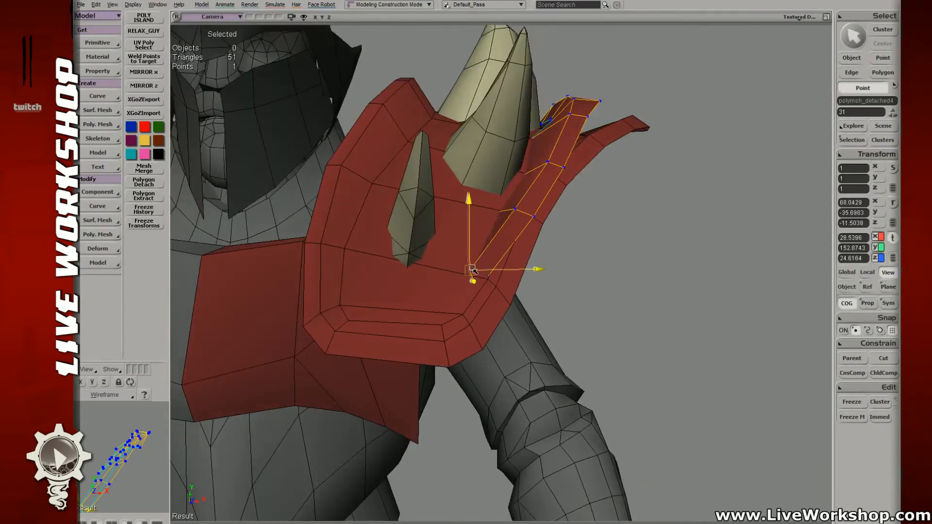
pyautogui.moveTo(476, 271); pyautogui.dragTo(479, 269)
pyautogui.press('t')
pyautogui.click(516, 209)
pyautogui.press('v')
pyautogui.moveTo(517, 210); pyautogui.dragTo(522, 213)
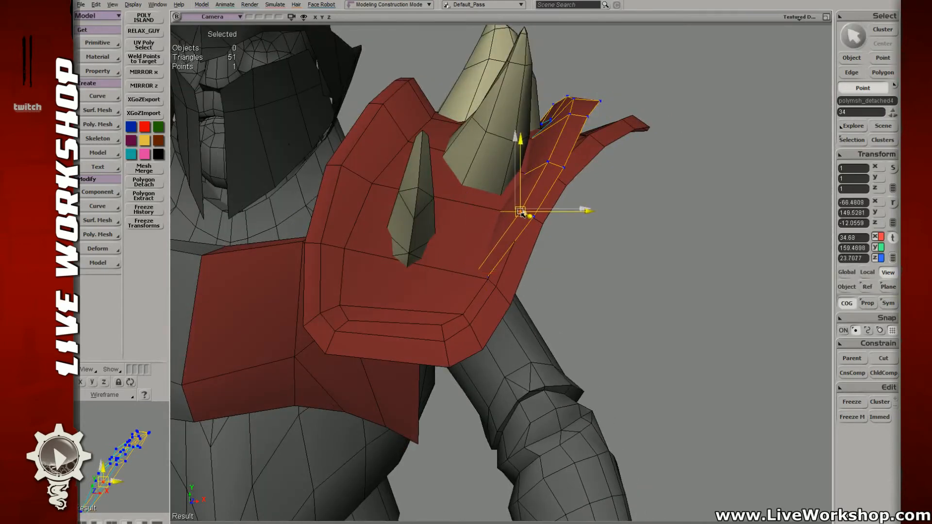
pyautogui.press('t')
pyautogui.press('v')
pyautogui.moveTo(484, 278); pyautogui.dragTo(485, 279)
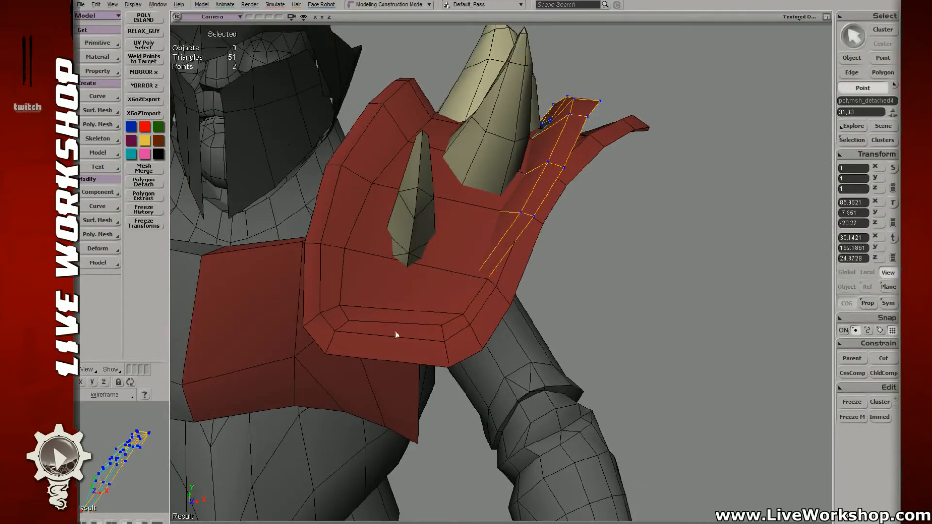
# - Switch to the shoulder pad mesh and reposition its inner rim points at the lower outer corner and just above it
pyautogui.moveTo(396, 332); pyautogui.dragTo(490, 320, button='right')
pyautogui.press('space')
pyautogui.click(480, 334)
pyautogui.press('t')
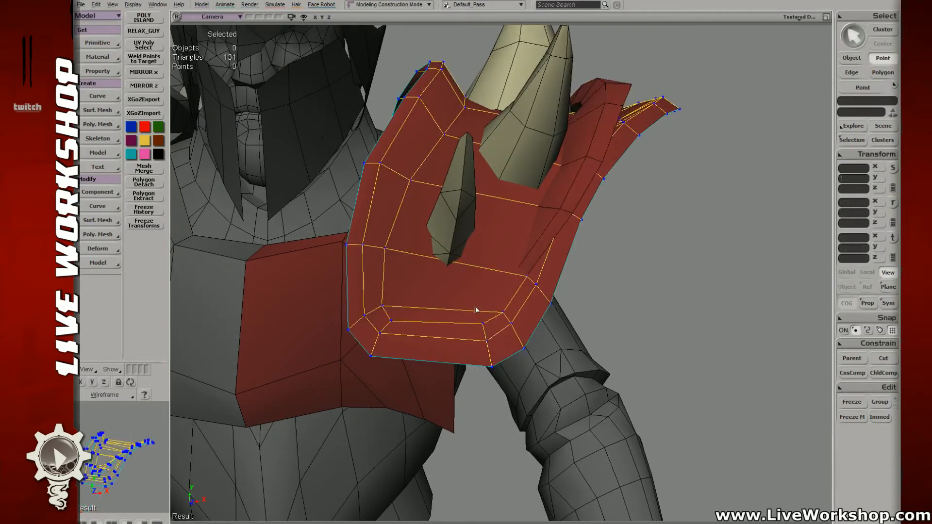
pyautogui.press('v')
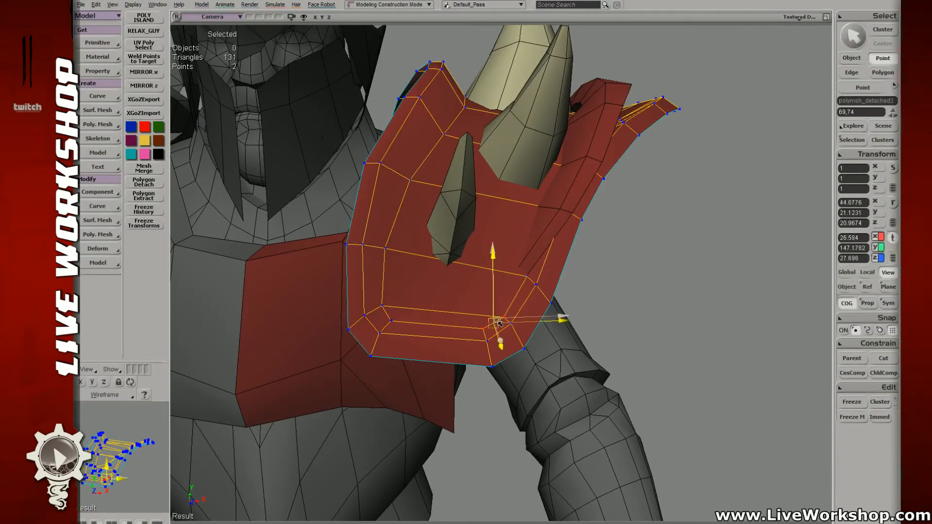
pyautogui.press('t')
pyautogui.click(530, 280)
pyautogui.moveTo(531, 282); pyautogui.dragTo(531, 281)
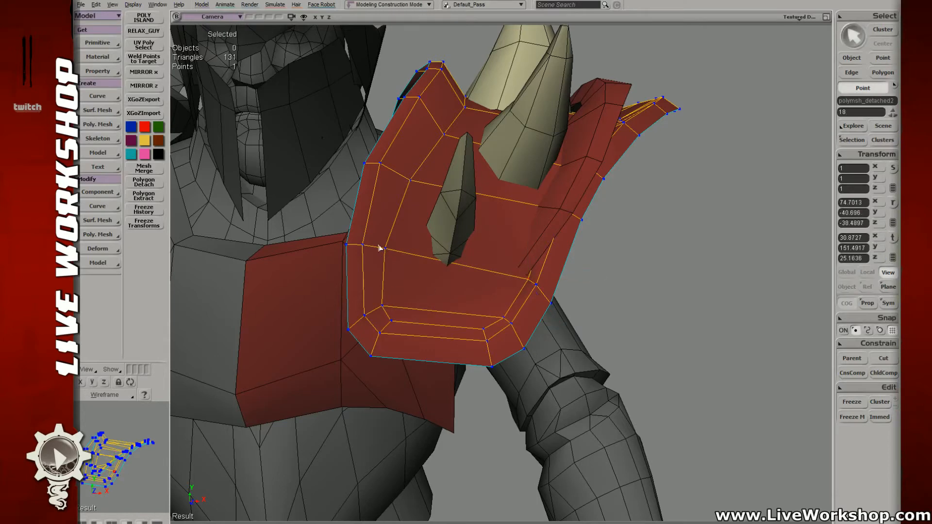
# - Reposition the pad's inner rim points along the chest side and the lower corners to even out the rim width
pyautogui.press('s')
pyautogui.moveTo(380, 247); pyautogui.dragTo(405, 258, button='right')
pyautogui.moveTo(391, 256); pyautogui.dragTo(393, 258)
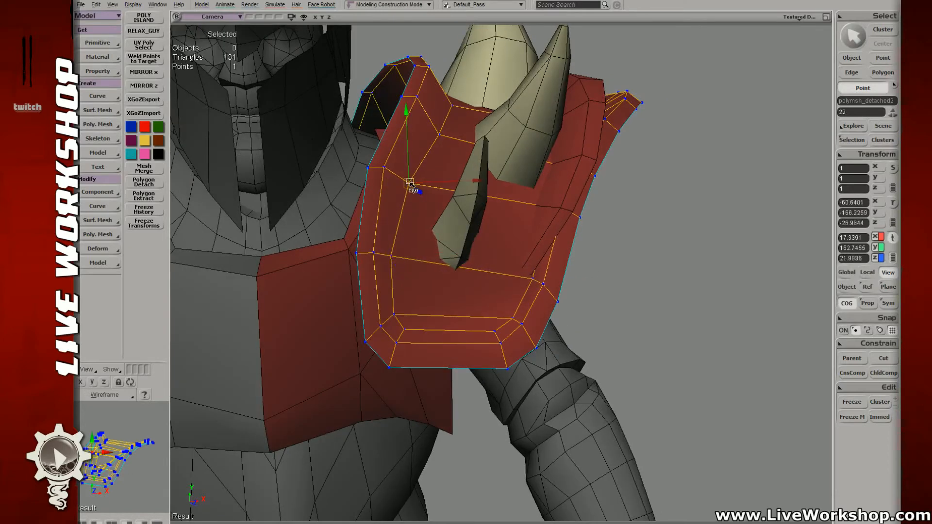
pyautogui.click(382, 170)
pyautogui.moveTo(383, 171); pyautogui.dragTo(383, 171)
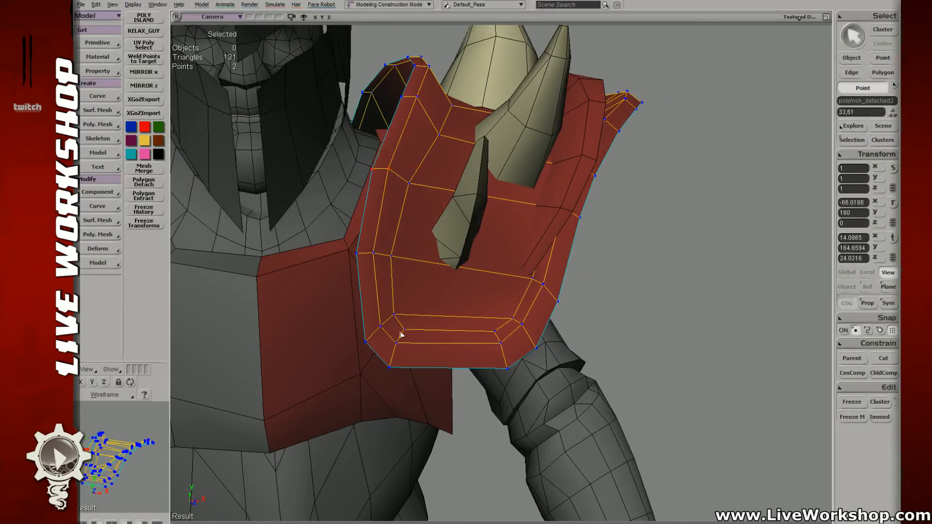
pyautogui.moveTo(395, 313); pyautogui.dragTo(399, 332)
pyautogui.click(403, 332)
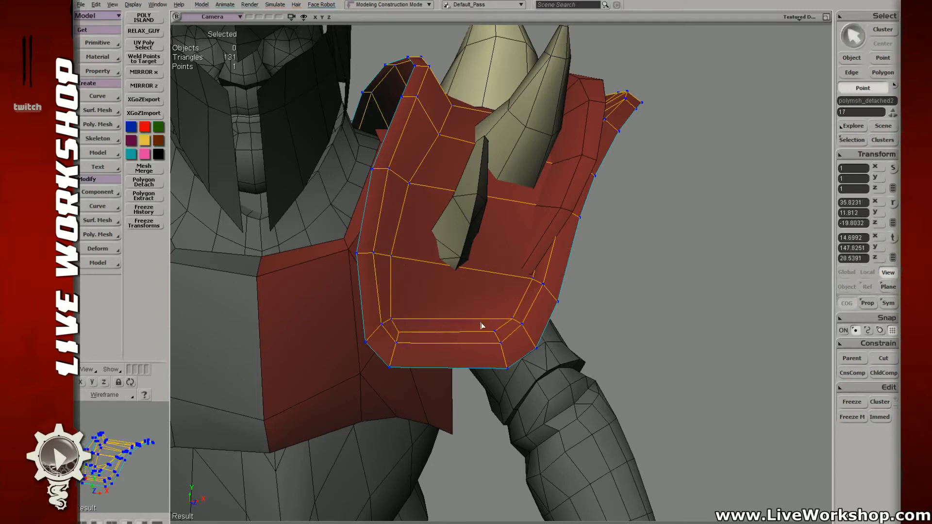
pyautogui.click(495, 331)
# - Switch back to the trim strip and adjust its front end pair and the outer point of the cross edge above
pyautogui.press('space')
pyautogui.click(542, 249)
pyautogui.press('t')
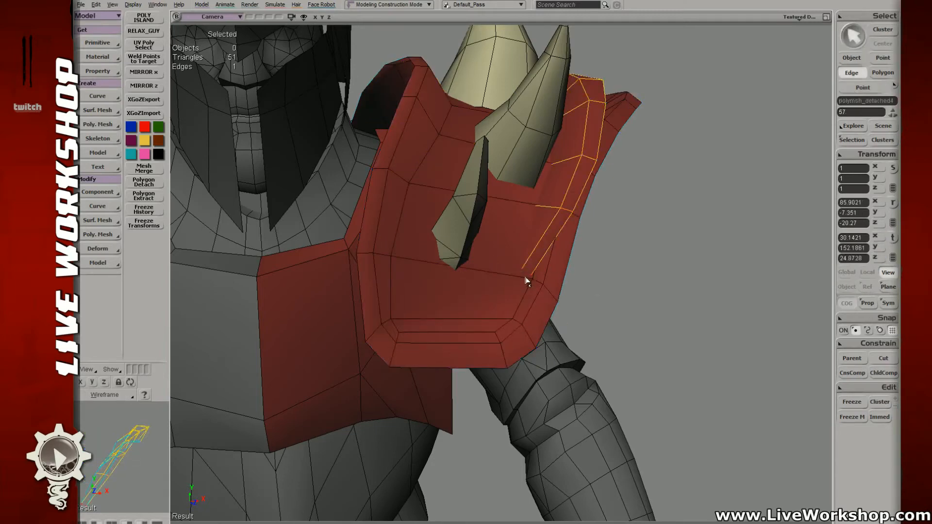
pyautogui.click(527, 279)
pyautogui.press('s')
pyautogui.moveTo(533, 277); pyautogui.dragTo(530, 251, button='right')
pyautogui.press('t')
pyautogui.click(539, 228)
pyautogui.press('s')
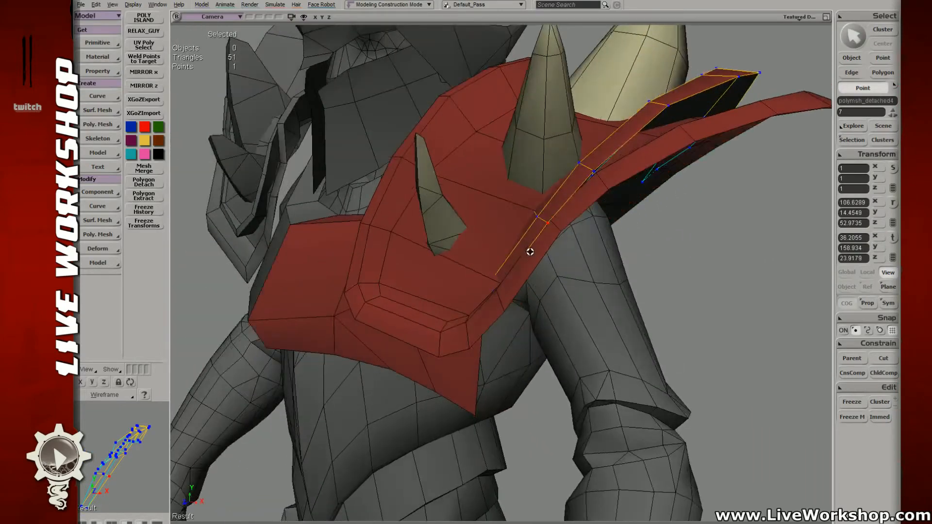
# - Move the strip's point pair on the last cross edge before its front end toward the lower front of the pad
pyautogui.press('space')
pyautogui.click(504, 312)
pyautogui.press('t')
pyautogui.press('s')
pyautogui.moveTo(558, 298); pyautogui.dragTo(470, 285, button='right')
pyautogui.press('space')
pyautogui.click(500, 235)
pyautogui.press('s')
pyautogui.press('t')
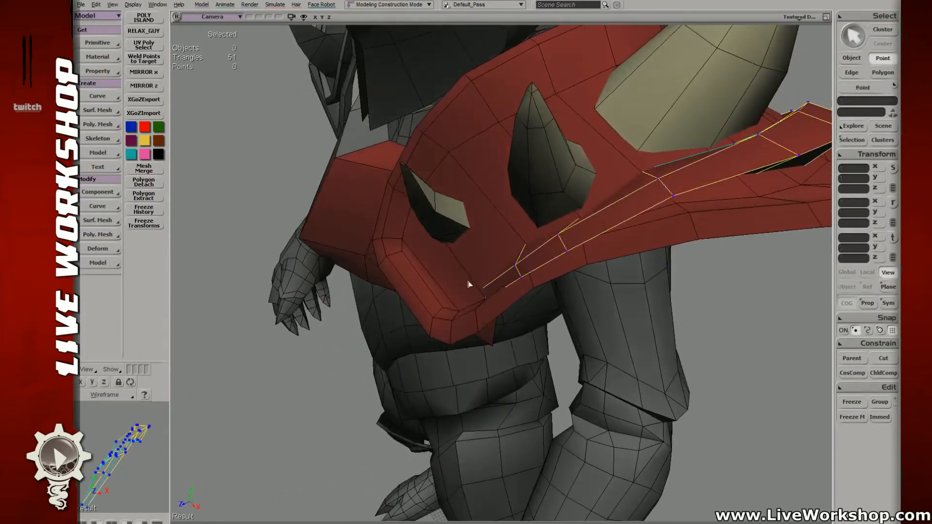
pyautogui.moveTo(470, 285); pyautogui.dragTo(495, 320)
pyautogui.press('space')
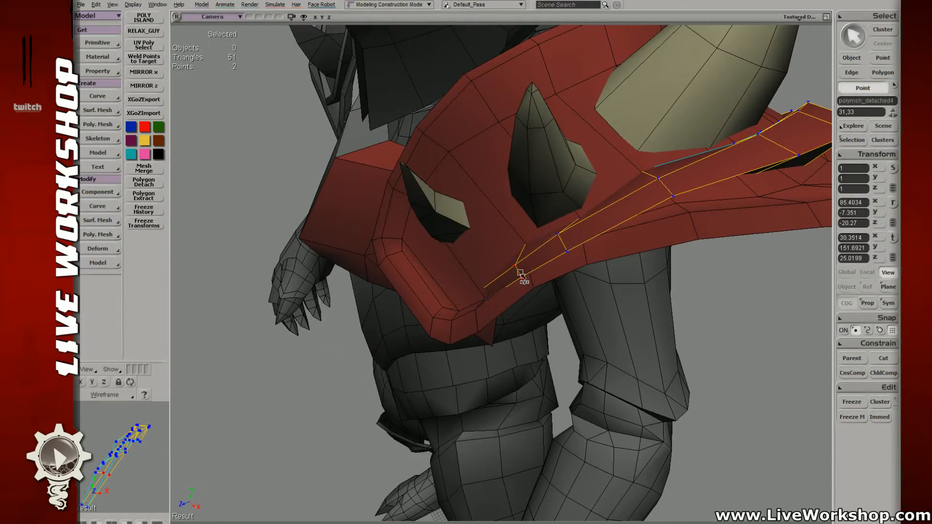
pyautogui.press('v')
pyautogui.moveTo(520, 275); pyautogui.dragTo(512, 270)
# - Refine the position of that cross edge's point pair, then of its inner point alone, from the front view
pyautogui.press('s')
pyautogui.moveTo(512, 269); pyautogui.dragTo(560, 265, button='right')
pyautogui.press('v')
pyautogui.press('s')
pyautogui.press('s')
pyautogui.press('v')
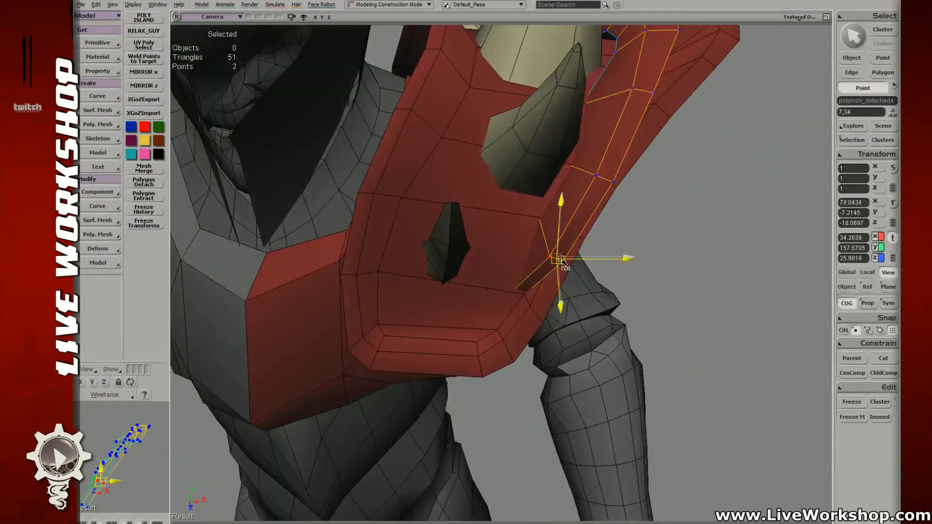
pyautogui.press('t')
pyautogui.click(551, 255)
pyautogui.press('v')
# - Rotate the strip's point pair beside the medium spike and shift it slightly backward to smooth the side curve
pyautogui.press('t')
pyautogui.moveTo(582, 171); pyautogui.dragTo(618, 204)
pyautogui.press('c')
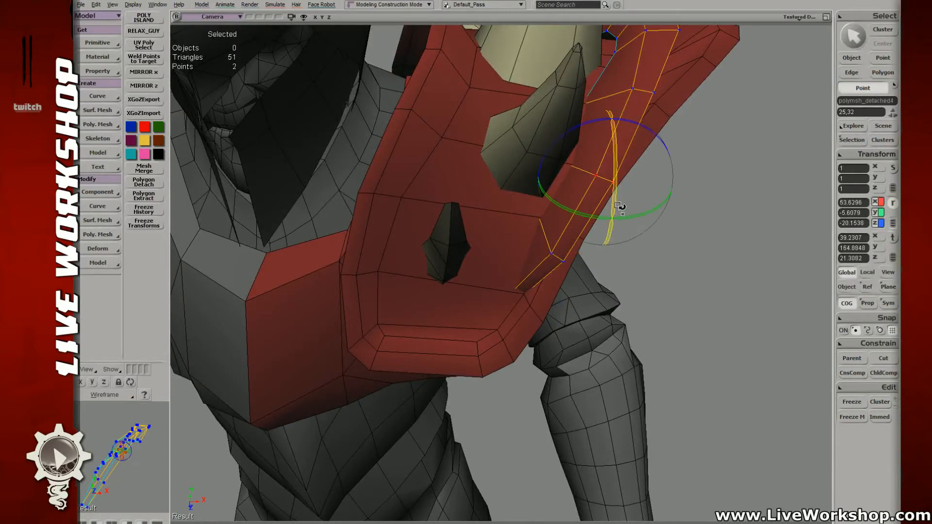
pyautogui.press('s')
pyautogui.moveTo(636, 196); pyautogui.dragTo(495, 171, button='right')
pyautogui.press('v')
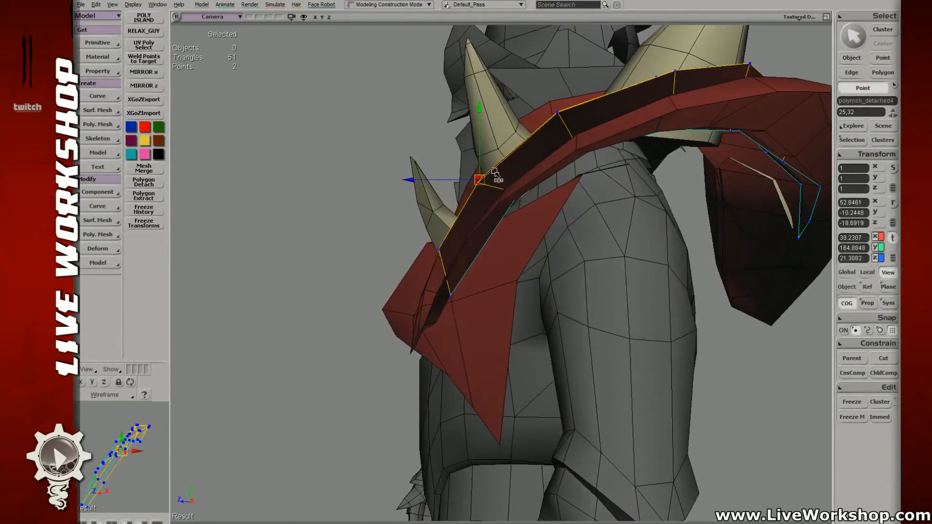
pyautogui.moveTo(484, 174); pyautogui.dragTo(487, 173)
pyautogui.press('s')
pyautogui.moveTo(487, 174); pyautogui.dragTo(372, 144, button='middle')
pyautogui.moveTo(373, 143); pyautogui.dragTo(401, 173, button='right')
pyautogui.moveTo(402, 173); pyautogui.dragTo(558, 205, button='middle')
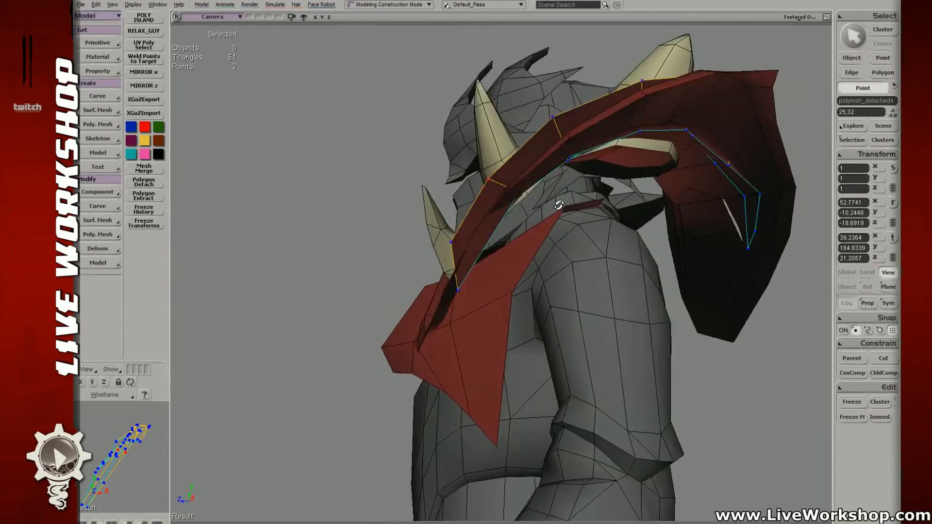
# - Try to weld the two points at the strip's front end into one
pyautogui.moveTo(558, 205); pyautogui.dragTo(506, 321, button='right')
pyautogui.press('m')
pyautogui.click(507, 317)
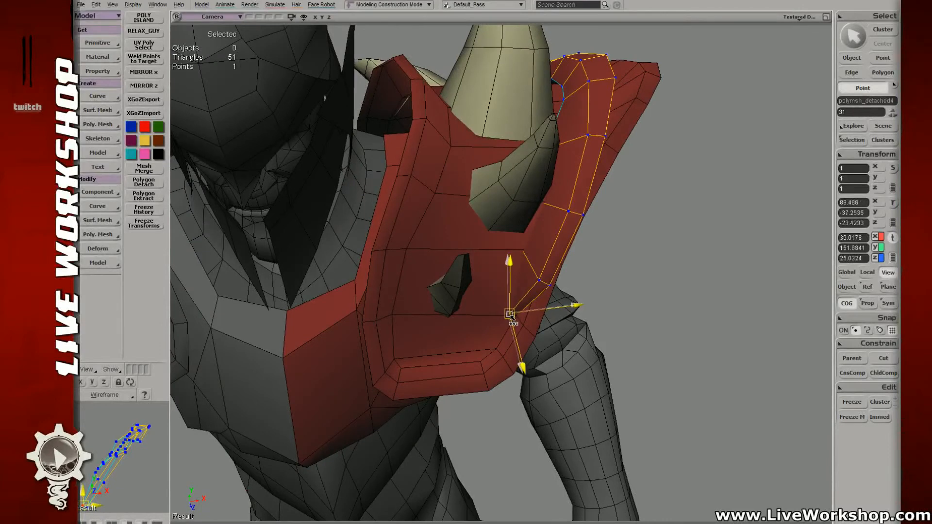
pyautogui.moveTo(512, 317); pyautogui.dragTo(511, 318)
pyautogui.moveTo(540, 321); pyautogui.dragTo(540, 261, button='right')
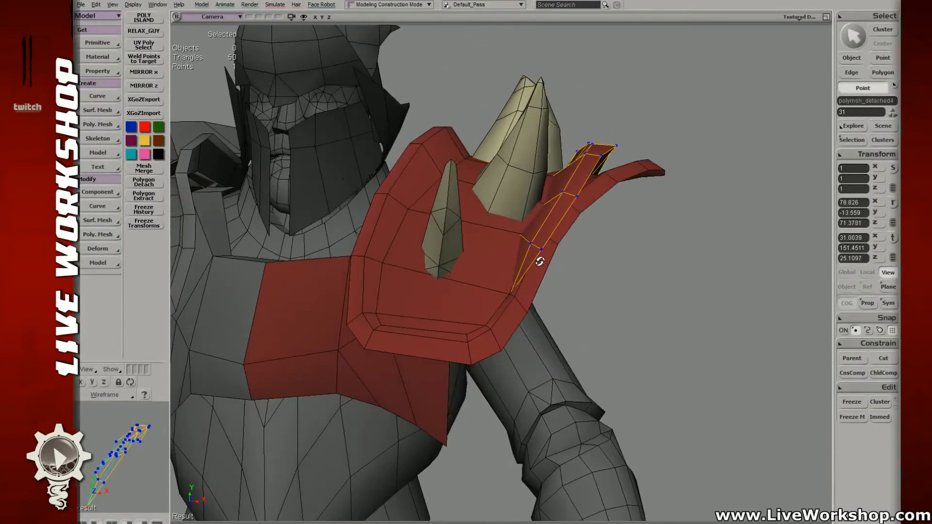
pyautogui.moveTo(517, 293); pyautogui.dragTo(545, 231, button='right')
# - Adjust the depth of the strip's lower inner point between the small and medium spikes against the pad's surface
pyautogui.click(512, 323)
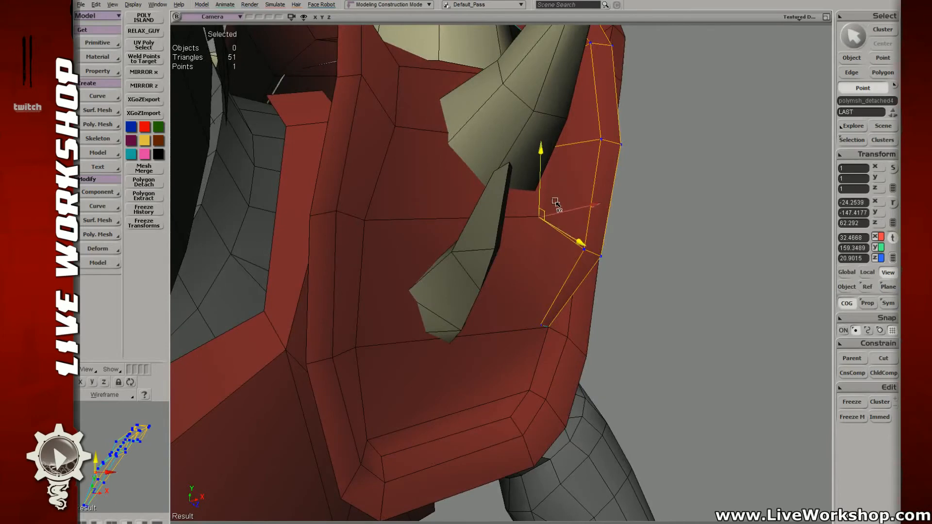
pyautogui.press('space')
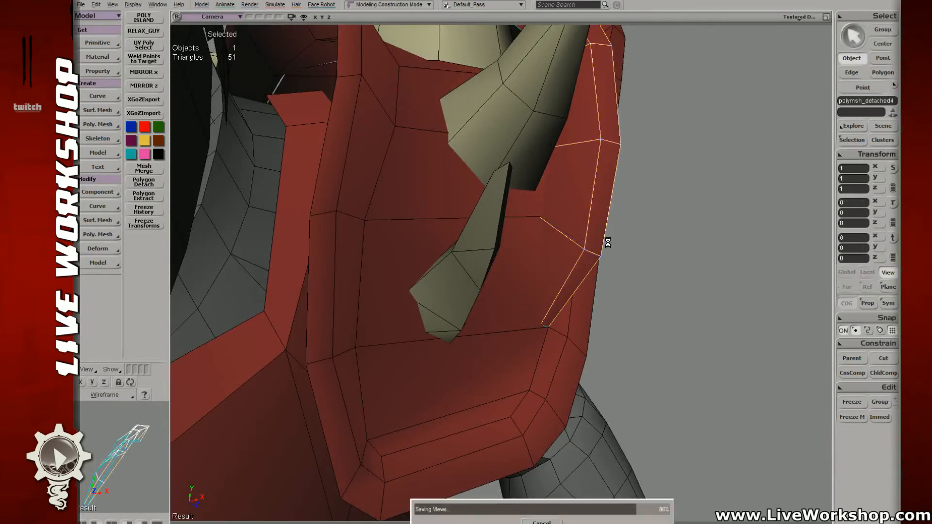
pyautogui.moveTo(539, 221); pyautogui.dragTo(533, 214, button='middle')
pyautogui.press('t')
pyautogui.moveTo(556, 223); pyautogui.dragTo(538, 204, button='right')
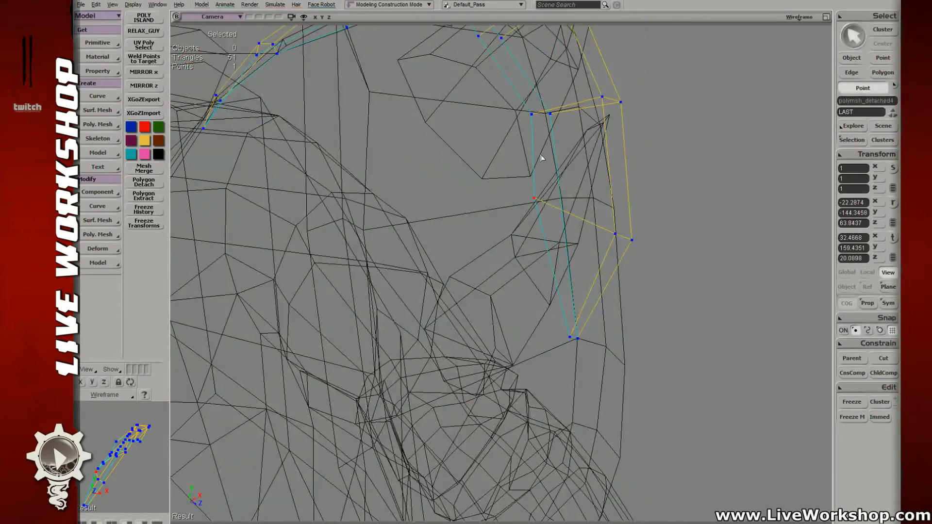
pyautogui.moveTo(587, 242)
pyautogui.mouseDown(button='right')
pyautogui.moveTo(576, 246)
pyautogui.moveTo(568, 276)
pyautogui.mouseUp(button='right')
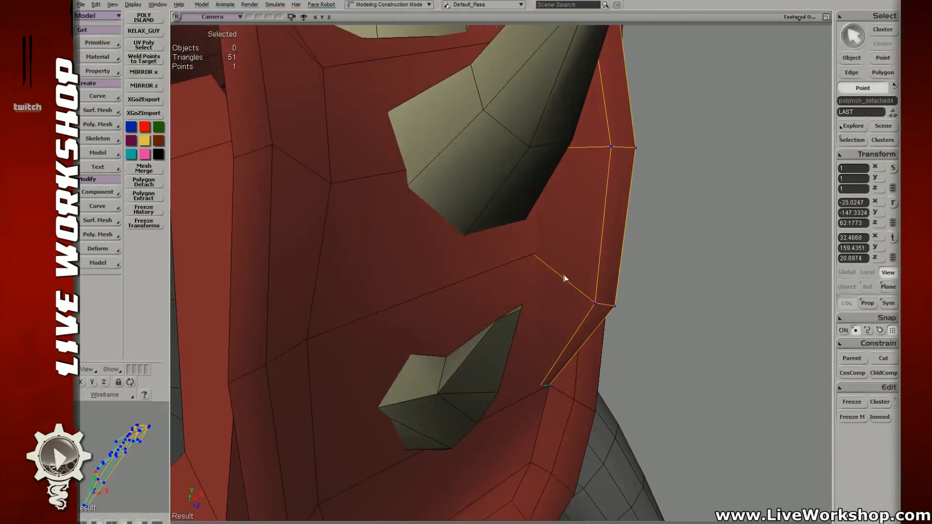
pyautogui.press('v')
pyautogui.moveTo(559, 274); pyautogui.dragTo(557, 273)
pyautogui.press('s')
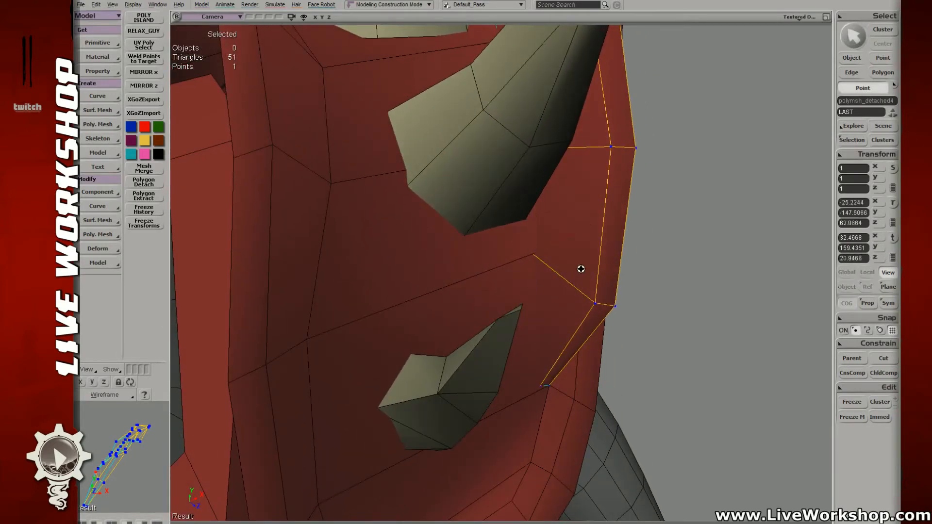
# - Move the strip's lower inner point between the small and medium spikes outward, closer to the strip's cross edge
pyautogui.moveTo(580, 269); pyautogui.dragTo(517, 238, button='right')
pyautogui.moveTo(516, 238); pyautogui.dragTo(452, 208, button='middle')
pyautogui.moveTo(452, 208); pyautogui.dragTo(561, 233, button='right')
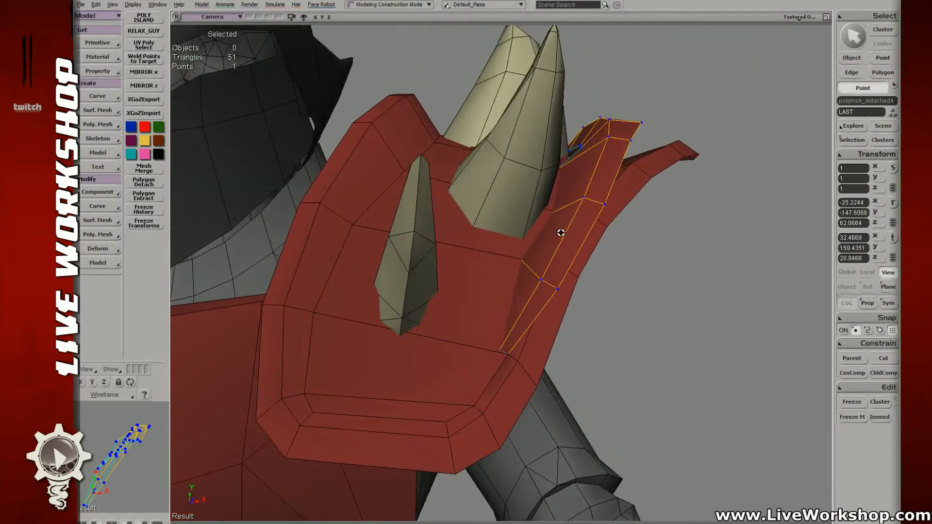
pyautogui.press('v')
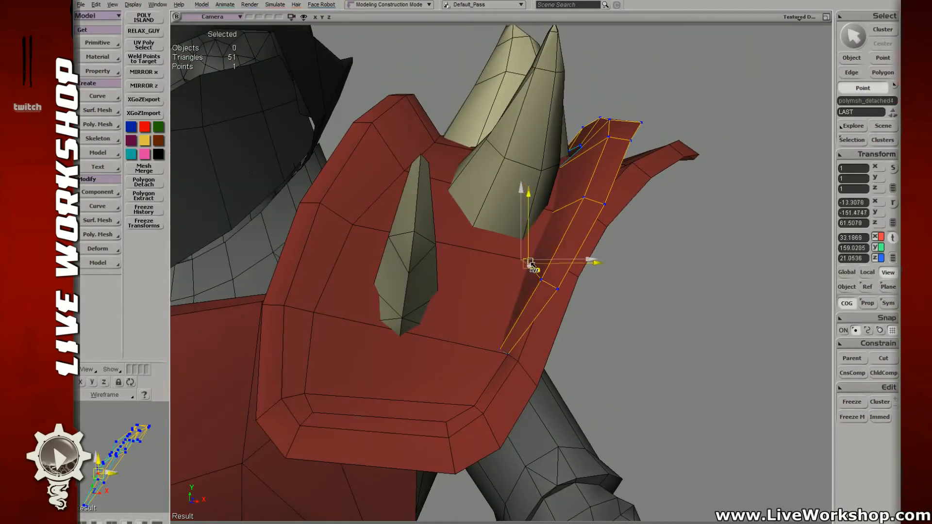
pyautogui.moveTo(530, 263); pyautogui.dragTo(528, 259)
pyautogui.press('s')
pyautogui.moveTo(527, 259); pyautogui.dragTo(547, 283, button='right')
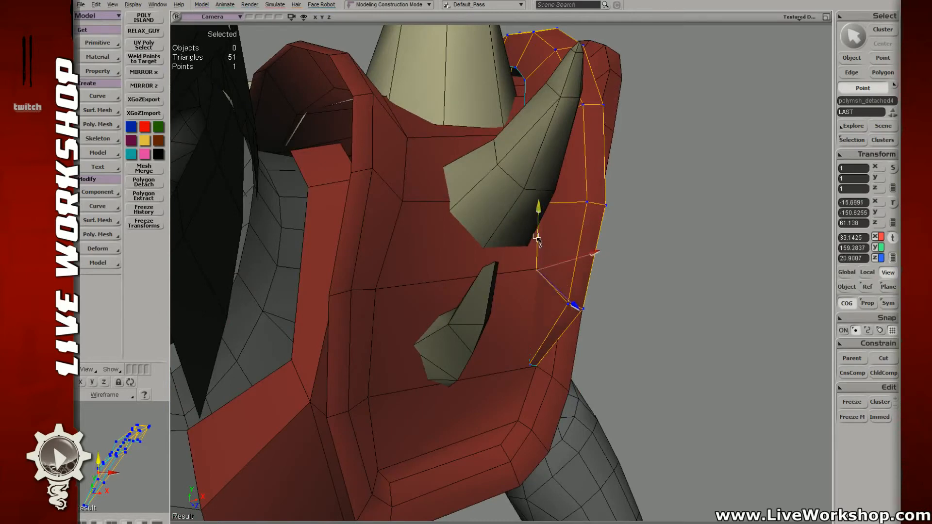
# - Shift the strip's inner point next to the base of the medium spike slightly outward
pyautogui.press('s')
pyautogui.moveTo(537, 238); pyautogui.dragTo(569, 219, button='right')
pyautogui.press('s')
pyautogui.press('s')
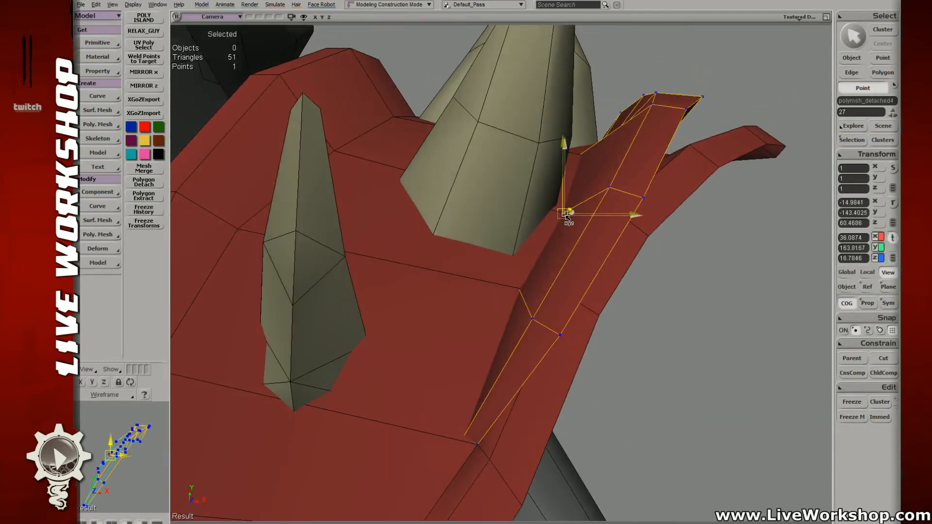
# - Hide the spikes and the body, leaving only the shoulder pad and its trim strip shown
pyautogui.press('m')
pyautogui.press('s')
pyautogui.moveTo(586, 154); pyautogui.dragTo(490, 276, button='right')
pyautogui.press('v')
pyautogui.press('s')
pyautogui.press('space')
pyautogui.click(502, 267)
pyautogui.hotkey('shift', 'h')
# - Weld the strip's two lower inner points beneath its peak into one and shift the merged point slightly
pyautogui.press('t')
pyautogui.click(451, 267)
pyautogui.press('v')
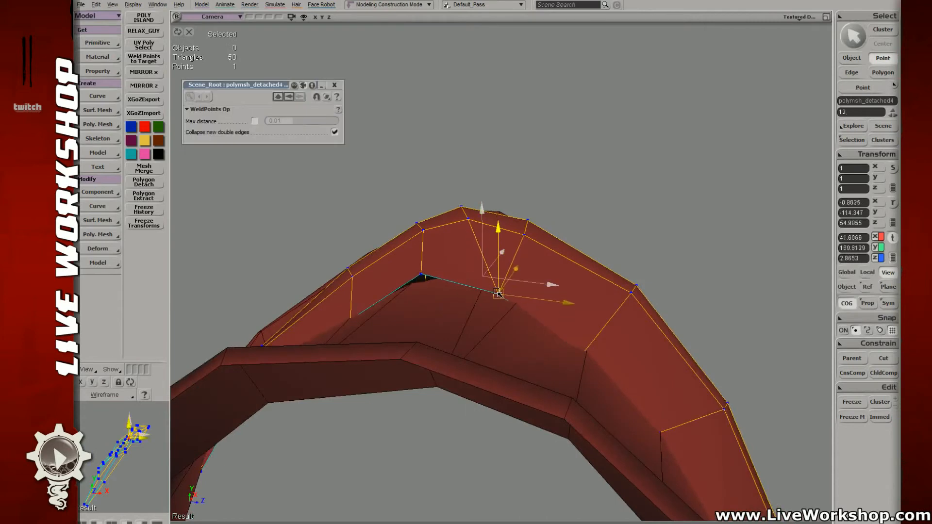
pyautogui.press('space')
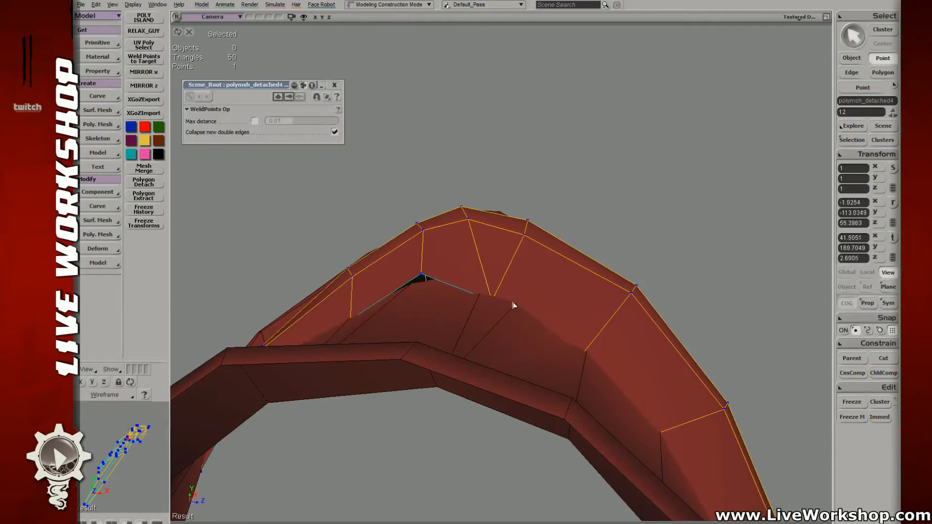
# - Select the pad mesh and examine from below how its surface meets the strip's inner edge
pyautogui.moveTo(536, 326); pyautogui.dragTo(529, 340, button='right')
pyautogui.press('space')
pyautogui.click(529, 340)
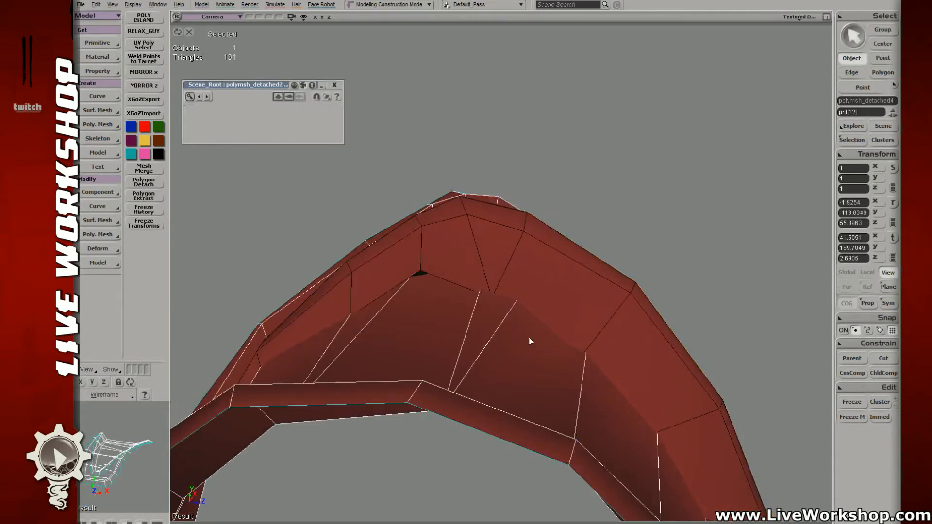
pyautogui.press('m')
pyautogui.moveTo(575, 450); pyautogui.dragTo(511, 491, button='right')
pyautogui.press('6')
pyautogui.moveTo(557, 360); pyautogui.dragTo(531, 310, button='right')
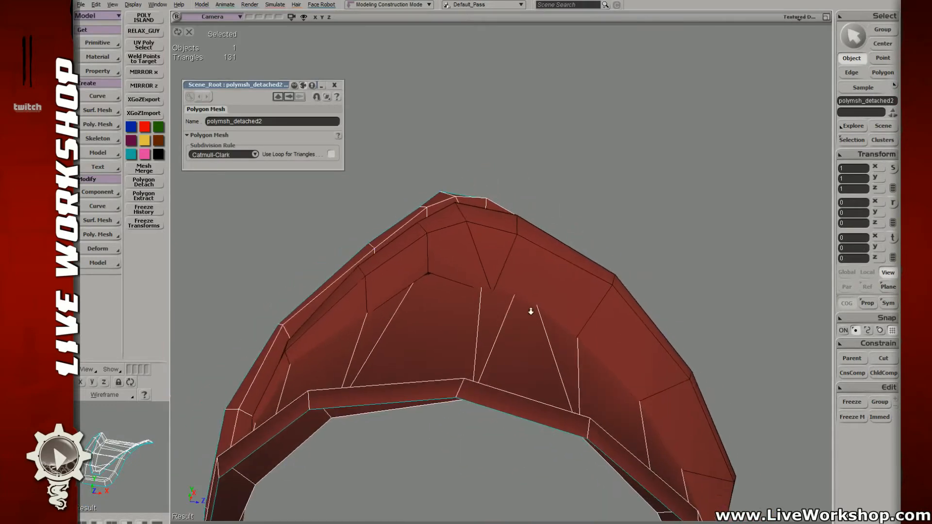
# - Select the strip's two lower points just behind its peak and move them together against the pad's surface
pyautogui.press('t')
pyautogui.moveTo(585, 257)
pyautogui.mouseDown(button='right')
pyautogui.moveTo(515, 272)
pyautogui.moveTo(518, 251)
pyautogui.moveTo(498, 256)
pyautogui.moveTo(540, 258)
pyautogui.moveTo(505, 266)
pyautogui.mouseUp(button='right')
pyautogui.press('space')
pyautogui.click(496, 250)
pyautogui.press('t')
pyautogui.press('v')
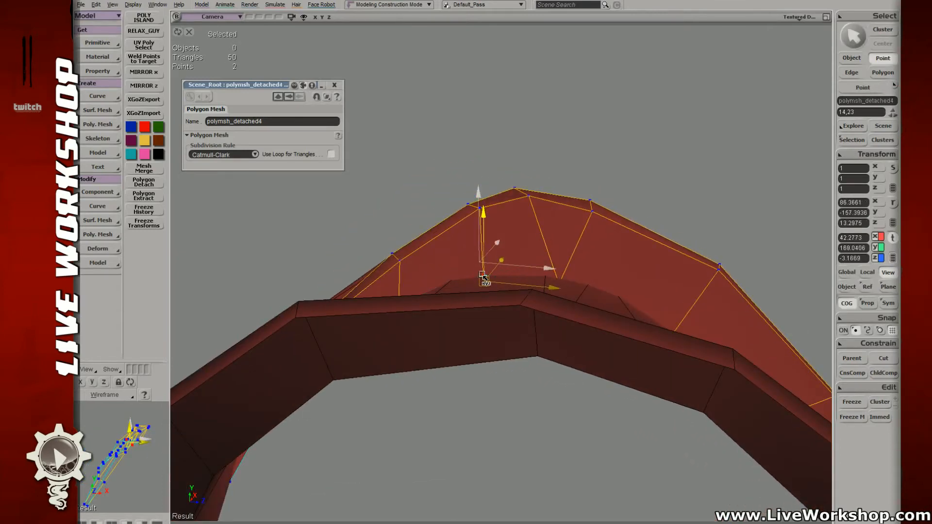
# - Move the upper inner and outer points of the strip's first cross edge behind the peak slightly outward
pyautogui.moveTo(483, 278); pyautogui.dragTo(529, 189, button='right')
pyautogui.click(530, 175)
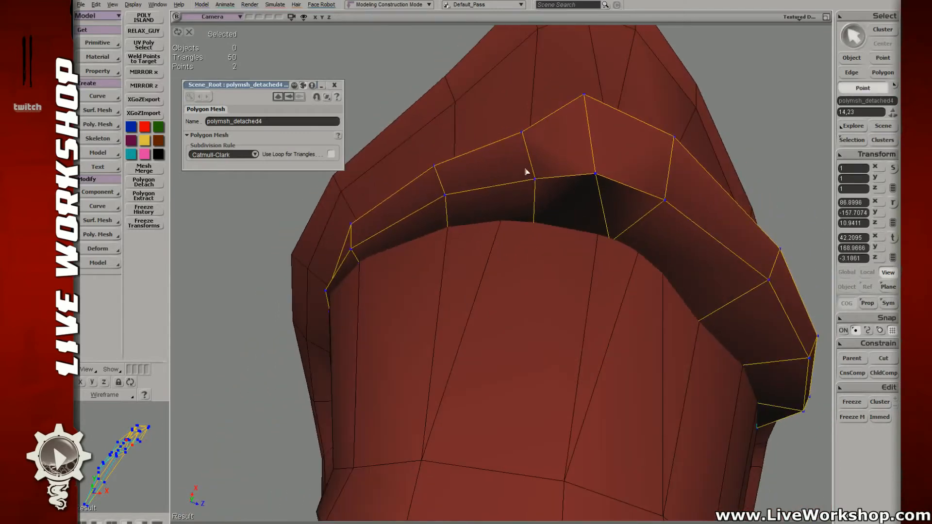
pyautogui.click(520, 132)
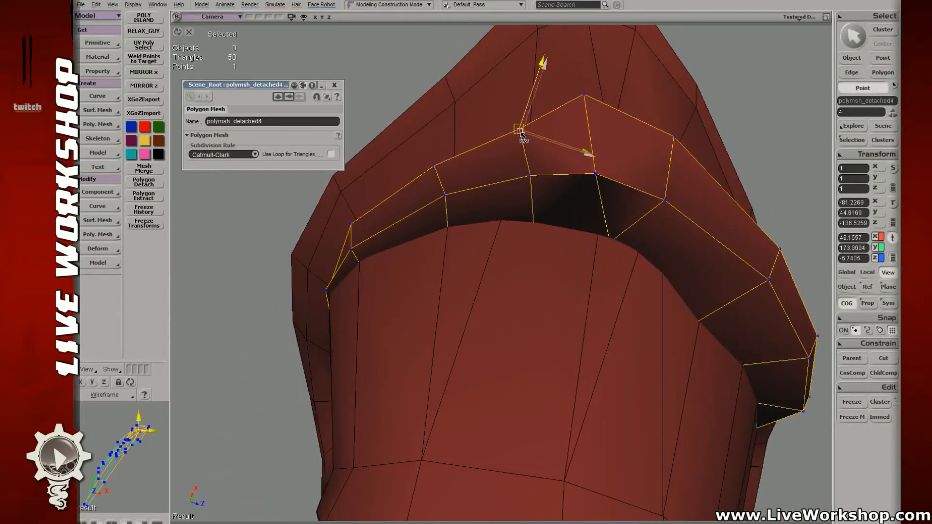
pyautogui.moveTo(518, 130); pyautogui.dragTo(483, 181, button='right')
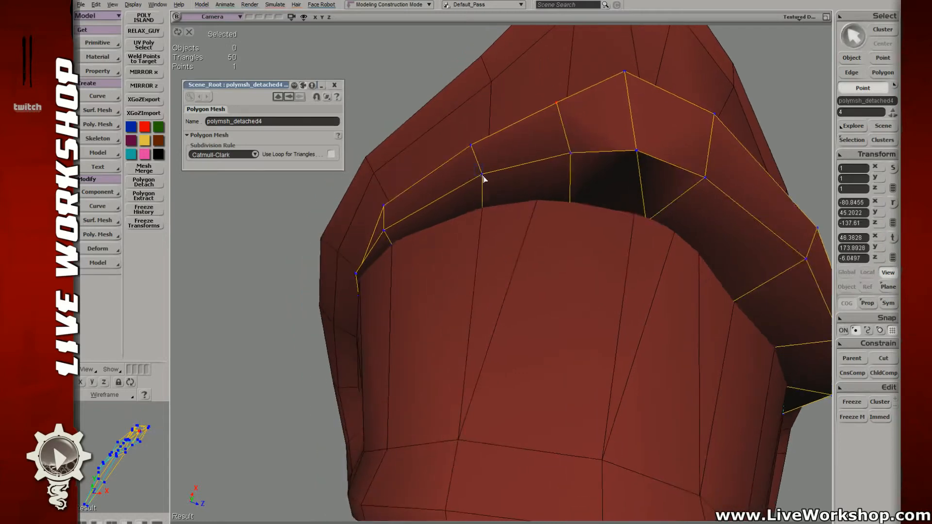
# - Adjust the inner and outer points of the strip's second cross edge behind the peak
pyautogui.click(476, 175)
pyautogui.click(471, 146)
pyautogui.moveTo(472, 150); pyautogui.dragTo(523, 252, button='right')
pyautogui.moveTo(523, 251); pyautogui.dragTo(546, 240)
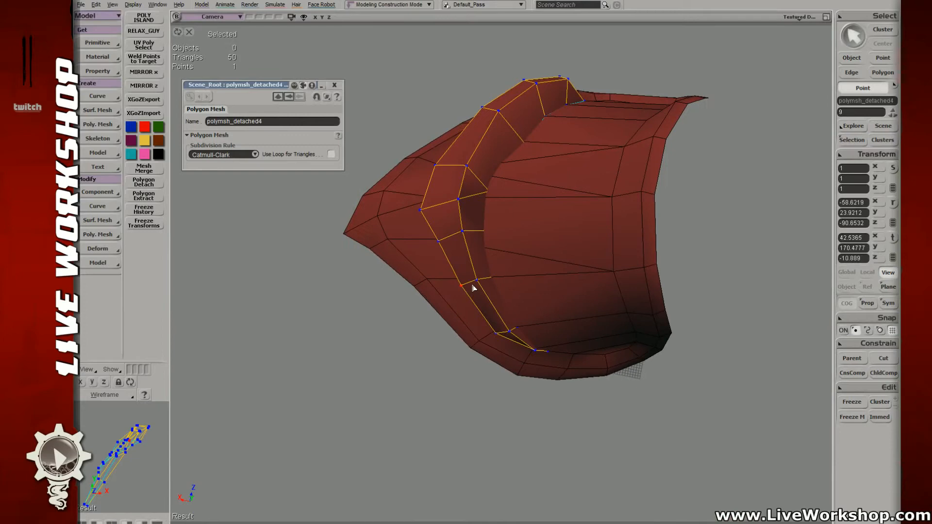
# - Reposition the strip's upper inner point just behind the peak to even out the inner edge's curve
pyautogui.click(464, 232)
pyautogui.press('v')
pyautogui.press('s')
pyautogui.moveTo(497, 239); pyautogui.dragTo(514, 228, button='right')
pyautogui.moveTo(515, 228); pyautogui.dragTo(576, 271, button='middle')
pyautogui.click(568, 263)
pyautogui.press('v')
pyautogui.press('t')
pyautogui.moveTo(546, 189); pyautogui.dragTo(556, 203)
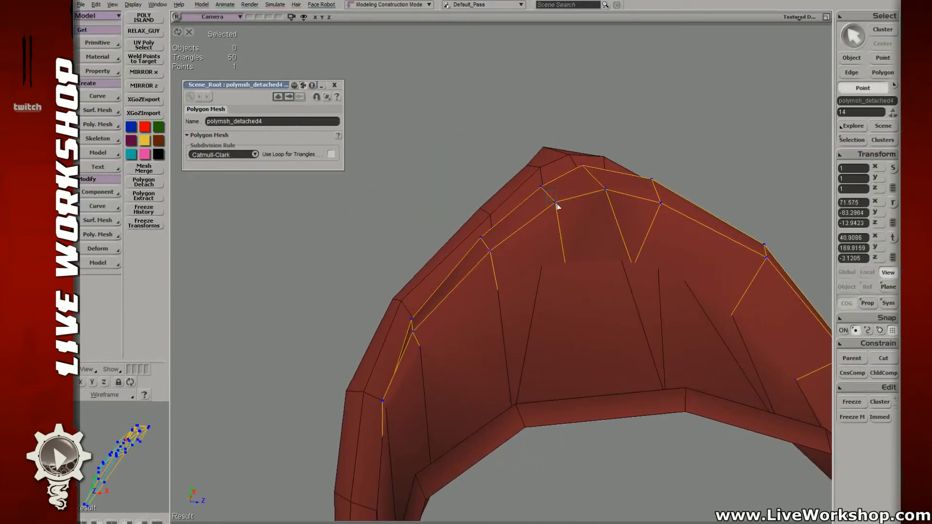
# - Move the strip's upper inner point just in front of the peak to smooth the inner edge
pyautogui.press('s')
pyautogui.moveTo(614, 243); pyautogui.dragTo(642, 206, button='right')
pyautogui.press('t')
pyautogui.moveTo(627, 186); pyautogui.dragTo(640, 206)
pyautogui.press('v')
pyautogui.press('s')
pyautogui.moveTo(657, 207)
pyautogui.mouseDown(button='right')
pyautogui.moveTo(531, 214)
pyautogui.moveTo(536, 247)
pyautogui.moveTo(583, 266)
pyautogui.moveTo(562, 270)
pyautogui.moveTo(570, 258)
pyautogui.moveTo(531, 304)
pyautogui.moveTo(514, 306)
pyautogui.moveTo(566, 264)
pyautogui.mouseUp(button='right')
pyautogui.press('4')
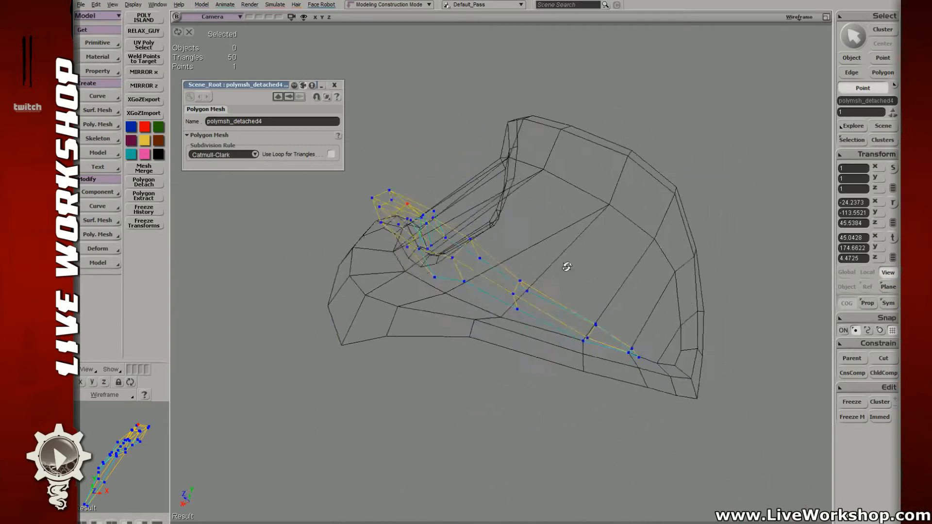
# - Shift the strip's underside points just behind and in front of the peak along the pad's surface
pyautogui.press('6')
pyautogui.moveTo(375, 232)
pyautogui.mouseDown(button='right')
pyautogui.moveTo(505, 267)
pyautogui.moveTo(513, 287)
pyautogui.moveTo(502, 277)
pyautogui.moveTo(497, 284)
pyautogui.mouseUp(button='right')
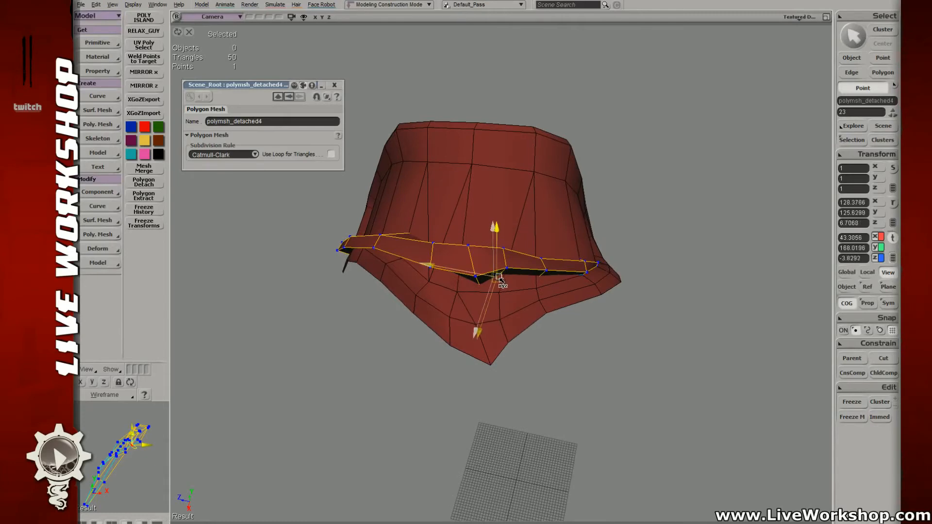
pyautogui.press('space')
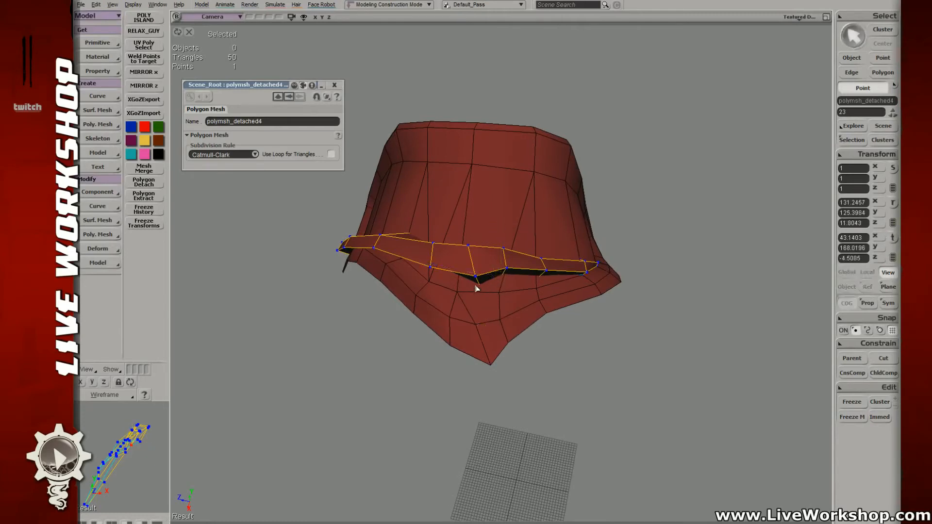
pyautogui.moveTo(476, 288); pyautogui.dragTo(449, 272, button='right')
pyautogui.press('4')
pyautogui.click(453, 268)
pyautogui.press('5')
pyautogui.press('v')
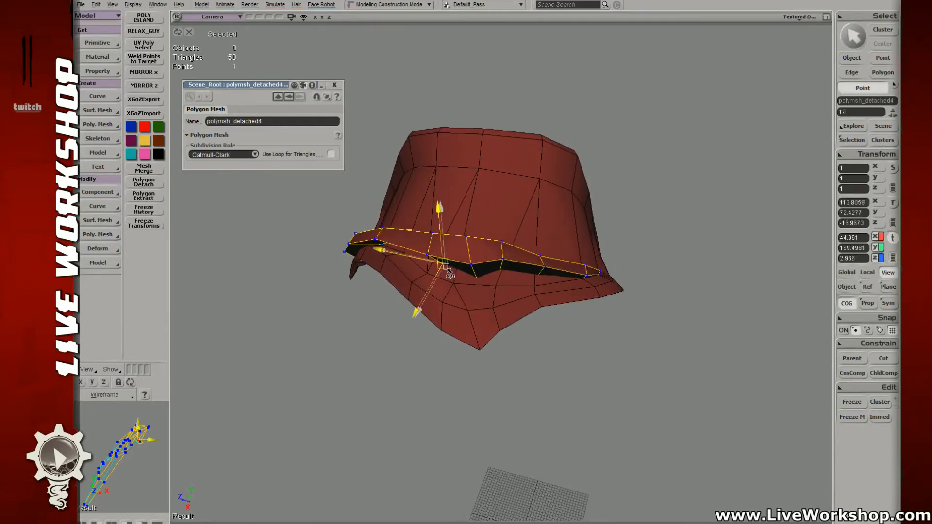
# - Raise the strip's remaining underside points around the peak to narrow the underside, and nudge the outer point behind them
pyautogui.press('space')
pyautogui.click(477, 278)
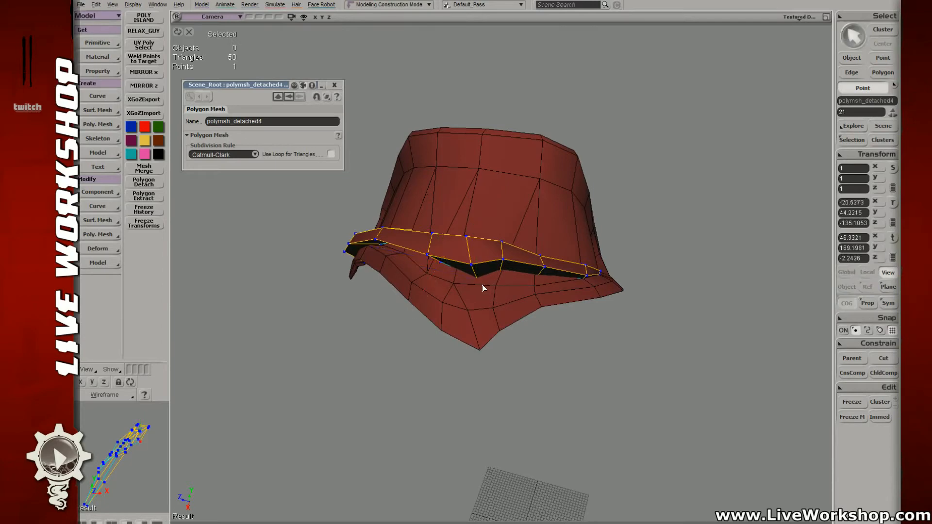
pyautogui.press('space')
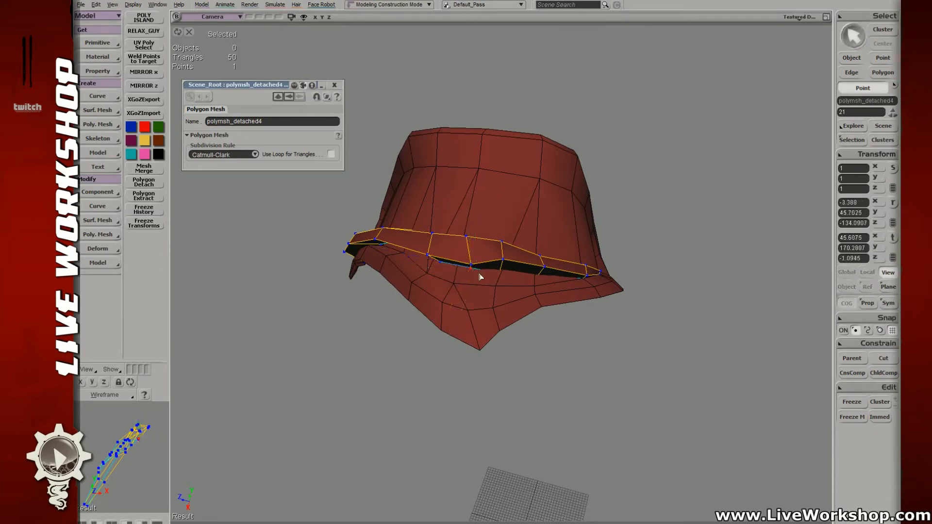
pyautogui.click(501, 274)
pyautogui.click(543, 267)
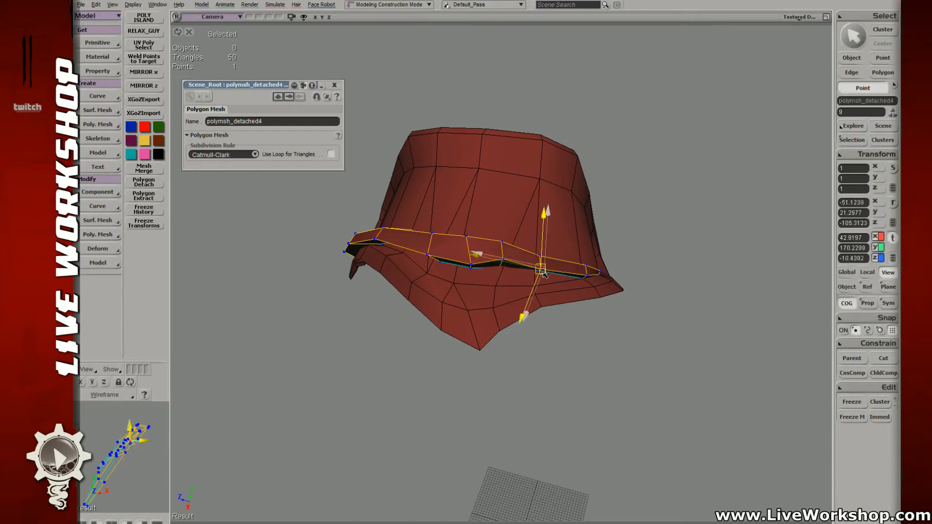
# - Move the strip's first two upper cross edges behind the peak slightly to smooth its profile
pyautogui.press('s')
pyautogui.moveTo(543, 273); pyautogui.dragTo(485, 234, button='right')
pyautogui.press('e')
pyautogui.click(463, 213)
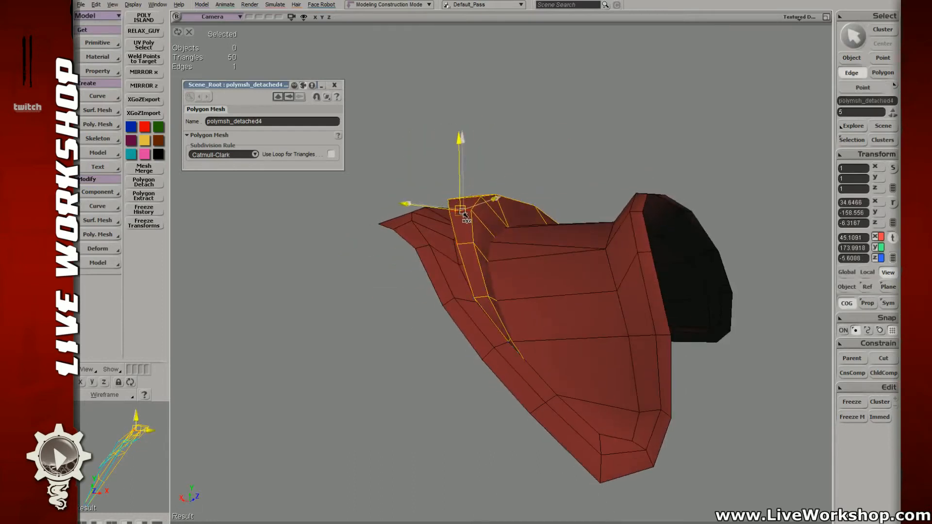
pyautogui.click(466, 244)
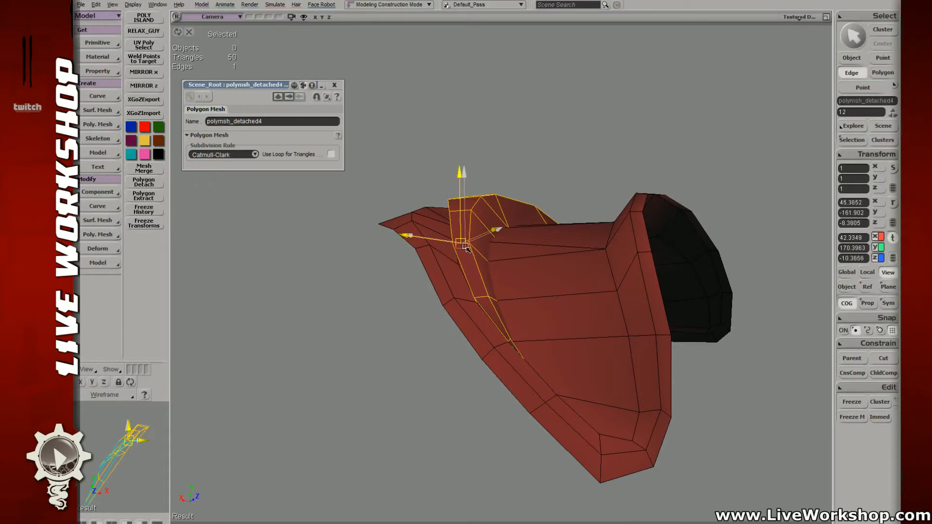
# - Adjust the upper inner point of the strip's first cross edge behind the peak from the side
pyautogui.press('s')
pyautogui.moveTo(484, 262); pyautogui.dragTo(516, 267, button='right')
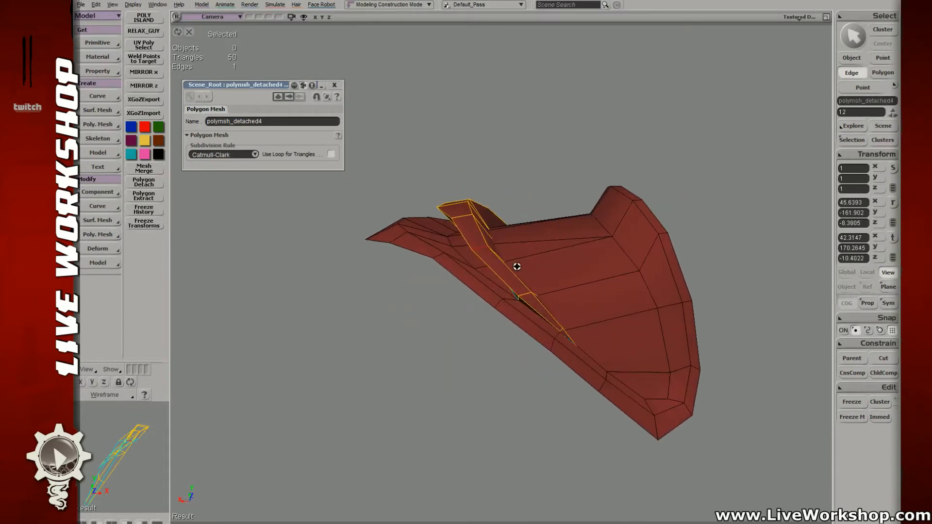
pyautogui.press('t')
pyautogui.click(471, 216)
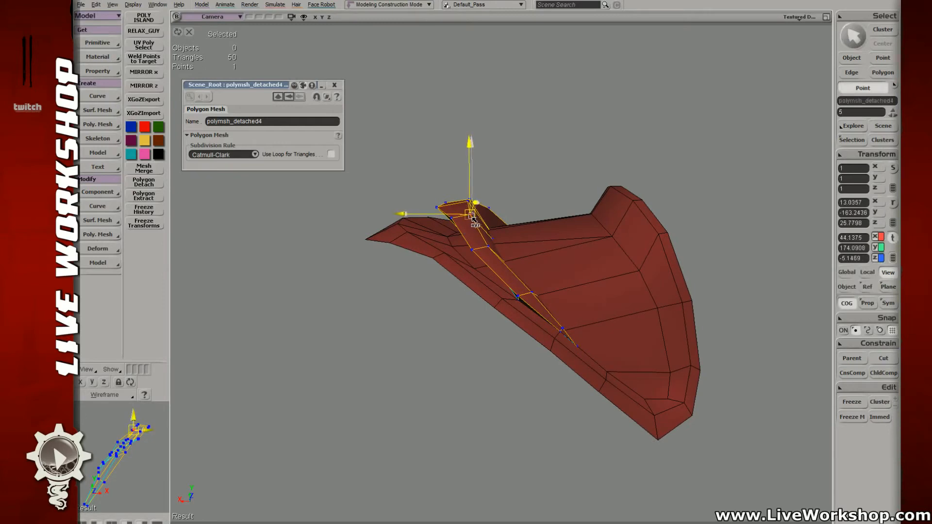
# - Adjust the strip's cross edge nearer its rear end and shift that edge's inner point
pyautogui.moveTo(474, 219); pyautogui.dragTo(515, 256, button='right')
pyautogui.press('e')
pyautogui.click(509, 293)
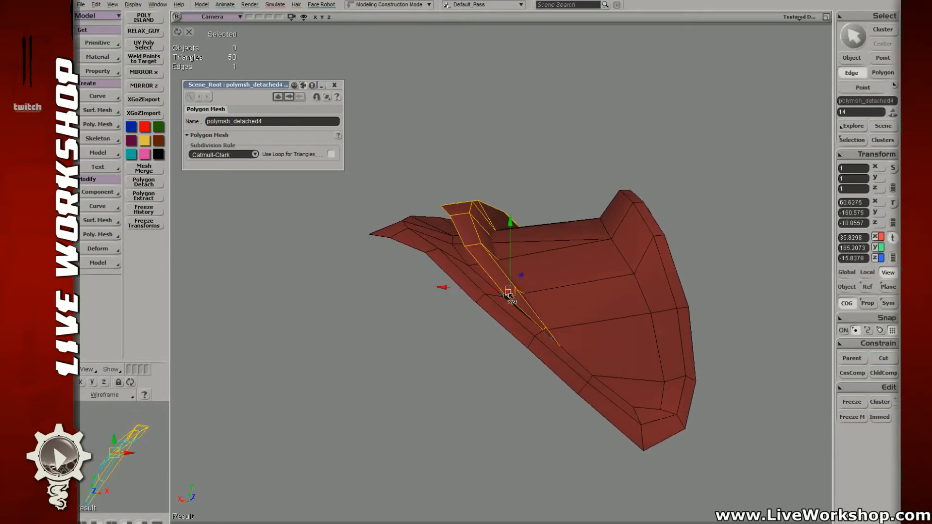
pyautogui.press('t')
pyautogui.click(515, 292)
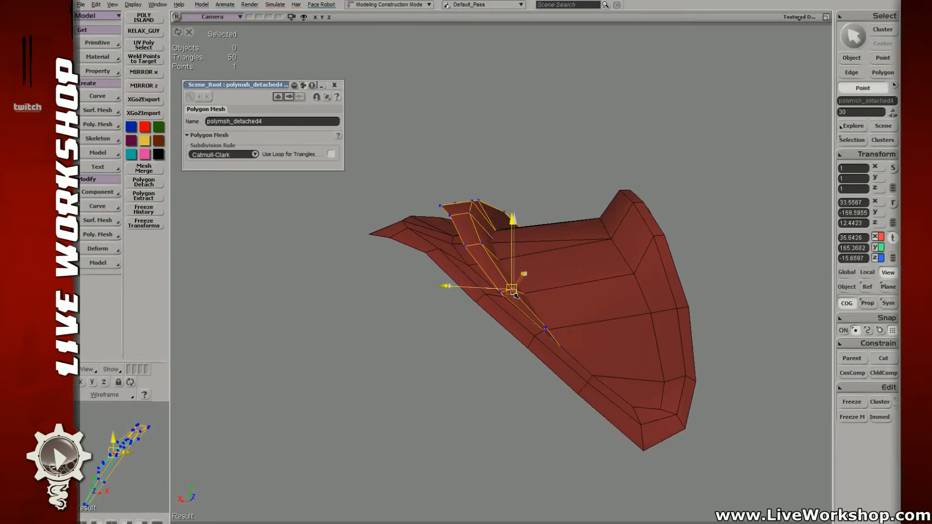
# - Shift the point pairs of the two cross edges behind the peak outward to round the strip's arch
pyautogui.moveTo(545, 333); pyautogui.dragTo(457, 239, button='right')
pyautogui.keyDown('shift'); pyautogui.click(468, 238); pyautogui.keyUp('shift')
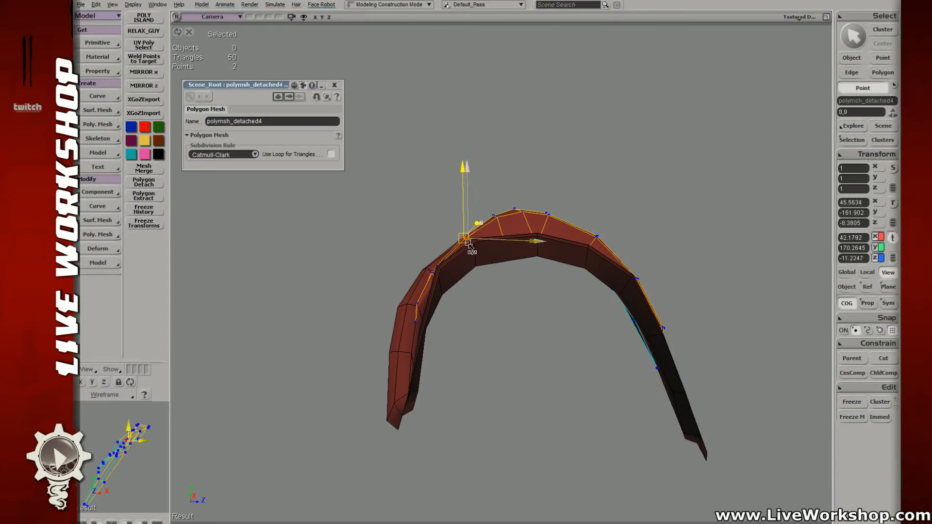
pyautogui.click(496, 217)
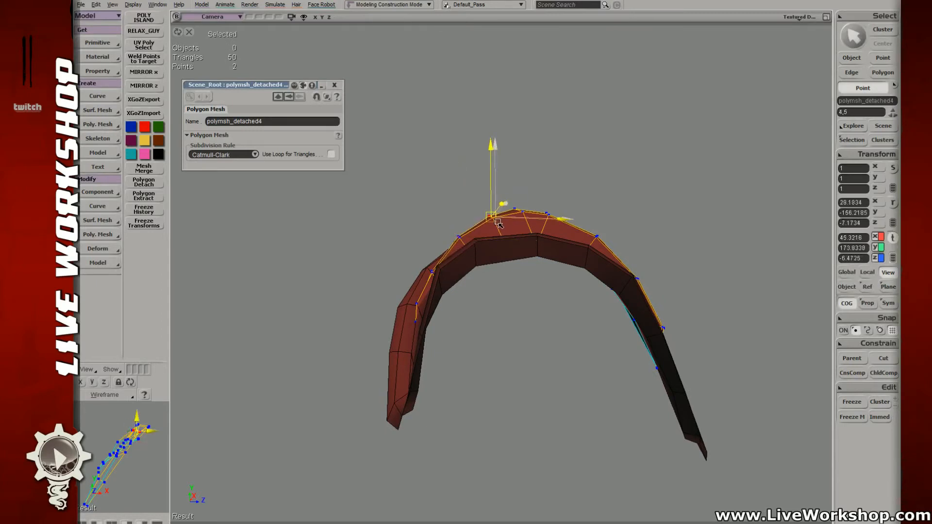
# - Fine-tune the height of the two cross edges behind the peak so the strip follows the pad's arch
pyautogui.moveTo(498, 222)
pyautogui.mouseDown(button='right')
pyautogui.moveTo(491, 237)
pyautogui.moveTo(481, 229)
pyautogui.mouseUp(button='right')
pyautogui.press('4')
pyautogui.moveTo(508, 228); pyautogui.dragTo(491, 239)
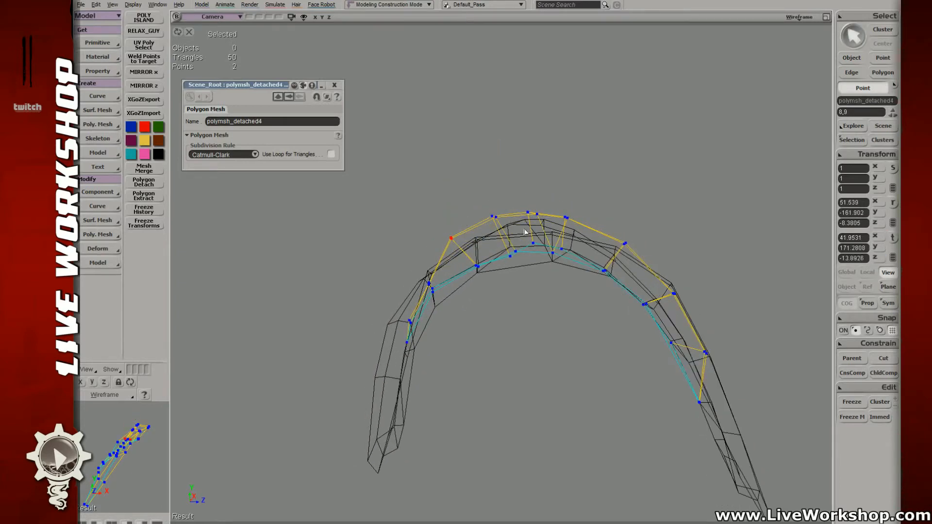
pyautogui.press('6')
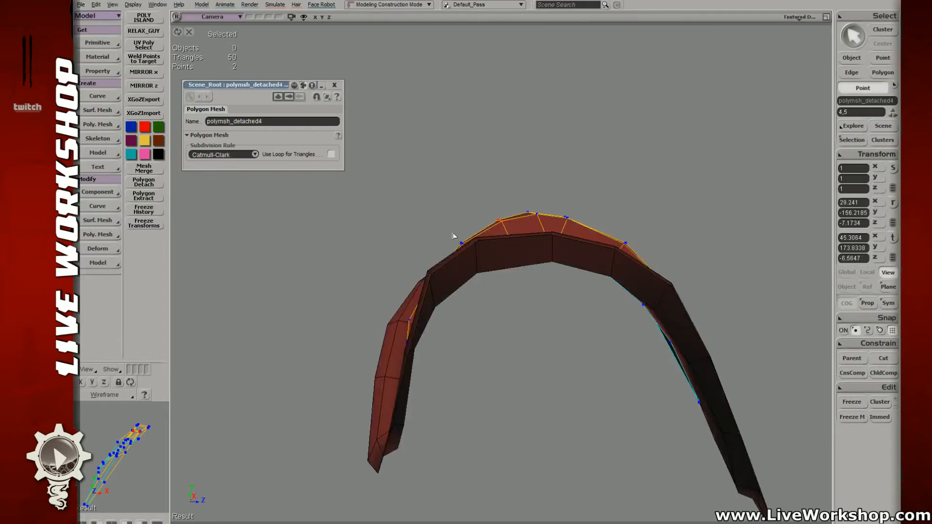
pyautogui.click(462, 244)
pyautogui.click(496, 219)
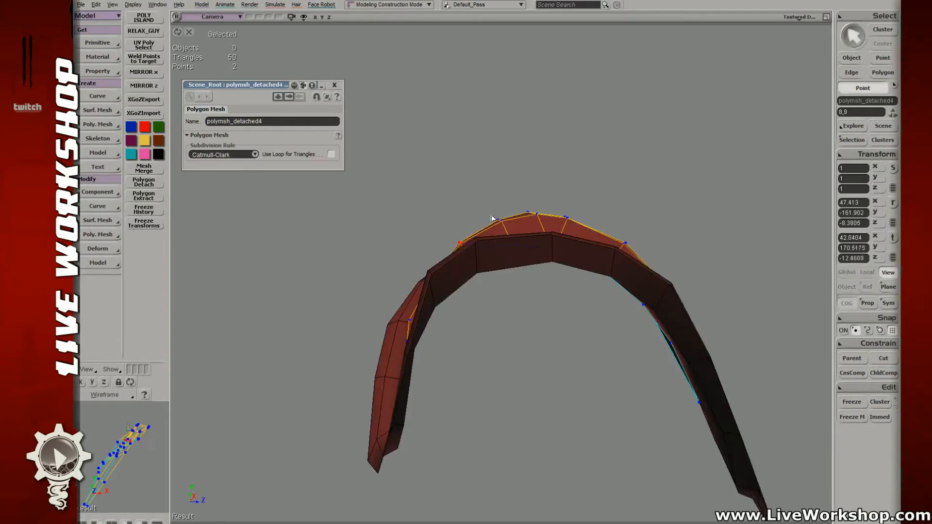
# - Shift the strip's upper polygon just in front of the peak slightly toward the pad's front
pyautogui.moveTo(493, 217); pyautogui.dragTo(566, 295, button='middle')
pyautogui.press('space')
pyautogui.click(626, 198)
pyautogui.click(532, 264)
pyautogui.moveTo(527, 257); pyautogui.dragTo(595, 289, button='middle')
pyautogui.press('u')
pyautogui.click(537, 270)
pyautogui.press('v')
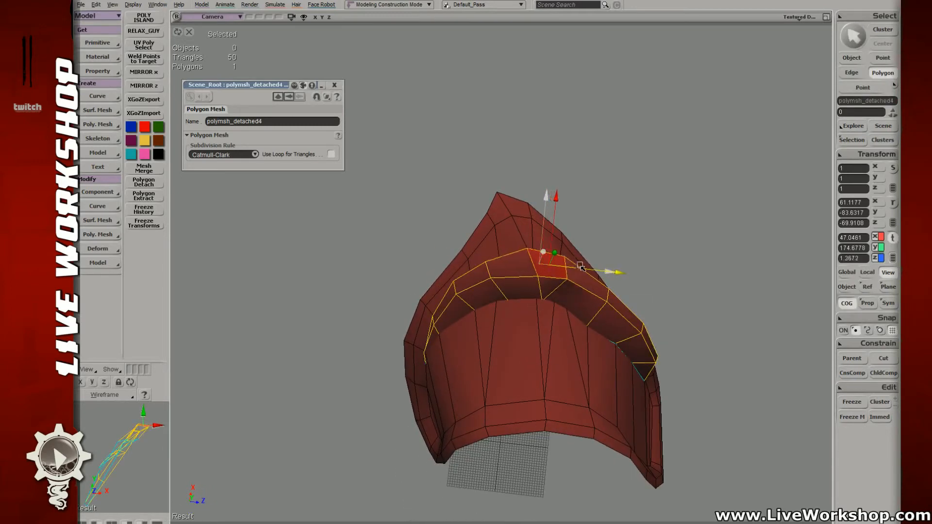
# - Move the point pair of the strip's second cross edge in front of the peak slightly forward
pyautogui.press('t')
pyautogui.moveTo(596, 283); pyautogui.dragTo(610, 308)
pyautogui.press('v')
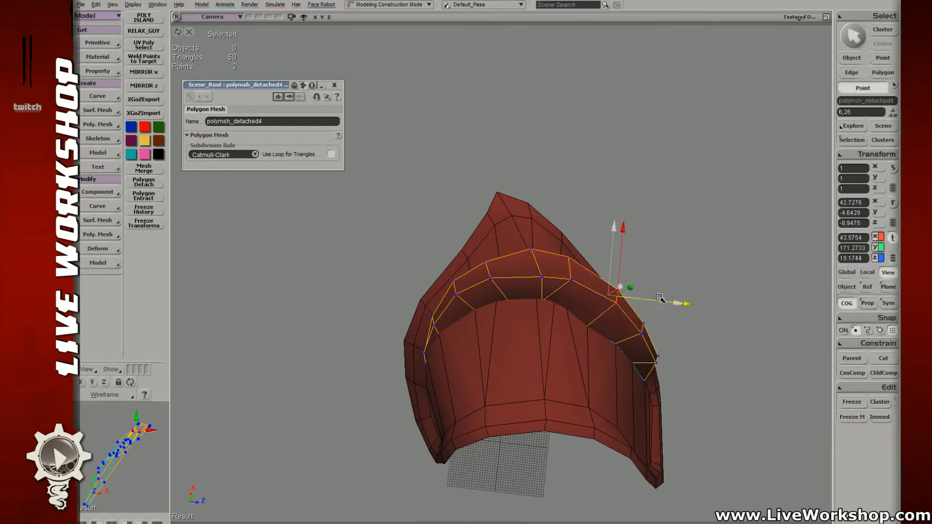
# - Move the peak's outer and inner points toward the pad's tip and adjust the inner point just in front
pyautogui.click(533, 248)
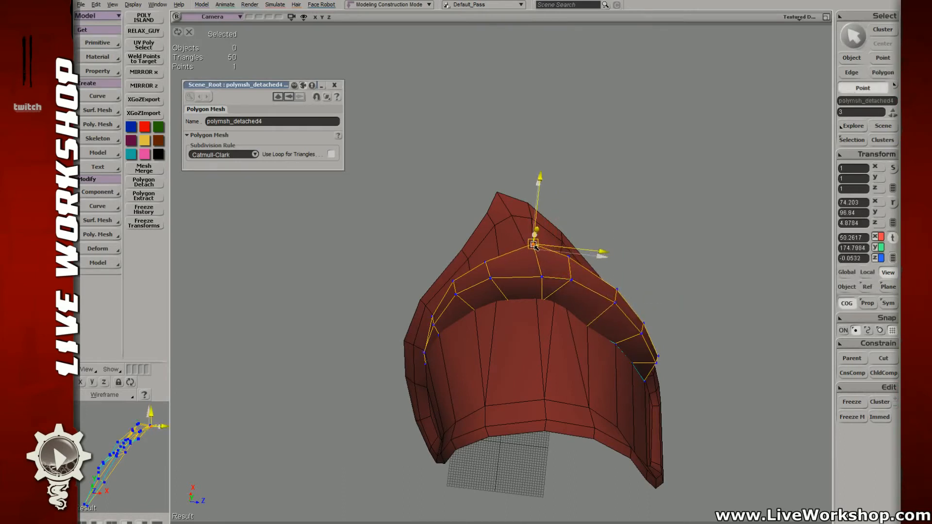
pyautogui.click(543, 272)
pyautogui.click(572, 280)
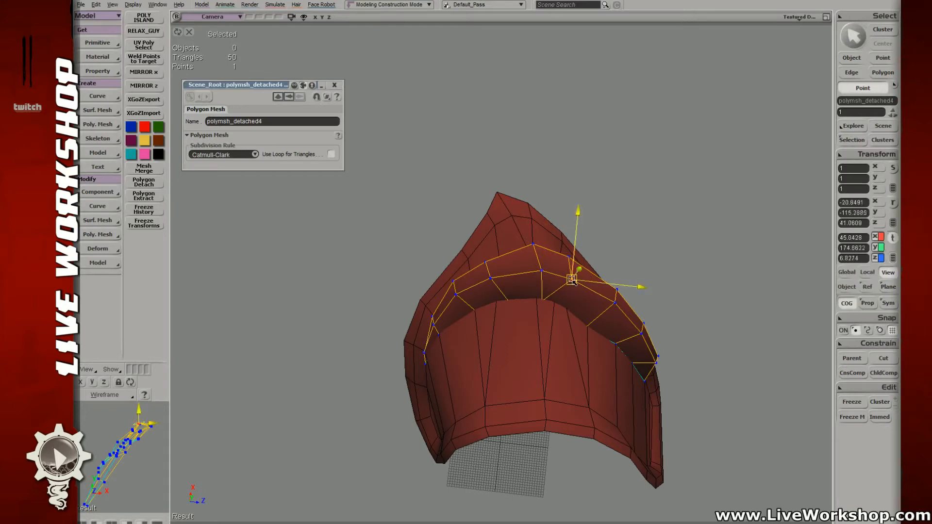
pyautogui.moveTo(574, 279); pyautogui.dragTo(571, 281)
pyautogui.press('s')
pyautogui.moveTo(583, 292); pyautogui.dragTo(583, 287, button='right')
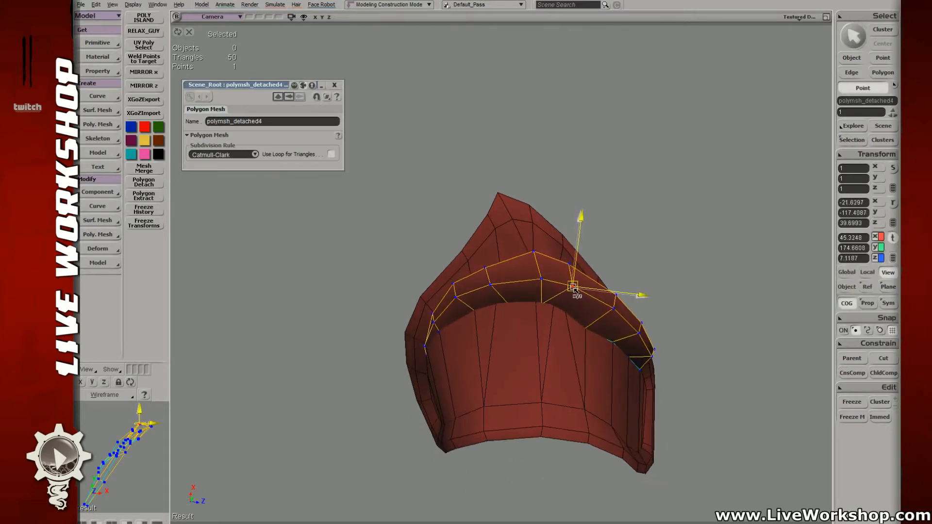
# - Nudge the first cross edge behind the peak toward the pad's tip and adjust the second cross edge's outer point
pyautogui.press('space')
pyautogui.click(494, 277)
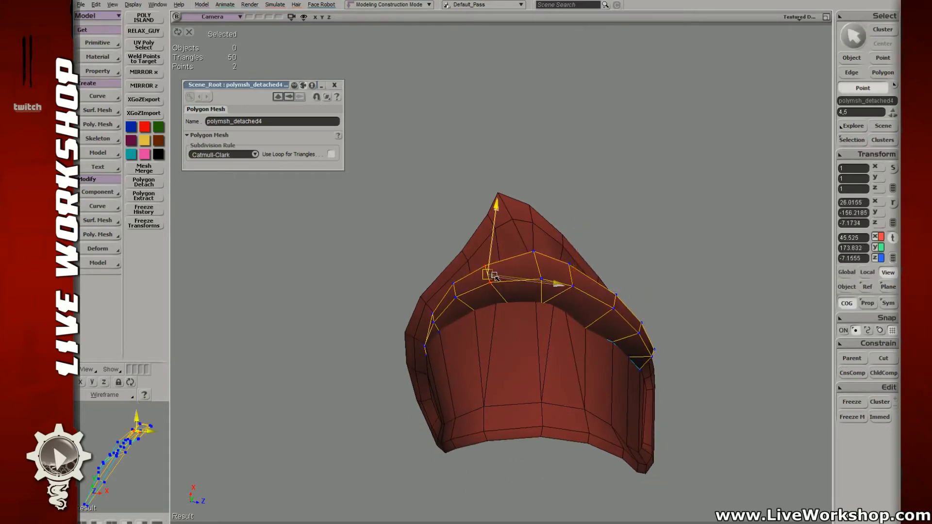
pyautogui.press('t')
pyautogui.moveTo(451, 280); pyautogui.dragTo(458, 290)
pyautogui.press('t')
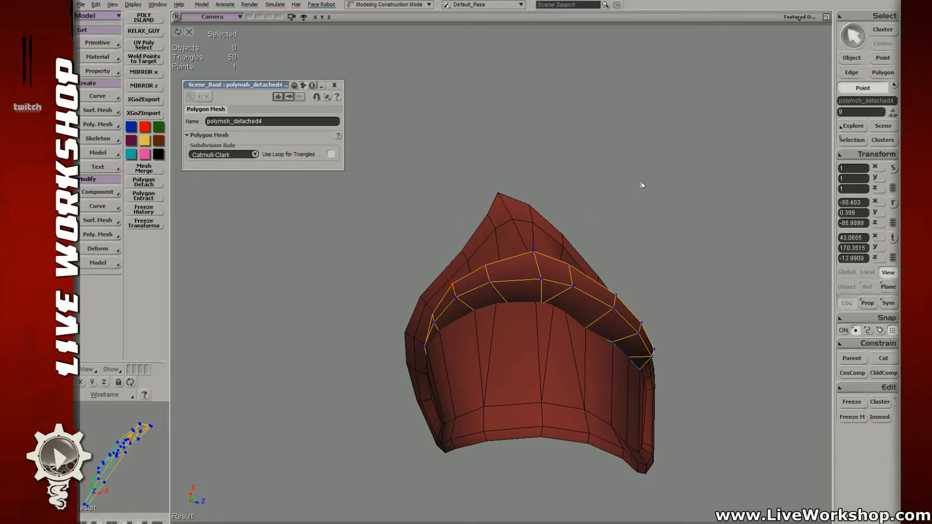
# - Nudge the inner point of the trim strip's cross edge next to the peak to even out the arch
pyautogui.press('space')
pyautogui.press('t')
pyautogui.press('m')
pyautogui.moveTo(542, 280); pyautogui.dragTo(576, 290)
pyautogui.press('m')
pyautogui.press('s')
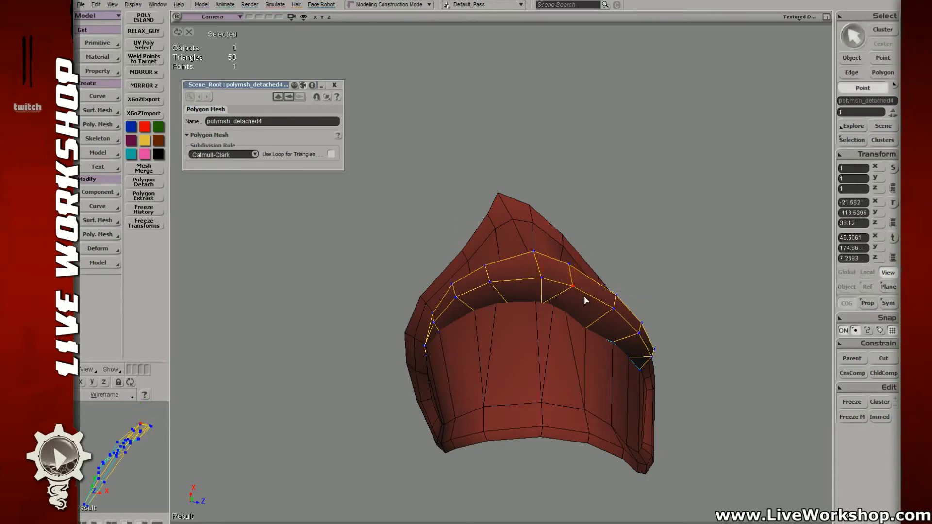
pyautogui.moveTo(585, 299); pyautogui.dragTo(537, 216, button='right')
# - Clear the point selection and end the isolation so the whole character is shown
pyautogui.press('space')
pyautogui.click(637, 191)
pyautogui.press('a')
pyautogui.press('s')
pyautogui.moveTo(346, 158); pyautogui.dragTo(497, 263, button='right')
pyautogui.hotkey('shift', 'i')
pyautogui.press('s')
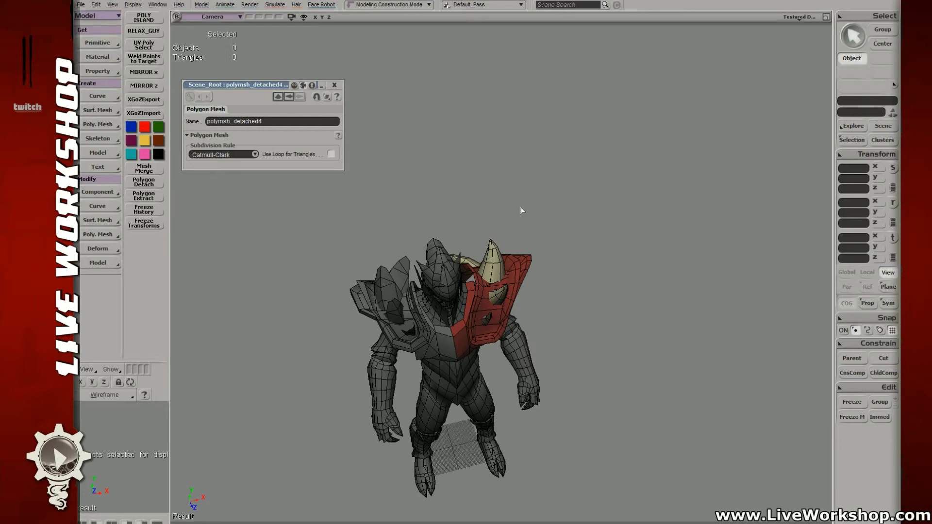
# - Close the detached strip's polygon mesh property page
pyautogui.press('s')
pyautogui.moveTo(556, 218); pyautogui.dragTo(572, 208)
pyautogui.moveTo(572, 209); pyautogui.dragTo(656, 241, button='middle')
pyautogui.moveTo(657, 241); pyautogui.dragTo(622, 214, button='right')
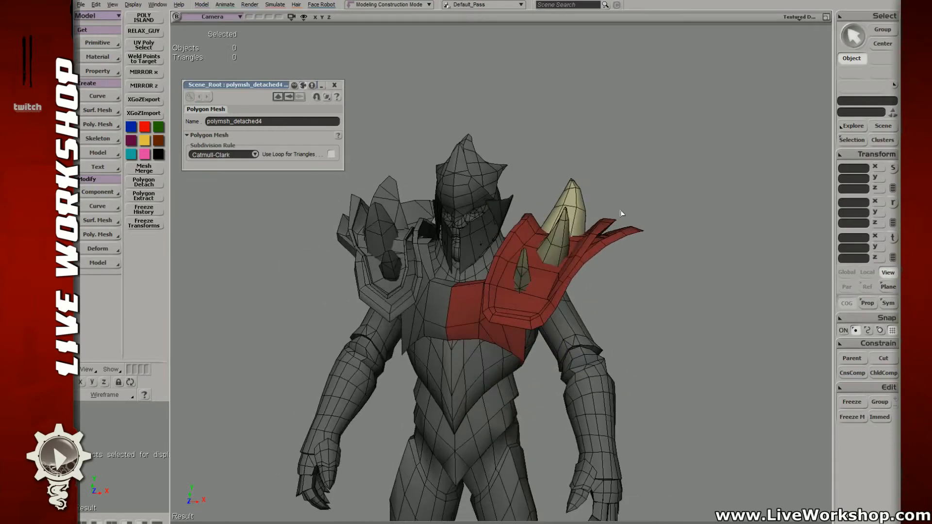
pyautogui.moveTo(654, 245); pyautogui.dragTo(642, 248)
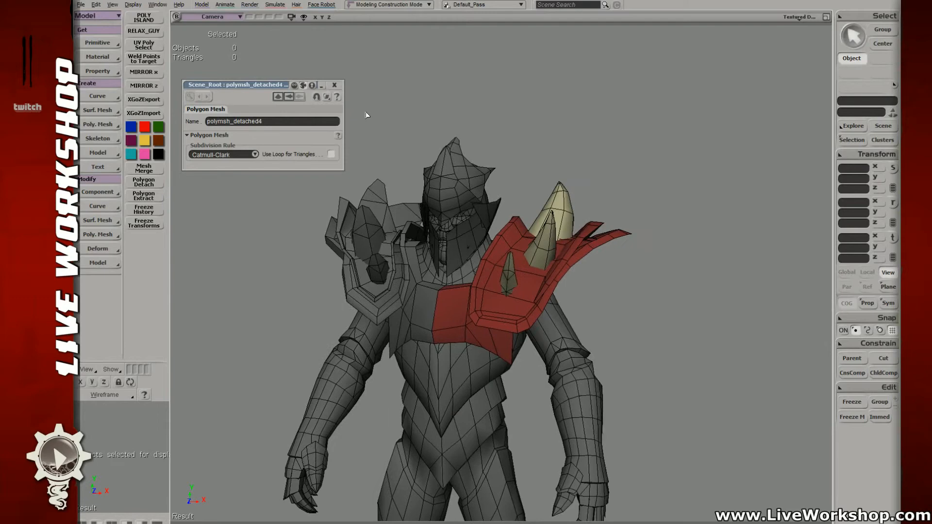
pyautogui.click(334, 86)
# - Select the shoulder pad and shift its inner border-loop point halfway up the neck side slightly
pyautogui.press('s')
pyautogui.moveTo(442, 212); pyautogui.dragTo(451, 200)
pyautogui.moveTo(451, 200); pyautogui.dragTo(510, 214, button='middle')
pyautogui.moveTo(510, 213); pyautogui.dragTo(541, 219, button='right')
pyautogui.moveTo(541, 218); pyautogui.dragTo(515, 218)
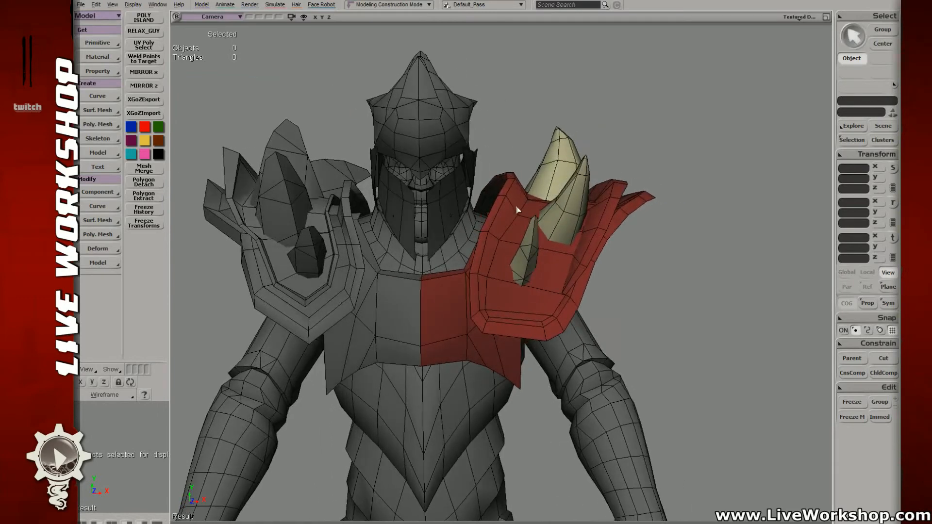
pyautogui.click(529, 214)
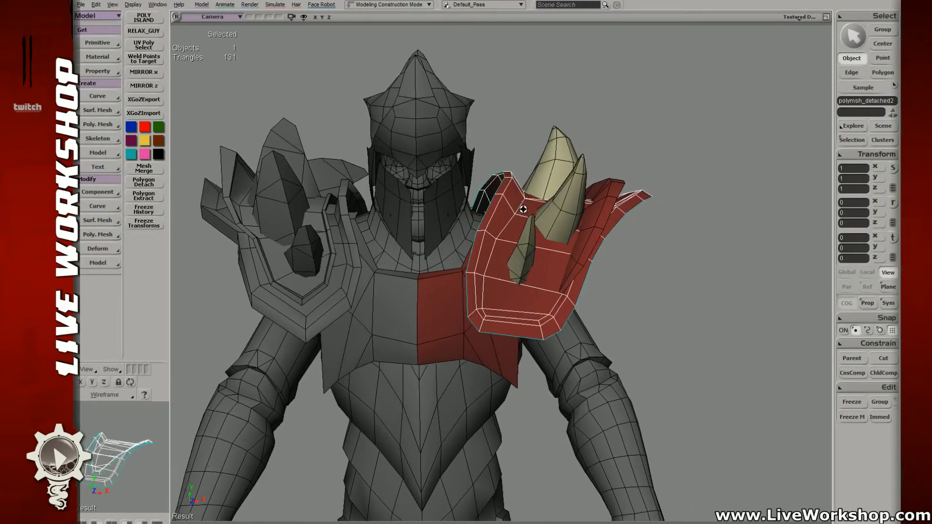
pyautogui.scroll(3, 526, 206)
pyautogui.press('t')
pyautogui.press('v')
pyautogui.click(497, 235)
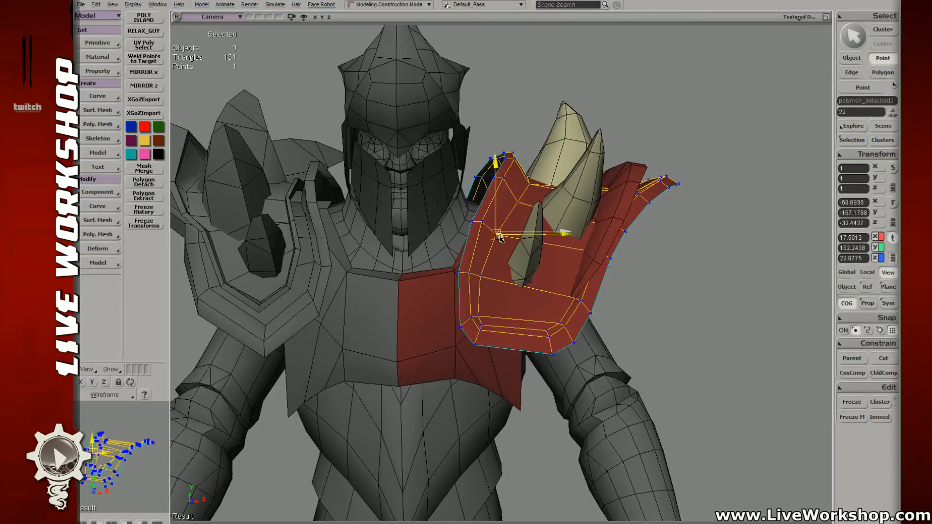
pyautogui.press('o')
pyautogui.moveTo(499, 237)
pyautogui.mouseDown()
pyautogui.moveTo(496, 265)
pyautogui.moveTo(474, 246)
pyautogui.moveTo(471, 262)
pyautogui.moveTo(481, 243)
pyautogui.moveTo(495, 247)
pyautogui.mouseUp()
# - Adjust the border points on the pad's chest-side edge, level with the top of the chest plate
pyautogui.press('t')
pyautogui.click(458, 253)
pyautogui.press('v')
pyautogui.press('o')
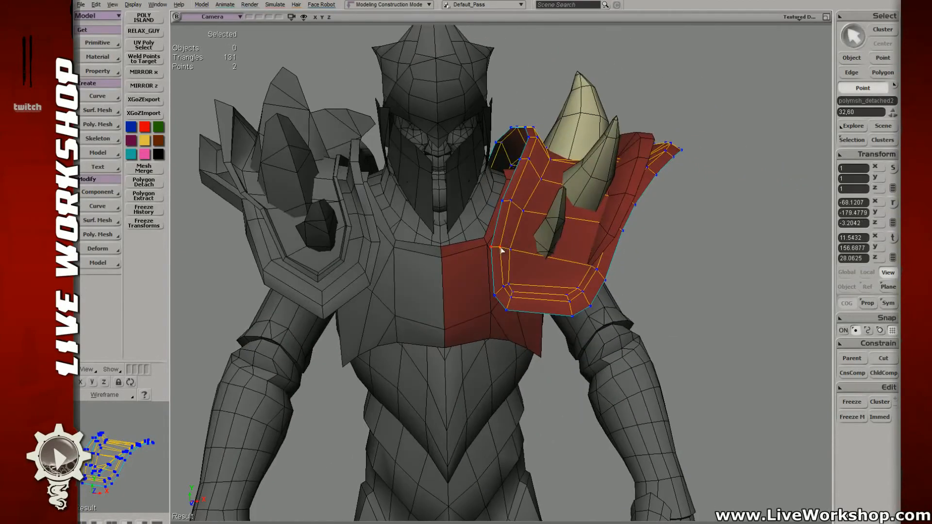
pyautogui.press('v')
pyautogui.click(521, 251)
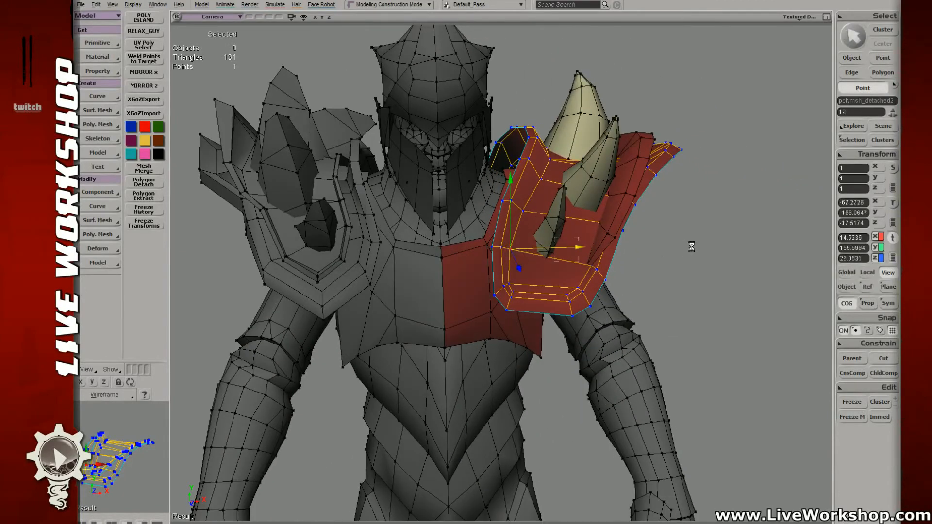
pyautogui.press('space')
pyautogui.press('o')
pyautogui.moveTo(687, 239); pyautogui.dragTo(607, 242)
pyautogui.press('t')
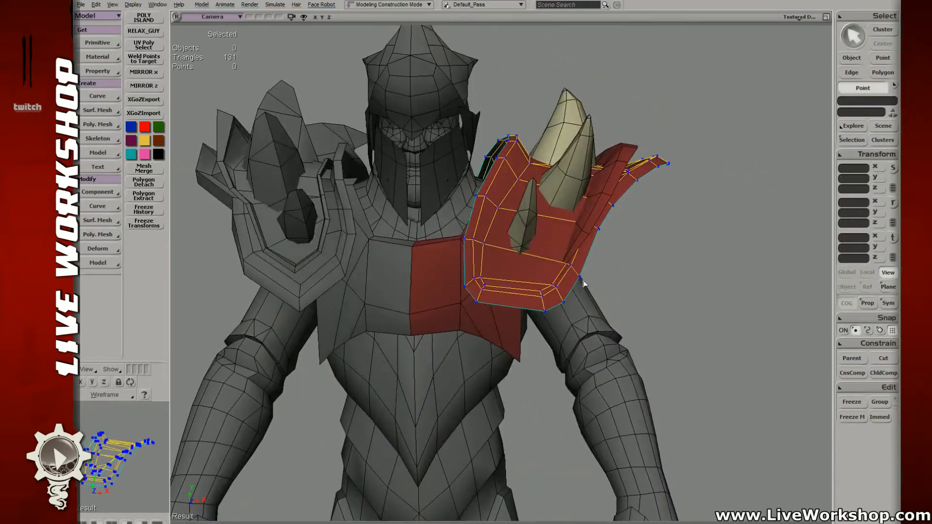
# - Raise the three outer rim points around the pad's lower arm-side corner slightly
pyautogui.click(580, 278)
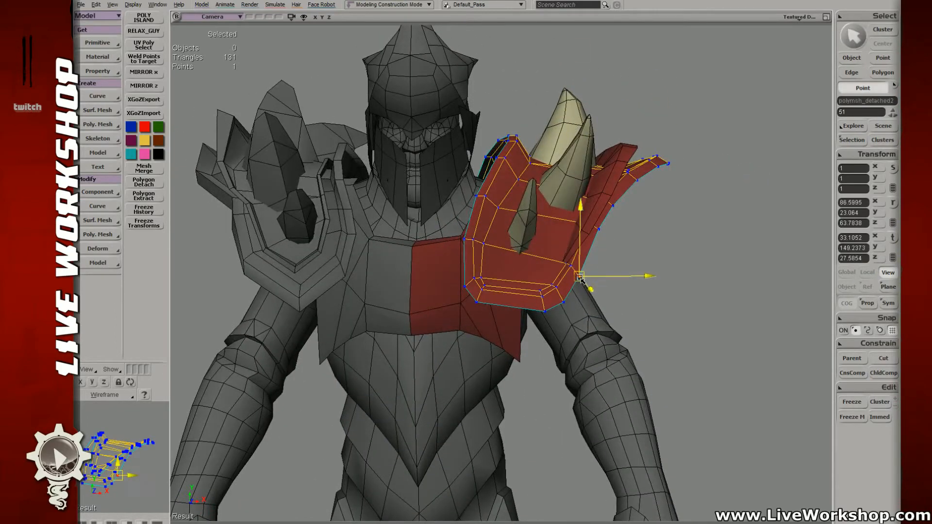
pyautogui.click(561, 298)
pyautogui.click(544, 307)
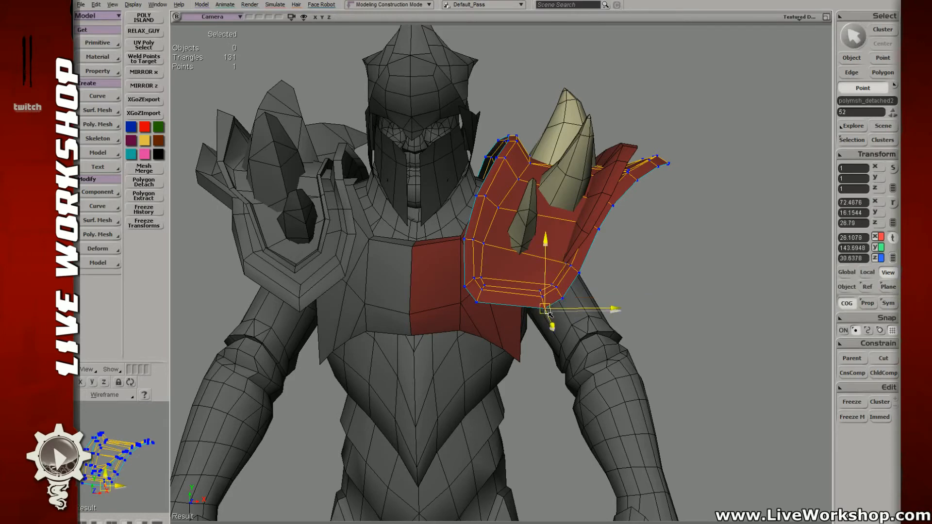
pyautogui.press('t')
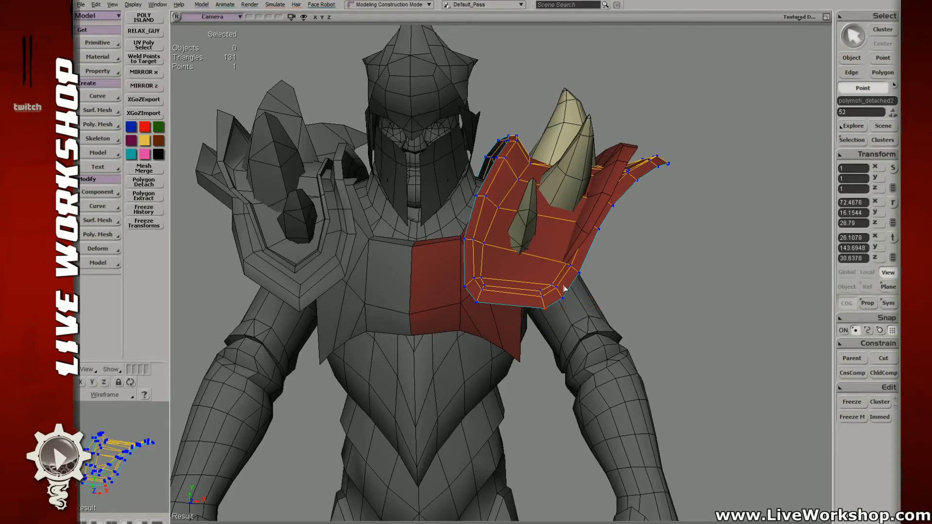
# - Refine the inner border-loop points at the pad's lower chest-side corner and just above it
pyautogui.press('v')
pyautogui.click(485, 288)
pyautogui.press('t')
pyautogui.keyDown('shift'); pyautogui.click(486, 292); pyautogui.keyUp('shift')
pyautogui.click(490, 248)
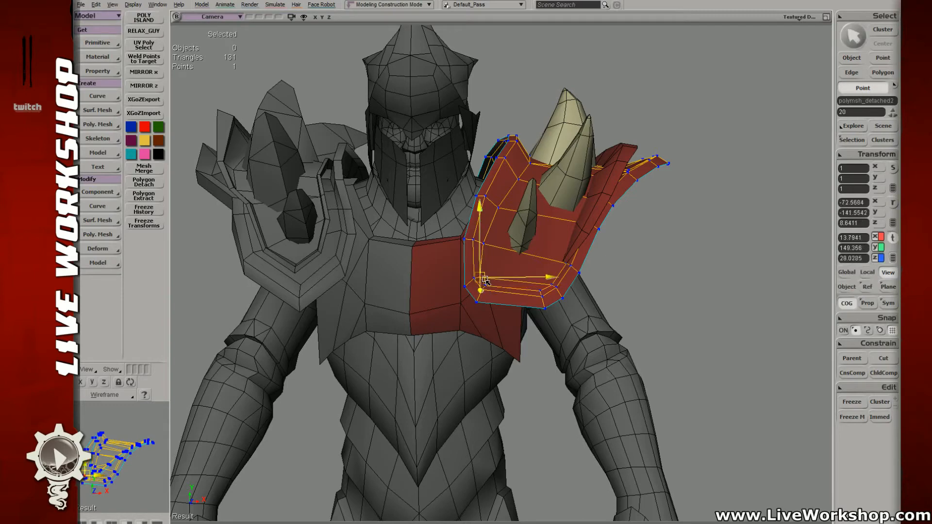
pyautogui.press('v')
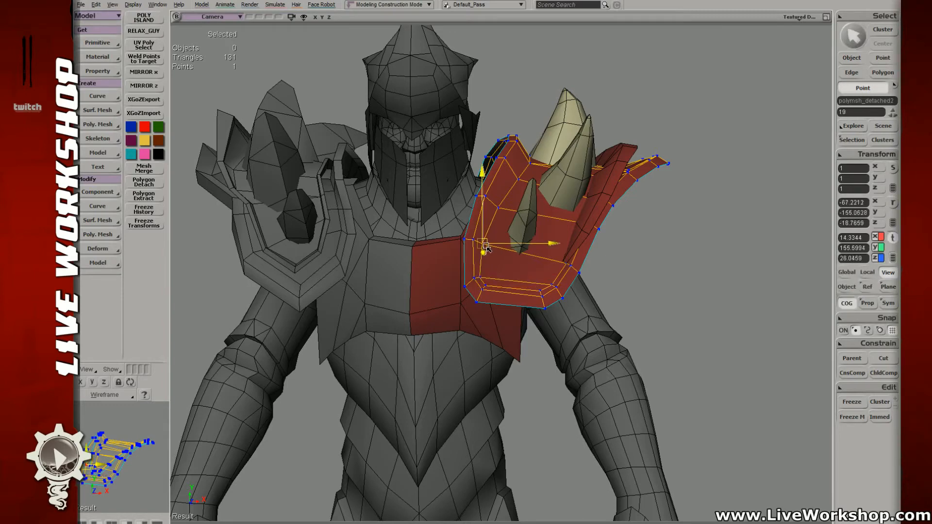
pyautogui.press('space')
pyautogui.click(569, 269)
# - Adjust the outer rim points down the pad's chest-side edge and around its lower corner
pyautogui.press('space')
pyautogui.press('s')
pyautogui.moveTo(470, 252)
pyautogui.mouseDown(button='right')
pyautogui.moveTo(491, 245)
pyautogui.moveTo(474, 244)
pyautogui.mouseUp(button='right')
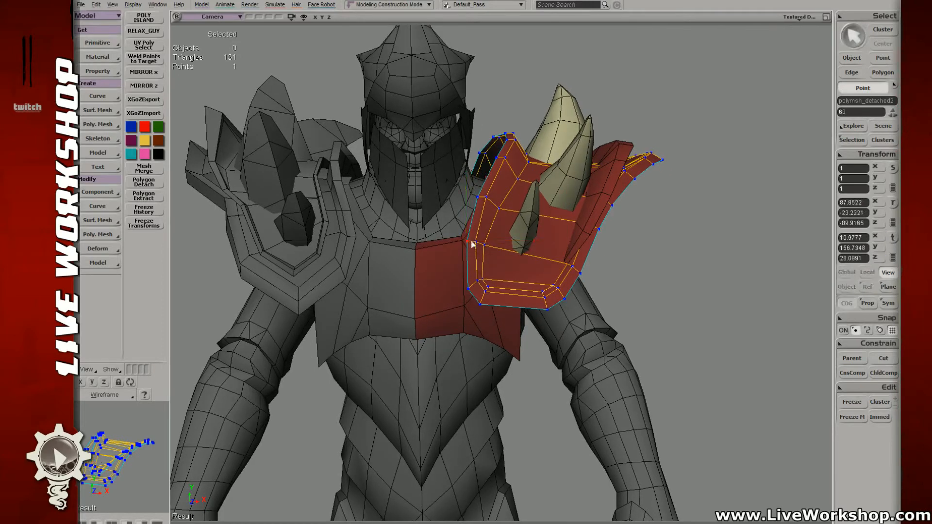
pyautogui.click(469, 288)
pyautogui.press('v')
pyautogui.moveTo(471, 290); pyautogui.dragTo(485, 303)
pyautogui.press('space')
pyautogui.click(480, 304)
pyautogui.press('v')
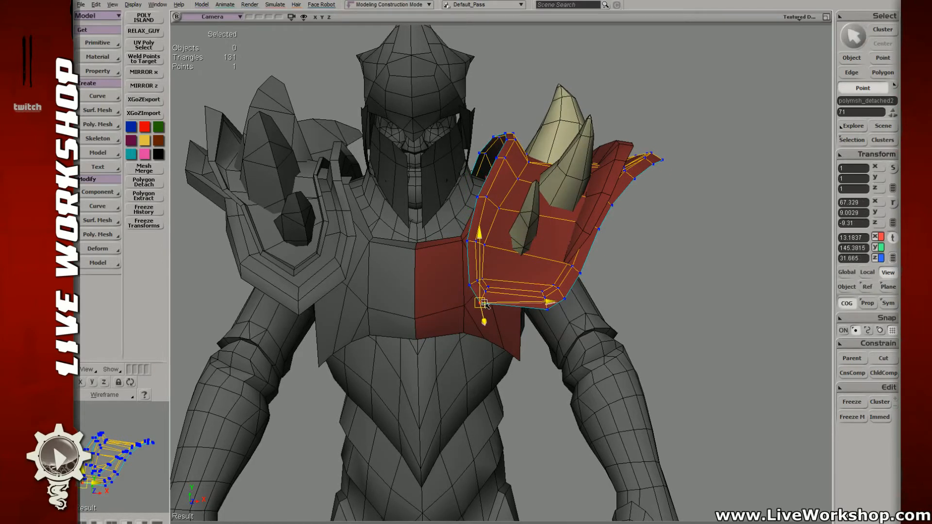
# - Deselect the pad and examine the full character's shoulder silhouette from above, from an angle and from the front
pyautogui.press('space')
pyautogui.click(697, 293)
pyautogui.press('s')
pyautogui.moveTo(689, 289); pyautogui.dragTo(490, 243, button='middle')
pyautogui.moveTo(514, 262); pyautogui.dragTo(426, 311, button='right')
pyautogui.moveTo(485, 327); pyautogui.dragTo(538, 315, button='right')
pyautogui.moveTo(518, 282); pyautogui.dragTo(491, 290, button='middle')
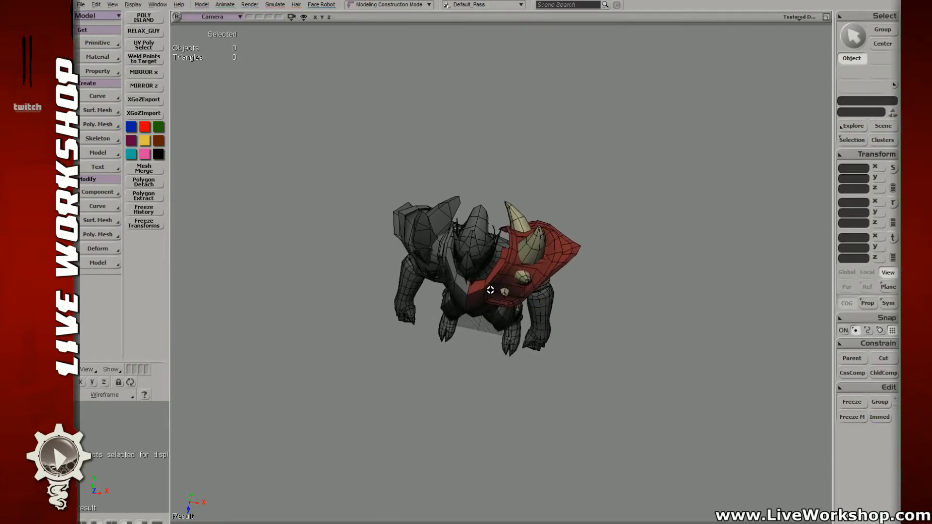
pyautogui.moveTo(491, 289); pyautogui.dragTo(444, 290, button='right')
pyautogui.moveTo(446, 267); pyautogui.dragTo(536, 292, button='middle')
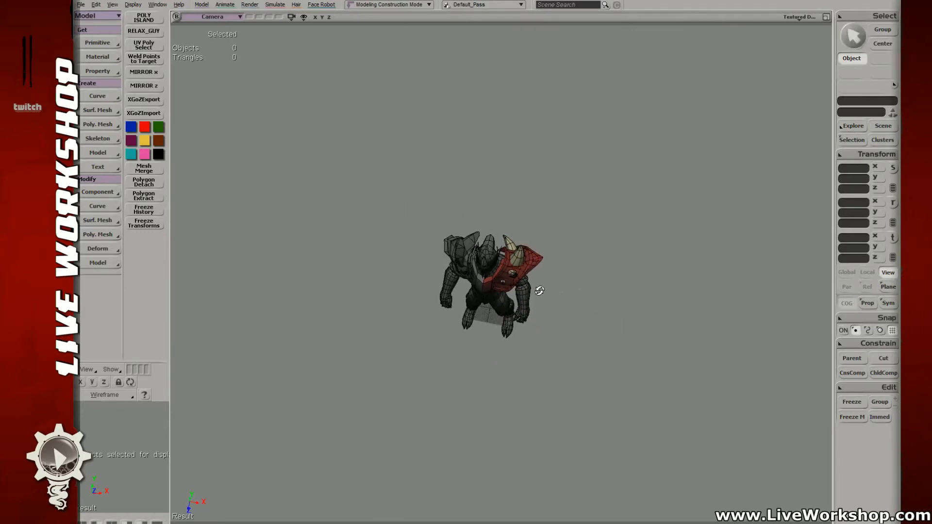
pyautogui.moveTo(537, 291)
pyautogui.mouseDown(button='right')
pyautogui.moveTo(531, 287)
pyautogui.moveTo(523, 302)
pyautogui.moveTo(532, 297)
pyautogui.mouseUp(button='right')
pyautogui.moveTo(548, 251); pyautogui.dragTo(475, 314, button='right')
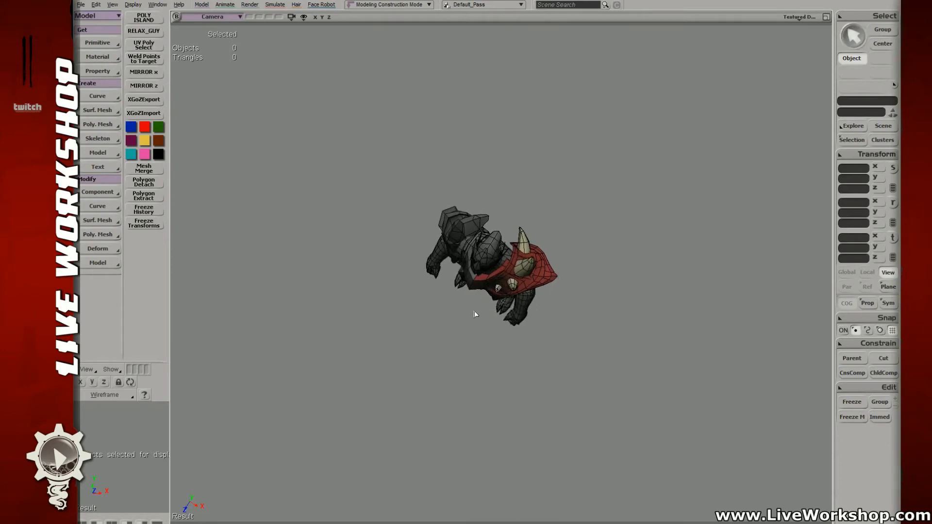
pyautogui.moveTo(525, 281); pyautogui.dragTo(528, 270, button='right')
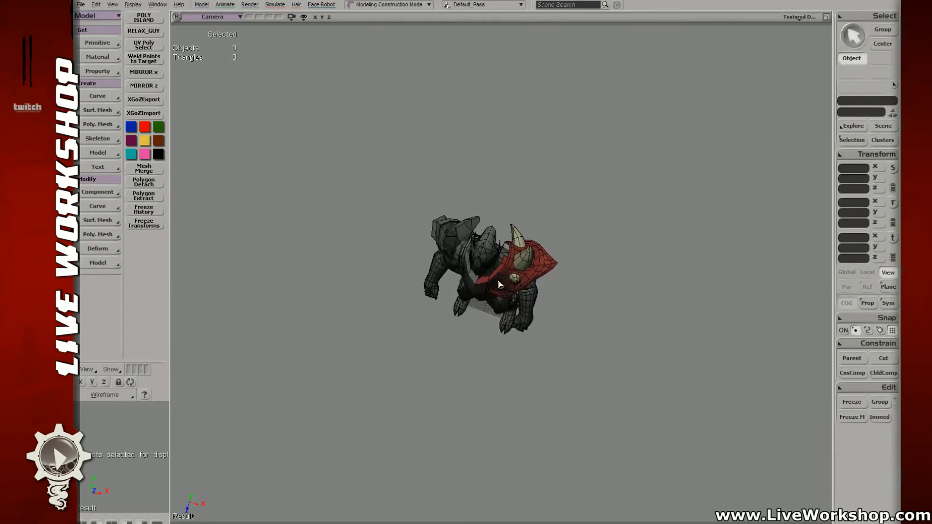
pyautogui.moveTo(451, 139); pyautogui.dragTo(505, 290, button='right')
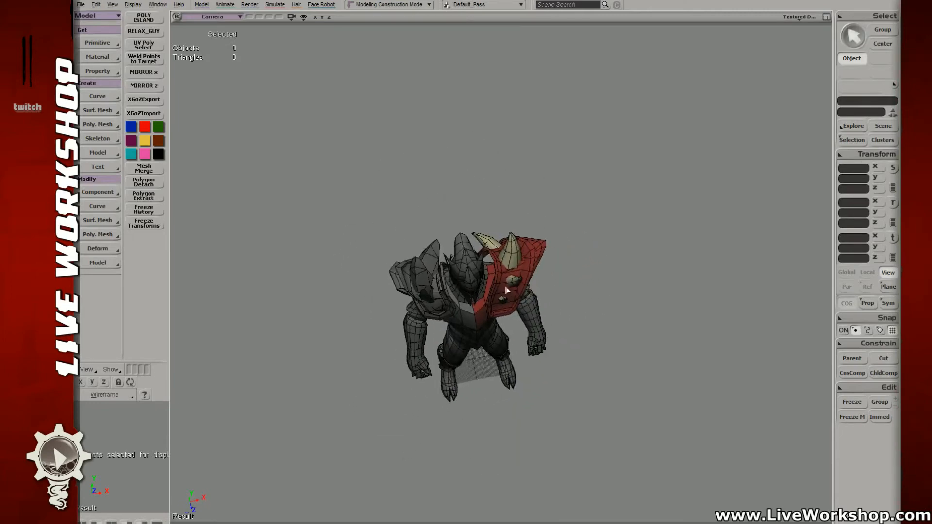
pyautogui.moveTo(527, 258); pyautogui.dragTo(500, 291, button='right')
pyautogui.moveTo(500, 292); pyautogui.dragTo(463, 353, button='middle')
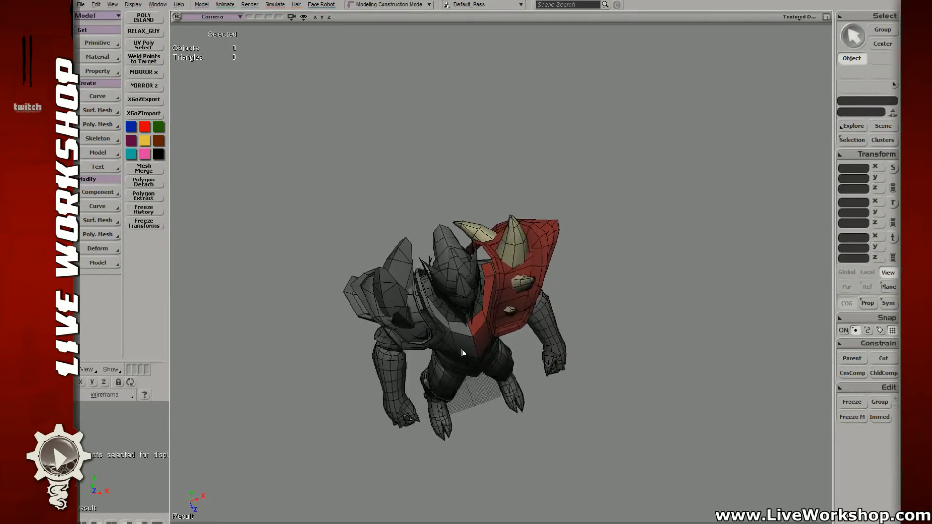
pyautogui.moveTo(547, 319); pyautogui.dragTo(516, 260, button='right')
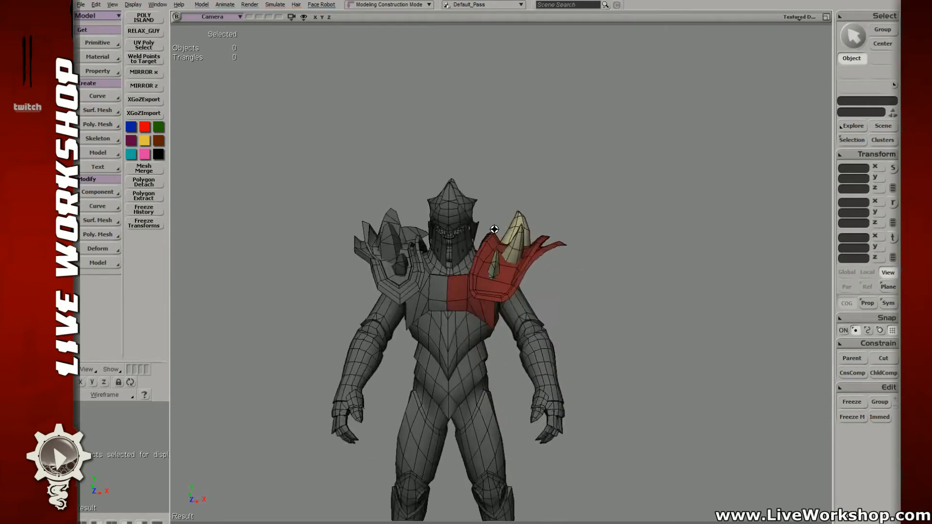
# - Preview the helmet, chest and shoulder pad in a render region, then turn the region off
pyautogui.moveTo(516, 260); pyautogui.dragTo(520, 216, button='middle')
pyautogui.click(508, 236)
pyautogui.moveTo(519, 217); pyautogui.dragTo(534, 212)
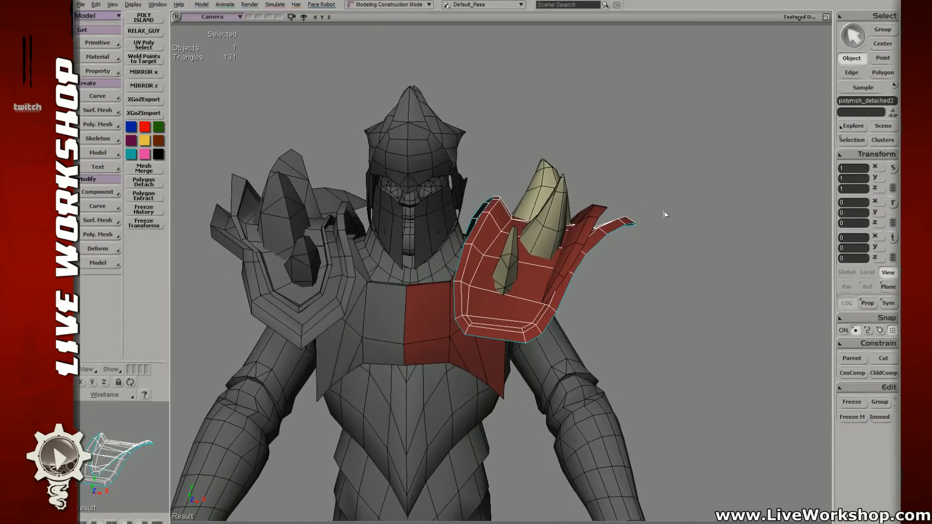
pyautogui.click(666, 214)
pyautogui.moveTo(666, 214); pyautogui.dragTo(468, 166, button='middle')
pyautogui.moveTo(468, 167); pyautogui.dragTo(447, 204, button='right')
pyautogui.moveTo(447, 203); pyautogui.dragTo(508, 263, button='middle')
pyautogui.moveTo(507, 263); pyautogui.dragTo(528, 268)
pyautogui.moveTo(528, 268); pyautogui.dragTo(509, 209, button='middle')
pyautogui.press('F12')
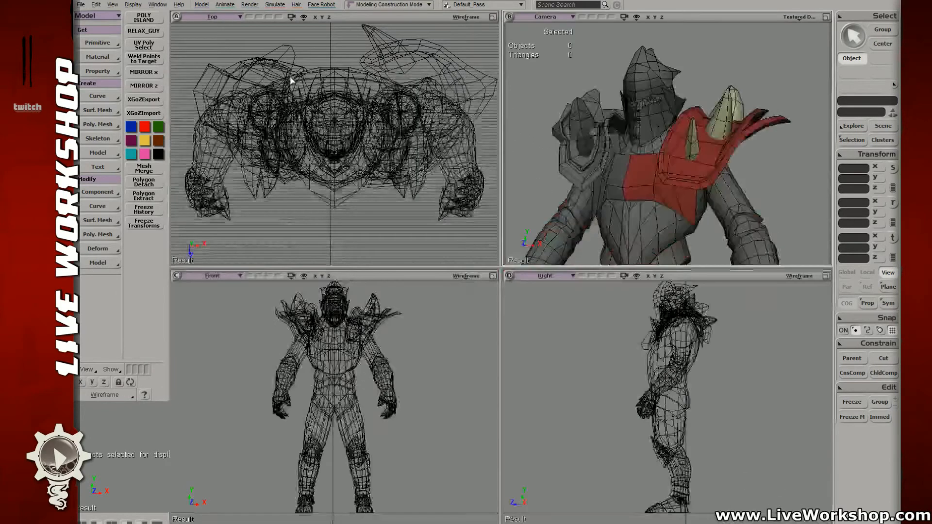
pyautogui.press('F12')
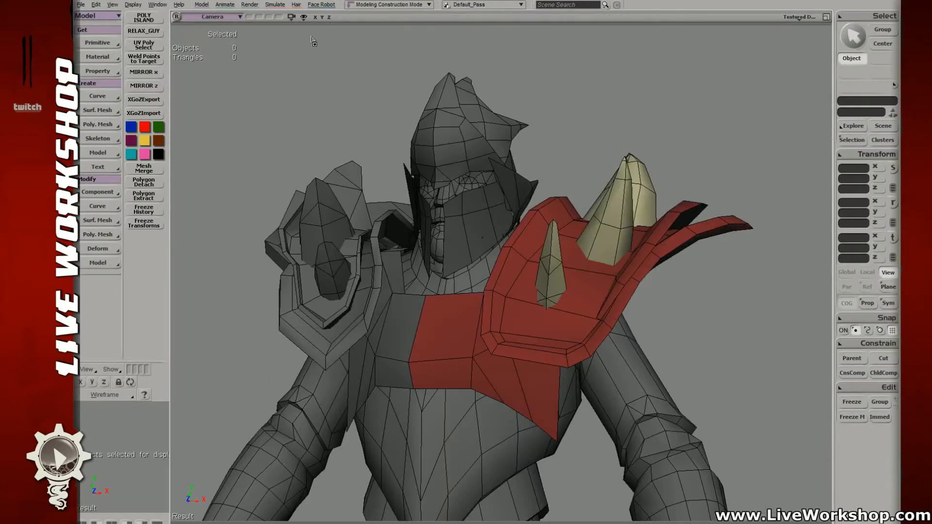
pyautogui.moveTo(315, 41); pyautogui.dragTo(619, 461)
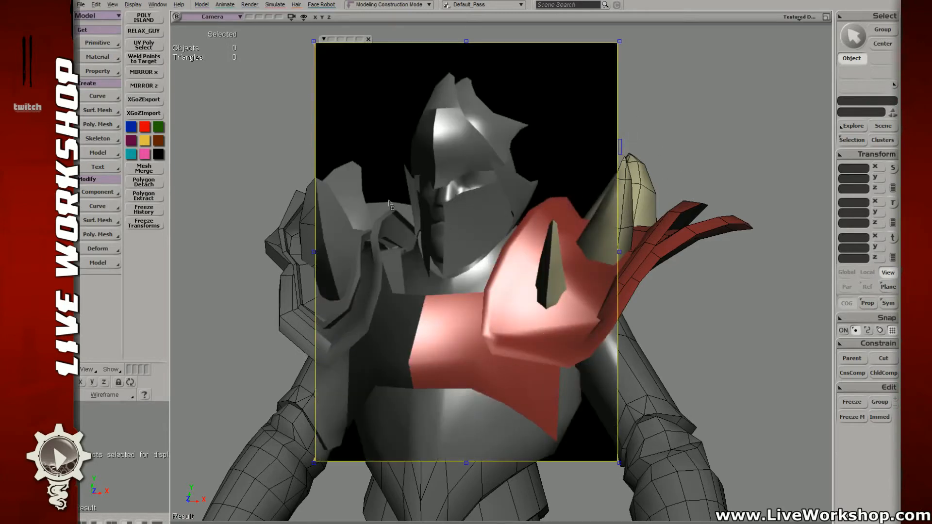
pyautogui.press('q')
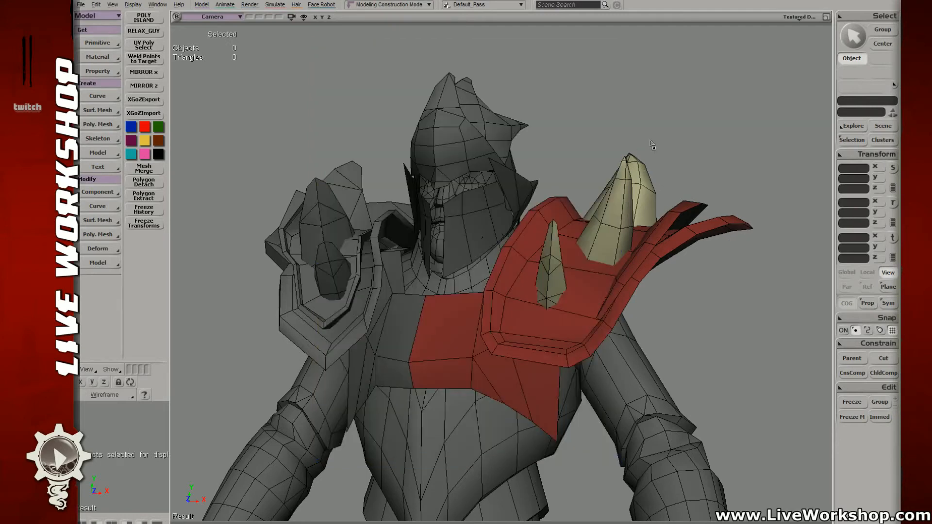
# - Raise the two polygons at the top of the pad's neck-side rim to about Y 182, forming a taller peak
pyautogui.press('s')
pyautogui.moveTo(626, 199); pyautogui.dragTo(528, 188, button='right')
pyautogui.press('space')
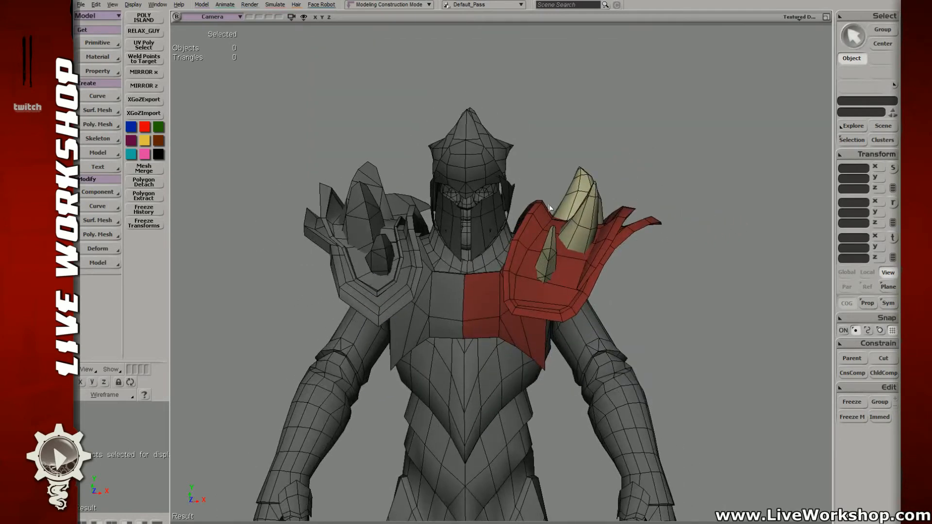
pyautogui.click(554, 205)
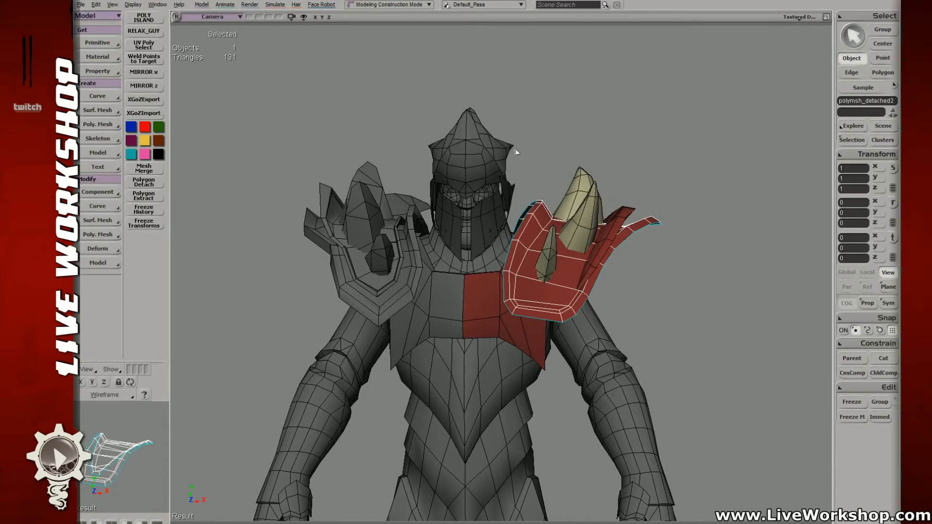
pyautogui.press('s')
pyautogui.moveTo(612, 228); pyautogui.dragTo(609, 229)
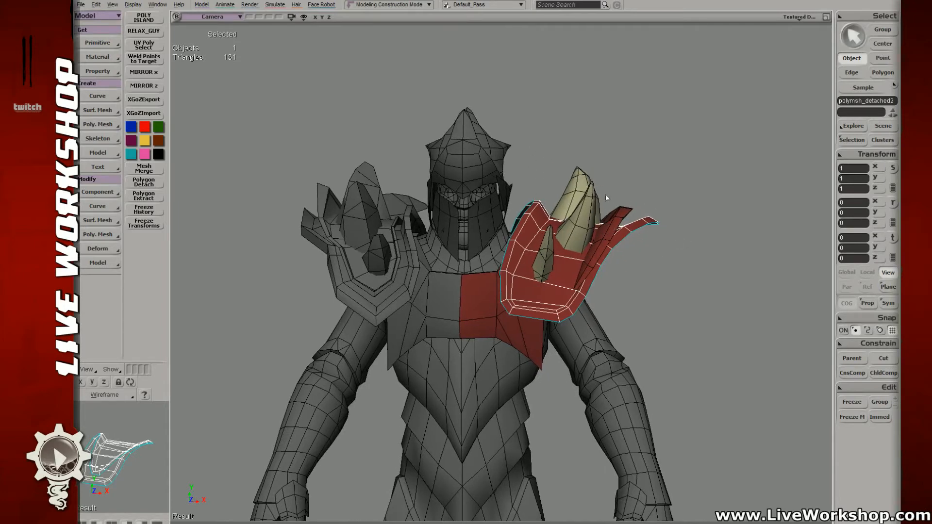
pyautogui.moveTo(523, 215); pyautogui.dragTo(537, 193, button='right')
pyautogui.press('u')
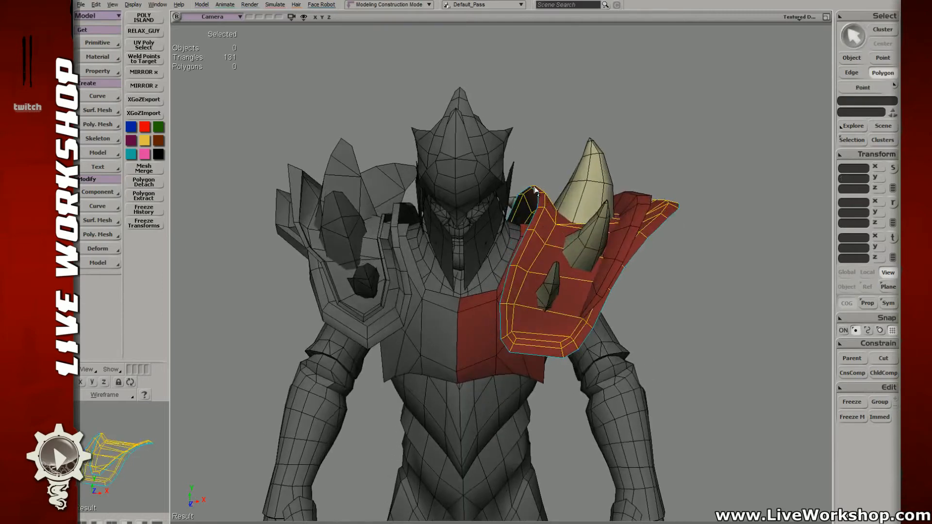
pyautogui.moveTo(537, 193); pyautogui.dragTo(547, 212)
pyautogui.press('s')
pyautogui.moveTo(547, 211); pyautogui.dragTo(546, 192, button='right')
pyautogui.press('v')
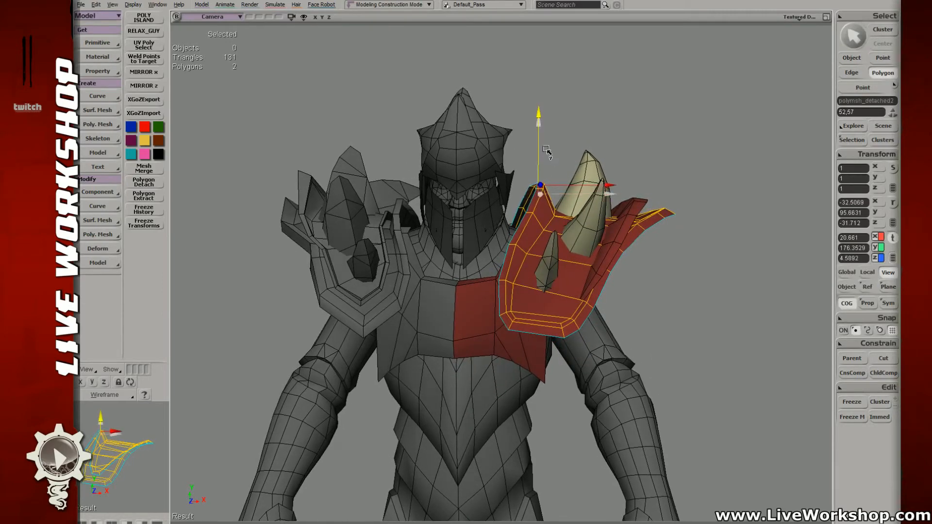
pyautogui.moveTo(543, 154); pyautogui.dragTo(542, 135)
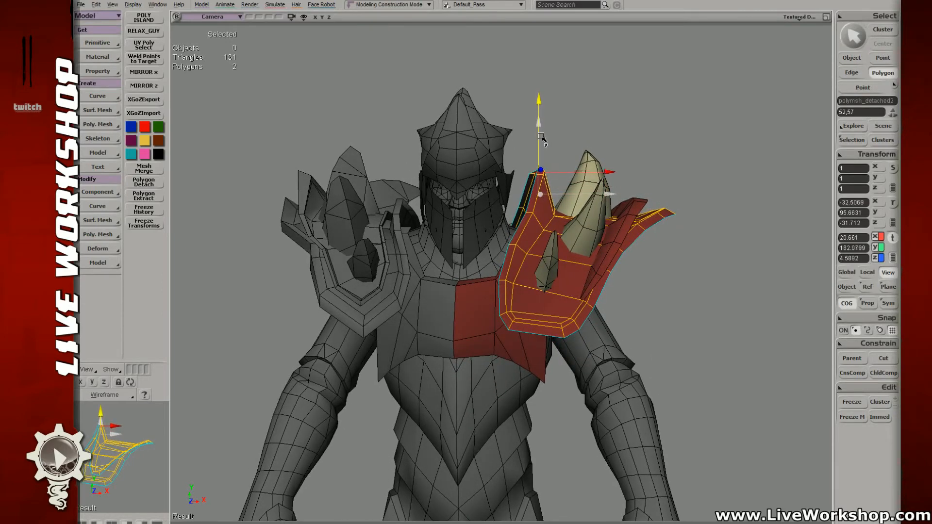
# - Raise the four points just below the front of the pad's neck-side peak to about Y 172
pyautogui.press('t')
pyautogui.moveTo(515, 191); pyautogui.dragTo(535, 213)
pyautogui.press('s')
pyautogui.moveTo(534, 213); pyautogui.dragTo(534, 208, button='right')
pyautogui.press('v')
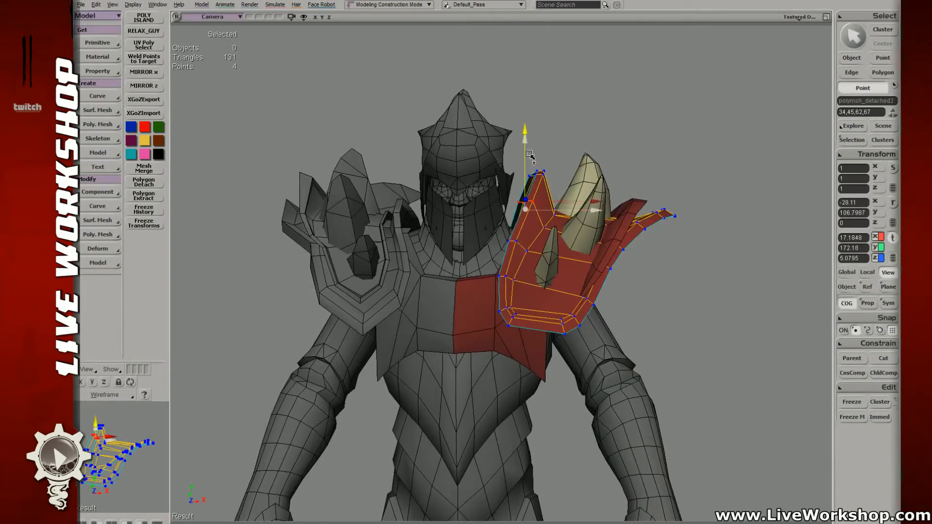
pyautogui.moveTo(530, 155); pyautogui.dragTo(529, 147)
# - Raise the next row of four points down the neck-side rim to about Y 167
pyautogui.press('s')
pyautogui.moveTo(507, 245)
pyautogui.mouseDown(button='right')
pyautogui.moveTo(522, 249)
pyautogui.moveTo(470, 245)
pyautogui.mouseUp(button='right')
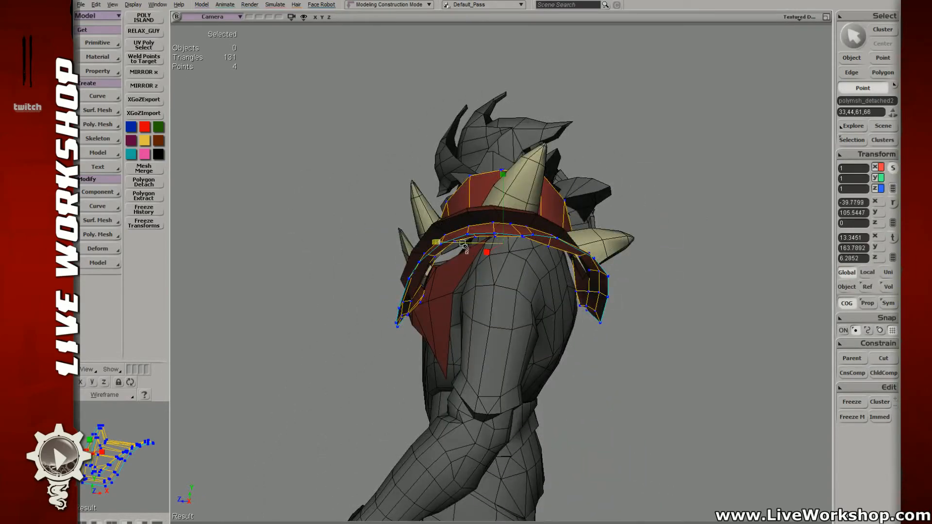
pyautogui.press('s')
pyautogui.moveTo(456, 244); pyautogui.dragTo(534, 204, button='right')
pyautogui.press('v')
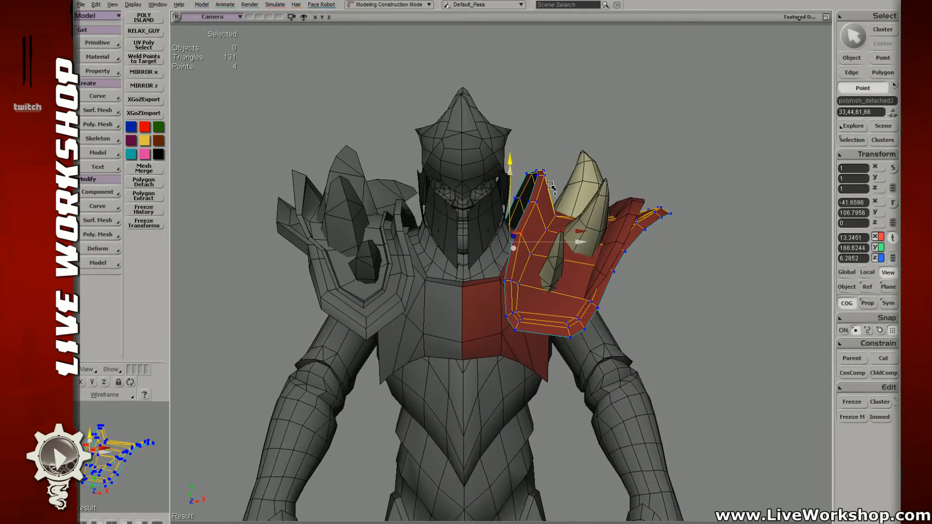
pyautogui.press('space')
# - Lower the two polygons at the top of the neck-side peak to about Y 181
pyautogui.scroll(-4, 625, 131)
pyautogui.click(529, 212)
pyautogui.press('s')
pyautogui.moveTo(528, 212); pyautogui.dragTo(469, 262, button='right')
pyautogui.moveTo(401, 260); pyautogui.dragTo(504, 212, button='right')
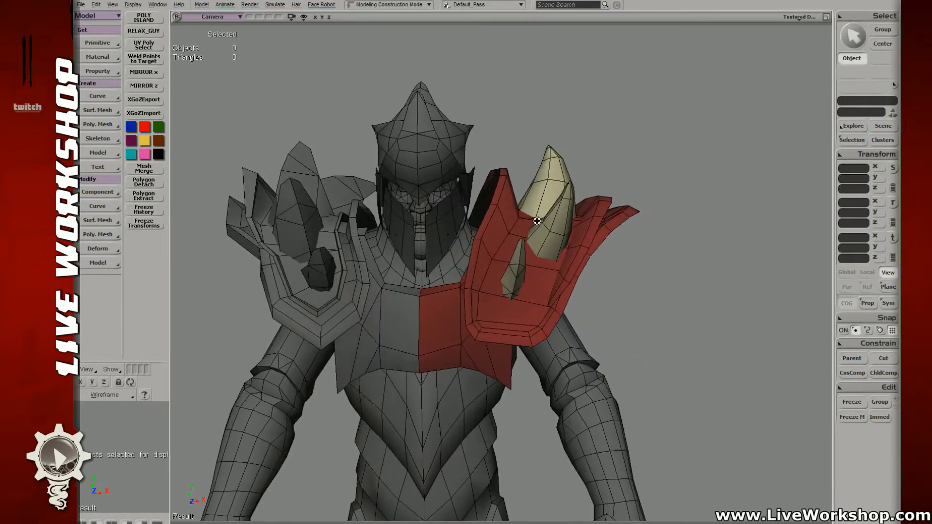
pyautogui.click(504, 212)
pyautogui.press('u')
pyautogui.moveTo(498, 169); pyautogui.dragTo(503, 173)
pyautogui.moveTo(503, 173); pyautogui.dragTo(502, 144, button='right')
pyautogui.press('v')
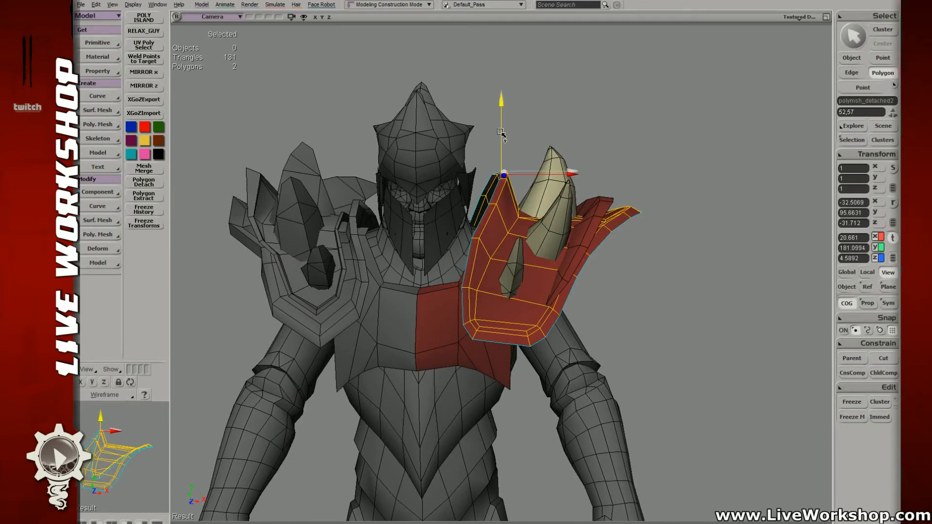
pyautogui.press('Escape')
pyautogui.press('t')
pyautogui.press('space')
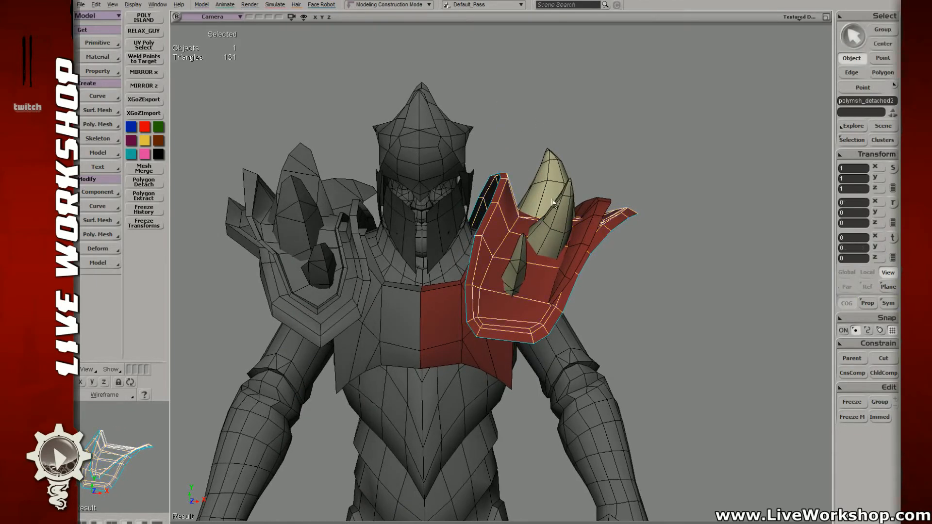
# - Deselect the pad and examine the whole character's shoulder silhouette from above, from an angle and from behind
pyautogui.moveTo(513, 134); pyautogui.dragTo(306, 144, button='middle')
pyautogui.moveTo(463, 194); pyautogui.dragTo(468, 248, button='right')
pyautogui.click(512, 179)
pyautogui.moveTo(512, 179); pyautogui.dragTo(580, 251, button='right')
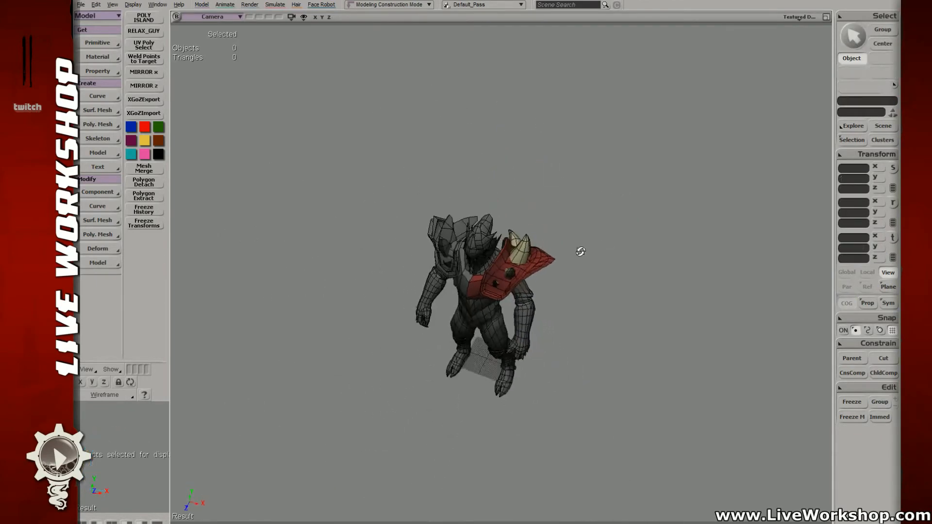
pyautogui.moveTo(489, 259); pyautogui.dragTo(537, 263, button='right')
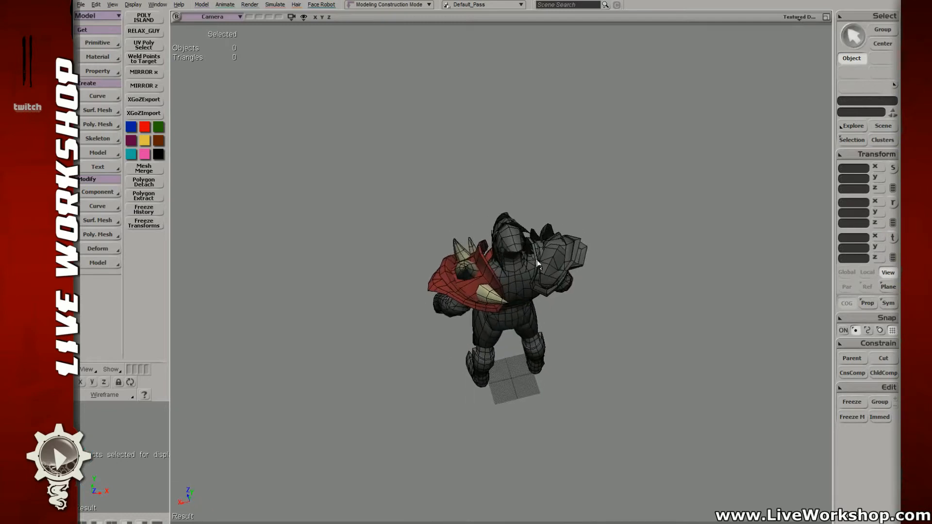
pyautogui.moveTo(537, 263); pyautogui.dragTo(588, 258, button='middle')
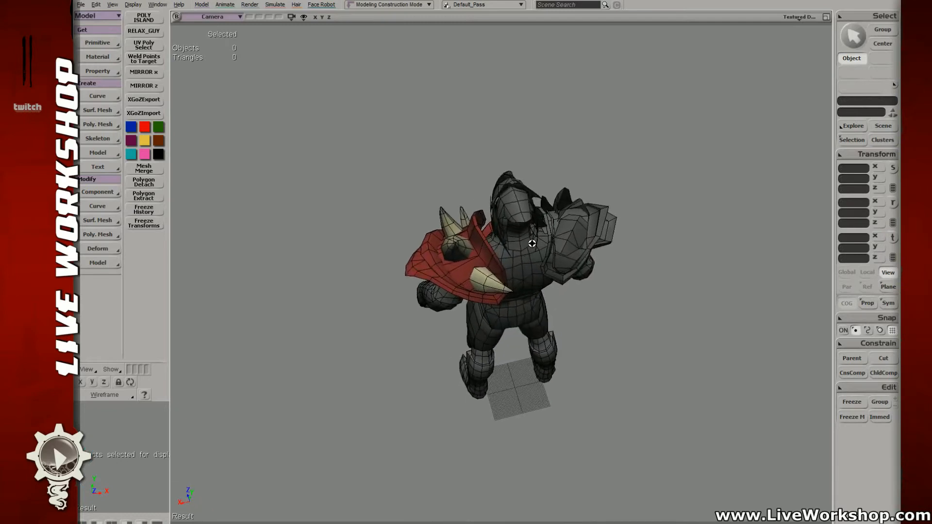
pyautogui.moveTo(532, 244); pyautogui.dragTo(717, 227, button='right')
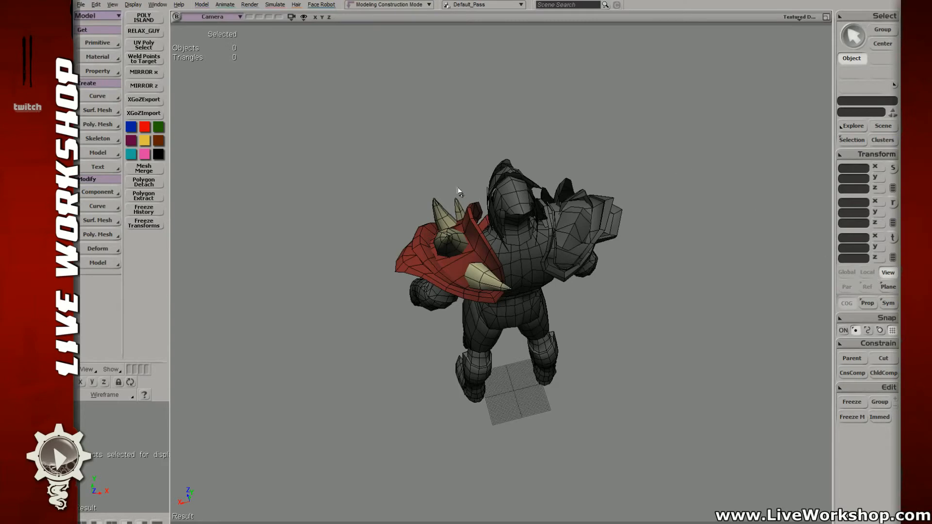
pyautogui.moveTo(468, 204); pyautogui.dragTo(558, 227, button='middle')
pyautogui.moveTo(557, 227); pyautogui.dragTo(528, 179, button='right')
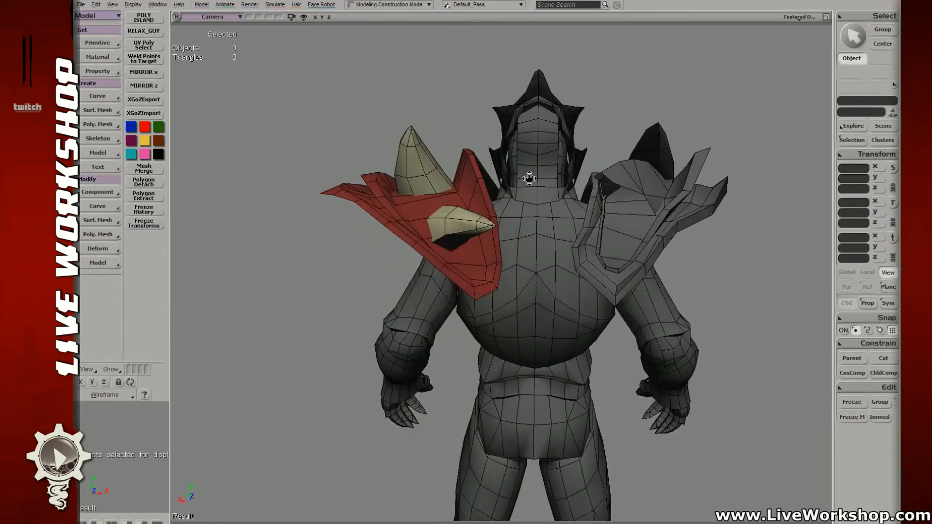
pyautogui.moveTo(528, 179); pyautogui.dragTo(538, 176, button='middle')
pyautogui.moveTo(538, 176); pyautogui.dragTo(552, 207)
pyautogui.moveTo(553, 207); pyautogui.dragTo(570, 223, button='middle')
# - Reposition the trim edges on the back of the pad's neck-side rim, just below the peak
pyautogui.press('space')
pyautogui.click(505, 225)
pyautogui.press('t')
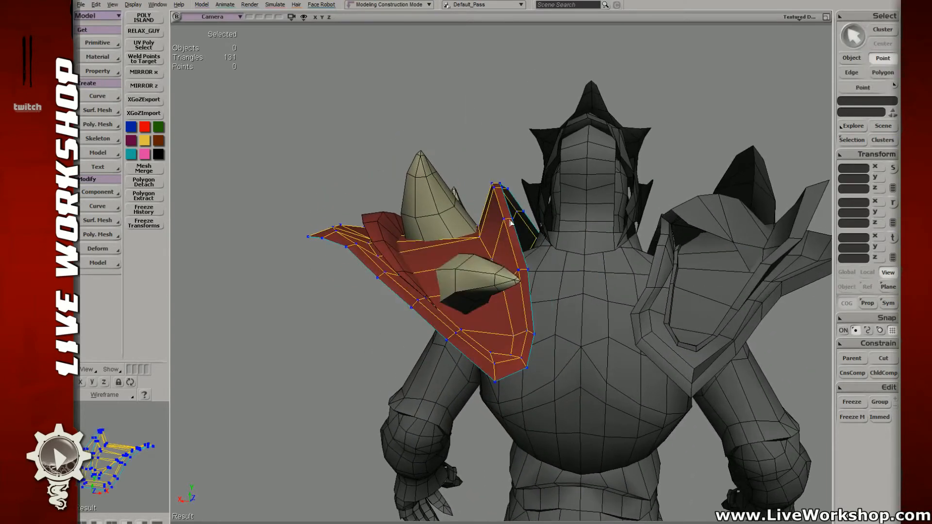
pyautogui.press('e')
pyautogui.click(506, 219)
pyautogui.press('v')
pyautogui.moveTo(487, 219); pyautogui.dragTo(487, 220)
pyautogui.press('e')
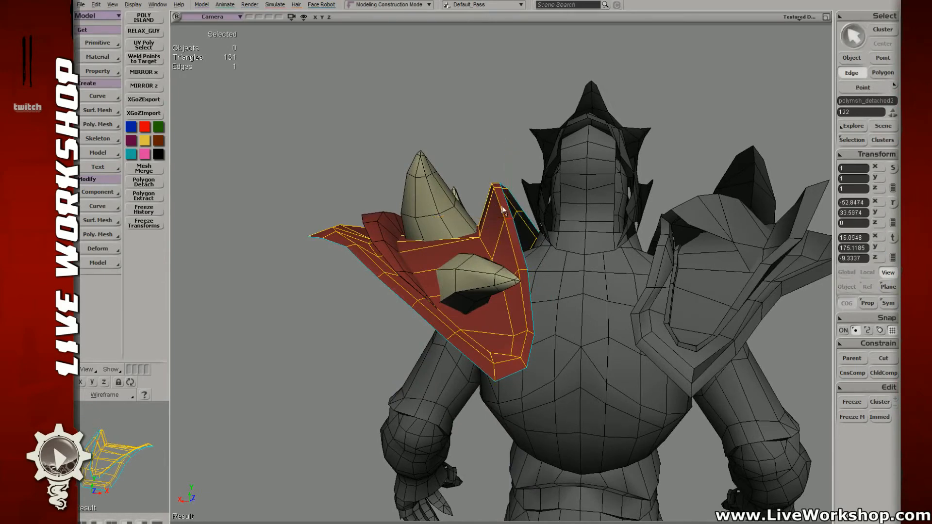
pyautogui.click(520, 266)
# - Move the inner trim points down the back of the neck-side rim to even out the trim's width
pyautogui.press('t')
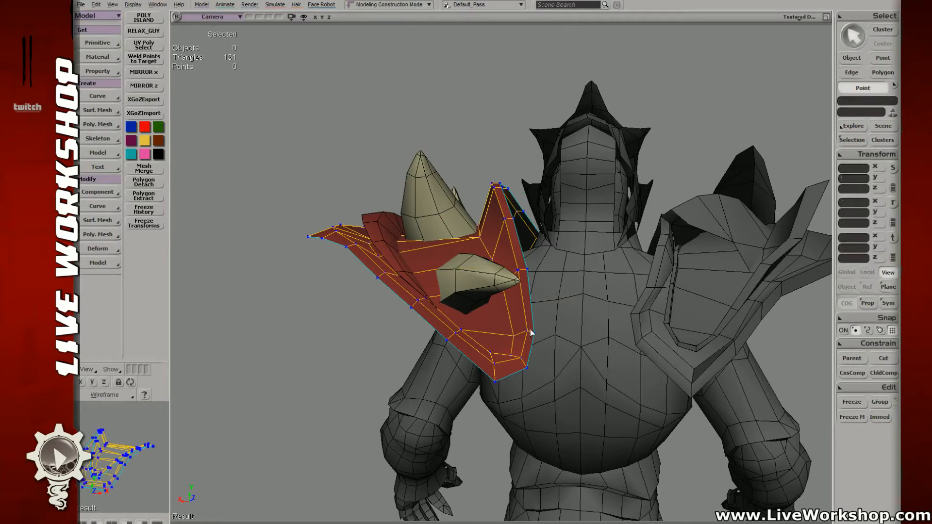
pyautogui.click(528, 332)
pyautogui.click(511, 355)
pyautogui.press('v')
pyautogui.moveTo(512, 355); pyautogui.dragTo(514, 333)
pyautogui.click(513, 335)
pyautogui.press('v')
pyautogui.click(504, 208)
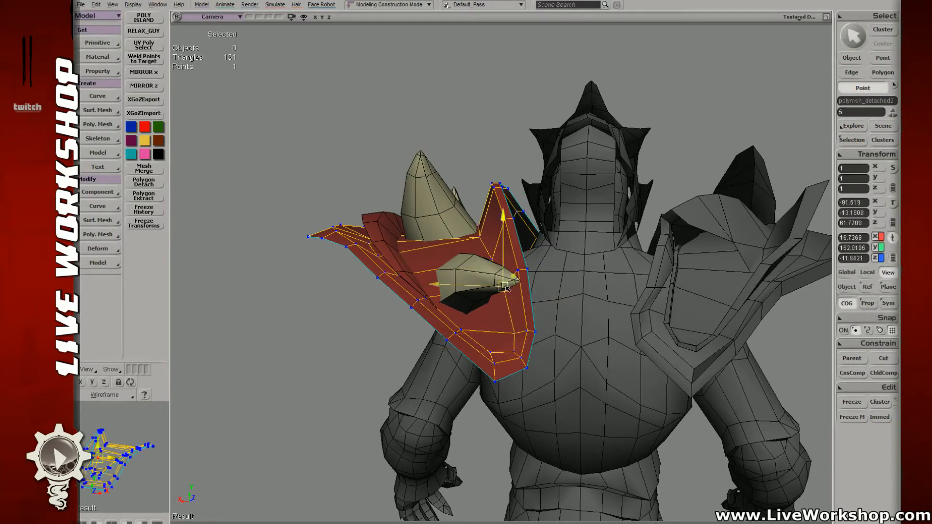
pyautogui.click(527, 362)
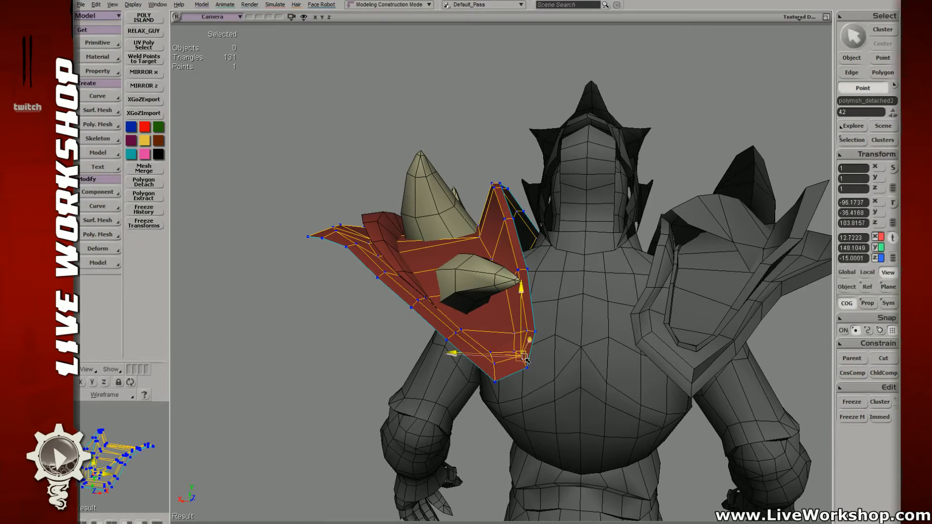
pyautogui.press('v')
pyautogui.moveTo(530, 364); pyautogui.dragTo(516, 316)
pyautogui.press('s')
pyautogui.moveTo(516, 316); pyautogui.dragTo(502, 309, button='middle')
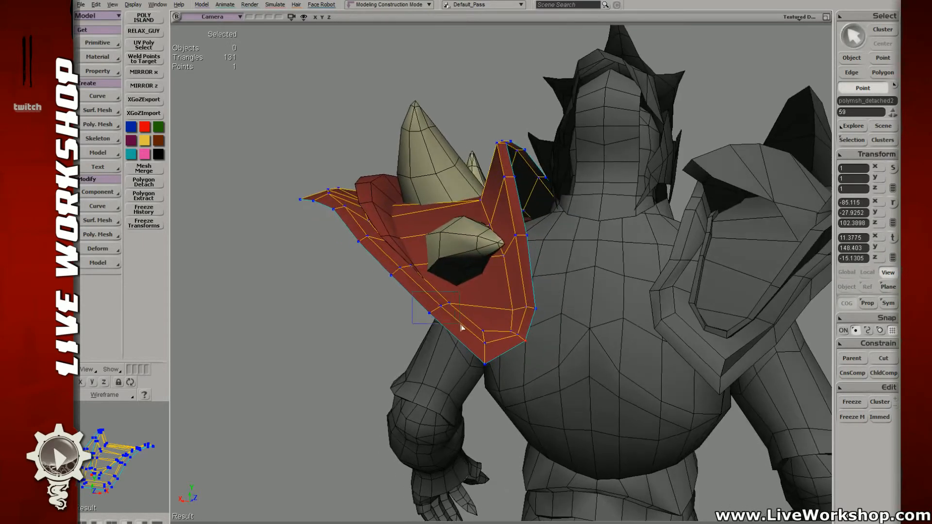
# - Pull the inner and outer tip points of the pad's lower back corner up and outward to blunt the corner
pyautogui.moveTo(462, 328); pyautogui.dragTo(478, 361)
pyautogui.press('v')
pyautogui.click(486, 345)
pyautogui.press('v')
pyautogui.click(487, 367)
pyautogui.press('v')
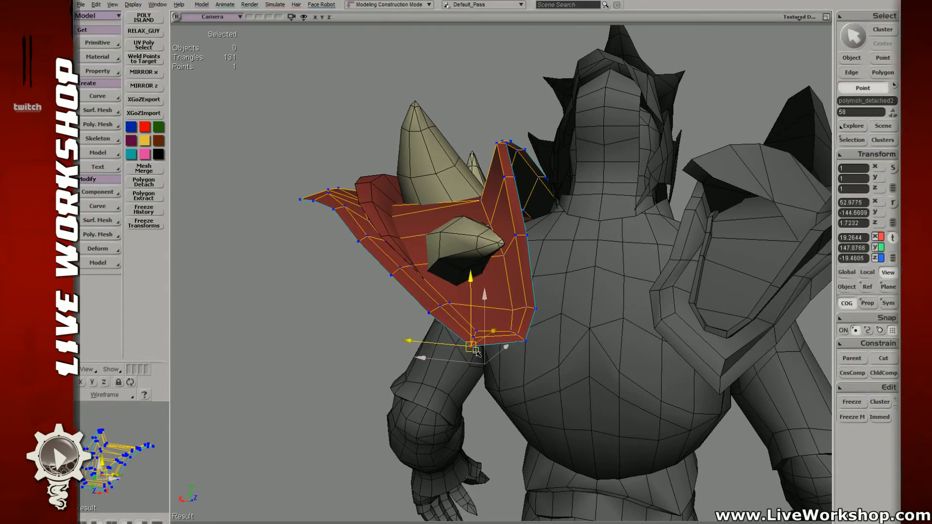
# - Split the trim edges across the lower back corner at ratio 50 with Connect on and pull the new points down
pyautogui.press('space')
pyautogui.press('e')
pyautogui.press('.')
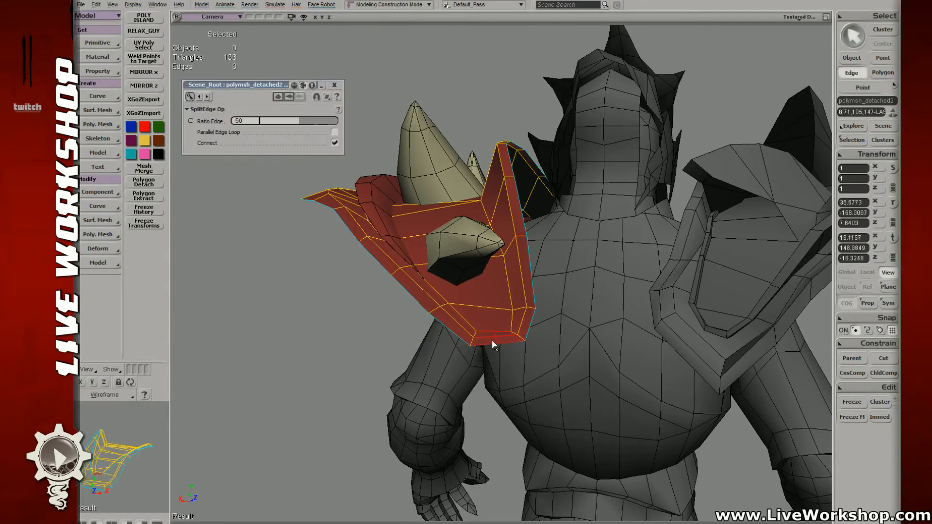
pyautogui.press('t')
pyautogui.moveTo(489, 324); pyautogui.dragTo(501, 350)
pyautogui.press('v')
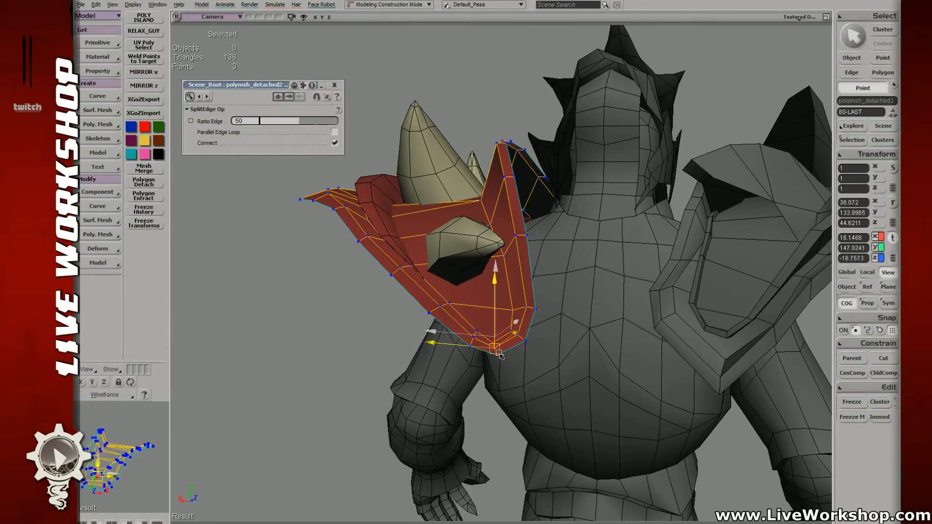
pyautogui.press('v')
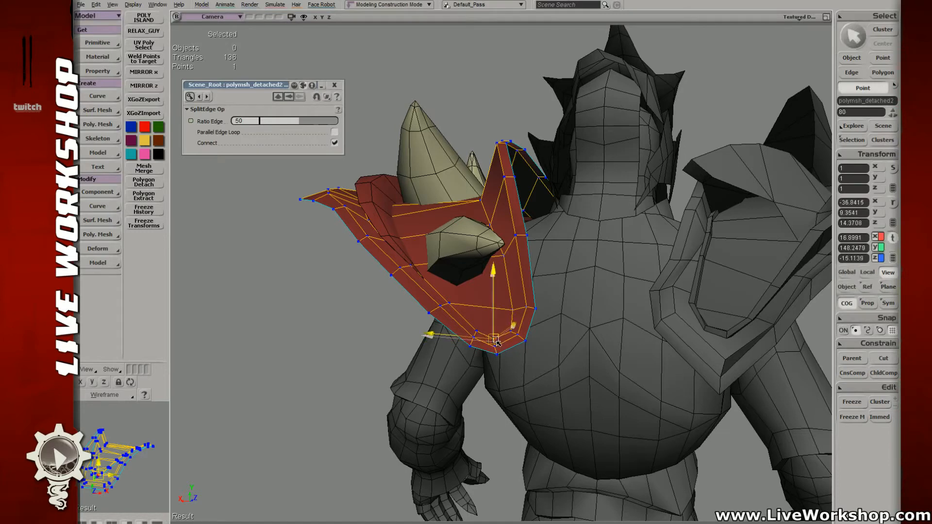
# - Adjust the newly added points of the lower back corner one by one to shape its rounded tip
pyautogui.press('t')
pyautogui.click(495, 345)
pyautogui.press('v')
pyautogui.press('t')
pyautogui.click(496, 353)
pyautogui.press('v')
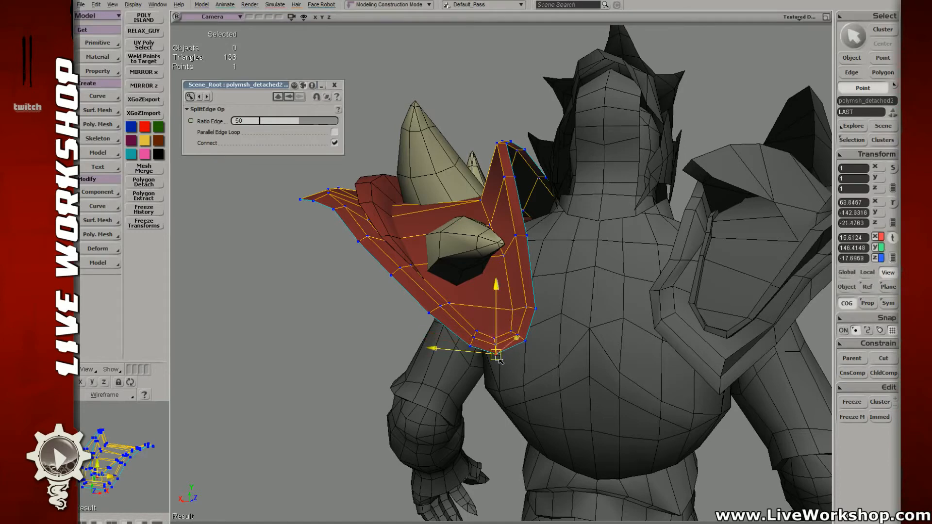
pyautogui.press('t')
pyautogui.moveTo(497, 354); pyautogui.dragTo(514, 327)
# - Move the points at the neck-side end of the lower back corner up toward the spine
pyautogui.press('t')
pyautogui.click(519, 336)
pyautogui.press('v')
pyautogui.press('t')
pyautogui.press('v')
pyautogui.press('t')
pyautogui.moveTo(505, 319); pyautogui.dragTo(540, 353)
pyautogui.press('v')
# - Tweak the trim points just above the lower back corner and behind the back spike to smooth the rim
pyautogui.press('t')
pyautogui.moveTo(507, 304); pyautogui.dragTo(519, 315)
pyautogui.press('v')
pyautogui.press('v')
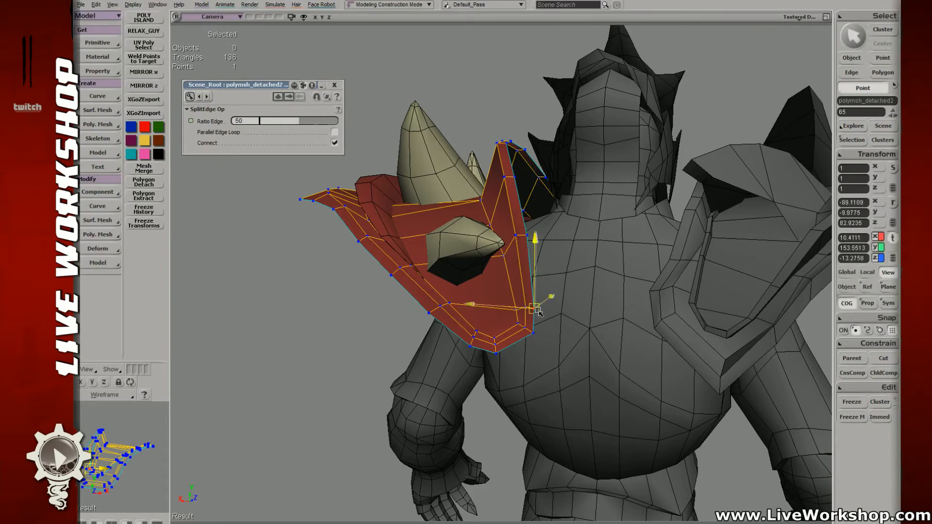
pyautogui.click(532, 331)
pyautogui.press('m')
pyautogui.moveTo(525, 329); pyautogui.dragTo(517, 307)
pyautogui.press('m')
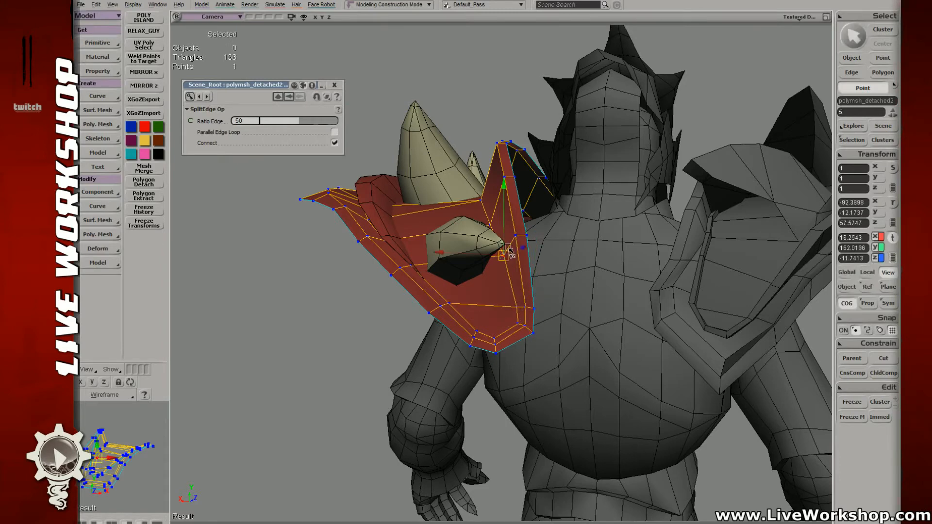
# - Shift the trim edges below the back of the peak and move the two trim polygons above the lower corner toward the spine
pyautogui.press('e')
pyautogui.click(512, 179)
pyautogui.press('v')
pyautogui.moveTo(514, 179); pyautogui.dragTo(509, 180)
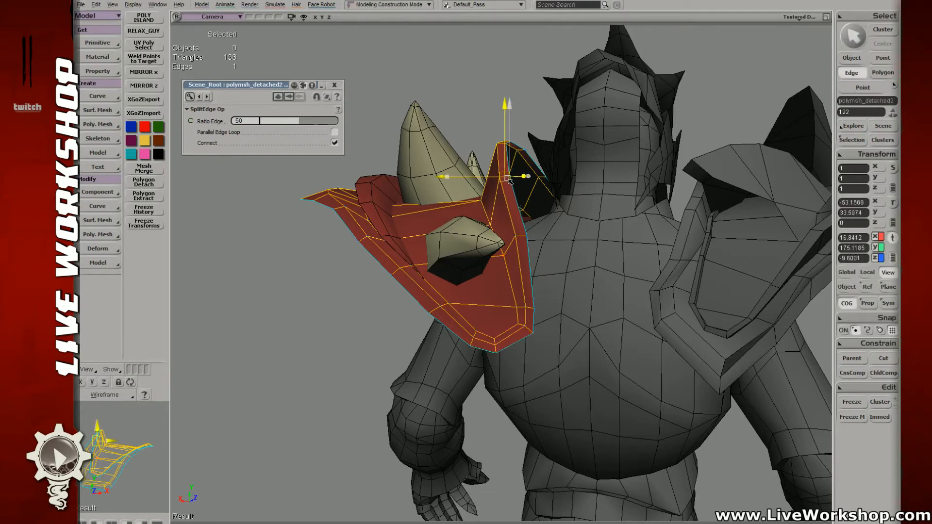
pyautogui.click(520, 234)
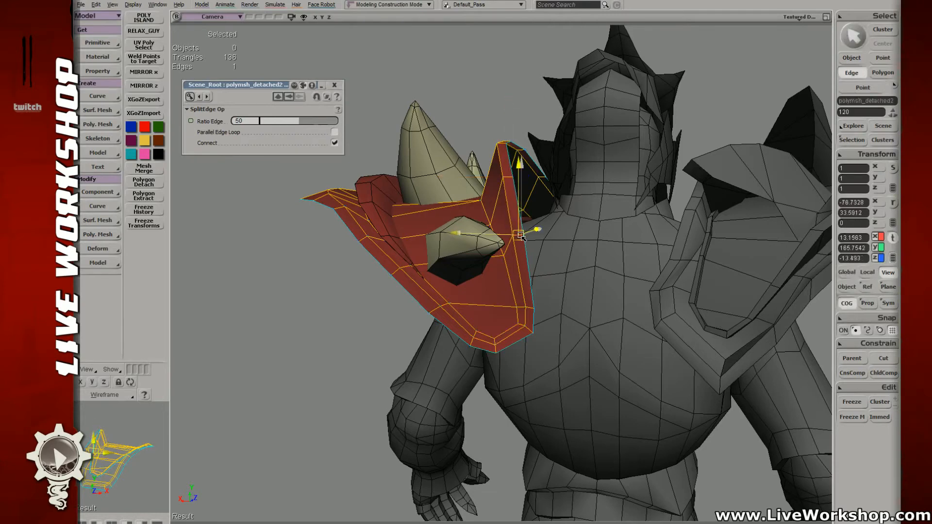
pyautogui.press('u')
pyautogui.moveTo(525, 303)
pyautogui.mouseDown()
pyautogui.moveTo(531, 324)
pyautogui.moveTo(534, 316)
pyautogui.mouseUp()
pyautogui.press('v')
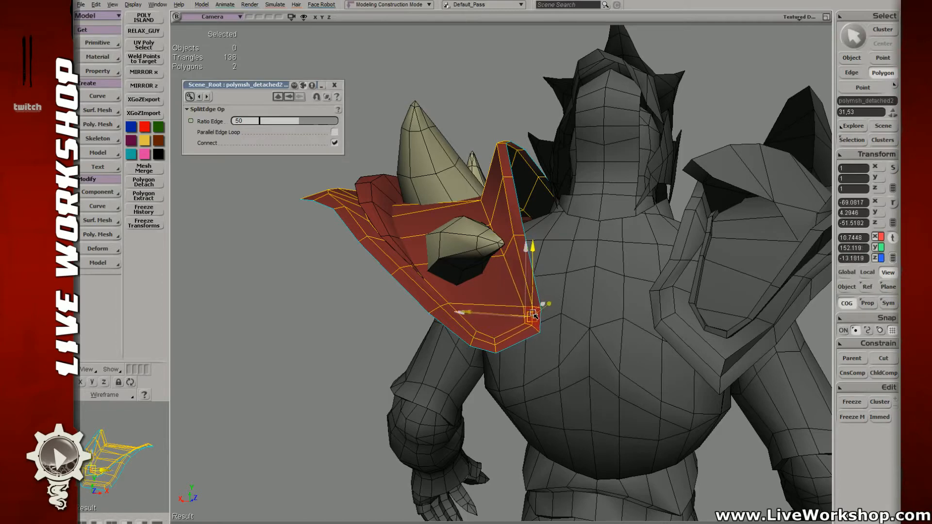
# - Move the lower back corner's tip points and the three points at its outer end down and toward the spine
pyautogui.press('t')
pyautogui.press('v')
pyautogui.moveTo(503, 351); pyautogui.dragTo(508, 359)
pyautogui.press('space')
pyautogui.press('v')
pyautogui.moveTo(465, 328); pyautogui.dragTo(480, 349)
pyautogui.press('v')
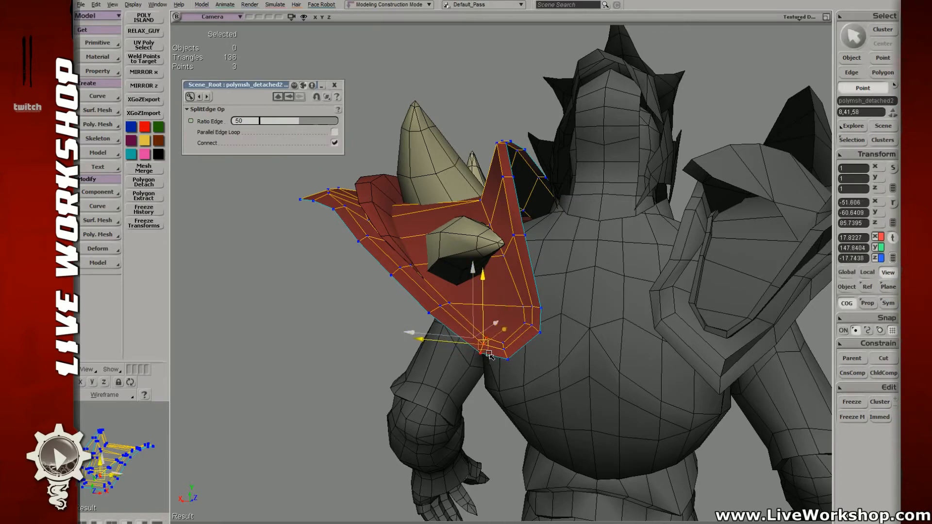
# - Add new edges across the pad's upper surface from the outer trim to the base of the neck-side rim
pyautogui.press('space')
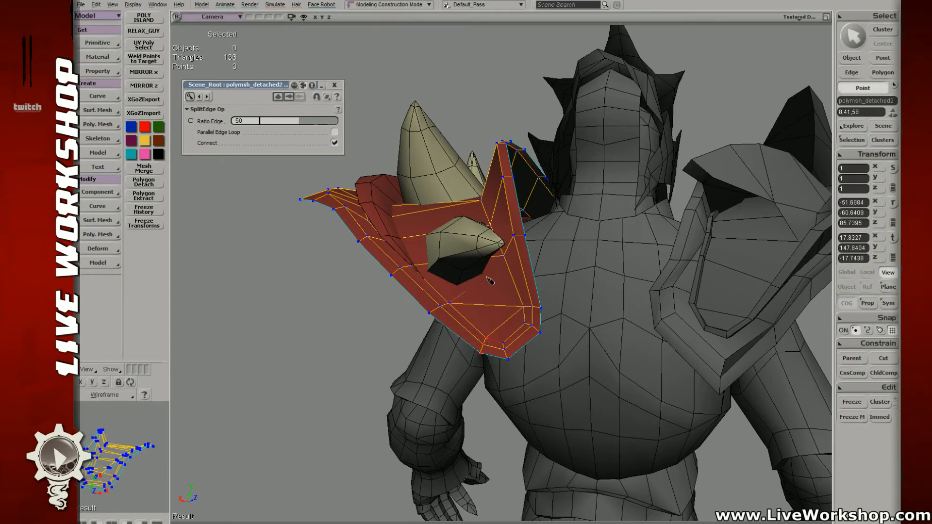
pyautogui.press('e')
pyautogui.moveTo(497, 308); pyautogui.dragTo(427, 293, button='middle')
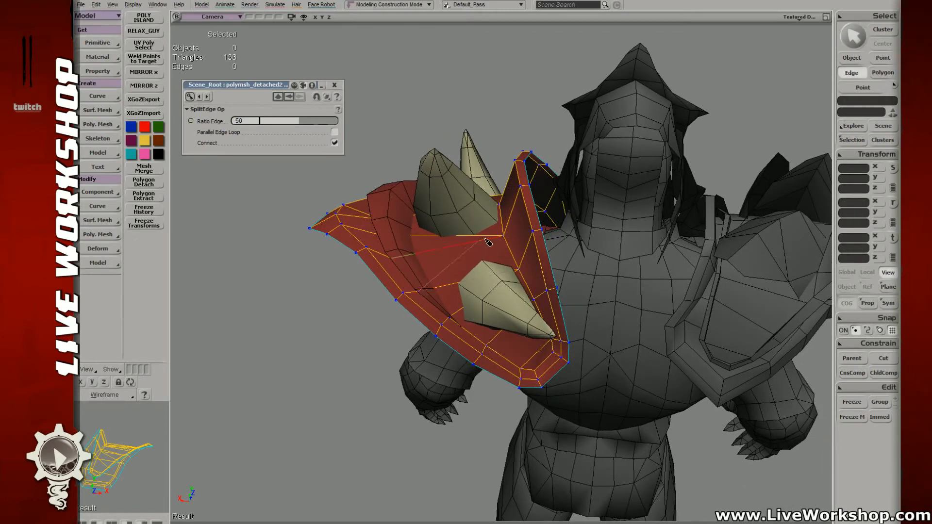
pyautogui.click(456, 294)
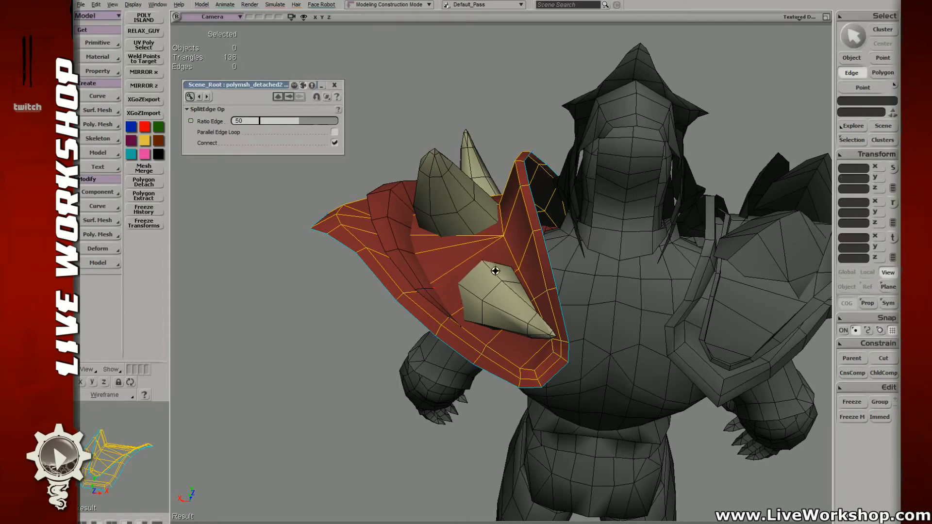
pyautogui.moveTo(495, 270); pyautogui.dragTo(511, 259, button='middle')
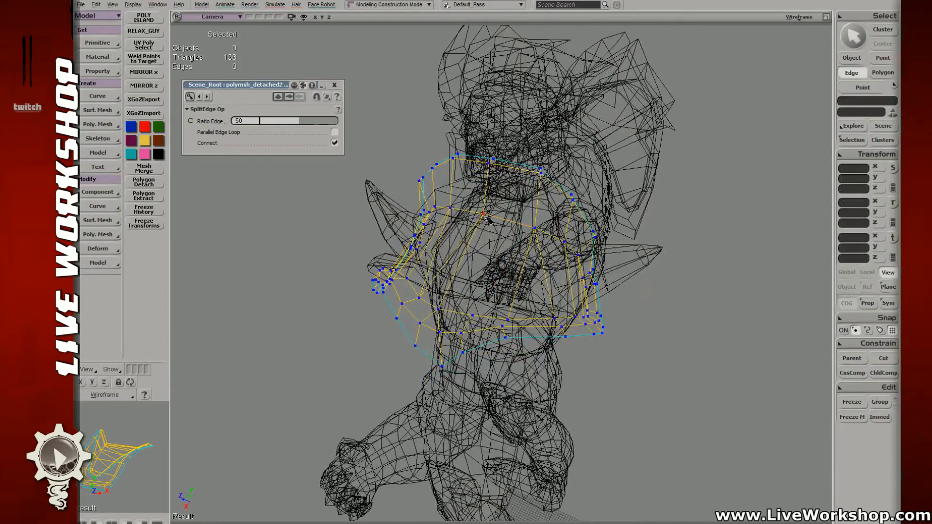
pyautogui.moveTo(533, 293)
pyautogui.mouseDown(button='middle')
pyautogui.moveTo(536, 266)
pyautogui.moveTo(393, 225)
pyautogui.moveTo(358, 304)
pyautogui.mouseUp(button='middle')
pyautogui.press('space')
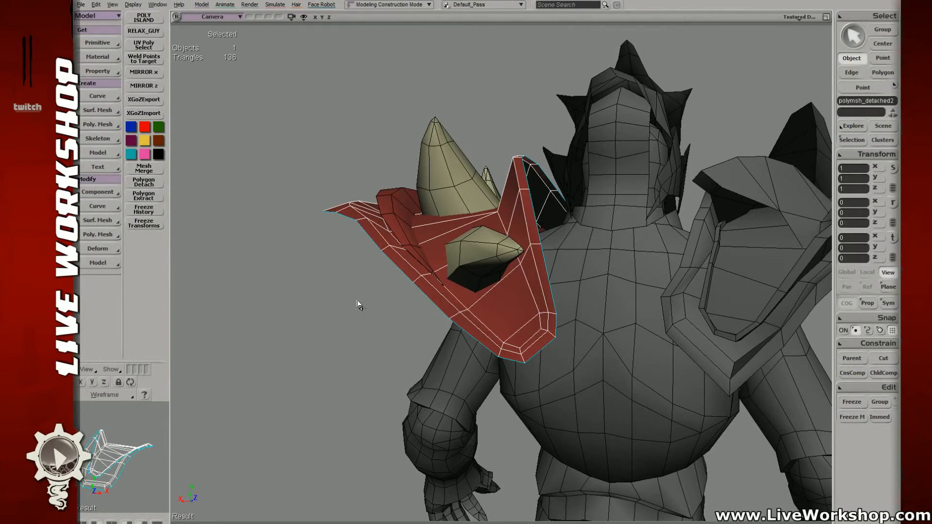
pyautogui.moveTo(388, 298); pyautogui.dragTo(499, 213, button='middle')
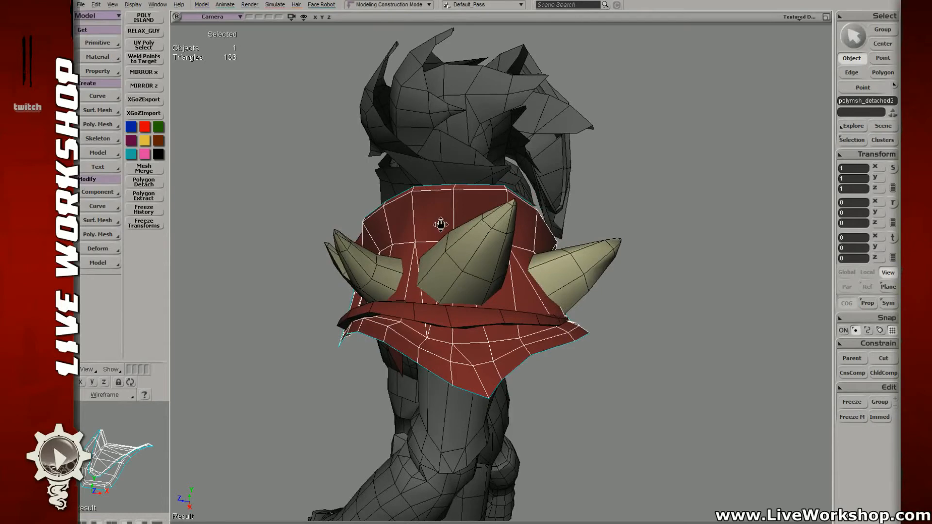
pyautogui.moveTo(441, 224)
pyautogui.mouseDown(button='middle')
pyautogui.moveTo(452, 246)
pyautogui.moveTo(427, 223)
pyautogui.moveTo(476, 241)
pyautogui.moveTo(431, 222)
pyautogui.mouseUp(button='middle')
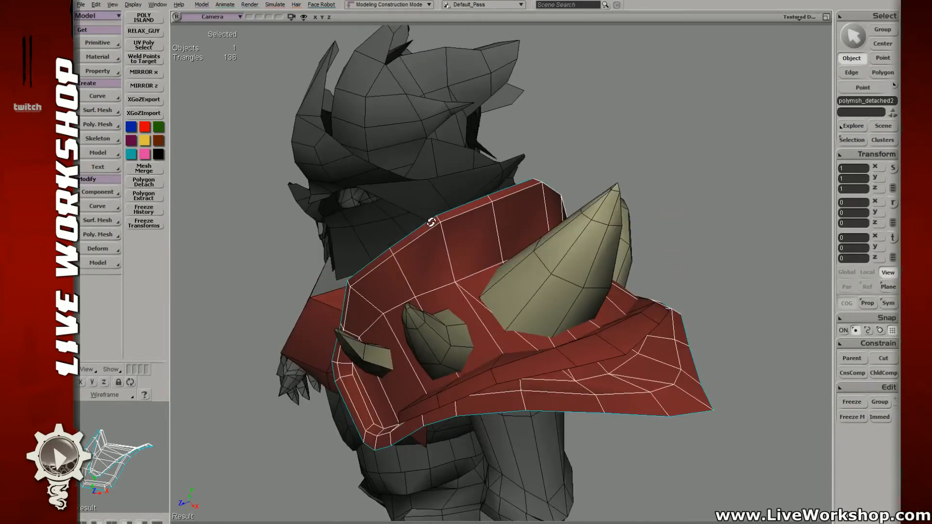
# - Move the two tip points at the pad's outermost corner slightly outward and down
pyautogui.moveTo(397, 261); pyautogui.dragTo(488, 240, button='middle')
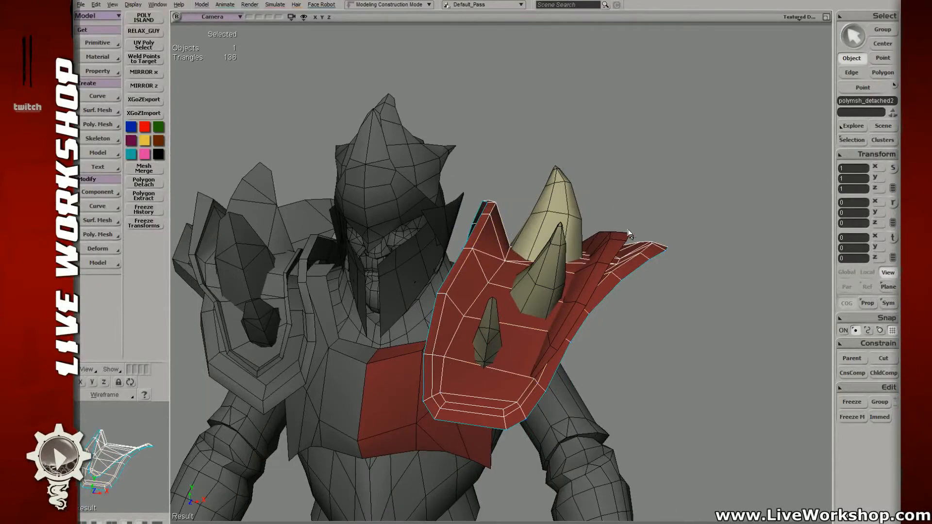
pyautogui.moveTo(618, 267); pyautogui.dragTo(507, 299, button='middle')
pyautogui.press('e')
pyautogui.press('v')
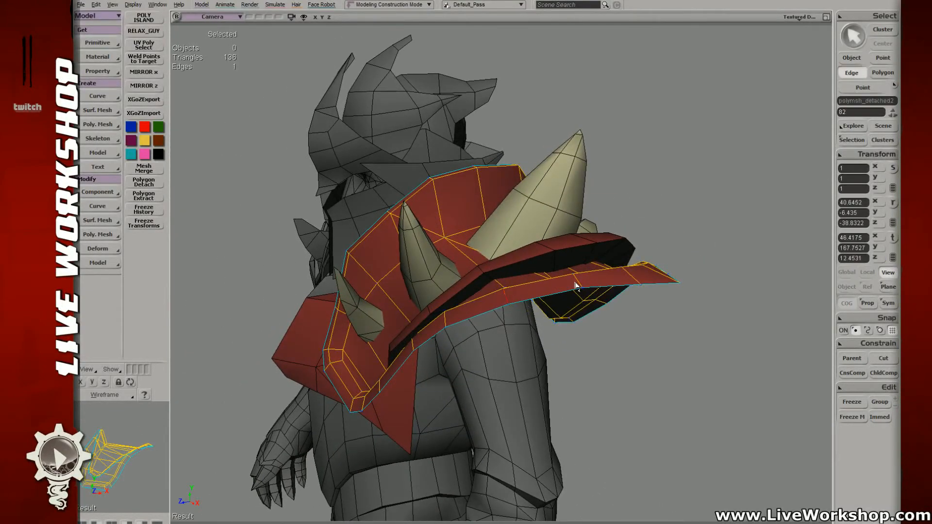
pyautogui.moveTo(593, 285); pyautogui.dragTo(581, 254, button='middle')
pyautogui.press('v')
pyautogui.press('t')
pyautogui.click(579, 259)
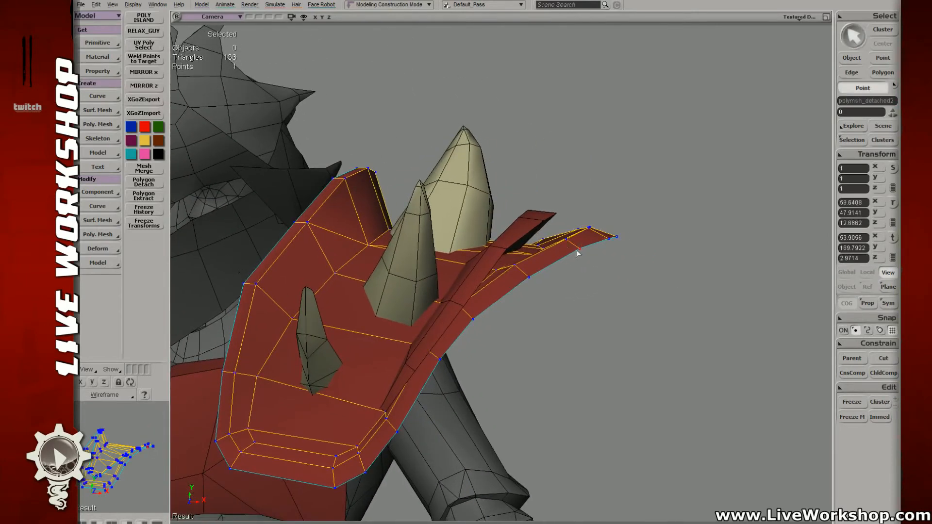
pyautogui.press('v')
pyautogui.keyDown('shift'); pyautogui.click(617, 244); pyautogui.keyUp('shift')
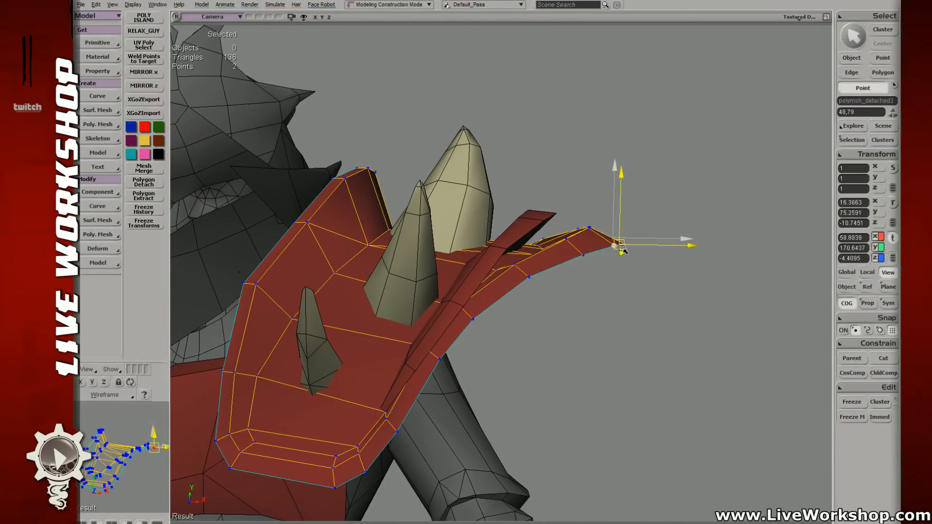
pyautogui.moveTo(623, 248); pyautogui.dragTo(622, 248)
# - Tweak the outer rim points behind the tip, working down toward the back corner, to smooth the rim's curve
pyautogui.press('s')
pyautogui.moveTo(622, 247); pyautogui.dragTo(451, 247, button='middle')
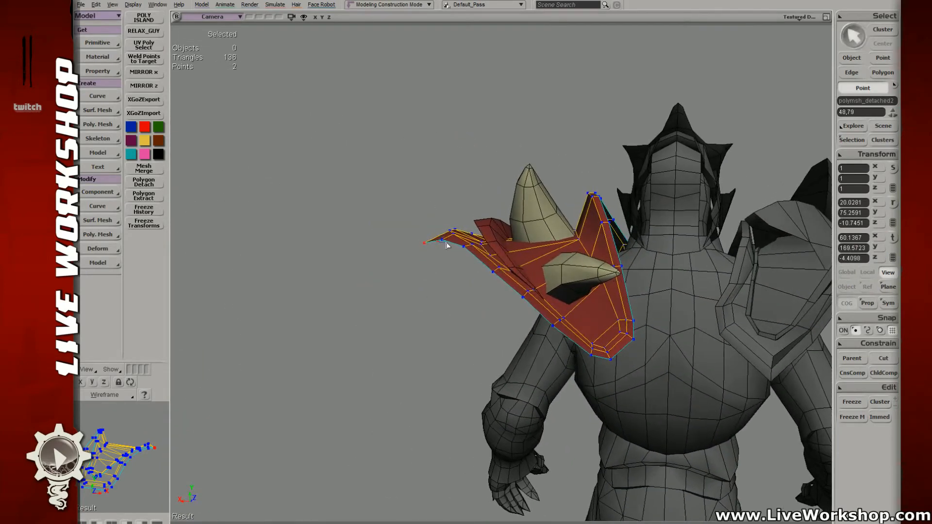
pyautogui.press('v')
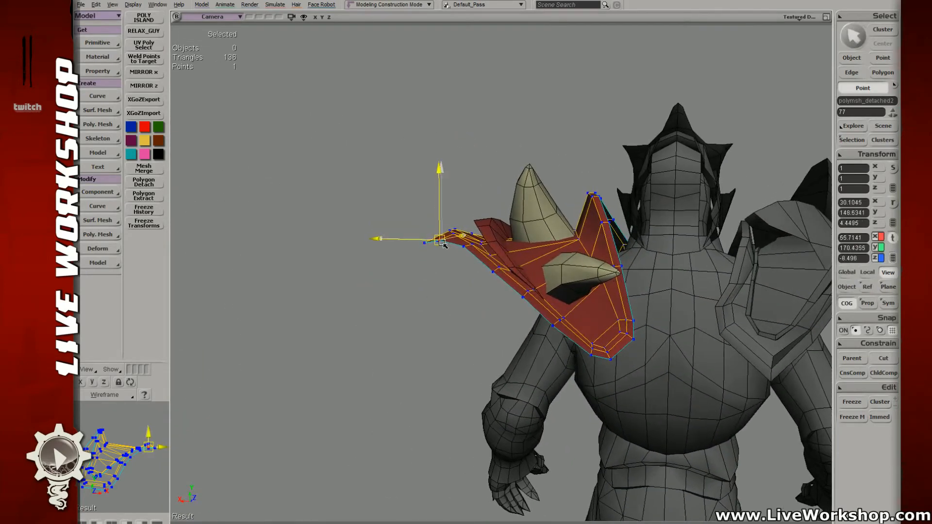
pyautogui.press('t')
pyautogui.click(464, 250)
pyautogui.press('v')
pyautogui.press('t')
pyautogui.moveTo(464, 257); pyautogui.dragTo(437, 244)
pyautogui.click(439, 241)
pyautogui.press('v')
pyautogui.press('t')
pyautogui.click(491, 274)
pyautogui.press('v')
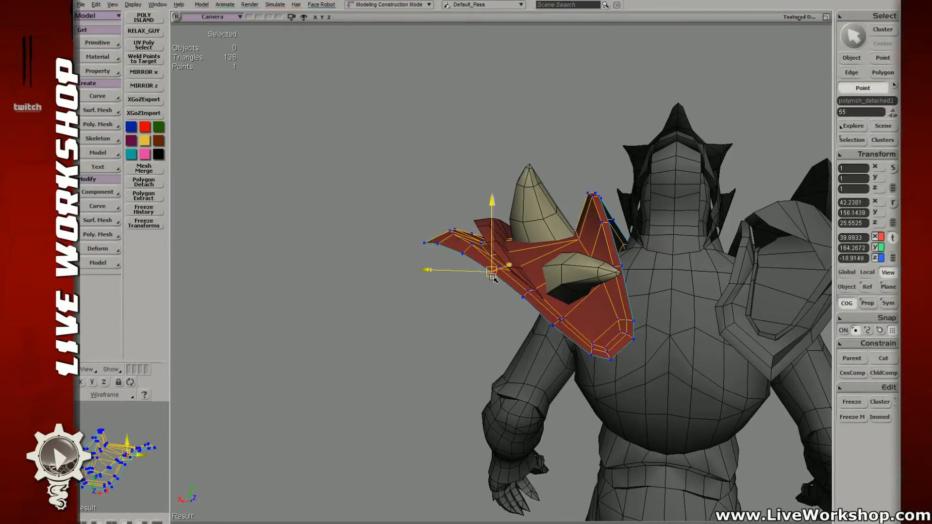
# - Undo the last point move on the outer rim and examine the rim's shape from above and behind
pyautogui.press('space')
pyautogui.click(459, 301)
pyautogui.press('s')
pyautogui.moveTo(456, 306); pyautogui.dragTo(418, 186, button='middle')
pyautogui.moveTo(418, 186); pyautogui.dragTo(561, 308, button='right')
pyautogui.hotkey('ctrl', 'z')
pyautogui.hotkey('ctrl', 'z')
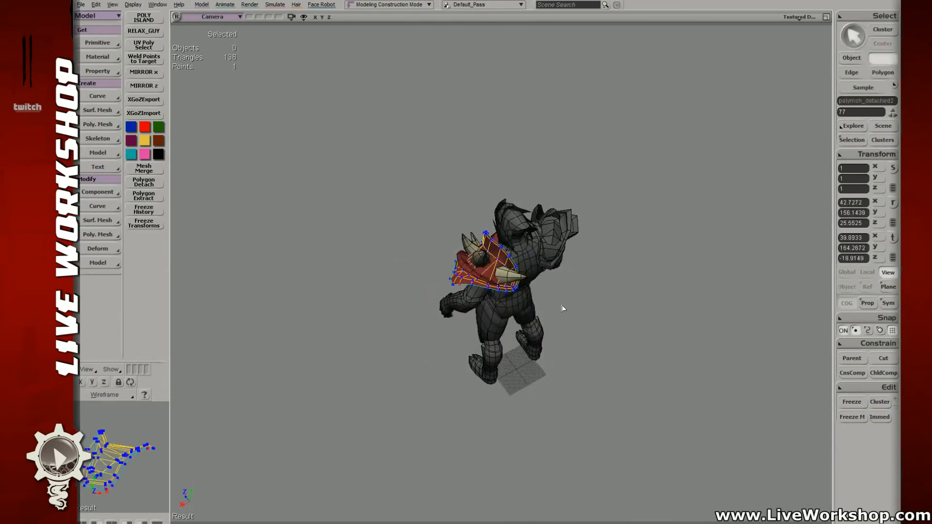
pyautogui.moveTo(553, 261); pyautogui.dragTo(641, 282, button='right')
pyautogui.moveTo(641, 282); pyautogui.dragTo(728, 326, button='middle')
pyautogui.moveTo(598, 287); pyautogui.dragTo(537, 293, button='right')
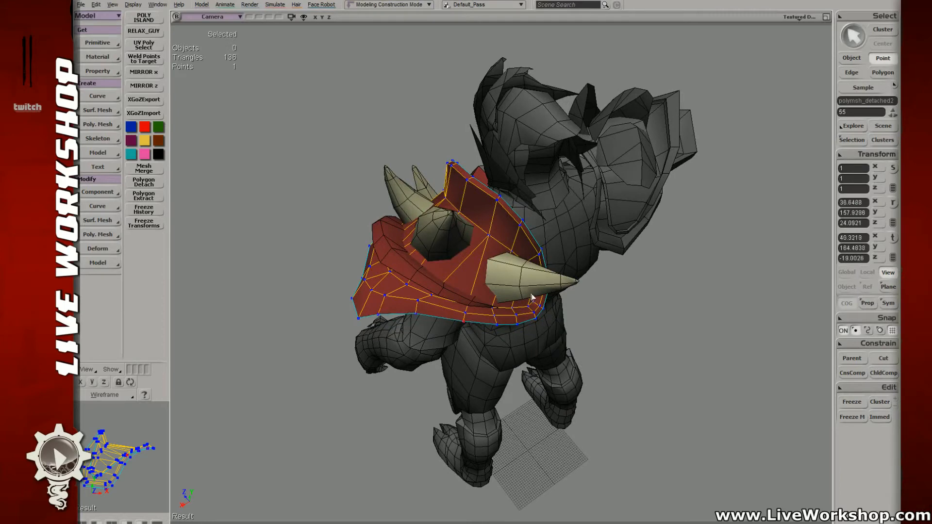
pyautogui.press('space')
pyautogui.moveTo(653, 338); pyautogui.dragTo(654, 340)
pyautogui.moveTo(653, 339); pyautogui.dragTo(358, 233, button='middle')
pyautogui.moveTo(358, 233); pyautogui.dragTo(399, 217, button='right')
pyautogui.moveTo(399, 217); pyautogui.dragTo(574, 237, button='middle')
pyautogui.click(574, 236)
pyautogui.press('e')
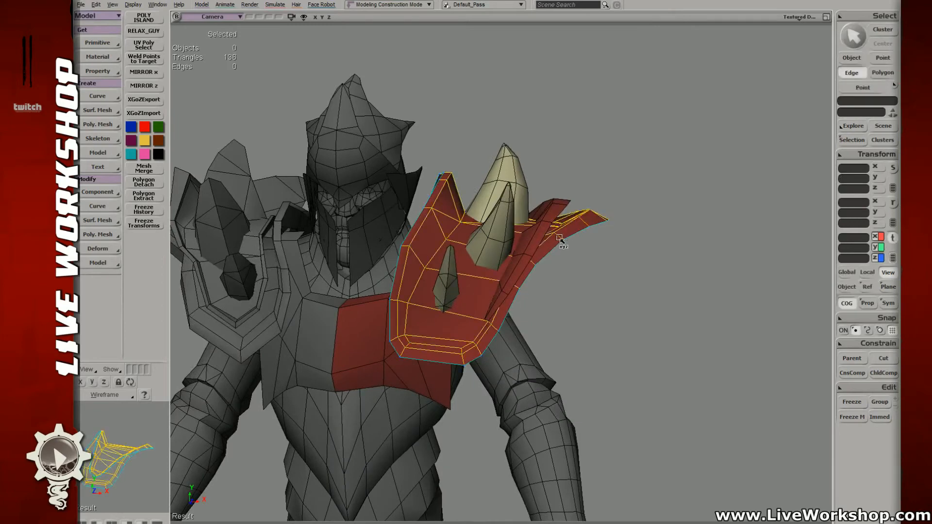
pyautogui.click(562, 236)
pyautogui.click(585, 221)
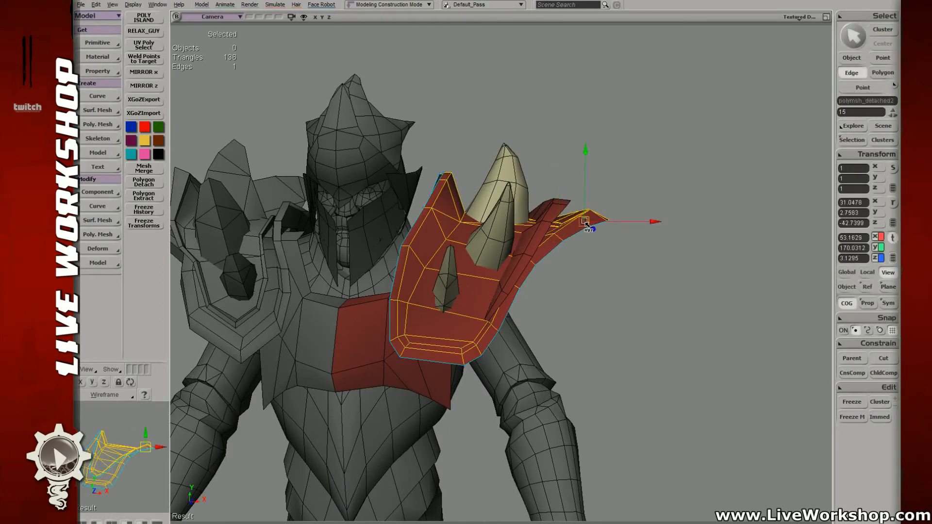
pyautogui.press('space')
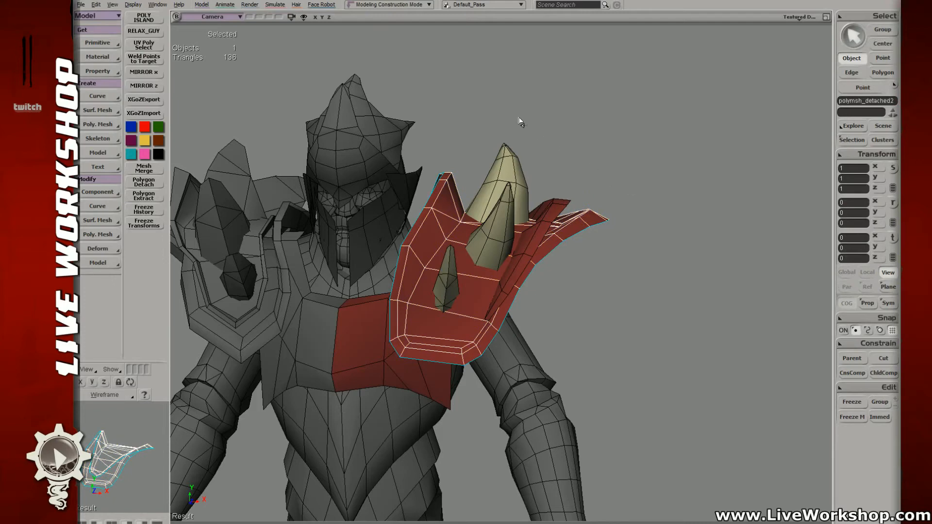
# - Adjust the points at the front lower end of the separate raised outer flap so it tapers into the pad surface
pyautogui.click(598, 106)
pyautogui.moveTo(544, 255); pyautogui.dragTo(577, 180)
pyautogui.moveTo(541, 242); pyautogui.dragTo(609, 250, button='middle')
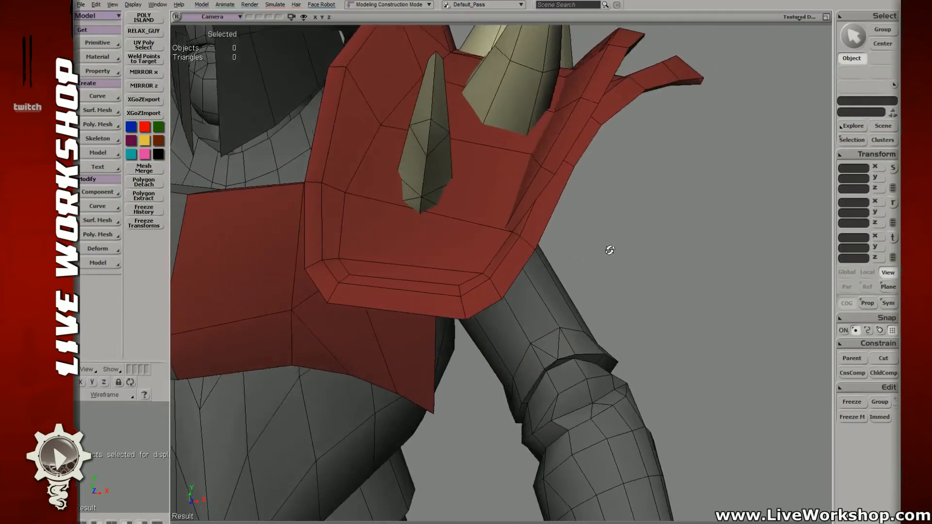
pyautogui.moveTo(610, 250); pyautogui.dragTo(588, 212, button='right')
pyautogui.click(678, 181)
pyautogui.press('t')
pyautogui.moveTo(663, 141); pyautogui.dragTo(721, 229)
pyautogui.press('f')
pyautogui.moveTo(583, 199)
pyautogui.mouseDown(button='right')
pyautogui.moveTo(560, 193)
pyautogui.moveTo(569, 229)
pyautogui.moveTo(551, 227)
pyautogui.moveTo(578, 229)
pyautogui.moveTo(562, 218)
pyautogui.mouseUp(button='right')
pyautogui.press('4')
pyautogui.press('6')
pyautogui.moveTo(561, 219); pyautogui.dragTo(446, 145, button='middle')
pyautogui.moveTo(446, 146); pyautogui.dragTo(429, 189)
pyautogui.press('m')
pyautogui.moveTo(542, 147); pyautogui.dragTo(487, 227, button='right')
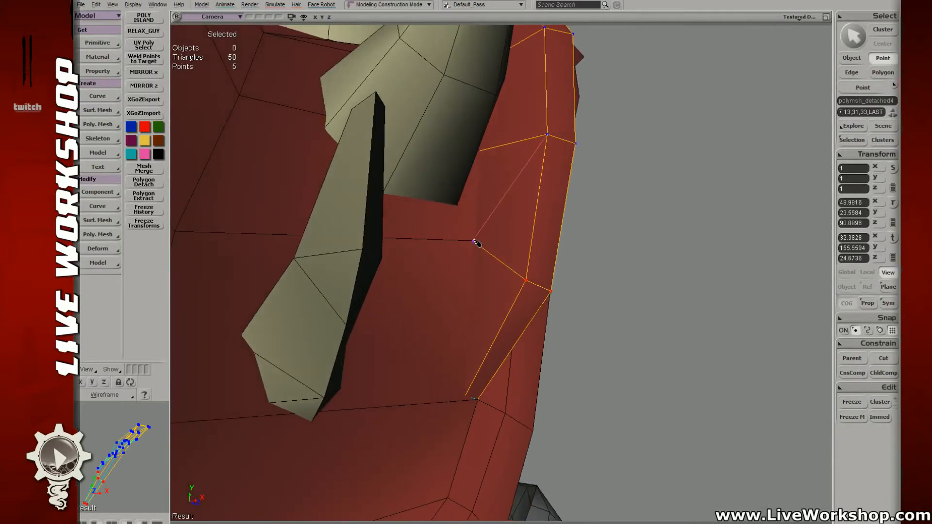
pyautogui.press('space')
# - Select the shoulder pad, its raised outer flap and all four spikes together
pyautogui.press('s')
pyautogui.moveTo(626, 227); pyautogui.dragTo(194, 107, button='middle')
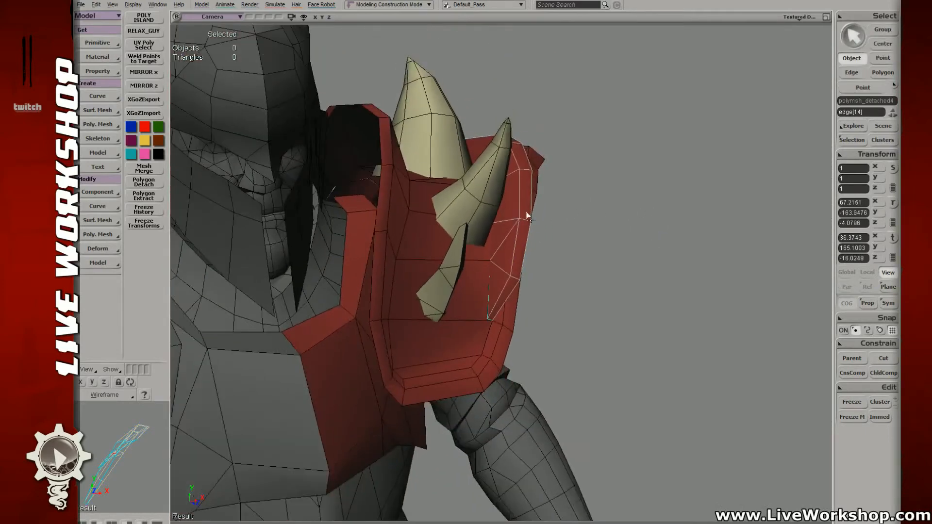
pyautogui.press('s')
pyautogui.moveTo(415, 221); pyautogui.dragTo(451, 202, button='right')
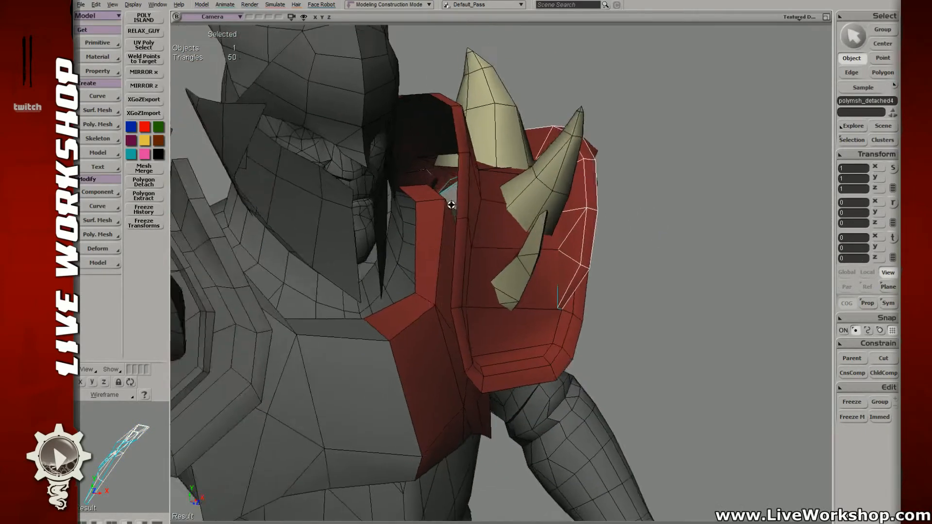
pyautogui.moveTo(452, 202); pyautogui.dragTo(252, 146, button='middle')
pyautogui.keyDown('shift'); pyautogui.click(483, 210); pyautogui.keyUp('shift')
pyautogui.press('s')
pyautogui.moveTo(484, 218); pyautogui.dragTo(492, 265, button='right')
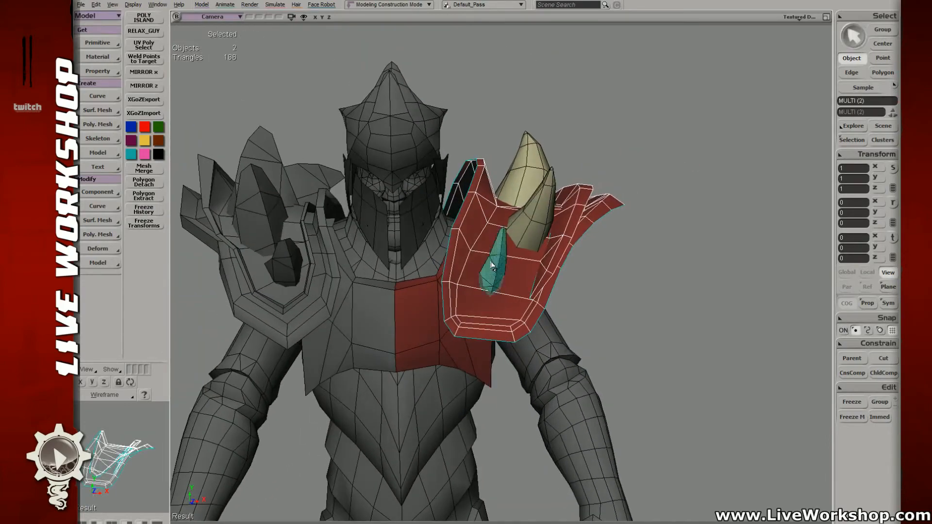
pyautogui.keyDown('shift'); pyautogui.click(526, 184); pyautogui.keyUp('shift')
pyautogui.press('s')
pyautogui.moveTo(526, 183); pyautogui.dragTo(591, 283, button='right')
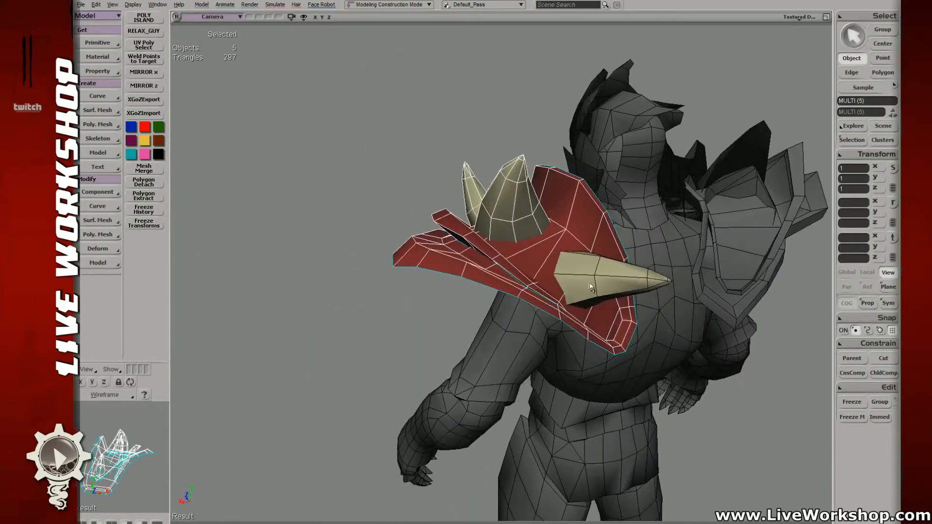
pyautogui.keyDown('shift'); pyautogui.click(591, 283); pyautogui.keyUp('shift')
pyautogui.press('s')
pyautogui.moveTo(591, 283); pyautogui.dragTo(485, 239, button='middle')
pyautogui.moveTo(484, 239); pyautogui.dragTo(408, 235)
pyautogui.moveTo(408, 235); pyautogui.dragTo(503, 210, button='right')
pyautogui.moveTo(503, 210); pyautogui.dragTo(486, 198)
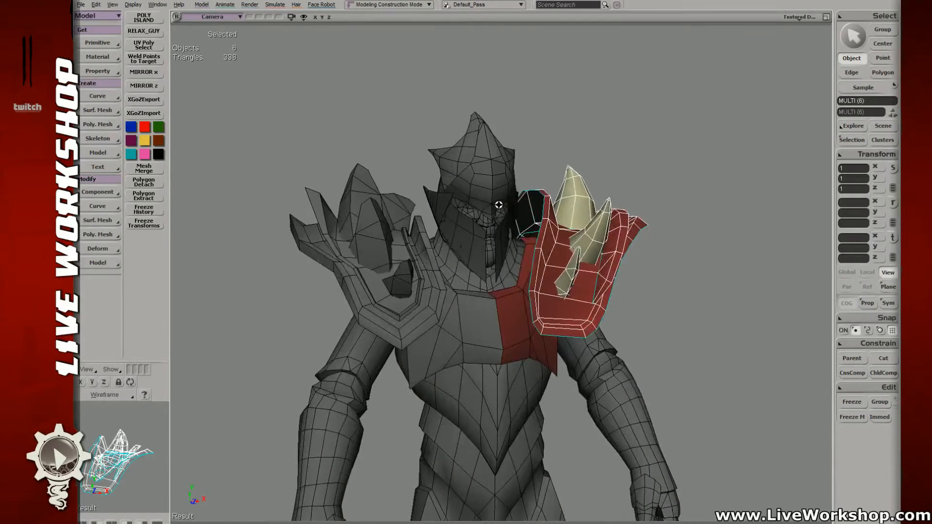
pyautogui.moveTo(486, 198); pyautogui.dragTo(479, 200, button='right')
# - Try moving the whole shoulder assembly sideways away from the body
pyautogui.press('v')
pyautogui.moveTo(523, 254); pyautogui.dragTo(651, 254)
pyautogui.hotkey('ctrl', 'z')
# - Add the red chest piece to the selected shoulder assembly
pyautogui.keyDown('shift'); pyautogui.click(491, 323); pyautogui.keyUp('shift')
pyautogui.press('s')
pyautogui.moveTo(491, 322); pyautogui.dragTo(479, 293)
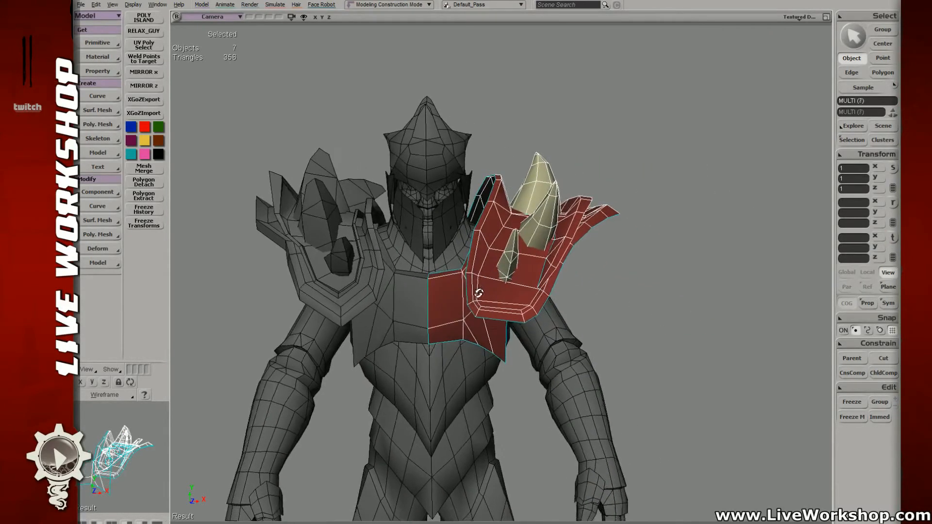
pyautogui.moveTo(478, 293); pyautogui.dragTo(481, 294, button='right')
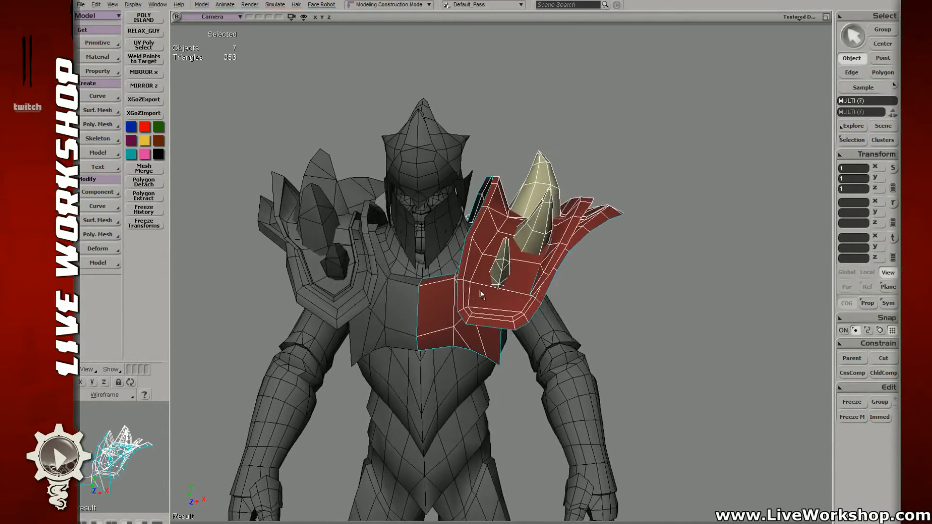
# - Tweak the side edge near the tip and a base point of the tallest spike
pyautogui.moveTo(527, 249); pyautogui.dragTo(433, 273, button='right')
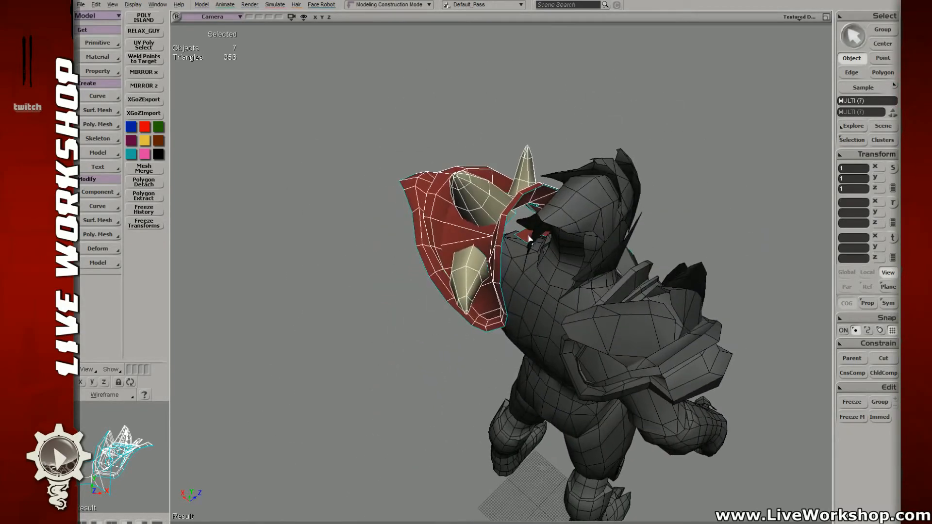
pyautogui.moveTo(588, 216); pyautogui.dragTo(511, 210, button='right')
pyautogui.press('e')
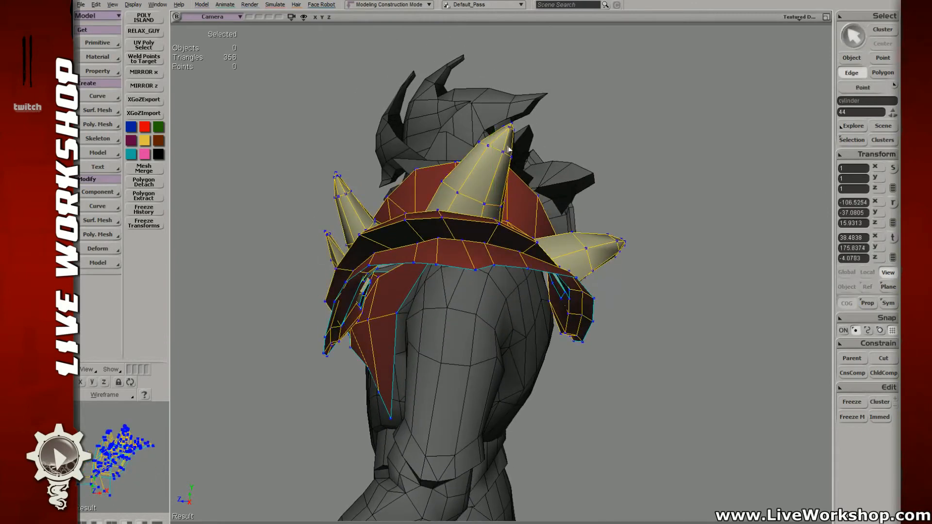
pyautogui.click(509, 155)
pyautogui.press('t')
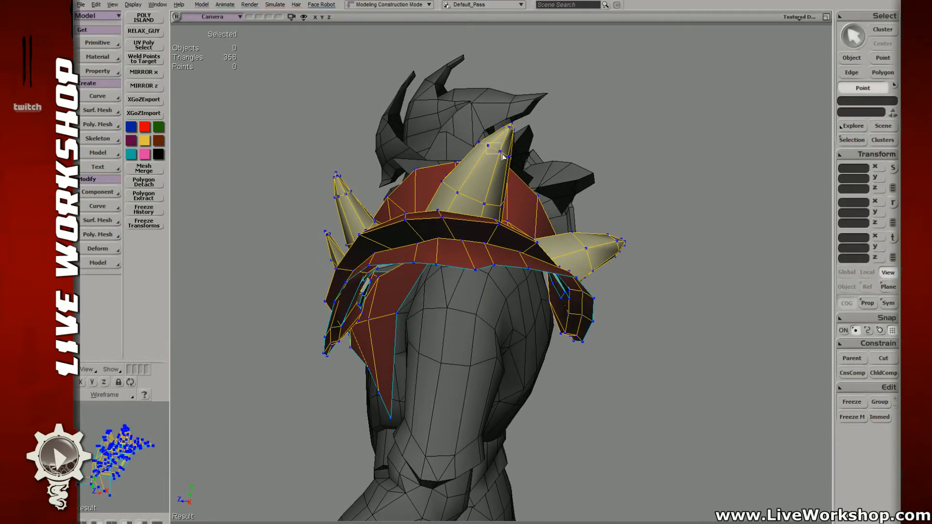
pyautogui.click(487, 204)
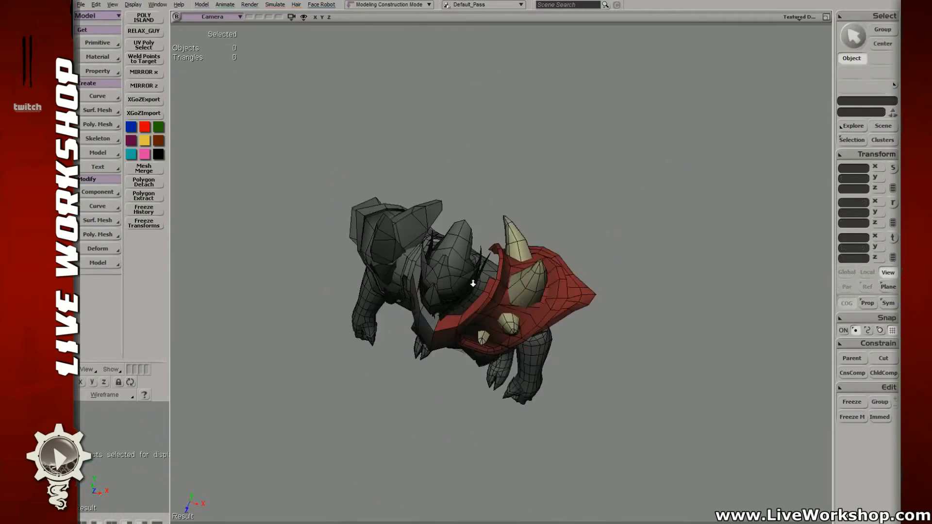
# - Isolate the shoulder pad, its outer flap and the three upper spikes from the rest of the character
pyautogui.moveTo(472, 283); pyautogui.dragTo(489, 272, button='middle')
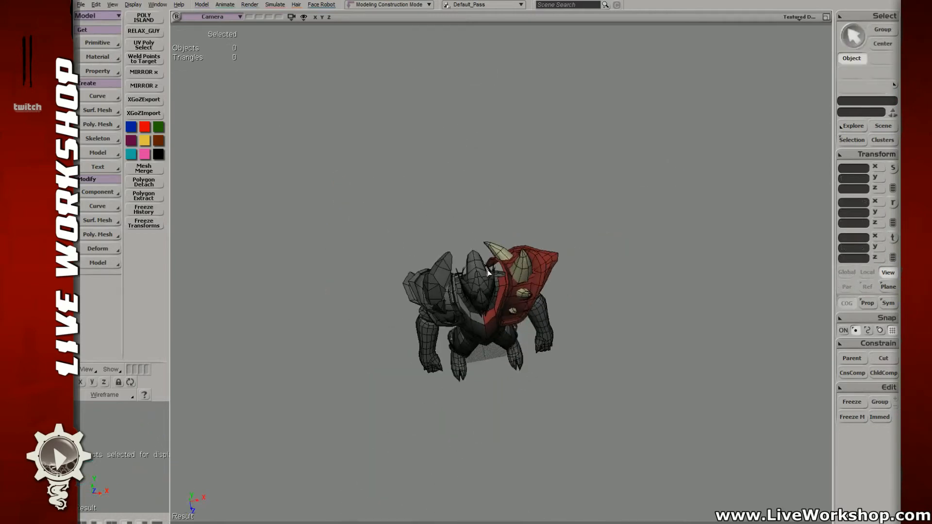
pyautogui.moveTo(508, 286); pyautogui.dragTo(480, 226, button='right')
pyautogui.moveTo(479, 226); pyautogui.dragTo(468, 200)
pyautogui.moveTo(467, 200); pyautogui.dragTo(595, 281, button='middle')
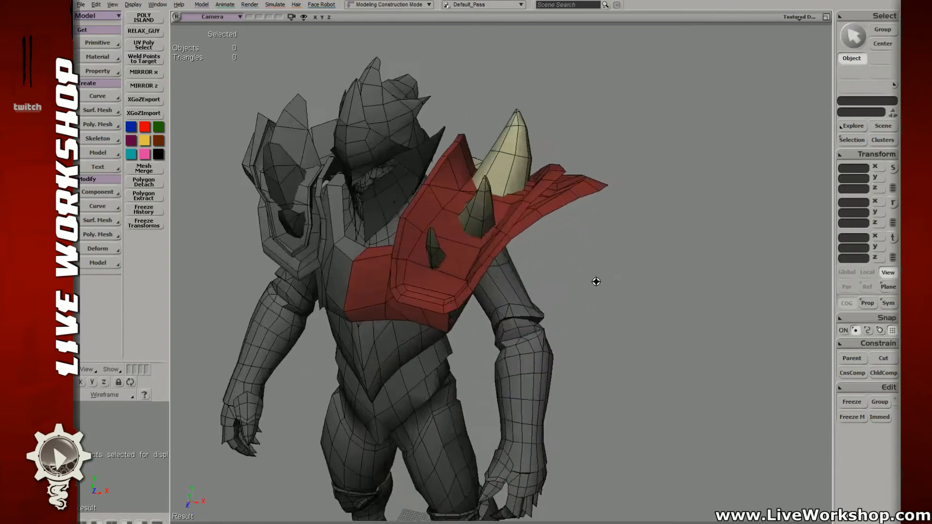
pyautogui.moveTo(595, 282); pyautogui.dragTo(474, 227, button='right')
pyautogui.moveTo(475, 227); pyautogui.dragTo(477, 202, button='middle')
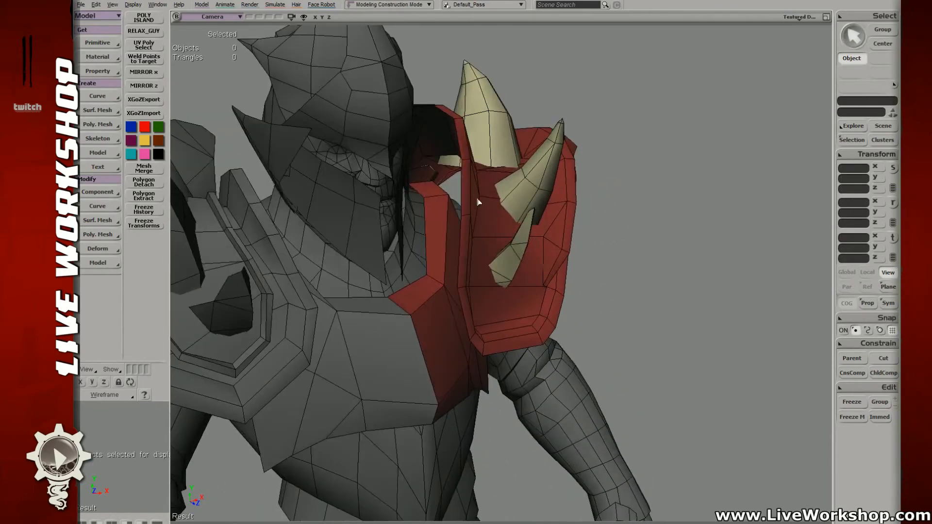
pyautogui.click(478, 202)
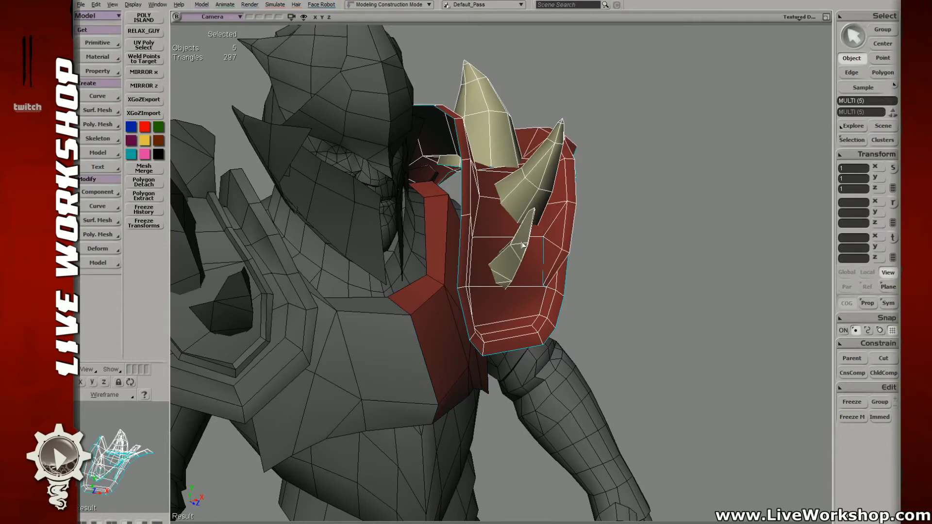
pyautogui.hotkey('shift', 'i')
pyautogui.moveTo(474, 252); pyautogui.dragTo(458, 135, button='right')
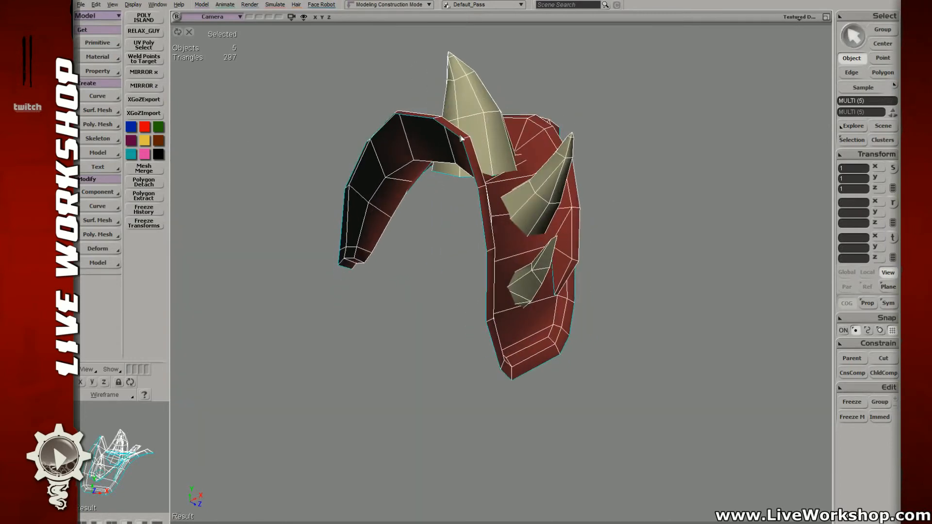
# - Duplicate the boundary edges along the neck-side rim and pull the new strip down about 10.7 units to form an inner wall
pyautogui.click(453, 130)
pyautogui.press('i')
pyautogui.click(492, 341)
pyautogui.moveTo(491, 342); pyautogui.dragTo(495, 254, button='right')
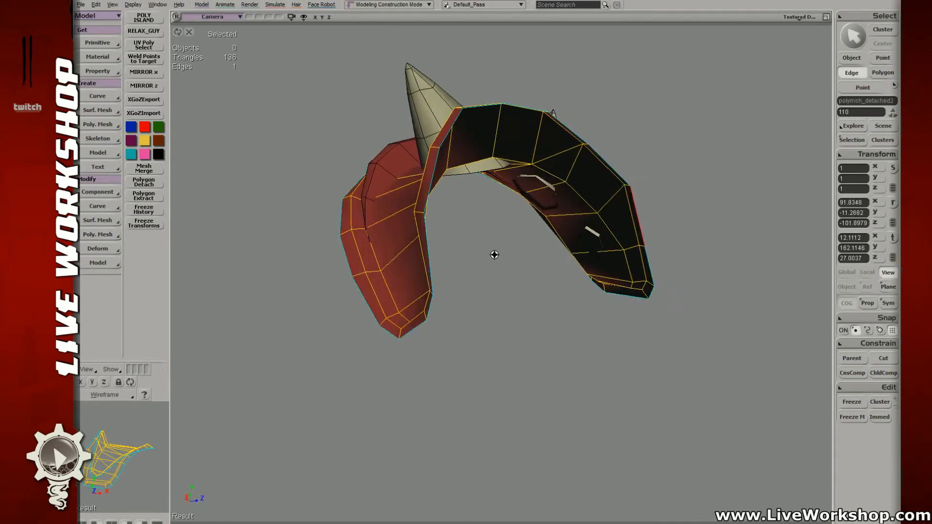
pyautogui.keyDown('alt'); pyautogui.click(430, 183); pyautogui.keyUp('alt')
pyautogui.moveTo(429, 181); pyautogui.dragTo(477, 130, button='right')
pyautogui.hotkey('ctrl', 'd')
pyautogui.press('v')
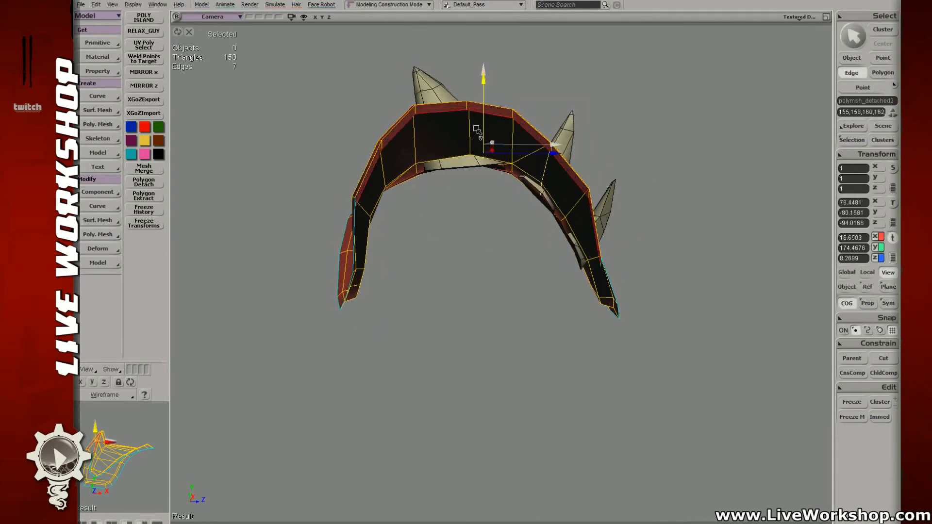
pyautogui.moveTo(477, 130); pyautogui.dragTo(478, 184)
# - Narrow the inner wall's lower edges front to back and shift them about 2 units toward the neck
pyautogui.press('x')
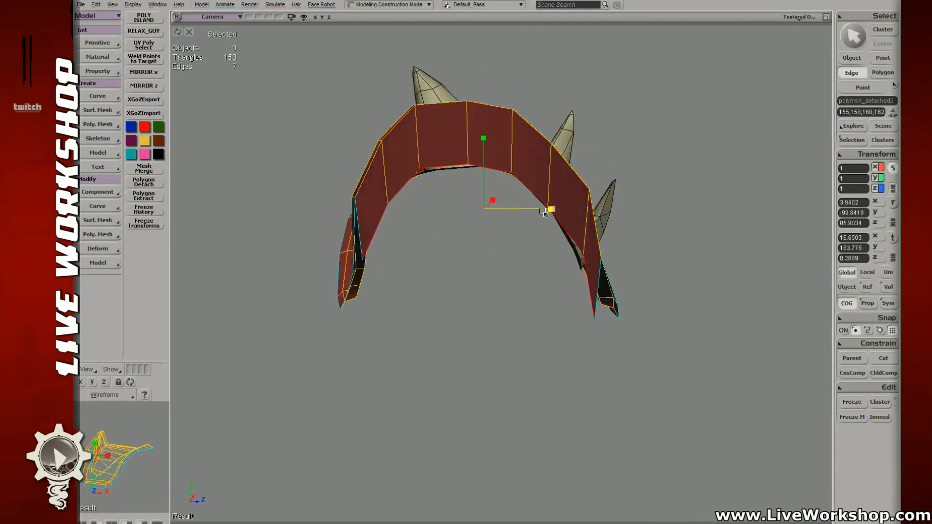
pyautogui.moveTo(544, 213); pyautogui.dragTo(529, 215)
pyautogui.moveTo(529, 214); pyautogui.dragTo(532, 237, button='right')
pyautogui.press('v')
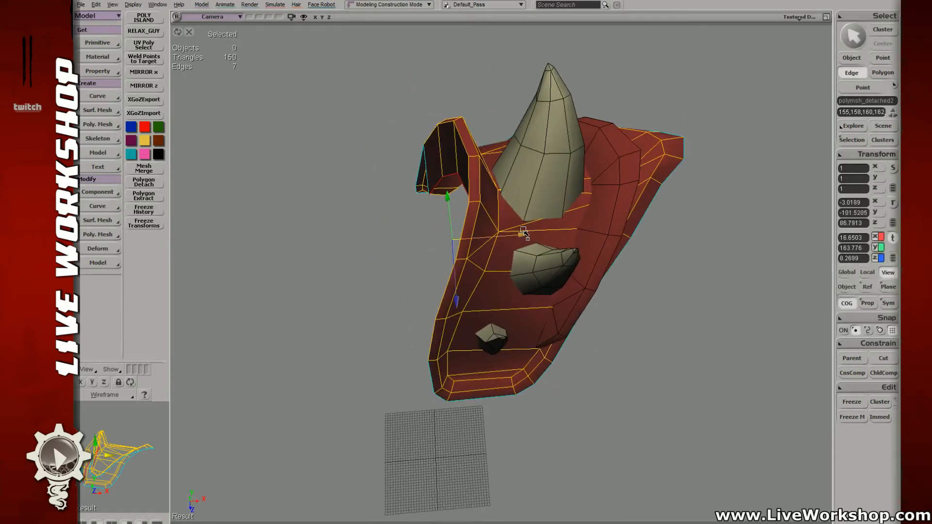
pyautogui.moveTo(524, 233); pyautogui.dragTo(514, 235)
# - Toggle the isolation of the shoulder pad to check the new inner wall against the body
pyautogui.press('s')
pyautogui.moveTo(513, 235); pyautogui.dragTo(416, 169, button='middle')
pyautogui.hotkey('shift', 'i')
pyautogui.press('s')
pyautogui.moveTo(416, 170); pyautogui.dragTo(523, 271, button='right')
pyautogui.hotkey('shift', 'i')
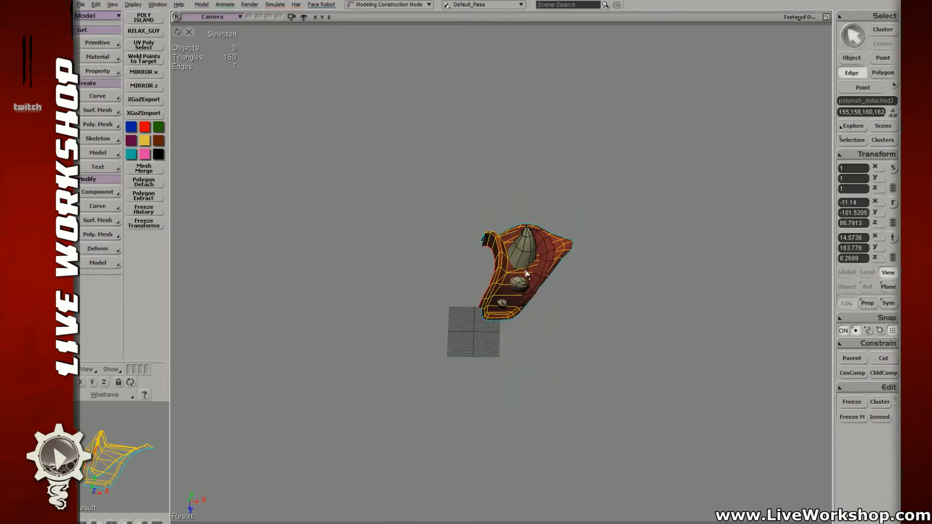
# - Show the full character again, shift the inner wall's lower edges about 0.3 units backward and scale them vertically
pyautogui.hotkey('shift', 'i')
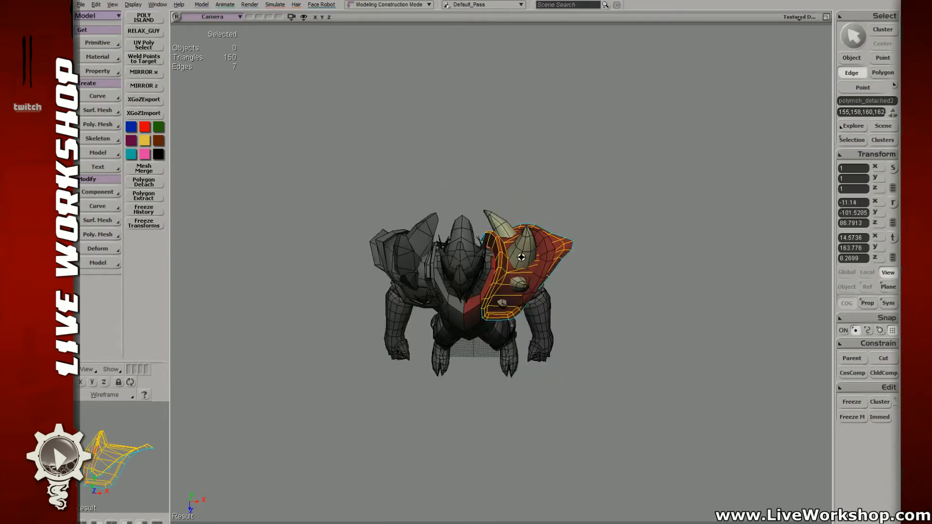
pyautogui.press('s')
pyautogui.moveTo(521, 258); pyautogui.dragTo(571, 281, button='right')
pyautogui.press('v')
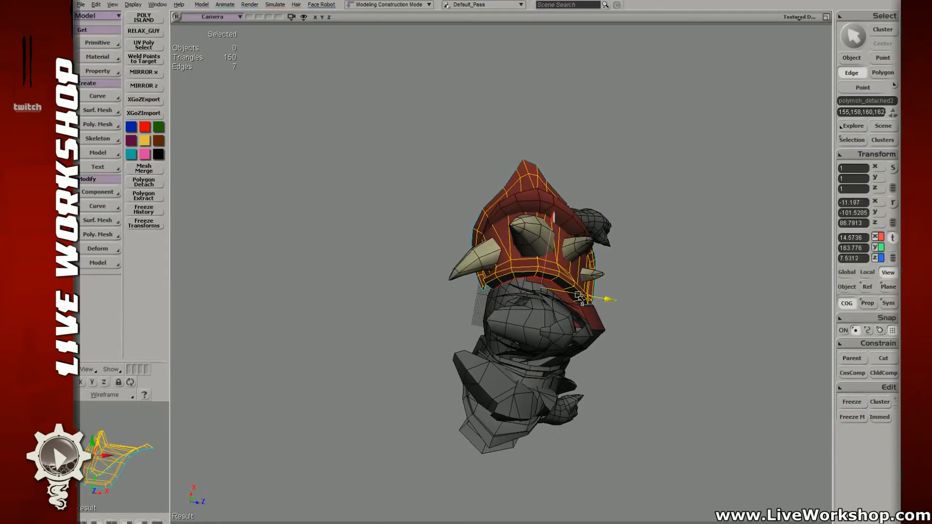
pyautogui.press('s')
pyautogui.moveTo(580, 297); pyautogui.dragTo(524, 224, button='right')
pyautogui.press('x')
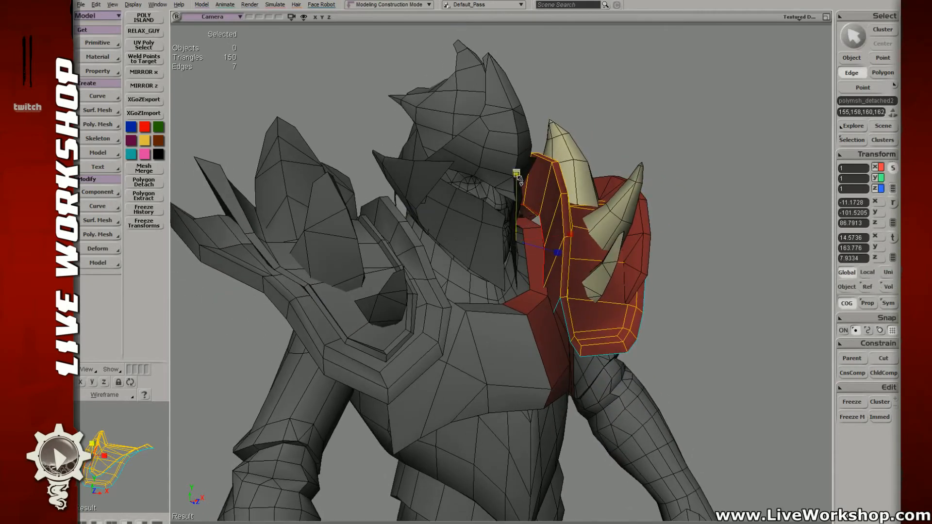
pyautogui.moveTo(521, 222); pyautogui.dragTo(520, 236)
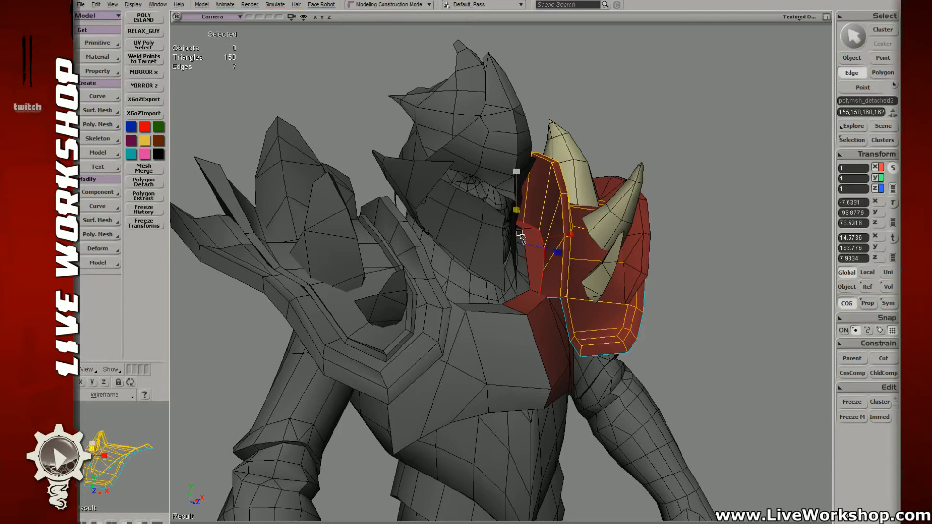
pyautogui.press('s')
pyautogui.moveTo(519, 229); pyautogui.dragTo(607, 245, button='right')
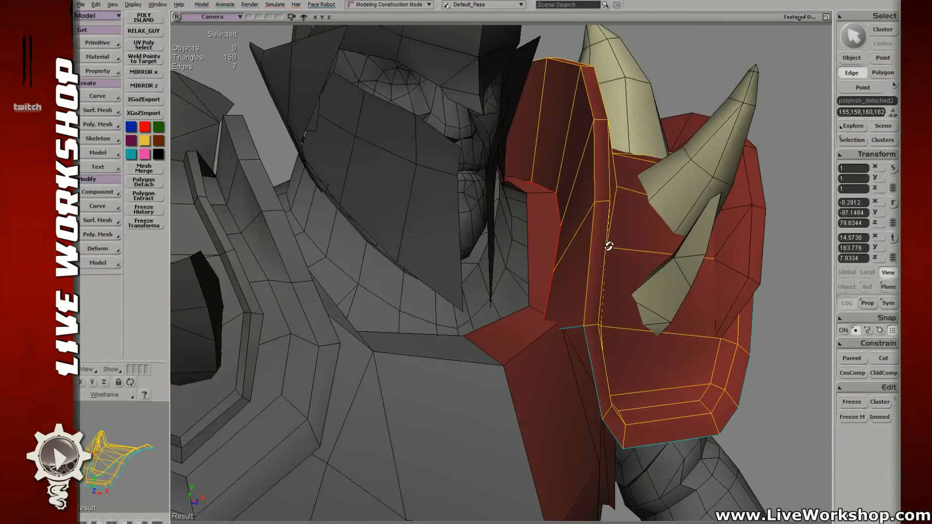
# - Fine-tune the vertical scale of the inner wall's lower edges against the neck and shoulder
pyautogui.press('space')
pyautogui.press('s')
pyautogui.moveTo(538, 270); pyautogui.dragTo(476, 187, button='middle')
pyautogui.press('4')
pyautogui.moveTo(476, 188); pyautogui.dragTo(551, 204, button='right')
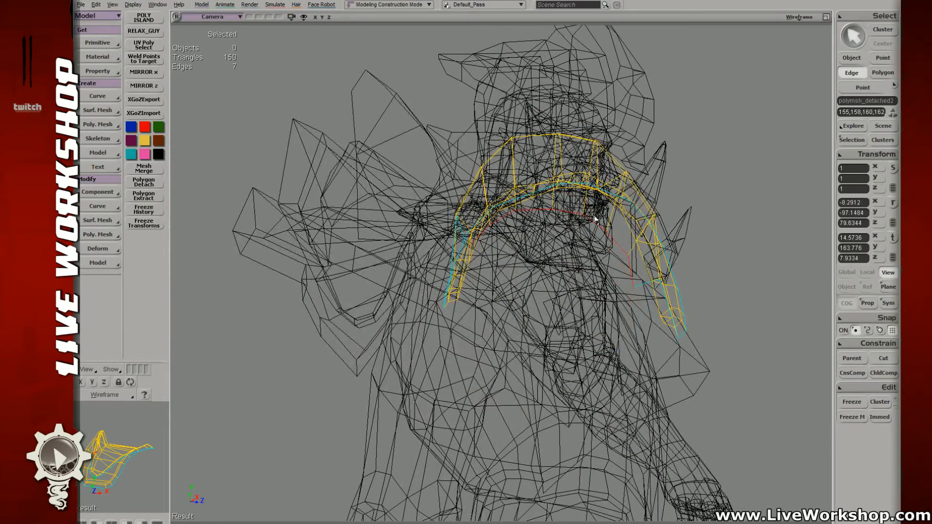
pyautogui.press('r')
pyautogui.moveTo(578, 250); pyautogui.dragTo(566, 212)
pyautogui.press('s')
pyautogui.press('6')
pyautogui.moveTo(566, 212); pyautogui.dragTo(561, 214, button='right')
pyautogui.moveTo(561, 214); pyautogui.dragTo(568, 204, button='middle')
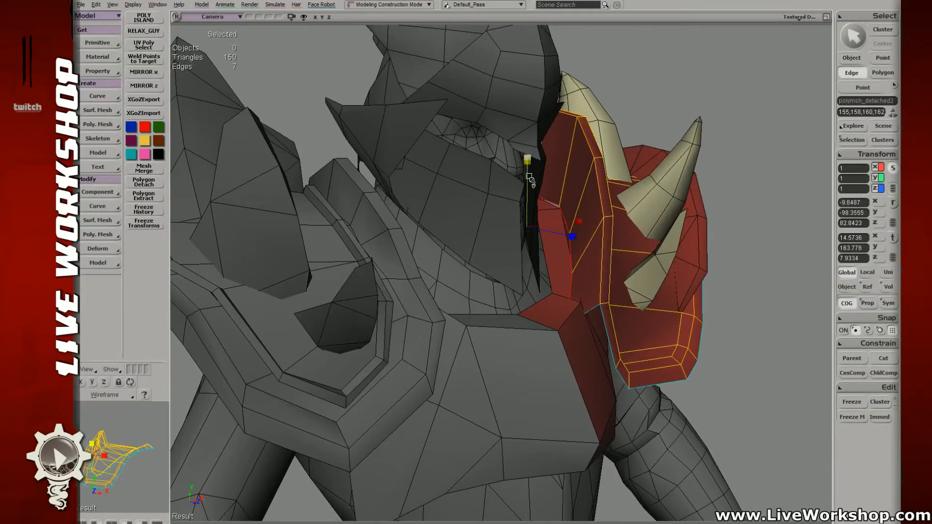
pyautogui.press('s')
pyautogui.moveTo(533, 185); pyautogui.dragTo(536, 191, button='right')
pyautogui.moveTo(536, 192); pyautogui.dragTo(558, 200, button='middle')
# - Weld the two neighbouring points at the rear end of the inner wall's lower edge
pyautogui.press('v')
pyautogui.moveTo(558, 199); pyautogui.dragTo(524, 269, button='right')
pyautogui.press('s')
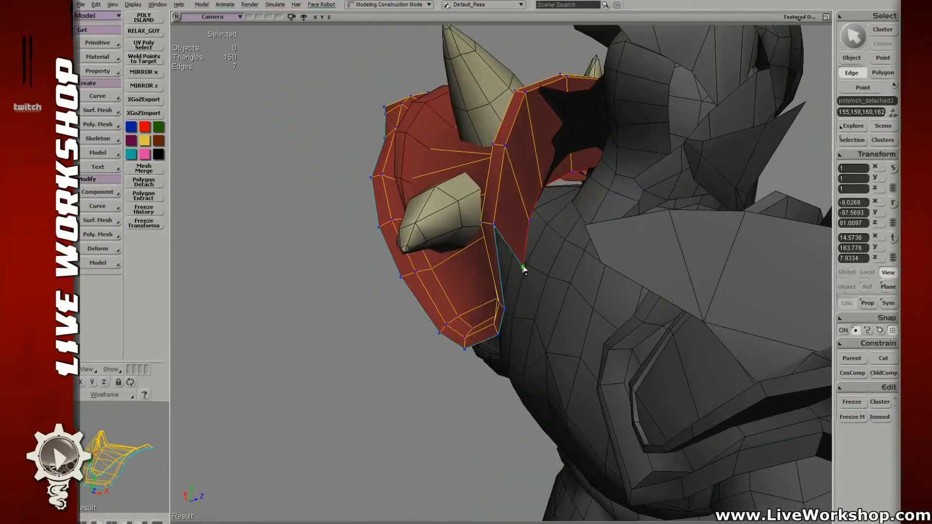
pyautogui.press('t')
pyautogui.click(529, 220)
pyautogui.keyDown('shift'); pyautogui.click(523, 267); pyautogui.keyUp('shift')
pyautogui.hotkey('alt', 'w')
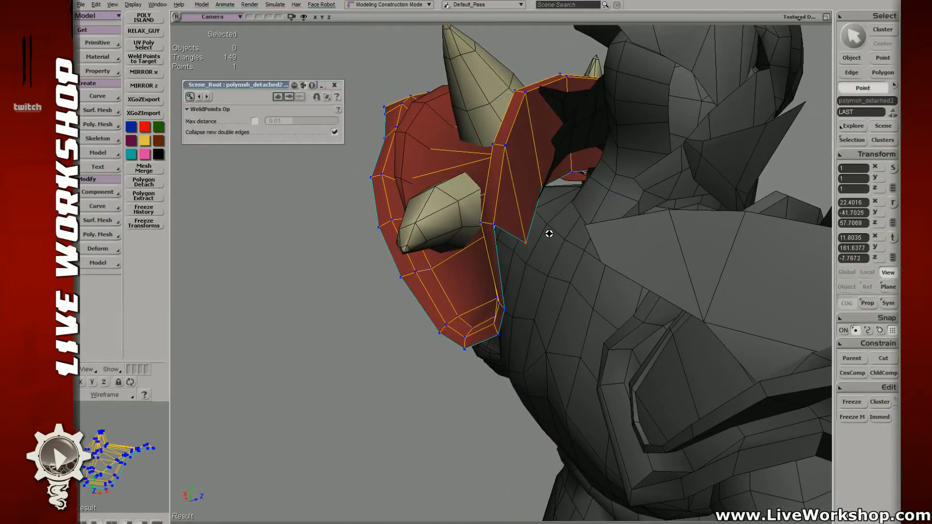
# - Examine the shoulder pad and its inner wall against the body from the front, side and above
pyautogui.press('s')
pyautogui.moveTo(575, 195); pyautogui.dragTo(558, 222)
pyautogui.moveTo(556, 224); pyautogui.dragTo(538, 250, button='right')
pyautogui.moveTo(568, 217); pyautogui.dragTo(561, 225, button='right')
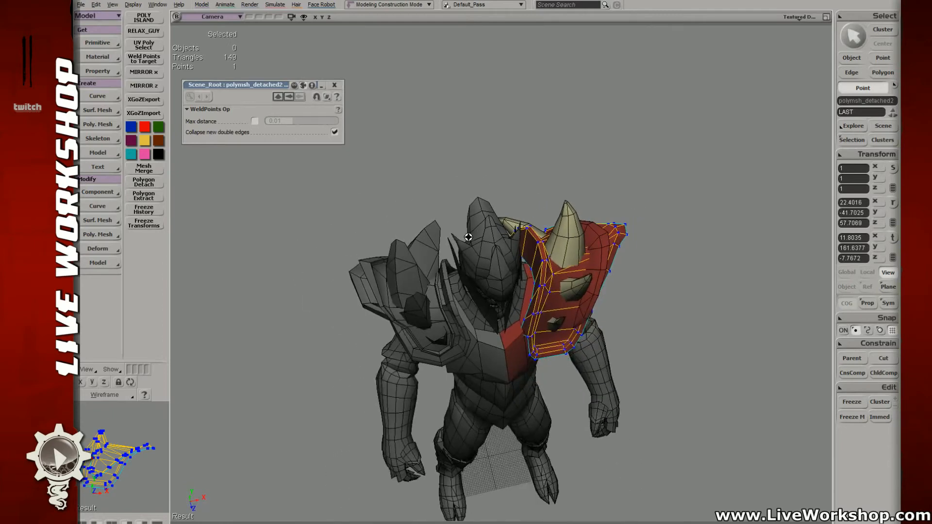
pyautogui.moveTo(540, 317); pyautogui.dragTo(484, 243, button='right')
pyautogui.moveTo(459, 265); pyautogui.dragTo(524, 272, button='middle')
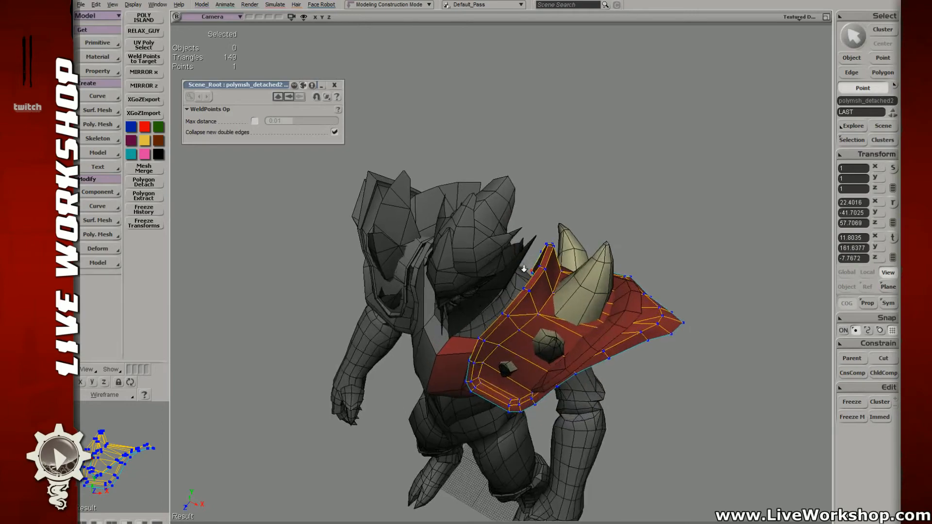
pyautogui.moveTo(524, 272); pyautogui.dragTo(534, 247, button='right')
pyautogui.moveTo(534, 247); pyautogui.dragTo(586, 255, button='middle')
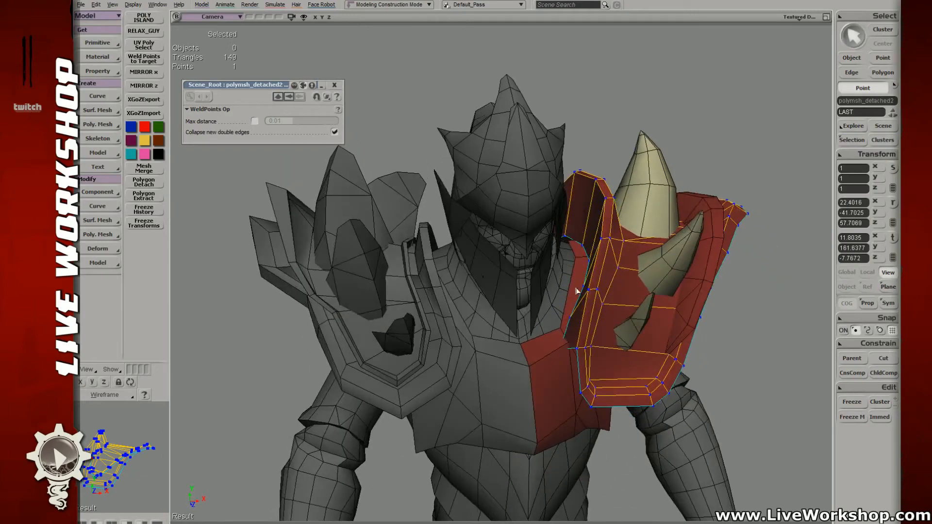
pyautogui.moveTo(576, 246); pyautogui.dragTo(553, 228, button='right')
# - Isolate the shoulder pad and weld two neighbouring points at the peak of the inner wall's lower edge
pyautogui.hotkey('shift', 'i')
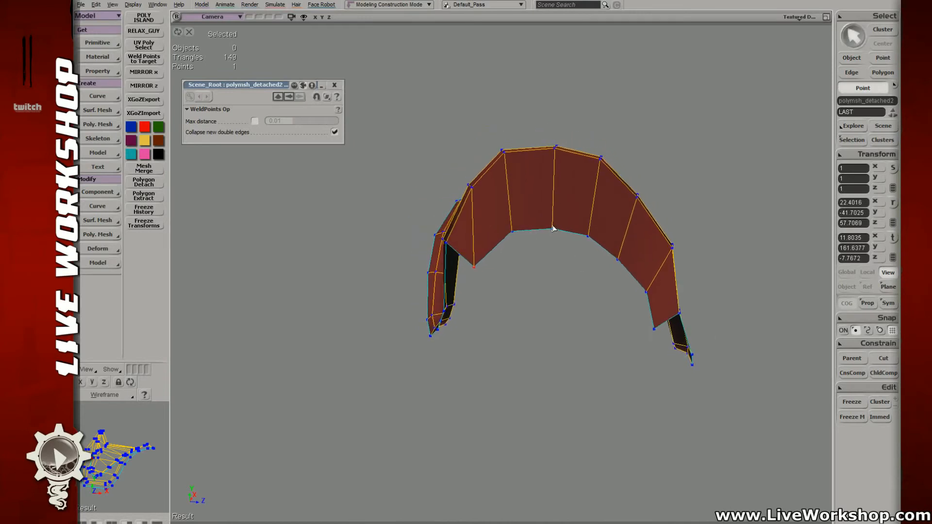
pyautogui.moveTo(544, 235); pyautogui.dragTo(556, 238)
pyautogui.moveTo(555, 238); pyautogui.dragTo(523, 238, button='right')
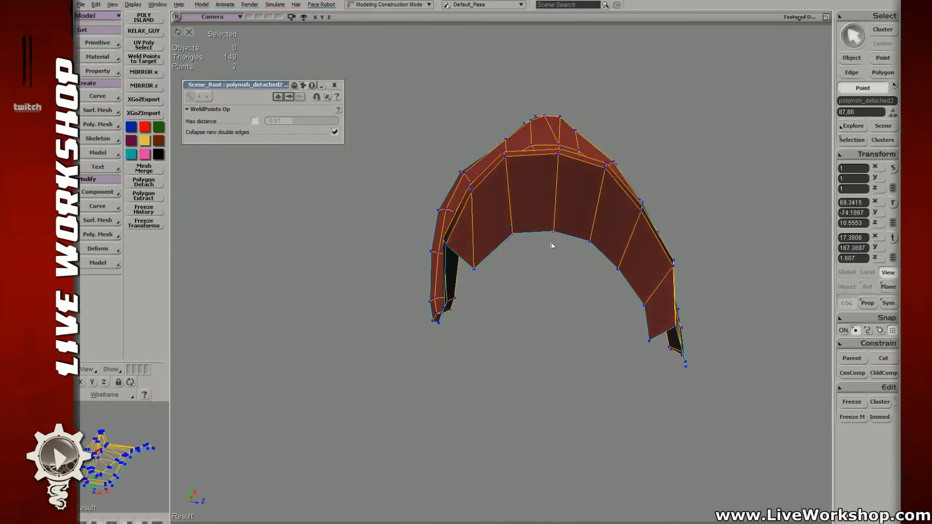
pyautogui.press('.')
pyautogui.press('v')
pyautogui.moveTo(536, 235); pyautogui.dragTo(523, 235)
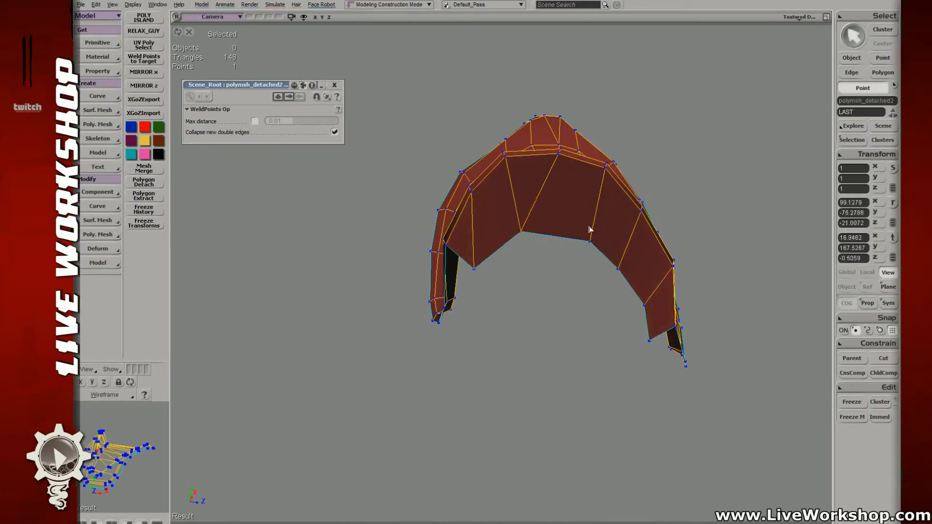
# - Bring back the rest of the character and select the two edges at the inner wall's rear end
pyautogui.moveTo(625, 280); pyautogui.dragTo(624, 279)
pyautogui.moveTo(624, 279); pyautogui.dragTo(574, 243, button='right')
pyautogui.hotkey('shift', 'i')
pyautogui.press('e')
pyautogui.click(488, 225)
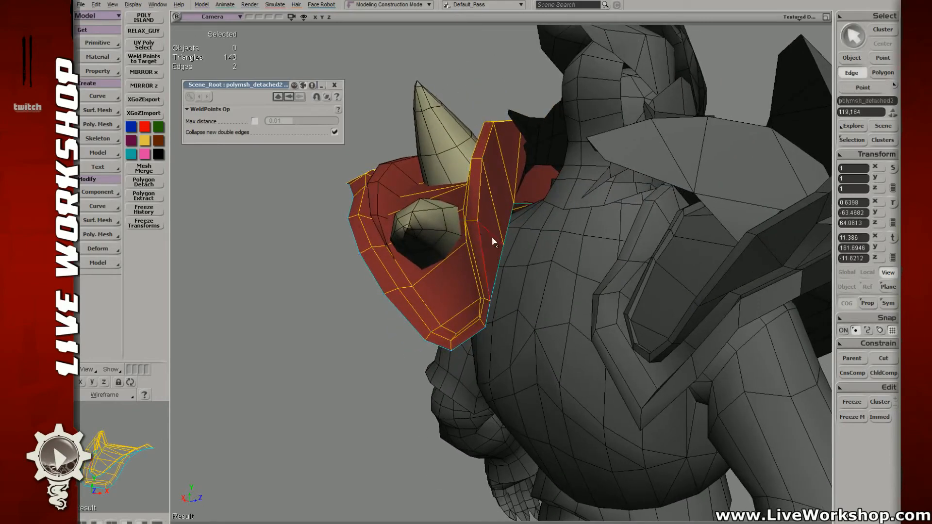
pyautogui.moveTo(493, 241); pyautogui.dragTo(524, 194, button='right')
# - Select the helmet and review it together with both shoulder pads from above and behind
pyautogui.press('space')
pyautogui.moveTo(538, 224); pyautogui.dragTo(479, 227, button='right')
pyautogui.click(519, 242)
pyautogui.moveTo(479, 227); pyautogui.dragTo(362, 135, button='middle')
pyautogui.moveTo(362, 136); pyautogui.dragTo(311, 194, button='right')
pyautogui.moveTo(311, 194); pyautogui.dragTo(247, 198, button='middle')
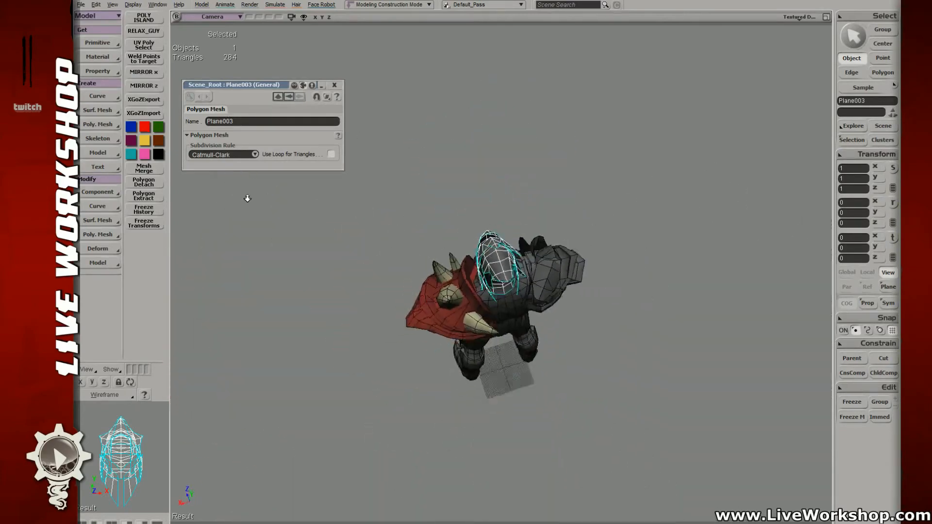
pyautogui.moveTo(408, 246); pyautogui.dragTo(536, 282, button='right')
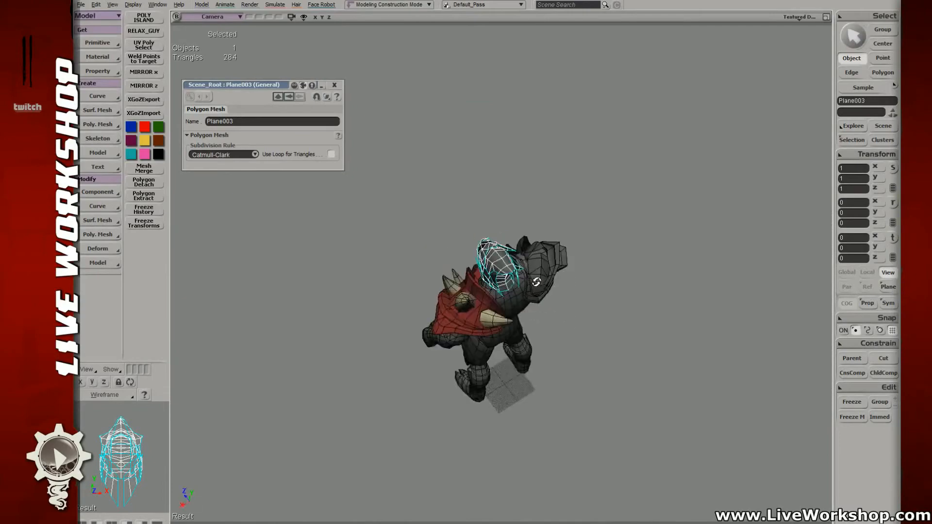
pyautogui.moveTo(653, 268); pyautogui.dragTo(389, 262, button='right')
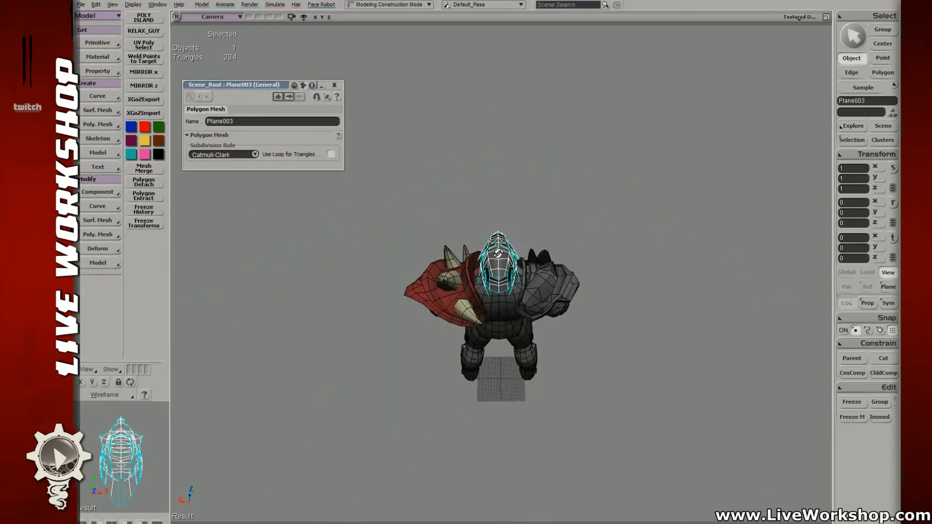
pyautogui.moveTo(480, 246); pyautogui.dragTo(470, 207, button='right')
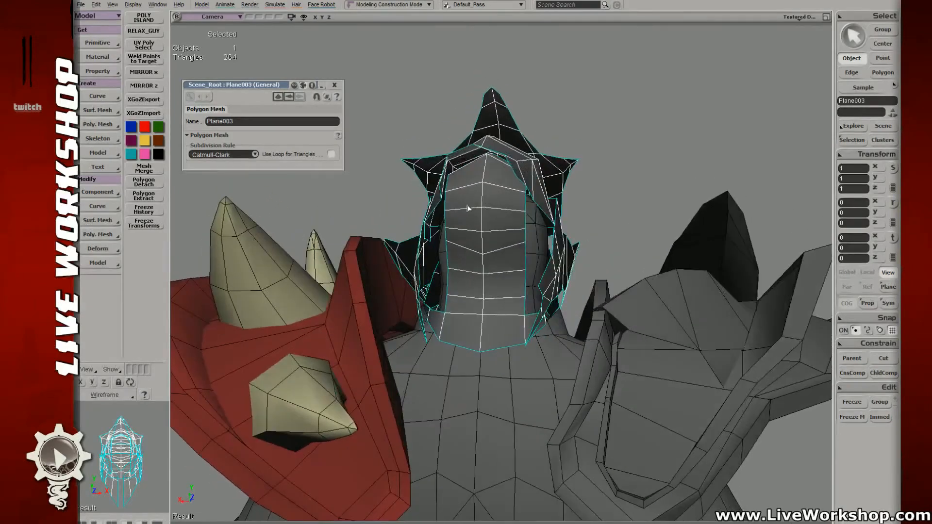
# - Weld nearby points on the back of the helmet
pyautogui.press('e')
pyautogui.press('t')
pyautogui.moveTo(471, 176); pyautogui.dragTo(499, 212)
pyautogui.hotkey('alt', 'w')
pyautogui.moveTo(500, 211); pyautogui.dragTo(520, 200, button='right')
pyautogui.click(536, 194)
# - Delete the half of the helmet opposite the red shoulder pad and save the scene
pyautogui.press('y')
pyautogui.press('4')
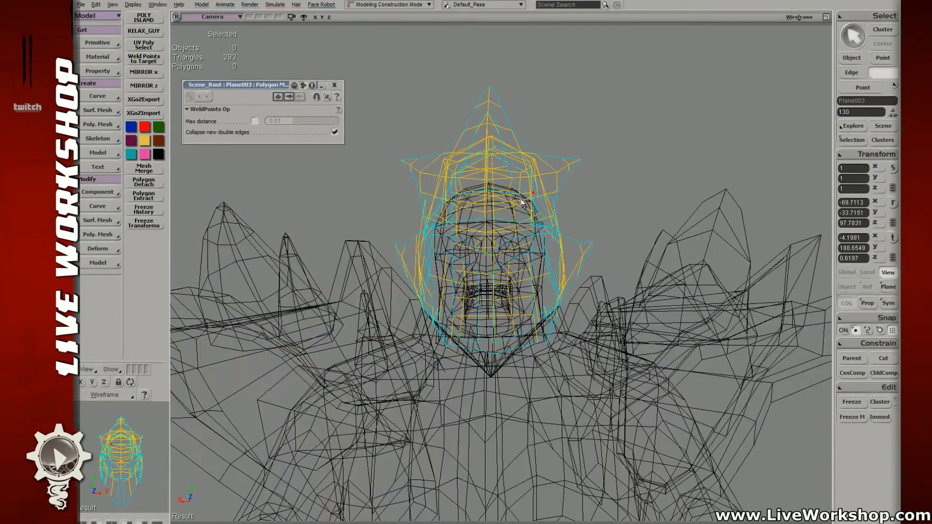
pyautogui.moveTo(480, 73); pyautogui.dragTo(614, 358)
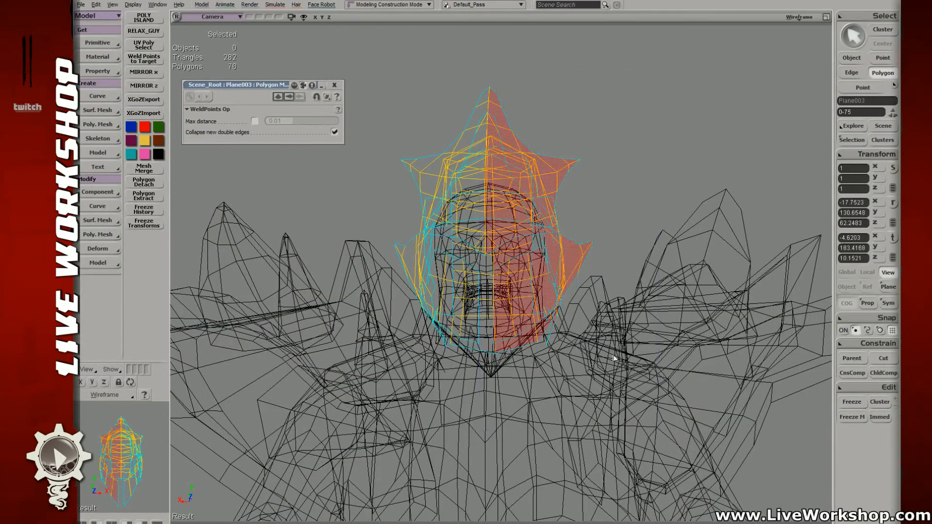
pyautogui.moveTo(613, 357); pyautogui.dragTo(579, 306, button='right')
pyautogui.press('Delete')
pyautogui.moveTo(524, 218); pyautogui.dragTo(546, 243, button='right')
pyautogui.press('6')
pyautogui.press('space')
pyautogui.hotkey('ctrl', 's')
# - Create a new model named HELMET containing the remaining helmet half
pyautogui.moveTo(536, 243); pyautogui.dragTo(575, 218, button='middle')
pyautogui.moveTo(575, 218); pyautogui.dragTo(561, 213, button='right')
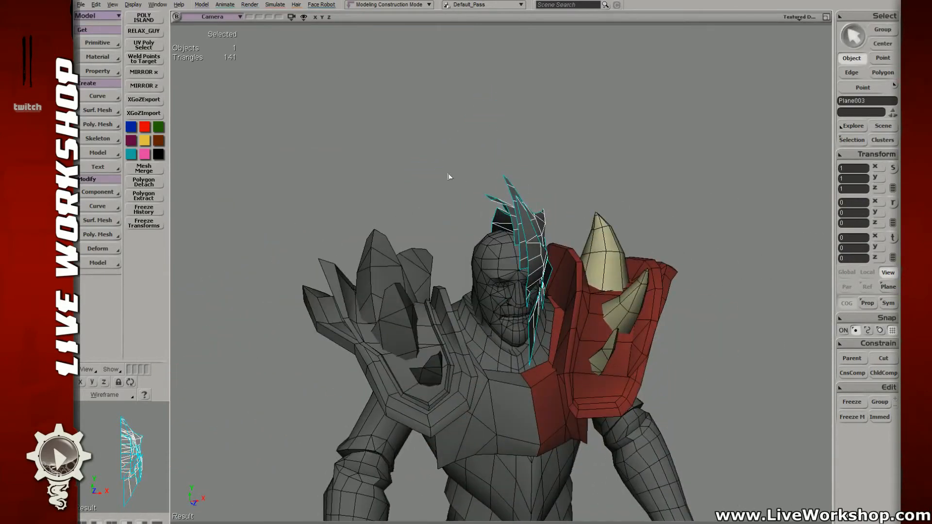
pyautogui.moveTo(447, 175); pyautogui.dragTo(578, 225, button='middle')
pyautogui.moveTo(578, 225); pyautogui.dragTo(545, 205, button='right')
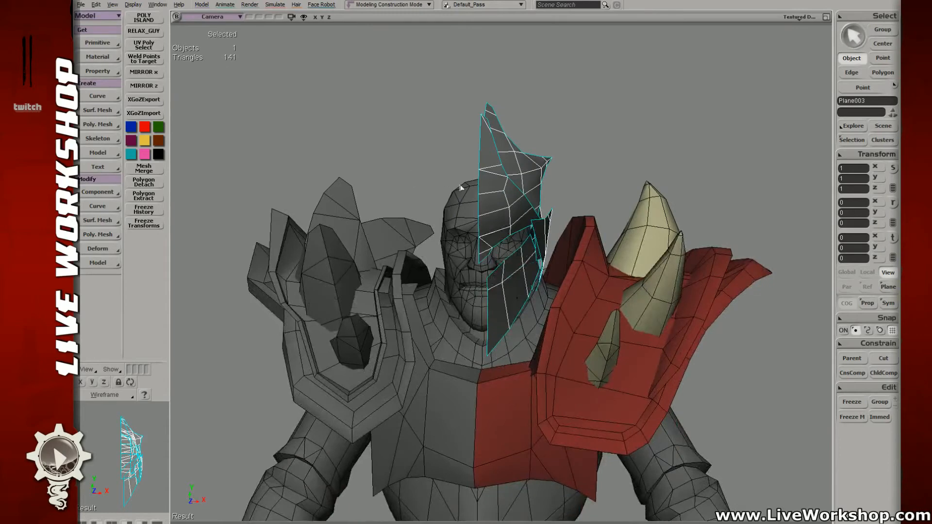
pyautogui.moveTo(462, 188); pyautogui.dragTo(500, 202, button='right')
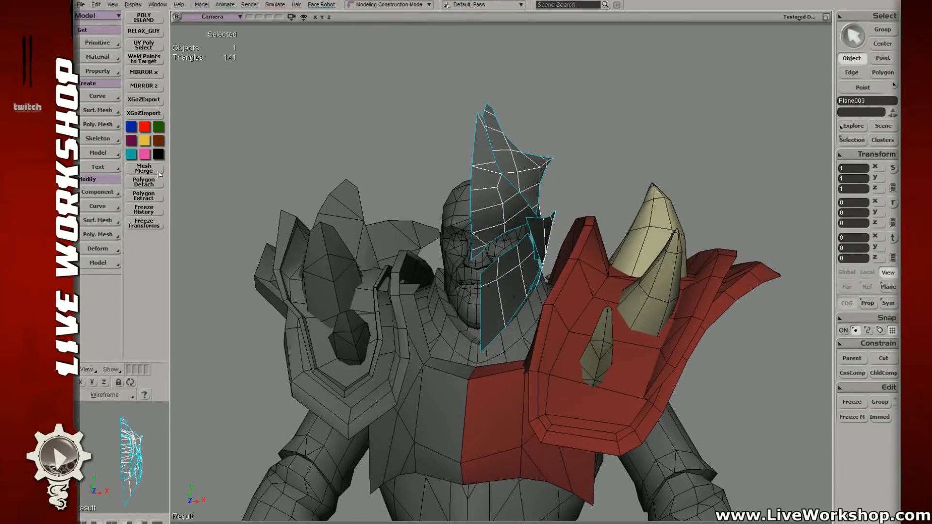
pyautogui.click(100, 152)
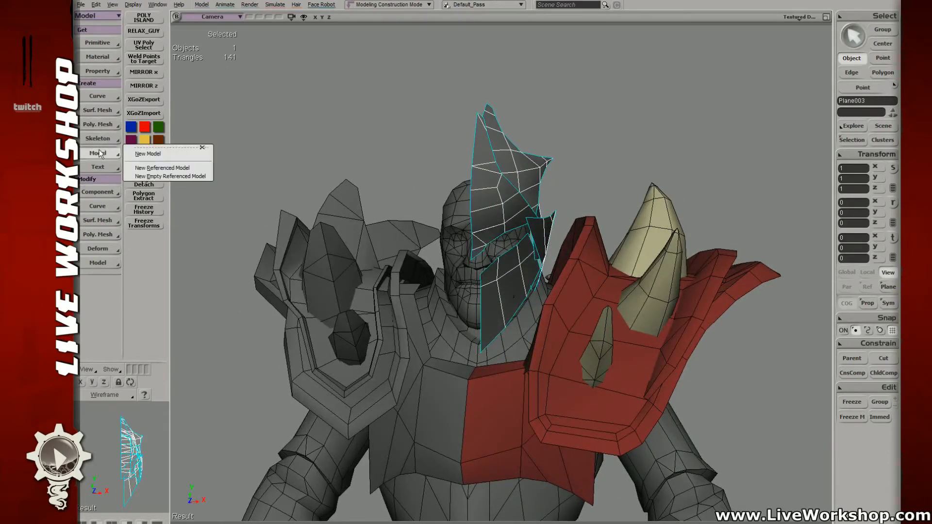
pyautogui.click(151, 153)
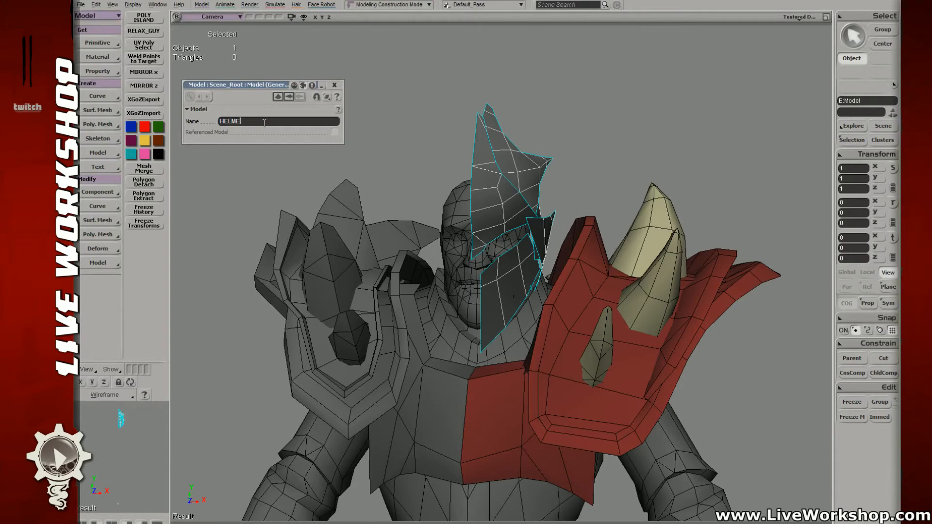
pyautogui.click(334, 85)
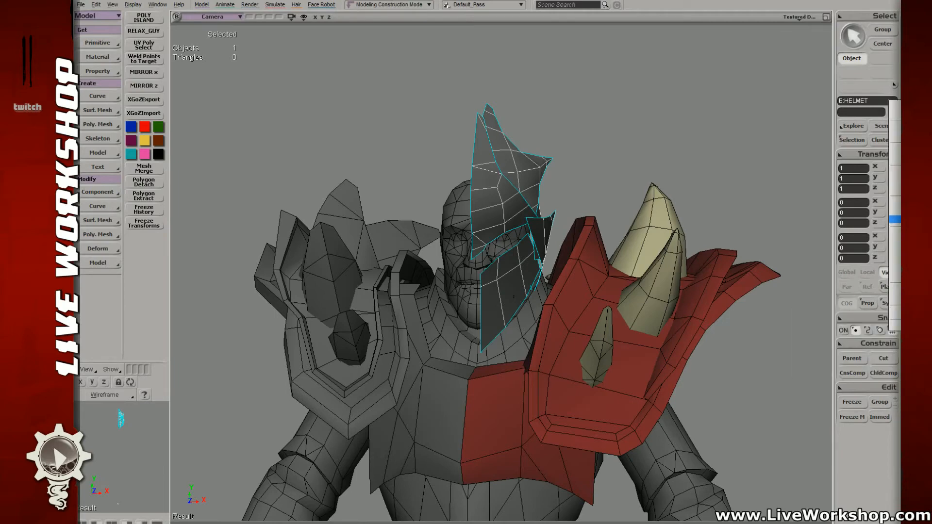
# - Instantiate the HELMET model and mirror the instance with an X scale of -1
pyautogui.click(894, 219)
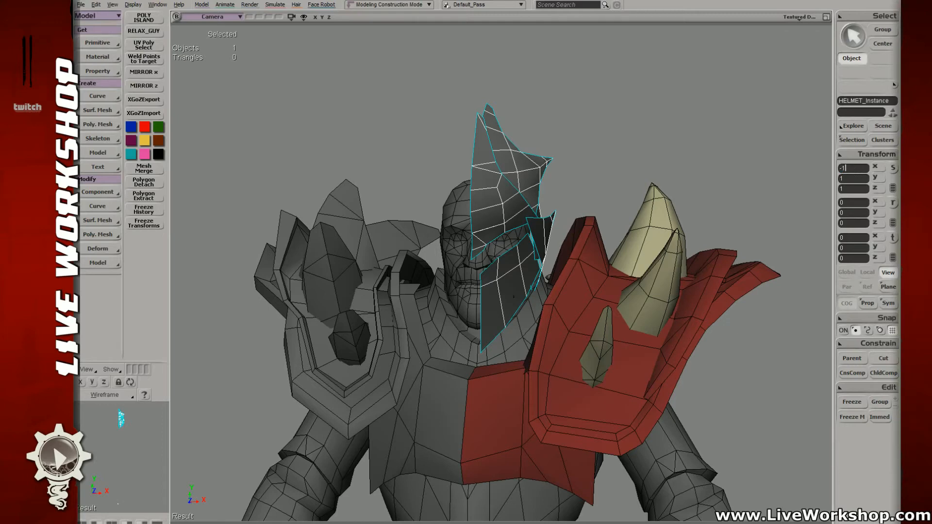
pyautogui.press('Return')
pyautogui.moveTo(604, 142); pyautogui.dragTo(558, 141, button='right')
# - Delete the mirrored helmet instance and take the helmet half out of the HELMET model
pyautogui.click(629, 144)
pyautogui.click(449, 197)
pyautogui.press('Delete')
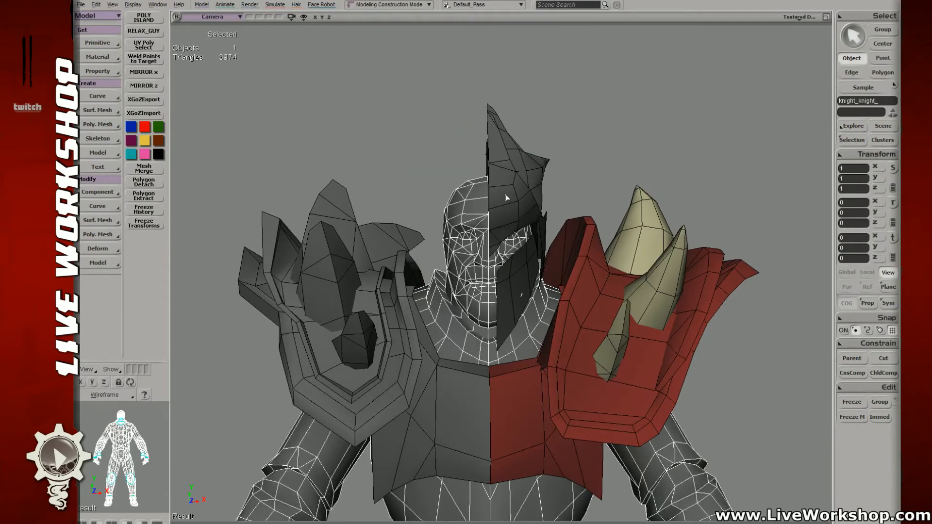
pyautogui.click(506, 195)
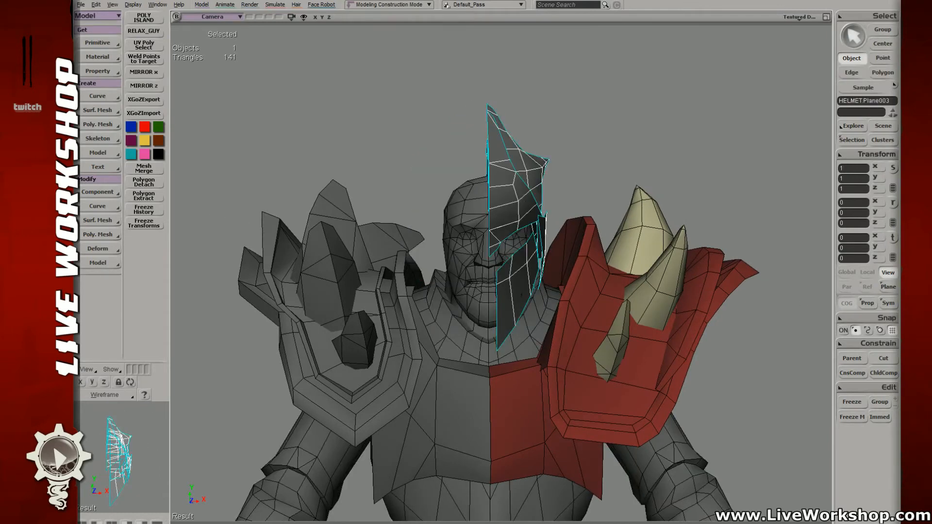
pyautogui.hotkey('ctrl', '/')
# - Examine the helmet half and the body's centre line in the front wireframe view
pyautogui.moveTo(521, 294); pyautogui.dragTo(310, 177, button='middle')
pyautogui.moveTo(437, 383); pyautogui.dragTo(478, 273)
pyautogui.moveTo(478, 273); pyautogui.dragTo(474, 229, button='right')
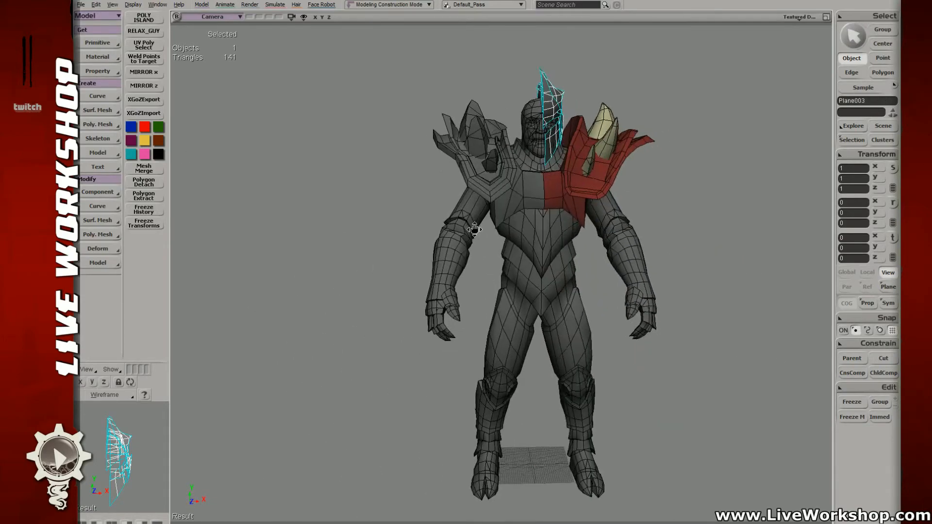
pyautogui.moveTo(474, 229); pyautogui.dragTo(469, 225)
pyautogui.press('F12')
pyautogui.press('F12')
pyautogui.moveTo(537, 166); pyautogui.dragTo(546, 216)
pyautogui.moveTo(546, 216)
pyautogui.mouseDown(button='middle')
pyautogui.moveTo(560, 187)
pyautogui.moveTo(529, 215)
pyautogui.mouseUp(button='middle')
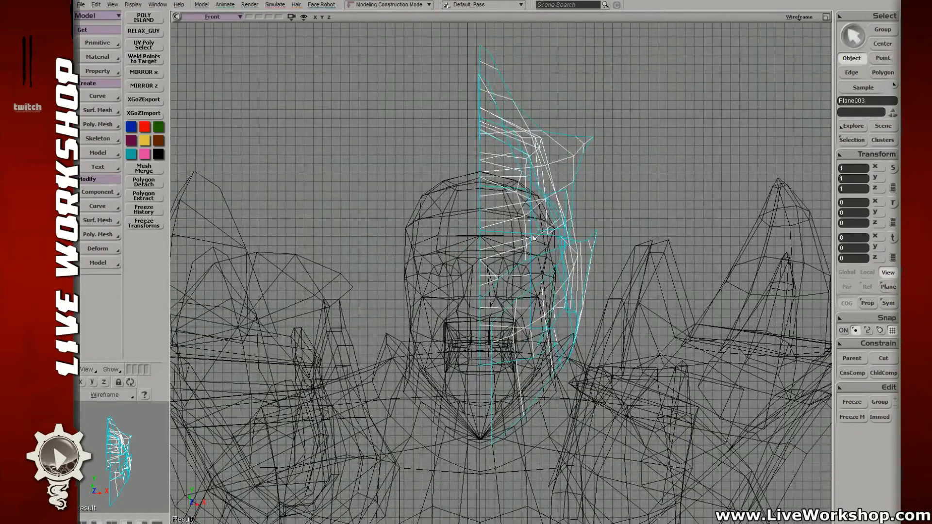
pyautogui.moveTo(533, 238); pyautogui.dragTo(523, 175)
pyautogui.moveTo(523, 257); pyautogui.dragTo(305, 206, button='middle')
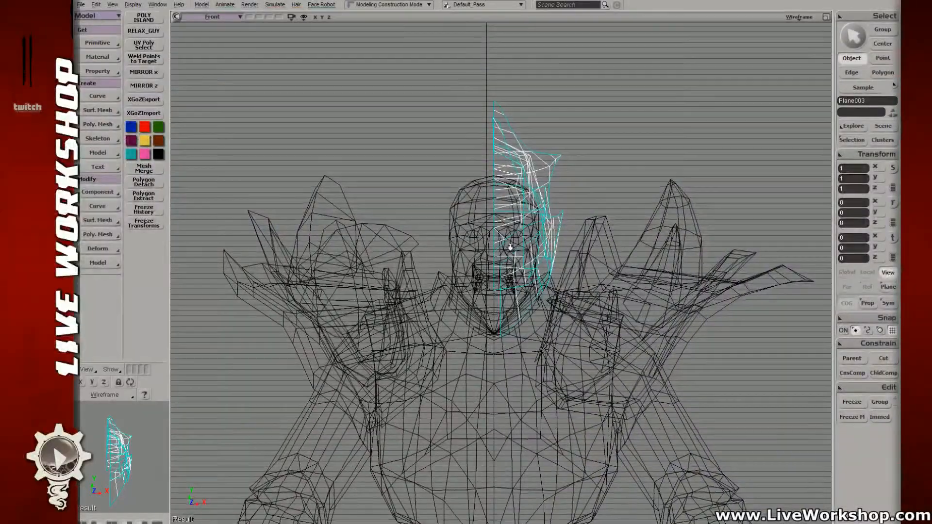
pyautogui.moveTo(508, 246); pyautogui.dragTo(345, 227, button='middle')
pyautogui.moveTo(498, 480); pyautogui.dragTo(491, 151)
pyautogui.moveTo(571, 267); pyautogui.dragTo(518, 250, button='middle')
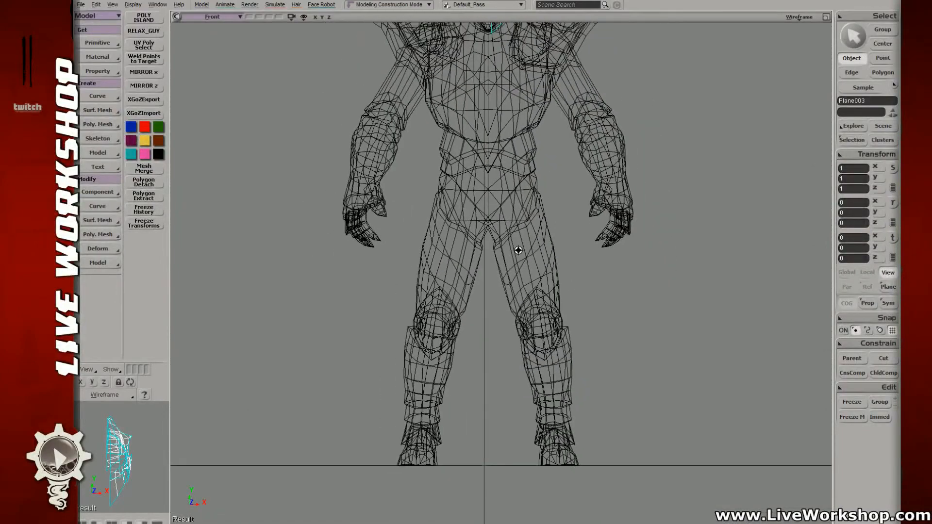
# - Examine how the knight body lines up with the centre line in the front view, in wireframe and textured display
pyautogui.moveTo(519, 250); pyautogui.dragTo(531, 439)
pyautogui.moveTo(531, 350); pyautogui.dragTo(624, 350, button='middle')
pyautogui.moveTo(624, 349); pyautogui.dragTo(604, 216)
pyautogui.moveTo(578, 287); pyautogui.dragTo(650, 287, button='middle')
pyautogui.moveTo(451, 274); pyautogui.dragTo(469, 230)
pyautogui.moveTo(516, 268); pyautogui.dragTo(537, 235)
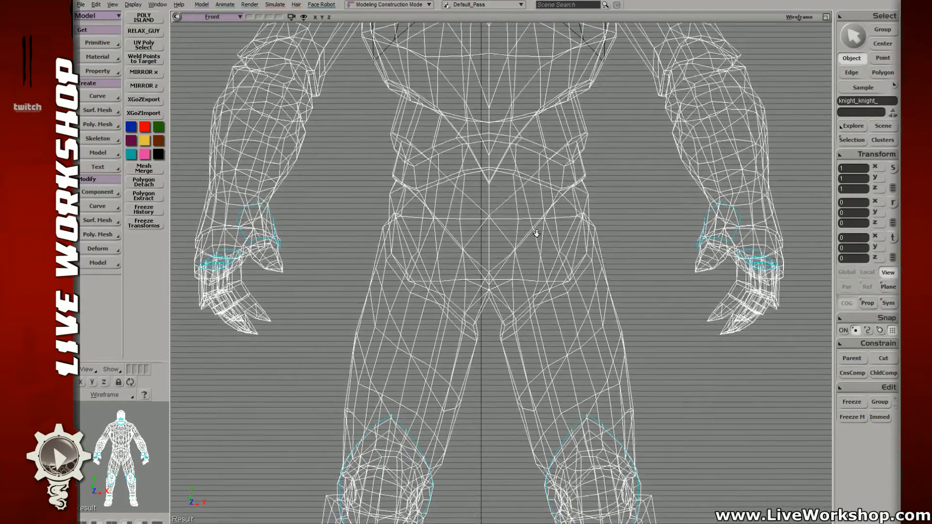
pyautogui.moveTo(537, 235); pyautogui.dragTo(720, 227, button='middle')
pyautogui.moveTo(526, 240); pyautogui.dragTo(499, 240, button='middle')
pyautogui.scroll(-10, 499, 239)
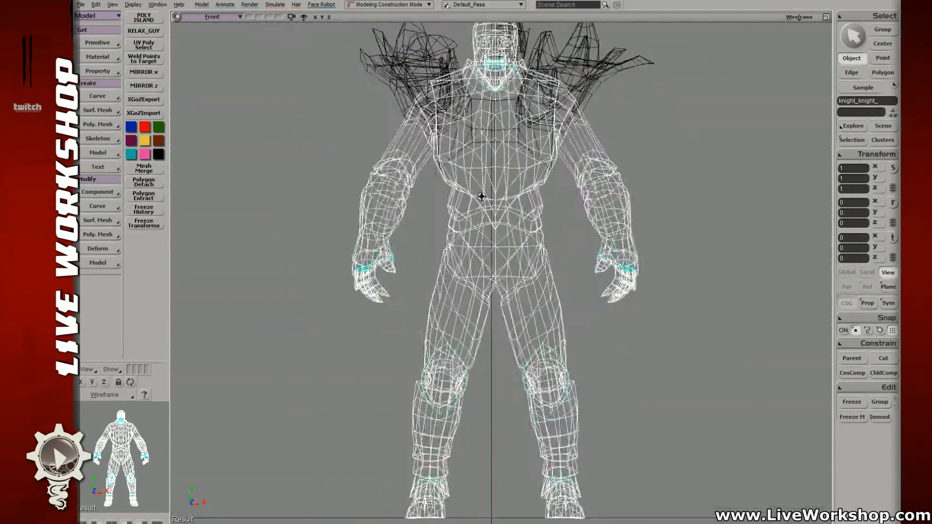
pyautogui.press('5')
pyautogui.press('s')
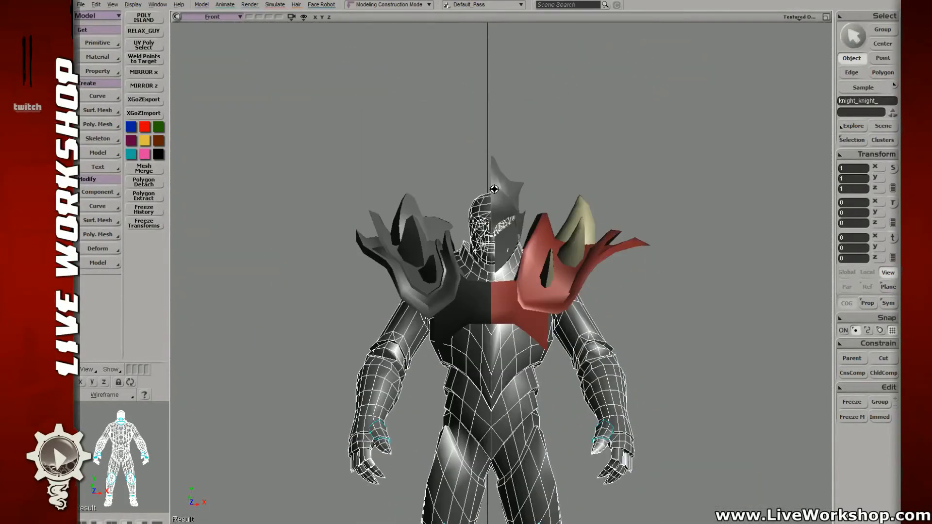
pyautogui.moveTo(502, 243); pyautogui.dragTo(501, 274)
pyautogui.moveTo(501, 275); pyautogui.dragTo(586, 229, button='middle')
# - Return to the enlarged Camera view and create a new model named HELMET containing the helmet half
pyautogui.press('4')
pyautogui.press('F12')
pyautogui.press('F12')
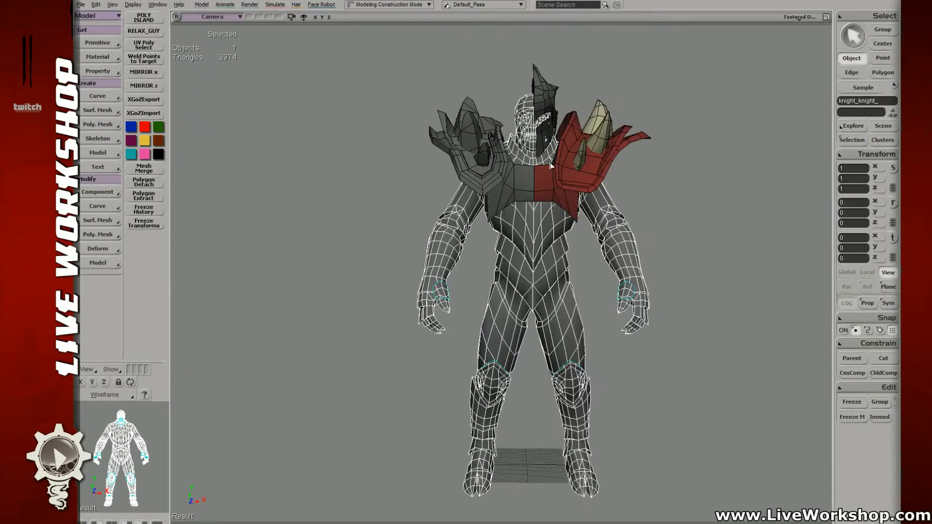
pyautogui.press('F12')
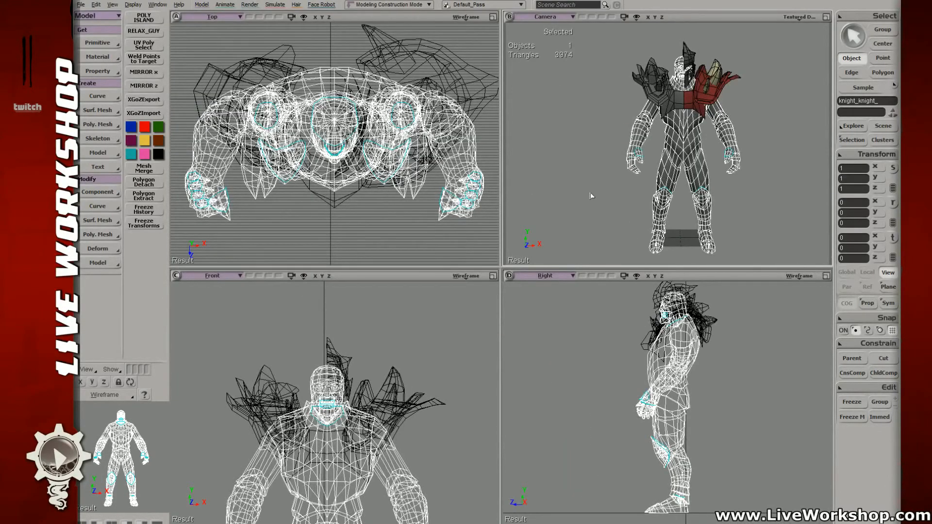
pyautogui.press('F12')
pyautogui.press('s')
pyautogui.moveTo(552, 137); pyautogui.dragTo(593, 252, button='middle')
pyautogui.click(522, 213)
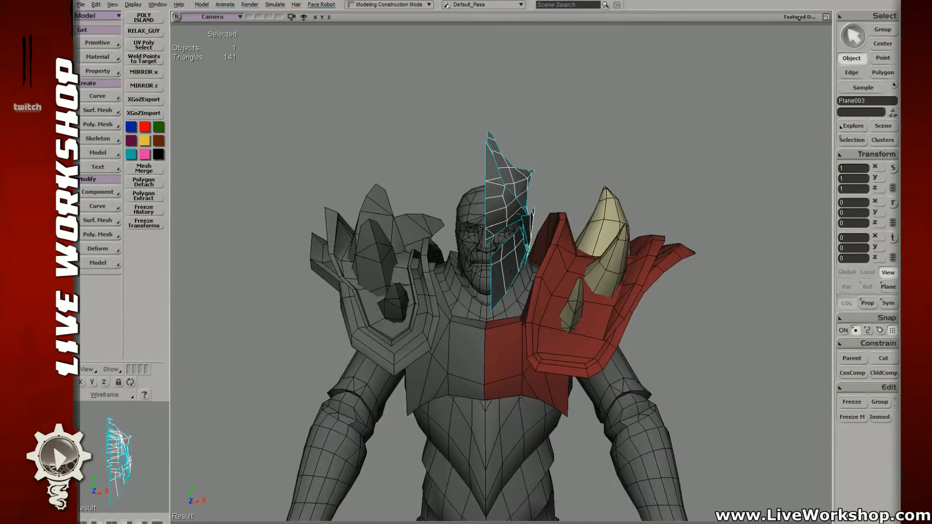
pyautogui.click(895, 101)
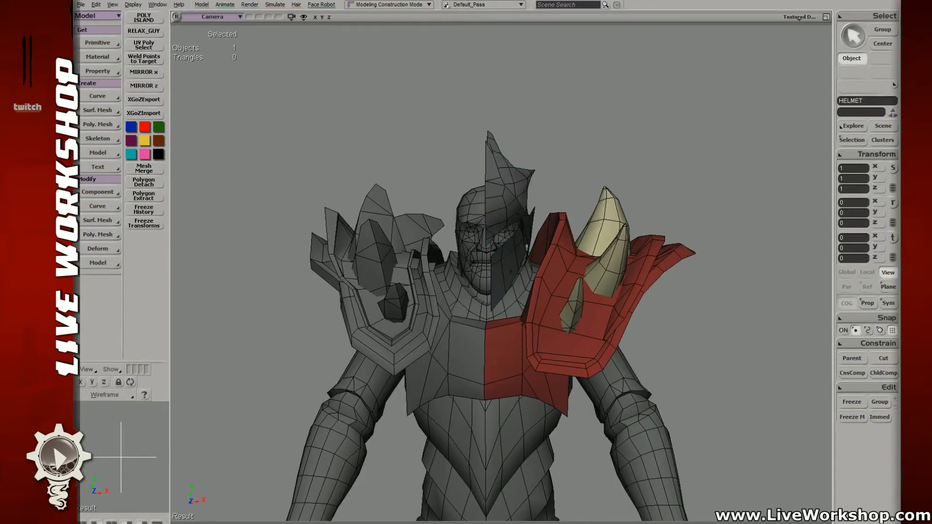
# - Instantiate the HELMET model and set the instance's X scale to -1
pyautogui.rightClick(896, 101)
pyautogui.click(895, 220)
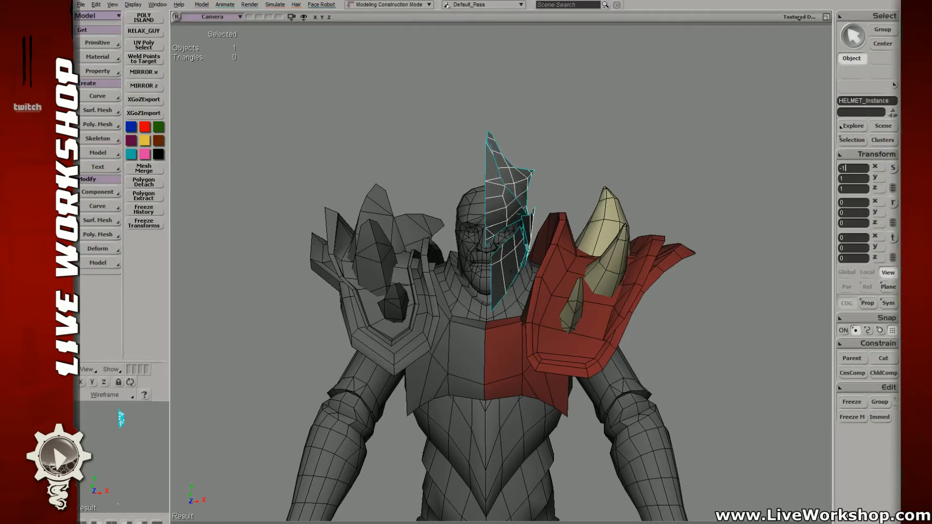
pyautogui.press('Return')
# - Move the mirrored helmet instance about 2.67 units along X so it meets the original half at the centre of the face
pyautogui.press('v')
pyautogui.moveTo(502, 193); pyautogui.dragTo(531, 196)
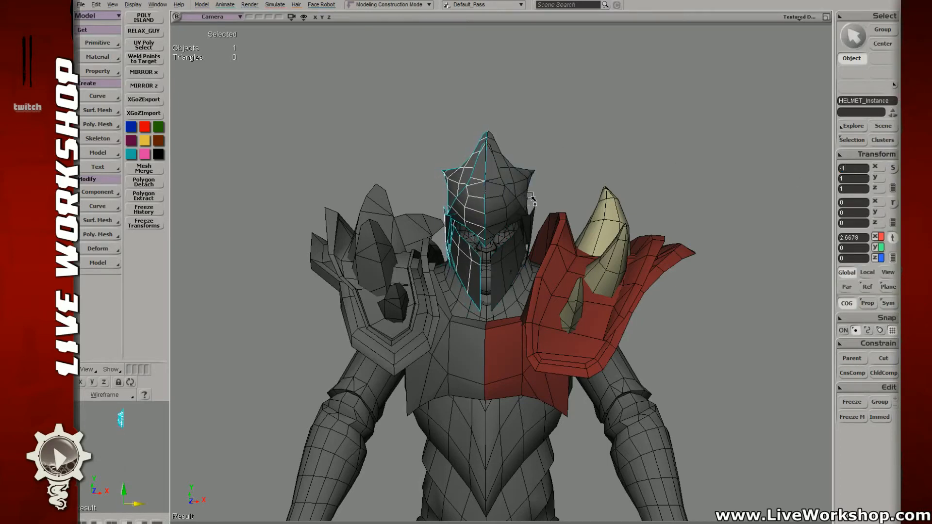
pyautogui.press('space')
pyautogui.click(556, 155)
# - Try pulling a point on the original helmet half outward and up into a long horn, then undo it
pyautogui.click(513, 180)
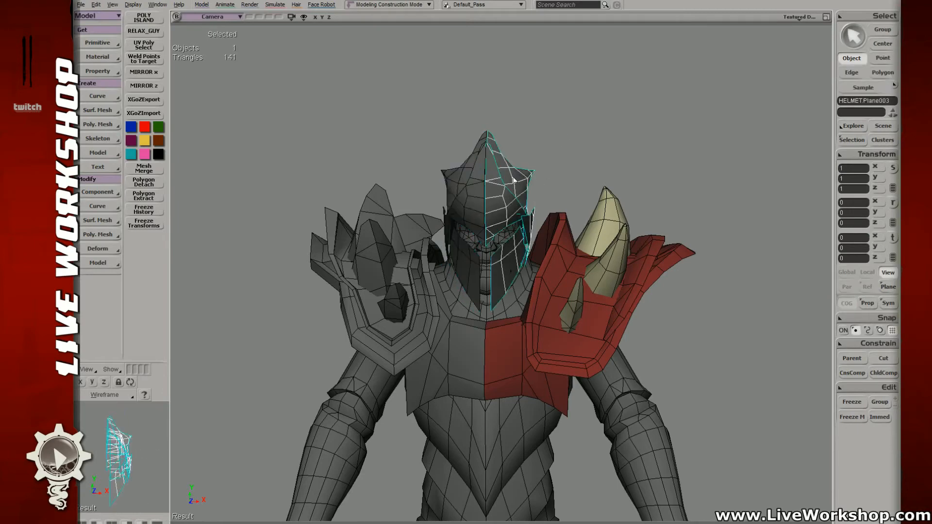
pyautogui.scroll(2, 506, 178)
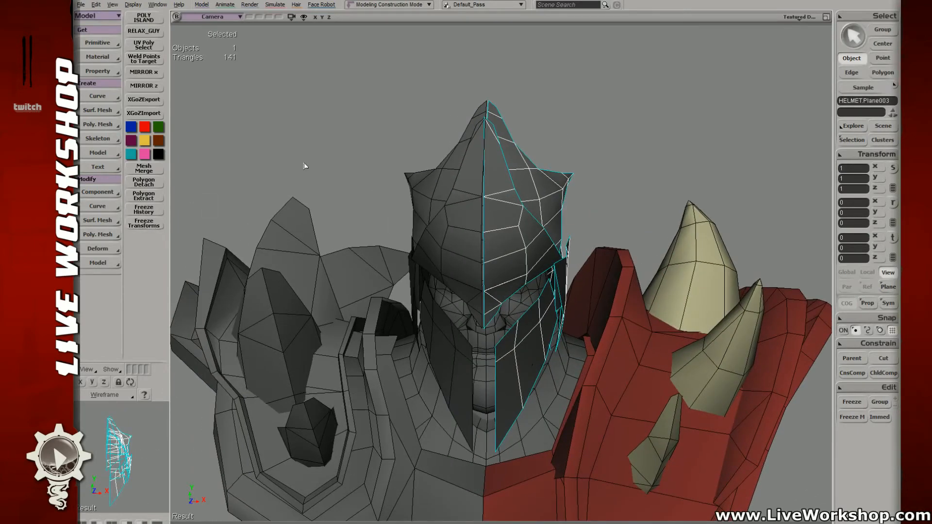
pyautogui.click(432, 146)
pyautogui.click(504, 222)
pyautogui.press('t')
pyautogui.press('s')
pyautogui.moveTo(533, 225); pyautogui.dragTo(530, 210, button='right')
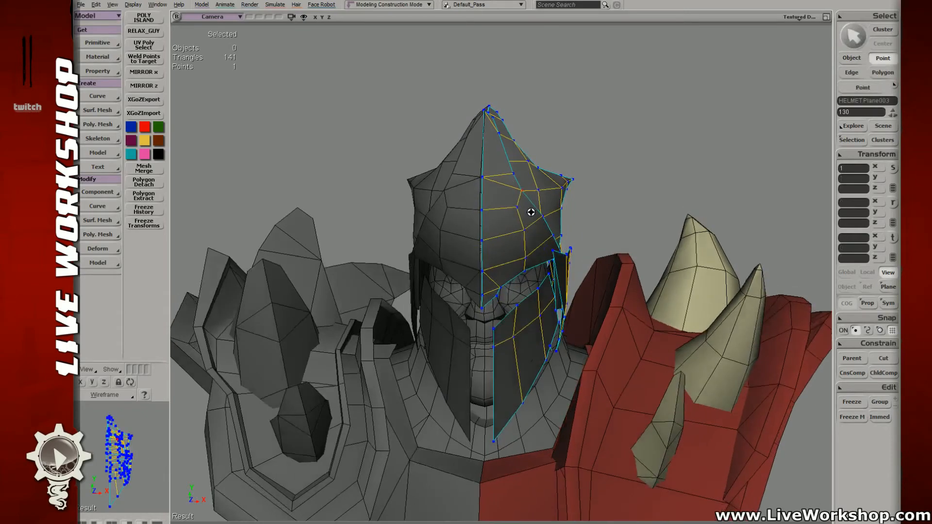
pyautogui.press('m')
pyautogui.moveTo(525, 199); pyautogui.dragTo(586, 168)
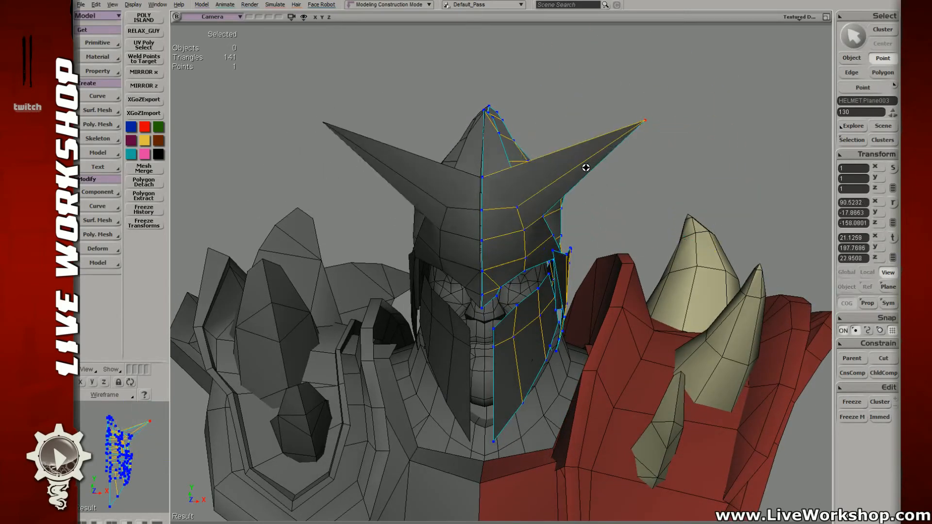
pyautogui.hotkey('ctrl', 'z')
# - Try moving a group of points on the side of the original helmet half, then undo the move
pyautogui.press('space')
pyautogui.press('s')
pyautogui.moveTo(432, 202); pyautogui.dragTo(531, 228, button='right')
pyautogui.press('t')
pyautogui.press('s')
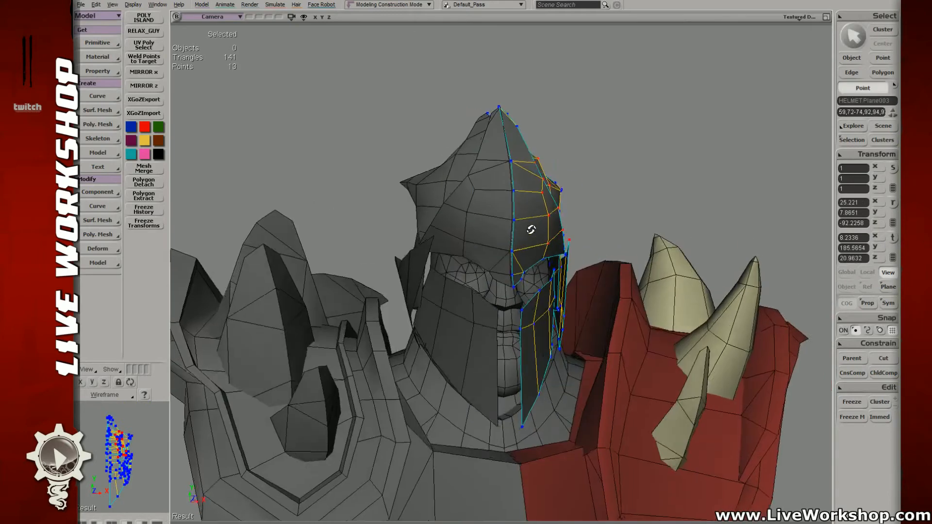
pyautogui.press('v')
pyautogui.moveTo(577, 212); pyautogui.dragTo(739, 184)
pyautogui.hotkey('ctrl', 'z')
pyautogui.press('space')
pyautogui.click(631, 151)
# - Apply the shoulder pad's red material to the original helmet half
pyautogui.press('s')
pyautogui.moveTo(582, 194); pyautogui.dragTo(520, 218, button='right')
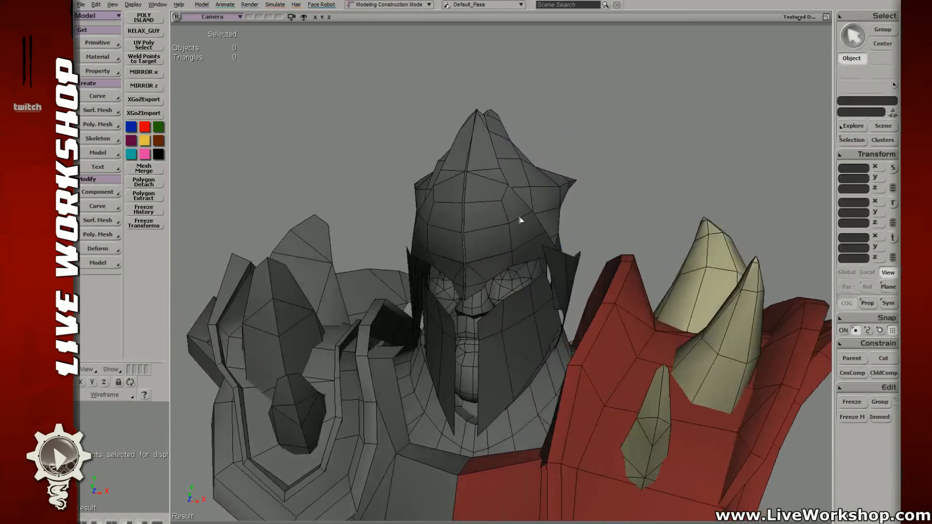
pyautogui.click(520, 219)
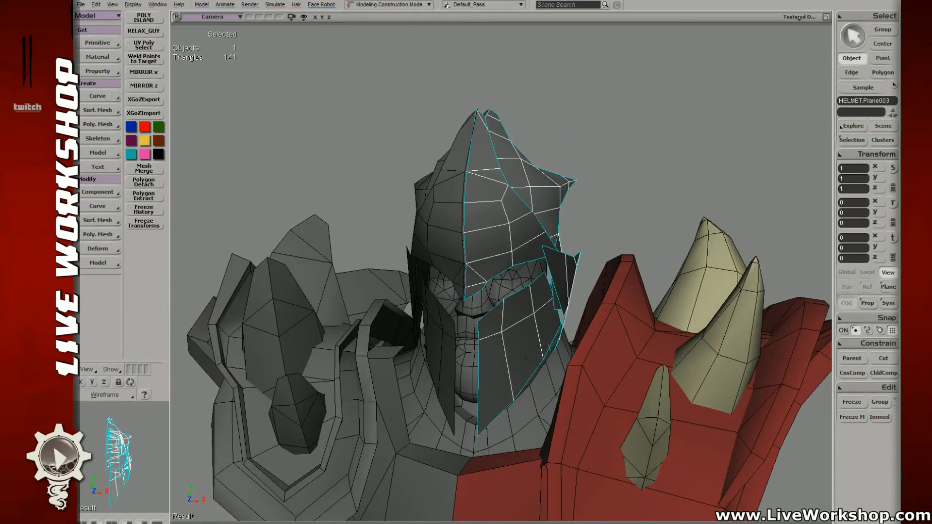
pyautogui.click(613, 179)
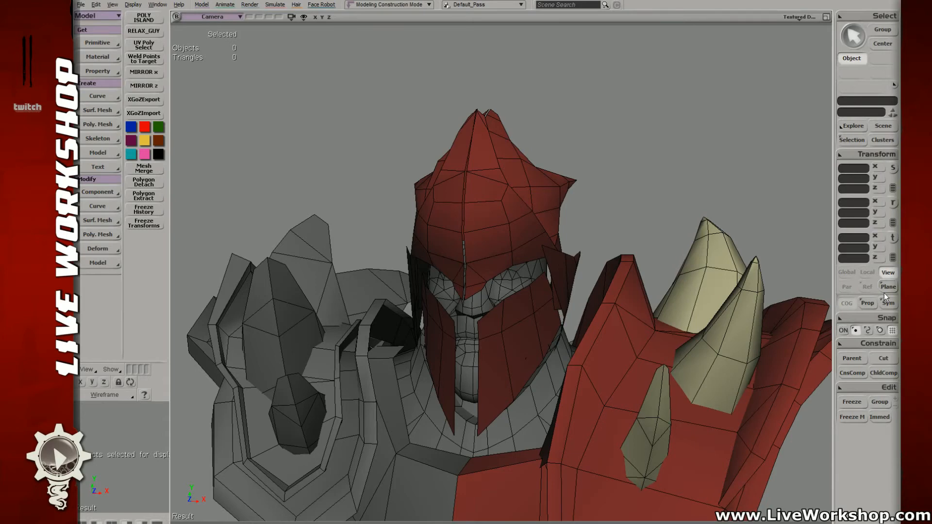
pyautogui.moveTo(638, 166); pyautogui.dragTo(550, 246, button='middle')
pyautogui.moveTo(547, 211); pyautogui.dragTo(523, 205, button='middle')
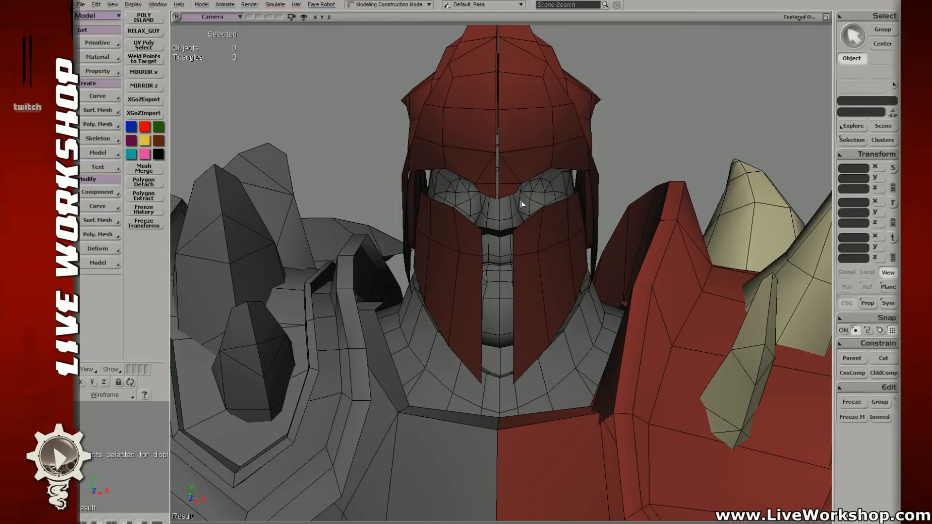
# - Isolate the coloured helmet half in wireframe point selection and pick points on the outer edge of its back panel
pyautogui.scroll(-5, 522, 205)
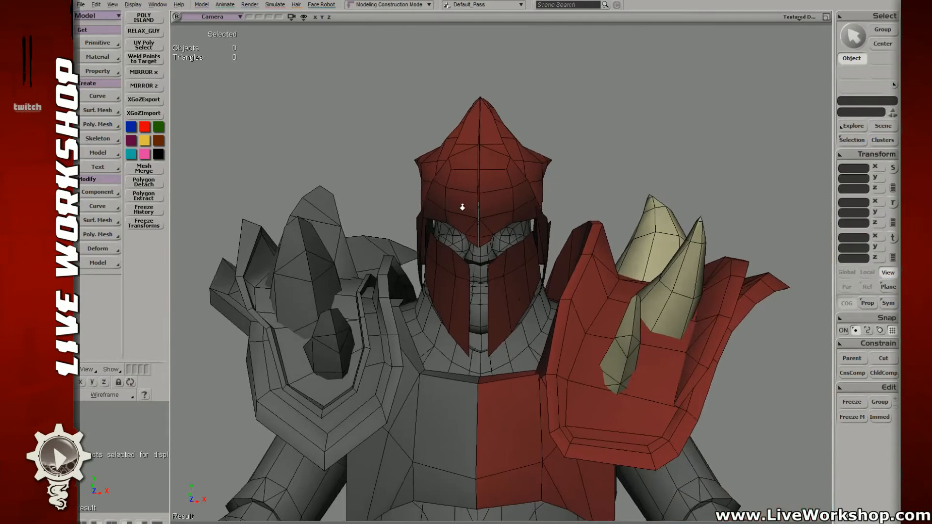
pyautogui.moveTo(462, 208); pyautogui.dragTo(494, 248, button='middle')
pyautogui.scroll(3, 494, 248)
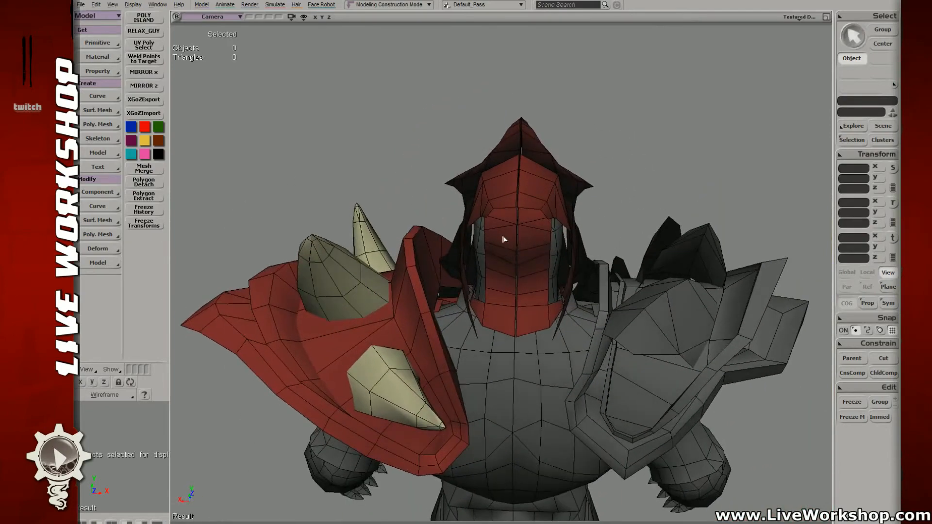
pyautogui.click(502, 240)
pyautogui.scroll(5, 505, 283)
pyautogui.press('4')
pyautogui.press('t')
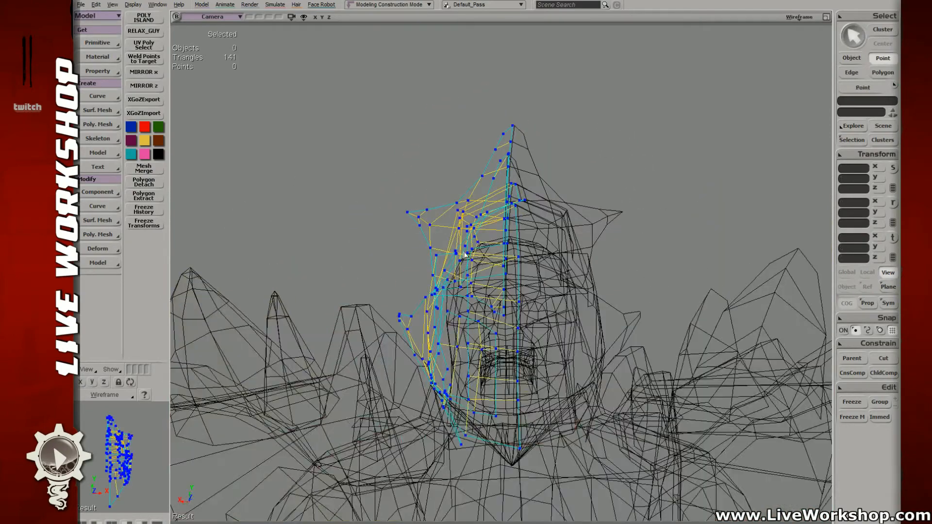
pyautogui.moveTo(480, 262)
pyautogui.mouseDown(button='middle')
pyautogui.moveTo(444, 253)
pyautogui.moveTo(477, 267)
pyautogui.mouseUp(button='middle')
pyautogui.click(441, 250)
pyautogui.press('6')
pyautogui.hotkey('ctrl', 's')
pyautogui.press('Return')
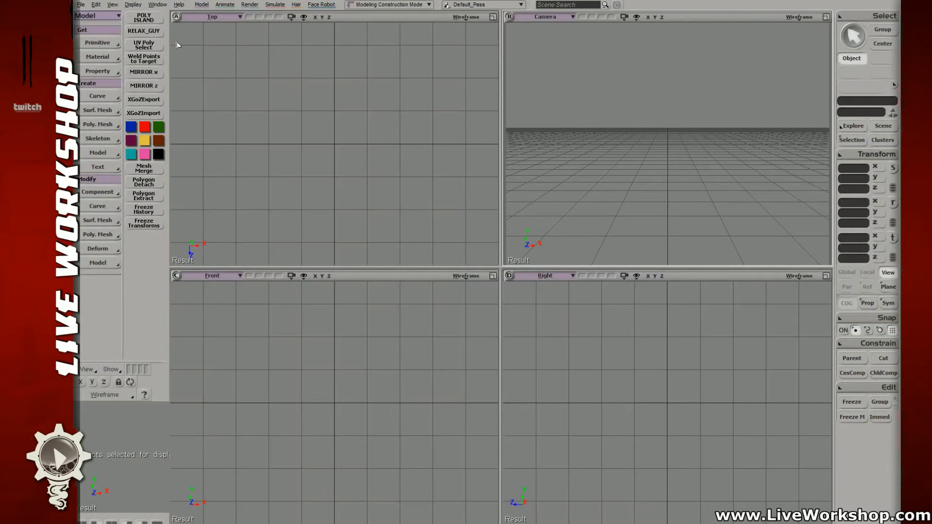
# - Reopen the character scene from the recent scenes
pyautogui.click(80, 4)
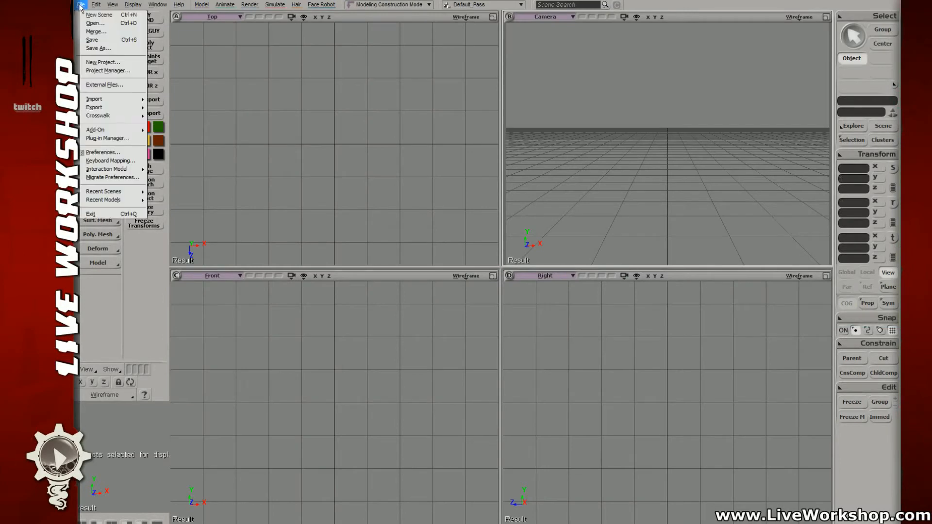
pyautogui.moveTo(103, 191)
pyautogui.click(180, 190)
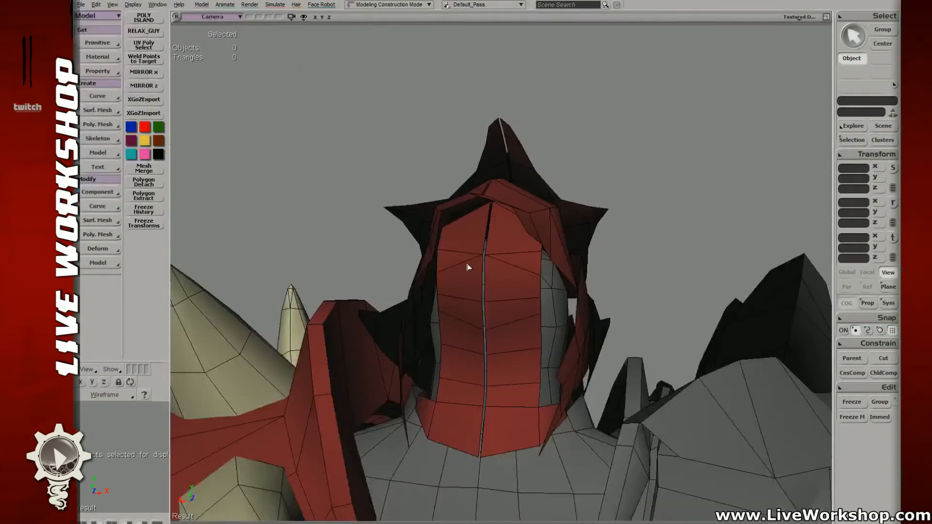
# - Try to edit the two neighbouring upper points on the outer edge of the helmet's back panel
pyautogui.press('s')
pyautogui.moveTo(434, 243); pyautogui.dragTo(489, 242, button='middle')
pyautogui.click(440, 225)
pyautogui.press('t')
pyautogui.press('m')
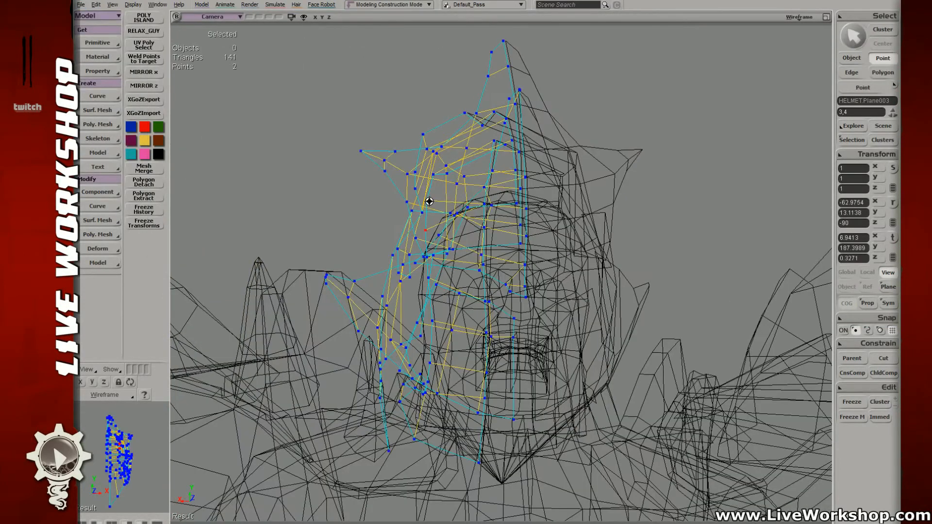
pyautogui.hotkey('ctrl', 'n')
pyautogui.click(889, 311)
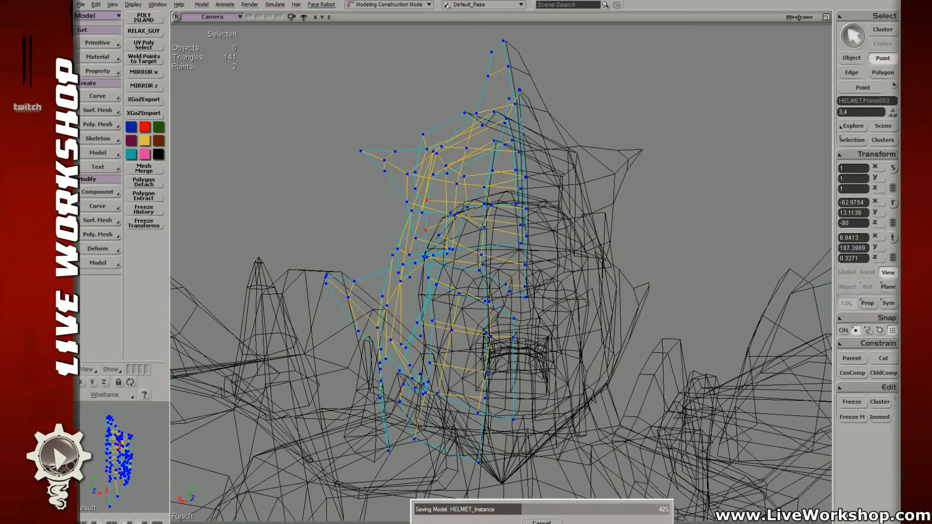
# - Load the recent character scene again
pyautogui.click(80, 4)
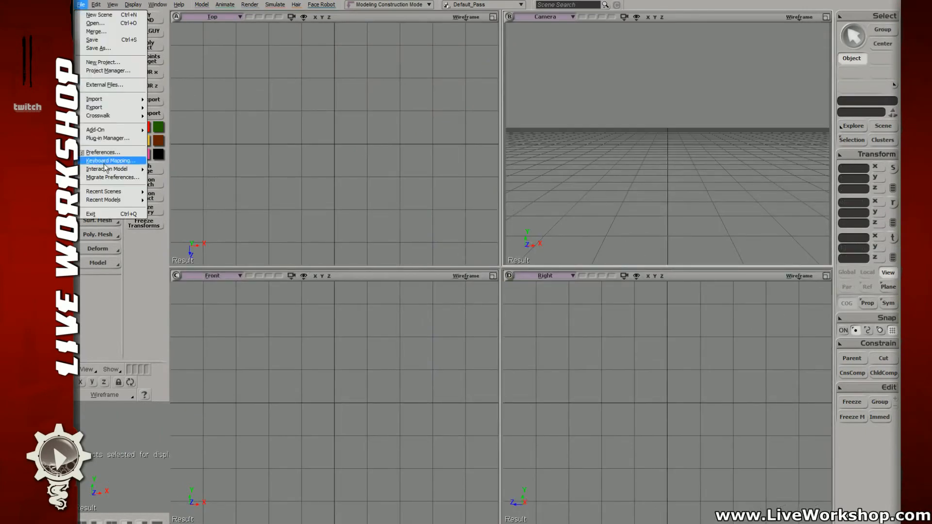
pyautogui.moveTo(97, 194)
pyautogui.click(267, 193)
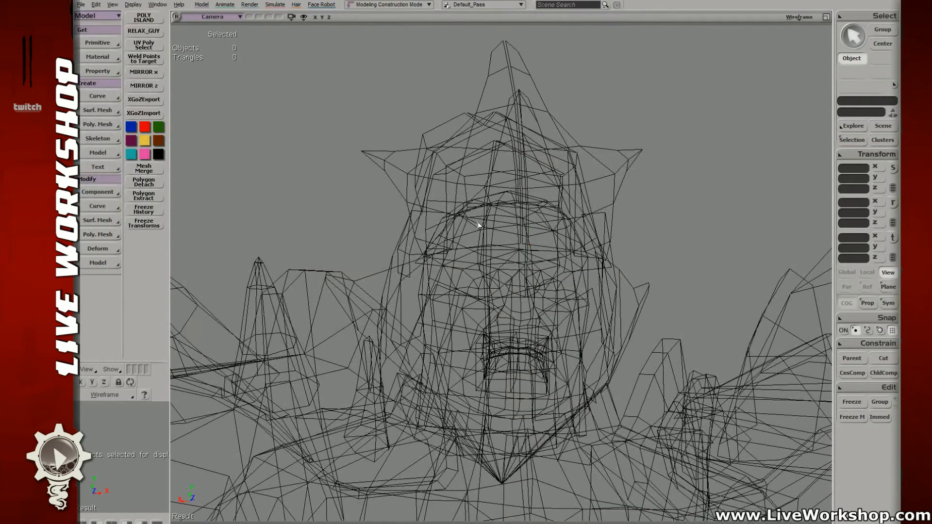
# - Try to remove the two upper outer-edge points of the helmet's back panel, and undo the removal
pyautogui.press('5')
pyautogui.click(445, 220)
pyautogui.press('4')
pyautogui.press('t')
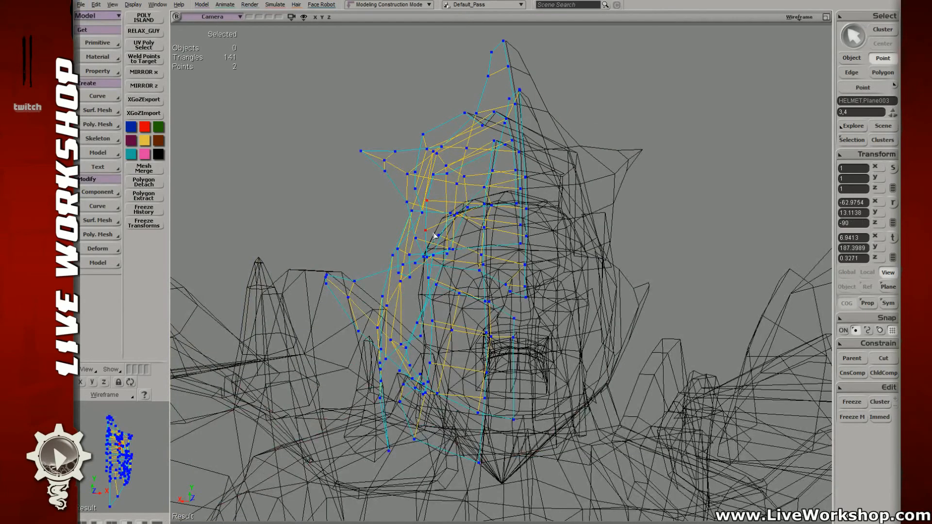
pyautogui.click(456, 227)
pyautogui.press('5')
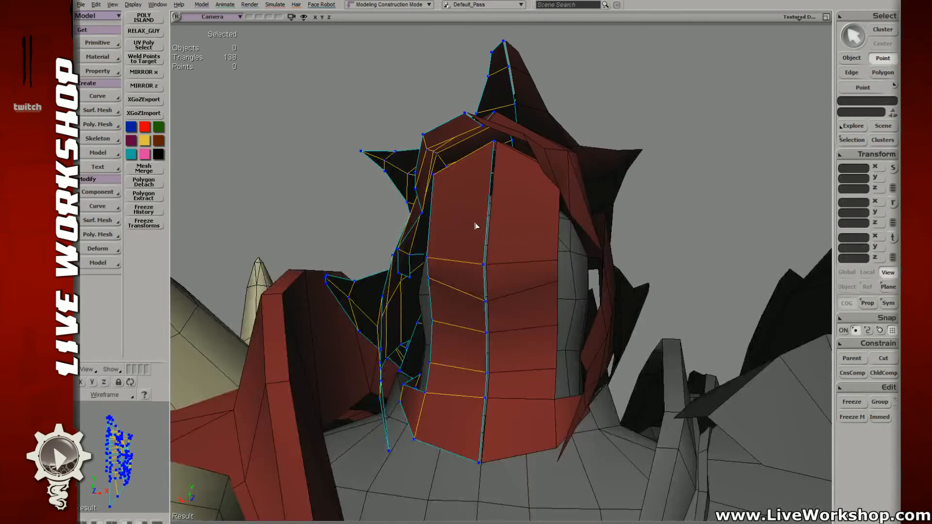
pyautogui.hotkey('ctrl', 'z')
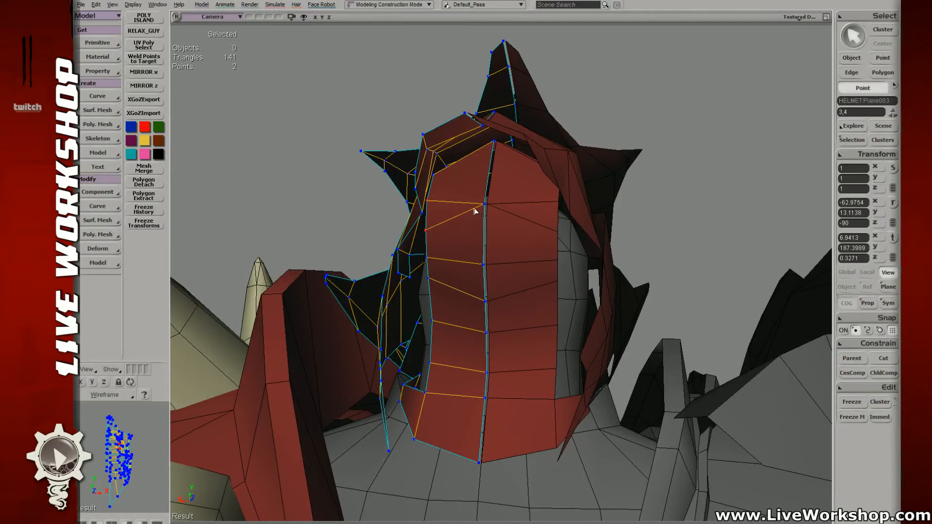
# - Freeze the helmet half's construction history and return to object selection in shaded display
pyautogui.press('4')
pyautogui.press('y')
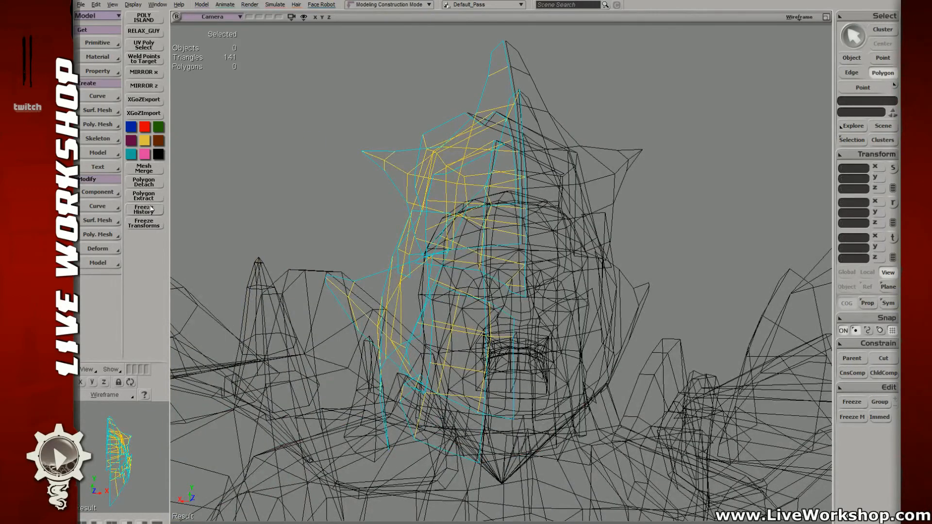
pyautogui.click(161, 211)
pyautogui.press('t')
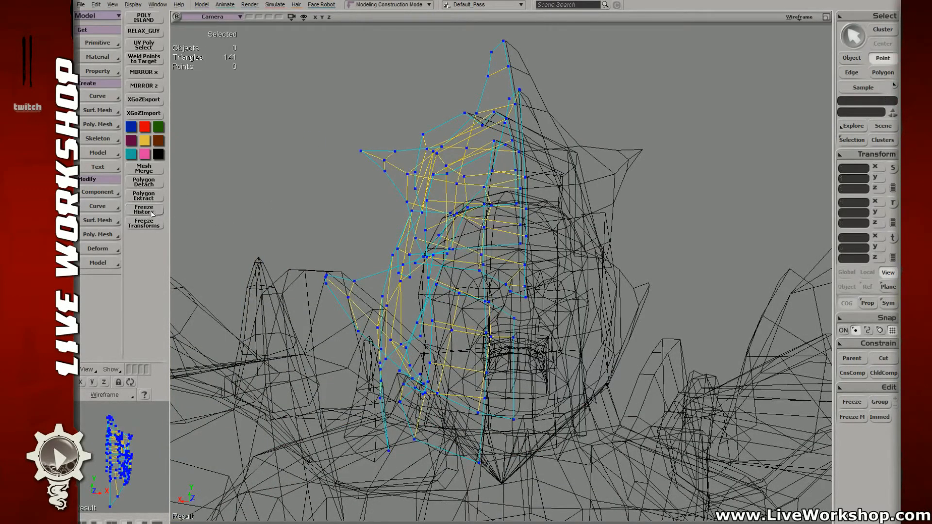
pyautogui.press('4')
pyautogui.press('space')
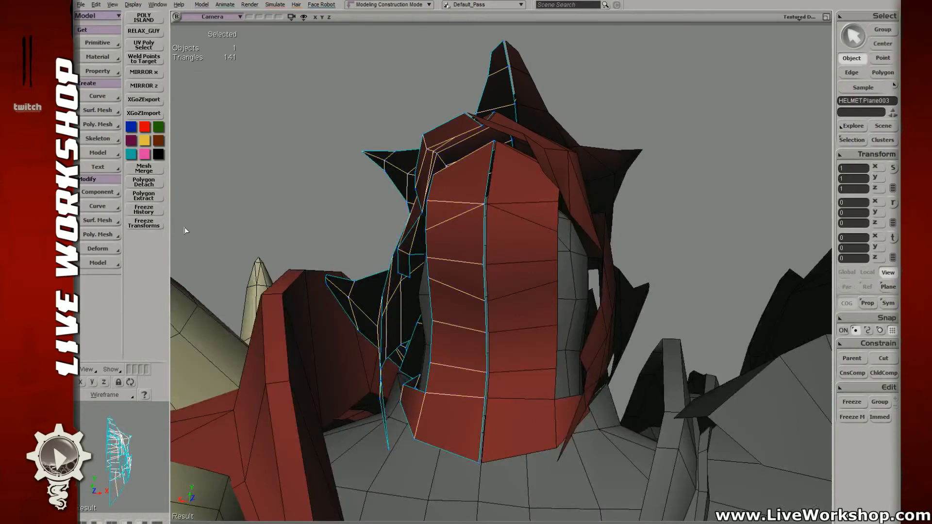
# - Weld the two neighbouring upper points on the outer edge of the helmet's back panel
pyautogui.moveTo(466, 218); pyautogui.dragTo(393, 234)
pyautogui.press('t')
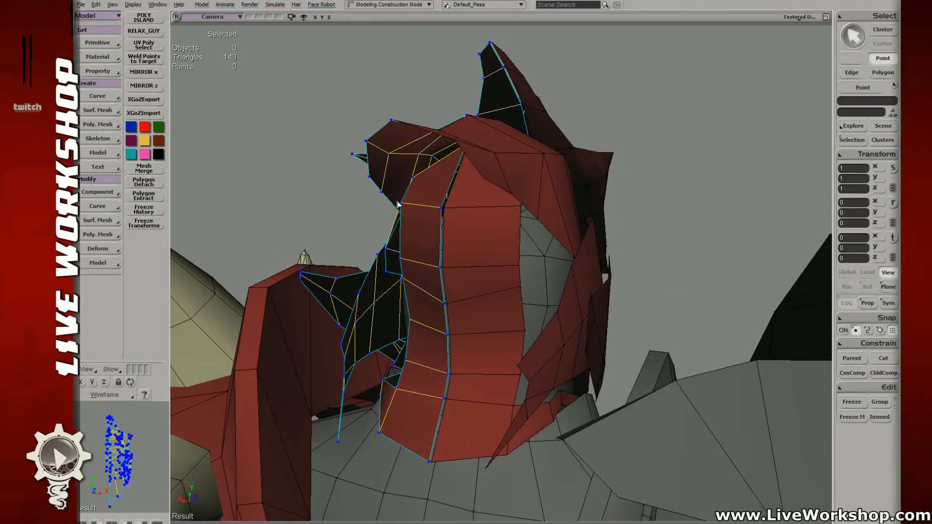
pyautogui.click(399, 204)
pyautogui.moveTo(479, 218); pyautogui.dragTo(516, 209)
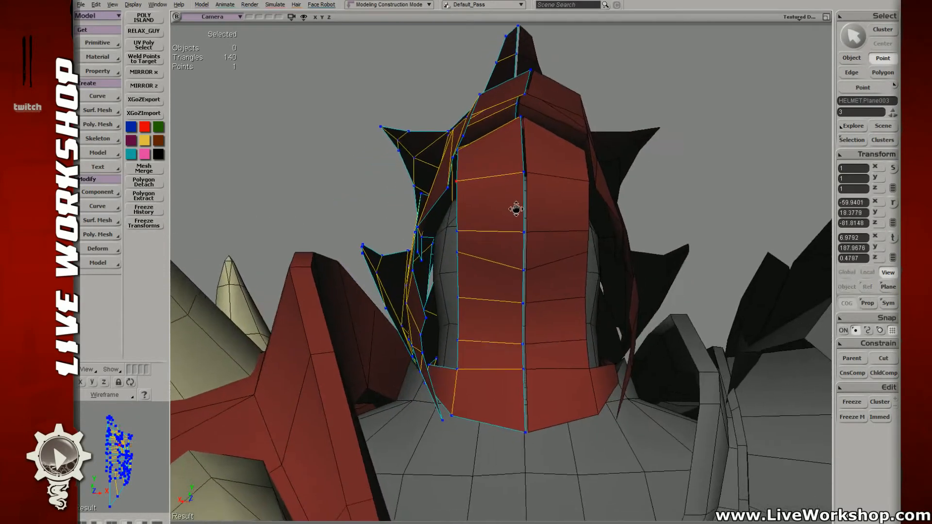
pyautogui.moveTo(516, 209); pyautogui.dragTo(477, 236, button='middle')
pyautogui.moveTo(510, 261); pyautogui.dragTo(508, 298, button='right')
pyautogui.moveTo(508, 297); pyautogui.dragTo(479, 245, button='middle')
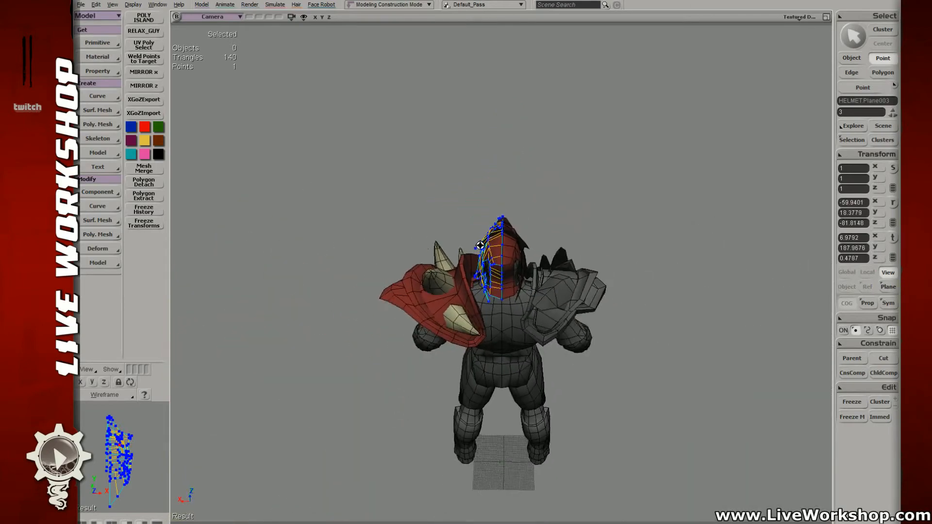
pyautogui.moveTo(479, 245); pyautogui.dragTo(485, 248, button='right')
pyautogui.moveTo(485, 248); pyautogui.dragTo(282, 208, button='middle')
# - Delete a surplus horizontal edge across the helmet's back panel
pyautogui.press('e')
pyautogui.click(504, 268)
pyautogui.press('Delete')
pyautogui.moveTo(481, 238); pyautogui.dragTo(485, 286, button='right')
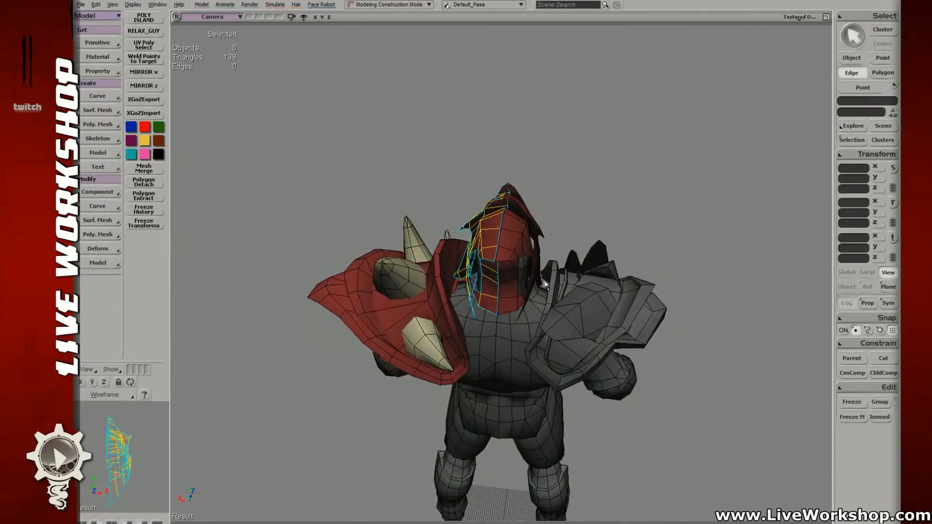
# - Move the remaining lower horizontal edges of the back panel to space them more evenly, and adjust their inner points
pyautogui.moveTo(544, 284); pyautogui.dragTo(497, 262, button='middle')
pyautogui.click(495, 292)
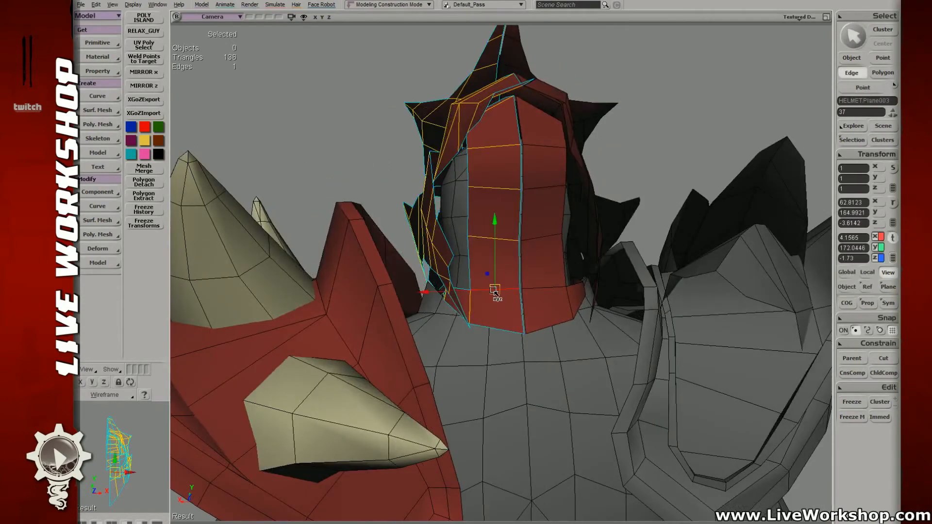
pyautogui.moveTo(495, 291); pyautogui.dragTo(500, 248)
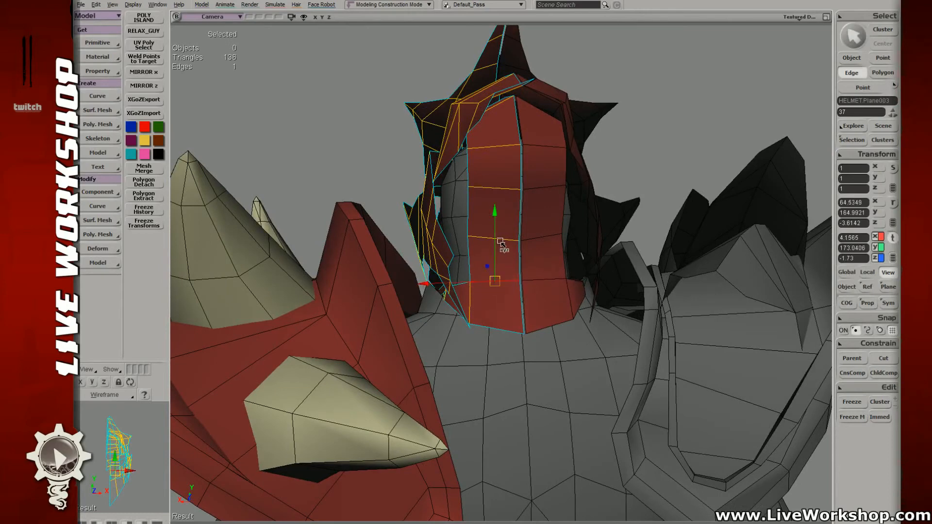
pyautogui.click(502, 146)
pyautogui.click(495, 234)
pyautogui.moveTo(503, 170); pyautogui.dragTo(518, 242)
pyautogui.press('t')
pyautogui.click(518, 280)
pyautogui.press('v')
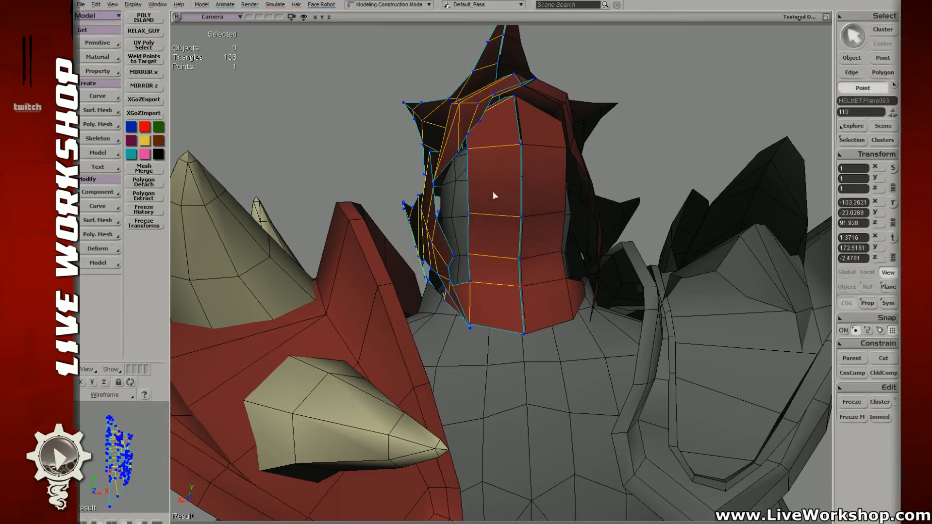
# - Reposition the uppermost horizontal edge of the helmet's back panel
pyautogui.press('e')
pyautogui.click(496, 145)
pyautogui.press('s')
pyautogui.moveTo(499, 162); pyautogui.dragTo(548, 158, button='right')
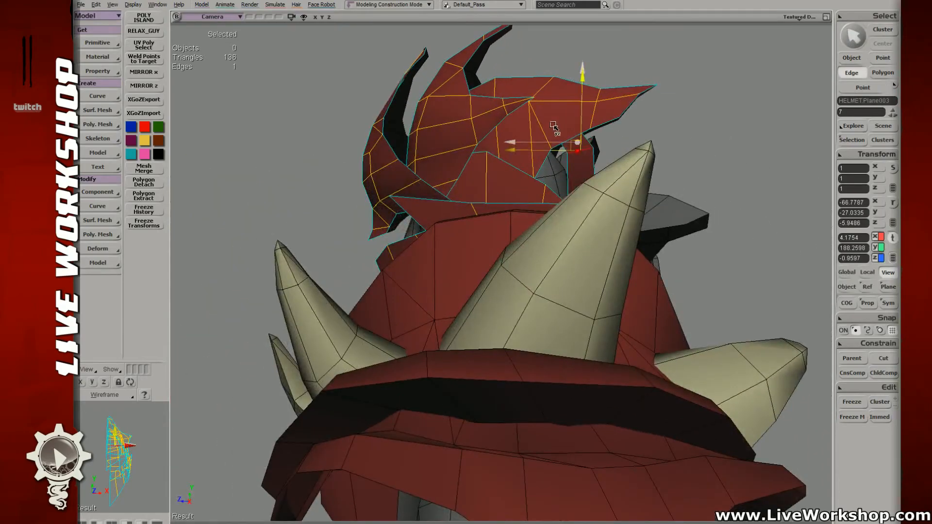
# - Move the top points of the back panel in wireframe so the panel reaches up inside the helmet shell
pyautogui.press('4')
pyautogui.press('t')
pyautogui.moveTo(558, 107); pyautogui.dragTo(559, 107)
pyautogui.press('s')
pyautogui.moveTo(558, 107); pyautogui.dragTo(534, 99, button='right')
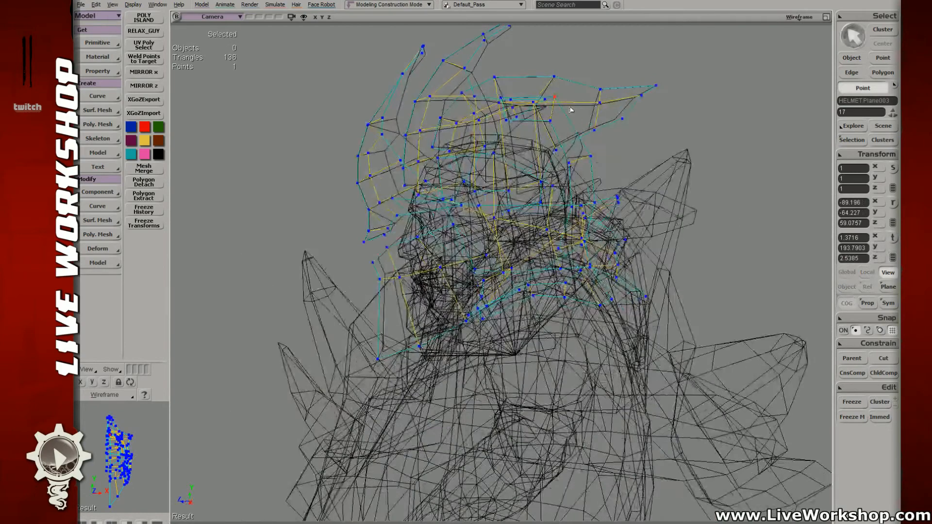
pyautogui.press('v')
pyautogui.moveTo(528, 60); pyautogui.dragTo(512, 125)
pyautogui.click(550, 120)
pyautogui.press('v')
pyautogui.press('6')
pyautogui.press('s')
pyautogui.moveTo(522, 119); pyautogui.dragTo(547, 135, button='right')
pyautogui.press('8')
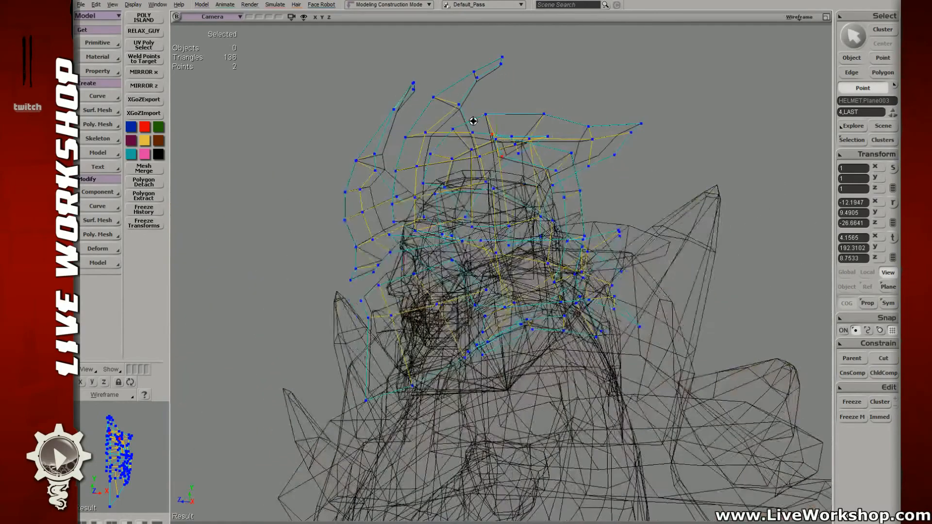
# - Move the back panel's top inner point up and back to tuck it under the helmet shell
pyautogui.press('v')
pyautogui.press('t')
pyautogui.click(522, 136)
pyautogui.press('v')
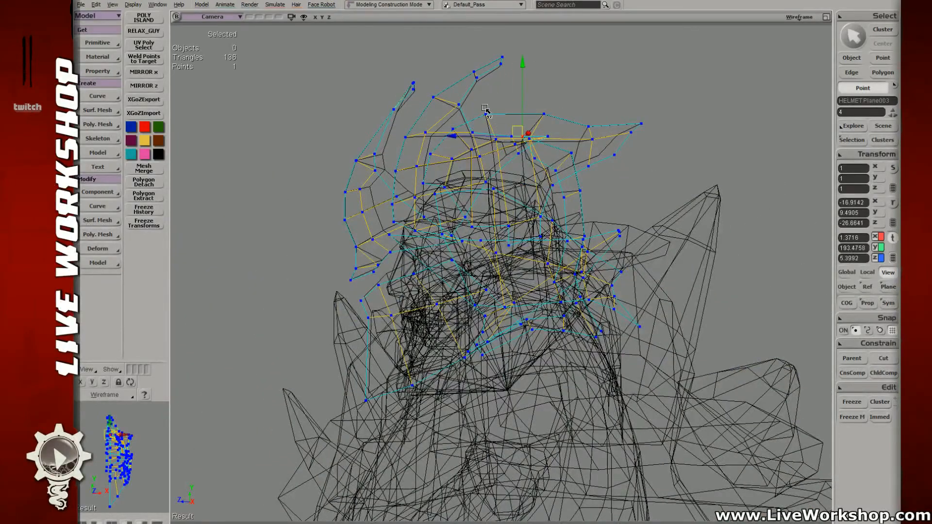
pyautogui.press('s')
pyautogui.press('6')
pyautogui.moveTo(499, 101); pyautogui.dragTo(548, 166, button='right')
pyautogui.moveTo(548, 166); pyautogui.dragTo(419, 151, button='middle')
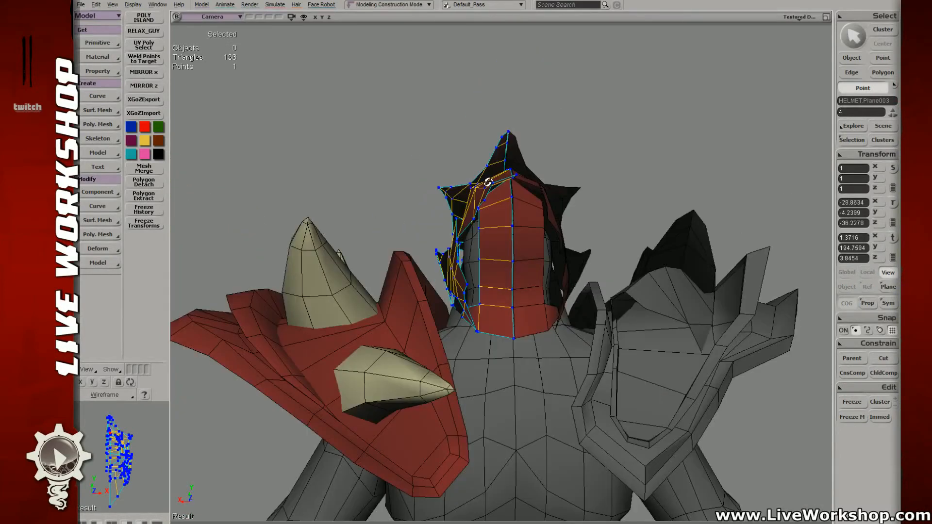
# - Check the helmet from behind and in front, and preview the head and shoulders in a render region
pyautogui.moveTo(488, 182); pyautogui.dragTo(516, 183, button='middle')
pyautogui.moveTo(495, 150); pyautogui.dragTo(464, 155, button='right')
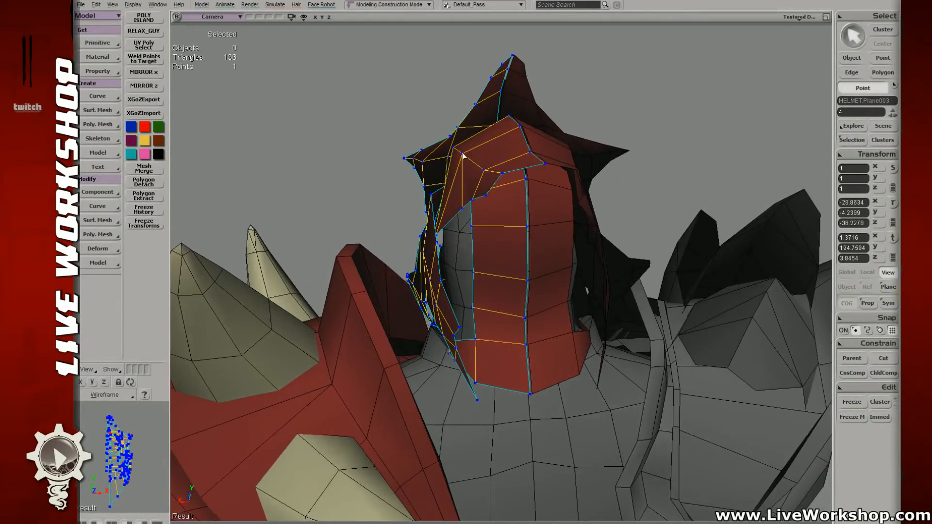
pyautogui.moveTo(465, 156); pyautogui.dragTo(480, 162)
pyautogui.moveTo(472, 196); pyautogui.dragTo(508, 171, button='right')
pyautogui.press('space')
pyautogui.scroll(-2, 537, 91)
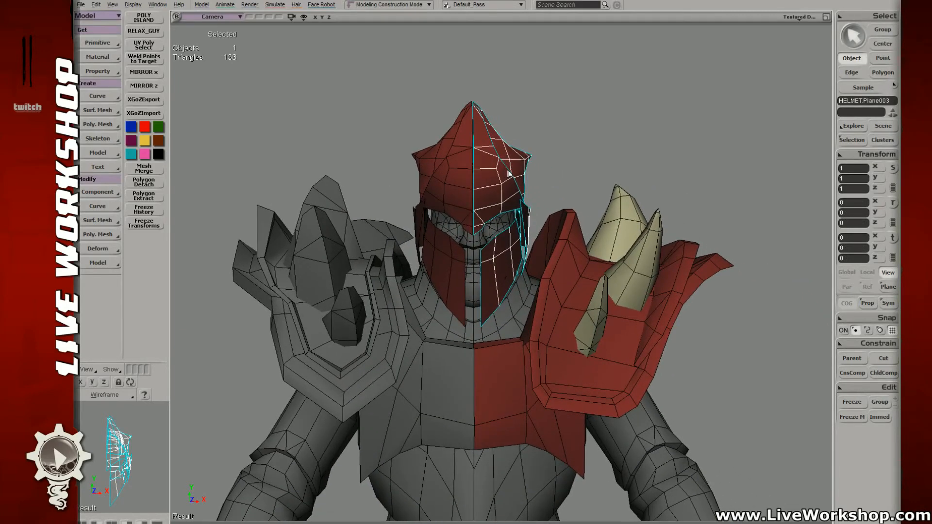
pyautogui.moveTo(515, 169)
pyautogui.mouseDown(button='right')
pyautogui.moveTo(528, 162)
pyautogui.moveTo(612, 184)
pyautogui.moveTo(547, 191)
pyautogui.moveTo(529, 180)
pyautogui.mouseUp(button='right')
pyautogui.press('q')
pyautogui.moveTo(338, 69); pyautogui.dragTo(610, 457)
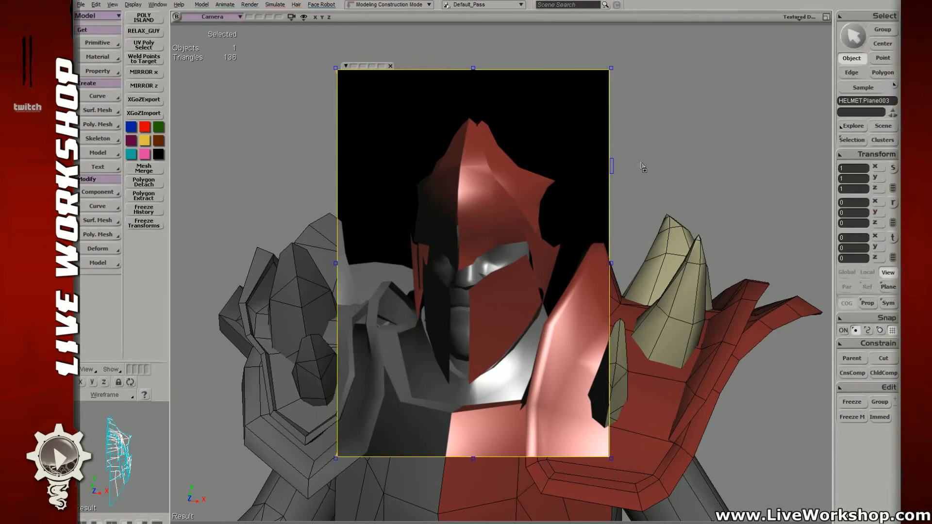
pyautogui.press('q')
# - Select the red shoulder plate and examine it from the back, front and above
pyautogui.moveTo(537, 184)
pyautogui.mouseDown(button='right')
pyautogui.moveTo(502, 177)
pyautogui.moveTo(611, 193)
pyautogui.moveTo(493, 185)
pyautogui.moveTo(488, 246)
pyautogui.moveTo(530, 217)
pyautogui.moveTo(475, 264)
pyautogui.mouseUp(button='right')
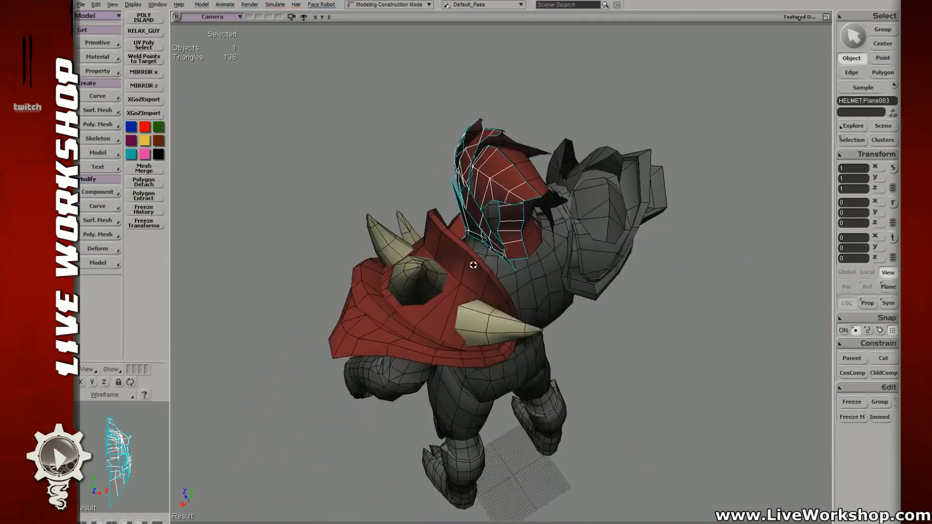
pyautogui.click(451, 305)
pyautogui.moveTo(450, 305); pyautogui.dragTo(518, 247, button='right')
pyautogui.moveTo(518, 248)
pyautogui.mouseDown(button='middle')
pyautogui.moveTo(640, 252)
pyautogui.moveTo(505, 234)
pyautogui.mouseUp(button='middle')
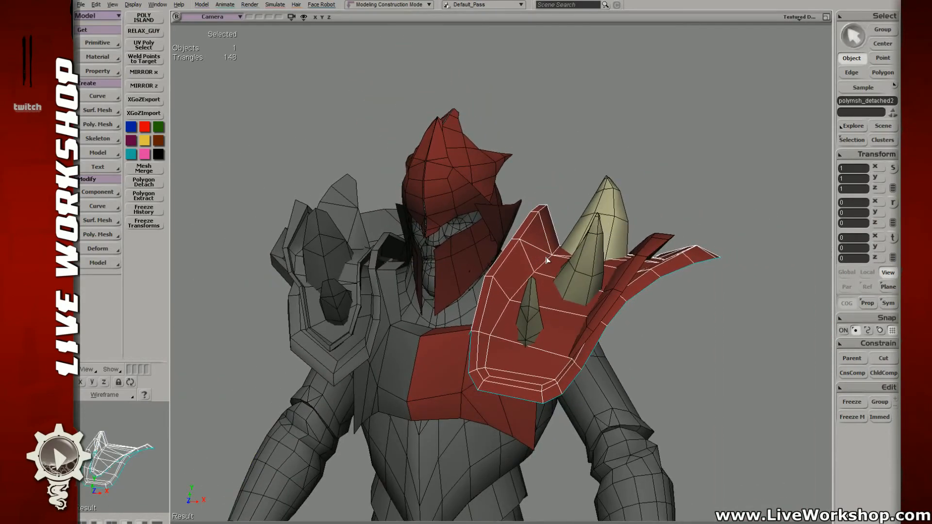
pyautogui.moveTo(561, 245); pyautogui.dragTo(592, 242, button='middle')
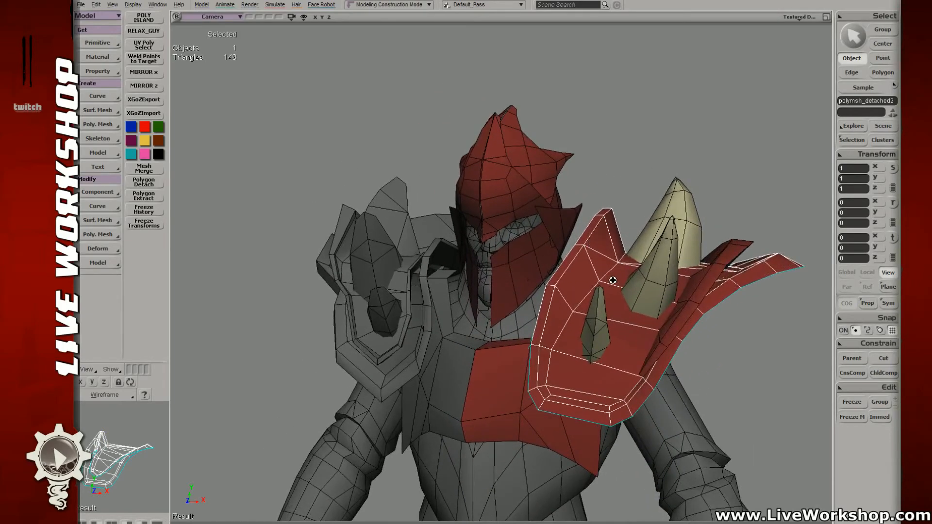
pyautogui.moveTo(613, 280); pyautogui.dragTo(515, 324, button='right')
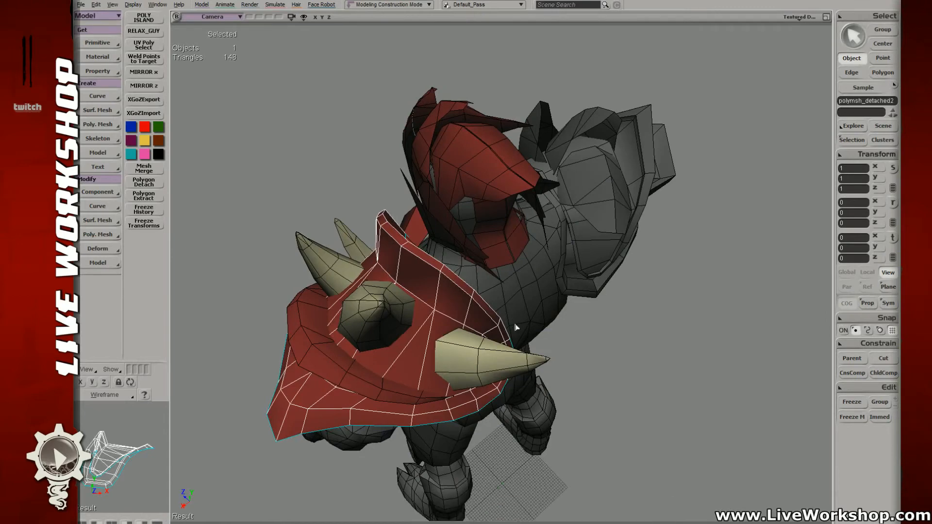
# - Try a duplicate of the helmet half offset sideways from the head, and delete the duplicate
pyautogui.click(488, 236)
pyautogui.moveTo(488, 236); pyautogui.dragTo(543, 185, button='right')
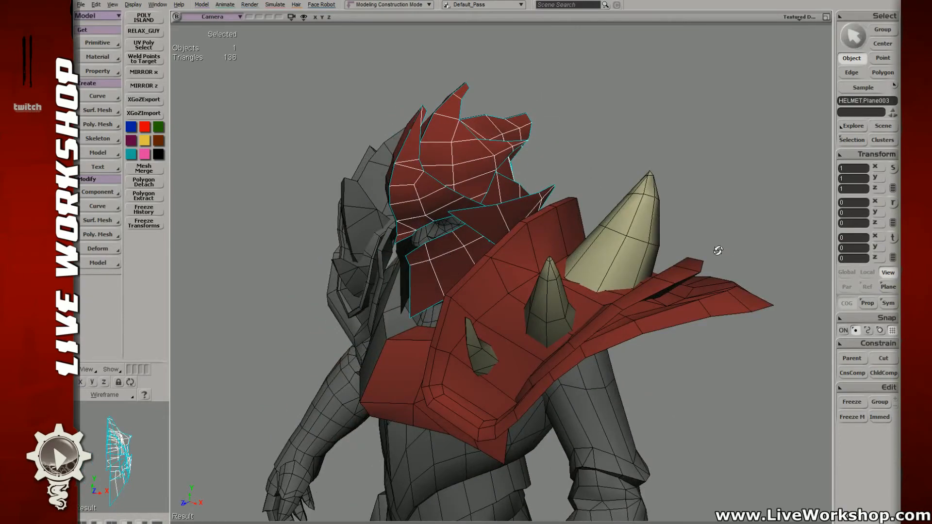
pyautogui.moveTo(718, 250); pyautogui.dragTo(593, 213)
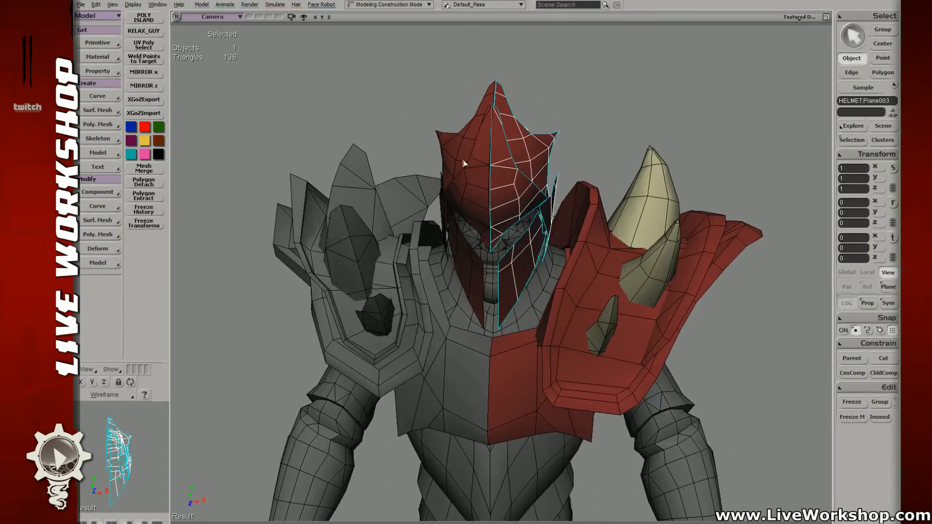
pyautogui.hotkey('ctrl', 'z')
pyautogui.keyDown('shift'); pyautogui.click(531, 173); pyautogui.keyUp('shift')
pyautogui.moveTo(530, 172); pyautogui.dragTo(564, 189, button='right')
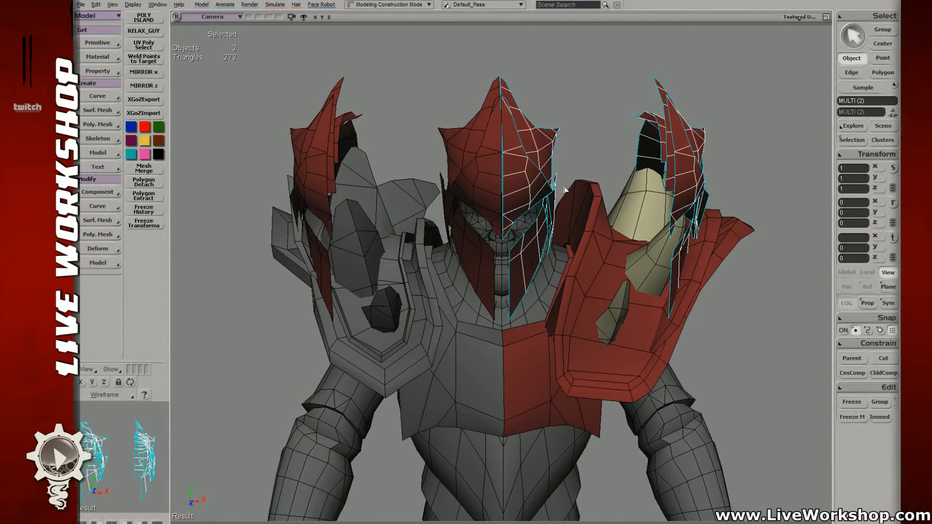
pyautogui.moveTo(634, 169)
pyautogui.mouseDown(button='right')
pyautogui.moveTo(597, 166)
pyautogui.moveTo(617, 170)
pyautogui.mouseUp(button='right')
pyautogui.click(640, 188)
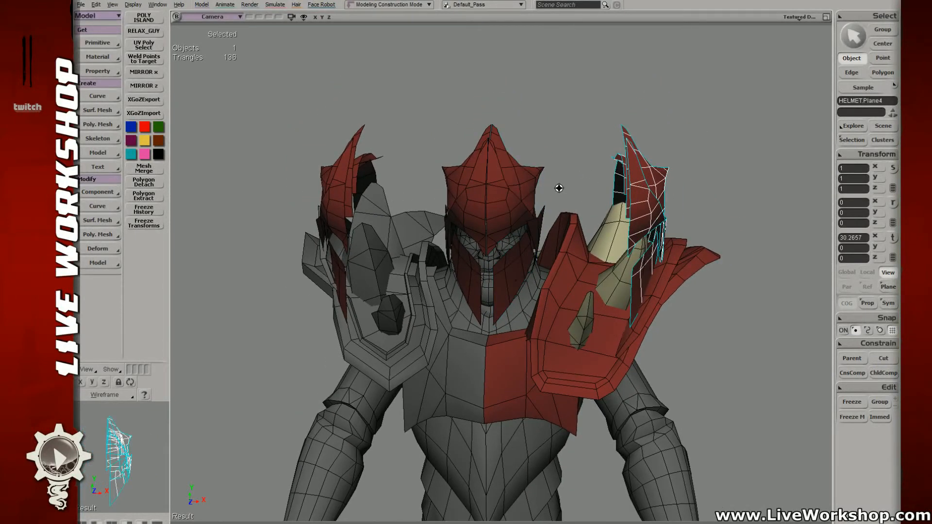
pyautogui.press('Delete')
# - Select polygons on the helmet half and expand the selection with the POLY ISLAND script to inspect its connected pieces
pyautogui.moveTo(558, 188); pyautogui.dragTo(505, 271, button='right')
pyautogui.click(463, 210)
pyautogui.press('u')
pyautogui.click(497, 272)
pyautogui.click(143, 18)
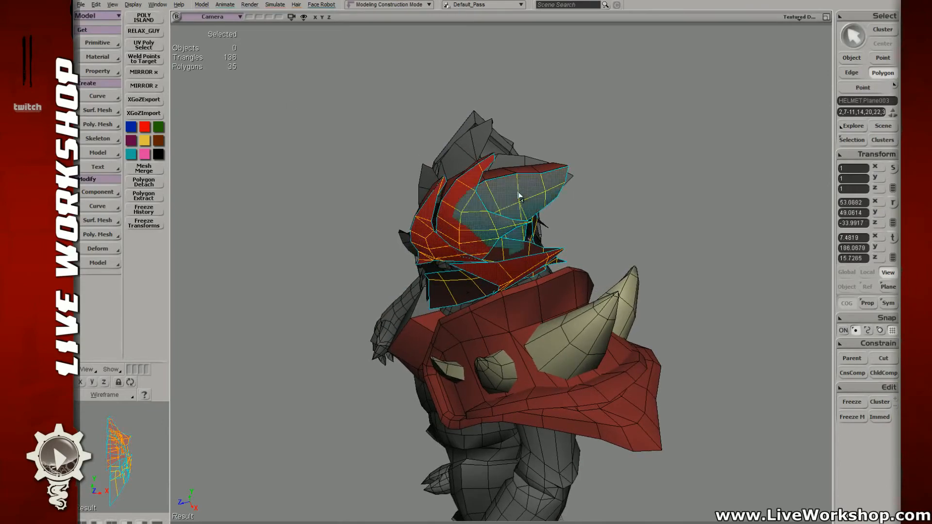
pyautogui.hotkey('shift', '+')
pyautogui.moveTo(518, 196); pyautogui.dragTo(488, 214, button='right')
pyautogui.moveTo(474, 246); pyautogui.dragTo(550, 235, button='right')
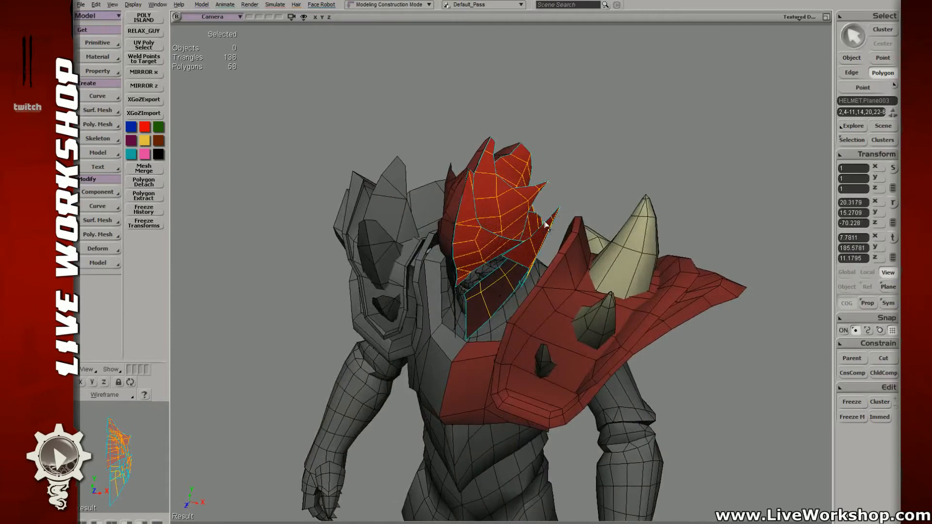
# - Restore the whole-object selection of the helmet half and examine its overlapping plates from the back and side
pyautogui.moveTo(545, 225); pyautogui.dragTo(613, 244, button='middle')
pyautogui.moveTo(612, 244); pyautogui.dragTo(443, 182, button='right')
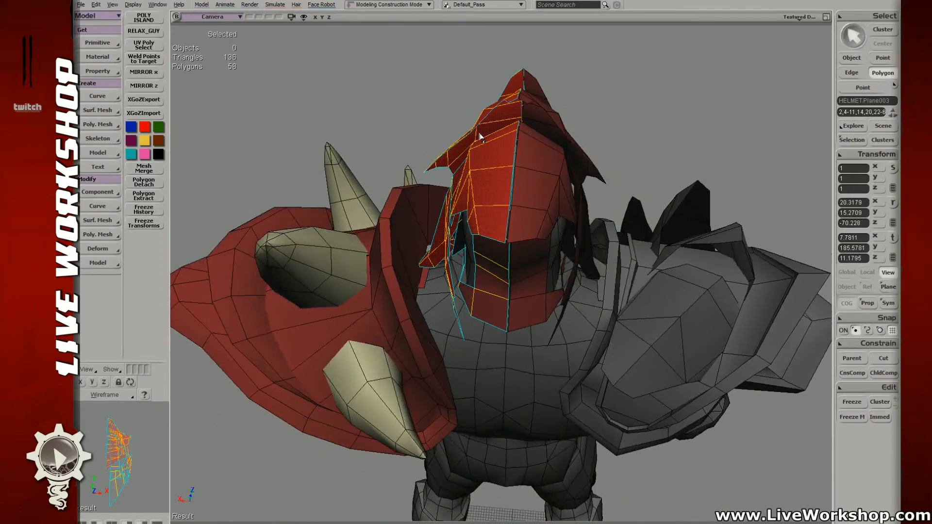
pyautogui.moveTo(479, 137); pyautogui.dragTo(516, 141, button='right')
pyautogui.moveTo(516, 142); pyautogui.dragTo(385, 129, button='middle')
pyautogui.moveTo(385, 129); pyautogui.dragTo(408, 146, button='right')
pyautogui.click(414, 150)
pyautogui.press('space')
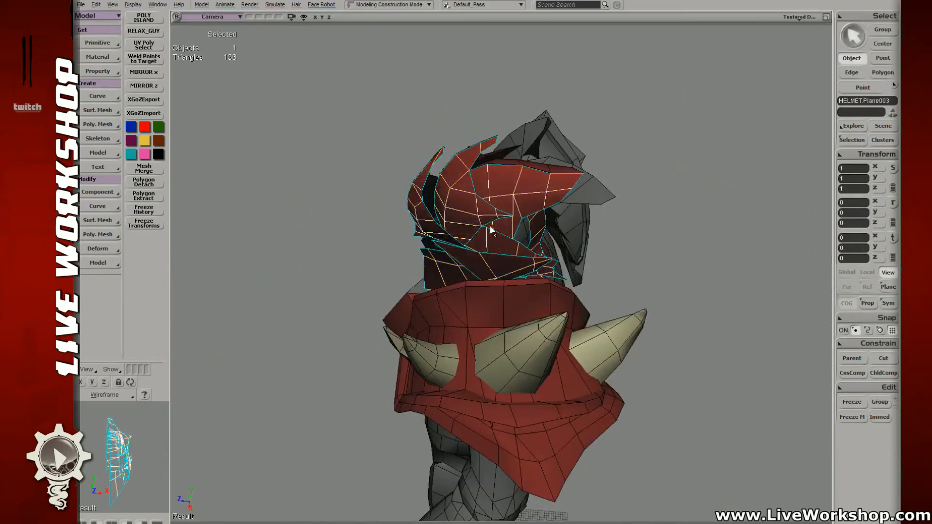
pyautogui.moveTo(492, 230); pyautogui.dragTo(497, 238, button='right')
pyautogui.press('v')
pyautogui.moveTo(497, 237); pyautogui.dragTo(505, 154, button='middle')
pyautogui.hotkey('ctrl', 'z')
pyautogui.moveTo(503, 233); pyautogui.dragTo(526, 216, button='right')
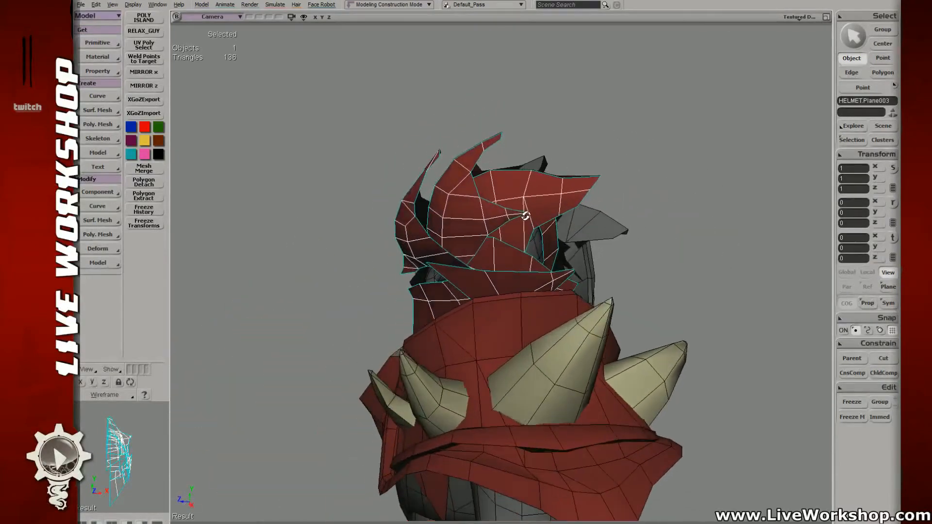
pyautogui.moveTo(544, 248)
pyautogui.mouseDown(button='right')
pyautogui.moveTo(539, 183)
pyautogui.moveTo(556, 237)
pyautogui.mouseUp(button='right')
# - Examine the helmet and shoulder armour against the full figure from the front, side, above and back
pyautogui.scroll(-5, 556, 238)
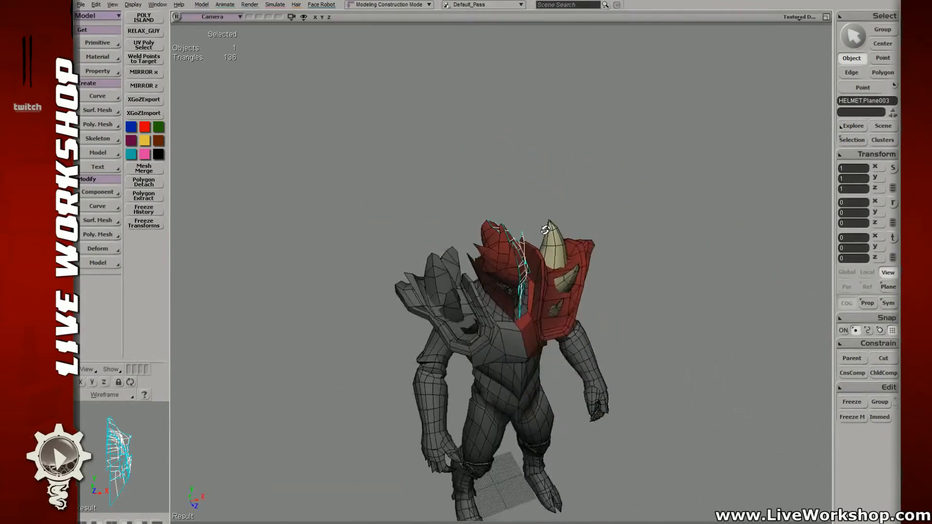
pyautogui.moveTo(221, 185); pyautogui.dragTo(532, 147, button='right')
pyautogui.scroll(4, 532, 147)
pyautogui.click(532, 148)
pyautogui.scroll(-1, 443, 200)
pyautogui.click(481, 227)
pyautogui.moveTo(481, 227)
pyautogui.mouseDown(button='right')
pyautogui.moveTo(532, 225)
pyautogui.moveTo(482, 221)
pyautogui.moveTo(491, 207)
pyautogui.moveTo(477, 213)
pyautogui.mouseUp(button='right')
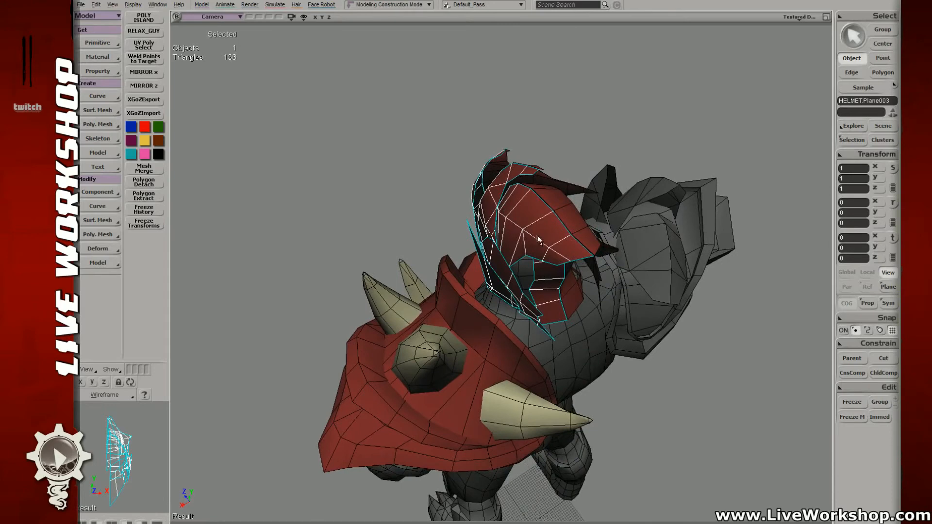
pyautogui.scroll(-5, 541, 241)
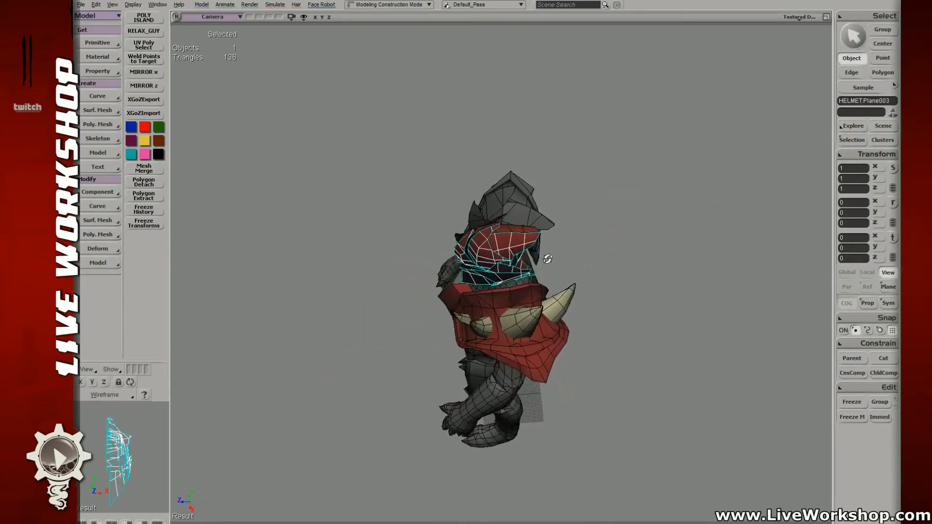
pyautogui.moveTo(514, 242); pyautogui.dragTo(422, 214, button='right')
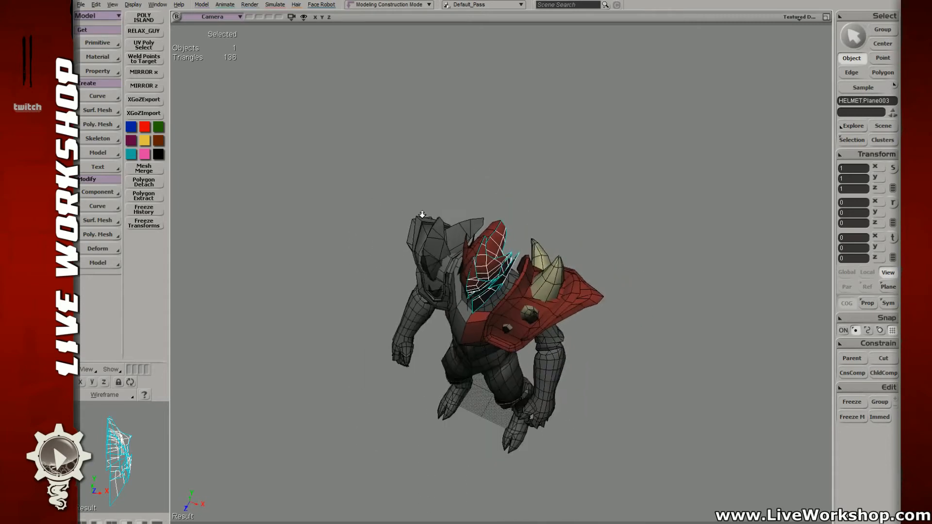
pyautogui.scroll(3, 527, 260)
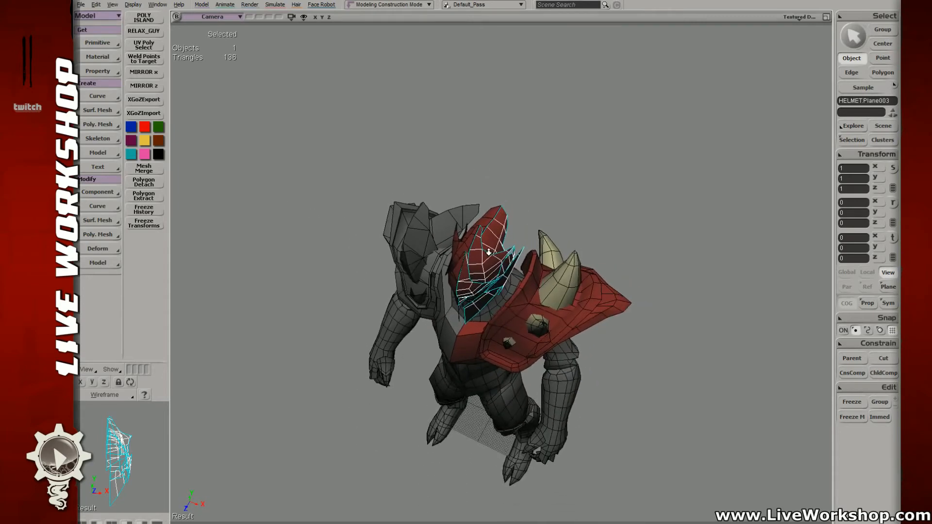
pyautogui.moveTo(488, 252); pyautogui.dragTo(499, 242, button='right')
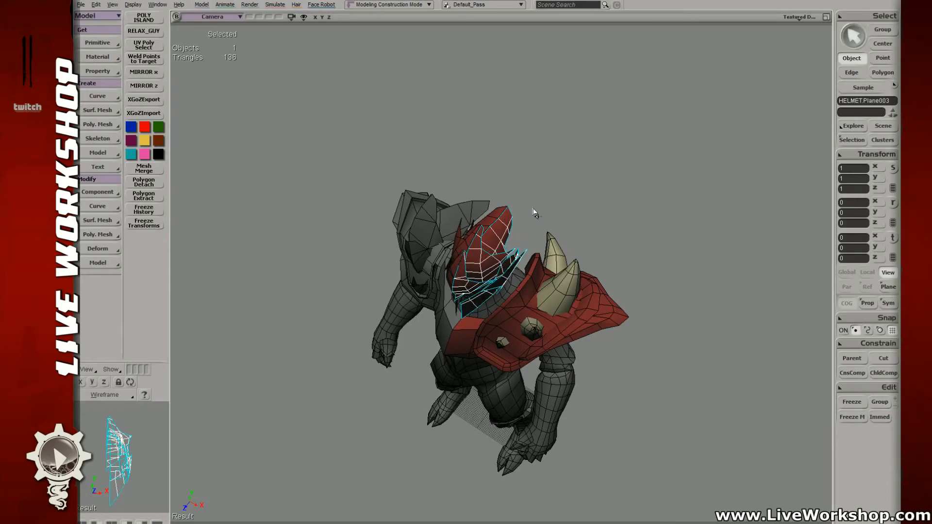
pyautogui.moveTo(525, 219); pyautogui.dragTo(489, 223, button='middle')
pyautogui.moveTo(489, 223)
pyautogui.mouseDown(button='right')
pyautogui.moveTo(508, 175)
pyautogui.moveTo(532, 216)
pyautogui.moveTo(496, 209)
pyautogui.mouseUp(button='right')
# - Nudge the tip edge of the red shoulder plate's raised collar slightly outward, away from the helmet
pyautogui.click(458, 209)
pyautogui.press('e')
pyautogui.click(456, 208)
pyautogui.press('v')
pyautogui.moveTo(458, 207); pyautogui.dragTo(454, 206)
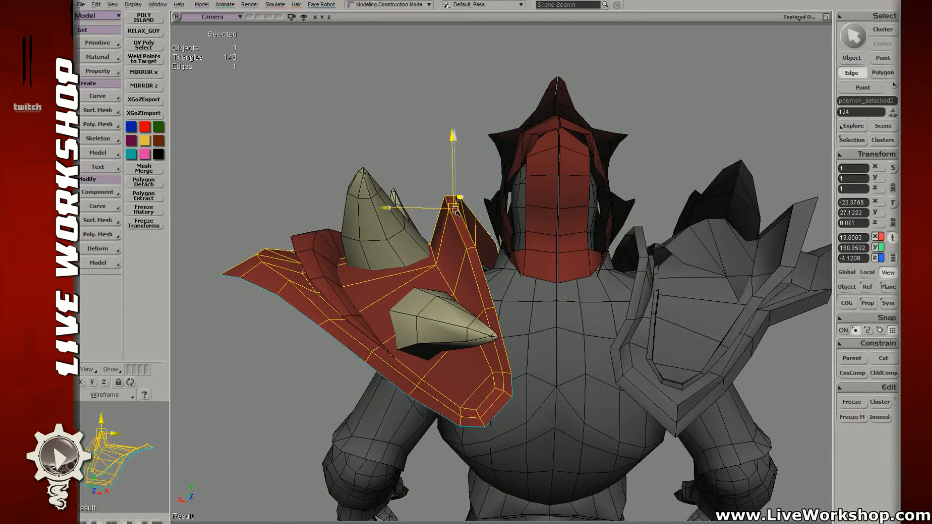
pyautogui.press('space')
# - Adjust the next two edges down the collar's rear rim, shifting the lower one toward the spine
pyautogui.click(475, 245)
pyautogui.moveTo(474, 246); pyautogui.dragTo(470, 248, button='right')
pyautogui.press('v')
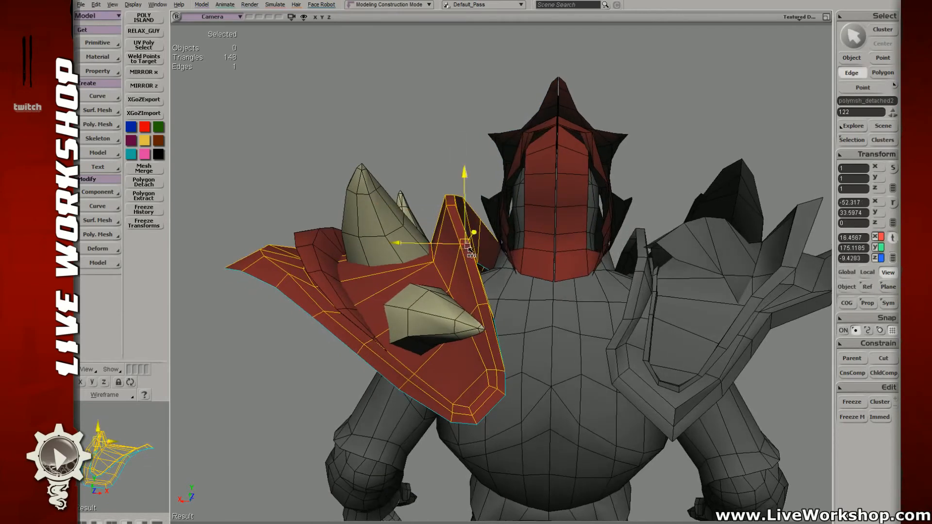
pyautogui.click(487, 305)
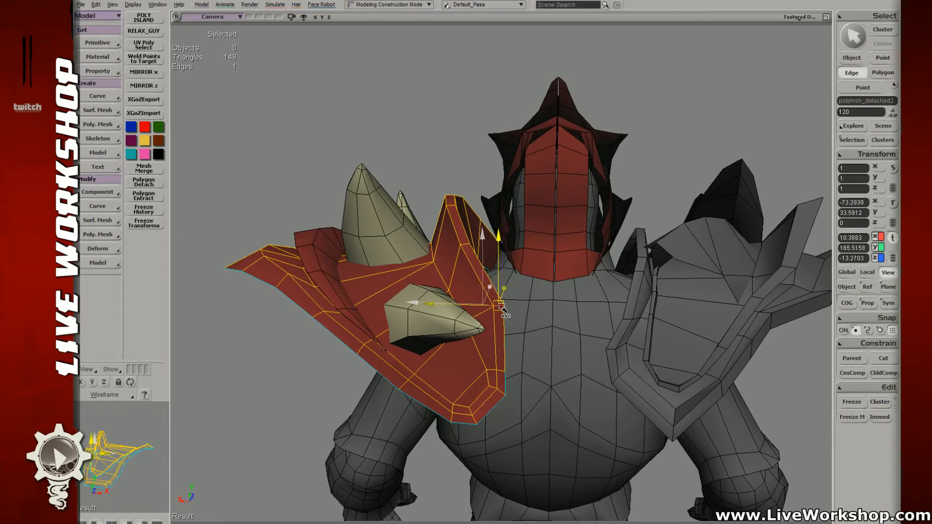
# - Refine the middle and lower edges of the shoulder plate's rear inner rim, checking its outline from behind and above
pyautogui.press('s')
pyautogui.moveTo(501, 307); pyautogui.dragTo(485, 235, button='middle')
pyautogui.moveTo(485, 235); pyautogui.dragTo(488, 224)
pyautogui.moveTo(489, 225); pyautogui.dragTo(520, 229, button='middle')
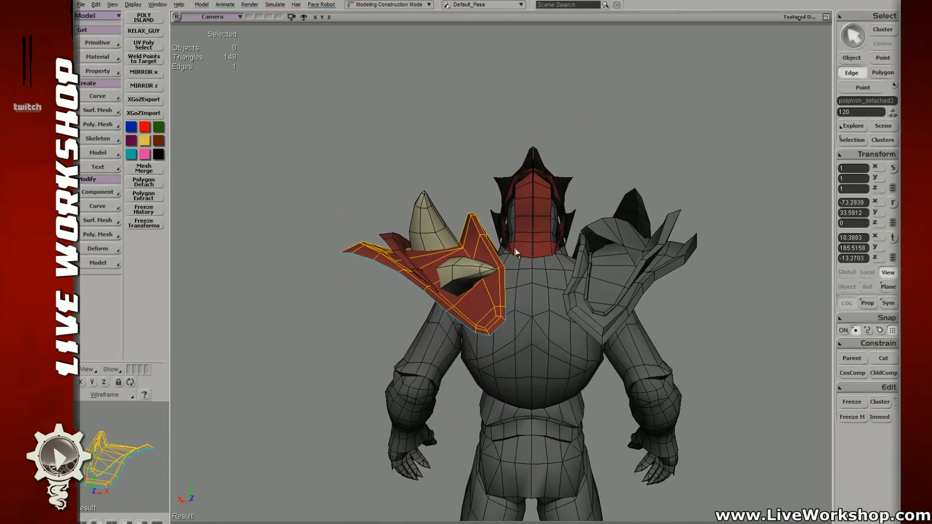
pyautogui.moveTo(508, 311); pyautogui.dragTo(538, 289, button='middle')
pyautogui.moveTo(521, 208); pyautogui.dragTo(526, 253, button='right')
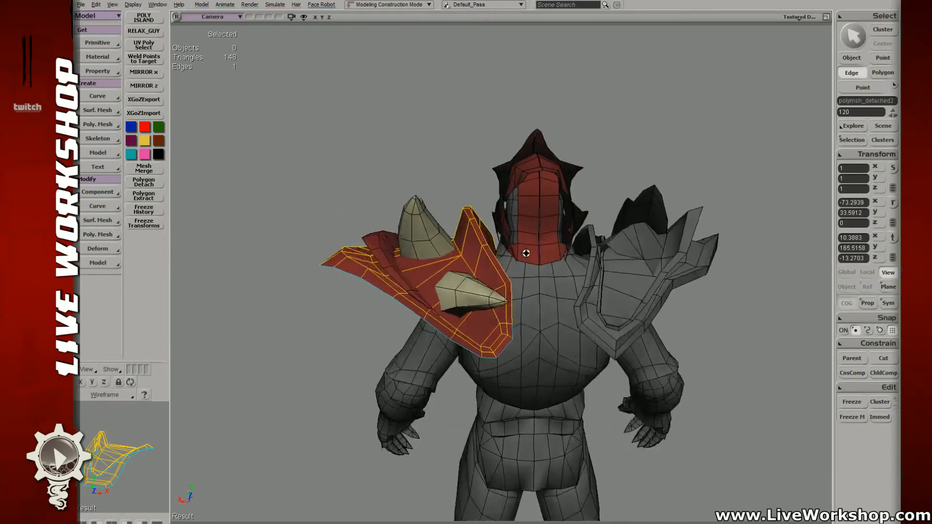
pyautogui.moveTo(552, 219); pyautogui.dragTo(559, 300, button='right')
pyautogui.moveTo(559, 300); pyautogui.dragTo(404, 233, button='middle')
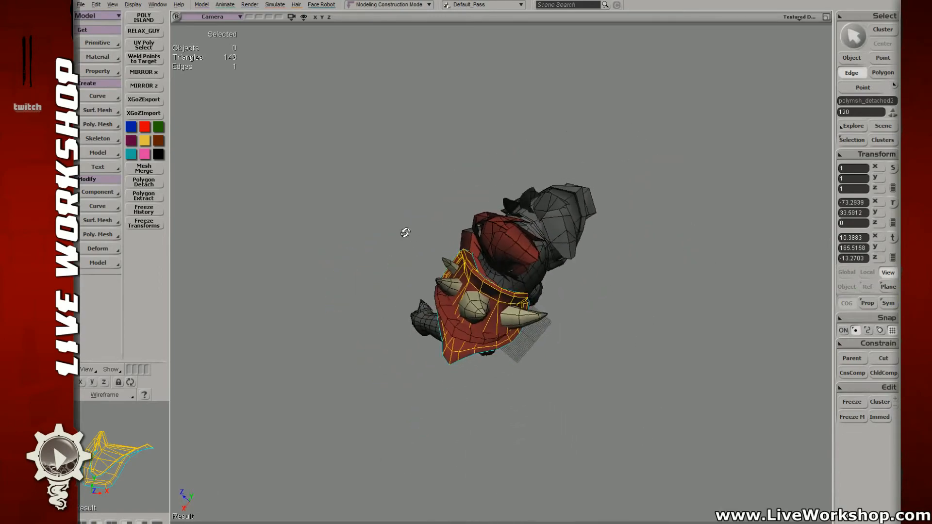
pyautogui.moveTo(403, 233); pyautogui.dragTo(397, 160, button='right')
pyautogui.moveTo(397, 160); pyautogui.dragTo(533, 253, button='middle')
pyautogui.press('v')
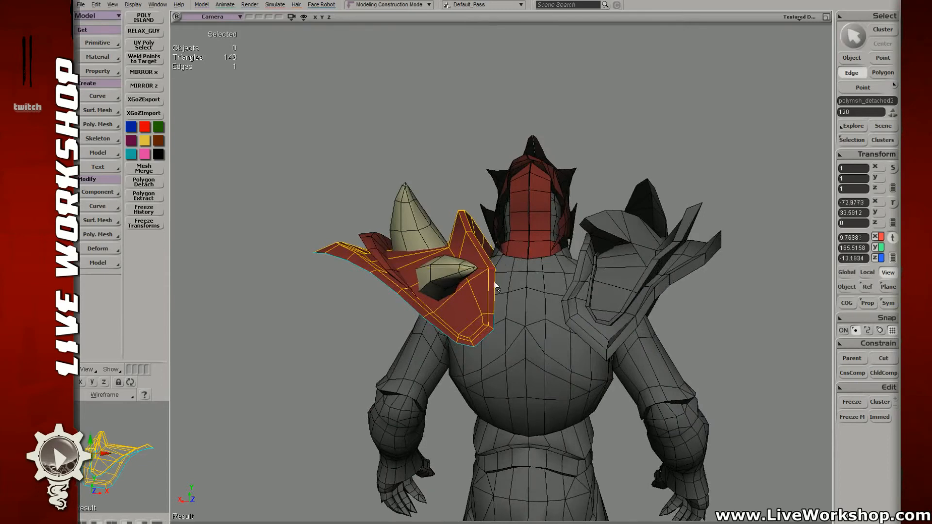
pyautogui.click(494, 311)
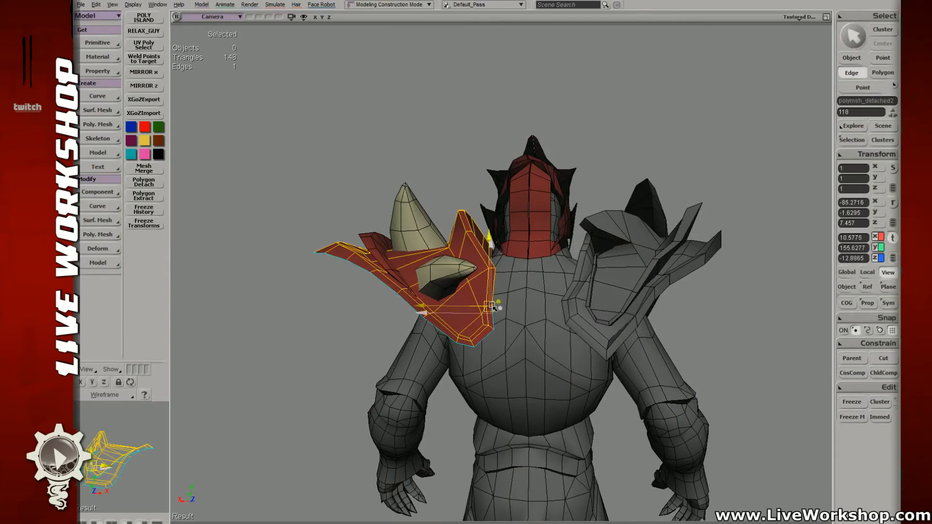
# - Reposition the points around the shoulder plate's lower rear corner and return to object selection
pyautogui.press('t')
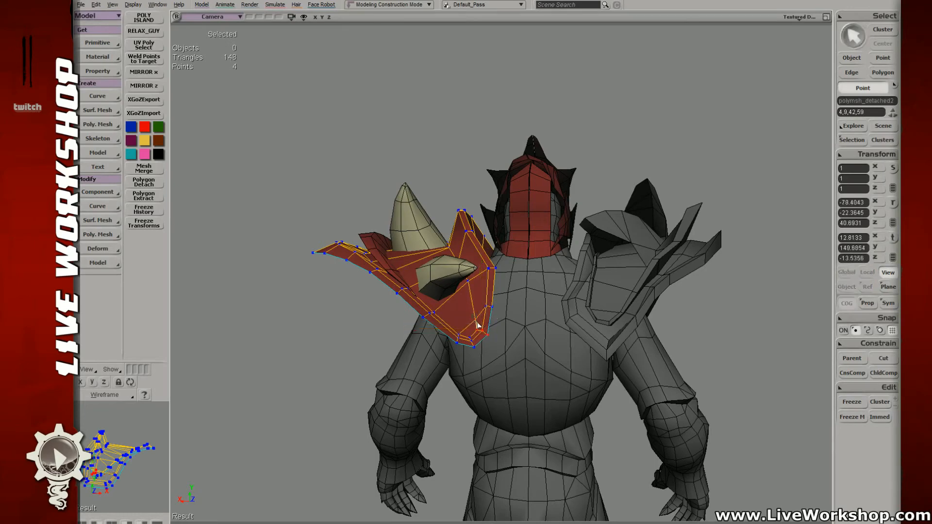
pyautogui.click(478, 319)
pyautogui.click(480, 330)
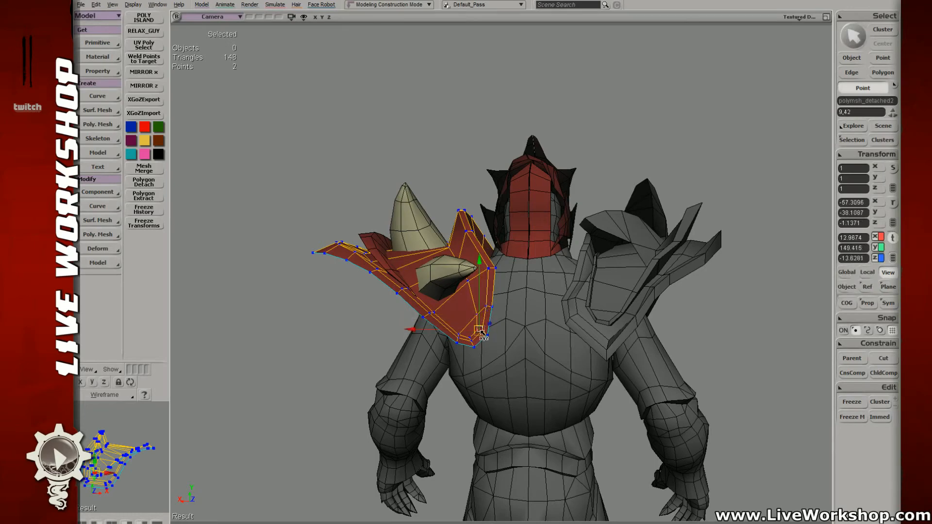
pyautogui.click(479, 330)
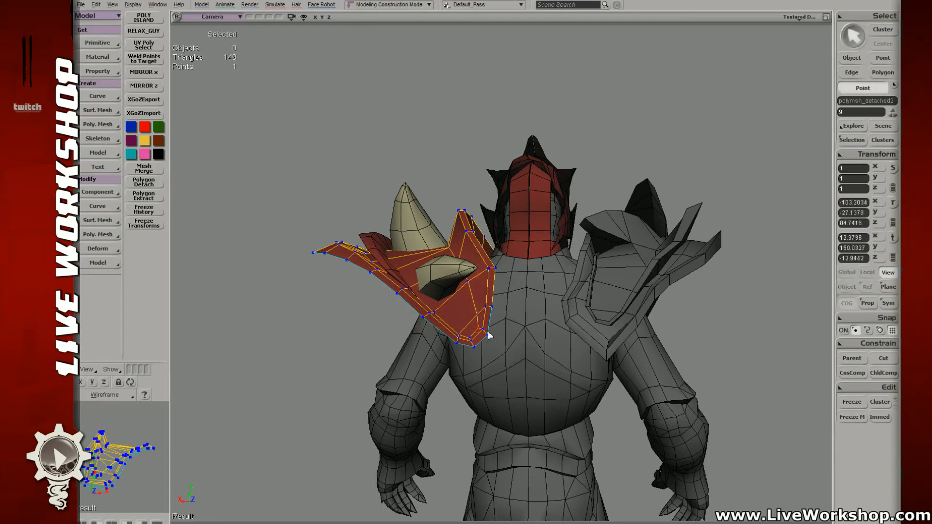
pyautogui.click(489, 333)
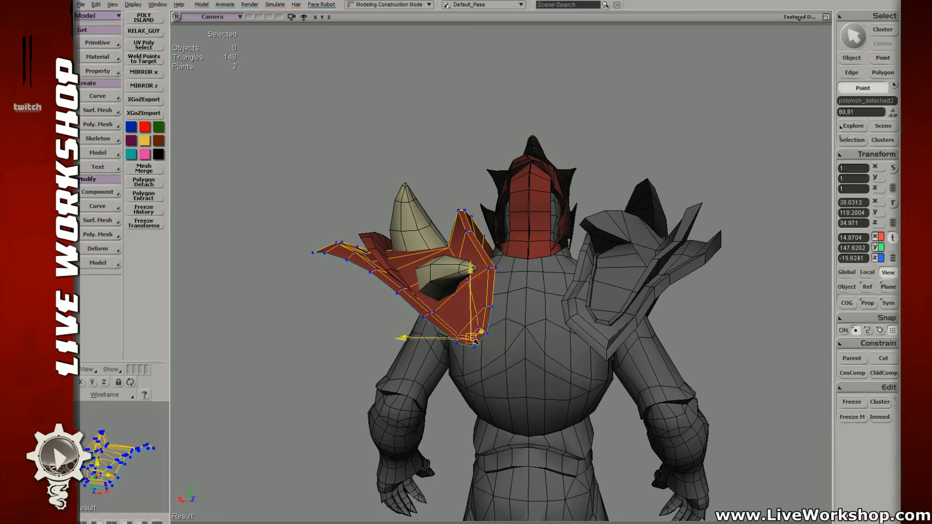
pyautogui.click(477, 347)
pyautogui.press('space')
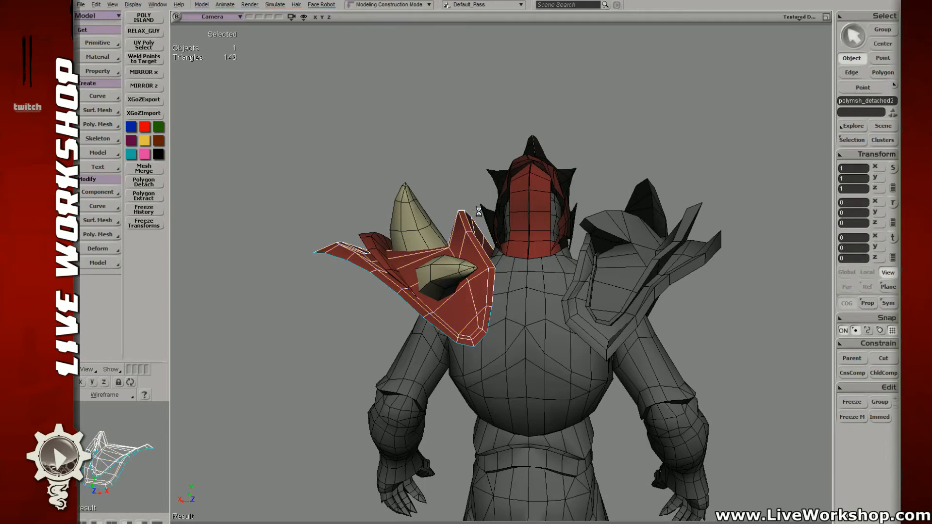
# - Shift an edge on the shoulder plate's raised collar slightly after viewing the plate from several angles
pyautogui.click(357, 129)
pyautogui.press('s')
pyautogui.moveTo(357, 129); pyautogui.dragTo(487, 223, button='middle')
pyautogui.moveTo(487, 223); pyautogui.dragTo(468, 218, button='right')
pyautogui.moveTo(468, 217); pyautogui.dragTo(578, 271, button='middle')
pyautogui.moveTo(578, 270); pyautogui.dragTo(496, 283, button='right')
pyautogui.click(416, 277)
pyautogui.press('e')
pyautogui.press('s')
pyautogui.press('v')
pyautogui.moveTo(462, 274); pyautogui.dragTo(459, 274)
# - Move the collar's rear rim edge just below the tip, adjusting it from behind and from the side
pyautogui.press('s')
pyautogui.moveTo(458, 275); pyautogui.dragTo(485, 283, button='right')
pyautogui.click(466, 226)
pyautogui.press('v')
pyautogui.moveTo(460, 221); pyautogui.dragTo(457, 217)
pyautogui.press('s')
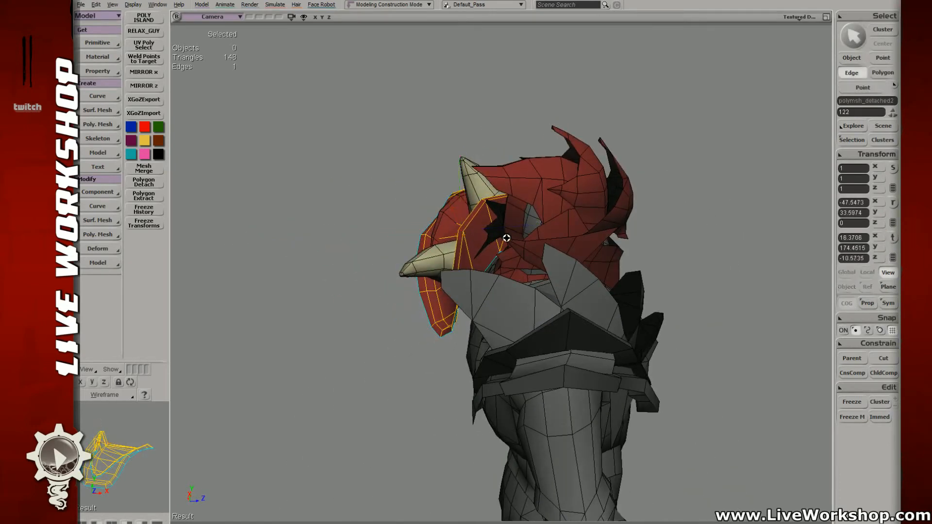
pyautogui.moveTo(506, 238); pyautogui.dragTo(612, 306, button='right')
pyautogui.press('v')
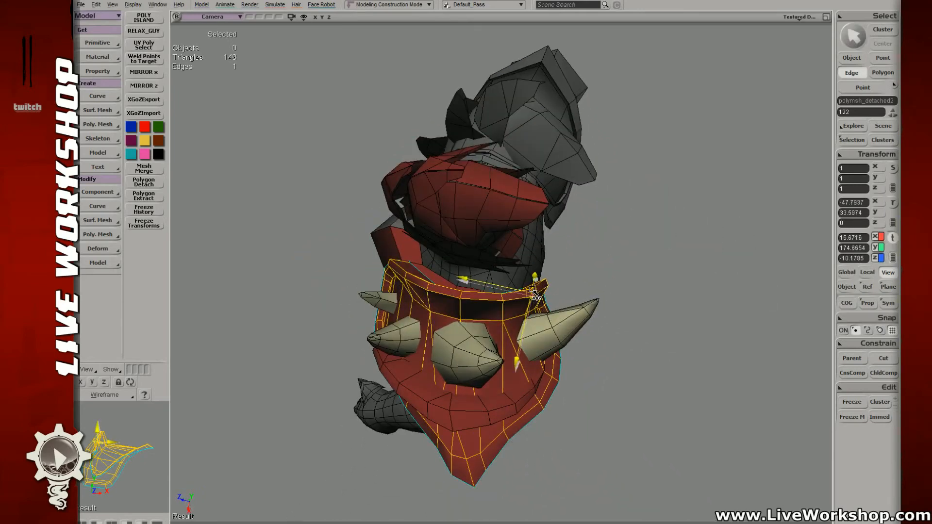
# - Adjust individual points along the collar's upper rim and inner crease above the large spikes
pyautogui.press('t')
pyautogui.moveTo(534, 291); pyautogui.dragTo(475, 315, button='right')
pyautogui.press('e')
pyautogui.click(498, 310)
pyautogui.press('v')
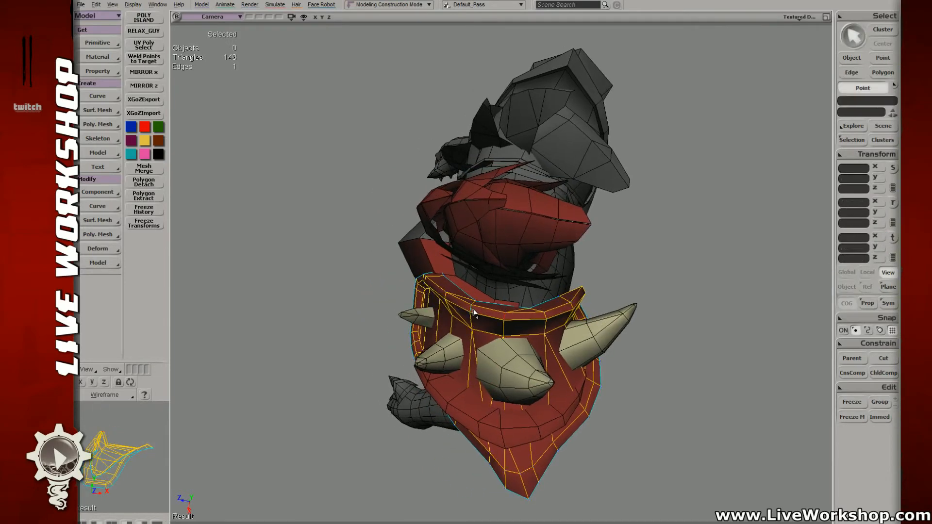
pyautogui.press('Escape')
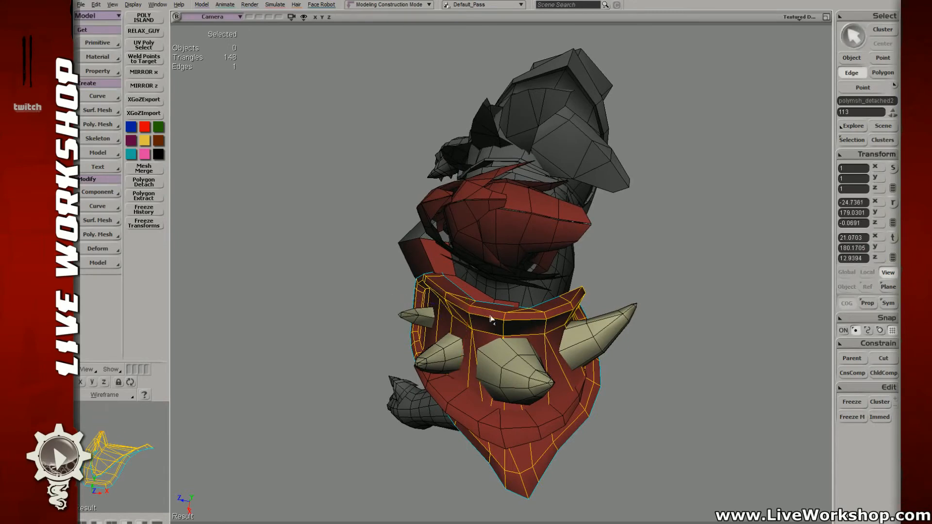
pyautogui.press('t')
pyautogui.click(505, 319)
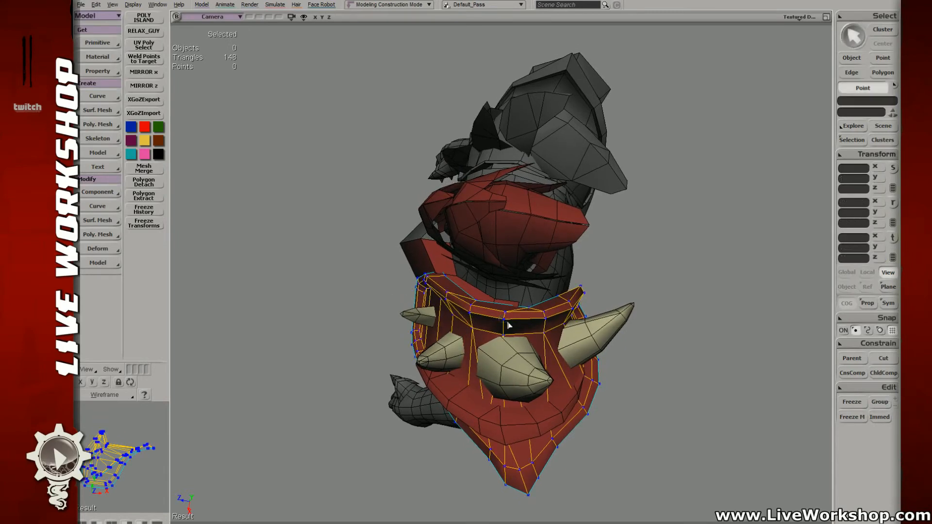
pyautogui.press('v')
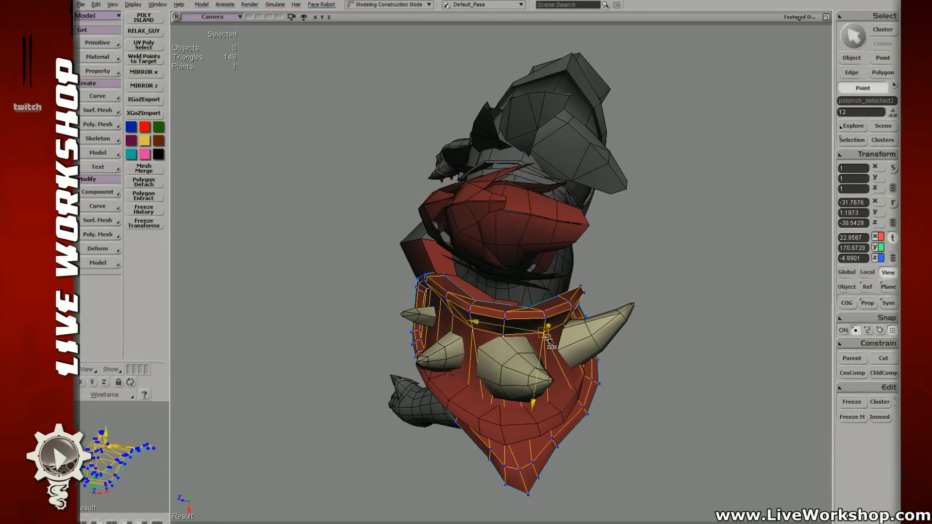
pyautogui.moveTo(544, 334); pyautogui.dragTo(515, 323, button='right')
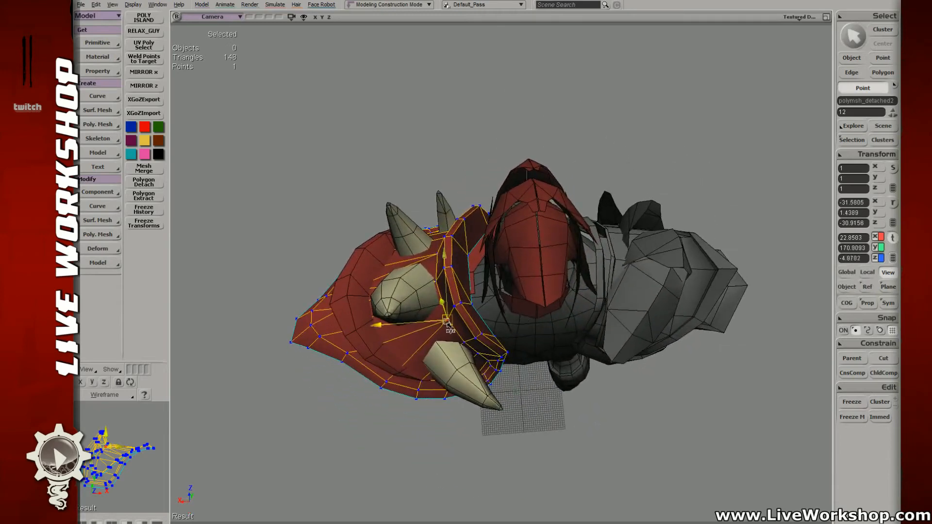
# - Adjust a point on the shoulder plate's inner collar crease above the large spikes and return to object selection
pyautogui.moveTo(445, 321); pyautogui.dragTo(537, 345, button='right')
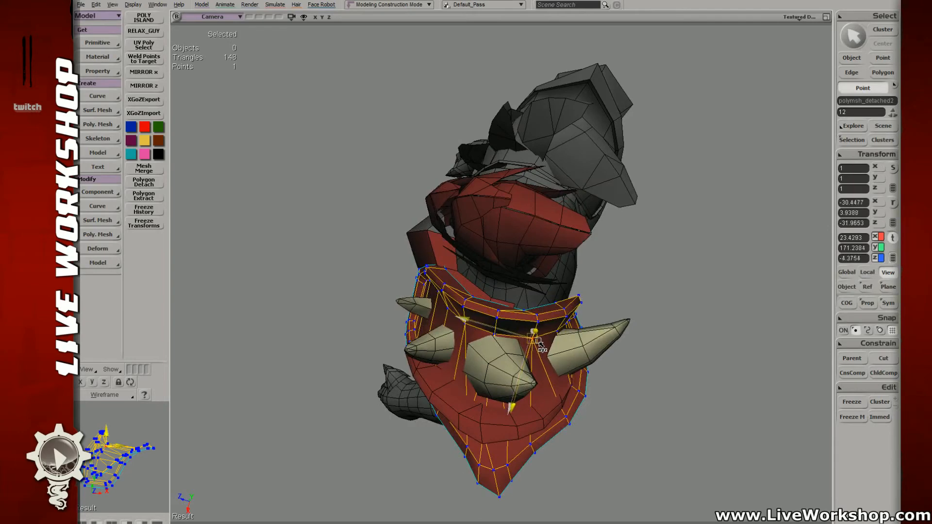
pyautogui.moveTo(449, 324); pyautogui.dragTo(483, 336, button='right')
pyautogui.click(479, 332)
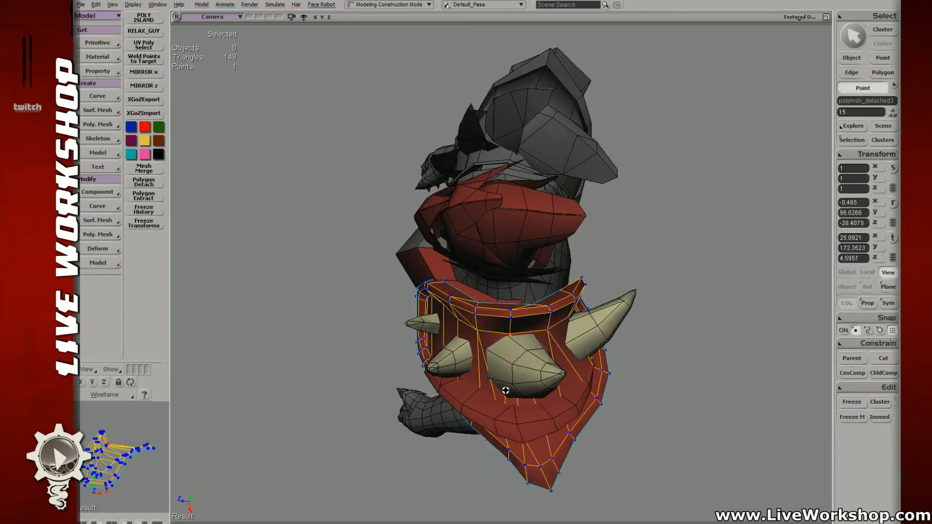
pyautogui.moveTo(484, 389); pyautogui.dragTo(544, 286, button='right')
pyautogui.press('space')
pyautogui.click(699, 254)
pyautogui.moveTo(699, 253); pyautogui.dragTo(482, 182, button='right')
pyautogui.moveTo(482, 183); pyautogui.dragTo(541, 195, button='middle')
pyautogui.moveTo(540, 195); pyautogui.dragTo(572, 248, button='right')
pyautogui.moveTo(572, 248); pyautogui.dragTo(626, 278, button='middle')
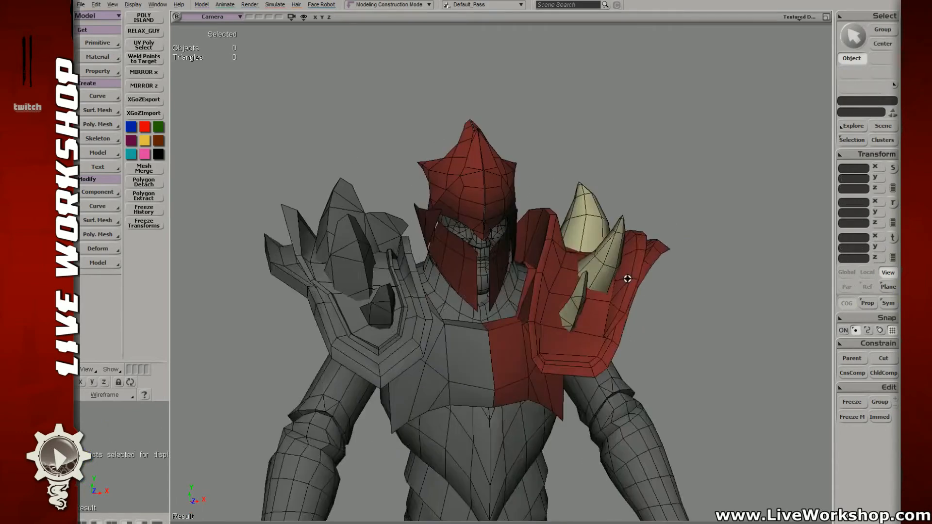
# - Select the red chest plate half beside the neck and try to nudge it slightly upward
pyautogui.moveTo(627, 279); pyautogui.dragTo(508, 293, button='right')
pyautogui.click(501, 277)
pyautogui.press('t')
pyautogui.click(490, 272)
pyautogui.click(508, 293)
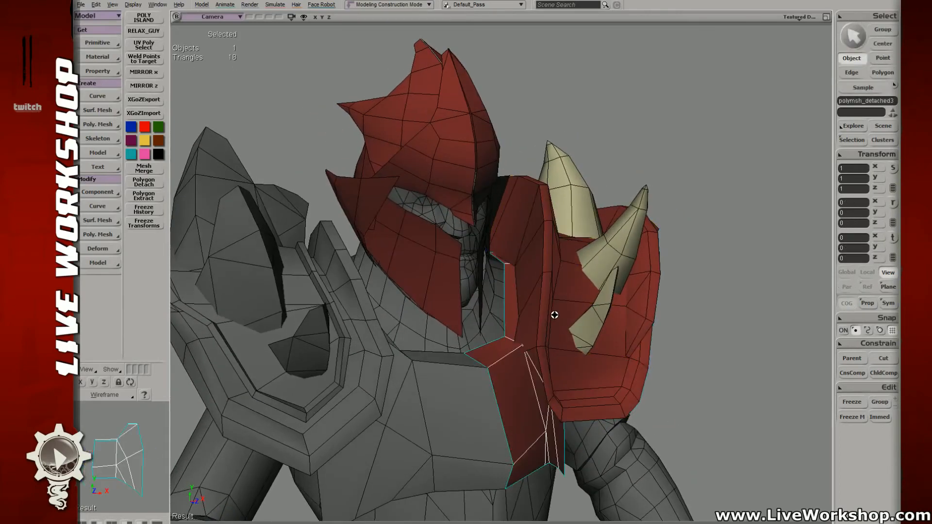
pyautogui.moveTo(554, 314); pyautogui.dragTo(550, 291, button='right')
pyautogui.press('v')
pyautogui.press('s')
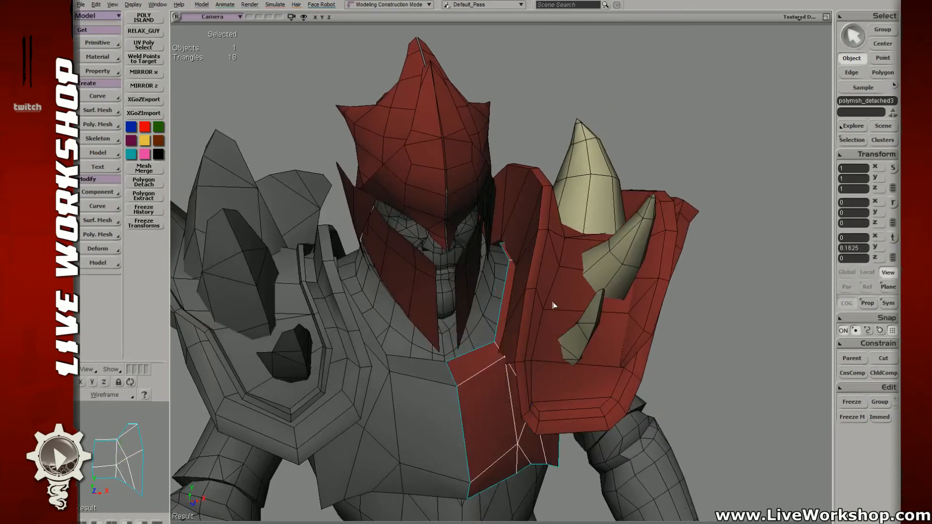
pyautogui.moveTo(558, 266); pyautogui.dragTo(534, 260, button='middle')
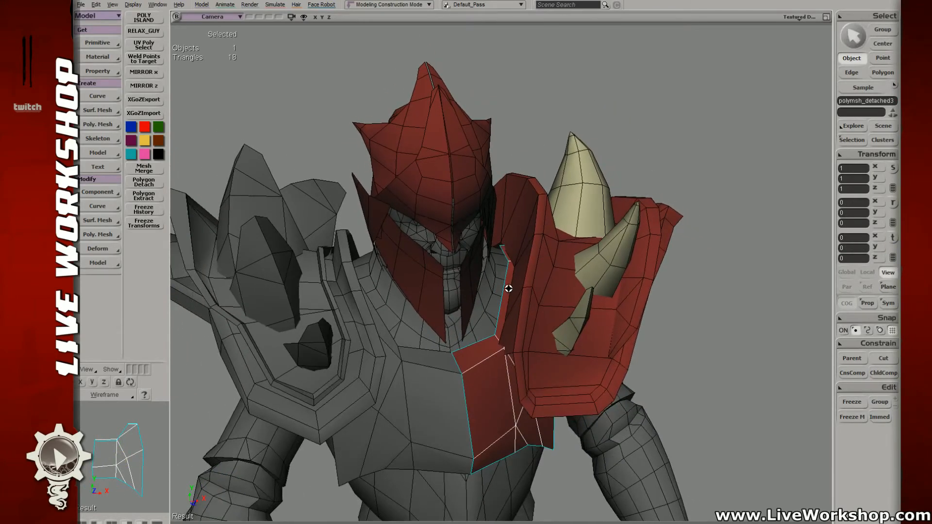
# - Try deleting the two shoulder strap polygons beside the neck from the red chest plate half
pyautogui.moveTo(509, 288); pyautogui.dragTo(514, 258, button='right')
pyautogui.press('t')
pyautogui.press('u')
pyautogui.moveTo(514, 258); pyautogui.dragTo(534, 298)
pyautogui.press('Delete')
pyautogui.press('s')
pyautogui.moveTo(537, 285); pyautogui.dragTo(525, 266, button='right')
pyautogui.press('space')
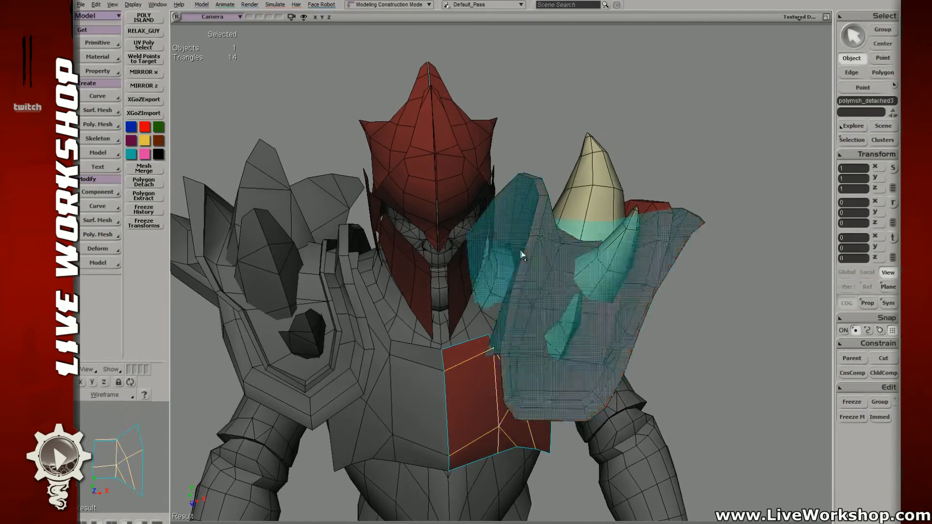
# - Try pulling two points on the shoulder plate's inner edge toward the neck to cover the gap left by the strap
pyautogui.click(522, 254)
pyautogui.press('t')
pyautogui.moveTo(501, 247)
pyautogui.mouseDown()
pyautogui.moveTo(517, 262)
pyautogui.moveTo(511, 258)
pyautogui.mouseUp()
pyautogui.press('v')
pyautogui.press('v')
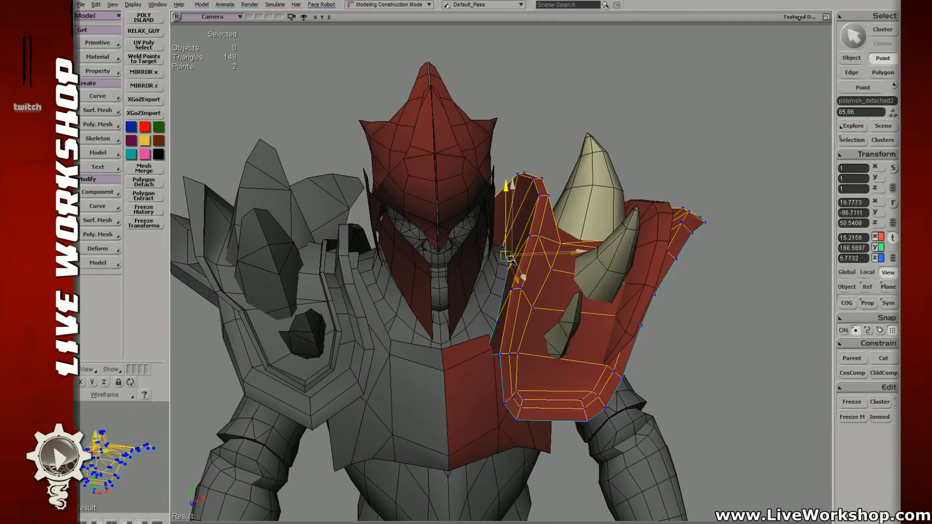
pyautogui.press('space')
pyautogui.click(370, 155)
pyautogui.press('s')
pyautogui.moveTo(370, 154); pyautogui.dragTo(350, 156, button='middle')
pyautogui.moveTo(350, 156); pyautogui.dragTo(558, 278, button='right')
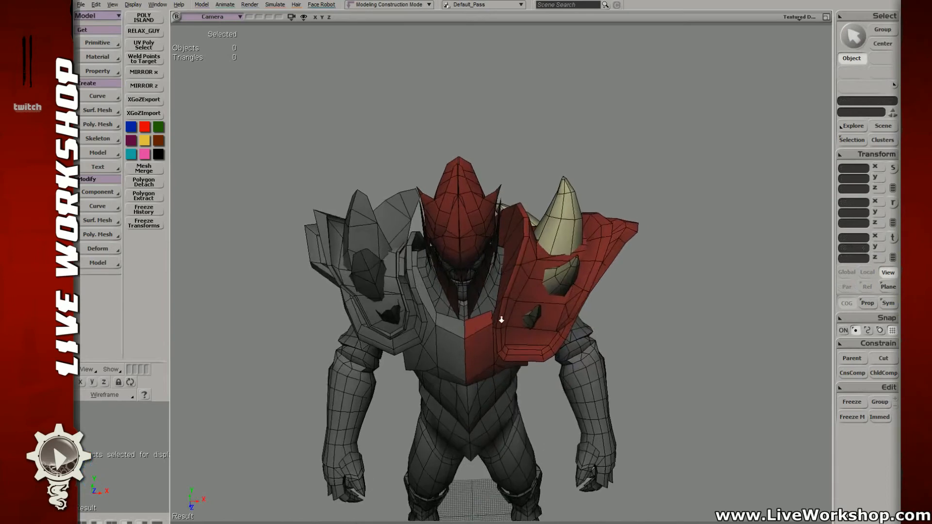
pyautogui.moveTo(557, 279); pyautogui.dragTo(501, 302, button='middle')
# - Undo the shoulder plate point move and the deletion of the chest plate's strap polygons
pyautogui.hotkey('ctrl', 'z')
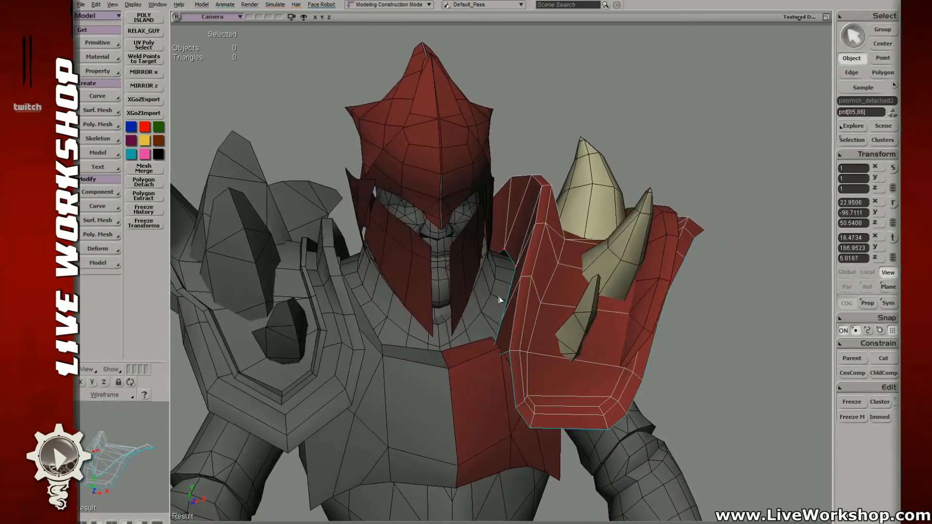
pyautogui.hotkey('ctrl', 'z')
pyautogui.hotkey('ctrl', 'z')
pyautogui.press('s')
# - Move the outer points at the lower and upper ends of the chest plate's strap outward under the shoulder plate
pyautogui.moveTo(500, 296); pyautogui.dragTo(569, 290, button='right')
pyautogui.press('v')
pyautogui.press('s')
pyautogui.moveTo(489, 245); pyautogui.dragTo(515, 262, button='right')
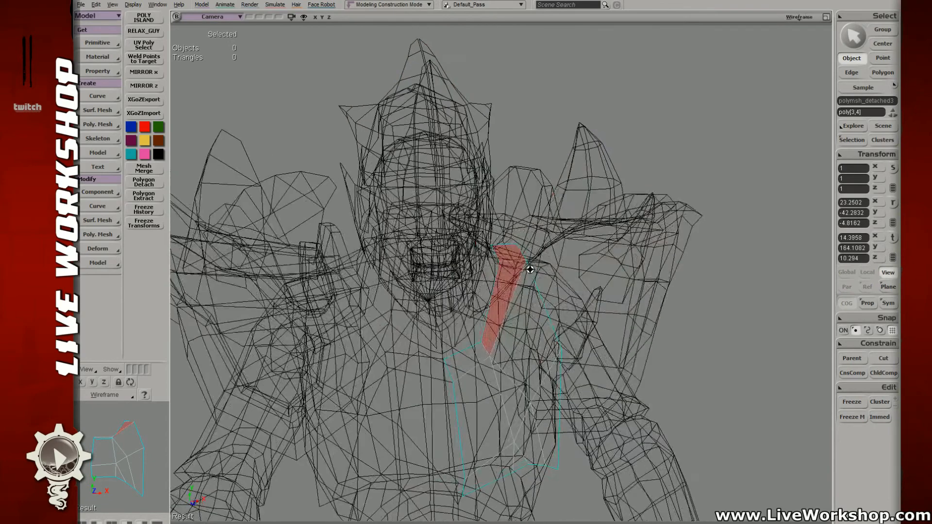
pyautogui.press('u')
pyautogui.press('t')
pyautogui.click(489, 356)
pyautogui.press('v')
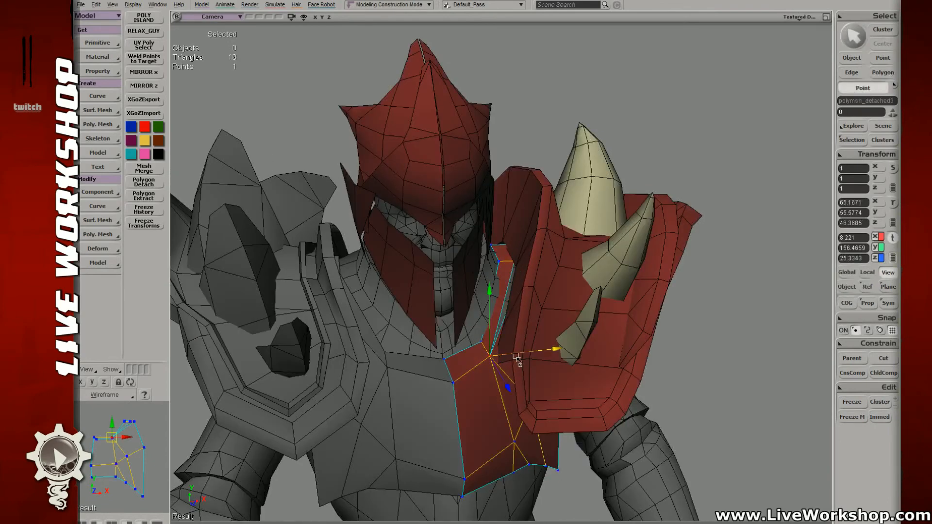
pyautogui.moveTo(519, 274); pyautogui.dragTo(518, 264)
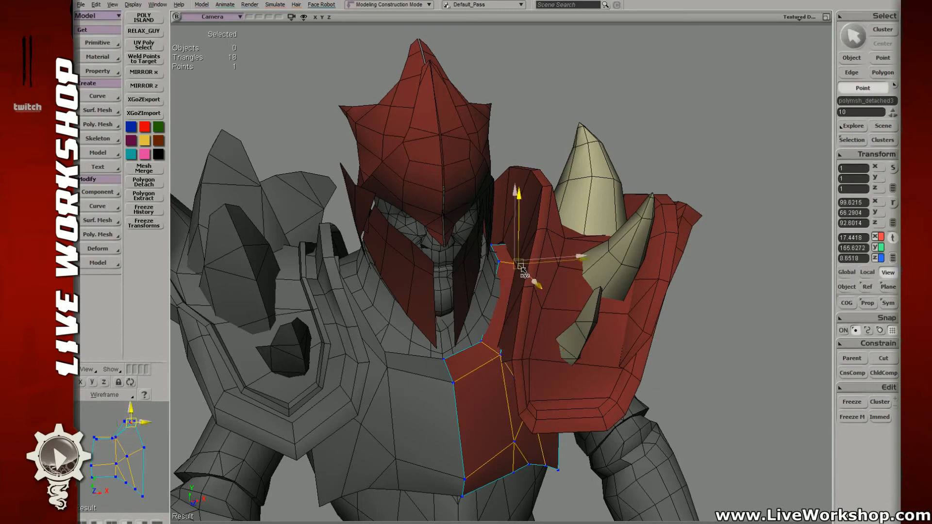
# - Clear the selection and examine the whole warrior from above, from the side and from the front
pyautogui.press('space')
pyautogui.click(701, 184)
pyautogui.press('s')
pyautogui.moveTo(701, 184); pyautogui.dragTo(476, 292, button='middle')
pyautogui.moveTo(475, 291); pyautogui.dragTo(506, 316, button='right')
pyautogui.moveTo(505, 316); pyautogui.dragTo(324, 266, button='middle')
pyautogui.moveTo(324, 266); pyautogui.dragTo(526, 303, button='right')
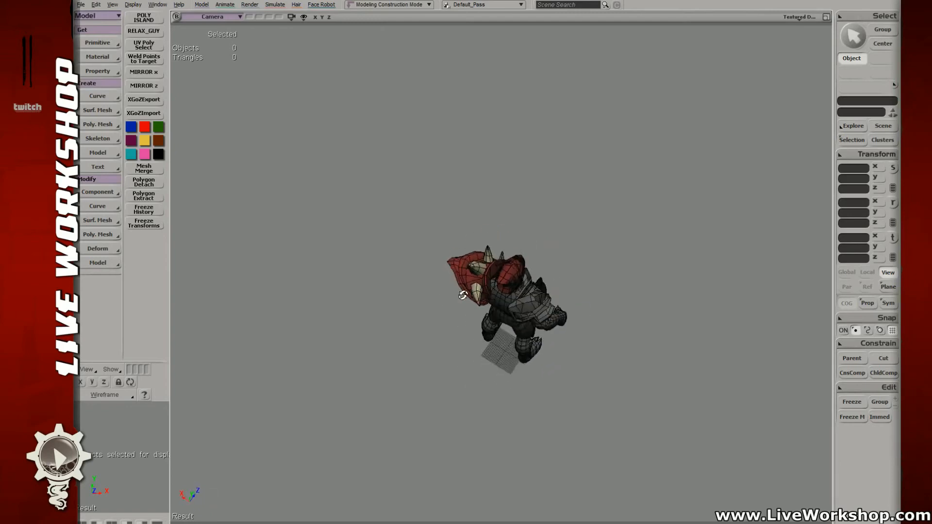
pyautogui.moveTo(462, 295); pyautogui.dragTo(408, 251, button='right')
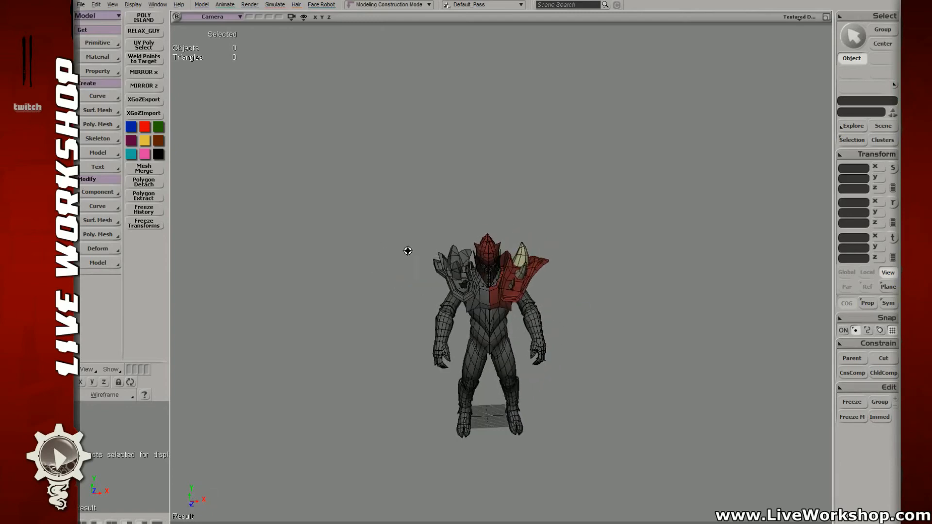
pyautogui.moveTo(408, 251); pyautogui.dragTo(495, 309, button='middle')
# - Split the two long edges of the chest plate's shoulder strap at ratio 50 with Connect enabled
pyautogui.click(495, 308)
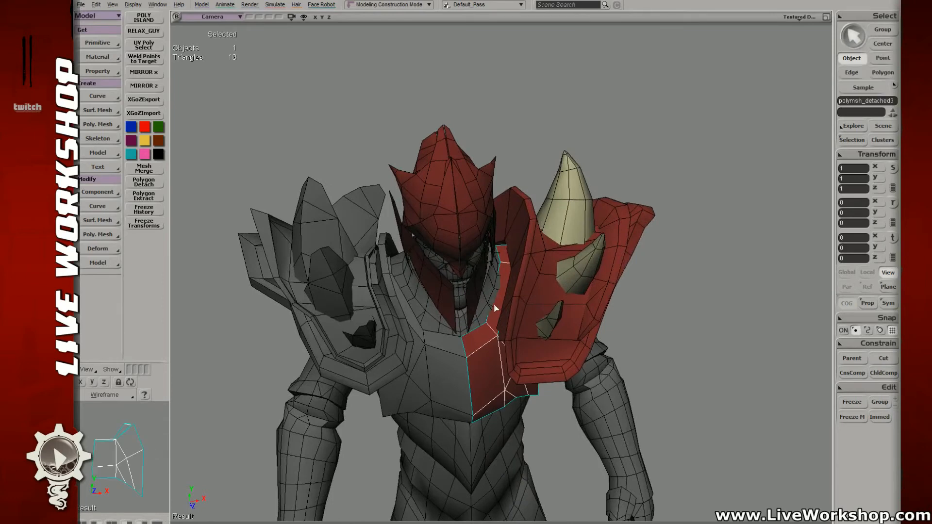
pyautogui.moveTo(506, 271); pyautogui.dragTo(502, 264, button='right')
pyautogui.press('u')
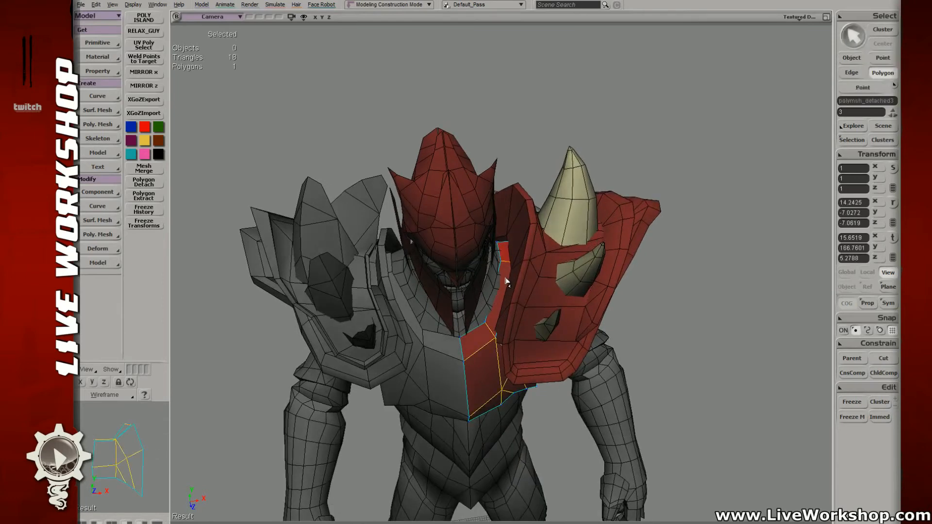
pyautogui.moveTo(516, 260); pyautogui.dragTo(488, 299, button='right')
pyautogui.press('e')
pyautogui.press('4')
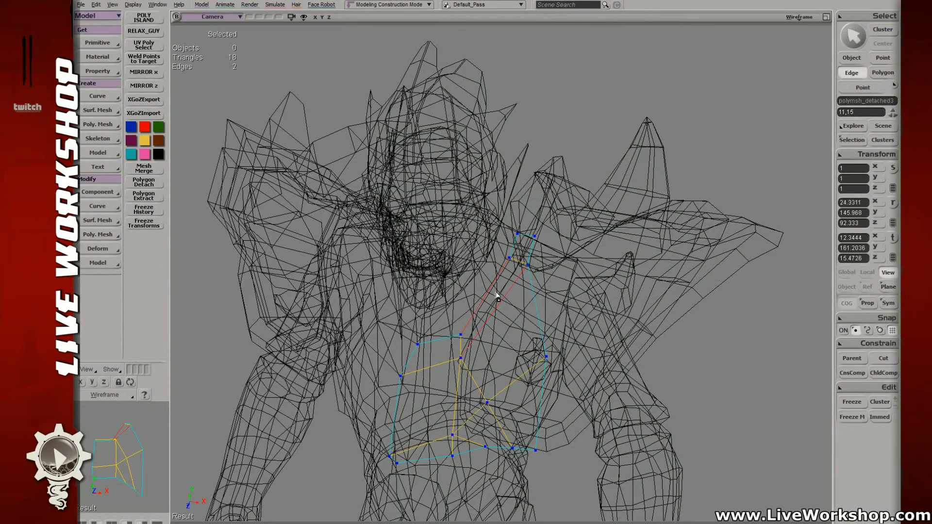
pyautogui.press('6')
pyautogui.moveTo(489, 306); pyautogui.dragTo(510, 267, button='right')
pyautogui.press('u')
pyautogui.middleClick(501, 320)
pyautogui.press('space')
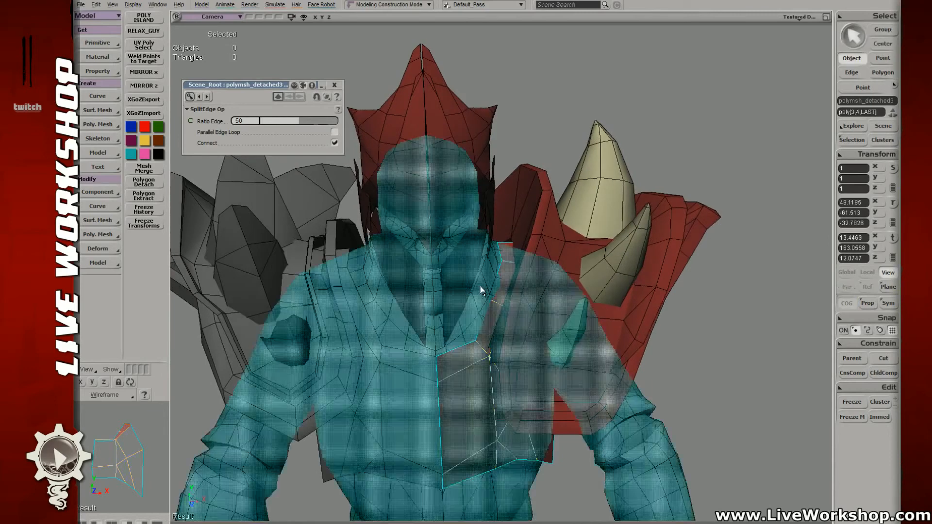
# - Reselect the red chest plate half and reposition the inner and outer points near the strap's upper end
pyautogui.click(477, 295)
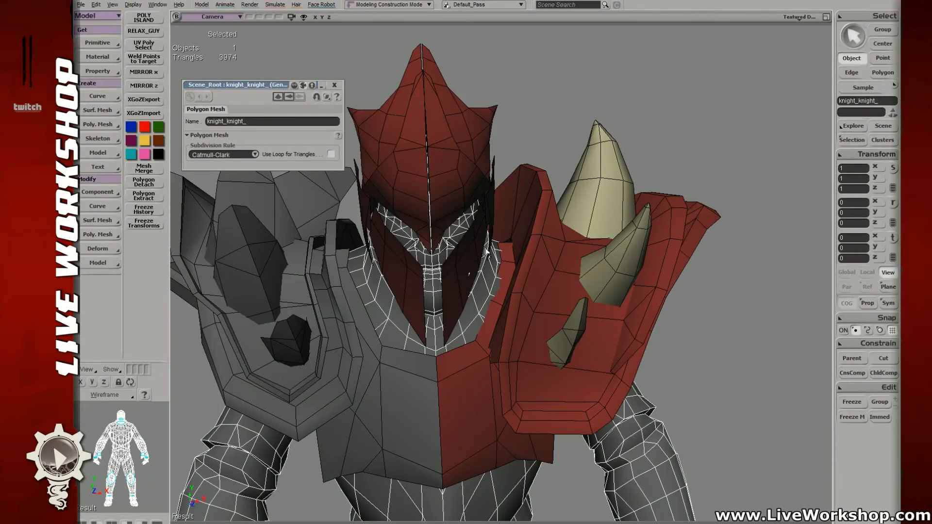
pyautogui.moveTo(487, 252); pyautogui.dragTo(505, 269, button='right')
pyautogui.click(507, 244)
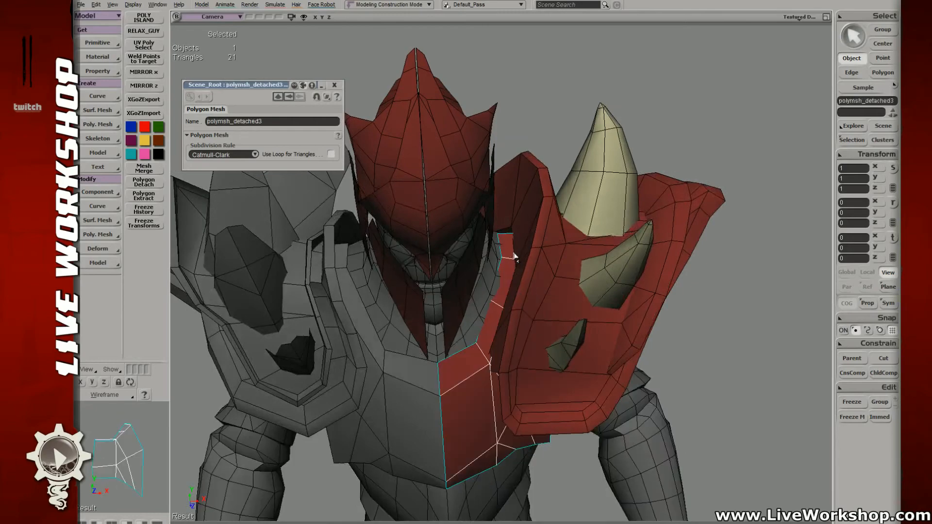
pyautogui.press('m')
pyautogui.moveTo(489, 297)
pyautogui.mouseDown(button='right')
pyautogui.moveTo(501, 296)
pyautogui.moveTo(492, 302)
pyautogui.moveTo(498, 315)
pyautogui.moveTo(486, 294)
pyautogui.mouseUp(button='right')
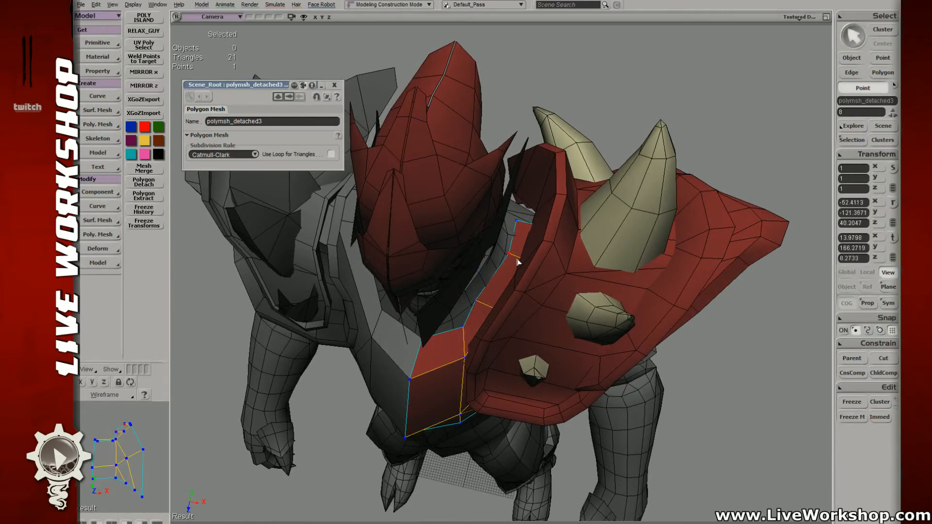
pyautogui.moveTo(518, 262)
pyautogui.mouseDown(button='right')
pyautogui.moveTo(508, 281)
pyautogui.moveTo(512, 261)
pyautogui.mouseUp(button='right')
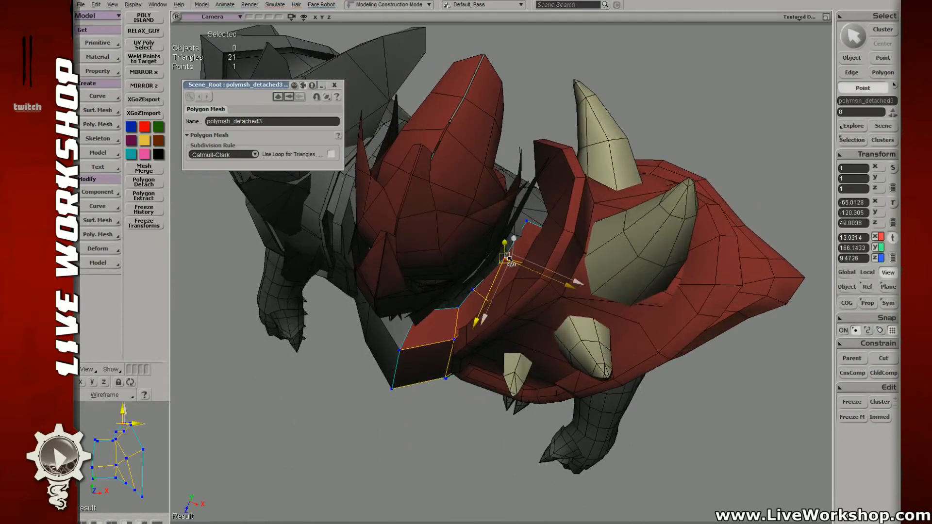
pyautogui.click(525, 268)
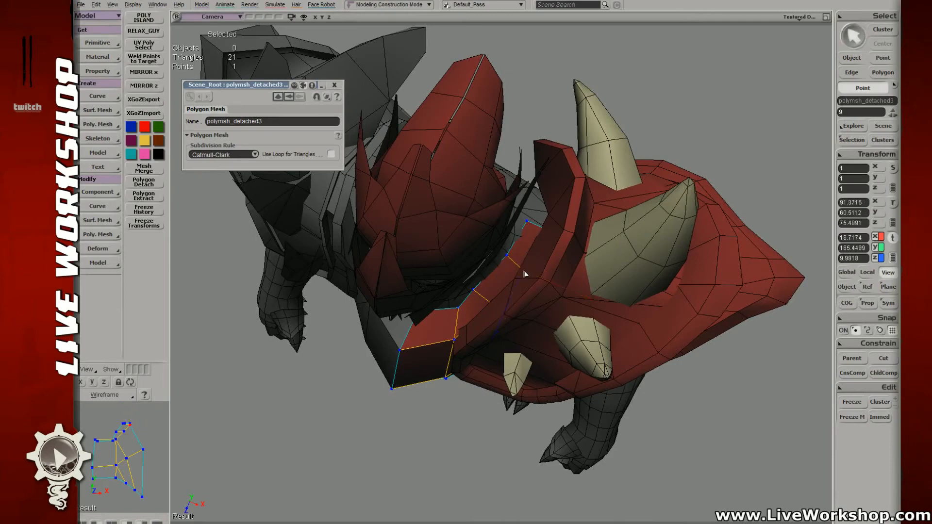
pyautogui.moveTo(519, 272)
pyautogui.mouseDown(button='right')
pyautogui.moveTo(515, 252)
pyautogui.moveTo(493, 259)
pyautogui.moveTo(491, 302)
pyautogui.moveTo(519, 259)
pyautogui.mouseUp(button='right')
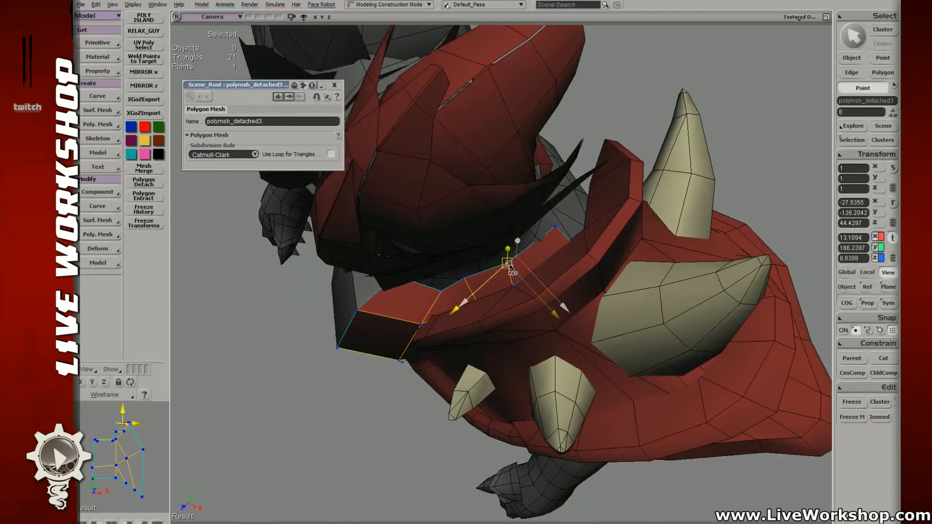
# - Extend the chest plate's shoulder strap backward from its rear edge and rework the new outer corner point
pyautogui.moveTo(557, 231); pyautogui.dragTo(524, 295, button='right')
pyautogui.click(564, 257)
pyautogui.press('e')
pyautogui.click(531, 293)
pyautogui.press('v')
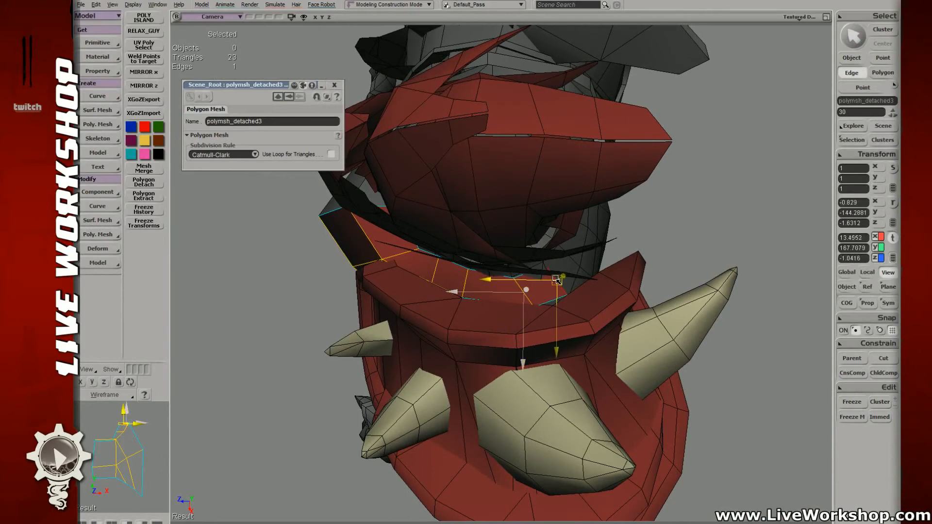
pyautogui.press('t')
pyautogui.click(534, 308)
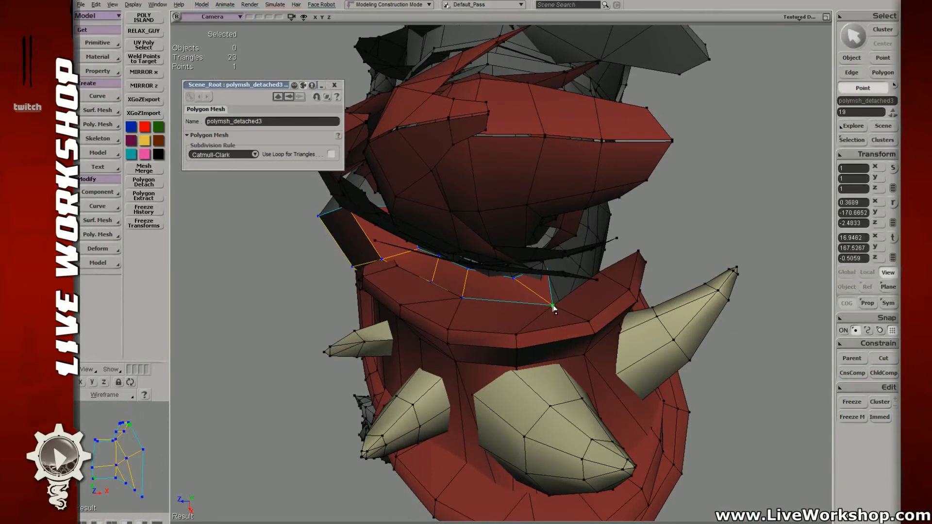
# - Move the strap's upper inner point beside the neck, return to object selection and save the scene
pyautogui.moveTo(465, 304)
pyautogui.mouseDown(button='right')
pyautogui.moveTo(561, 277)
pyautogui.moveTo(508, 272)
pyautogui.moveTo(586, 264)
pyautogui.moveTo(508, 250)
pyautogui.moveTo(556, 238)
pyautogui.moveTo(510, 273)
pyautogui.moveTo(545, 262)
pyautogui.moveTo(547, 255)
pyautogui.moveTo(523, 250)
pyautogui.mouseUp(button='right')
pyautogui.press('4')
pyautogui.press('6')
pyautogui.press('v')
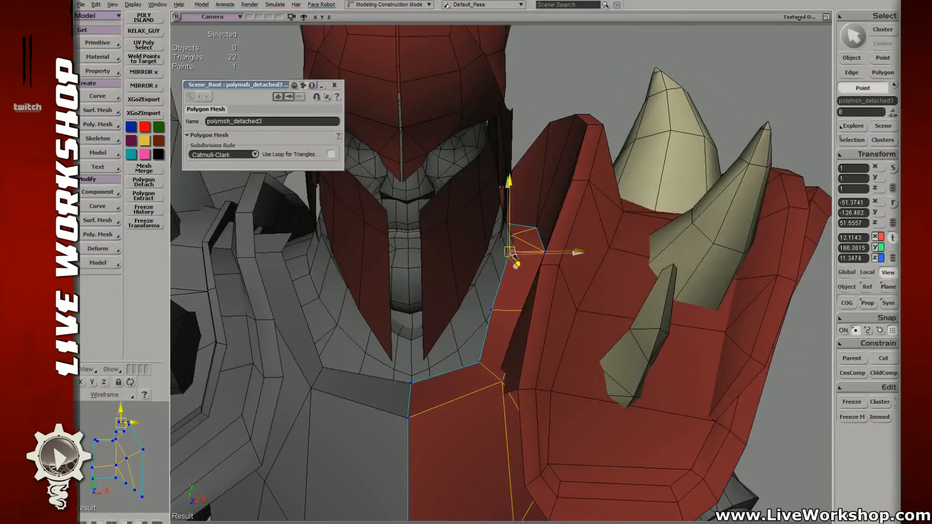
pyautogui.moveTo(513, 256); pyautogui.dragTo(473, 244, button='middle')
pyautogui.press('space')
pyautogui.hotkey('ctrl', 's')
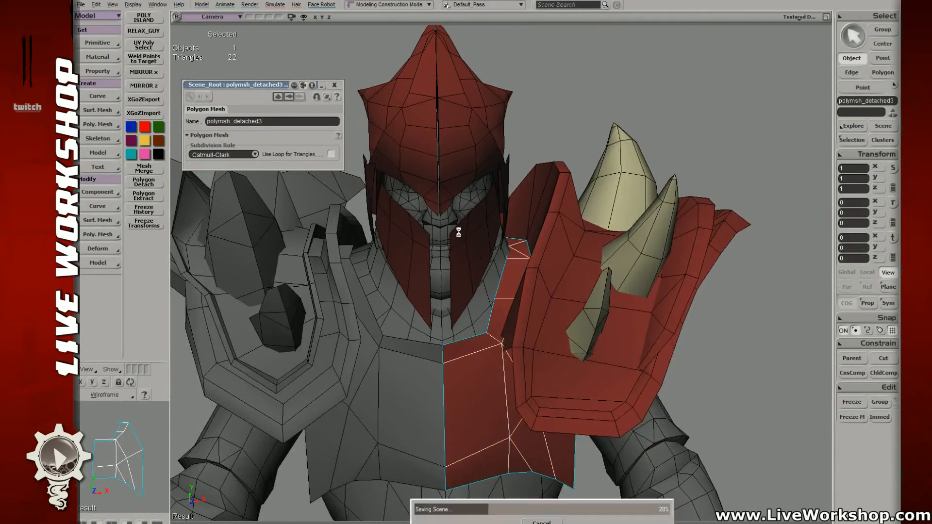
# - Clear the selection, check the whole warrior from above and from the front, and save the scene again
pyautogui.click(585, 112)
pyautogui.moveTo(585, 112); pyautogui.dragTo(539, 298, button='middle')
pyautogui.moveTo(539, 298); pyautogui.dragTo(520, 345, button='right')
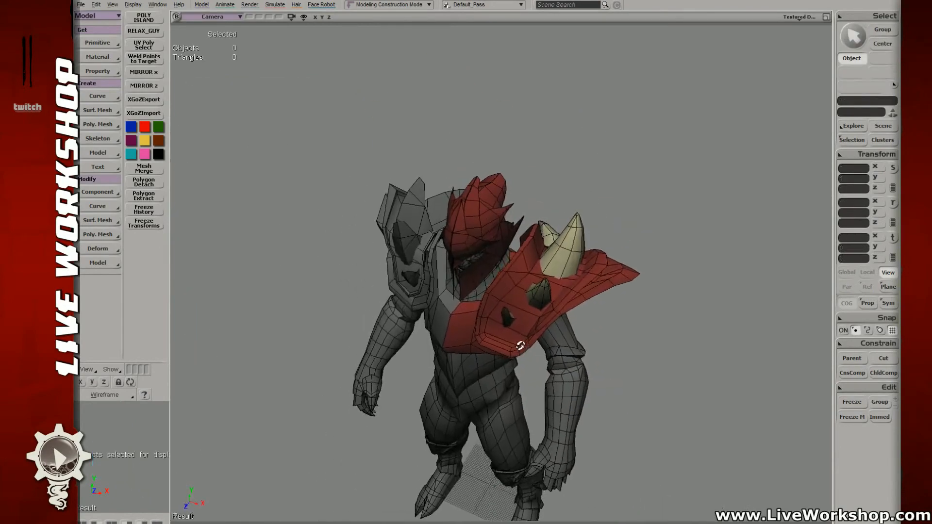
pyautogui.moveTo(520, 345); pyautogui.dragTo(364, 281, button='middle')
pyautogui.moveTo(365, 281); pyautogui.dragTo(466, 307, button='right')
pyautogui.hotkey('ctrl', 's')
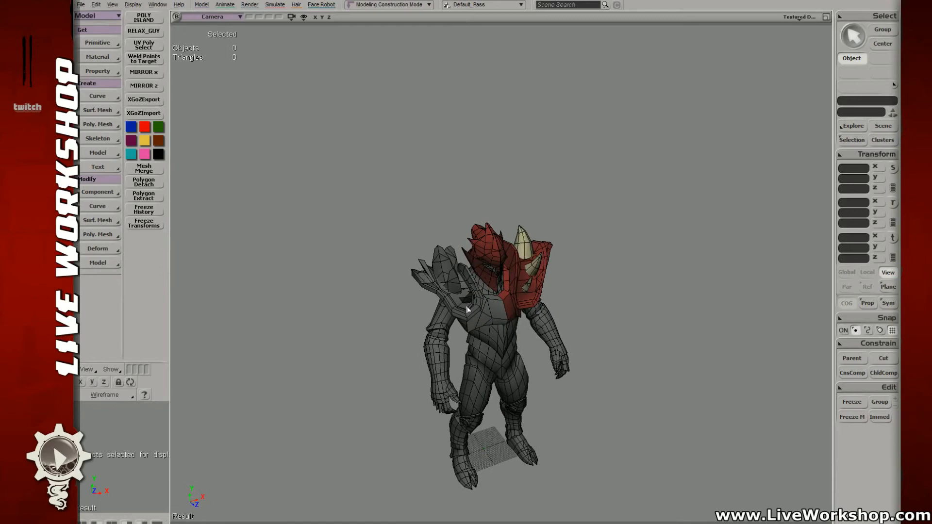
# - Select the grey shoulder and chest armour and compare it with the red half from the front
pyautogui.moveTo(438, 287); pyautogui.dragTo(528, 318, button='middle')
pyautogui.moveTo(517, 310); pyautogui.dragTo(490, 303, button='right')
pyautogui.click(461, 316)
pyautogui.moveTo(462, 316); pyautogui.dragTo(568, 315, button='middle')
pyautogui.moveTo(447, 301); pyautogui.dragTo(466, 300)
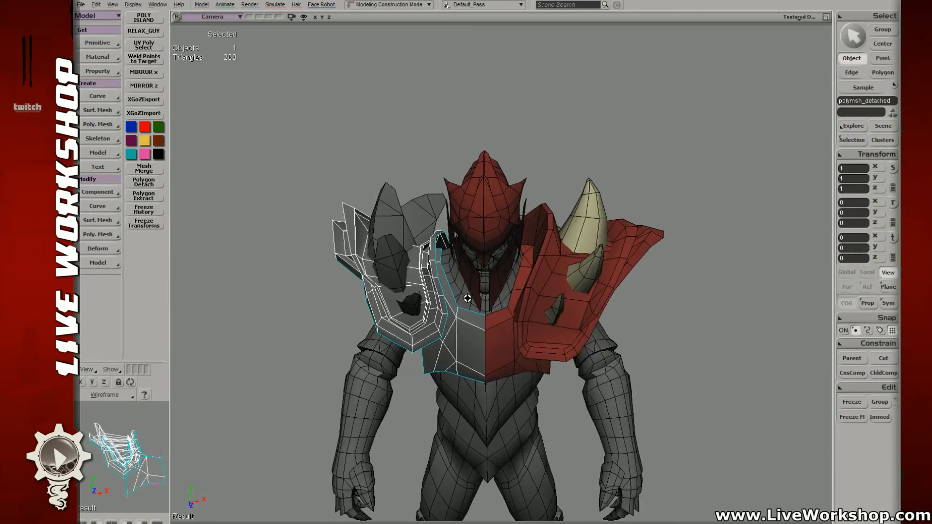
pyautogui.moveTo(468, 298); pyautogui.dragTo(553, 291, button='middle')
# - Select the red chest plate half and shift the inner points along the middle and lower end of its strap
pyautogui.click(512, 362)
pyautogui.moveTo(578, 318); pyautogui.dragTo(564, 305)
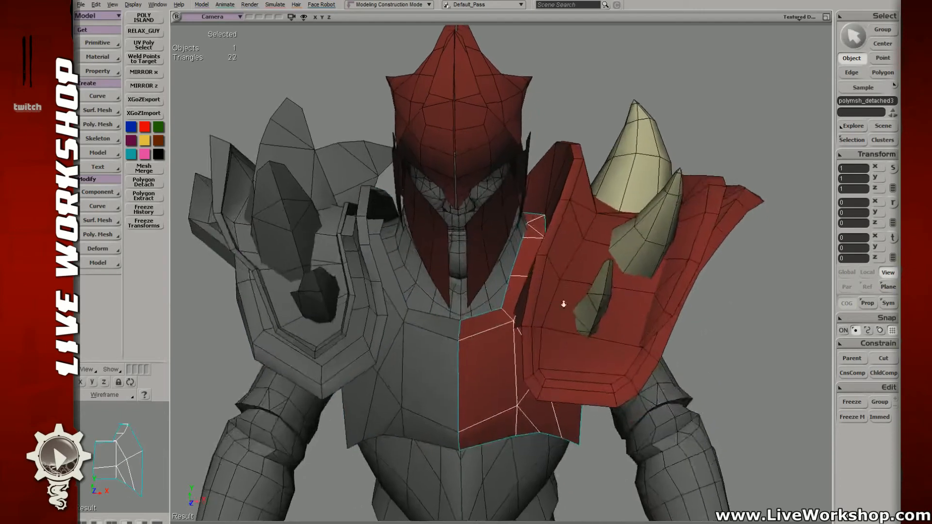
pyautogui.moveTo(564, 304); pyautogui.dragTo(530, 270, button='right')
pyautogui.press('m')
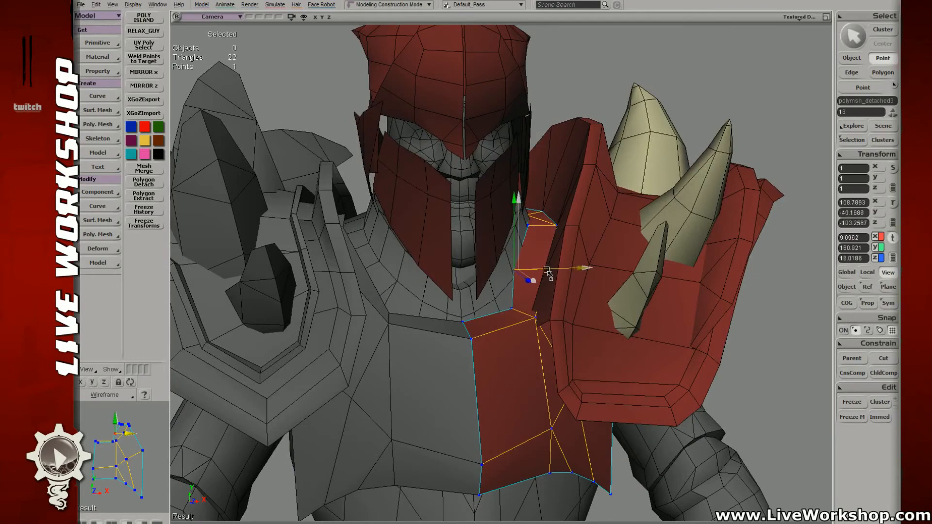
pyautogui.press('t')
pyautogui.moveTo(501, 297); pyautogui.dragTo(533, 325)
pyautogui.press('s')
pyautogui.moveTo(532, 325); pyautogui.dragTo(532, 366, button='right')
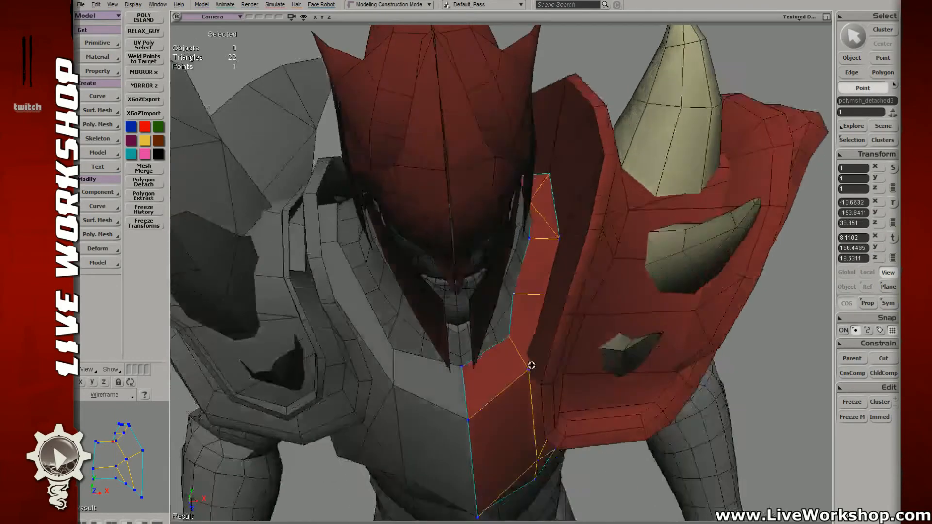
# - Move the corner point at the rear end of the chest strap outward from the neck
pyautogui.moveTo(532, 366); pyautogui.dragTo(515, 318, button='middle')
pyautogui.moveTo(531, 220); pyautogui.dragTo(531, 248, button='right')
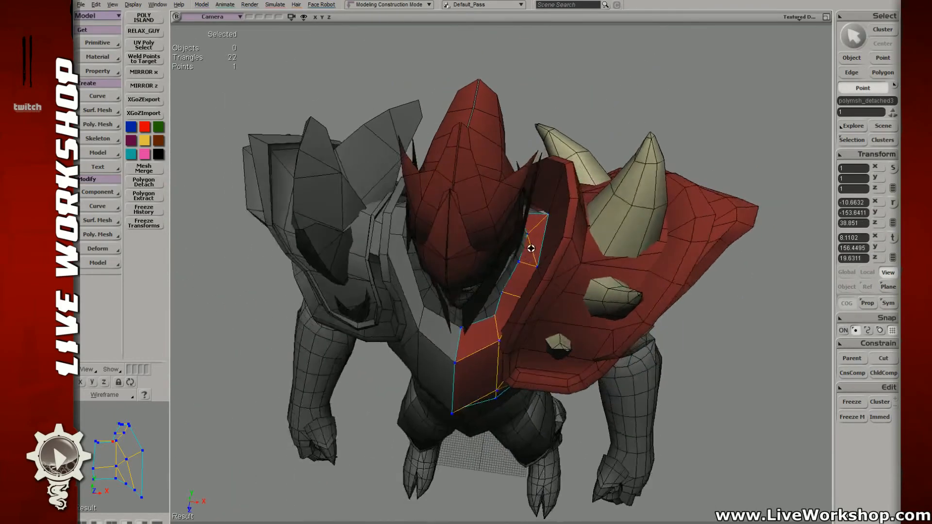
pyautogui.moveTo(511, 292)
pyautogui.mouseDown(button='right')
pyautogui.moveTo(485, 277)
pyautogui.moveTo(474, 289)
pyautogui.moveTo(474, 240)
pyautogui.moveTo(482, 235)
pyautogui.moveTo(508, 284)
pyautogui.mouseUp(button='right')
pyautogui.moveTo(508, 284); pyautogui.dragTo(520, 301, button='middle')
pyautogui.click(514, 286)
pyautogui.press('v')
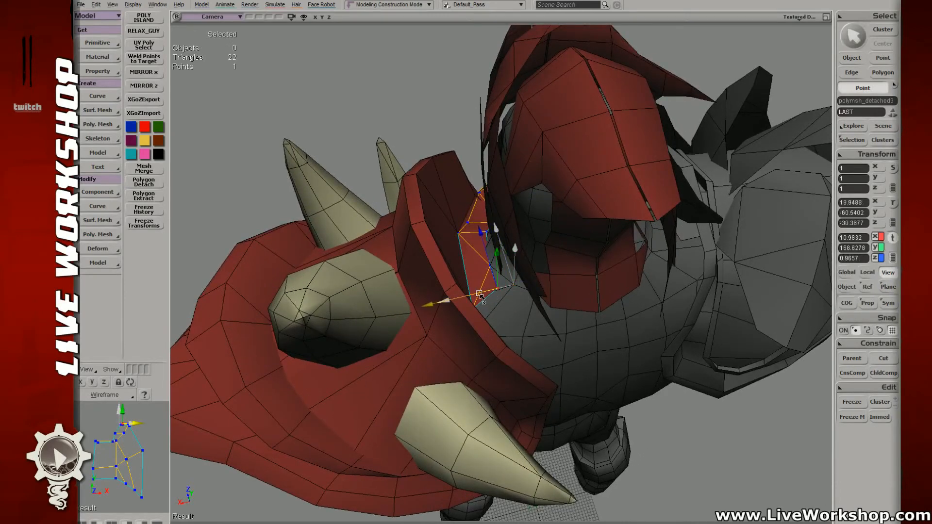
pyautogui.press('space')
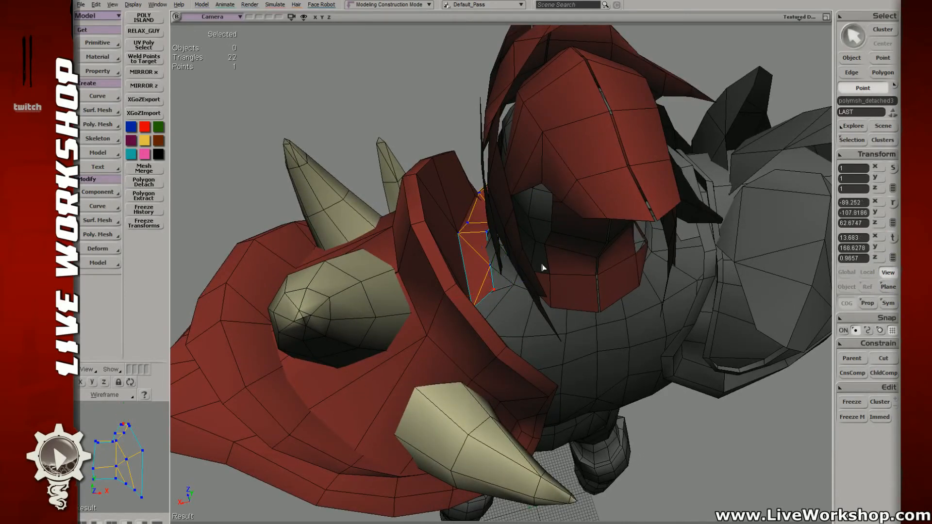
# - Examine the warrior's back, side and shoulders to judge how the strap should continue behind the neck
pyautogui.moveTo(602, 317); pyautogui.dragTo(478, 227, button='right')
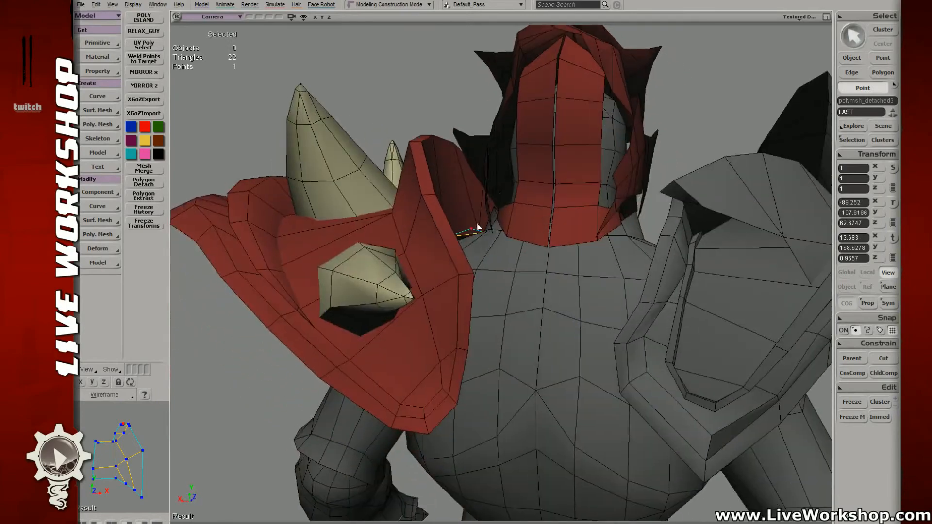
pyautogui.moveTo(463, 305); pyautogui.dragTo(456, 299, button='right')
pyautogui.moveTo(456, 300); pyautogui.dragTo(379, 238, button='middle')
pyautogui.moveTo(530, 297); pyautogui.dragTo(527, 292, button='middle')
pyautogui.moveTo(528, 292); pyautogui.dragTo(509, 239, button='right')
pyautogui.scroll(-5, 510, 239)
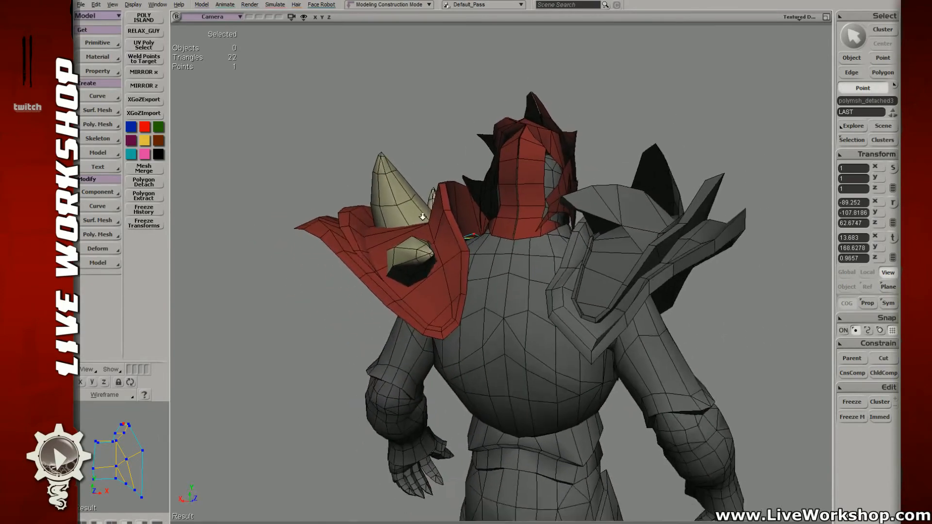
pyautogui.scroll(8, 474, 229)
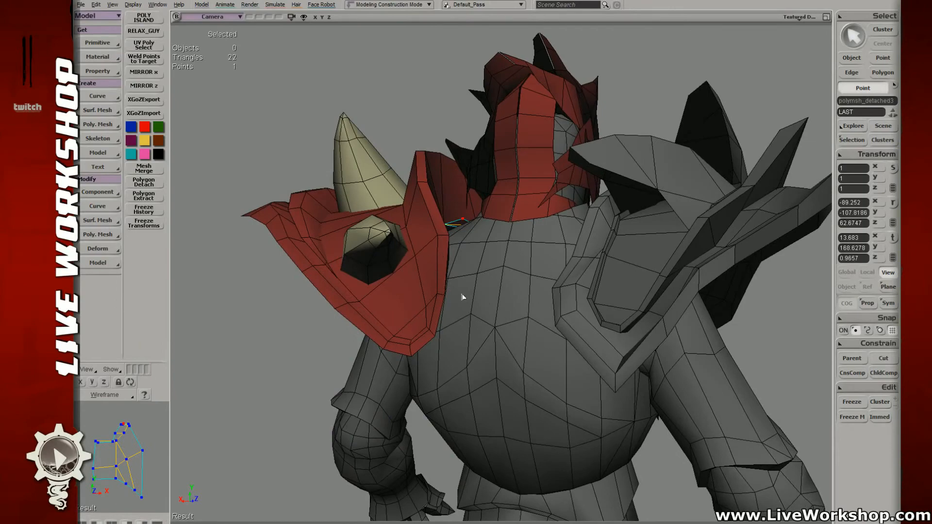
pyautogui.scroll(-6, 472, 316)
pyautogui.moveTo(478, 317); pyautogui.dragTo(487, 319, button='right')
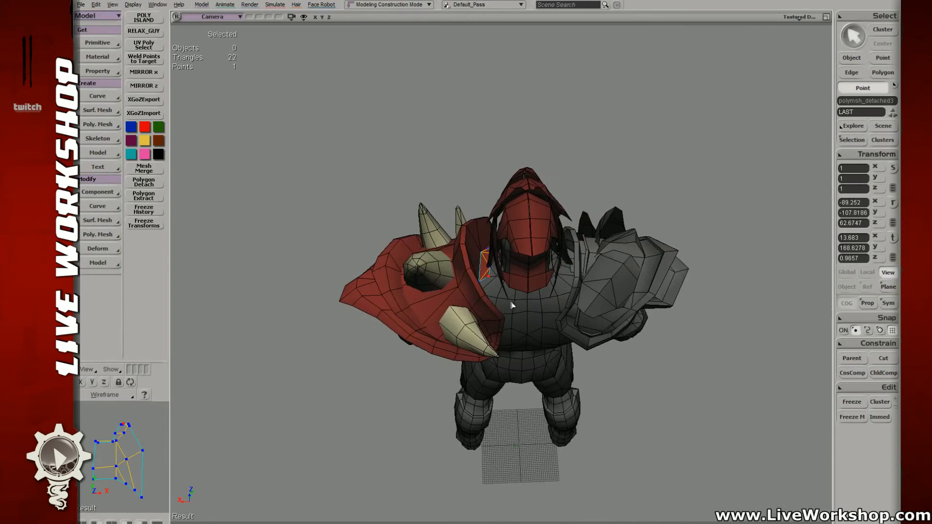
pyautogui.moveTo(557, 287); pyautogui.dragTo(433, 327, button='right')
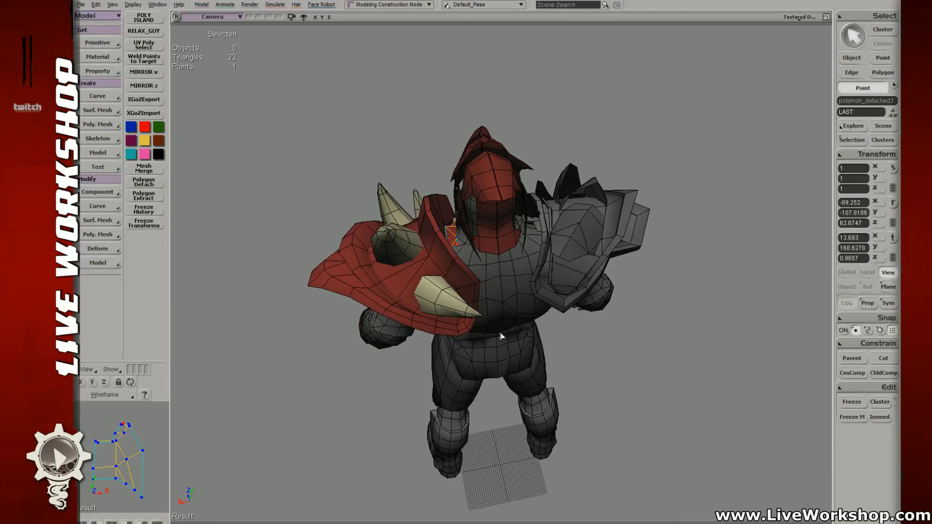
pyautogui.moveTo(501, 335); pyautogui.dragTo(434, 289, button='right')
pyautogui.moveTo(467, 344); pyautogui.dragTo(468, 266, button='right')
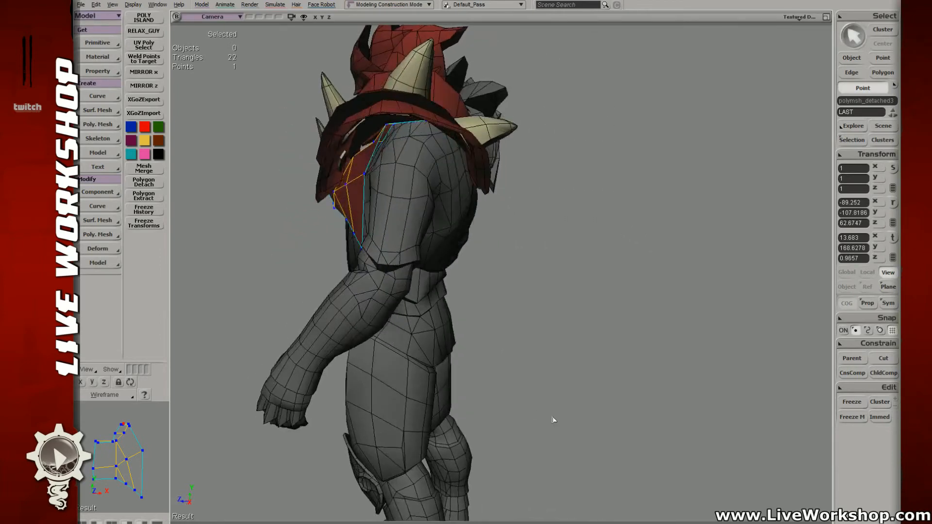
pyautogui.scroll(-5, 451, 290)
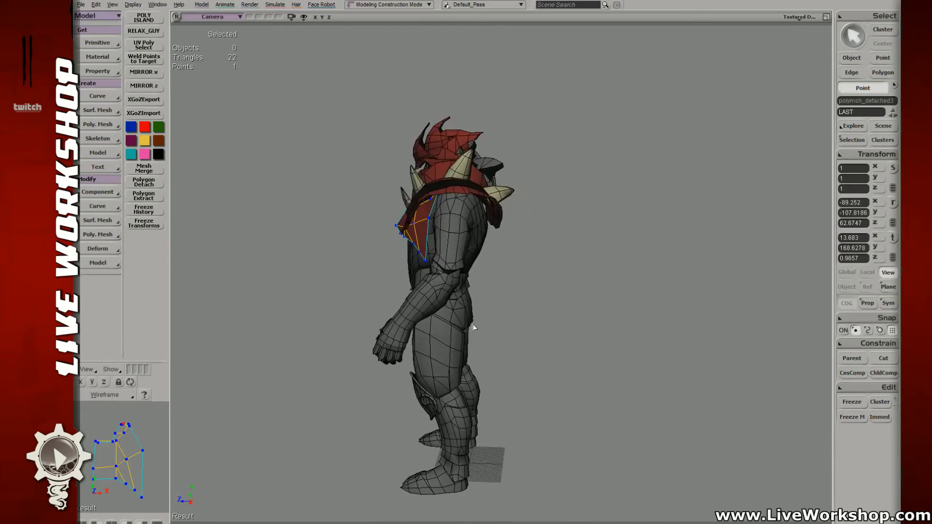
pyautogui.moveTo(585, 385); pyautogui.dragTo(475, 293, button='right')
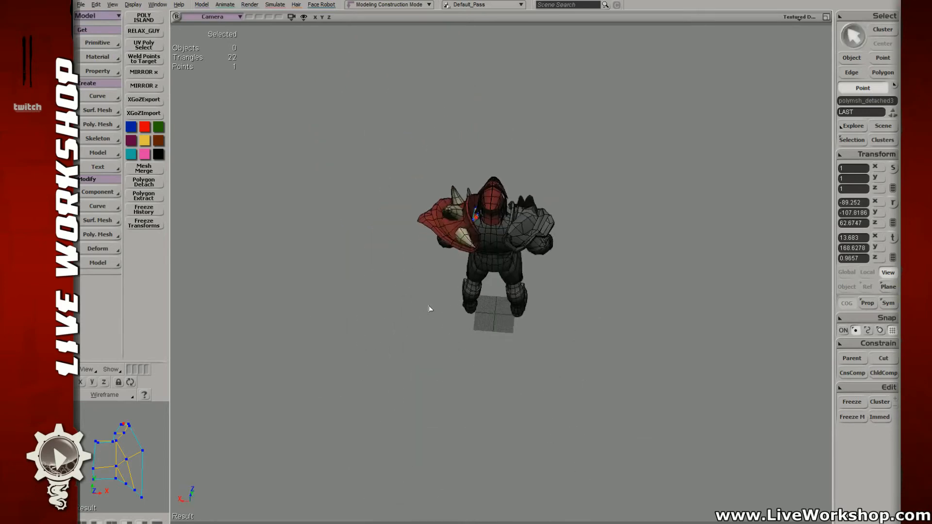
pyautogui.scroll(5, 566, 306)
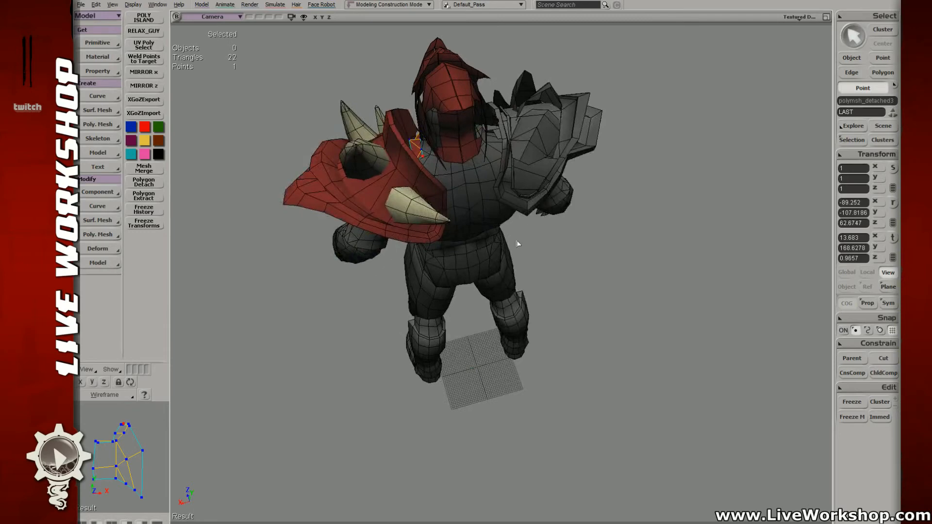
pyautogui.moveTo(517, 243); pyautogui.dragTo(457, 272, button='right')
pyautogui.moveTo(501, 225)
pyautogui.mouseDown(button='right')
pyautogui.moveTo(481, 217)
pyautogui.moveTo(532, 211)
pyautogui.moveTo(492, 210)
pyautogui.mouseUp(button='right')
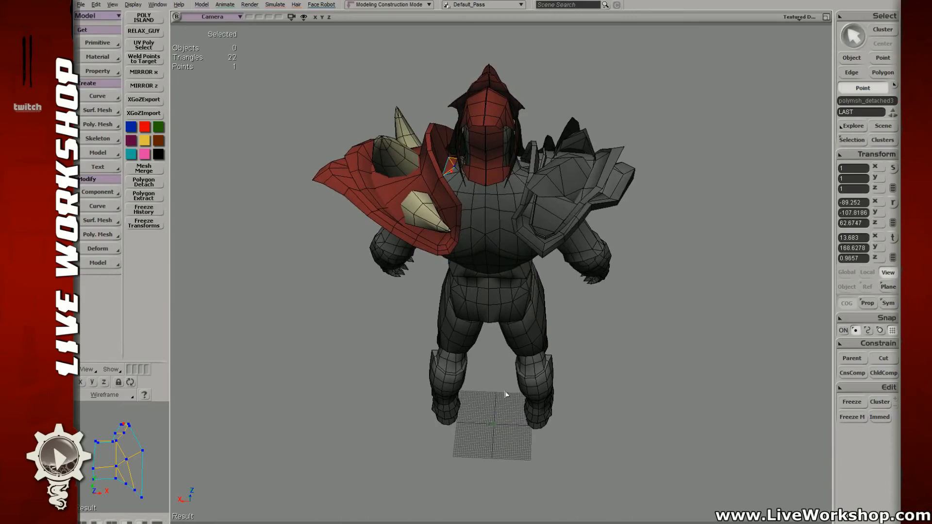
pyautogui.moveTo(505, 394); pyautogui.dragTo(493, 287, button='right')
pyautogui.moveTo(493, 287); pyautogui.dragTo(538, 273, button='middle')
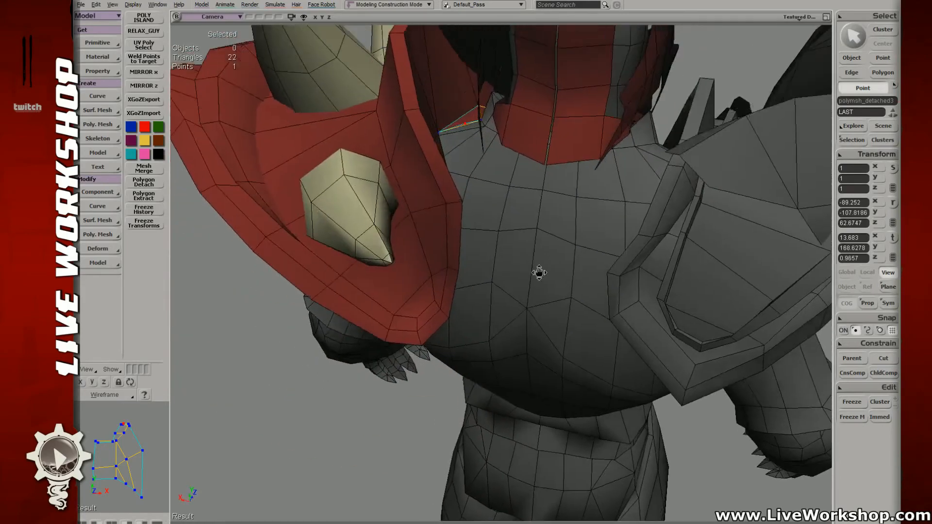
# - Extend the strap's rear edge backward over the shoulder and merge the new section's end corners into a tapered tip
pyautogui.moveTo(539, 273); pyautogui.dragTo(558, 332, button='right')
pyautogui.press('v')
pyautogui.moveTo(558, 332)
pyautogui.mouseDown()
pyautogui.moveTo(571, 354)
pyautogui.moveTo(563, 347)
pyautogui.mouseUp()
pyautogui.press('s')
pyautogui.moveTo(561, 336); pyautogui.dragTo(533, 272, button='right')
pyautogui.moveTo(466, 217); pyautogui.dragTo(448, 317, button='right')
pyautogui.press('e')
pyautogui.click(437, 264)
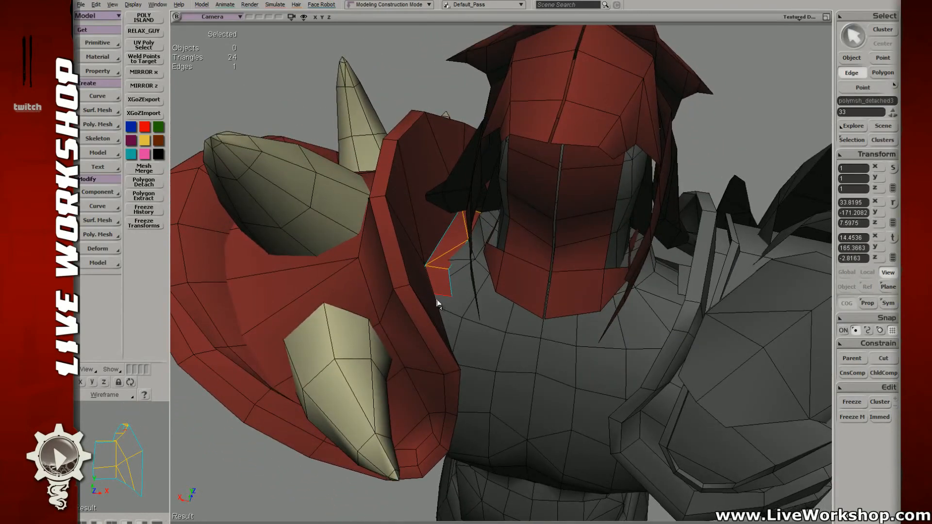
pyautogui.press('t')
pyautogui.click(436, 313)
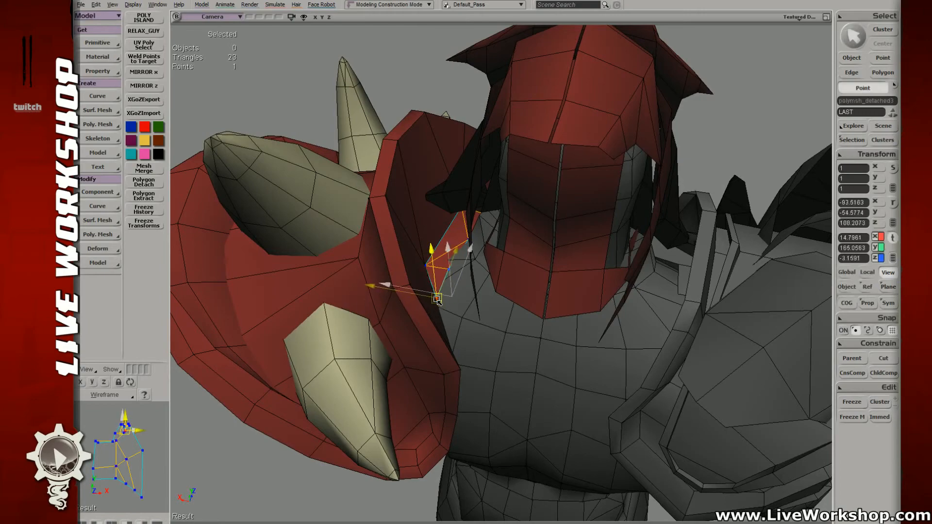
# - Adjust the inner points around the strap's new rear section beside the neck
pyautogui.moveTo(444, 326); pyautogui.dragTo(473, 246, button='right')
pyautogui.press('t')
pyautogui.click(484, 216)
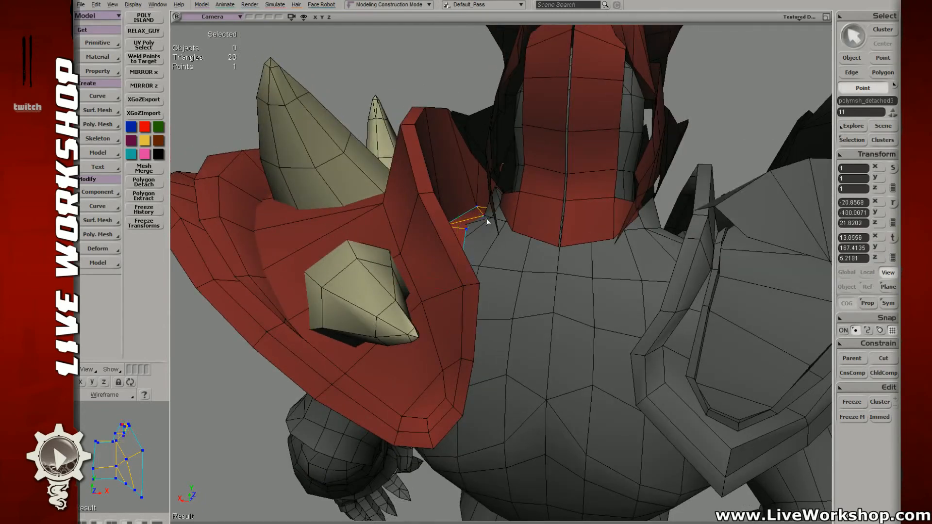
pyautogui.moveTo(484, 216)
pyautogui.mouseDown()
pyautogui.moveTo(467, 224)
pyautogui.moveTo(483, 208)
pyautogui.mouseUp()
pyautogui.press('t')
pyautogui.click(467, 228)
pyautogui.press('t')
pyautogui.click(484, 211)
# - Bridge the two edges at the strap's rear end using Weld Edges with Input Edges as the target
pyautogui.press('s')
pyautogui.moveTo(482, 208); pyautogui.dragTo(523, 287, button='right')
pyautogui.press('e')
pyautogui.click(524, 292)
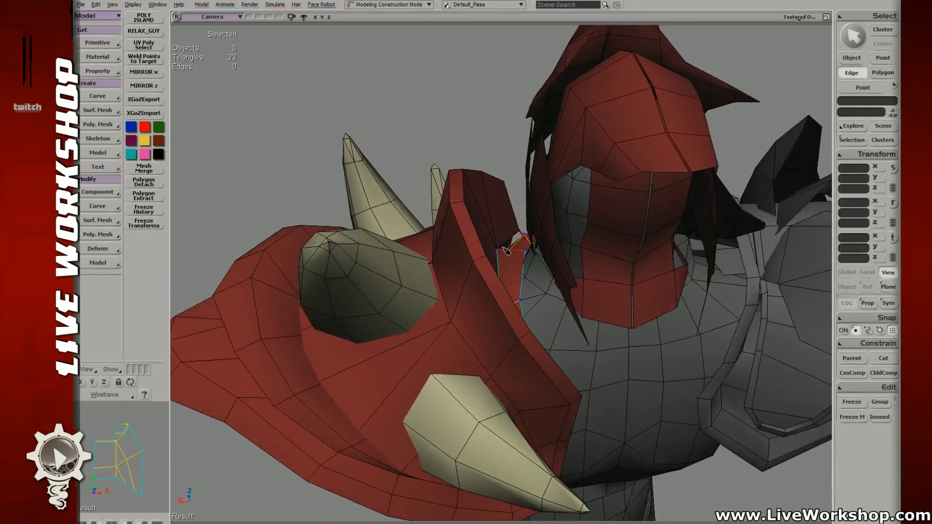
pyautogui.press('t')
pyautogui.moveTo(520, 304); pyautogui.dragTo(502, 240, button='right')
pyautogui.click(439, 267)
pyautogui.press('e')
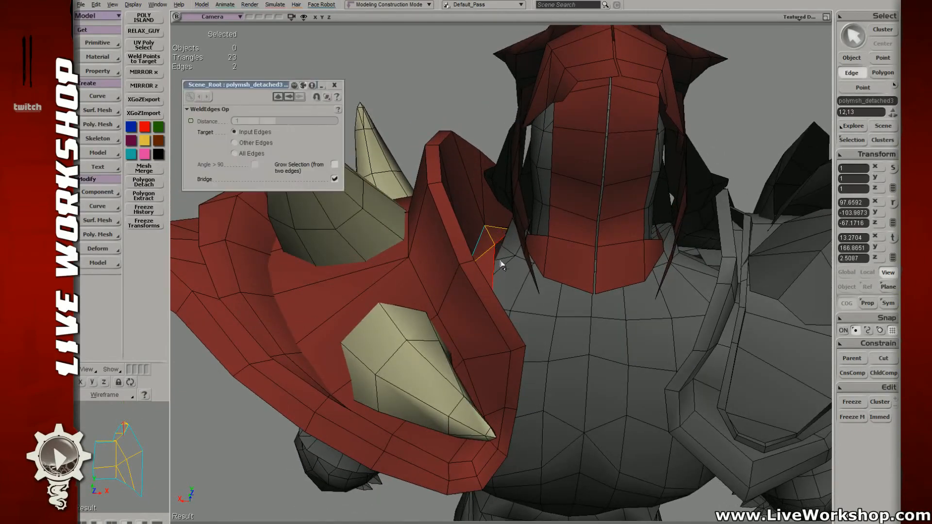
# - Add a point on the strap's rear inner edge and reposition the surrounding points to follow the base of the neck
pyautogui.moveTo(499, 260); pyautogui.dragTo(464, 258, button='right')
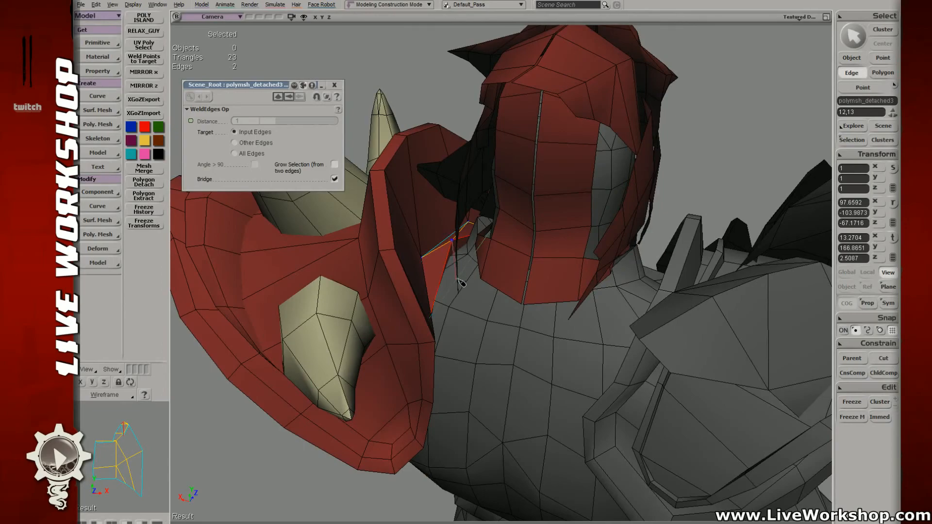
pyautogui.press('t')
pyautogui.moveTo(470, 291)
pyautogui.mouseDown(button='right')
pyautogui.moveTo(512, 223)
pyautogui.moveTo(510, 206)
pyautogui.moveTo(534, 193)
pyautogui.moveTo(510, 343)
pyautogui.mouseUp(button='right')
pyautogui.press('4')
pyautogui.press('7')
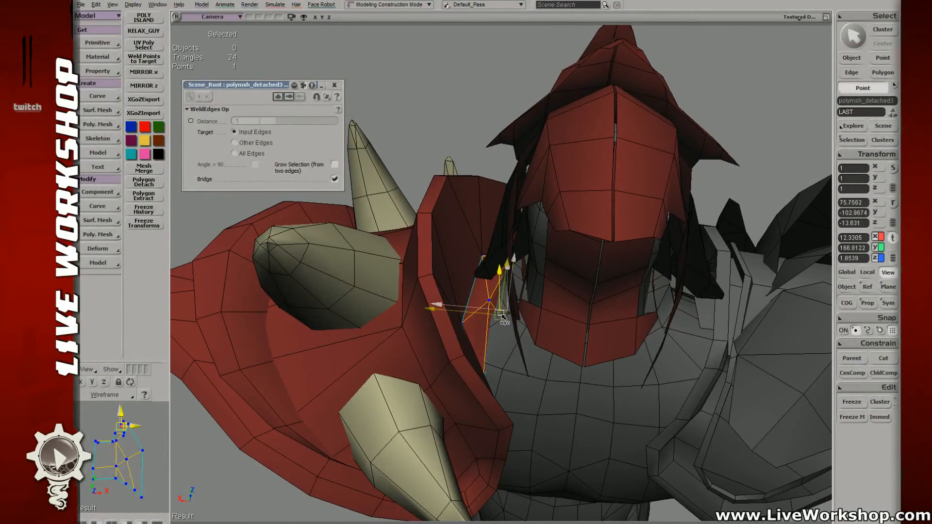
pyautogui.moveTo(500, 312); pyautogui.dragTo(520, 312, button='right')
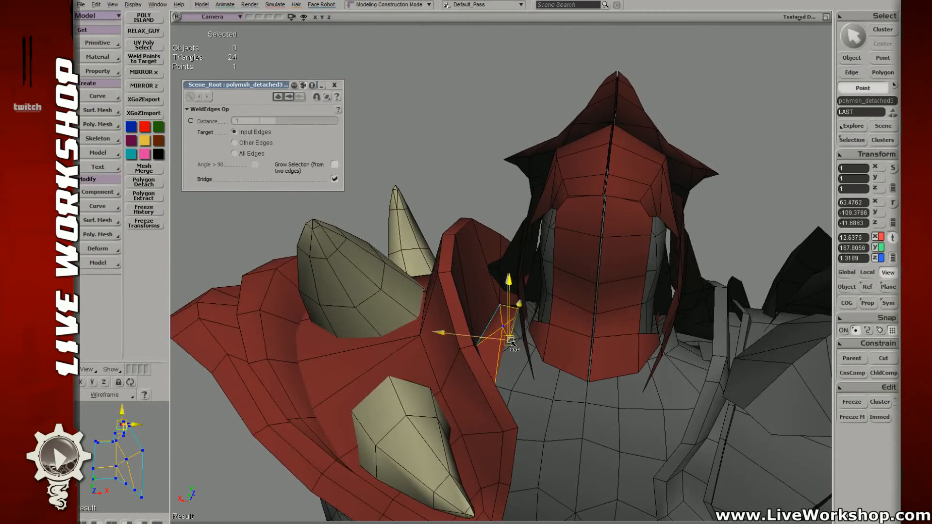
pyautogui.moveTo(512, 341); pyautogui.dragTo(569, 374, button='right')
pyautogui.press('v')
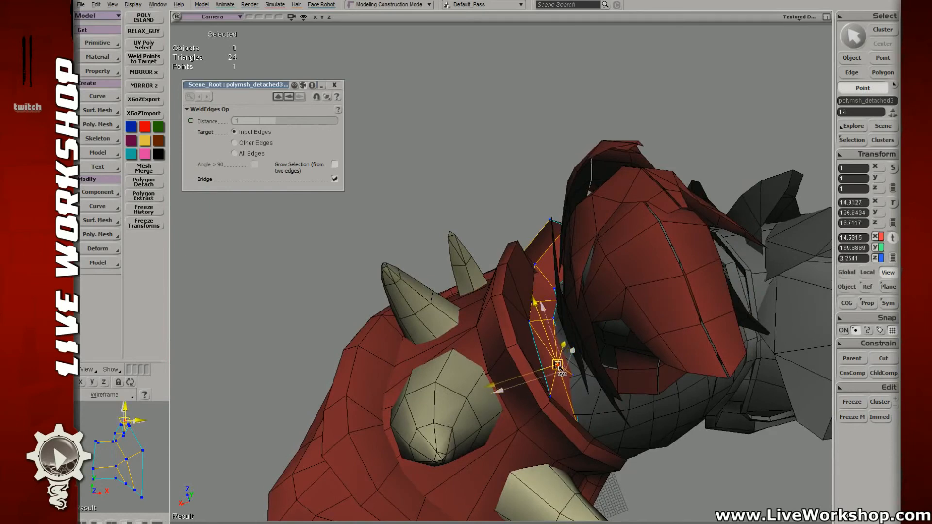
# - Shift the strap's inner point beside the neck outward and backward to smooth the inner contour
pyautogui.click(555, 324)
pyautogui.moveTo(555, 330); pyautogui.dragTo(578, 315, button='right')
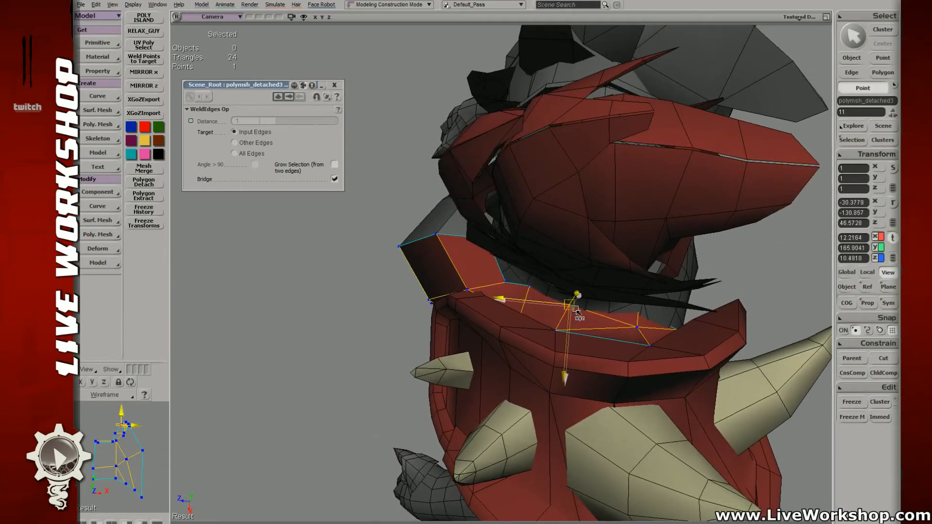
pyautogui.moveTo(566, 308); pyautogui.dragTo(534, 267, button='right')
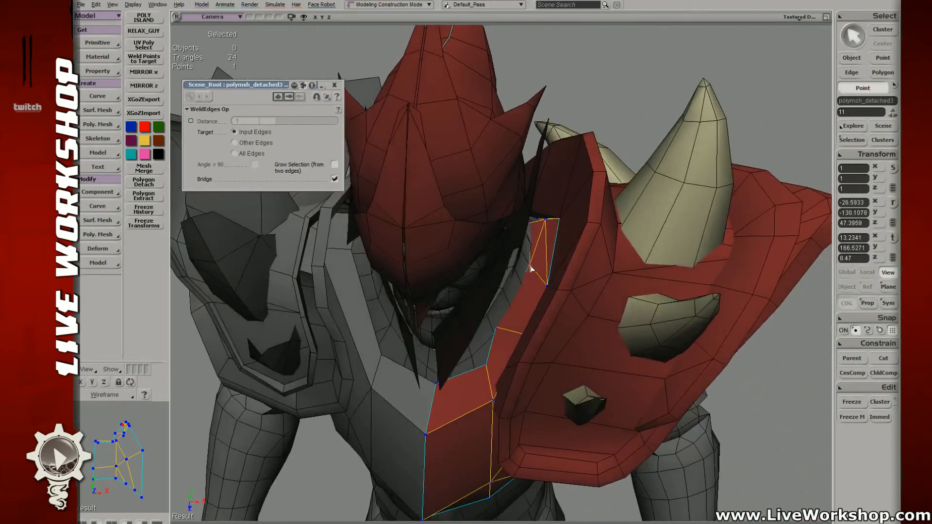
pyautogui.moveTo(530, 263); pyautogui.dragTo(633, 281, button='middle')
pyautogui.moveTo(633, 281); pyautogui.dragTo(615, 277, button='right')
pyautogui.moveTo(616, 277); pyautogui.dragTo(620, 270)
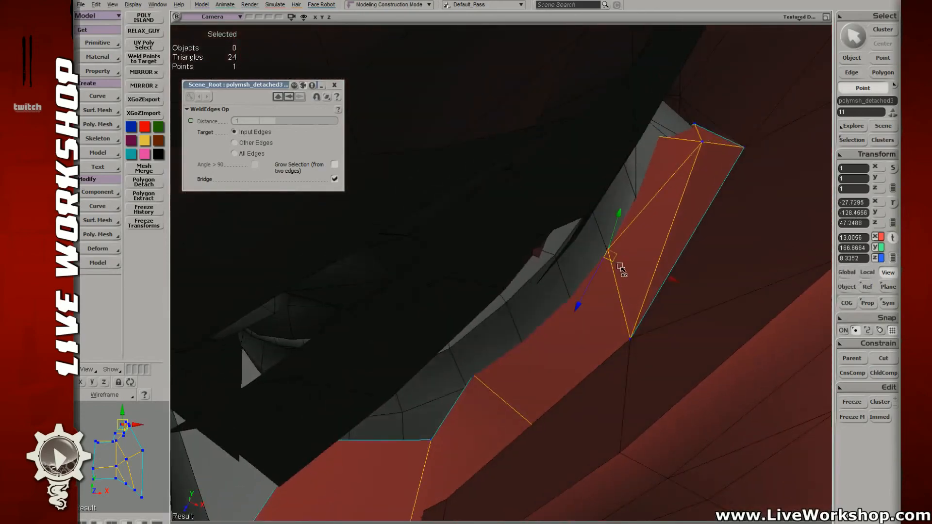
# - Move the newest inner point near the strap's rear end to even out the edge, then return to object selection
pyautogui.moveTo(620, 270); pyautogui.dragTo(536, 314, button='right')
pyautogui.press('v')
pyautogui.click(525, 304)
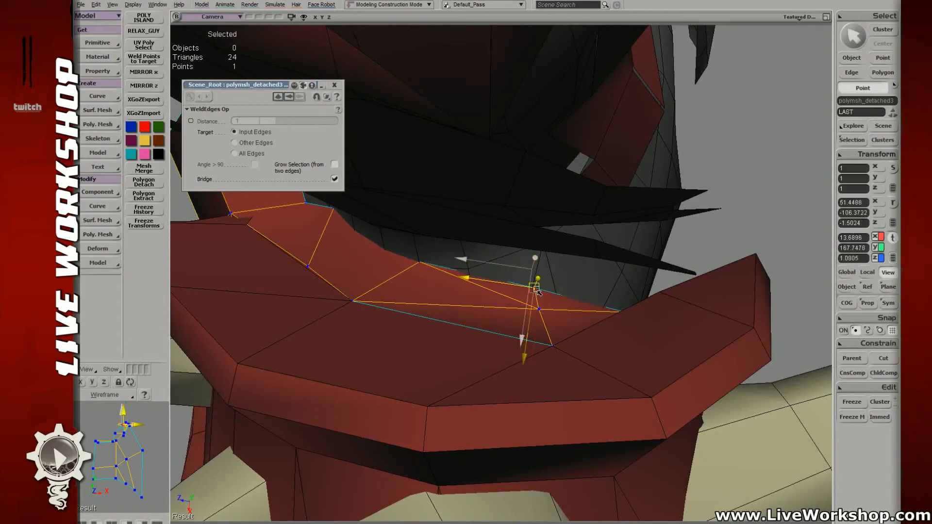
pyautogui.moveTo(537, 293); pyautogui.dragTo(489, 313, button='right')
pyautogui.moveTo(488, 309); pyautogui.dragTo(491, 311)
pyautogui.press('s')
pyautogui.moveTo(518, 306); pyautogui.dragTo(466, 277, button='middle')
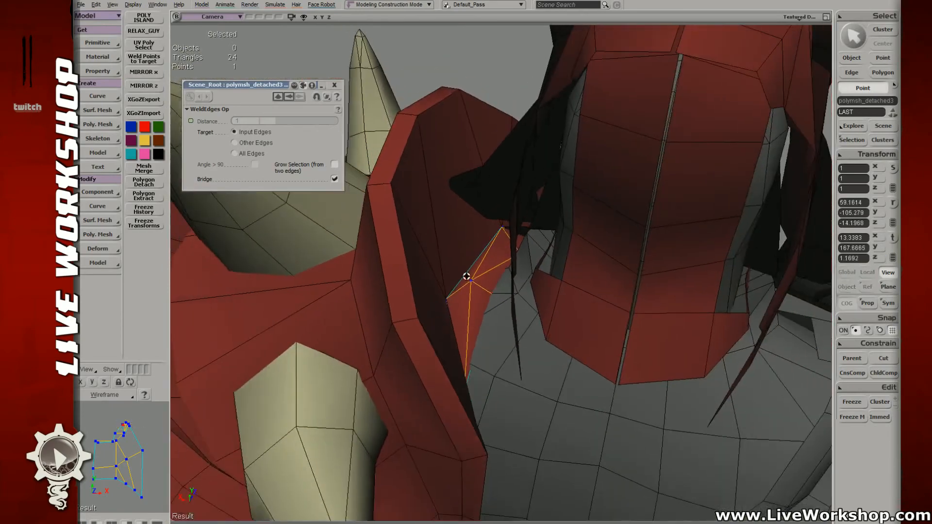
pyautogui.moveTo(466, 277); pyautogui.dragTo(522, 266, button='right')
pyautogui.moveTo(522, 267); pyautogui.dragTo(478, 242, button='middle')
pyautogui.press('space')
pyautogui.moveTo(426, 114); pyautogui.dragTo(448, 134)
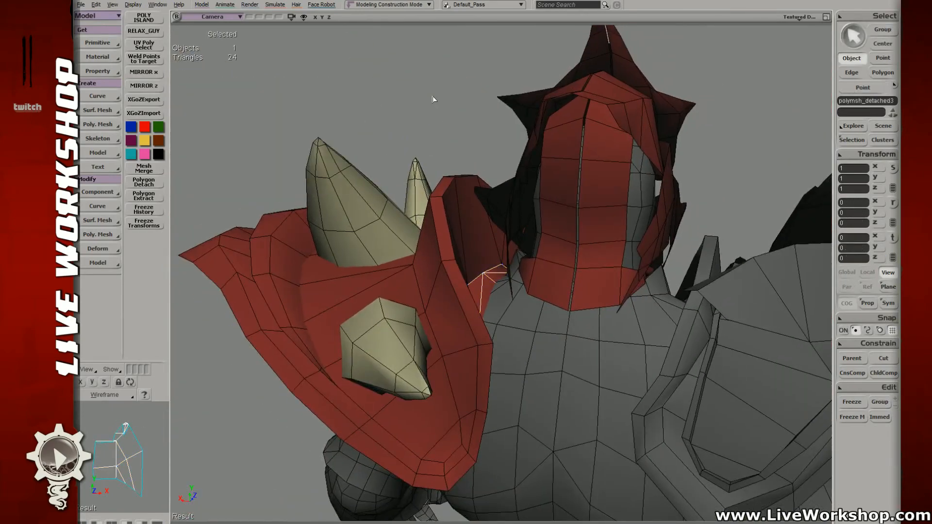
pyautogui.click(441, 103)
# - Move the central point of the strap's rear section inward toward the neck
pyautogui.press('s')
pyautogui.moveTo(458, 108); pyautogui.dragTo(405, 117, button='middle')
pyautogui.moveTo(405, 117); pyautogui.dragTo(520, 291, button='right')
pyautogui.moveTo(520, 291); pyautogui.dragTo(509, 325, button='middle')
pyautogui.click(506, 324)
pyautogui.press('t')
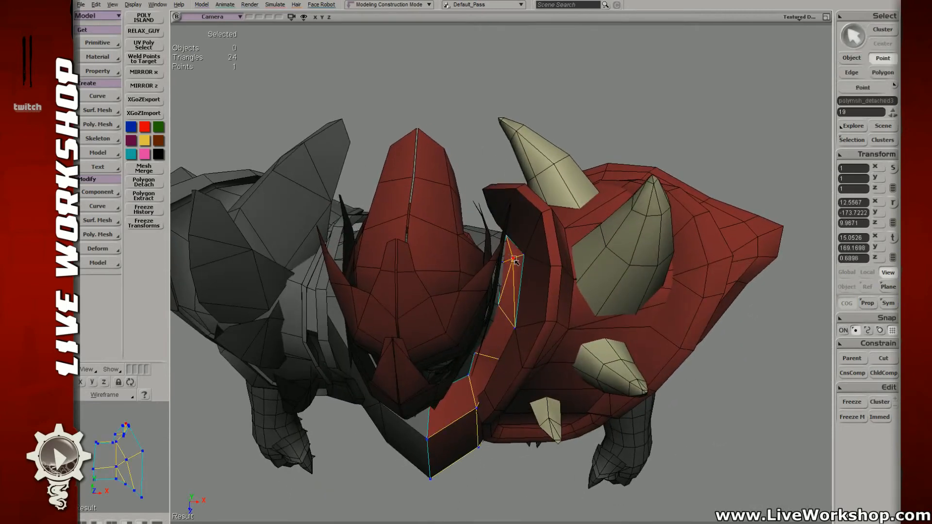
pyautogui.press('v')
pyautogui.moveTo(515, 261); pyautogui.dragTo(511, 262)
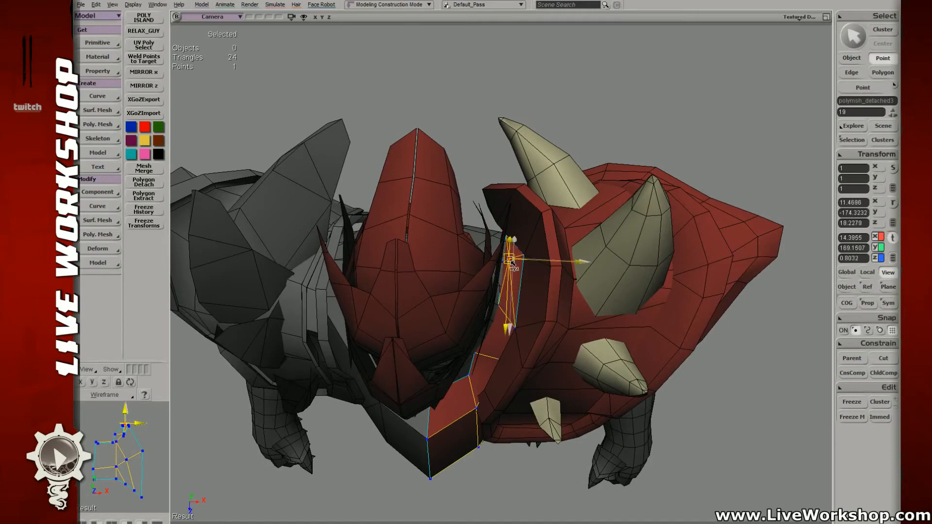
# - Nudge the rear section's central point slightly outward and backward, return to object selection and clear the selection
pyautogui.press('s')
pyautogui.moveTo(512, 263); pyautogui.dragTo(563, 323, button='right')
pyautogui.moveTo(564, 323); pyautogui.dragTo(532, 325, button='middle')
pyautogui.moveTo(532, 325)
pyautogui.mouseDown(button='right')
pyautogui.moveTo(519, 339)
pyautogui.moveTo(538, 315)
pyautogui.mouseUp(button='right')
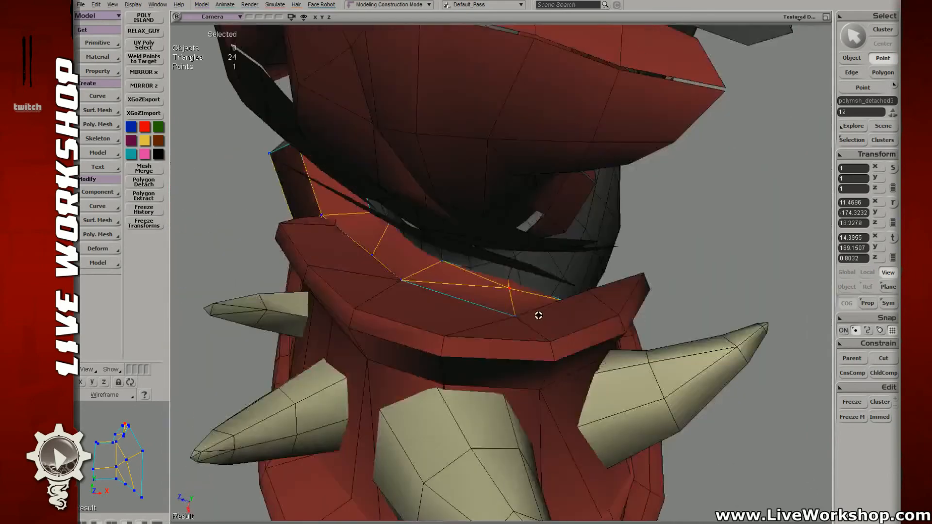
pyautogui.press('v')
pyautogui.press('space')
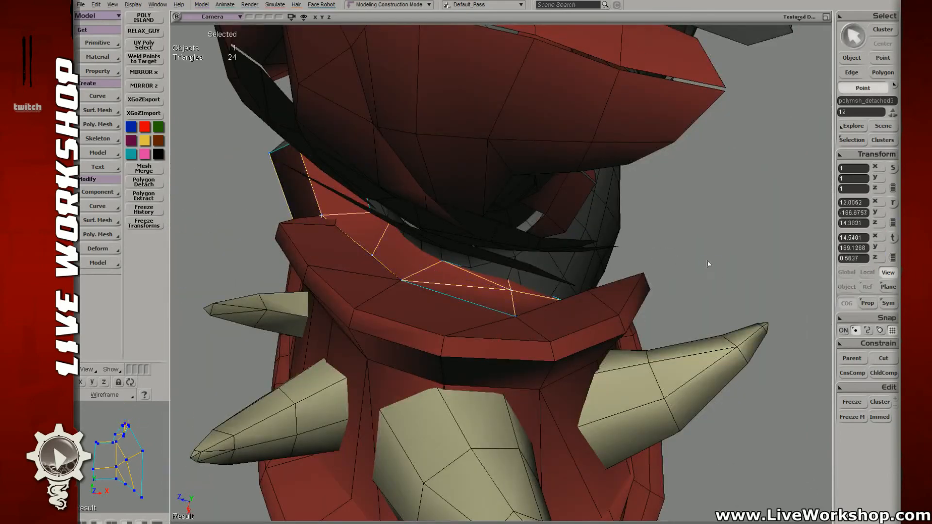
pyautogui.click(708, 264)
# - Save the scene and select the red chest plate half again from the front
pyautogui.press('s')
pyautogui.moveTo(707, 264); pyautogui.dragTo(443, 235, button='middle')
pyautogui.moveTo(443, 235); pyautogui.dragTo(329, 129, button='right')
pyautogui.hotkey('ctrl', 's')
pyautogui.press('s')
pyautogui.moveTo(473, 303); pyautogui.dragTo(497, 266, button='right')
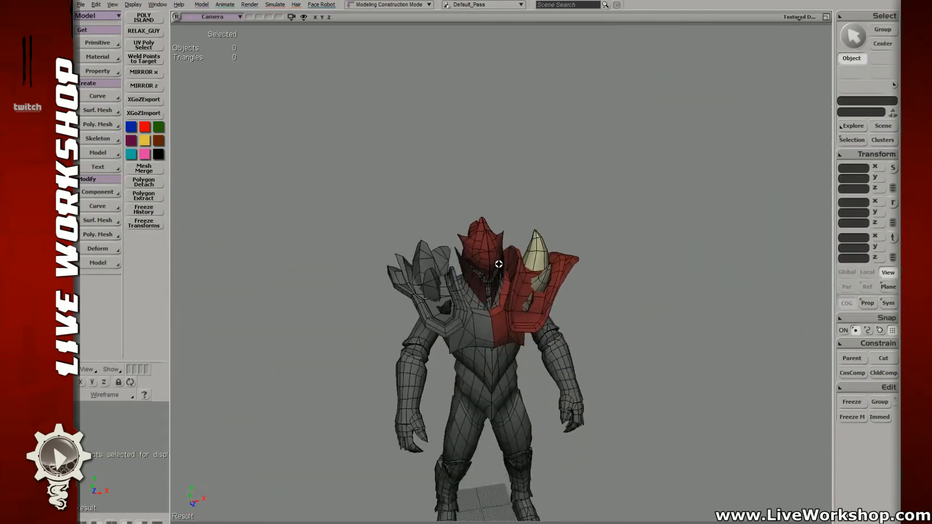
pyautogui.moveTo(497, 266); pyautogui.dragTo(568, 301, button='middle')
pyautogui.moveTo(568, 302); pyautogui.dragTo(528, 273, button='right')
pyautogui.moveTo(528, 272); pyautogui.dragTo(584, 312, button='middle')
pyautogui.moveTo(584, 312); pyautogui.dragTo(544, 313, button='right')
pyautogui.click(518, 283)
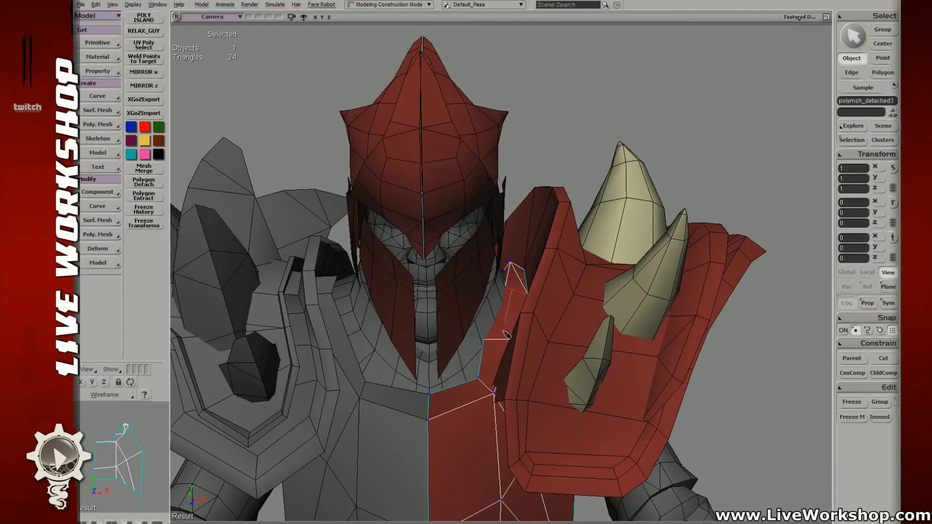
# - Nudge the strap's inner edge point on top of the shoulder slightly upward, checking the isolated chest plate from the side
pyautogui.click(478, 378)
pyautogui.press('t')
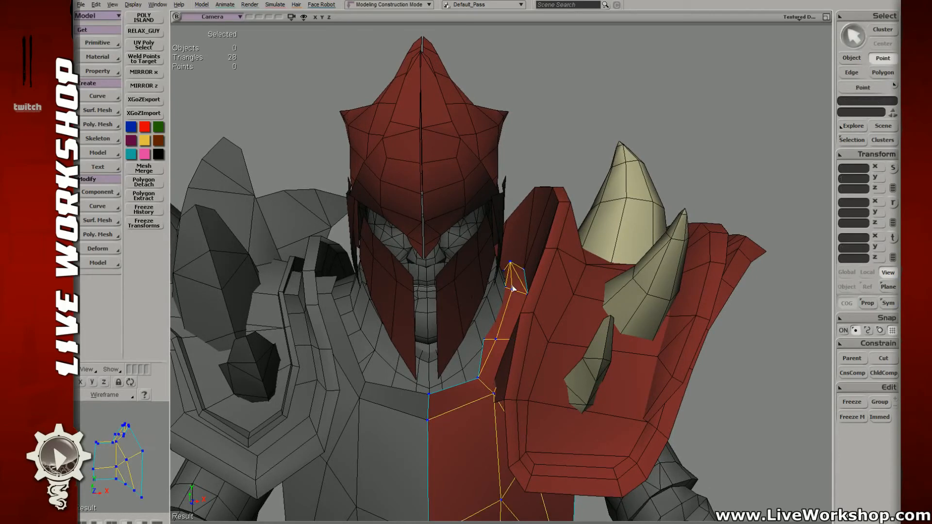
pyautogui.click(512, 289)
pyautogui.press('s')
pyautogui.press('v')
pyautogui.moveTo(519, 291); pyautogui.dragTo(545, 275, button='right')
pyautogui.press('s')
pyautogui.hotkey('shift', 'i')
pyautogui.press('s')
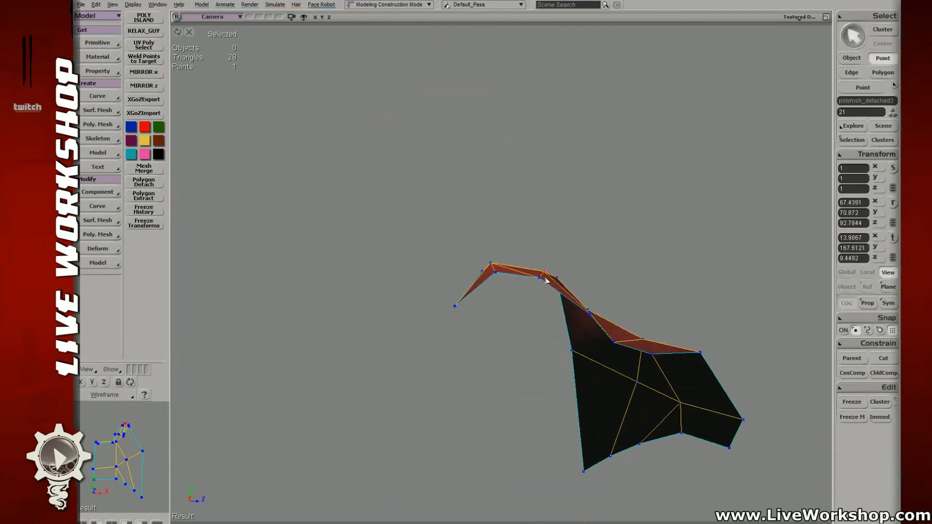
pyautogui.press('v')
pyautogui.moveTo(545, 275); pyautogui.dragTo(548, 269)
# - Reposition the point midway along the strap, between the chest and the shoulder crest, to smooth the strap's inner edge
pyautogui.press('t')
pyautogui.press('s')
pyautogui.moveTo(587, 312); pyautogui.dragTo(539, 316, button='right')
pyautogui.press('v')
pyautogui.press('s')
pyautogui.hotkey('shift', 'i')
pyautogui.moveTo(538, 316); pyautogui.dragTo(529, 305)
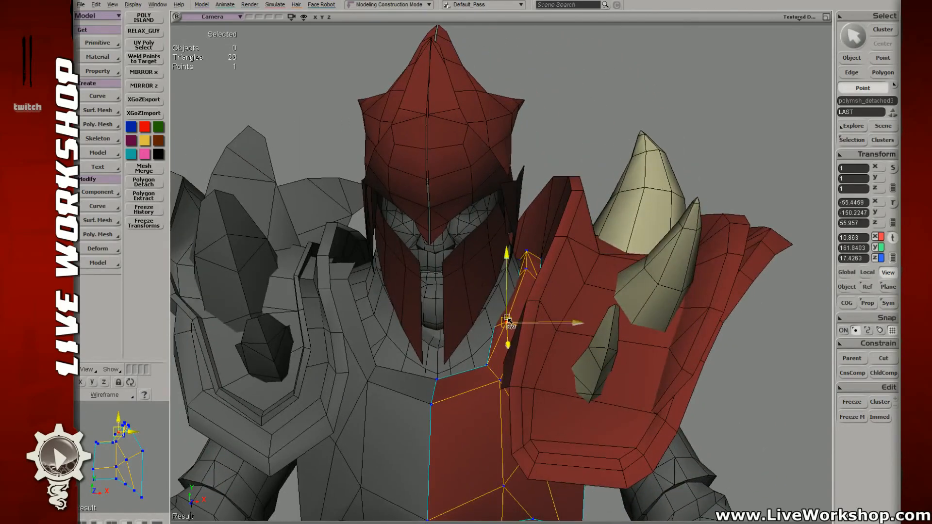
pyautogui.moveTo(553, 320); pyautogui.dragTo(592, 349, button='right')
pyautogui.press('v')
pyautogui.press('s')
pyautogui.press('v')
pyautogui.moveTo(577, 332); pyautogui.dragTo(584, 346)
pyautogui.press('s')
# - Delete the chest plate's polygon beside the base of the shoulder strap
pyautogui.moveTo(585, 347); pyautogui.dragTo(567, 300, button='right')
pyautogui.press('u')
pyautogui.click(541, 329)
pyautogui.press('s')
pyautogui.press('Delete')
# - Move the chest plate's outer corner point at the base of the strap slightly downward with point snapping
pyautogui.press('t')
pyautogui.click(507, 292)
pyautogui.press('v')
pyautogui.keyDown('ctrl'); pyautogui.moveTo(507, 293); pyautogui.dragTo(505, 302); pyautogui.keyUp('ctrl')
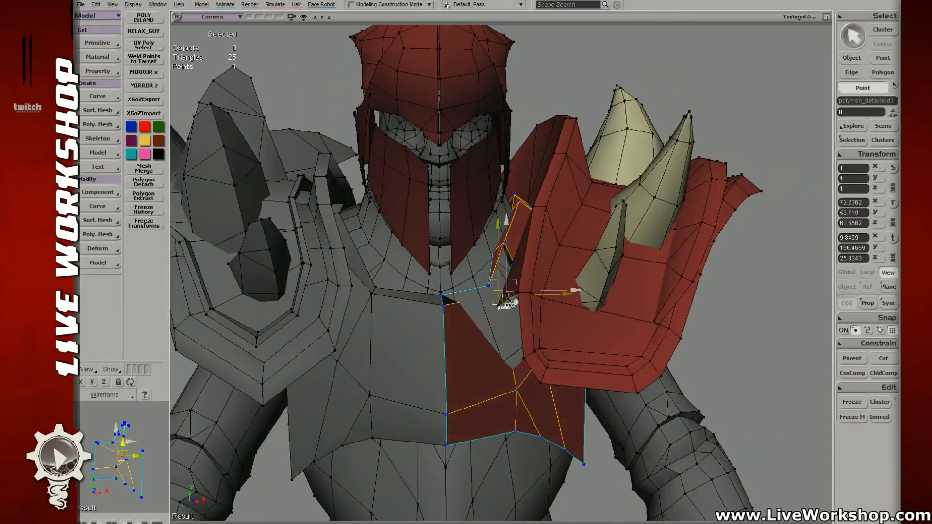
pyautogui.press('s')
pyautogui.moveTo(522, 302); pyautogui.dragTo(569, 324, button='right')
pyautogui.moveTo(570, 327); pyautogui.dragTo(578, 304)
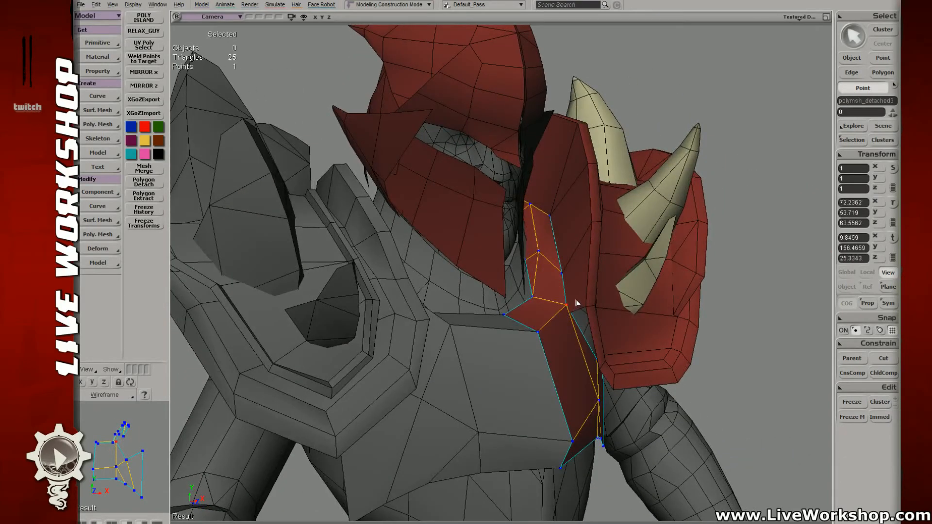
# - Snap the red shoulder pad's inner front point onto the chest plate's corner at the base of the strap
pyautogui.press('space')
pyautogui.click(575, 296)
pyautogui.press('t')
pyautogui.press('8')
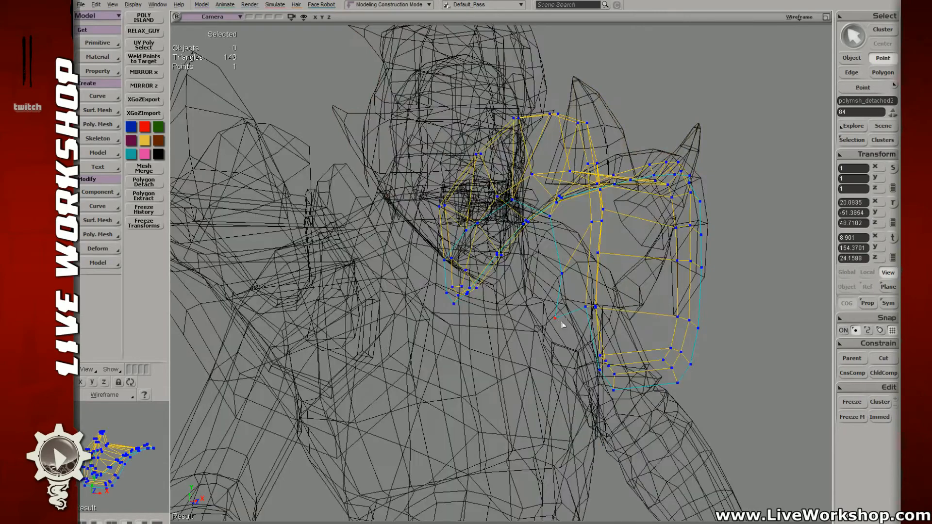
pyautogui.press('8')
pyautogui.press('m')
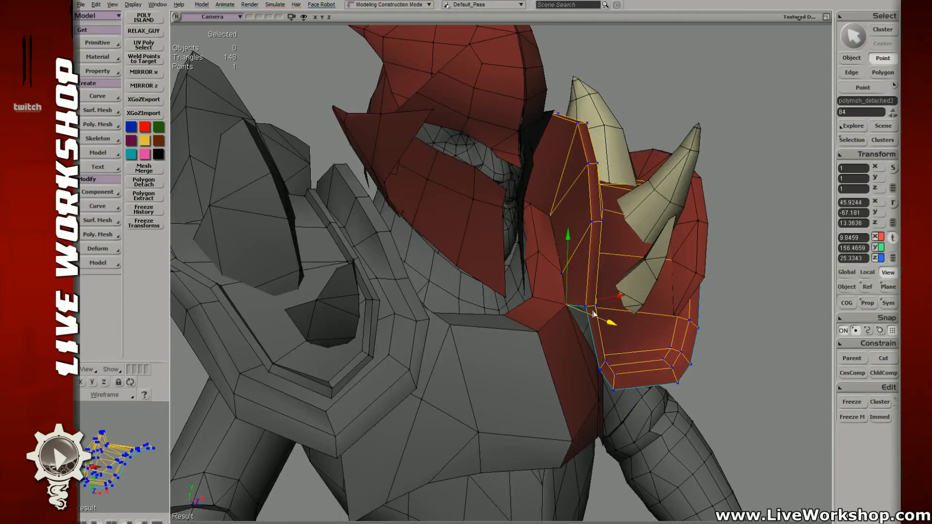
pyautogui.press('s')
pyautogui.moveTo(593, 315); pyautogui.dragTo(540, 303, button='right')
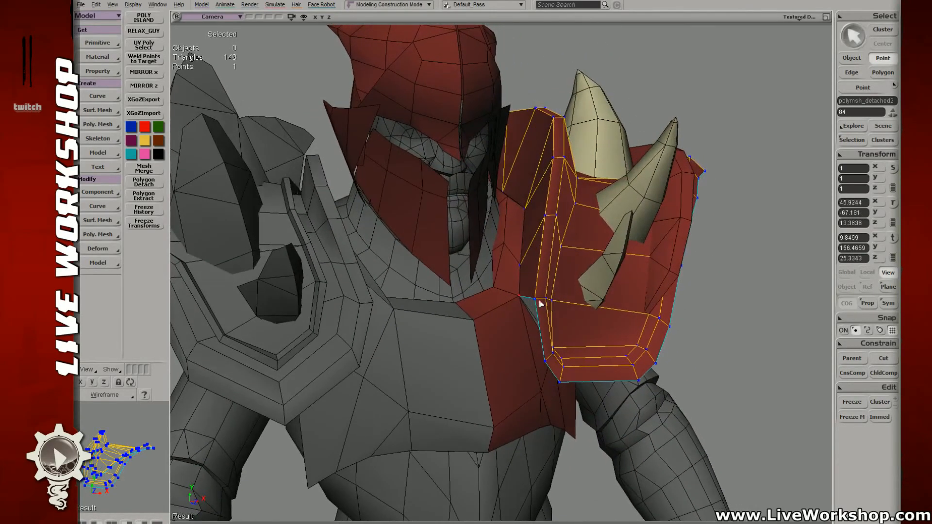
# - Examine how the shoulder armour and chest plate fit together on the body from the front
pyautogui.press('space')
pyautogui.keyDown('shift'); pyautogui.click(515, 276); pyautogui.keyUp('shift')
pyautogui.press('s')
pyautogui.moveTo(589, 286); pyautogui.dragTo(369, 250, button='middle')
pyautogui.moveTo(626, 301); pyautogui.dragTo(557, 298, button='right')
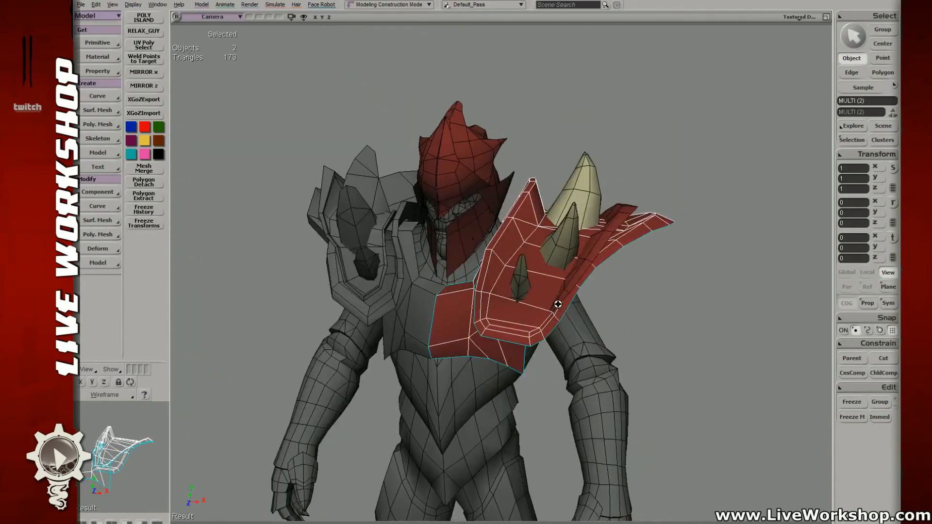
pyautogui.click(425, 310)
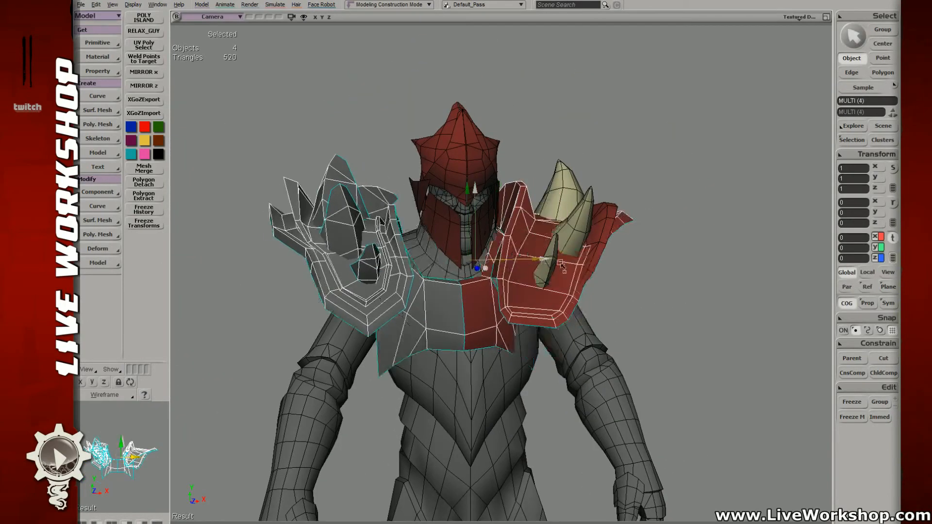
pyautogui.click(515, 368)
pyautogui.press('s')
pyautogui.moveTo(550, 353); pyautogui.dragTo(527, 328, button='right')
pyautogui.press('space')
pyautogui.click(495, 301)
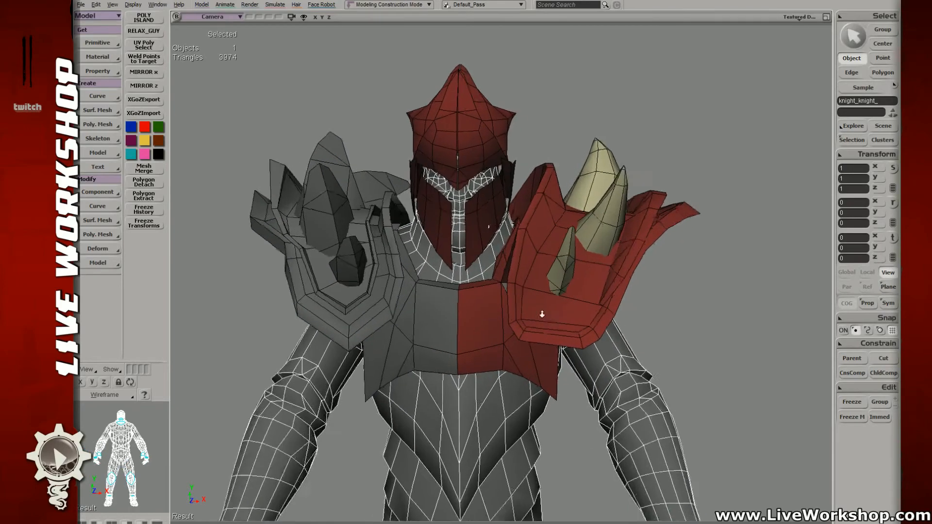
# - Select the red chest plate and shoulder pad together and check their joint from the side and front
pyautogui.keyDown('shift'); pyautogui.click(526, 283); pyautogui.keyUp('shift')
pyautogui.press('s')
pyautogui.moveTo(490, 299); pyautogui.dragTo(516, 223, button='right')
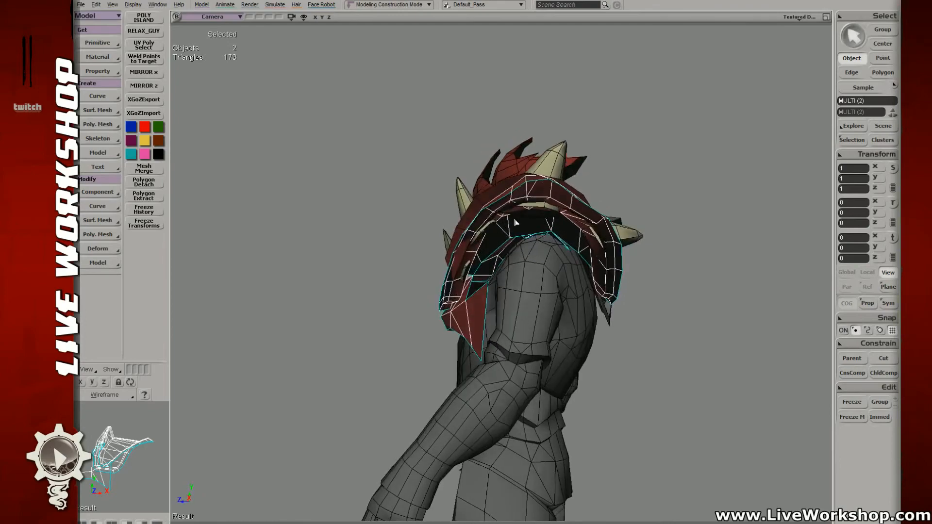
pyautogui.moveTo(451, 275); pyautogui.dragTo(487, 285, button='right')
pyautogui.moveTo(487, 285); pyautogui.dragTo(487, 308, button='middle')
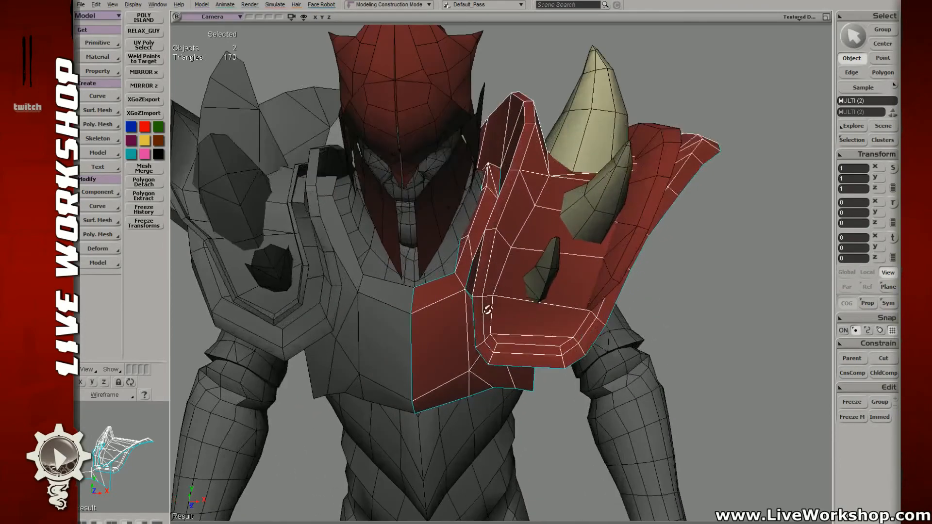
pyautogui.moveTo(486, 308); pyautogui.dragTo(510, 286, button='right')
pyautogui.moveTo(510, 286); pyautogui.dragTo(526, 287, button='middle')
pyautogui.moveTo(527, 287); pyautogui.dragTo(458, 256, button='right')
pyautogui.press('t')
pyautogui.press('4')
pyautogui.moveTo(693, 250); pyautogui.dragTo(703, 272)
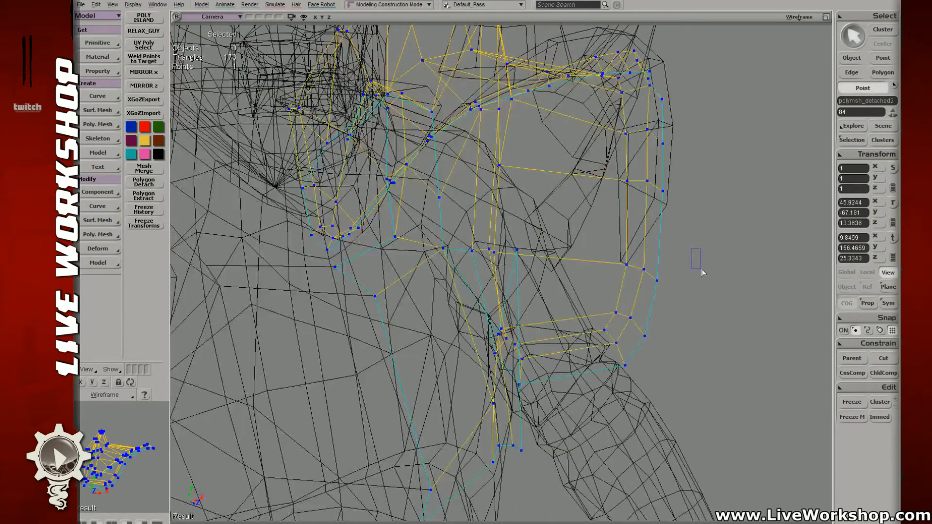
pyautogui.press('space')
pyautogui.press('4')
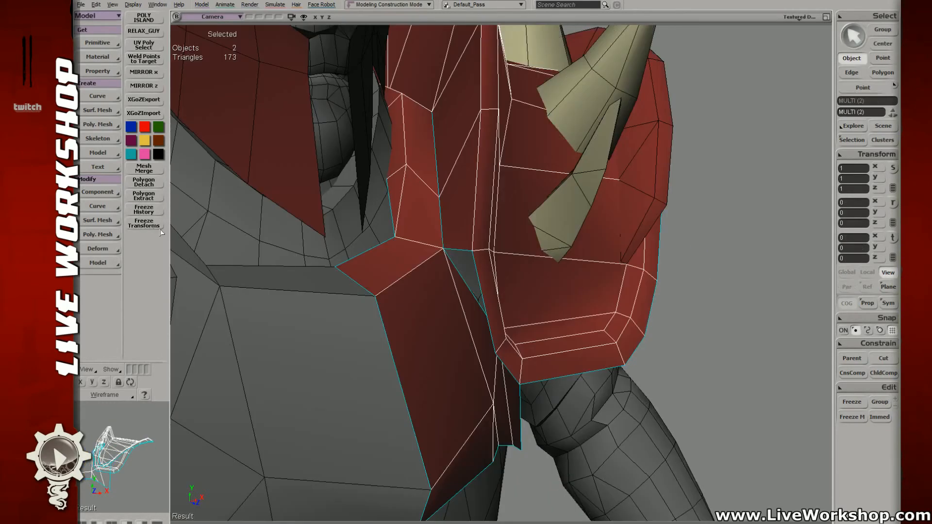
# - Select the coincident corner points of the chest plate and shoulder pad and move them together slightly inward and forward
pyautogui.press('t')
pyautogui.moveTo(449, 259); pyautogui.dragTo(414, 310, button='right')
pyautogui.moveTo(414, 311); pyautogui.dragTo(478, 318)
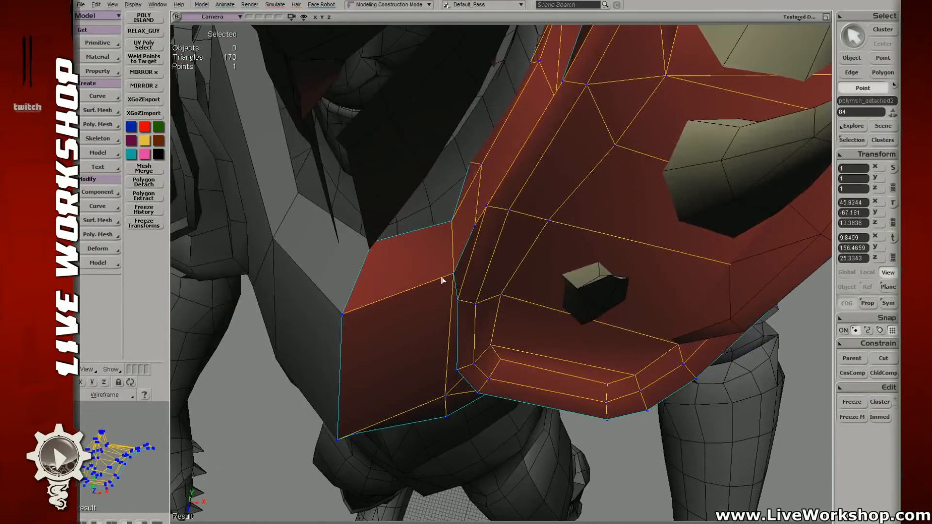
pyautogui.press('4')
pyautogui.moveTo(446, 267); pyautogui.dragTo(464, 283)
pyautogui.press('4')
pyautogui.press('s')
pyautogui.moveTo(464, 283); pyautogui.dragTo(456, 278, button='right')
pyautogui.moveTo(456, 279); pyautogui.dragTo(453, 283, button='middle')
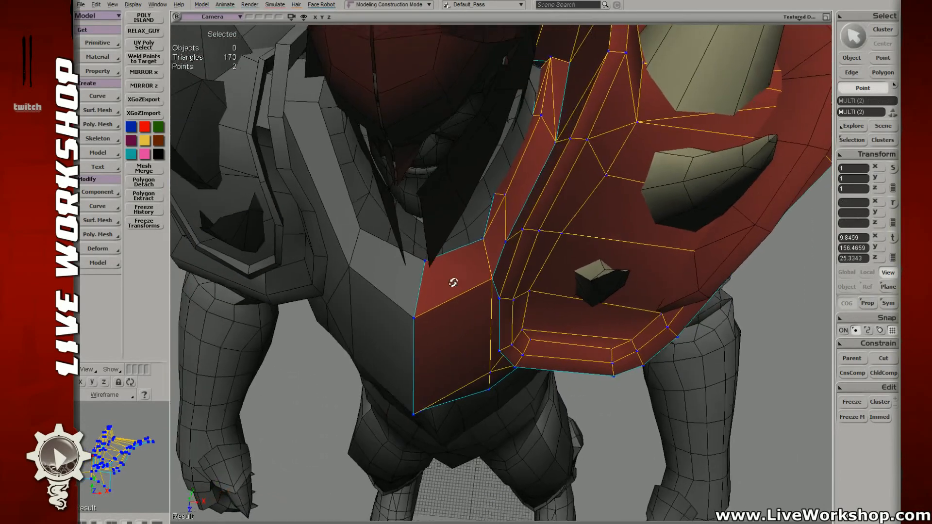
pyautogui.moveTo(453, 283); pyautogui.dragTo(454, 309, button='right')
pyautogui.press('v')
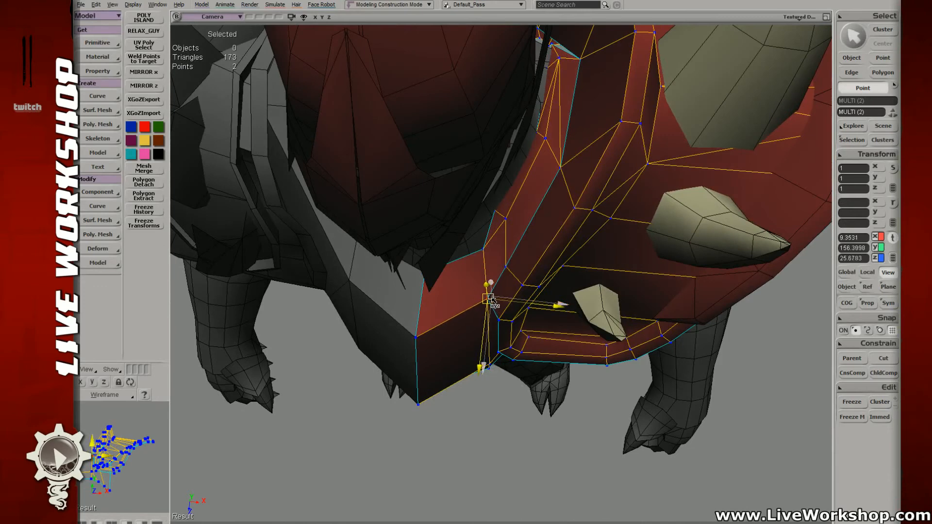
# - Nudge the strap's inner point near the shoulder crest toward the neck and adjust the matching points shared with the pad
pyautogui.press('space')
pyautogui.click(507, 222)
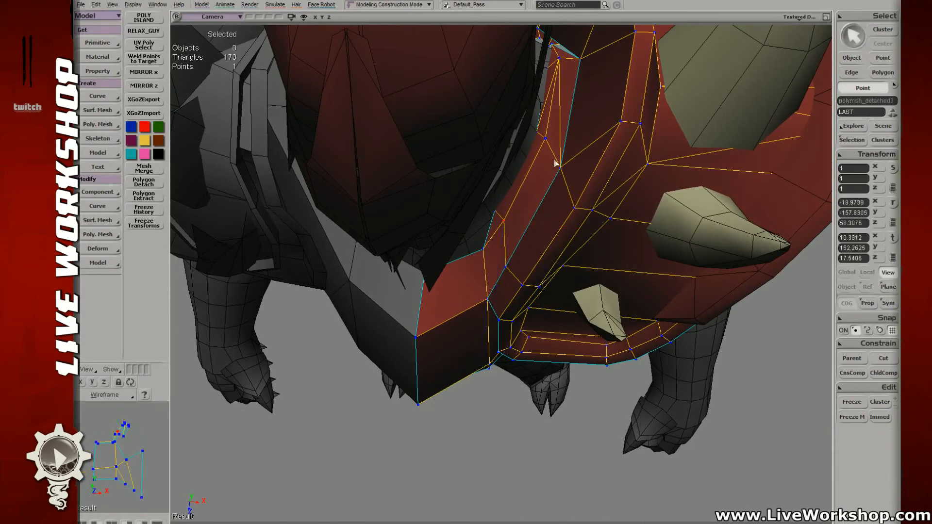
pyautogui.click(545, 139)
pyautogui.press('v')
pyautogui.press('space')
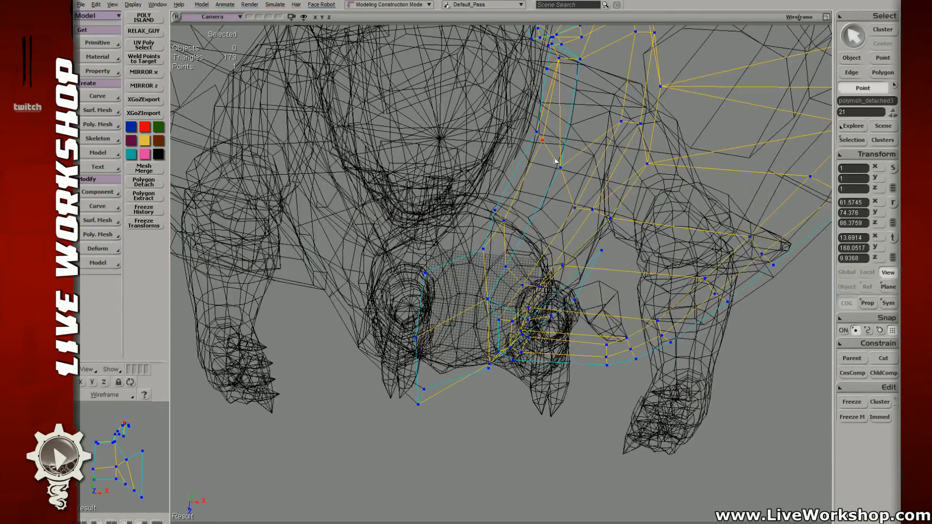
pyautogui.keyDown('shift'); pyautogui.click(563, 163); pyautogui.keyUp('shift')
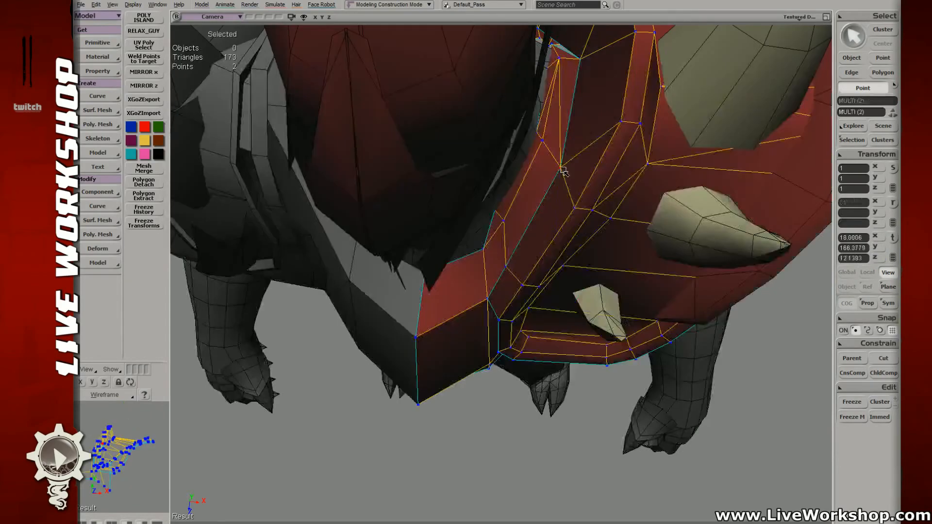
pyautogui.press('v')
pyautogui.moveTo(564, 190); pyautogui.dragTo(491, 189)
# - Move the strap's middle inner point slightly down and forward, and shift it closer to the neck
pyautogui.press('3')
pyautogui.click(475, 188)
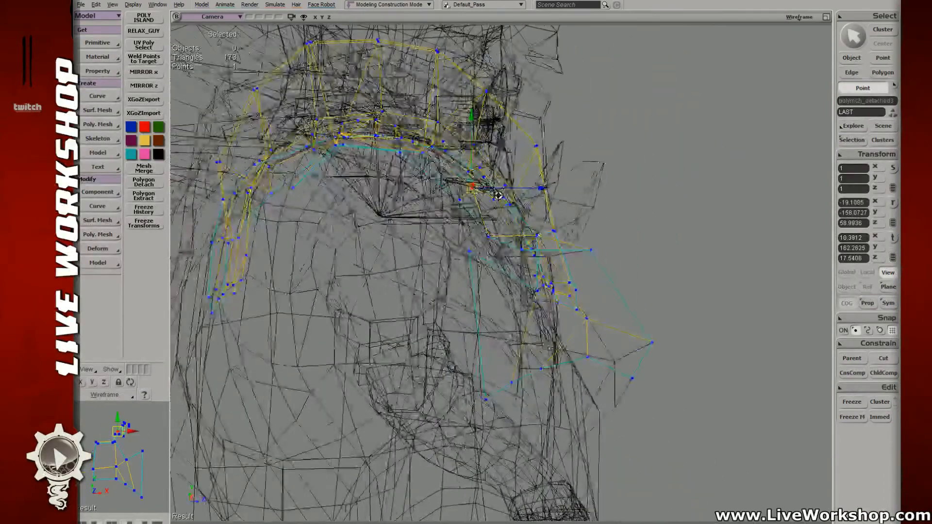
pyautogui.press('3')
pyautogui.press('s')
pyautogui.moveTo(477, 189)
pyautogui.mouseDown(button='right')
pyautogui.moveTo(508, 208)
pyautogui.moveTo(489, 204)
pyautogui.mouseUp(button='right')
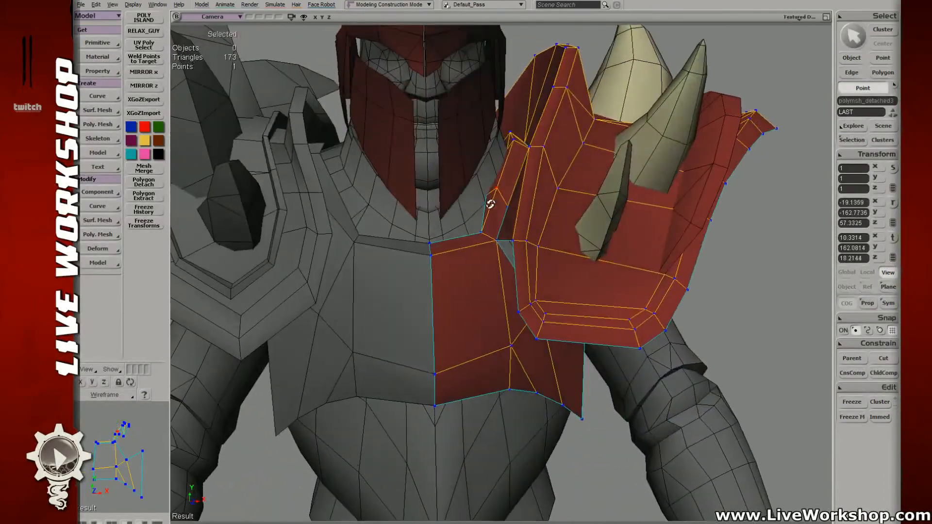
pyautogui.moveTo(500, 188); pyautogui.dragTo(494, 190)
pyautogui.press('s')
pyautogui.moveTo(494, 195)
pyautogui.mouseDown(button='right')
pyautogui.moveTo(537, 196)
pyautogui.moveTo(482, 205)
pyautogui.mouseUp(button='right')
# - Fine-tune the depth of the strap's middle inner point in a see-through side view
pyautogui.press('3')
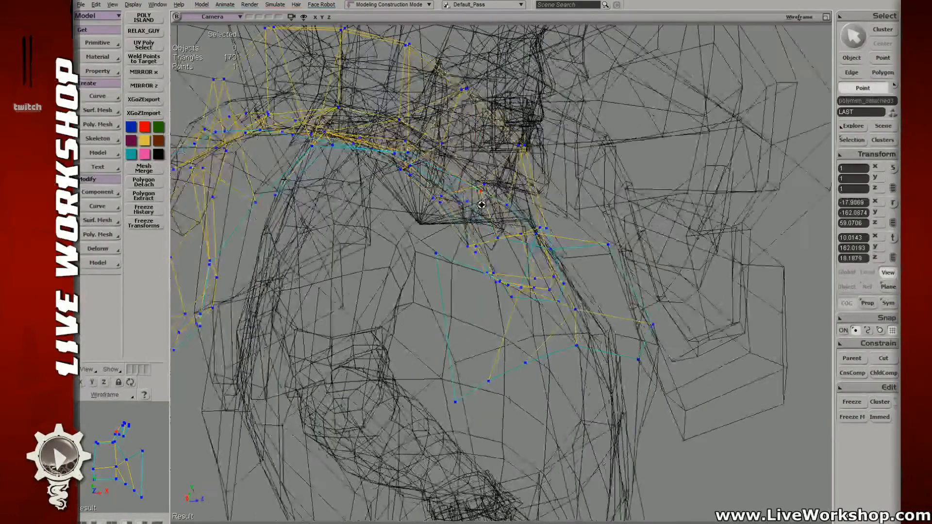
pyautogui.press('v')
pyautogui.moveTo(480, 188); pyautogui.dragTo(490, 187)
pyautogui.press('3')
pyautogui.press('s')
# - Adjust the chest plate's neckline corner point where the strap begins, return to object selection and clear the selection
pyautogui.moveTo(560, 211); pyautogui.dragTo(499, 238, button='right')
pyautogui.press('v')
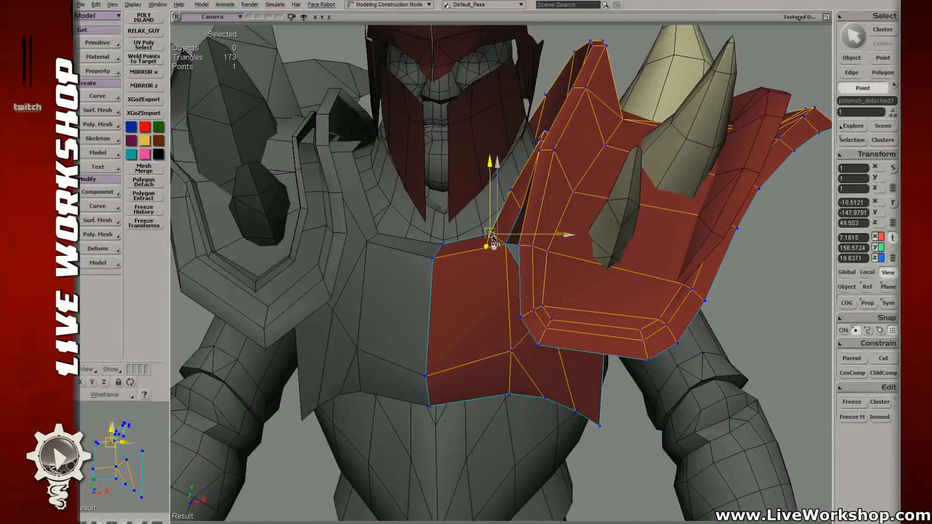
pyautogui.moveTo(486, 234); pyautogui.dragTo(218, 146, button='middle')
pyautogui.press('space')
pyautogui.moveTo(539, 228); pyautogui.dragTo(604, 228, button='middle')
pyautogui.click(624, 180)
pyautogui.moveTo(624, 180); pyautogui.dragTo(573, 186, button='middle')
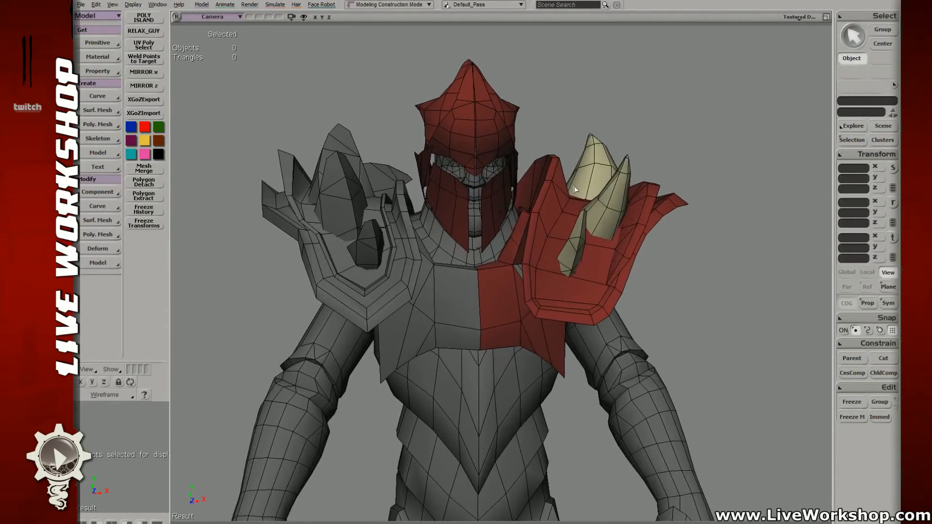
# - Reselect the chest plate and move the neckline corner point at the strap's base forward and slightly outward
pyautogui.moveTo(518, 217); pyautogui.dragTo(374, 243, button='middle')
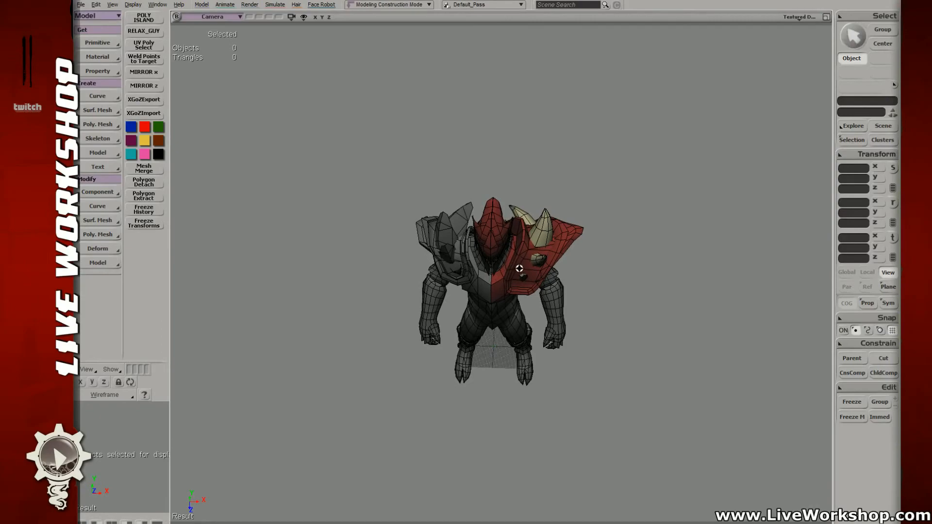
pyautogui.moveTo(519, 268); pyautogui.dragTo(514, 279, button='right')
pyautogui.moveTo(514, 279); pyautogui.dragTo(639, 278, button='middle')
pyautogui.moveTo(639, 279); pyautogui.dragTo(484, 261, button='right')
pyautogui.click(507, 243)
pyautogui.press('t')
pyautogui.click(484, 260)
pyautogui.press('v')
pyautogui.moveTo(502, 266); pyautogui.dragTo(498, 274)
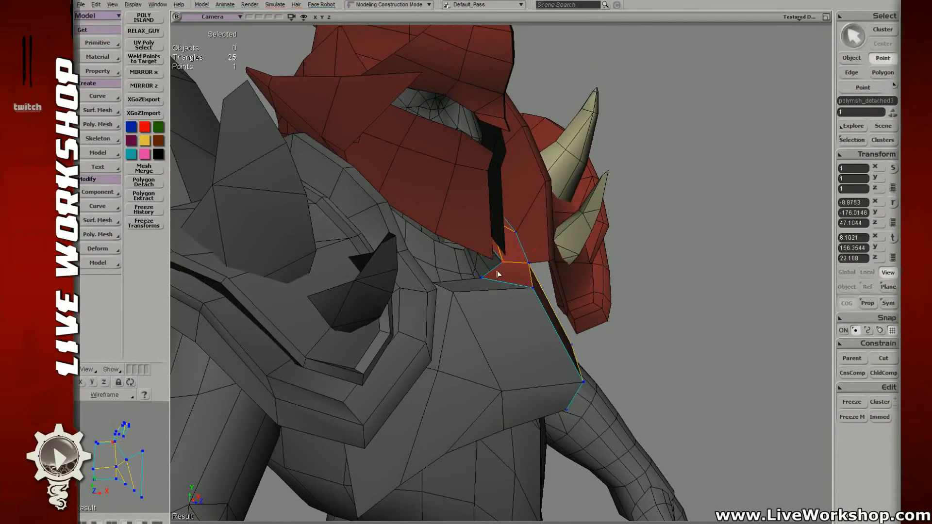
# - Shift the neckline corner point inward, and move the two middle strap points toward the neck
pyautogui.moveTo(496, 287); pyautogui.dragTo(470, 269, button='right')
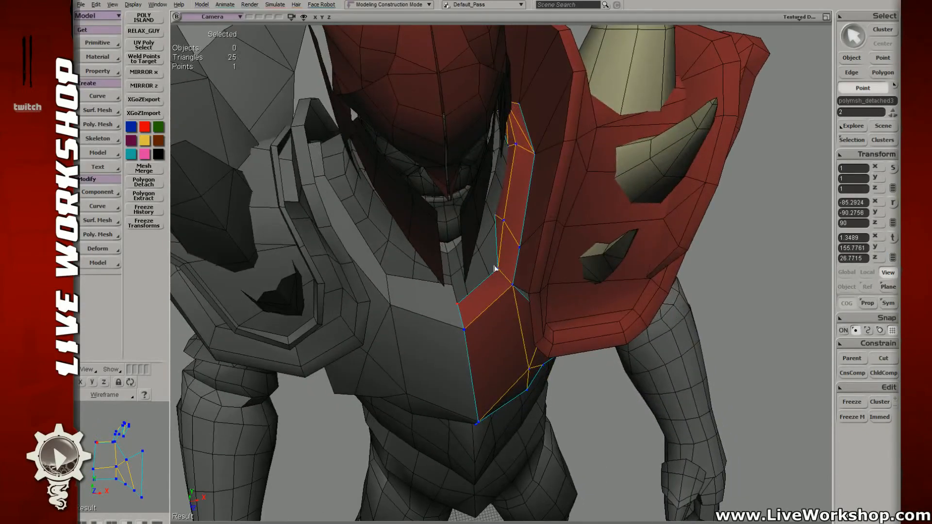
pyautogui.scroll(-10, 495, 269)
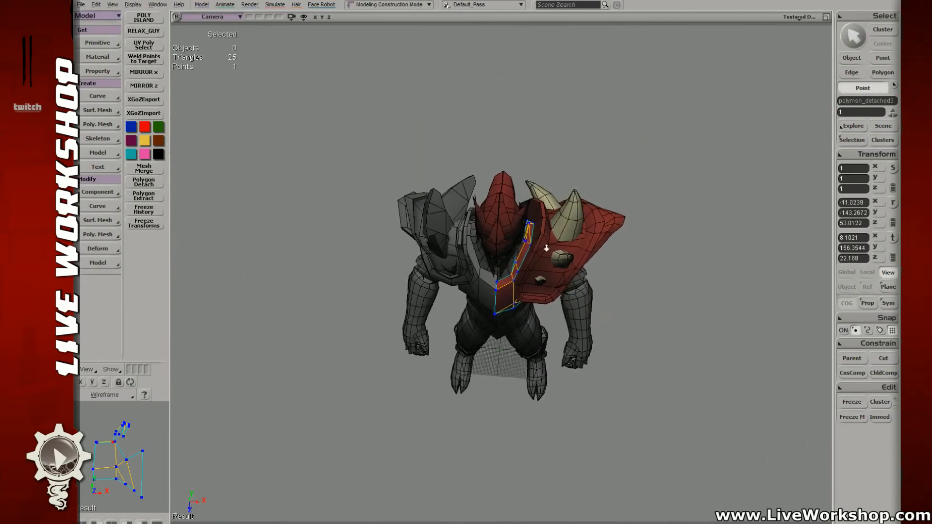
pyautogui.scroll(3, 539, 274)
pyautogui.press('v')
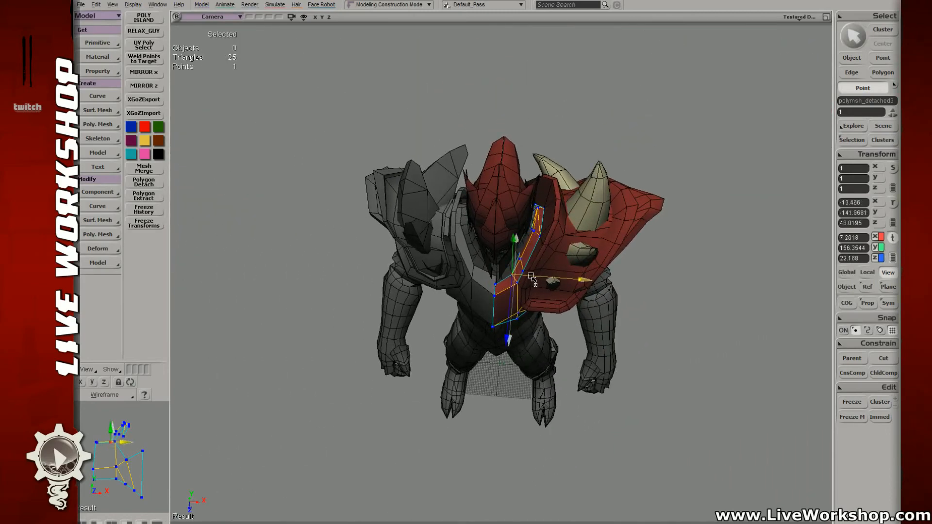
pyautogui.press('space')
pyautogui.keyDown('shift'); pyautogui.click(522, 260); pyautogui.keyUp('shift')
pyautogui.press('v')
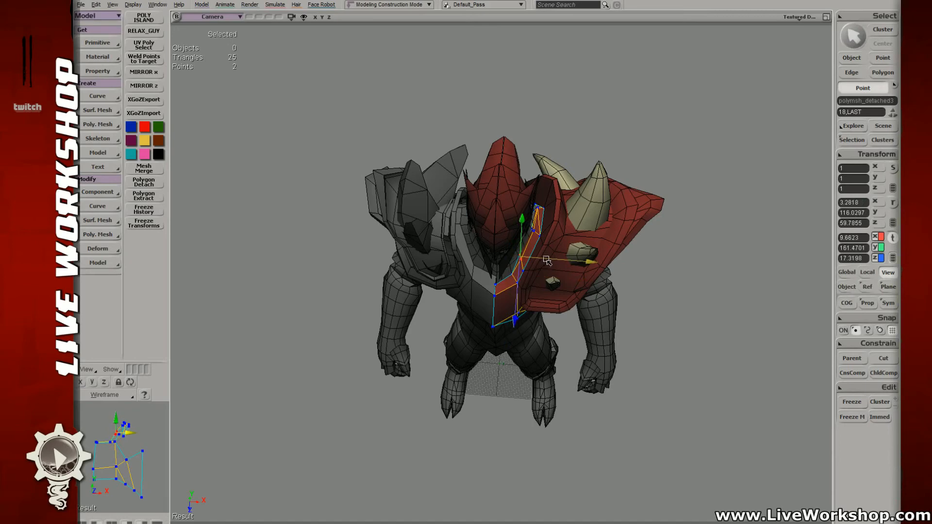
pyautogui.press('space')
# - Move the neckline's upper centre point forward and adjust the centre point on the ridge just below it
pyautogui.scroll(2, 500, 287)
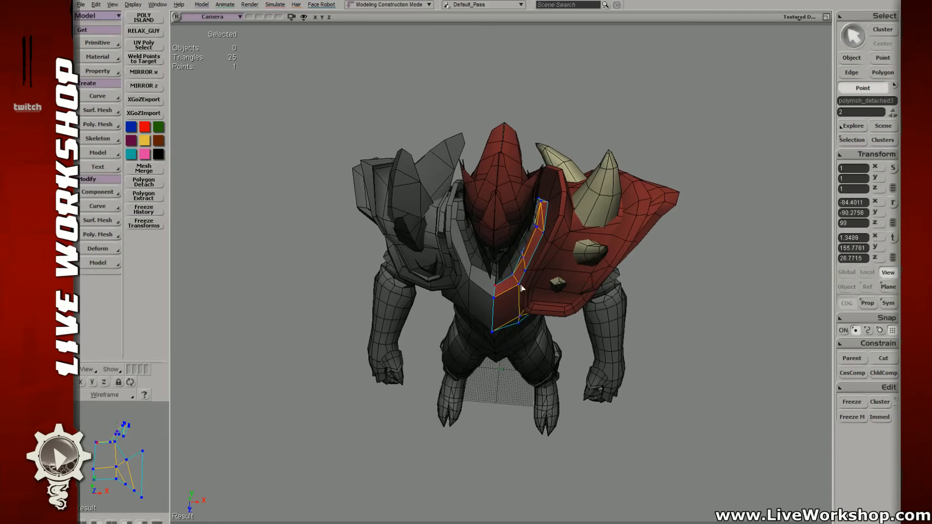
pyautogui.press('v')
pyautogui.press('space')
pyautogui.press('v')
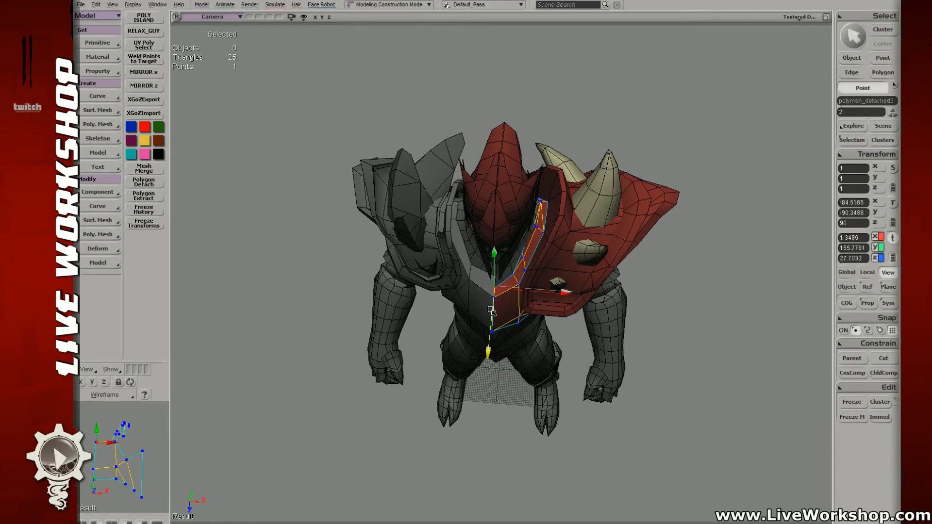
pyautogui.press('space')
pyautogui.press('v')
pyautogui.press('space')
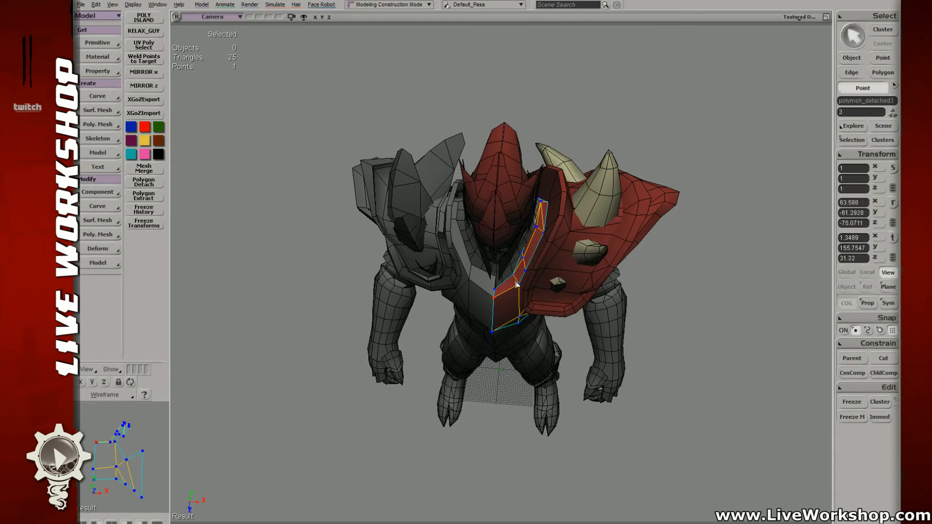
# - Split the two neckline edges beside the chest plate's centre with a connecting edge at a ratio of 72.958
pyautogui.click(519, 284)
pyautogui.press('s')
pyautogui.moveTo(521, 287); pyautogui.dragTo(530, 245, button='right')
pyautogui.moveTo(531, 246); pyautogui.dragTo(601, 303, button='middle')
pyautogui.press('e')
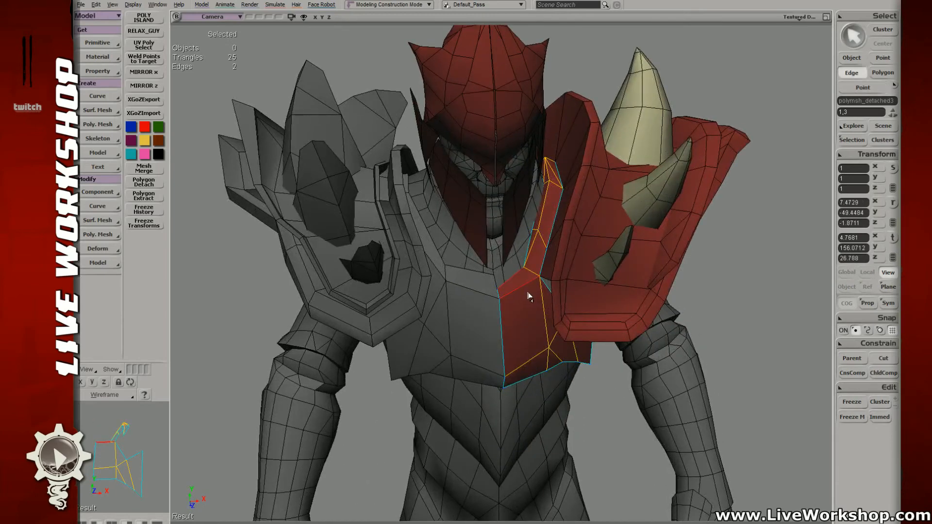
pyautogui.hotkey('ctrl', 'd')
pyautogui.press('s')
pyautogui.moveTo(509, 303); pyautogui.dragTo(471, 297, button='right')
pyautogui.moveTo(294, 121); pyautogui.dragTo(317, 121)
# - Select the newly split edge beside the neckline's centre and adjust the position of its lower point
pyautogui.press('t')
pyautogui.press('s')
pyautogui.moveTo(340, 156); pyautogui.dragTo(513, 326, button='right')
pyautogui.press('e')
pyautogui.click(513, 325)
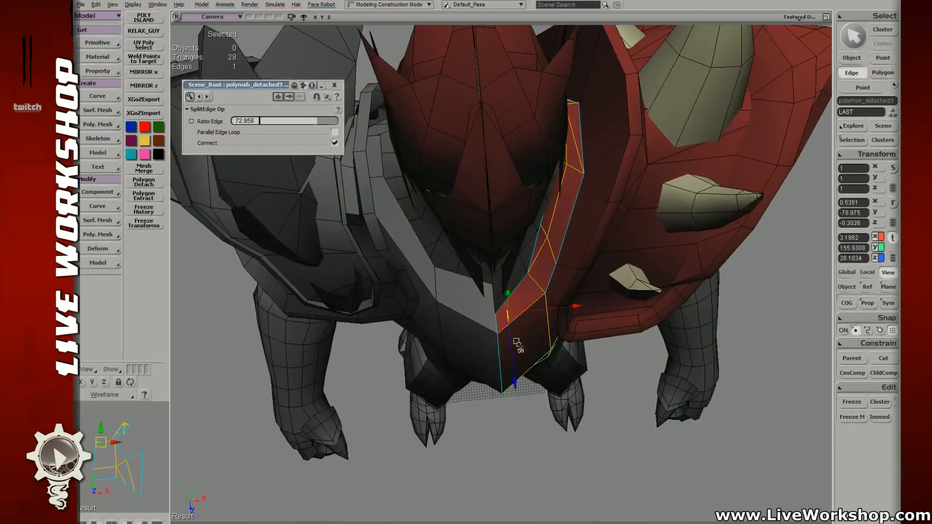
pyautogui.press('t')
pyautogui.click(546, 349)
pyautogui.moveTo(546, 350); pyautogui.dragTo(545, 348)
pyautogui.press('Escape')
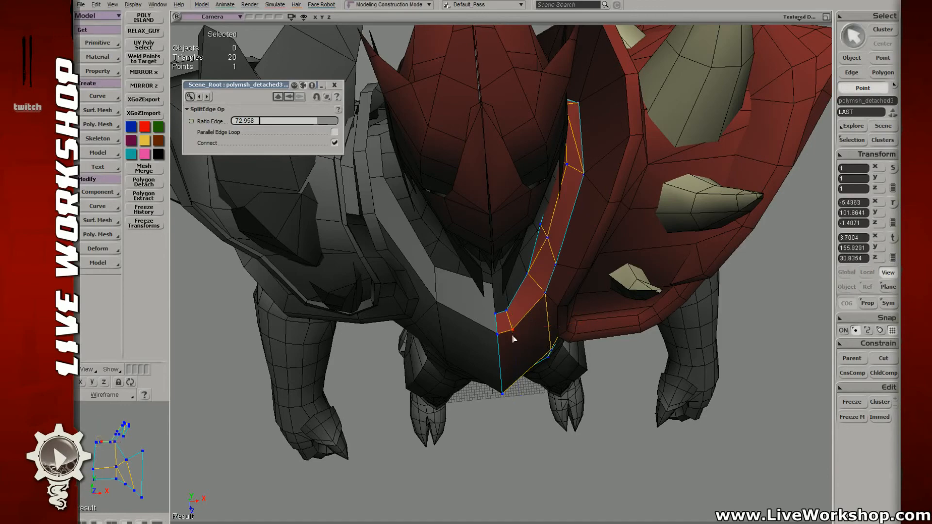
# - Lower the small polygon beside the neckline's centre to form a notch in the chest plate
pyautogui.moveTo(536, 341); pyautogui.dragTo(536, 200, button='right')
pyautogui.press('v')
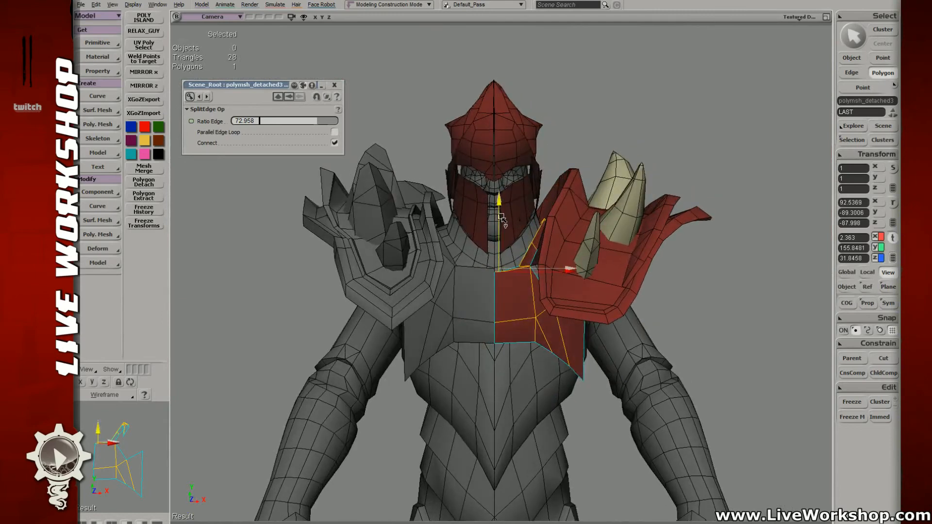
pyautogui.moveTo(503, 224); pyautogui.dragTo(502, 222)
pyautogui.moveTo(503, 273); pyautogui.dragTo(502, 291, button='right')
pyautogui.press('t')
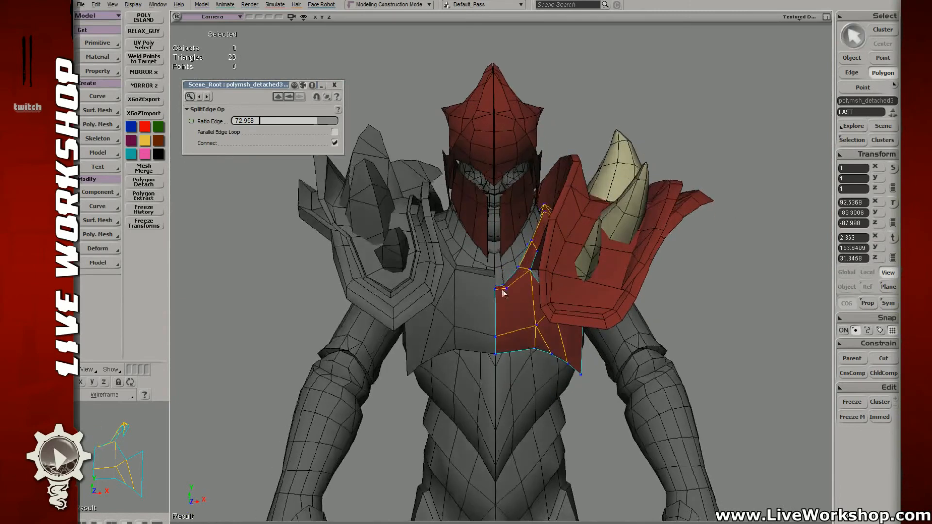
pyautogui.press('v')
pyautogui.press('t')
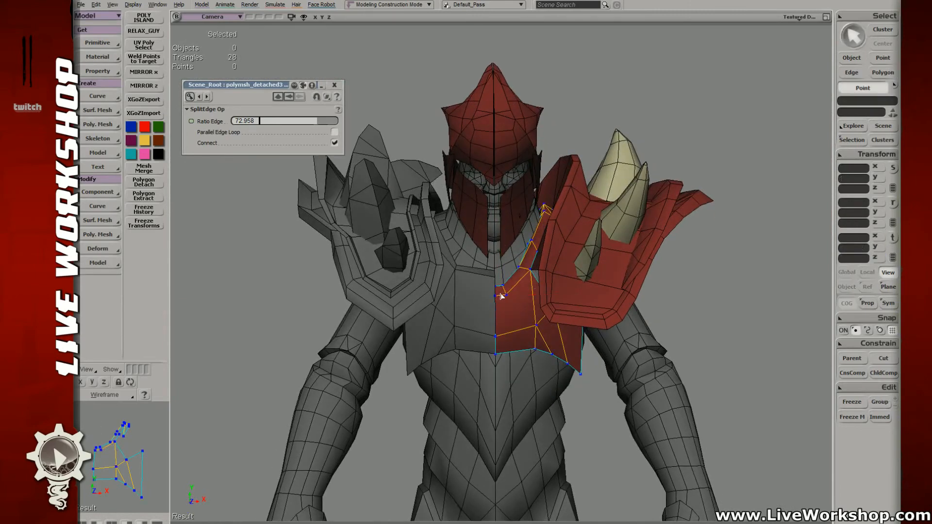
# - Select the two points of the split edge beside the neckline's centre and adjust their height
pyautogui.moveTo(502, 286)
pyautogui.mouseDown()
pyautogui.moveTo(506, 252)
pyautogui.moveTo(443, 201)
pyautogui.moveTo(522, 193)
pyautogui.moveTo(507, 272)
pyautogui.mouseUp()
pyautogui.press('o')
pyautogui.moveTo(507, 273); pyautogui.dragTo(404, 198, button='middle')
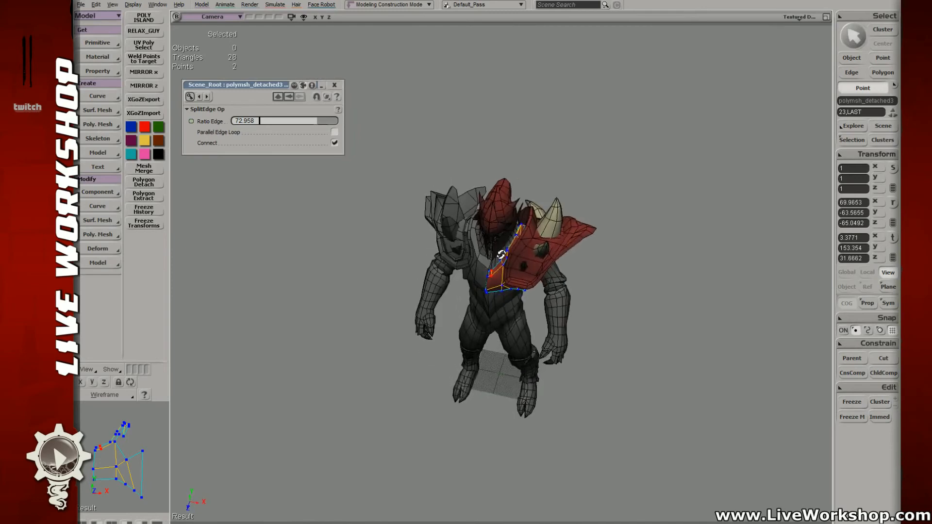
pyautogui.moveTo(541, 251); pyautogui.dragTo(497, 277)
pyautogui.scroll(6, 519, 293)
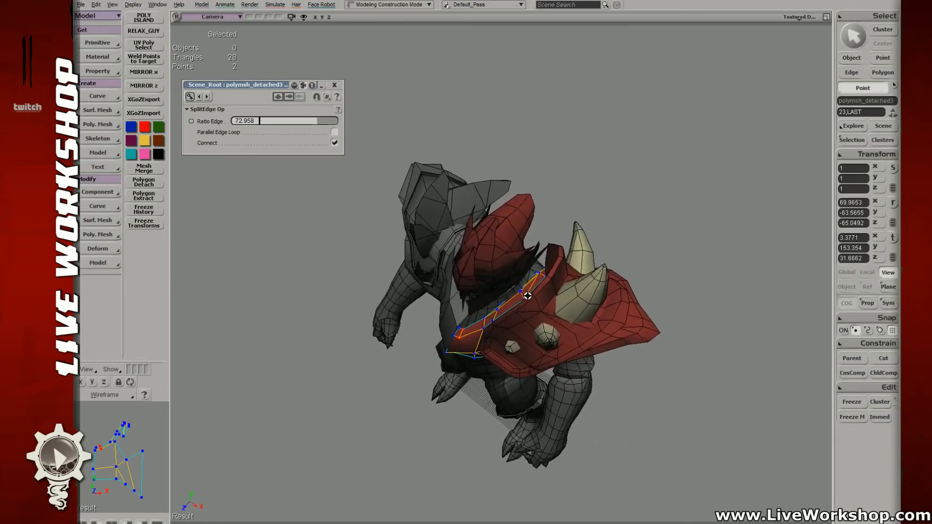
pyautogui.moveTo(501, 326); pyautogui.dragTo(451, 281)
# - Move the centre point on the ridge just below the neckline notch forward and slightly down
pyautogui.click(479, 283)
pyautogui.press('v')
pyautogui.press('s')
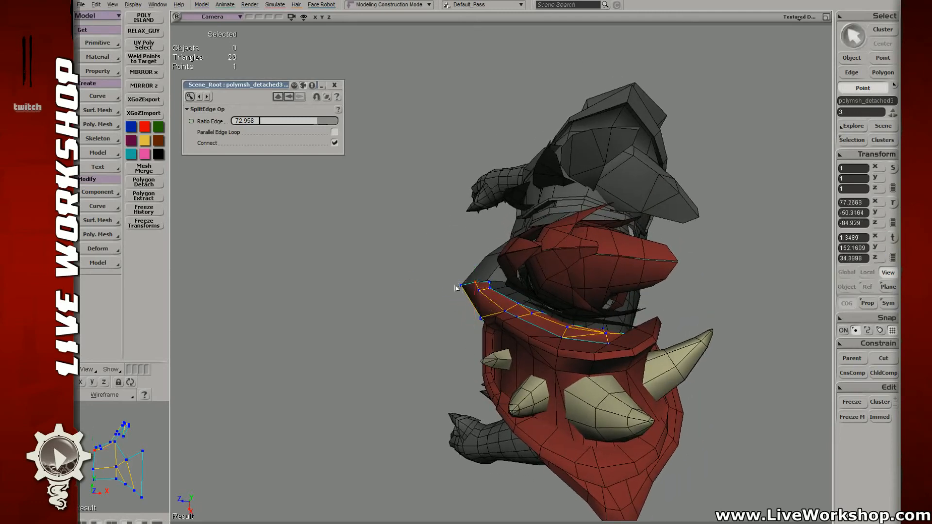
pyautogui.moveTo(462, 286); pyautogui.dragTo(516, 231, button='right')
pyautogui.scroll(3, 536, 278)
pyautogui.moveTo(537, 278); pyautogui.dragTo(514, 256)
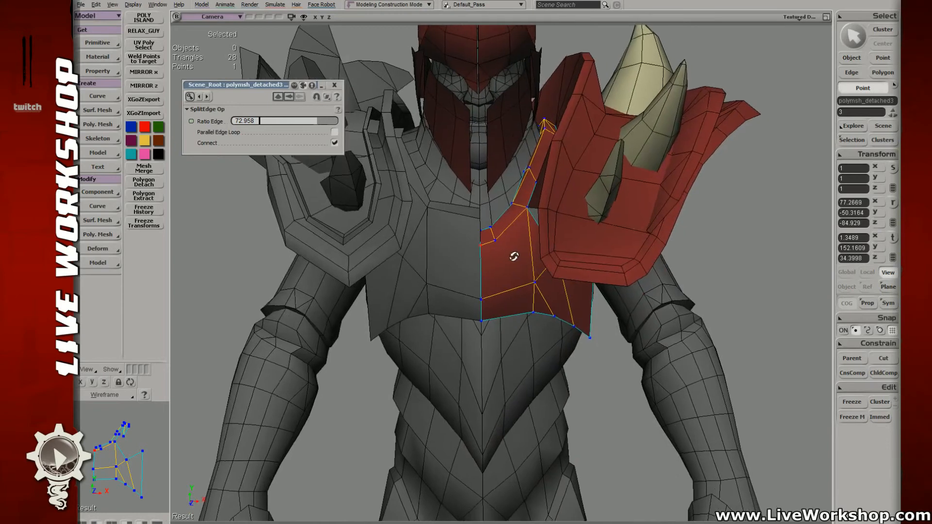
# - Nudge the lower point of the split edge beside the neckline's centre slightly outward and up
pyautogui.moveTo(514, 256); pyautogui.dragTo(499, 241, button='right')
pyautogui.click(499, 240)
pyautogui.press('v')
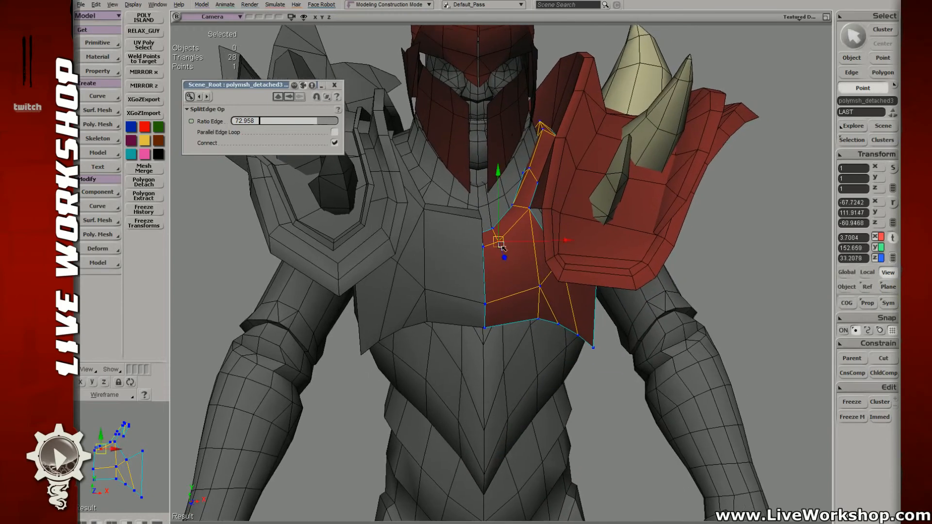
pyautogui.press('t')
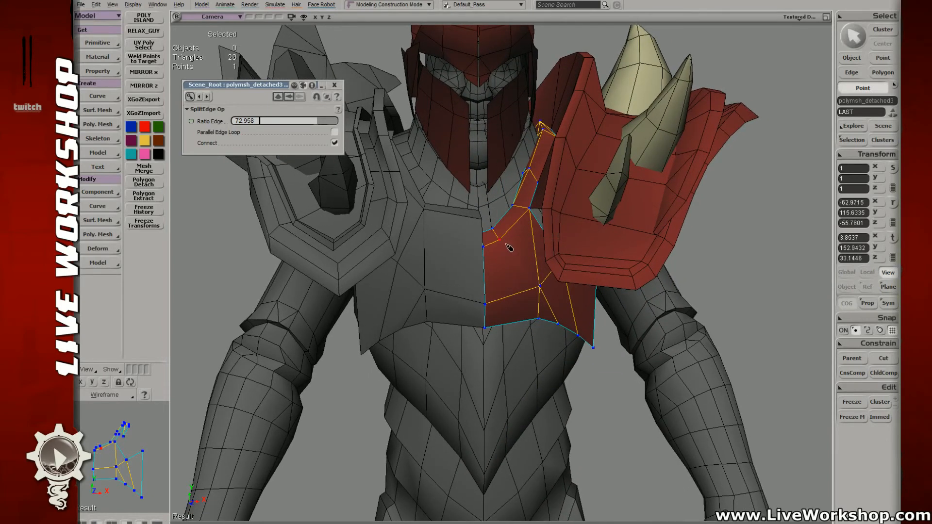
# - Return to object selection, clear the selection and examine the chest plate's neckline on the whole figure
pyautogui.press('space')
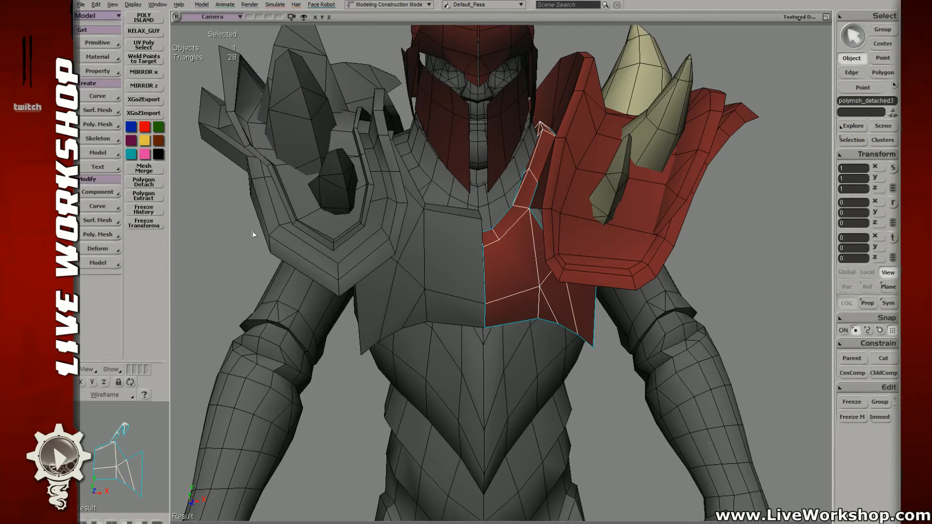
pyautogui.press('s')
pyautogui.moveTo(252, 234); pyautogui.dragTo(749, 273, button='middle')
pyautogui.click(749, 273)
pyautogui.moveTo(599, 253); pyautogui.dragTo(572, 241, button='right')
pyautogui.moveTo(572, 242); pyautogui.dragTo(516, 277, button='middle')
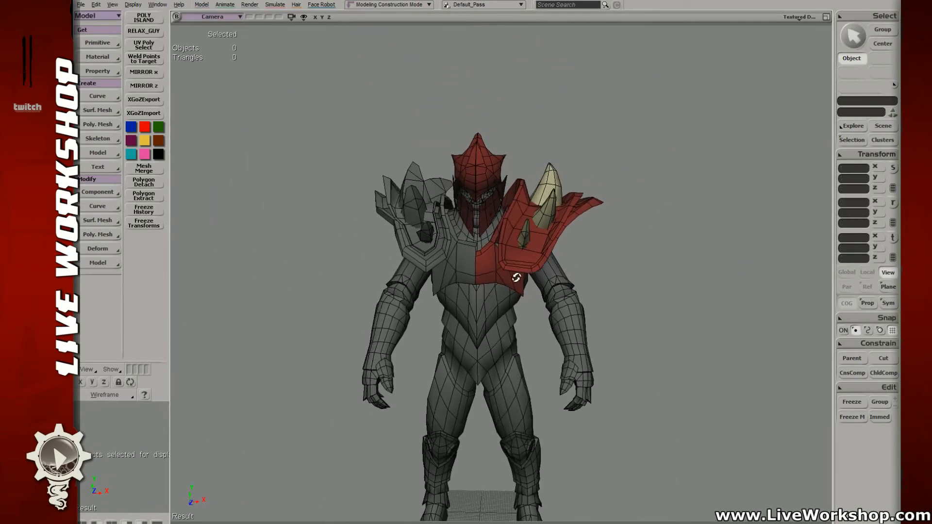
pyautogui.moveTo(516, 277); pyautogui.dragTo(495, 307, button='right')
pyautogui.moveTo(495, 307); pyautogui.dragTo(572, 302, button='middle')
# - Reselect the chest plate and adjust its bottom centre point in side view
pyautogui.press('space')
pyautogui.click(485, 272)
pyautogui.moveTo(572, 301); pyautogui.dragTo(487, 287, button='right')
pyautogui.press('t')
pyautogui.click(485, 284)
pyautogui.press('v')
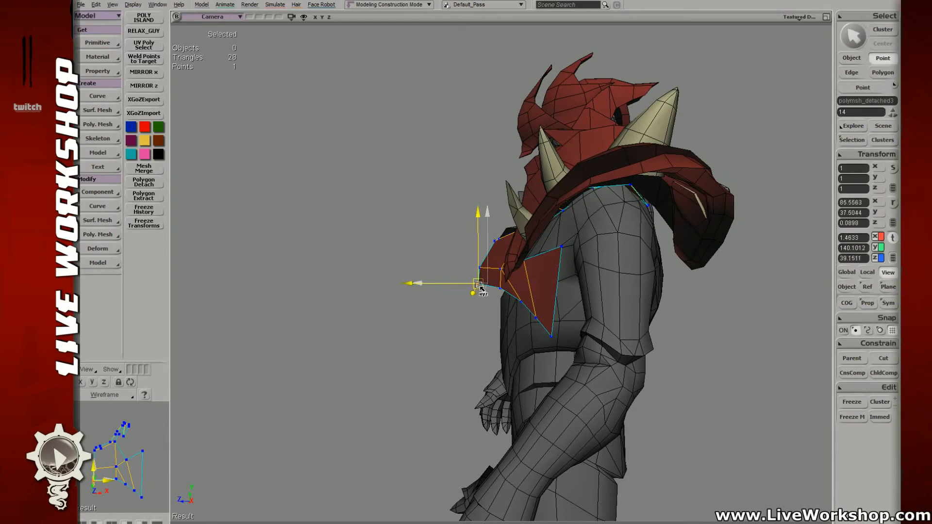
pyautogui.moveTo(479, 285); pyautogui.dragTo(546, 228, button='middle')
pyautogui.press('space')
pyautogui.click(523, 135)
pyautogui.moveTo(523, 135); pyautogui.dragTo(516, 162)
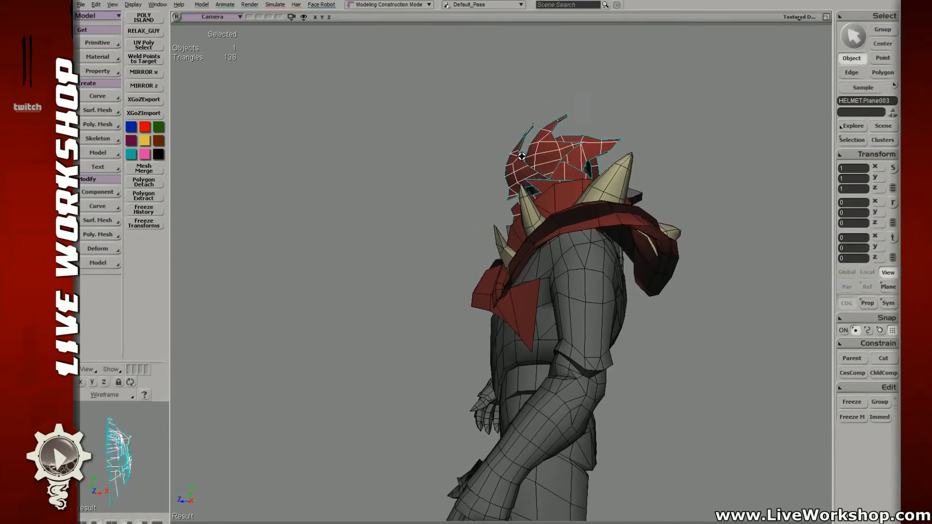
pyautogui.moveTo(515, 162); pyautogui.dragTo(499, 154, button='middle')
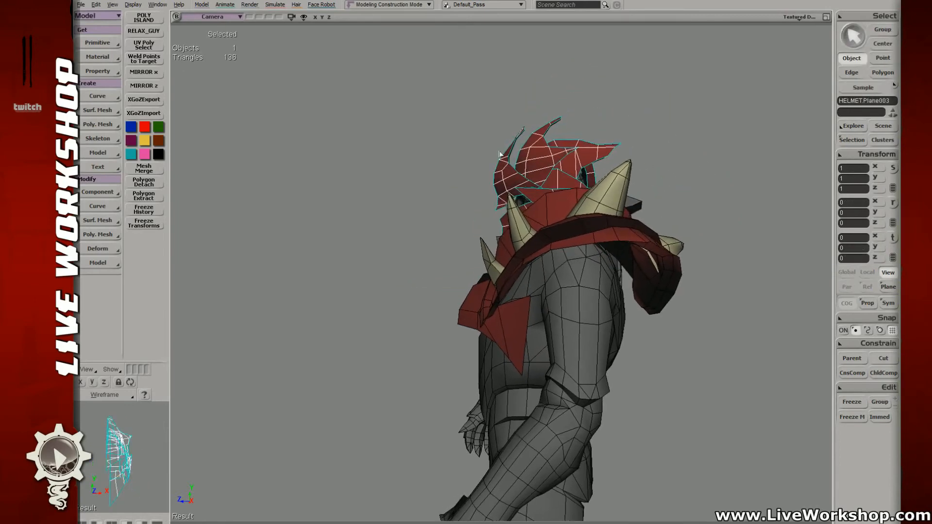
# - Select the chest plate again and move its bottom centre point back toward the torso
pyautogui.click(488, 303)
pyautogui.moveTo(489, 303); pyautogui.dragTo(526, 281, button='right')
pyautogui.moveTo(526, 281); pyautogui.dragTo(234, 192, button='middle')
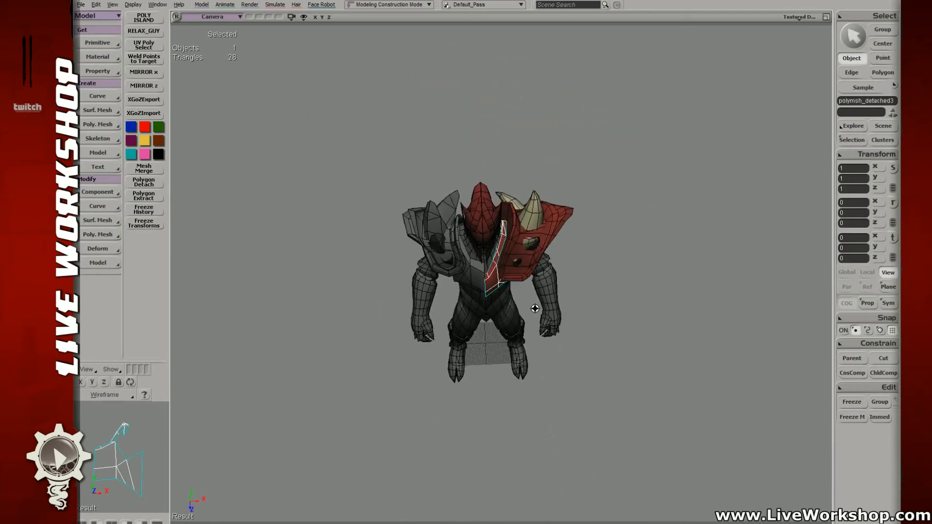
pyautogui.moveTo(482, 267); pyautogui.dragTo(457, 242, button='right')
pyautogui.moveTo(456, 243); pyautogui.dragTo(438, 281, button='middle')
pyautogui.press('t')
pyautogui.moveTo(429, 267); pyautogui.dragTo(439, 285)
pyautogui.moveTo(439, 285); pyautogui.dragTo(438, 283, button='right')
pyautogui.press('v')
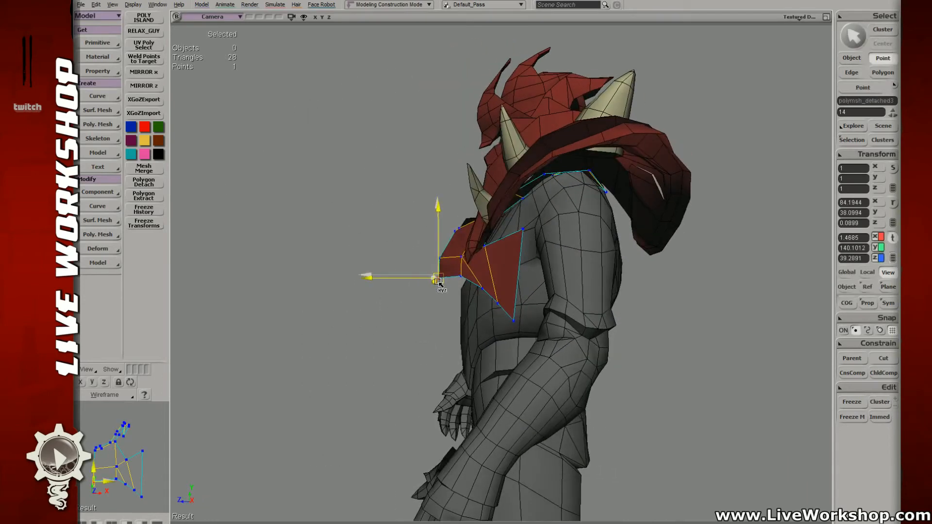
pyautogui.moveTo(440, 288); pyautogui.dragTo(470, 283)
# - Adjust the next two points along the plate's bottom edge, pulling the first back and raising the second
pyautogui.press('t')
pyautogui.press('v')
pyautogui.press('t')
pyautogui.moveTo(470, 283); pyautogui.dragTo(464, 280, button='right')
pyautogui.press('v')
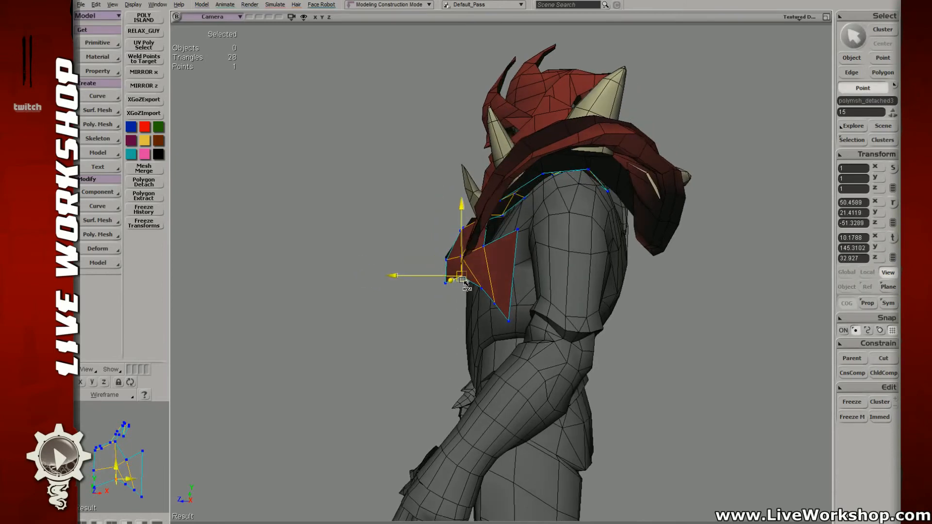
pyautogui.moveTo(463, 279); pyautogui.dragTo(459, 280)
pyautogui.moveTo(482, 293); pyautogui.dragTo(551, 290, button='right')
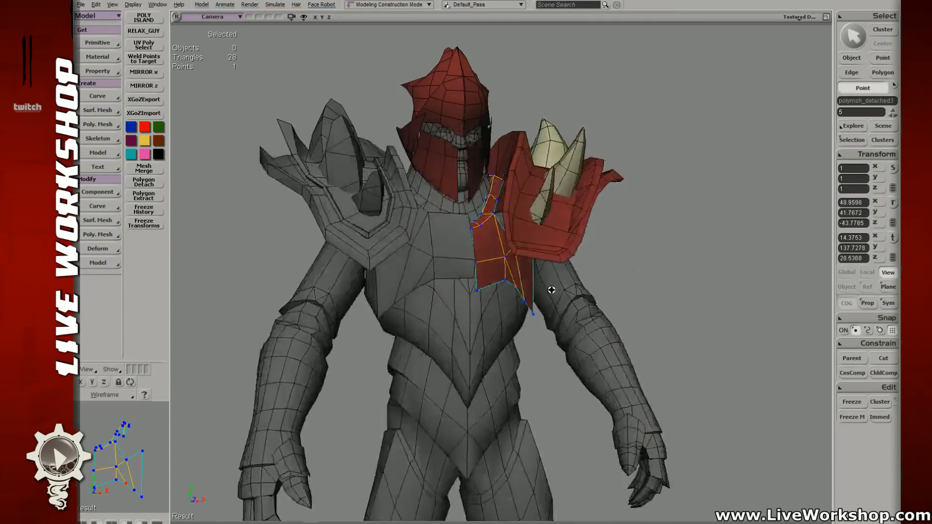
# - Raise the bottom-edge point next to the plate's outer corner to flatten the lower edge
pyautogui.press('t')
pyautogui.moveTo(518, 294); pyautogui.dragTo(530, 307)
pyautogui.press('s')
pyautogui.moveTo(527, 299); pyautogui.dragTo(452, 293, button='right')
pyautogui.press('v')
pyautogui.moveTo(500, 301); pyautogui.dragTo(496, 294)
pyautogui.press('s')
pyautogui.moveTo(496, 295); pyautogui.dragTo(541, 323, button='right')
pyautogui.moveTo(541, 322); pyautogui.dragTo(422, 272, button='middle')
pyautogui.moveTo(422, 272); pyautogui.dragTo(446, 278, button='right')
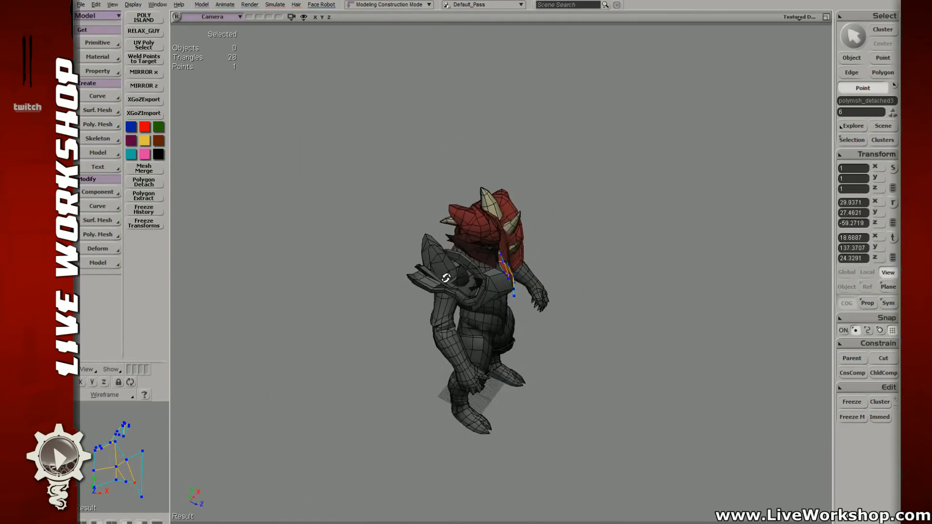
pyautogui.moveTo(411, 254); pyautogui.dragTo(558, 268, button='middle')
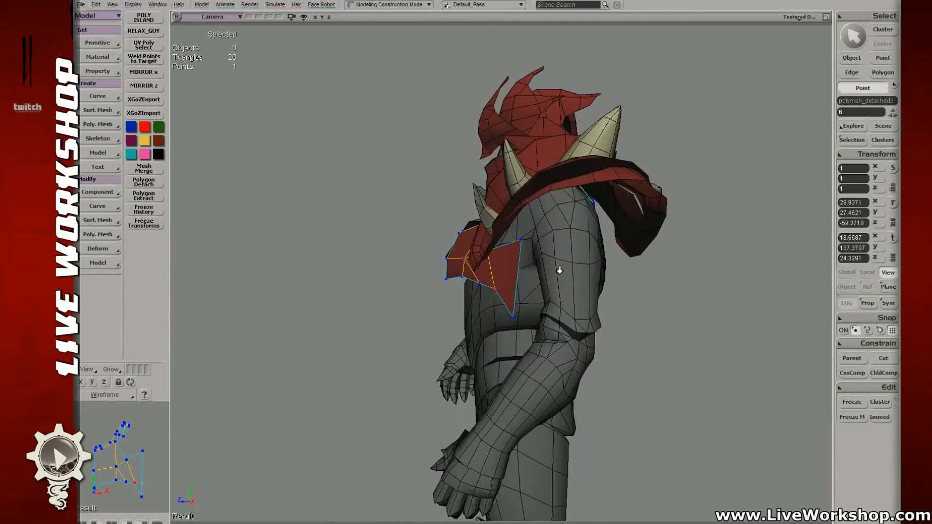
# - Move the plate's bottom outer corner point upward, outward and back along the torso
pyautogui.moveTo(558, 269); pyautogui.dragTo(553, 258, button='right')
pyautogui.press('t')
pyautogui.moveTo(508, 315); pyautogui.dragTo(526, 322)
pyautogui.press('v')
pyautogui.press('s')
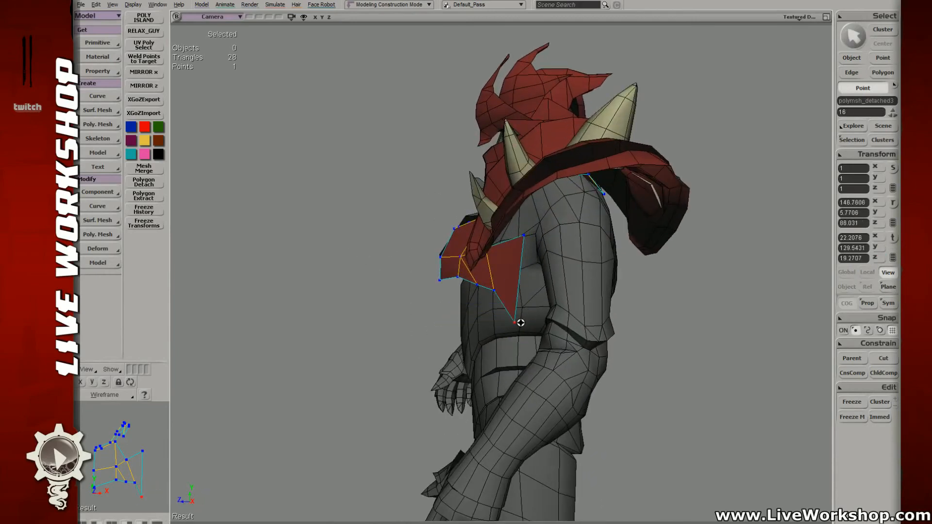
pyautogui.moveTo(518, 323); pyautogui.dragTo(568, 294, button='right')
pyautogui.press('s')
pyautogui.moveTo(568, 294); pyautogui.dragTo(374, 239, button='middle')
pyautogui.moveTo(374, 240); pyautogui.dragTo(603, 304, button='right')
pyautogui.moveTo(604, 304); pyautogui.dragTo(568, 300, button='middle')
pyautogui.moveTo(568, 300); pyautogui.dragTo(483, 303, button='right')
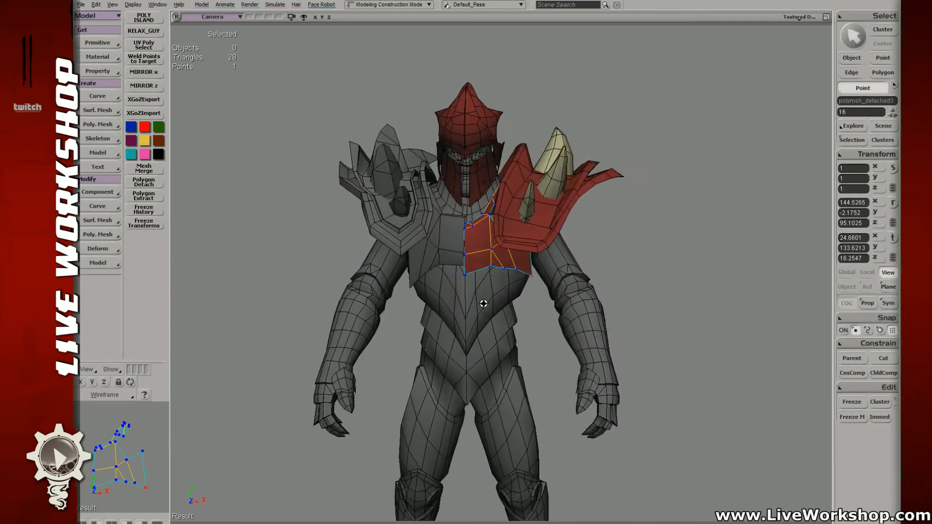
# - Select the body mesh, examine how the plate sits over the torso, and clear the selection
pyautogui.press('space')
pyautogui.click(479, 308)
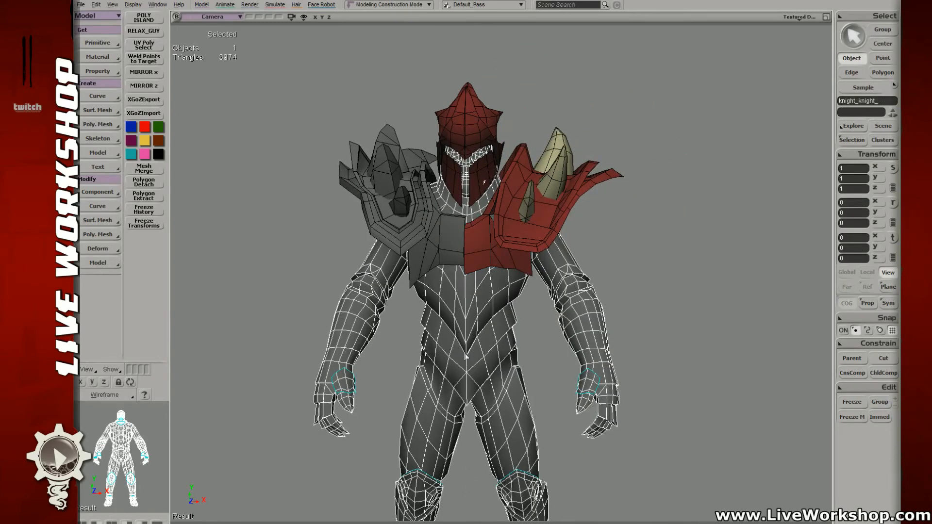
pyautogui.moveTo(479, 301); pyautogui.dragTo(480, 287)
pyautogui.moveTo(481, 287); pyautogui.dragTo(521, 297, button='middle')
pyautogui.moveTo(521, 297); pyautogui.dragTo(494, 286, button='right')
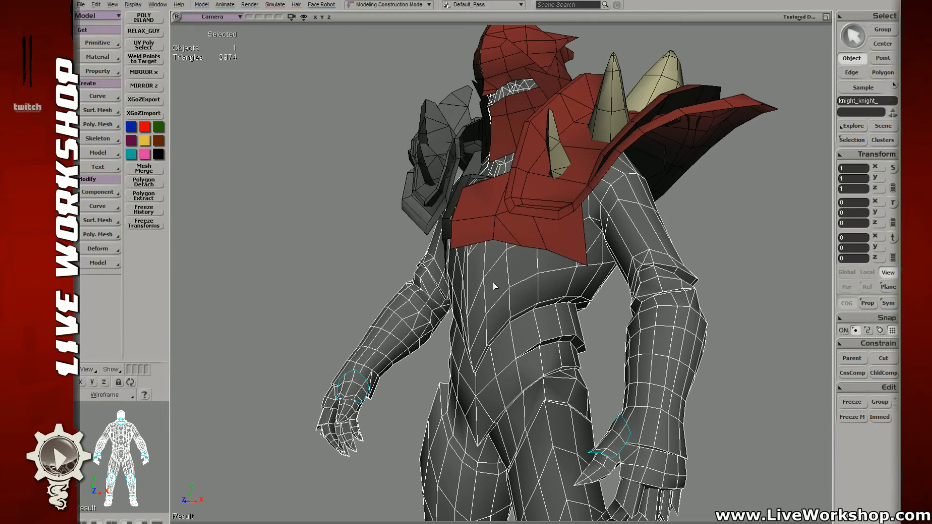
pyautogui.click(381, 218)
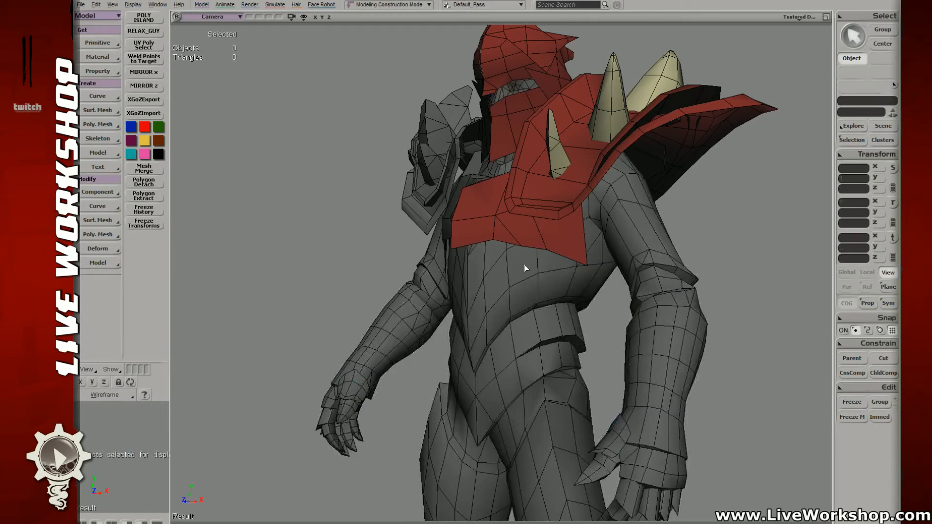
pyautogui.moveTo(525, 267); pyautogui.dragTo(517, 264)
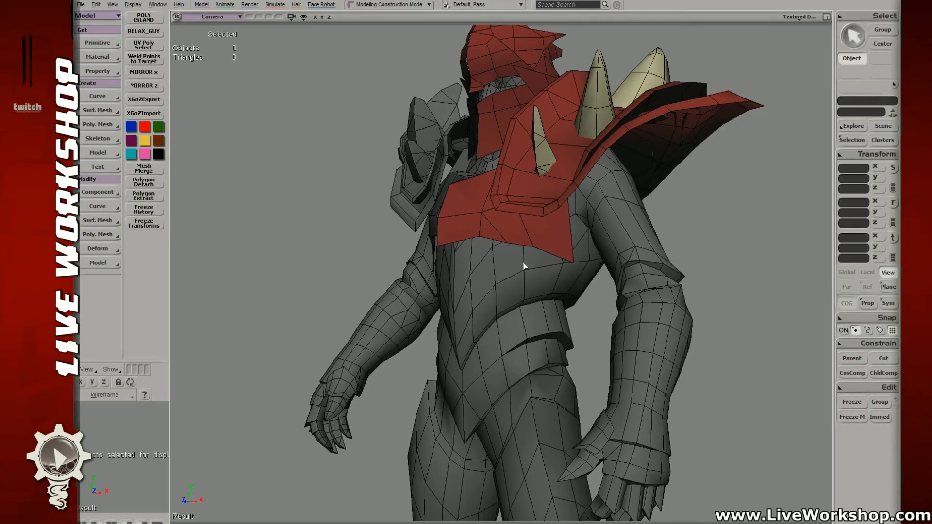
# - Select the body's abdominal armour polygons on the side below the red chest plate, and return to object selection
pyautogui.click(489, 267)
pyautogui.press('t')
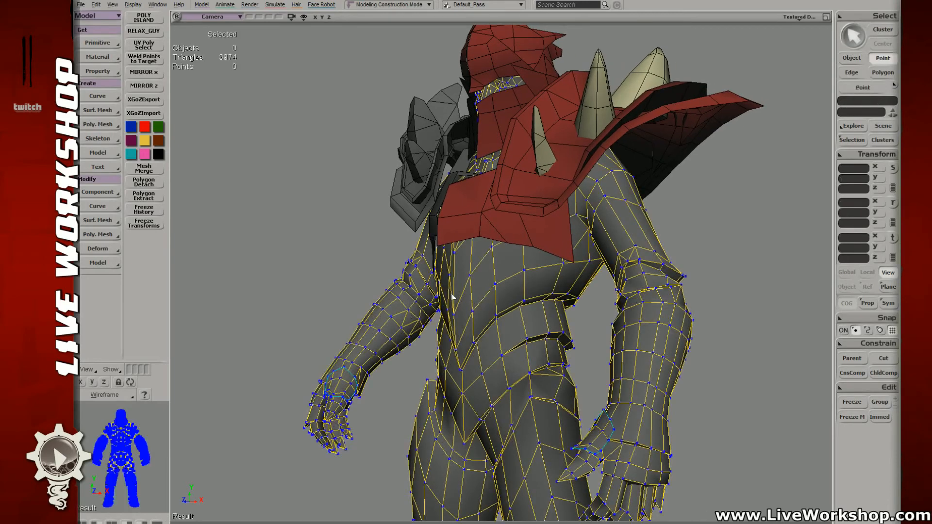
pyautogui.press('u')
pyautogui.moveTo(453, 297)
pyautogui.mouseDown()
pyautogui.moveTo(534, 249)
pyautogui.moveTo(534, 270)
pyautogui.mouseUp()
pyautogui.moveTo(474, 374); pyautogui.dragTo(495, 378)
pyautogui.moveTo(519, 340); pyautogui.dragTo(530, 338, button='right')
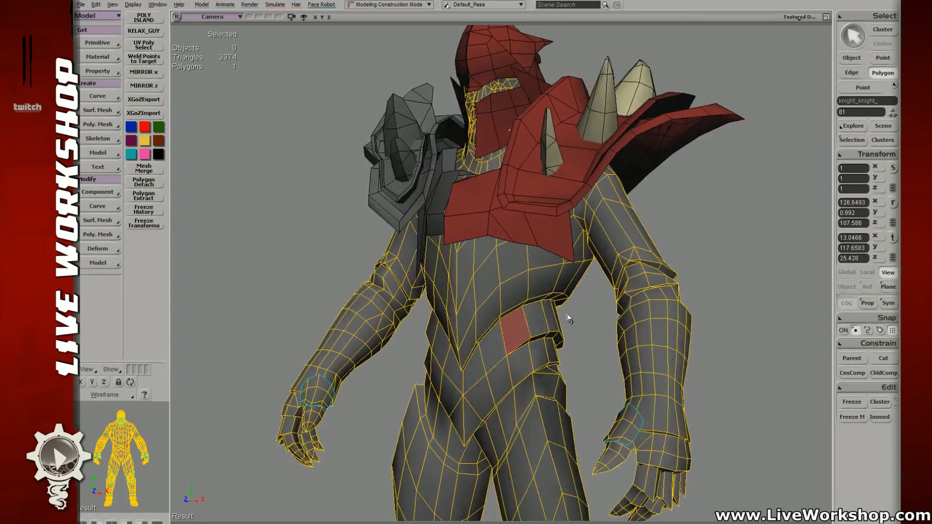
pyautogui.moveTo(558, 315); pyautogui.dragTo(543, 350)
pyautogui.moveTo(572, 325); pyautogui.dragTo(565, 301, button='right')
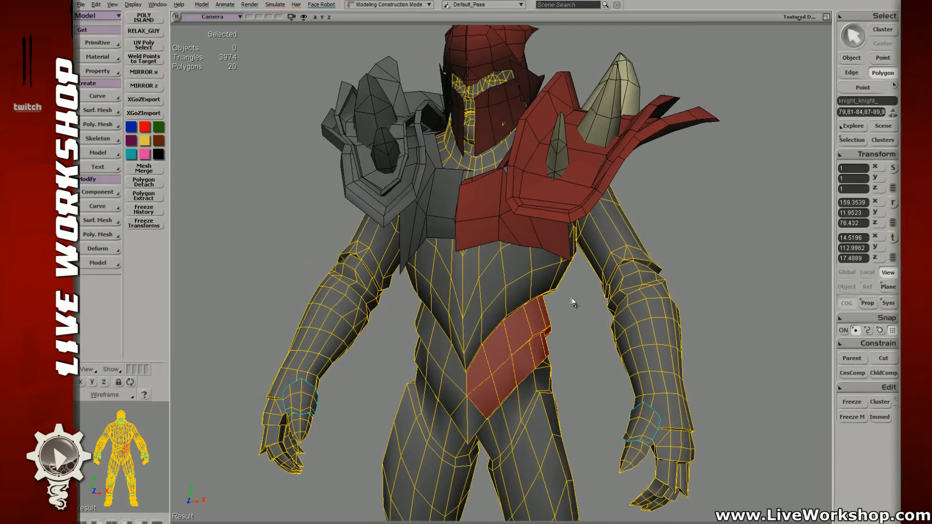
pyautogui.press('space')
# - Save the scene with nothing selected, and reselect the red chest plate
pyautogui.moveTo(571, 309); pyautogui.dragTo(500, 267, button='middle')
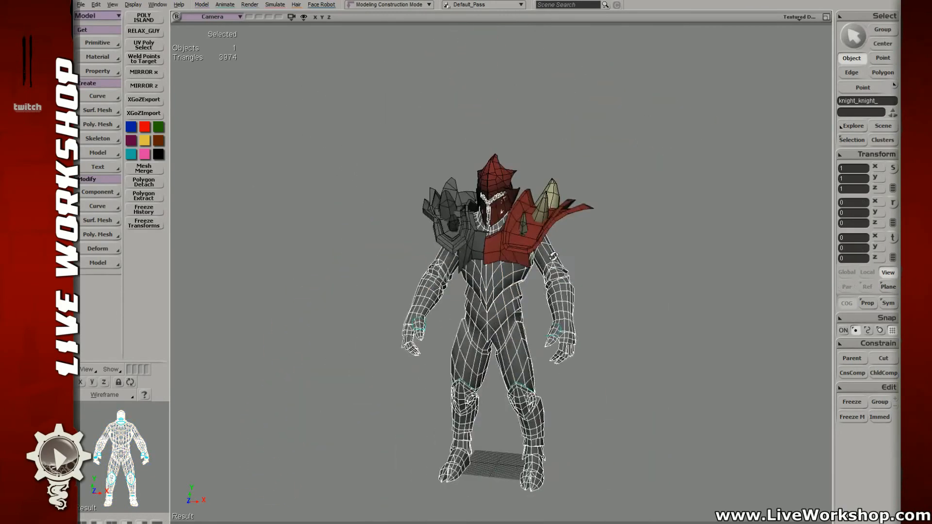
pyautogui.moveTo(499, 267); pyautogui.dragTo(565, 289, button='right')
pyautogui.moveTo(564, 289); pyautogui.dragTo(493, 267, button='middle')
pyautogui.click(498, 267)
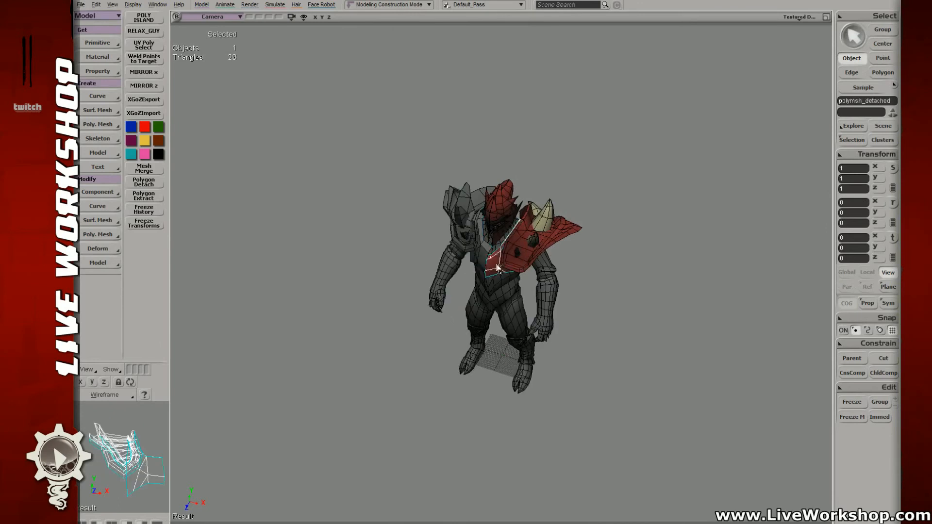
pyautogui.moveTo(500, 267); pyautogui.dragTo(620, 213, button='right')
pyautogui.click(620, 213)
pyautogui.hotkey('ctrl', 's')
pyautogui.moveTo(503, 260); pyautogui.dragTo(515, 262, button='middle')
pyautogui.moveTo(515, 262); pyautogui.dragTo(559, 253, button='right')
pyautogui.click(499, 257)
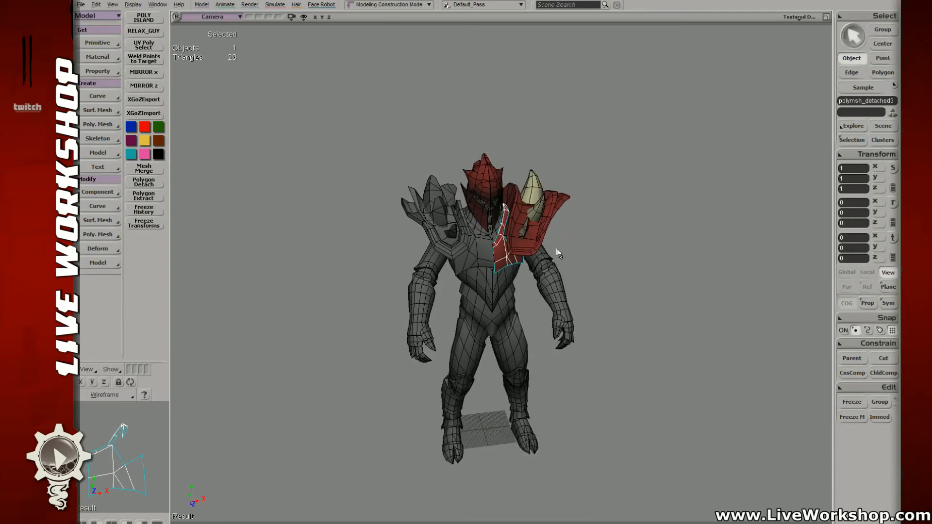
# - Examine the red chest plate's fit against the torso and shoulder pad from the front and side
pyautogui.moveTo(558, 253); pyautogui.dragTo(539, 246, button='middle')
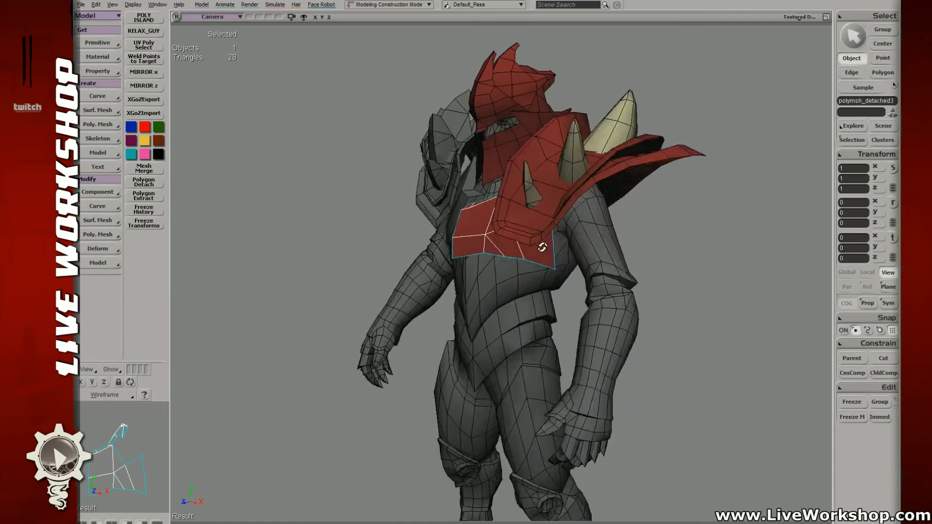
pyautogui.moveTo(539, 246); pyautogui.dragTo(485, 260, button='right')
pyautogui.moveTo(485, 260); pyautogui.dragTo(545, 268, button='middle')
pyautogui.moveTo(546, 268); pyautogui.dragTo(553, 267, button='right')
pyautogui.press('v')
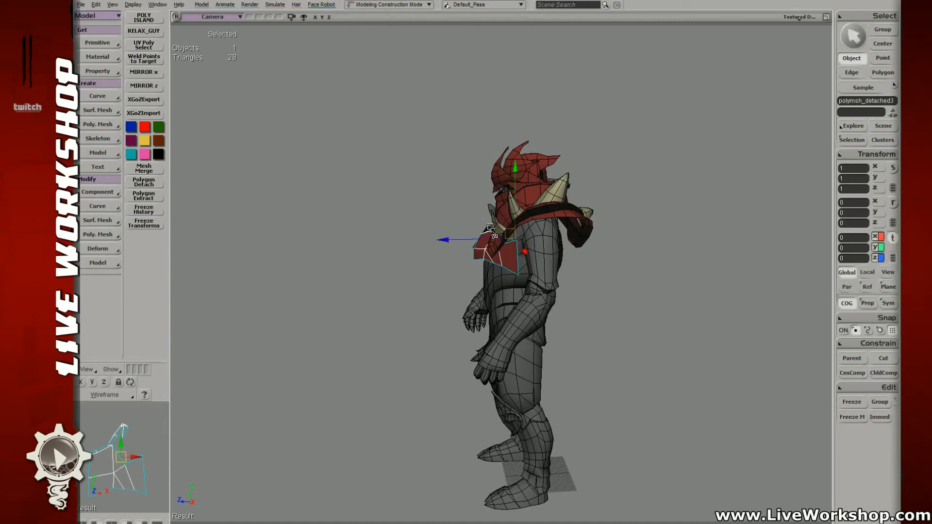
pyautogui.moveTo(491, 256); pyautogui.dragTo(498, 273, button='middle')
pyautogui.hotkey('ctrl', 'z')
pyautogui.moveTo(487, 279); pyautogui.dragTo(488, 177, button='right')
# - Select the helmet's crest and side polygon islands and try to move them
pyautogui.click(505, 163)
pyautogui.click(150, 18)
pyautogui.moveTo(329, 168); pyautogui.dragTo(549, 218, button='middle')
pyautogui.click(470, 103)
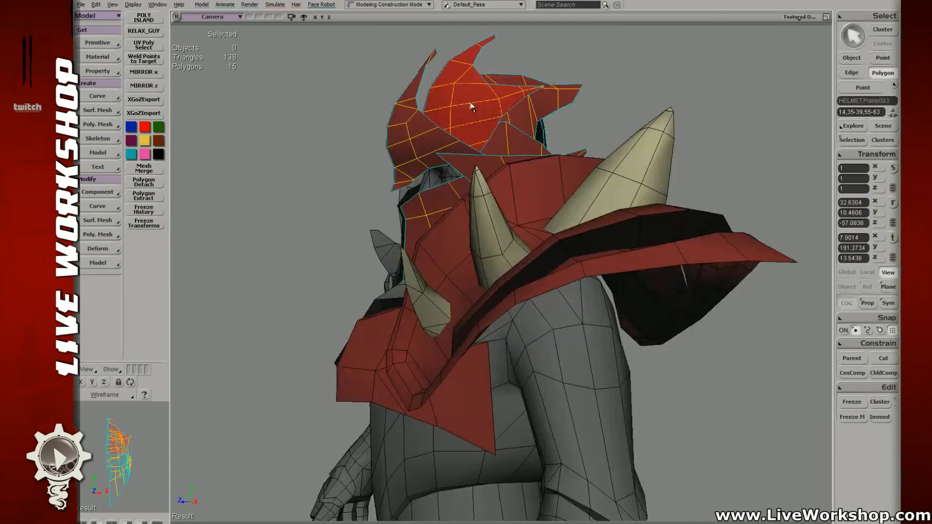
pyautogui.moveTo(471, 104); pyautogui.dragTo(463, 160, button='right')
pyautogui.keyDown('shift'); pyautogui.click(398, 187); pyautogui.keyUp('shift')
pyautogui.moveTo(427, 186); pyautogui.dragTo(455, 185, button='right')
pyautogui.press('v')
pyautogui.moveTo(456, 160); pyautogui.dragTo(461, 103, button='middle')
pyautogui.hotkey('ctrl', 'z')
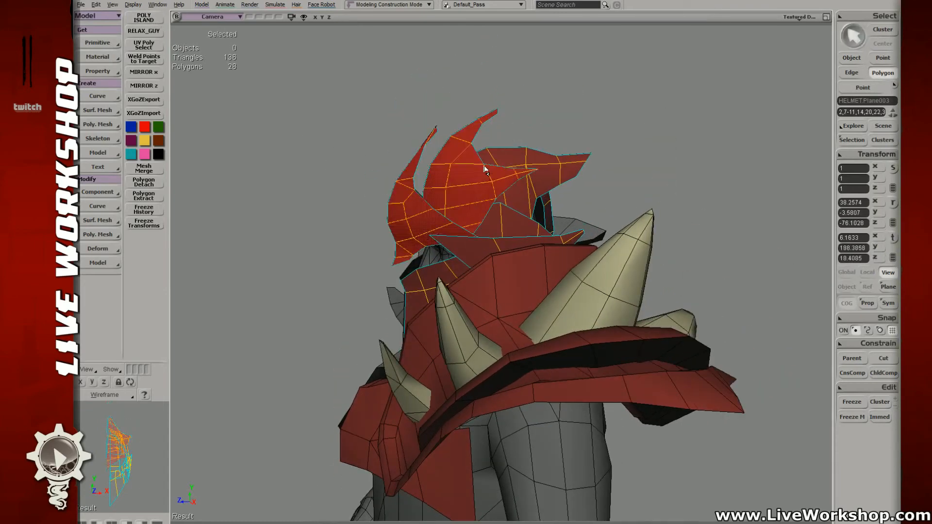
pyautogui.press('space')
# - Select the chest plate, shoulder pad and the pad's outer rim piece together, and examine how their shapes flow
pyautogui.moveTo(585, 262); pyautogui.dragTo(648, 260, button='right')
pyautogui.click(678, 298)
pyautogui.click(648, 258)
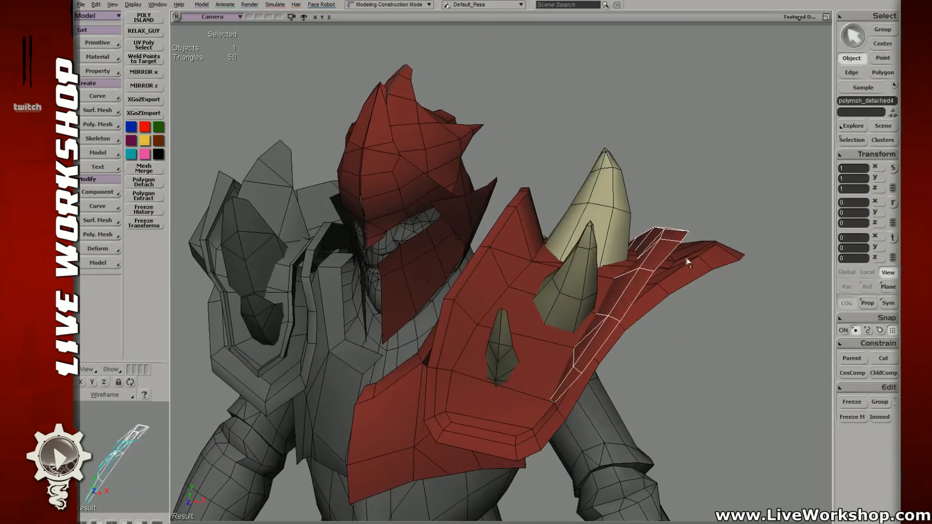
pyautogui.keyDown('shift'); pyautogui.click(709, 272); pyautogui.keyUp('shift')
pyautogui.click(723, 145)
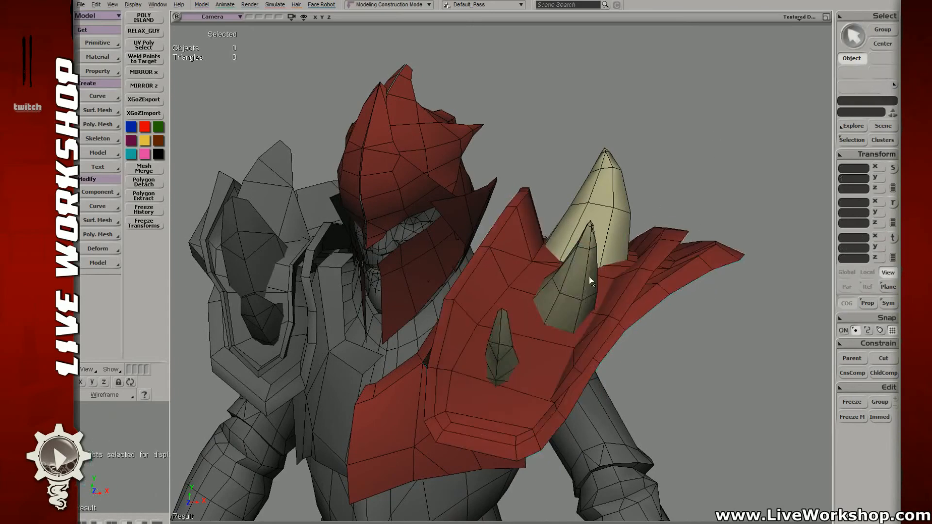
pyautogui.click(404, 401)
pyautogui.click(628, 312)
pyautogui.click(691, 282)
pyautogui.click(377, 462)
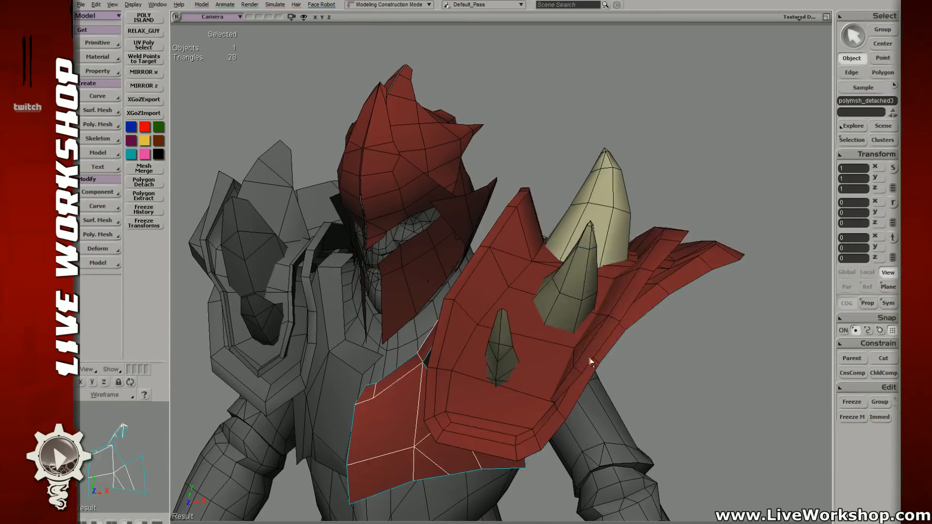
pyautogui.keyDown('shift'); pyautogui.click(589, 359); pyautogui.keyUp('shift')
pyautogui.keyDown('shift'); pyautogui.click(639, 264); pyautogui.keyUp('shift')
pyautogui.moveTo(500, 228); pyautogui.dragTo(380, 151, button='middle')
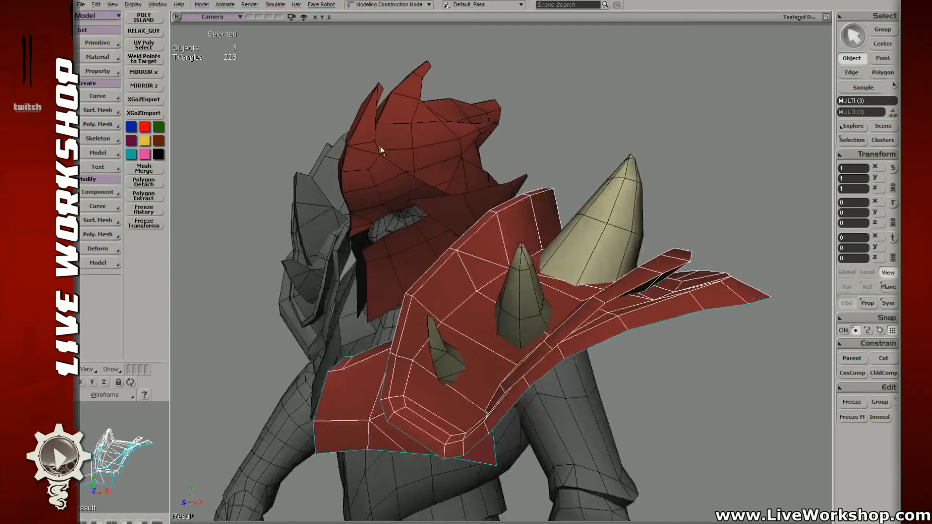
# - Select polygons across the helmet's crest to study its shapes, and clear the selection
pyautogui.click(455, 106)
pyautogui.press('u')
pyautogui.click(453, 109)
pyautogui.keyDown('shift'); pyautogui.moveTo(403, 121); pyautogui.dragTo(429, 76); pyautogui.keyUp('shift')
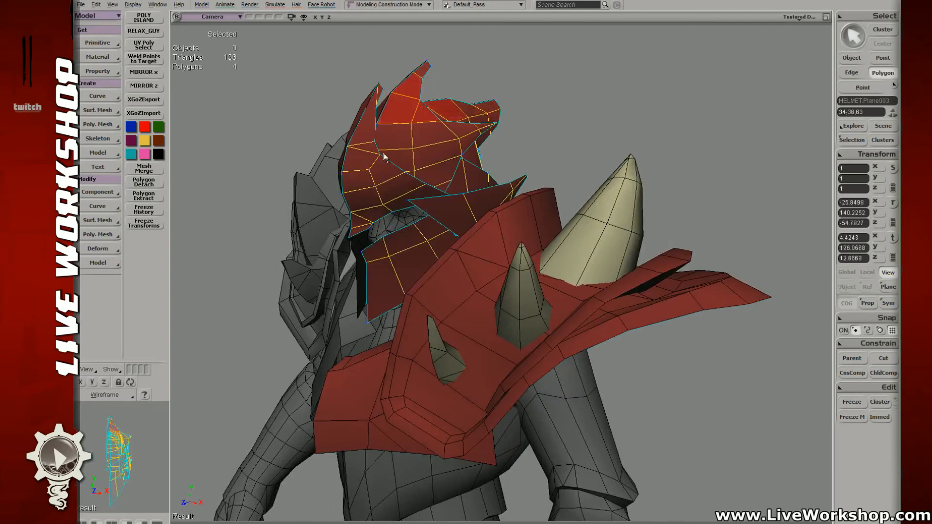
pyautogui.keyDown('shift'); pyautogui.moveTo(383, 156); pyautogui.dragTo(383, 78); pyautogui.keyUp('shift')
pyautogui.click(520, 96)
pyautogui.press('a')
# - Select the chest plate and split its side polygons with new edges beneath the shoulder pad
pyautogui.moveTo(578, 170); pyautogui.dragTo(453, 266, button='middle')
pyautogui.click(505, 228)
pyautogui.scroll(2, 543, 244)
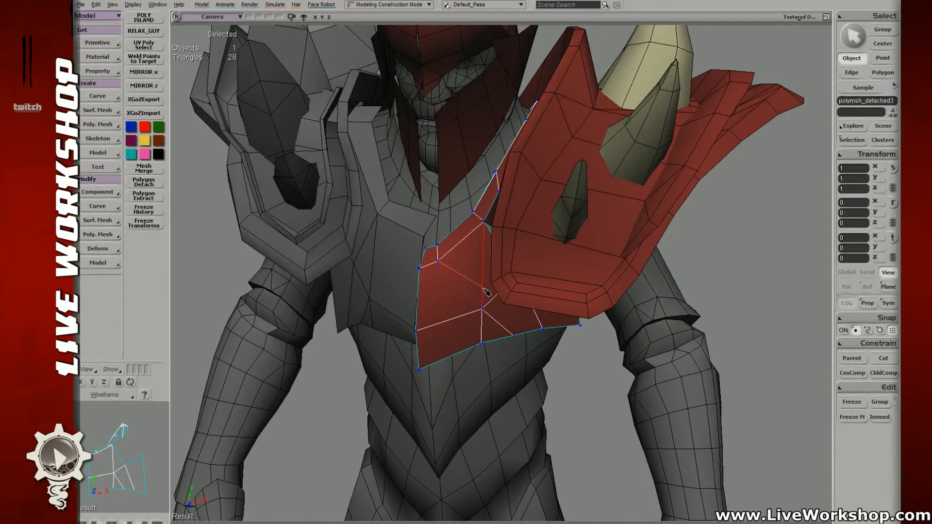
pyautogui.press('u')
pyautogui.moveTo(493, 270); pyautogui.dragTo(539, 296, button='middle')
pyautogui.click(539, 317)
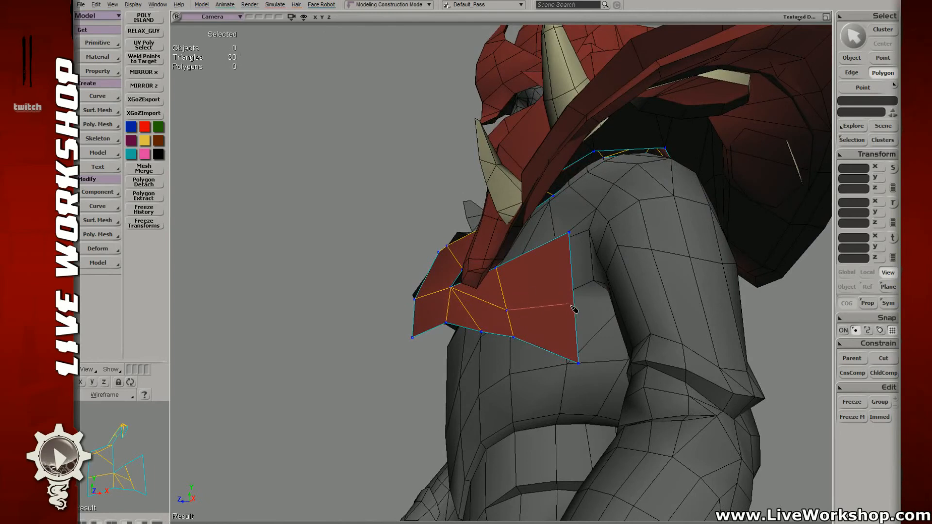
# - Move the plate's inner side point slightly up and forward, and delete the polygon above it beneath the shoulder pad
pyautogui.press('t')
pyautogui.click(505, 308)
pyautogui.press('v')
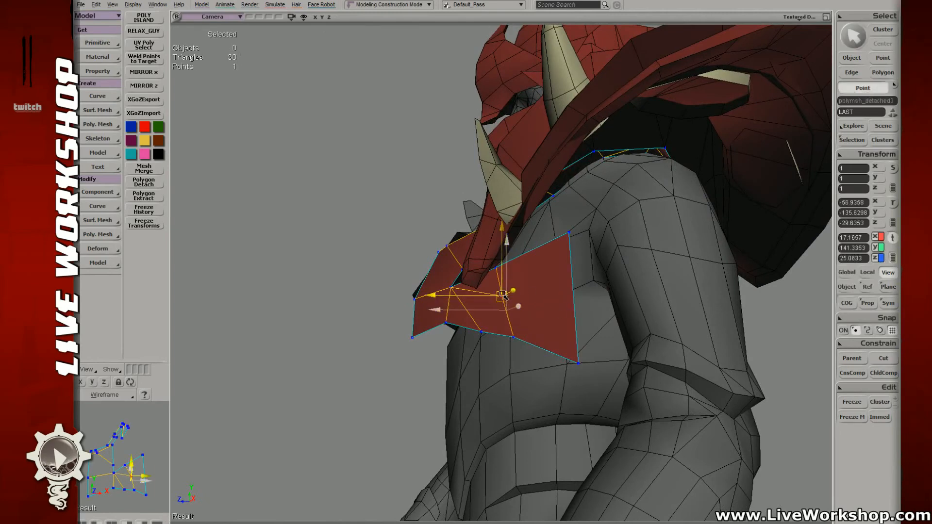
pyautogui.moveTo(514, 306); pyautogui.dragTo(509, 288)
pyautogui.press('u')
pyautogui.click(491, 282)
pyautogui.press('Delete')
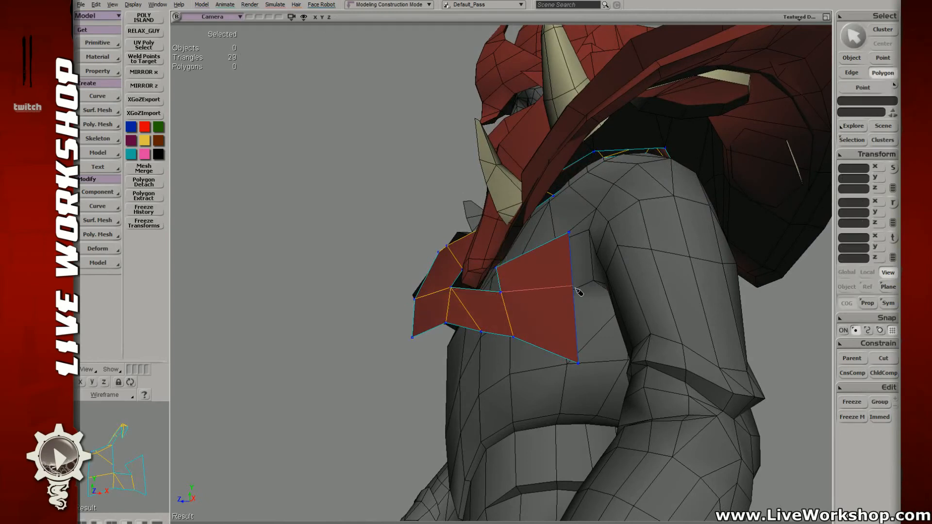
# - Delete the upper half of the split polygon at the plate's outer side, under the arm
pyautogui.press('u')
pyautogui.click(549, 270)
pyautogui.press('Delete')
pyautogui.moveTo(568, 264); pyautogui.dragTo(512, 245, button='middle')
# - Select the open edges at the shoulder pad's inner lower side and fill the gap beside the chest plate with a polygon
pyautogui.press('t')
pyautogui.click(510, 277)
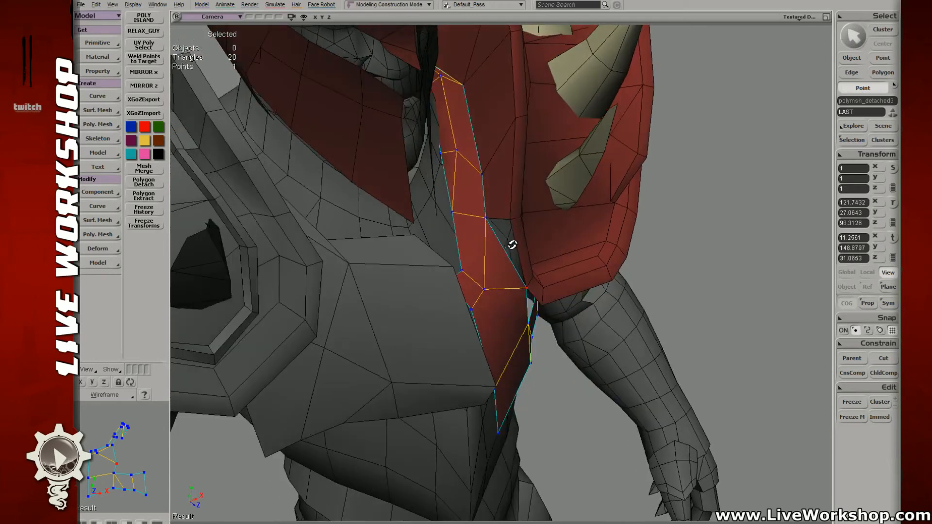
pyautogui.press('e')
pyautogui.click(524, 245)
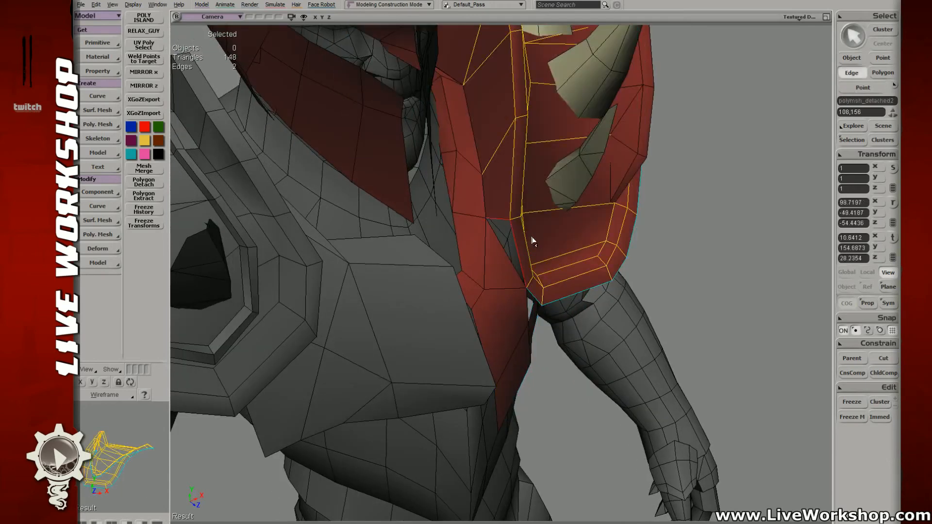
pyautogui.press('Delete')
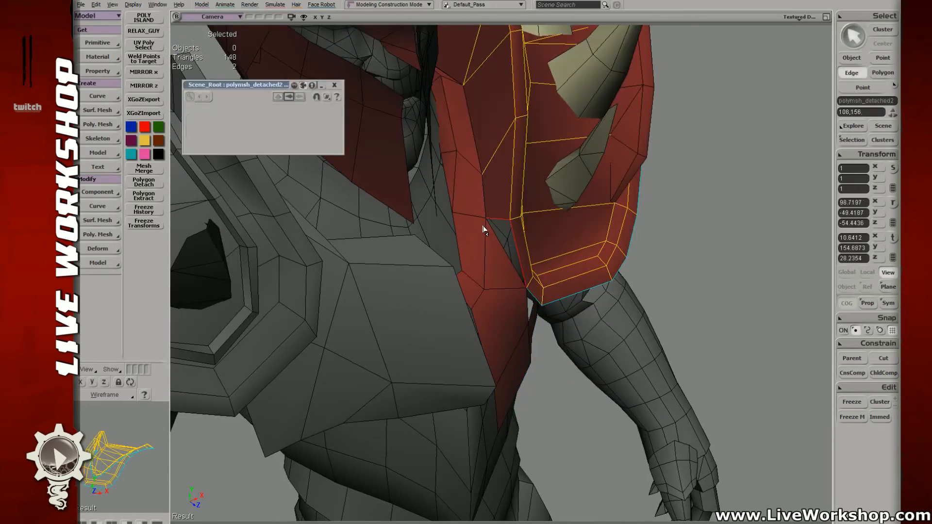
pyautogui.press('.')
pyautogui.press('Escape')
pyautogui.press('t')
pyautogui.press('space')
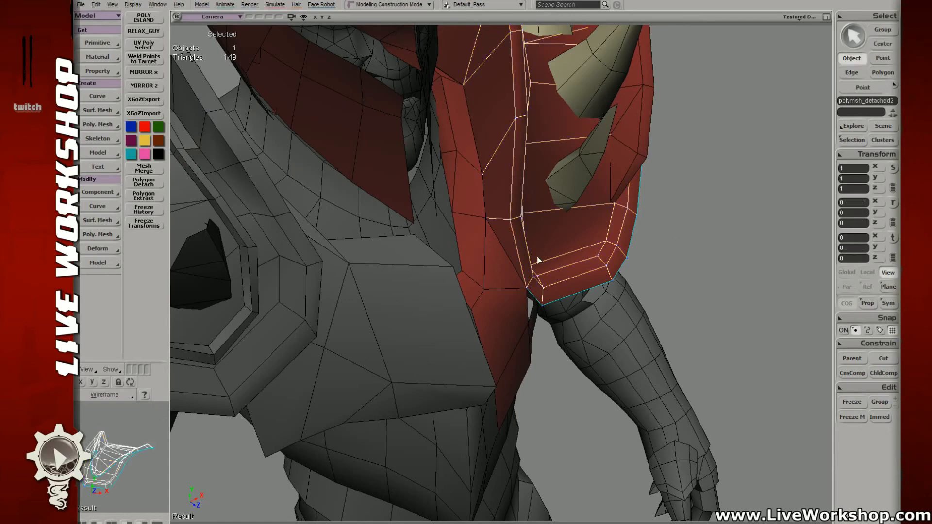
# - Select the chest plate together with the shoulder pad, inspect them from above, and clear the selection
pyautogui.keyDown('shift'); pyautogui.click(516, 291); pyautogui.keyUp('shift')
pyautogui.moveTo(530, 307)
pyautogui.mouseDown()
pyautogui.moveTo(397, 245)
pyautogui.moveTo(531, 300)
pyautogui.mouseUp()
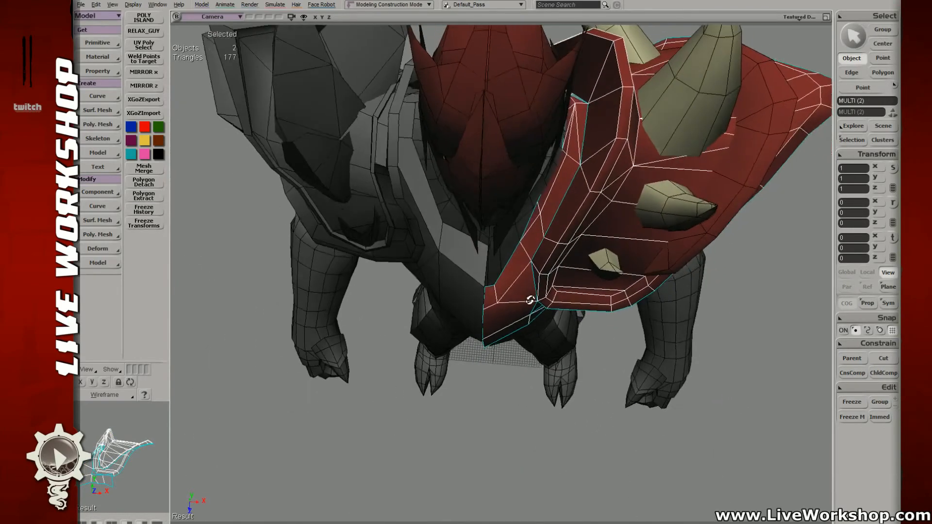
pyautogui.moveTo(530, 300); pyautogui.dragTo(549, 271, button='right')
pyautogui.press('space')
pyautogui.moveTo(549, 271); pyautogui.dragTo(475, 242, button='middle')
pyautogui.click(677, 229)
pyautogui.press('s')
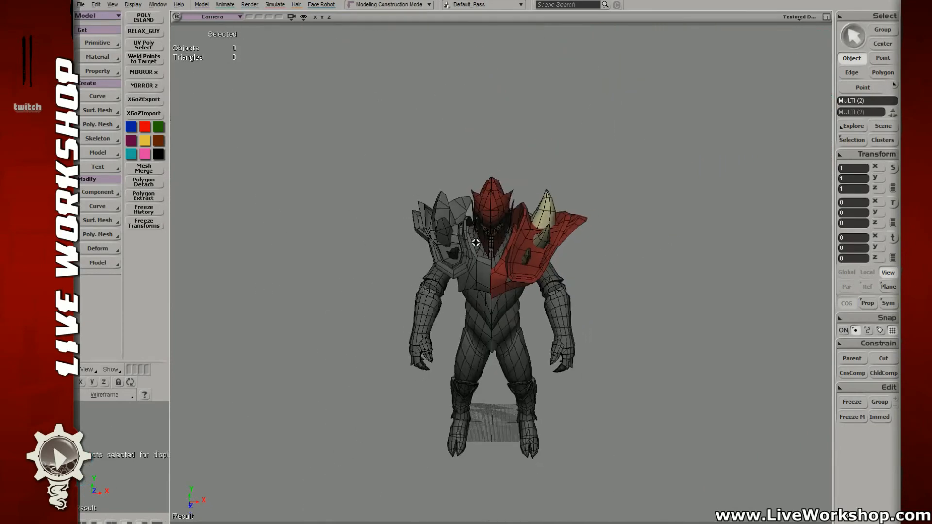
# - Examine the whole character's shoulder and chest armour silhouette from the front, above and three-quarter angles
pyautogui.moveTo(476, 242); pyautogui.dragTo(515, 315, button='right')
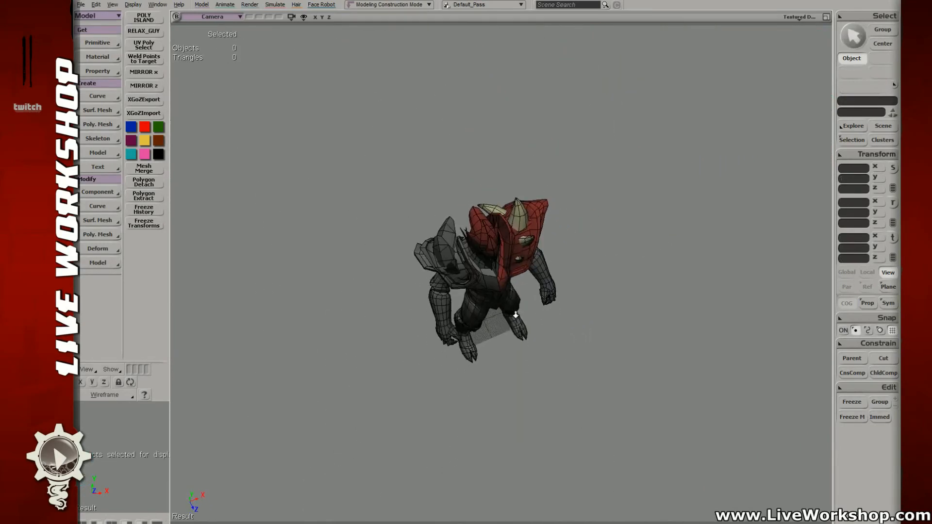
pyautogui.moveTo(515, 315); pyautogui.dragTo(527, 265, button='middle')
pyautogui.moveTo(512, 269); pyautogui.dragTo(550, 290, button='right')
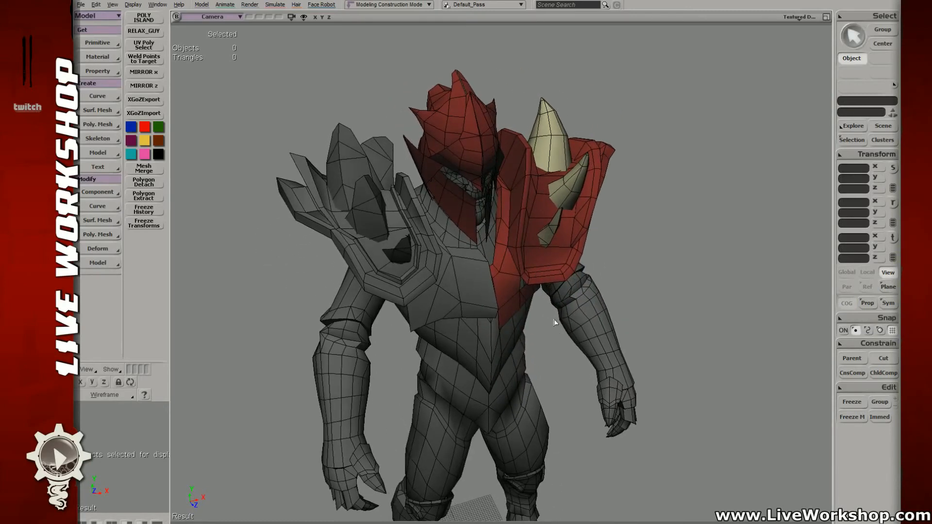
pyautogui.moveTo(555, 323); pyautogui.dragTo(530, 224, button='right')
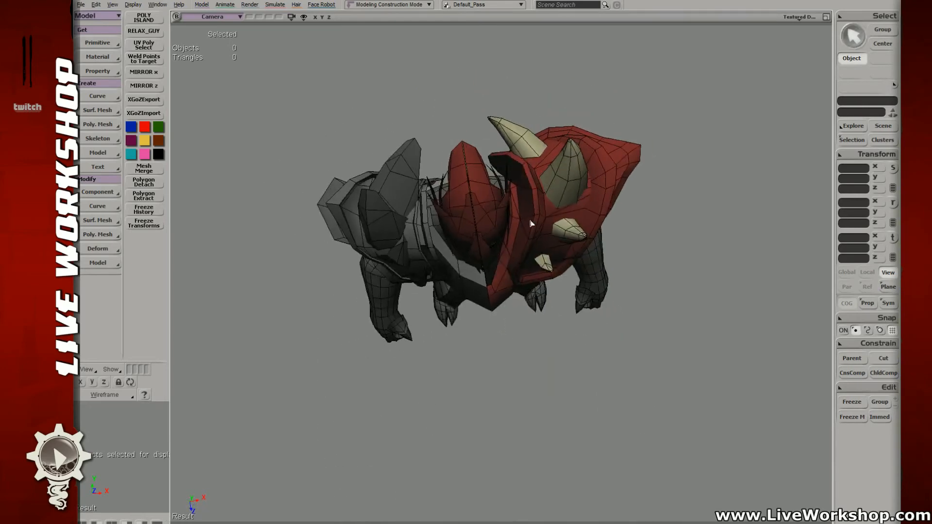
pyautogui.moveTo(548, 274); pyautogui.dragTo(549, 202, button='right')
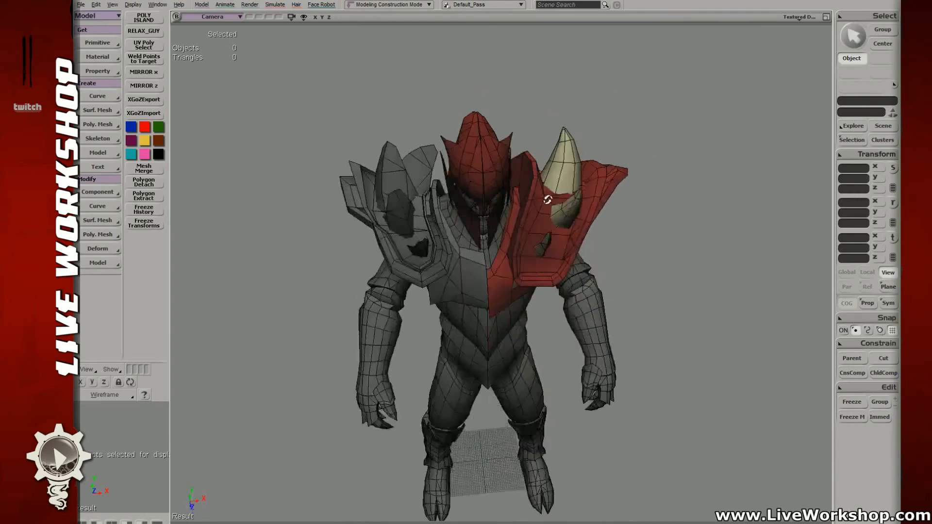
pyautogui.moveTo(549, 202); pyautogui.dragTo(585, 257, button='middle')
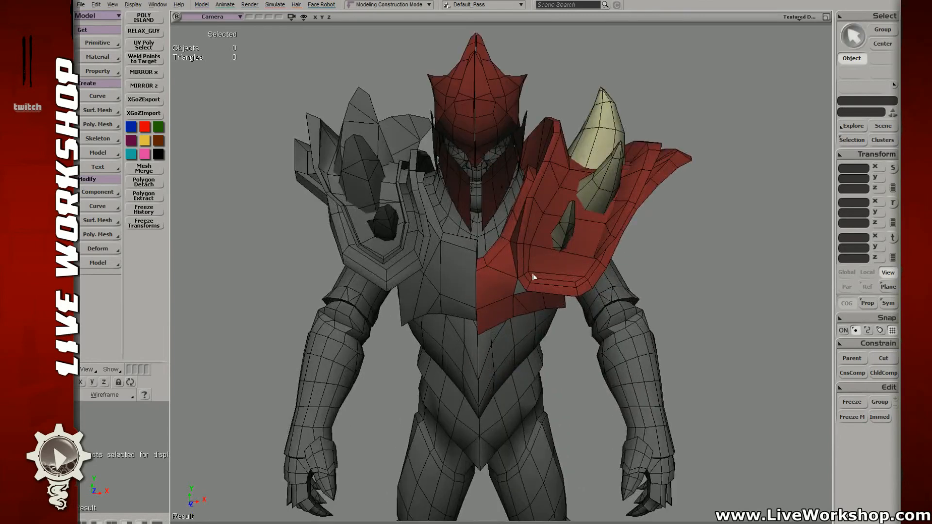
pyautogui.moveTo(567, 250); pyautogui.dragTo(534, 262, button='right')
pyautogui.moveTo(534, 263); pyautogui.dragTo(416, 210, button='middle')
pyautogui.moveTo(416, 210); pyautogui.dragTo(502, 302, button='right')
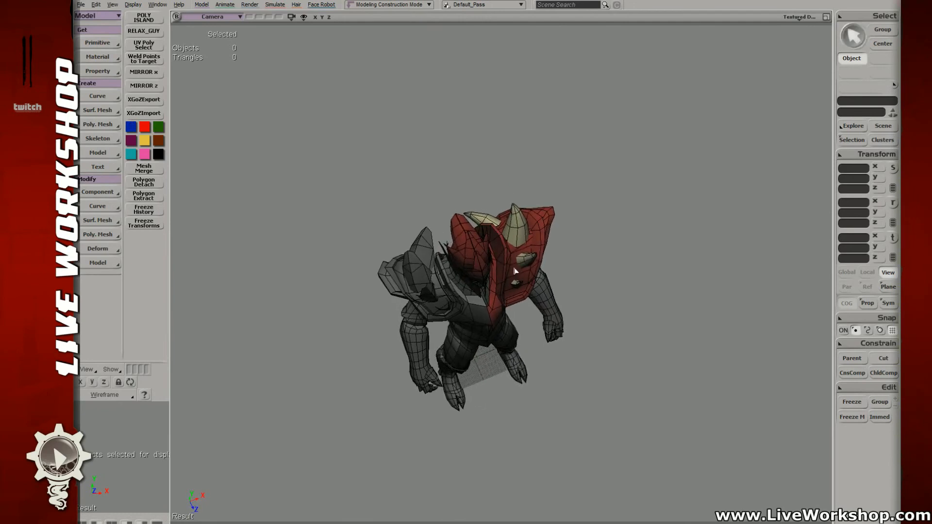
pyautogui.moveTo(516, 271); pyautogui.dragTo(537, 310, button='middle')
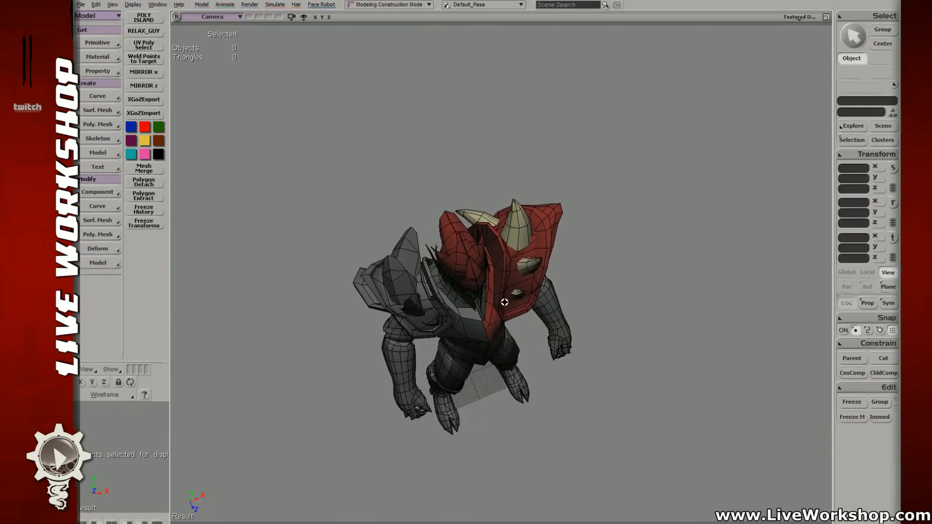
pyautogui.moveTo(504, 302); pyautogui.dragTo(492, 329, button='right')
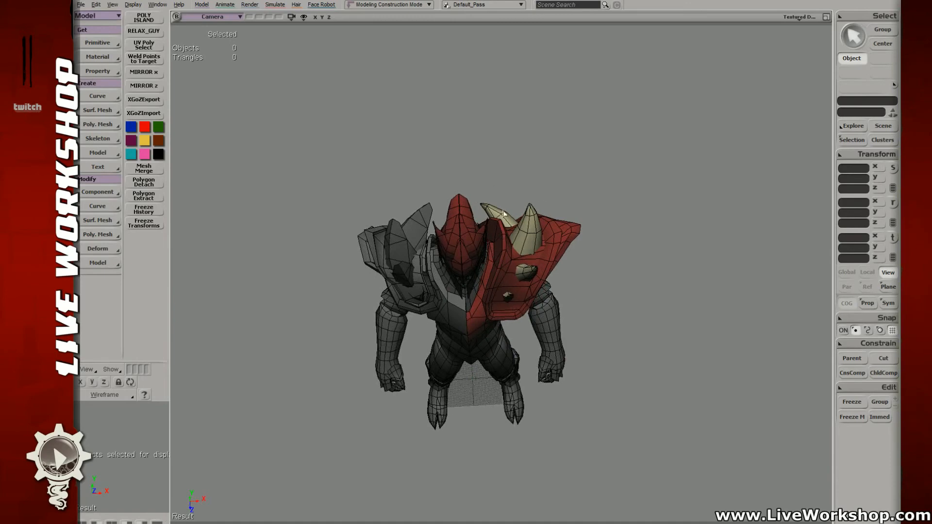
pyautogui.moveTo(492, 218); pyautogui.dragTo(492, 162)
pyautogui.moveTo(491, 161); pyautogui.dragTo(494, 309, button='middle')
pyautogui.moveTo(494, 309); pyautogui.dragTo(468, 252, button='right')
# - Select the overlapping chest plate and shoulder pad points at the pad's lower inner corner, and shift them slightly outward
pyautogui.press('space')
pyautogui.click(468, 252)
pyautogui.moveTo(467, 251); pyautogui.dragTo(481, 252)
pyautogui.moveTo(481, 252); pyautogui.dragTo(510, 252, button='middle')
pyautogui.keyDown('shift'); pyautogui.click(497, 256); pyautogui.keyUp('shift')
pyautogui.press('4')
pyautogui.press('t')
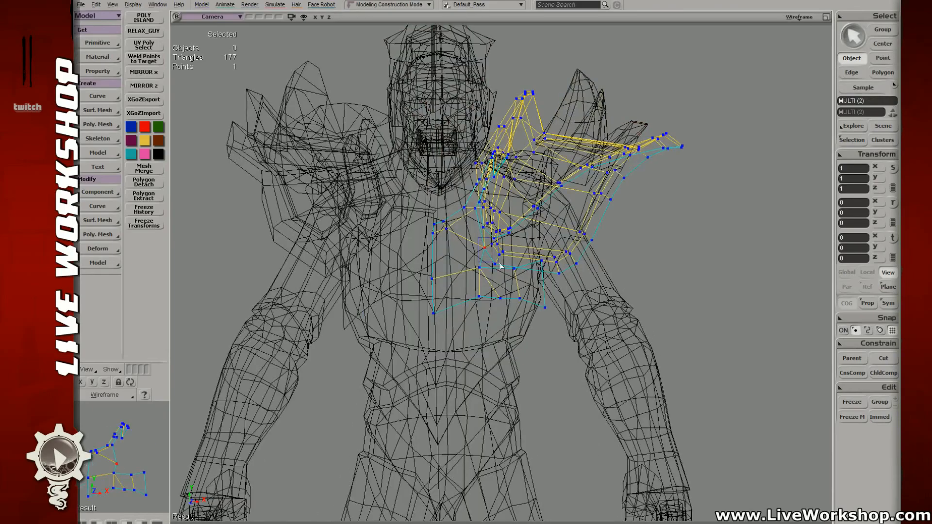
pyautogui.moveTo(475, 239); pyautogui.dragTo(516, 273)
pyautogui.moveTo(512, 258)
pyautogui.mouseDown(button='right')
pyautogui.moveTo(478, 244)
pyautogui.moveTo(496, 256)
pyautogui.mouseUp(button='right')
pyautogui.press('t')
pyautogui.middleClick(530, 234)
pyautogui.press('6')
pyautogui.press('s')
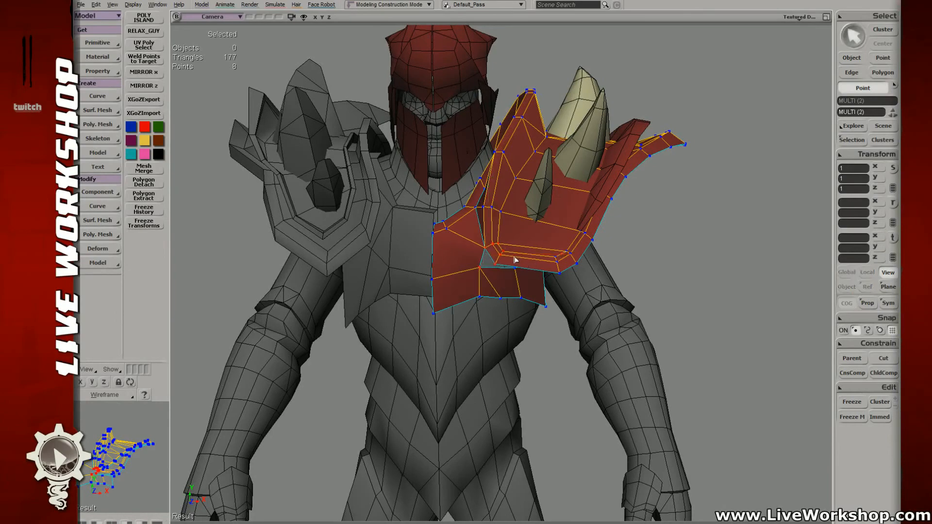
pyautogui.press('v')
pyautogui.press('t')
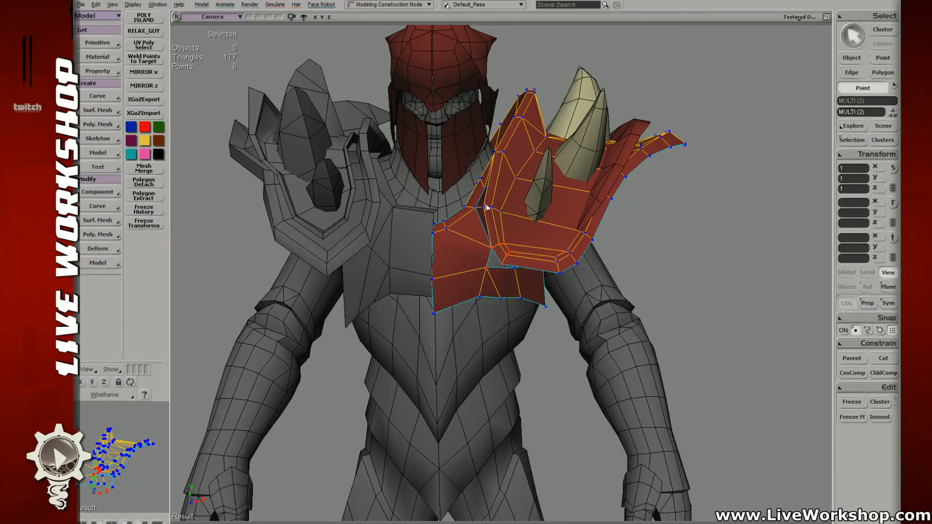
# - Select the points along the shoulder pad's inner edge above that corner, move them slightly outward, and deselect everything
pyautogui.moveTo(479, 201); pyautogui.dragTo(507, 223)
pyautogui.press('s')
pyautogui.moveTo(508, 223); pyautogui.dragTo(480, 208, button='right')
pyautogui.press('4')
pyautogui.press('s')
pyautogui.moveTo(519, 222); pyautogui.dragTo(520, 224)
pyautogui.press('6')
pyautogui.press('s')
pyautogui.moveTo(520, 224); pyautogui.dragTo(510, 207, button='right')
pyautogui.press('s')
pyautogui.press('v')
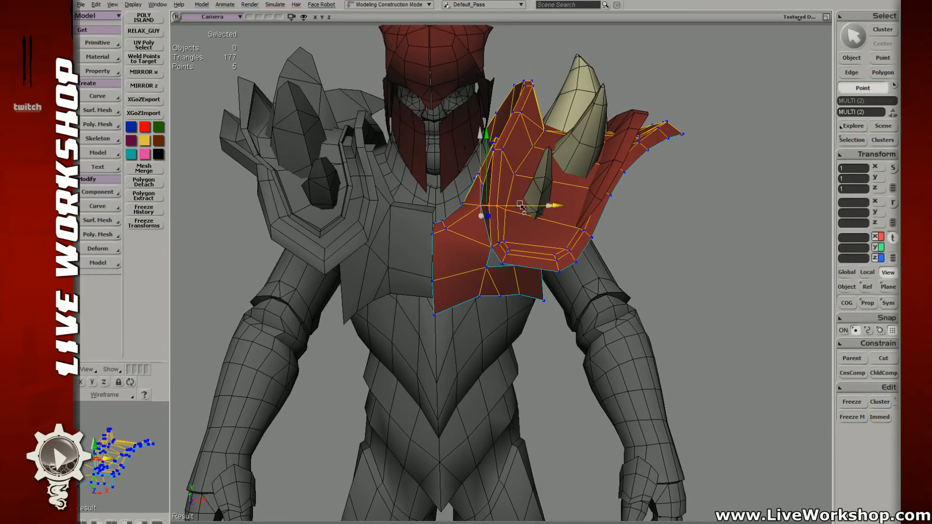
pyautogui.press('space')
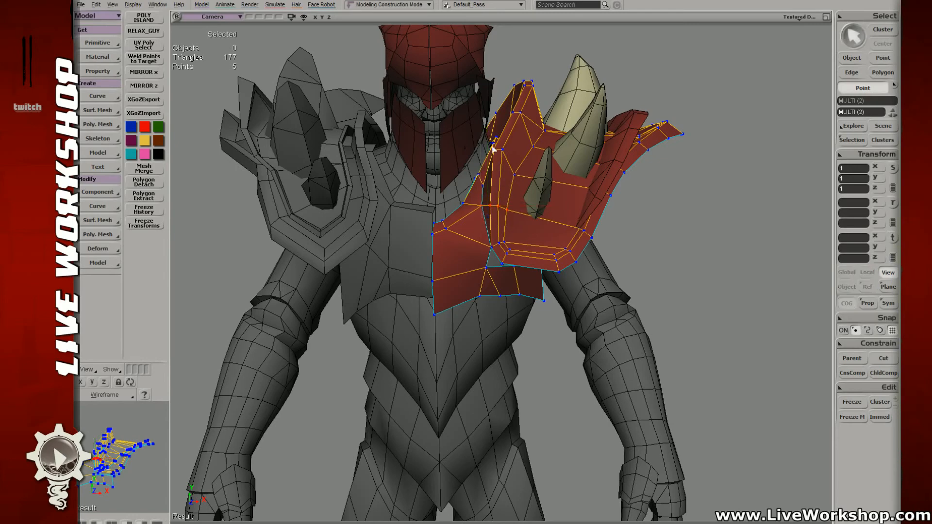
pyautogui.moveTo(679, 219); pyautogui.dragTo(682, 224)
pyautogui.press('space')
pyautogui.click(675, 221)
# - Examine the reshaped shoulder pad and chest plate on the full character from the front and above
pyautogui.press('s')
pyautogui.moveTo(675, 220); pyautogui.dragTo(544, 237, button='middle')
pyautogui.moveTo(544, 238); pyautogui.dragTo(524, 294, button='right')
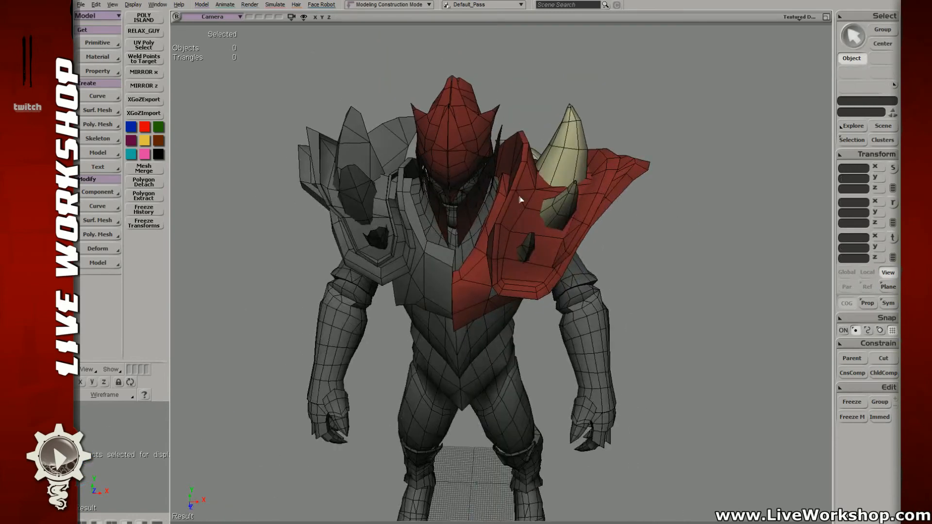
pyautogui.press('s')
pyautogui.moveTo(519, 199); pyautogui.dragTo(507, 101, button='right')
pyautogui.moveTo(507, 101); pyautogui.dragTo(501, 261, button='middle')
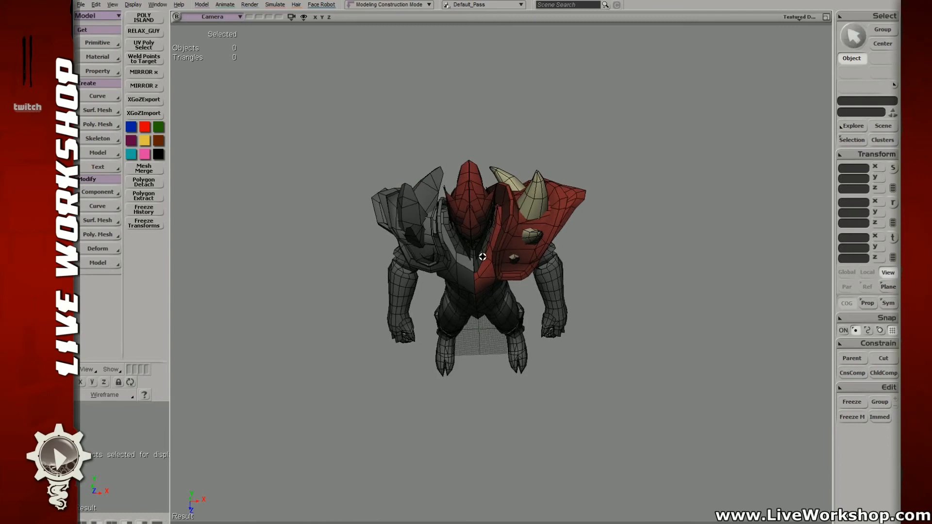
pyautogui.moveTo(482, 257)
pyautogui.mouseDown(button='right')
pyautogui.moveTo(500, 262)
pyautogui.moveTo(491, 253)
pyautogui.mouseUp(button='right')
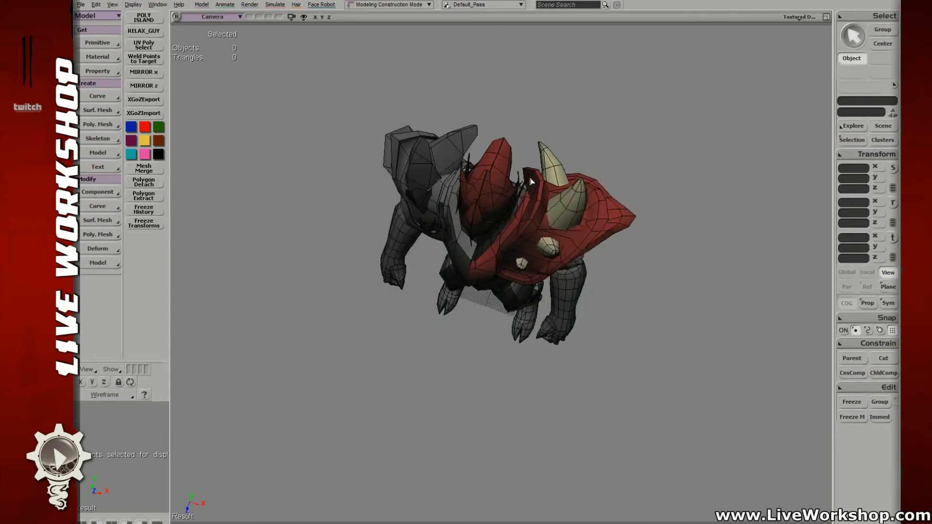
# - Examine the fit between the shoulder pad and chest plate from the side and front, selecting both pieces and clearing the selection
pyautogui.moveTo(507, 180); pyautogui.dragTo(515, 253, button='right')
pyautogui.click(516, 253)
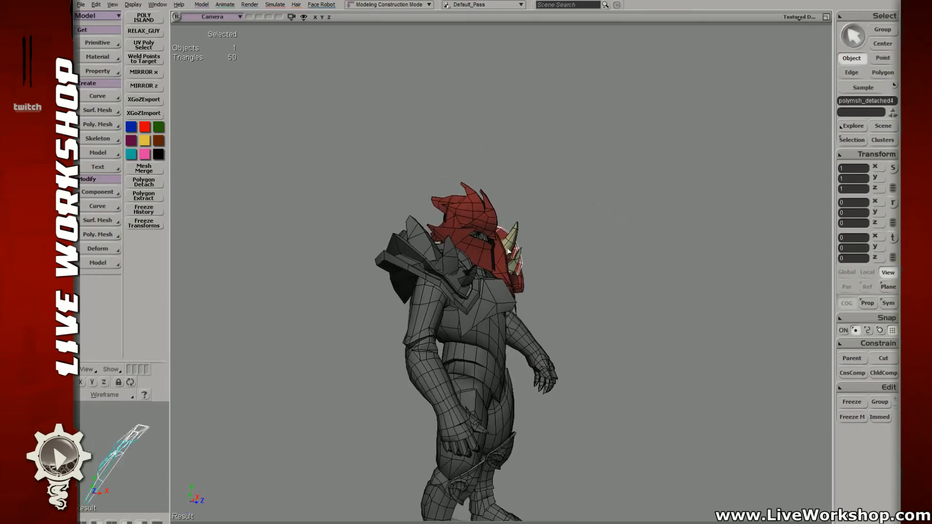
pyautogui.click(488, 254)
pyautogui.click(508, 262)
pyautogui.moveTo(509, 262); pyautogui.dragTo(461, 281, button='right')
pyautogui.keyDown('shift'); pyautogui.click(494, 299); pyautogui.keyUp('shift')
pyautogui.moveTo(505, 294); pyautogui.dragTo(550, 288, button='middle')
pyautogui.moveTo(550, 289); pyautogui.dragTo(514, 274, button='right')
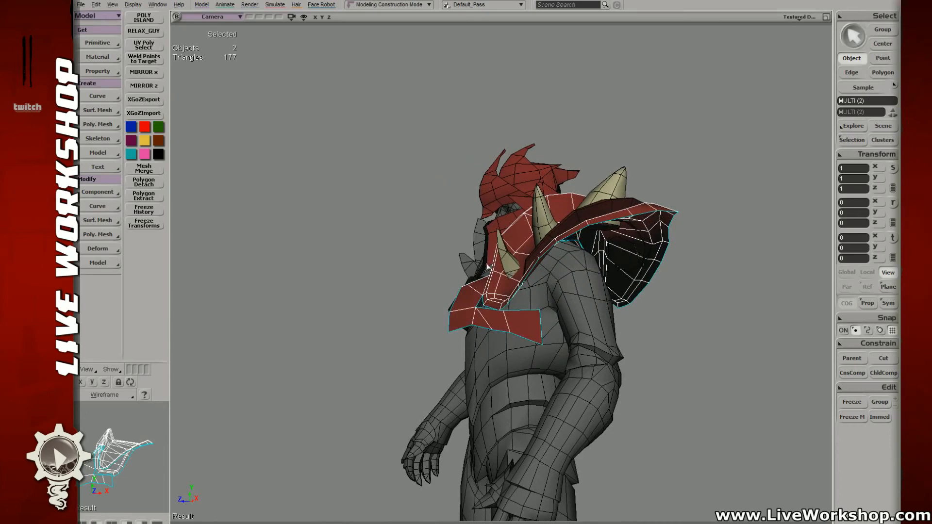
pyautogui.click(308, 208)
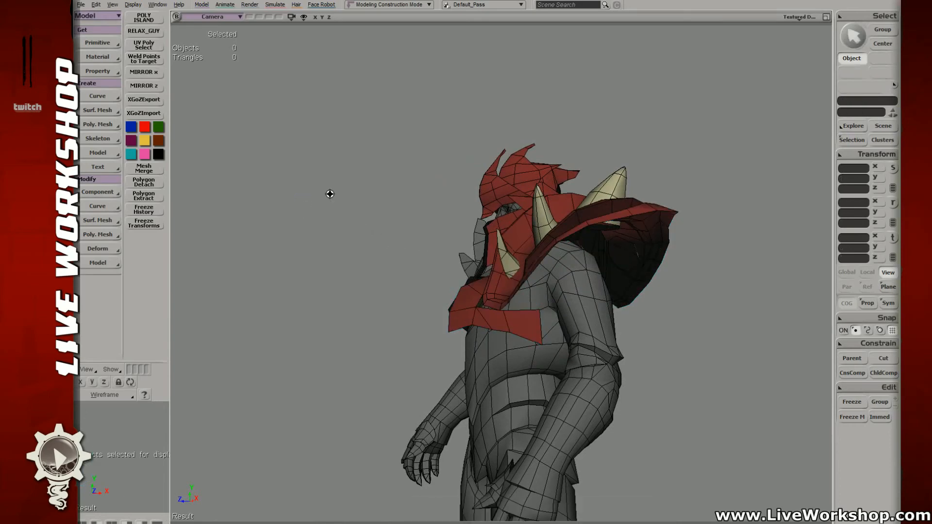
pyautogui.moveTo(329, 194); pyautogui.dragTo(374, 210, button='right')
pyautogui.moveTo(374, 210); pyautogui.dragTo(474, 257, button='middle')
# - Select the red chest plate and add a polygon along its neckline, between the shoulder strip and the upper centre corner
pyautogui.click(474, 246)
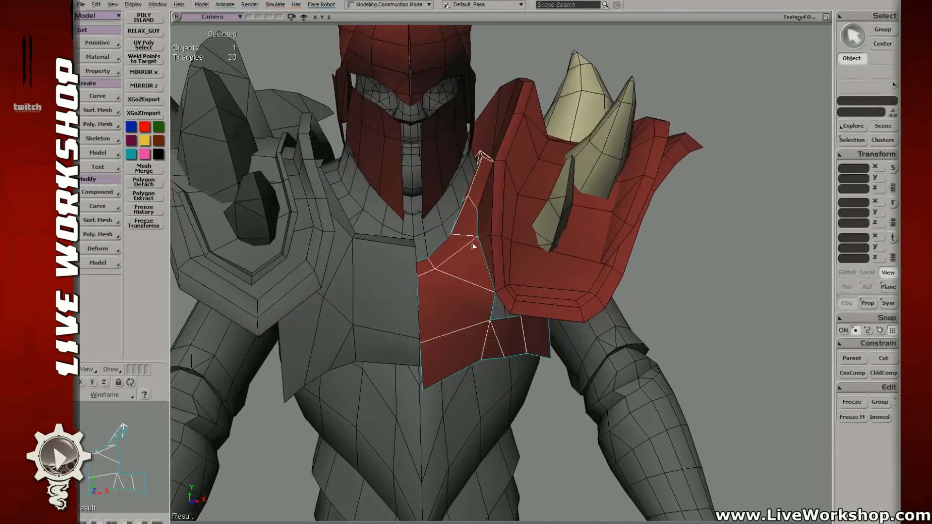
pyautogui.press('t')
pyautogui.moveTo(473, 246)
pyautogui.mouseDown(button='right')
pyautogui.moveTo(502, 244)
pyautogui.moveTo(478, 245)
pyautogui.mouseUp(button='right')
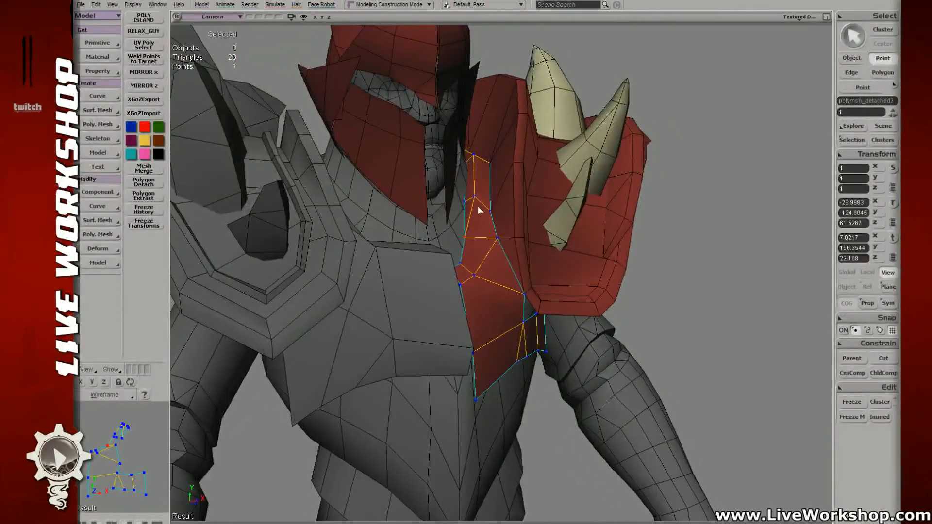
pyautogui.moveTo(479, 210)
pyautogui.mouseDown(button='right')
pyautogui.moveTo(461, 214)
pyautogui.moveTo(501, 213)
pyautogui.moveTo(479, 211)
pyautogui.mouseUp(button='right')
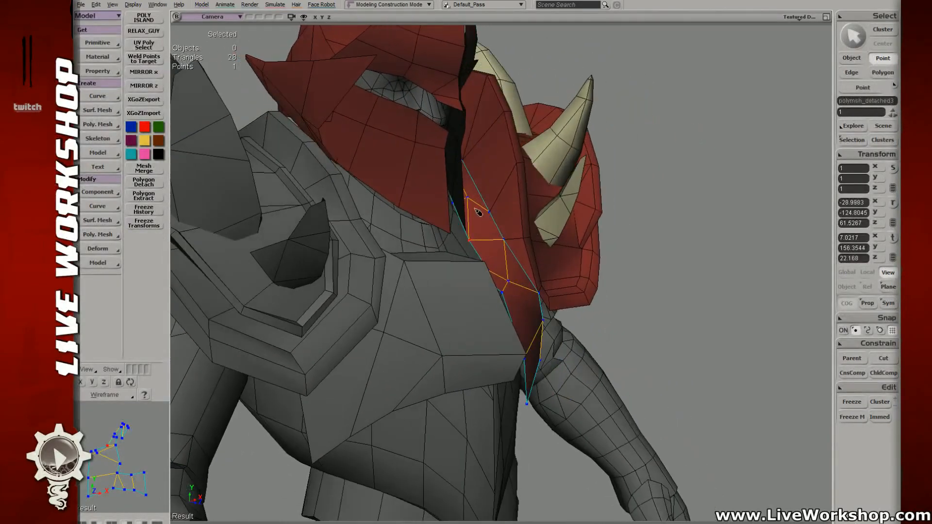
pyautogui.moveTo(496, 249); pyautogui.dragTo(455, 283, button='right')
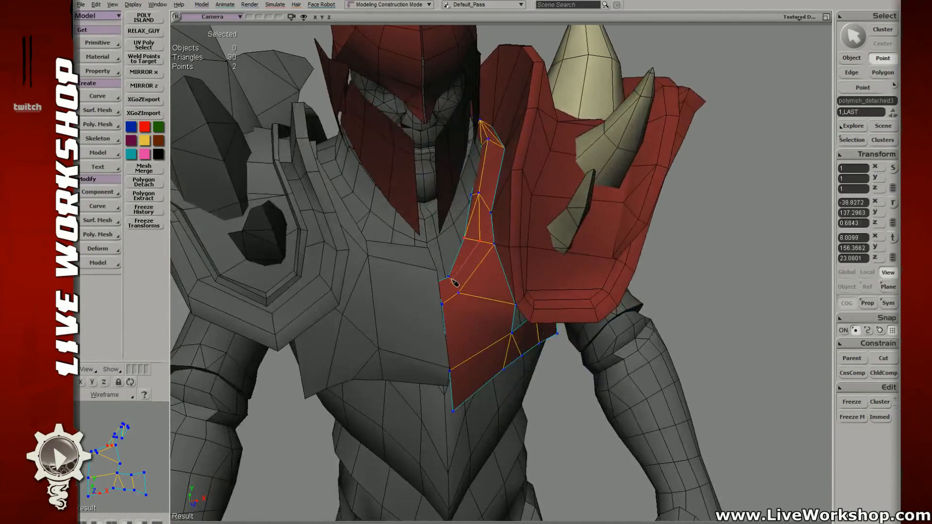
# - Reposition the chest plate's inner neckline point at the base of the shoulder strip
pyautogui.press('space')
pyautogui.click(479, 241)
pyautogui.moveTo(479, 239)
pyautogui.mouseDown(button='right')
pyautogui.moveTo(474, 233)
pyautogui.moveTo(511, 233)
pyautogui.moveTo(495, 216)
pyautogui.moveTo(475, 233)
pyautogui.moveTo(524, 244)
pyautogui.moveTo(474, 235)
pyautogui.moveTo(496, 233)
pyautogui.moveTo(502, 211)
pyautogui.moveTo(485, 242)
pyautogui.moveTo(505, 237)
pyautogui.moveTo(463, 247)
pyautogui.mouseUp(button='right')
pyautogui.press('v')
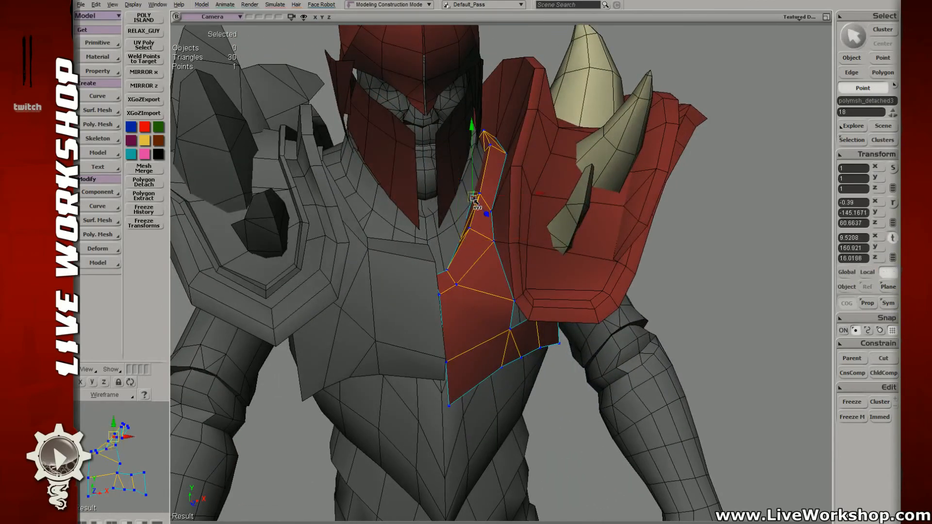
pyautogui.moveTo(475, 200); pyautogui.dragTo(547, 325, button='right')
# - Extrude the edge at the chest plate's upper centre corner and move the new edge into place beside the centre line
pyautogui.press('e')
pyautogui.click(503, 333)
pyautogui.hotkey('ctrl', 'd')
pyautogui.press('v')
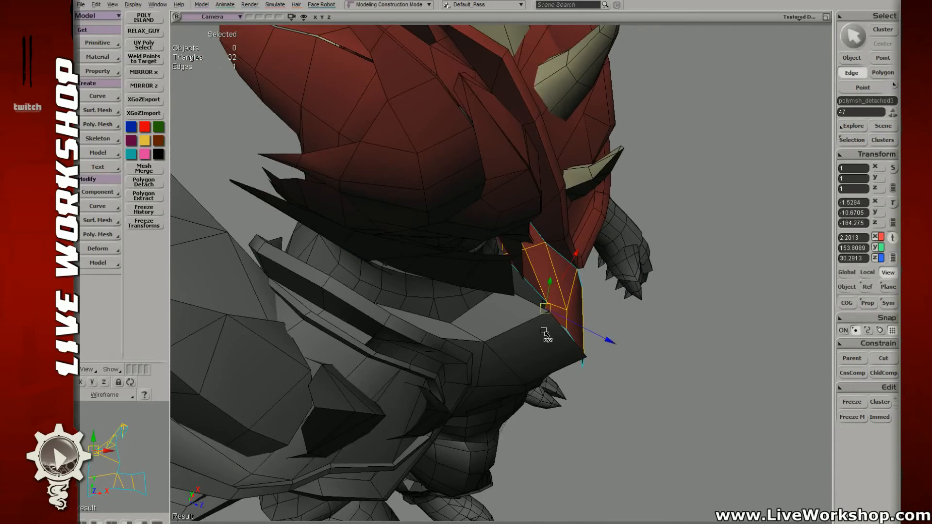
pyautogui.moveTo(569, 315); pyautogui.dragTo(503, 318)
pyautogui.press('v')
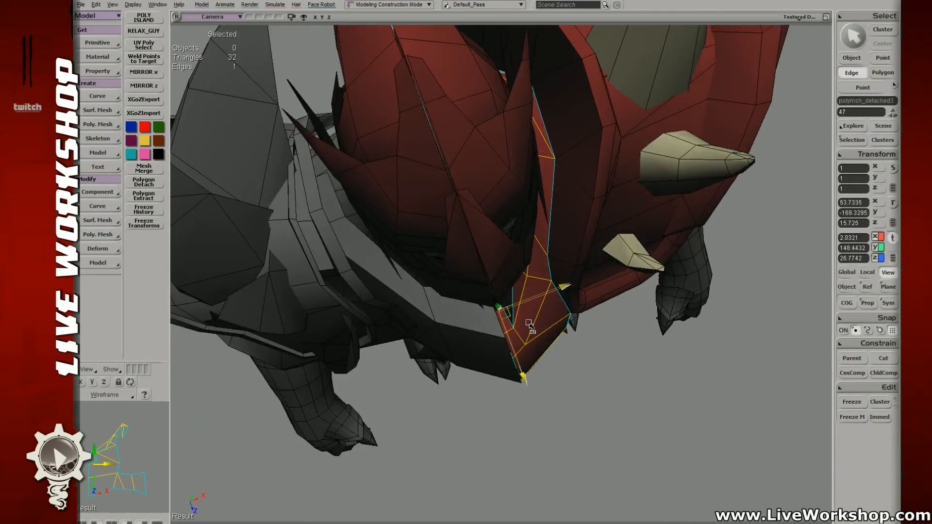
# - Select the two neighbouring open edges at the chest plate's neckline corner and weld them together with bridging
pyautogui.press('s')
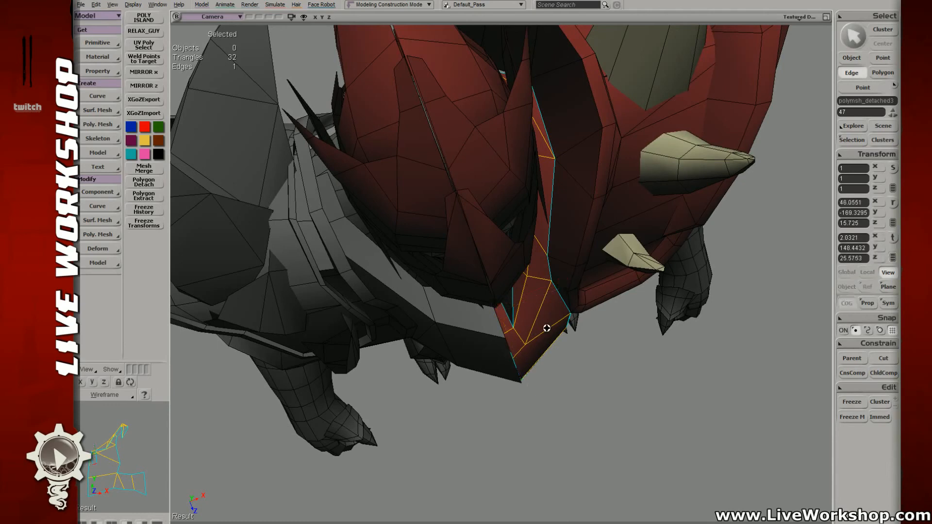
pyautogui.moveTo(547, 327); pyautogui.dragTo(541, 293, button='right')
pyautogui.press('e')
pyautogui.moveTo(516, 307); pyautogui.dragTo(504, 315)
pyautogui.keyDown('ctrl'); pyautogui.click(516, 298); pyautogui.keyUp('ctrl')
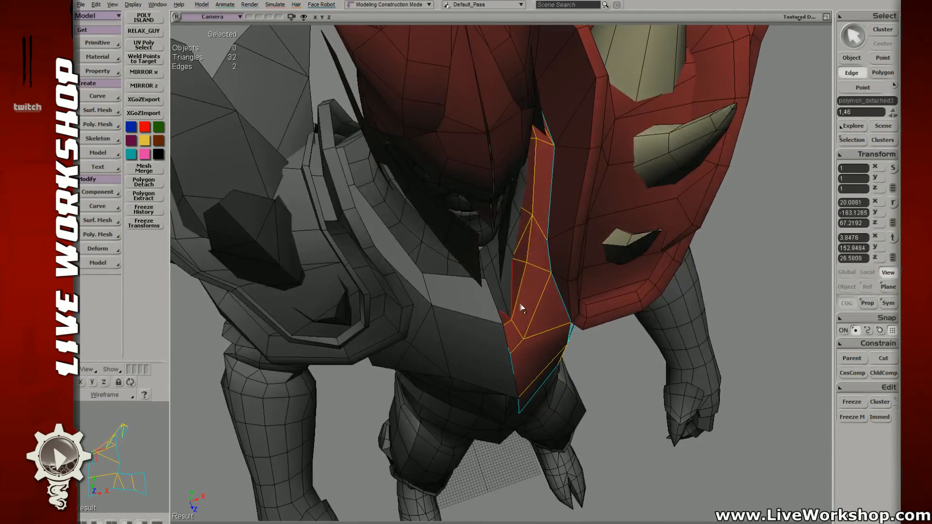
pyautogui.hotkey('ctrl', 'z')
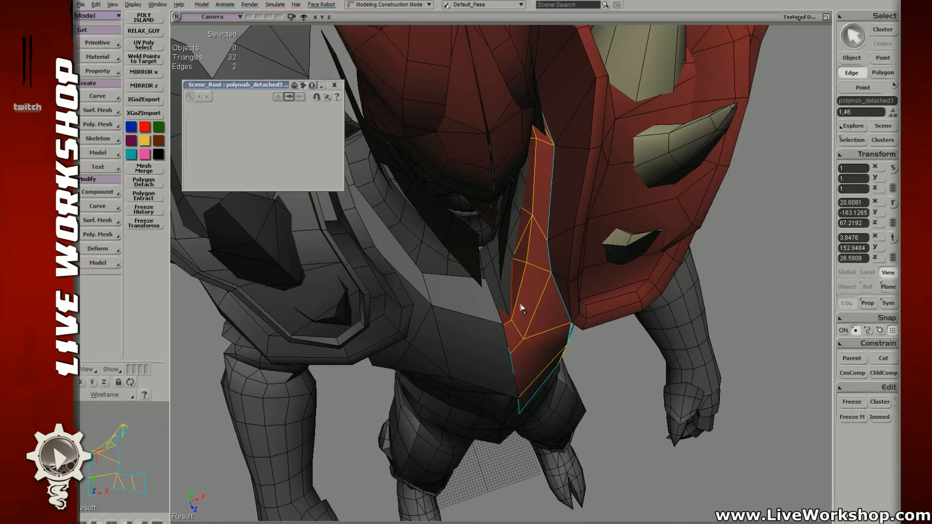
pyautogui.press('.')
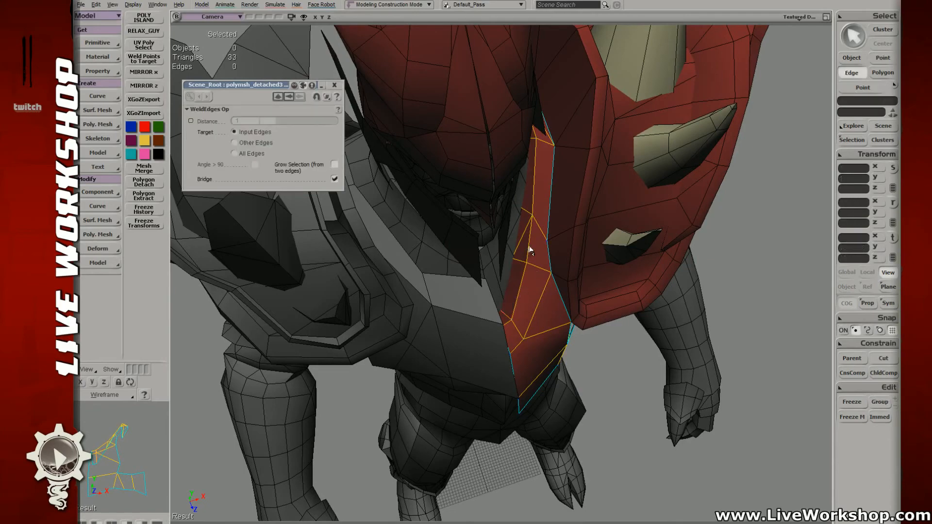
# - Delete the surplus edge on the chest plate's neckline and slightly lower the short top edge beside the centre line
pyautogui.click(523, 239)
pyautogui.press('Delete')
pyautogui.press('s')
pyautogui.moveTo(518, 273); pyautogui.dragTo(502, 262, button='right')
pyautogui.click(505, 267)
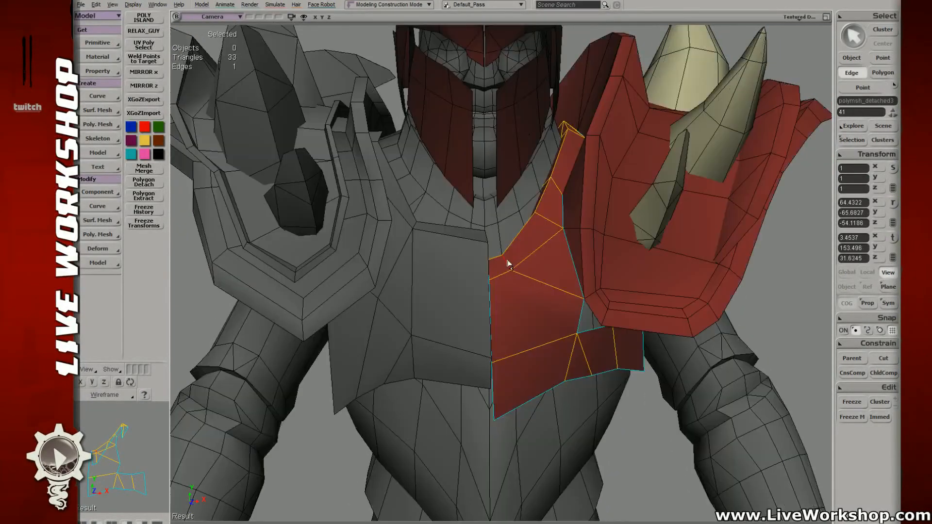
pyautogui.press('v')
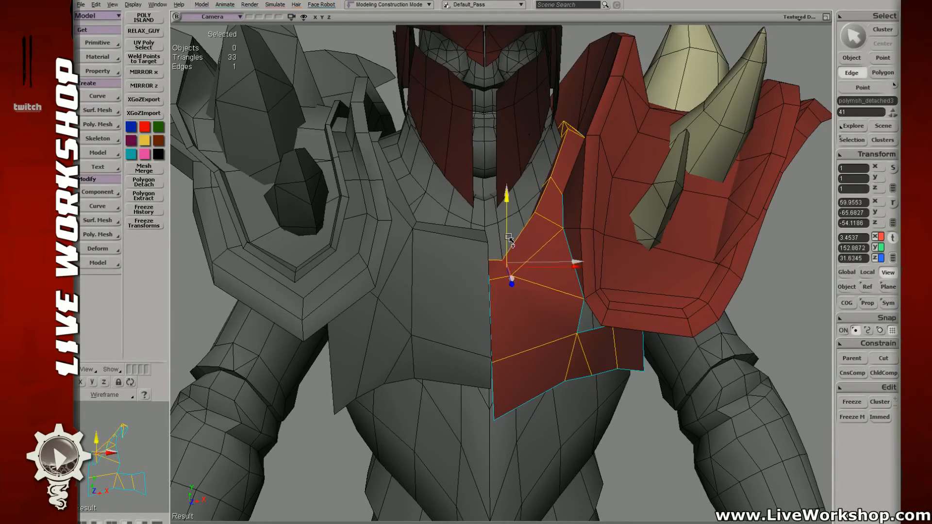
pyautogui.press('space')
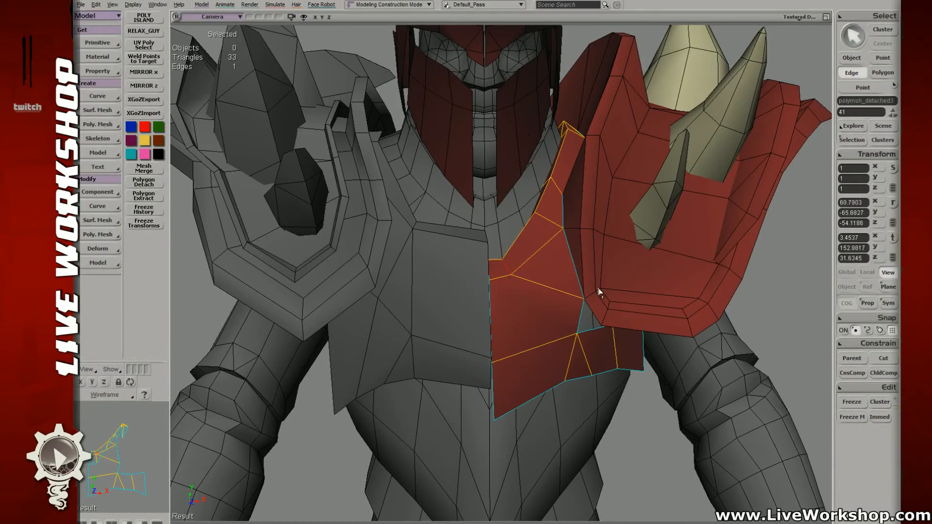
# - Shift the edge and inner point just below the chest plate's neckline corner to even out the band under the top edge
pyautogui.press('t')
pyautogui.click(513, 275)
pyautogui.press('v')
pyautogui.moveTo(513, 278); pyautogui.dragTo(500, 284)
pyautogui.press('space')
pyautogui.press('e')
pyautogui.click(499, 280)
pyautogui.press('v')
pyautogui.press('t')
pyautogui.click(508, 282)
pyautogui.press('v')
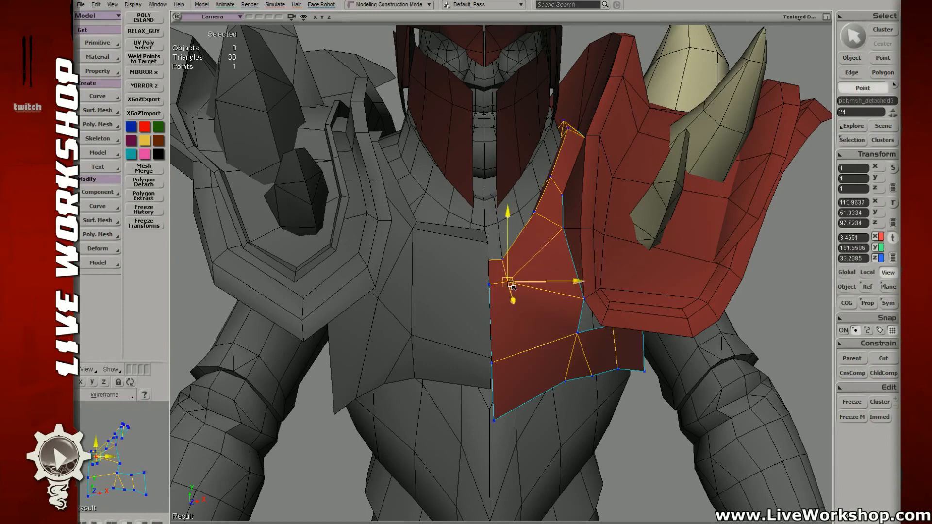
# - Move the chest plate's lower-edge point towards the centre, and delete the diagonal edge beside the new vertical edge above it
pyautogui.press('s')
pyautogui.scroll(-5, 566, 254)
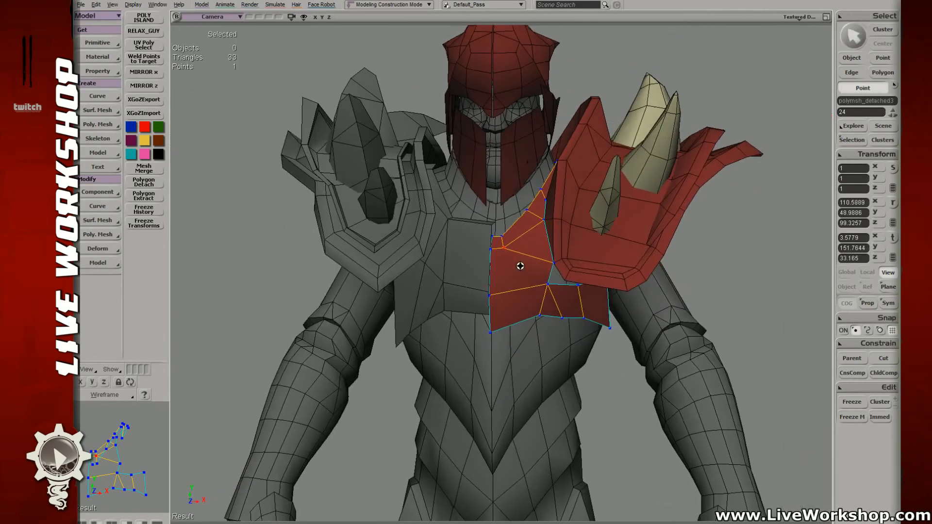
pyautogui.click(541, 317)
pyautogui.press('v')
pyautogui.moveTo(540, 318); pyautogui.dragTo(519, 324)
pyautogui.press('e')
pyautogui.click(531, 305)
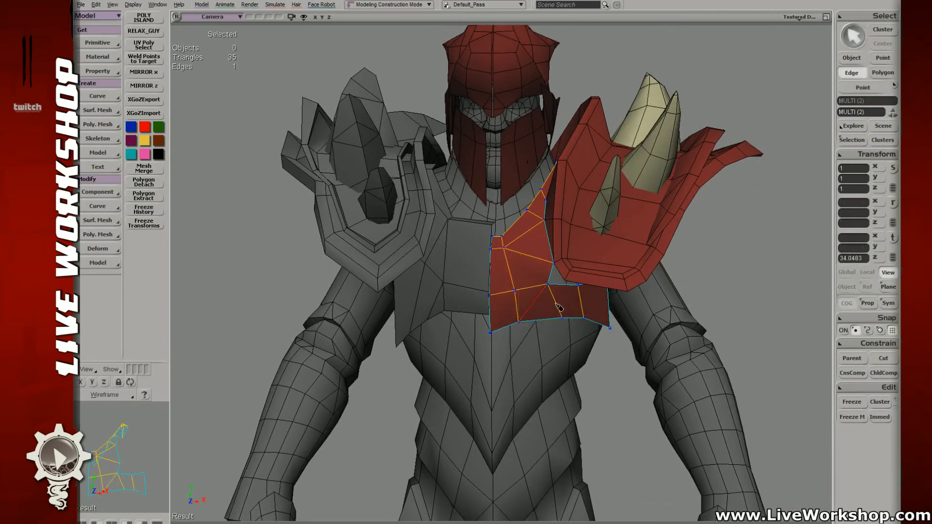
pyautogui.press('Delete')
# - Adjust the depth of the new inner point on the chest plate's horizontal row from the side
pyautogui.press('s')
pyautogui.moveTo(558, 299); pyautogui.dragTo(460, 294, button='right')
pyautogui.press('t')
pyautogui.click(506, 293)
pyautogui.press('s')
pyautogui.press('v')
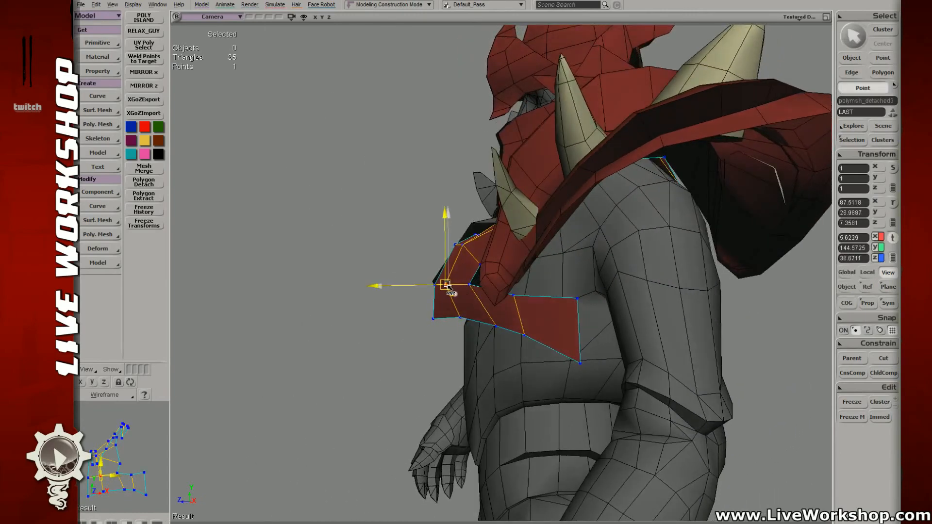
# - Move the two middle points of the chest plate's lower edge to follow the curve of the torso
pyautogui.press('t')
pyautogui.click(461, 318)
pyautogui.press('s')
pyautogui.moveTo(468, 329); pyautogui.dragTo(457, 325, button='right')
pyautogui.press('v')
pyautogui.moveTo(457, 323)
pyautogui.mouseDown()
pyautogui.moveTo(444, 321)
pyautogui.moveTo(466, 327)
pyautogui.mouseUp()
pyautogui.press('t')
pyautogui.click(484, 324)
pyautogui.press('v')
pyautogui.press('s')
# - Reposition the chest plate's middle row point near the shoulder pad, and weld the two notch edges beside it to close the gap
pyautogui.moveTo(474, 326); pyautogui.dragTo(466, 272, button='right')
pyautogui.press('t')
pyautogui.click(461, 275)
pyautogui.press('v')
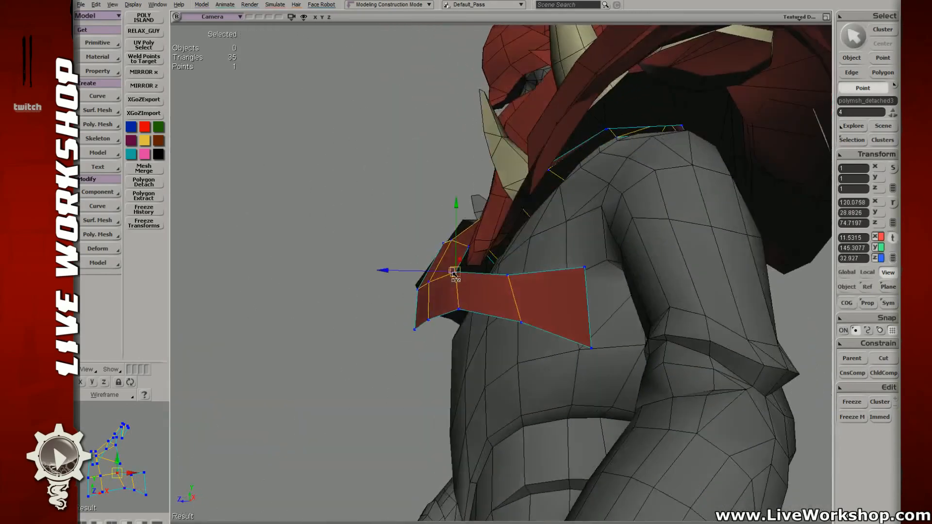
pyautogui.moveTo(463, 277); pyautogui.dragTo(480, 282)
pyautogui.press('e')
pyautogui.press('.')
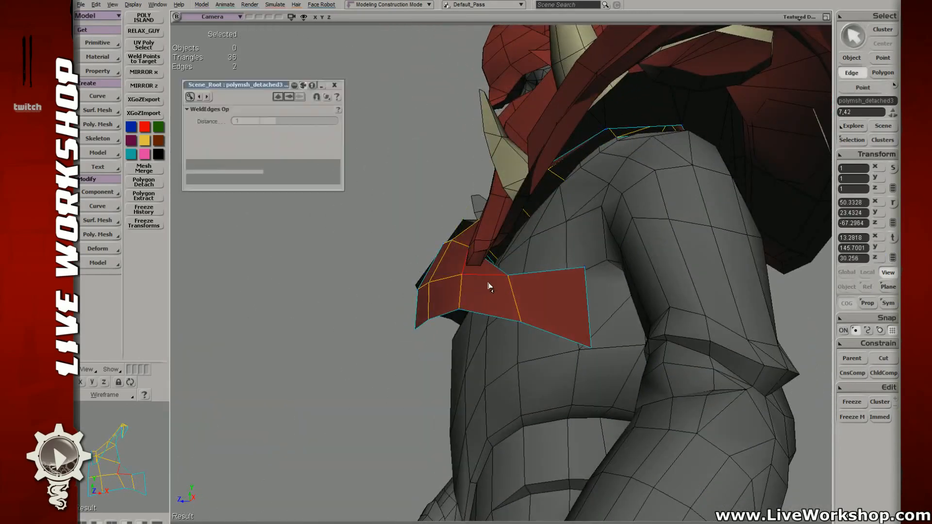
pyautogui.press('s')
# - Reposition the row point just beneath the shoulder pad's inner corner and the lower-edge point directly below it
pyautogui.moveTo(489, 287); pyautogui.dragTo(533, 291, button='right')
pyautogui.press('t')
pyautogui.click(531, 283)
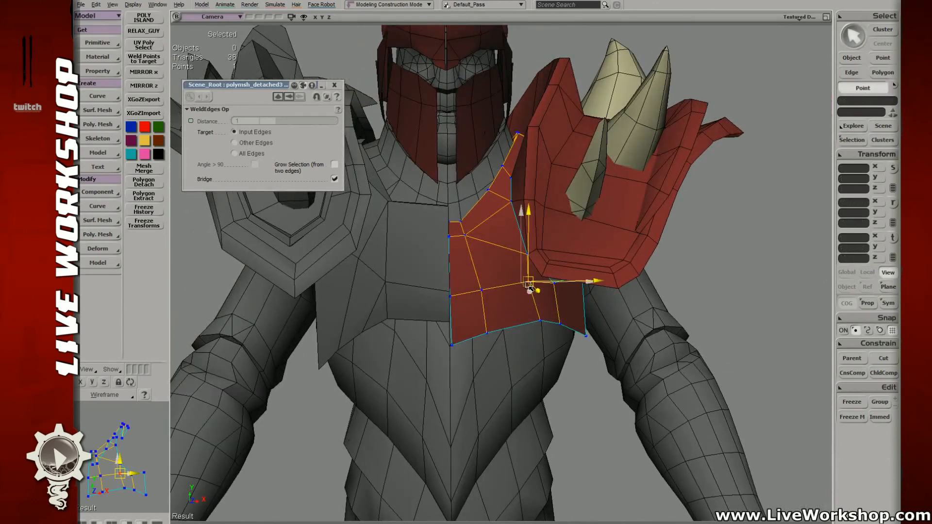
pyautogui.press('v')
pyautogui.press('t')
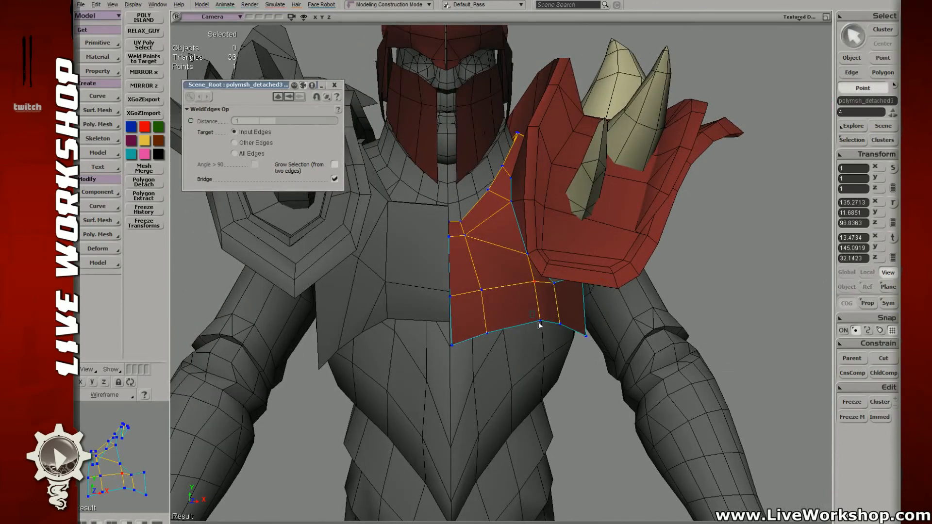
pyautogui.click(540, 323)
pyautogui.press('v')
pyautogui.press('m')
pyautogui.press('v')
pyautogui.press('m')
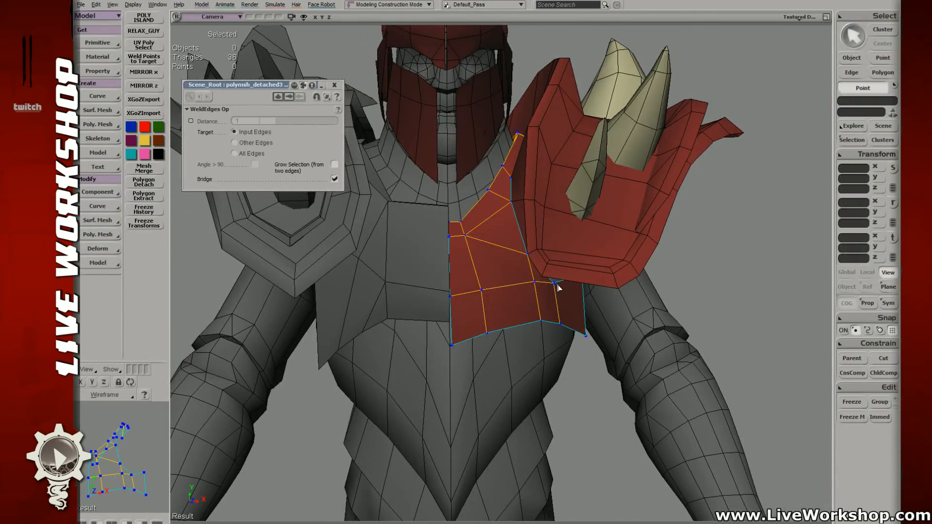
# - Adjust the chest plate's outer upper and lower points under the shoulder pad so that the band wraps around the ribs
pyautogui.moveTo(554, 283); pyautogui.dragTo(552, 281)
pyautogui.moveTo(567, 278); pyautogui.dragTo(589, 297, button='right')
pyautogui.moveTo(584, 293); pyautogui.dragTo(558, 281)
pyautogui.moveTo(561, 329); pyautogui.dragTo(565, 324)
pyautogui.moveTo(569, 309); pyautogui.dragTo(563, 272, button='right')
pyautogui.moveTo(598, 316); pyautogui.dragTo(573, 255, button='right')
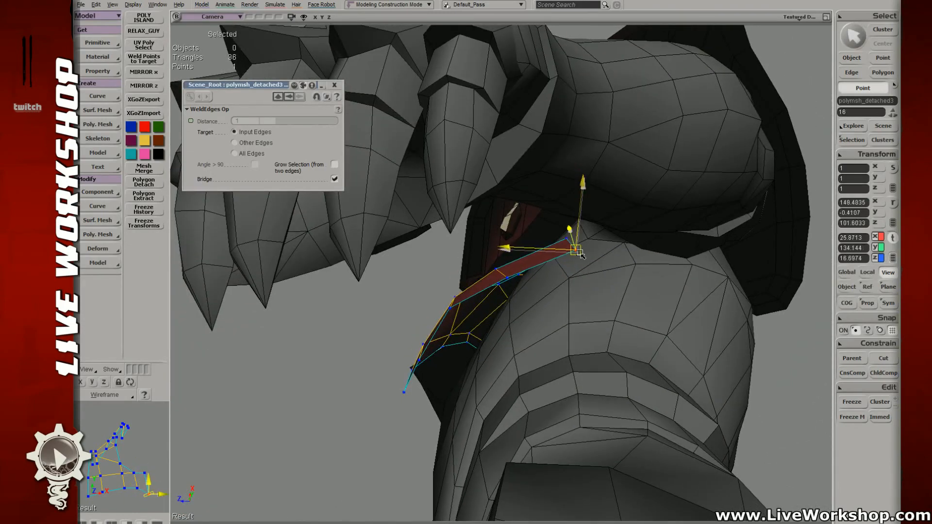
pyautogui.click(505, 274)
pyautogui.moveTo(556, 260); pyautogui.dragTo(456, 306, button='right')
# - Examine the chest plate band from the side and three-quarter angles, closing the weld settings and leaving point editing
pyautogui.moveTo(565, 294); pyautogui.dragTo(438, 256, button='right')
pyautogui.moveTo(502, 104); pyautogui.dragTo(484, 107, button='right')
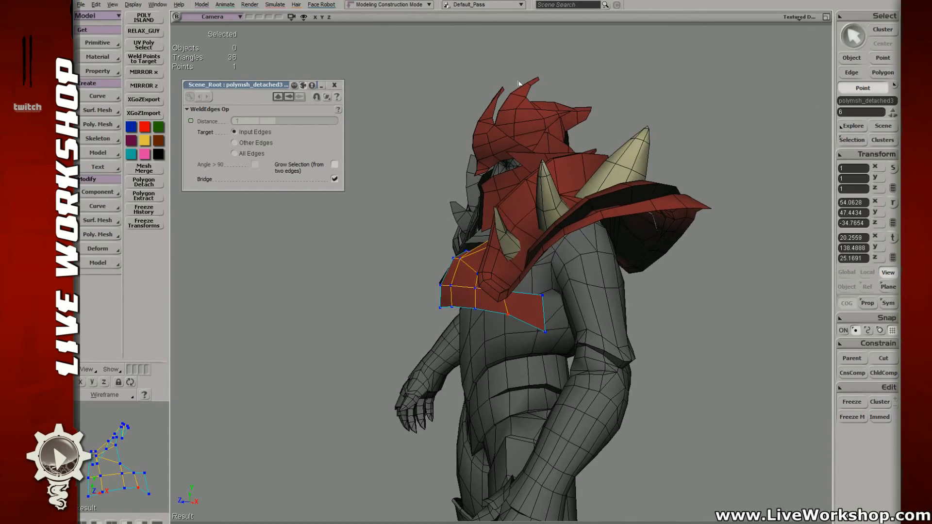
pyautogui.moveTo(503, 173); pyautogui.dragTo(494, 214)
pyautogui.moveTo(537, 204); pyautogui.dragTo(450, 151, button='middle')
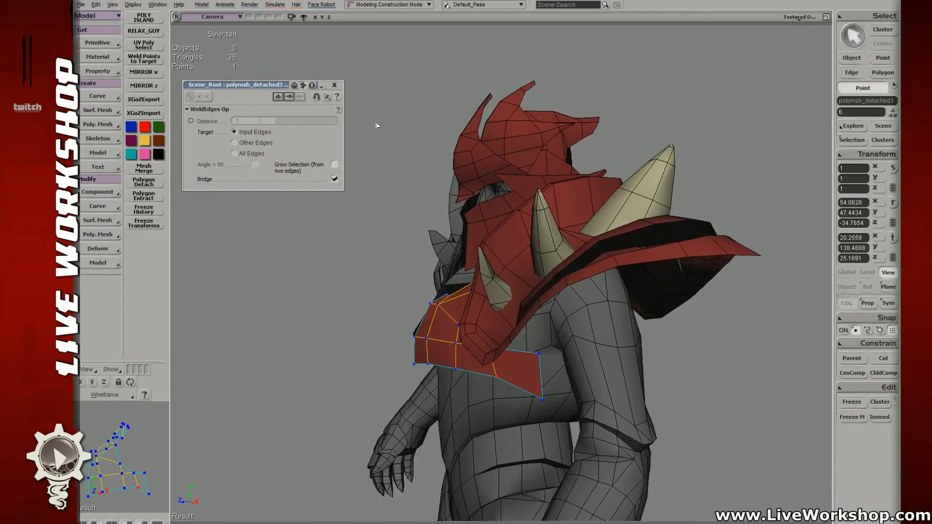
pyautogui.click(334, 85)
pyautogui.press('space')
pyautogui.moveTo(366, 155); pyautogui.dragTo(348, 248, button='right')
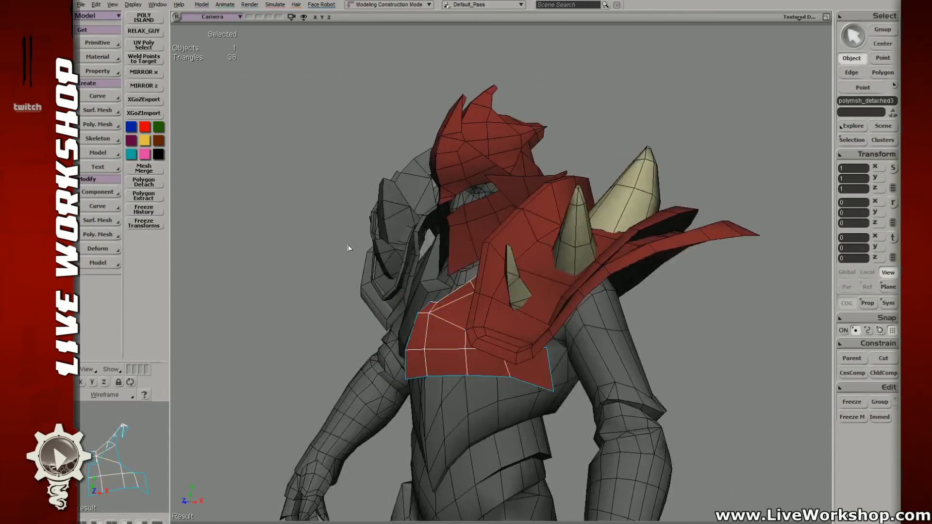
# - Select the neckline point between the chest plate's shoulder strip and centre corner, and nudge it to smooth the neckline
pyautogui.press('s')
pyautogui.moveTo(281, 245); pyautogui.dragTo(388, 252, button='right')
pyautogui.moveTo(500, 286); pyautogui.dragTo(481, 256, button='middle')
pyautogui.press('t')
pyautogui.click(476, 249)
pyautogui.press('v')
pyautogui.press('s')
pyautogui.moveTo(479, 251)
pyautogui.mouseDown(button='right')
pyautogui.moveTo(487, 244)
pyautogui.moveTo(538, 257)
pyautogui.moveTo(477, 251)
pyautogui.mouseUp(button='right')
pyautogui.moveTo(475, 250); pyautogui.dragTo(476, 252)
pyautogui.press('s')
pyautogui.moveTo(476, 252); pyautogui.dragTo(428, 238, button='right')
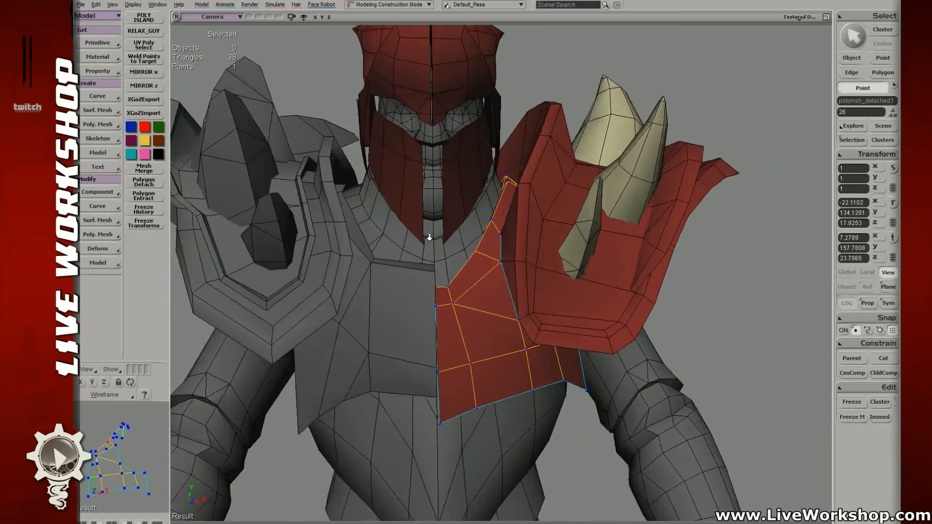
# - Deselect the chest plate and examine the full character's armour silhouette from the front
pyautogui.moveTo(428, 237); pyautogui.dragTo(478, 256, button='middle')
pyautogui.press('space')
pyautogui.click(706, 306)
pyautogui.moveTo(706, 305); pyautogui.dragTo(447, 198, button='middle')
pyautogui.moveTo(448, 198); pyautogui.dragTo(527, 246, button='right')
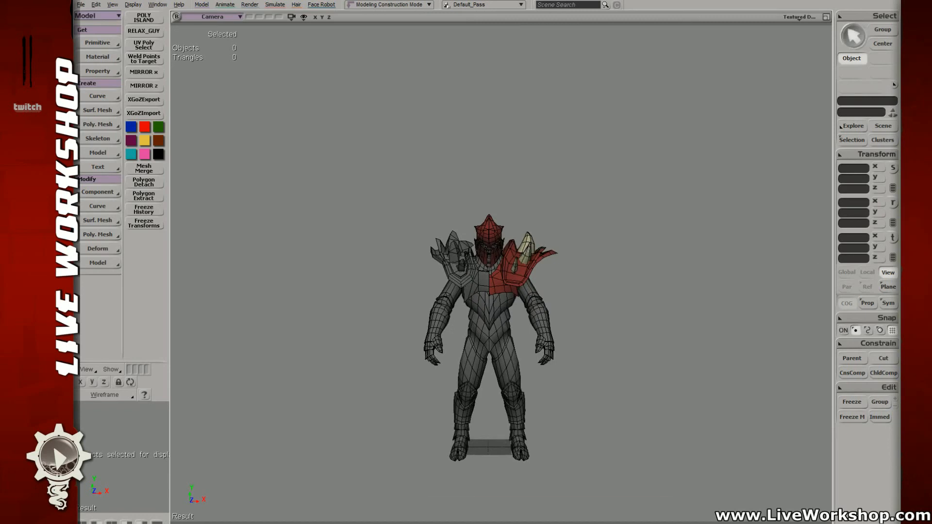
pyautogui.moveTo(600, 249); pyautogui.dragTo(796, 335, button='middle')
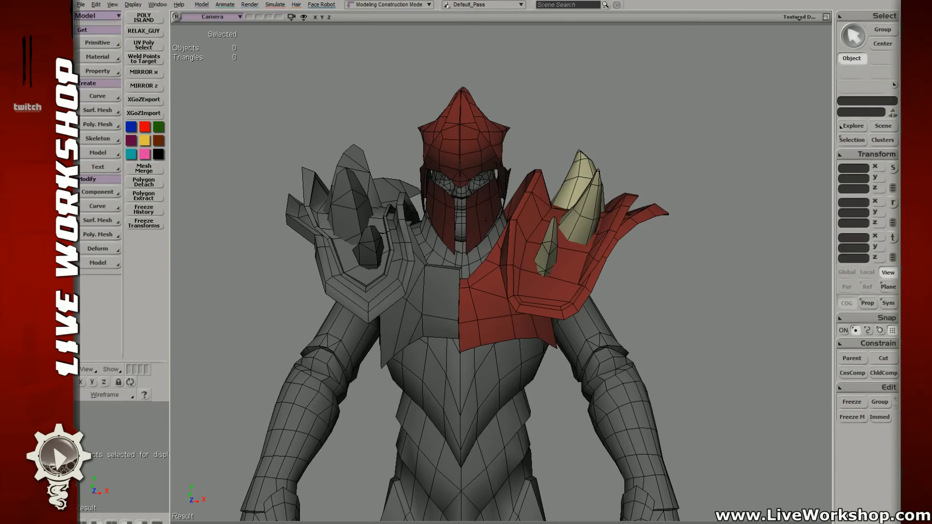
# - Nudge the vertical edge on the outer raised plate of the red shoulder armour to refine its contour
pyautogui.moveTo(684, 282); pyautogui.dragTo(595, 222, button='middle')
pyautogui.scroll(3, 582, 267)
pyautogui.press('e')
pyautogui.click(592, 219)
pyautogui.press('v')
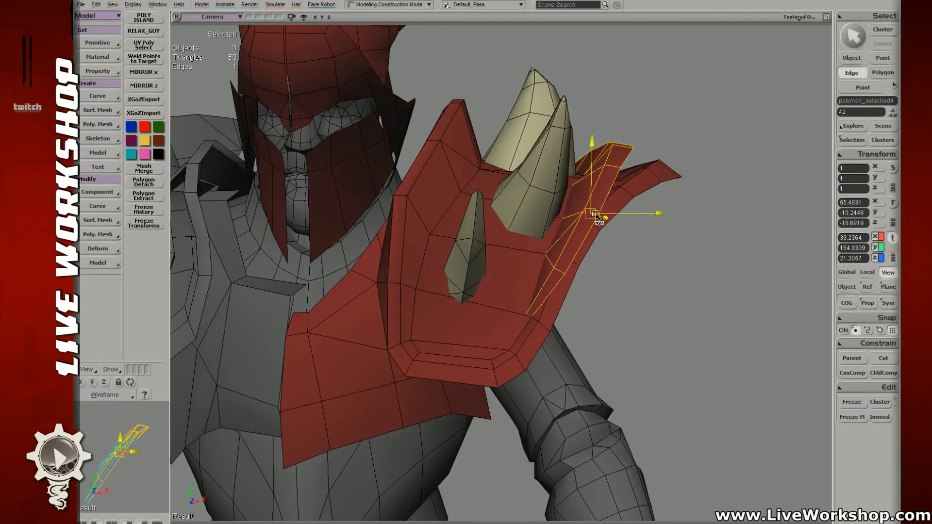
pyautogui.moveTo(596, 216); pyautogui.dragTo(597, 217)
pyautogui.press('t')
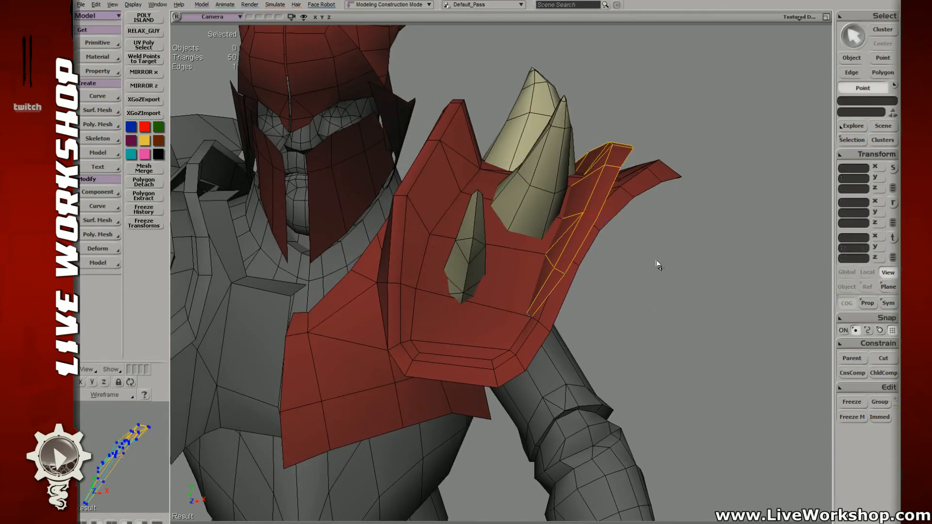
# - Examine the shoulder armour from three-quarter and front angles after leaving component editing
pyautogui.press('space')
pyautogui.moveTo(658, 264); pyautogui.dragTo(490, 227, button='middle')
pyautogui.moveTo(490, 227); pyautogui.dragTo(545, 243, button='right')
pyautogui.moveTo(545, 243); pyautogui.dragTo(487, 208, button='middle')
pyautogui.moveTo(488, 208); pyautogui.dragTo(580, 290, button='right')
pyautogui.moveTo(579, 289); pyautogui.dragTo(578, 233, button='middle')
pyautogui.press('t')
pyautogui.moveTo(562, 241)
pyautogui.mouseDown(button='right')
pyautogui.moveTo(522, 292)
pyautogui.moveTo(564, 253)
pyautogui.mouseUp(button='right')
pyautogui.moveTo(564, 254); pyautogui.dragTo(516, 245, button='middle')
pyautogui.moveTo(516, 246); pyautogui.dragTo(480, 249, button='right')
pyautogui.press('space')
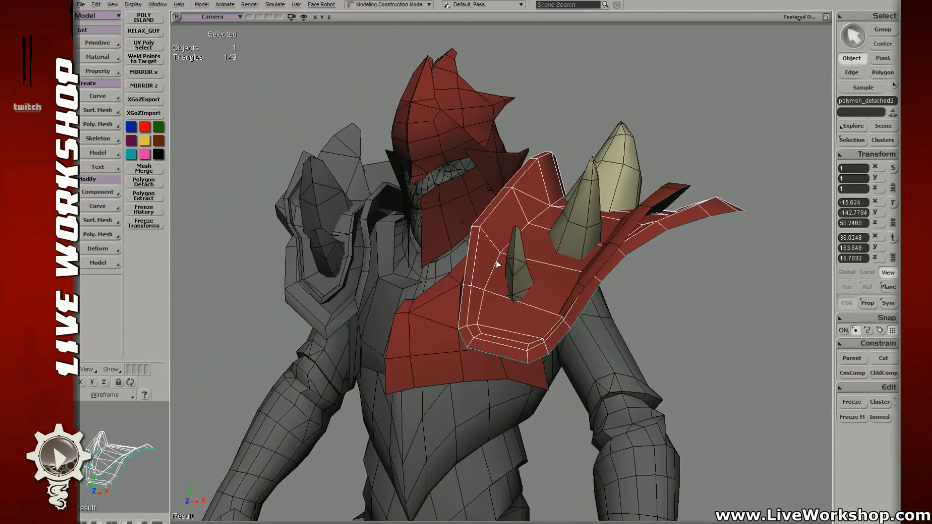
# - Reposition the inner front rim edge and its points on the main shoulder pad, beside the smallest spike
pyautogui.click(495, 262)
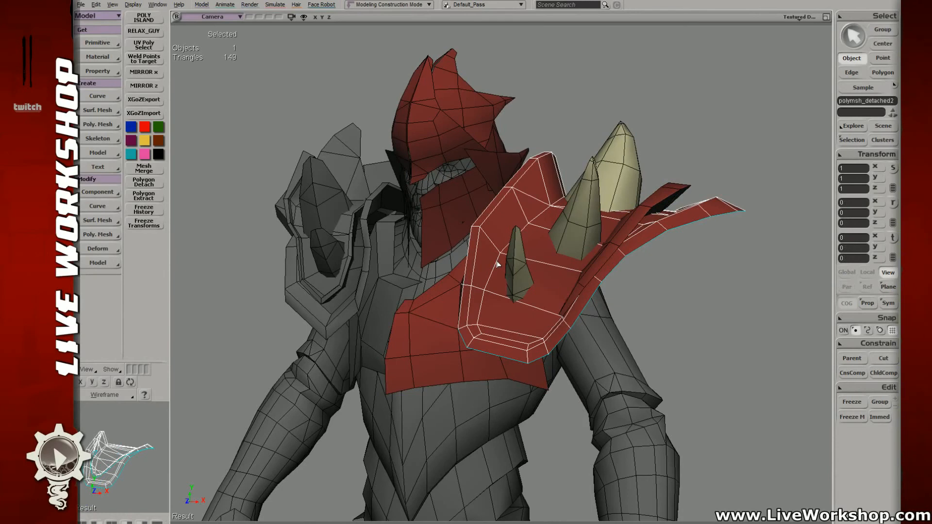
pyautogui.moveTo(503, 266); pyautogui.dragTo(451, 272, button='right')
pyautogui.press('e')
pyautogui.click(461, 277)
pyautogui.press('v')
pyautogui.press('v')
pyautogui.moveTo(450, 272); pyautogui.dragTo(447, 268)
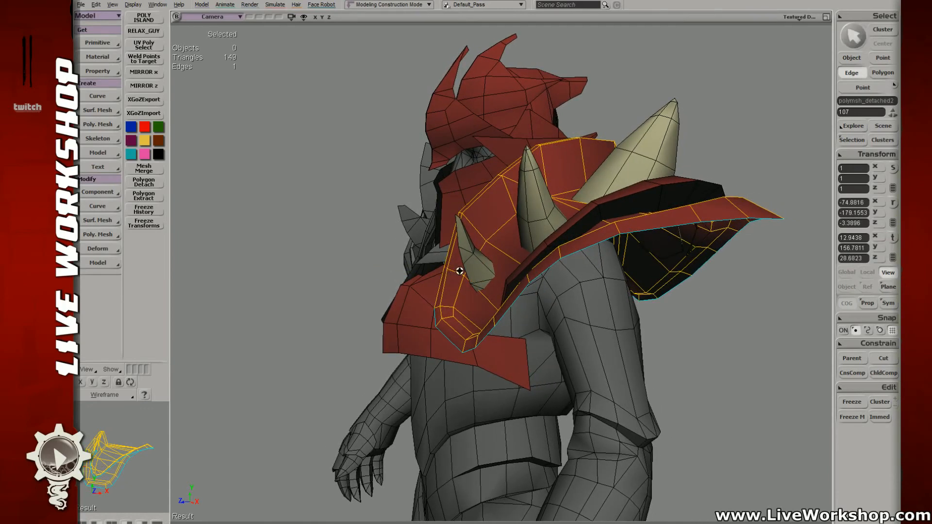
pyautogui.moveTo(459, 271); pyautogui.dragTo(446, 270, button='right')
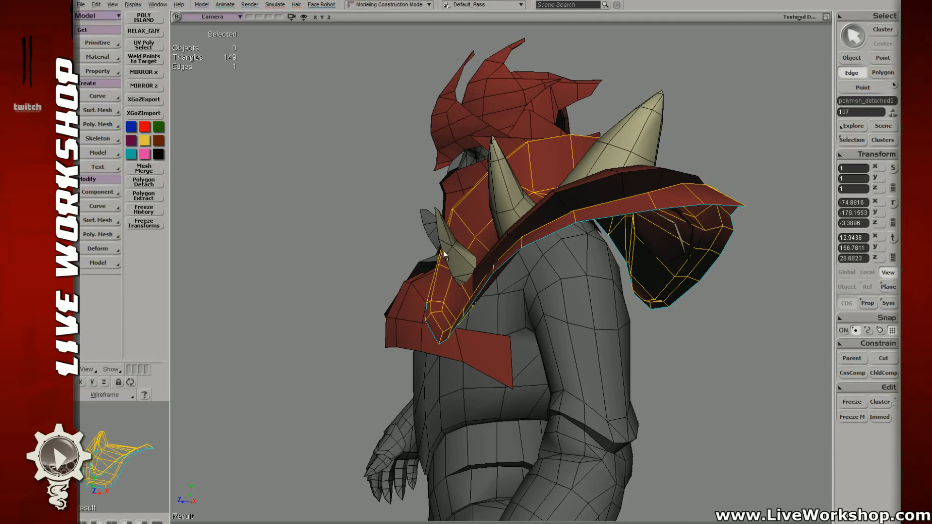
pyautogui.press('t')
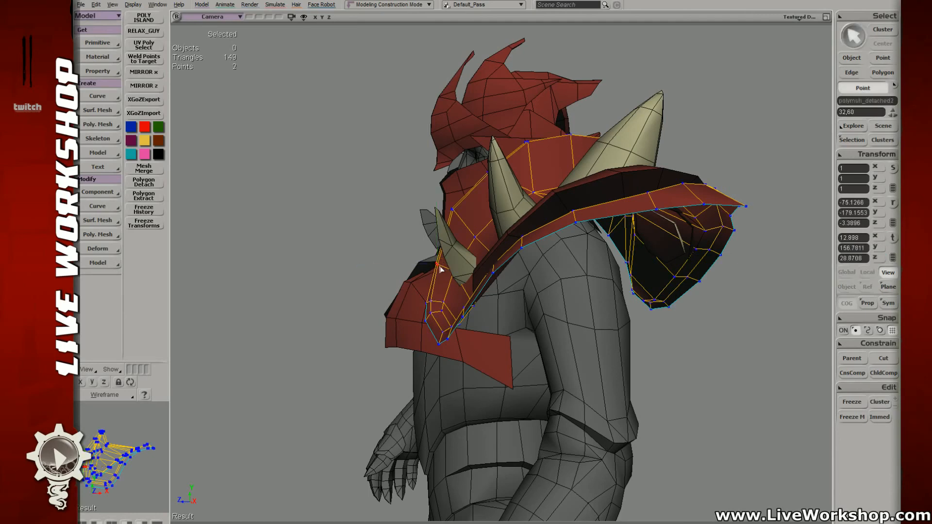
pyautogui.press('v')
# - Rotate the shoulder pad's upper inner rim edge slightly, using the COG pivot
pyautogui.press('space')
pyautogui.moveTo(470, 234); pyautogui.dragTo(541, 220)
pyautogui.press('e')
pyautogui.click(533, 217)
pyautogui.press('v')
pyautogui.press('c')
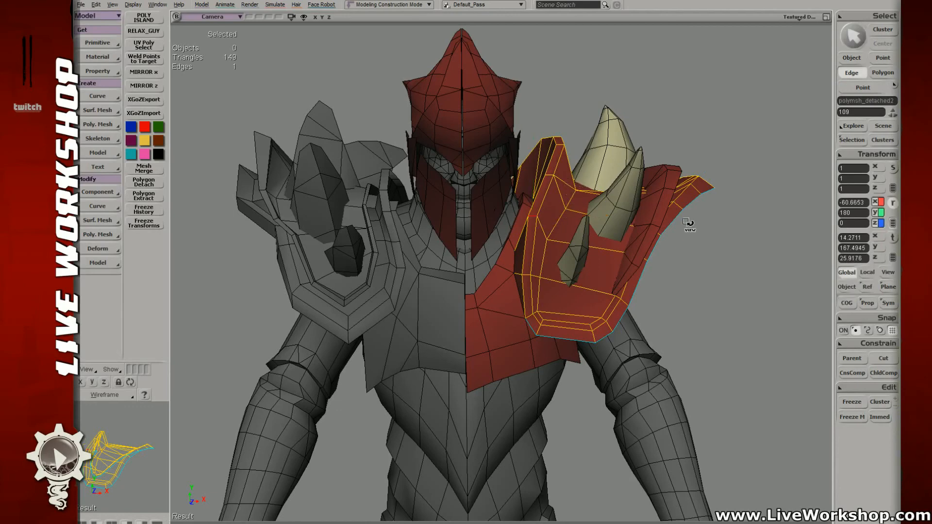
pyautogui.click(851, 306)
pyautogui.moveTo(588, 188); pyautogui.dragTo(582, 174)
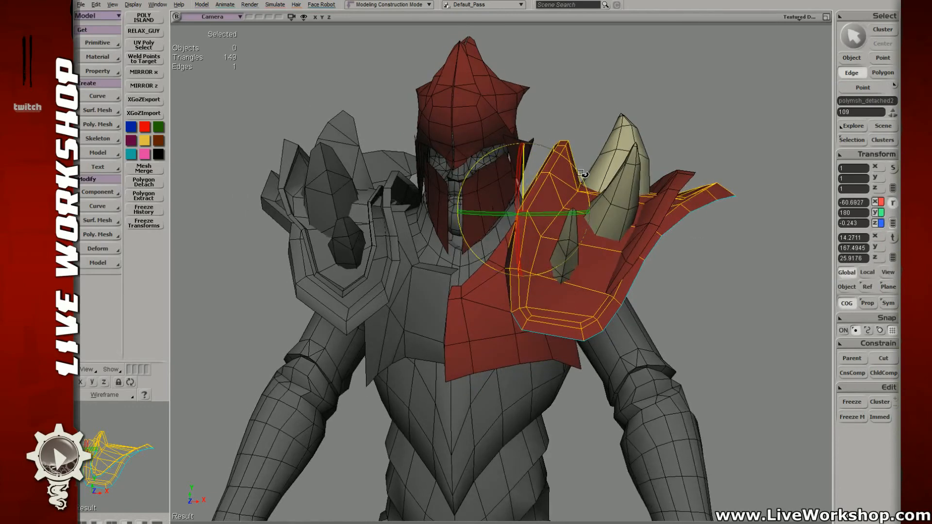
# - Adjust the shoulder pad's upper inner corner point to smooth the bend of the raised rim
pyautogui.press('t')
pyautogui.click(526, 212)
pyautogui.moveTo(540, 217); pyautogui.dragTo(483, 222)
pyautogui.press('v')
pyautogui.press('t')
pyautogui.click(320, 179)
pyautogui.press('s')
pyautogui.moveTo(320, 179); pyautogui.dragTo(534, 235, button='right')
pyautogui.click(520, 235)
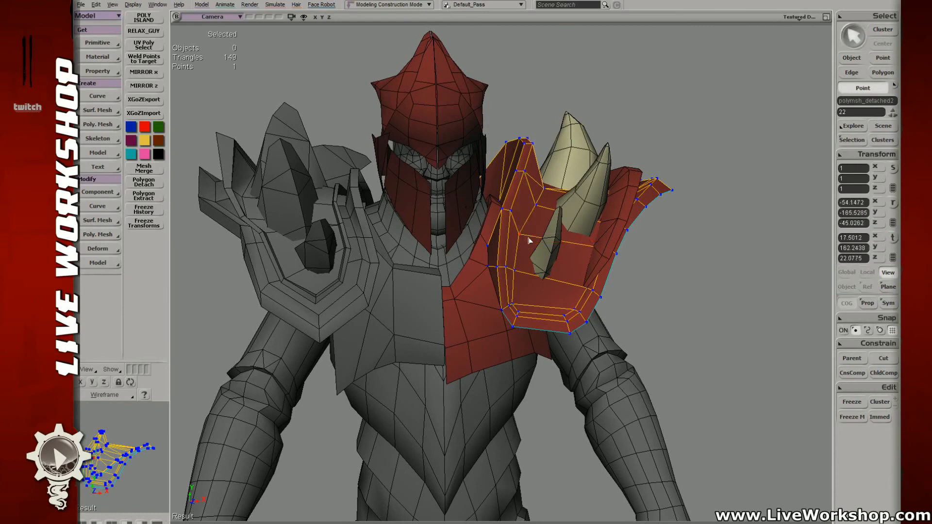
# - Nudge the point on the pad's recessed face, between the inner rim and the middle spike, slightly lower
pyautogui.click(537, 206)
pyautogui.press('v')
pyautogui.moveTo(538, 207); pyautogui.dragTo(537, 206)
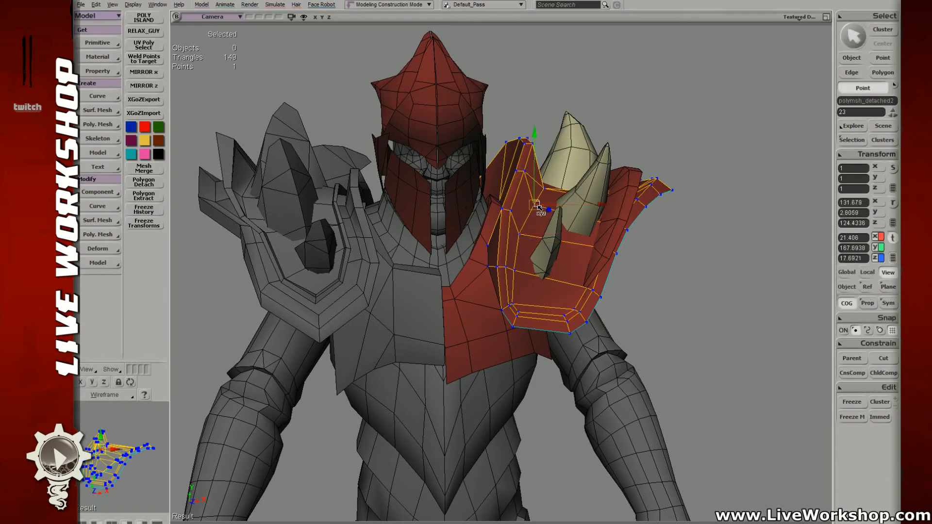
pyautogui.press('s')
pyautogui.moveTo(542, 211); pyautogui.dragTo(539, 212, button='right')
pyautogui.press('v')
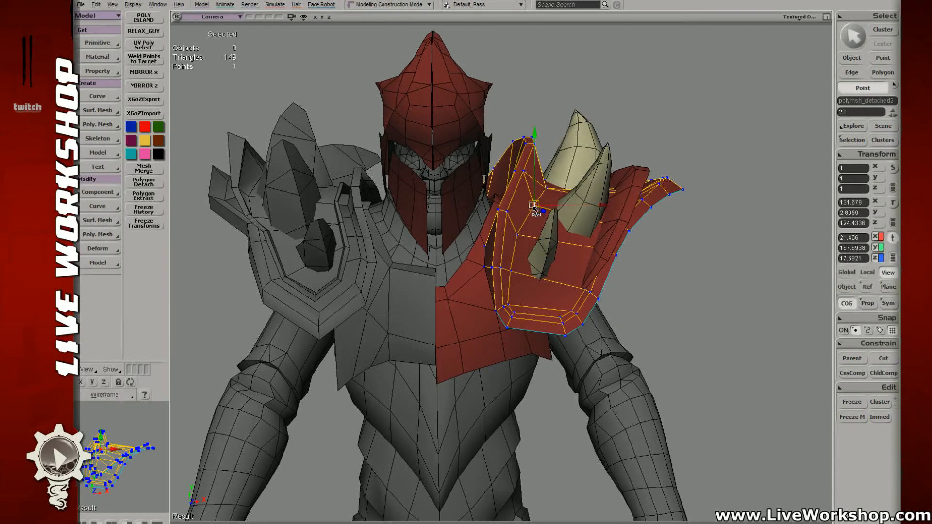
pyautogui.moveTo(535, 203); pyautogui.dragTo(534, 209)
pyautogui.press('t')
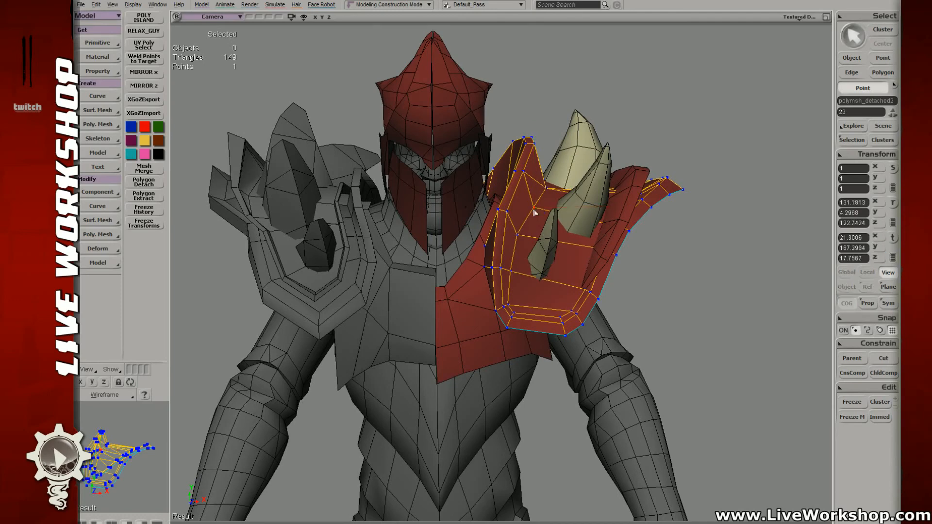
# - Nudge the points along the inside of the pad's inner rim, next to the smallest spike
pyautogui.click(519, 235)
pyautogui.moveTo(515, 261); pyautogui.dragTo(518, 262, button='right')
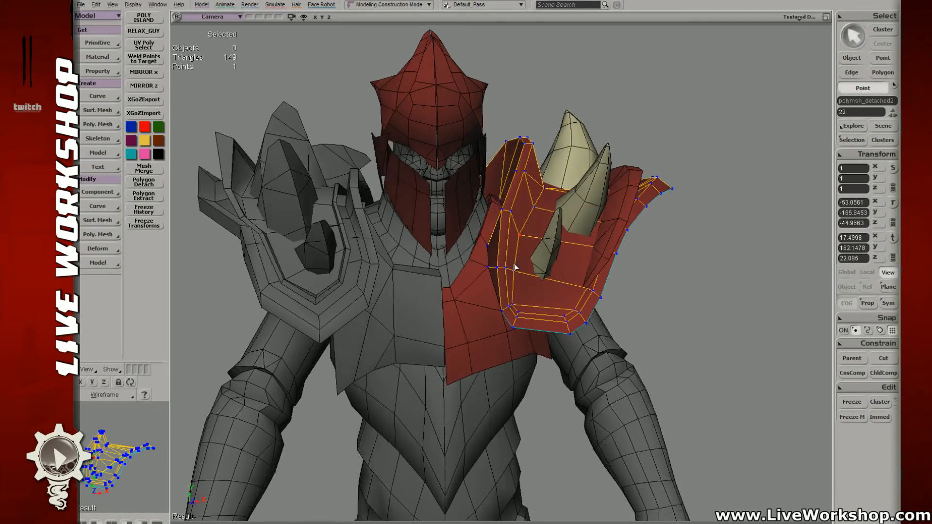
pyautogui.click(514, 269)
pyautogui.press('v')
pyautogui.moveTo(518, 271); pyautogui.dragTo(516, 269)
pyautogui.press('e')
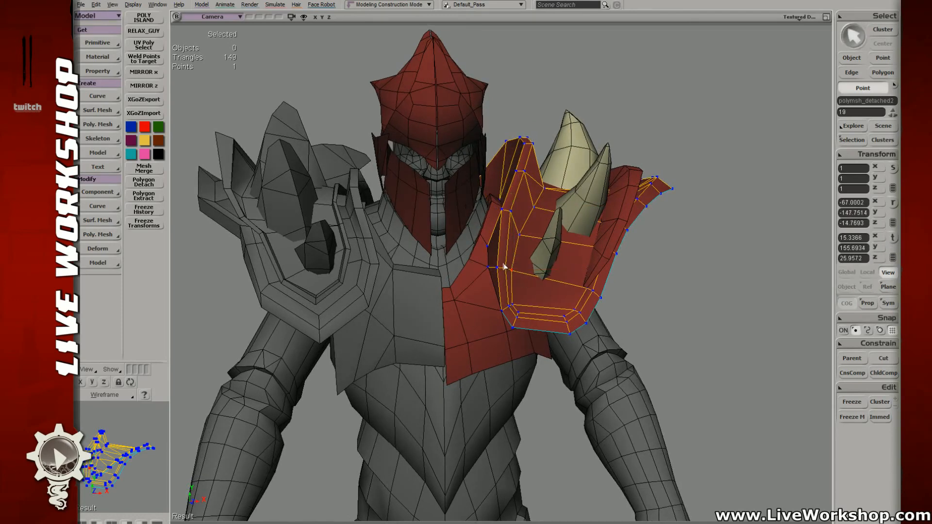
# - Shift the short edge across the shoulder pad's inner rim slightly outward to even the bevel
pyautogui.click(508, 270)
pyautogui.press('v')
pyautogui.moveTo(508, 270); pyautogui.dragTo(504, 268, button='right')
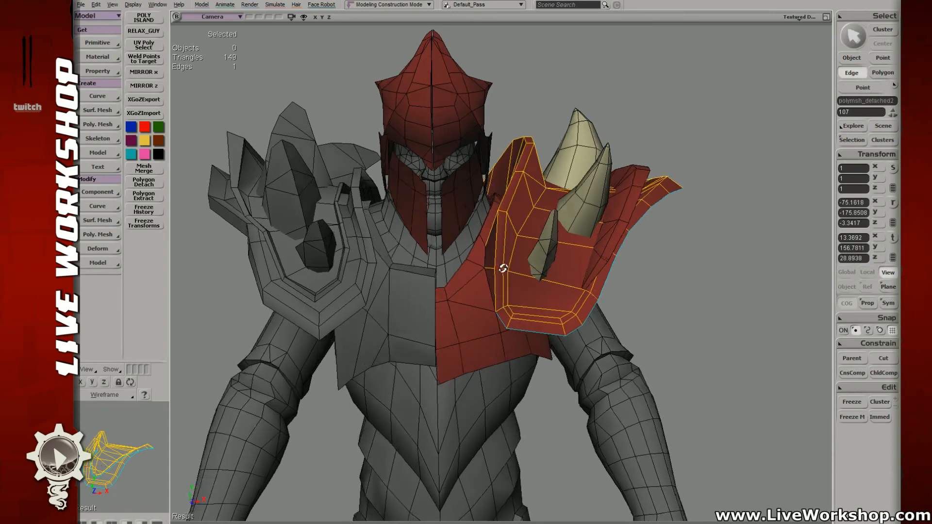
pyautogui.press('v')
pyautogui.moveTo(503, 270); pyautogui.dragTo(504, 271)
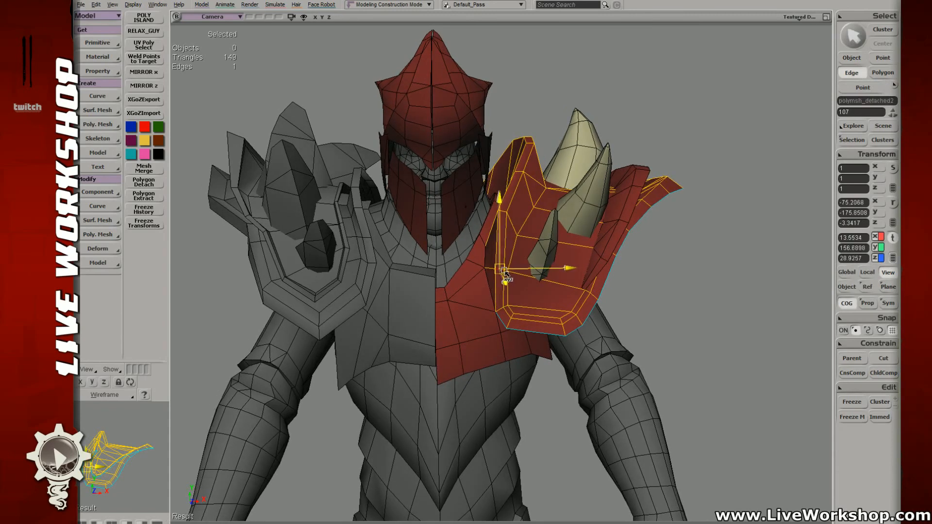
# - Fine-tune the two points on the recessed side of the pad's inner rim so its line runs straighter
pyautogui.press('t')
pyautogui.click(511, 272)
pyautogui.press('v')
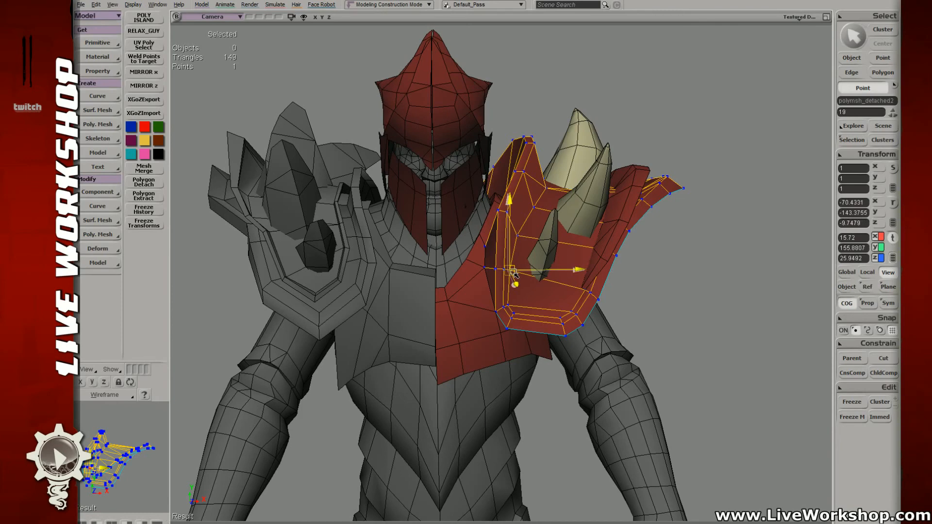
pyautogui.click(518, 236)
pyautogui.press('s')
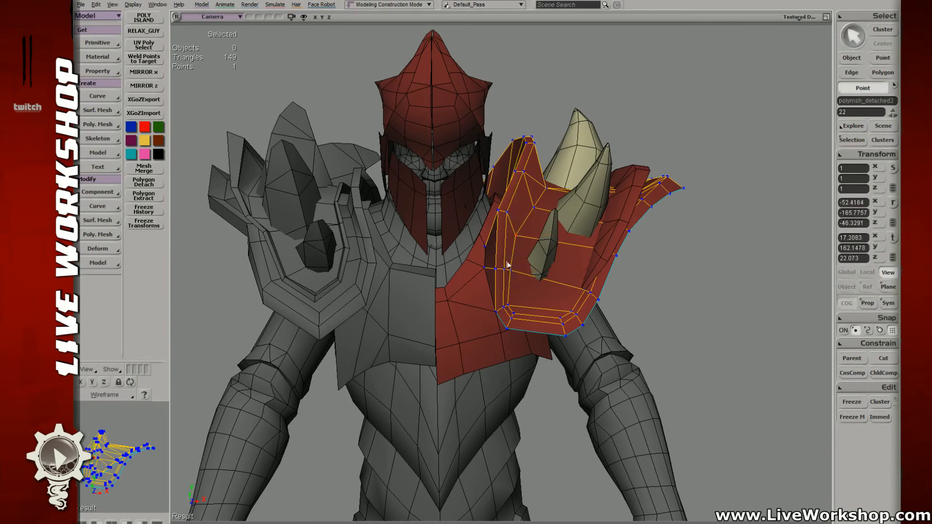
# - Leave point editing and examine the whole character's armour silhouette from elevated front and three-quarter angles
pyautogui.moveTo(507, 264); pyautogui.dragTo(281, 218, button='right')
pyautogui.moveTo(281, 219); pyautogui.dragTo(563, 260, button='middle')
pyautogui.press('space')
pyautogui.click(563, 260)
pyautogui.press('s')
pyautogui.moveTo(466, 226); pyautogui.dragTo(514, 226, button='middle')
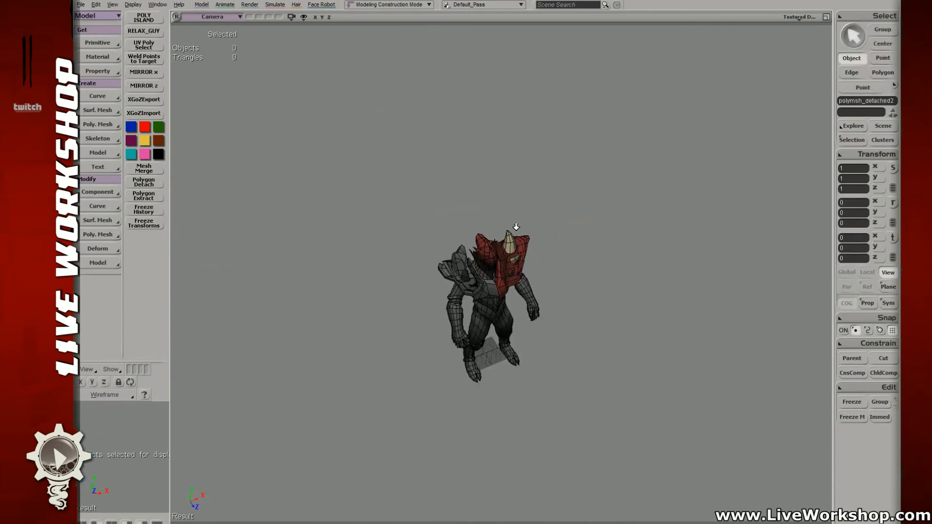
pyautogui.moveTo(514, 226); pyautogui.dragTo(466, 227, button='right')
pyautogui.moveTo(623, 270); pyautogui.dragTo(515, 284, button='middle')
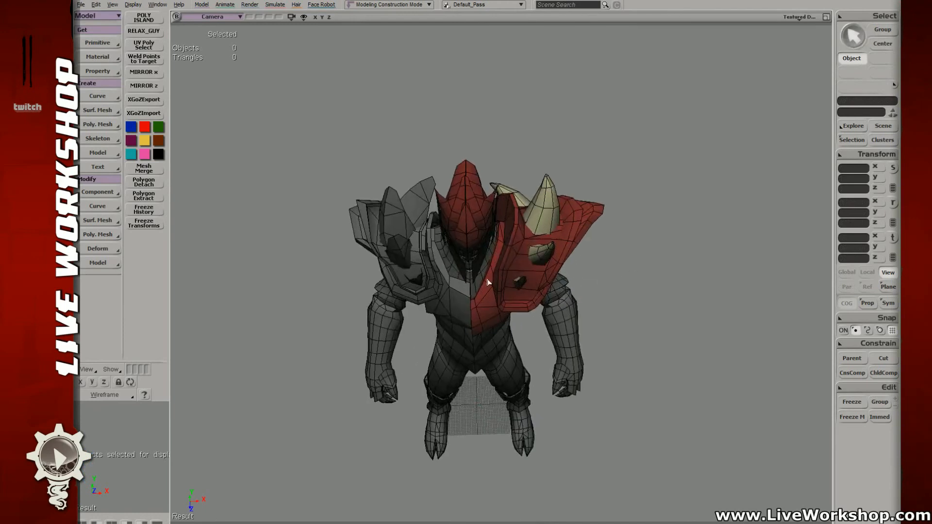
pyautogui.press('s')
pyautogui.moveTo(488, 281)
pyautogui.mouseDown(button='right')
pyautogui.moveTo(506, 327)
pyautogui.moveTo(499, 291)
pyautogui.mouseUp(button='right')
pyautogui.moveTo(500, 291); pyautogui.dragTo(501, 305, button='middle')
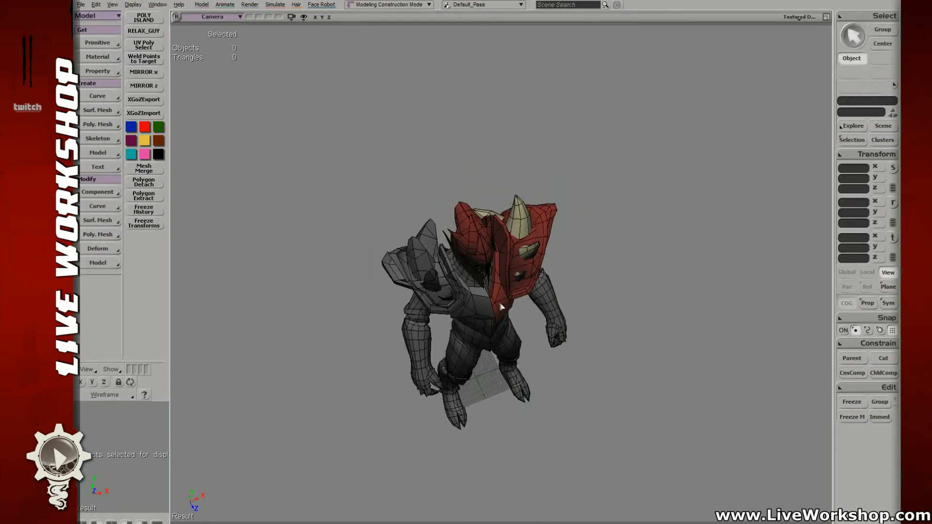
pyautogui.press('s')
pyautogui.moveTo(502, 307); pyautogui.dragTo(489, 297, button='right')
pyautogui.moveTo(516, 325); pyautogui.dragTo(490, 323, button='right')
pyautogui.moveTo(491, 323); pyautogui.dragTo(558, 337, button='middle')
# - Examine from above how the red chest plate fits against the shoulder pad
pyautogui.click(503, 327)
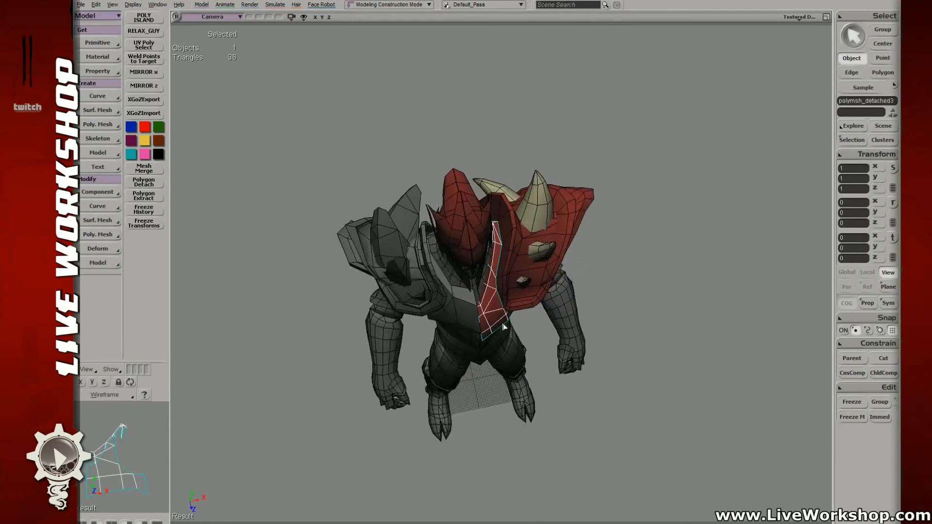
pyautogui.moveTo(505, 286); pyautogui.dragTo(509, 291)
pyautogui.press('s')
pyautogui.moveTo(507, 290); pyautogui.dragTo(514, 293, button='middle')
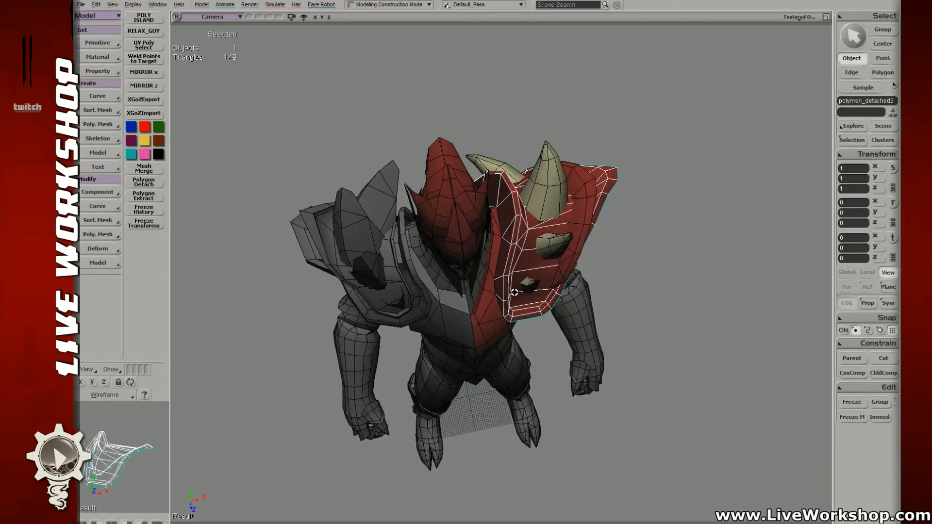
pyautogui.moveTo(514, 293); pyautogui.dragTo(545, 285)
pyautogui.moveTo(545, 285); pyautogui.dragTo(521, 270, button='middle')
pyautogui.moveTo(521, 270); pyautogui.dragTo(530, 213)
pyautogui.moveTo(530, 213); pyautogui.dragTo(493, 262, button='middle')
# - Select the chest plate's neckline point near the centre corner and pull it forward to round the chest
pyautogui.click(493, 262)
pyautogui.press('t')
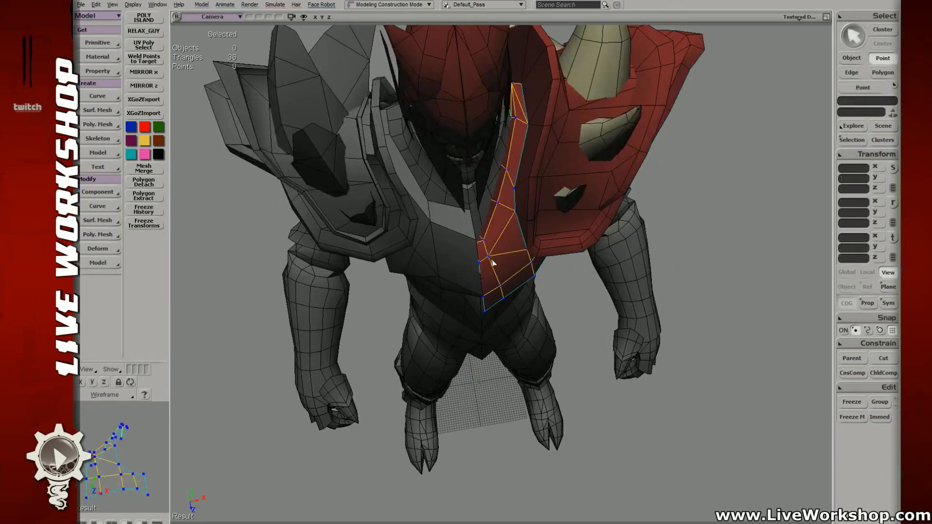
pyautogui.press('m')
pyautogui.click(492, 257)
pyautogui.press('s')
pyautogui.moveTo(506, 256); pyautogui.dragTo(503, 283, button='right')
pyautogui.press('v')
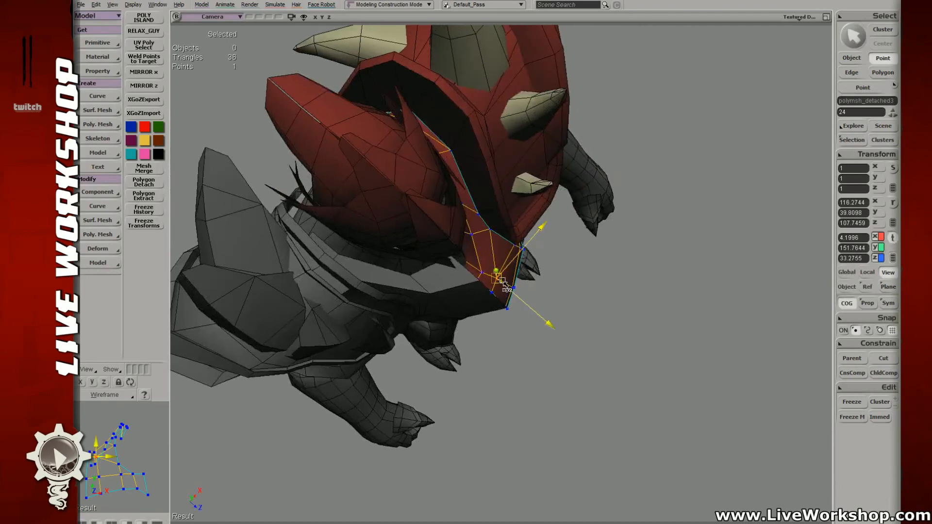
pyautogui.press('t')
pyautogui.moveTo(508, 284)
pyautogui.mouseDown()
pyautogui.moveTo(523, 292)
pyautogui.moveTo(516, 287)
pyautogui.mouseUp()
pyautogui.press('t')
pyautogui.press('s')
pyautogui.moveTo(503, 285); pyautogui.dragTo(674, 231, button='right')
pyautogui.click(695, 238)
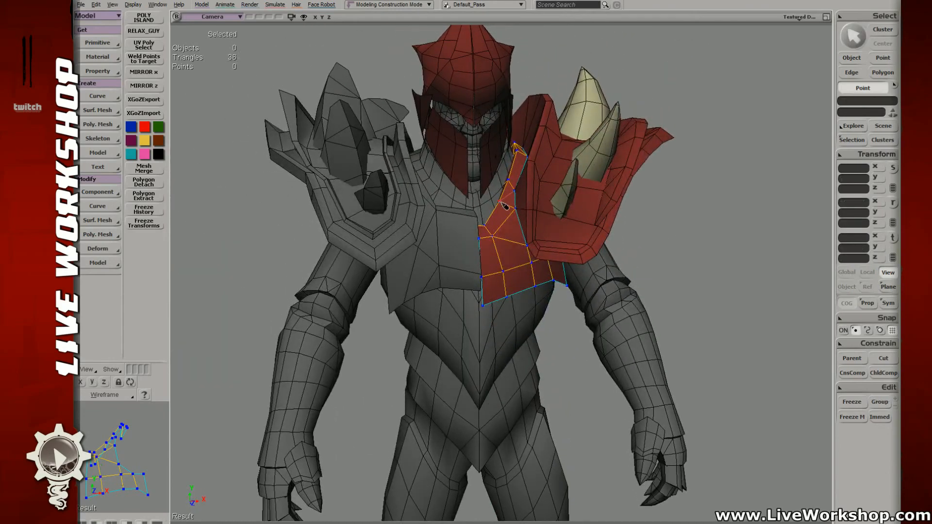
# - Leave point editing on the chest plate and save the scene
pyautogui.press('space')
pyautogui.hotkey('ctrl', 's')
pyautogui.press('s')
pyautogui.moveTo(526, 183); pyautogui.dragTo(626, 241, button='middle')
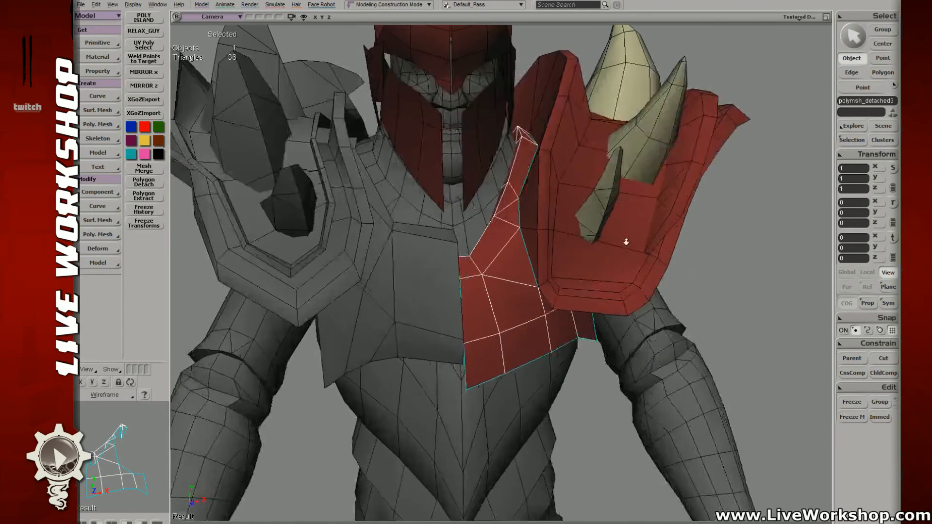
# - Try to move the chest plate's top centre neckline point, and undo the move
pyautogui.moveTo(626, 241); pyautogui.dragTo(532, 227, button='right')
pyautogui.press('t')
pyautogui.click(456, 223)
pyautogui.press('t')
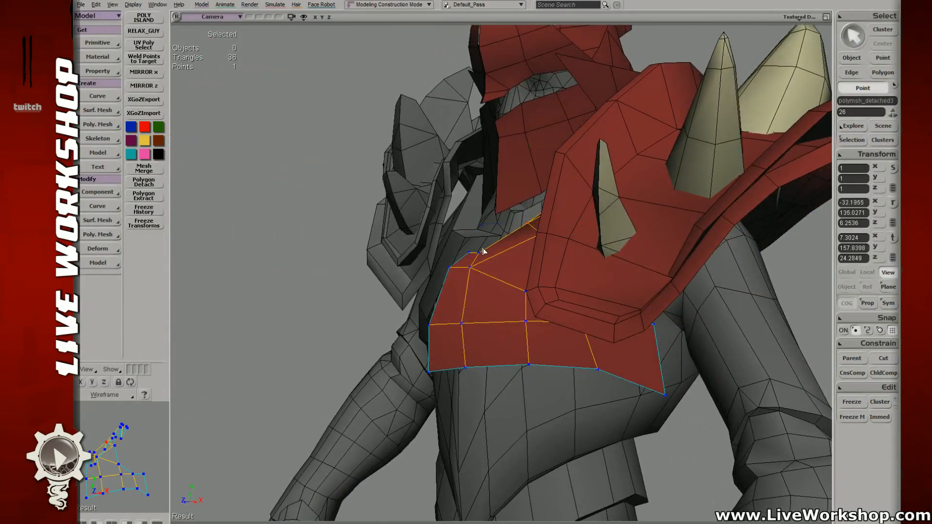
pyautogui.moveTo(475, 254)
pyautogui.mouseDown(button='right')
pyautogui.moveTo(505, 254)
pyautogui.moveTo(470, 247)
pyautogui.mouseUp(button='right')
pyautogui.press('v')
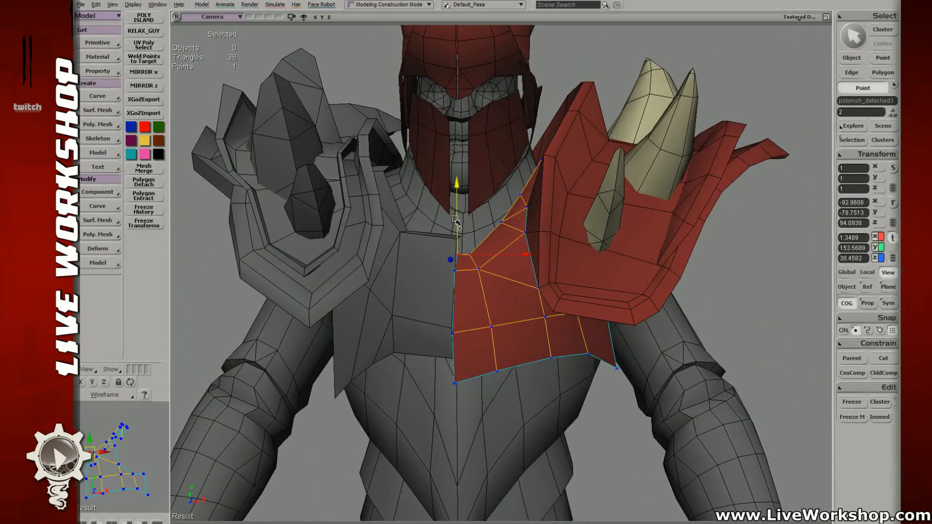
pyautogui.press('t')
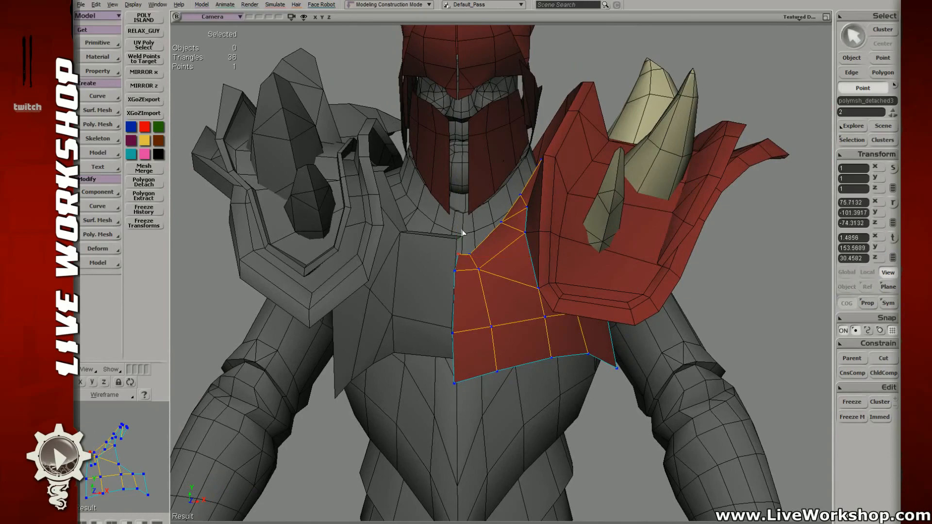
pyautogui.hotkey('ctrl', 'z')
# - Check the chest plate's centre neckline points in wireframe, and restore the textured display
pyautogui.press('v')
pyautogui.press('4')
pyautogui.moveTo(445, 251); pyautogui.dragTo(461, 254, button='right')
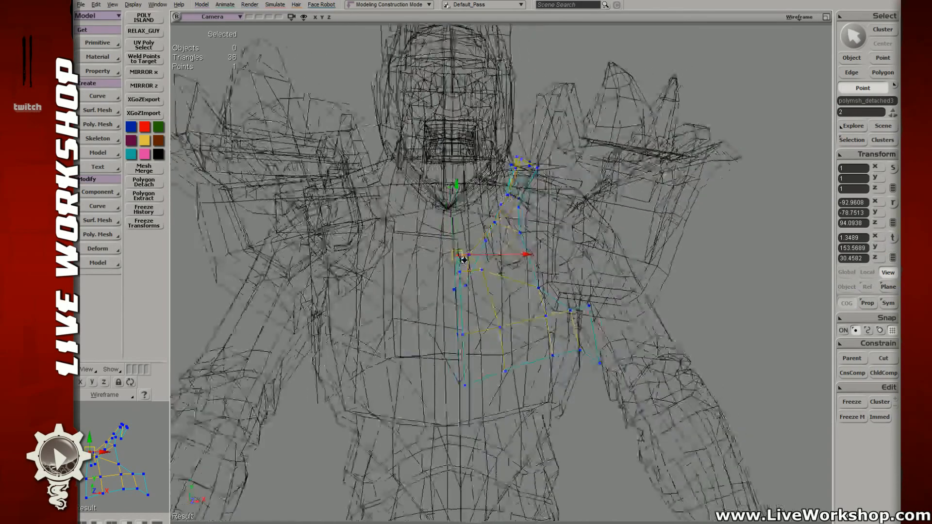
pyautogui.press('t')
pyautogui.press('6')
pyautogui.press('space')
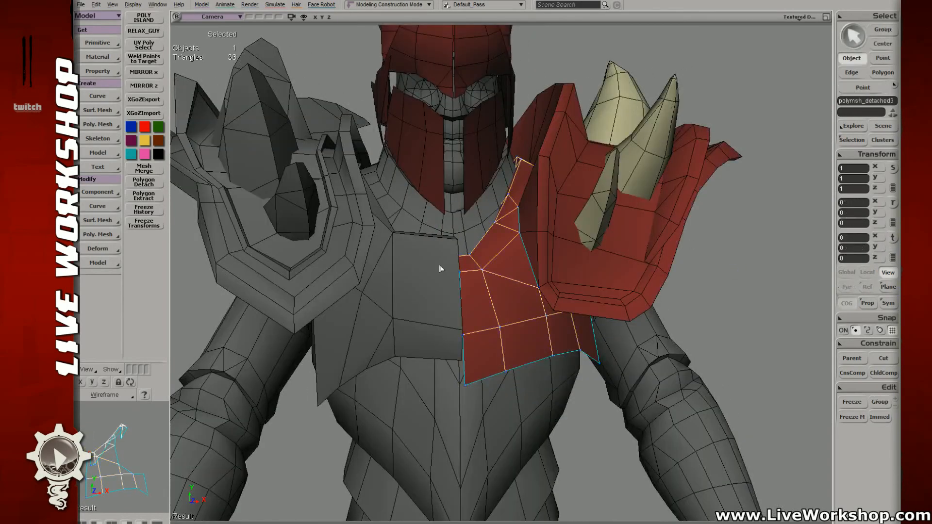
# - Extrude the chest plate's lower edge next to the centre line downward to extend the plate over the abdomen
pyautogui.moveTo(556, 249); pyautogui.dragTo(521, 243, button='middle')
pyautogui.press('space')
pyautogui.click(442, 259)
pyautogui.press('s')
pyautogui.moveTo(442, 258)
pyautogui.mouseDown(button='middle')
pyautogui.moveTo(348, 218)
pyautogui.moveTo(441, 267)
pyautogui.mouseUp(button='middle')
pyautogui.moveTo(441, 266); pyautogui.dragTo(414, 281, button='right')
pyautogui.moveTo(414, 281); pyautogui.dragTo(493, 289, button='middle')
pyautogui.press('e')
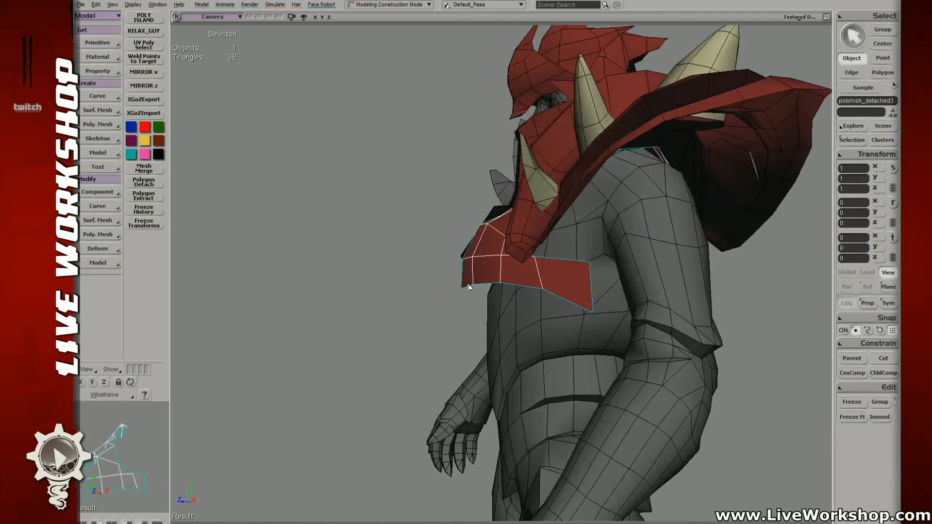
pyautogui.click(480, 284)
pyautogui.hotkey('ctrl', 'd')
pyautogui.moveTo(475, 292); pyautogui.dragTo(442, 303)
pyautogui.press('v')
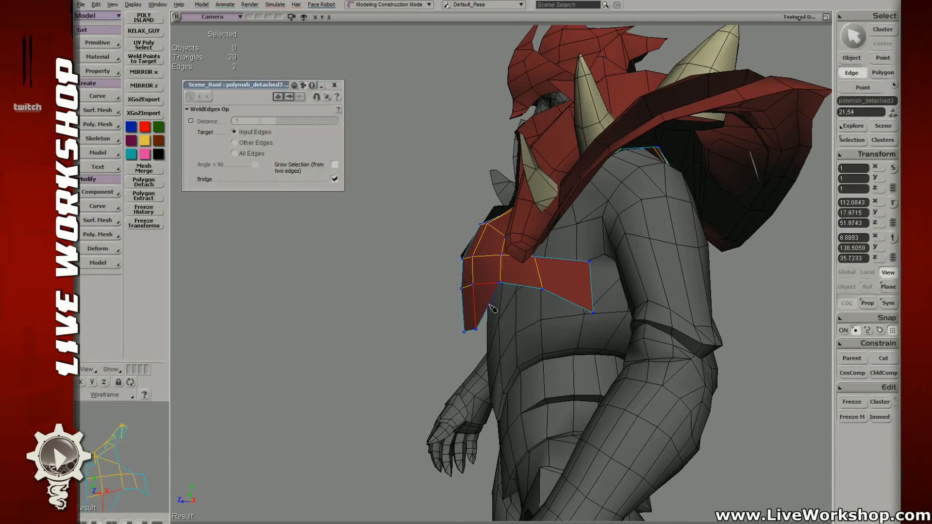
# - Add a point midway on the diagonal outer edge of the chest plate's lower extension and adjust its position to curve the edge
pyautogui.click(489, 305)
pyautogui.press('v')
pyautogui.moveTo(489, 304); pyautogui.dragTo(490, 297)
pyautogui.press('s')
pyautogui.moveTo(490, 297); pyautogui.dragTo(523, 301, button='right')
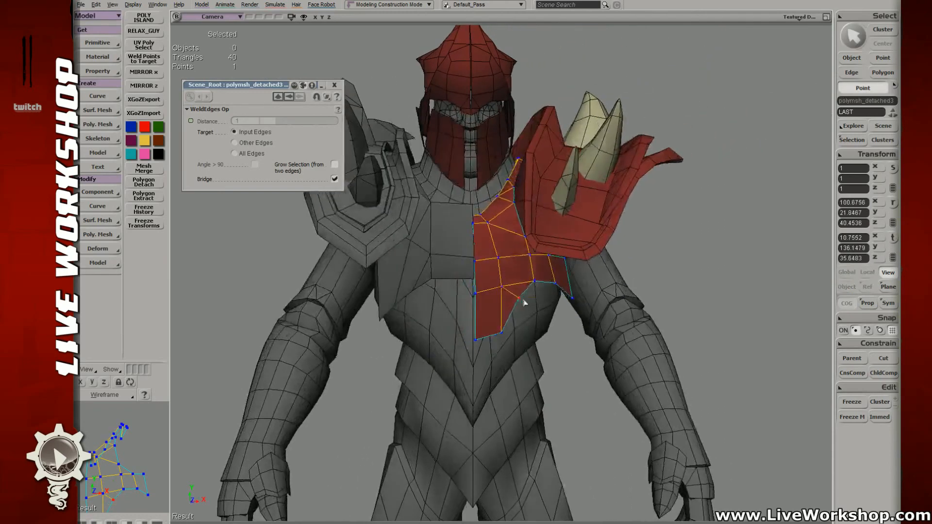
pyautogui.press('v')
pyautogui.moveTo(523, 300); pyautogui.dragTo(518, 301)
# - Narrow the chest plate's lower tip by moving its outer bottom point toward the centre line and shifting the diagonal edge's midpoint inward
pyautogui.click(503, 334)
pyautogui.press('v')
pyautogui.moveTo(504, 336); pyautogui.dragTo(499, 334)
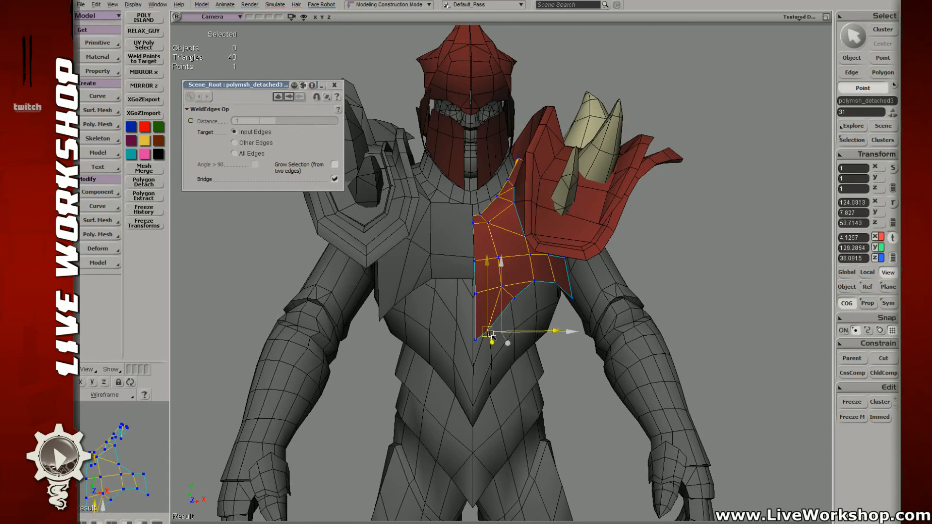
pyautogui.click(514, 299)
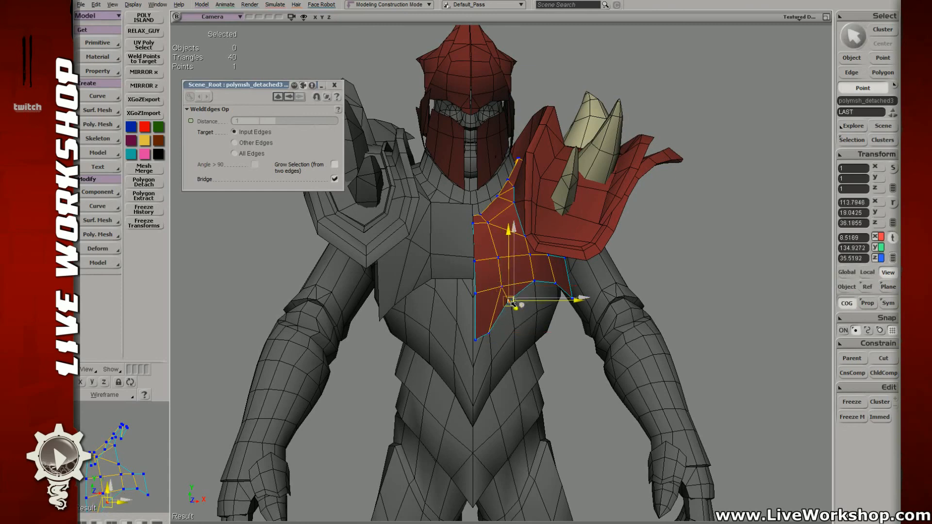
pyautogui.press('space')
pyautogui.click(579, 370)
pyautogui.press('a')
# - Adjust the chest plate's upper front points at and beside the centre line to refine its side profile
pyautogui.press('s')
pyautogui.moveTo(461, 214); pyautogui.dragTo(488, 279, button='right')
pyautogui.press('s')
pyautogui.moveTo(506, 270); pyautogui.dragTo(322, 228, button='middle')
pyautogui.moveTo(322, 228); pyautogui.dragTo(462, 260, button='right')
pyautogui.moveTo(461, 259); pyautogui.dragTo(503, 272, button='middle')
pyautogui.press('t')
pyautogui.moveTo(503, 272); pyautogui.dragTo(472, 239)
pyautogui.press('v')
pyautogui.press('t')
pyautogui.press('v')
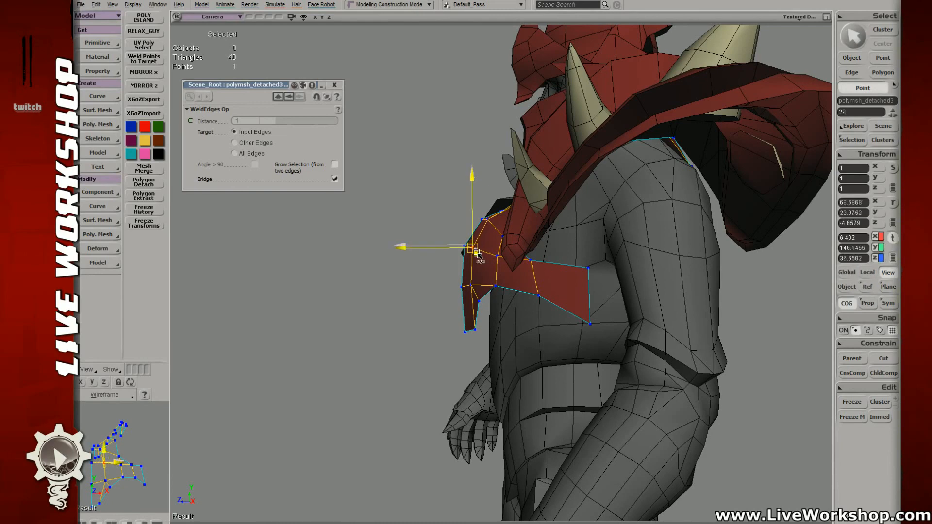
pyautogui.press('t')
pyautogui.keyDown('shift'); pyautogui.click(465, 248); pyautogui.keyUp('shift')
pyautogui.press('v')
pyautogui.press('t')
# - Move the two chest plate points at the base of the lower extension forward, away from the body
pyautogui.click(462, 281)
pyautogui.press('v')
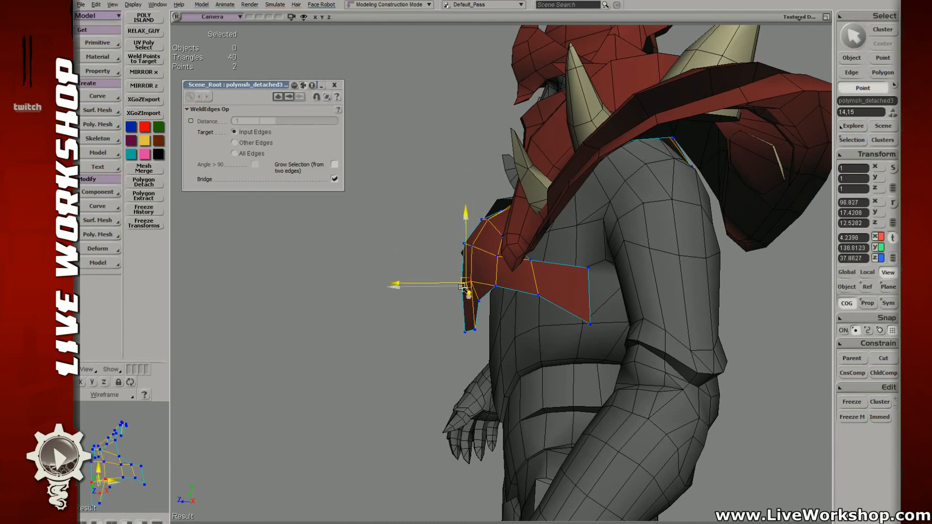
pyautogui.press('t')
pyautogui.press('v')
pyautogui.press('t')
pyautogui.keyDown('shift'); pyautogui.click(474, 285); pyautogui.keyUp('shift')
pyautogui.press('v')
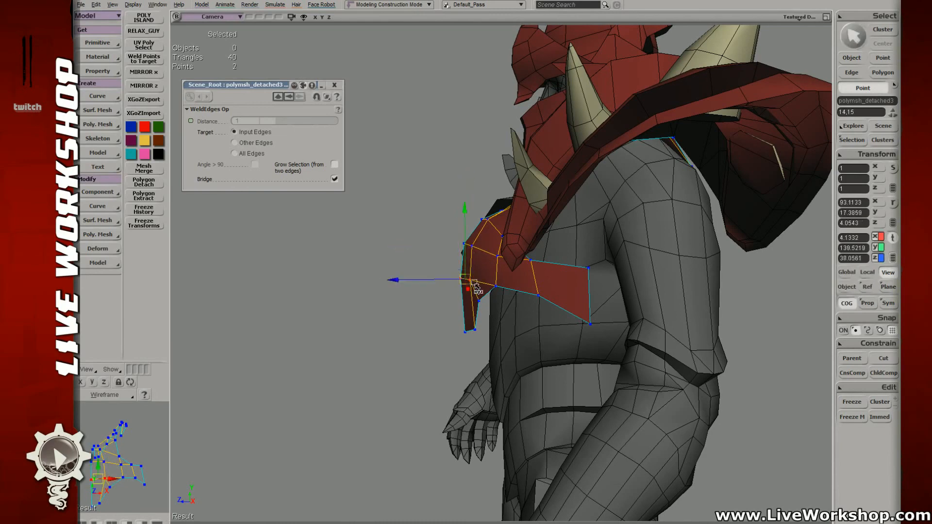
pyautogui.moveTo(435, 279); pyautogui.dragTo(437, 278)
pyautogui.press('t')
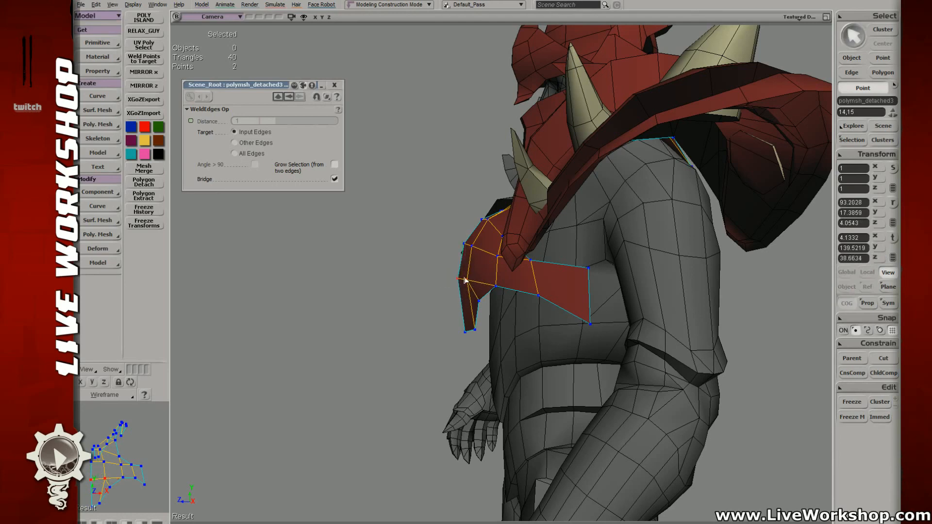
# - Fine-tune the inner point at the extension's base and the two bottom tip points to smooth the plate's side profile
pyautogui.click(466, 280)
pyautogui.press('v')
pyautogui.press('t')
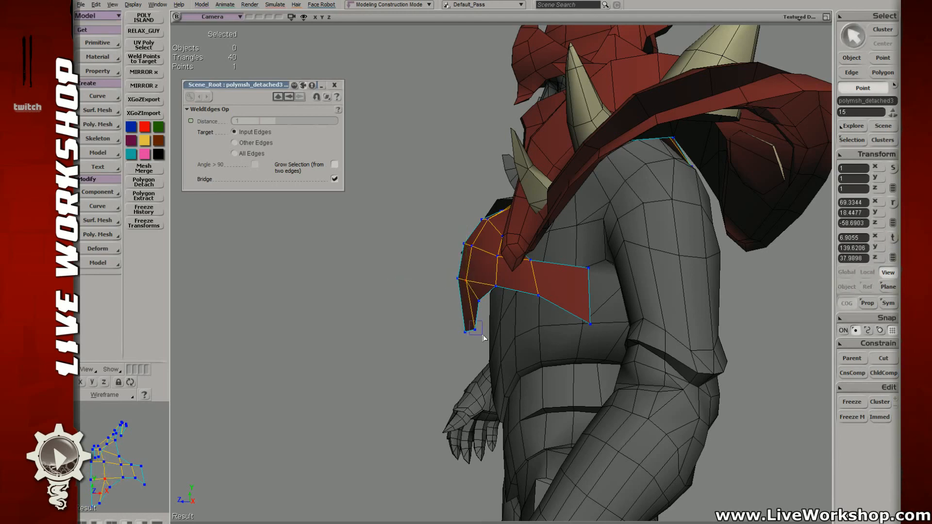
pyautogui.moveTo(483, 338); pyautogui.dragTo(483, 338)
pyautogui.press('v')
pyautogui.press('t')
pyautogui.press('v')
pyautogui.press('t')
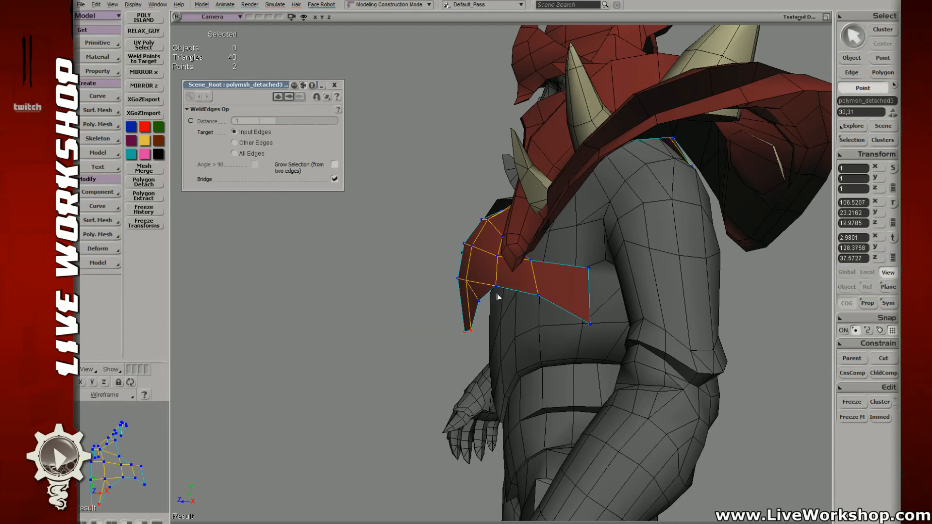
# - Raise the chest plate's lower outer corner point to level its bottom edge, and leave point editing
pyautogui.press('ctrl')
pyautogui.moveTo(552, 219); pyautogui.dragTo(572, 291)
pyautogui.click(512, 300)
pyautogui.moveTo(682, 247); pyautogui.dragTo(695, 258)
pyautogui.press('space')
# - Select the red chest plate, shoulder pad parts and spikes together to check their combined triangle count and shape from several angles
pyautogui.moveTo(466, 184); pyautogui.dragTo(529, 218, button='middle')
pyautogui.click(514, 235)
pyautogui.keyDown('shift'); pyautogui.click(548, 214); pyautogui.keyUp('shift')
pyautogui.keyDown('shift'); pyautogui.click(568, 177); pyautogui.keyUp('shift')
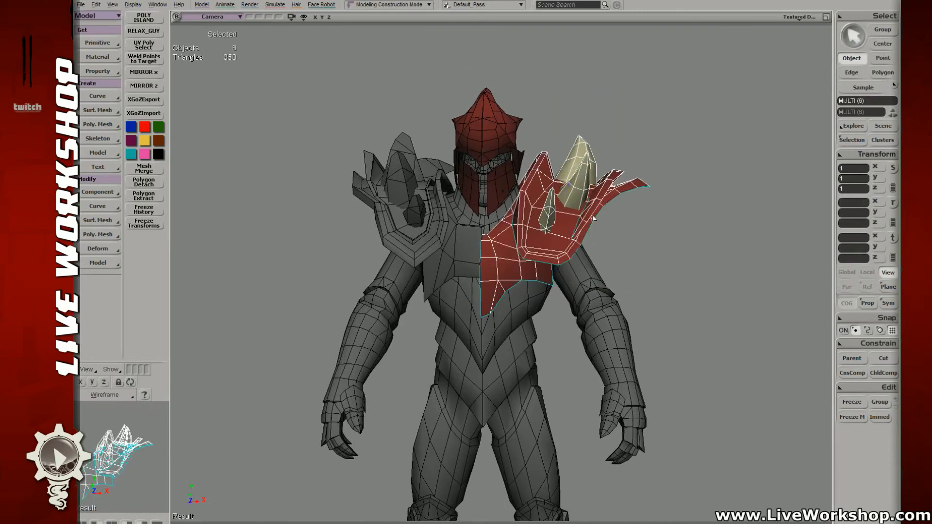
pyautogui.moveTo(568, 177); pyautogui.dragTo(480, 238, button='middle')
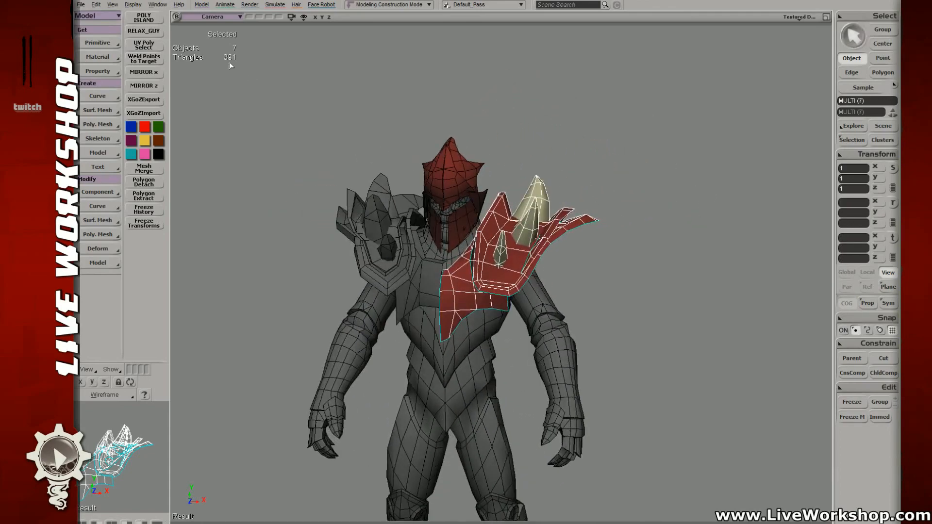
pyautogui.moveTo(437, 197); pyautogui.dragTo(383, 215, button='middle')
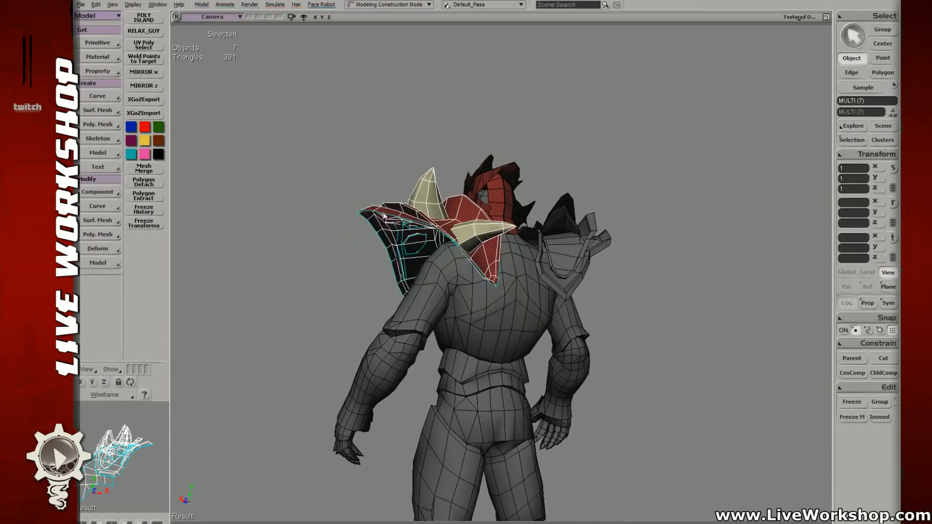
pyautogui.moveTo(465, 293); pyautogui.dragTo(596, 229, button='middle')
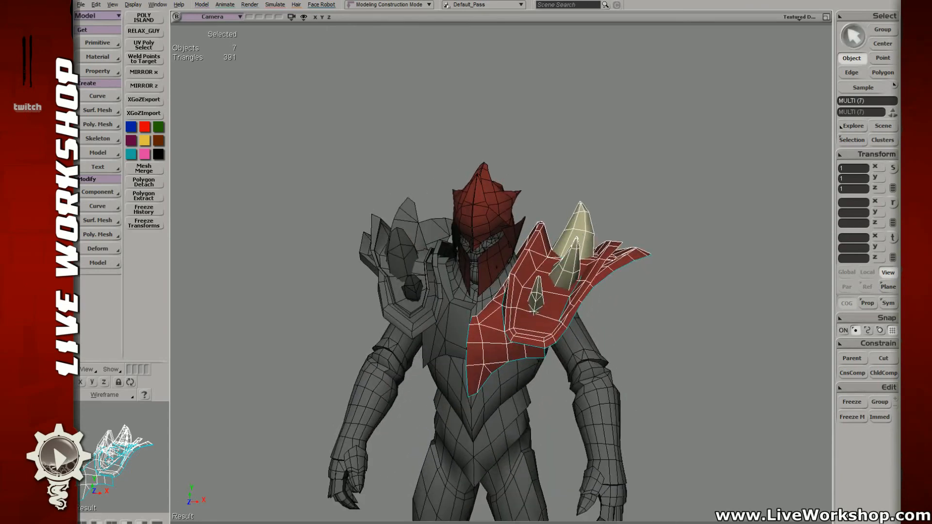
pyautogui.scroll(5, 520, 339)
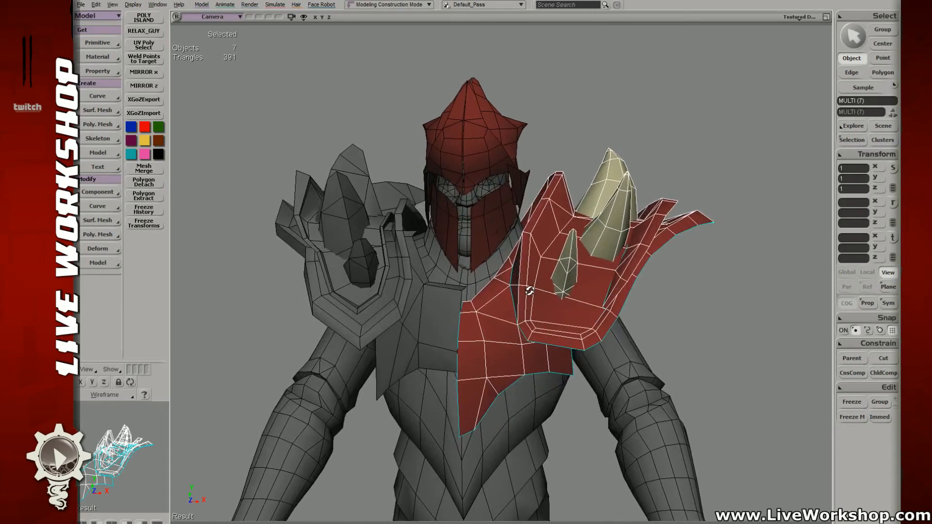
pyautogui.moveTo(529, 291); pyautogui.dragTo(599, 246, button='middle')
pyautogui.press('t')
pyautogui.press('e')
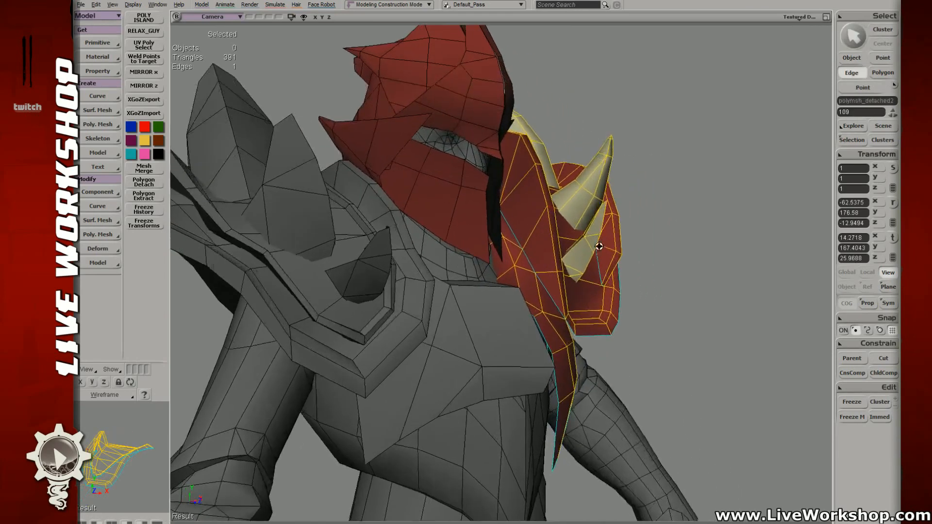
pyautogui.press('v')
pyautogui.moveTo(558, 212); pyautogui.dragTo(560, 218, button='middle')
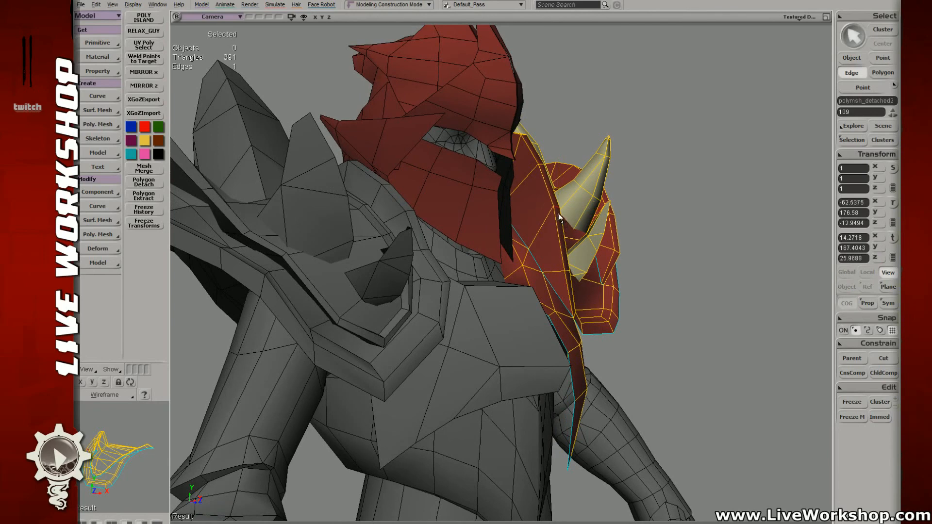
pyautogui.press('space')
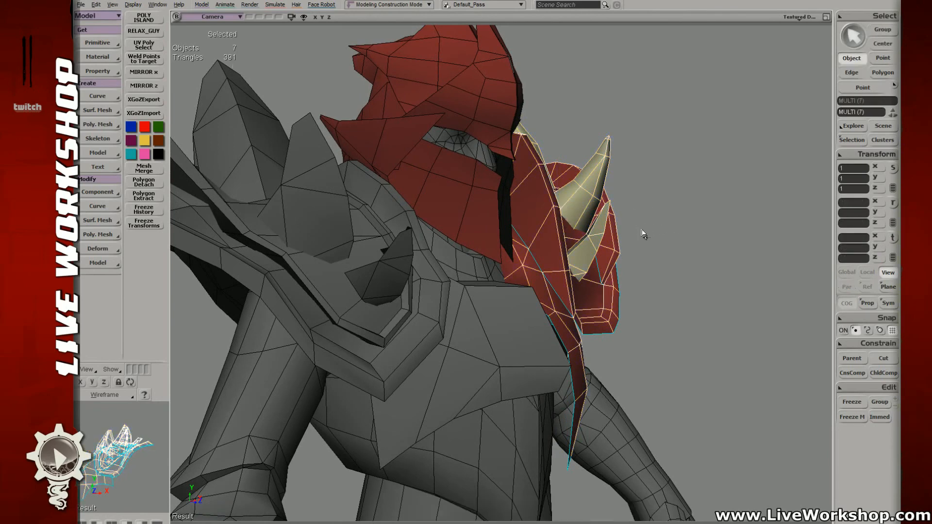
pyautogui.moveTo(645, 236); pyautogui.dragTo(448, 257, button='middle')
pyautogui.press('t')
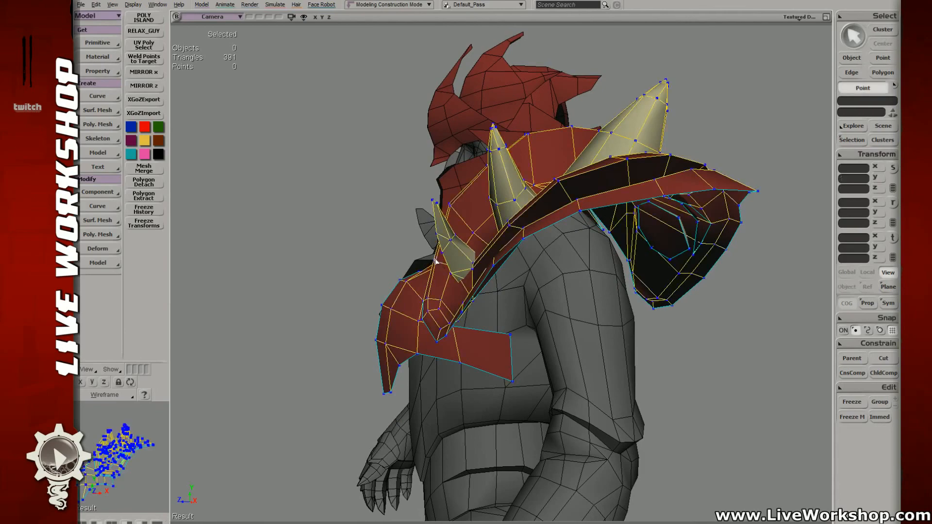
pyautogui.press('space')
pyautogui.click(359, 233)
# - Check the triangle counts of the red shoulder pad and of the grey shoulder armour together with its spikes
pyautogui.click(447, 220)
pyautogui.press('s')
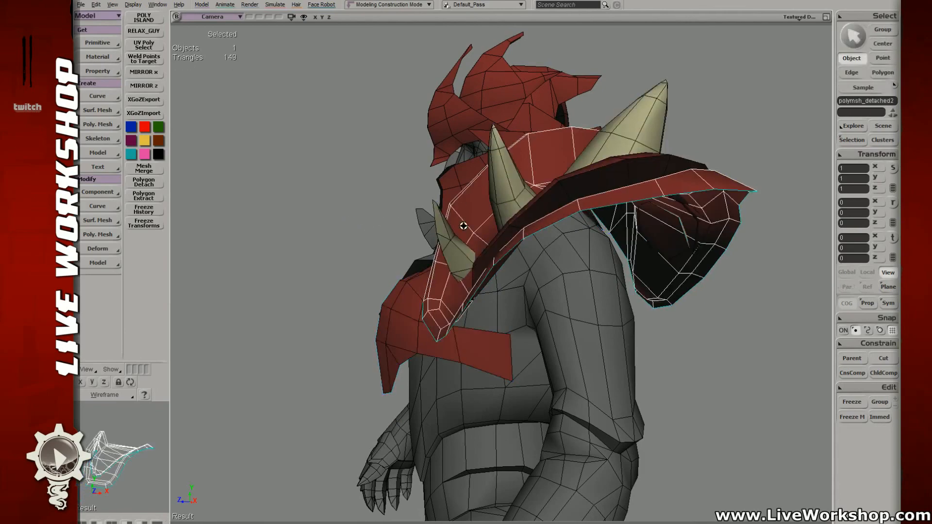
pyautogui.moveTo(462, 226); pyautogui.dragTo(333, 191, button='middle')
pyautogui.moveTo(333, 191); pyautogui.dragTo(441, 246, button='right')
pyautogui.click(435, 239)
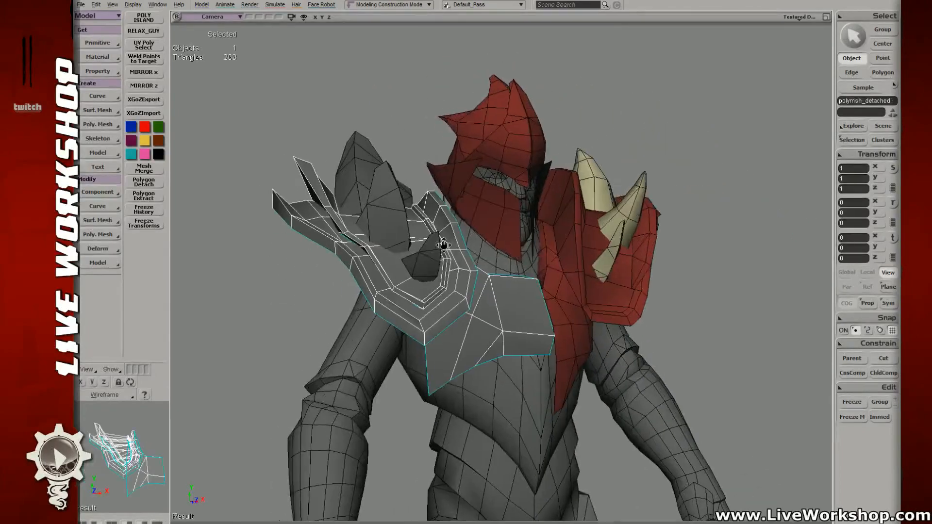
pyautogui.moveTo(441, 246); pyautogui.dragTo(382, 211, button='middle')
pyautogui.keyDown('shift'); pyautogui.click(382, 211); pyautogui.keyUp('shift')
pyautogui.moveTo(382, 211); pyautogui.dragTo(465, 231, button='right')
pyautogui.moveTo(360, 250); pyautogui.dragTo(478, 255, button='middle')
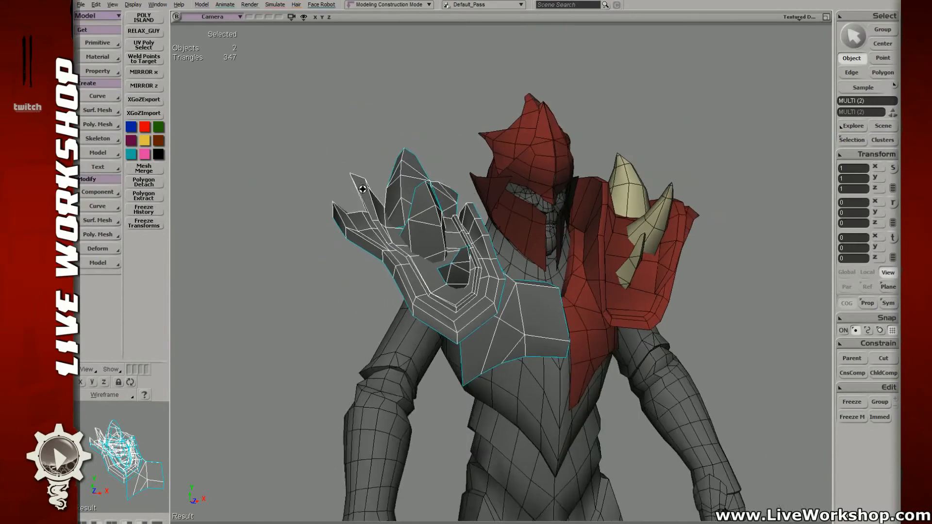
# - Examine the whole figure from the front, side and above, comparing the red shoulder armour with the grey one and the helmet
pyautogui.moveTo(478, 255); pyautogui.dragTo(413, 216, button='right')
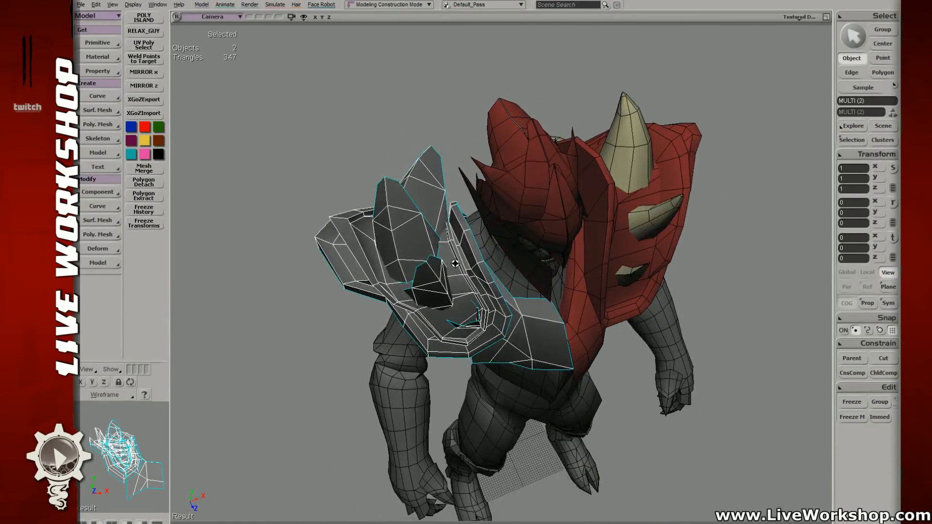
pyautogui.moveTo(455, 264); pyautogui.dragTo(429, 183, button='right')
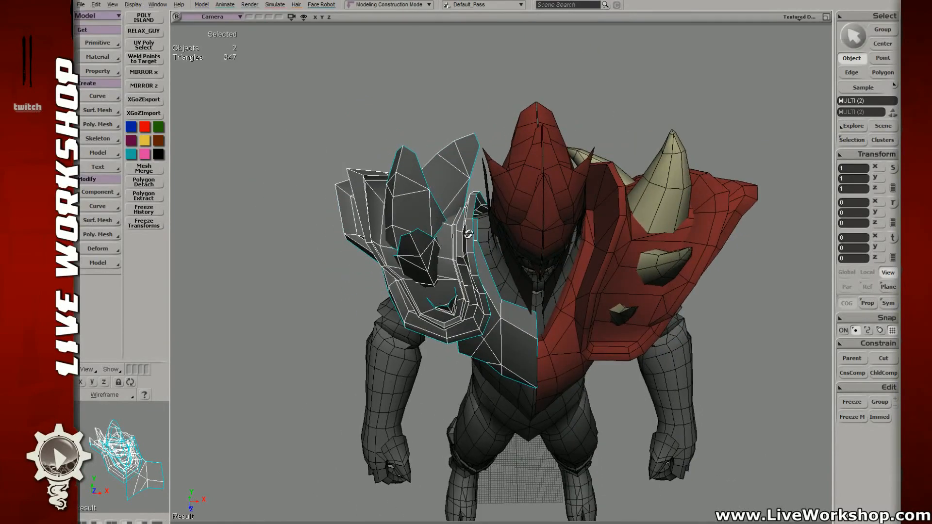
pyautogui.moveTo(468, 234); pyautogui.dragTo(500, 270, button='right')
pyautogui.moveTo(500, 271); pyautogui.dragTo(345, 188, button='middle')
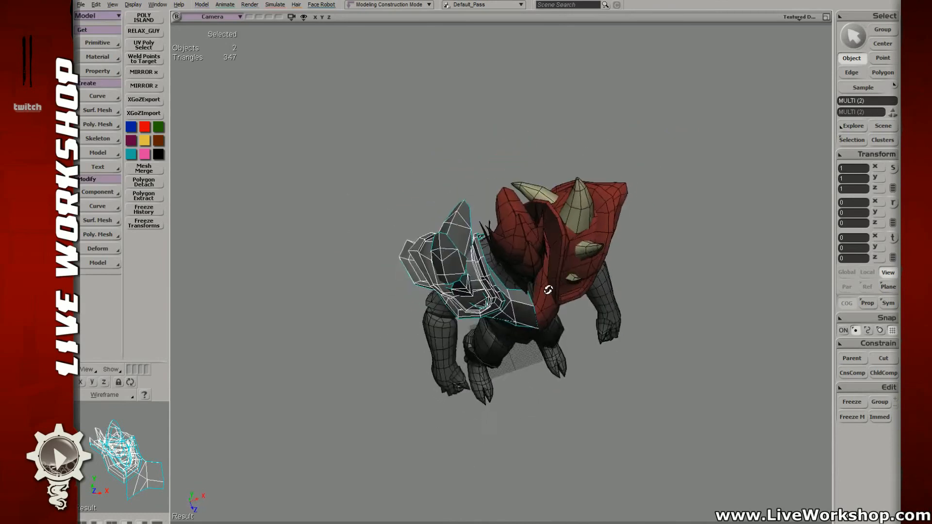
pyautogui.moveTo(472, 226); pyautogui.dragTo(440, 220, button='right')
pyautogui.moveTo(414, 251); pyautogui.dragTo(483, 244, button='right')
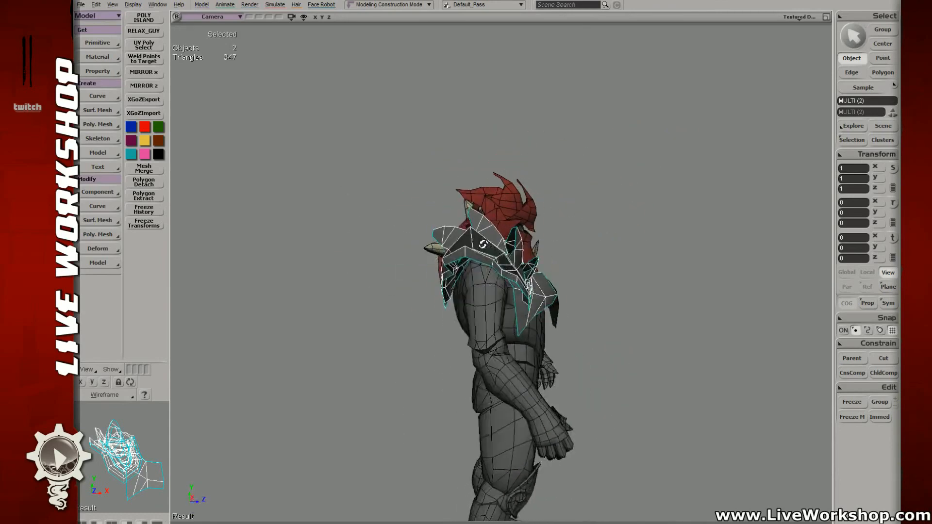
pyautogui.click(536, 181)
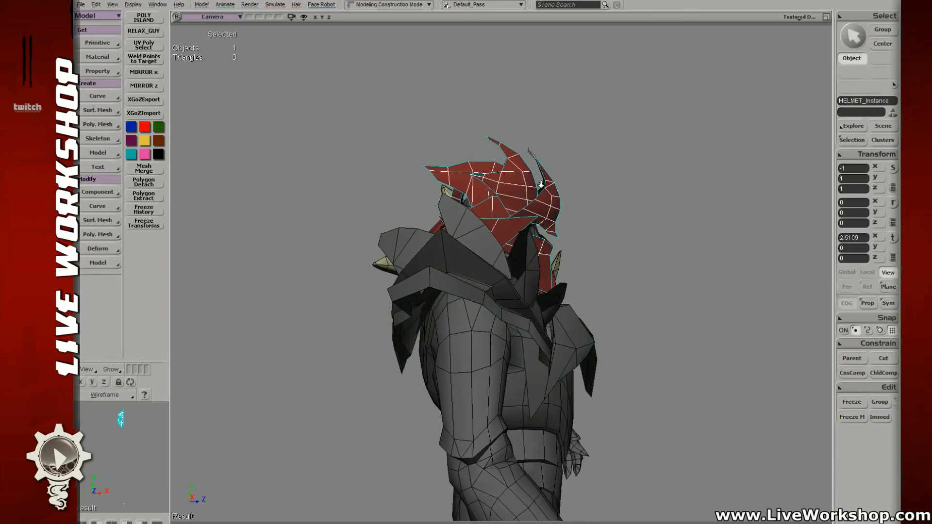
pyautogui.moveTo(542, 185); pyautogui.dragTo(554, 190, button='right')
pyautogui.moveTo(482, 140); pyautogui.dragTo(520, 219, button='right')
pyautogui.moveTo(519, 218); pyautogui.dragTo(464, 239, button='middle')
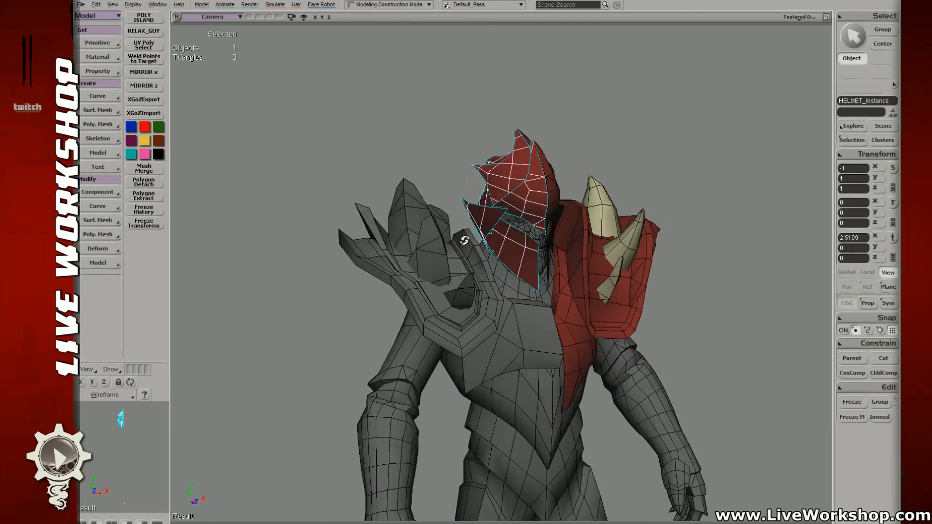
pyautogui.moveTo(464, 239); pyautogui.dragTo(584, 252, button='right')
pyautogui.moveTo(585, 252); pyautogui.dragTo(546, 250, button='middle')
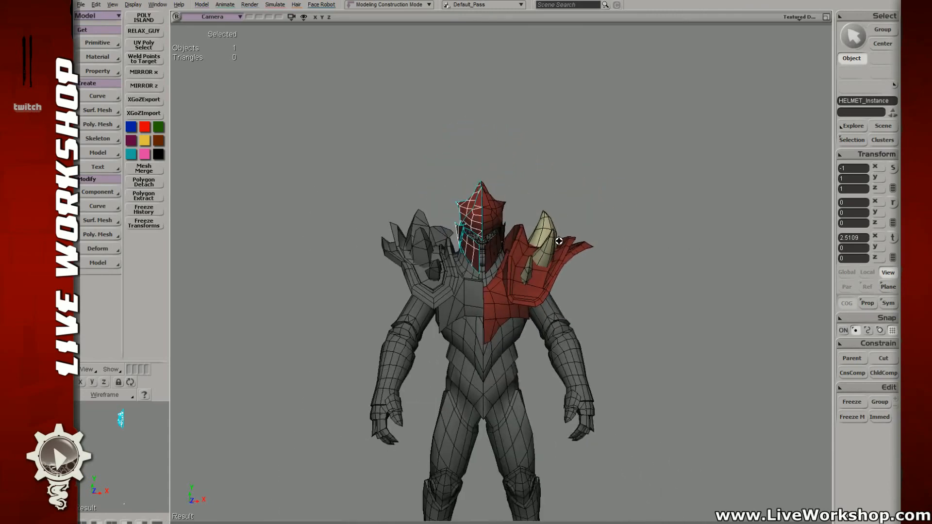
pyautogui.moveTo(546, 250); pyautogui.dragTo(538, 302, button='right')
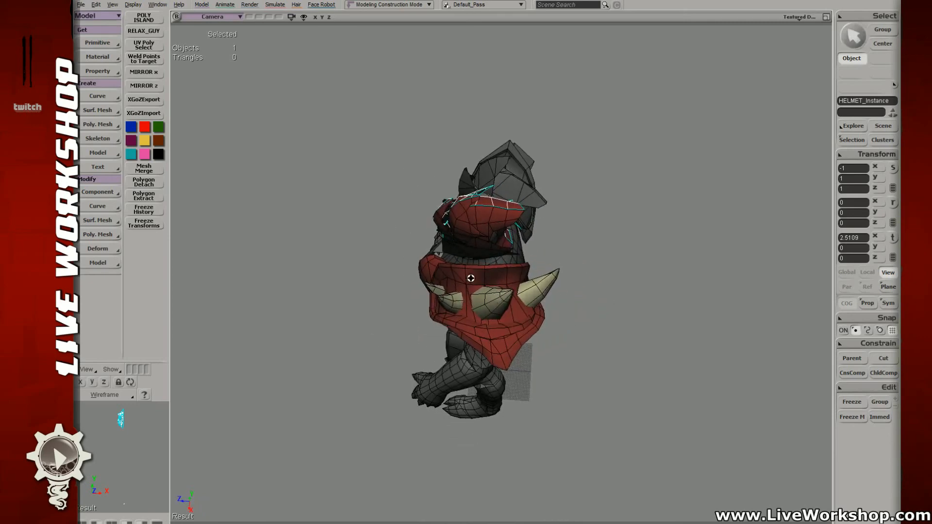
pyautogui.moveTo(471, 279); pyautogui.dragTo(505, 270, button='middle')
pyautogui.moveTo(505, 270); pyautogui.dragTo(552, 218, button='right')
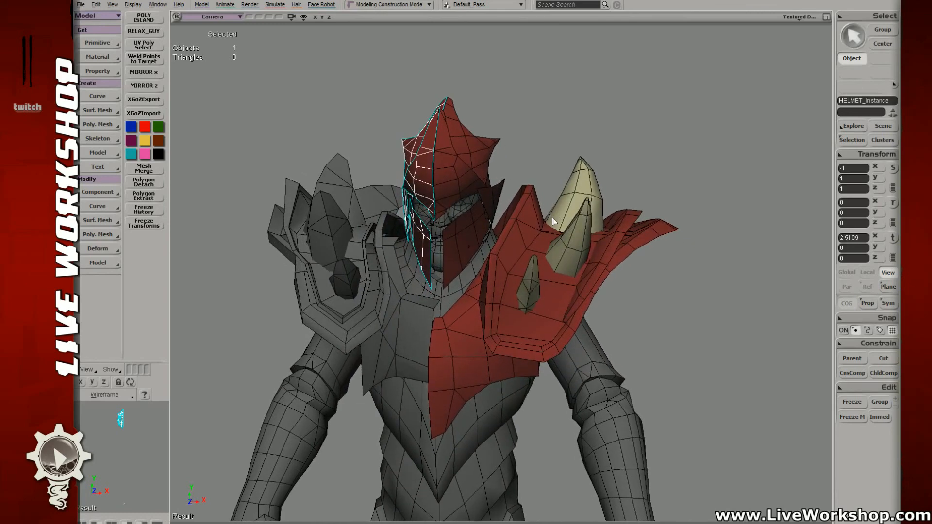
pyautogui.moveTo(534, 223); pyautogui.dragTo(576, 231, button='middle')
pyautogui.moveTo(576, 230); pyautogui.dragTo(528, 232, button='right')
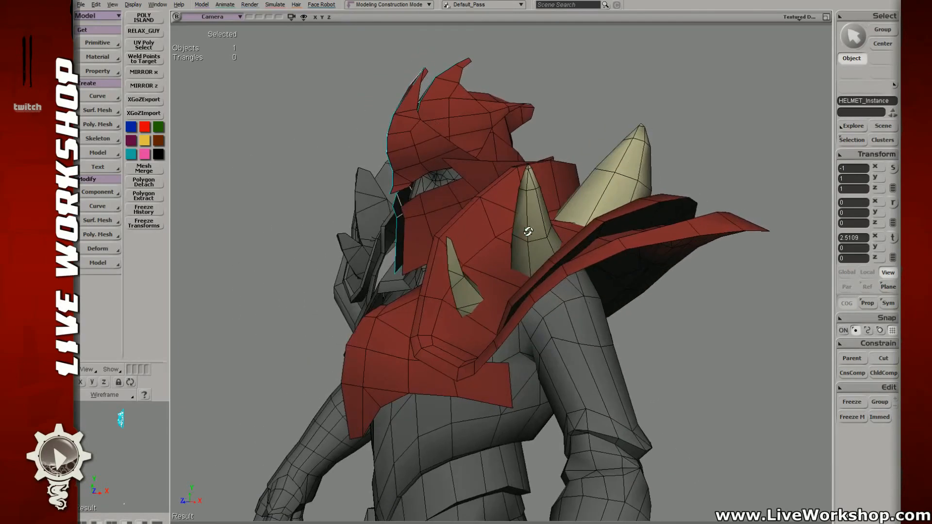
pyautogui.moveTo(487, 239); pyautogui.dragTo(599, 208, button='middle')
# - Try to move a point near the top of the red shoulder pad's outer layered piece, undo the move, and leave point editing
pyautogui.click(478, 240)
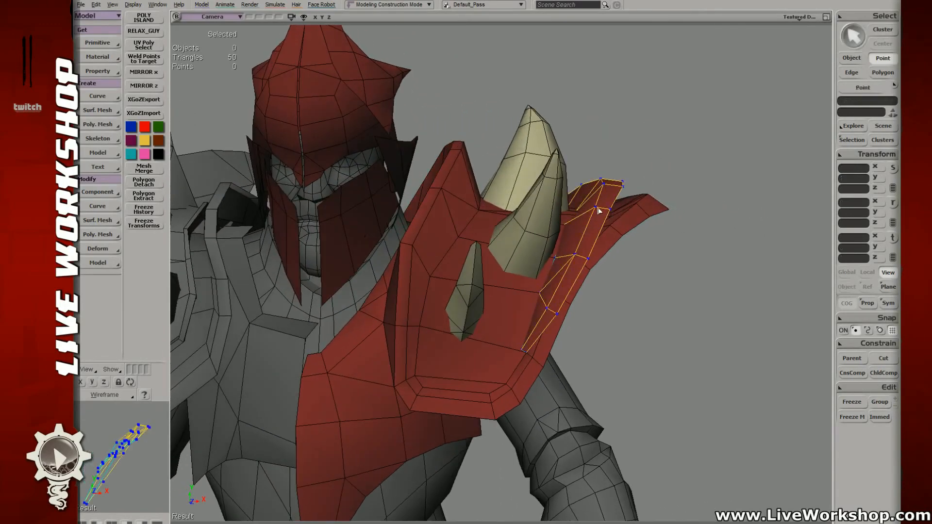
pyautogui.press('e')
pyautogui.click(602, 208)
pyautogui.press('v')
pyautogui.moveTo(604, 212); pyautogui.dragTo(607, 214)
pyautogui.press('space')
pyautogui.click(675, 269)
pyautogui.moveTo(563, 231); pyautogui.dragTo(380, 270, button='middle')
pyautogui.hotkey('ctrl', 'z')
pyautogui.hotkey('ctrl', 'z')
pyautogui.hotkey('ctrl', 'z')
pyautogui.hotkey('ctrl', 'z')
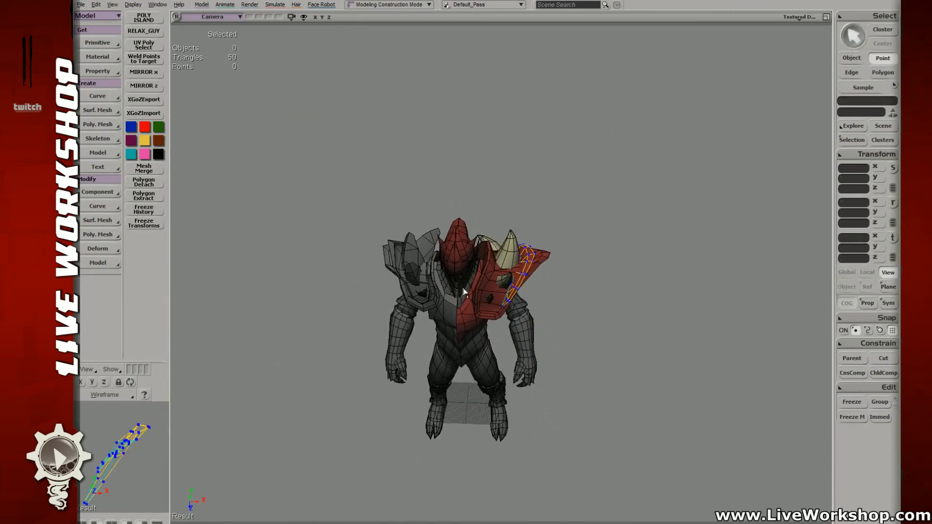
pyautogui.press('space')
pyautogui.click(595, 302)
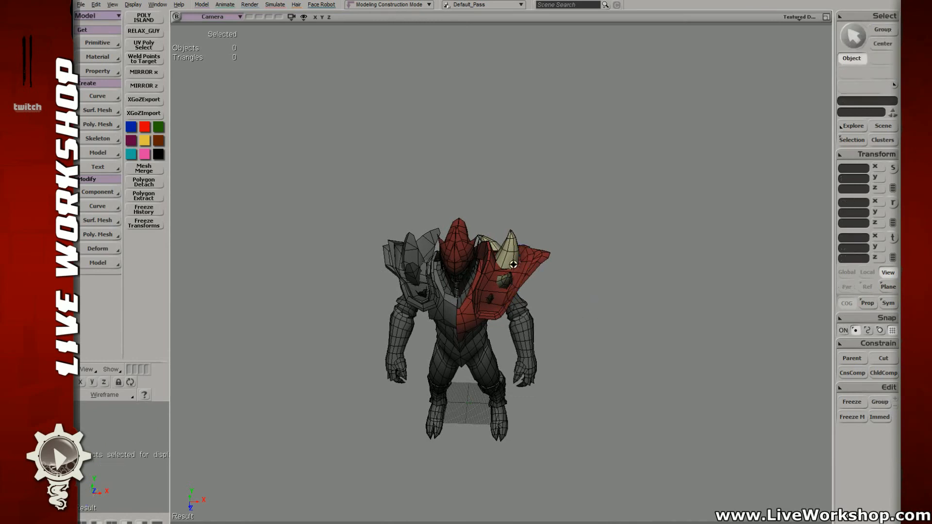
# - Shift the two polygons at the pointed end of the red shoulder pad's outer layered piece slightly
pyautogui.moveTo(595, 301); pyautogui.dragTo(489, 357, button='middle')
pyautogui.press('u')
pyautogui.click(489, 357)
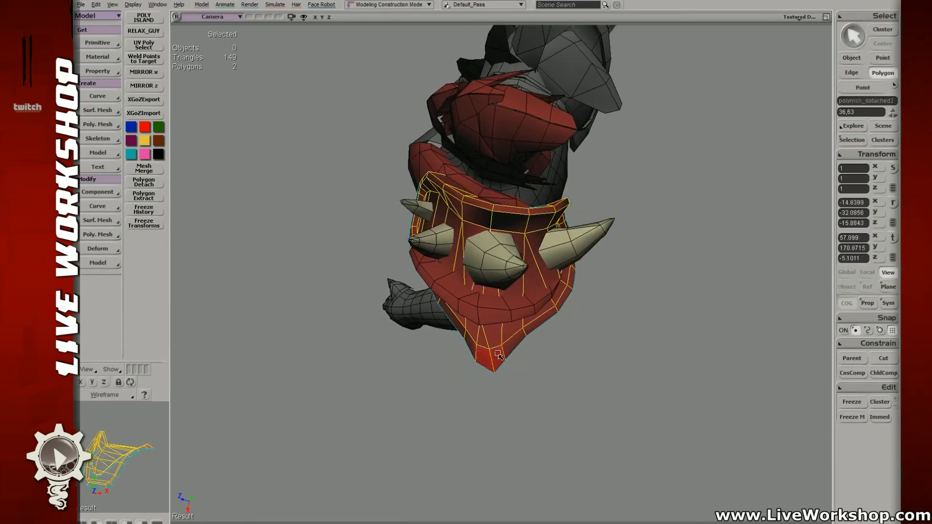
pyautogui.press('v')
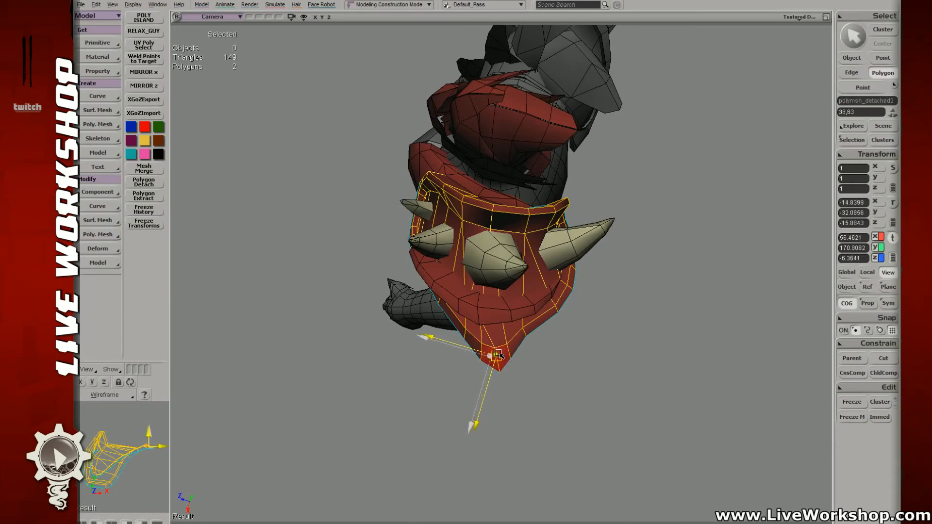
# - Reposition individual points around the outer tip of the red shoulder pad to refine its pointed outline
pyautogui.press('t')
pyautogui.click(500, 354)
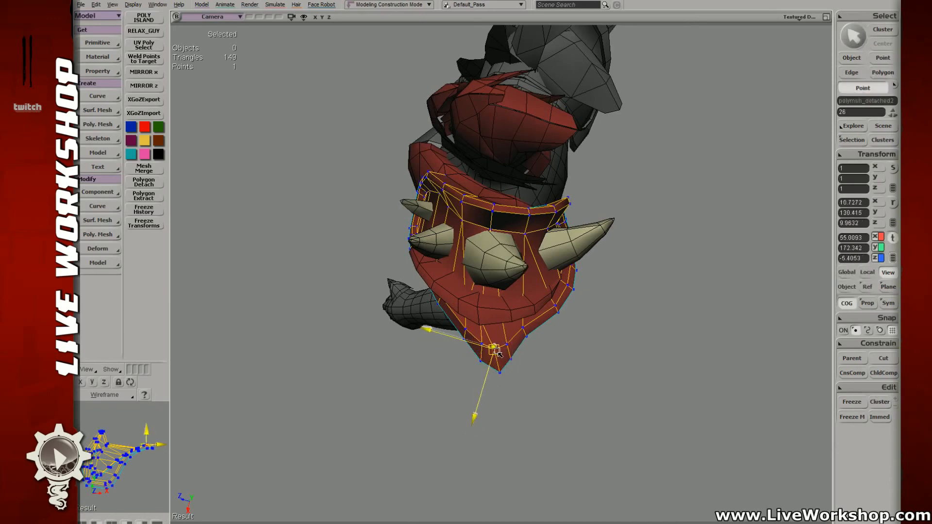
pyautogui.click(511, 347)
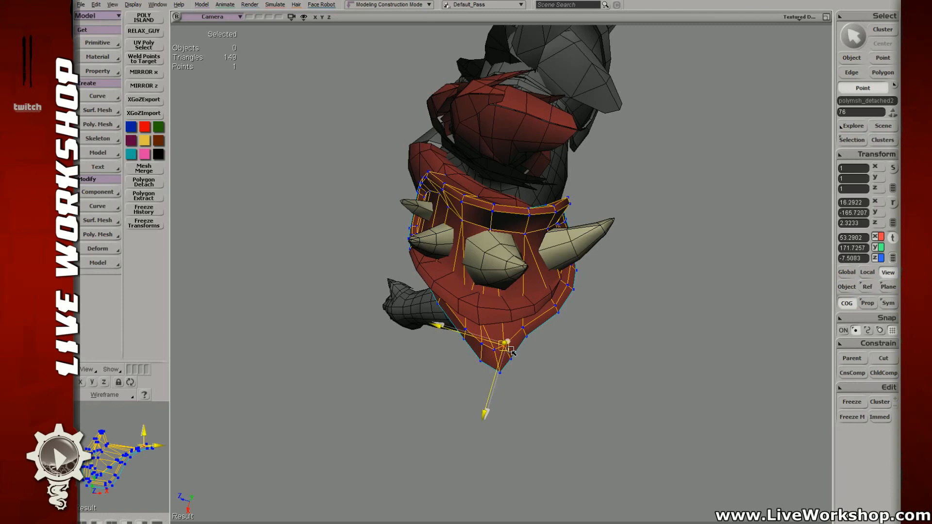
pyautogui.click(512, 361)
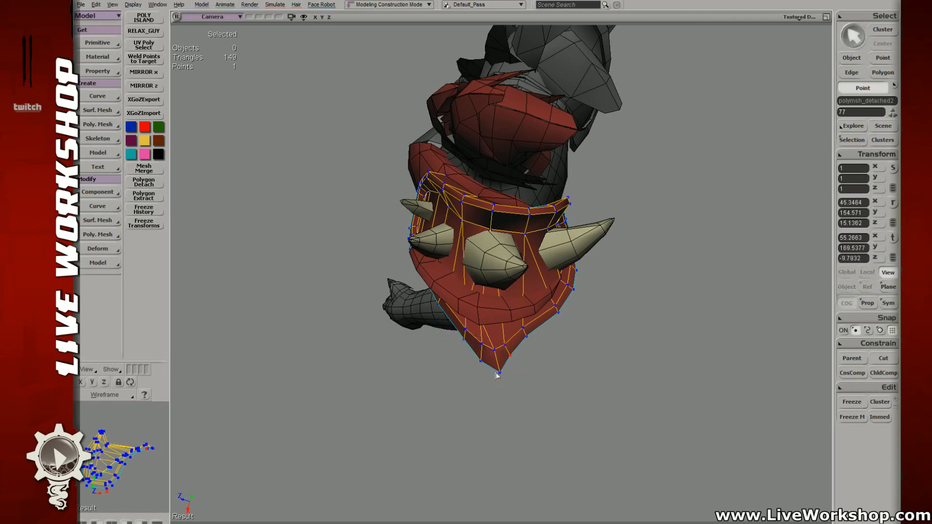
pyautogui.click(503, 377)
pyautogui.click(487, 367)
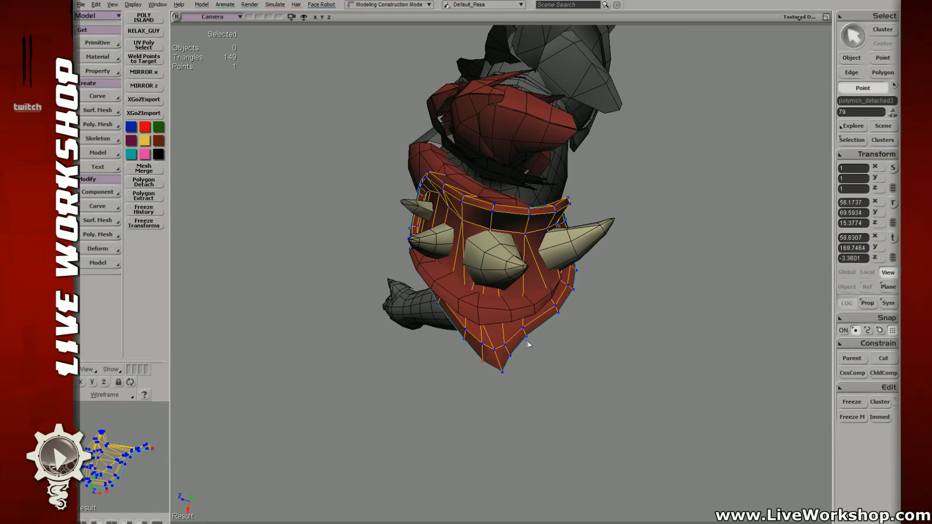
pyautogui.click(528, 341)
pyautogui.press('t')
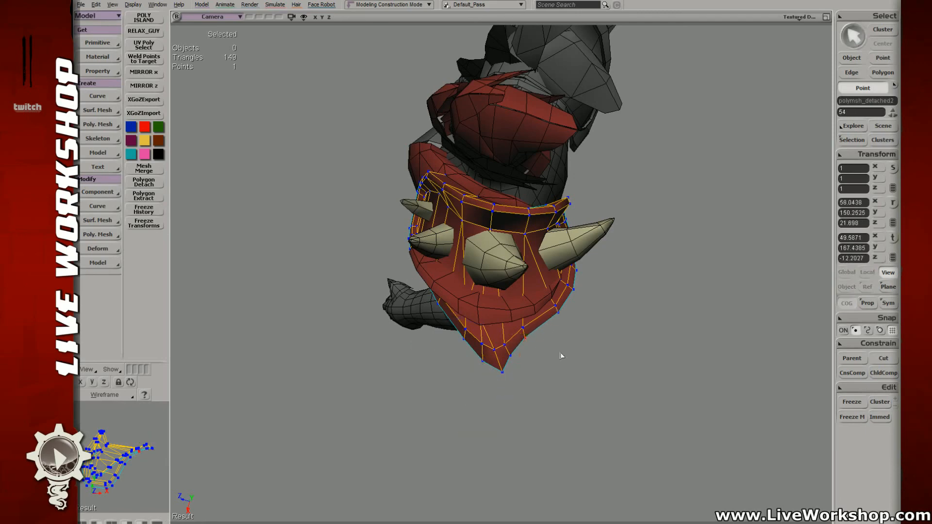
pyautogui.click(575, 362)
# - Examine the whole figure from behind, above and the front, checking the silhouette of the red shoulder pad and its spikes
pyautogui.press('s')
pyautogui.moveTo(549, 339); pyautogui.dragTo(582, 325, button='middle')
pyautogui.moveTo(583, 325); pyautogui.dragTo(400, 285, button='right')
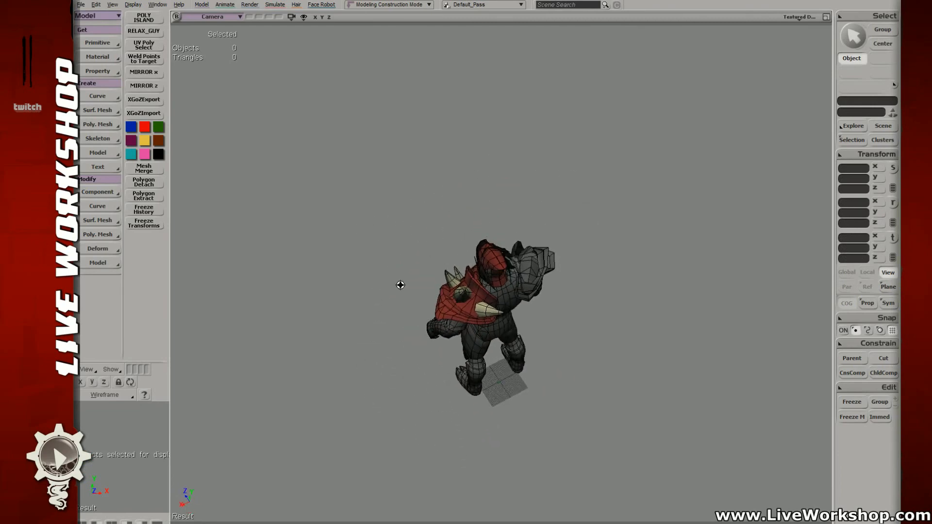
pyautogui.press('s')
pyautogui.moveTo(439, 308); pyautogui.dragTo(516, 304, button='right')
pyautogui.moveTo(516, 304); pyautogui.dragTo(587, 320, button='middle')
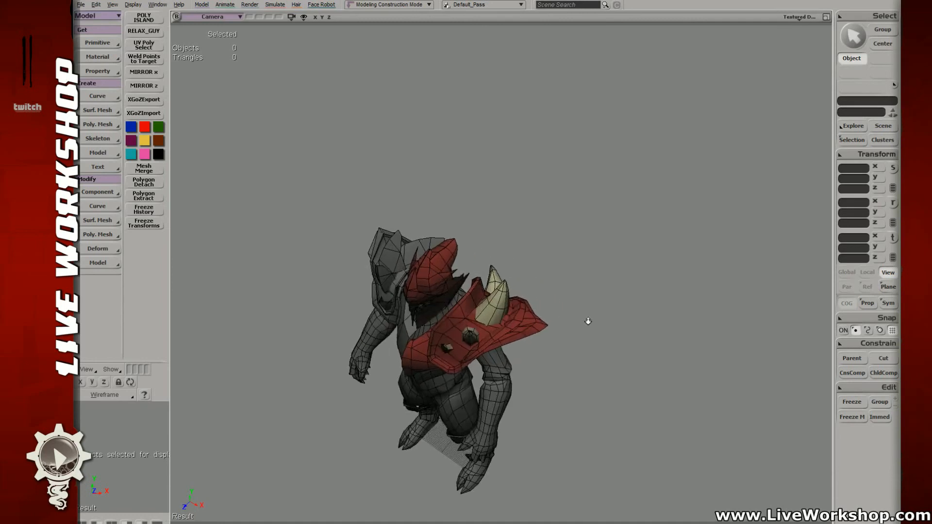
pyautogui.moveTo(587, 320); pyautogui.dragTo(539, 303, button='right')
pyautogui.moveTo(513, 292); pyautogui.dragTo(552, 334)
pyautogui.click(347, 211)
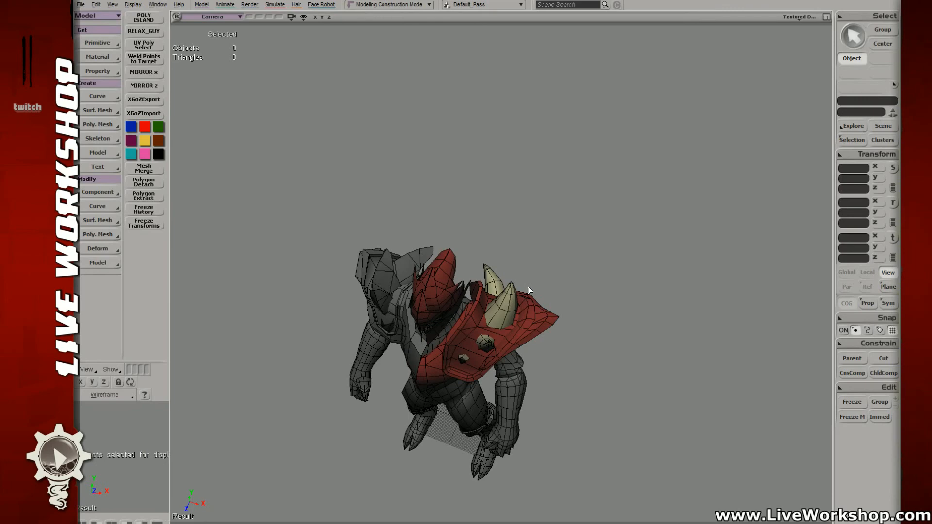
pyautogui.scroll(5, 479, 210)
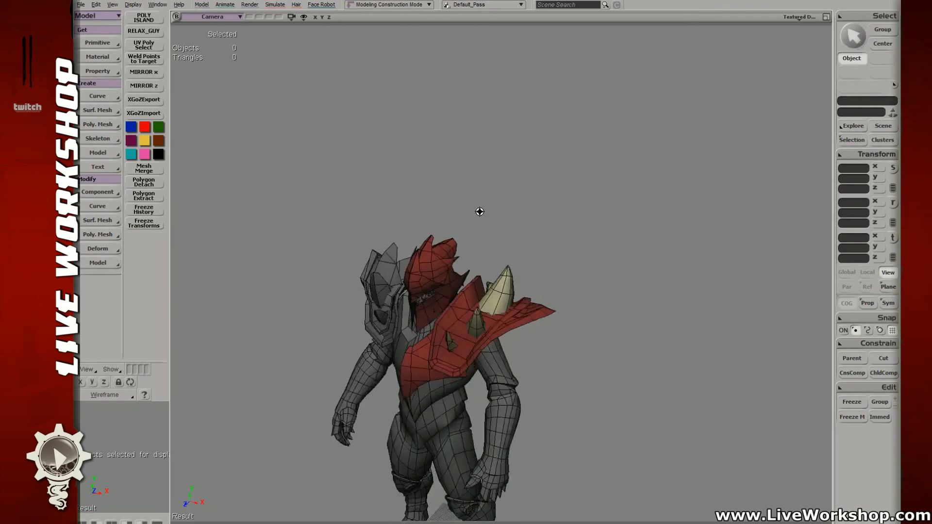
# - Select the medium-sized spike at the front of the red shoulder pad and move a point on its base's outer side
pyautogui.click(495, 269)
pyautogui.press('f')
pyautogui.moveTo(497, 267); pyautogui.dragTo(526, 222, button='middle')
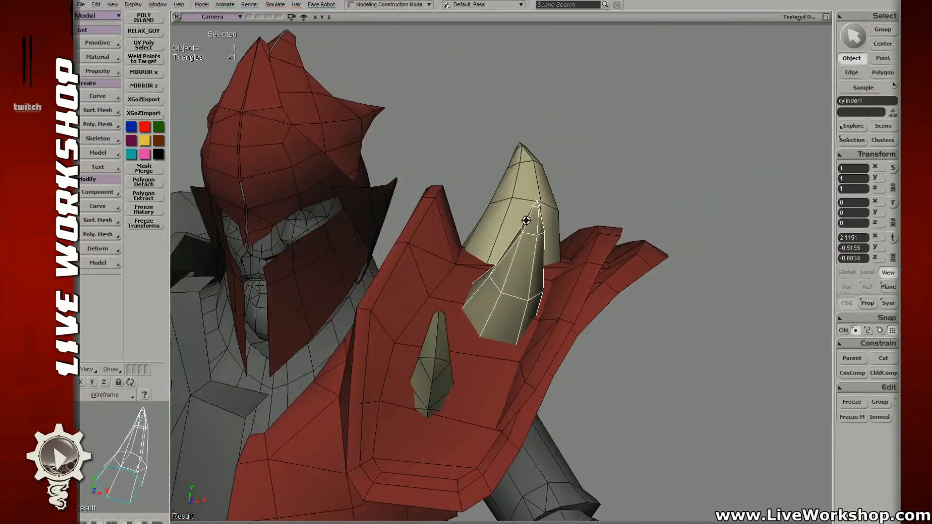
pyautogui.moveTo(526, 223); pyautogui.dragTo(506, 238, button='right')
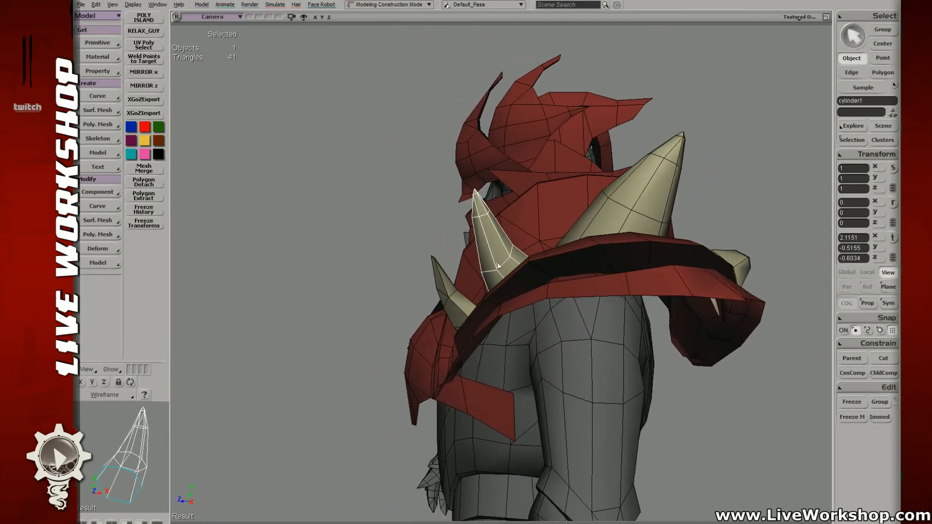
pyautogui.press('t')
pyautogui.press('v')
pyautogui.press('m')
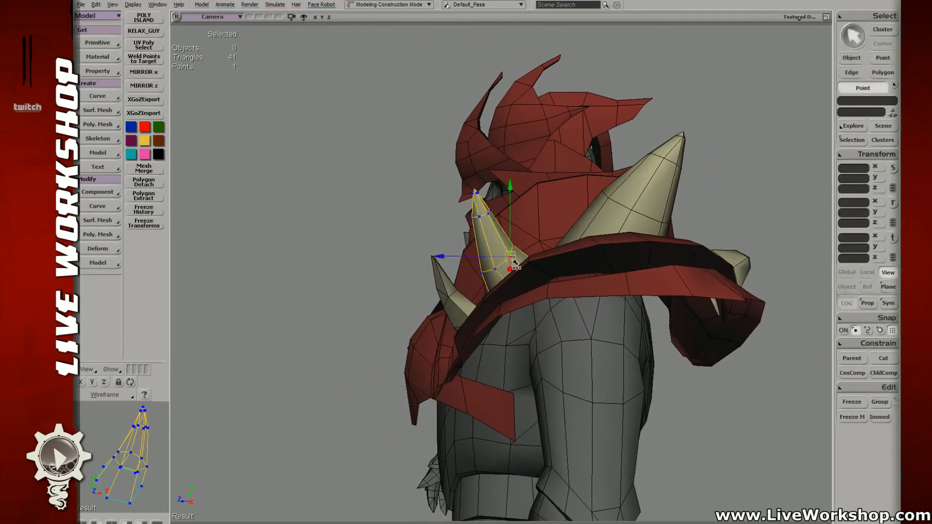
pyautogui.moveTo(511, 258); pyautogui.dragTo(510, 255)
# - Adjust the points along the front of the medium-sized spike's base to fit the red shoulder pad's surface
pyautogui.moveTo(510, 255); pyautogui.dragTo(538, 272, button='right')
pyautogui.click(537, 275)
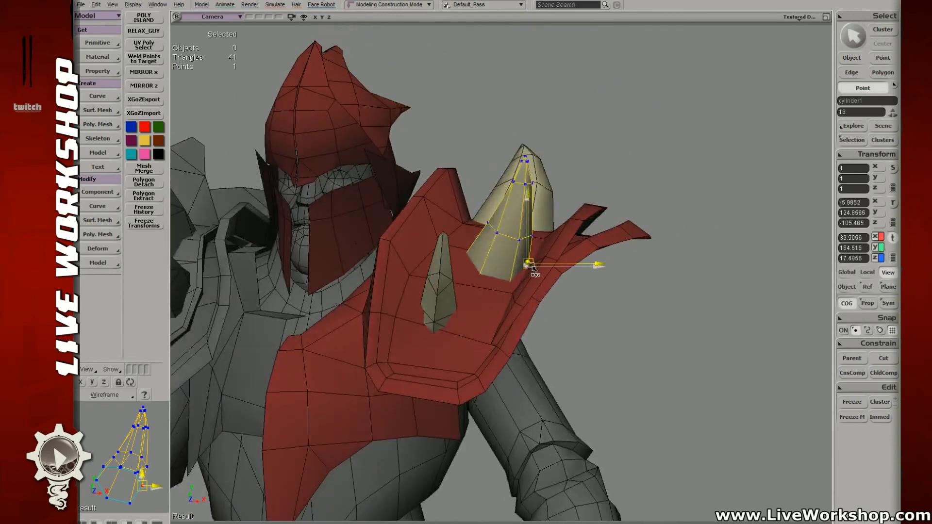
pyautogui.click(516, 286)
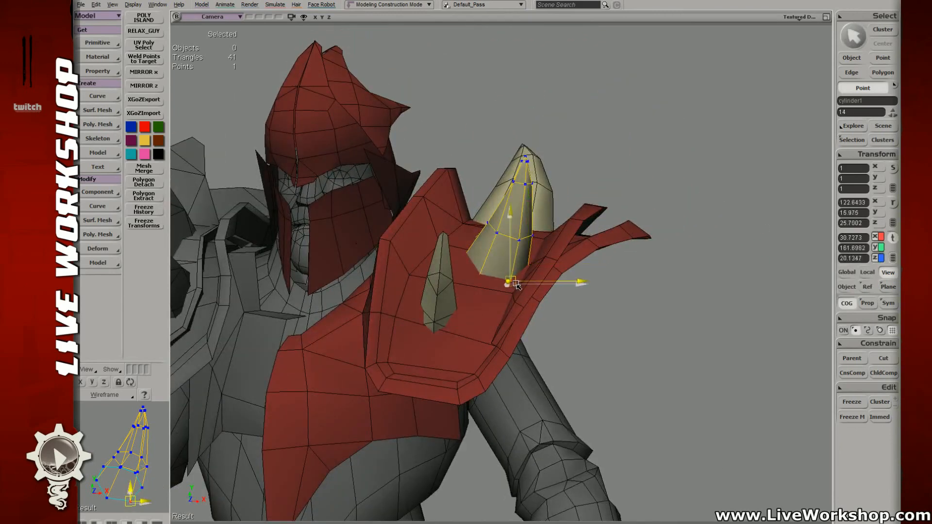
pyautogui.click(478, 275)
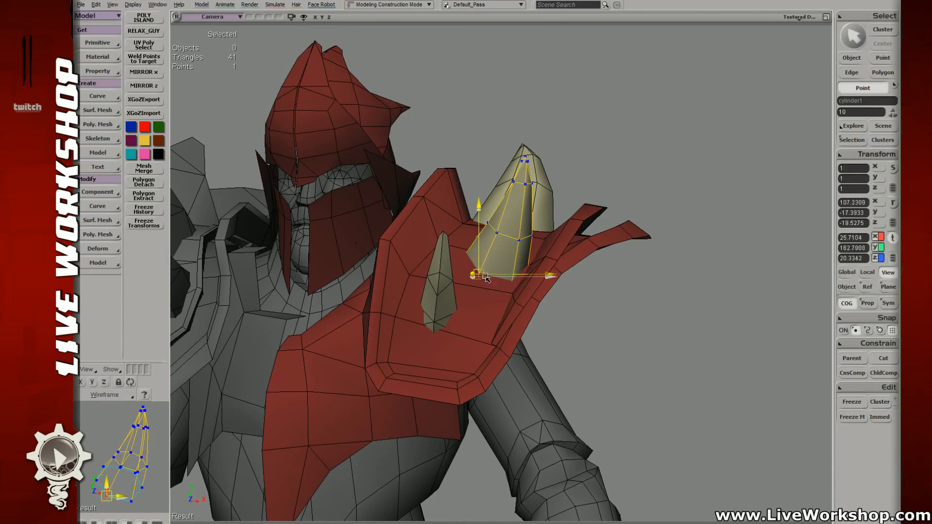